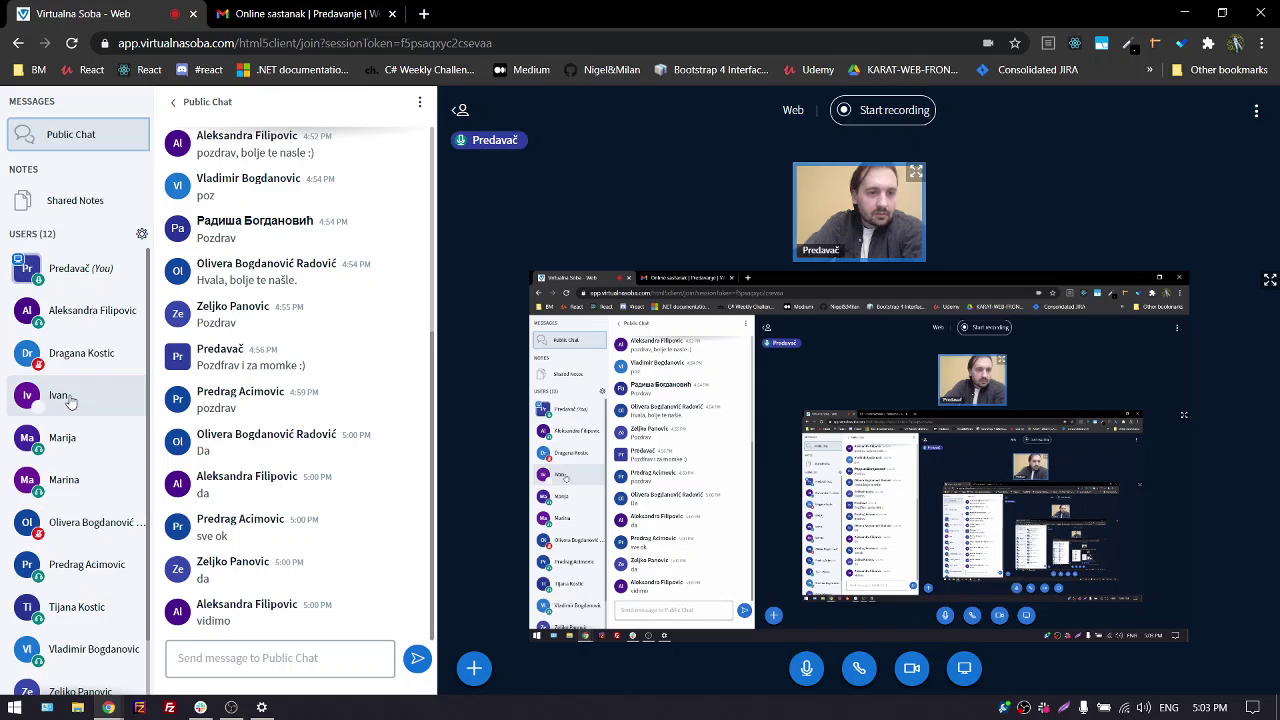
# After checking the site's camera and microphone permissions, make the selected participant the meeting presenter
pyautogui.click(83, 395)
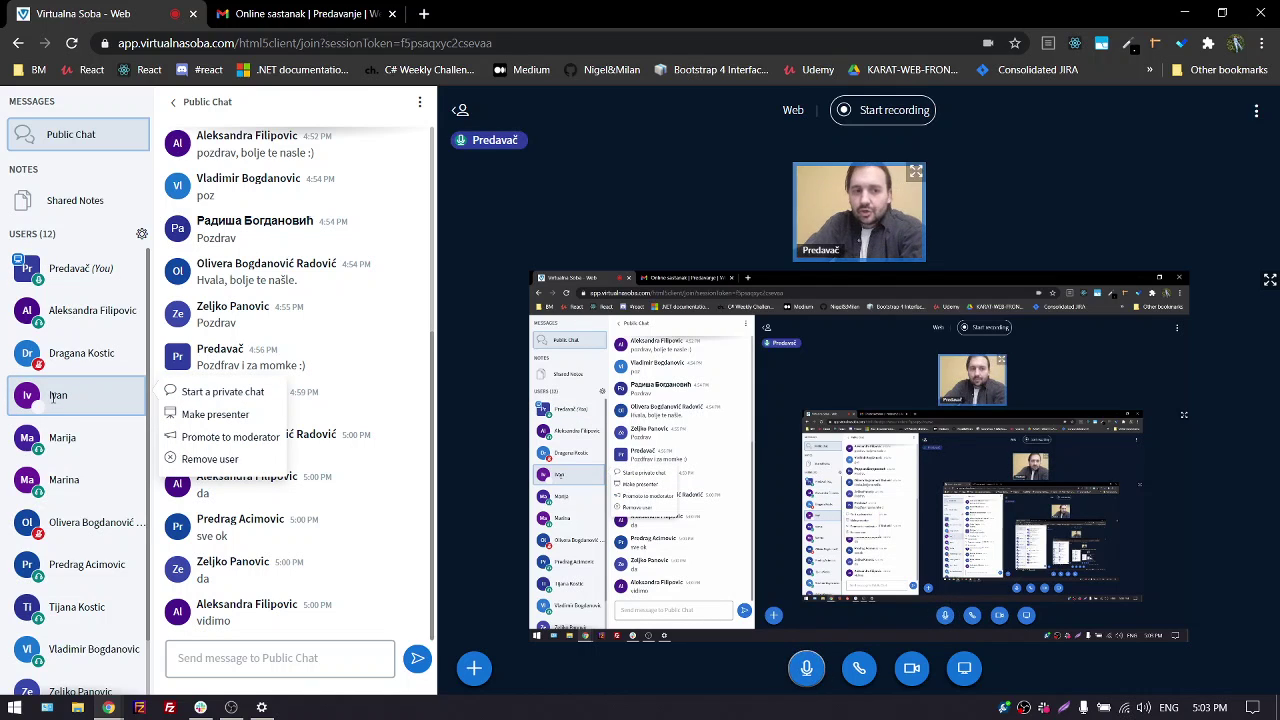
pyautogui.doubleClick(52, 396)
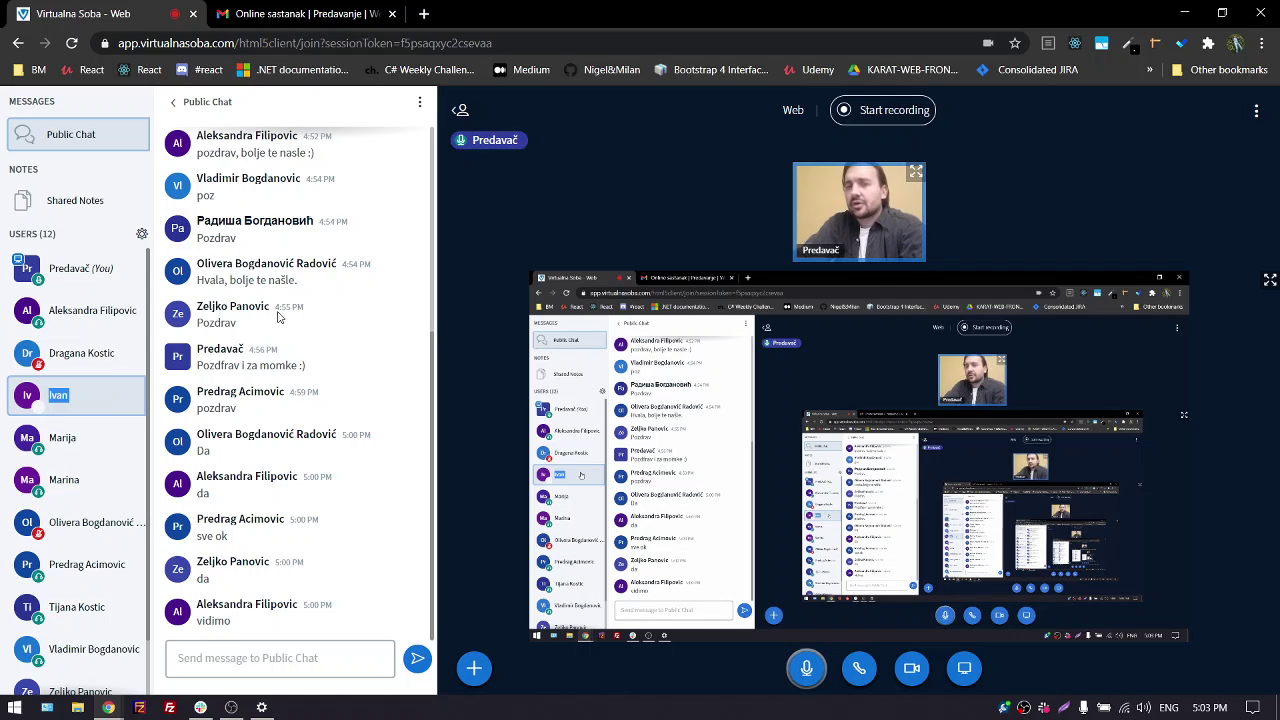
pyautogui.click(988, 43)
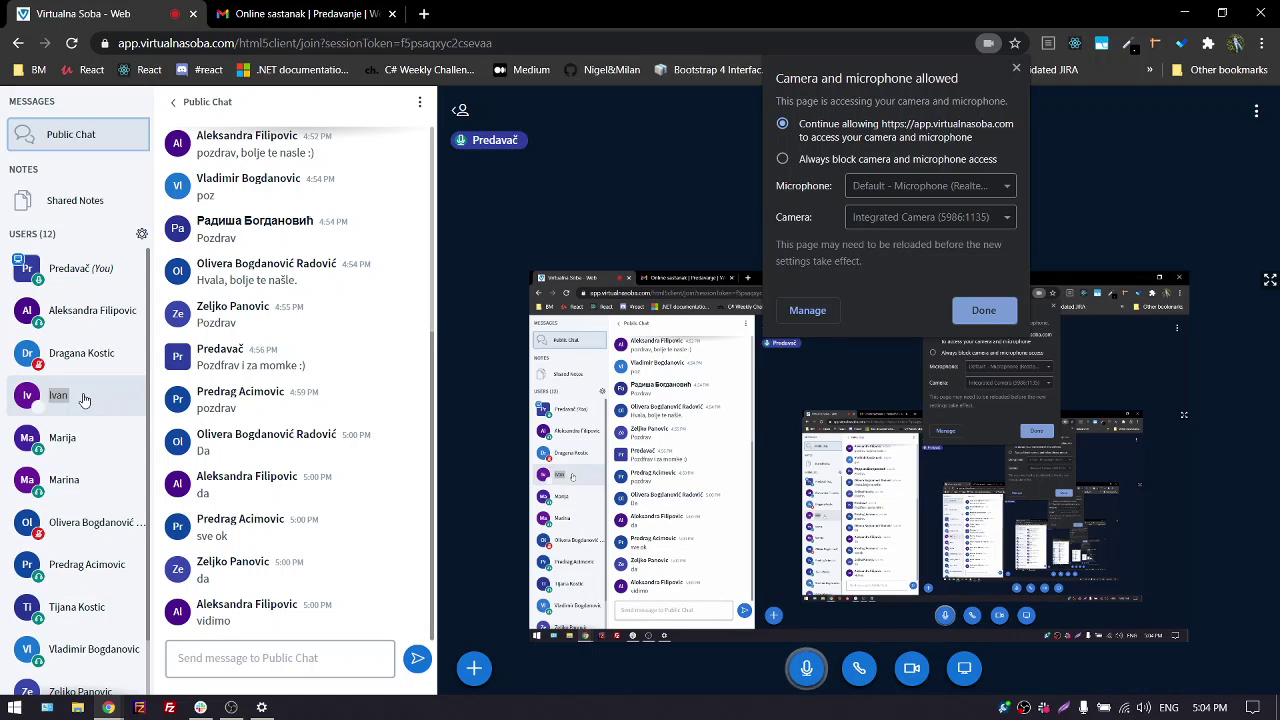
pyautogui.click(128, 375)
pyautogui.click(91, 396)
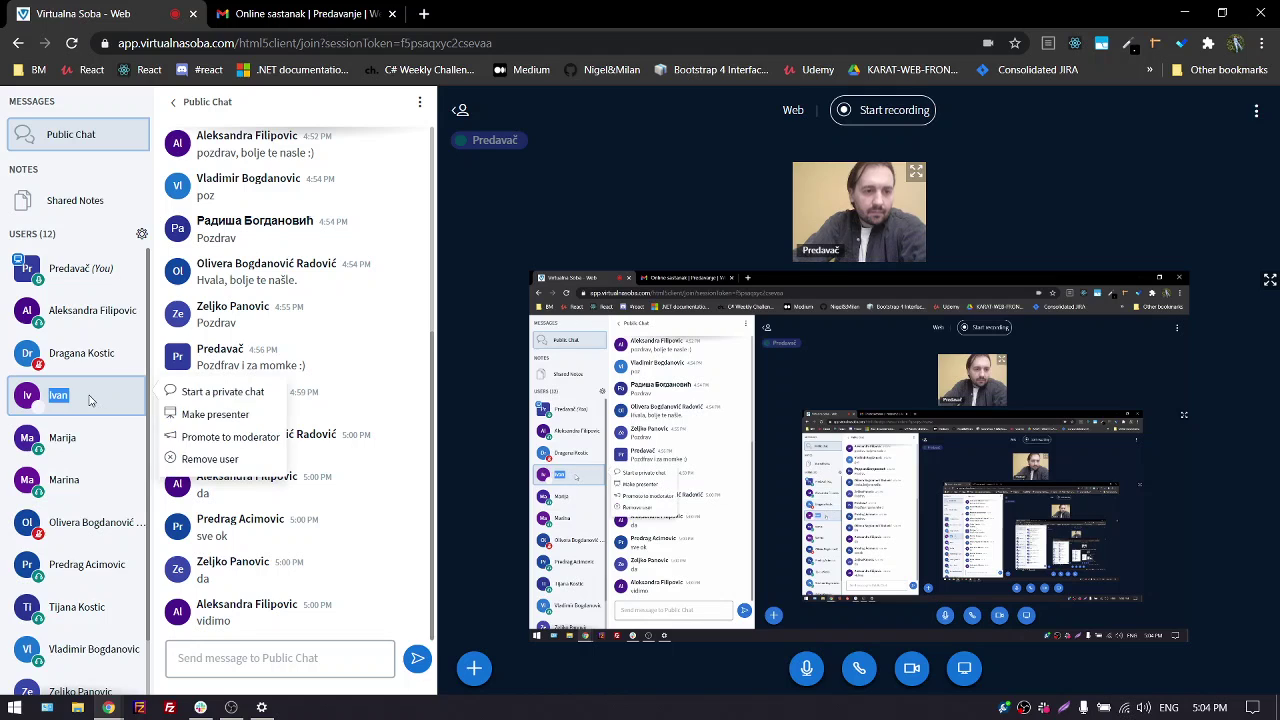
pyautogui.click(214, 414)
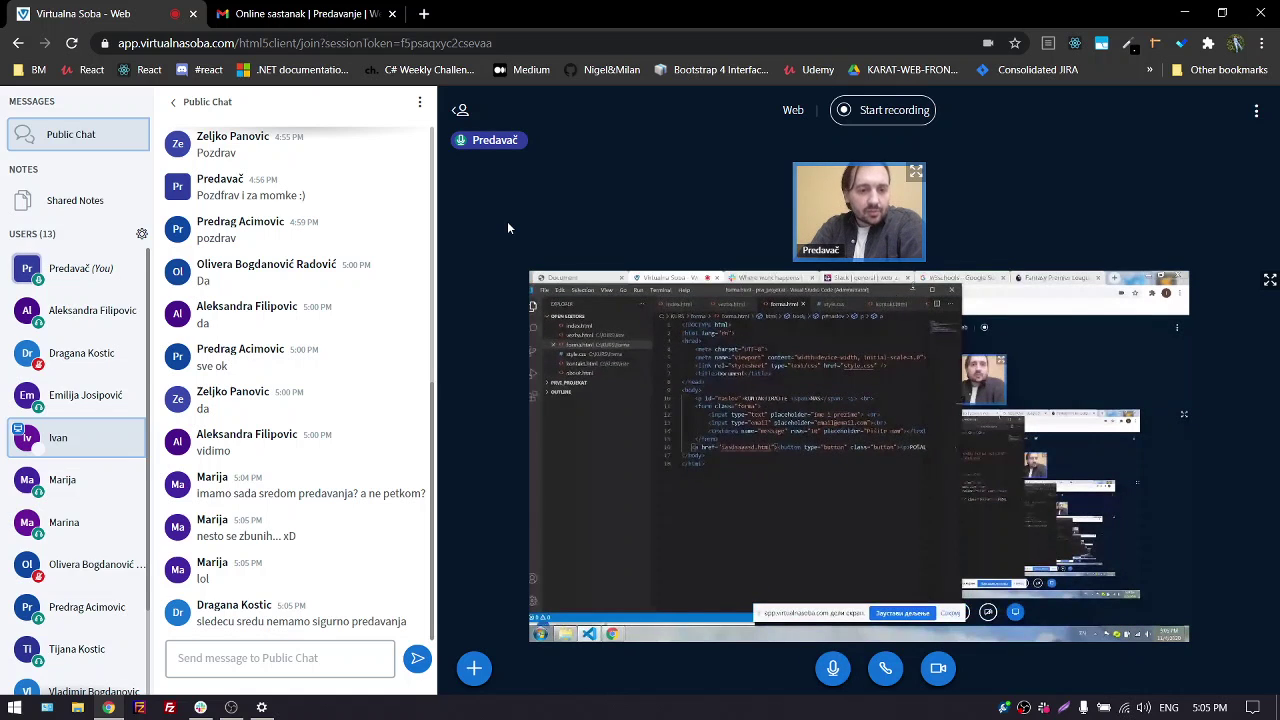
# Open the Windows taskbar calendar to check the November 2020 dates
pyautogui.click(1199, 708)
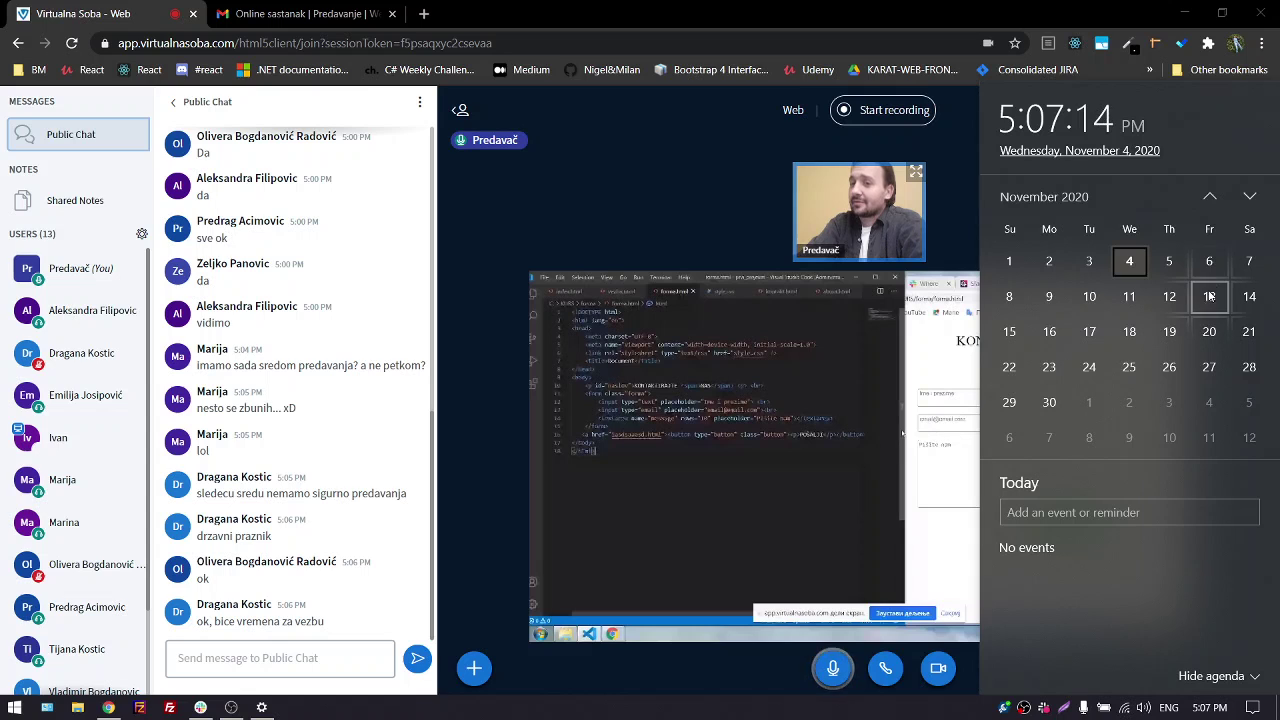
# Close the calendar and show the shared forma.html screen in full screen
pyautogui.click(618, 196)
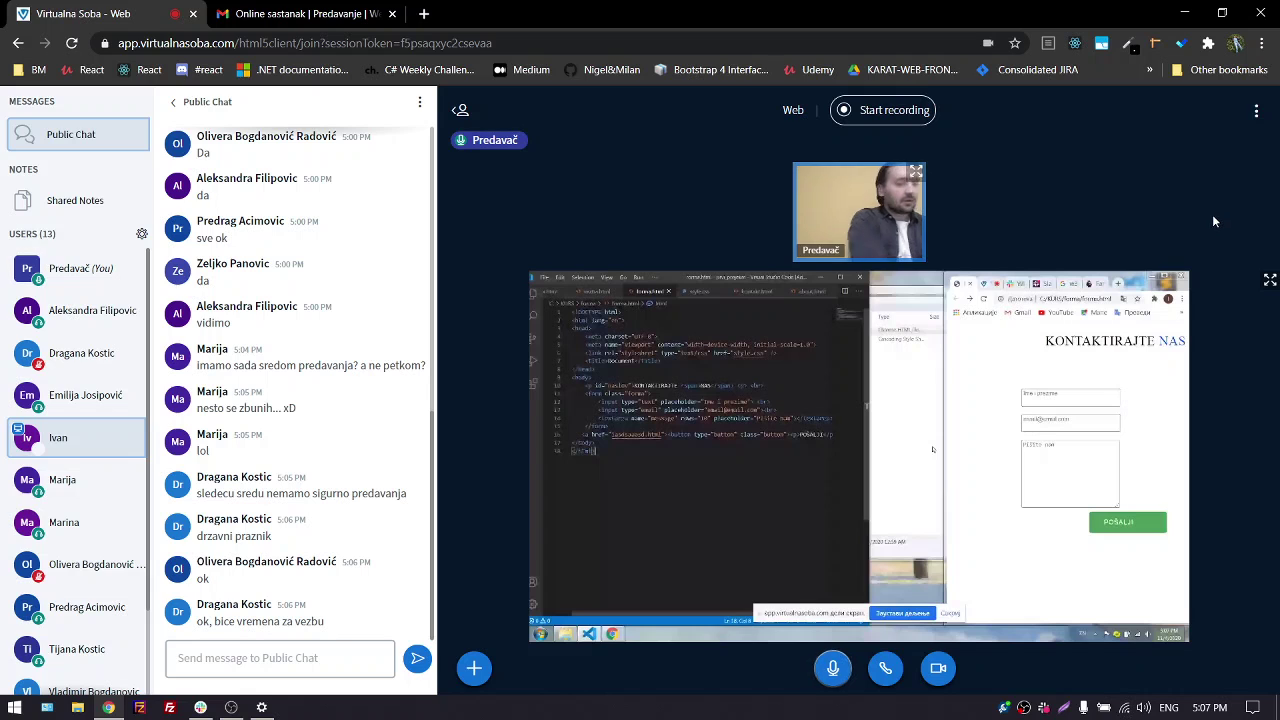
pyautogui.click(1268, 282)
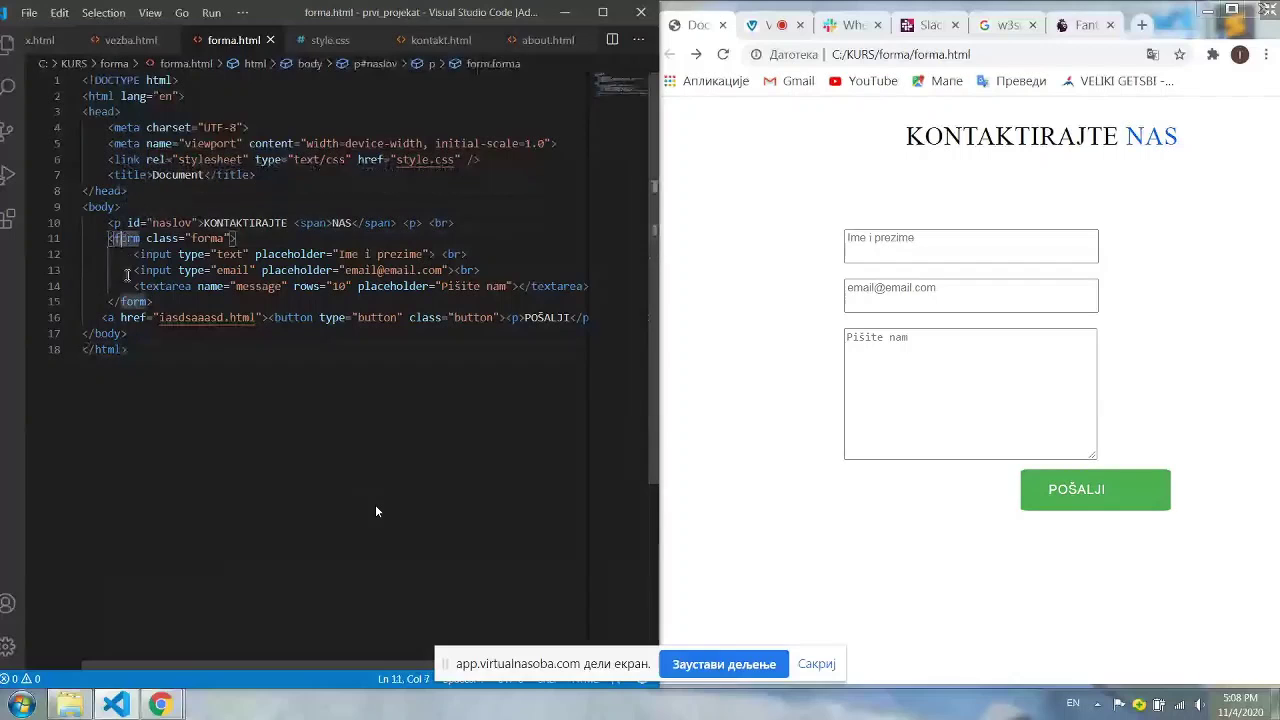
pyautogui.click(120, 238)
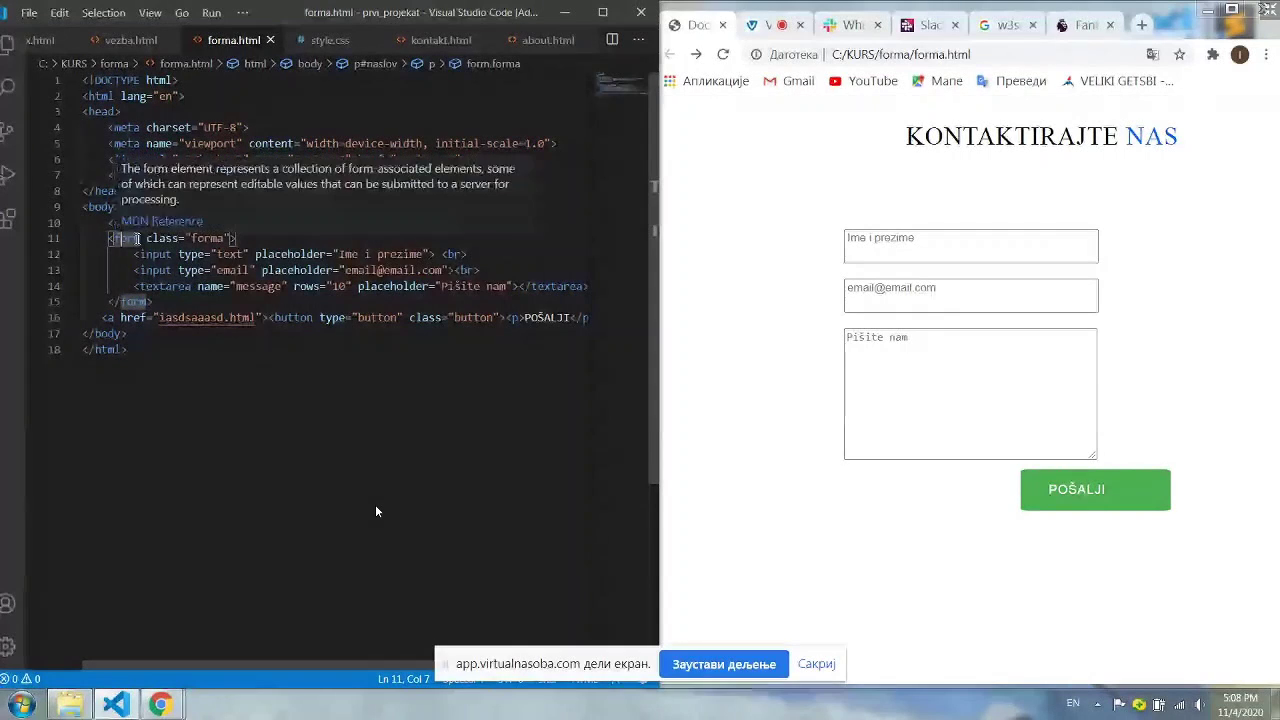
pyautogui.moveTo(147, 240); pyautogui.dragTo(172, 240)
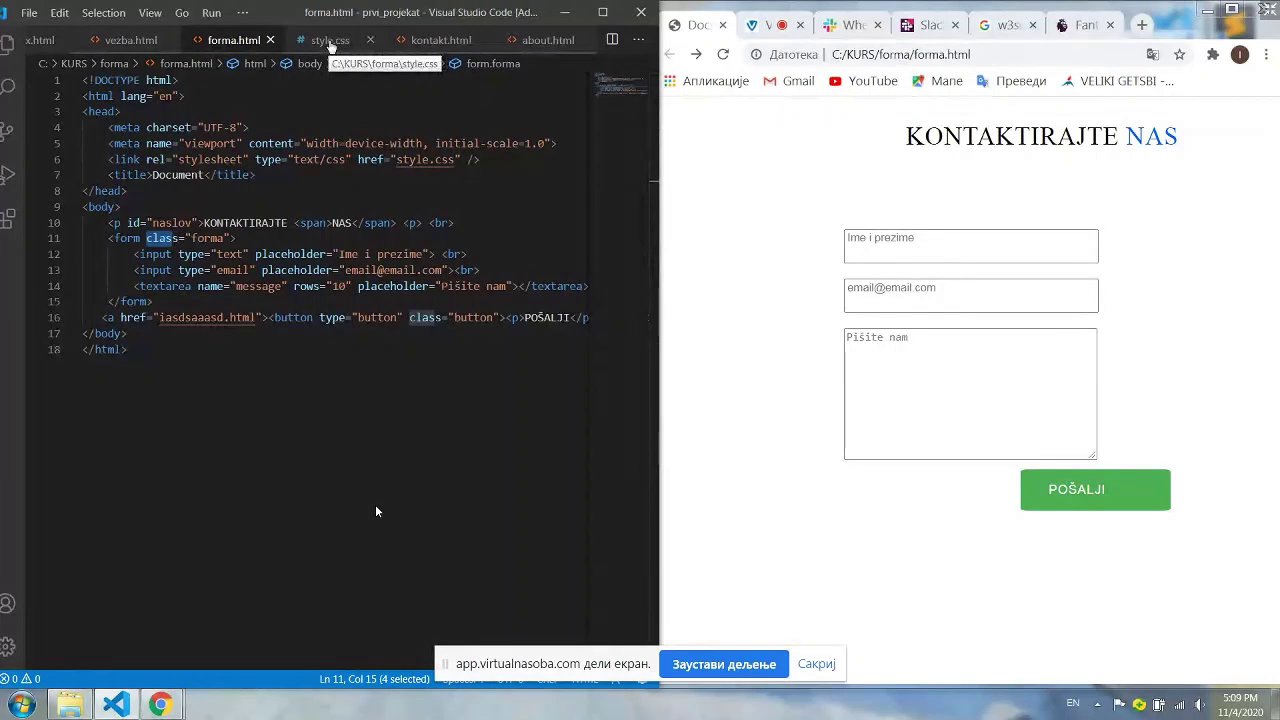
pyautogui.click(153, 254)
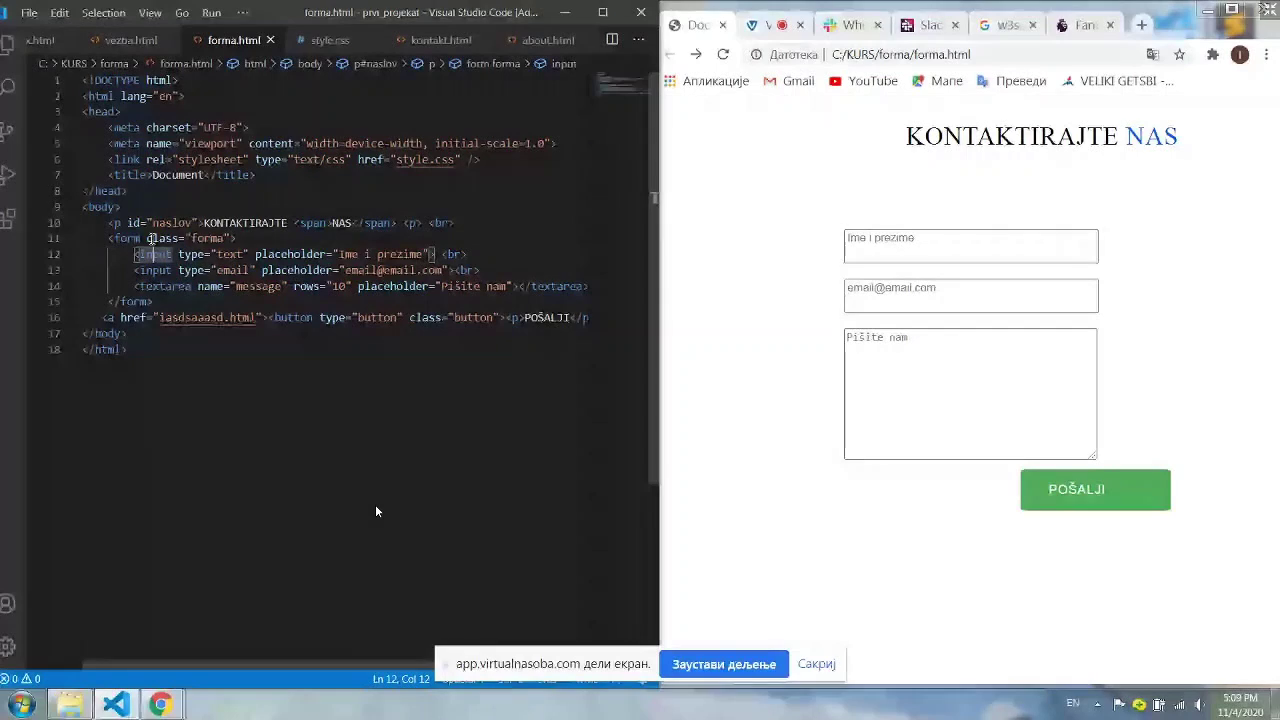
pyautogui.hotkey('alt', 'Tab')
pyautogui.press('Tab')
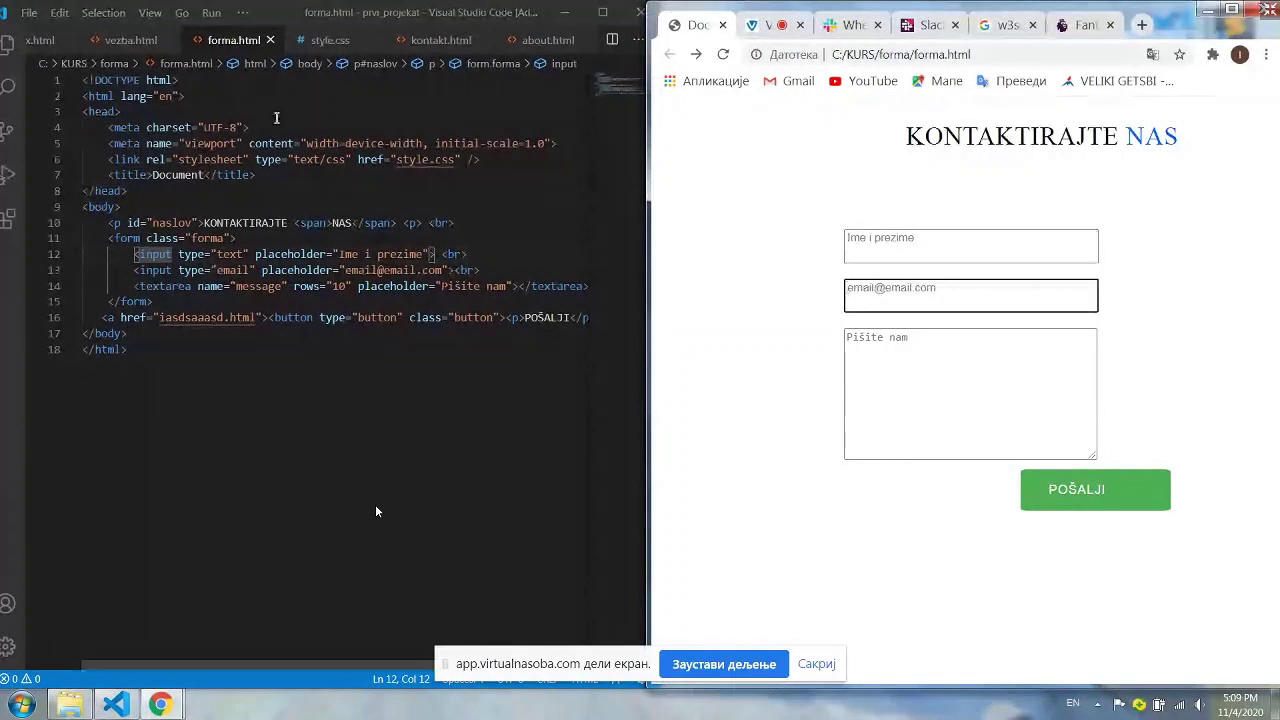
pyautogui.hotkey('alt', 'Tab')
pyautogui.moveTo(274, 254); pyautogui.dragTo(296, 254)
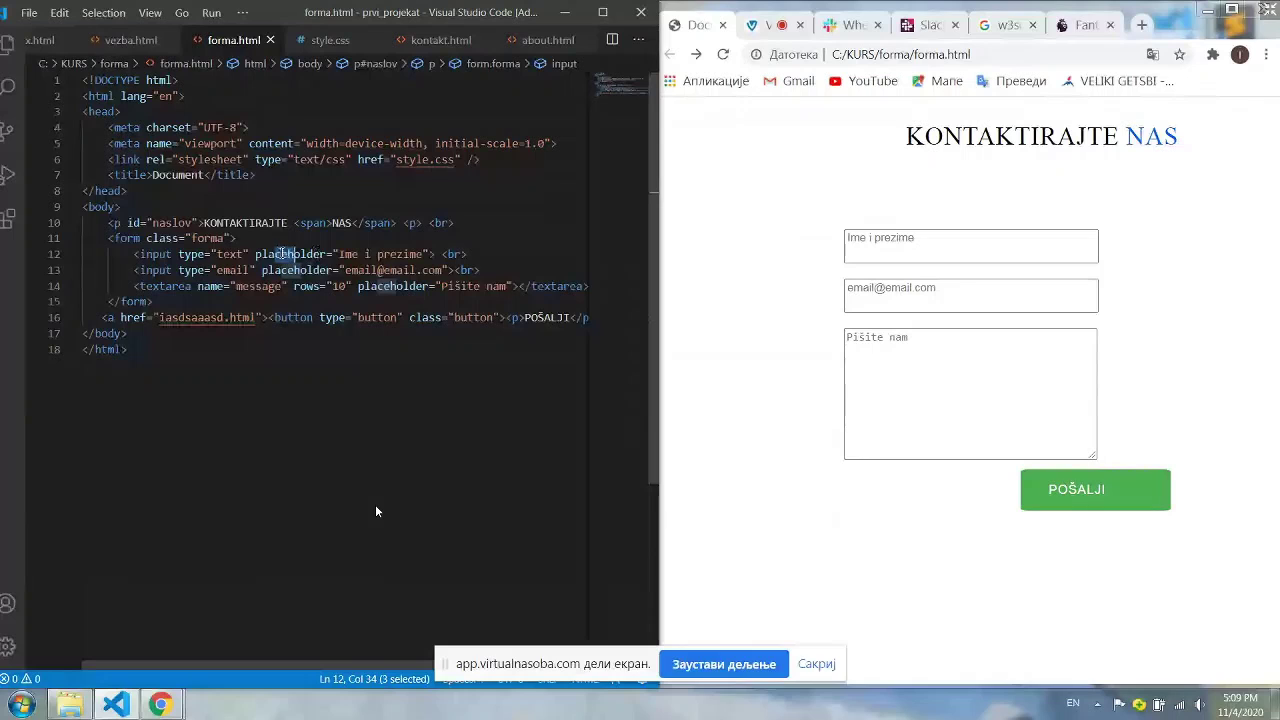
pyautogui.click(921, 251)
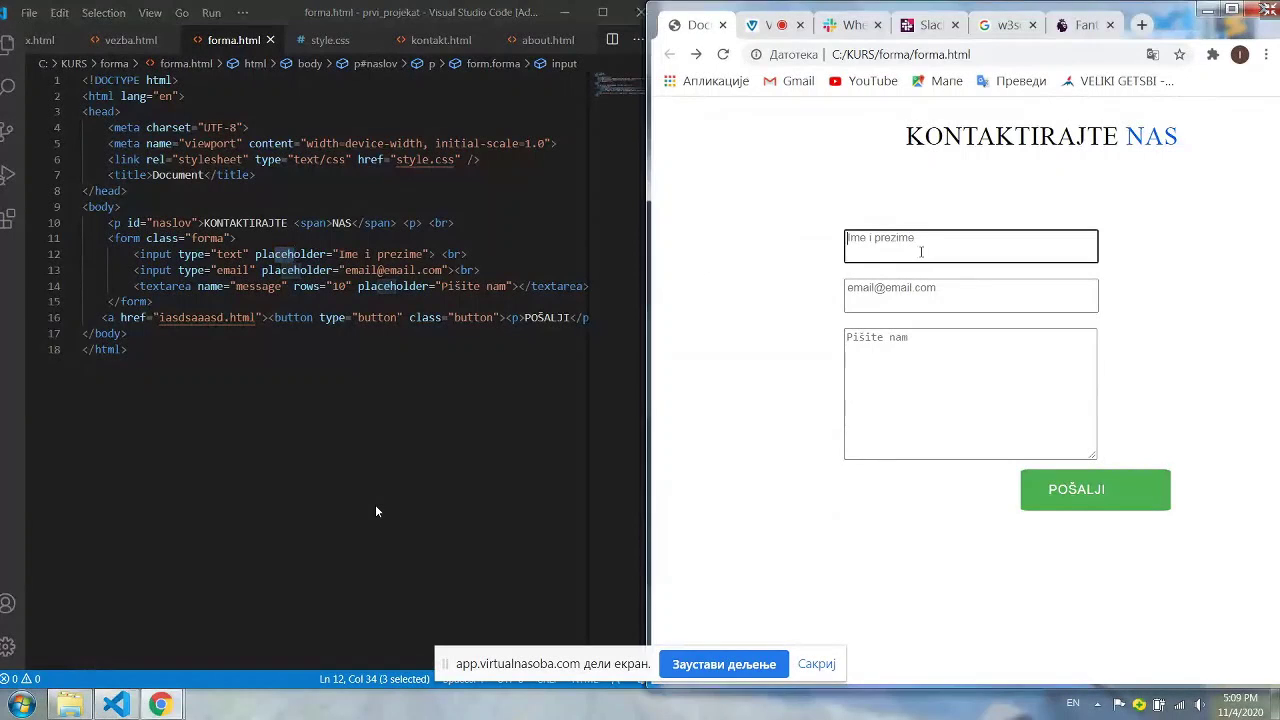
pyautogui.click(920, 293)
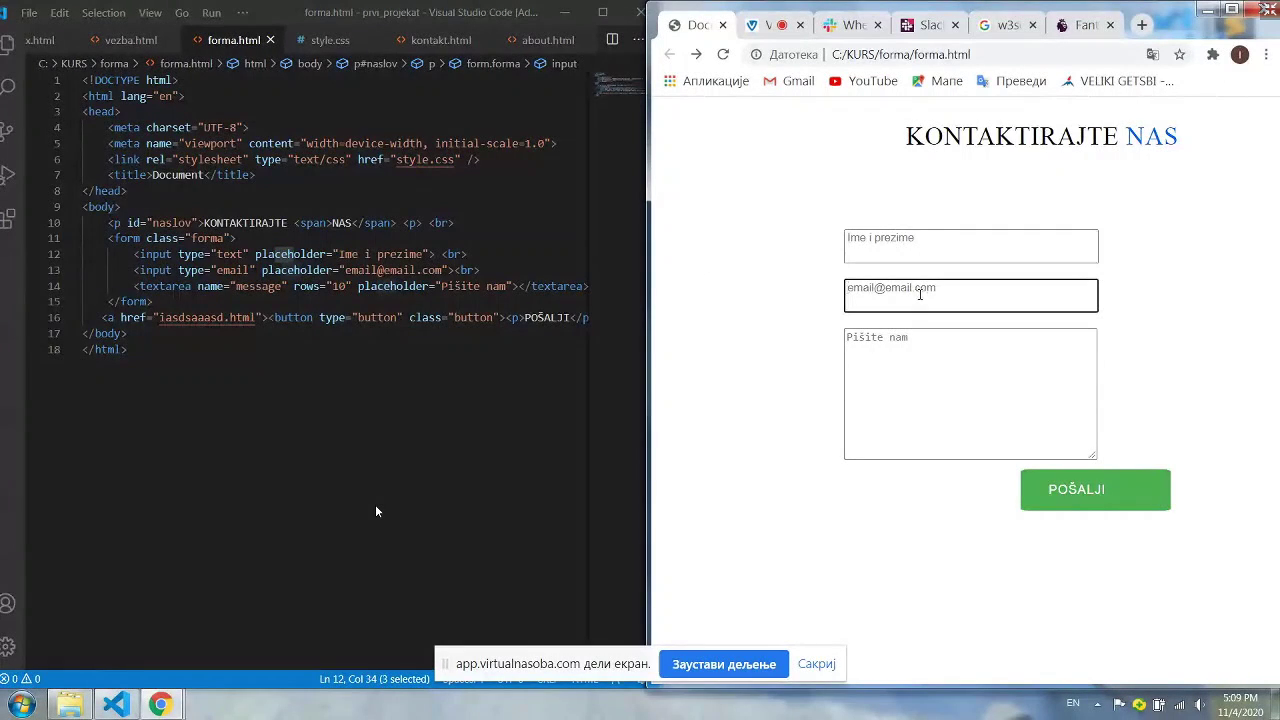
pyautogui.click(401, 254)
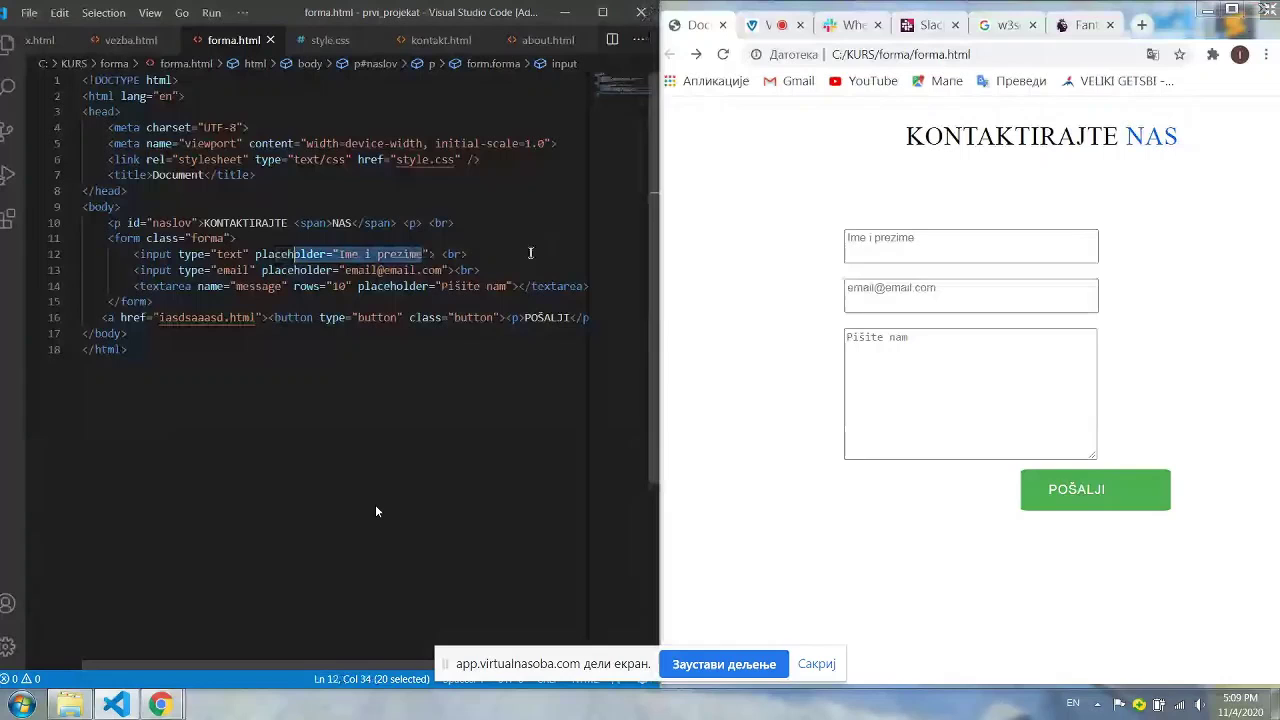
pyautogui.click(411, 254)
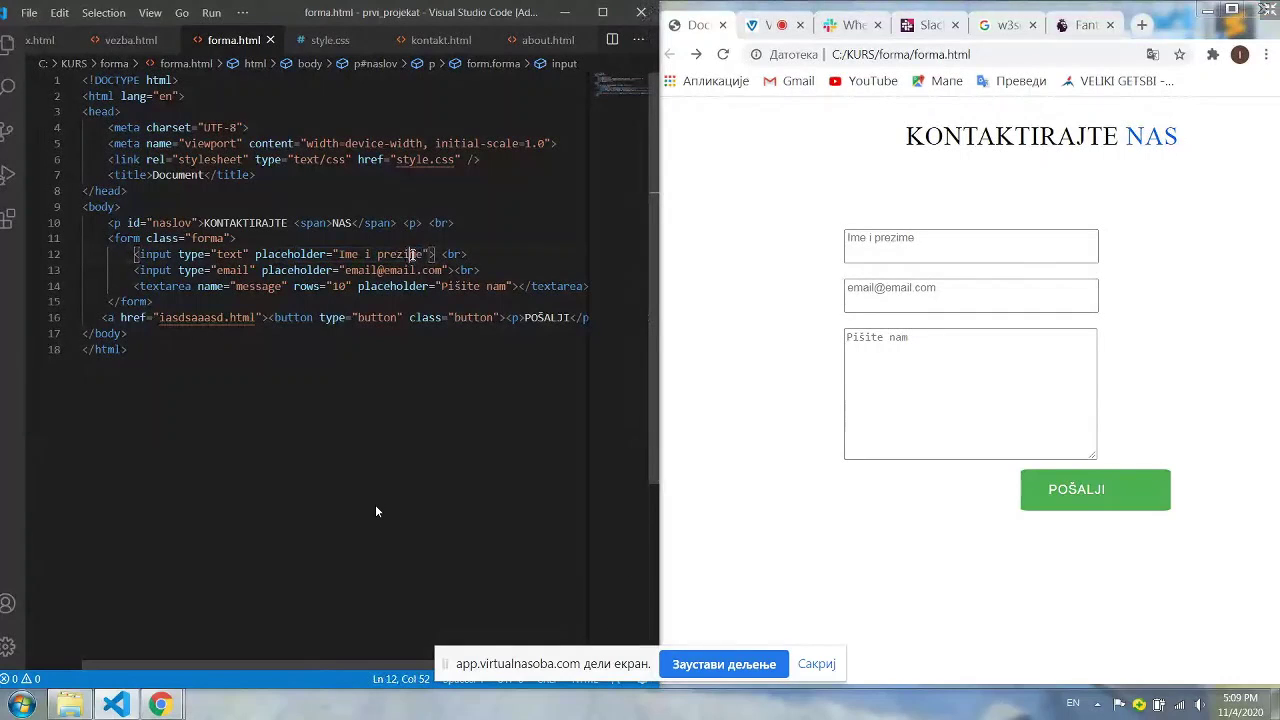
pyautogui.press('Right')
pyautogui.press('Right')
pyautogui.press('BackSpace')
pyautogui.press('BackSpace')
pyautogui.press('BackSpace')
pyautogui.press('BackSpace')
pyautogui.press('BackSpace')
pyautogui.press('BackSpace')
pyautogui.press('BackSpace')
pyautogui.press('BackSpace')
pyautogui.press('BackSpace')
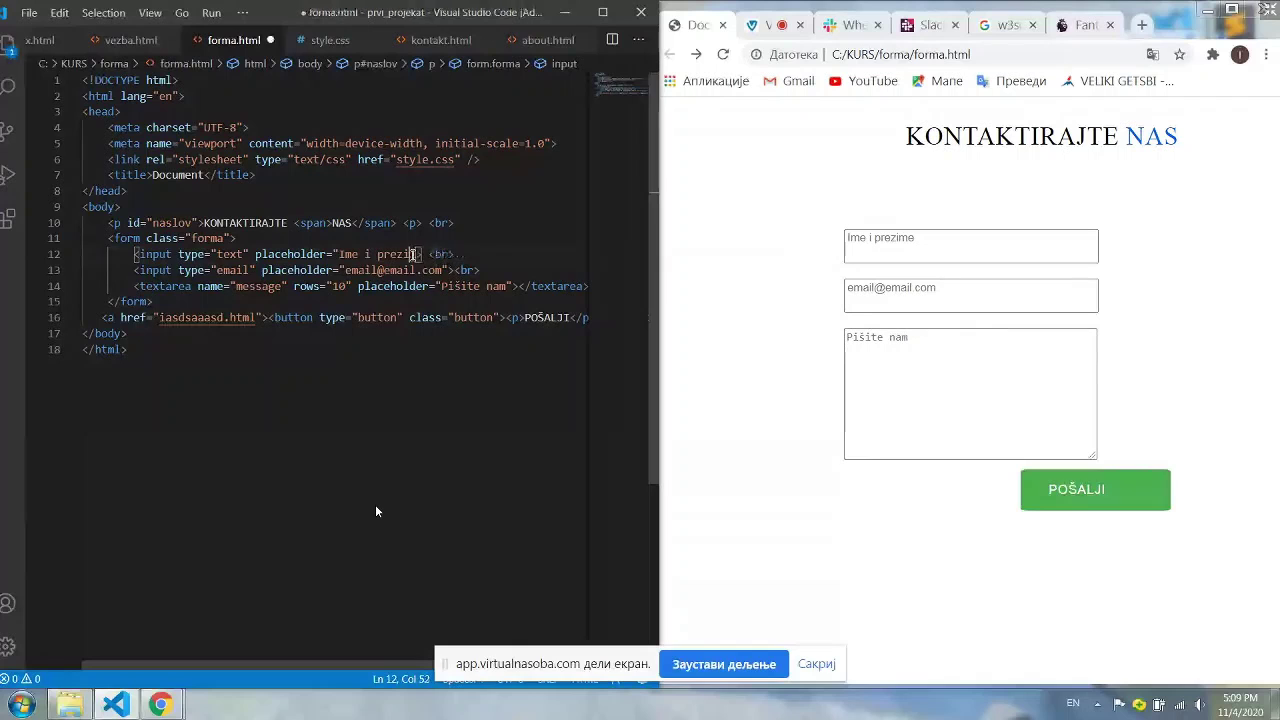
pyautogui.press('BackSpace')
pyautogui.press('BackSpace')
pyautogui.press('BackSpace')
pyautogui.press('BackSpace')
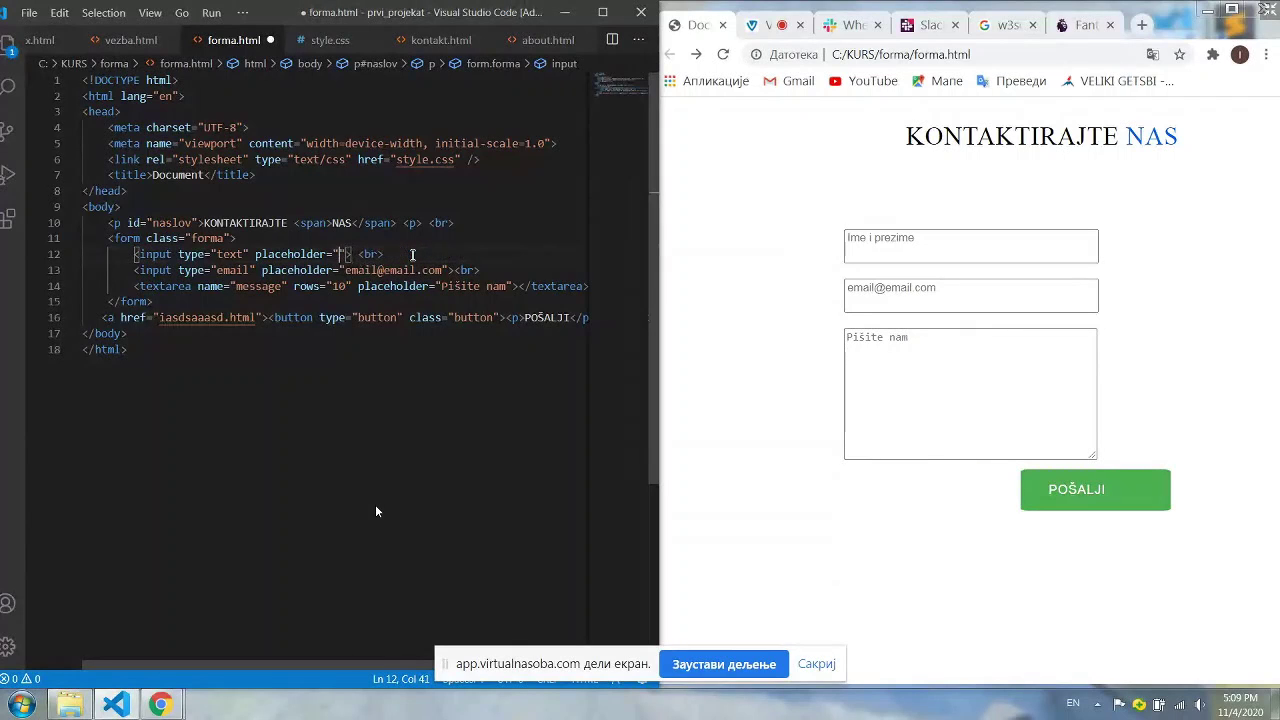
pyautogui.write('primer')
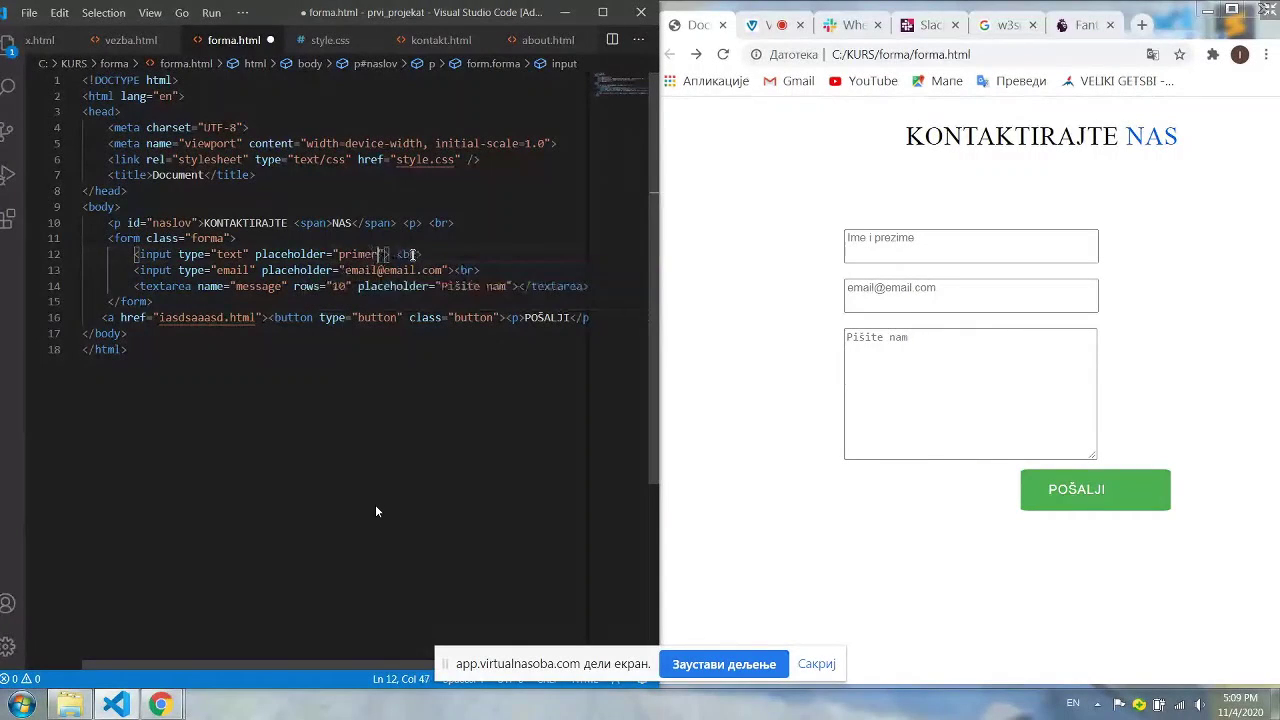
pyautogui.hotkey('ctrl', 's')
pyautogui.click(723, 54)
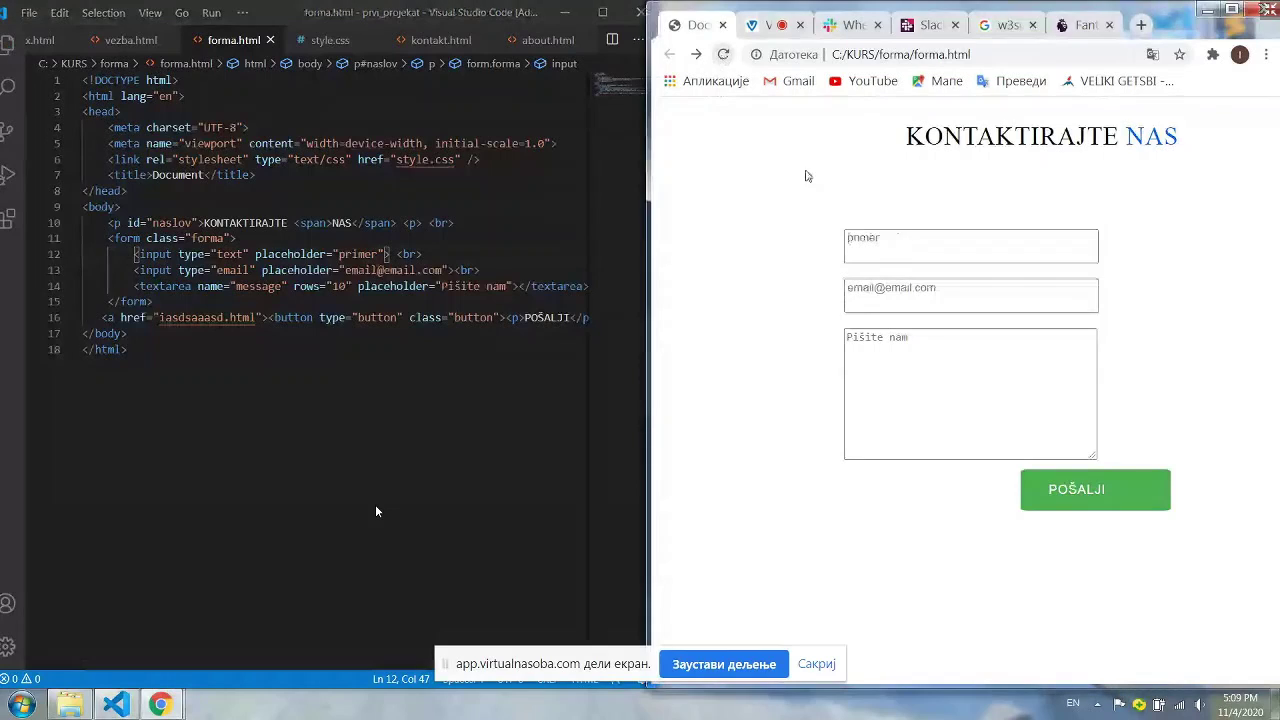
pyautogui.click(890, 240)
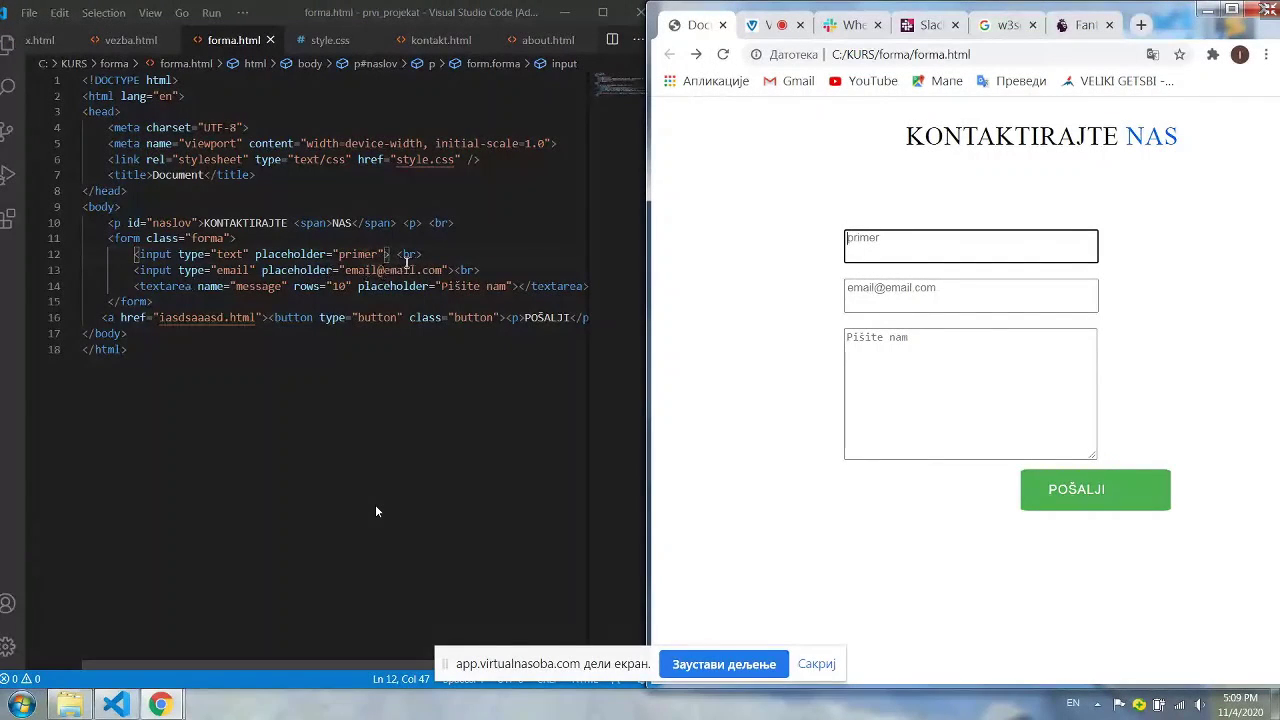
pyautogui.click(509, 287)
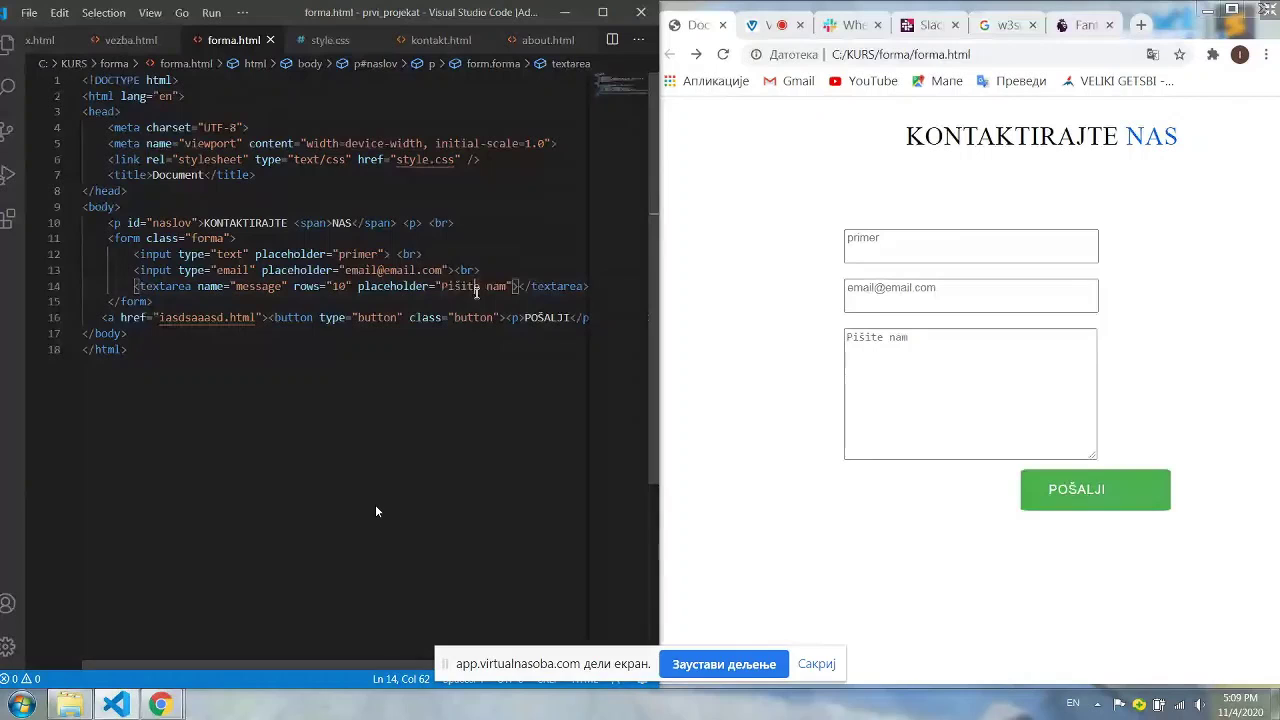
pyautogui.click(883, 371)
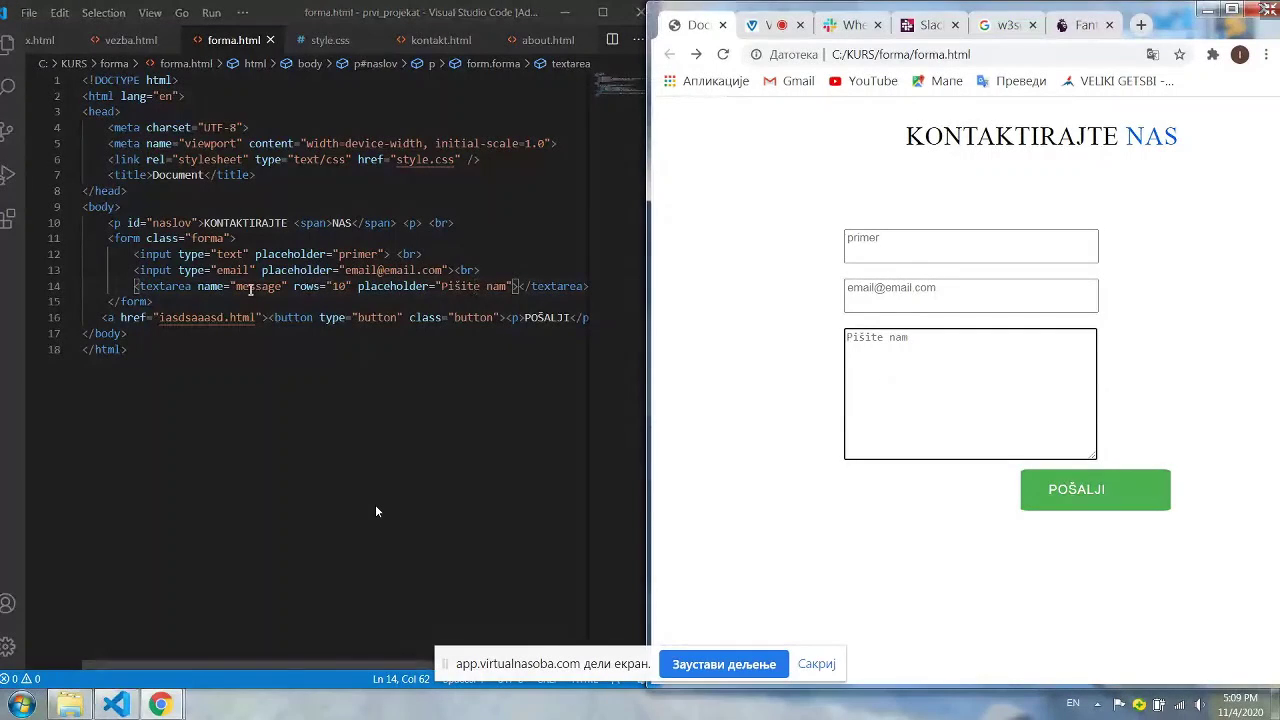
pyautogui.moveTo(306, 288); pyautogui.dragTo(319, 288)
pyautogui.click(857, 349)
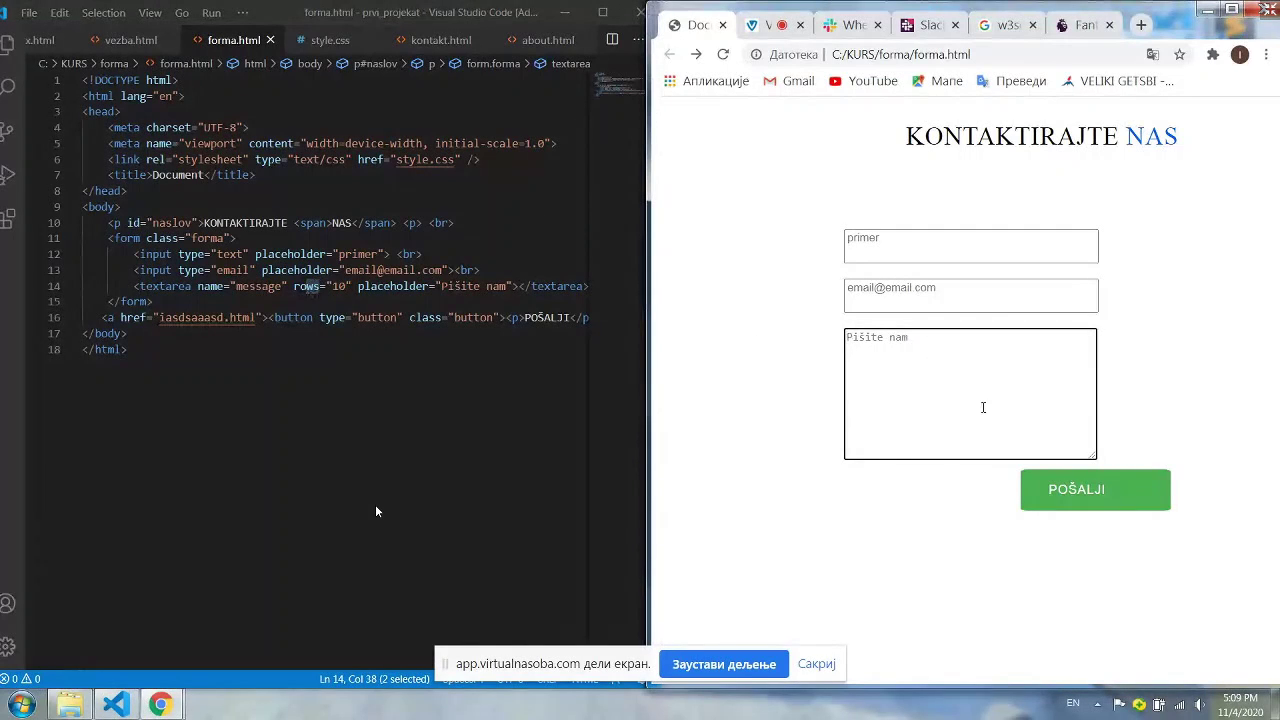
pyautogui.doubleClick(342, 286)
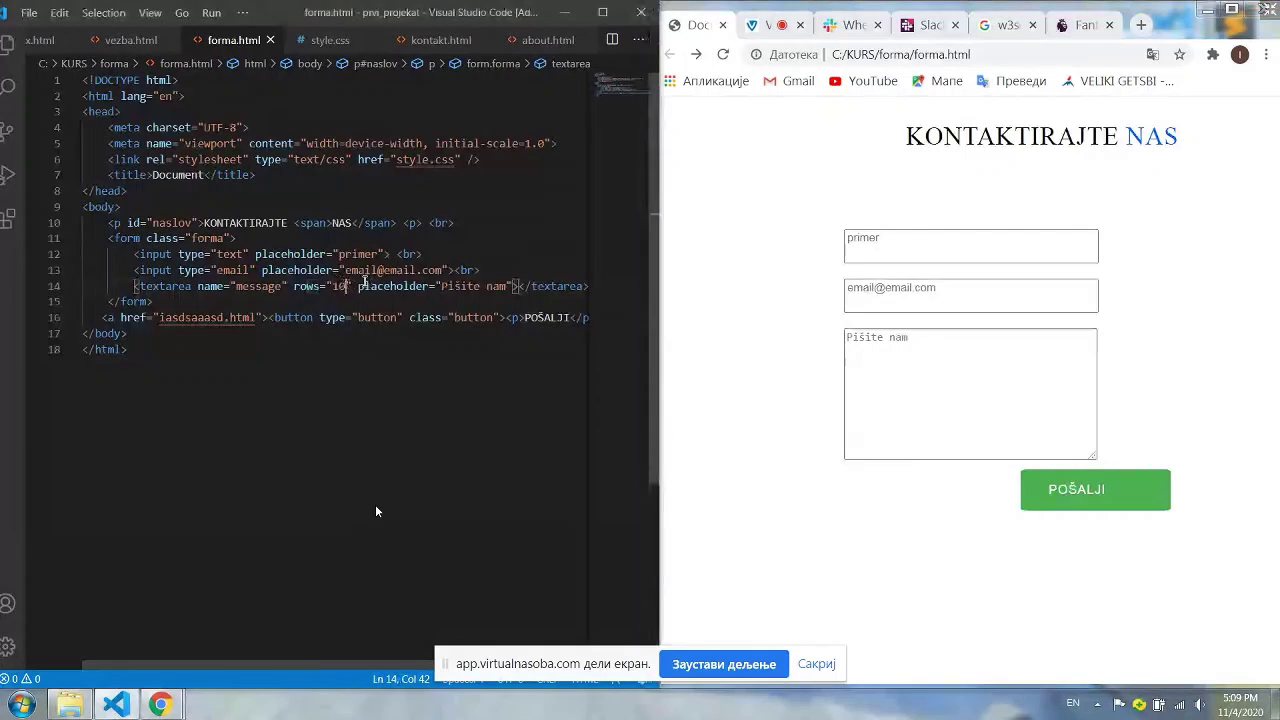
pyautogui.write('15')
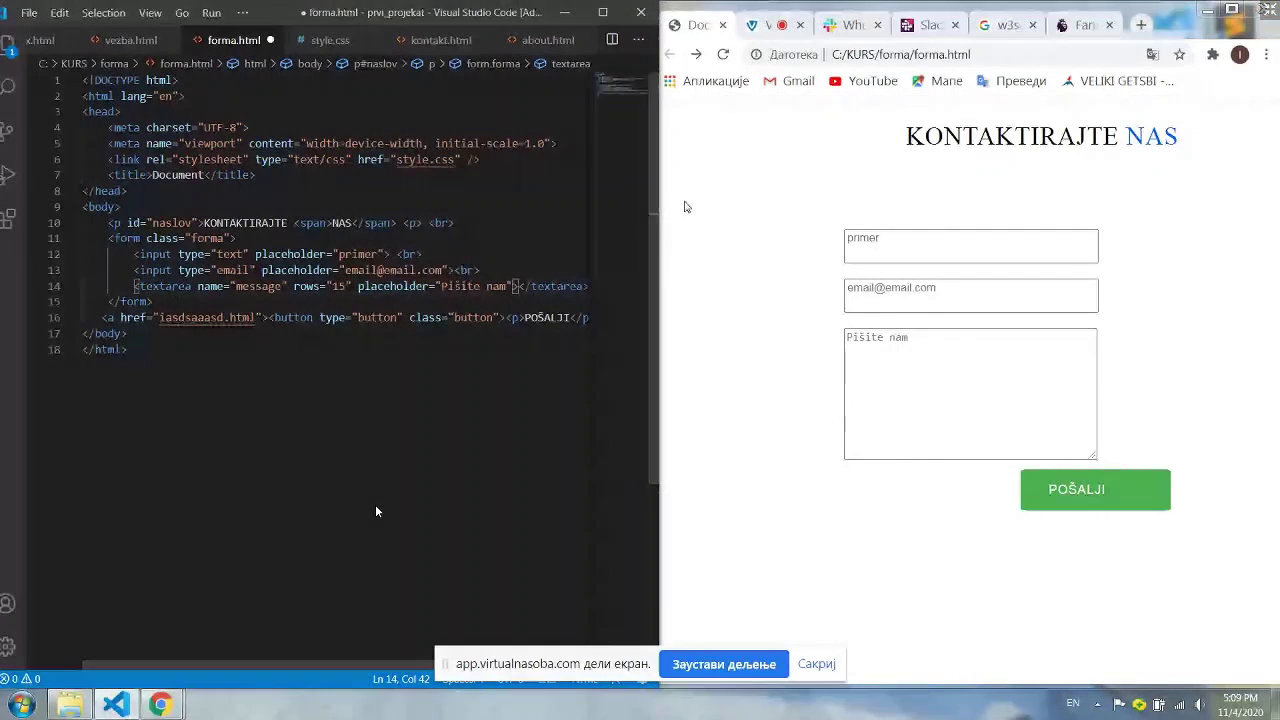
pyautogui.hotkey('ctrl', 's')
pyautogui.click(855, 265)
pyautogui.press('F5')
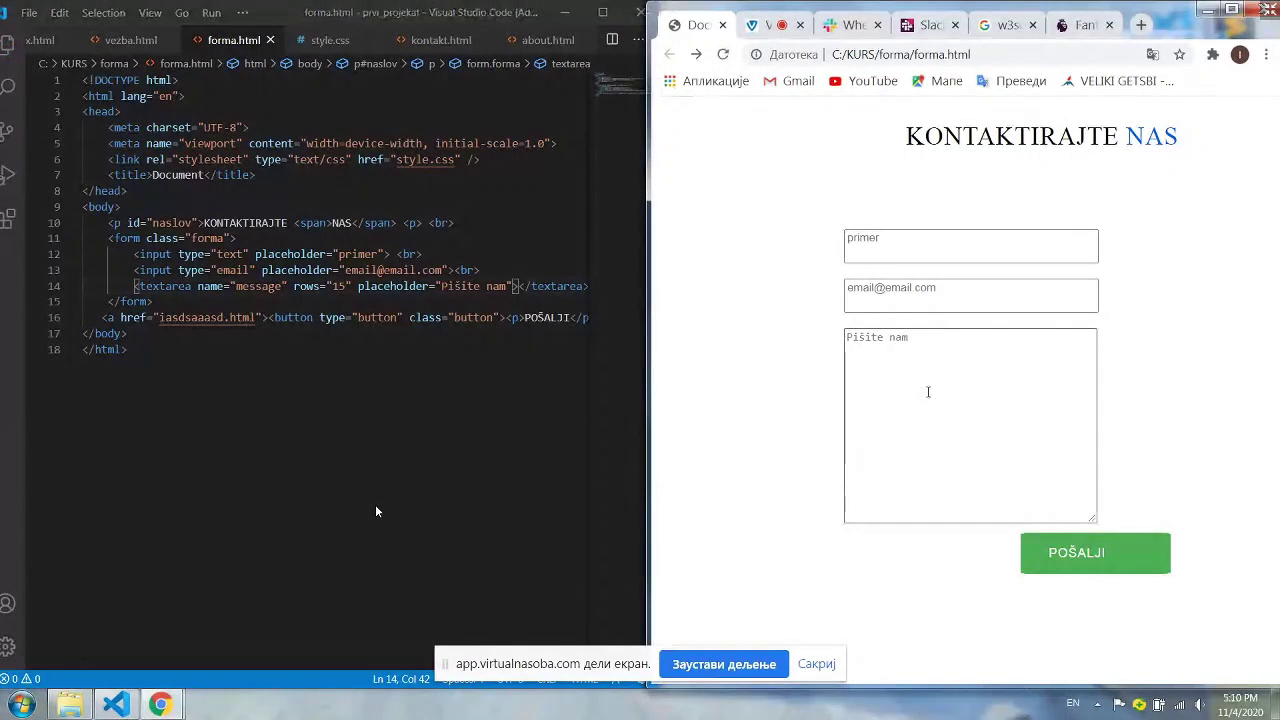
pyautogui.moveTo(172, 286); pyautogui.dragTo(191, 286)
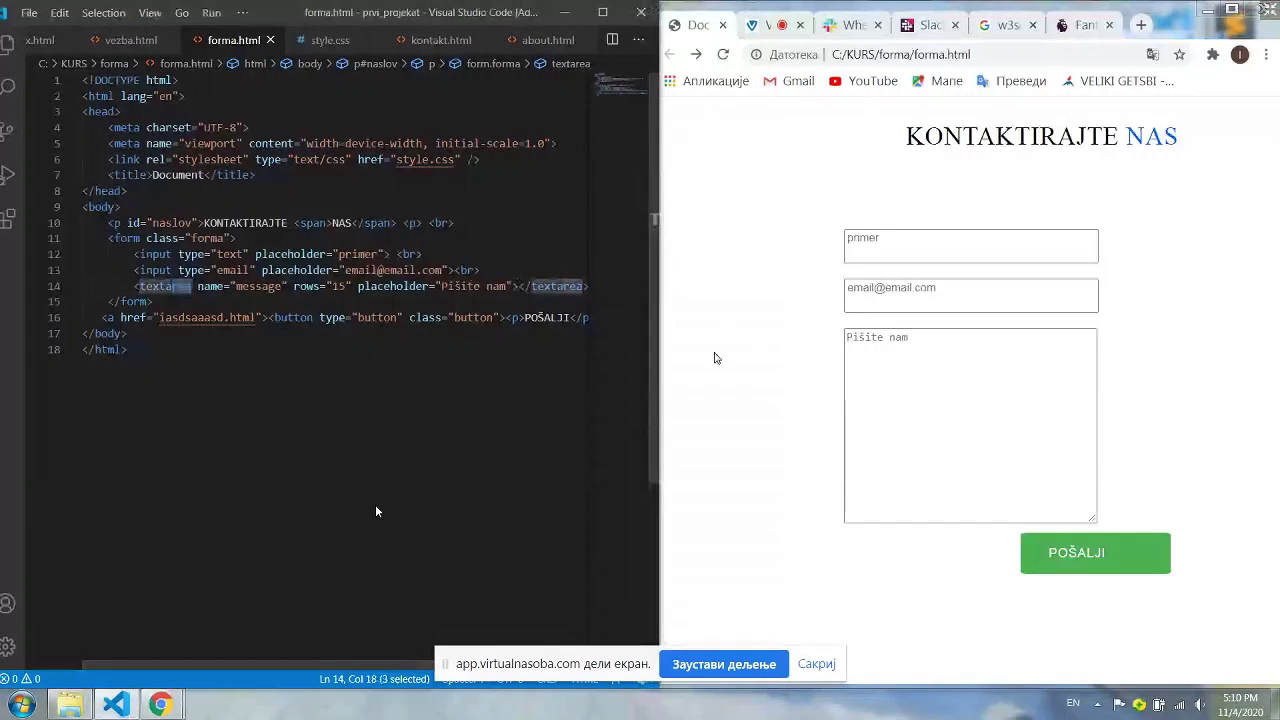
pyautogui.click(1095, 522)
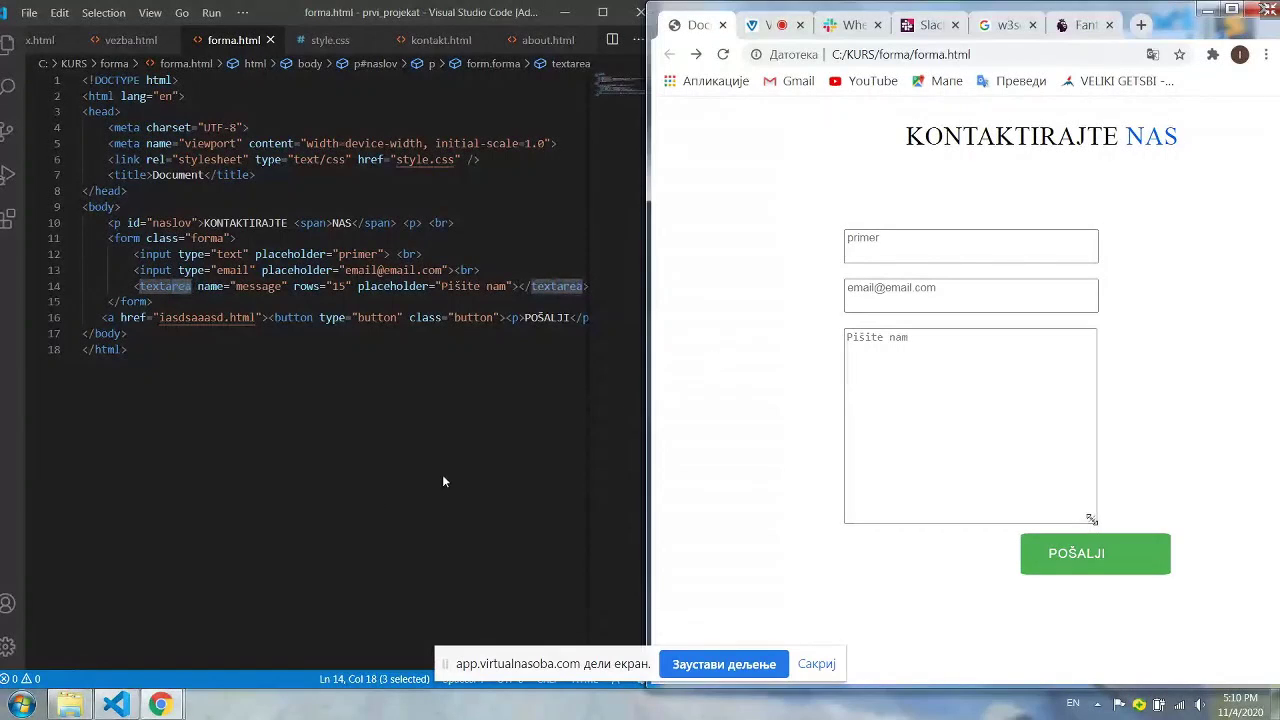
pyautogui.moveTo(1095, 522)
pyautogui.mouseDown()
pyautogui.moveTo(991, 428)
pyautogui.moveTo(1098, 522)
pyautogui.mouseUp()
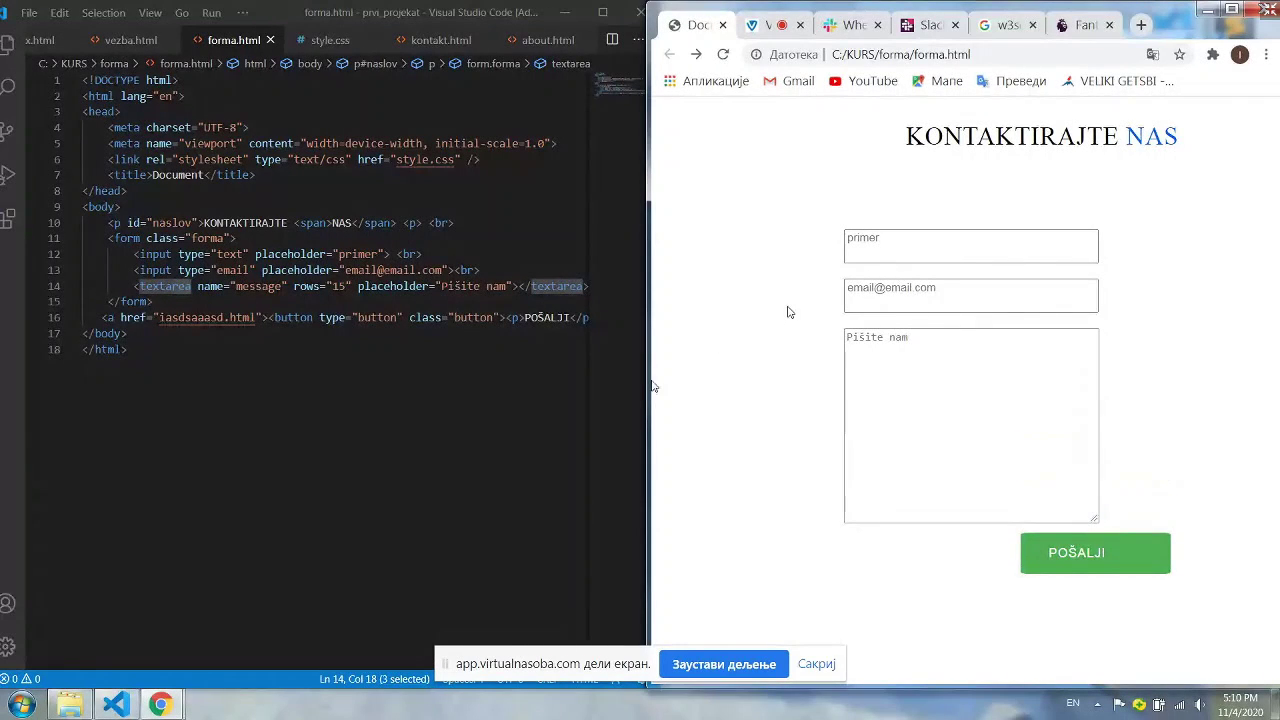
pyautogui.click(1266, 20)
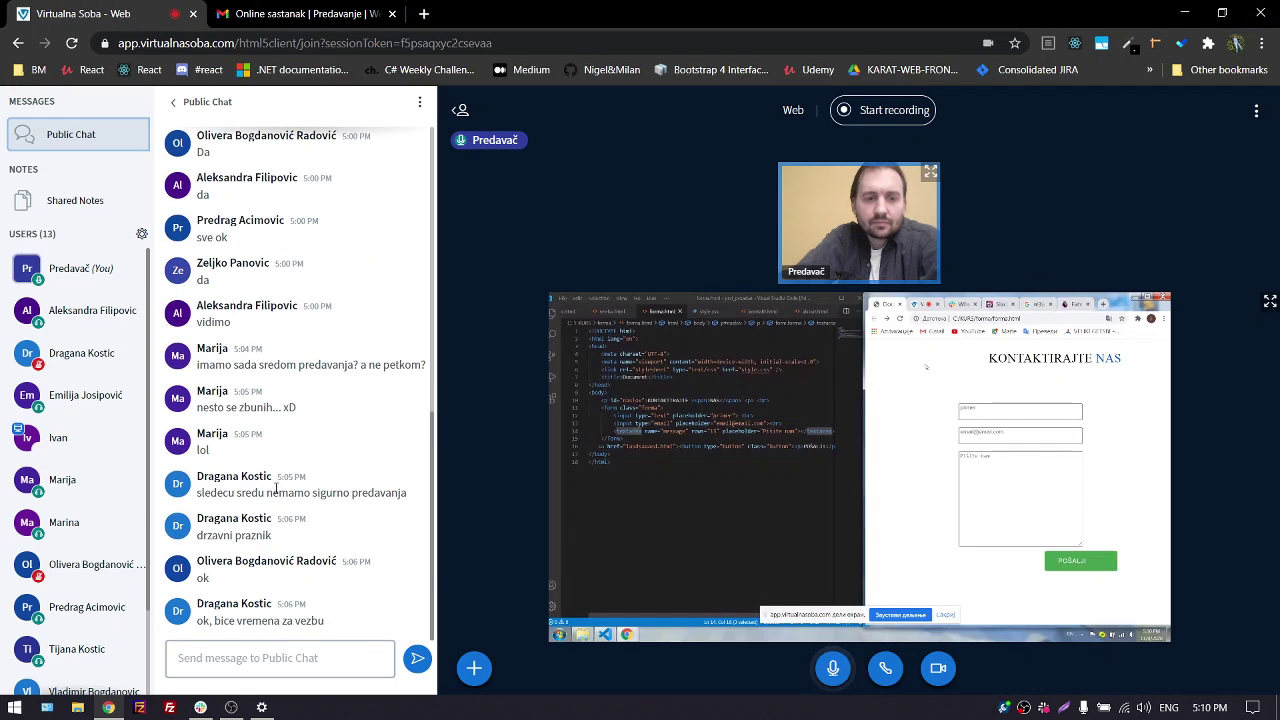
pyautogui.click(1270, 302)
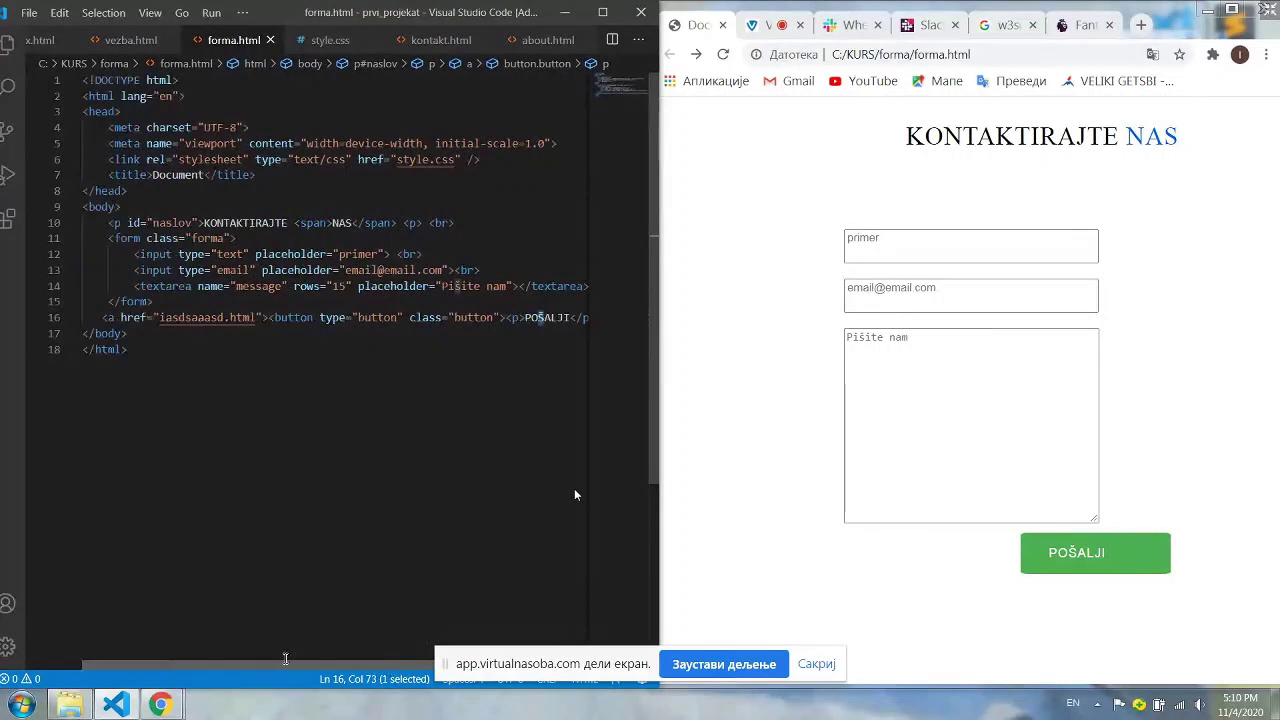
pyautogui.click(328, 41)
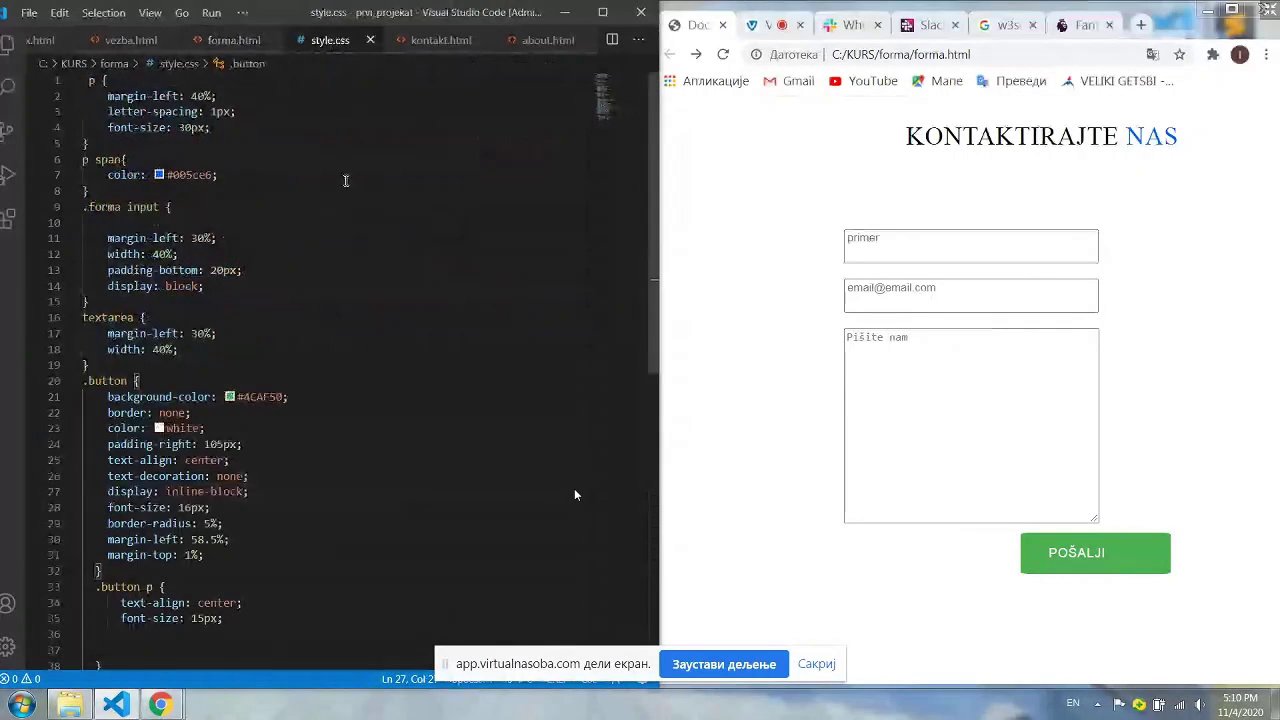
pyautogui.click(233, 40)
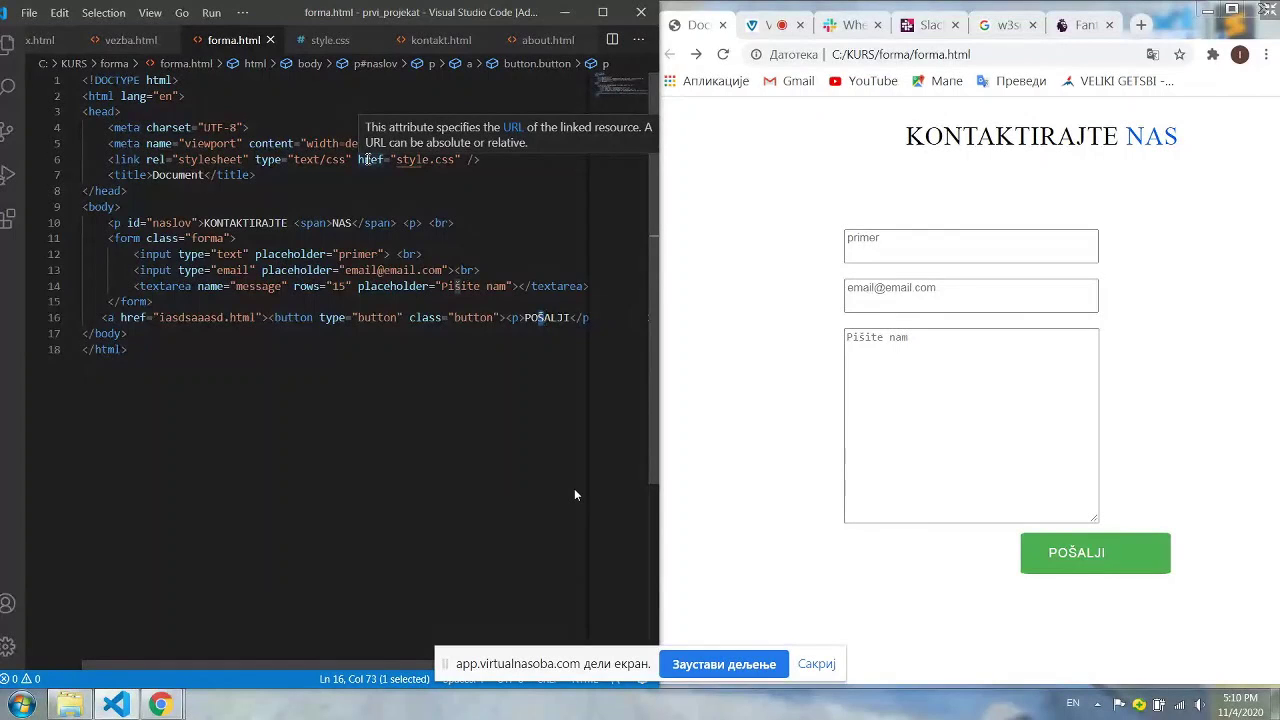
pyautogui.click(330, 39)
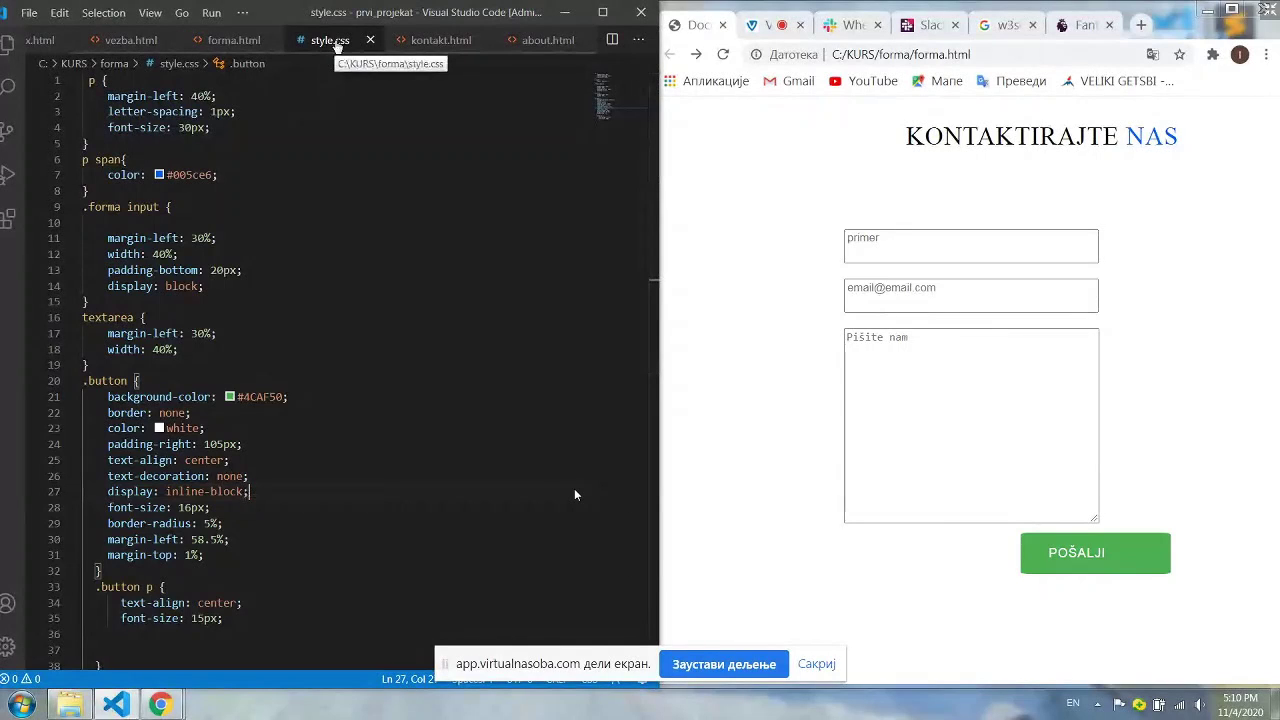
pyautogui.scroll(-3, 303, 240)
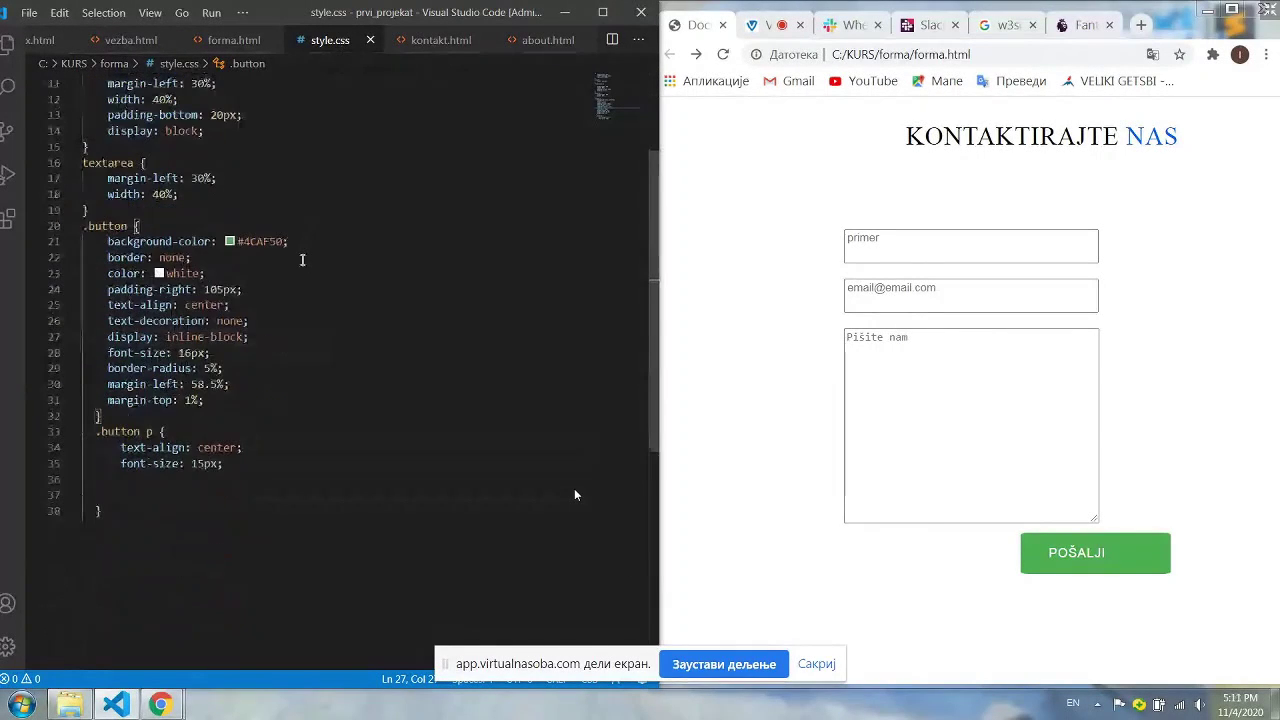
pyautogui.scroll(3, 332, 265)
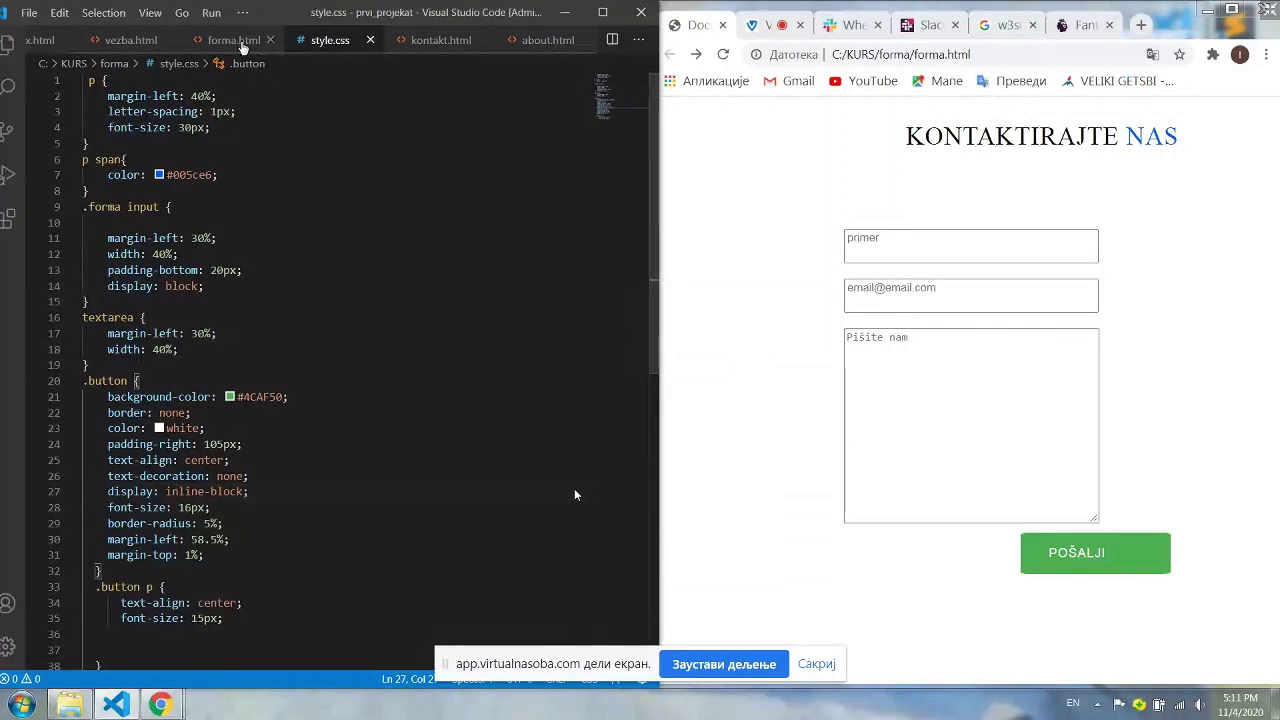
pyautogui.hotkey('ctrl', 'Tab')
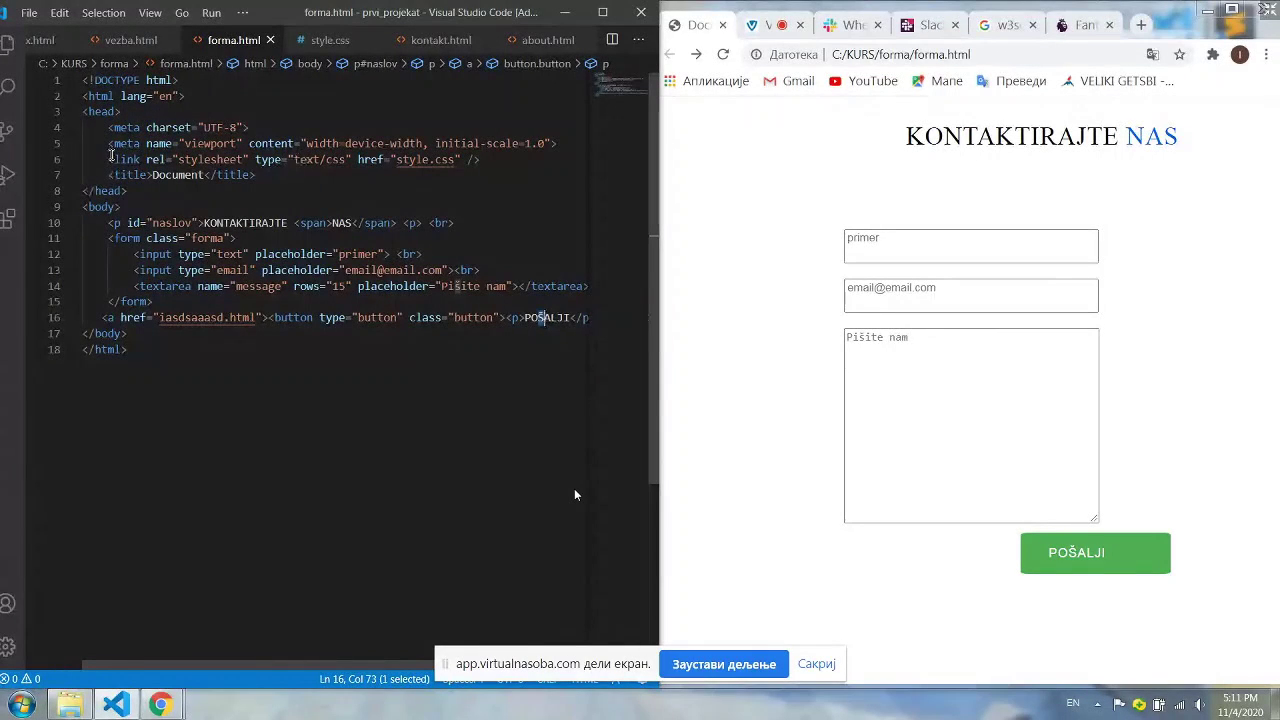
# Highlight the head section and the style.css stylesheet link tag in forma.html
pyautogui.click(97, 112)
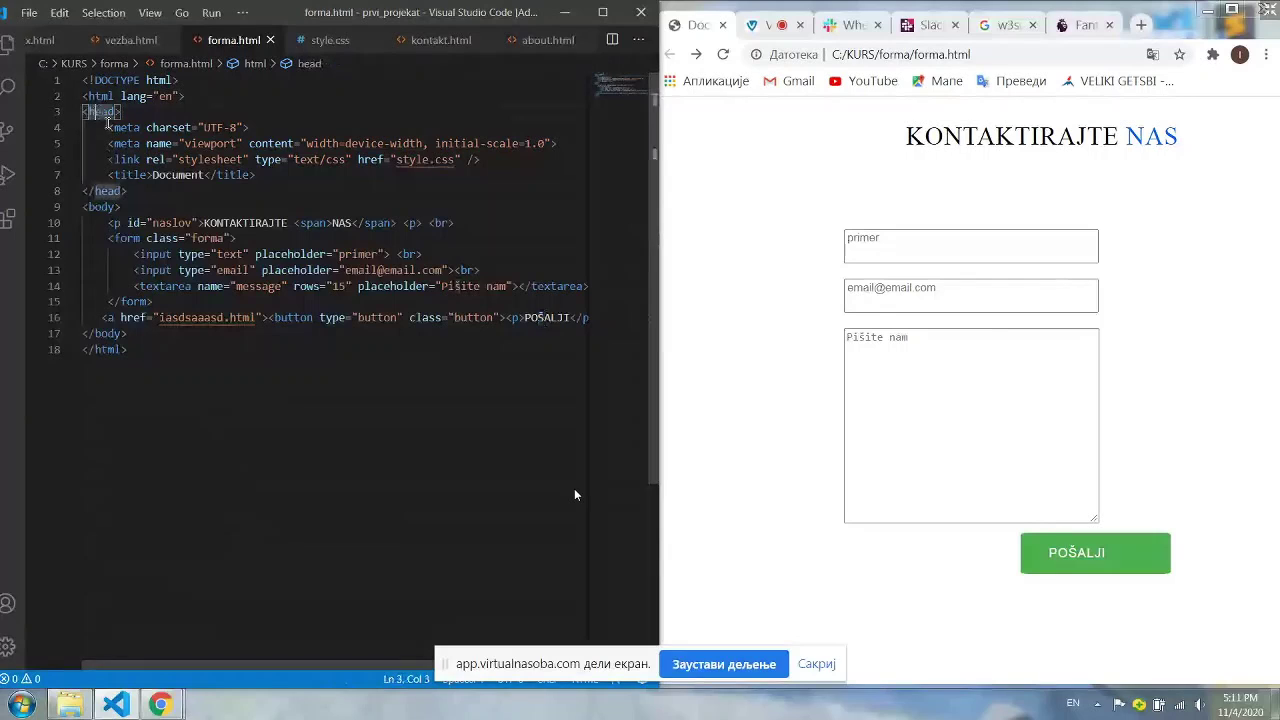
pyautogui.moveTo(117, 112)
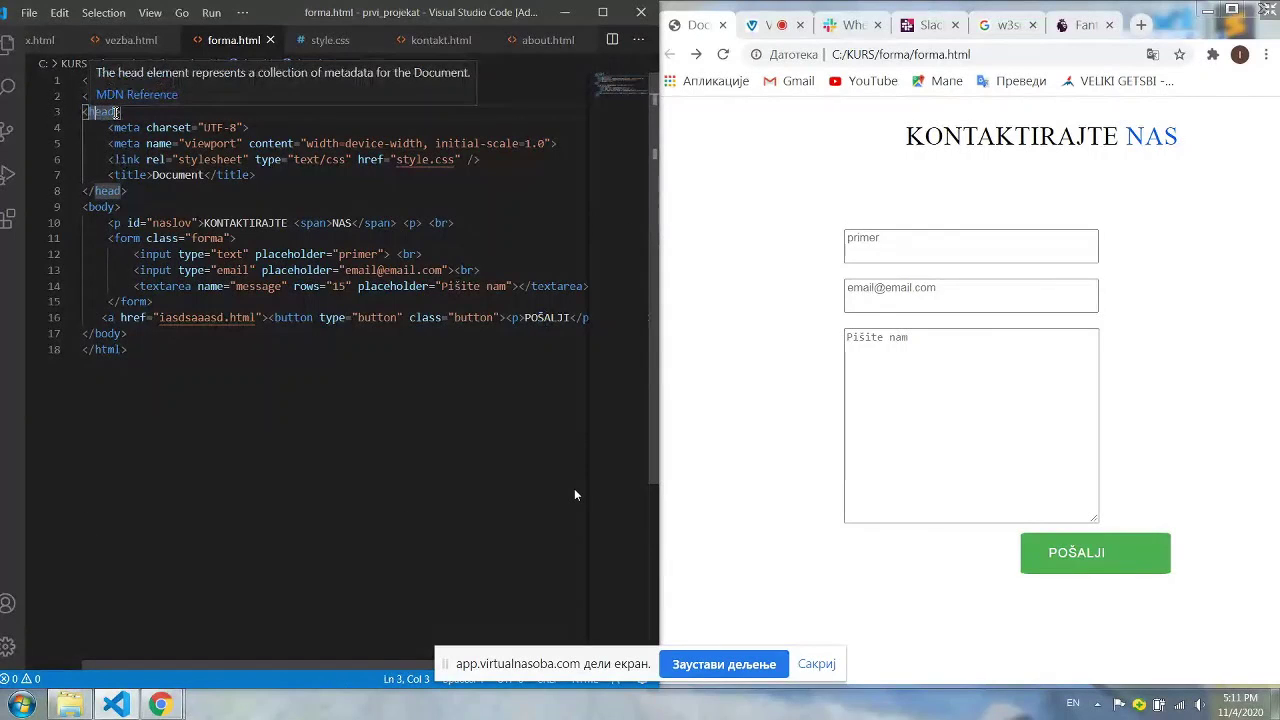
pyautogui.moveTo(126, 158)
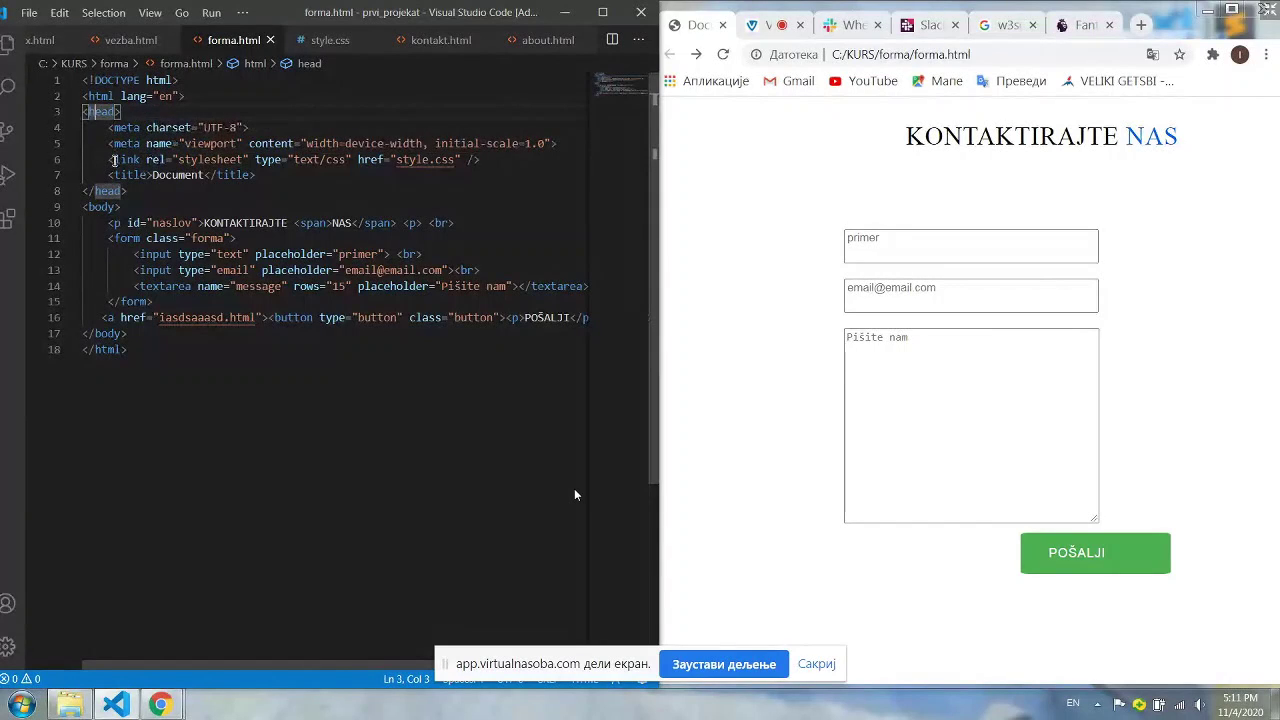
pyautogui.moveTo(110, 157); pyautogui.dragTo(224, 158)
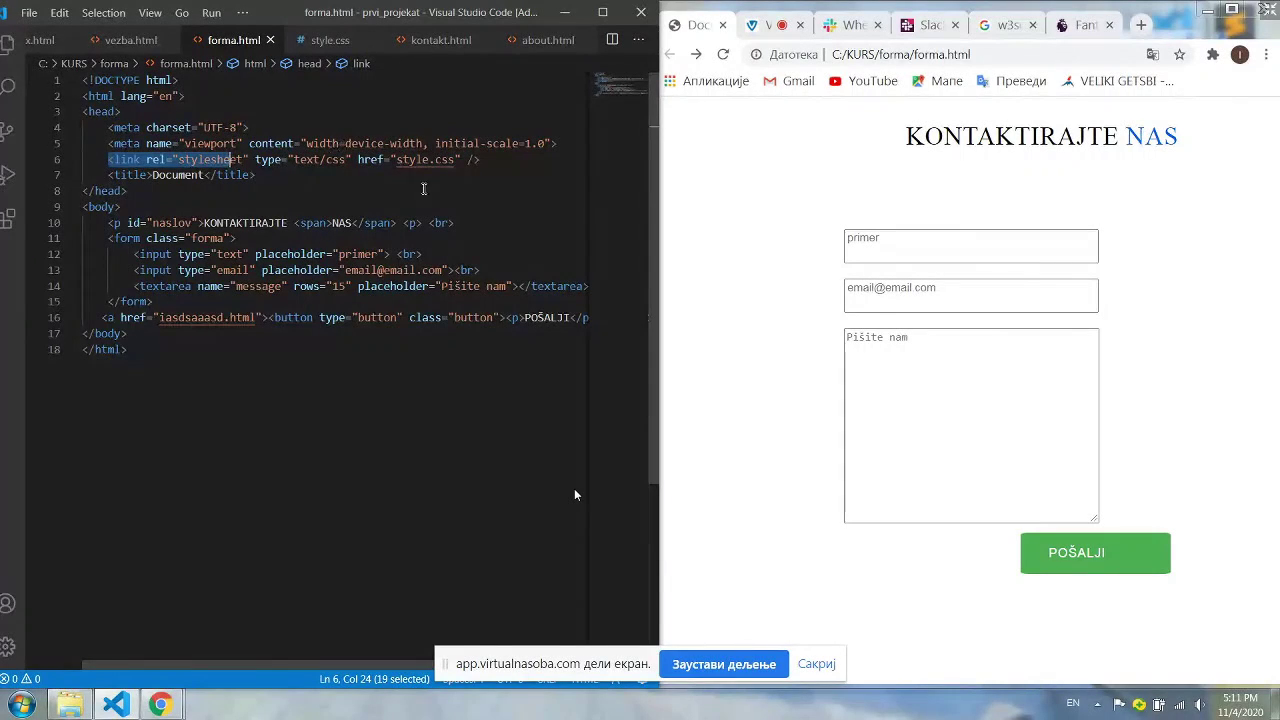
pyautogui.moveTo(108, 160); pyautogui.dragTo(481, 160)
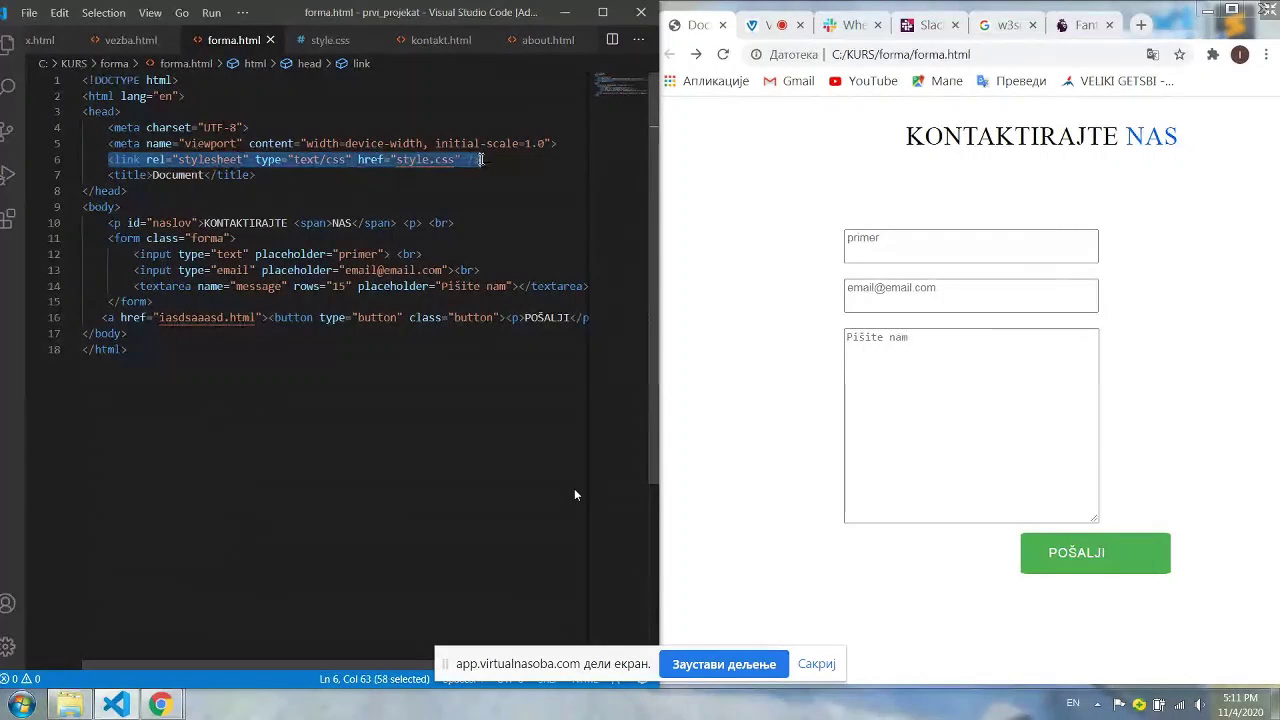
pyautogui.click(429, 160)
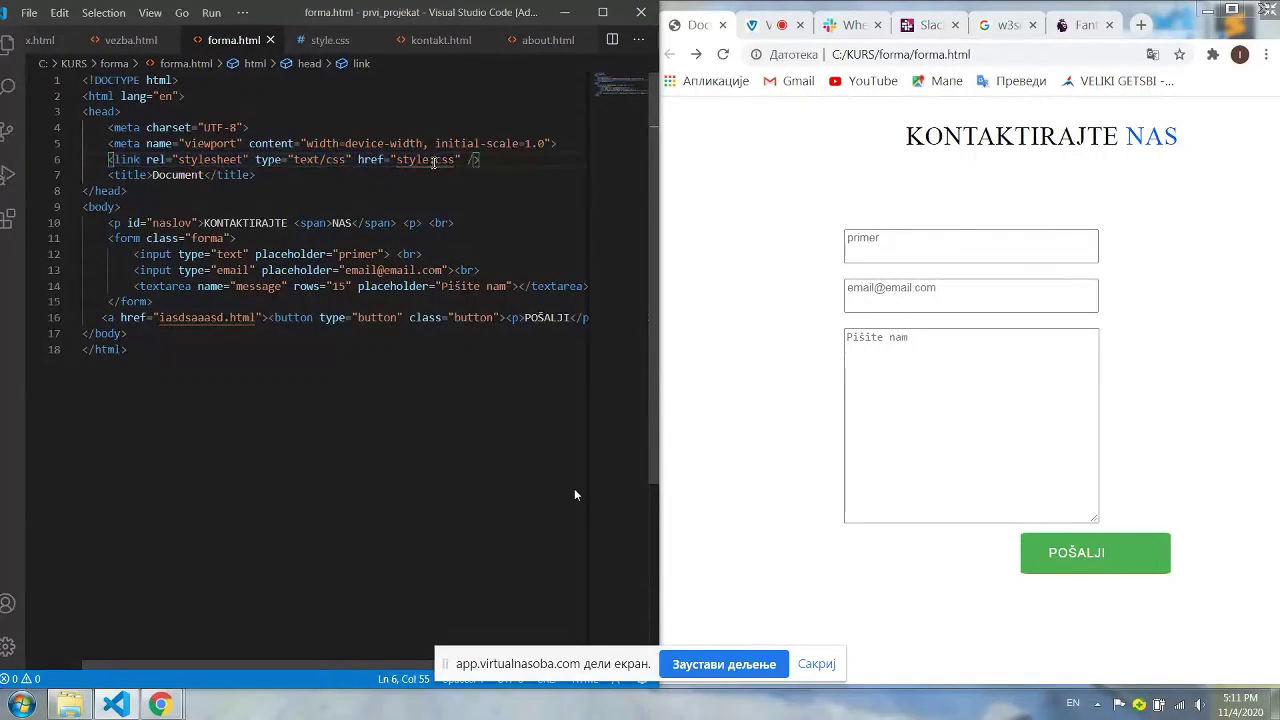
pyautogui.moveTo(436, 160); pyautogui.dragTo(424, 160)
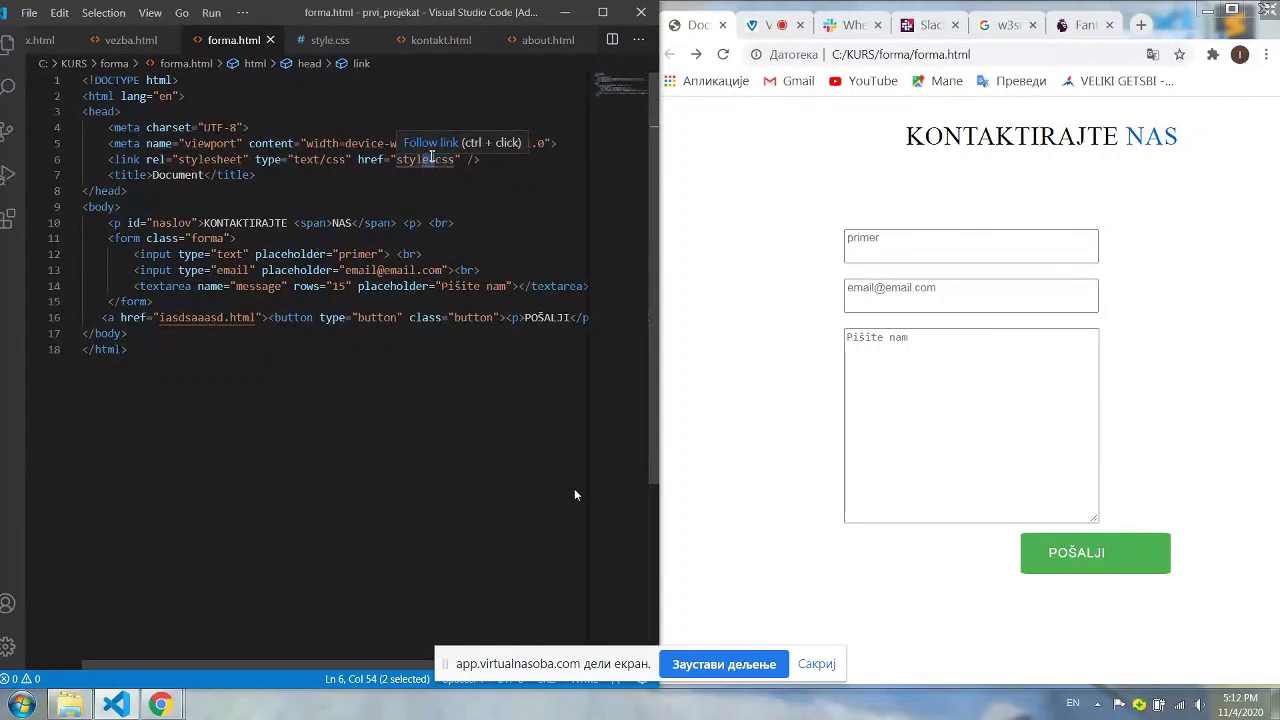
# Undo the accidental edit to the style.css link name, then switch to style.css
pyautogui.press('Down')
pyautogui.press('Left')
pyautogui.press('Left')
pyautogui.press('Left')
pyautogui.press('Left')
pyautogui.press('Left')
pyautogui.press('Left')
pyautogui.press('Left')
pyautogui.press('Left')
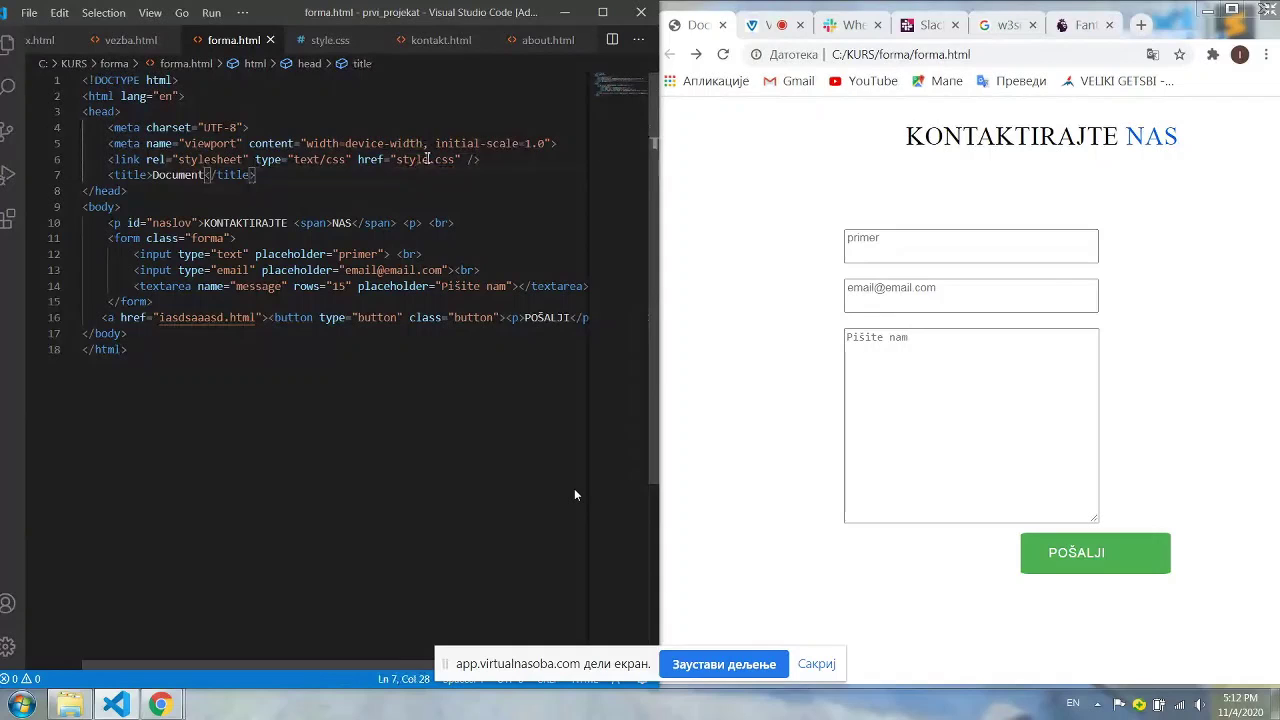
pyautogui.click(447, 159)
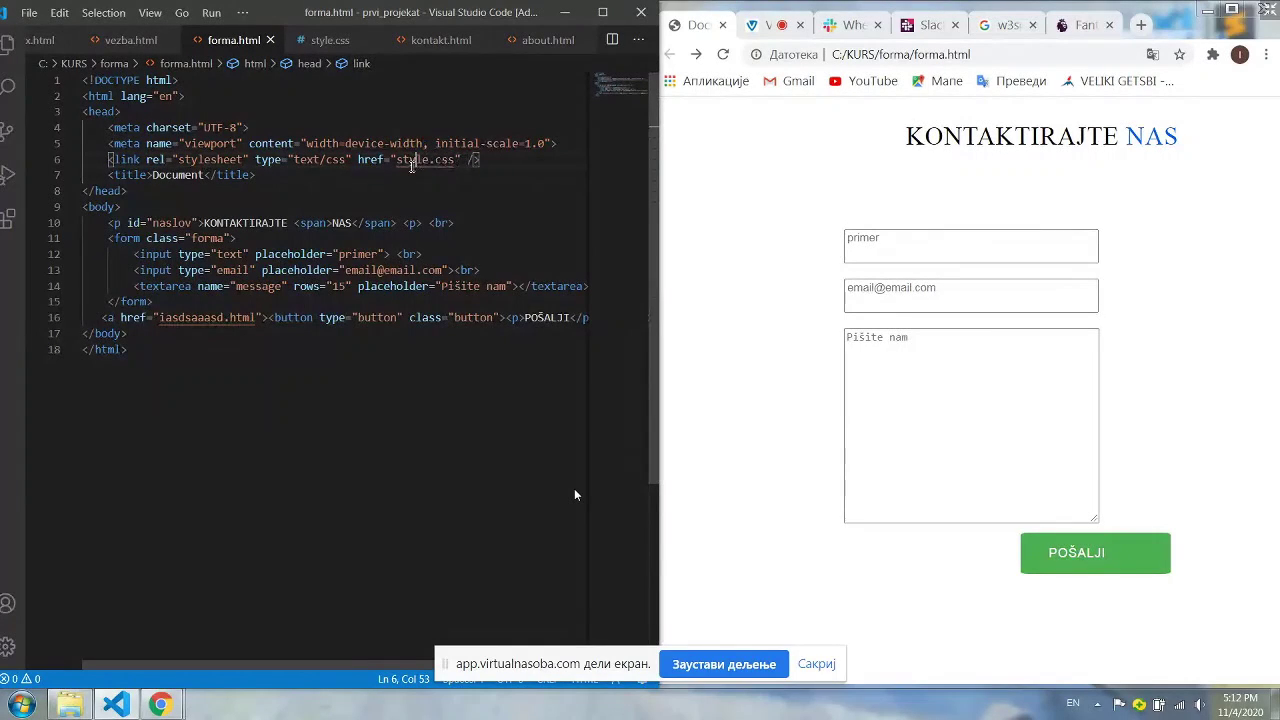
pyautogui.moveTo(409, 159); pyautogui.dragTo(436, 160)
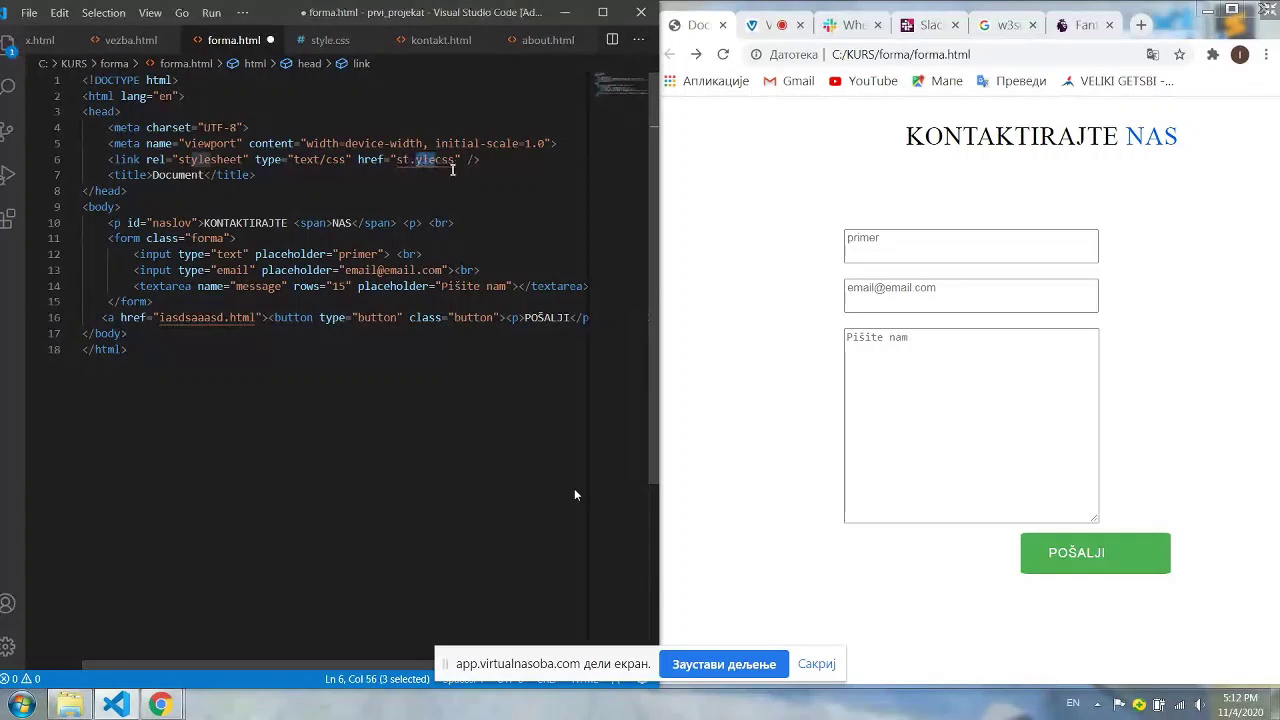
pyautogui.hotkey('ctrl', 'z')
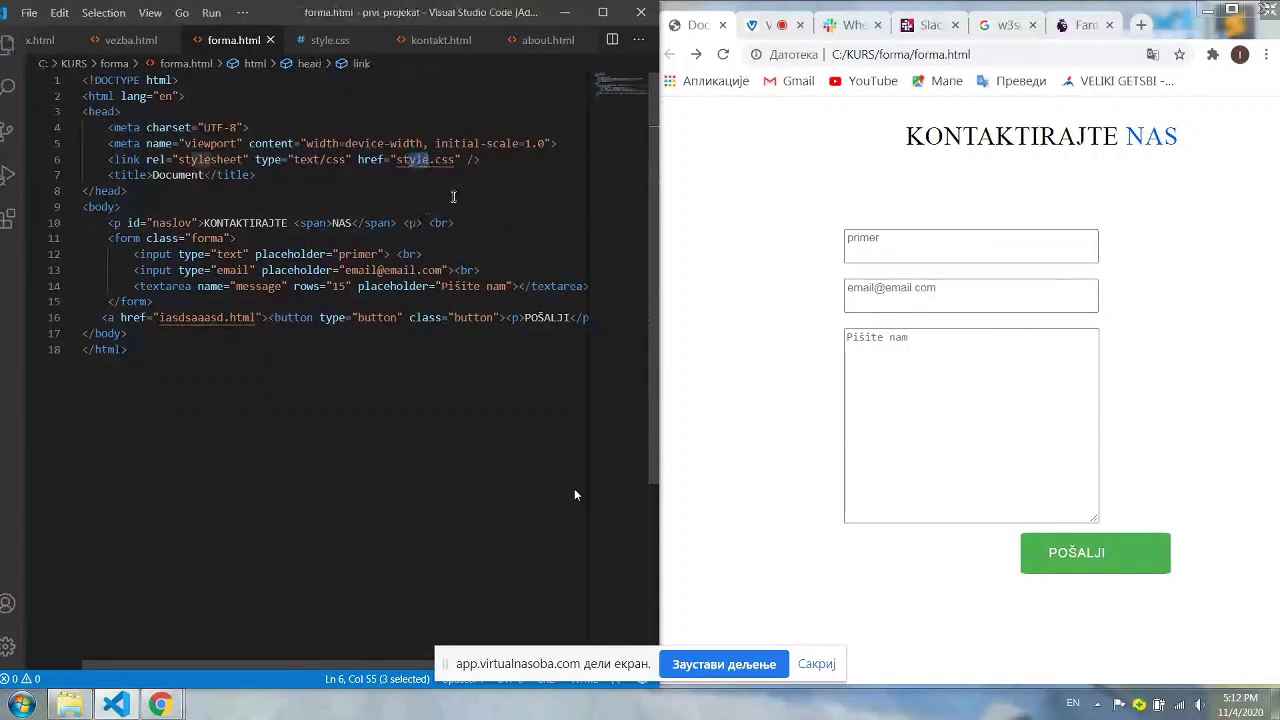
pyautogui.hotkey('ctrl', 'Tab')
pyautogui.hotkey('ctrl', 'Tab')
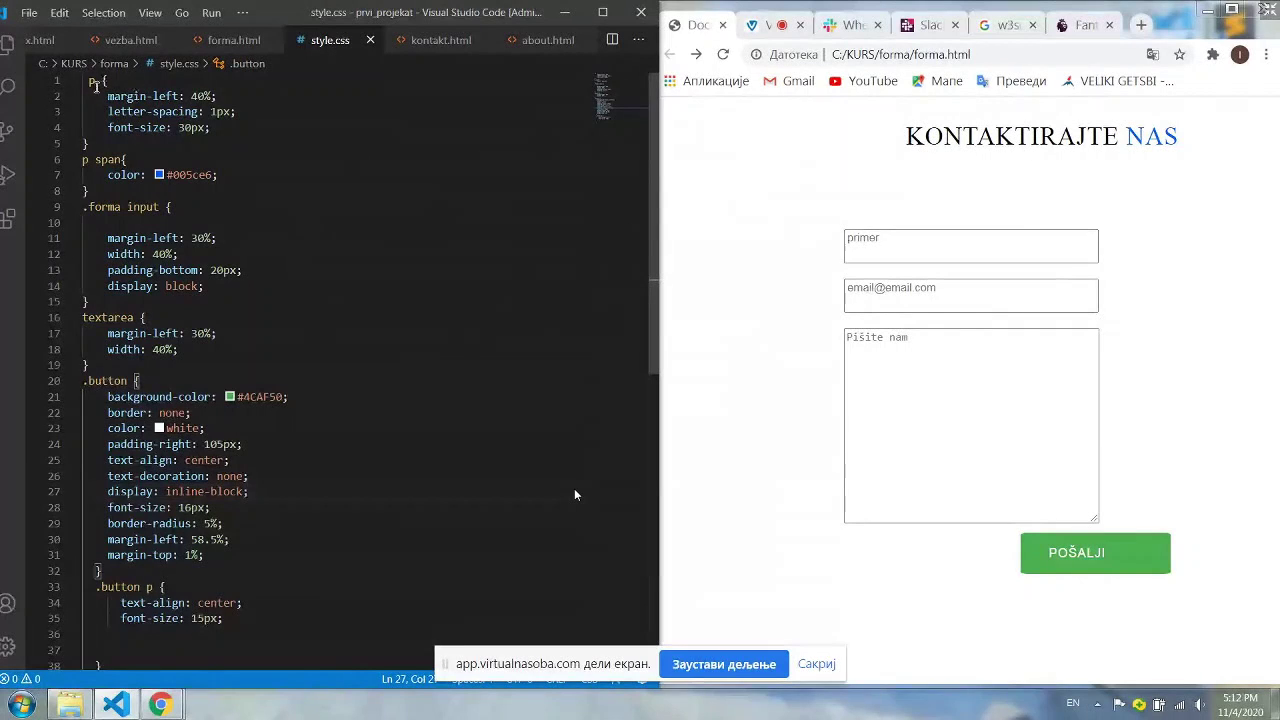
# Highlight id="naslov" in forma.html, show the p margin-left and font-size rules, then exit full screen
pyautogui.hotkey('ctrl', 'Tab')
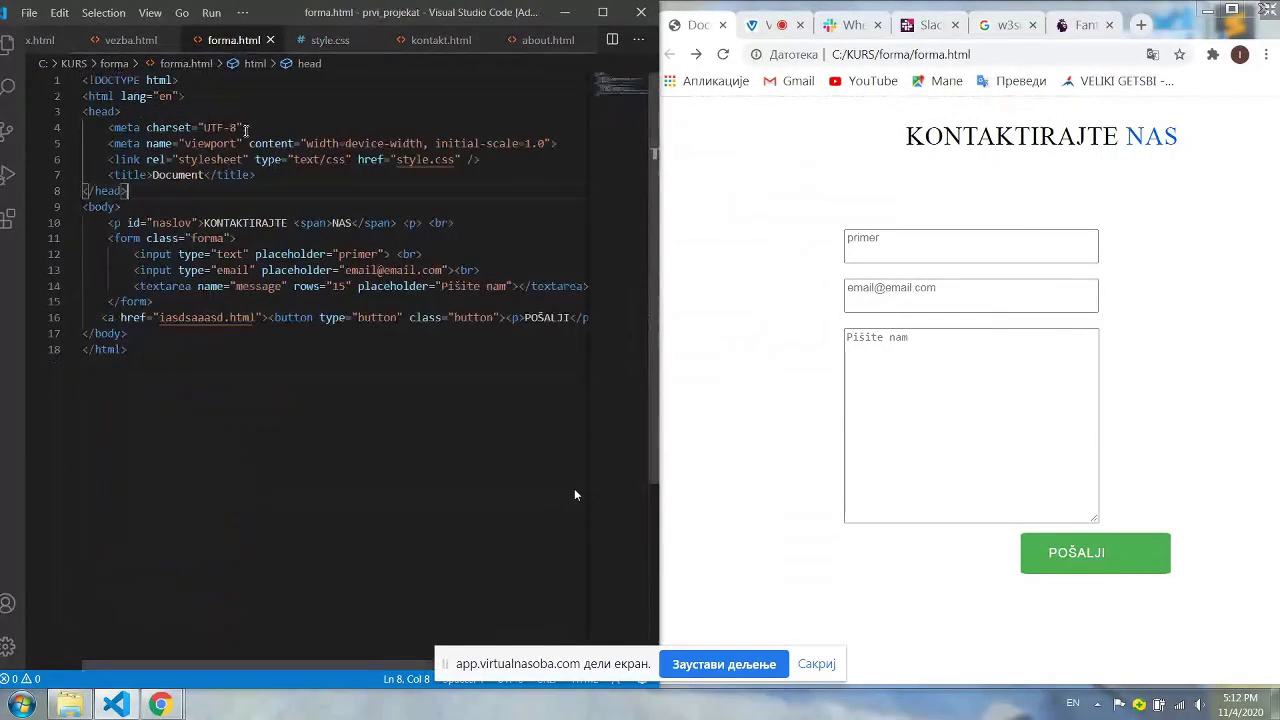
pyautogui.moveTo(147, 222); pyautogui.dragTo(243, 222)
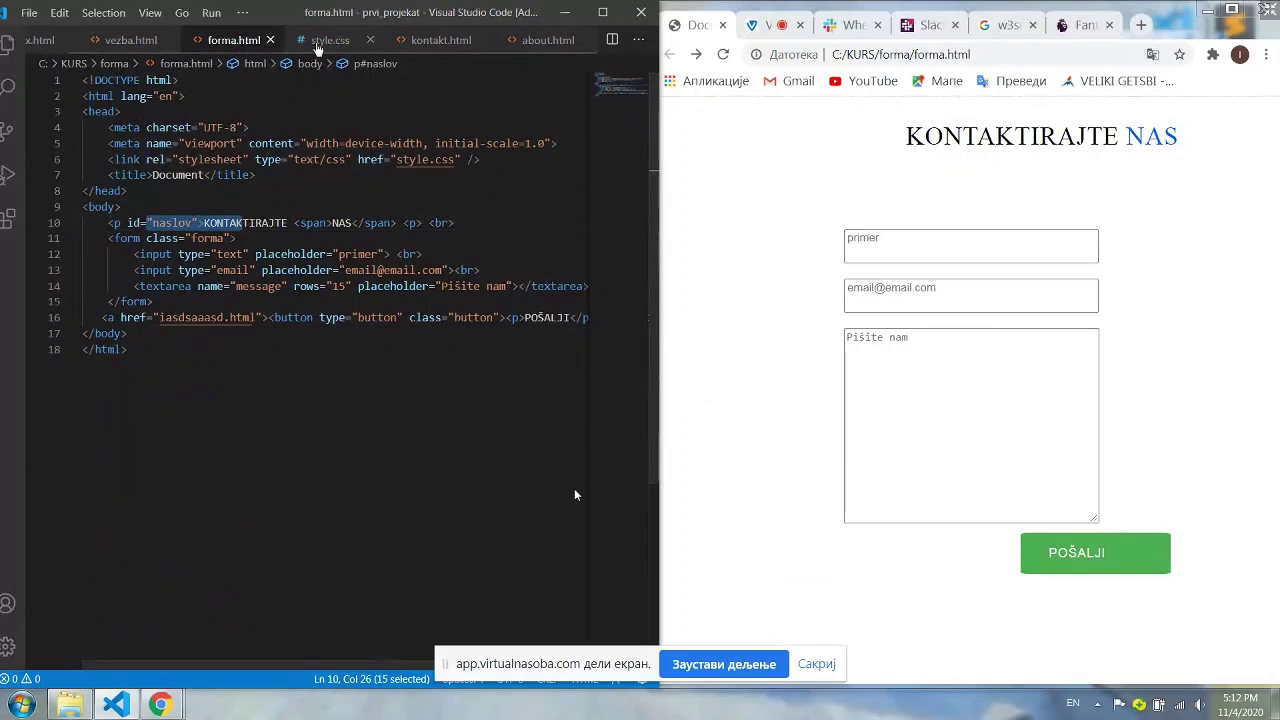
pyautogui.click(322, 40)
pyautogui.click(112, 95)
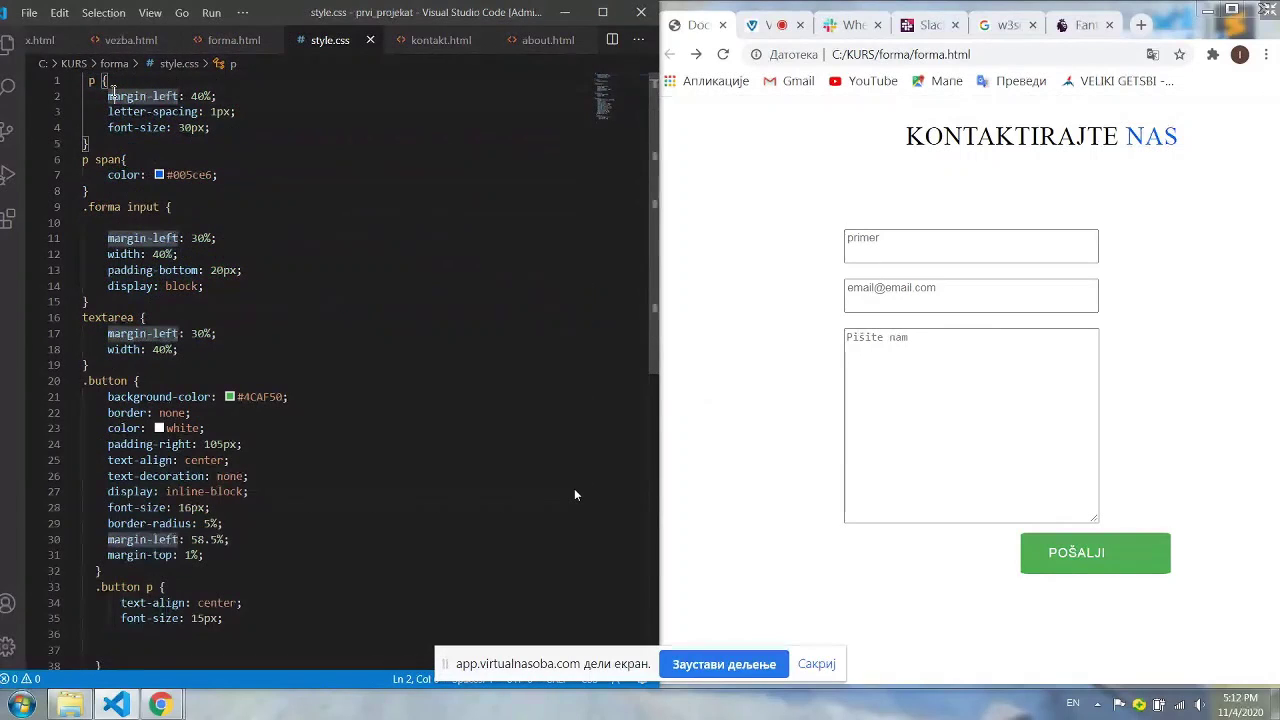
pyautogui.click(204, 126)
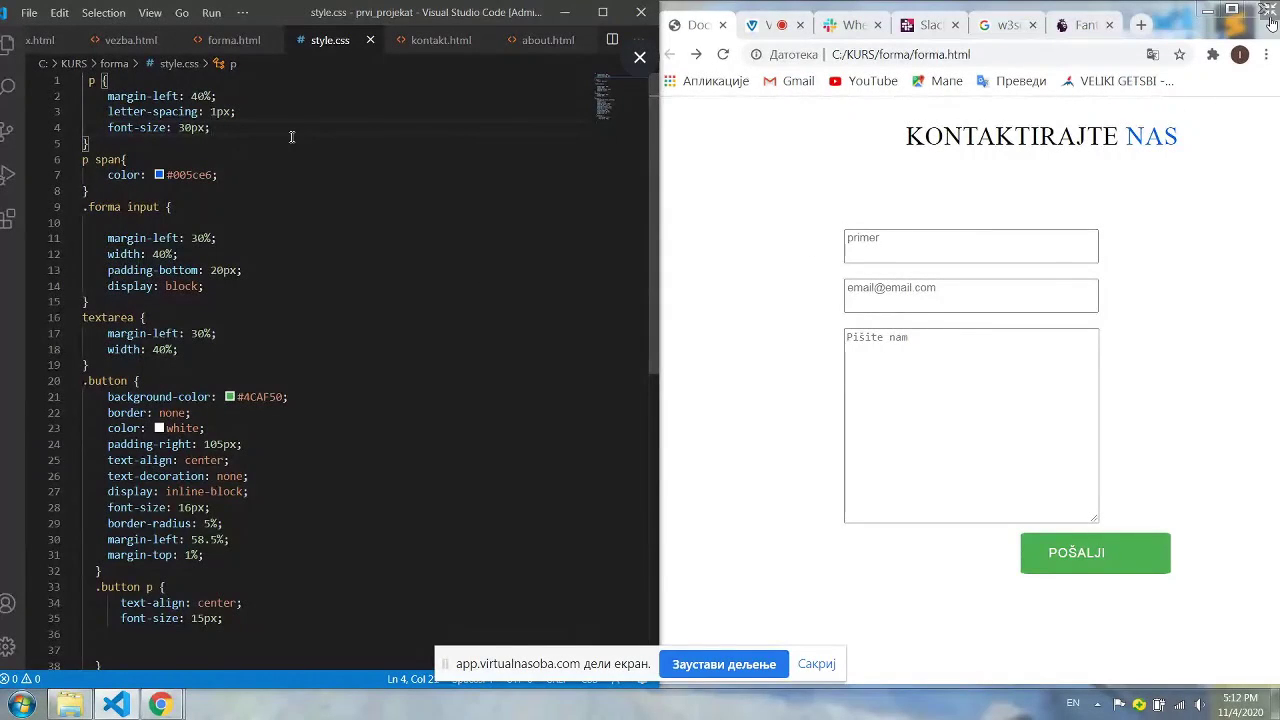
pyautogui.press('Escape')
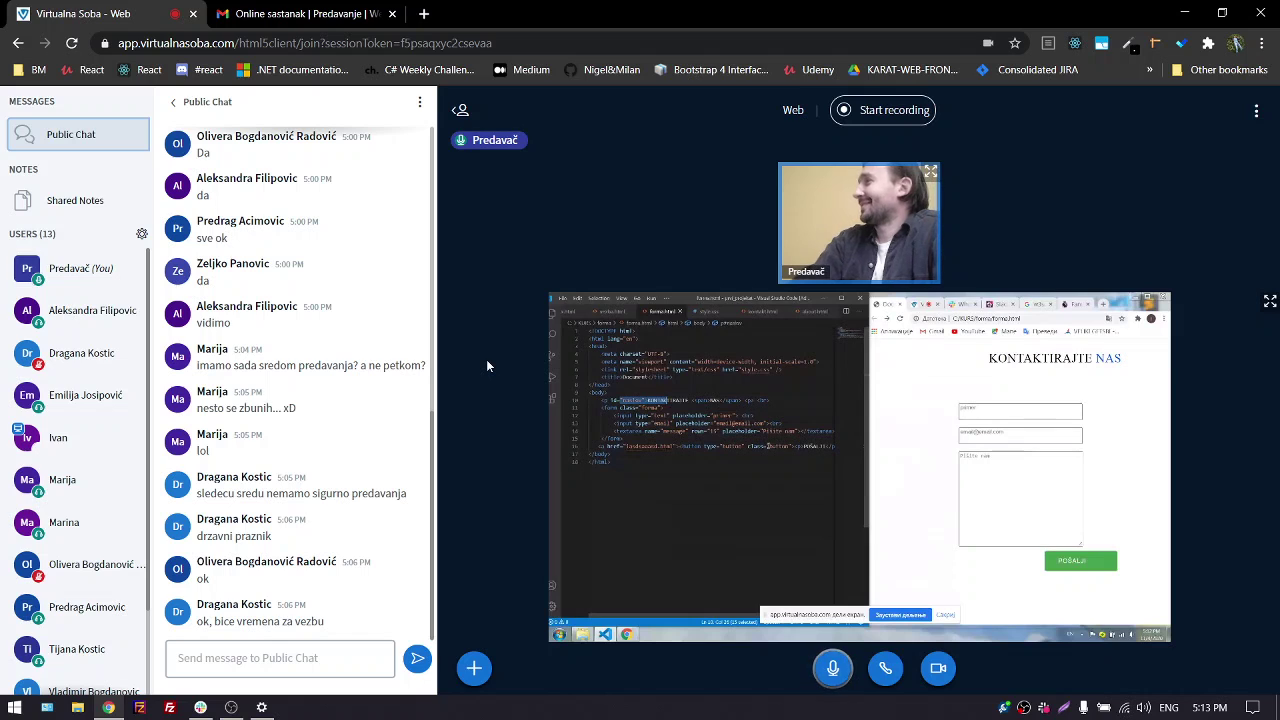
# Take the presenter role, share your own screen, hide the notice, and minimize the browser
pyautogui.click(84, 274)
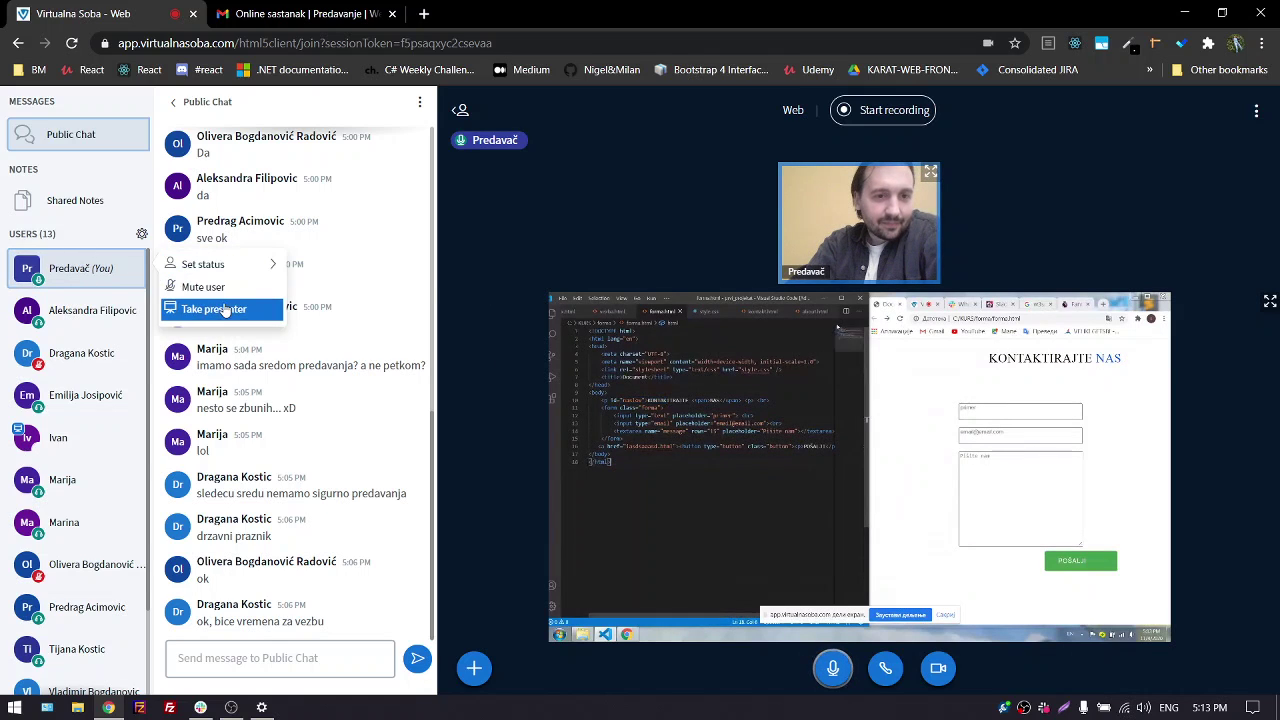
pyautogui.click(224, 310)
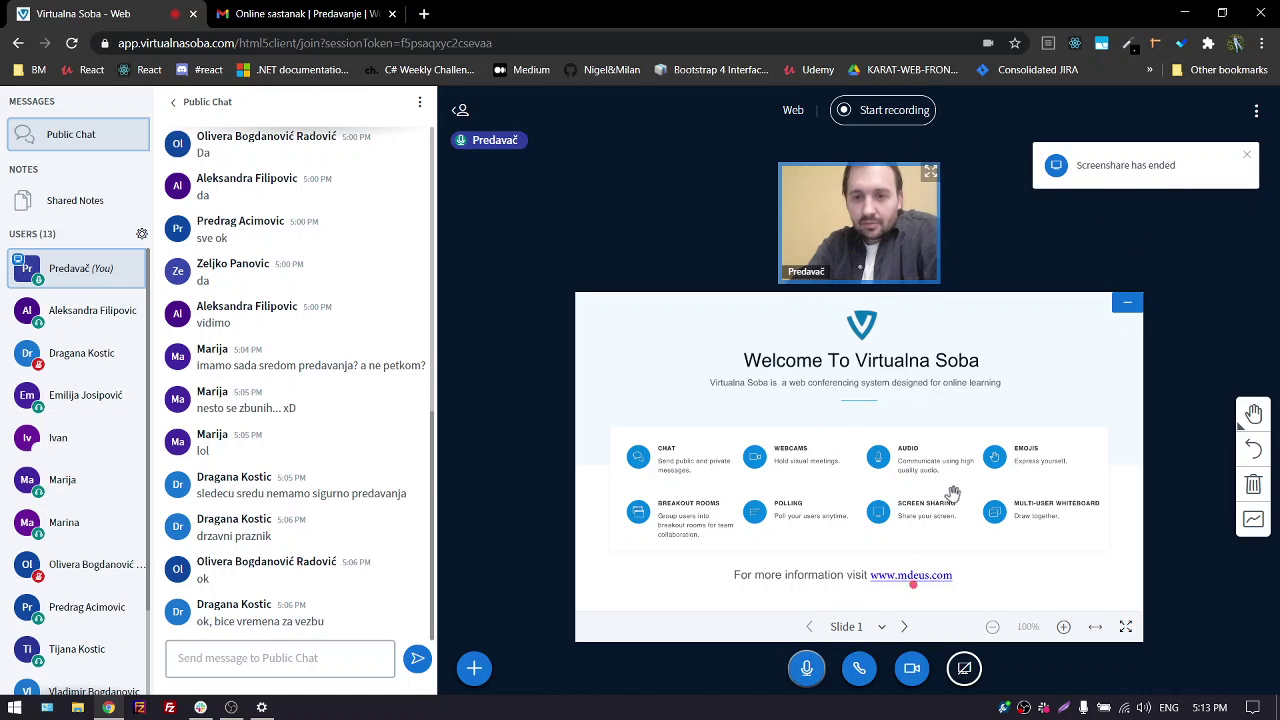
pyautogui.click(964, 670)
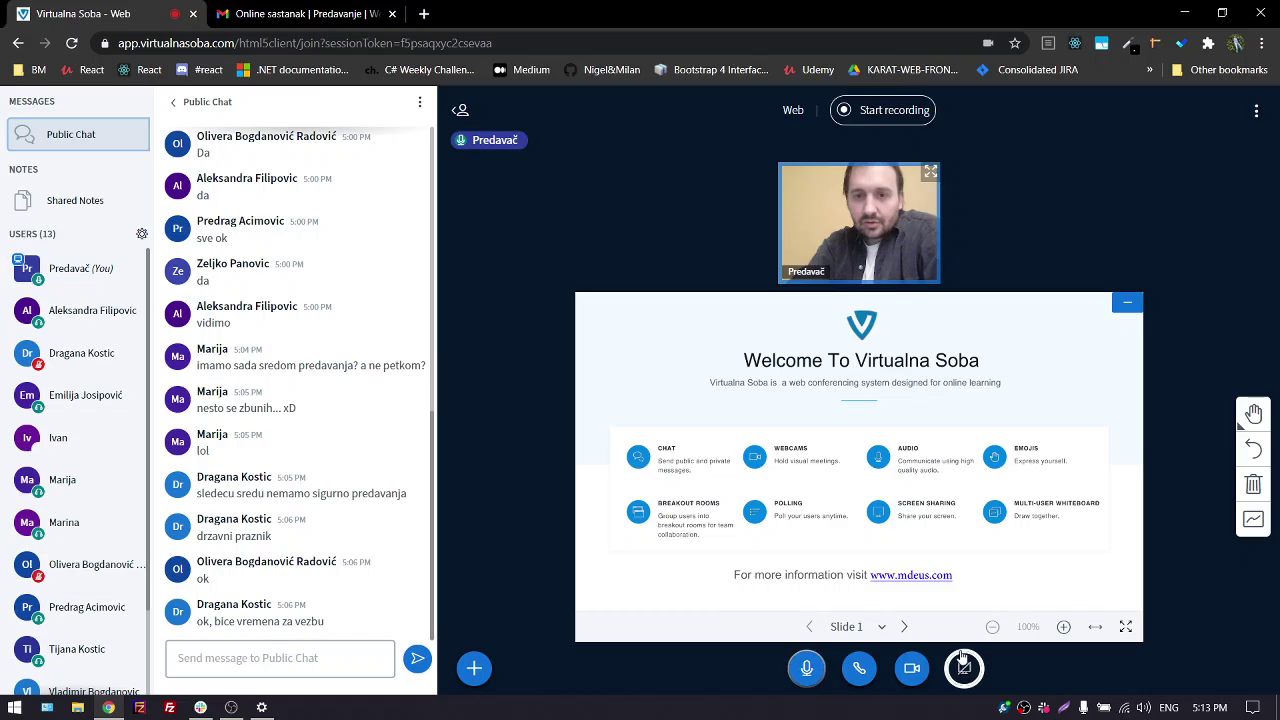
pyautogui.click(787, 445)
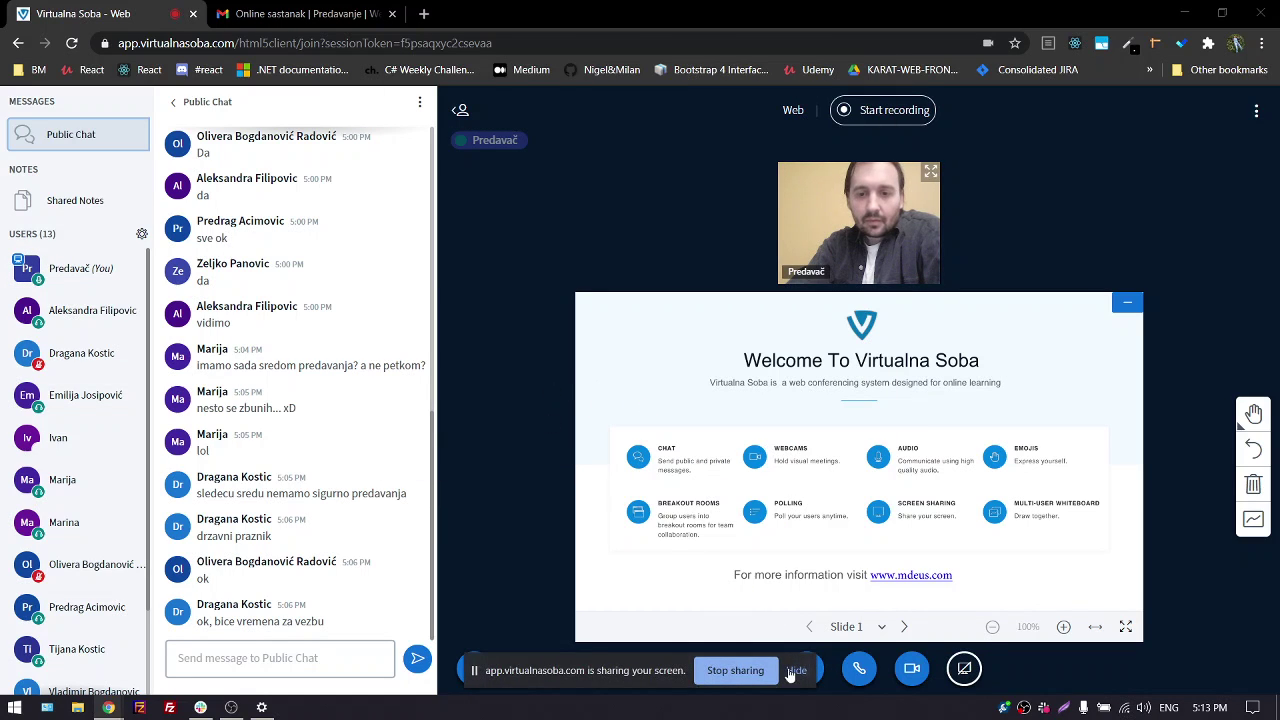
pyautogui.click(792, 671)
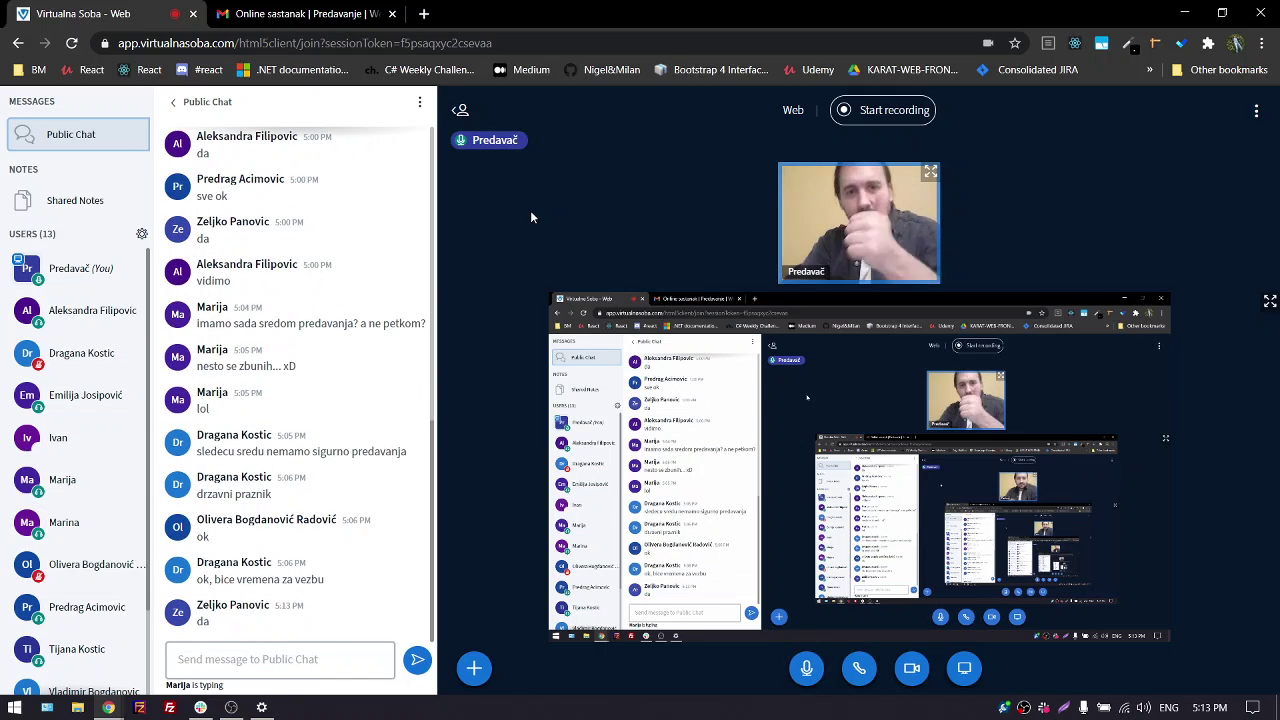
pyautogui.click(1184, 12)
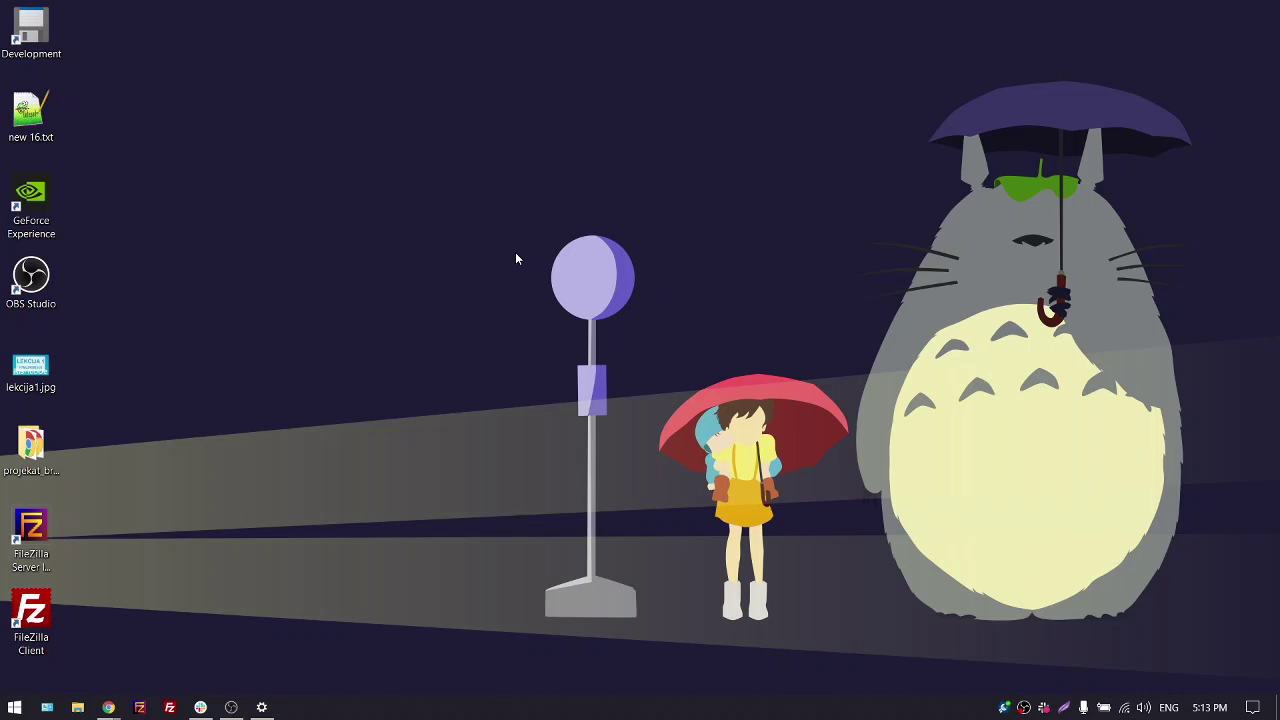
# Launch Paint via the 'pain' search and choose a different brush with medium line thickness
pyautogui.press('super')
pyautogui.write('pain')
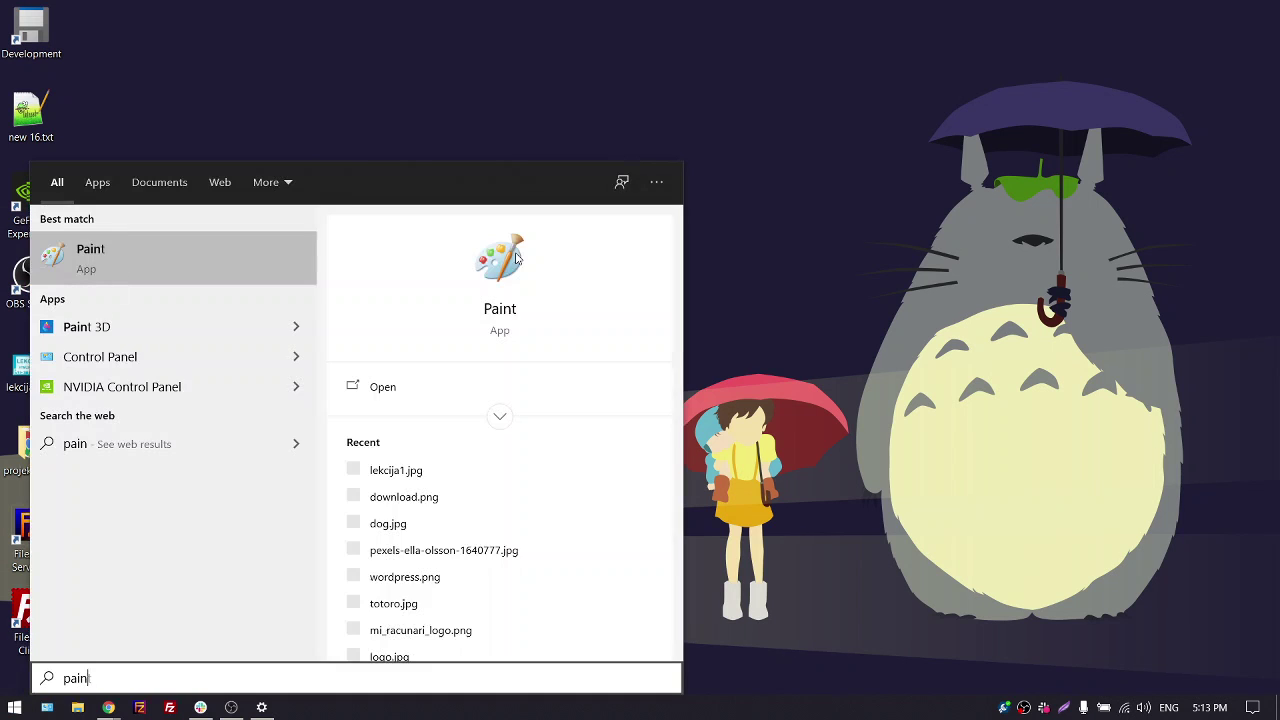
pyautogui.click(516, 257)
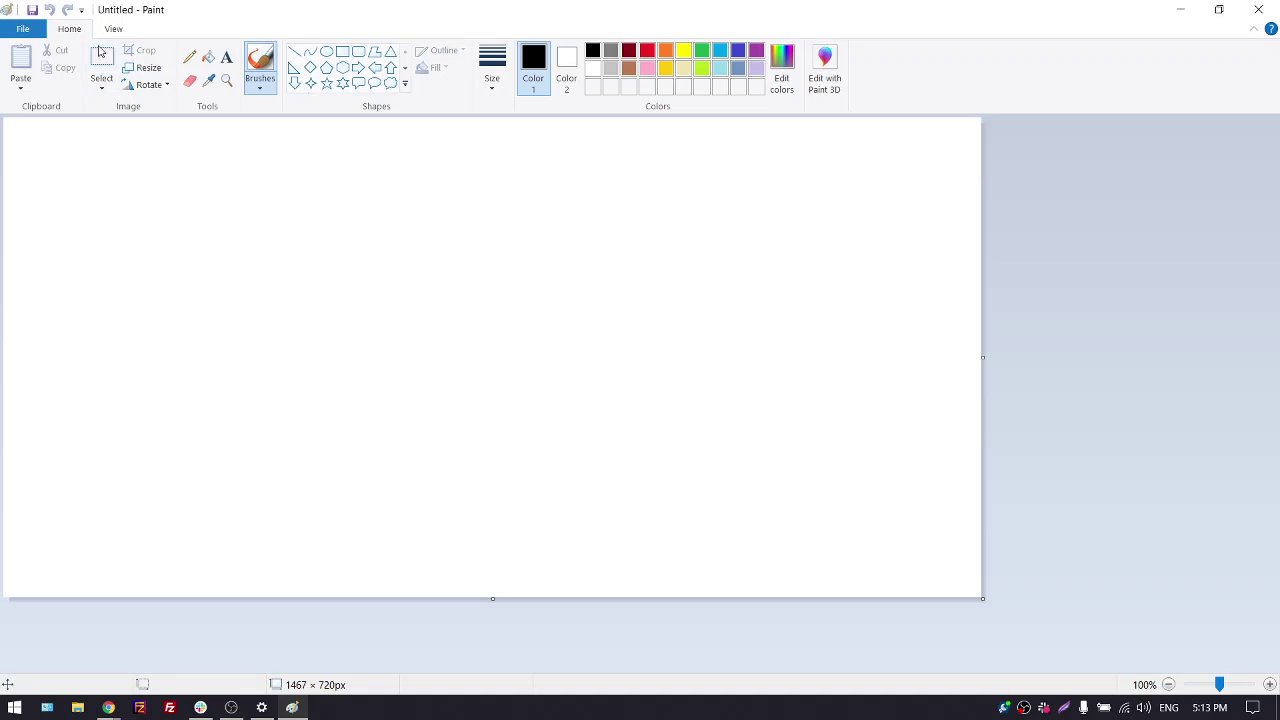
pyautogui.click(260, 86)
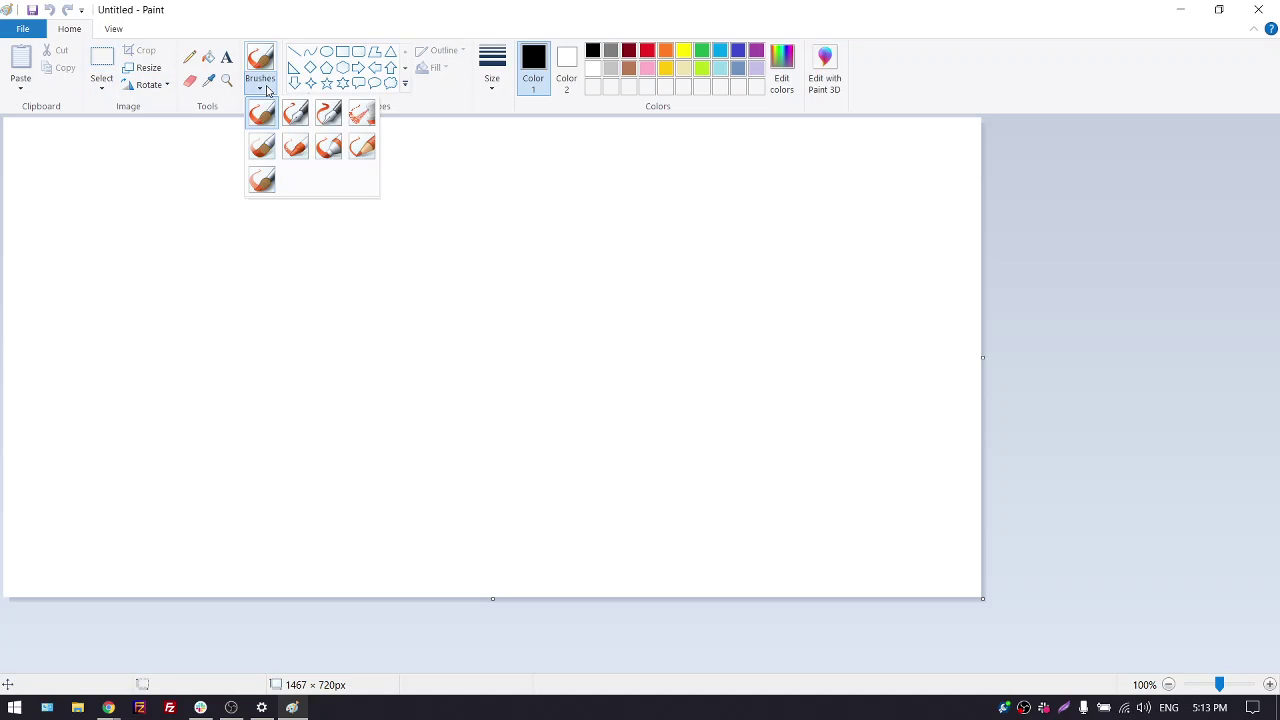
pyautogui.click(367, 148)
pyautogui.click(492, 70)
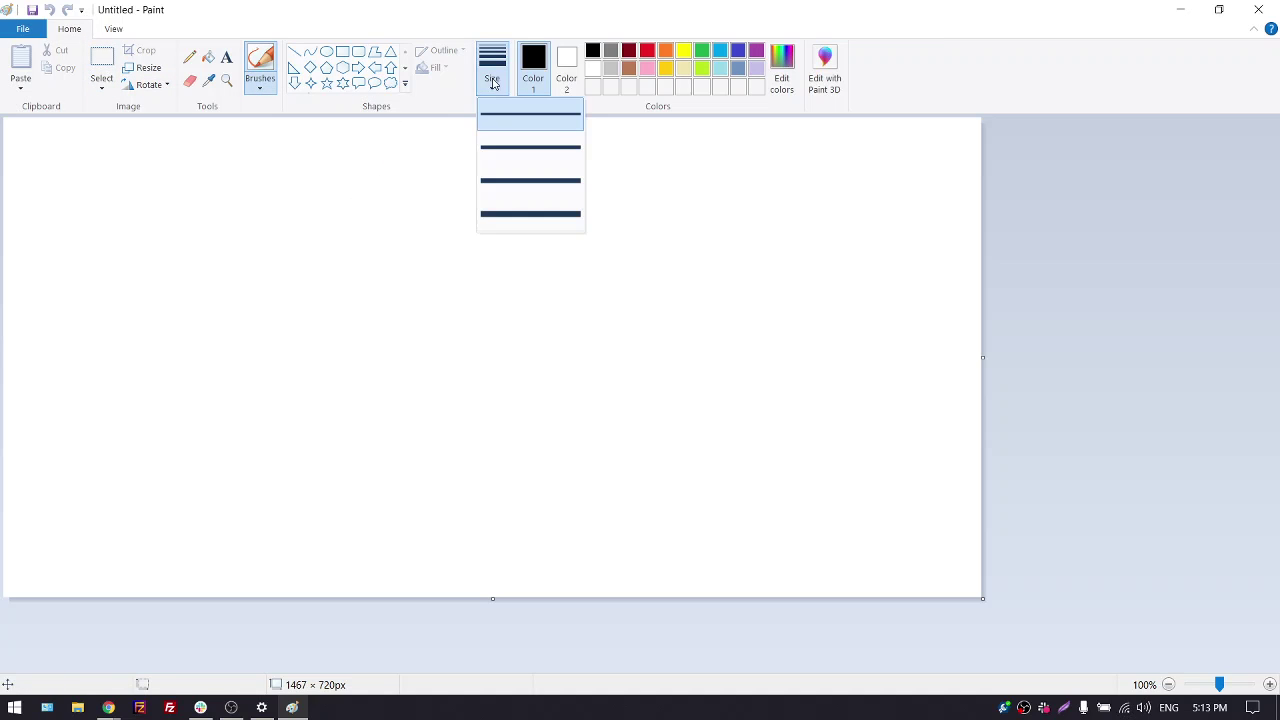
pyautogui.click(513, 149)
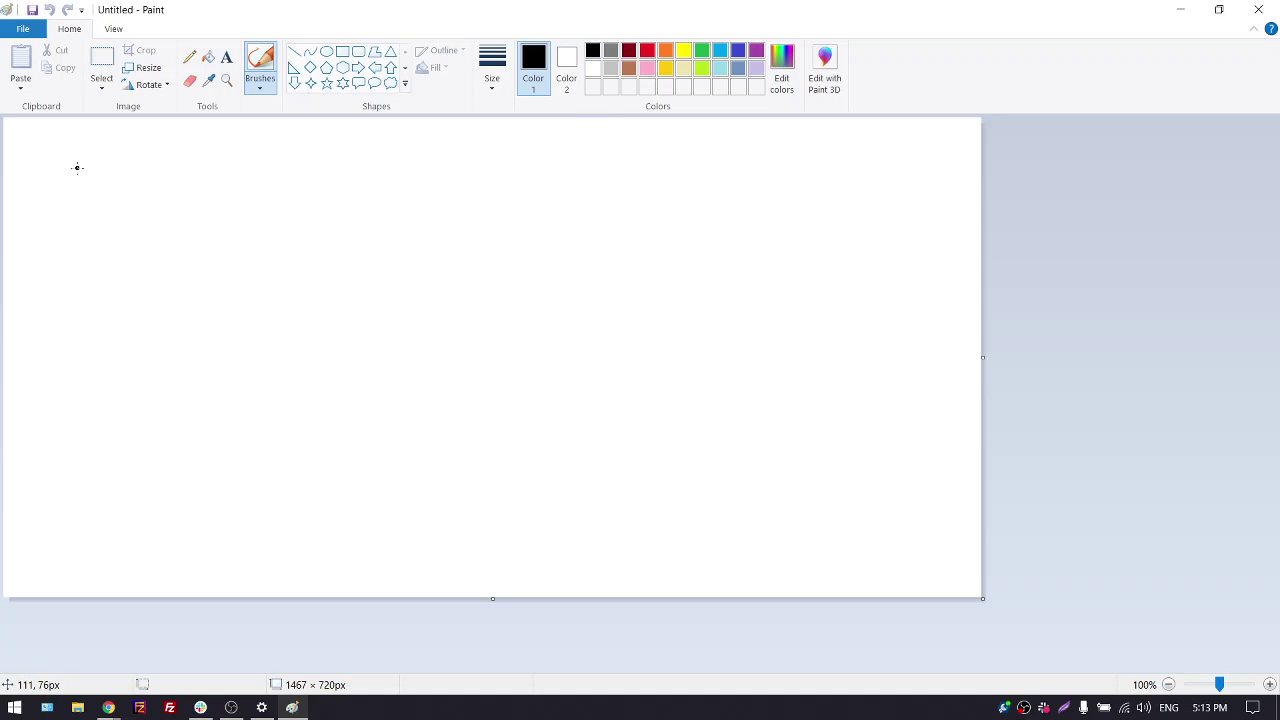
# Sketch a browser window with an address bar, form field boxes and placeholder scribbles
pyautogui.moveTo(32, 144); pyautogui.dragTo(43, 405)
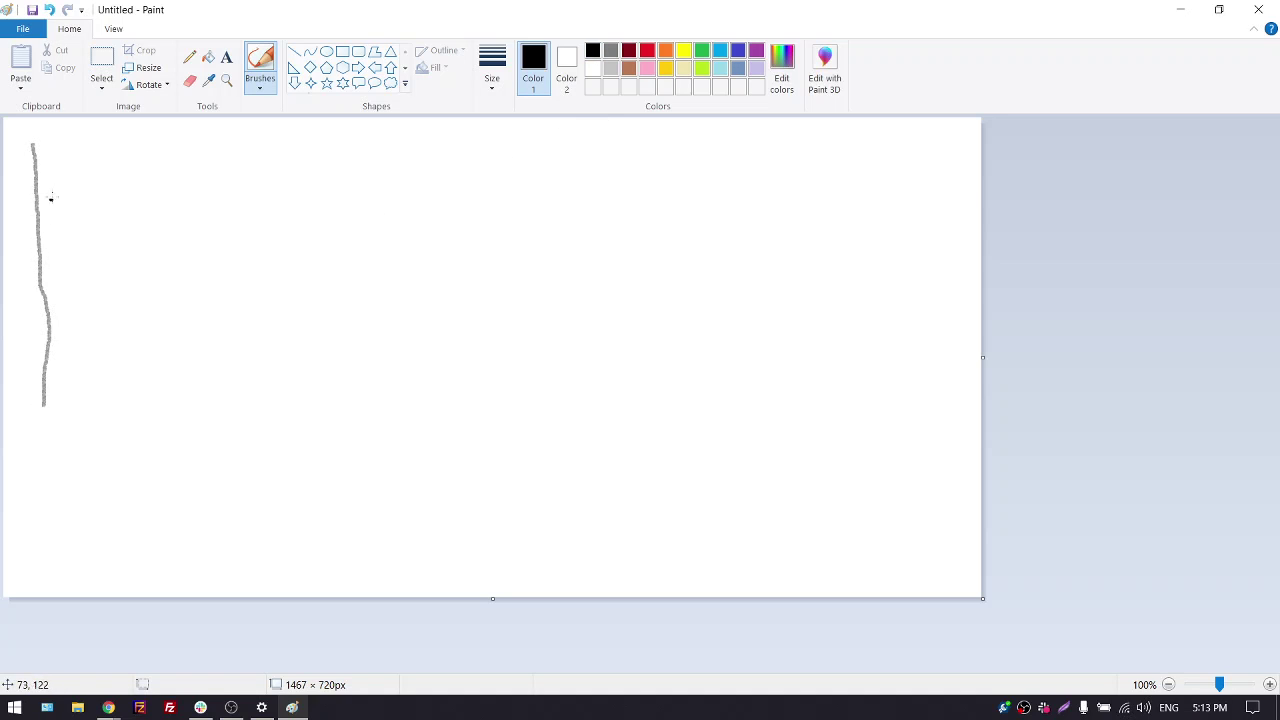
pyautogui.moveTo(40, 141)
pyautogui.mouseDown()
pyautogui.moveTo(400, 141)
pyautogui.moveTo(403, 354)
pyautogui.moveTo(44, 356)
pyautogui.mouseUp()
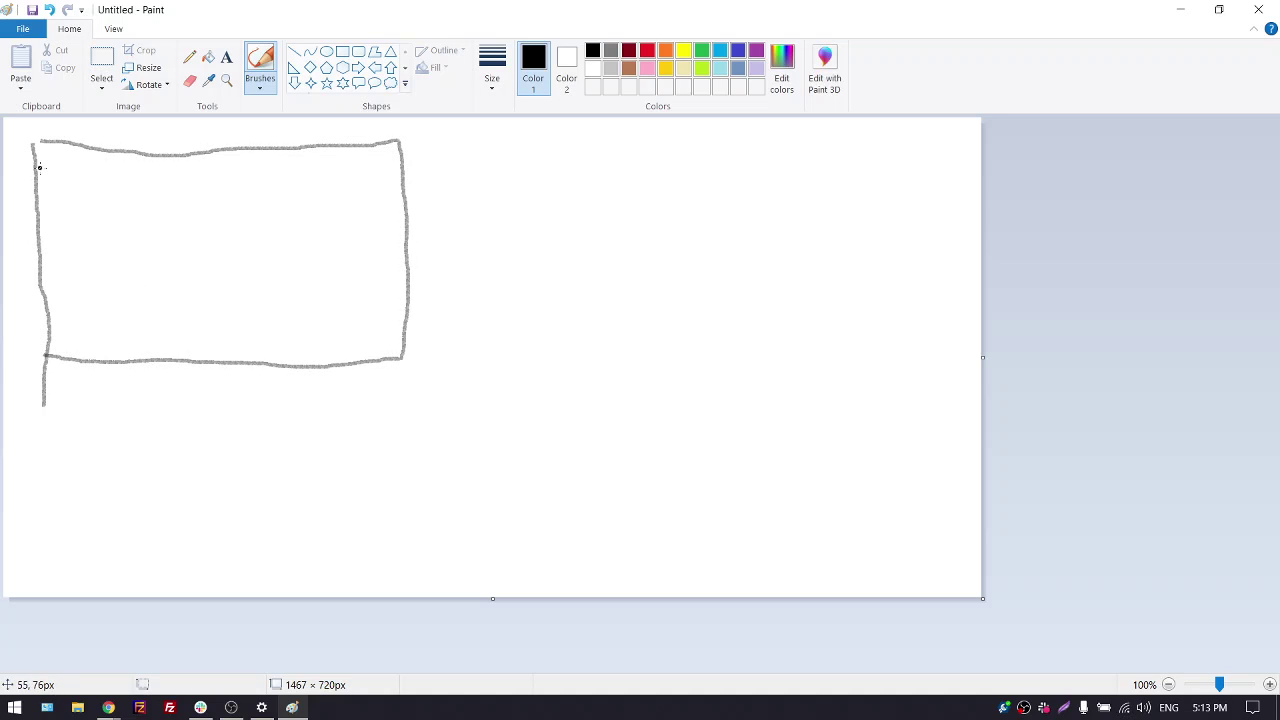
pyautogui.moveTo(36, 171); pyautogui.dragTo(398, 176)
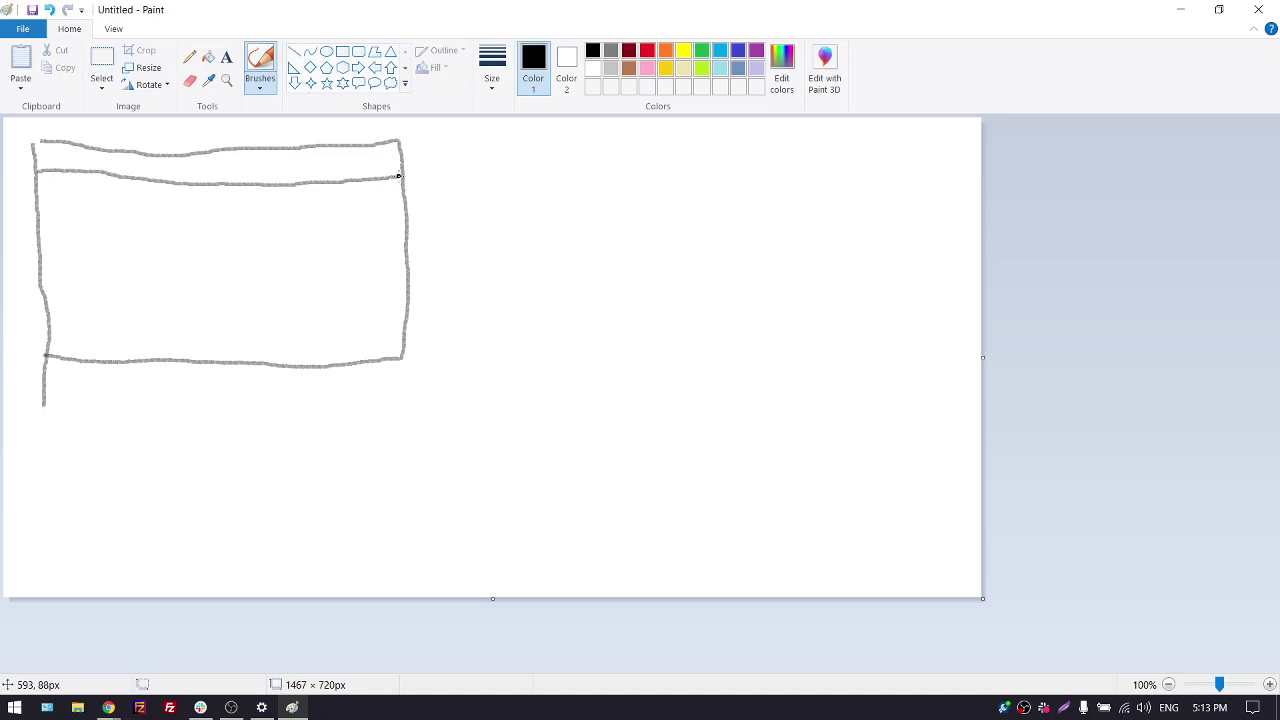
pyautogui.moveTo(105, 149); pyautogui.dragTo(105, 175)
pyautogui.moveTo(115, 205)
pyautogui.mouseDown()
pyautogui.moveTo(116, 226)
pyautogui.moveTo(223, 201)
pyautogui.moveTo(229, 223)
pyautogui.moveTo(127, 224)
pyautogui.moveTo(115, 251)
pyautogui.moveTo(246, 243)
pyautogui.moveTo(231, 262)
pyautogui.moveTo(125, 263)
pyautogui.moveTo(117, 289)
pyautogui.moveTo(297, 274)
pyautogui.moveTo(323, 289)
pyautogui.moveTo(214, 323)
pyautogui.moveTo(111, 318)
pyautogui.moveTo(171, 343)
pyautogui.moveTo(257, 328)
pyautogui.moveTo(188, 352)
pyautogui.mouseUp()
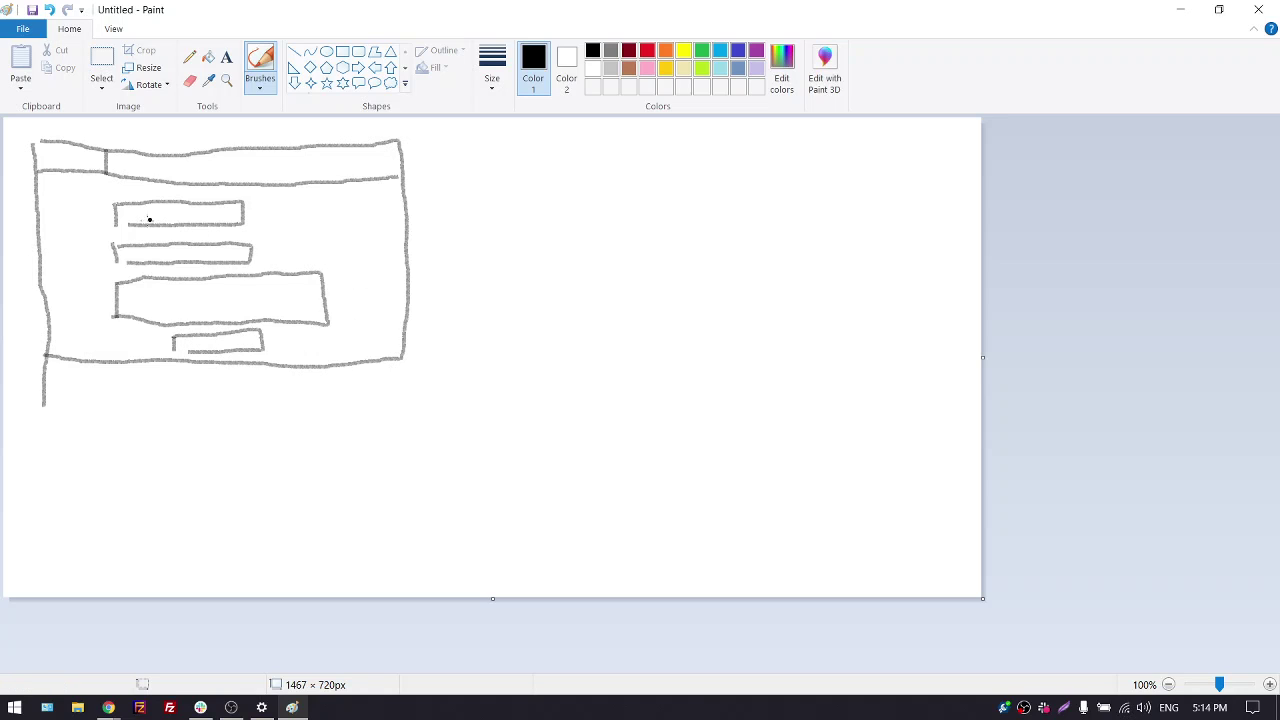
pyautogui.moveTo(139, 218); pyautogui.dragTo(176, 215)
pyautogui.moveTo(140, 254)
pyautogui.mouseDown()
pyautogui.moveTo(166, 258)
pyautogui.moveTo(168, 300)
pyautogui.moveTo(212, 298)
pyautogui.mouseUp()
pyautogui.moveTo(200, 349); pyautogui.dragTo(215, 344)
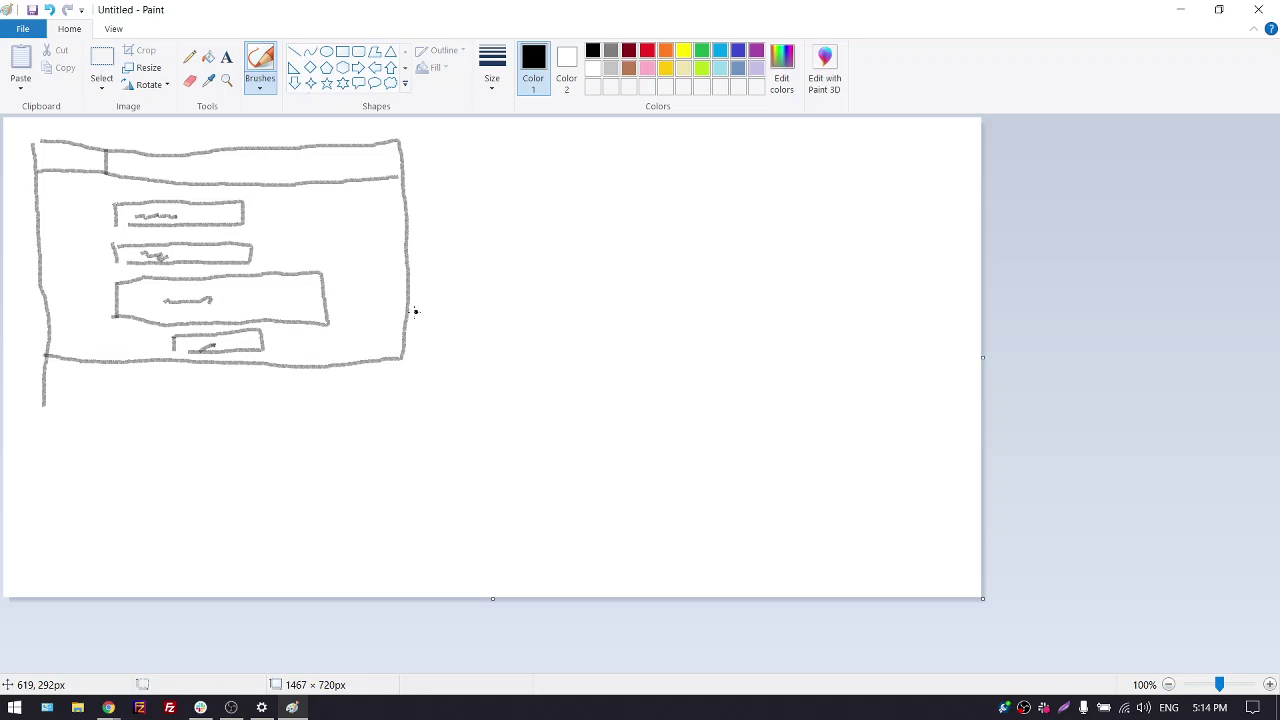
# Draw a curved link from the window to a 3D box-shaped server
pyautogui.moveTo(409, 297)
pyautogui.mouseDown()
pyautogui.moveTo(557, 389)
pyautogui.moveTo(716, 253)
pyautogui.mouseUp()
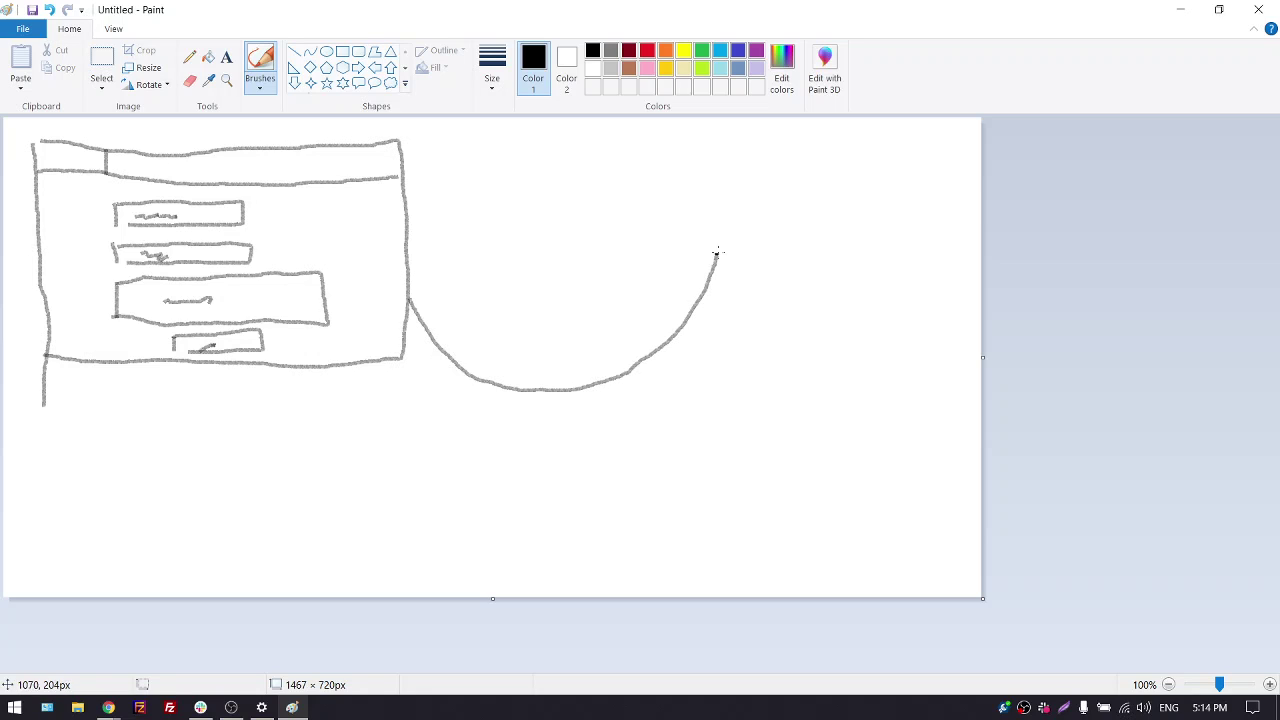
pyautogui.moveTo(714, 151); pyautogui.dragTo(721, 293)
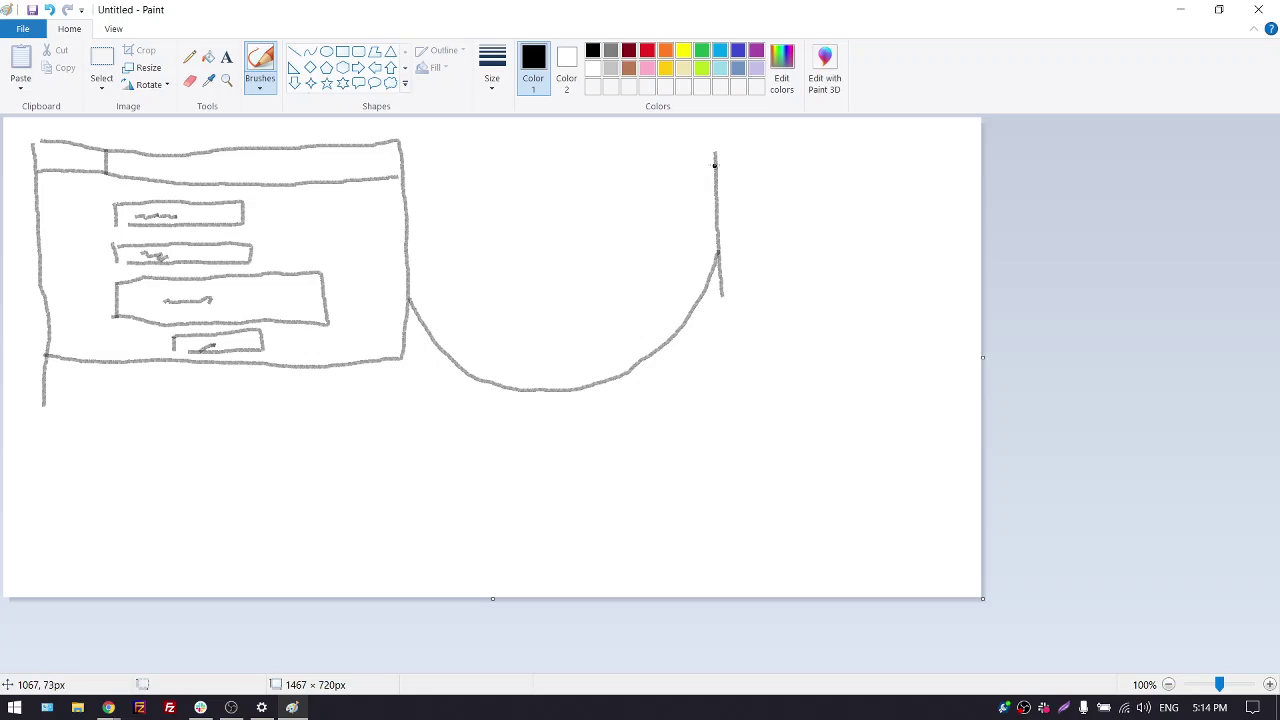
pyautogui.moveTo(714, 152)
pyautogui.mouseDown()
pyautogui.moveTo(797, 150)
pyautogui.moveTo(811, 314)
pyautogui.moveTo(722, 302)
pyautogui.mouseUp()
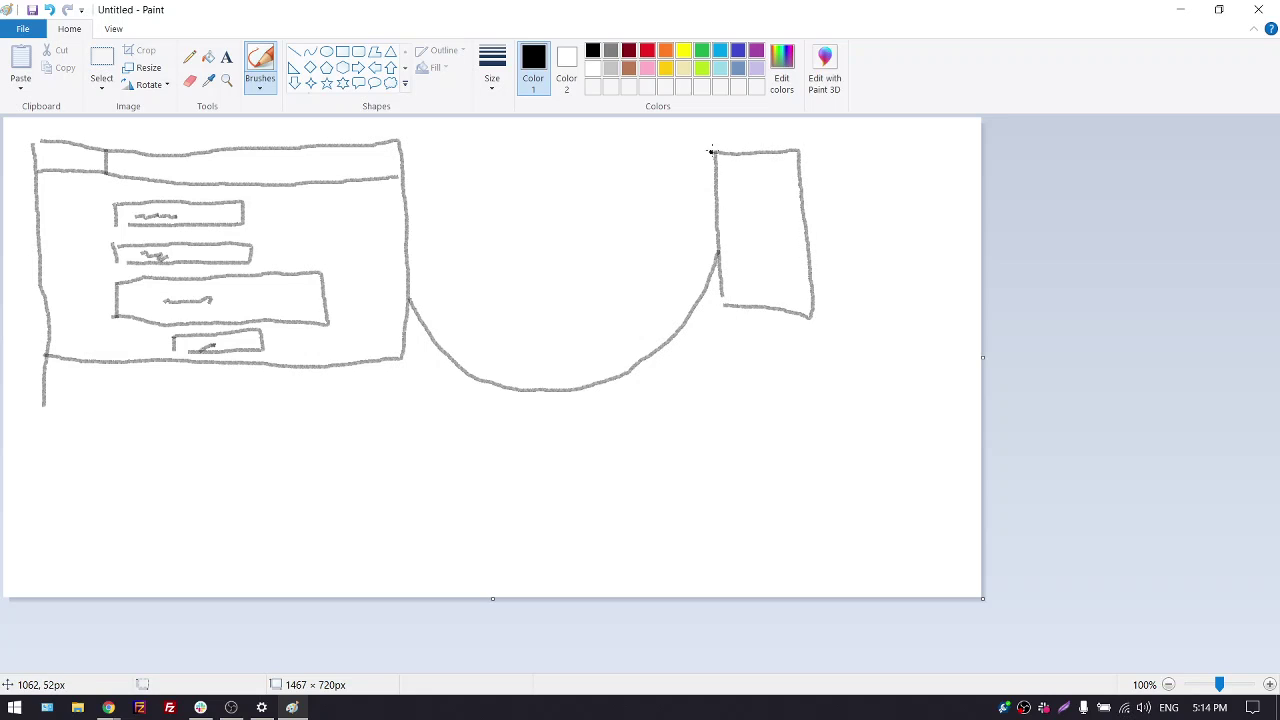
pyautogui.moveTo(712, 151)
pyautogui.mouseDown()
pyautogui.moveTo(735, 133)
pyautogui.moveTo(811, 128)
pyautogui.moveTo(760, 133)
pyautogui.moveTo(810, 131)
pyautogui.moveTo(826, 288)
pyautogui.moveTo(812, 312)
pyautogui.mouseUp()
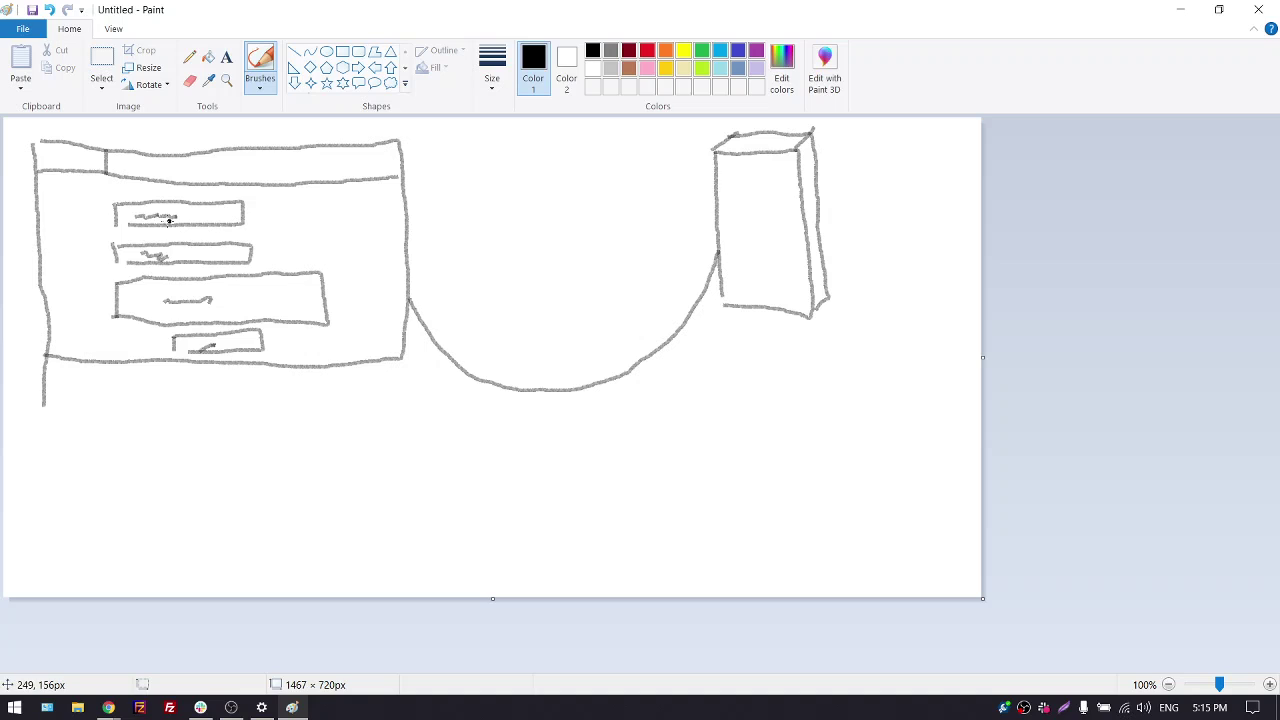
# In red, mark the first two form fields and label the server box
pyautogui.click(172, 217)
pyautogui.click(646, 52)
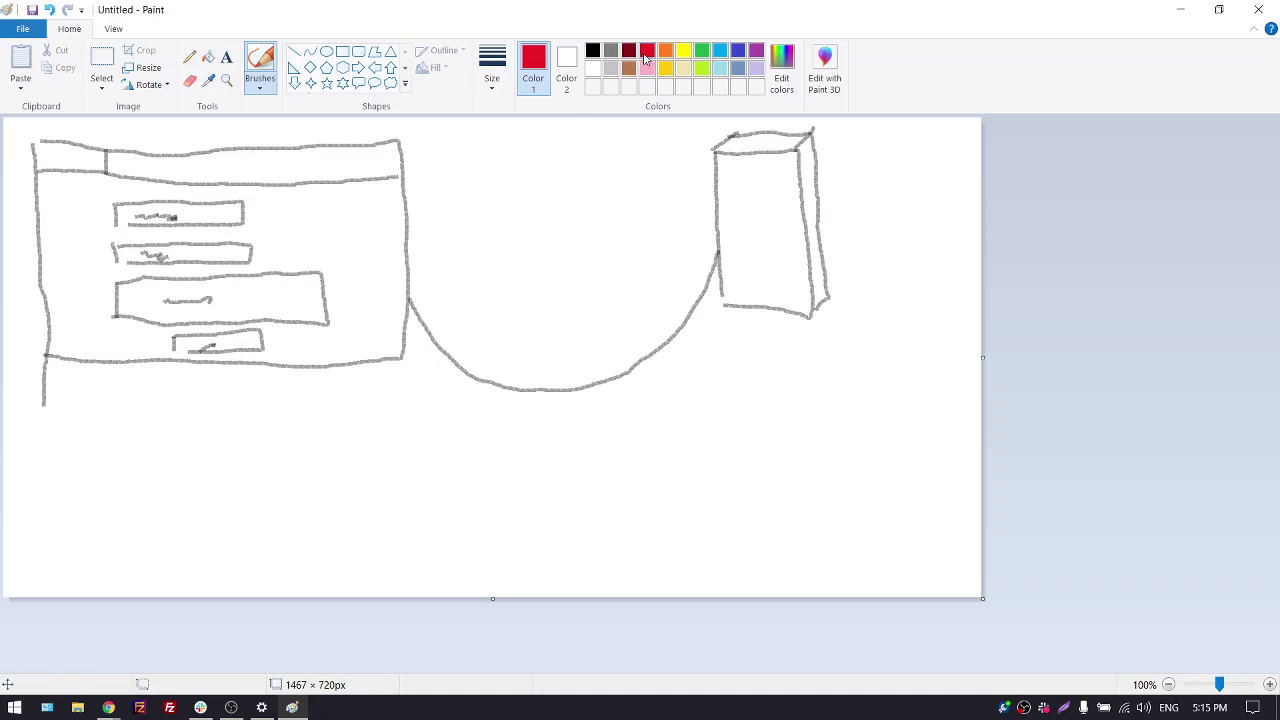
pyautogui.moveTo(160, 216)
pyautogui.mouseDown()
pyautogui.moveTo(184, 216)
pyautogui.moveTo(172, 219)
pyautogui.mouseUp()
pyautogui.moveTo(173, 267); pyautogui.dragTo(177, 269)
pyautogui.moveTo(727, 234)
pyautogui.mouseDown()
pyautogui.moveTo(831, 237)
pyautogui.moveTo(812, 238)
pyautogui.mouseUp()
pyautogui.moveTo(765, 283)
pyautogui.mouseDown()
pyautogui.moveTo(749, 278)
pyautogui.moveTo(760, 266)
pyautogui.moveTo(784, 294)
pyautogui.mouseUp()
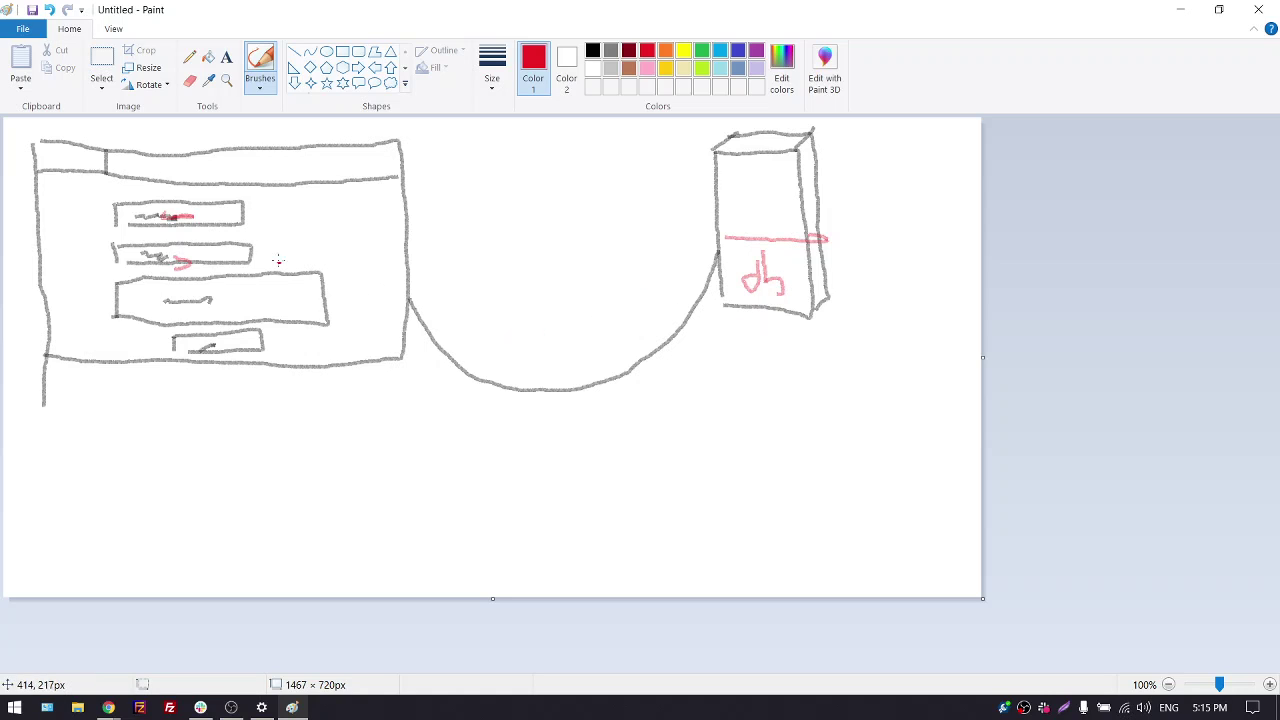
# Circle the form fields and the server box in green, then minimize Paint
pyautogui.click(701, 52)
pyautogui.click(378, 163)
pyautogui.moveTo(185, 150)
pyautogui.mouseDown()
pyautogui.moveTo(210, 378)
pyautogui.moveTo(158, 160)
pyautogui.mouseUp()
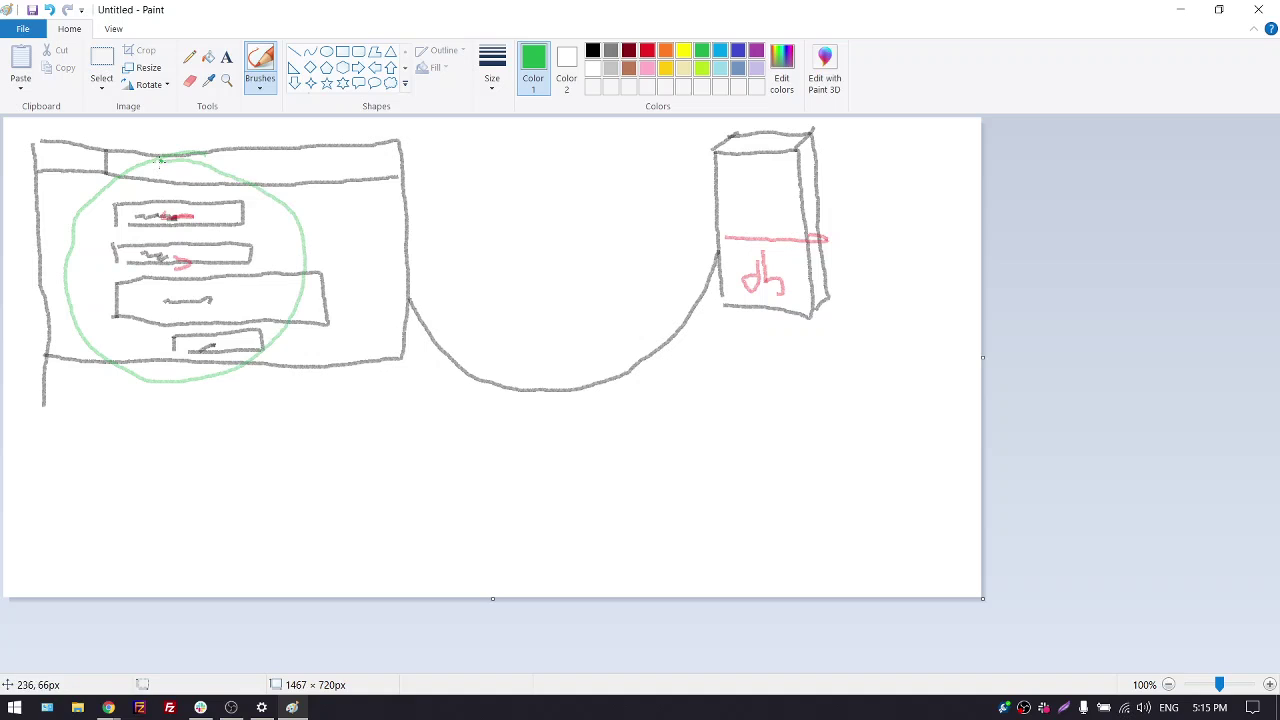
pyautogui.click(284, 215)
pyautogui.click(1180, 9)
pyautogui.click(292, 707)
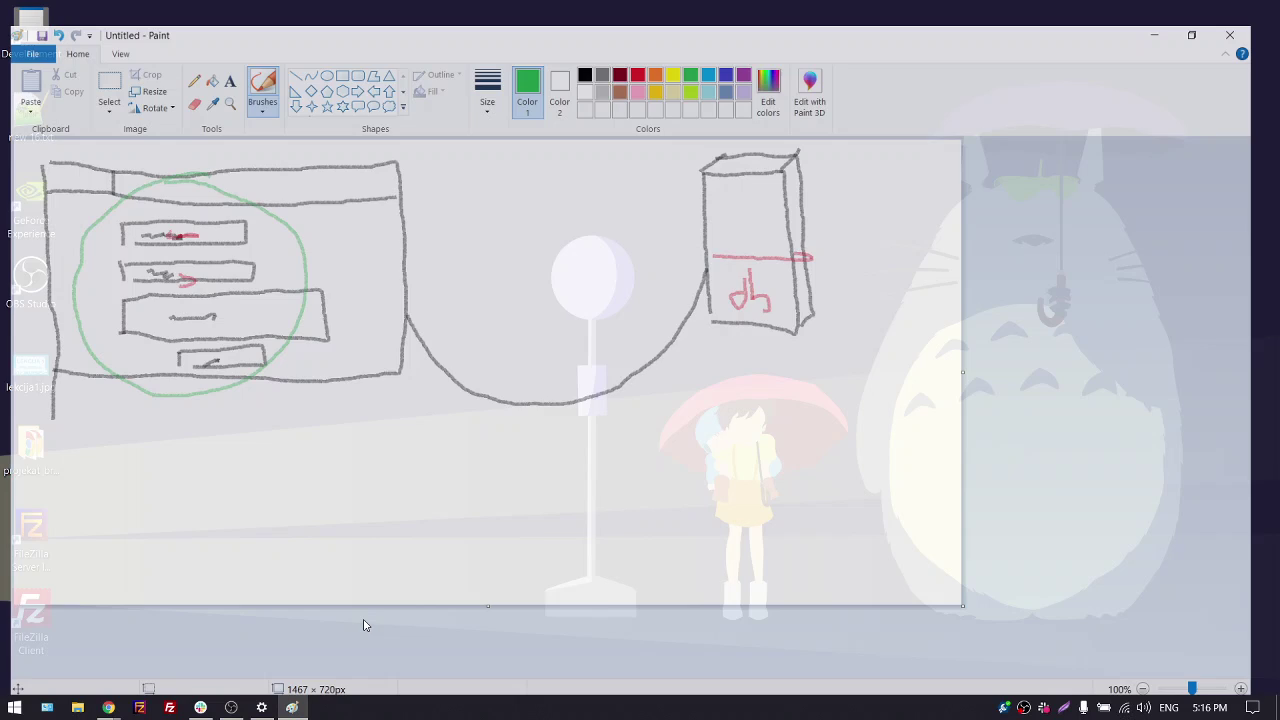
pyautogui.moveTo(800, 127)
pyautogui.mouseDown()
pyautogui.moveTo(714, 130)
pyautogui.moveTo(878, 250)
pyautogui.moveTo(783, 121)
pyautogui.mouseUp()
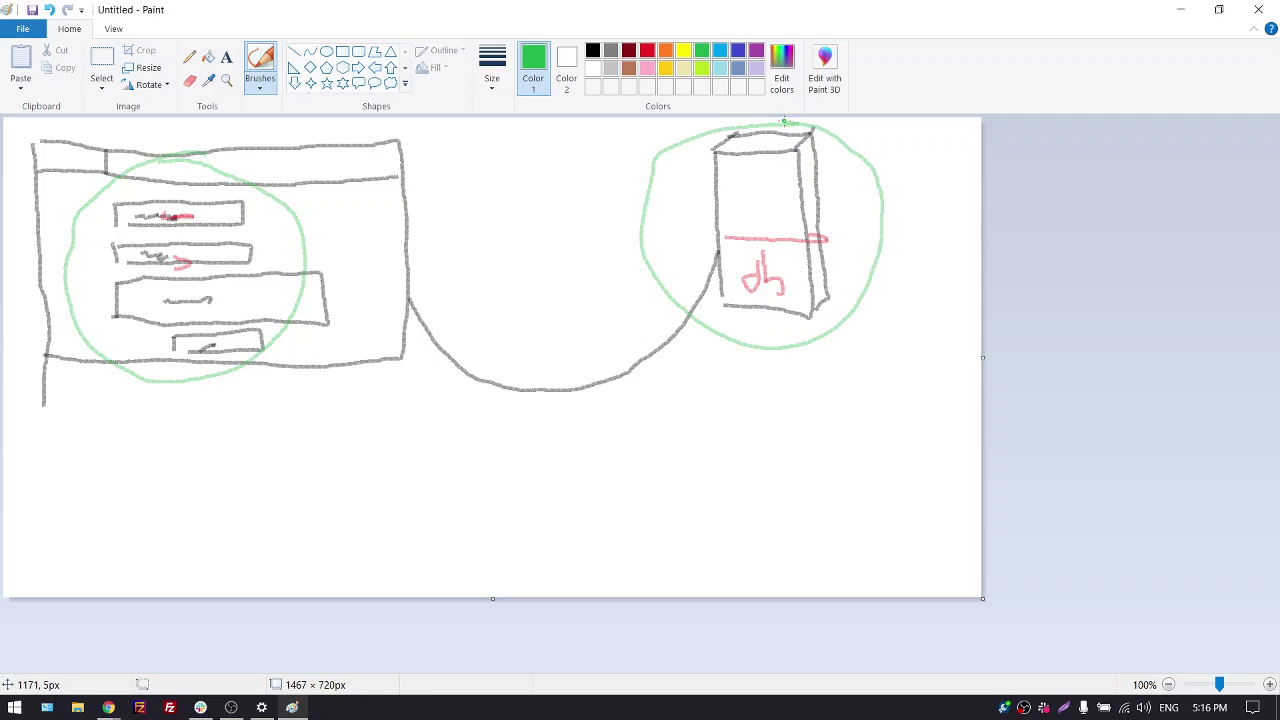
pyautogui.click(1172, 9)
# Search 'formspree' in a new Chrome tab, open formspree.io, copy its URL, and return to the meeting
pyautogui.moveTo(108, 707)
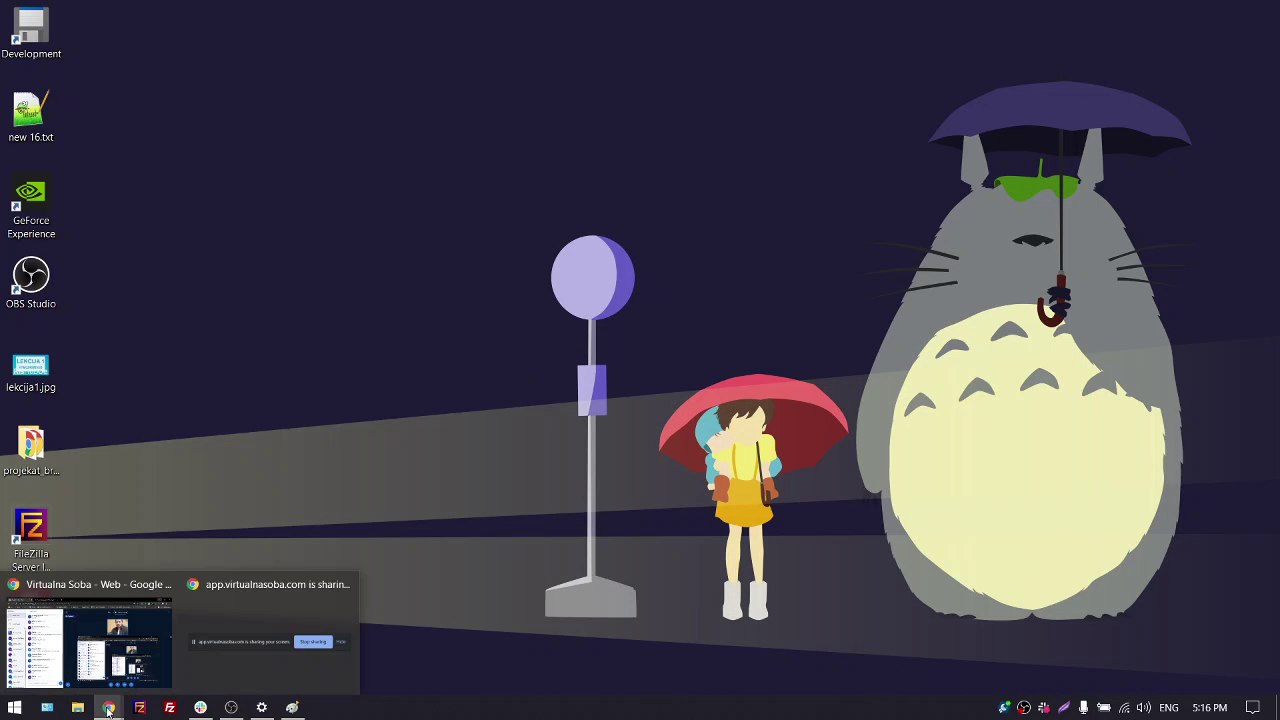
pyautogui.click(95, 650)
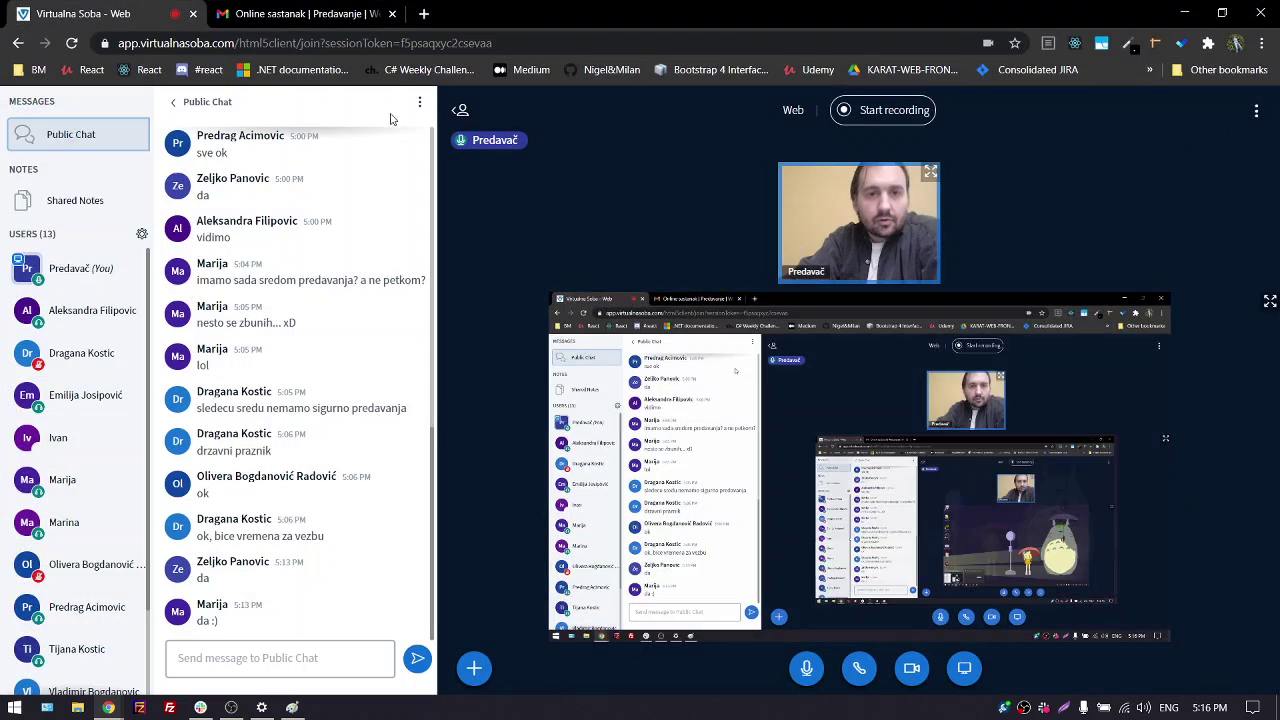
pyautogui.click(424, 14)
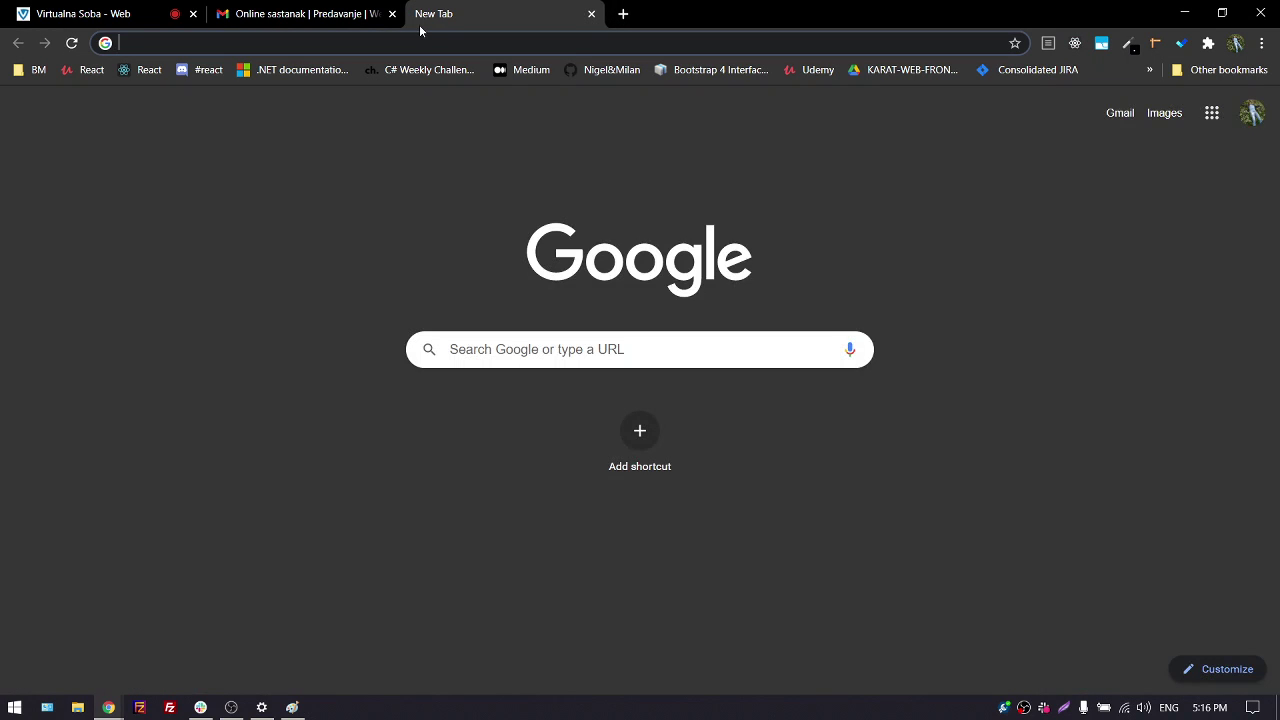
pyautogui.write('form')
pyautogui.press('Return')
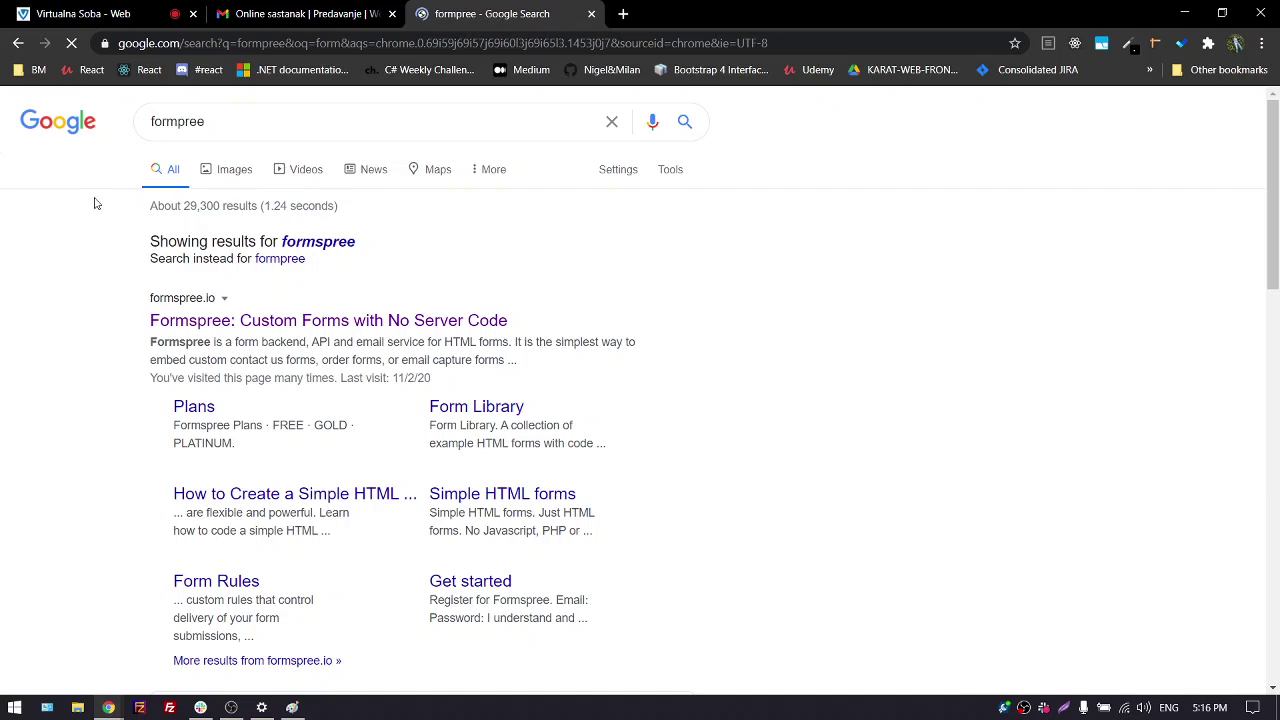
pyautogui.click(326, 241)
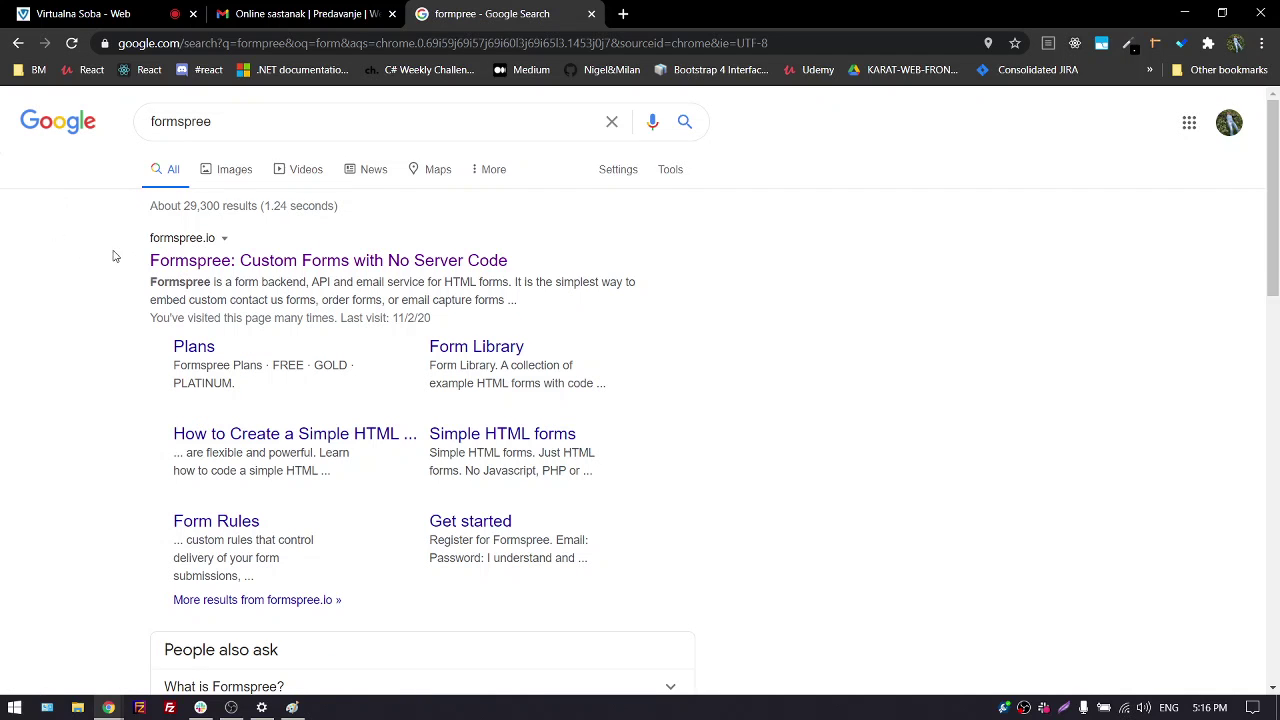
pyautogui.click(172, 263)
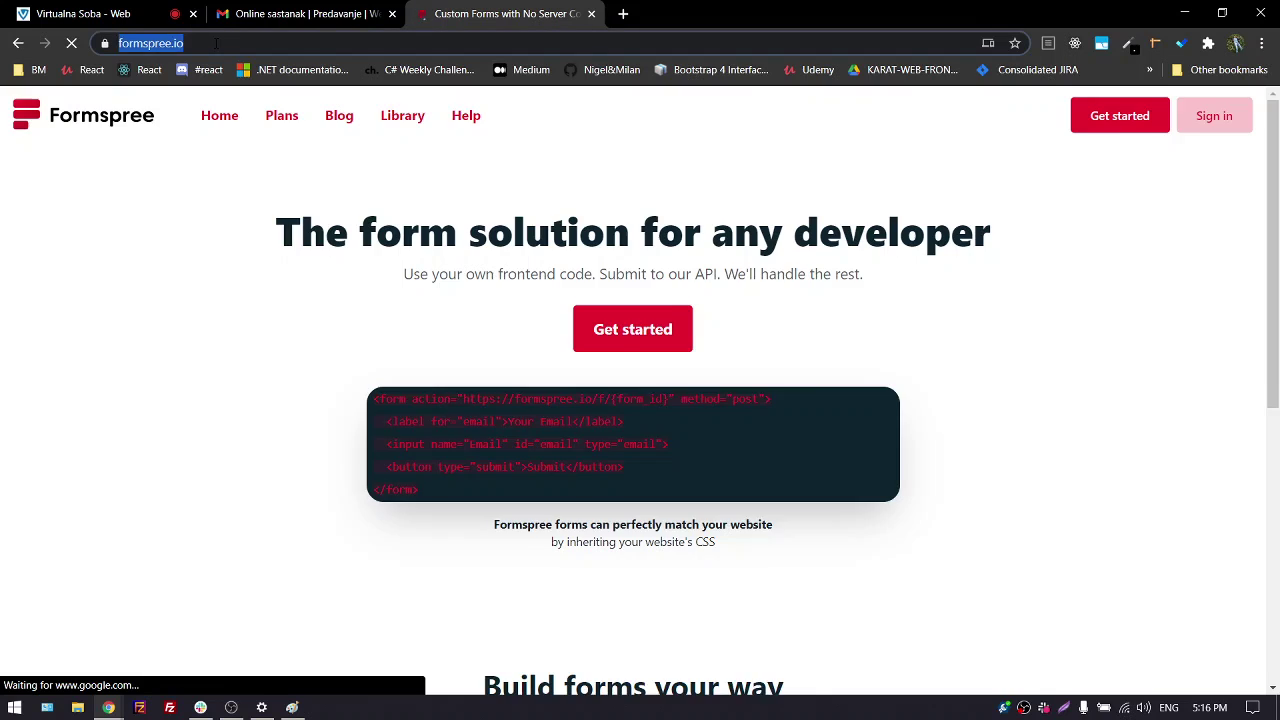
pyautogui.click(217, 43)
pyautogui.hotkey('ctrl', 'c')
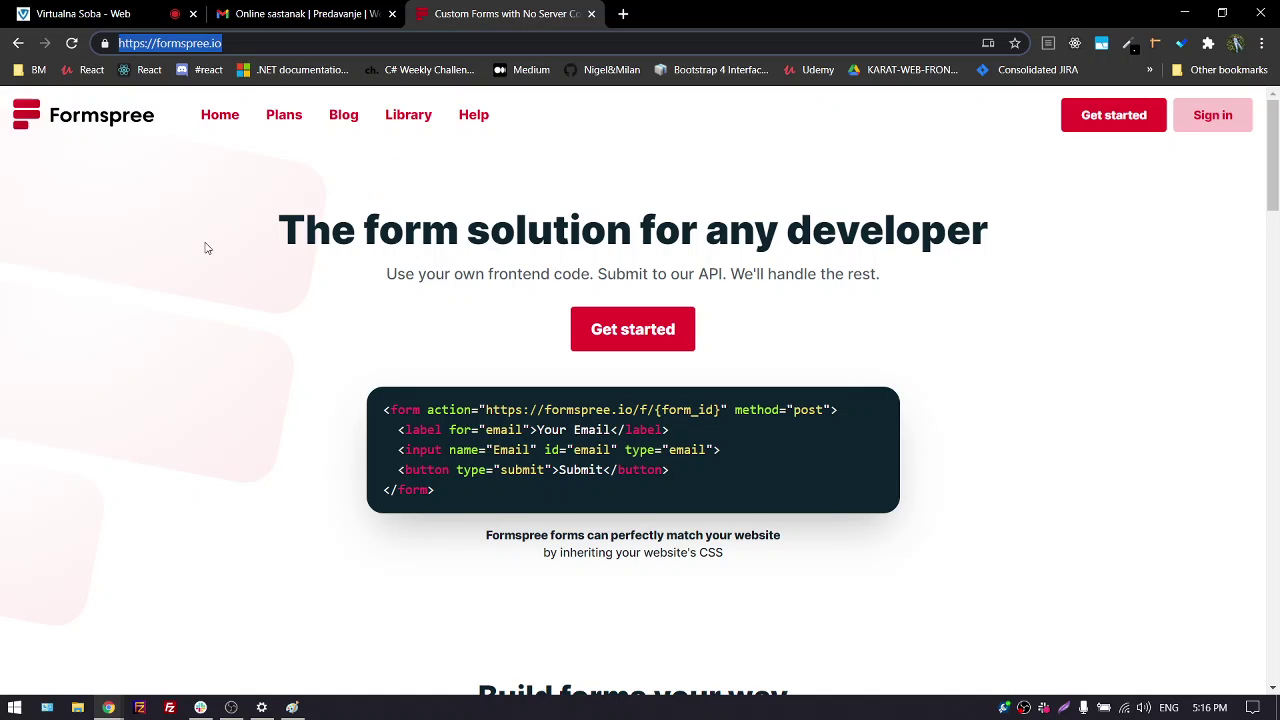
pyautogui.click(80, 13)
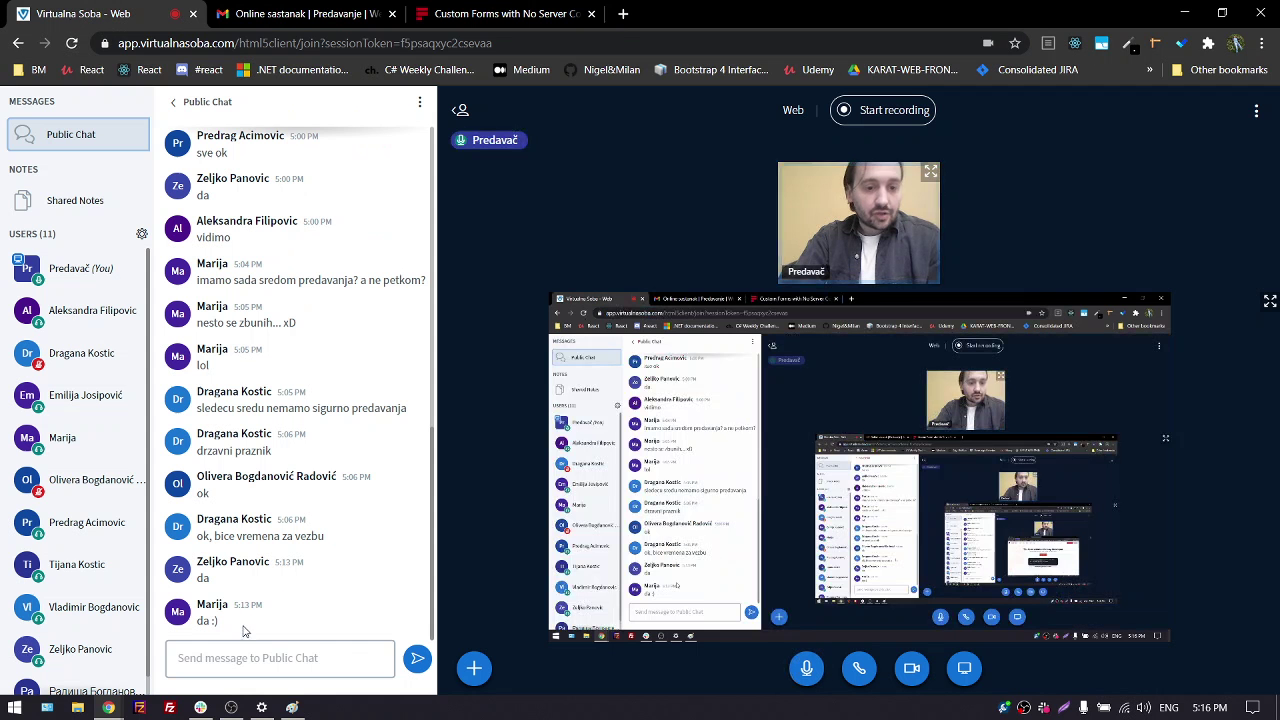
# Paste the formspree.io link into the meeting's public chat and send it
pyautogui.click(220, 648)
pyautogui.hotkey('ctrl', 'v')
pyautogui.press('Return')
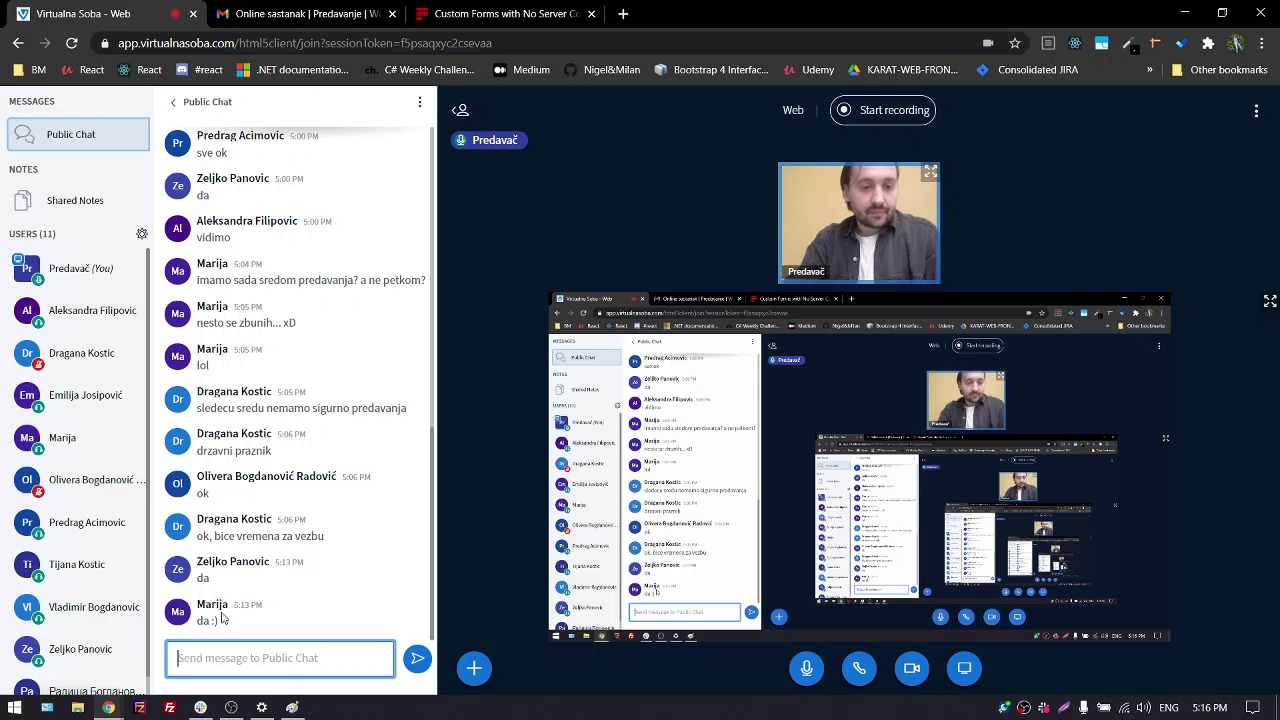
# Post the formspree.io link as a message in Slack's #general channel
pyautogui.click(200, 707)
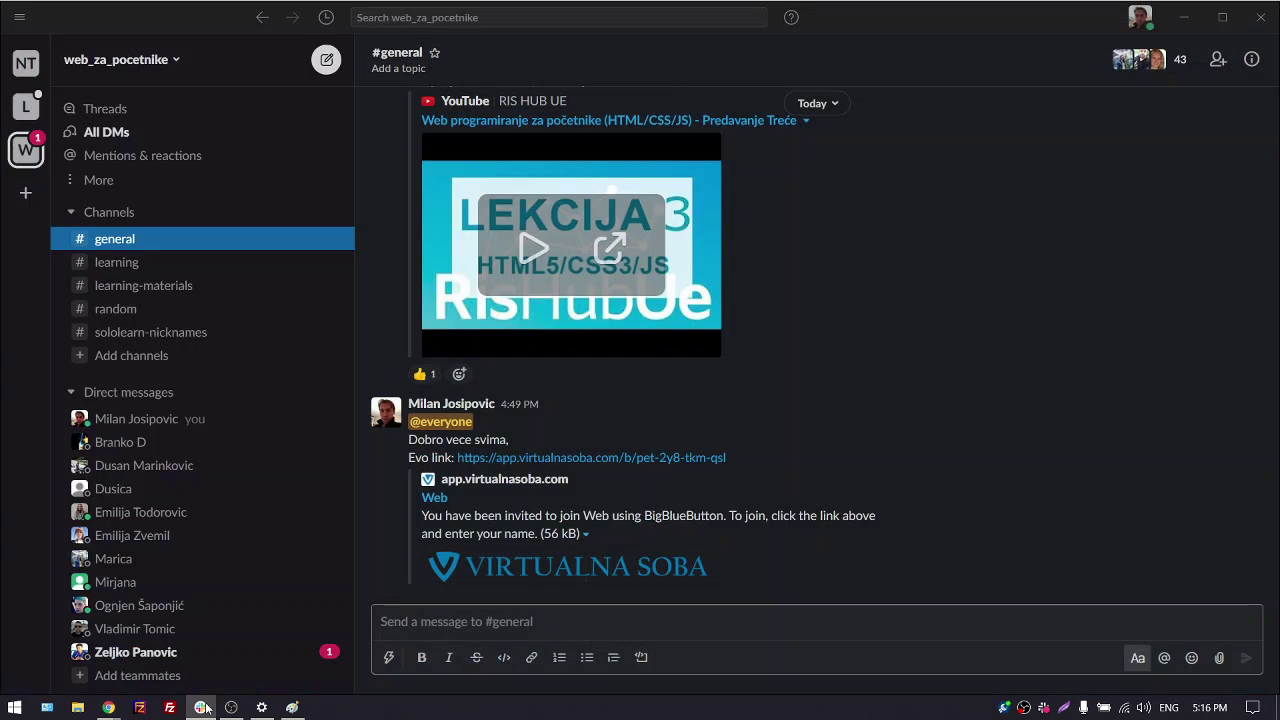
pyautogui.click(488, 634)
pyautogui.hotkey('ctrl', 'v')
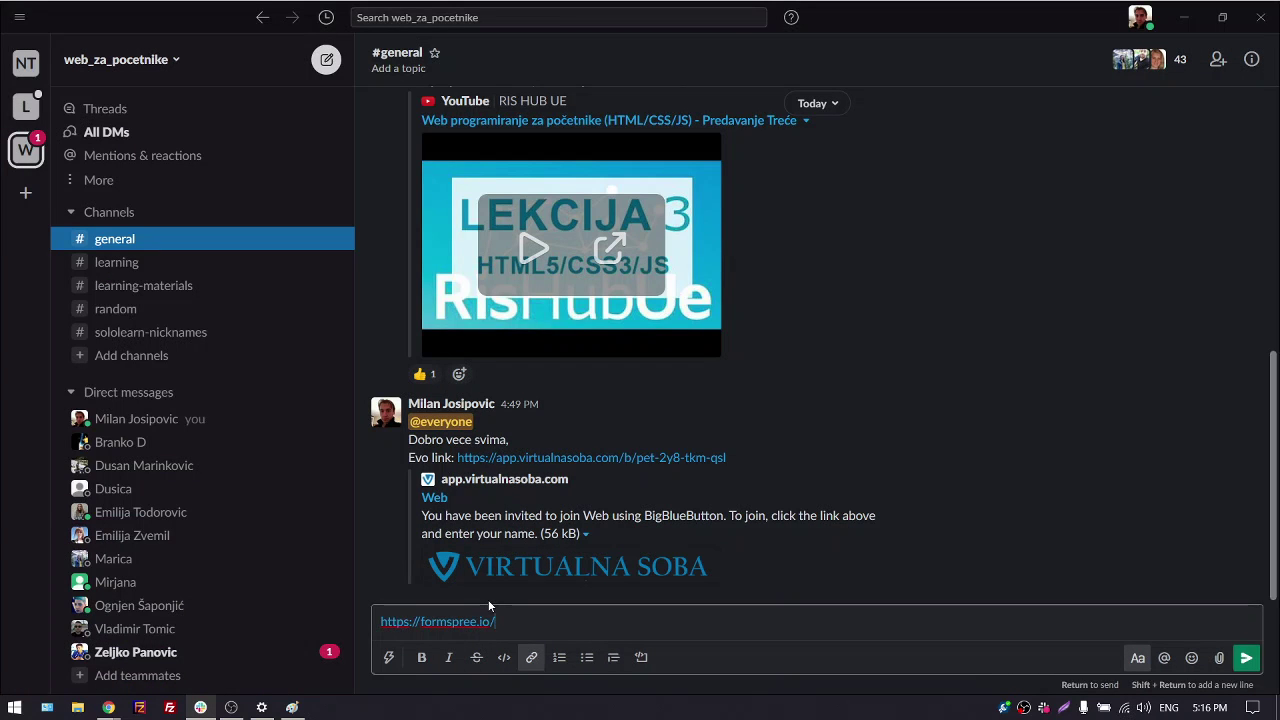
pyautogui.press('Return')
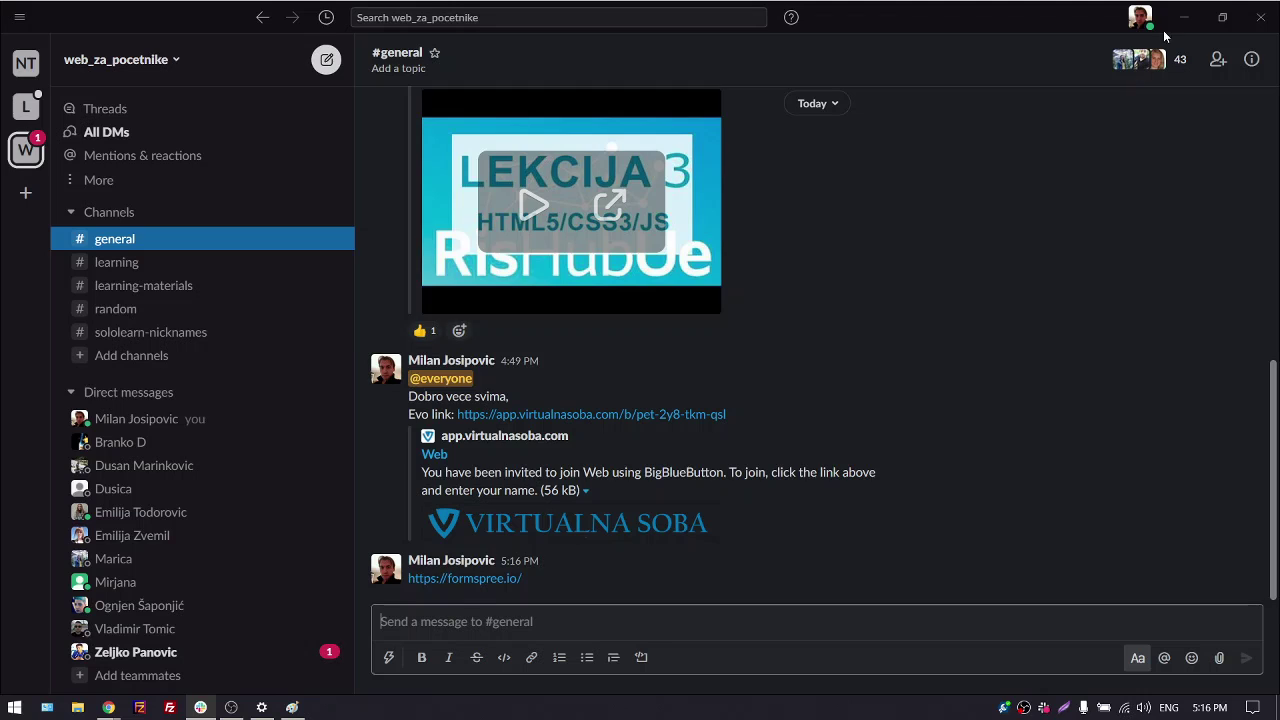
# Hide Slack and open Formspree's Get started registration page in Chrome
pyautogui.click(1180, 18)
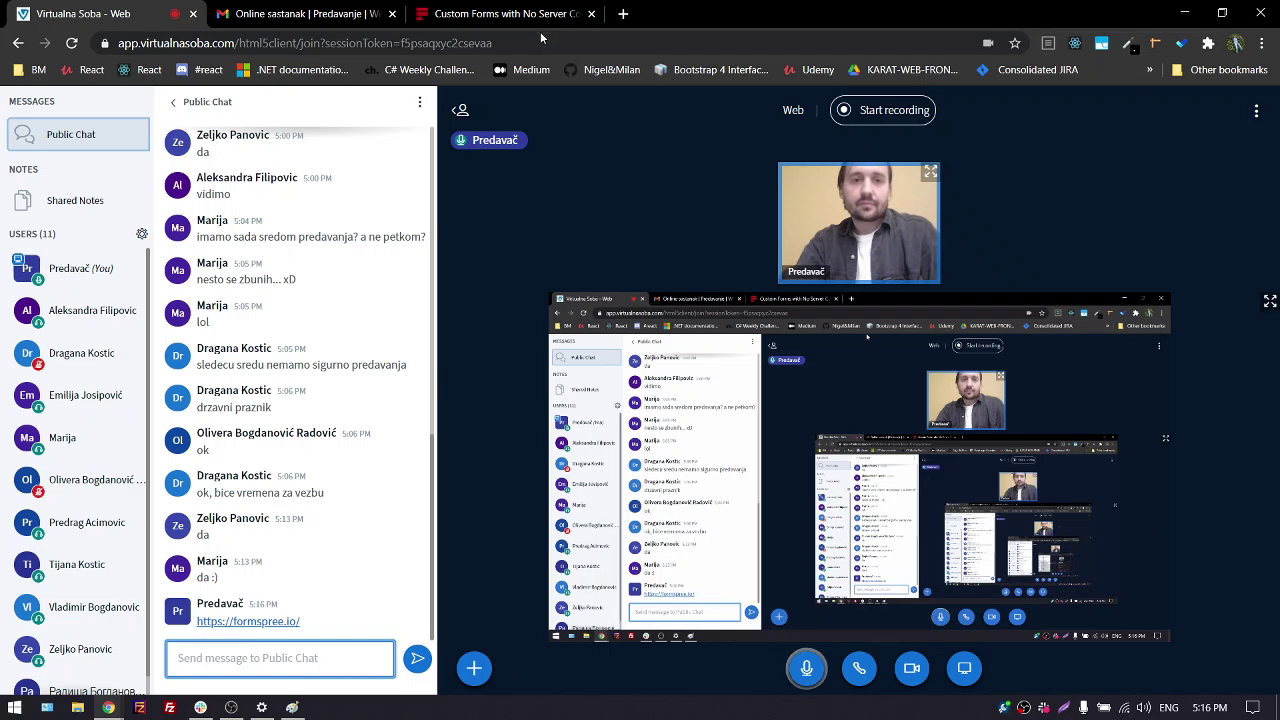
pyautogui.click(503, 18)
pyautogui.click(1088, 115)
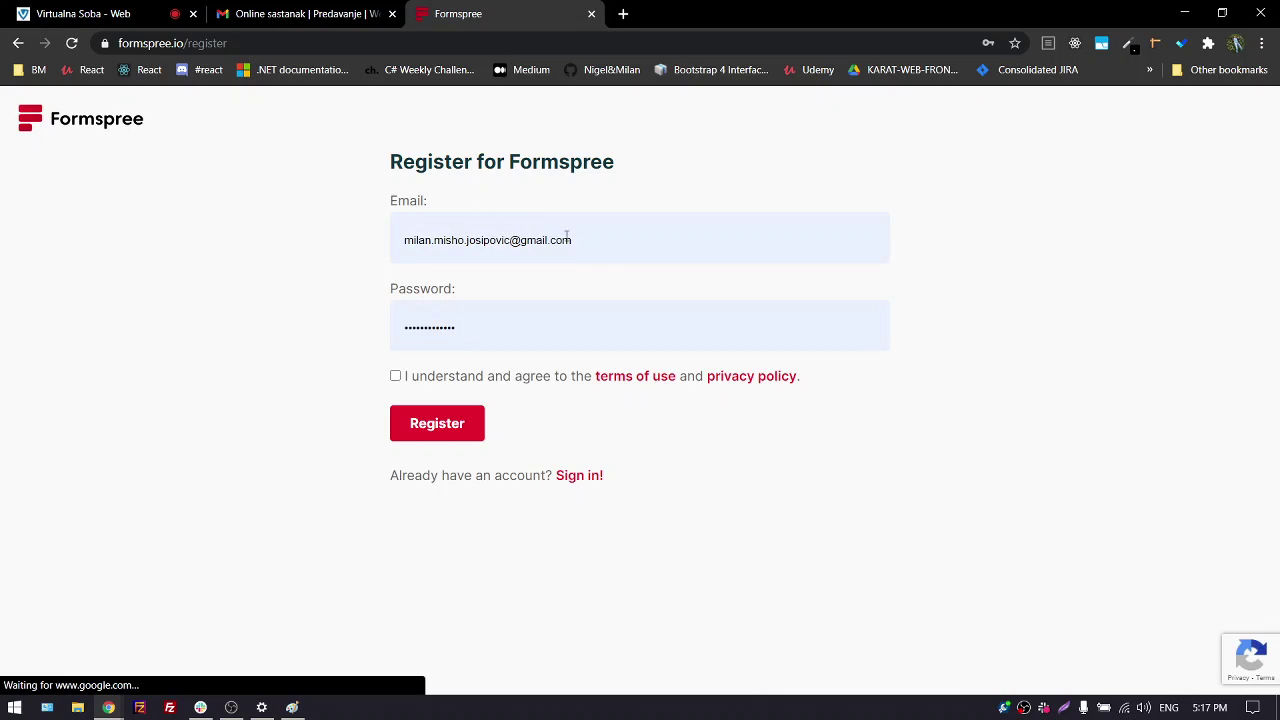
# Highlight the entered email address and password on the Formspree registration page to inspect them
pyautogui.doubleClick(503, 240)
pyautogui.moveTo(503, 240); pyautogui.dragTo(366, 257)
pyautogui.click(360, 257)
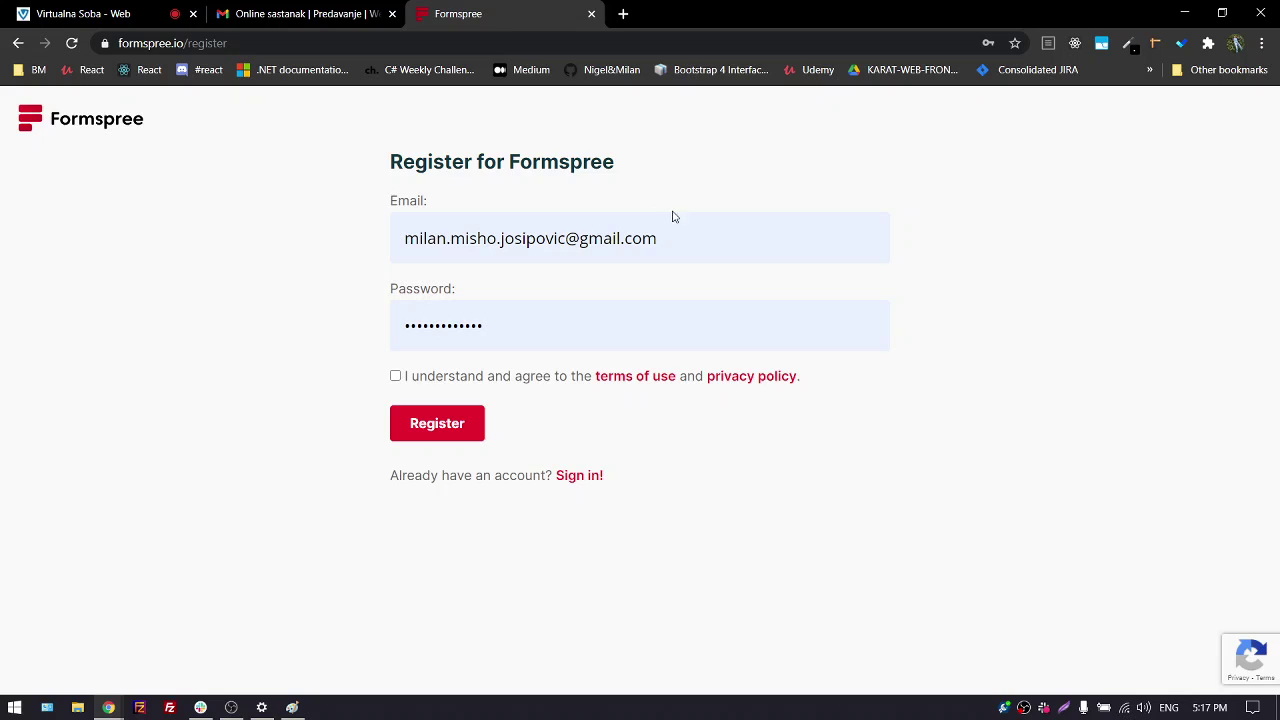
pyautogui.moveTo(684, 249); pyautogui.dragTo(360, 263)
pyautogui.click(323, 293)
pyautogui.moveTo(517, 325); pyautogui.dragTo(289, 371)
pyautogui.click(280, 378)
# Tick the terms checkbox, go back to formspree.io and open a blank browser tab
pyautogui.click(396, 377)
pyautogui.click(18, 43)
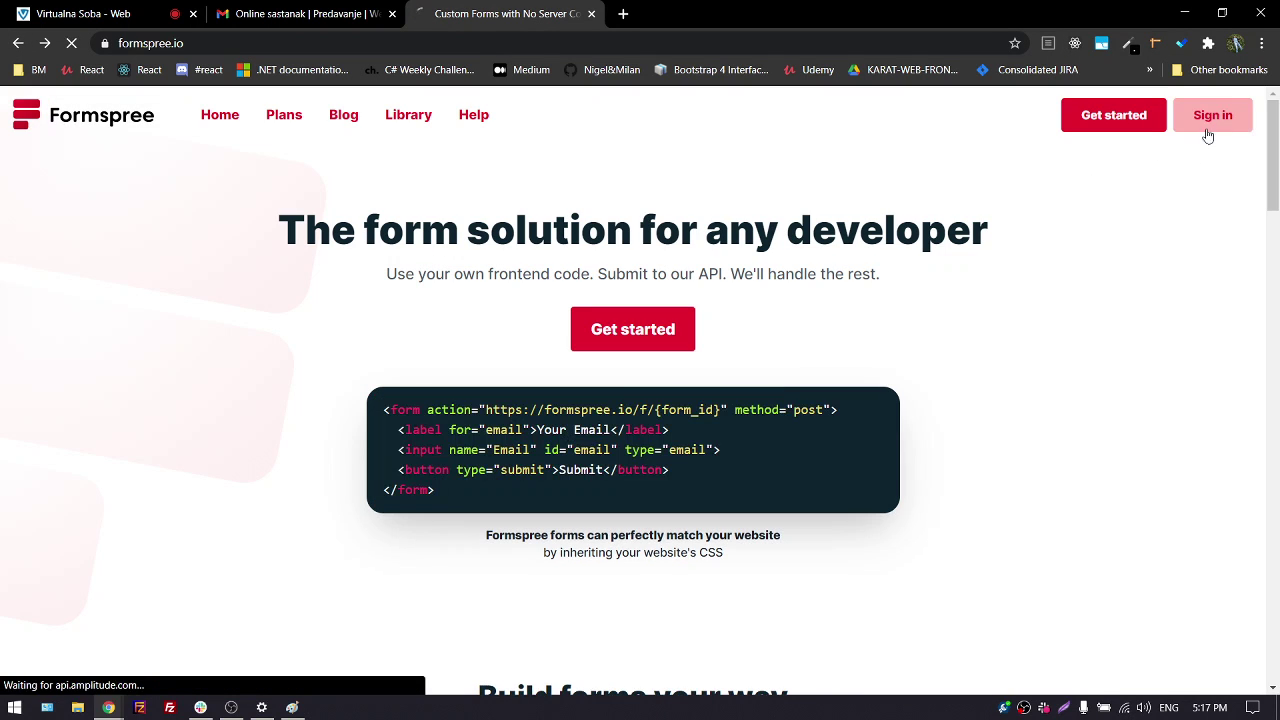
pyautogui.click(623, 13)
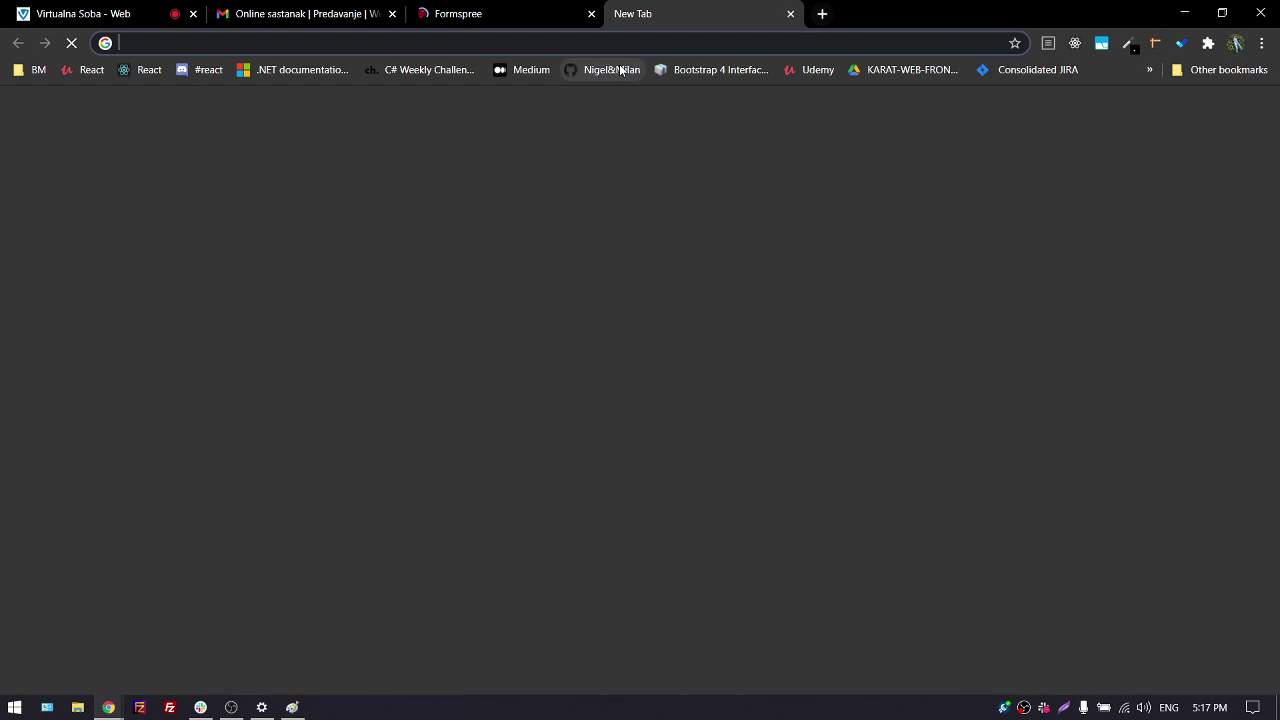
# Open the Gmail inbox from the address-bar suggestions and search mail for 'forms'
pyautogui.write('n')
pyautogui.press('BackSpace')
pyautogui.press('BackSpace')
pyautogui.write('m')
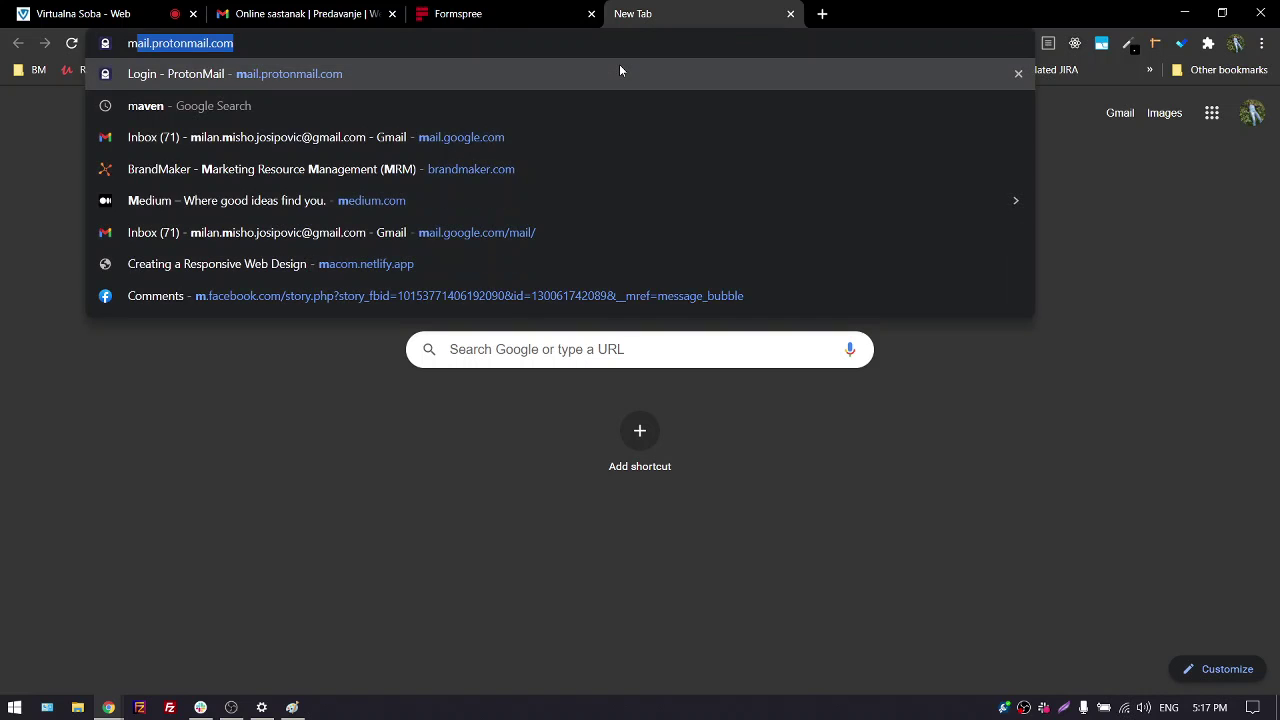
pyautogui.press('Down')
pyautogui.press('Down')
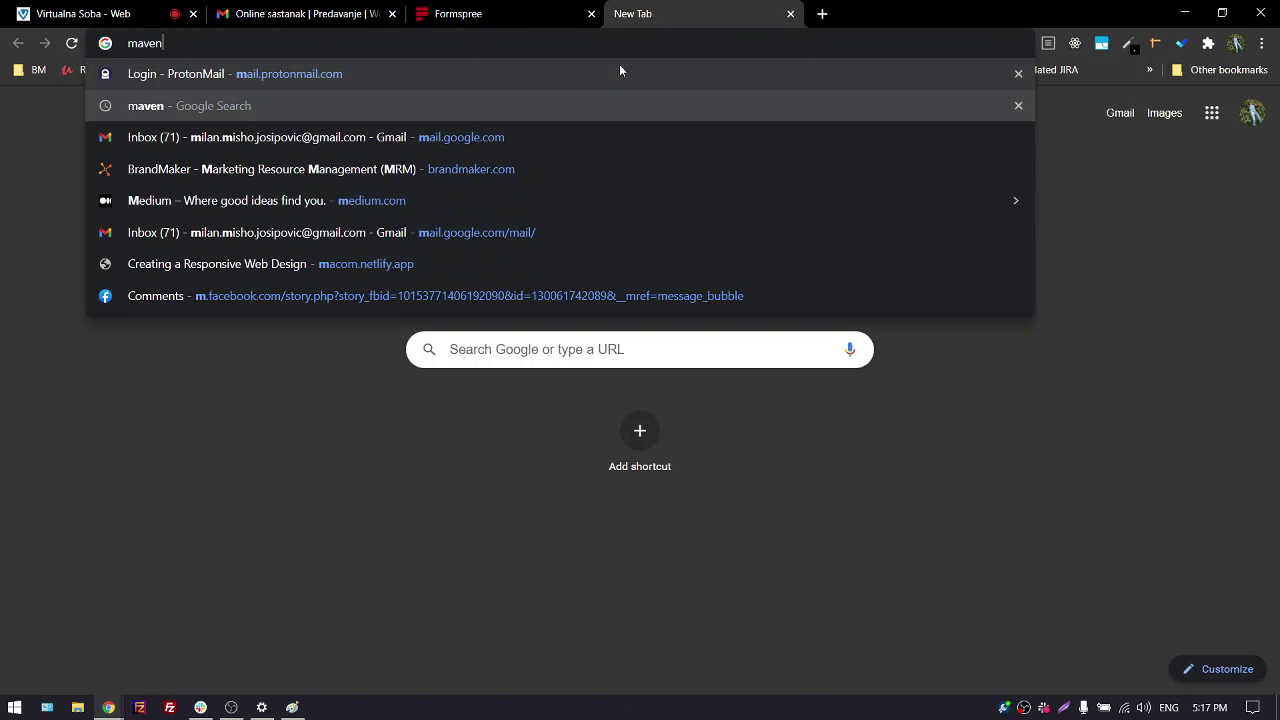
pyautogui.press('Return')
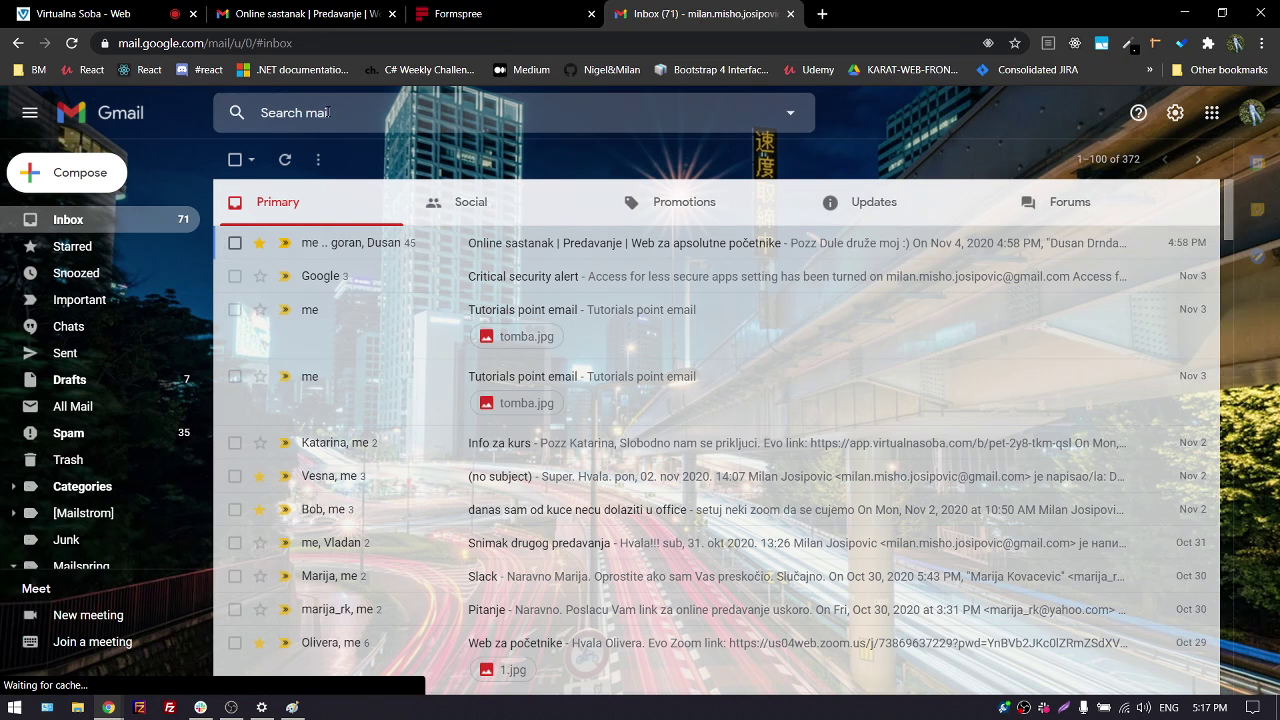
pyautogui.click(328, 112)
pyautogui.write('forms')
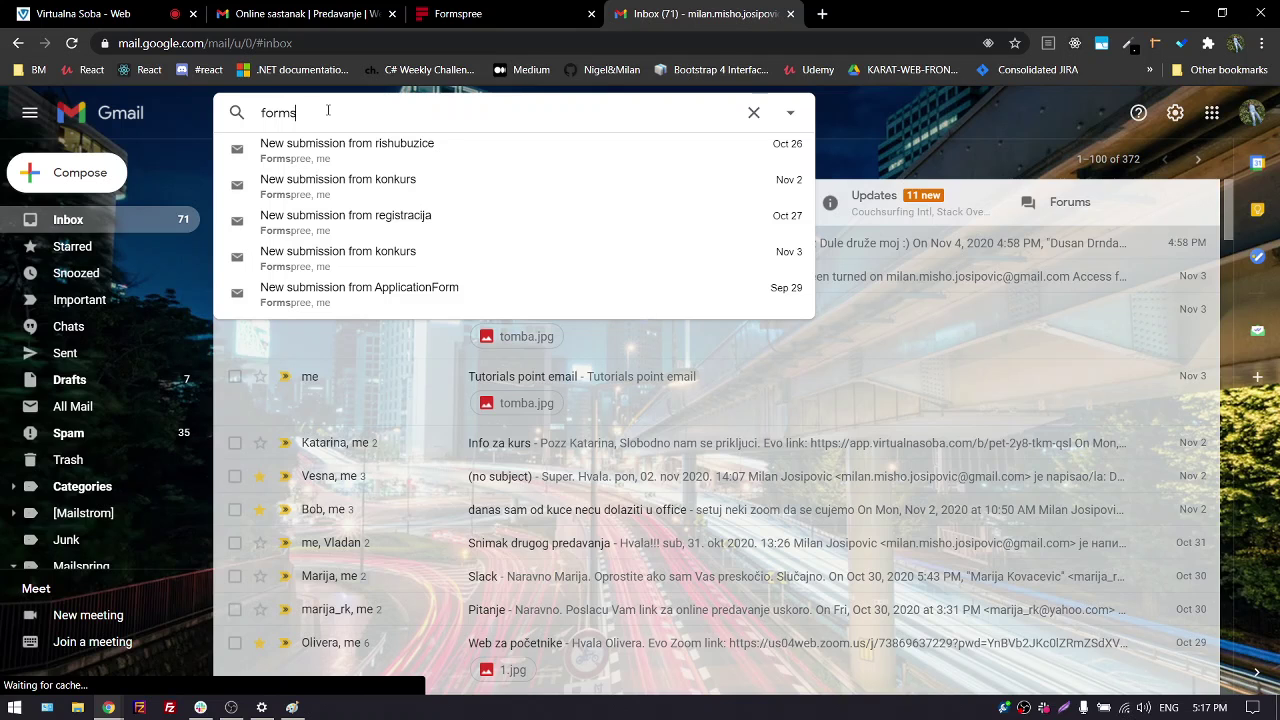
pyautogui.press('Return')
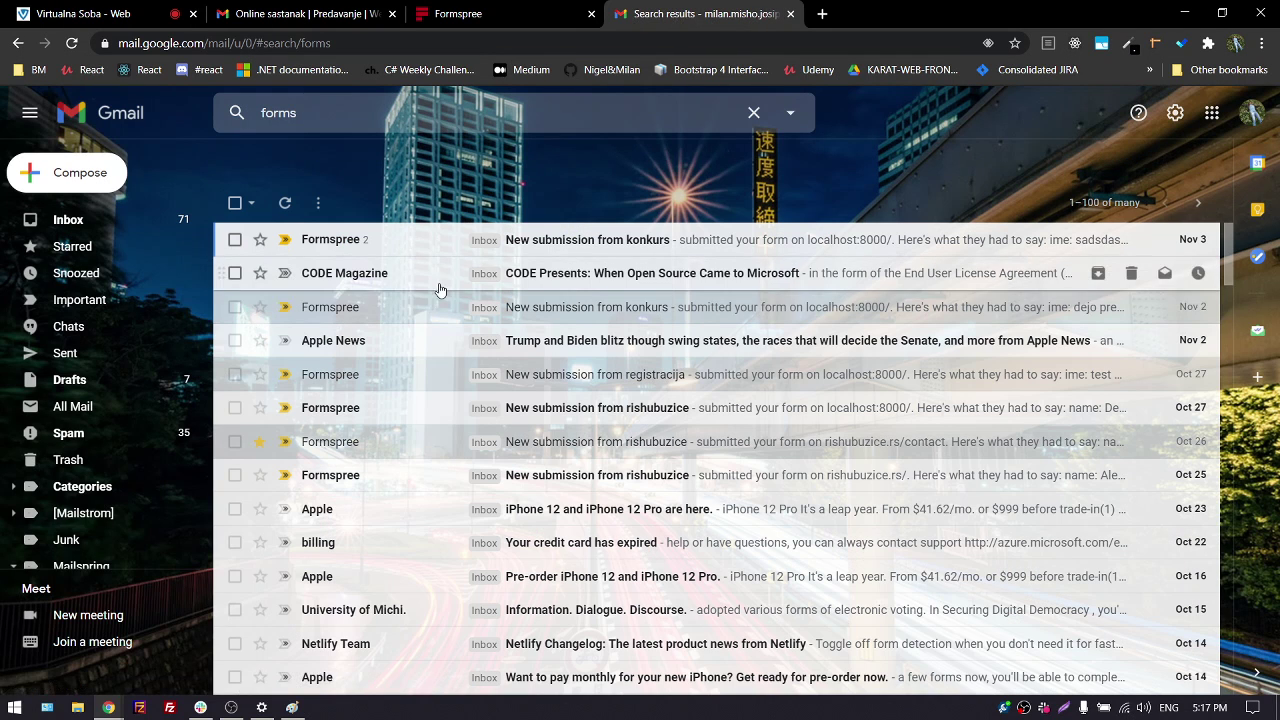
# Browse the search results and open the Formspree Team submission email
pyautogui.scroll(-10, 437, 300)
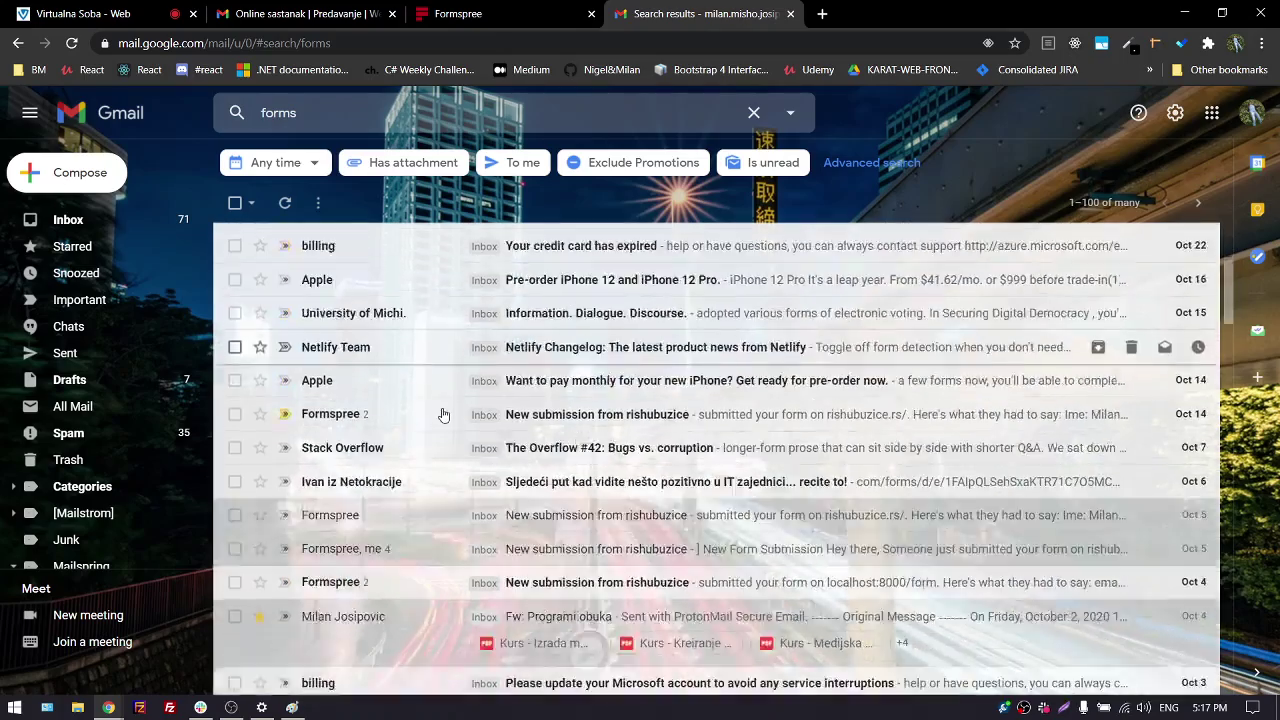
pyautogui.scroll(-5, 434, 451)
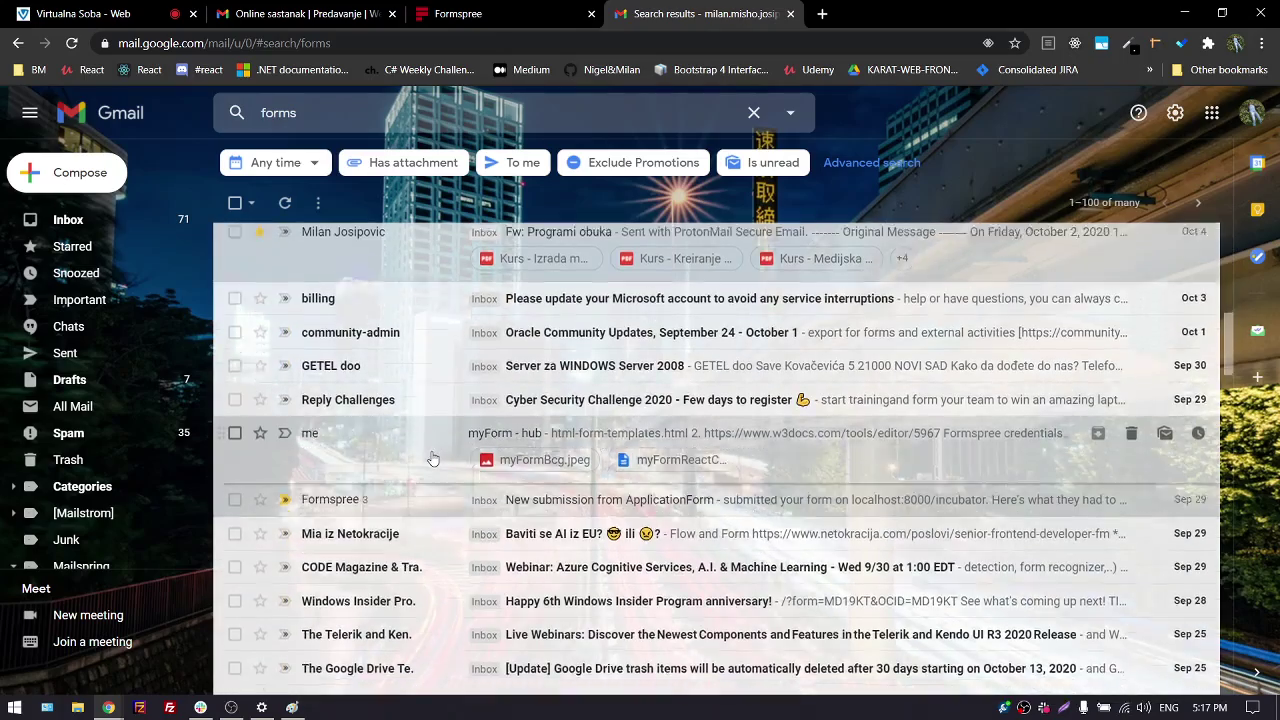
pyautogui.scroll(-15, 437, 496)
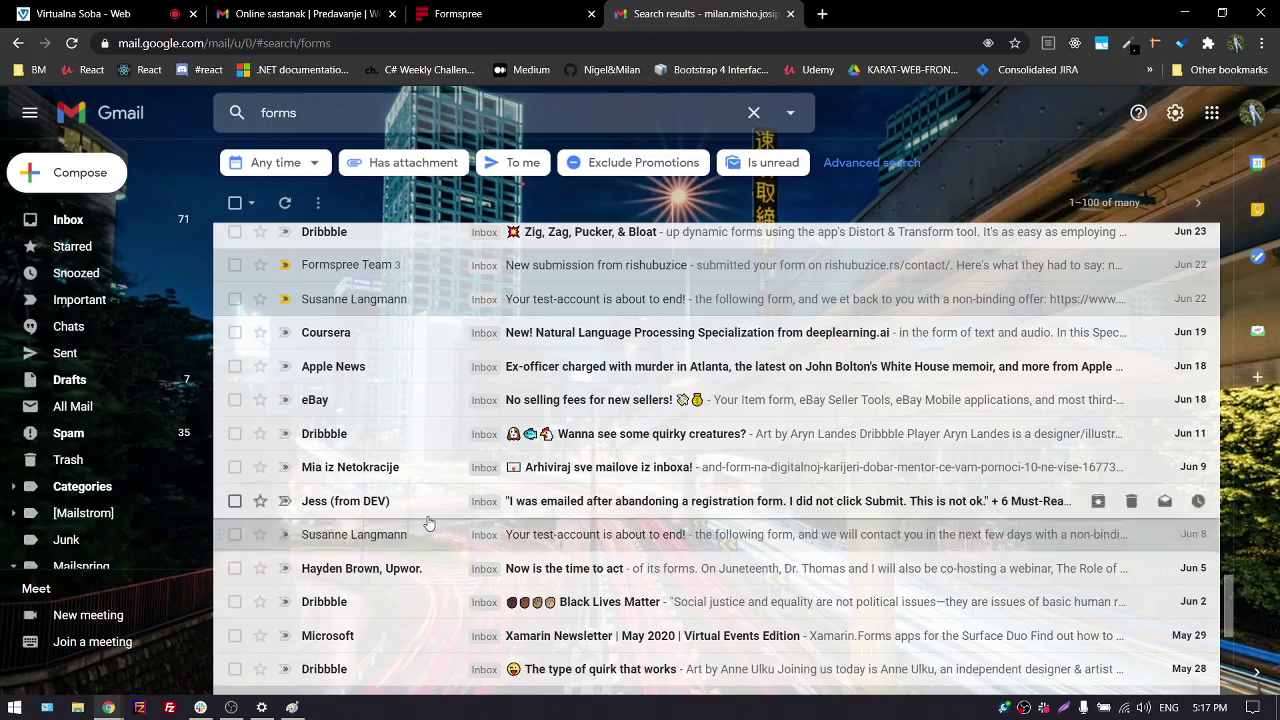
pyautogui.scroll(-5, 426, 535)
pyautogui.scroll(5, 416, 520)
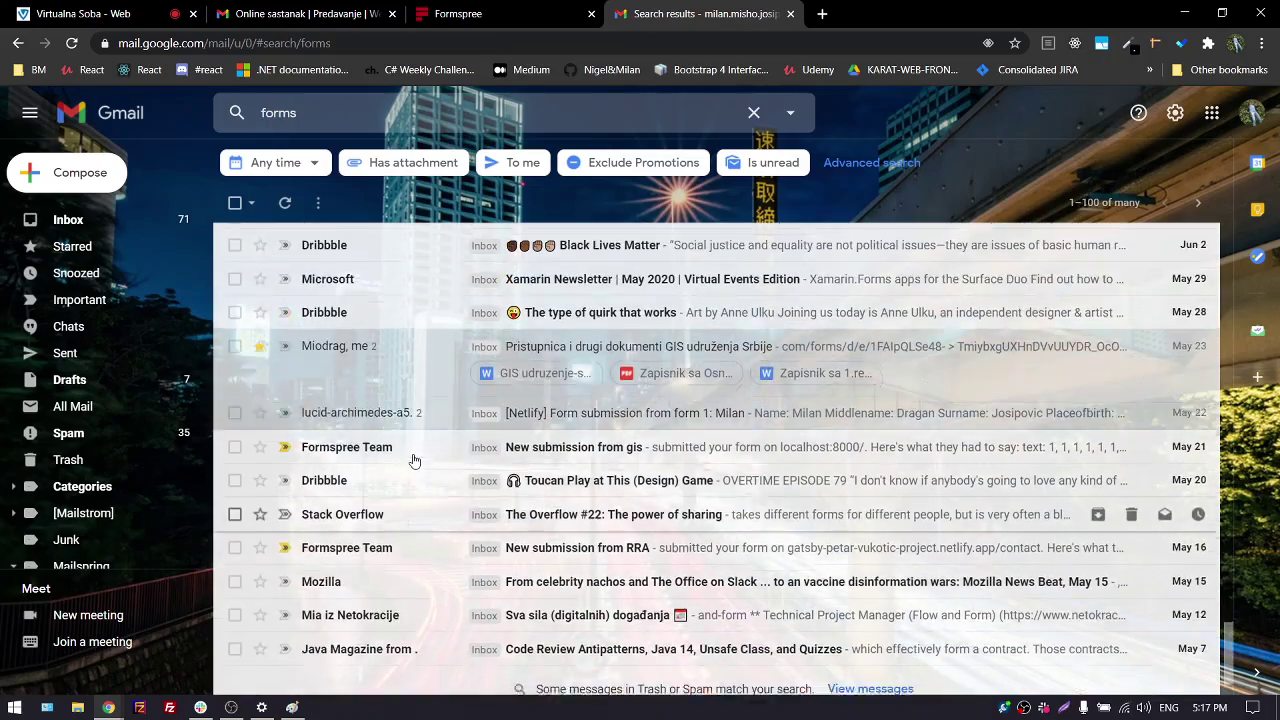
pyautogui.scroll(5, 414, 462)
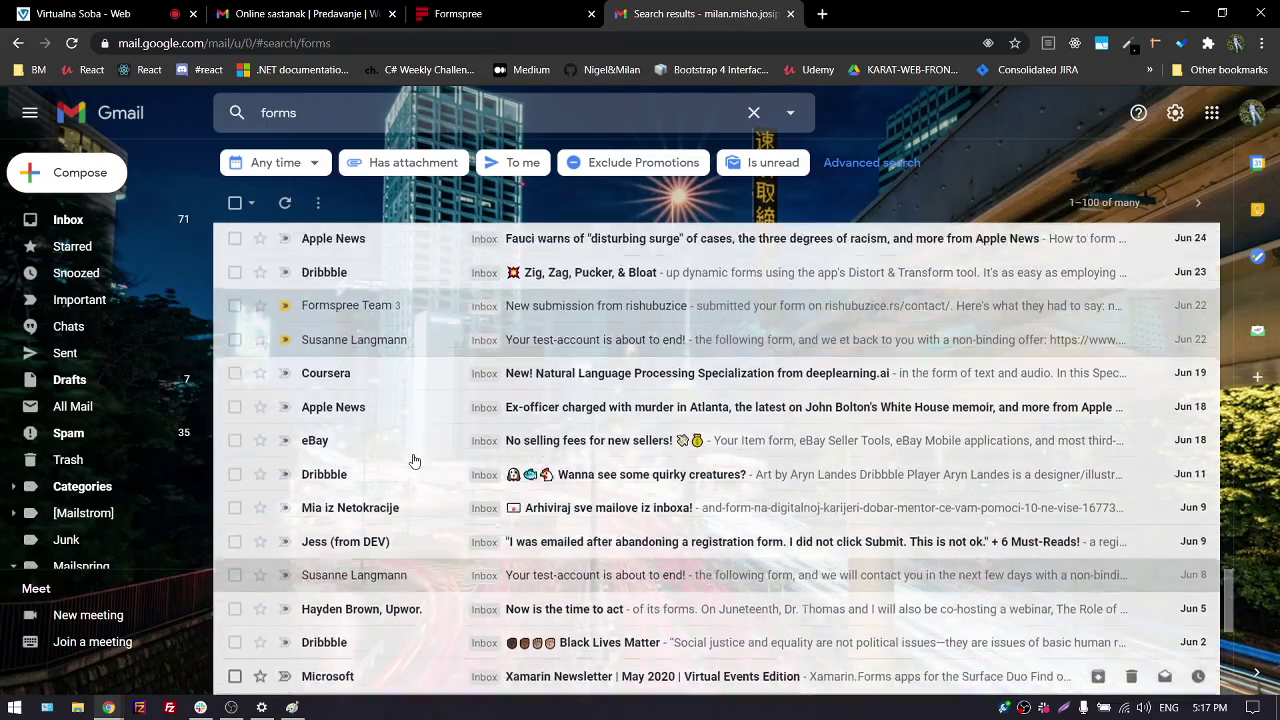
pyautogui.click(428, 331)
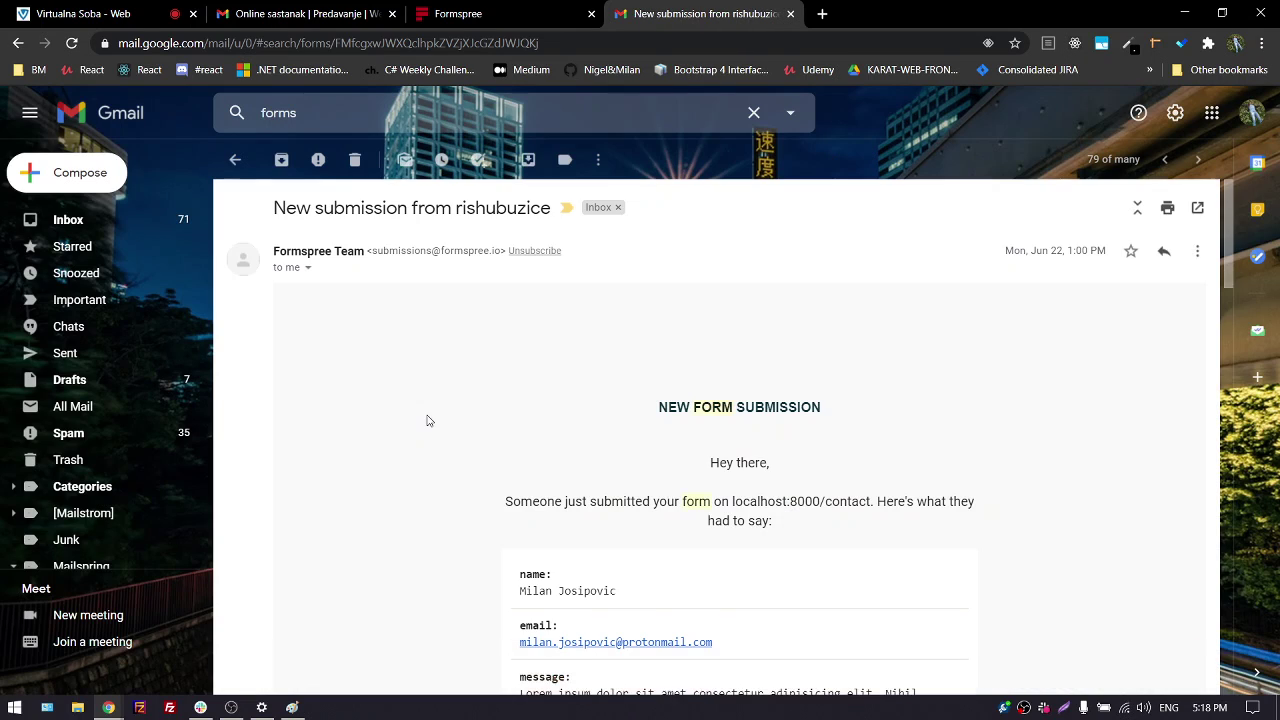
# Scroll through the submission email, then close the Gmail tab
pyautogui.scroll(-3, 415, 432)
pyautogui.scroll(-13, 420, 440)
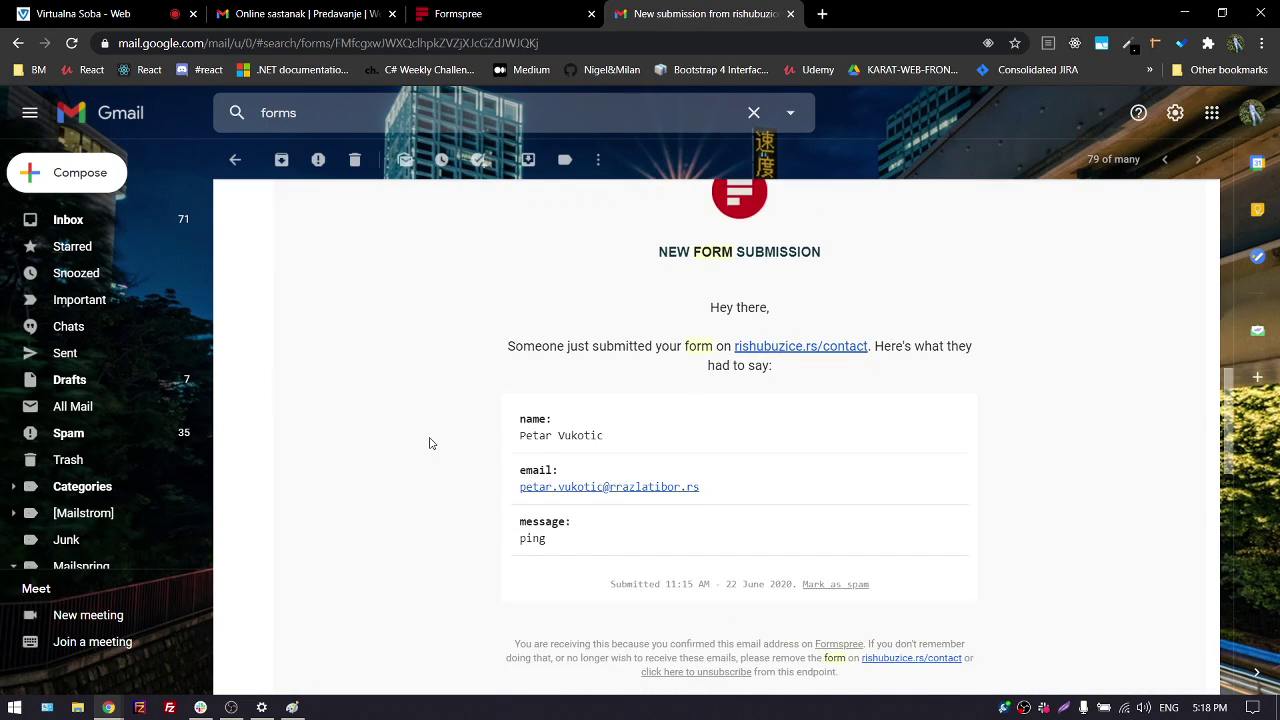
pyautogui.scroll(-3, 430, 452)
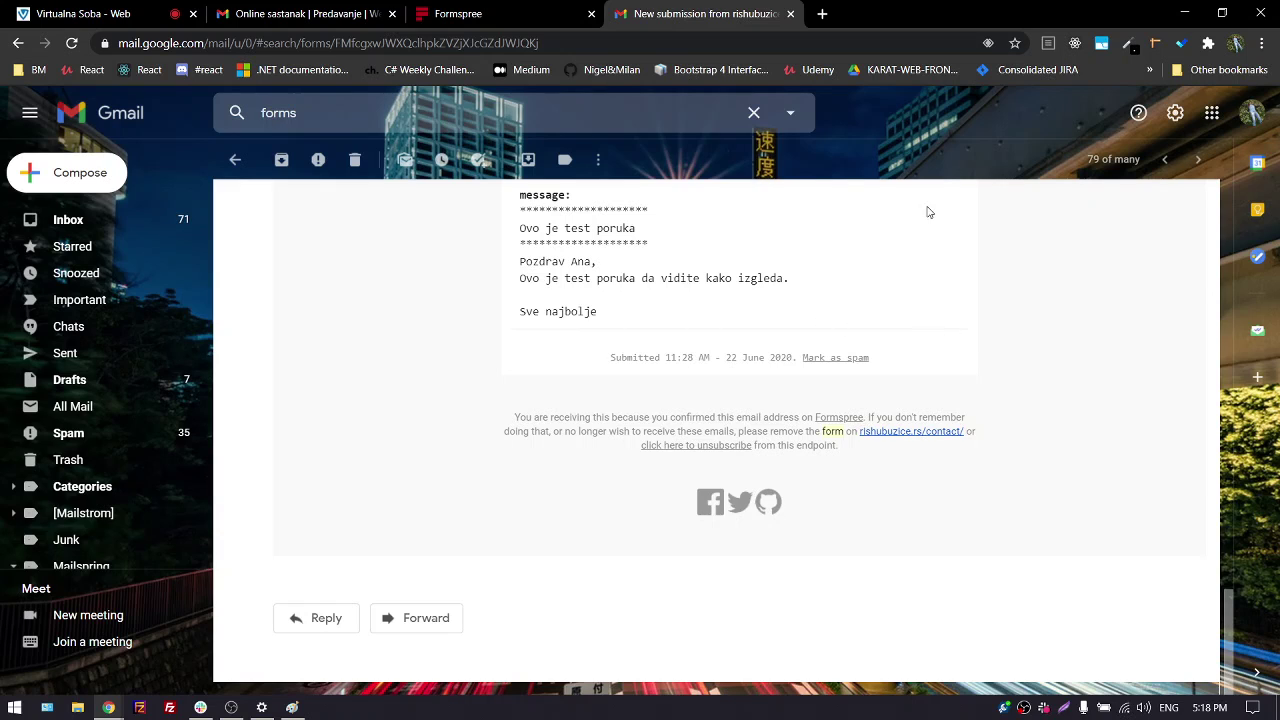
pyautogui.click(790, 14)
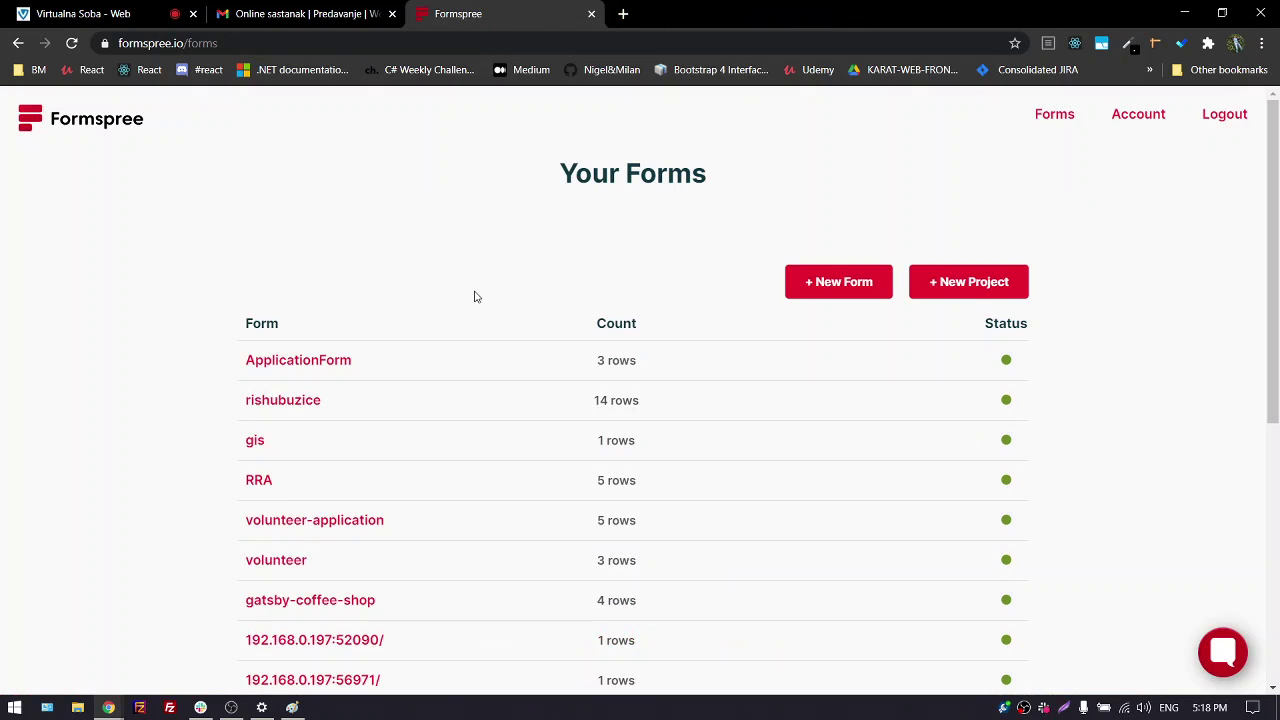
# Go to the Formspree home page, select its formspree.io address and scroll the page
pyautogui.click(119, 130)
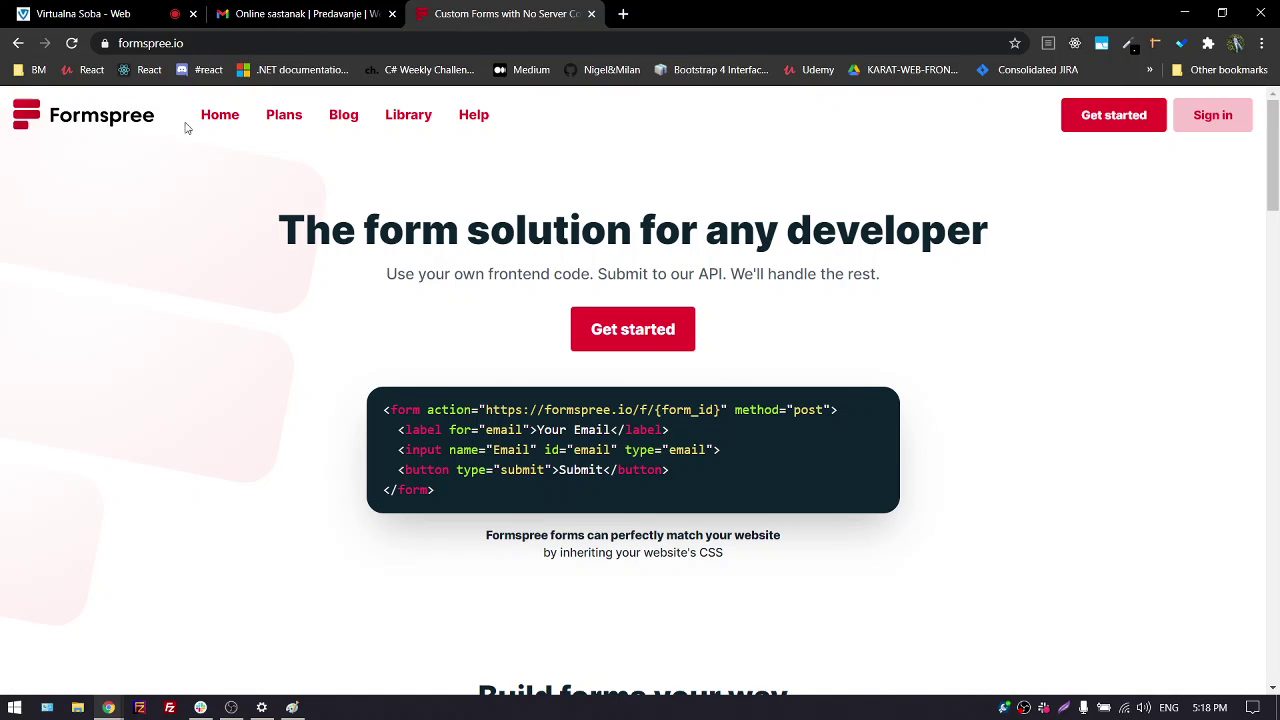
pyautogui.click(80, 14)
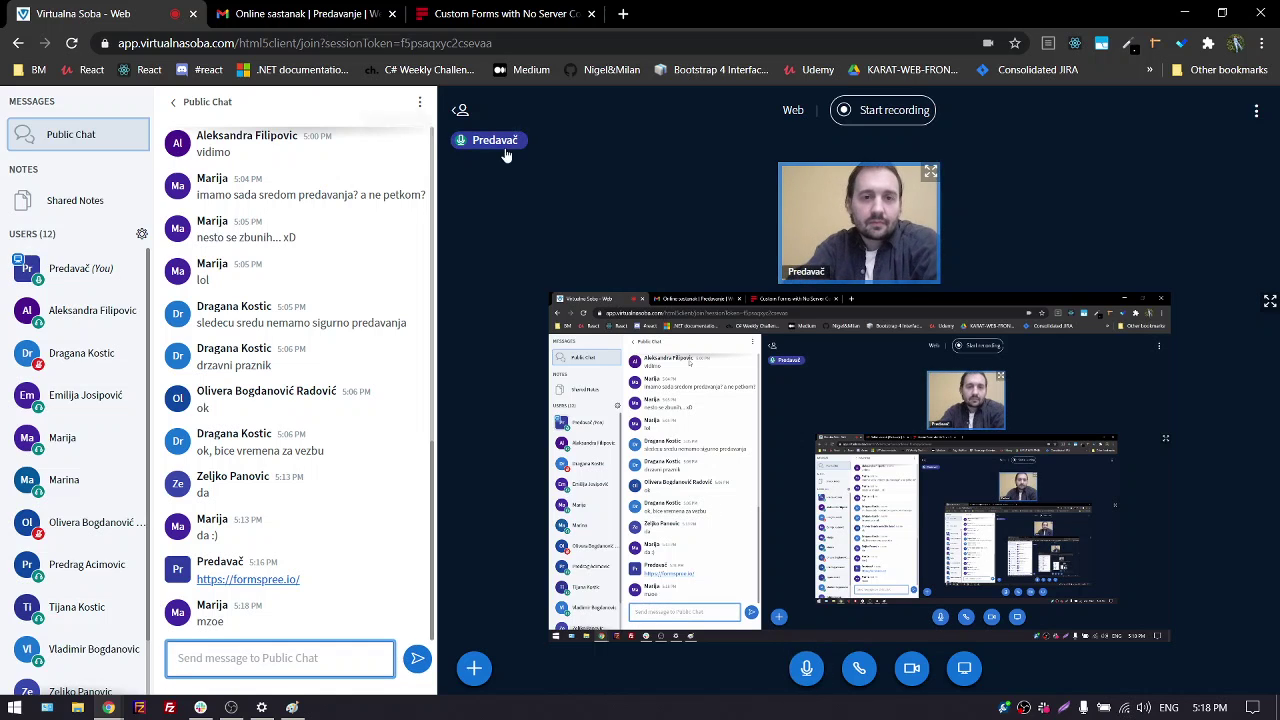
pyautogui.click(445, 14)
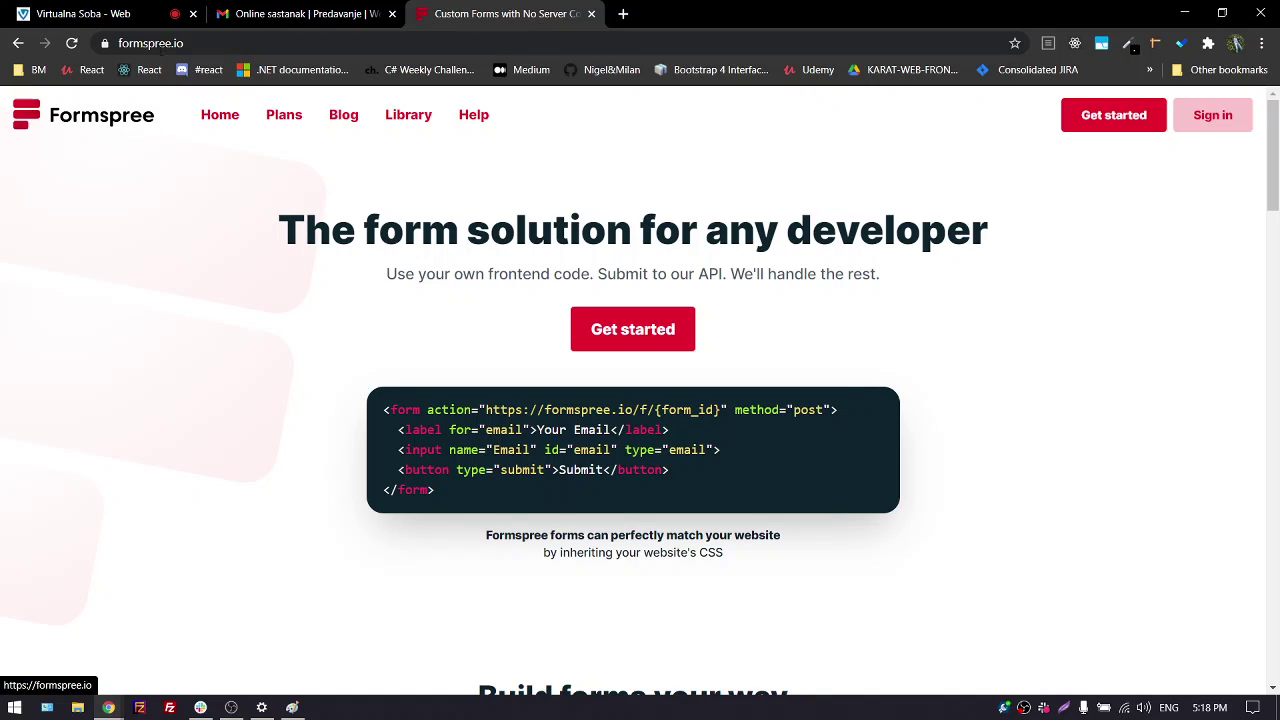
pyautogui.click(213, 43)
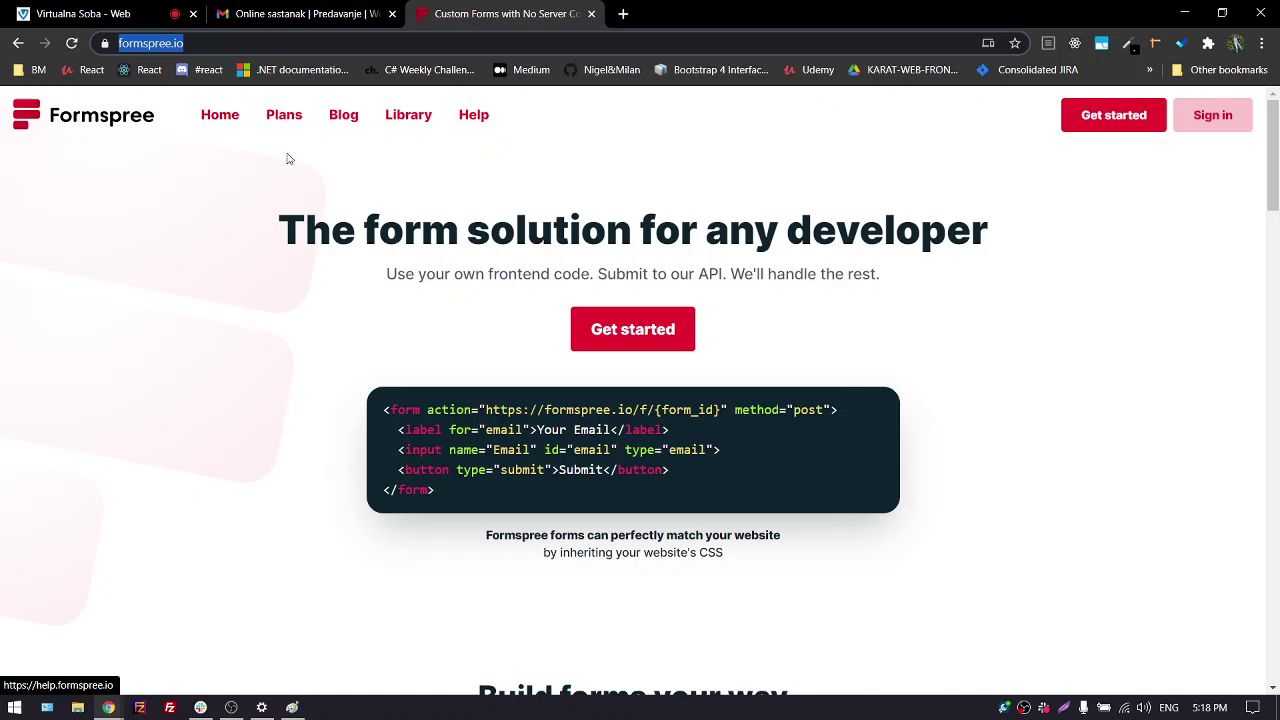
pyautogui.scroll(-10, 186, 351)
pyautogui.scroll(-5, 147, 390)
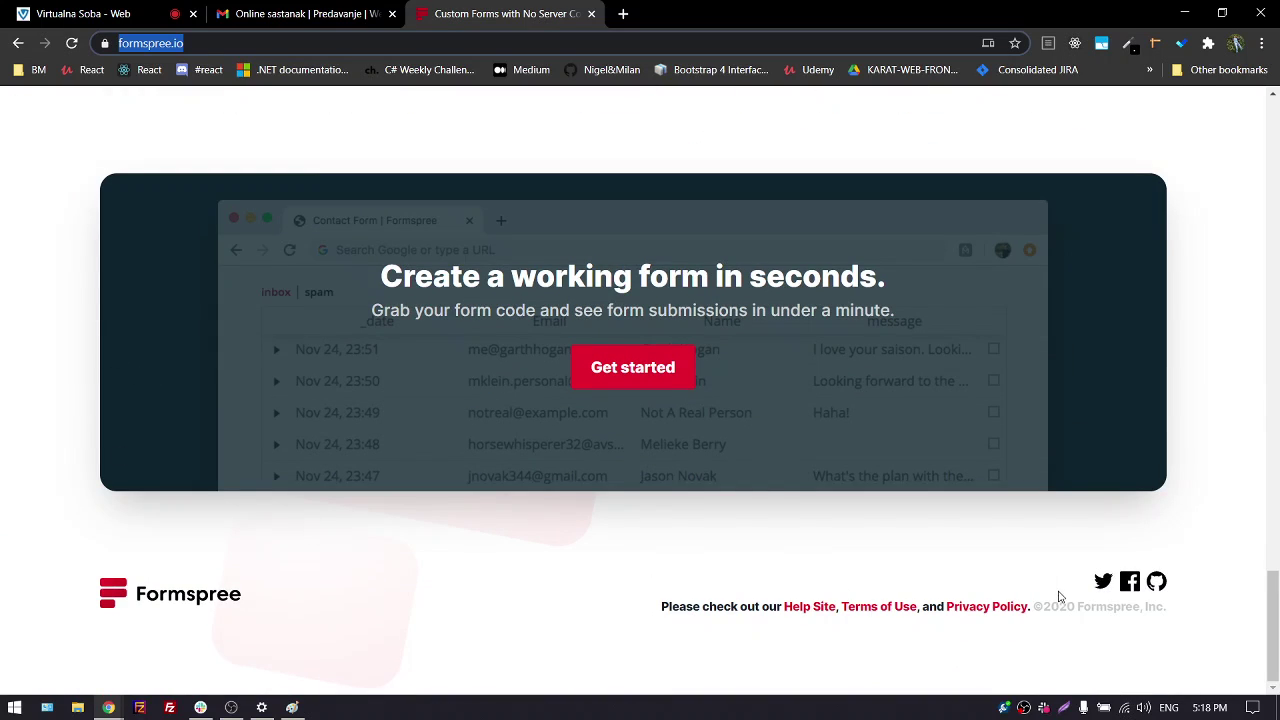
pyautogui.scroll(15, 1057, 597)
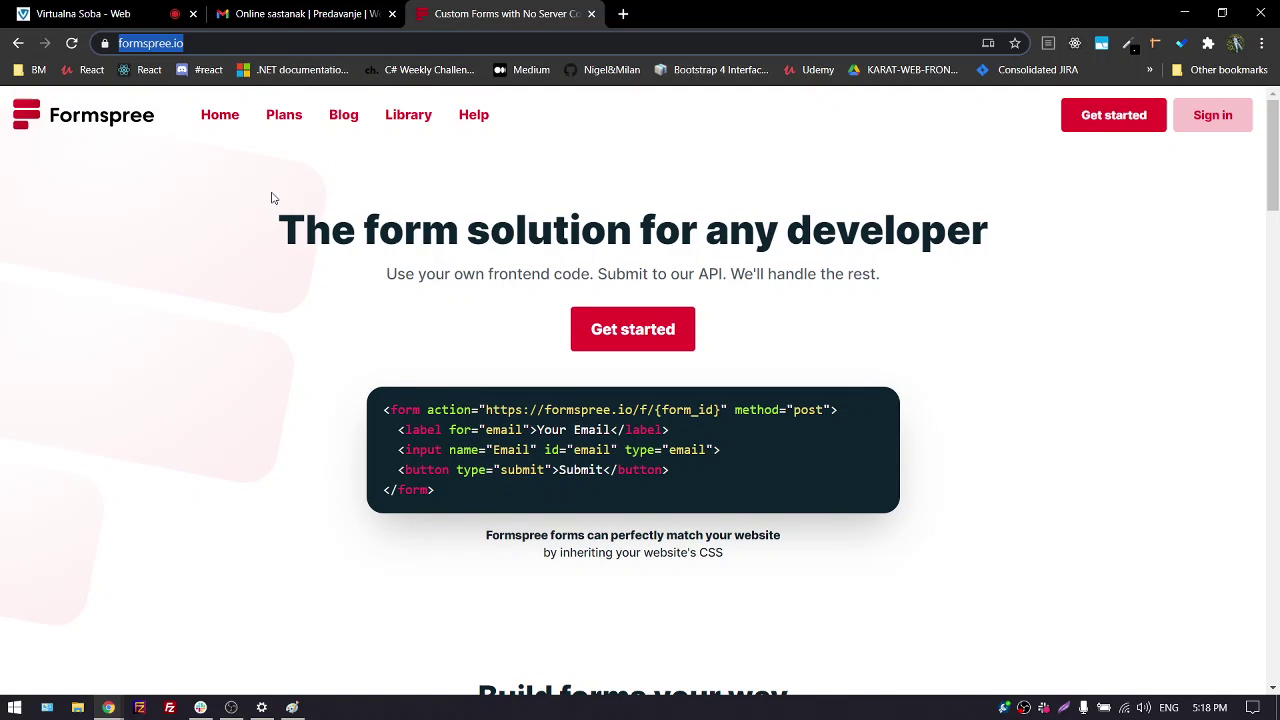
pyautogui.moveTo(393, 407)
pyautogui.moveTo(386, 405); pyautogui.dragTo(456, 490)
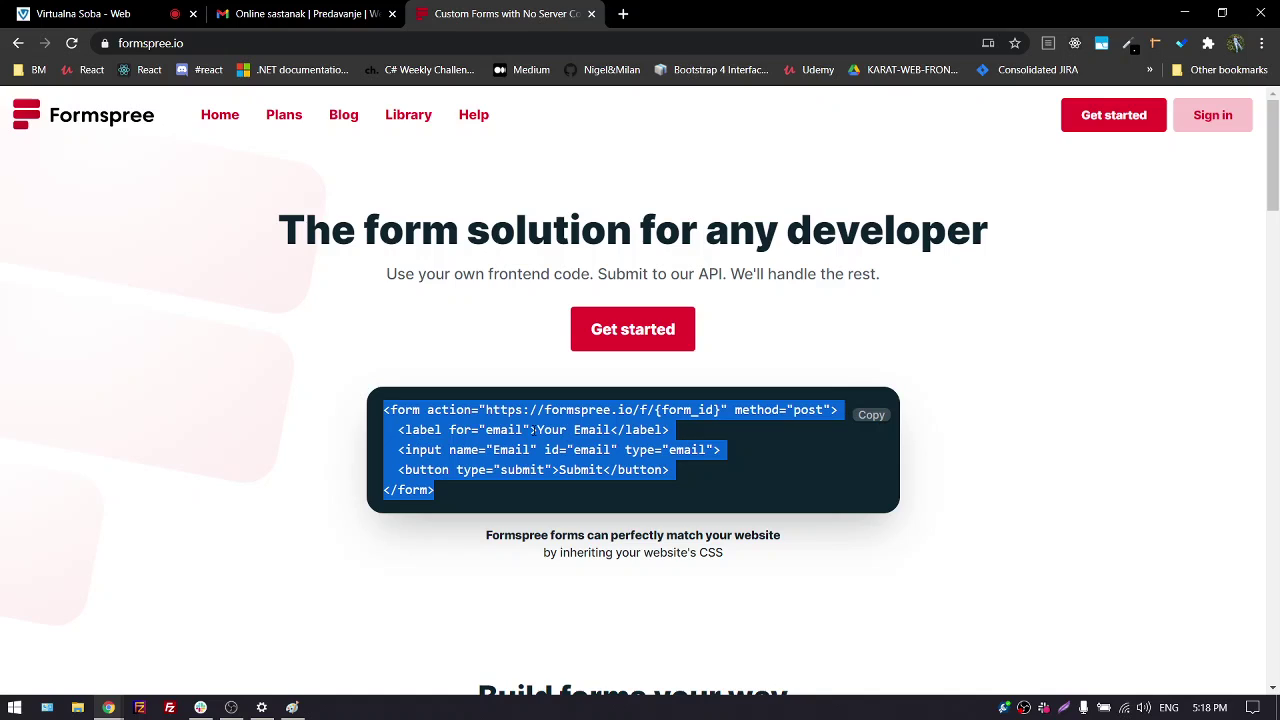
pyautogui.click(429, 414)
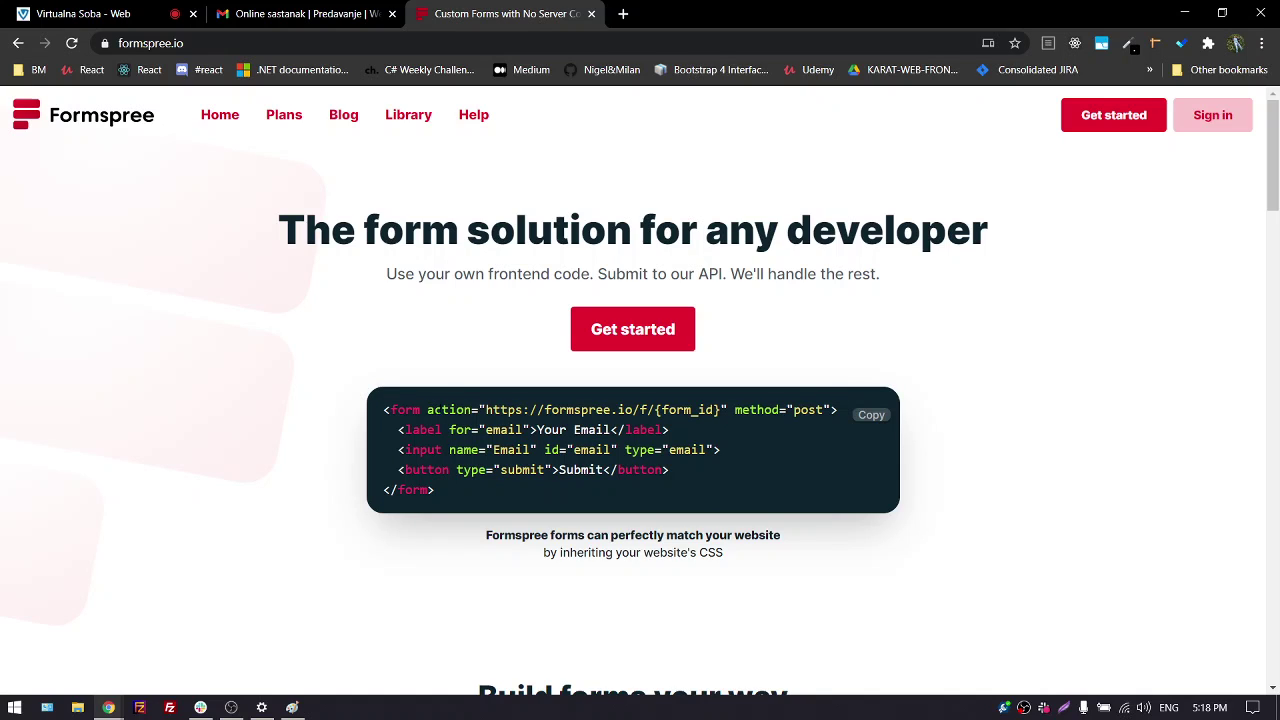
pyautogui.moveTo(427, 410); pyautogui.dragTo(721, 410)
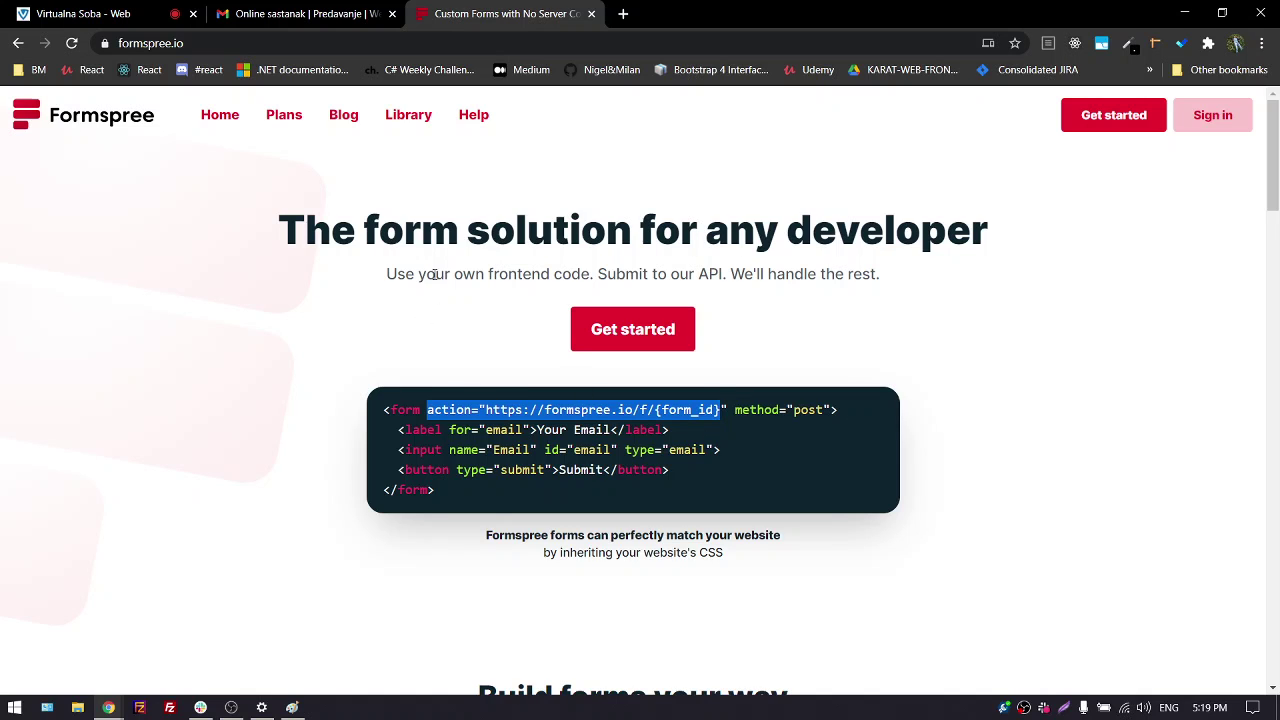
pyautogui.click(292, 707)
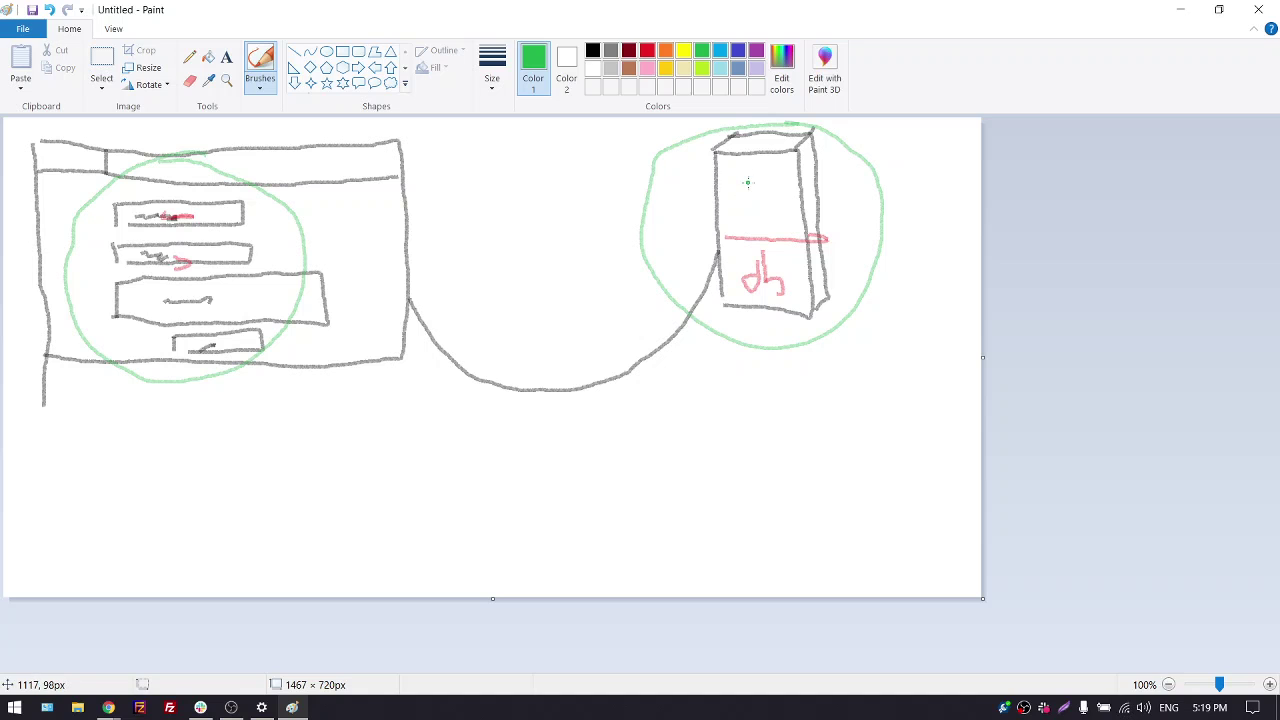
# Write FS in the server box and draw a green line down to a new box
pyautogui.click(292, 707)
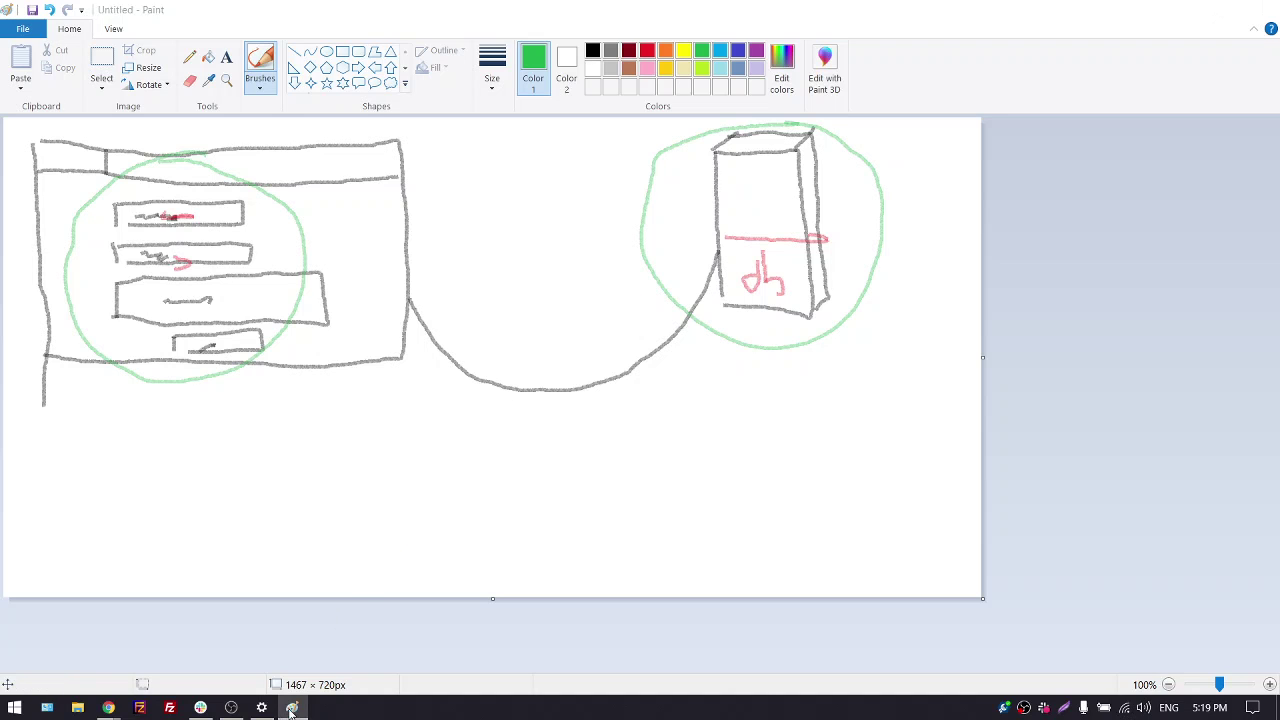
pyautogui.click(292, 707)
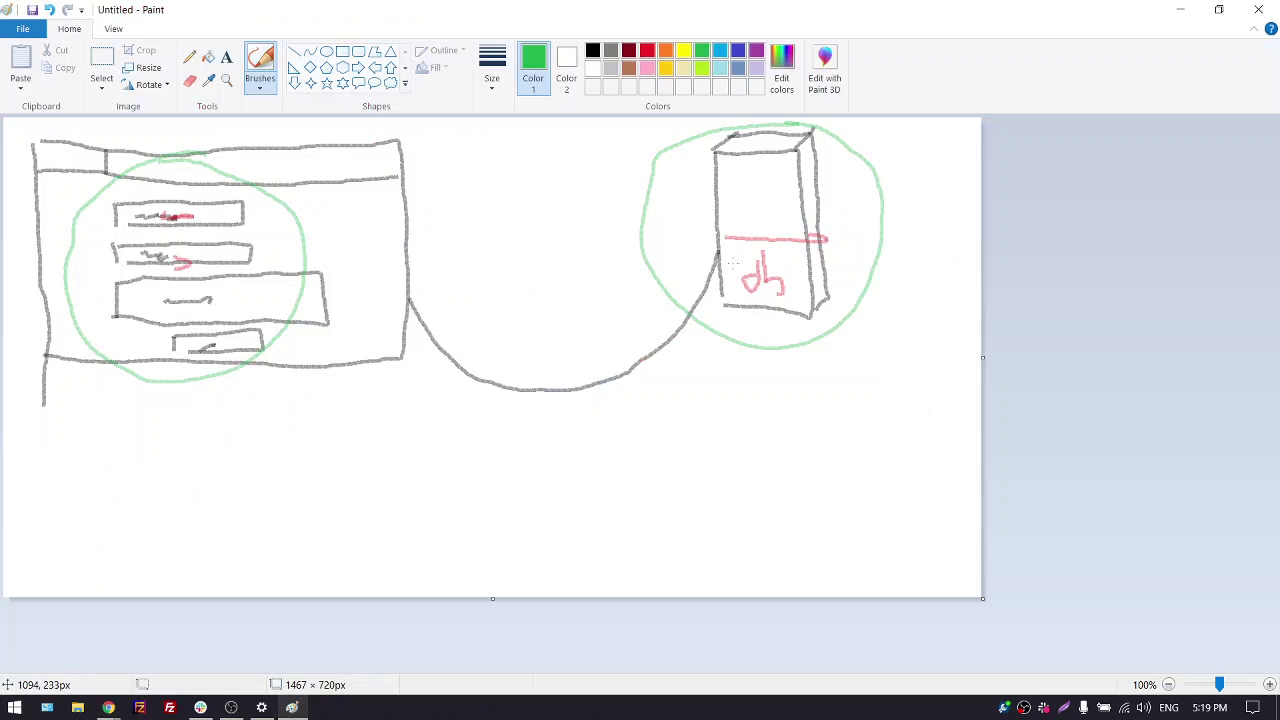
pyautogui.moveTo(731, 174)
pyautogui.mouseDown()
pyautogui.moveTo(730, 232)
pyautogui.moveTo(758, 197)
pyautogui.moveTo(750, 182)
pyautogui.moveTo(789, 209)
pyautogui.mouseUp()
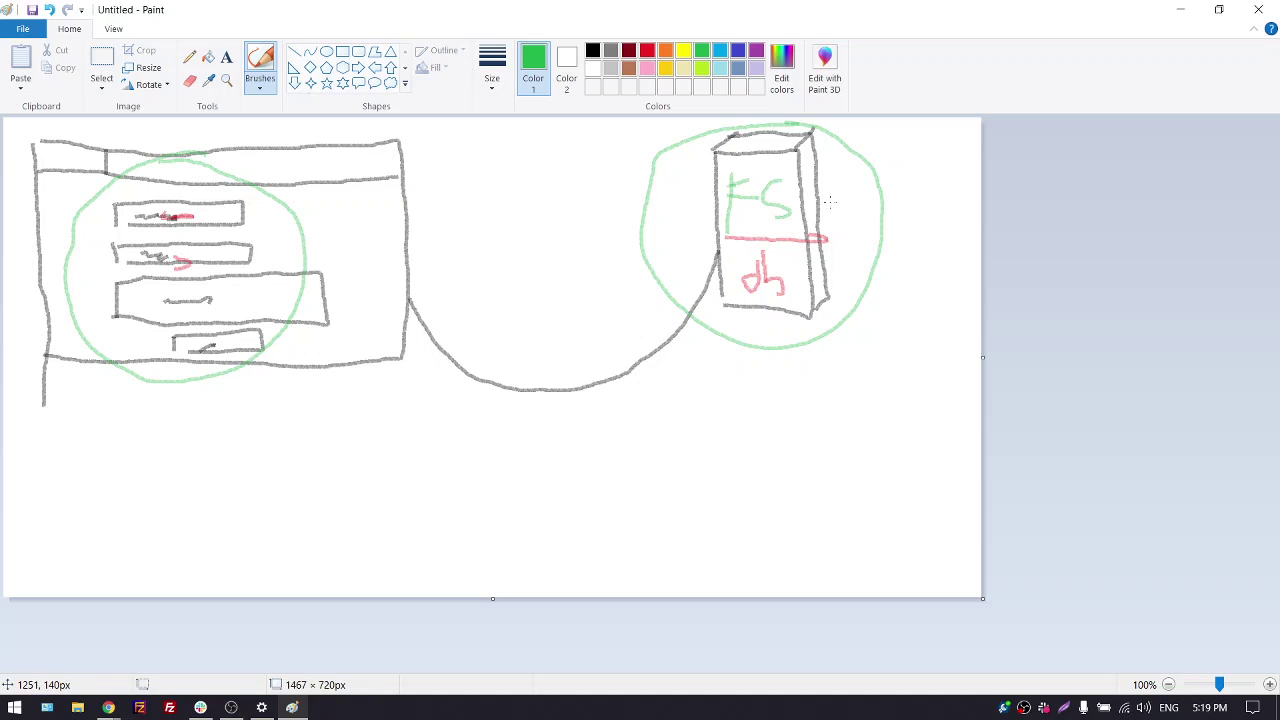
pyautogui.moveTo(776, 340)
pyautogui.mouseDown()
pyautogui.moveTo(785, 392)
pyautogui.moveTo(648, 510)
pyautogui.moveTo(586, 505)
pyautogui.moveTo(528, 586)
pyautogui.moveTo(700, 568)
pyautogui.moveTo(695, 521)
pyautogui.mouseUp()
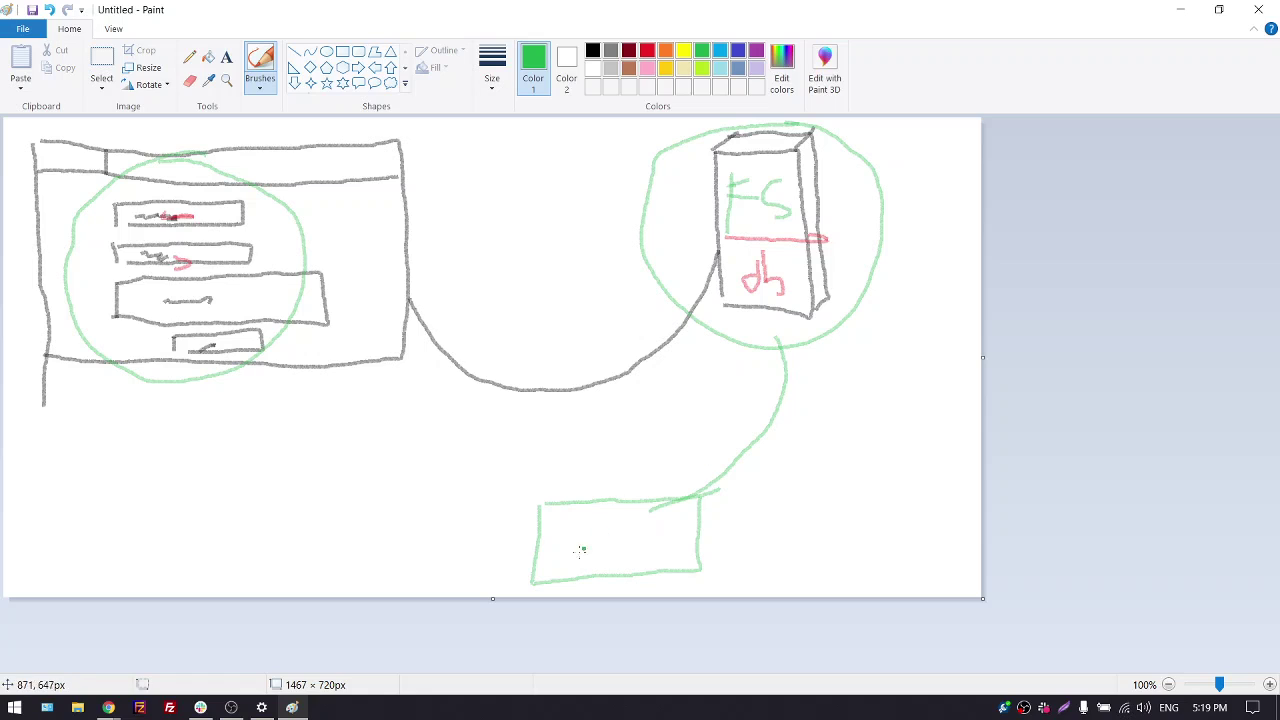
# Write the label MAIL inside the new box
pyautogui.moveTo(574, 523)
pyautogui.mouseDown()
pyautogui.moveTo(575, 570)
pyautogui.moveTo(599, 531)
pyautogui.moveTo(601, 566)
pyautogui.mouseUp()
pyautogui.moveTo(622, 520)
pyautogui.mouseDown()
pyautogui.moveTo(626, 554)
pyautogui.moveTo(638, 546)
pyautogui.moveTo(652, 576)
pyautogui.mouseUp()
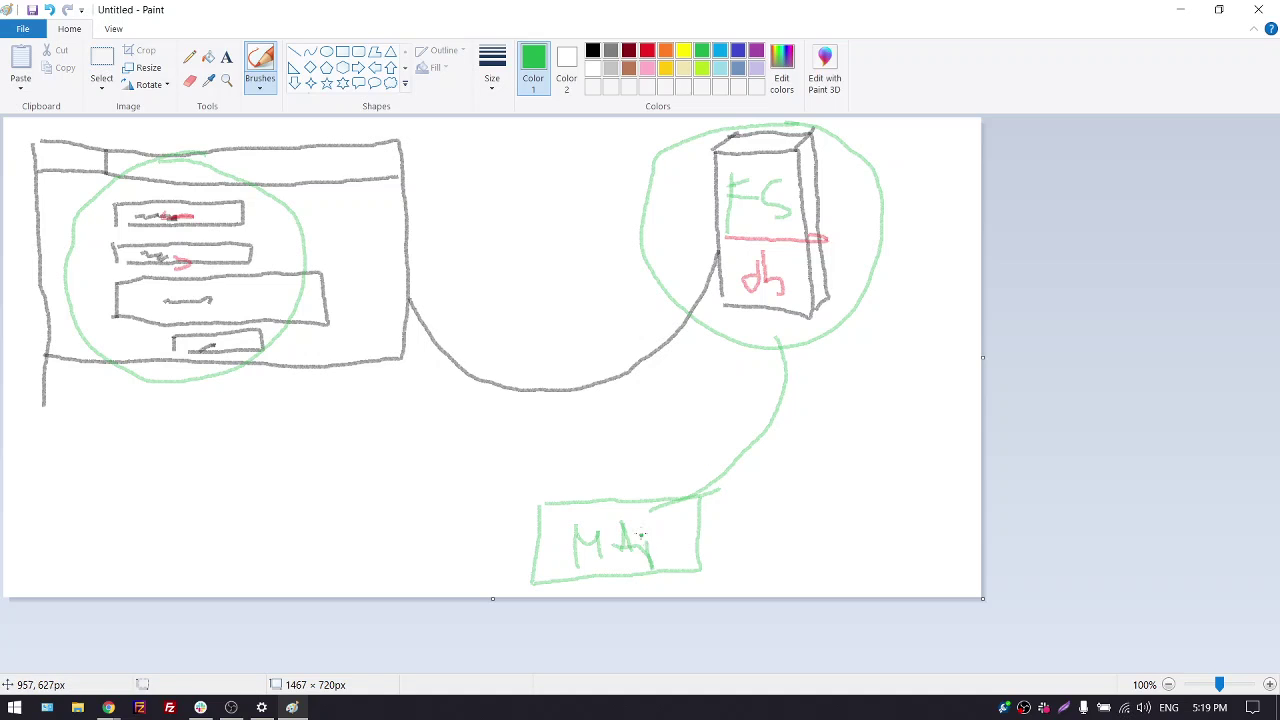
pyautogui.click(658, 520)
pyautogui.moveTo(664, 520); pyautogui.dragTo(676, 558)
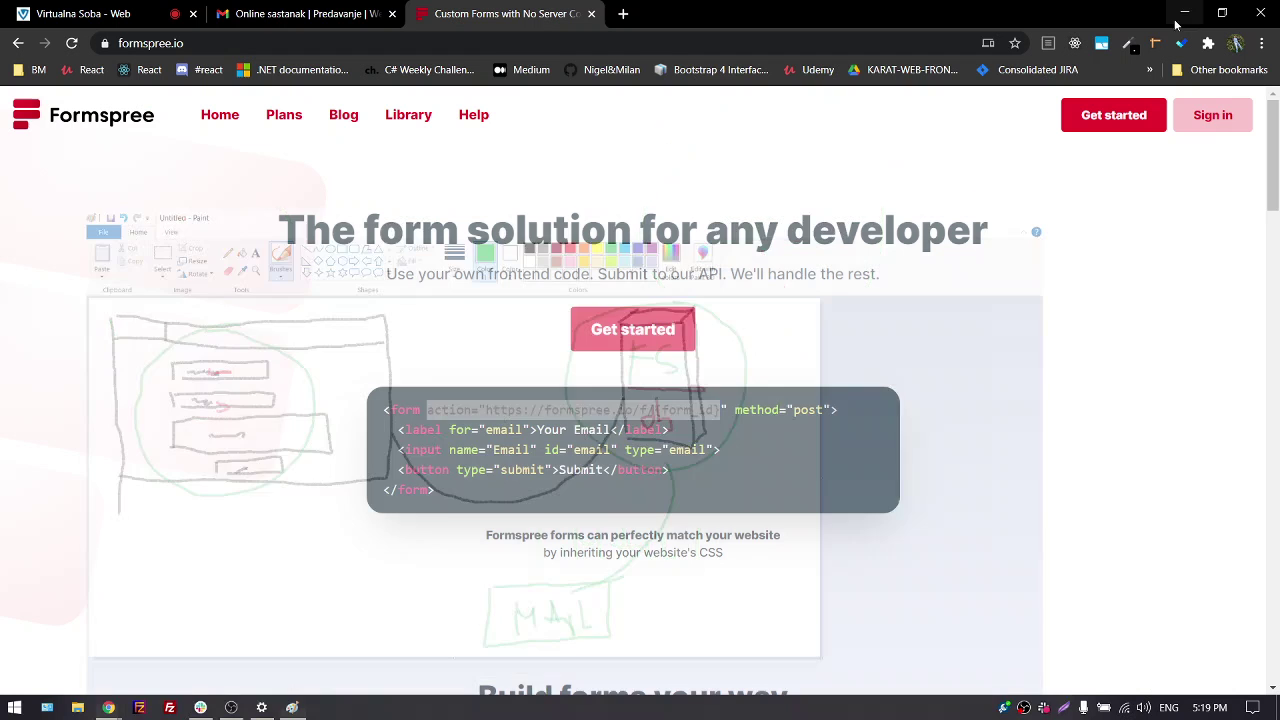
# Minimize Paint, sign in on formspree.io and scroll the Your Forms list, including ApplicationForm and rishubuzice
pyautogui.click(1180, 9)
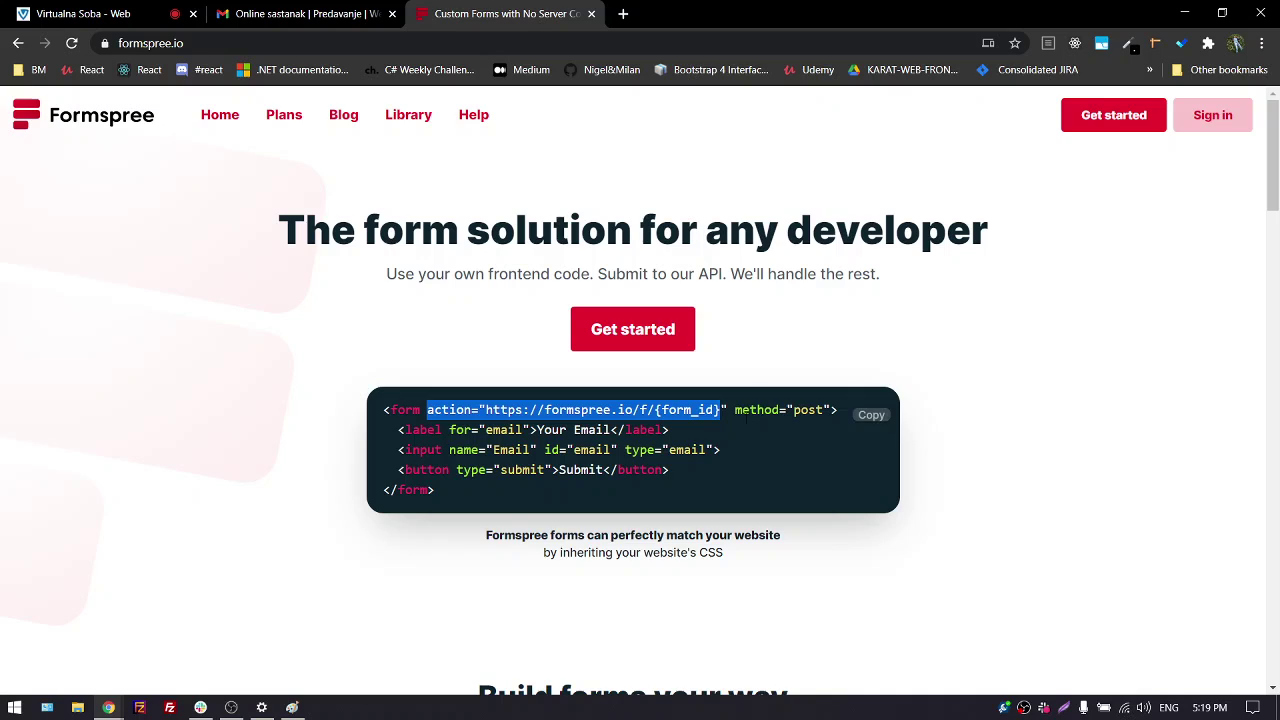
pyautogui.click(320, 352)
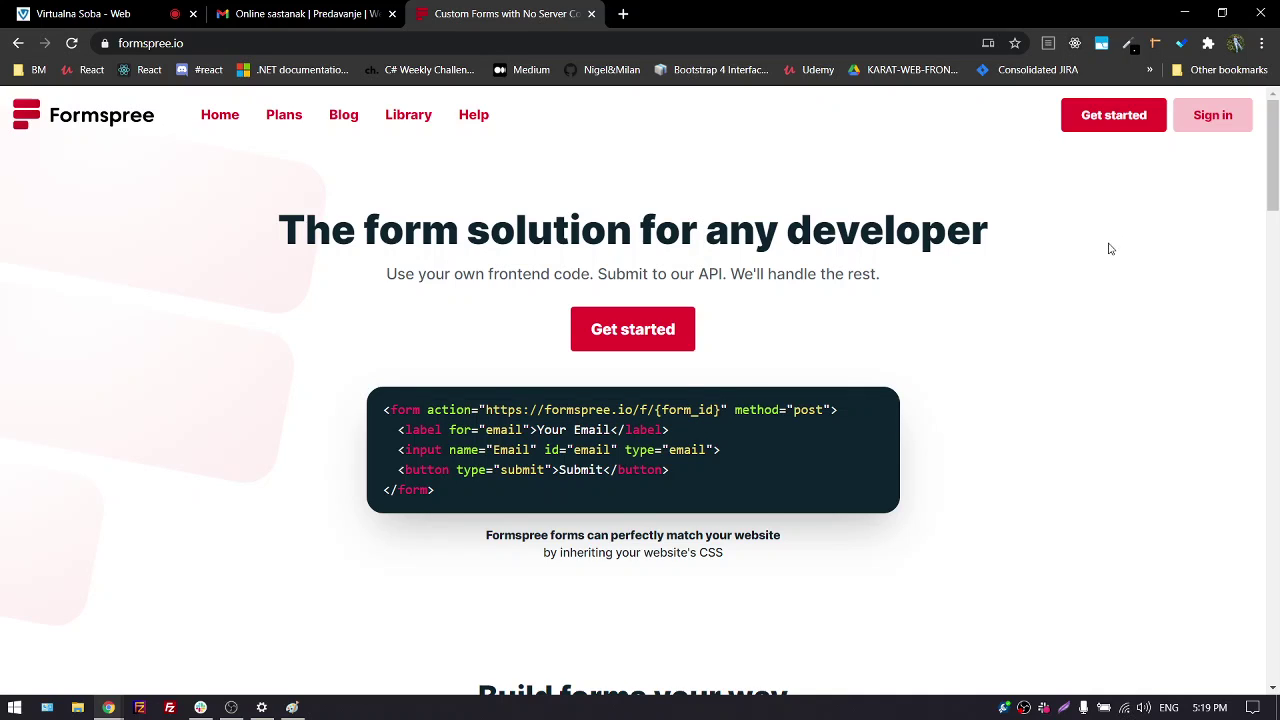
pyautogui.click(1210, 126)
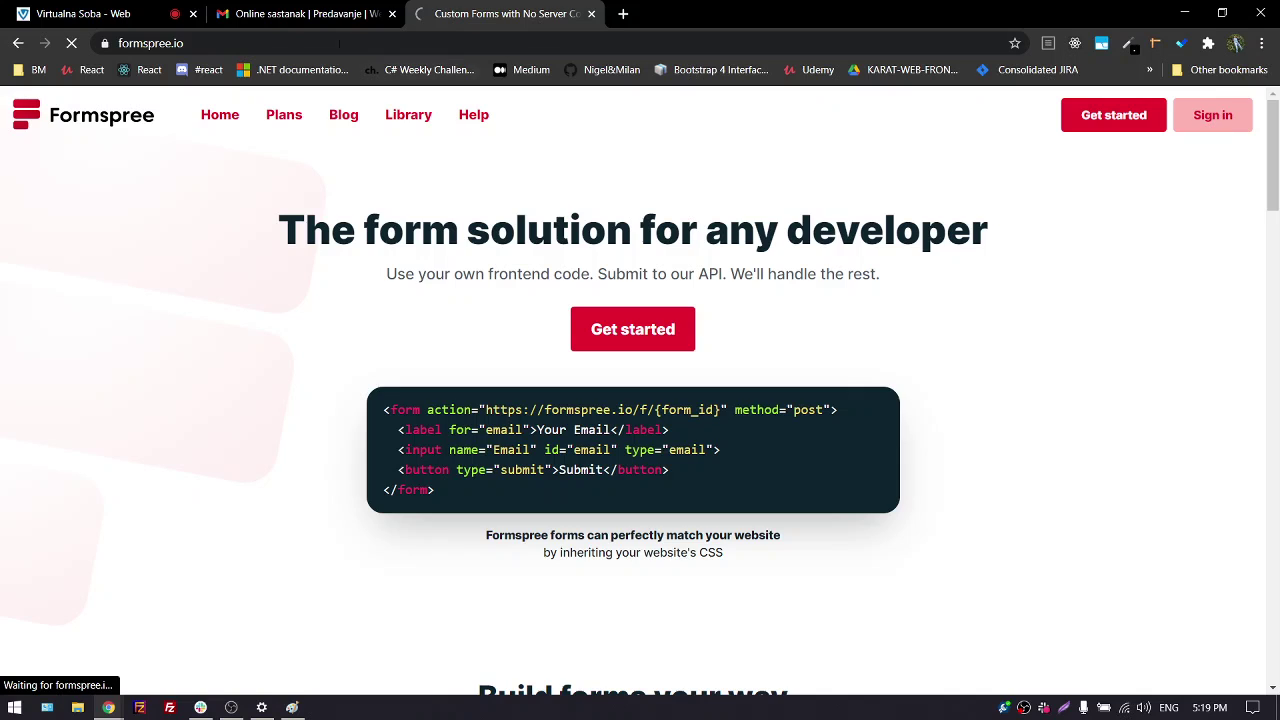
pyautogui.click(100, 13)
pyautogui.click(466, 15)
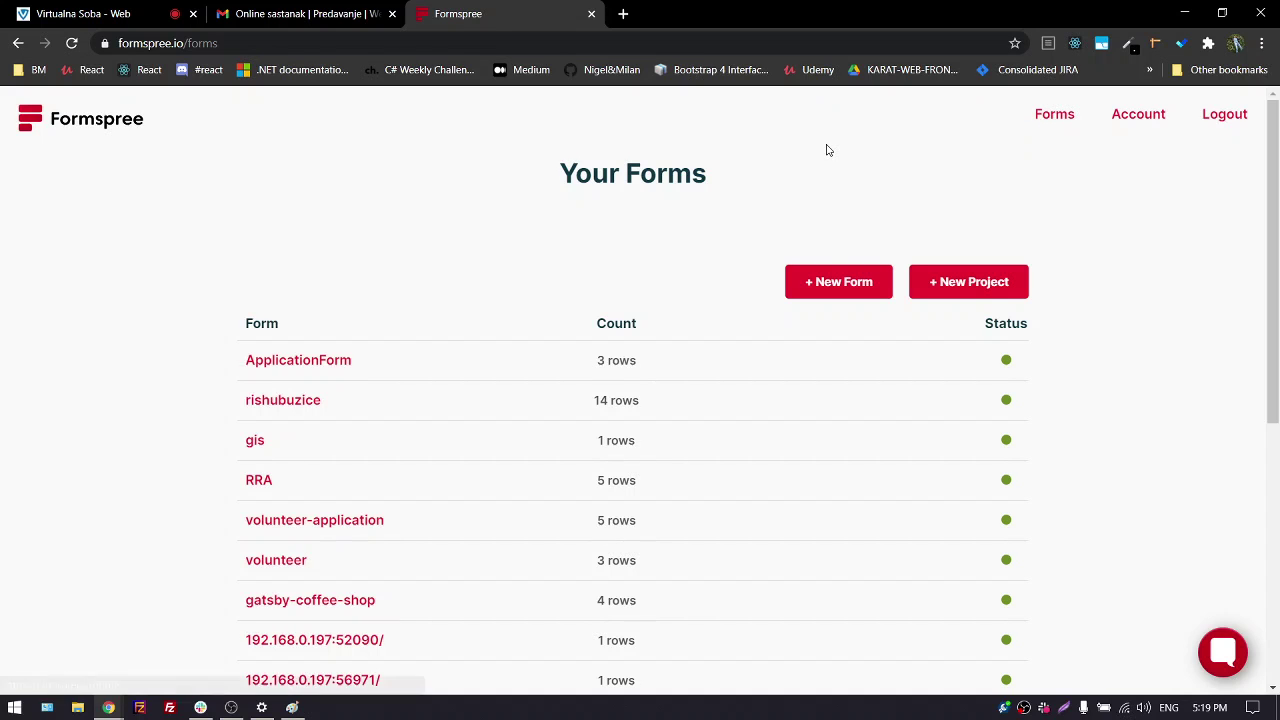
pyautogui.scroll(-2, 286, 350)
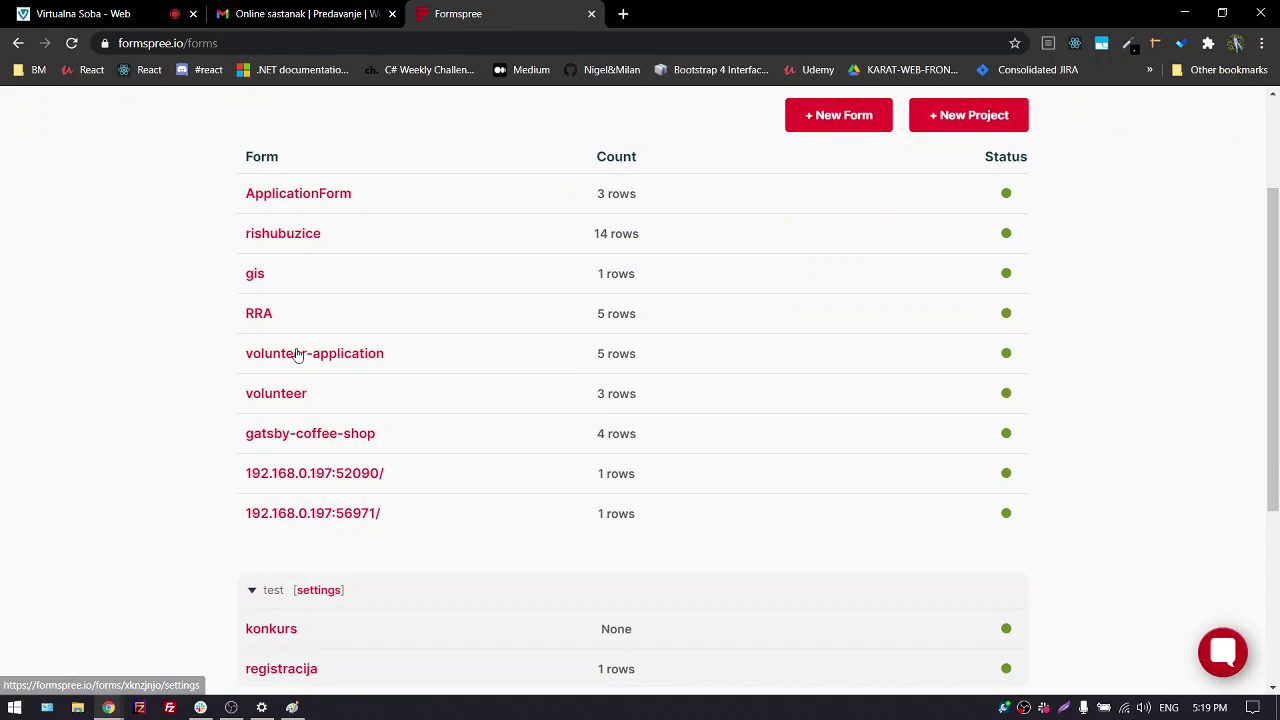
pyautogui.scroll(-3, 300, 395)
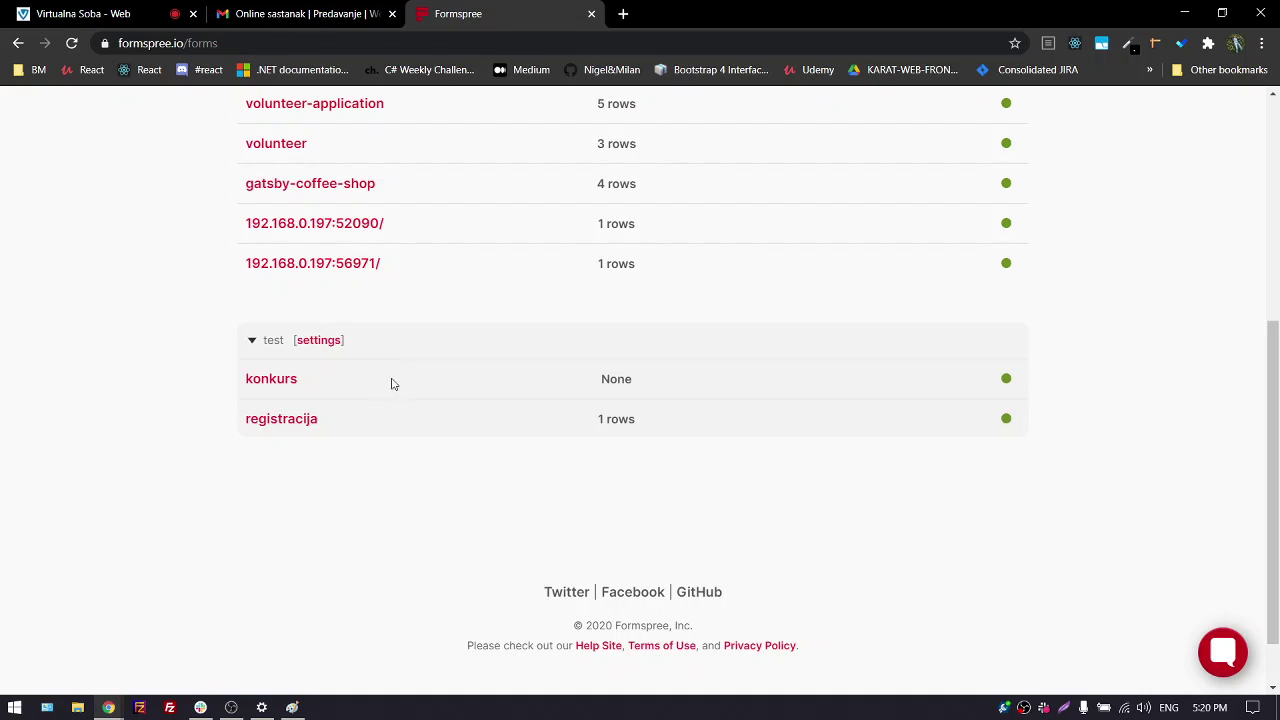
pyautogui.scroll(3, 331, 420)
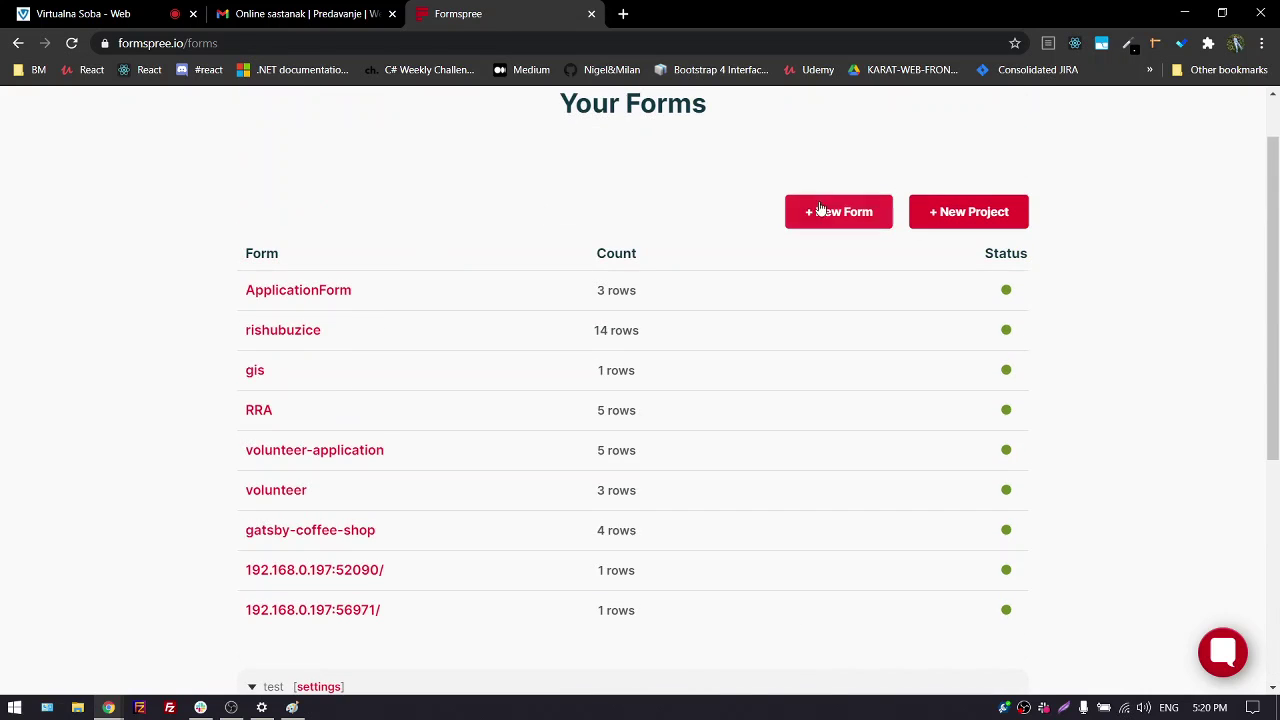
# Create a Dashboard Project named 'test', replacing the default 'A New Project' name
pyautogui.click(948, 212)
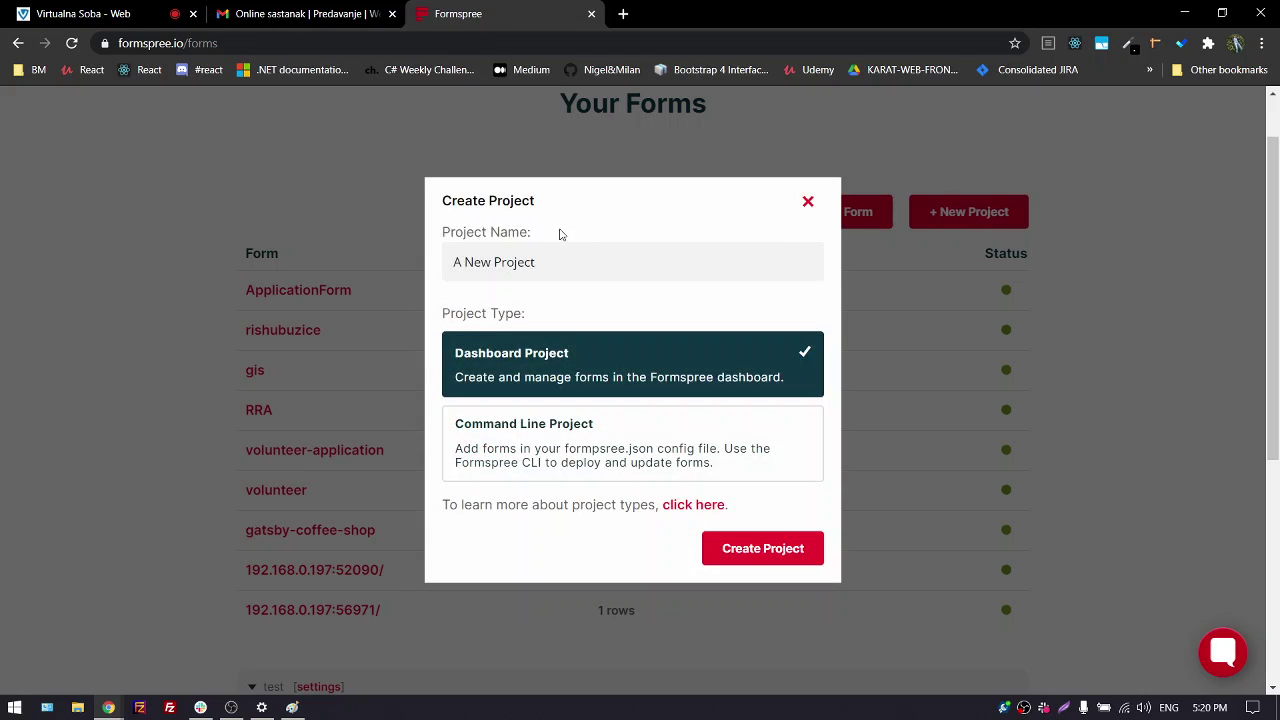
pyautogui.moveTo(558, 258); pyautogui.dragTo(368, 272)
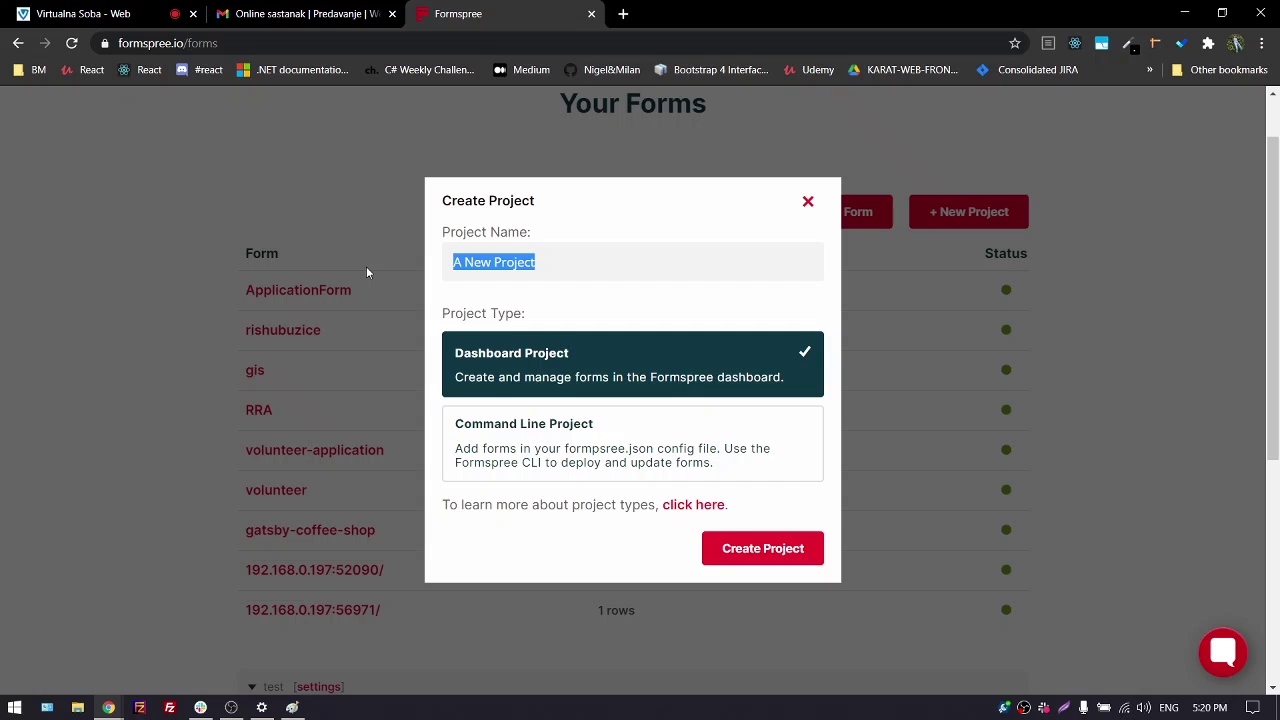
pyautogui.write('test')
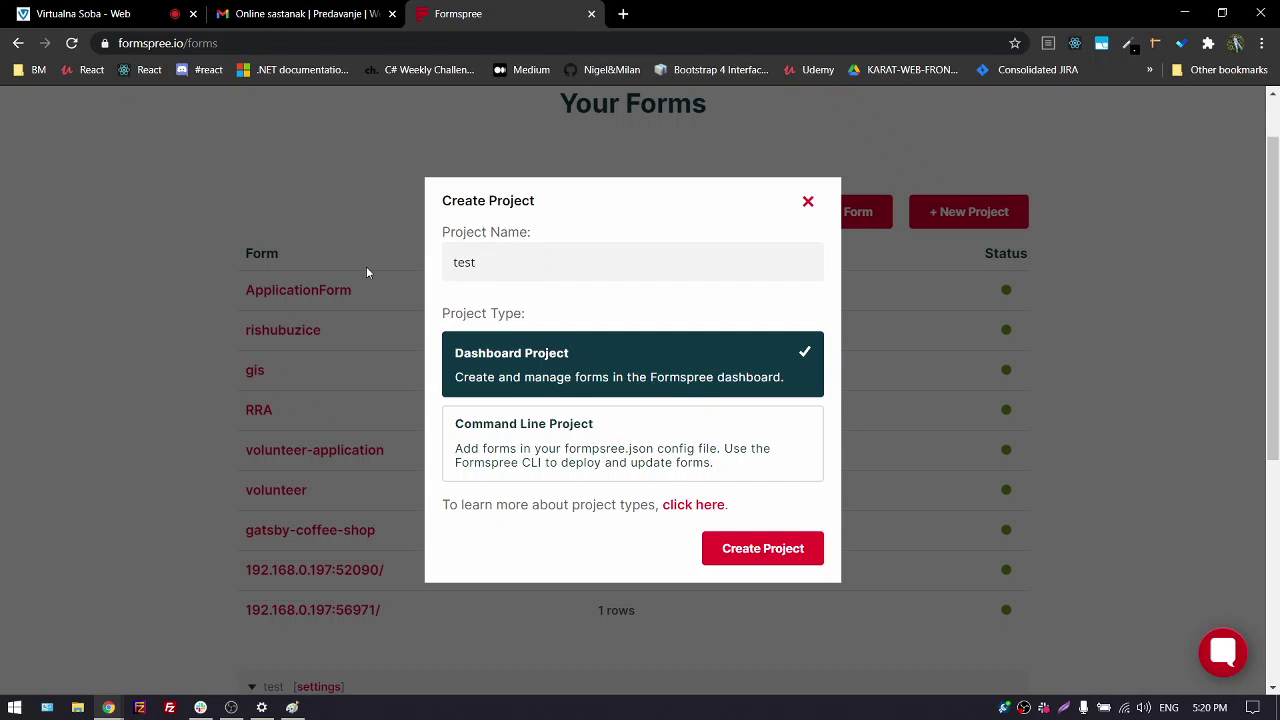
pyautogui.click(741, 552)
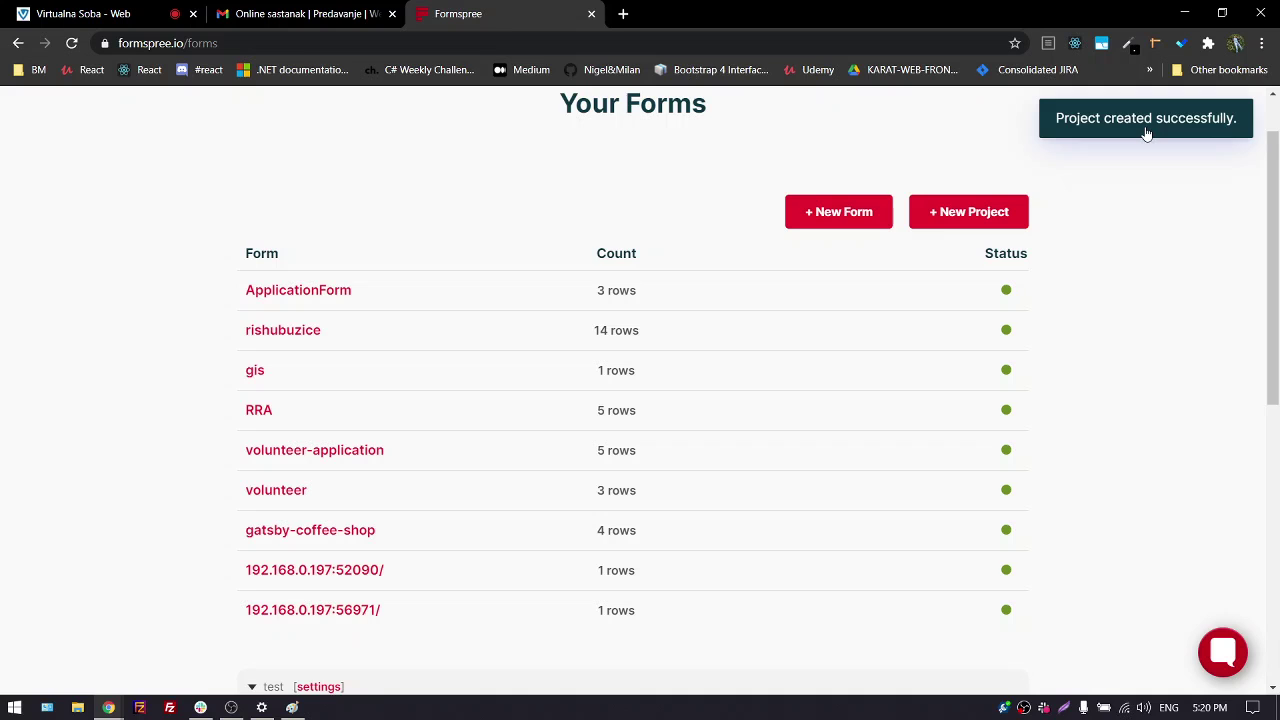
# Start a new form named kontakt_forma, keeping the current recipient address
pyautogui.click(846, 212)
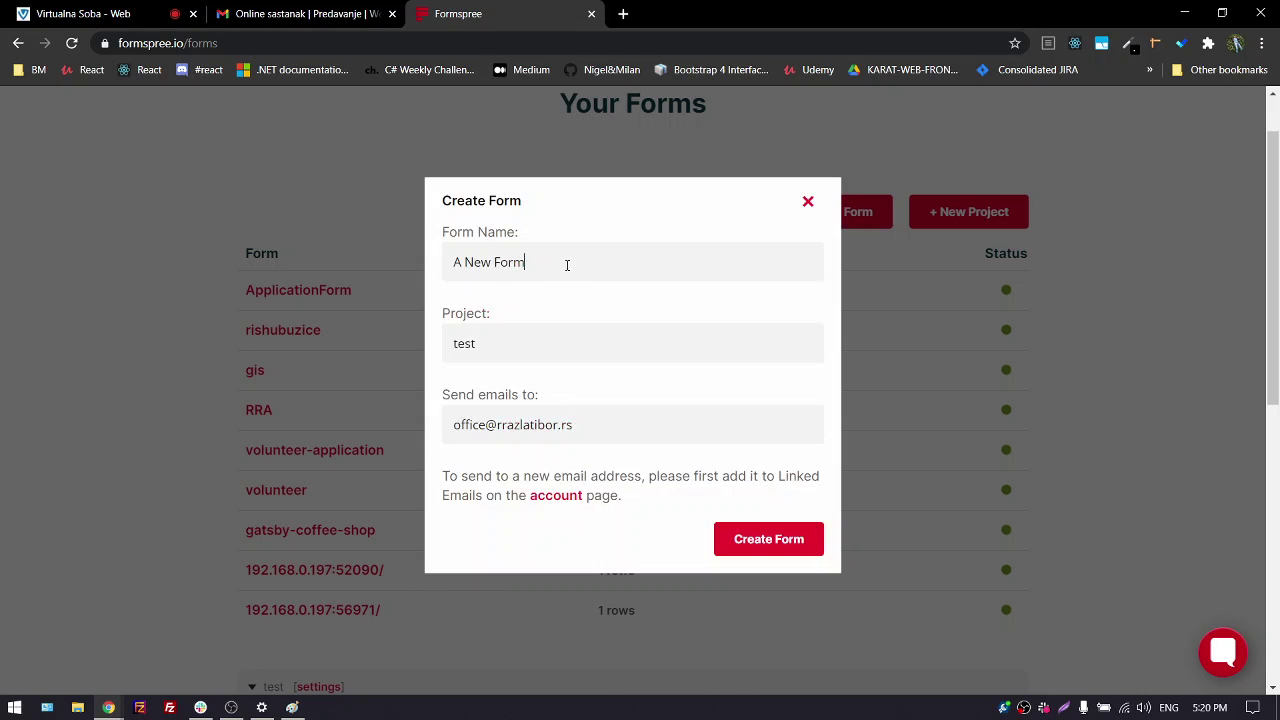
pyautogui.moveTo(566, 263); pyautogui.dragTo(362, 252)
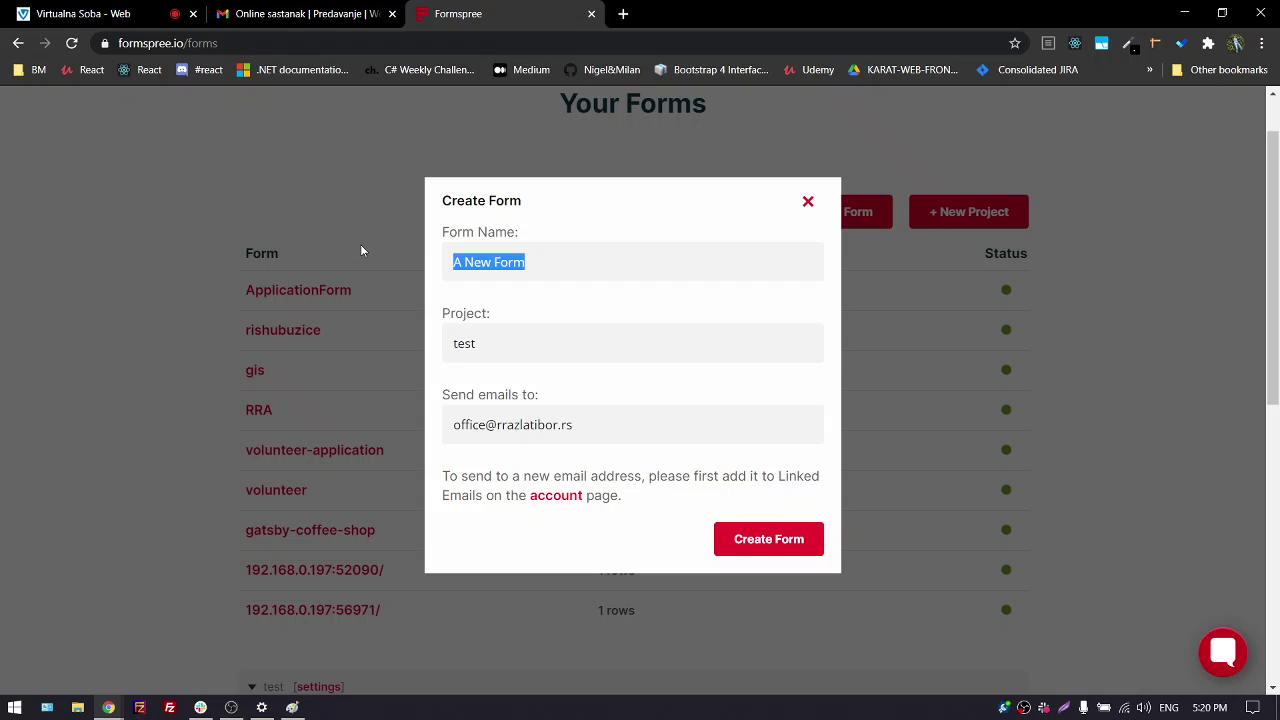
pyautogui.write('konta')
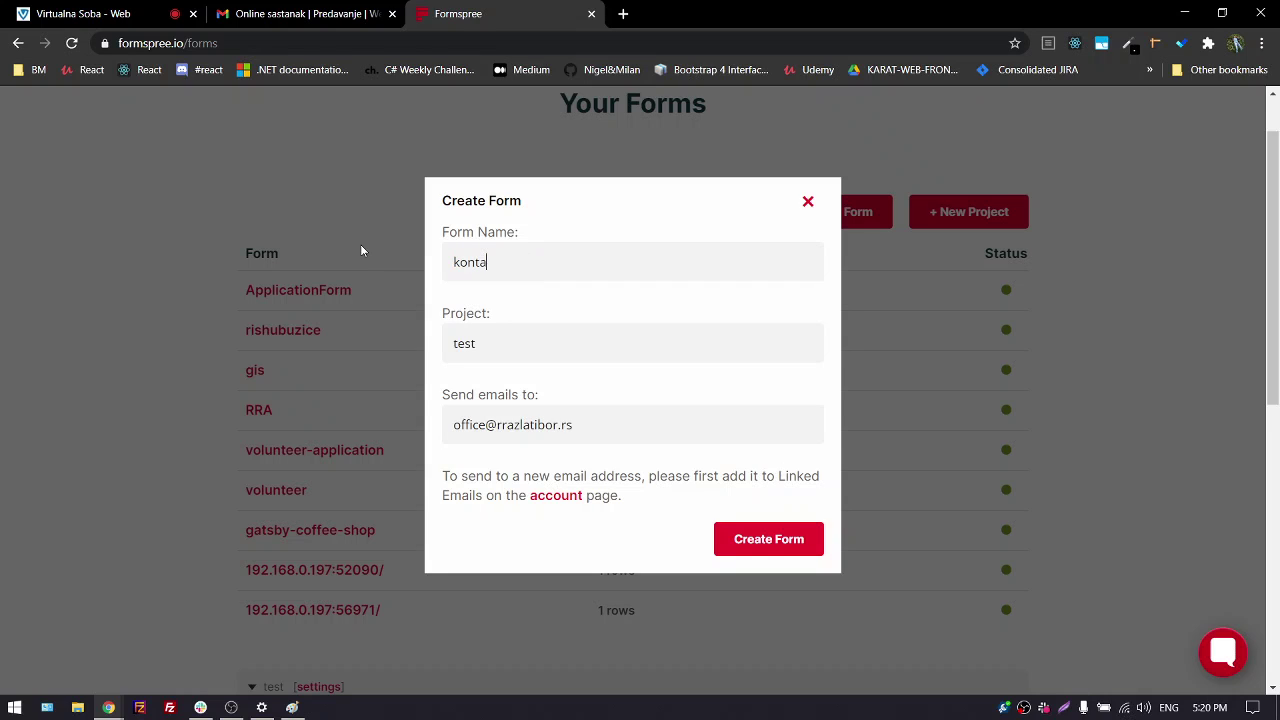
pyautogui.write('kt_forma')
pyautogui.click(589, 430)
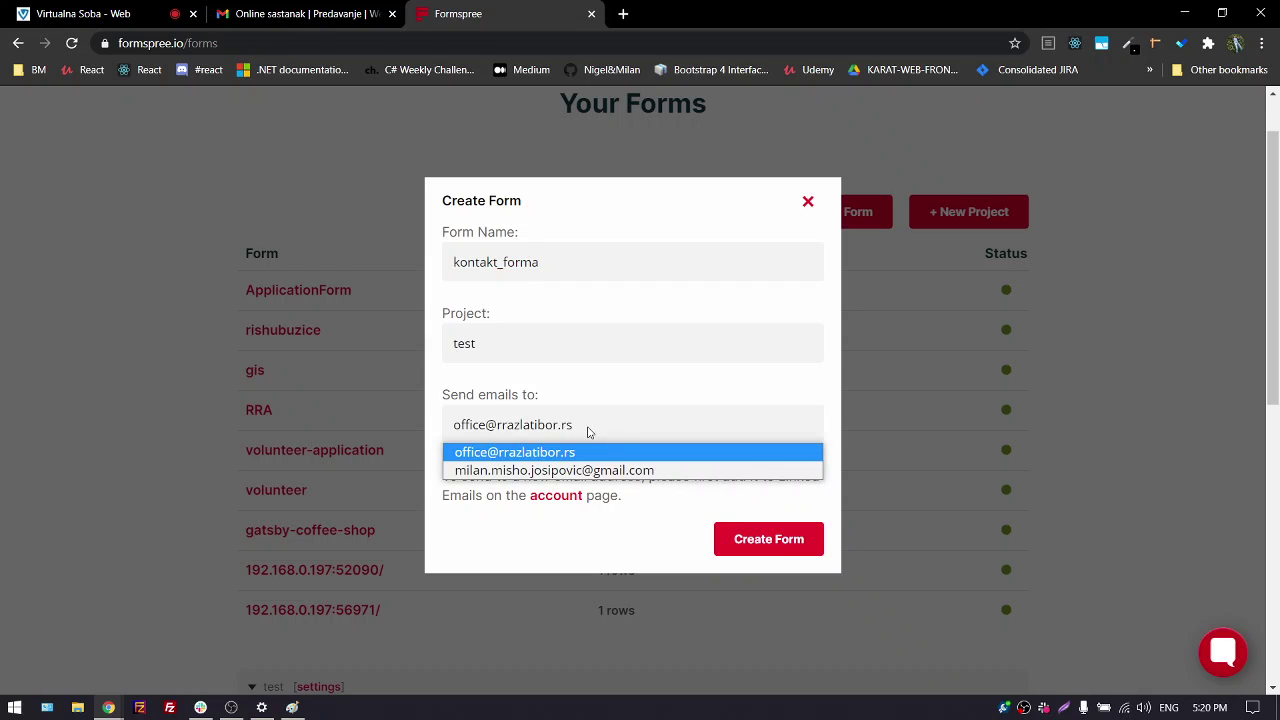
pyautogui.click(589, 430)
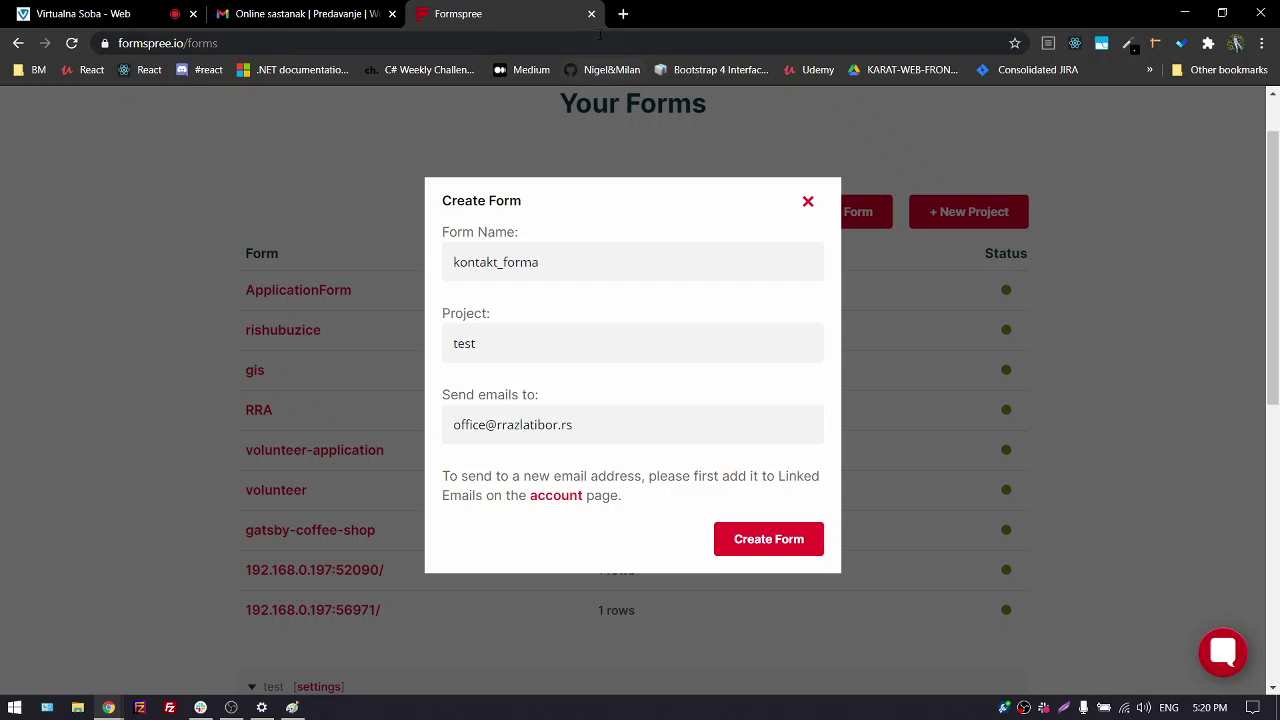
# After briefly loading another site in a new tab, pick the other linked address as recipient
pyautogui.click(622, 14)
pyautogui.write('rishubuzice.rs')
pyautogui.press('Return')
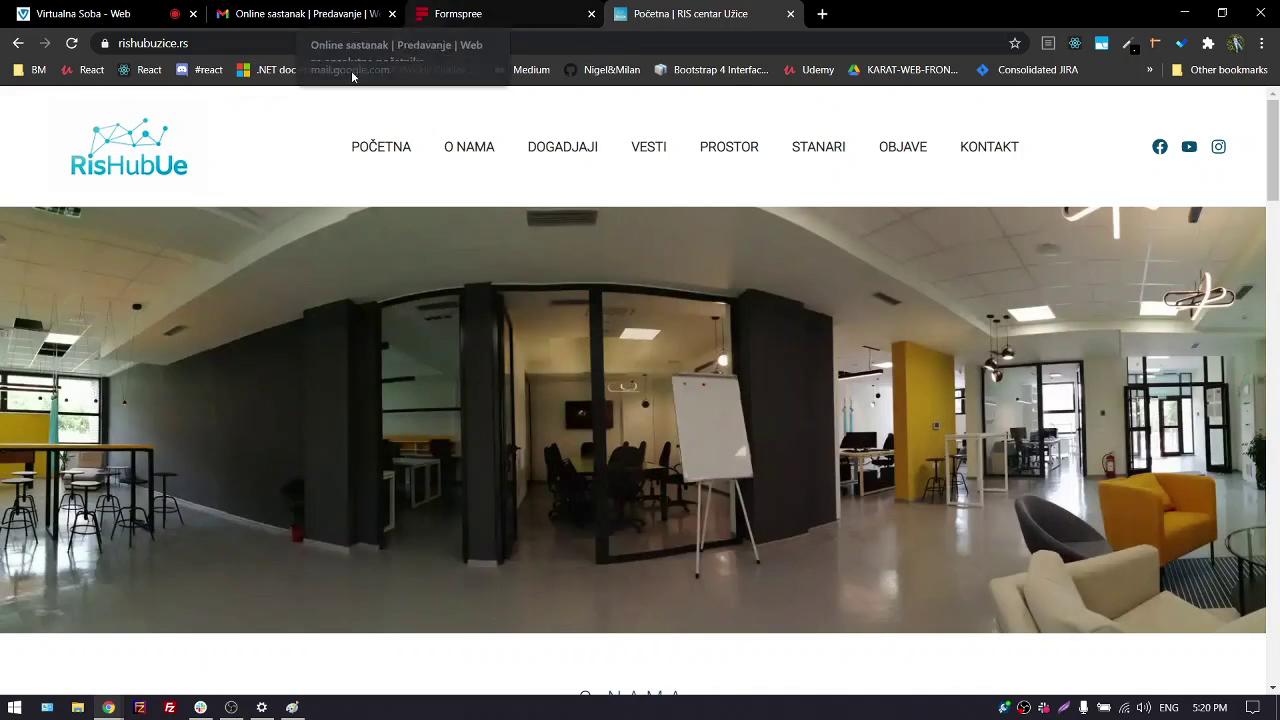
pyautogui.click(790, 14)
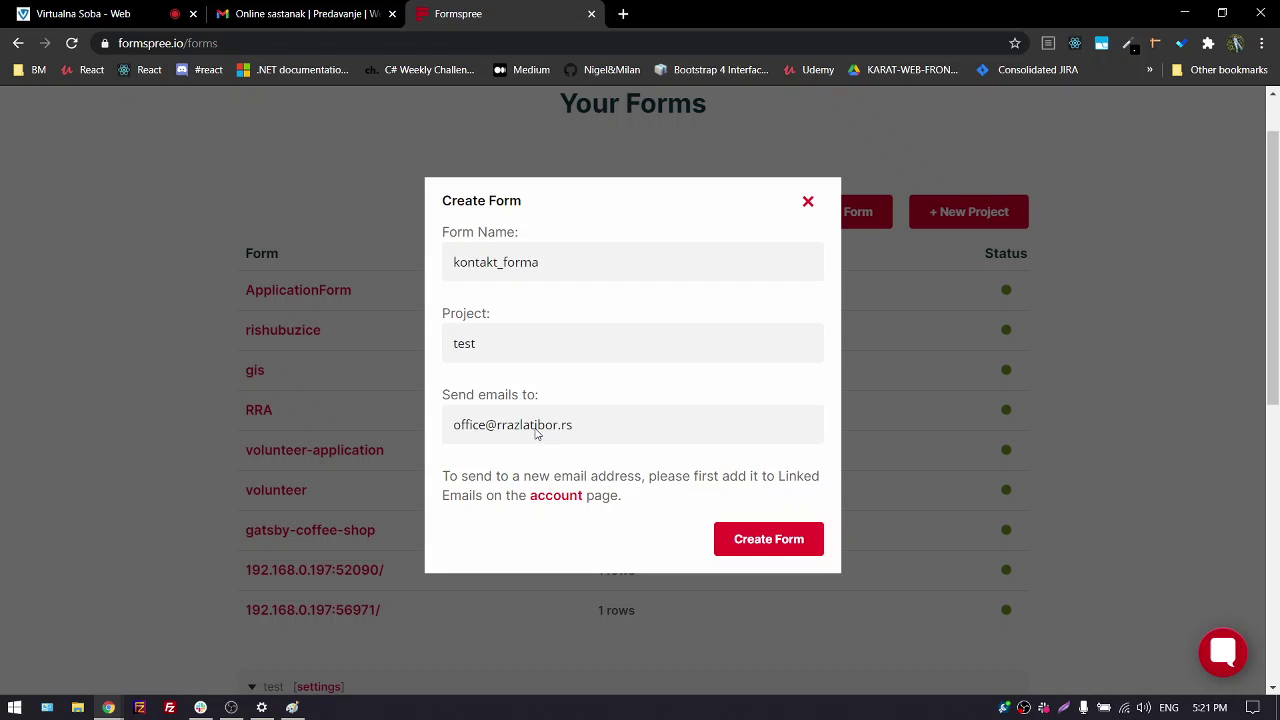
pyautogui.click(545, 428)
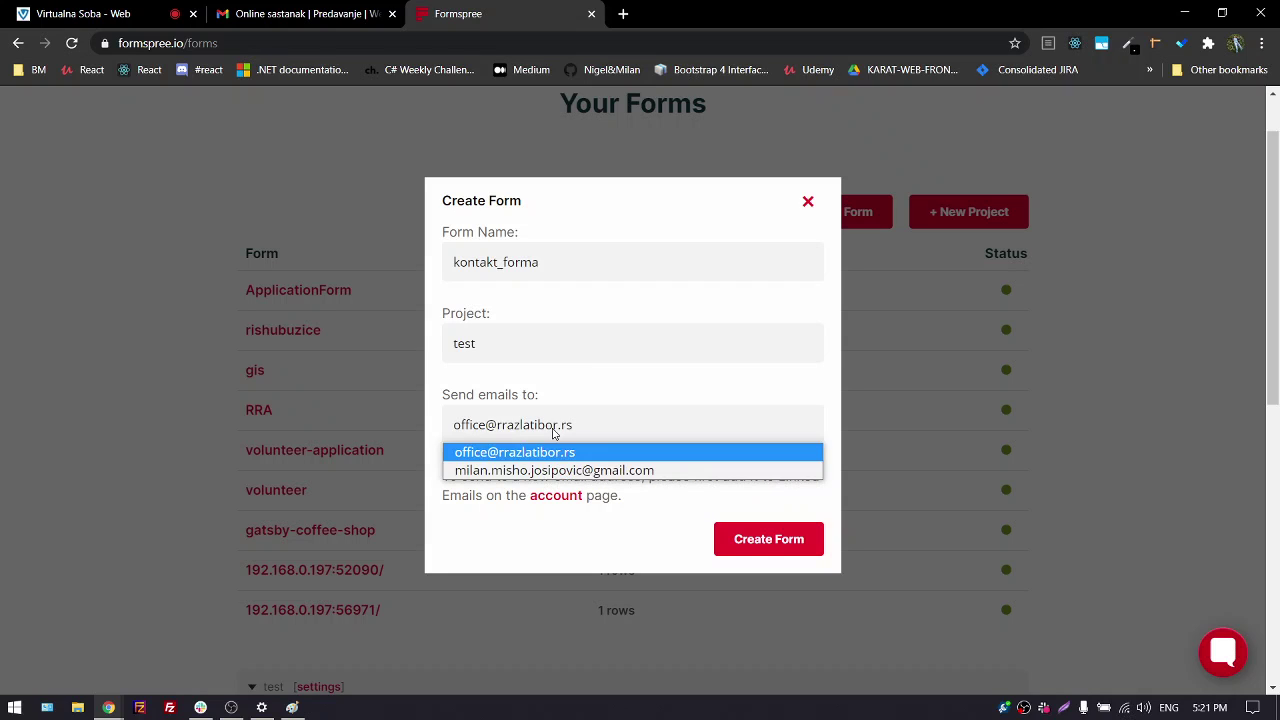
pyautogui.click(535, 470)
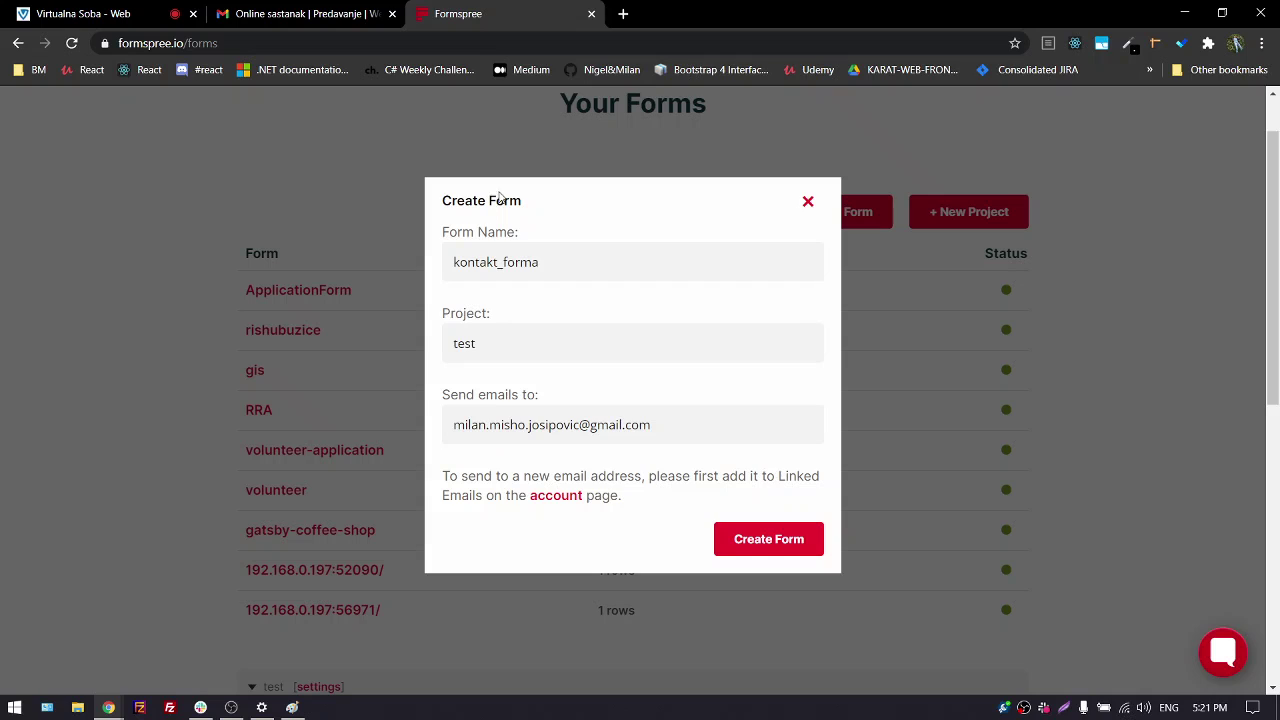
# Close the form dialog without creating it, and reopen and close the project dialog unchanged
pyautogui.tripleClick(450, 202)
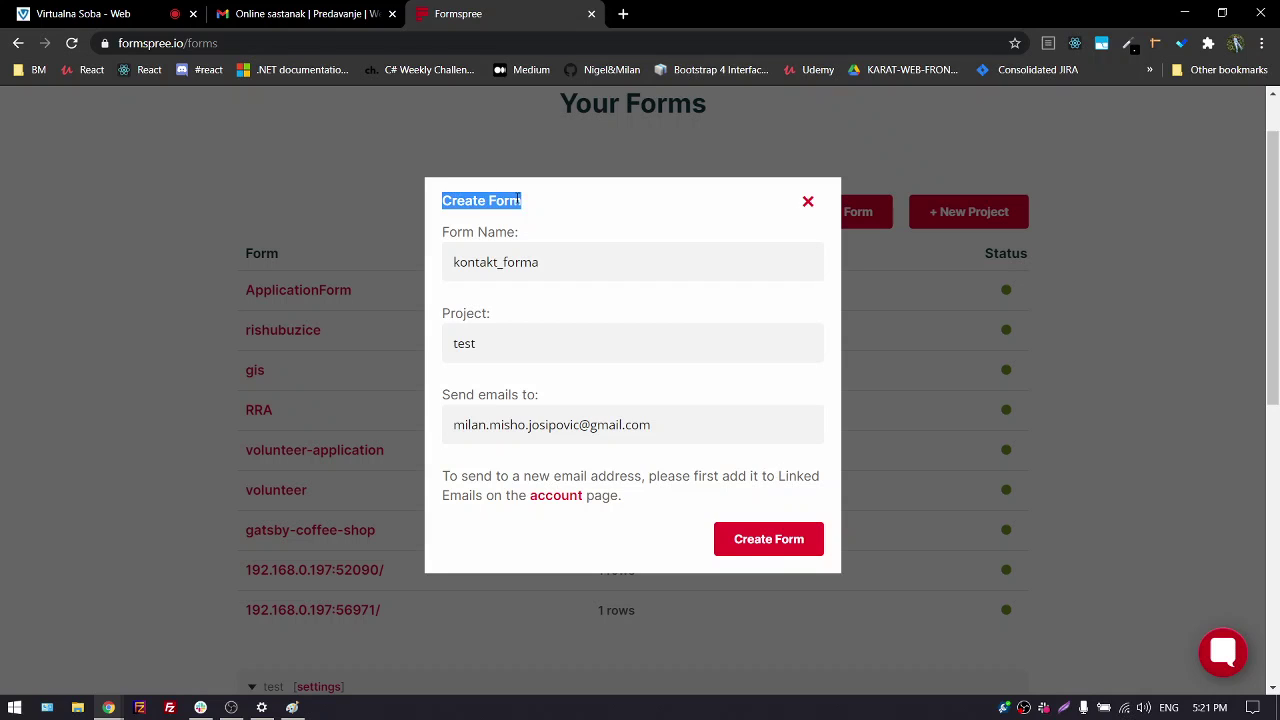
pyautogui.click(556, 263)
pyautogui.doubleClick(511, 266)
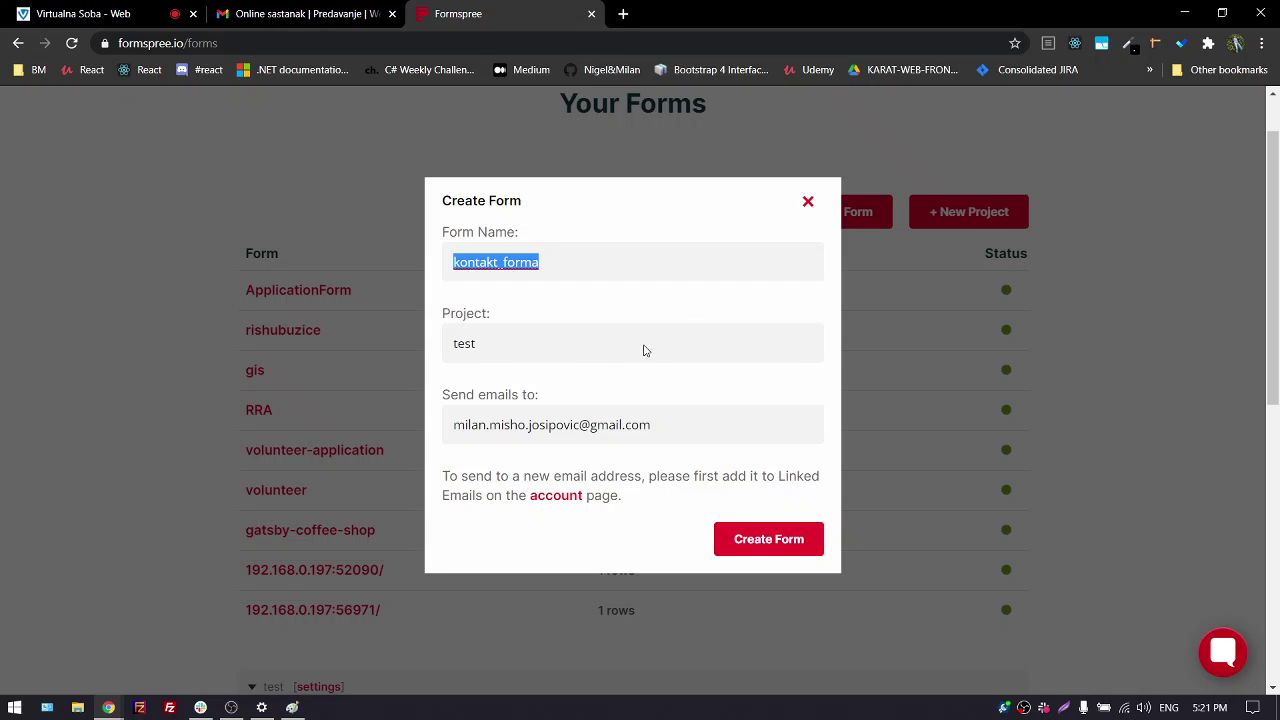
pyautogui.click(806, 203)
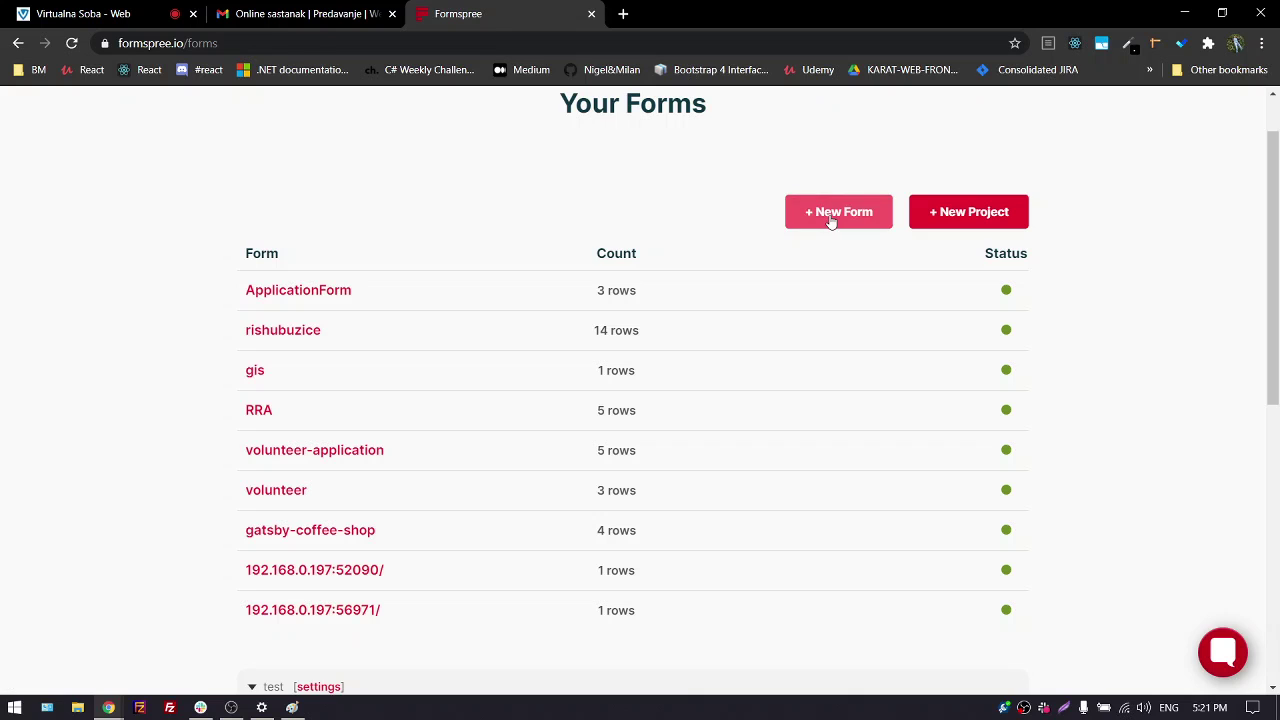
pyautogui.click(942, 210)
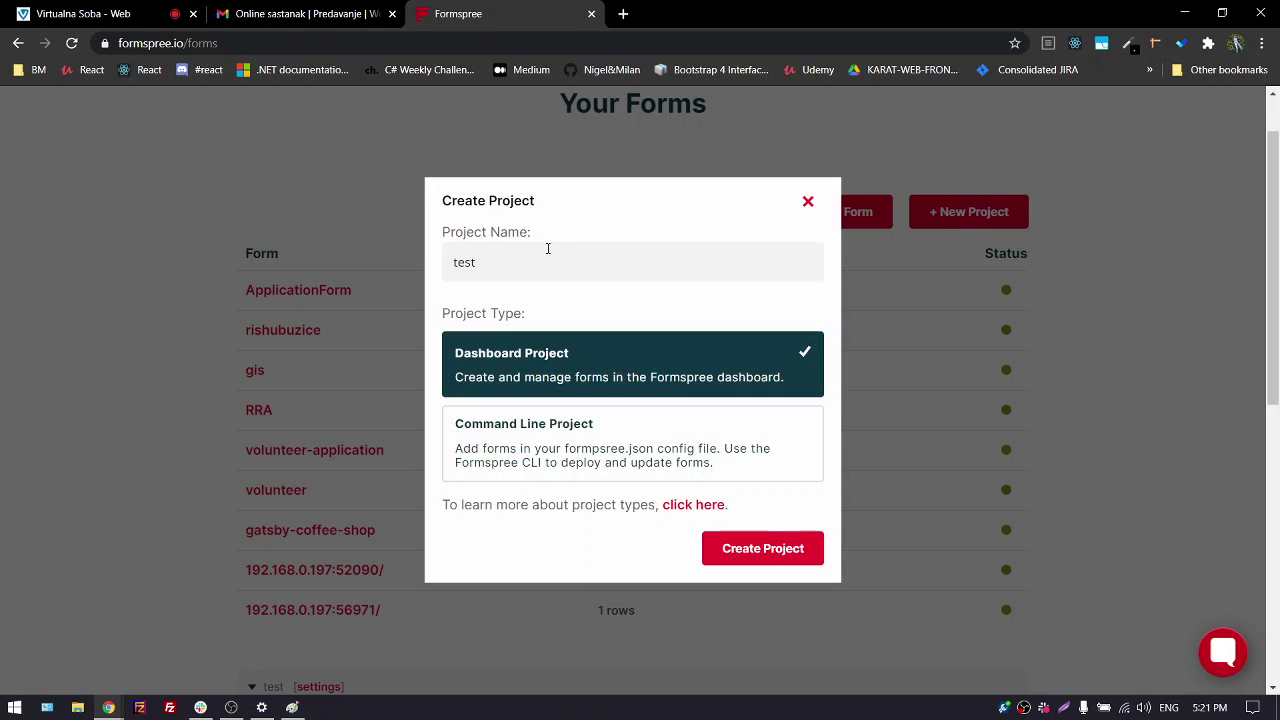
pyautogui.click(808, 203)
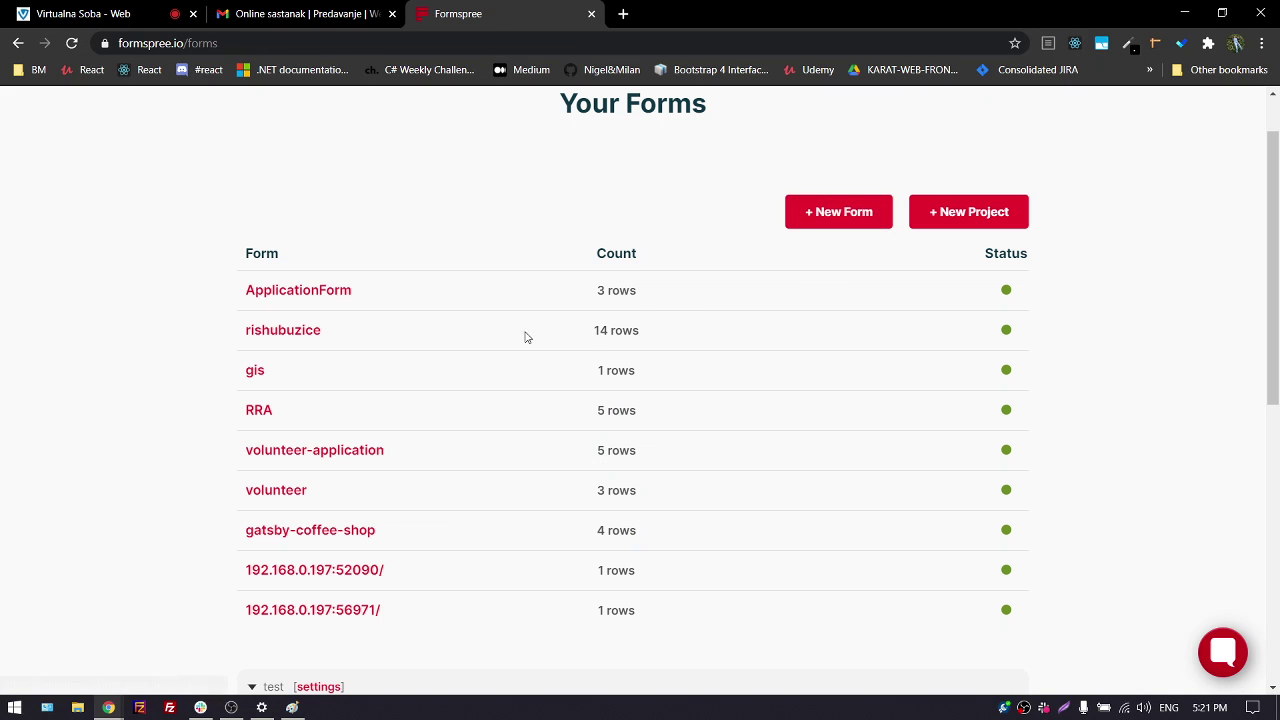
# Reopen Create Form with name kontakt_forma, project test and the office address as recipient
pyautogui.click(846, 213)
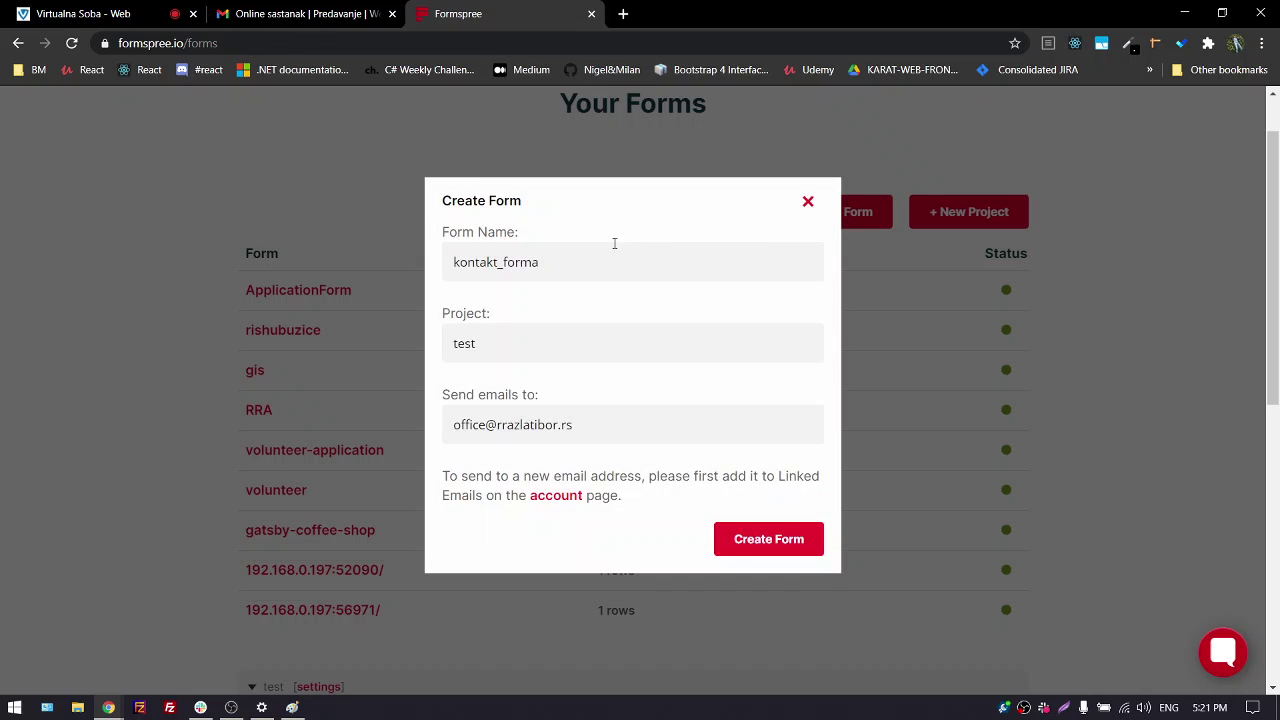
pyautogui.write('kontakt_forma')
pyautogui.moveTo(578, 265); pyautogui.dragTo(492, 320)
pyautogui.click(505, 348)
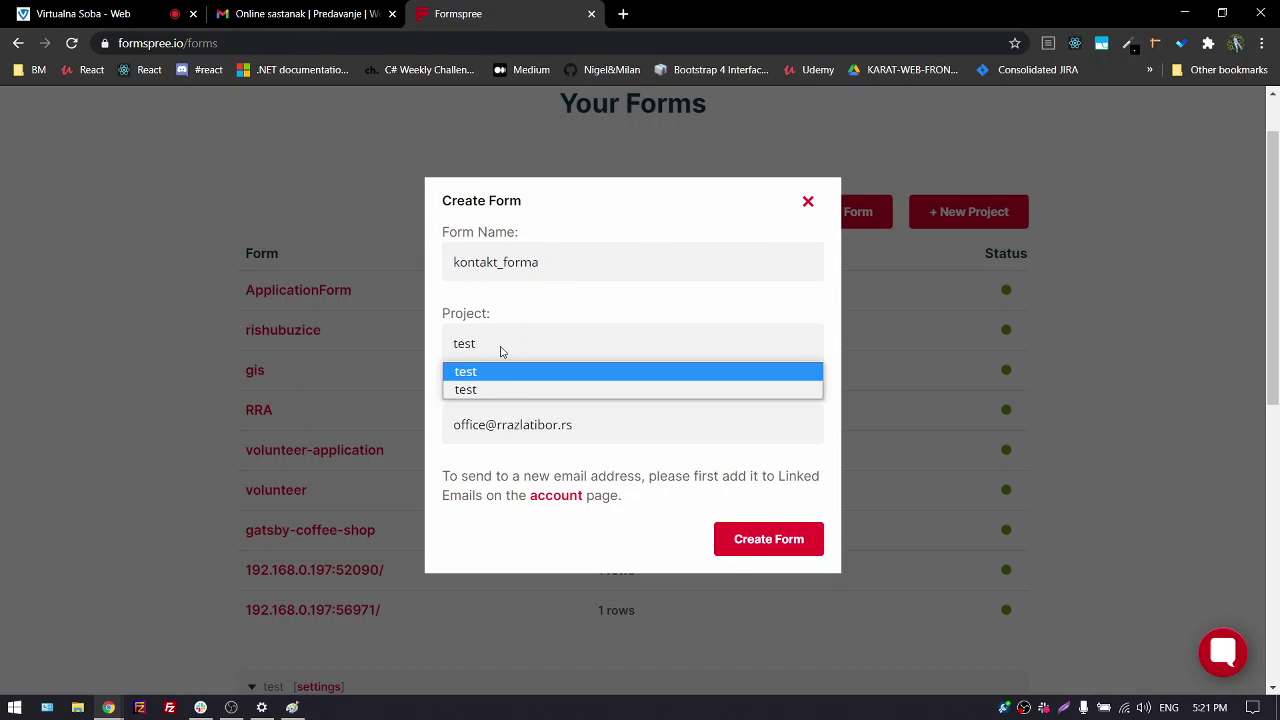
pyautogui.click(494, 342)
pyautogui.click(599, 428)
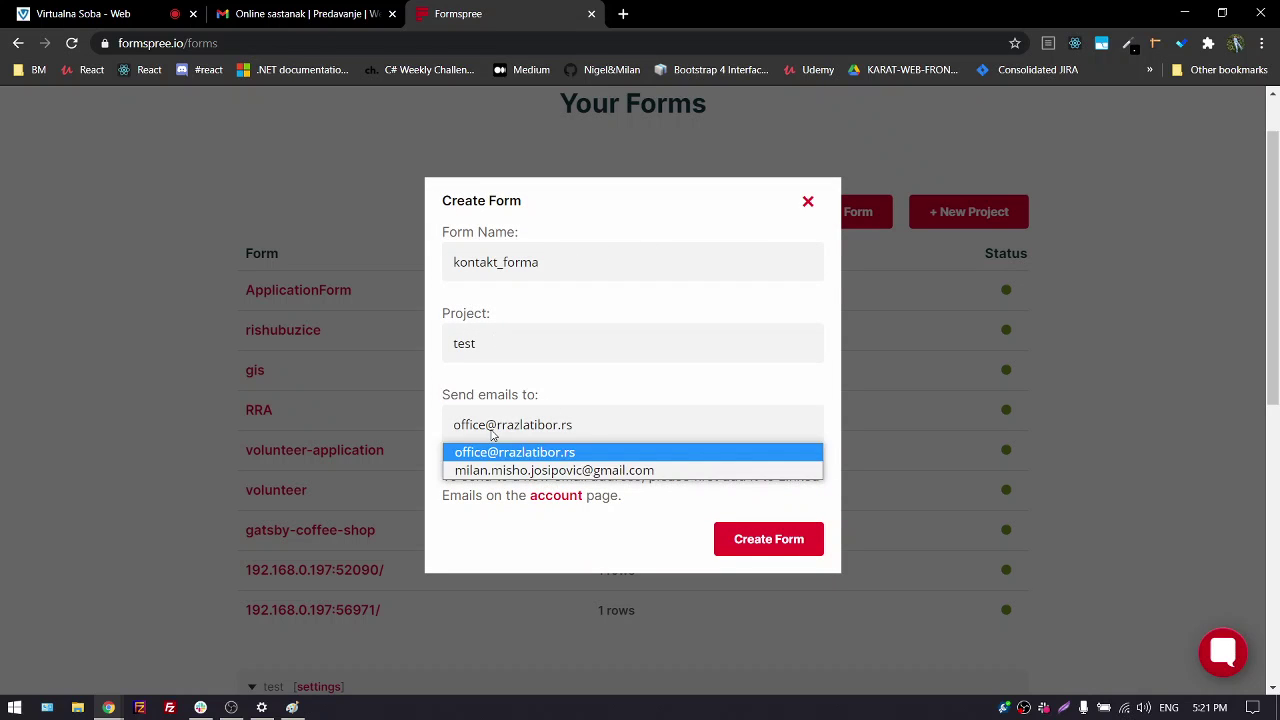
pyautogui.click(605, 427)
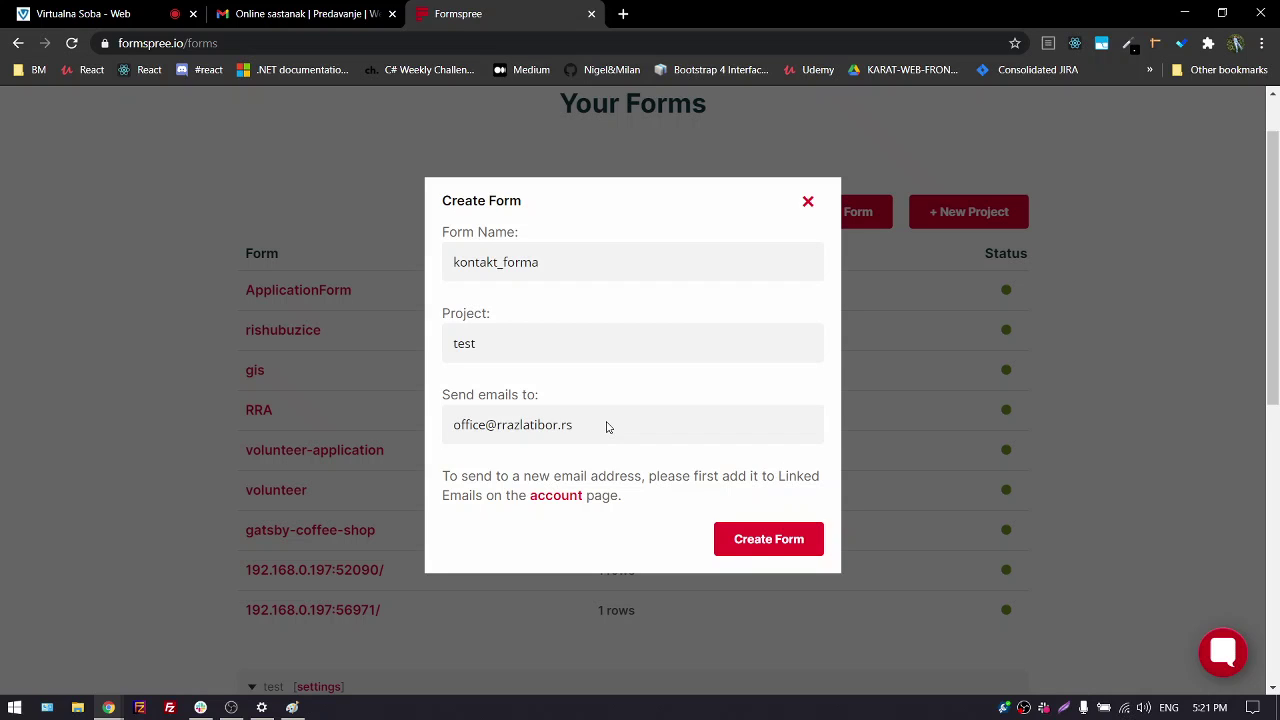
# Review the new form's page and highlight the kontakt_forma name in its heading
pyautogui.click(118, 20)
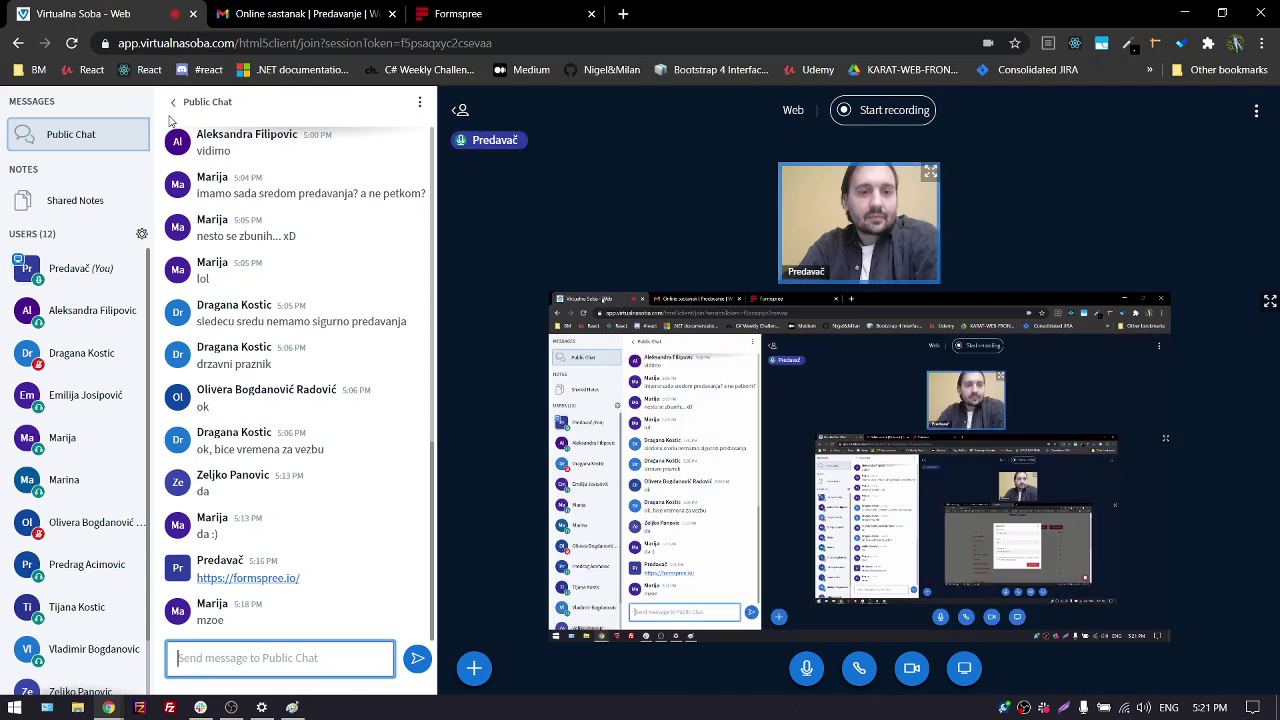
pyautogui.click(470, 14)
pyautogui.scroll(-3, 632, 350)
pyautogui.scroll(4, 634, 350)
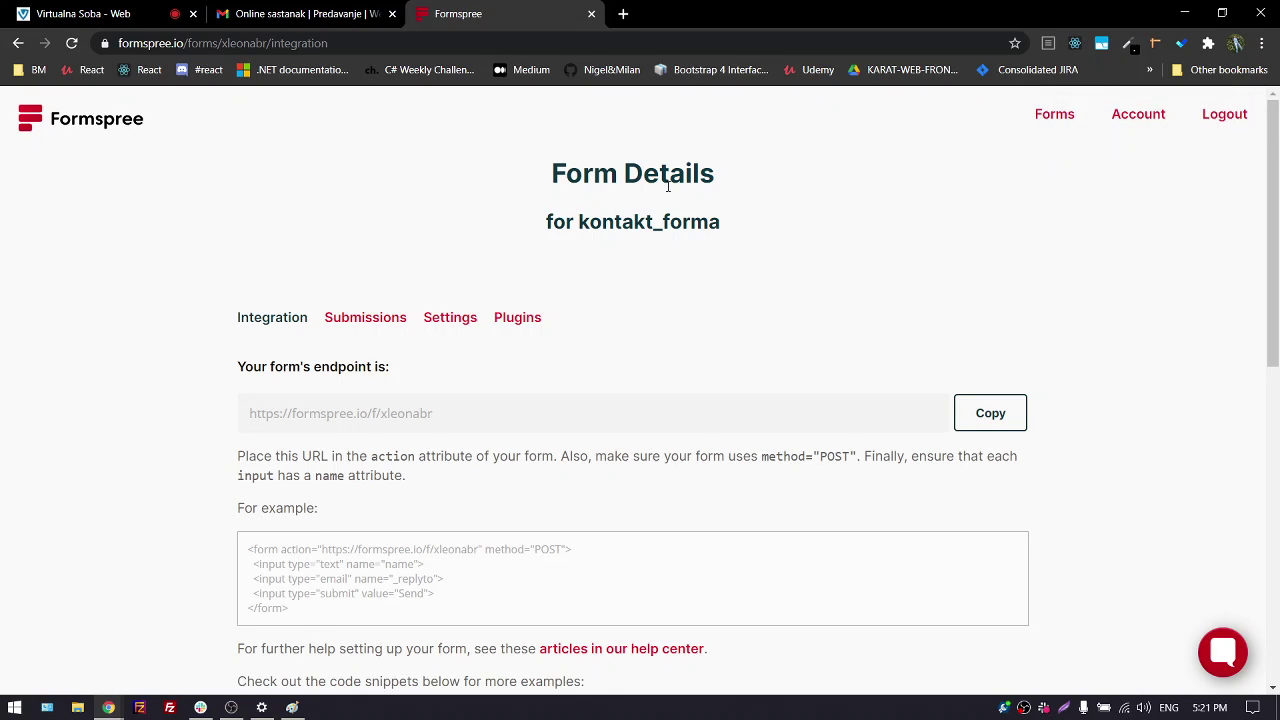
pyautogui.moveTo(577, 222); pyautogui.dragTo(726, 228)
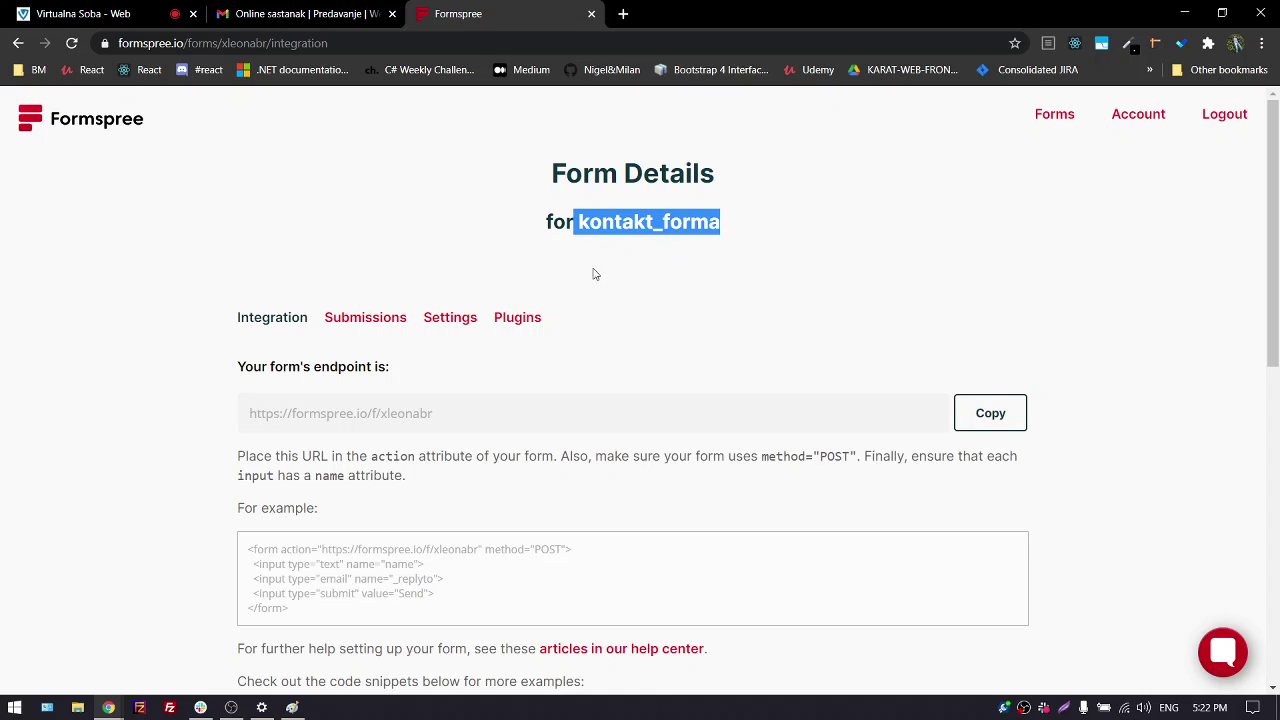
pyautogui.scroll(-1, 190, 304)
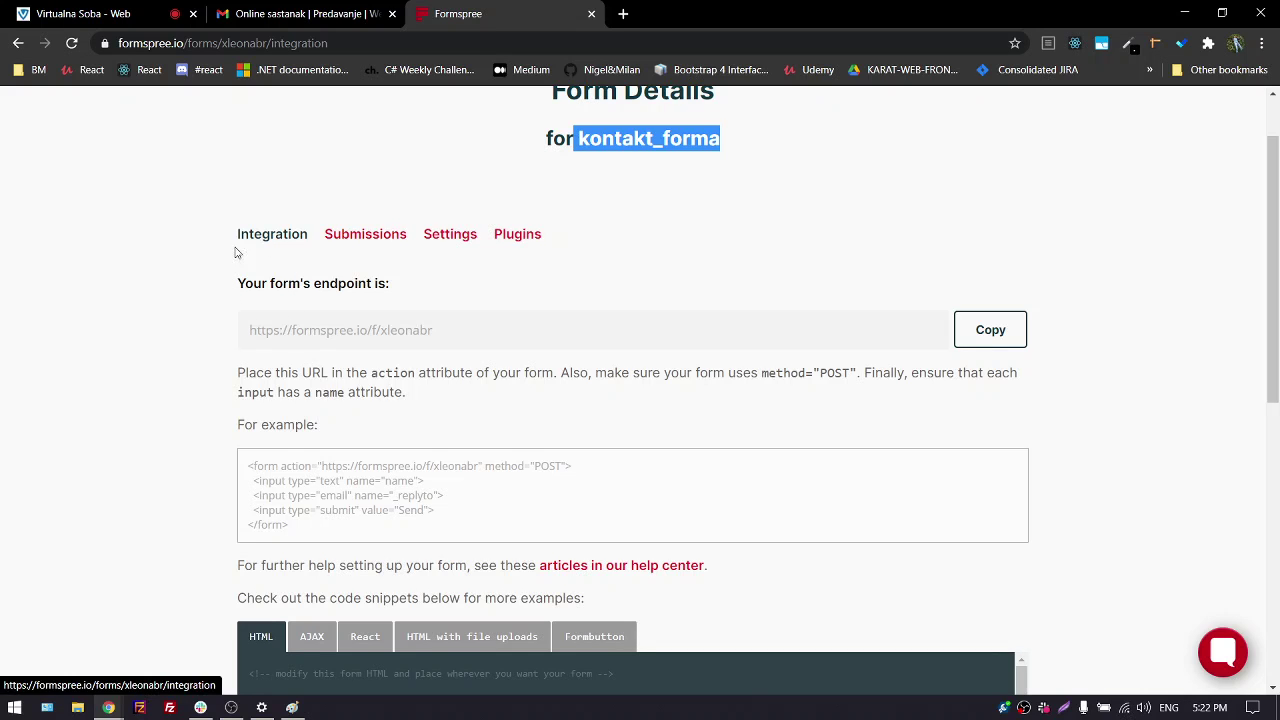
pyautogui.scroll(1, 268, 239)
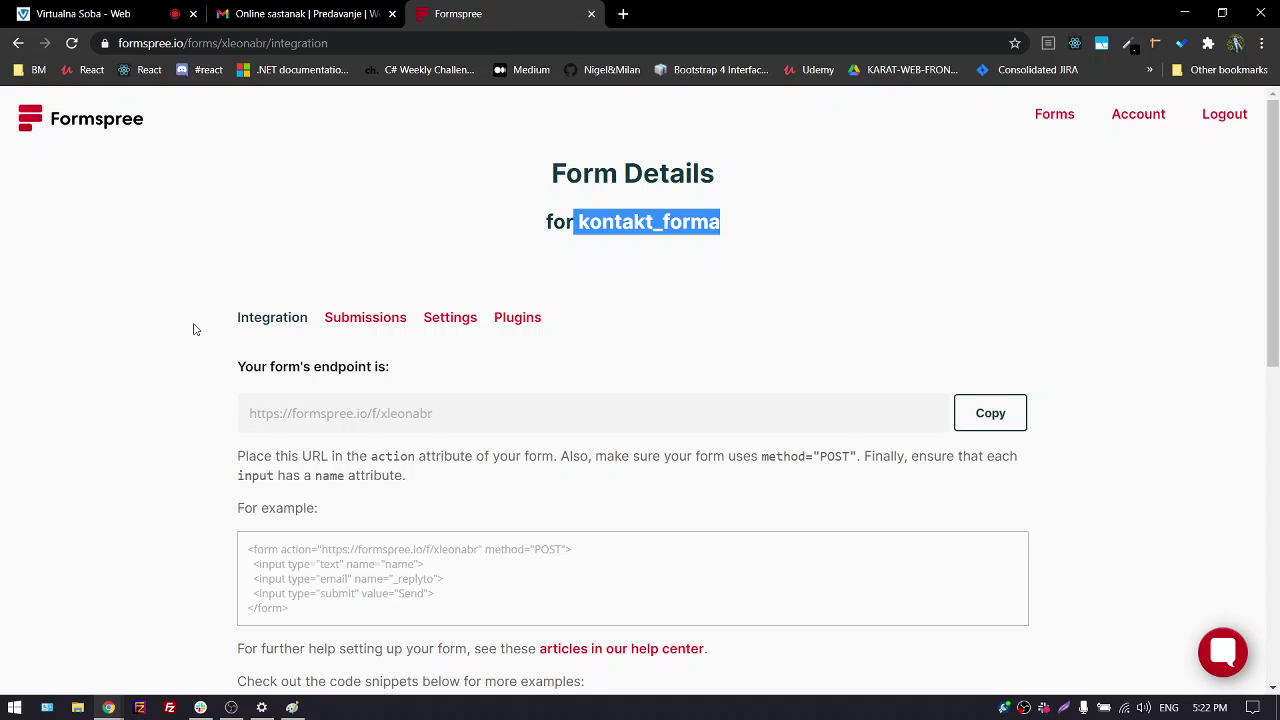
pyautogui.click(100, 14)
pyautogui.click(465, 13)
pyautogui.click(181, 323)
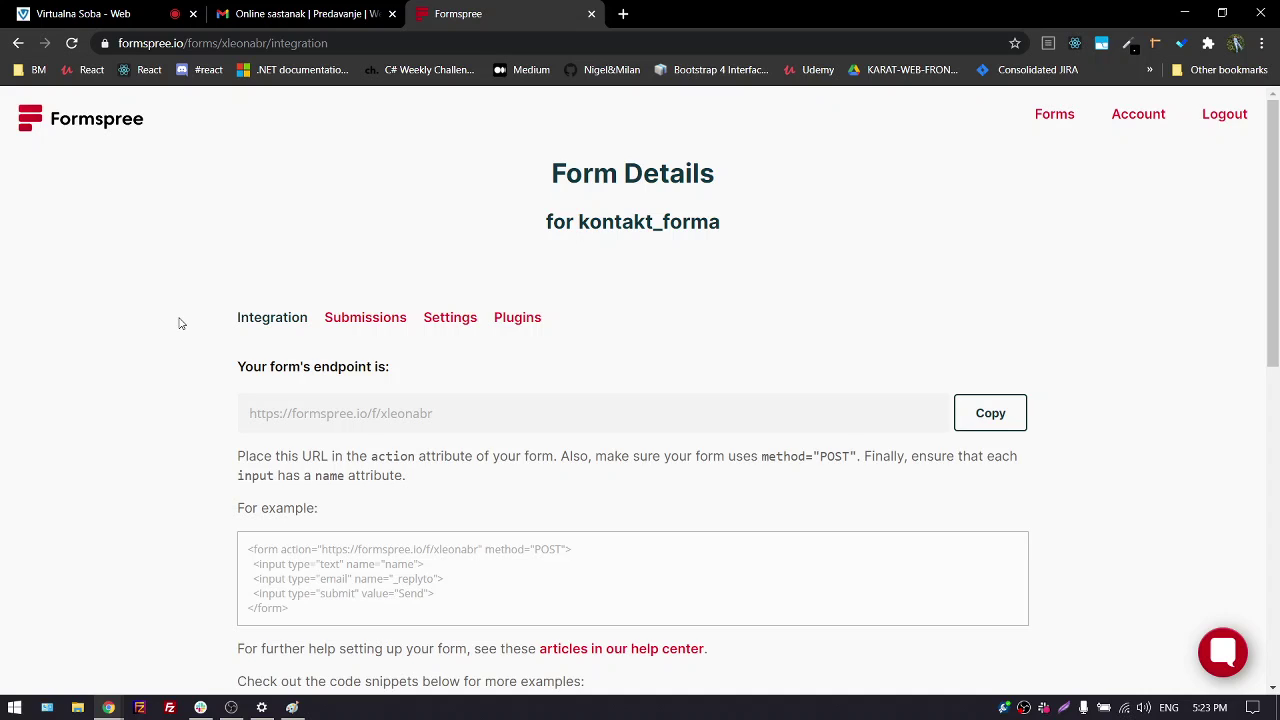
# Zoom the browser in on the HTML snippet and select the whole form code
pyautogui.scroll(-1, 181, 323)
pyautogui.scroll(-2, 181, 323)
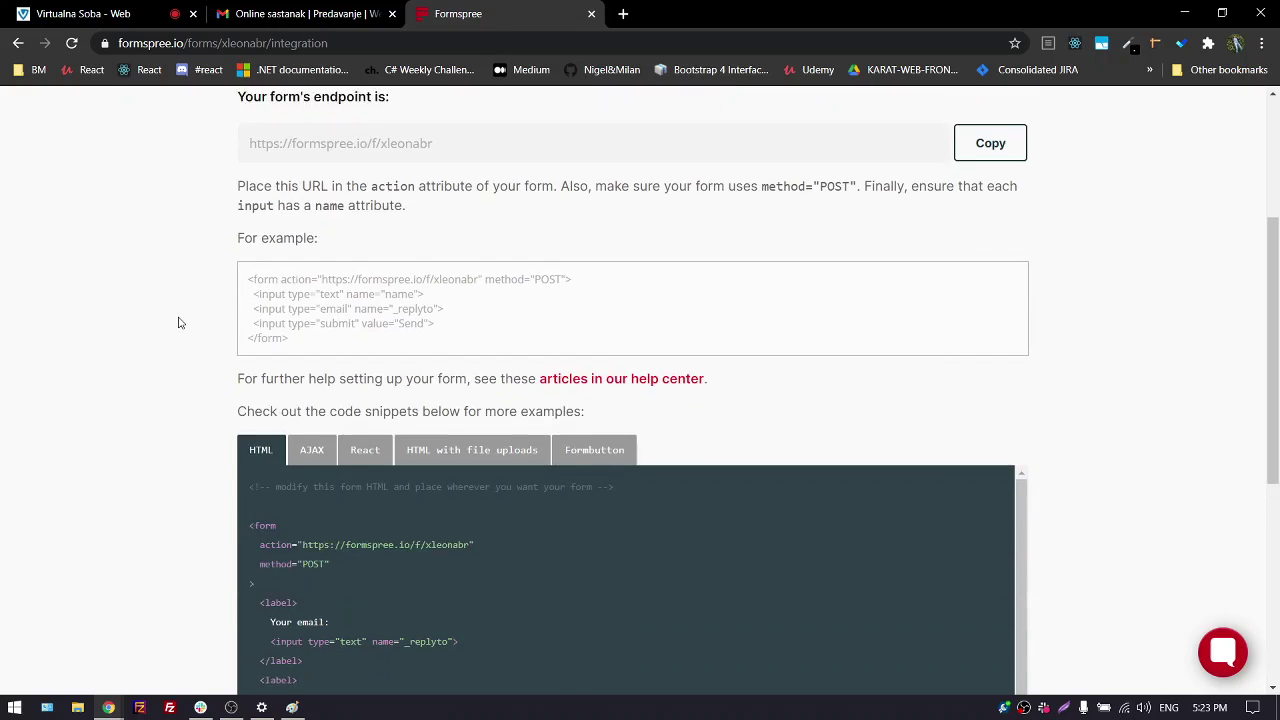
pyautogui.scroll(-3, 180, 322)
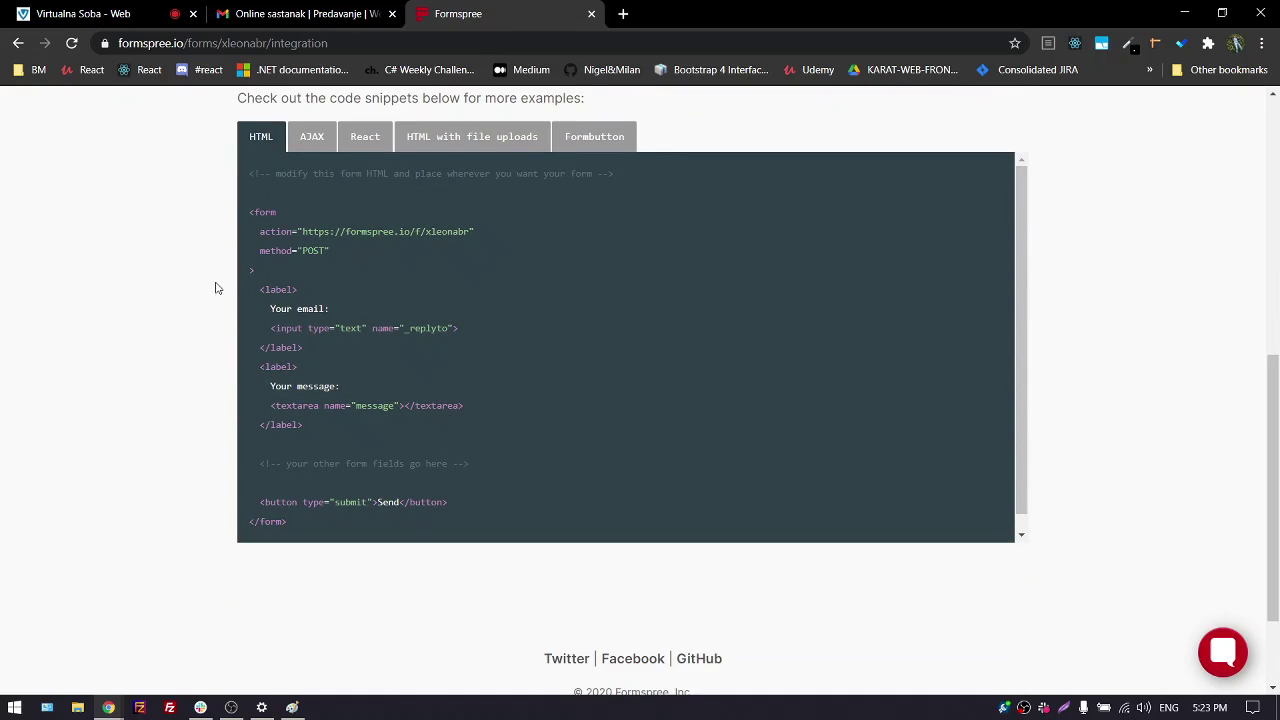
pyautogui.hotkey('ctrl', '+')
pyautogui.hotkey('ctrl', '+')
pyautogui.hotkey('ctrl', '+')
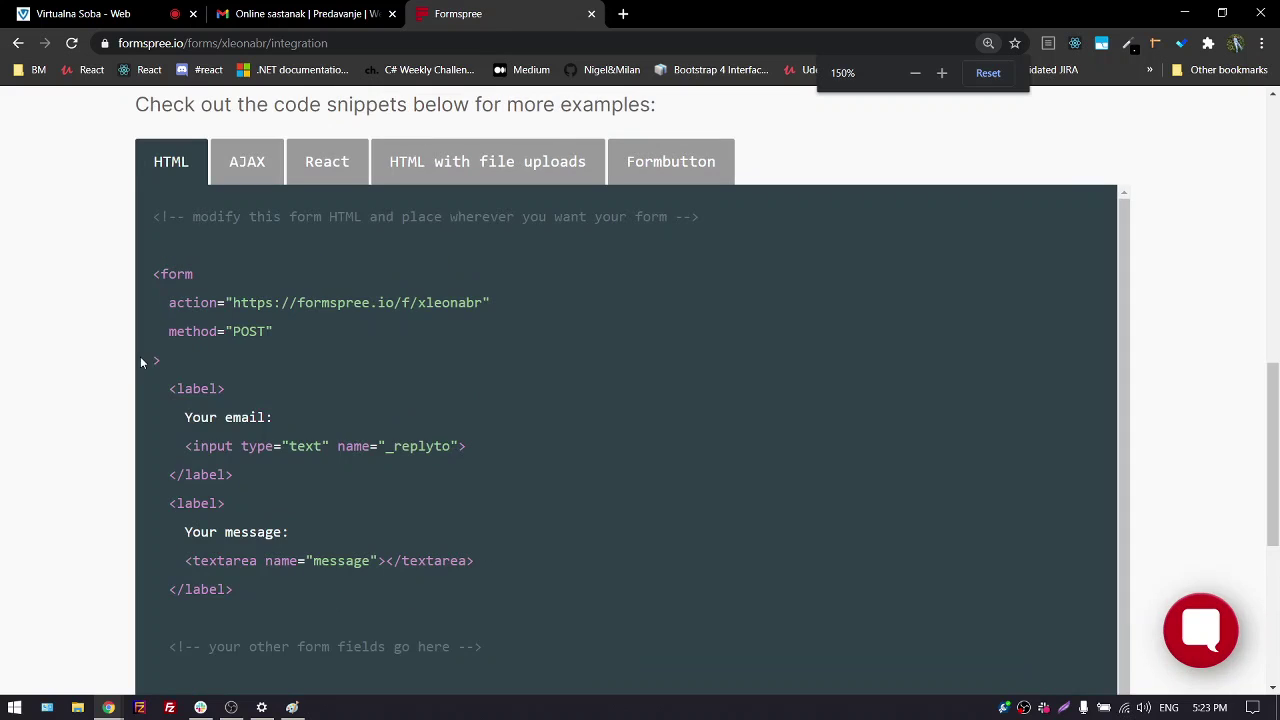
pyautogui.scroll(1, 99, 330)
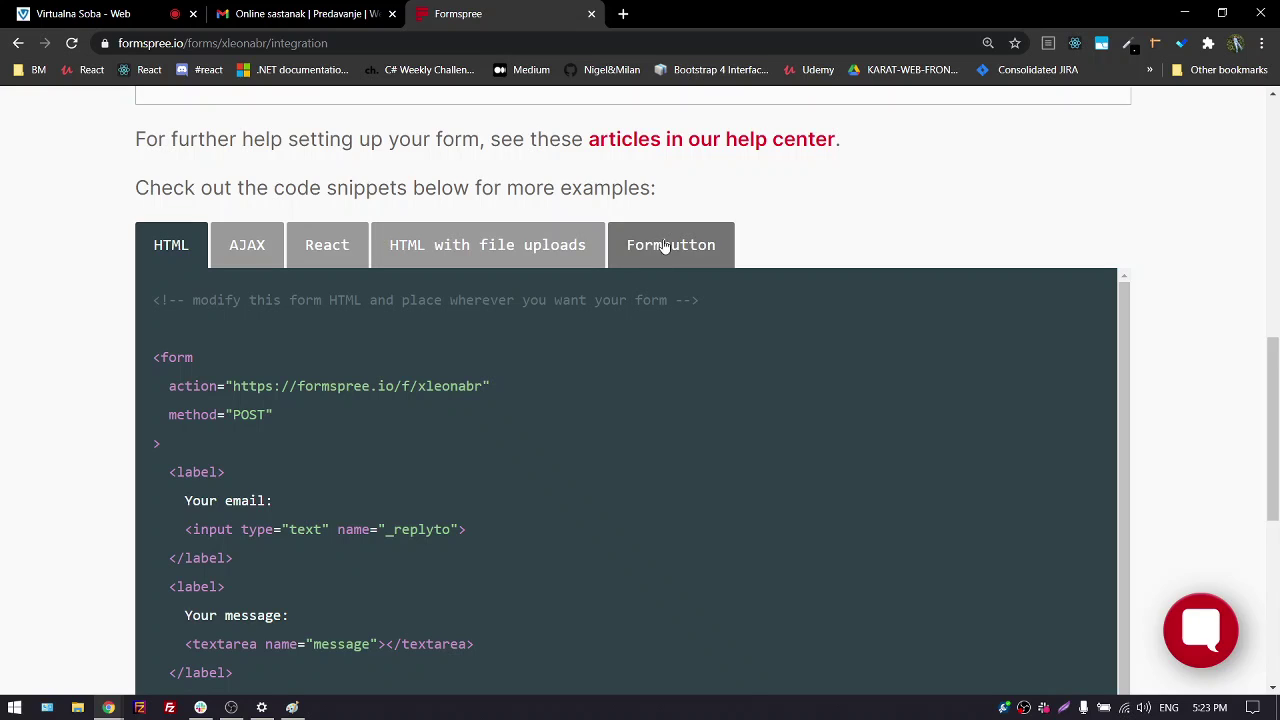
pyautogui.scroll(-1, 516, 332)
pyautogui.scroll(1, 516, 332)
pyautogui.scroll(-3, 57, 394)
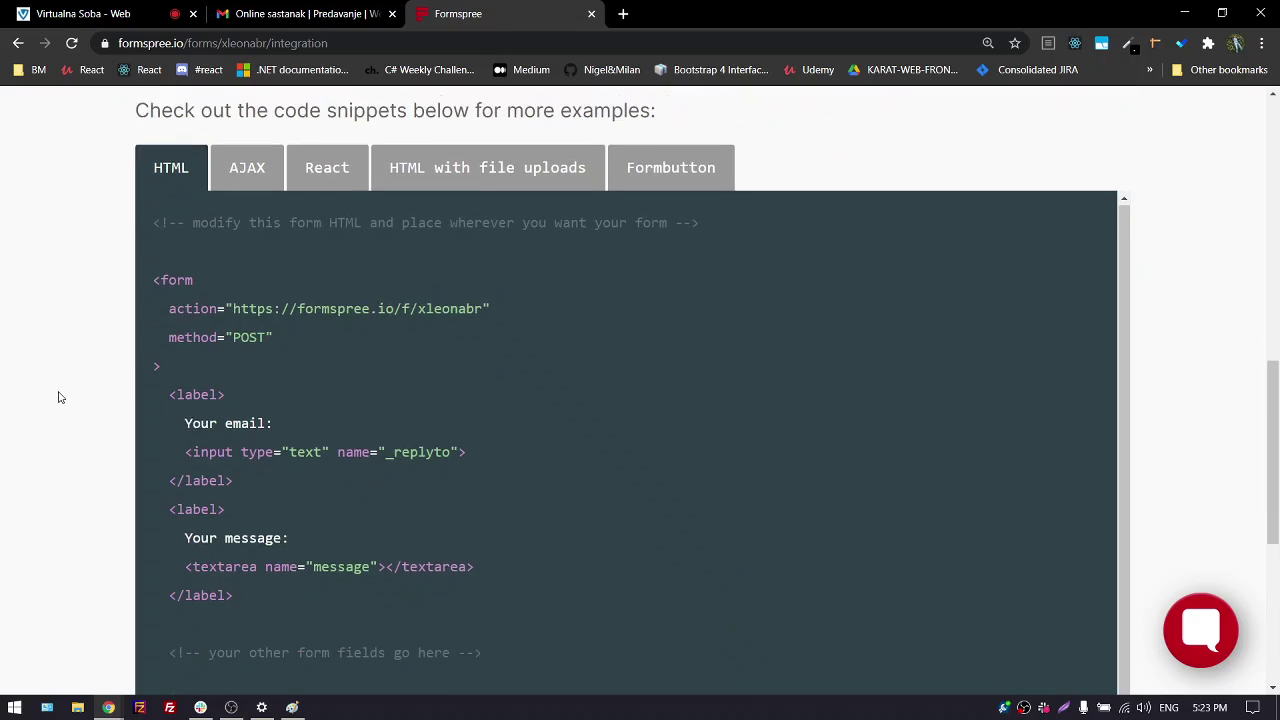
pyautogui.moveTo(155, 183); pyautogui.dragTo(287, 642)
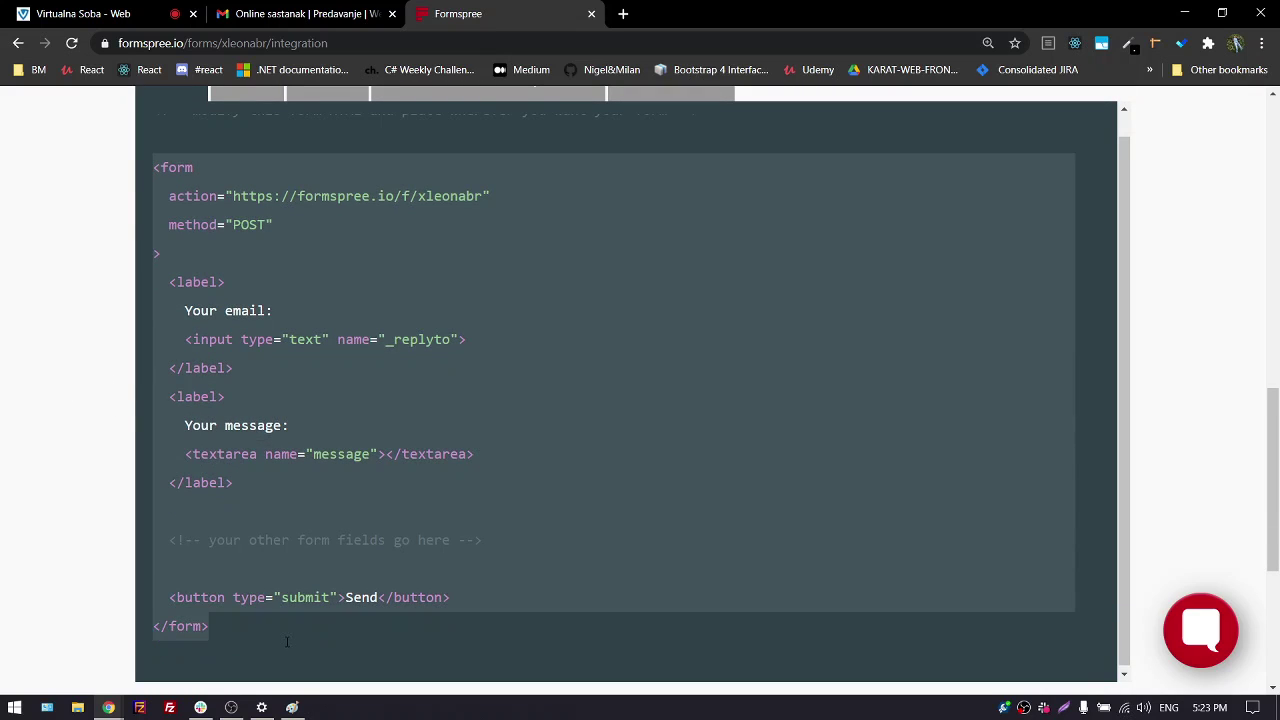
# Clear the snippet selection and switch to the Virtualna Soba tab with Ctrl+1
pyautogui.scroll(3, 317, 375)
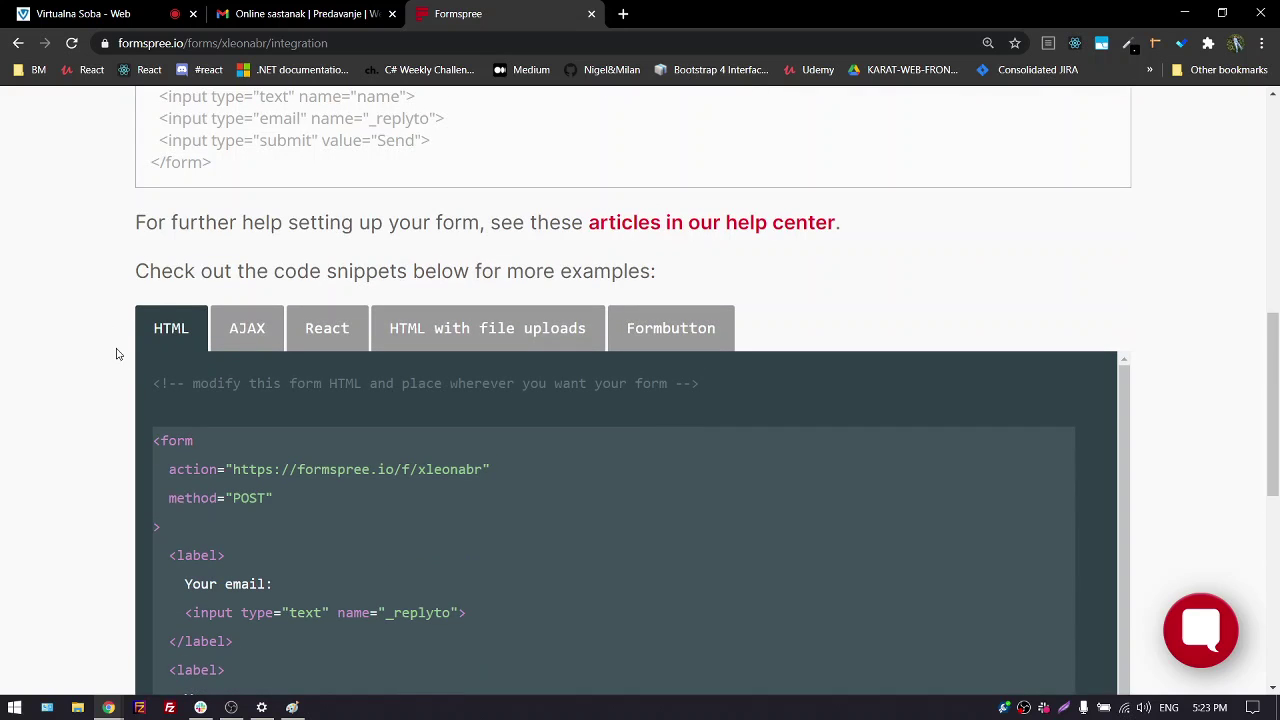
pyautogui.click(100, 12)
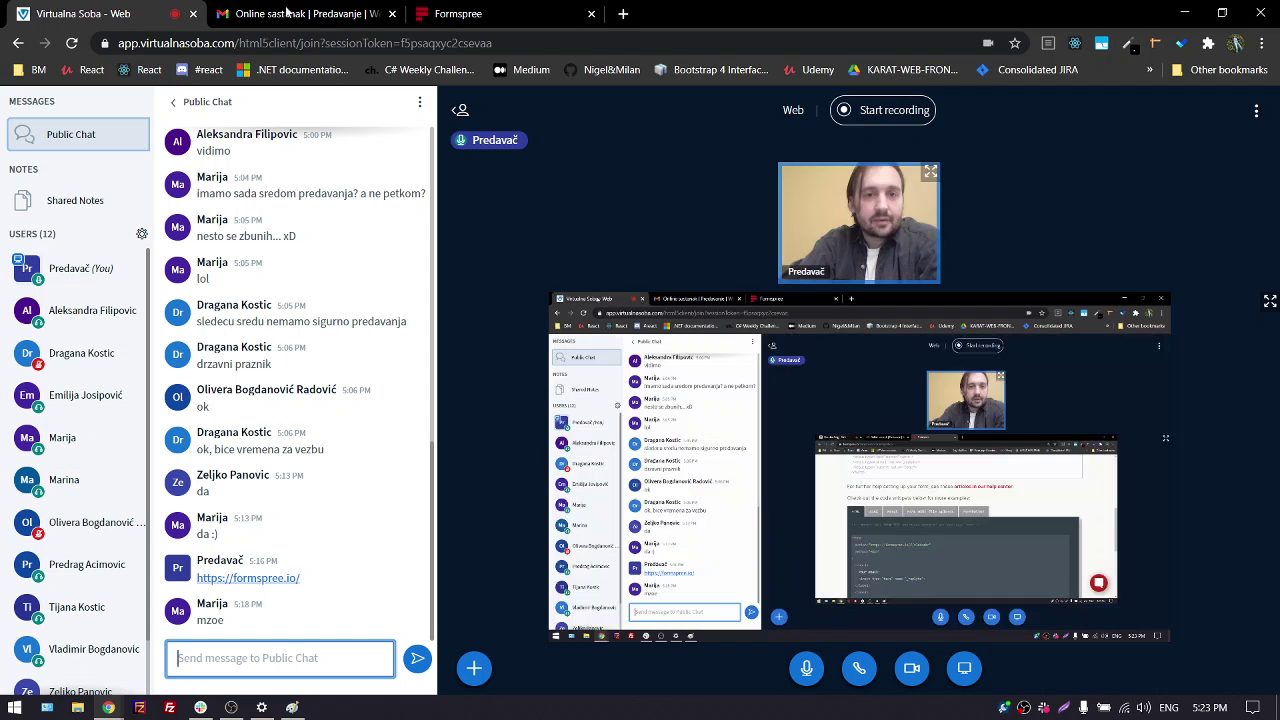
pyautogui.click(520, 14)
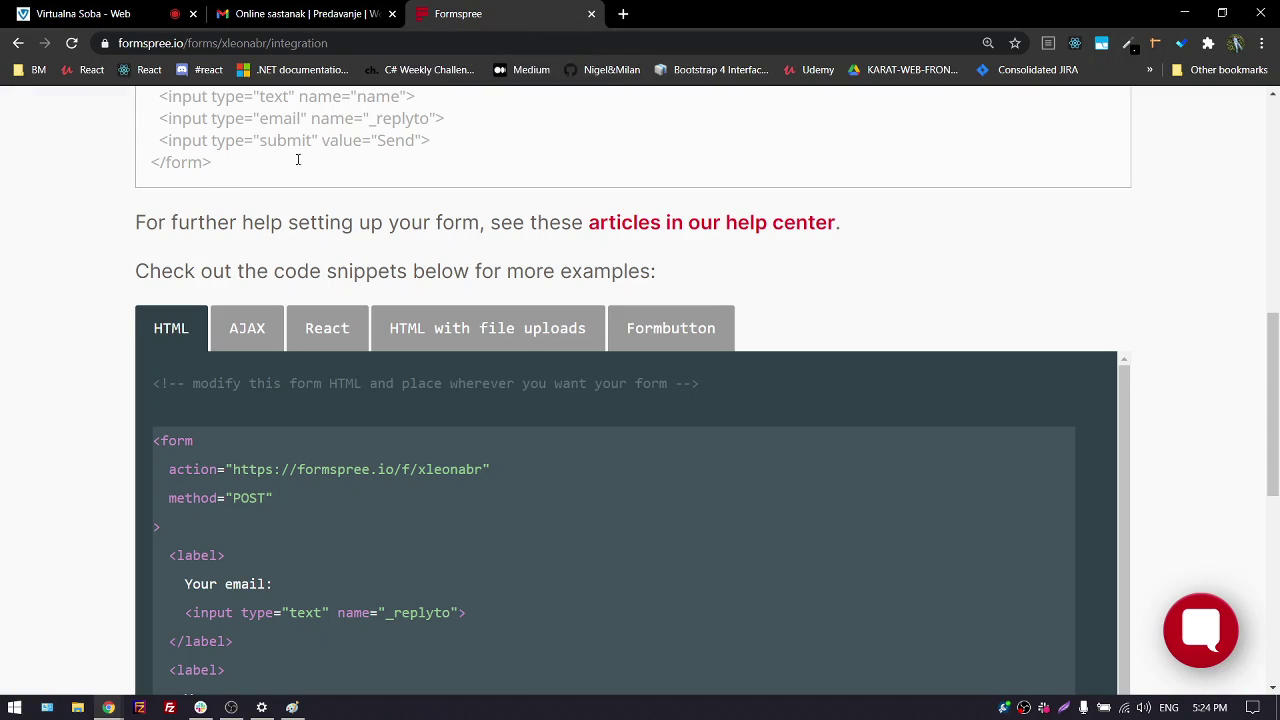
pyautogui.scroll(-3, 70, 325)
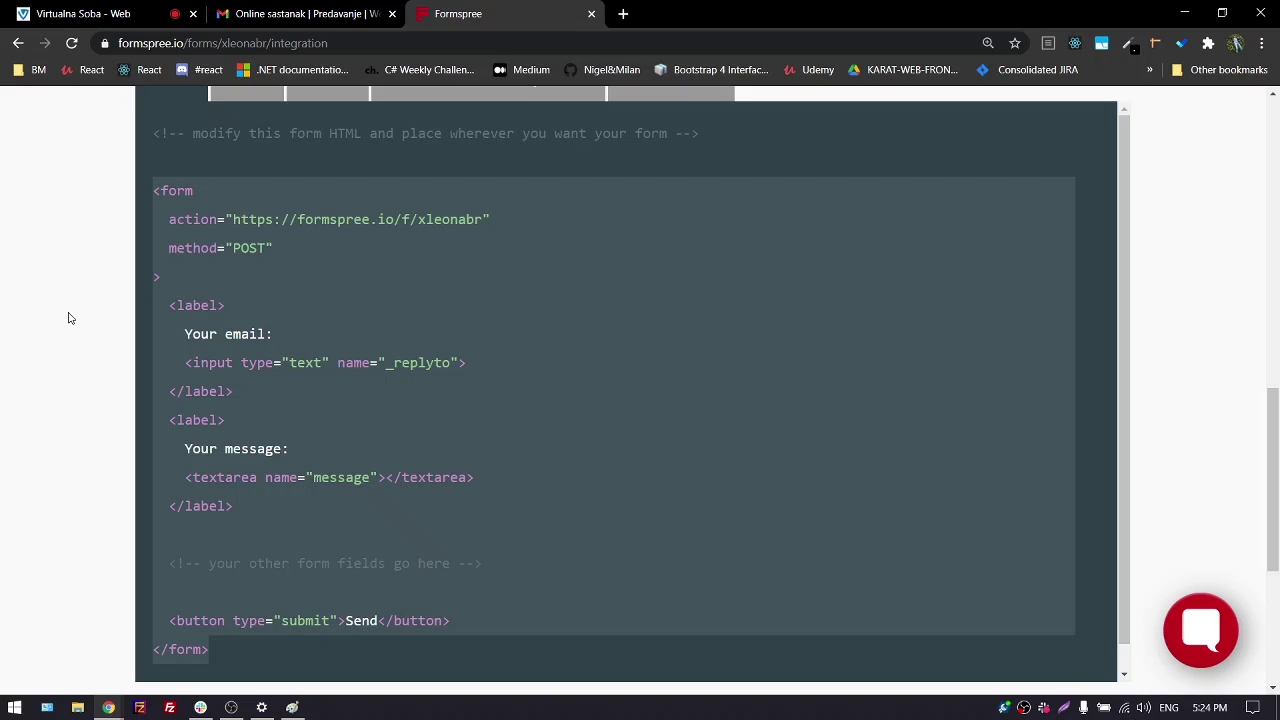
pyautogui.doubleClick(173, 191)
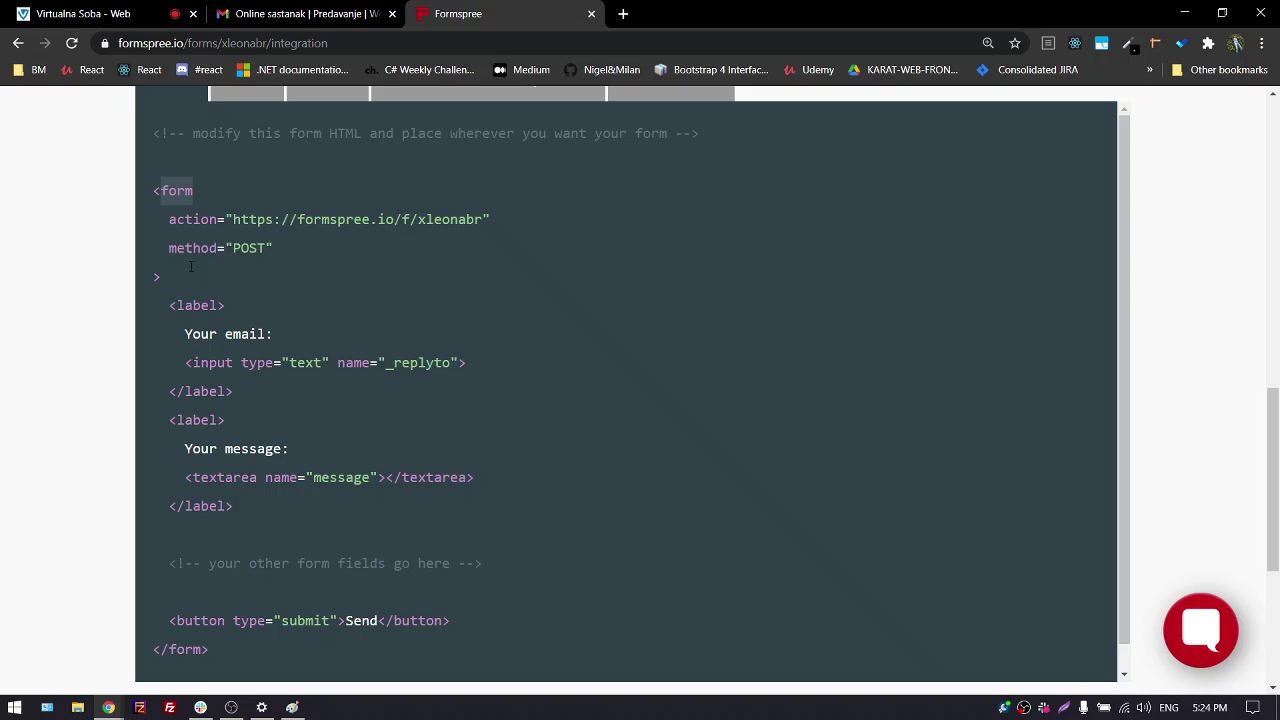
pyautogui.scroll(-1, 215, 260)
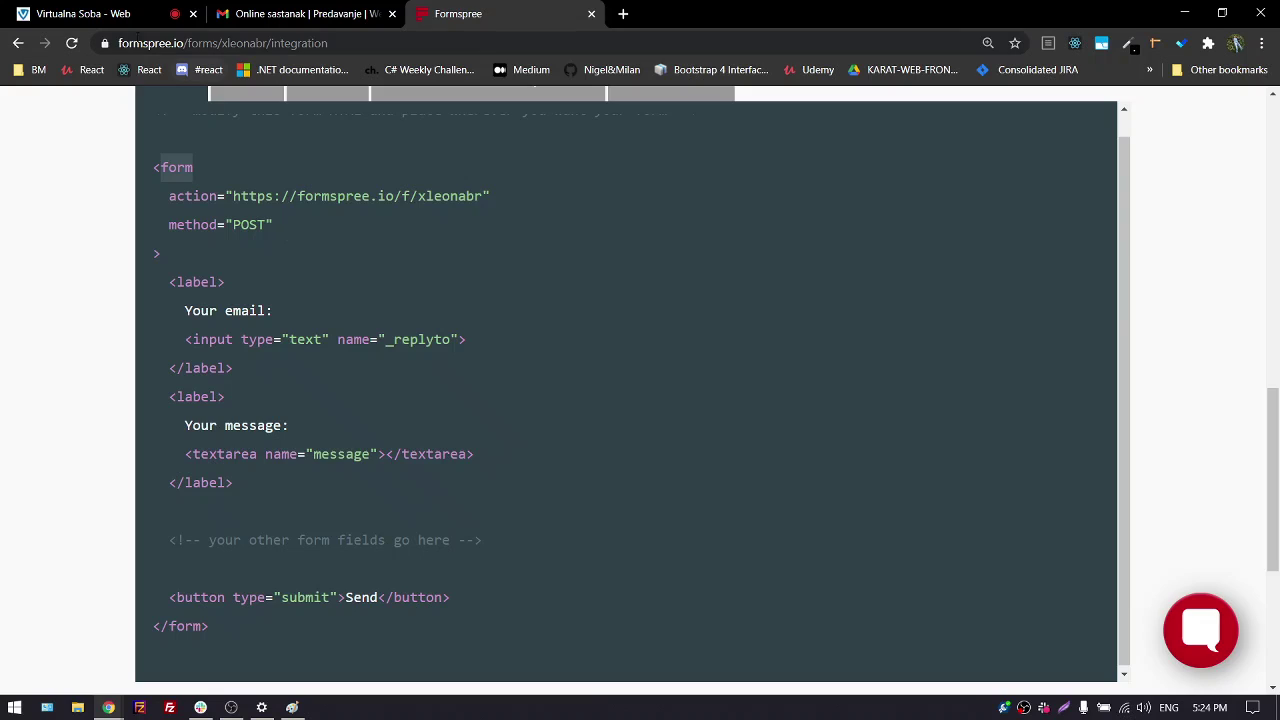
pyautogui.hotkey('ctrl', '1')
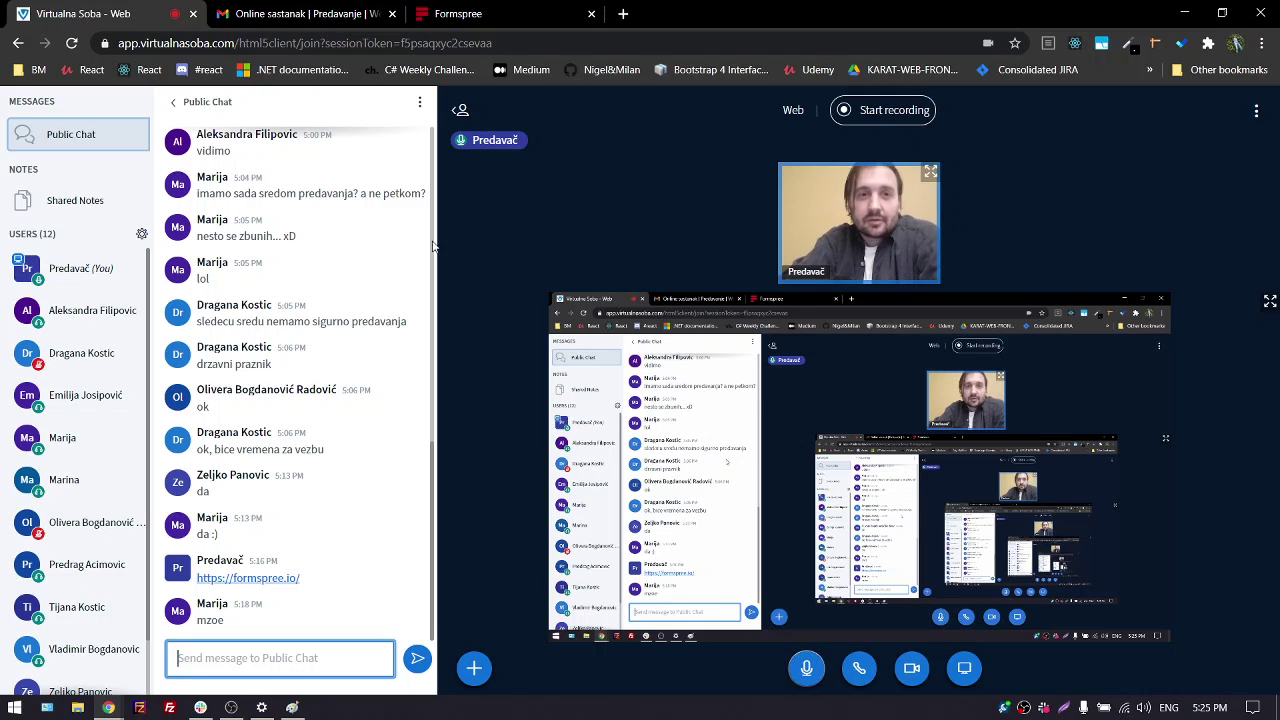
# Return from the Virtualna Soba meeting to Formspree's POST form code for xleonabr
pyautogui.click(496, 16)
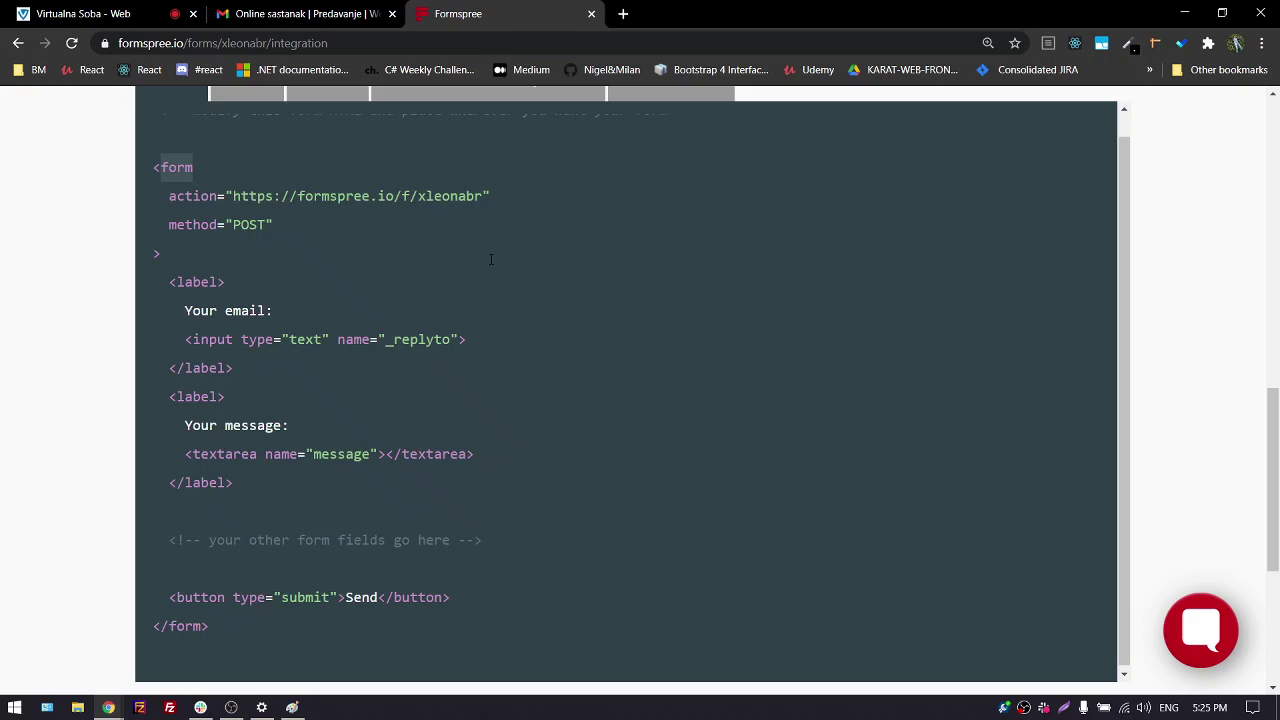
pyautogui.click(85, 14)
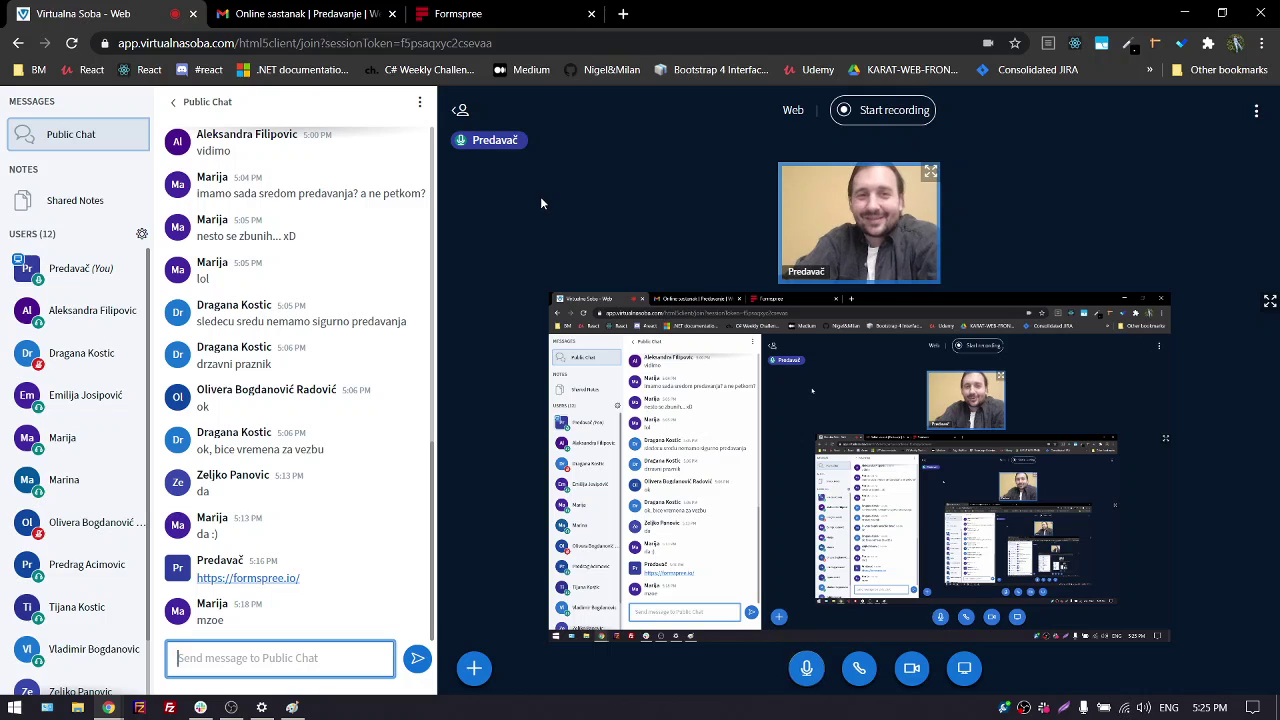
pyautogui.click(490, 14)
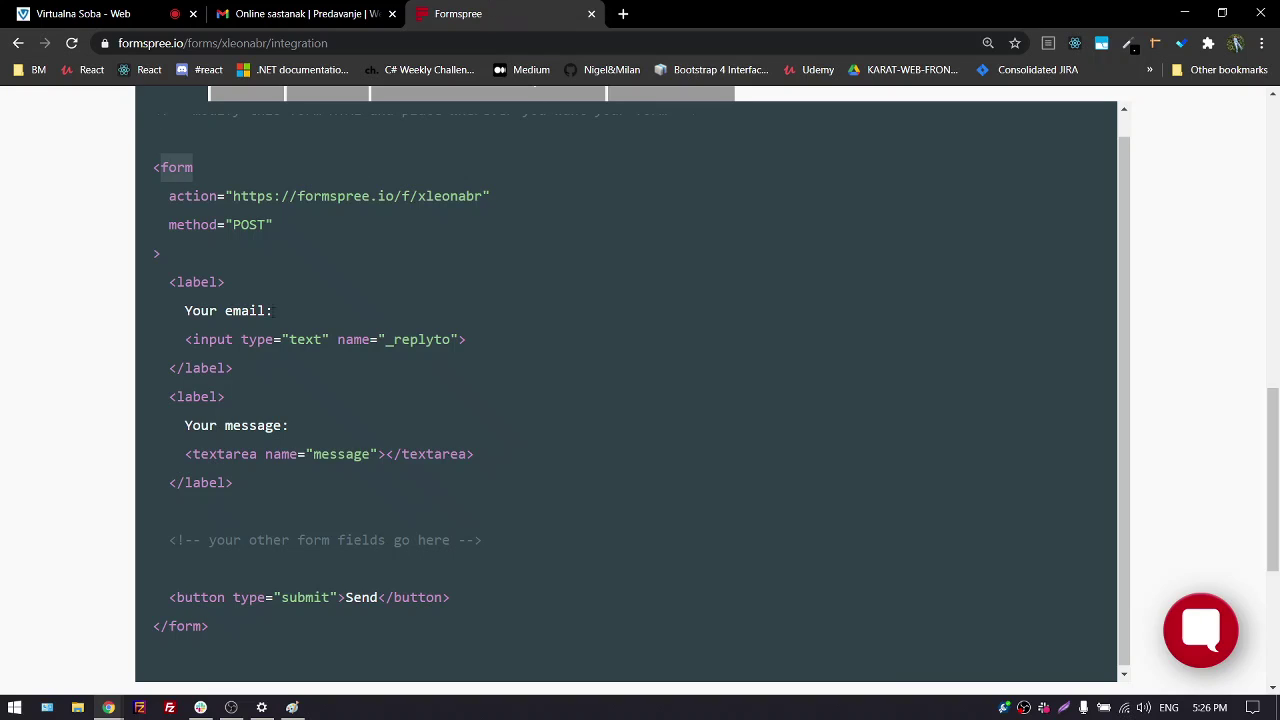
# Highlight the form snippet, its opening tag, the action and method words, and the endpoint URL
pyautogui.moveTo(153, 167); pyautogui.dragTo(225, 577)
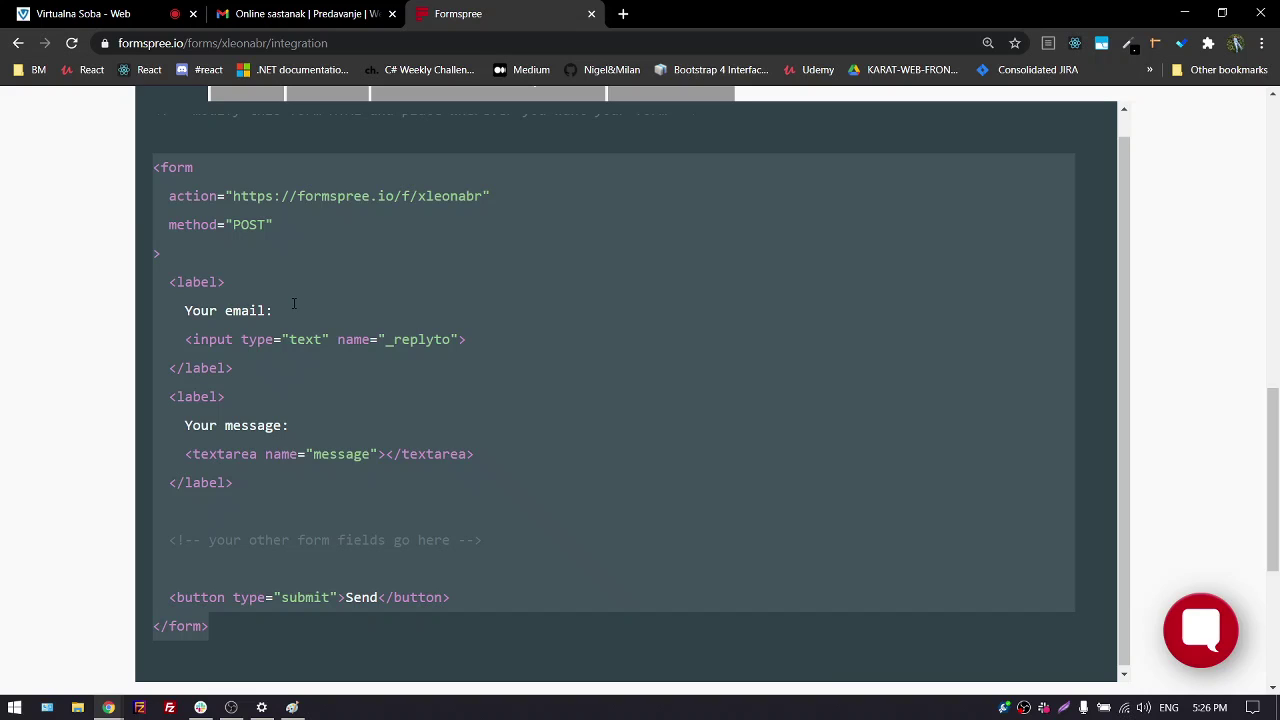
pyautogui.click(272, 224)
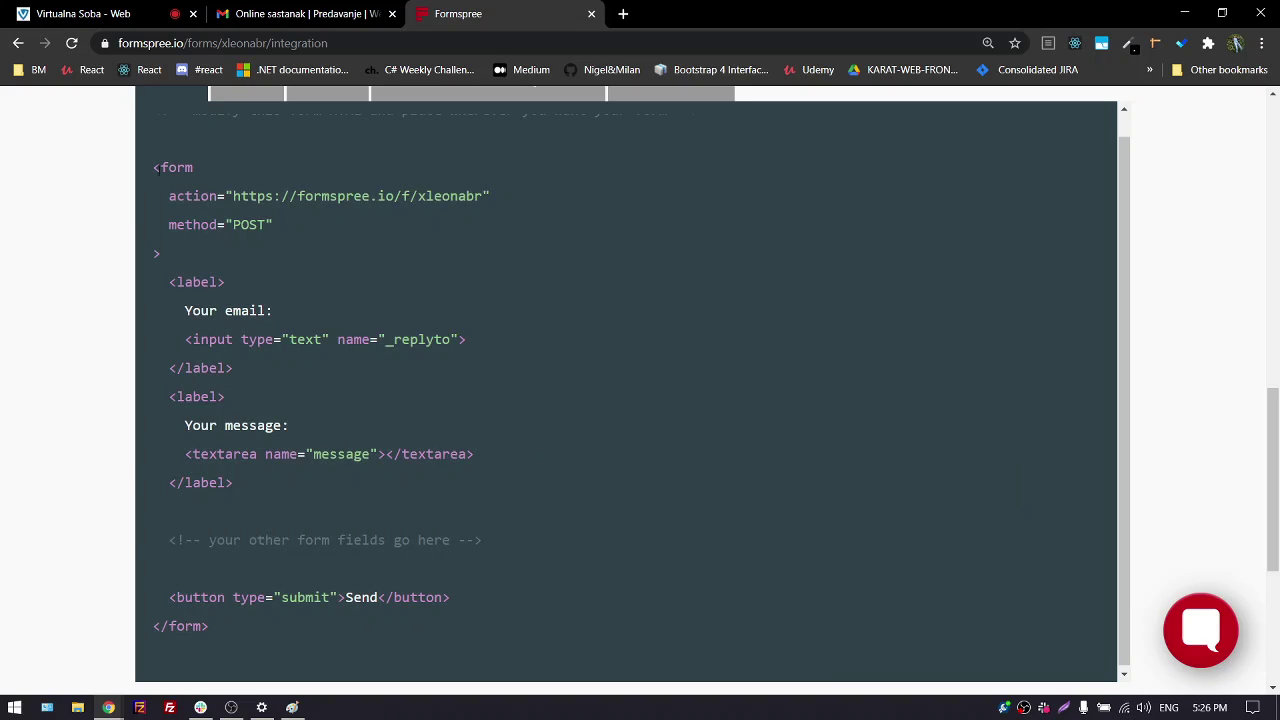
pyautogui.moveTo(152, 165); pyautogui.dragTo(175, 253)
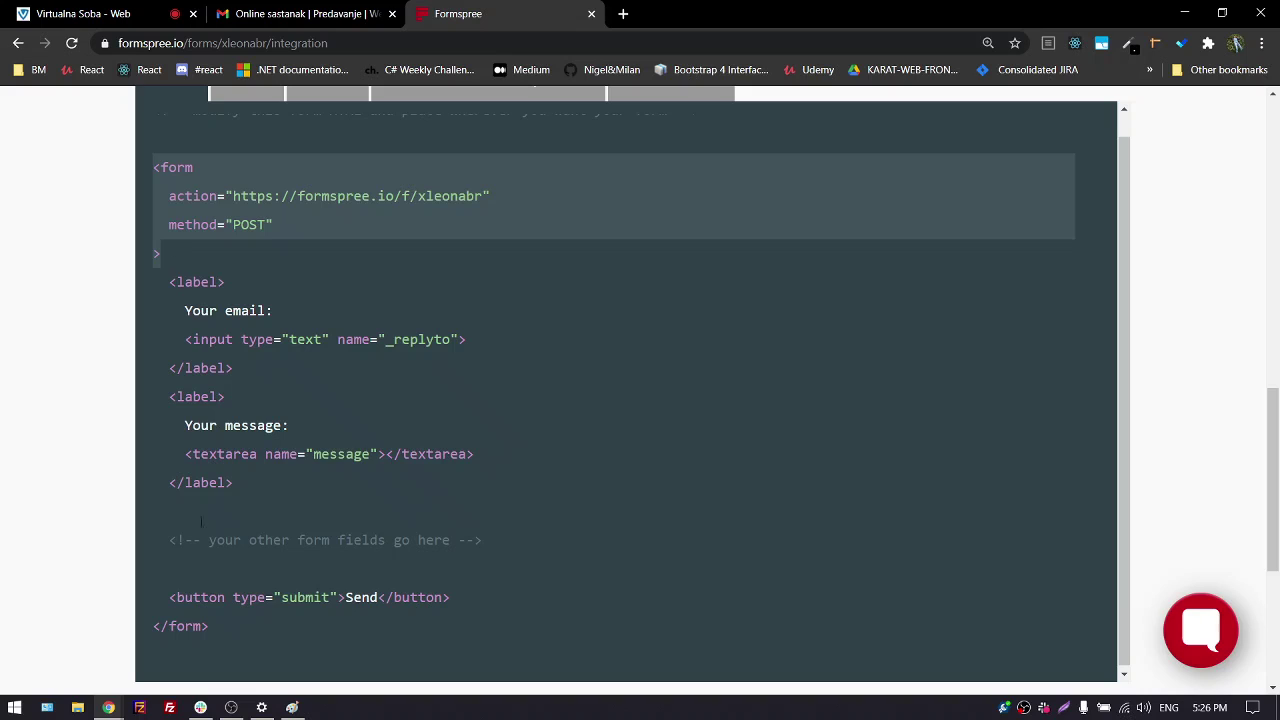
pyautogui.click(178, 628)
pyautogui.moveTo(152, 166); pyautogui.dragTo(175, 246)
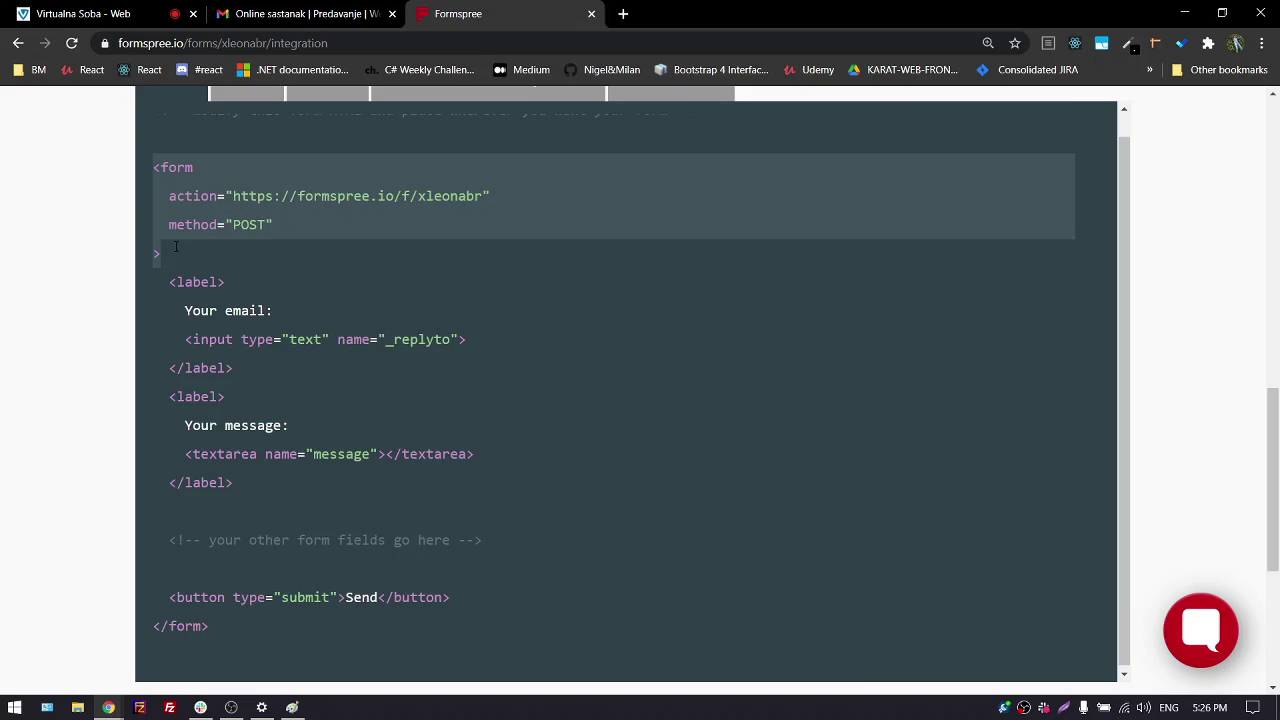
pyautogui.click(195, 196)
pyautogui.doubleClick(193, 196)
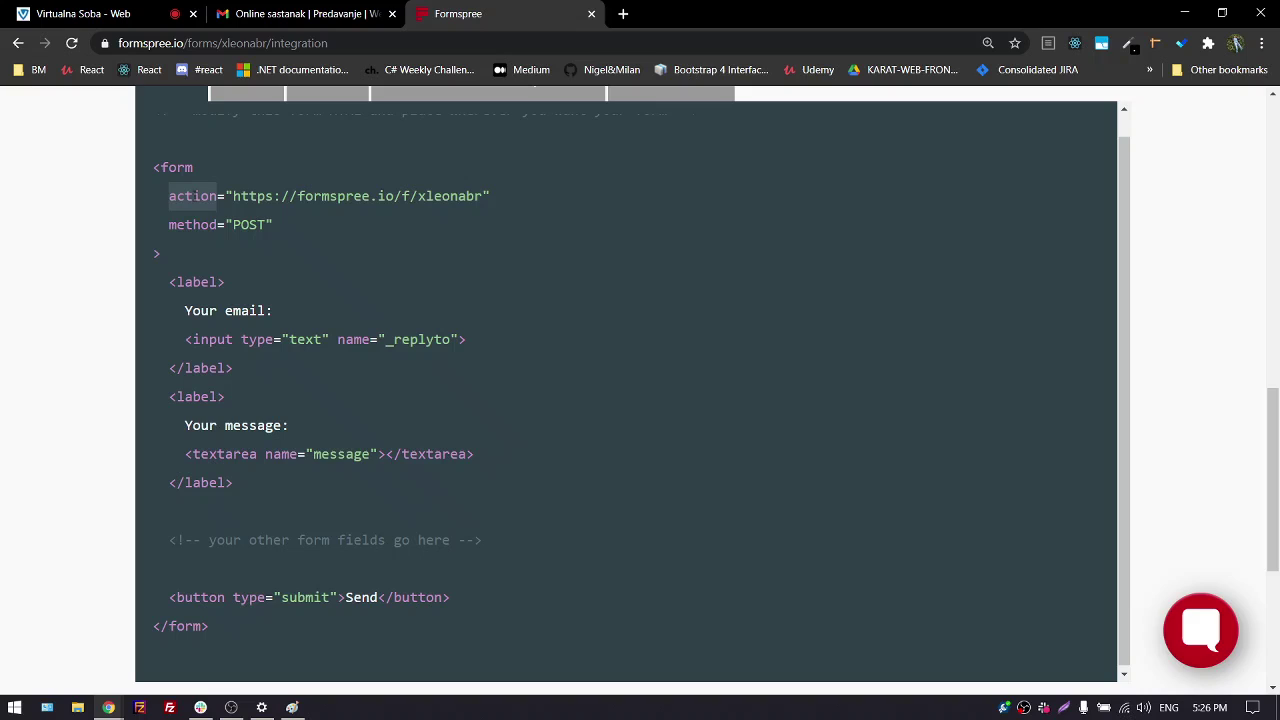
pyautogui.click(193, 225)
pyautogui.doubleClick(193, 225)
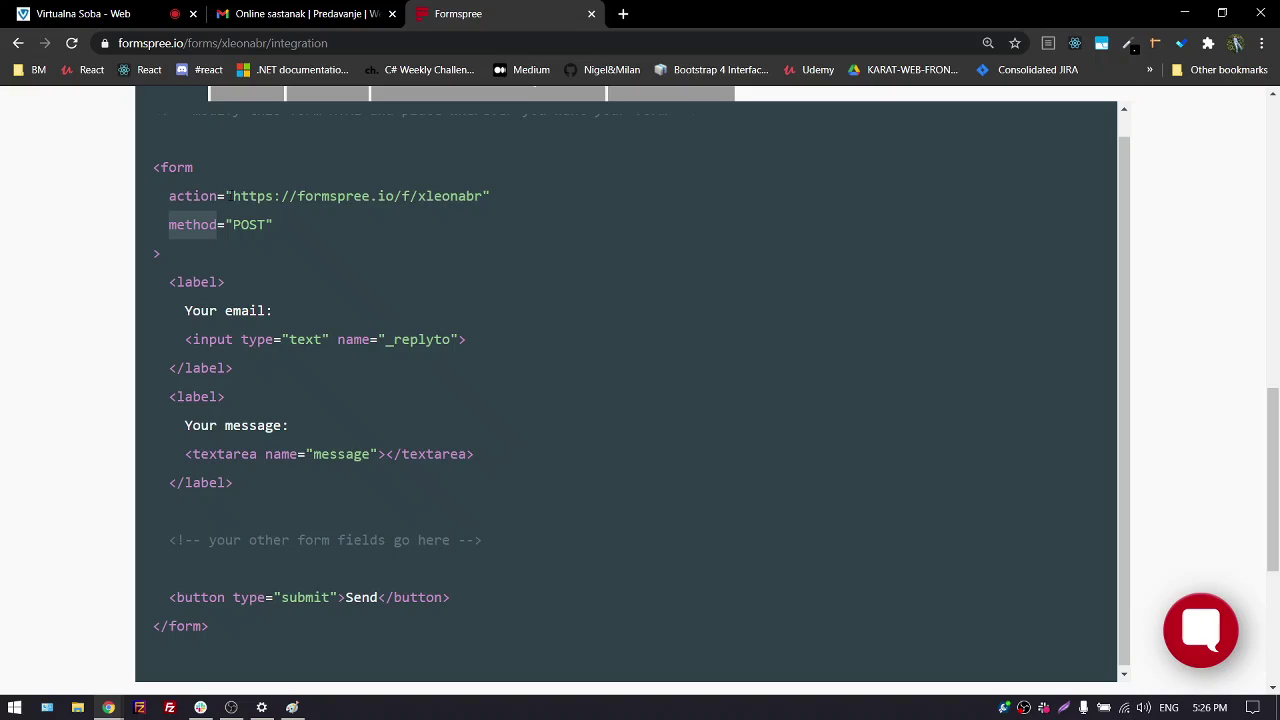
pyautogui.moveTo(232, 196); pyautogui.dragTo(485, 188)
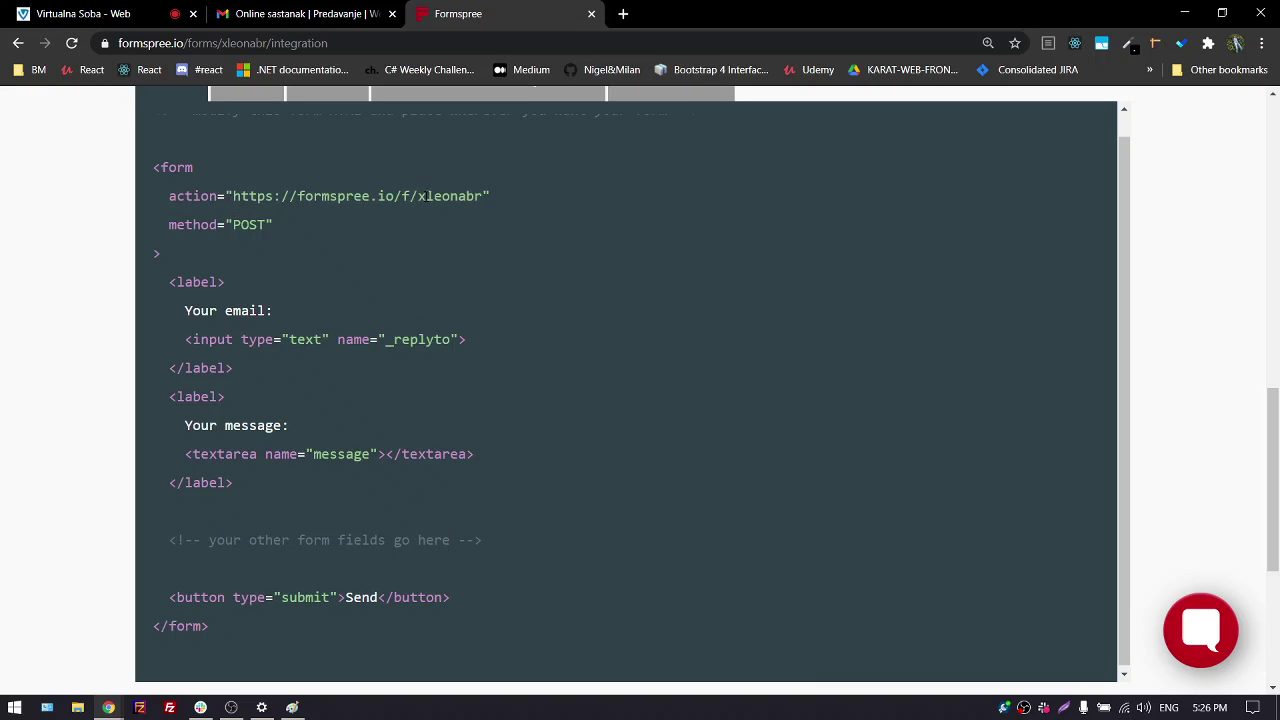
pyautogui.moveTo(417, 196); pyautogui.dragTo(484, 197)
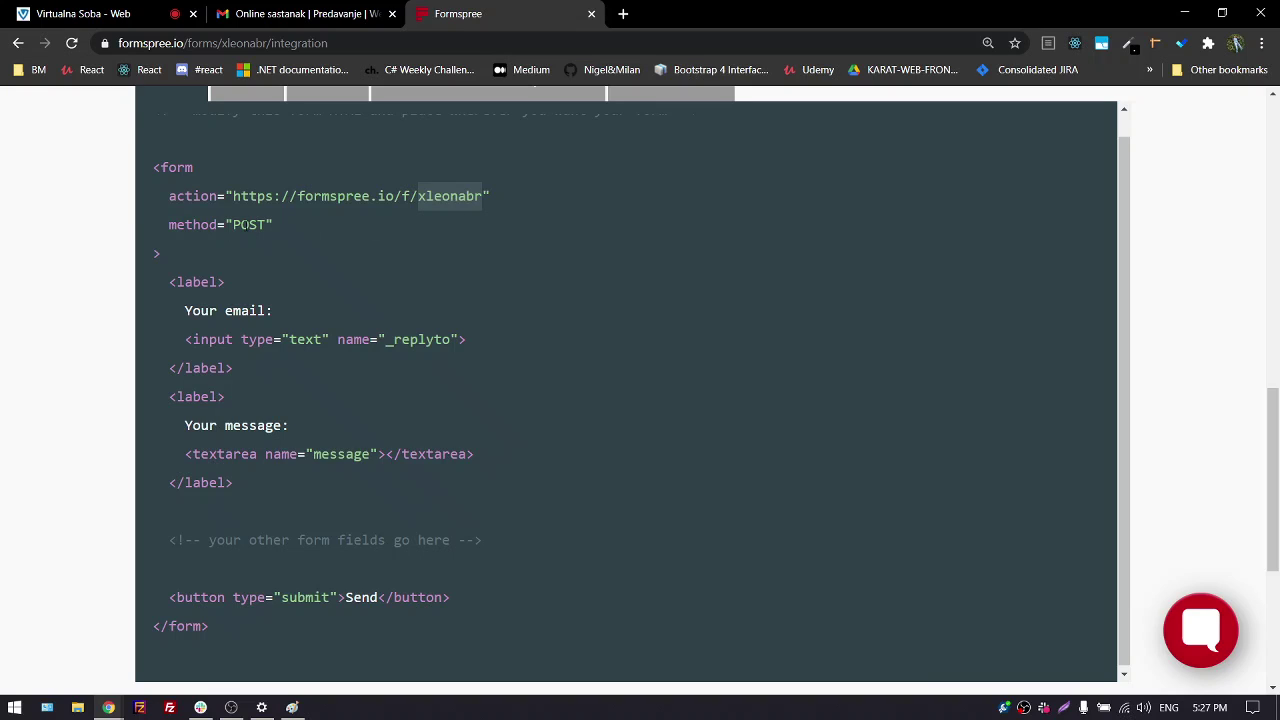
pyautogui.doubleClick(244, 224)
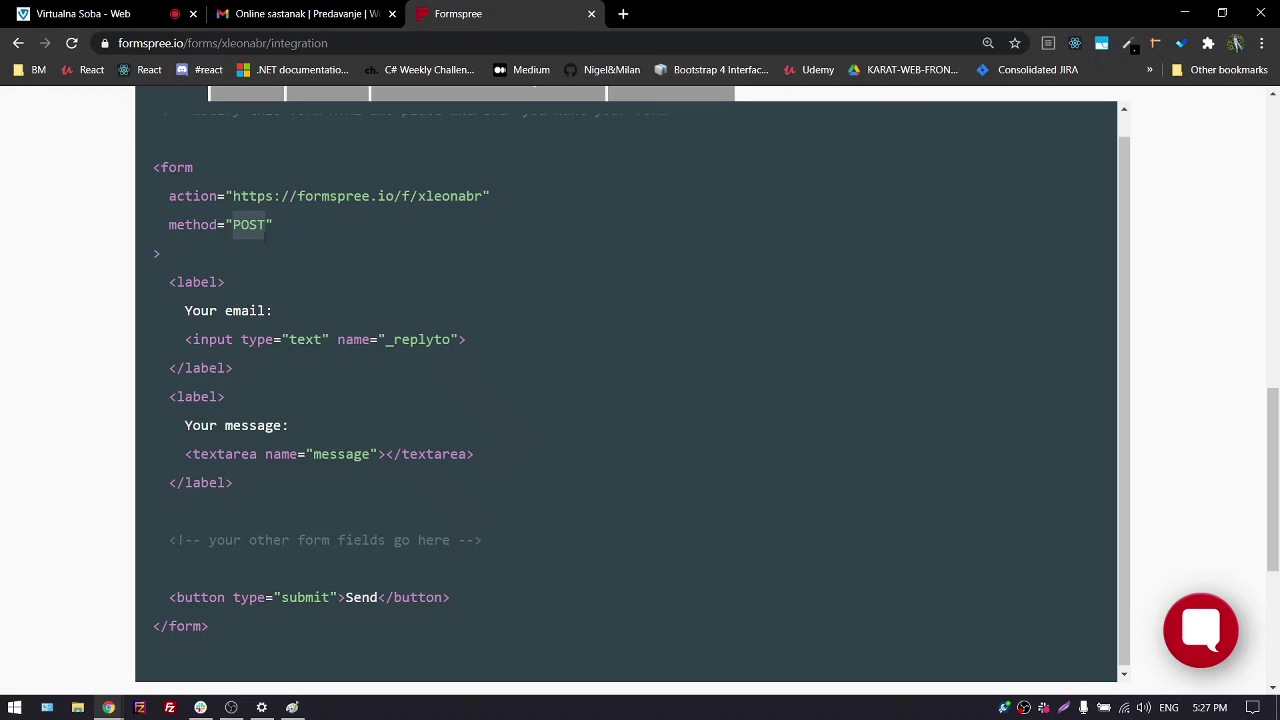
pyautogui.click(194, 283)
pyautogui.doubleClick(179, 282)
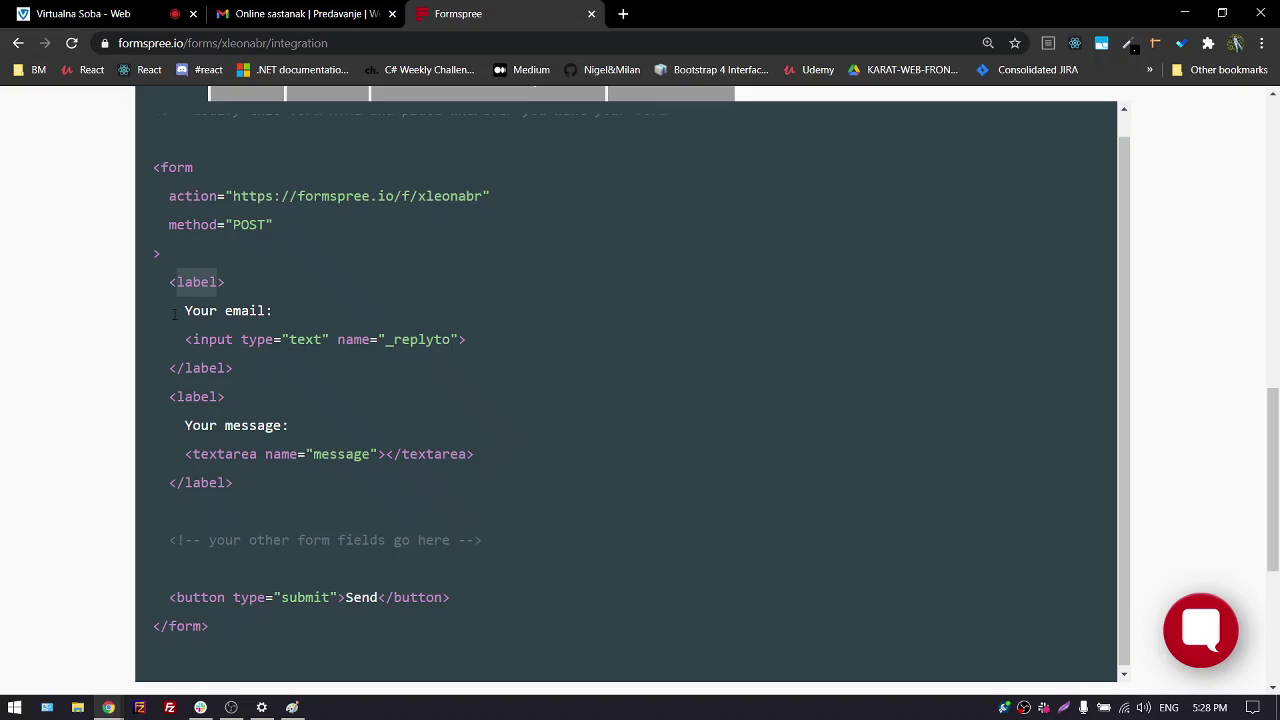
# Point out the 'Your email:' and 'Your message:' labels, the _replyto field and the Send button
pyautogui.moveTo(174, 314); pyautogui.dragTo(291, 316)
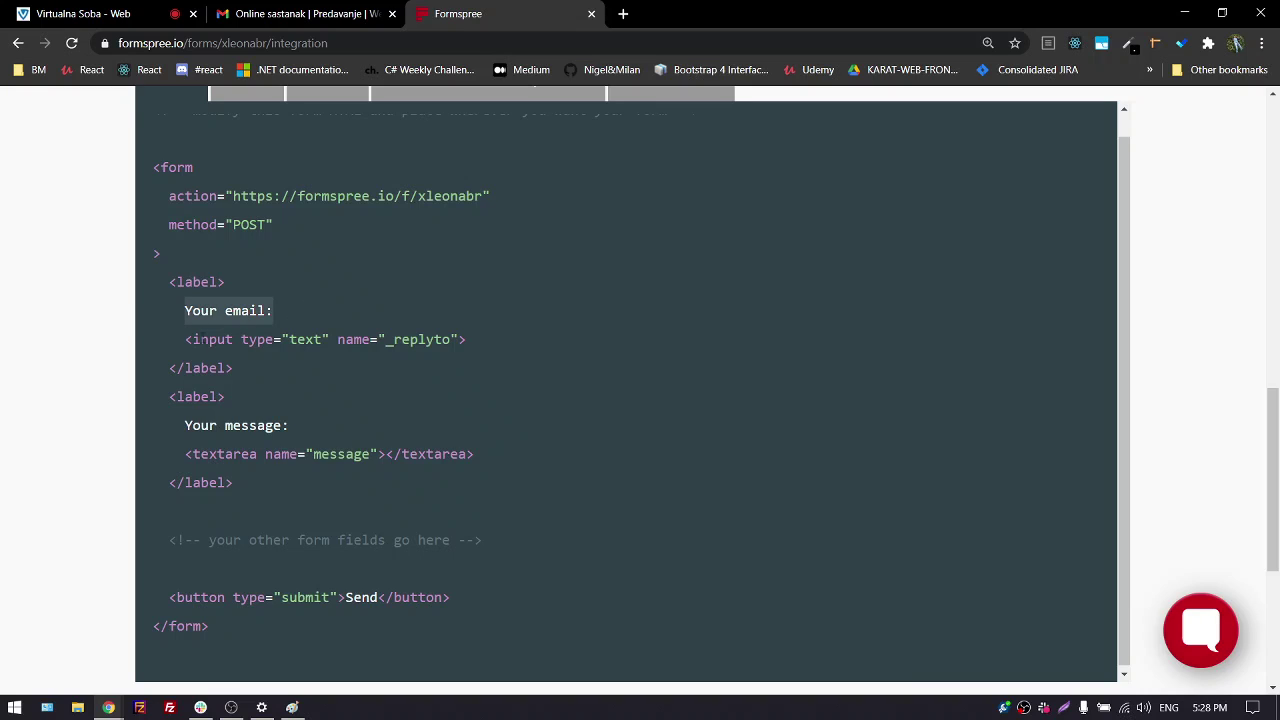
pyautogui.click(200, 339)
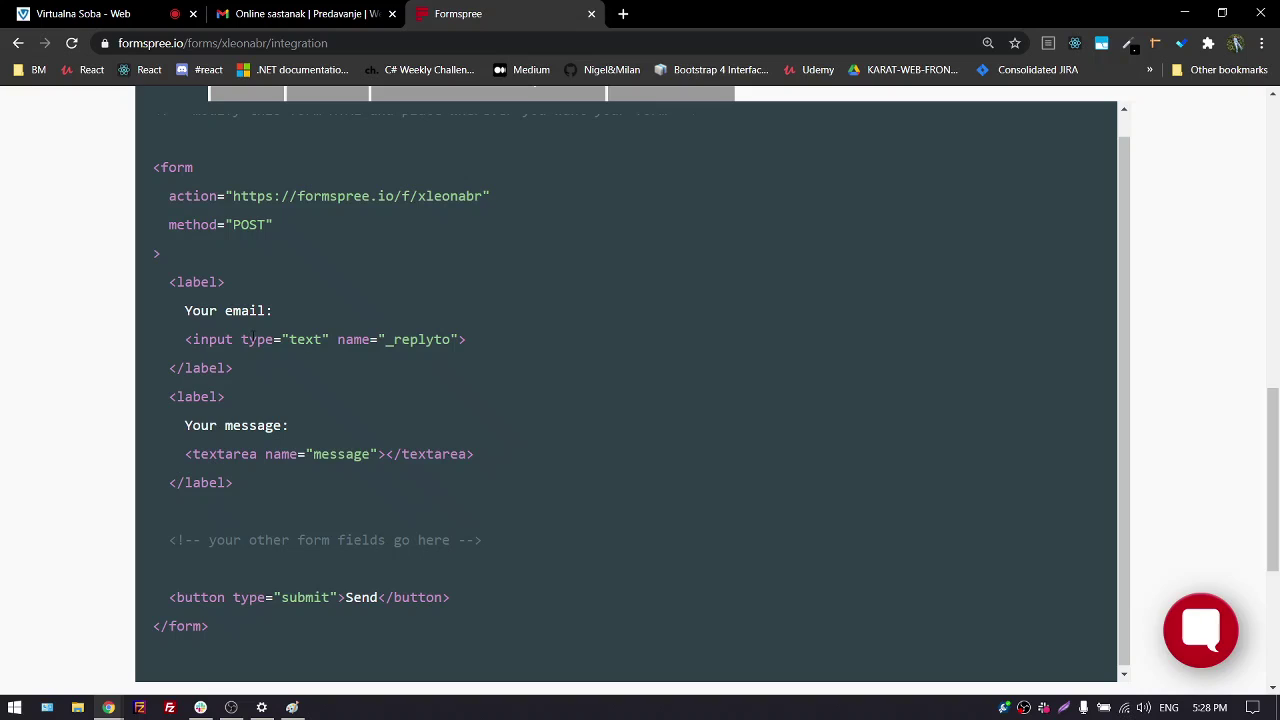
pyautogui.click(418, 339)
pyautogui.moveTo(186, 311); pyautogui.dragTo(289, 312)
pyautogui.moveTo(185, 425); pyautogui.dragTo(297, 426)
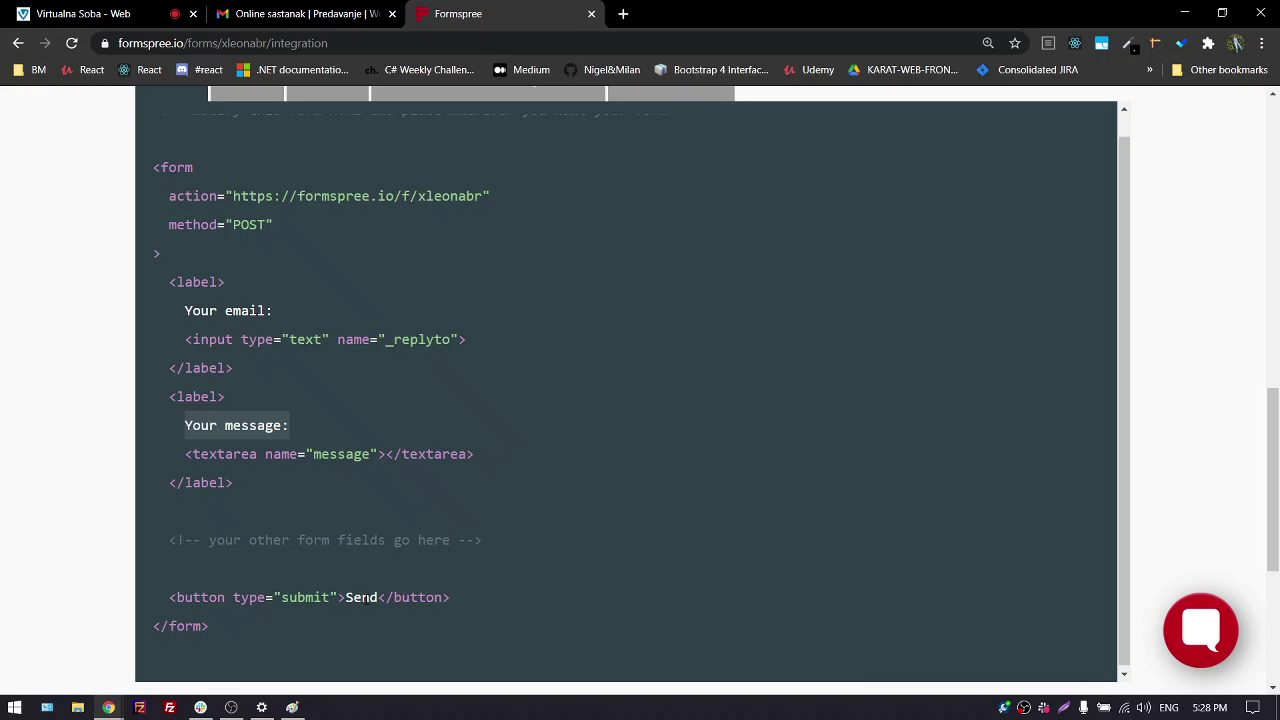
pyautogui.doubleClick(367, 597)
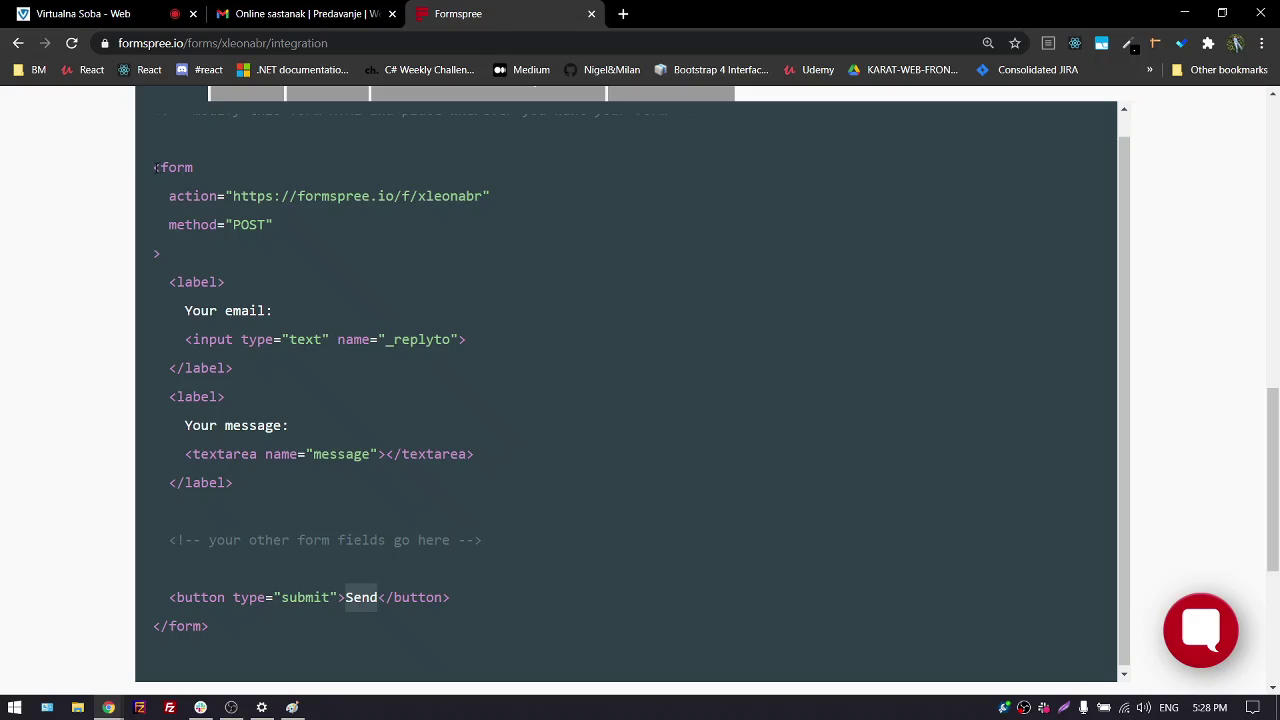
pyautogui.click(152, 167)
# Copy the whole form code from <form to </form> and minimize the browser
pyautogui.moveTo(152, 167); pyautogui.dragTo(230, 614)
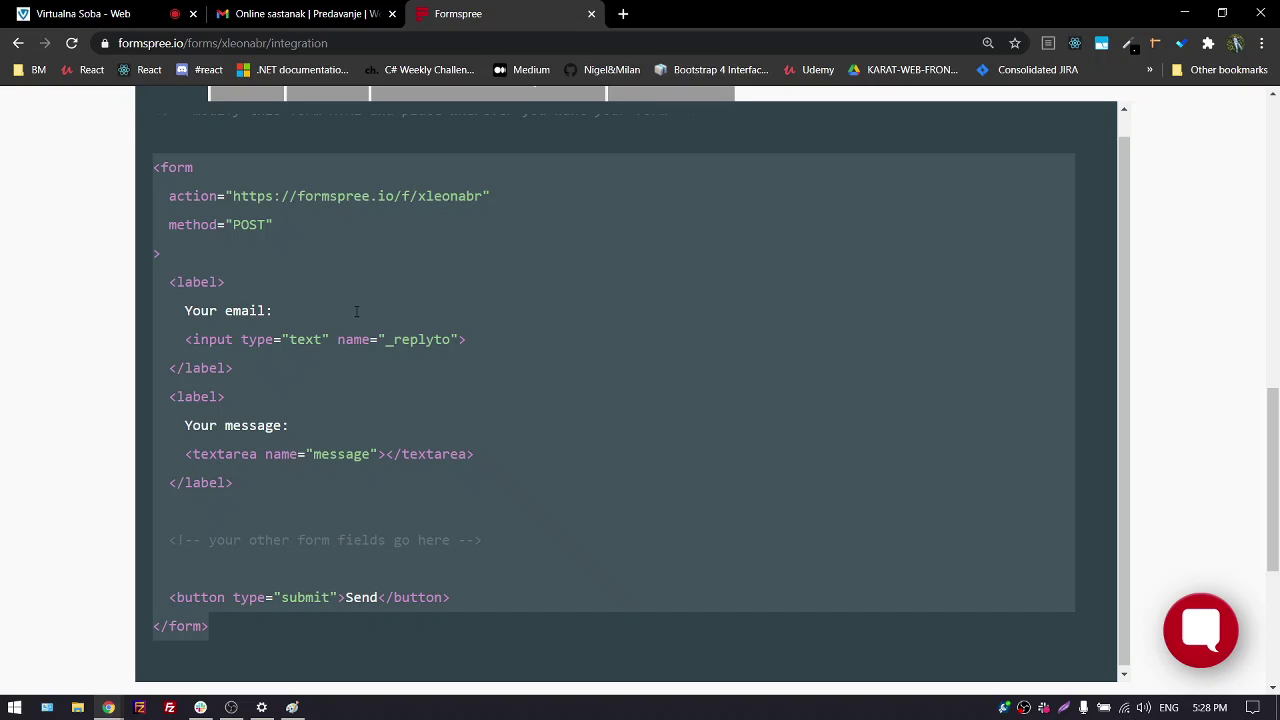
pyautogui.rightClick(408, 228)
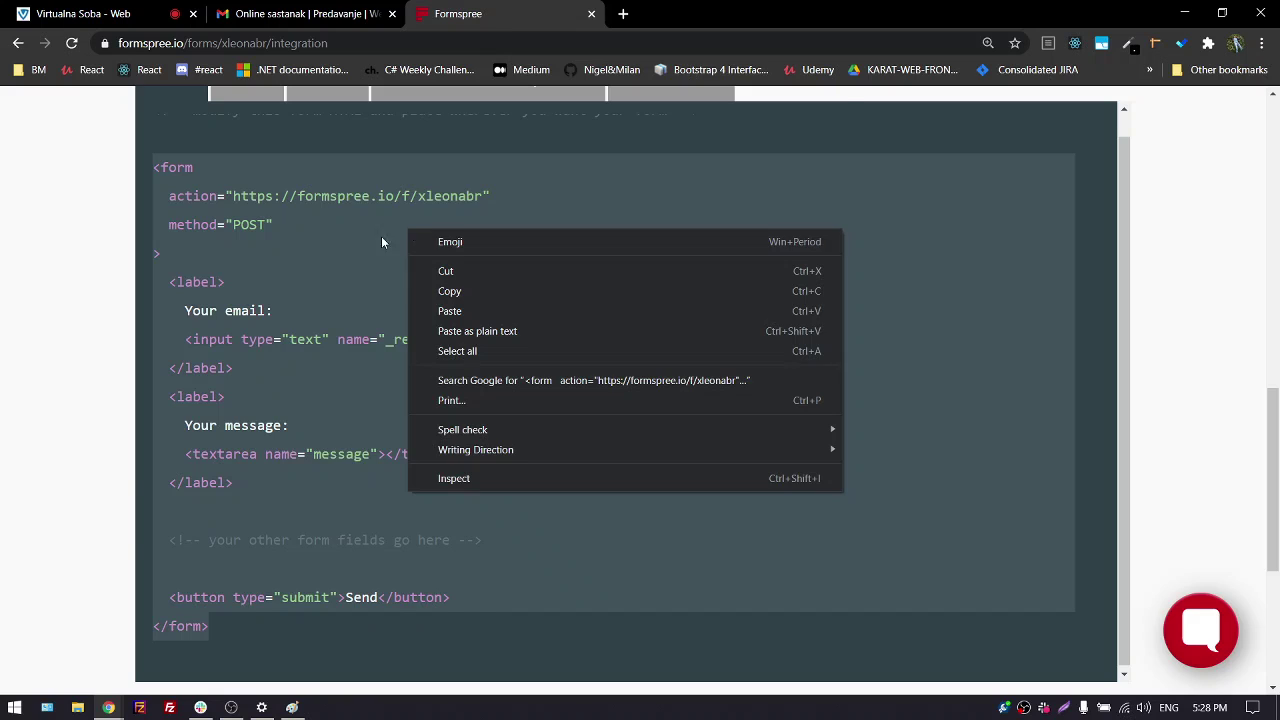
pyautogui.click(381, 236)
pyautogui.moveTo(153, 167); pyautogui.dragTo(227, 614)
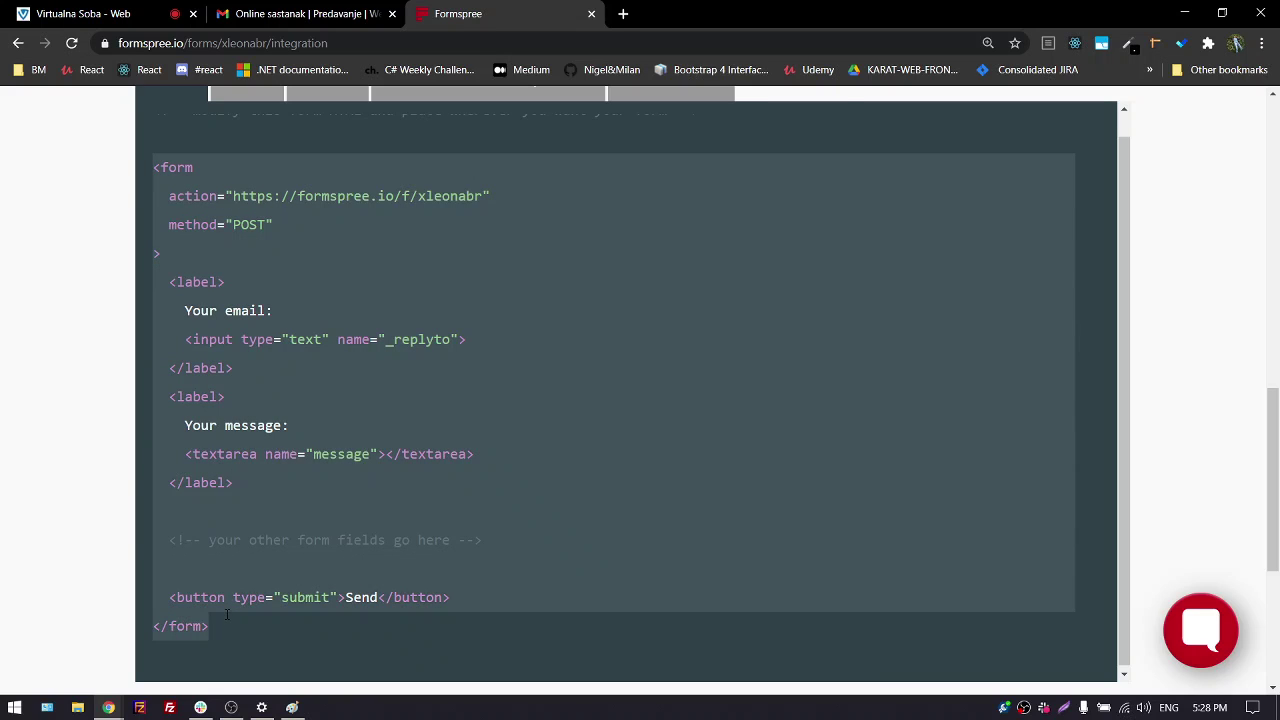
pyautogui.rightClick(452, 277)
pyautogui.click(481, 340)
pyautogui.click(1183, 13)
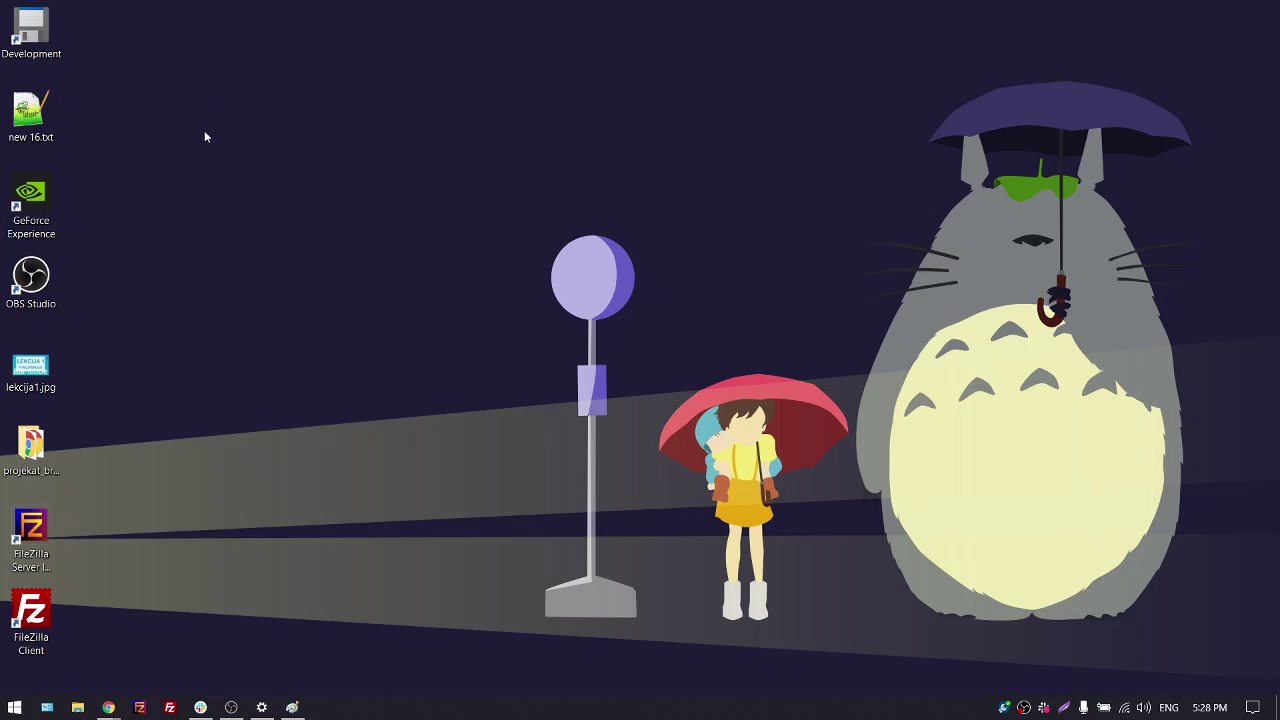
# Create a desktop folder named forms_project, move it beside Development, and open it
pyautogui.rightClick(166, 57)
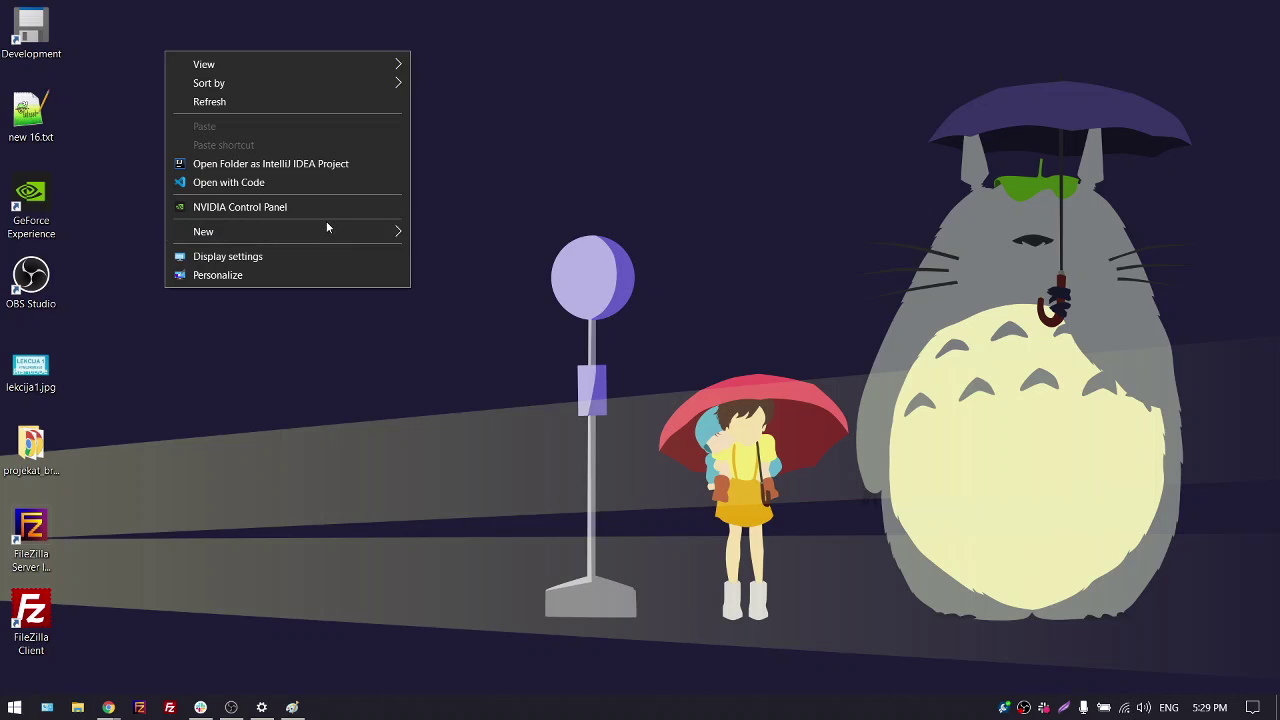
pyautogui.moveTo(350, 231)
pyautogui.click(445, 238)
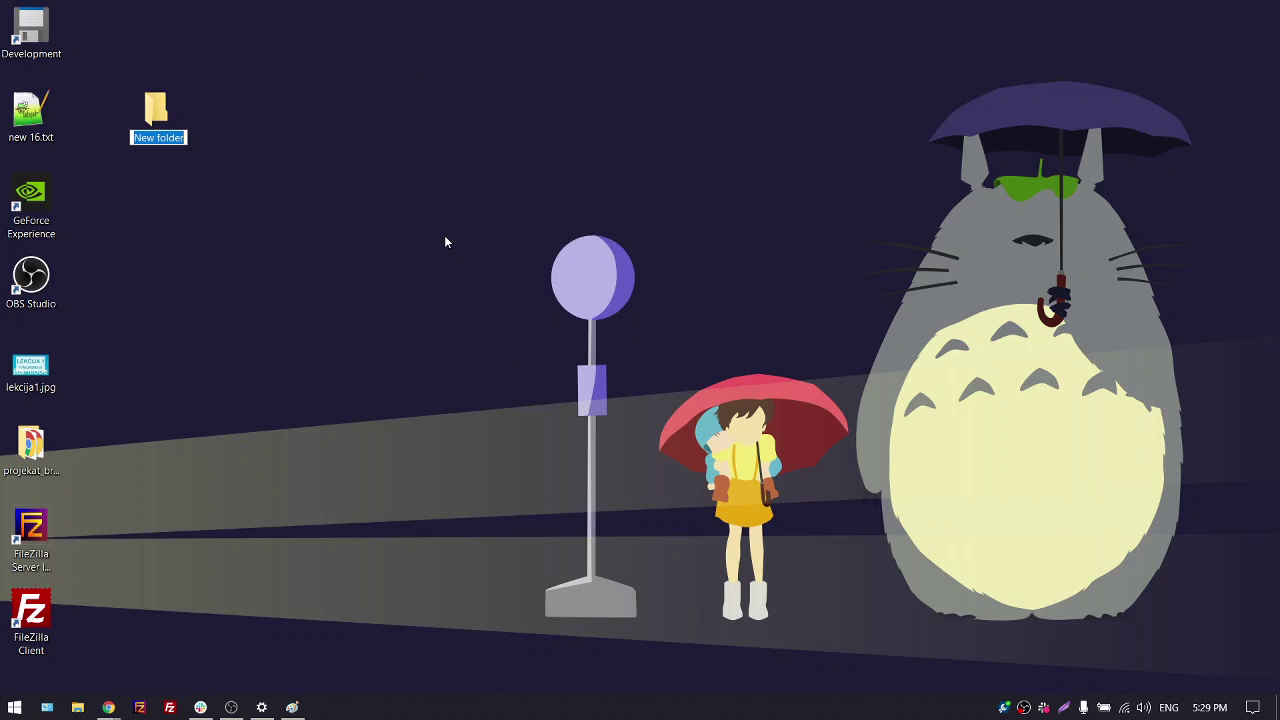
pyautogui.write('form')
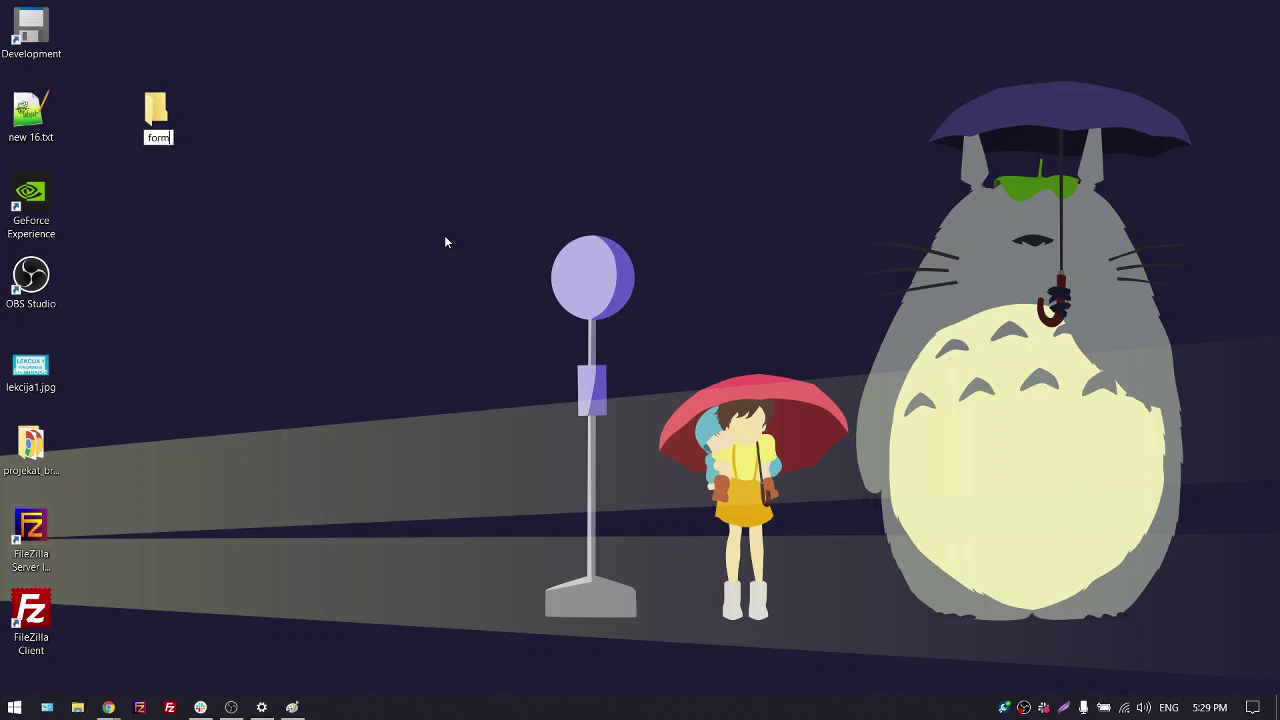
pyautogui.write('s_project')
pyautogui.press('Return')
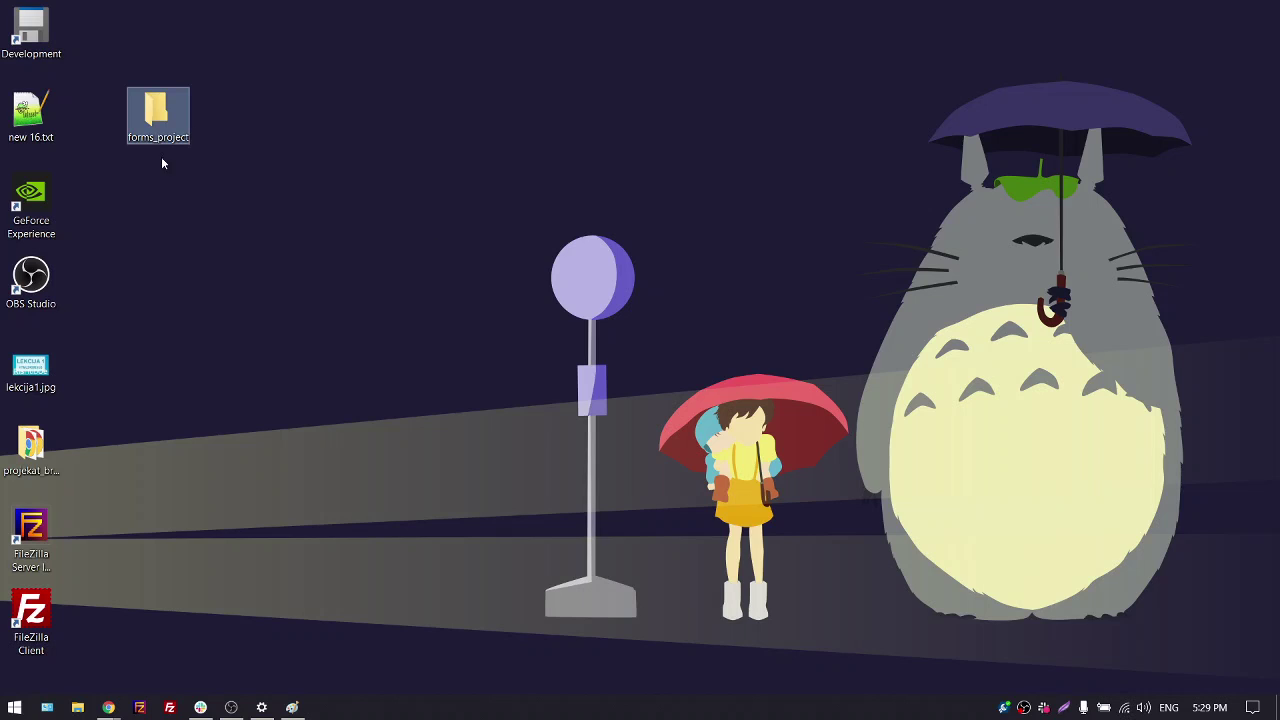
pyautogui.moveTo(165, 120); pyautogui.dragTo(101, 38)
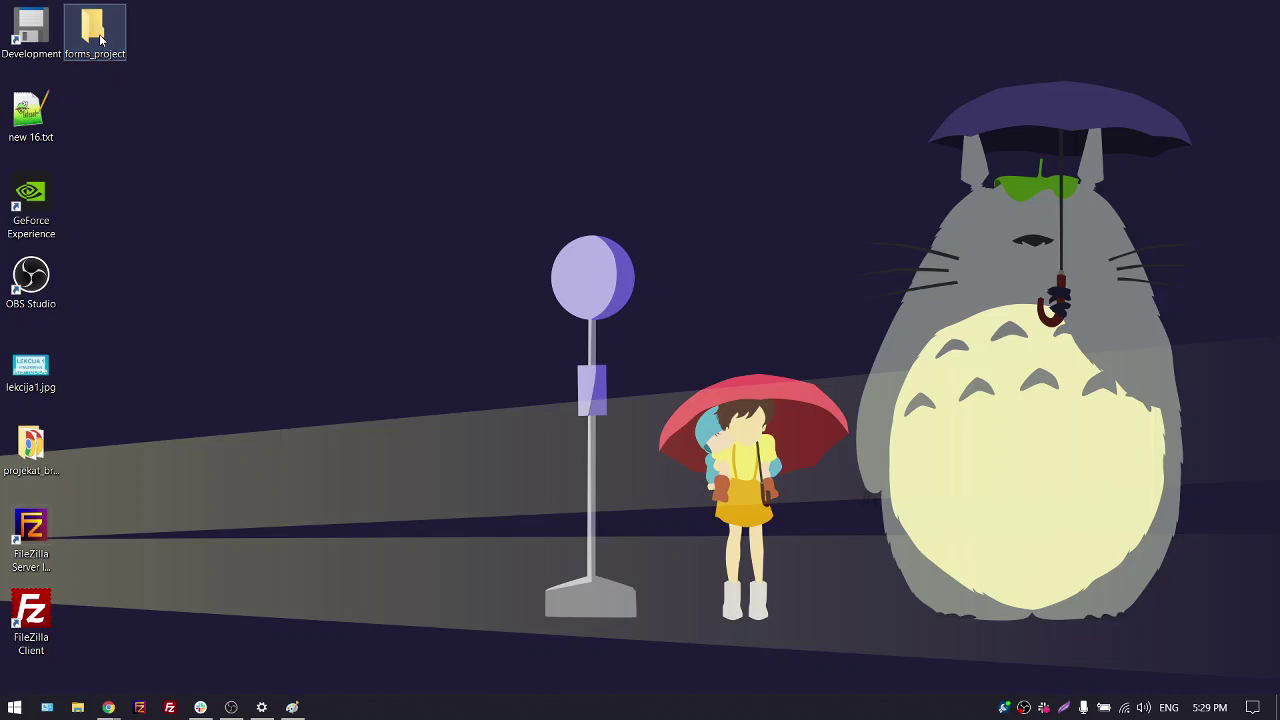
pyautogui.doubleClick(101, 38)
# Create an empty index.html in forms_project, confirming the extension change, then minimize File Explorer
pyautogui.rightClick(318, 238)
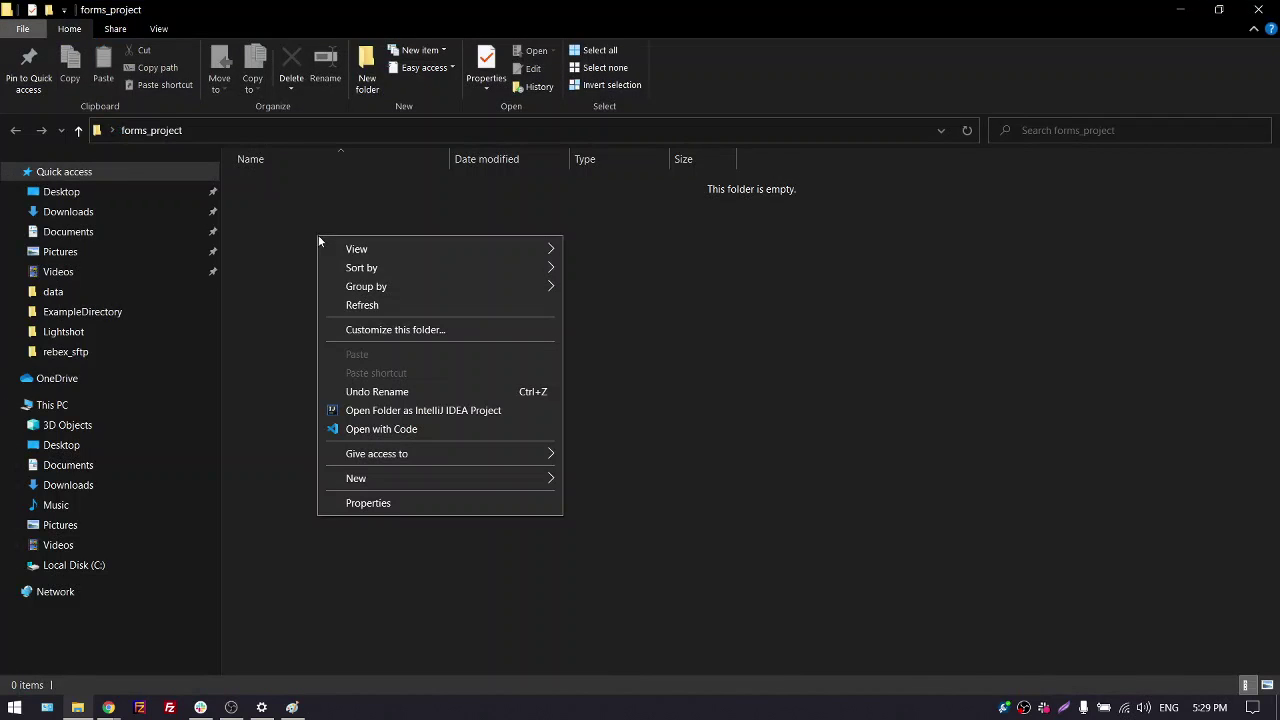
pyautogui.moveTo(510, 478)
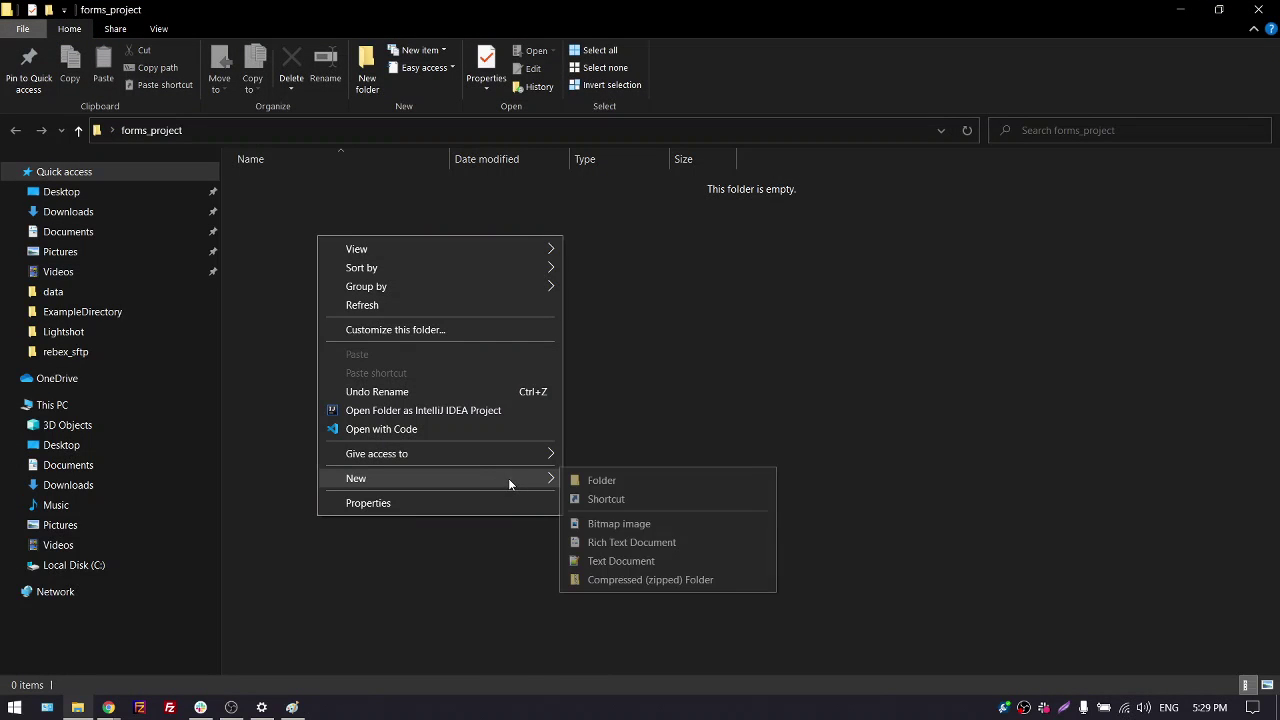
pyautogui.click(627, 561)
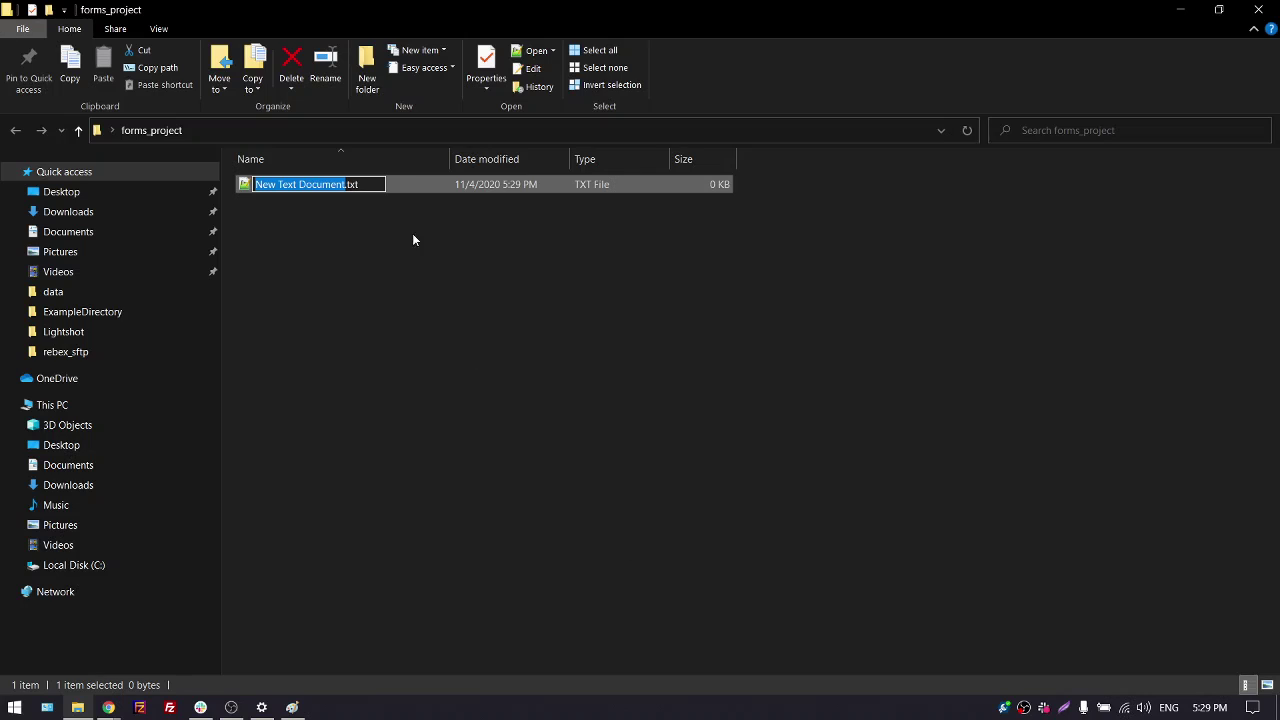
pyautogui.press('End')
pyautogui.hotkey('ctrl', 'a')
pyautogui.press('End')
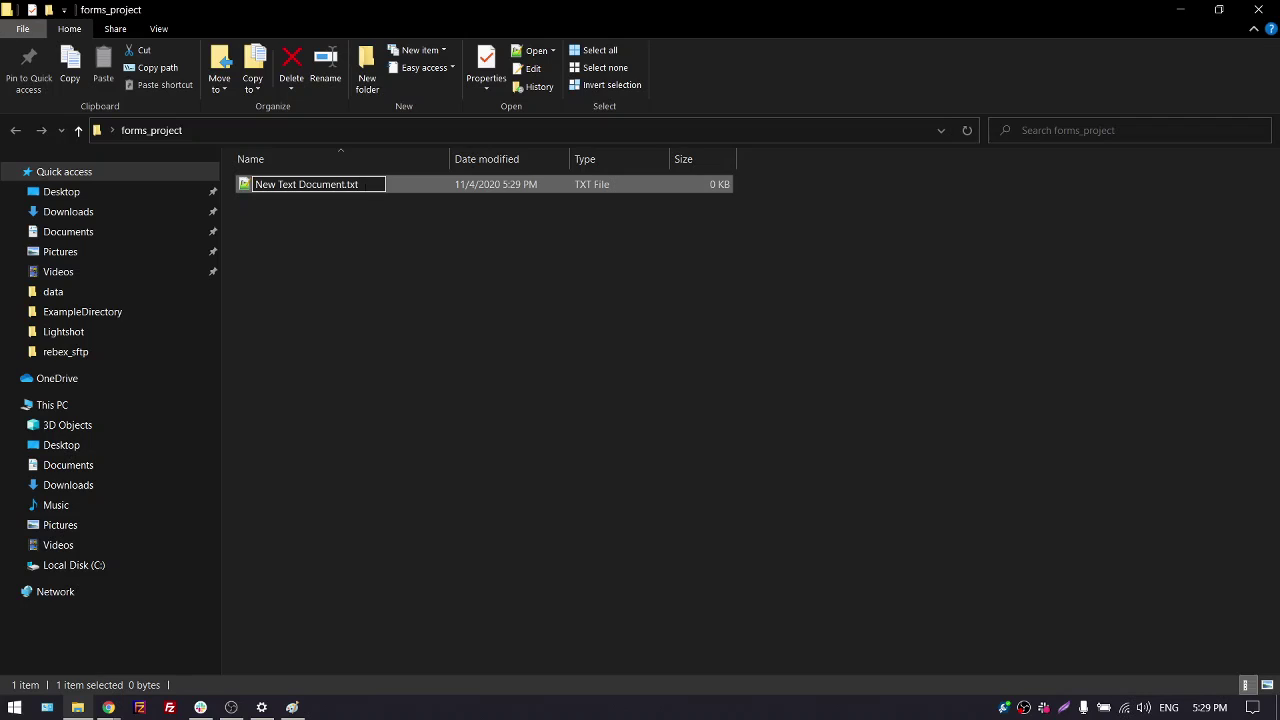
pyautogui.hotkey('ctrl', 'a')
pyautogui.press('BackSpace')
pyautogui.write('inde')
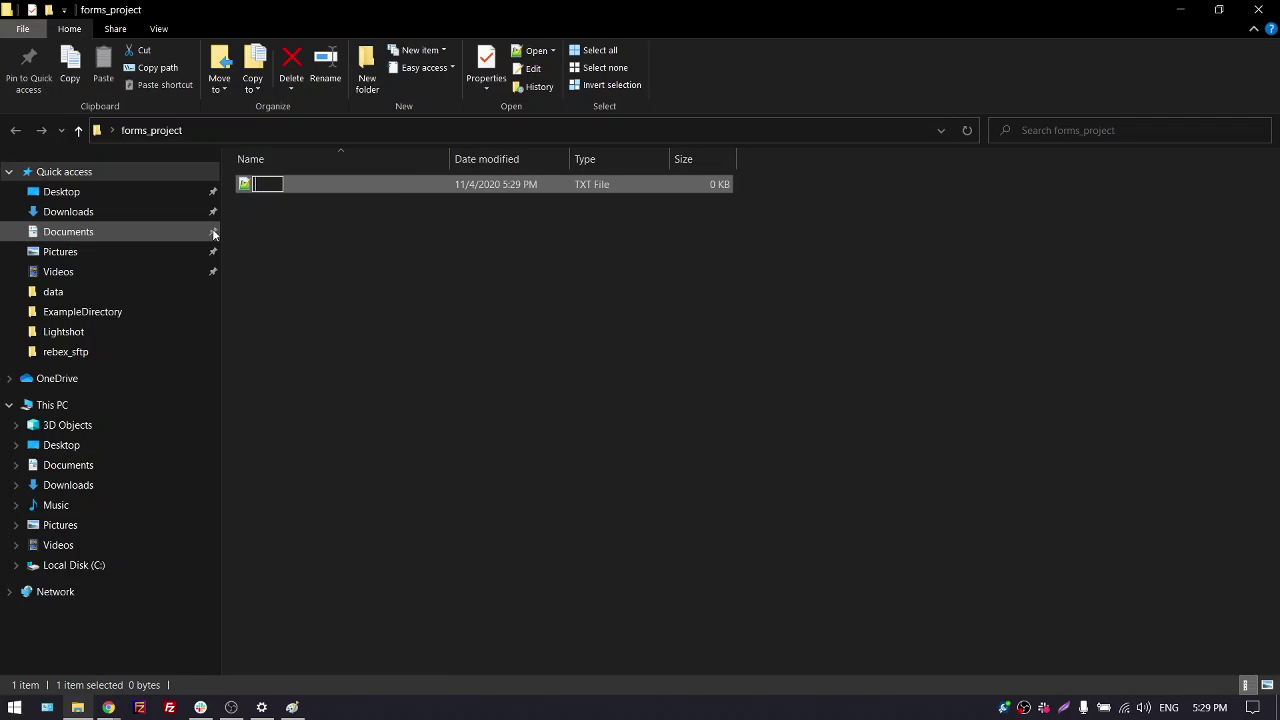
pyautogui.write('x.html')
pyautogui.press('Return')
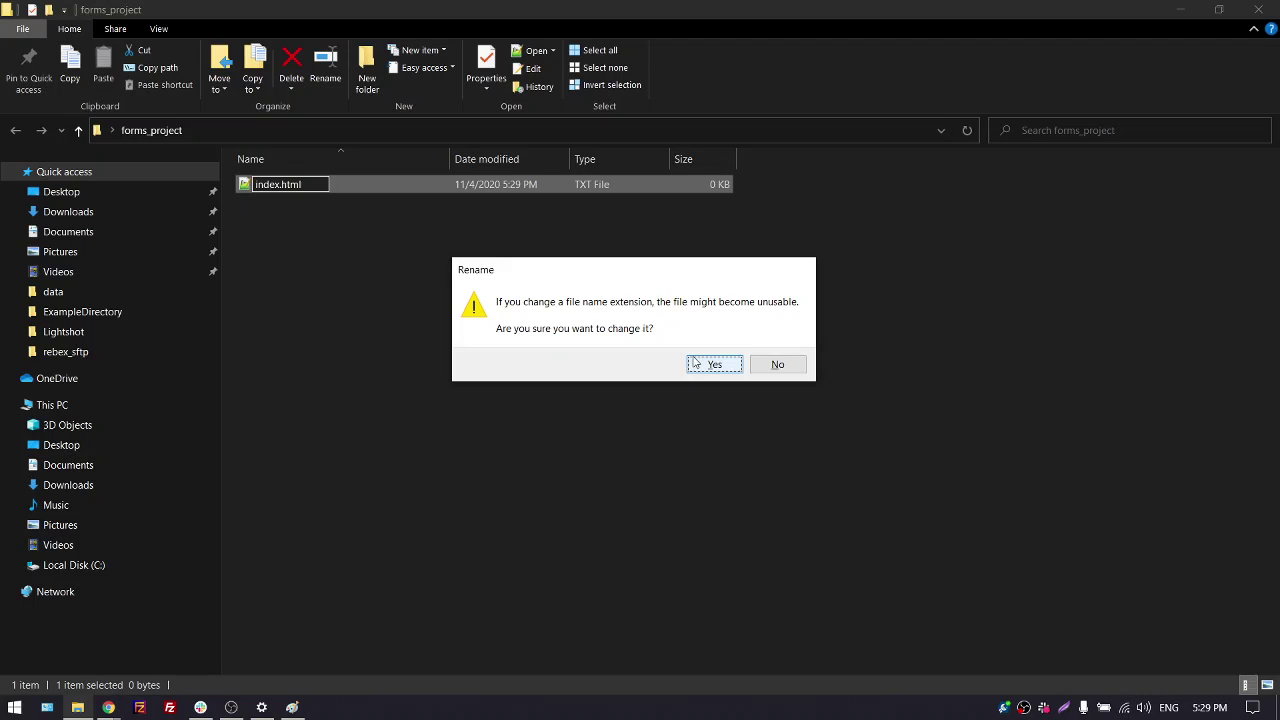
pyautogui.click(697, 365)
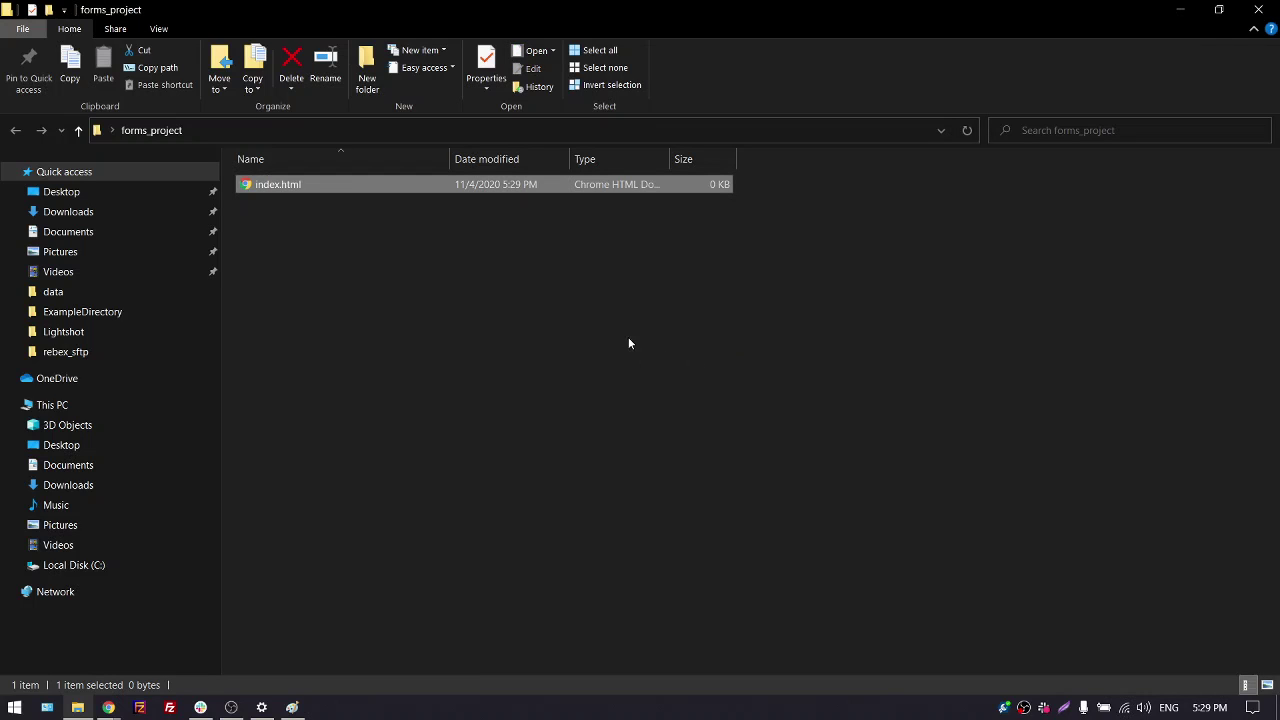
pyautogui.click(1180, 12)
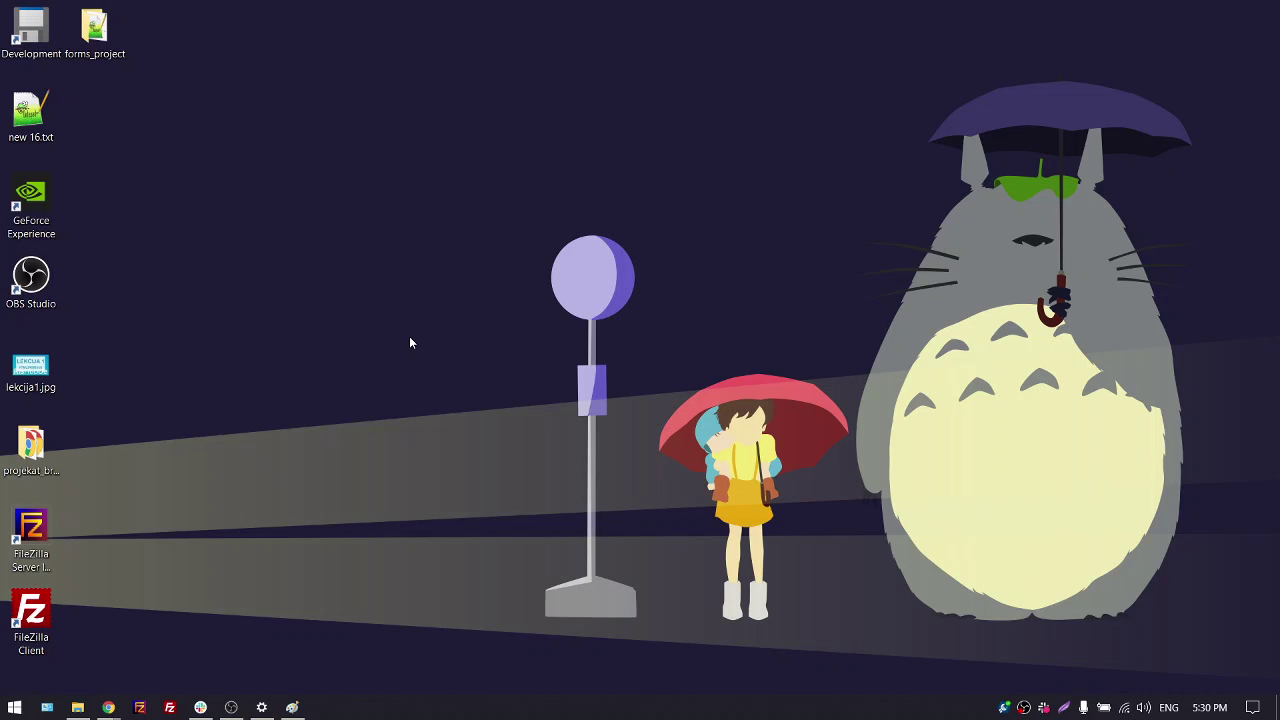
# Launch Visual Studio Code by searching 'code' from the Windows Start menu
pyautogui.press('super')
pyautogui.write('code')
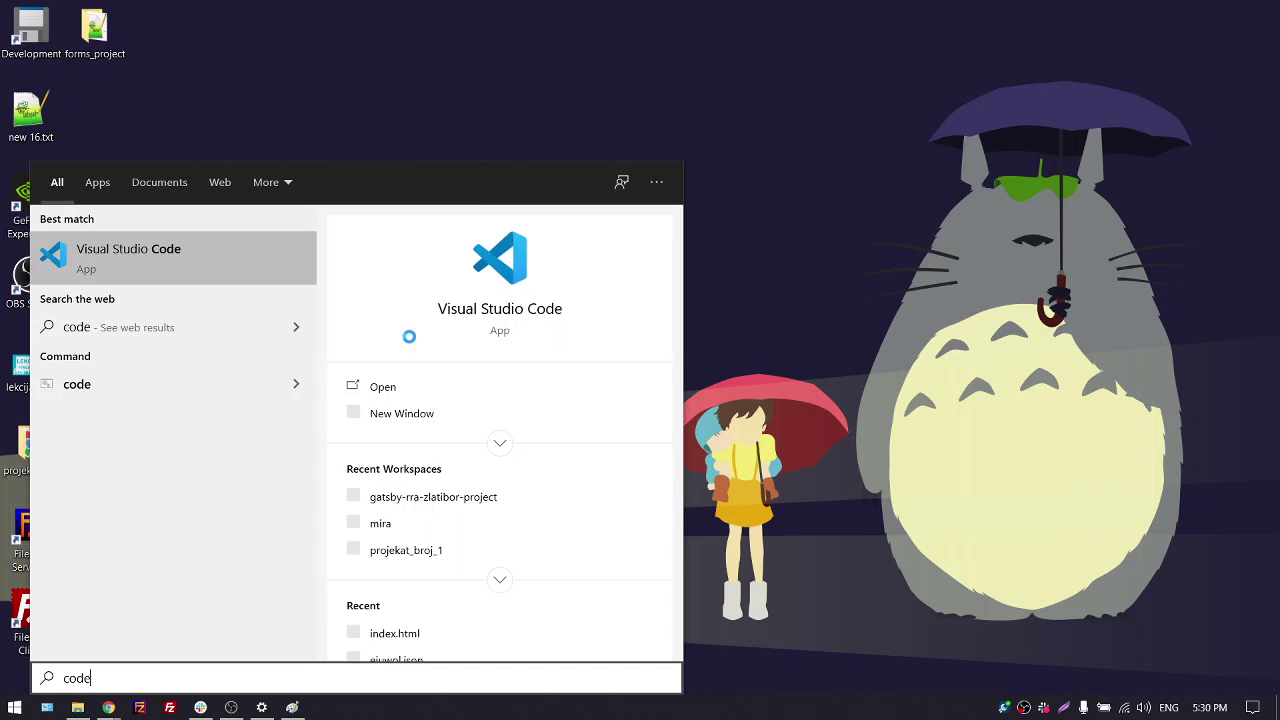
pyautogui.press('Return')
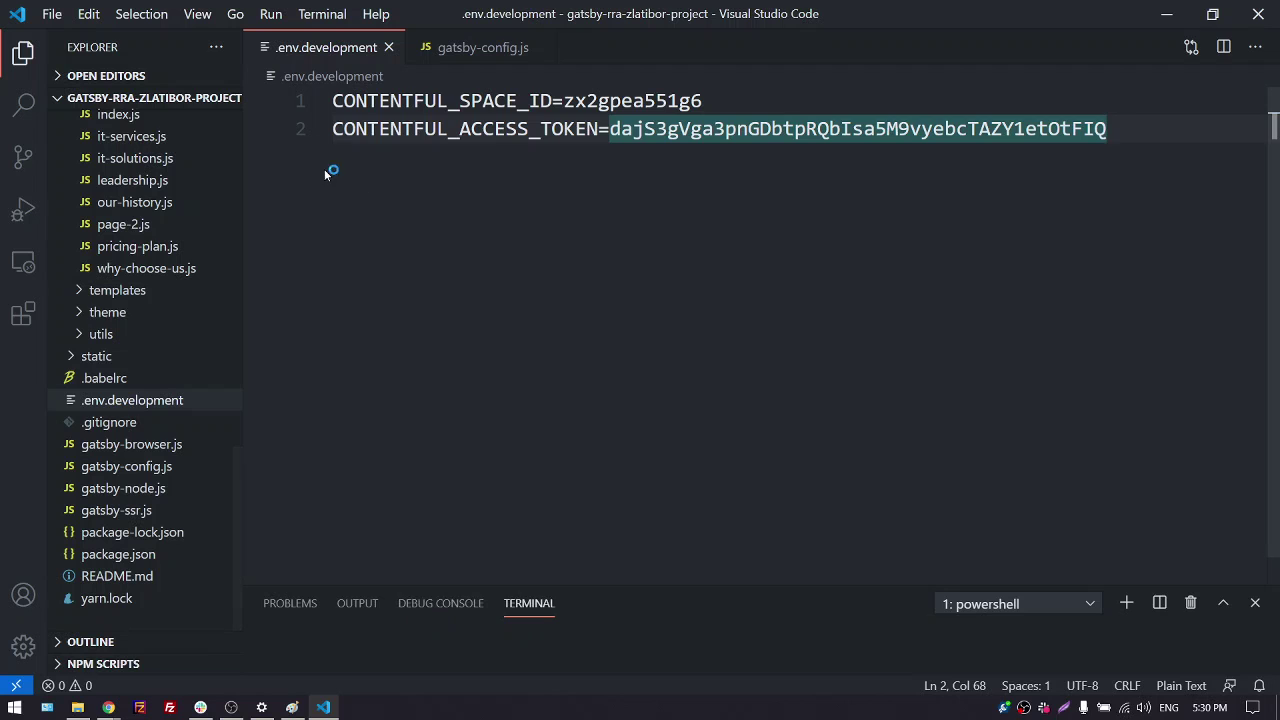
# Dismiss the Marketplace extension suggestion toast in the gatsby-rra-zlatibor-project workspace
pyautogui.scroll(4, 166, 366)
pyautogui.scroll(10, 166, 366)
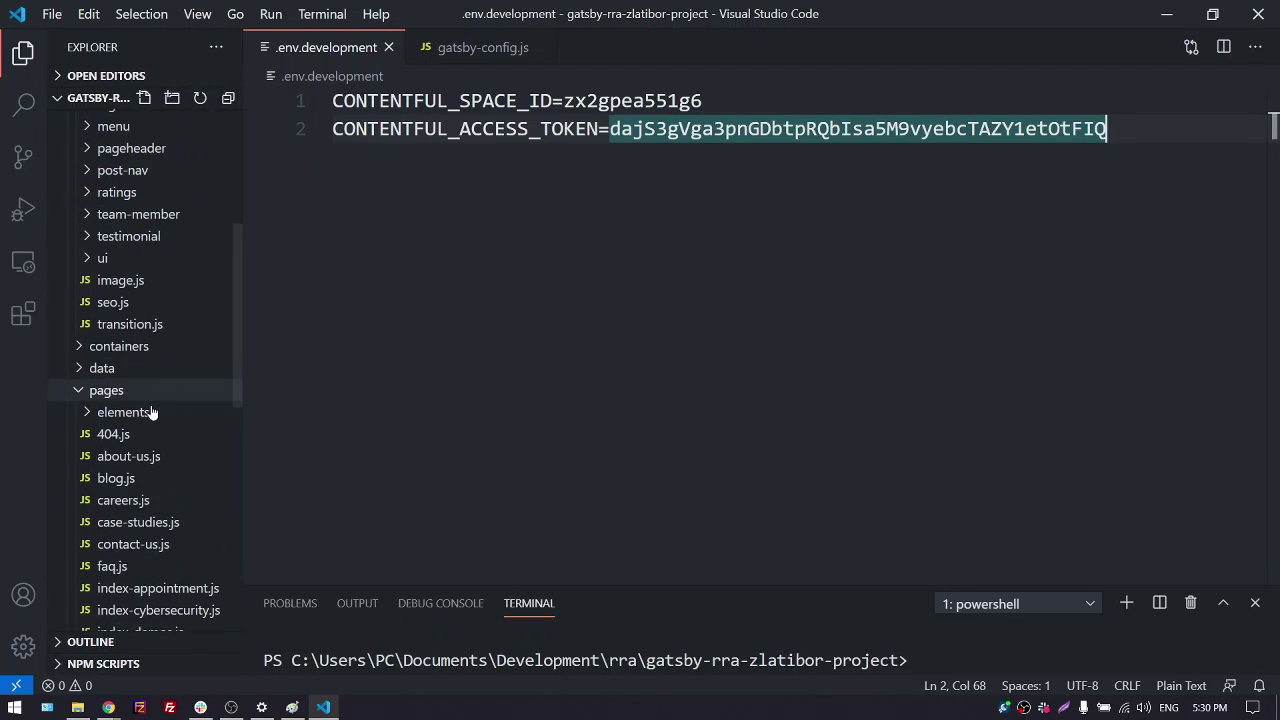
pyautogui.scroll(-7, 143, 406)
pyautogui.scroll(-1, 507, 285)
pyautogui.scroll(1, 507, 285)
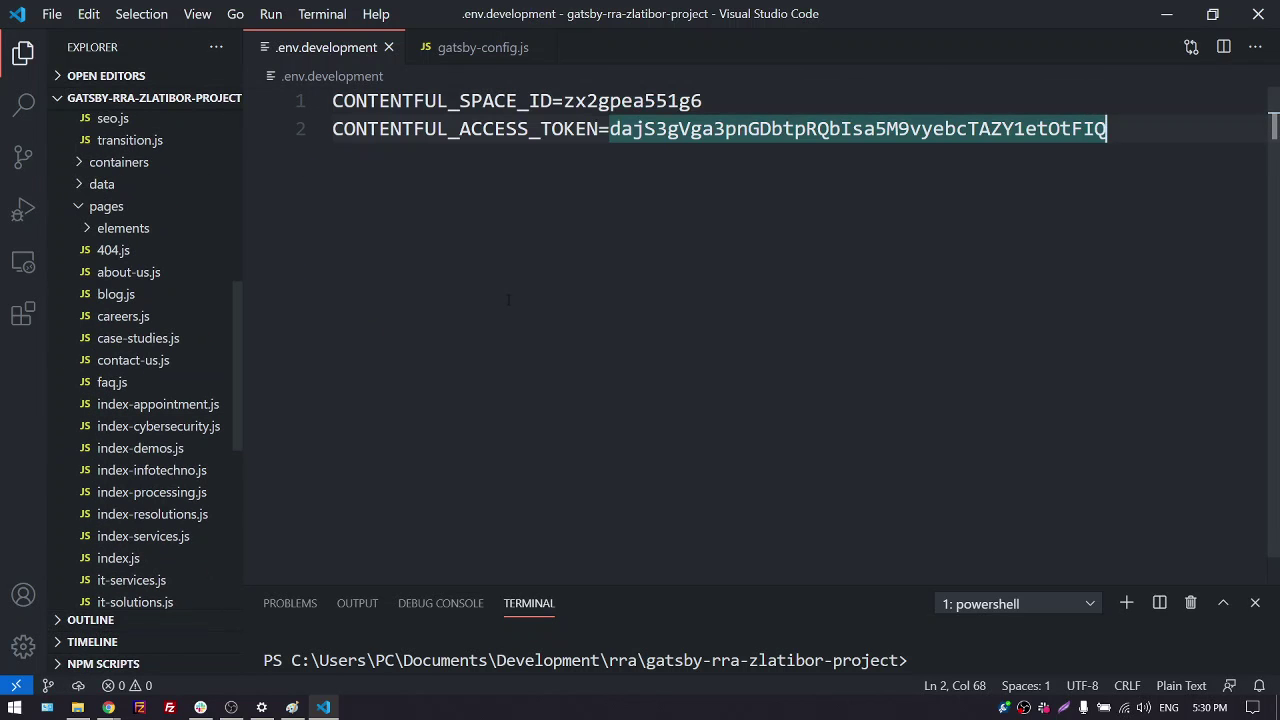
pyautogui.scroll(8, 145, 347)
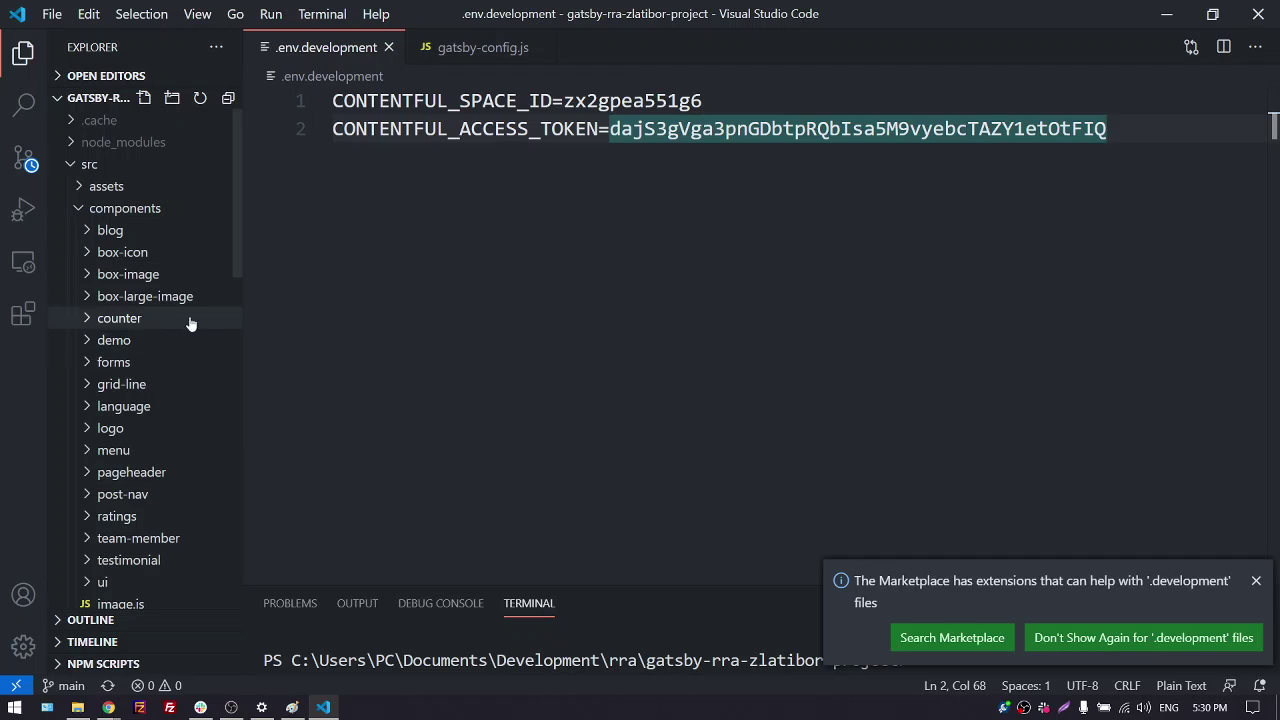
pyautogui.click(1256, 581)
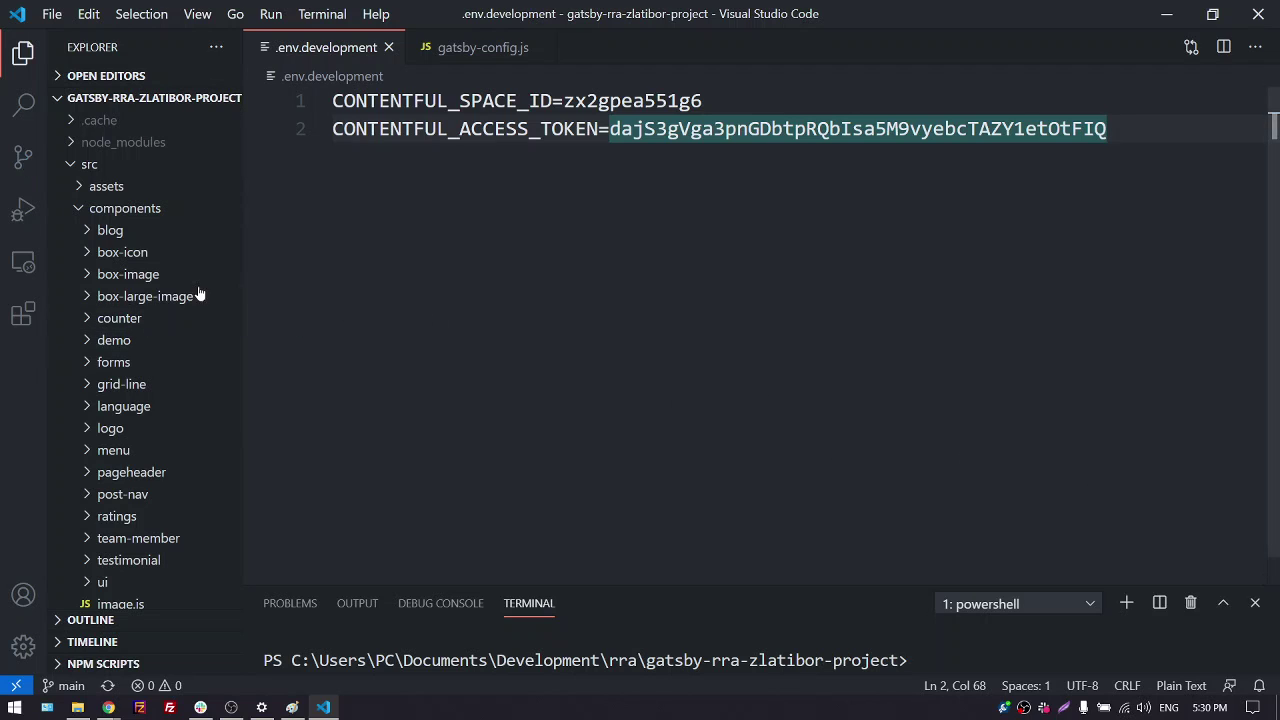
# Expand src > components > forms in the Explorer and open useFormUrl.js
pyautogui.click(68, 165)
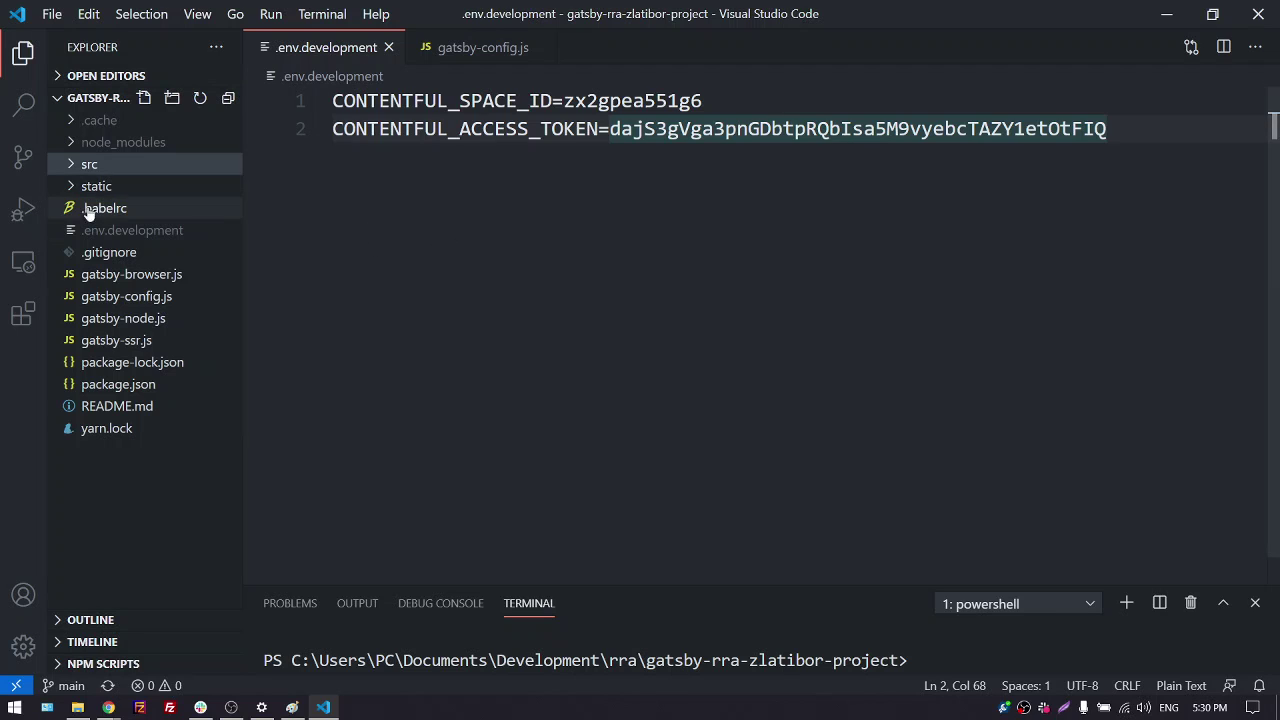
pyautogui.click(70, 166)
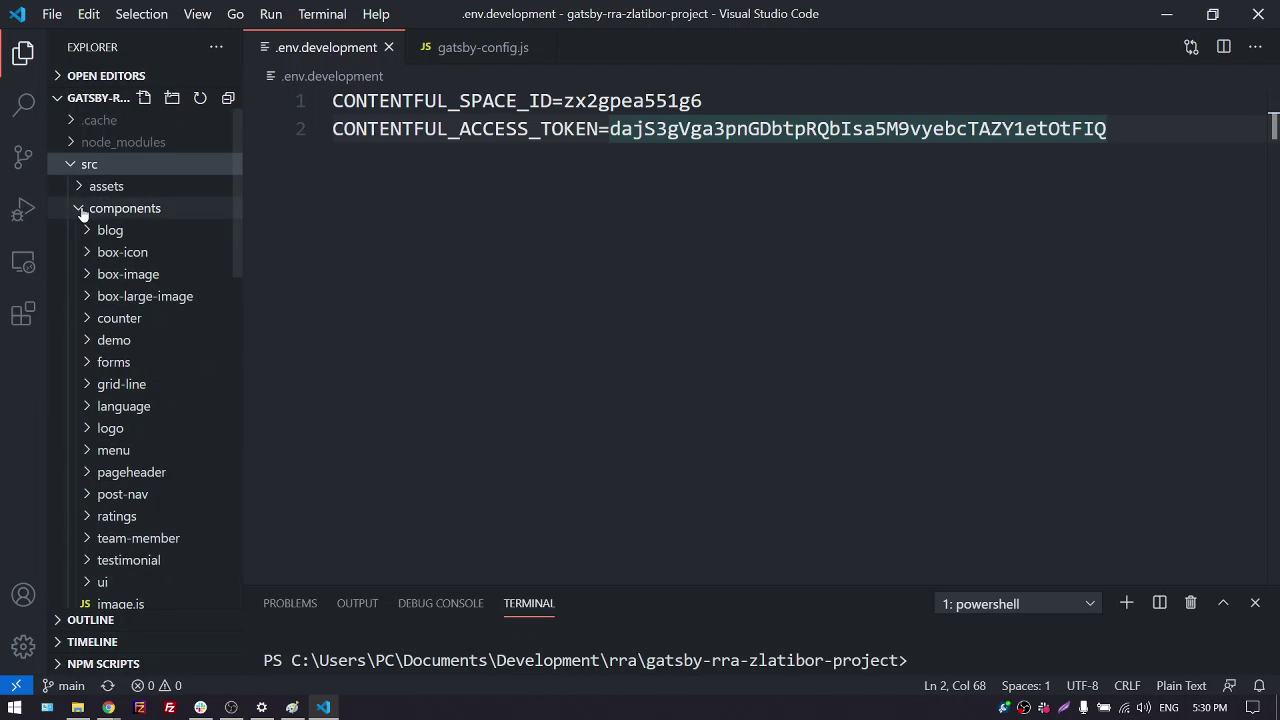
pyautogui.click(78, 210)
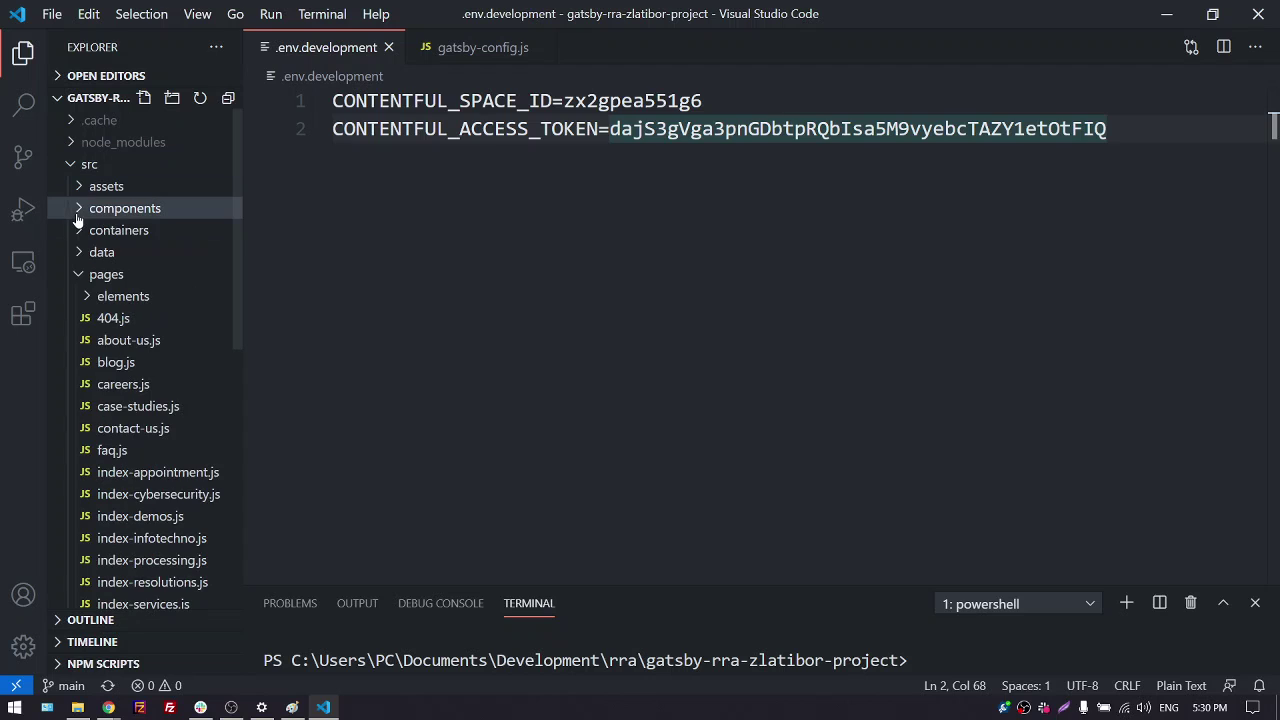
pyautogui.click(79, 274)
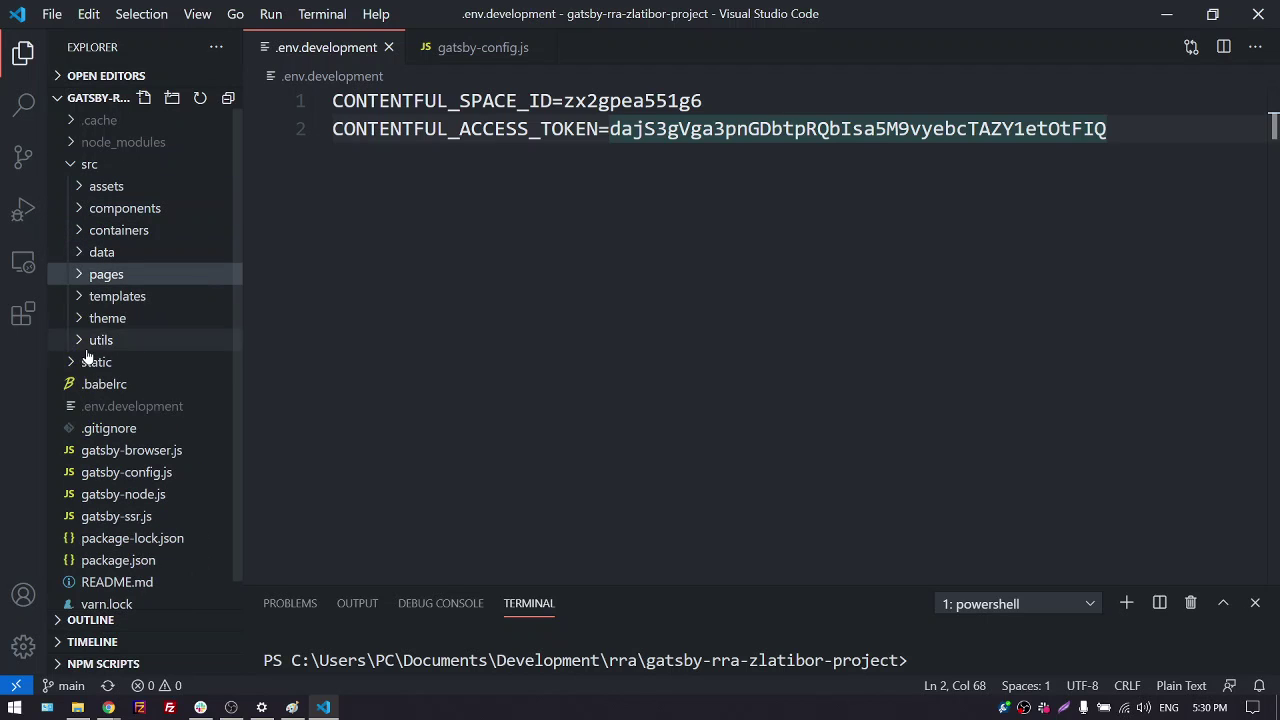
pyautogui.click(81, 187)
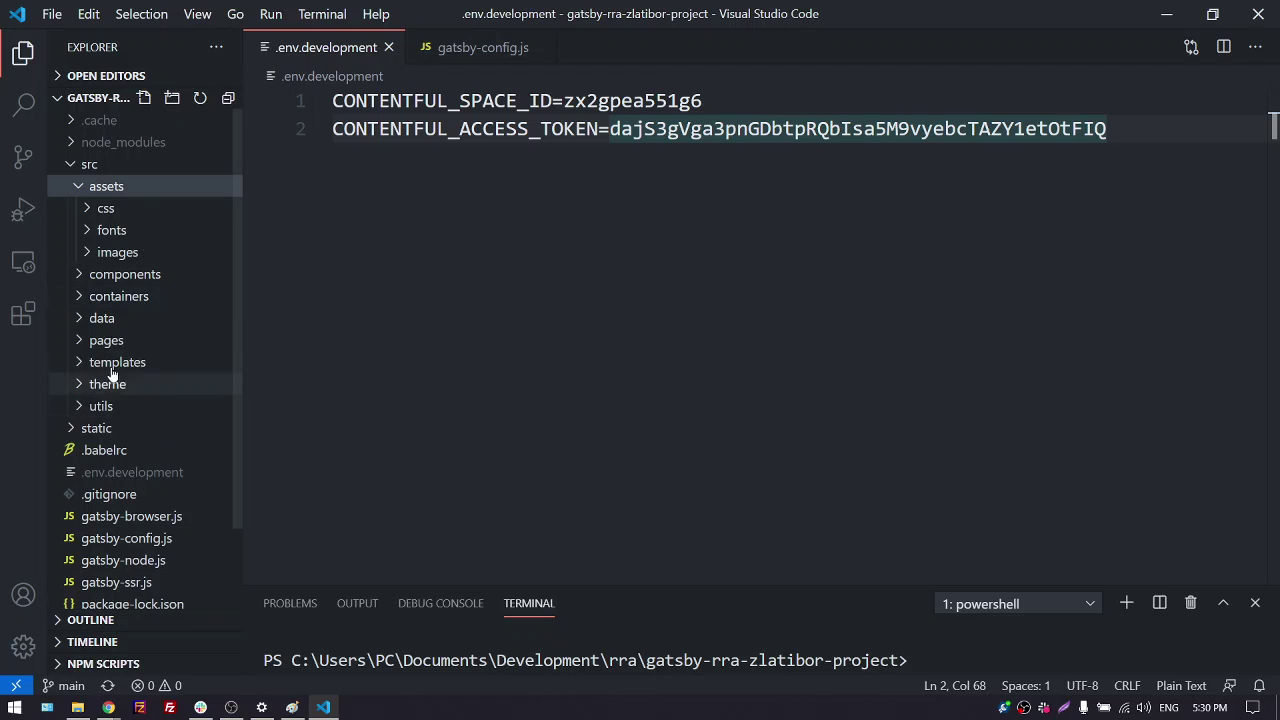
pyautogui.click(80, 279)
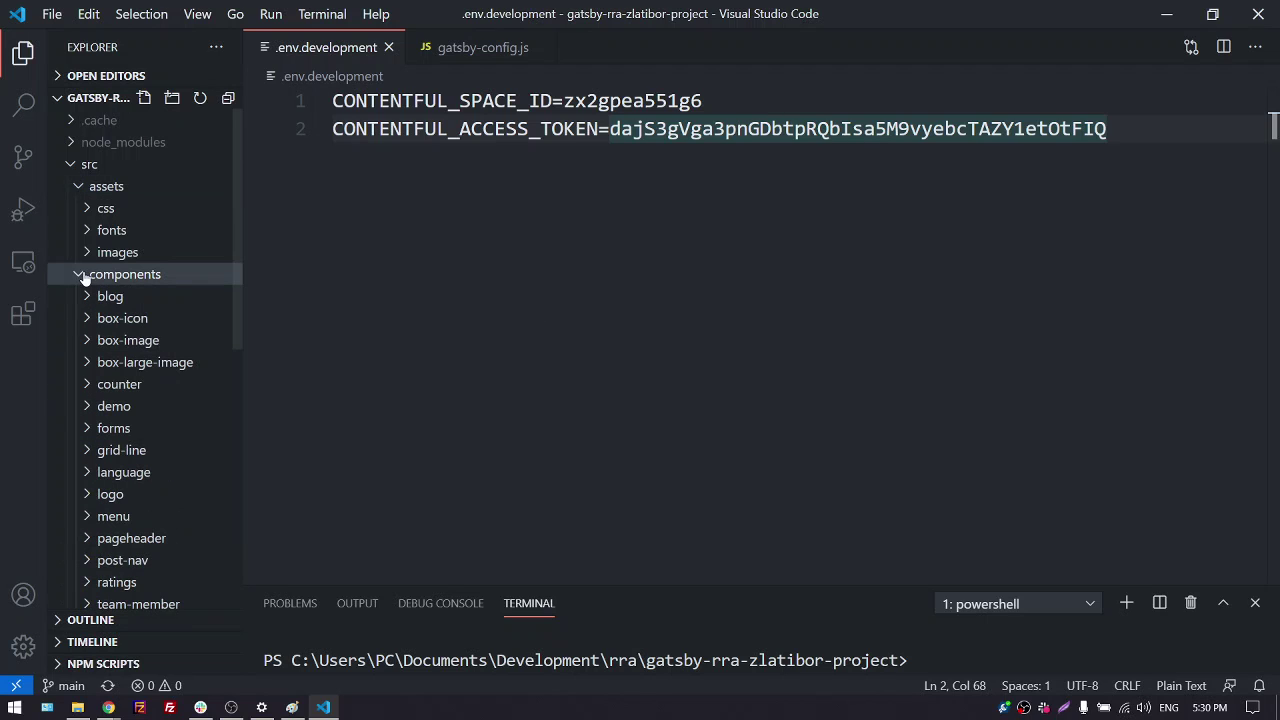
pyautogui.click(91, 428)
pyautogui.scroll(-1, 105, 410)
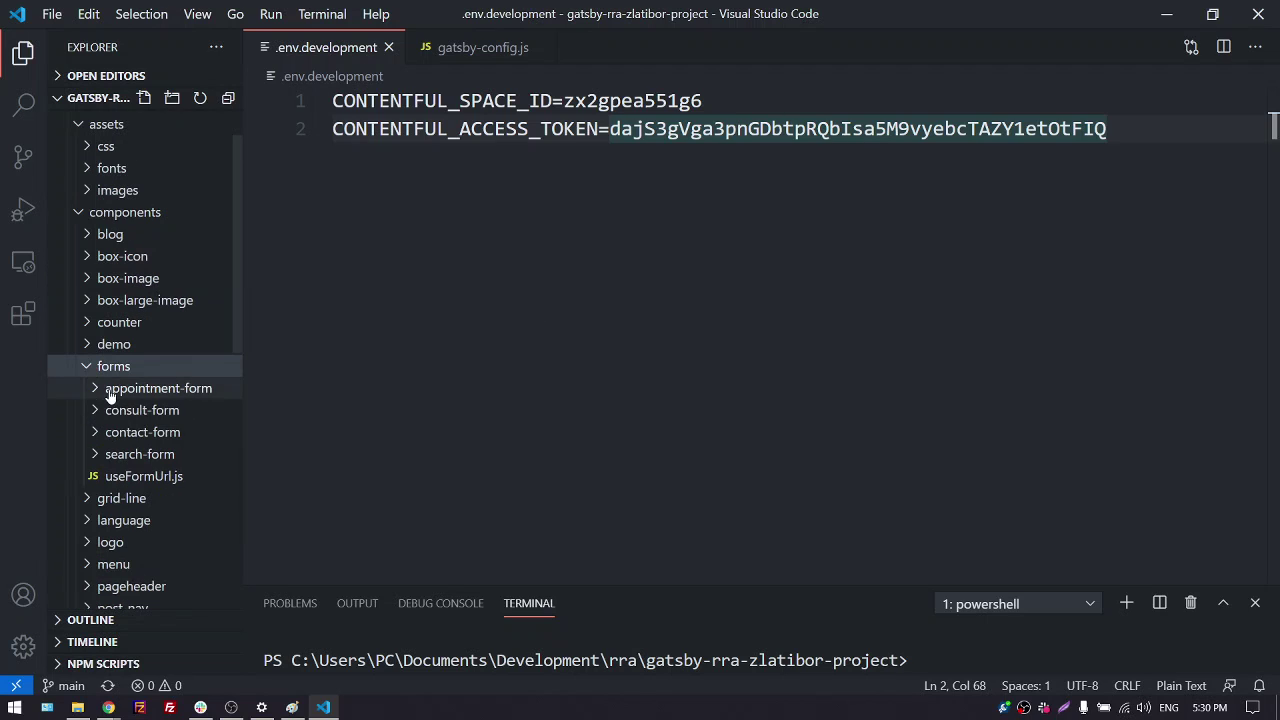
pyautogui.click(136, 478)
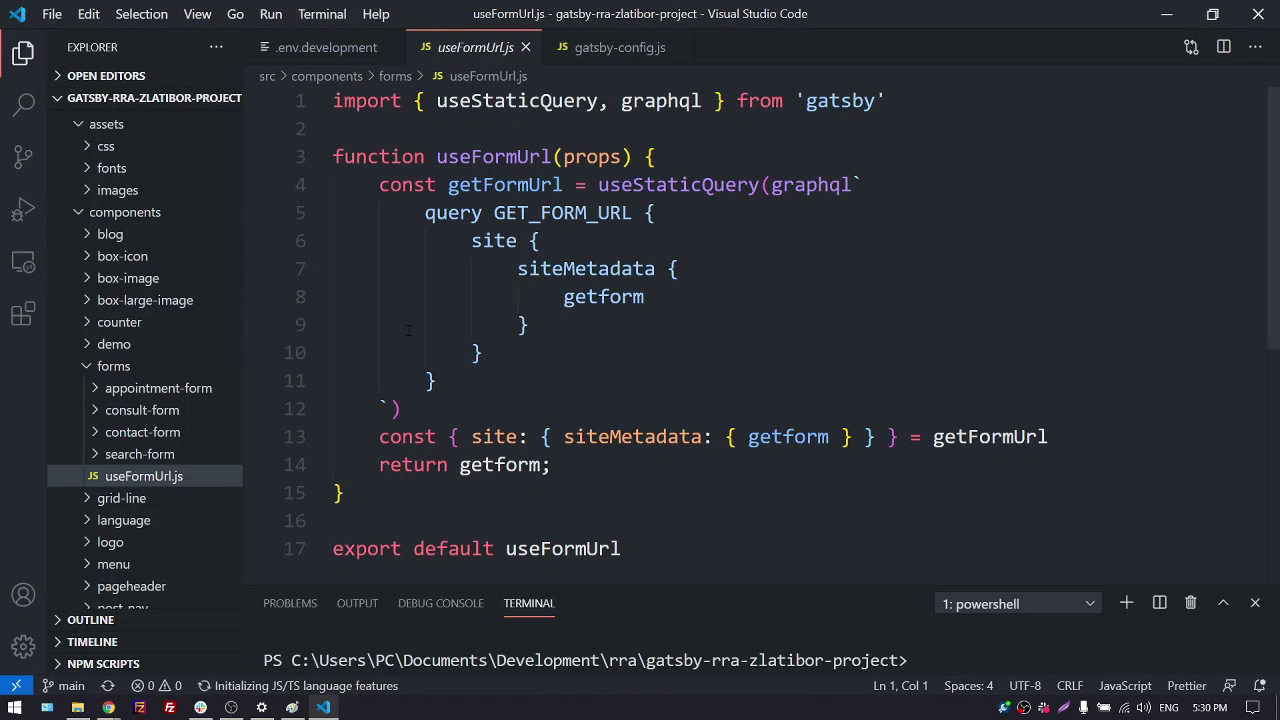
# Expand search-form > layout-one and open its index.js
pyautogui.scroll(-3, 408, 330)
pyautogui.scroll(3, 408, 330)
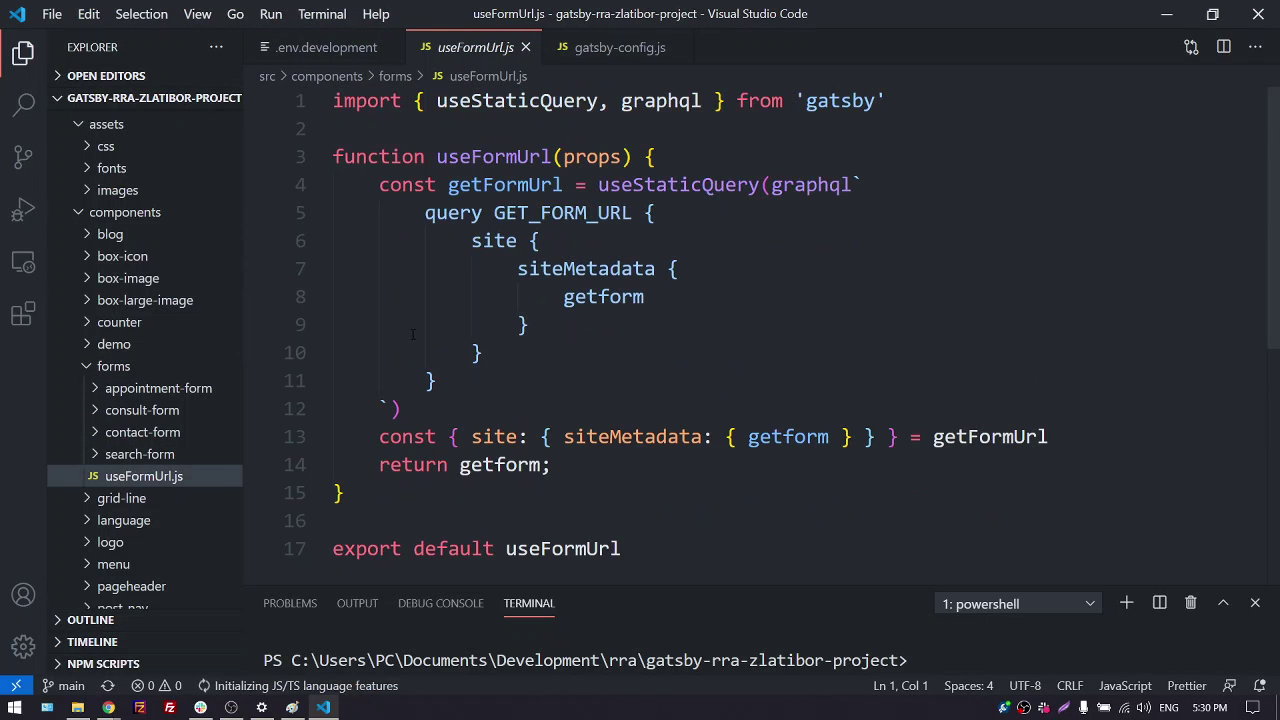
pyautogui.click(175, 455)
pyautogui.click(177, 480)
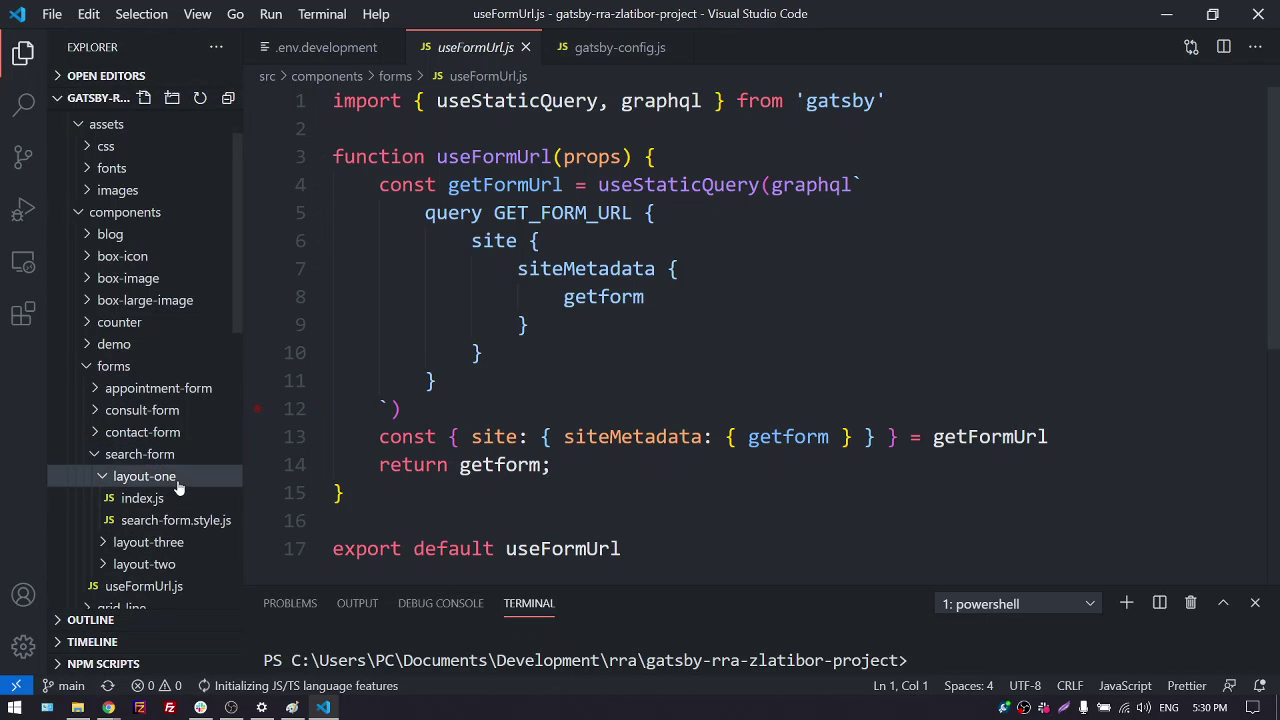
pyautogui.click(165, 500)
# Review the HeaderForm's <Form onSubmit> block, highlighting the Form element on line 27
pyautogui.scroll(-2, 400, 360)
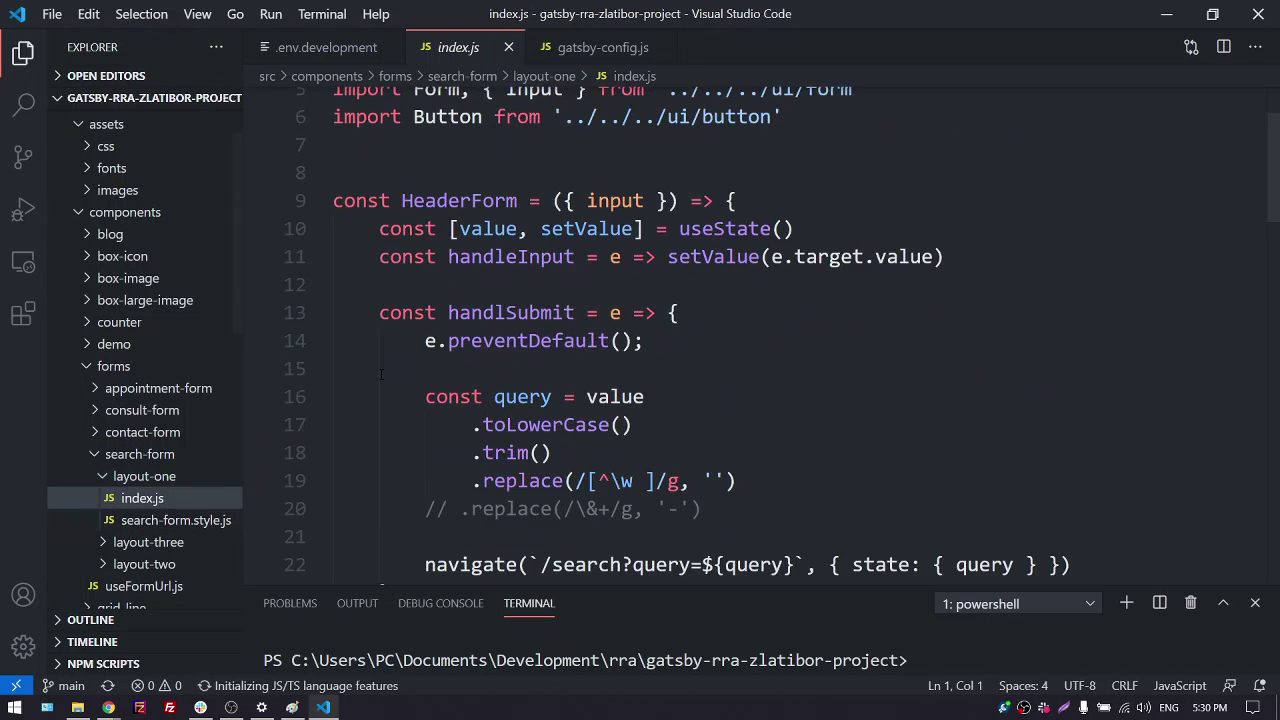
pyautogui.scroll(-5, 381, 374)
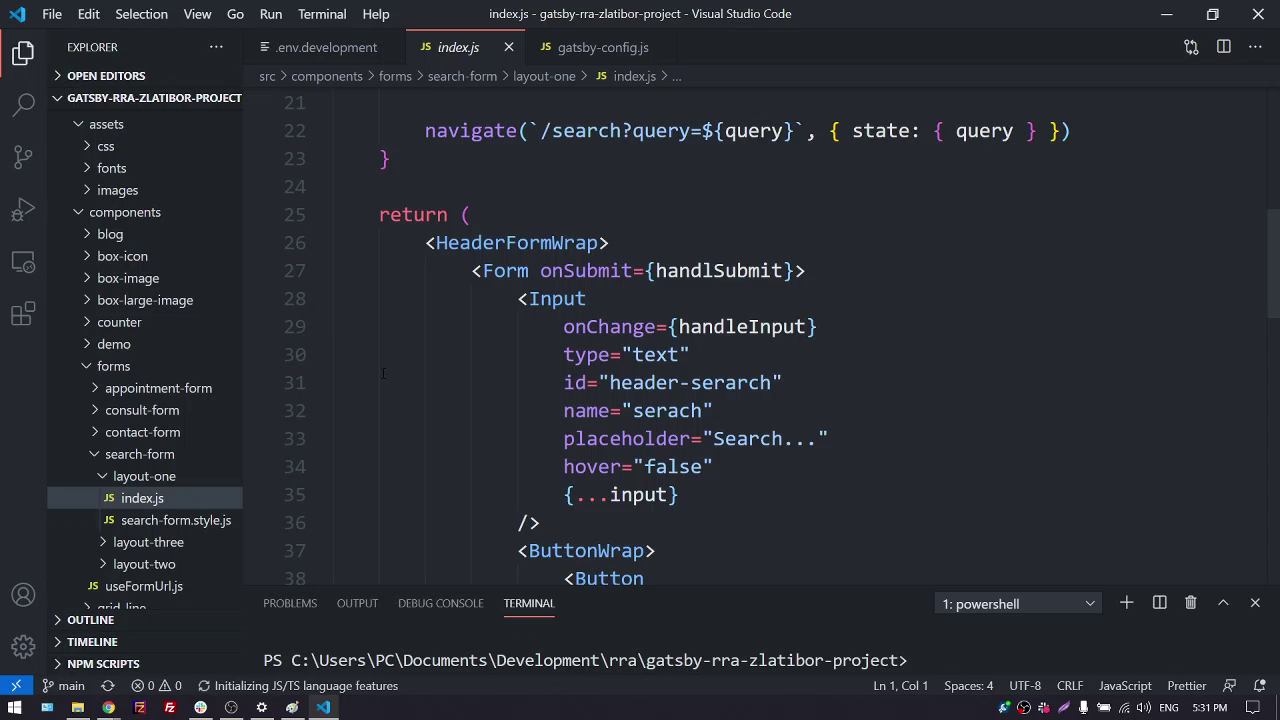
pyautogui.click(495, 272)
pyautogui.scroll(-3, 460, 300)
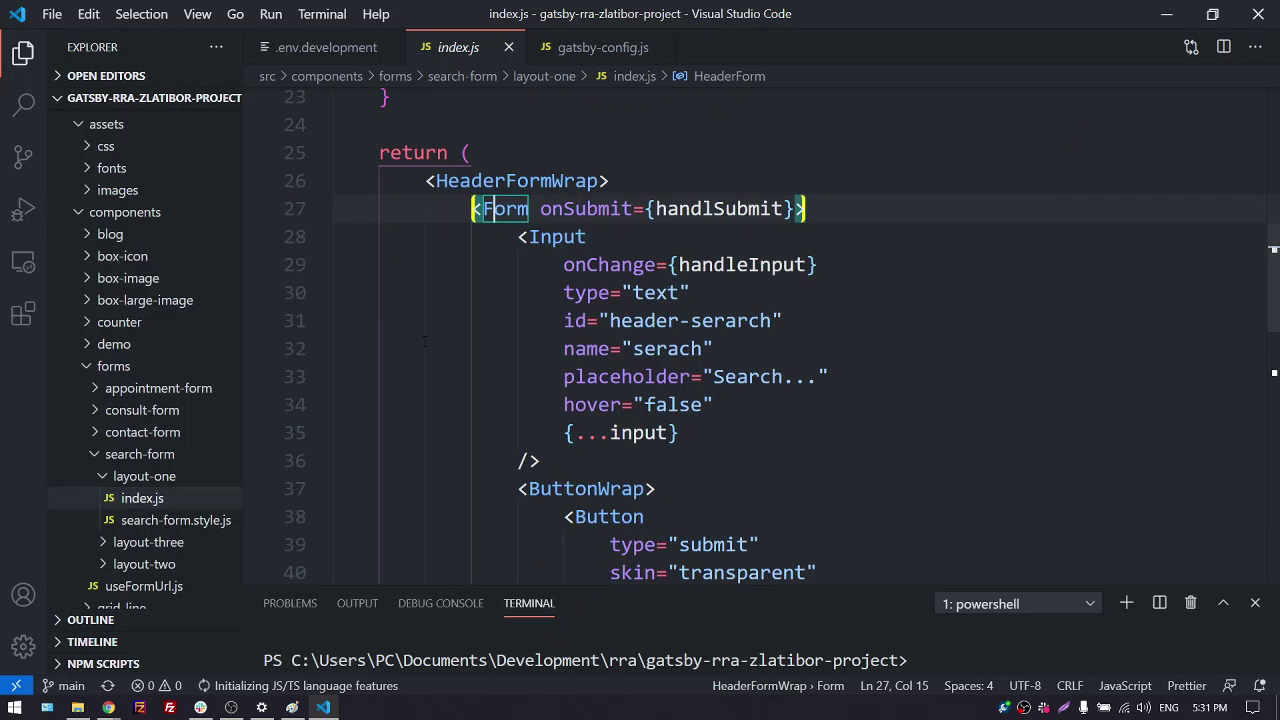
pyautogui.scroll(-4, 424, 341)
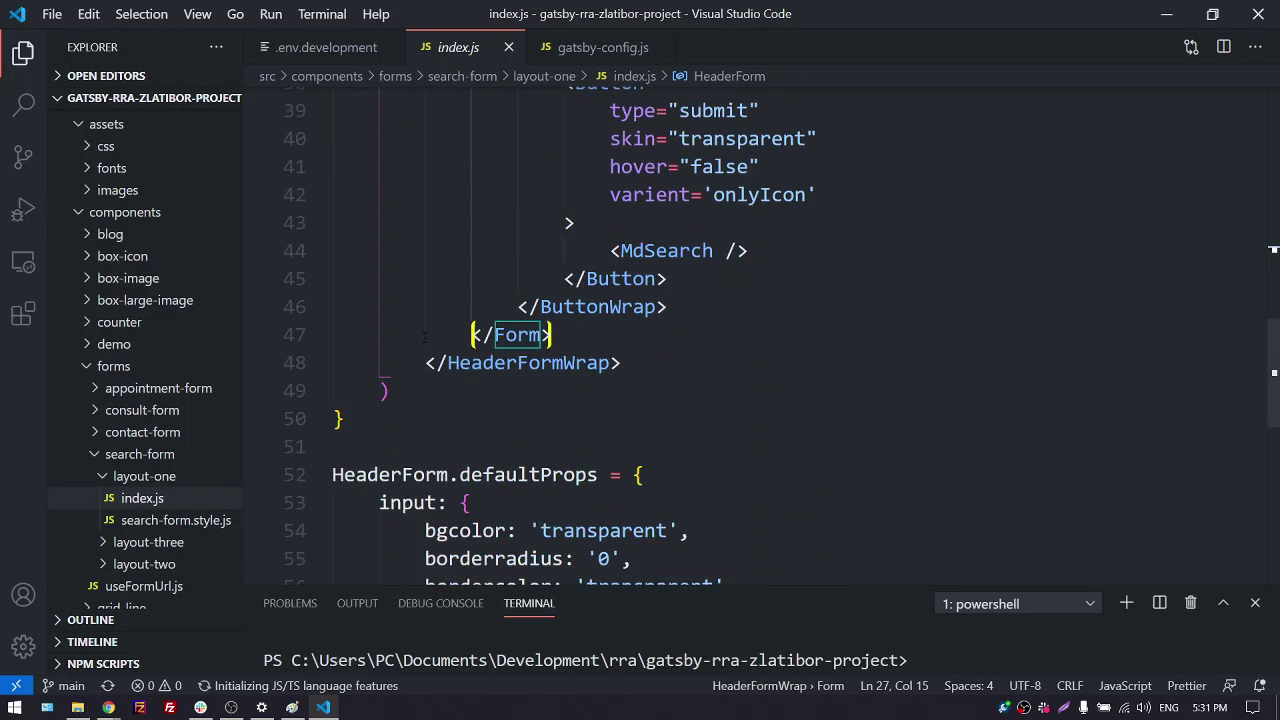
pyautogui.scroll(6, 430, 316)
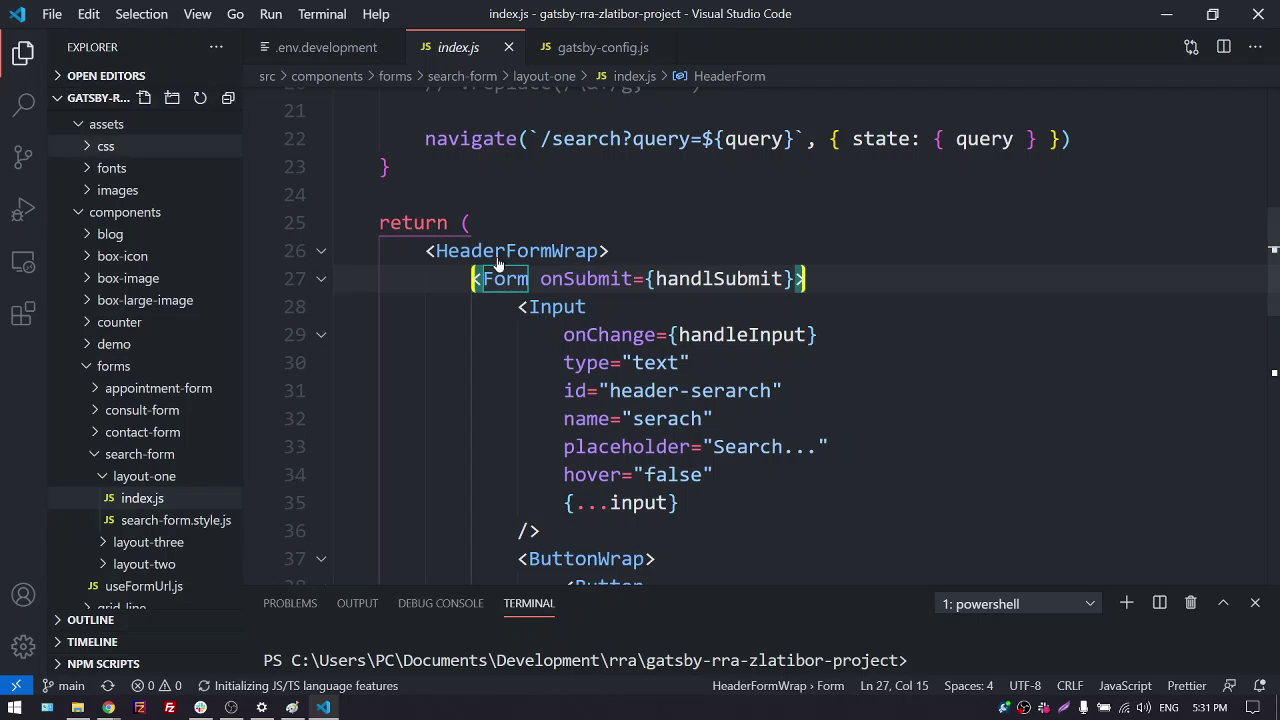
# Open the Desktop's forms_project folder as the workspace through File > Open Folder
pyautogui.click(50, 14)
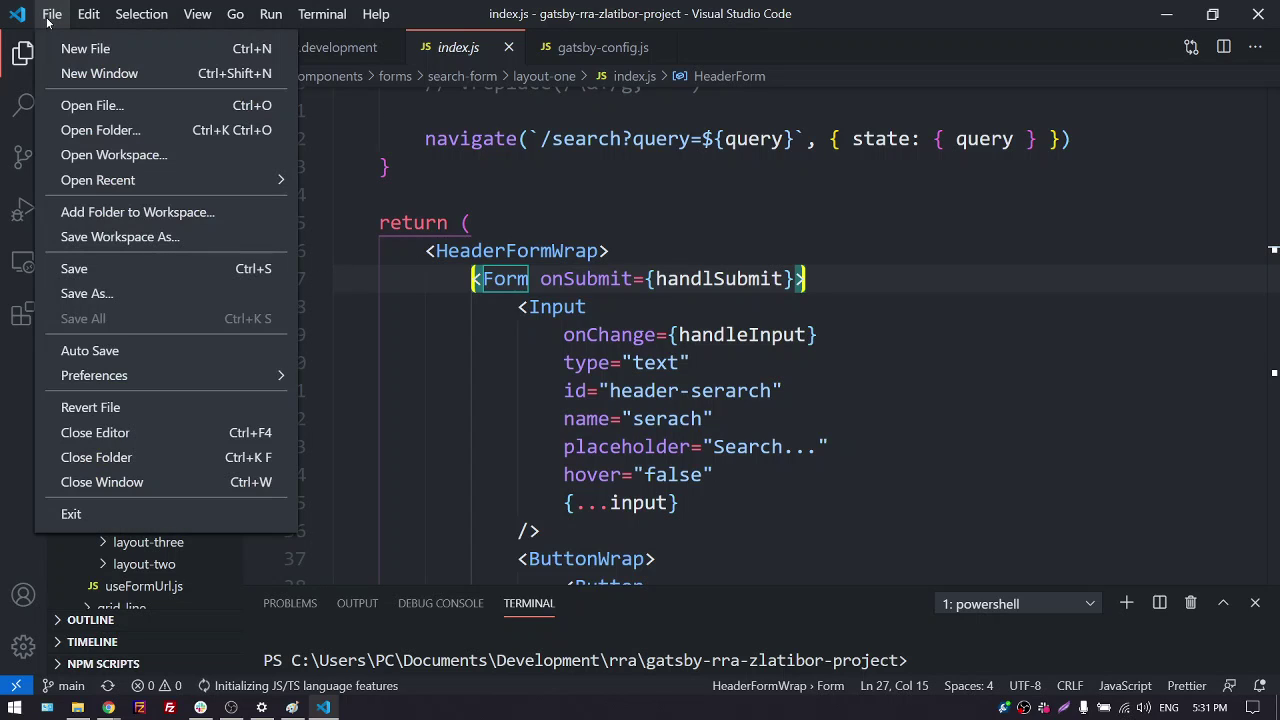
pyautogui.click(157, 130)
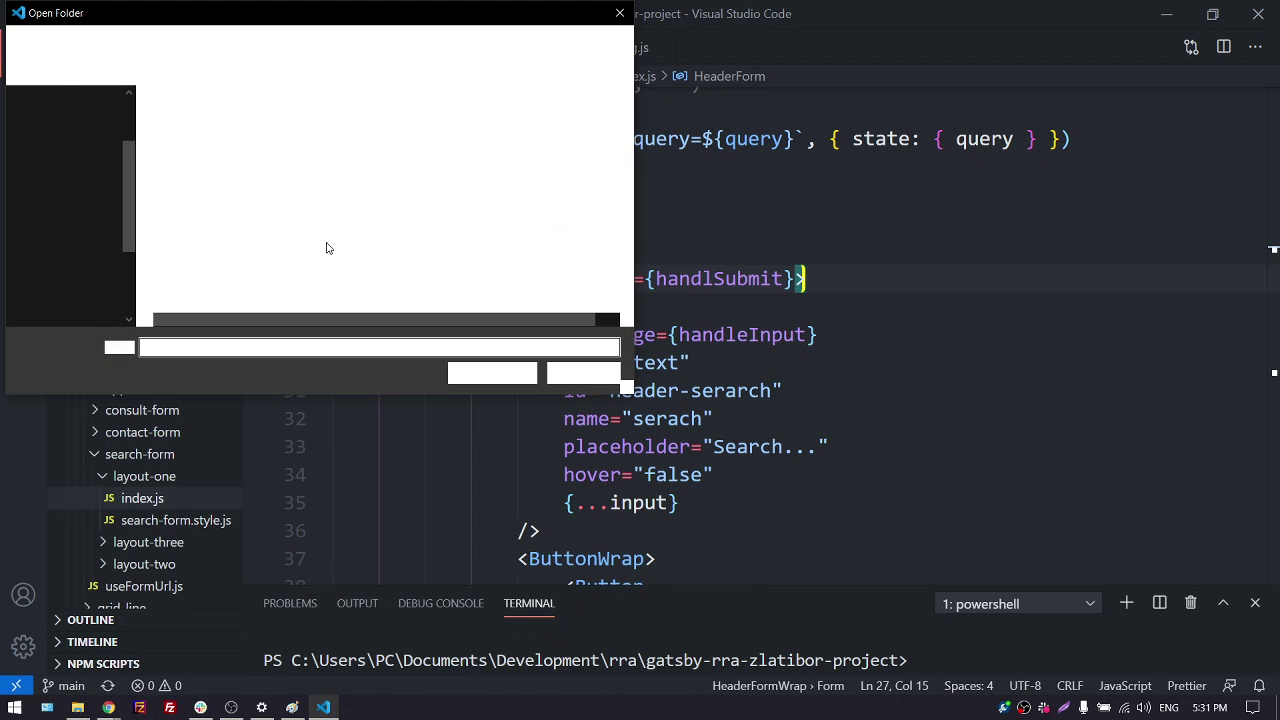
pyautogui.scroll(2, 65, 196)
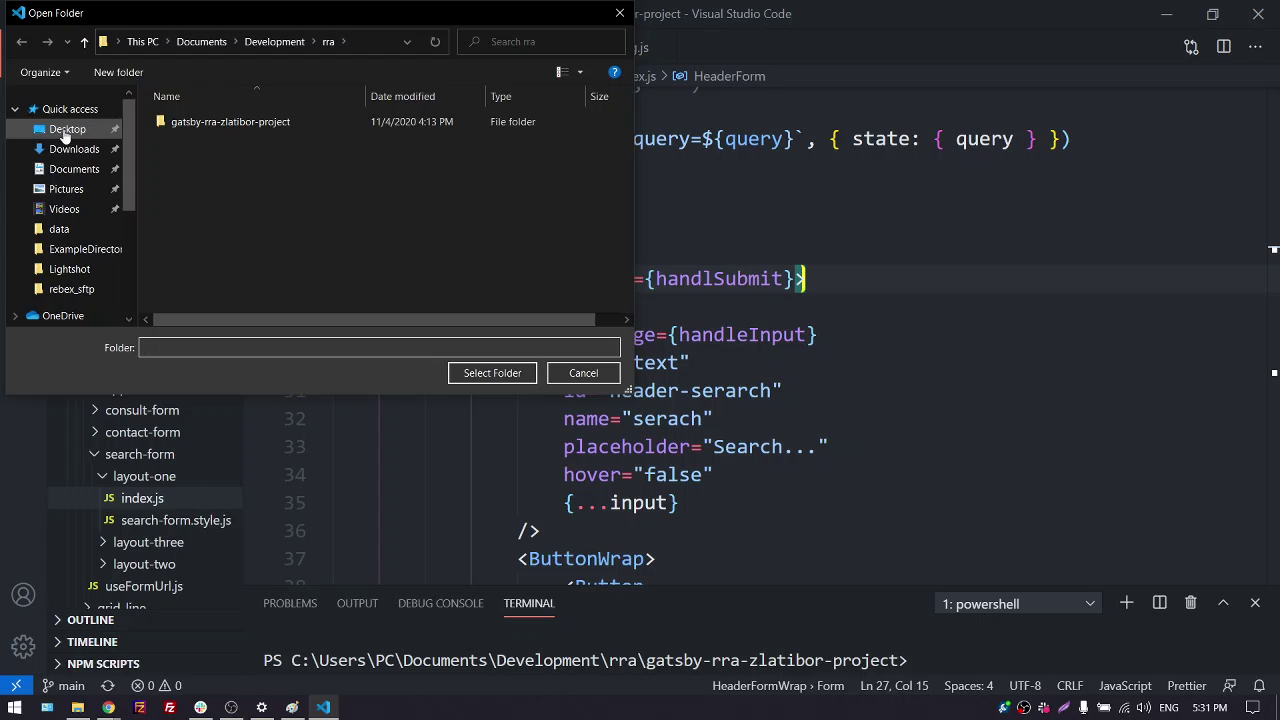
pyautogui.click(63, 130)
pyautogui.click(250, 120)
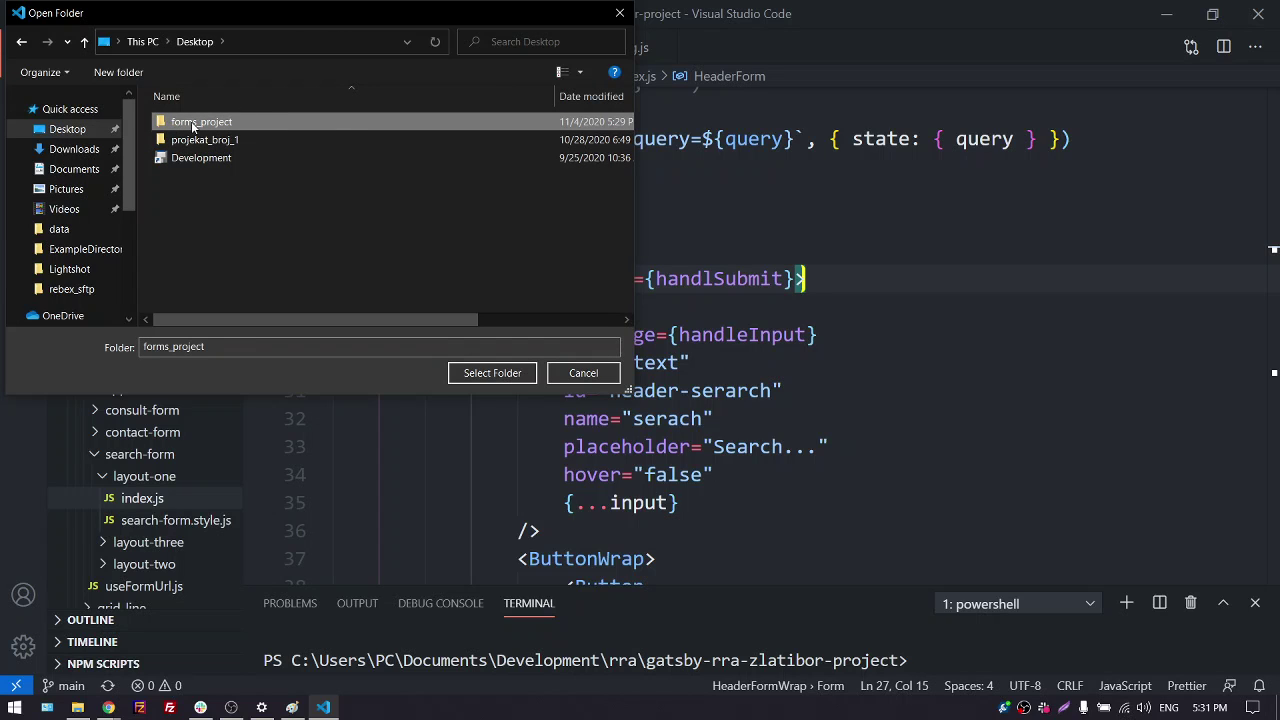
pyautogui.click(467, 377)
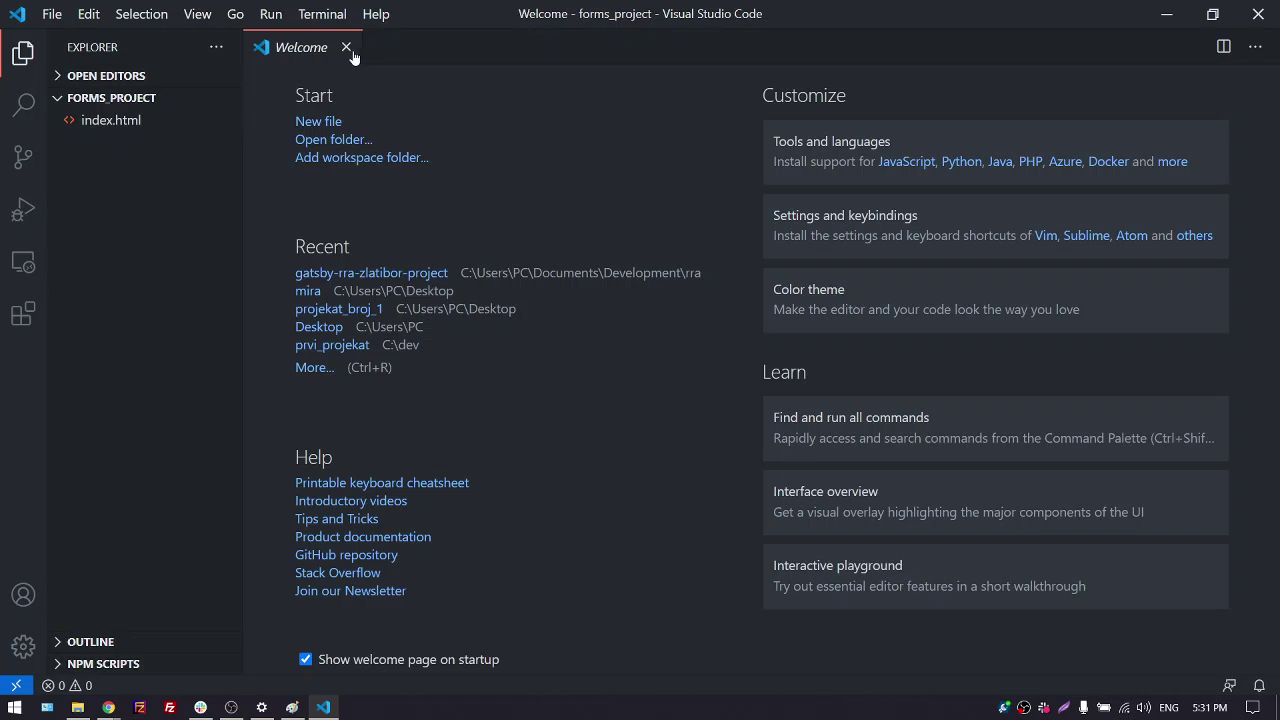
pyautogui.click(347, 48)
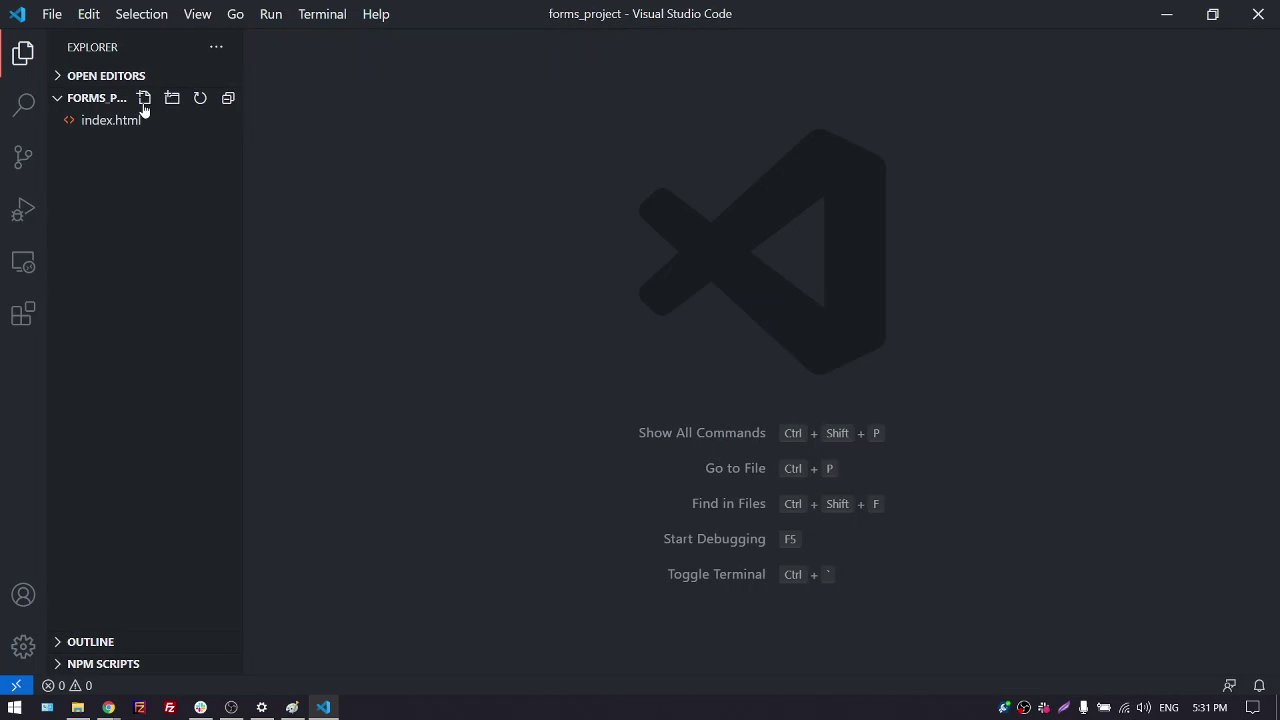
pyautogui.moveTo(243, 116); pyautogui.dragTo(277, 114)
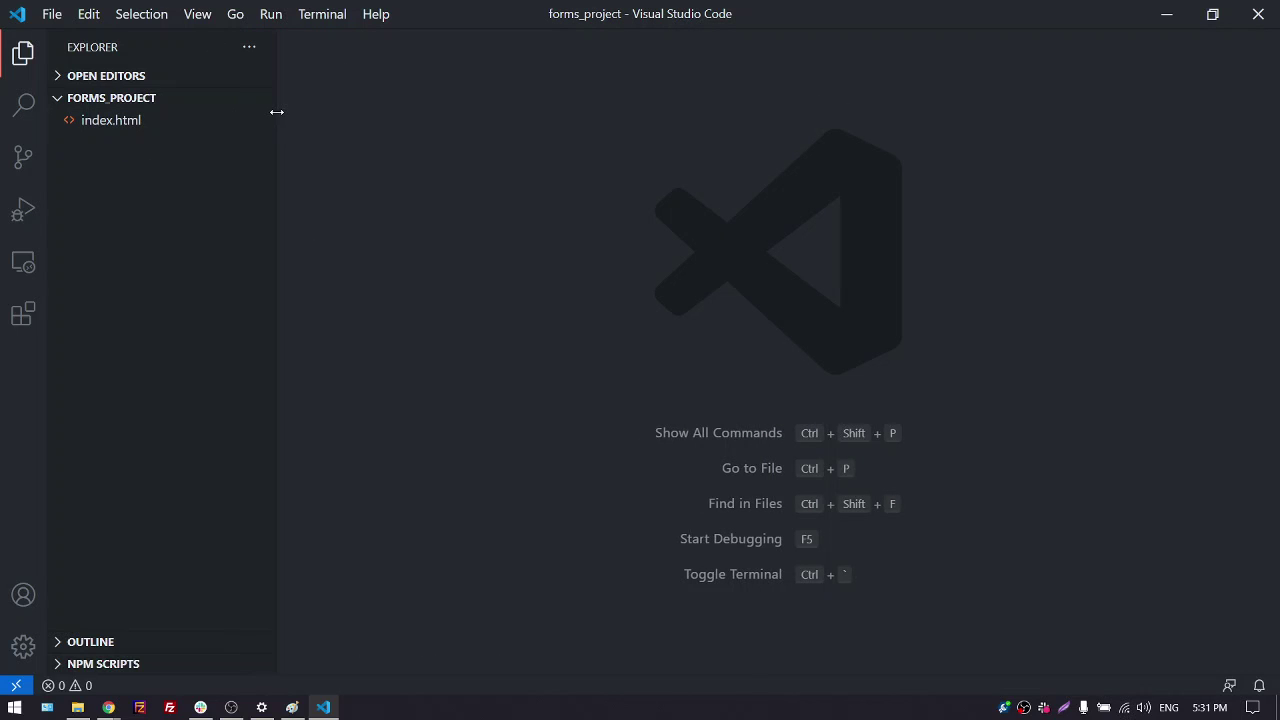
pyautogui.click(117, 124)
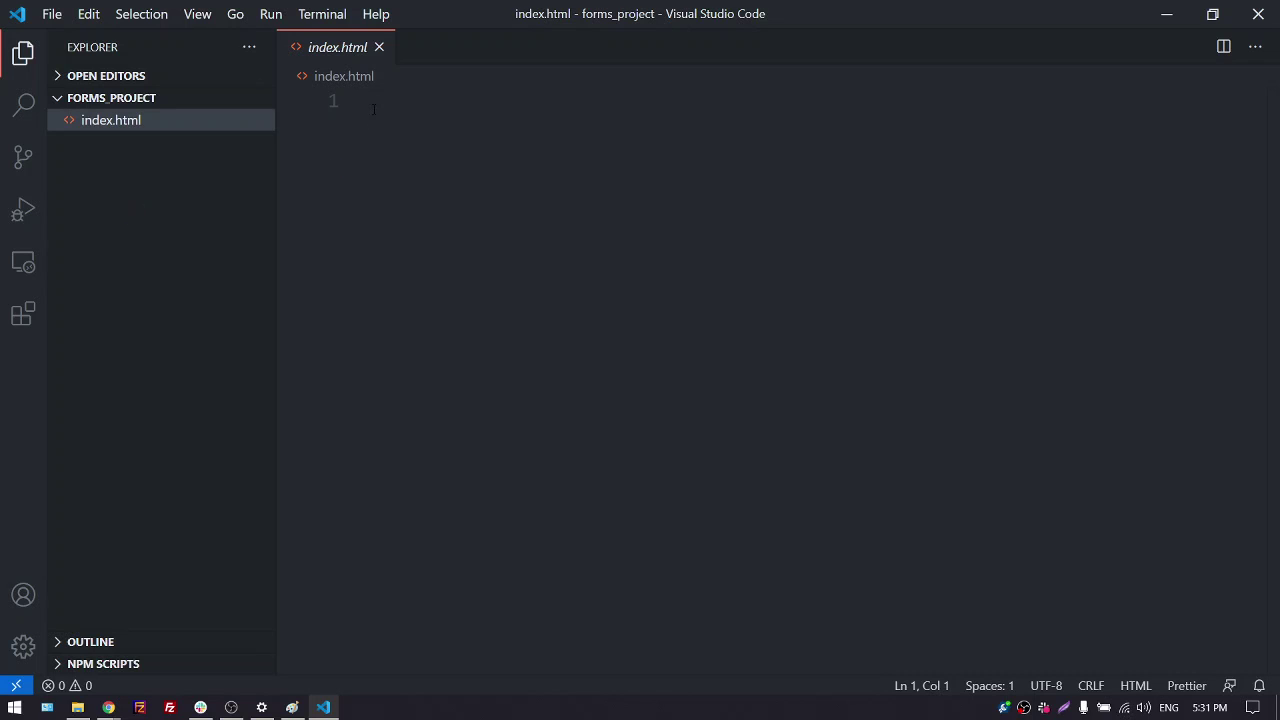
pyautogui.click(320, 215)
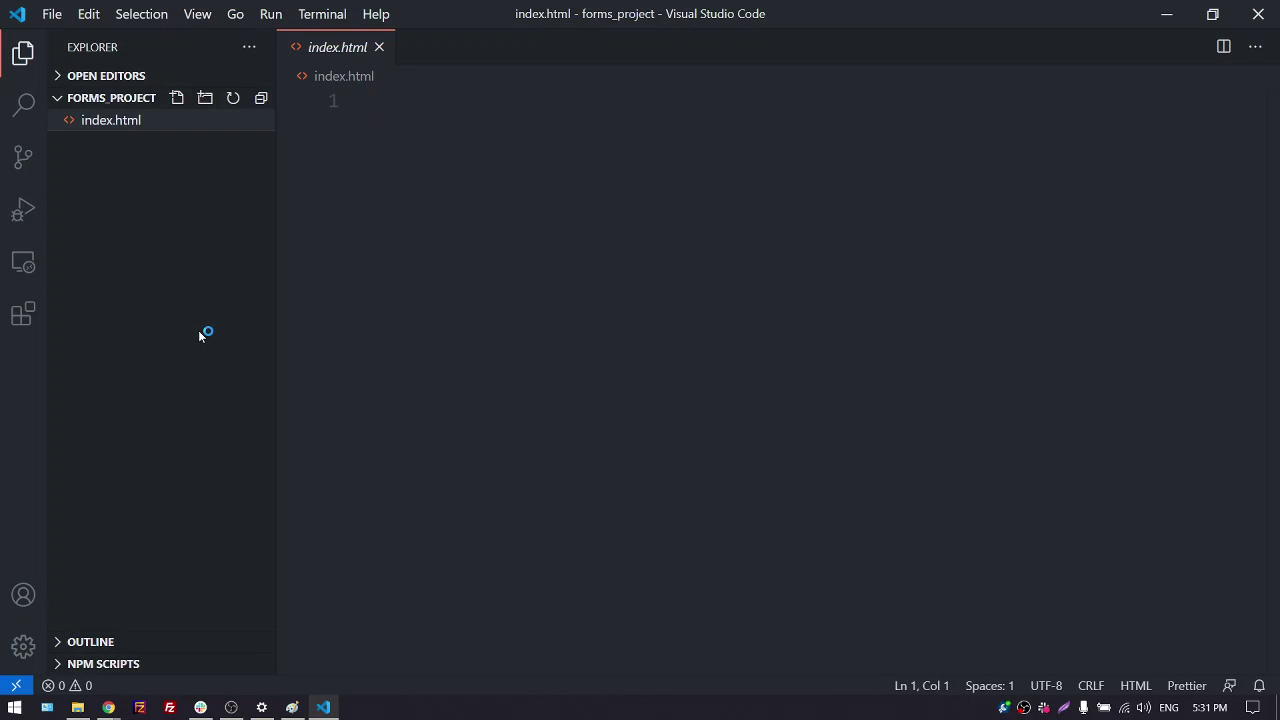
# Switch Chrome to the Virtualna Soba meeting tab, then minimize the browser
pyautogui.moveTo(108, 707)
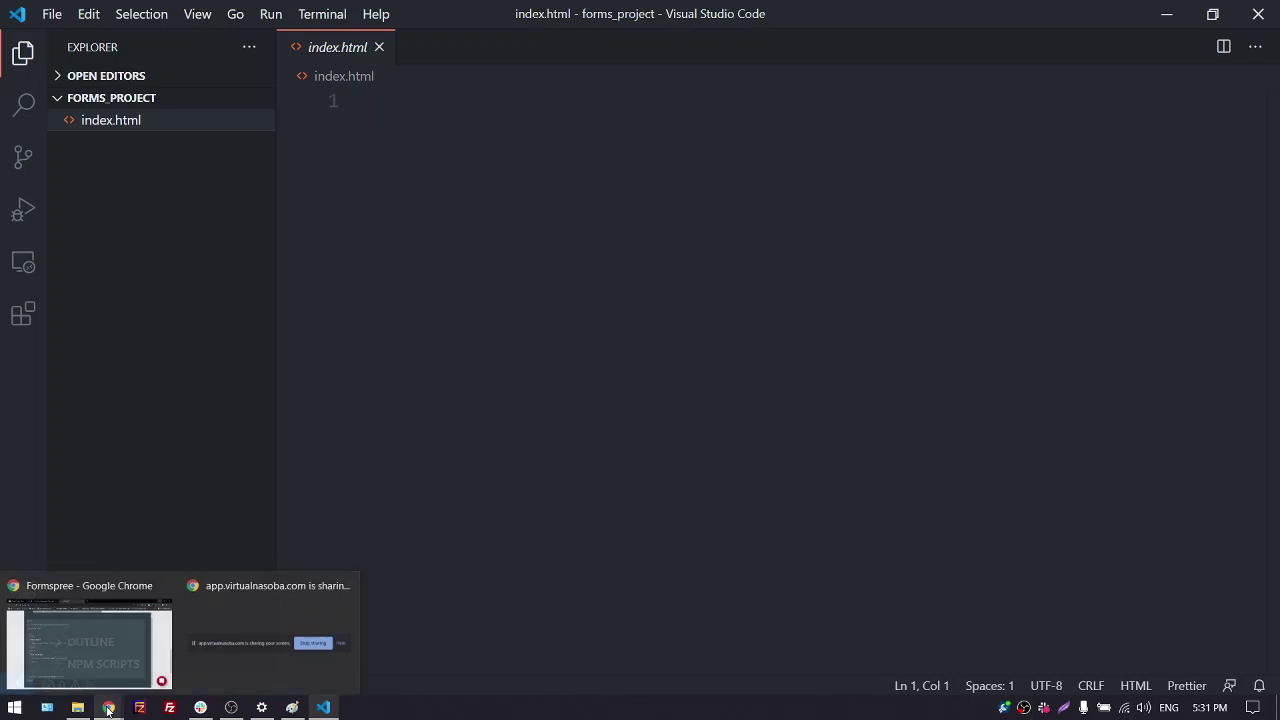
pyautogui.click(100, 655)
pyautogui.click(105, 14)
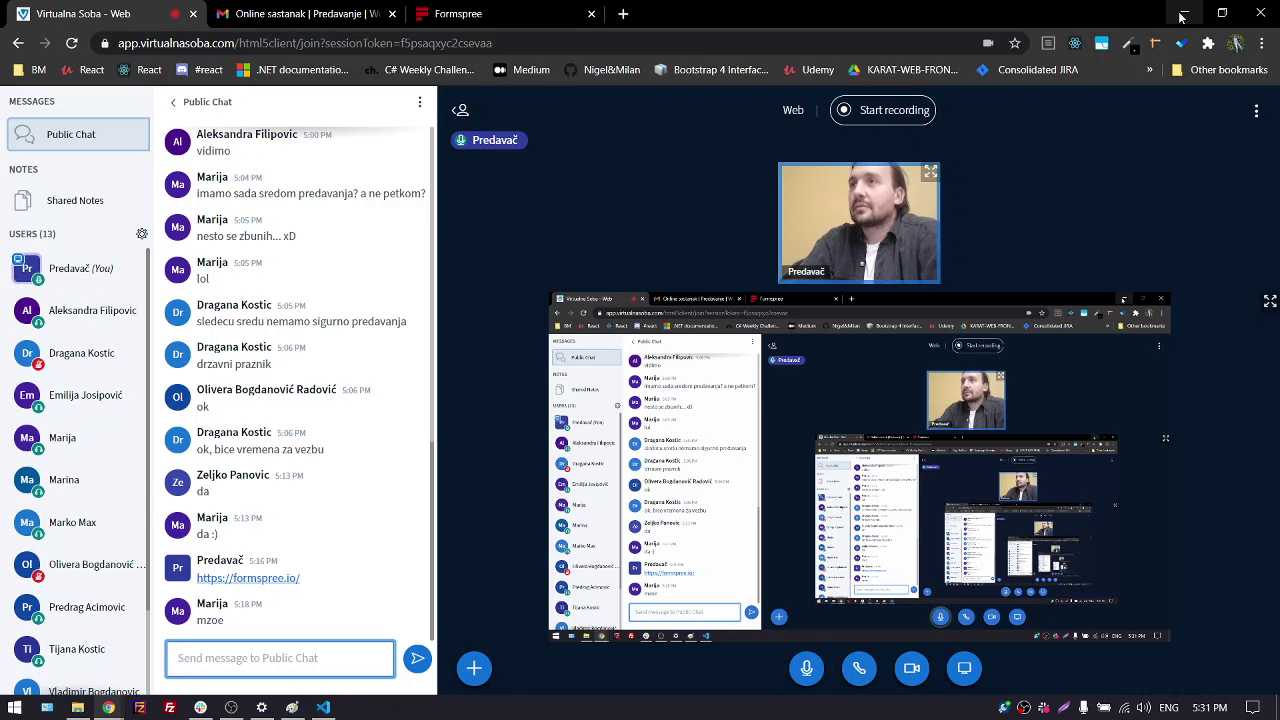
pyautogui.click(1182, 16)
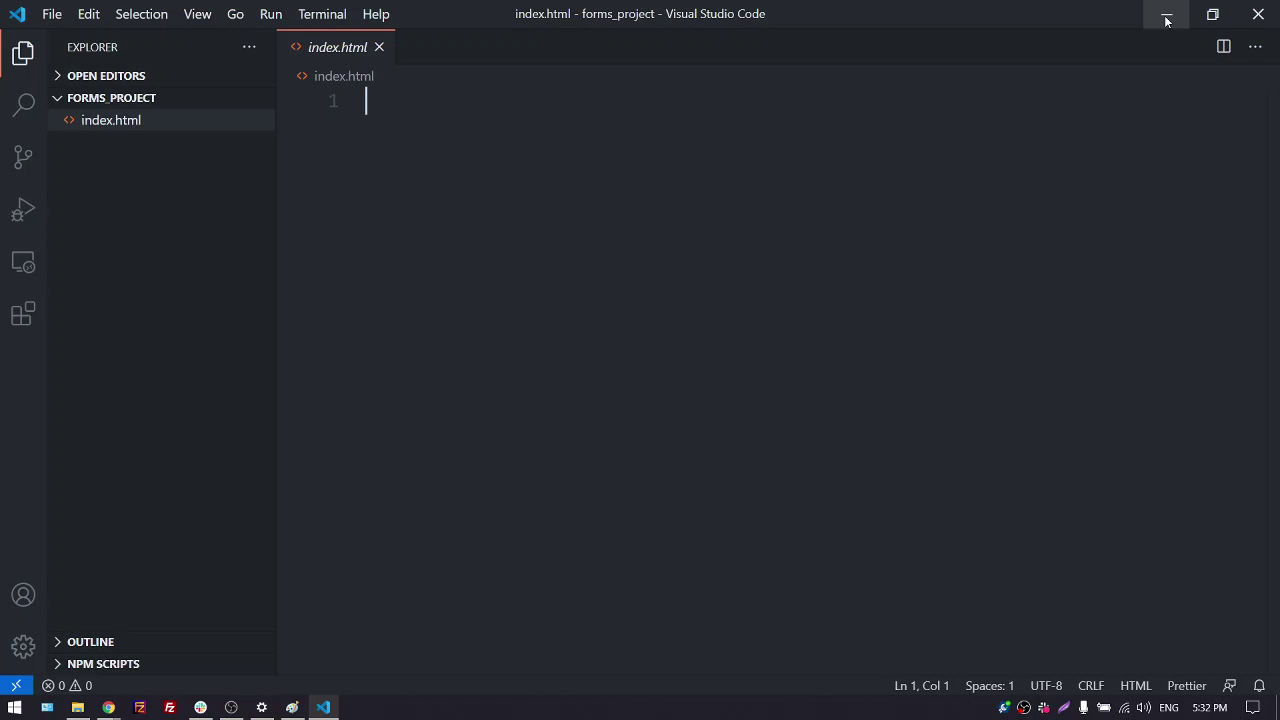
# Minimize VS Code and bring up the forms_project folder window in File Explorer
pyautogui.click(1164, 18)
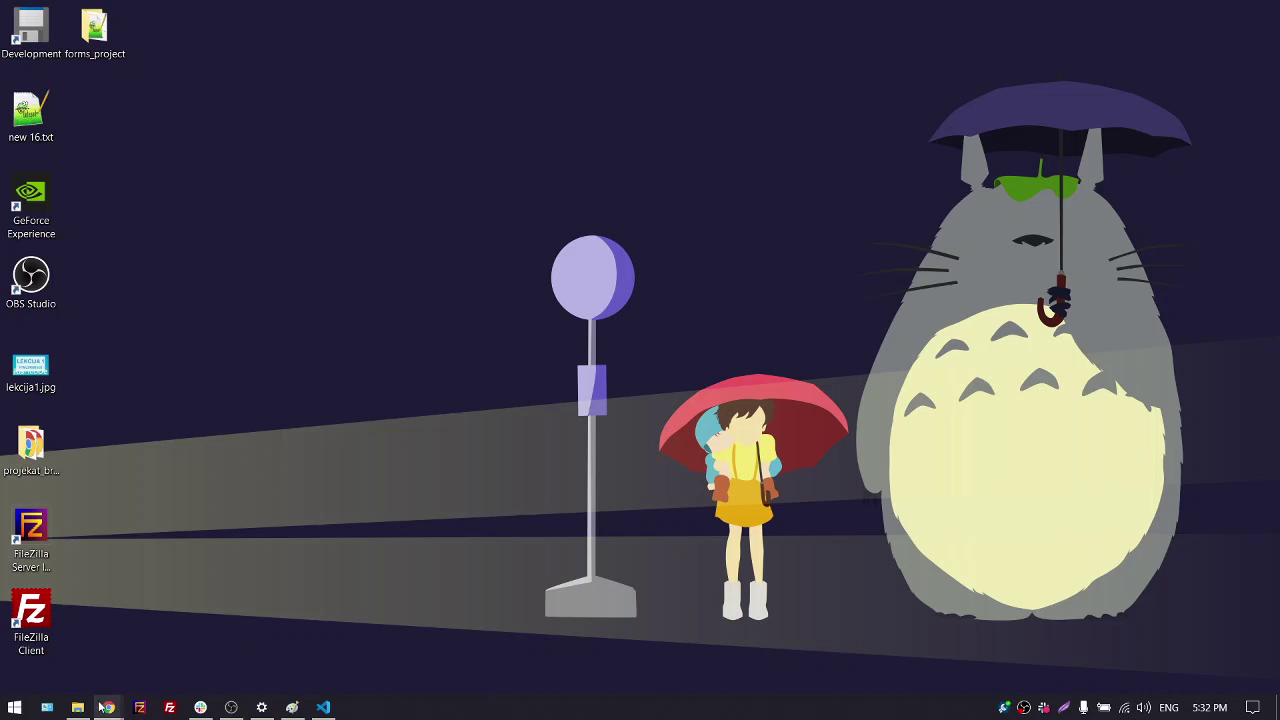
pyautogui.moveTo(86, 708)
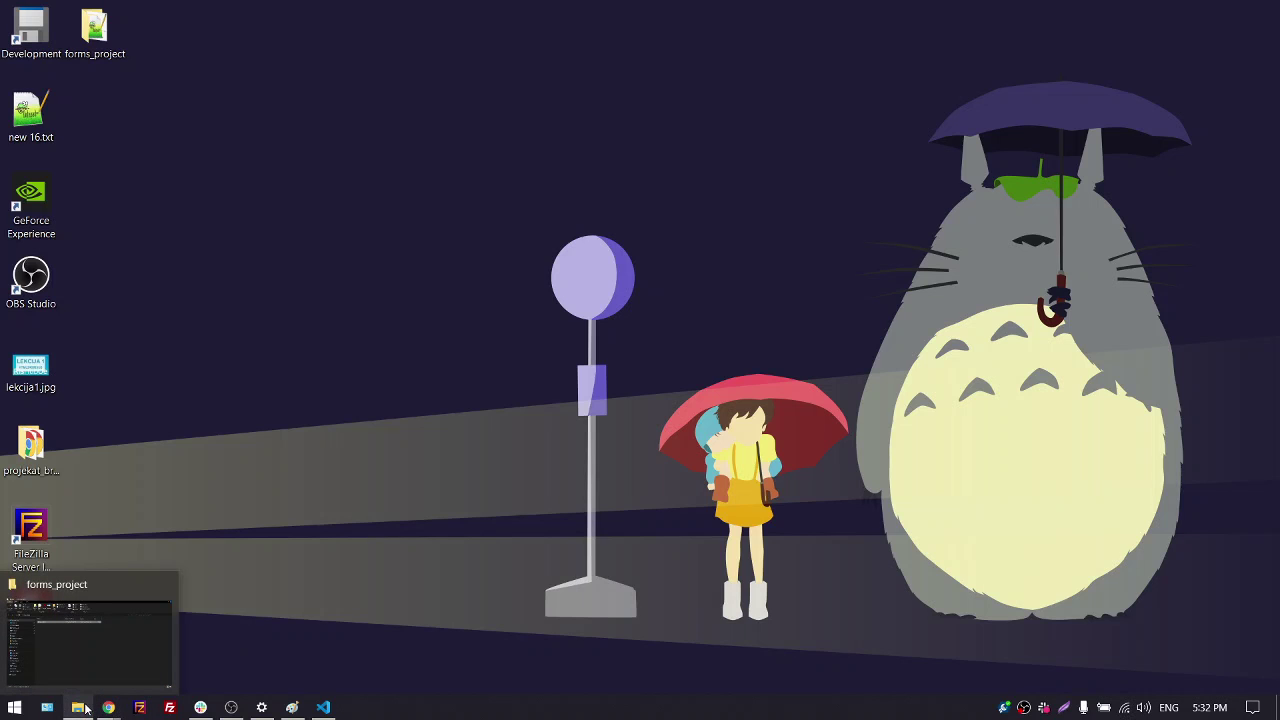
pyautogui.click(93, 645)
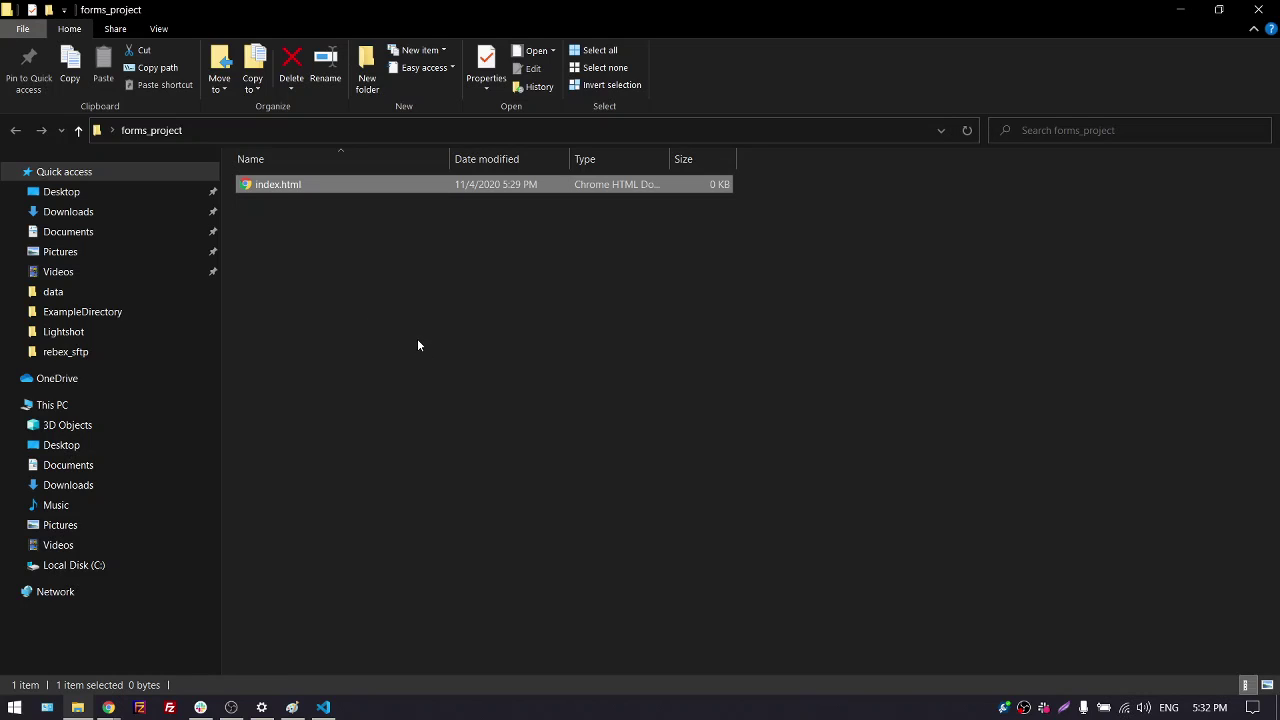
# Enlarge icons to Extra large, enable File name extensions, then minimize the forms_project window
pyautogui.keyDown('ctrl'); pyautogui.scroll(5, 417, 338); pyautogui.keyUp('ctrl')
pyautogui.keyDown('ctrl'); pyautogui.scroll(2, 419, 400); pyautogui.keyUp('ctrl')
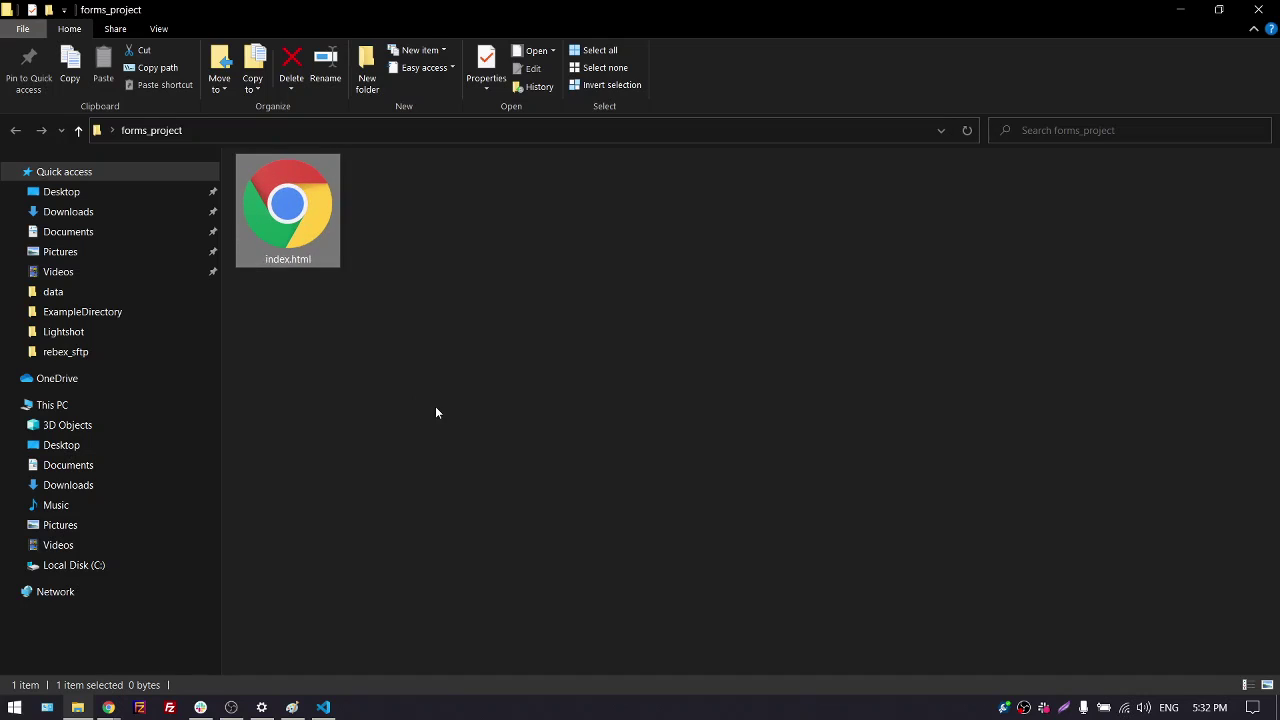
pyautogui.click(545, 372)
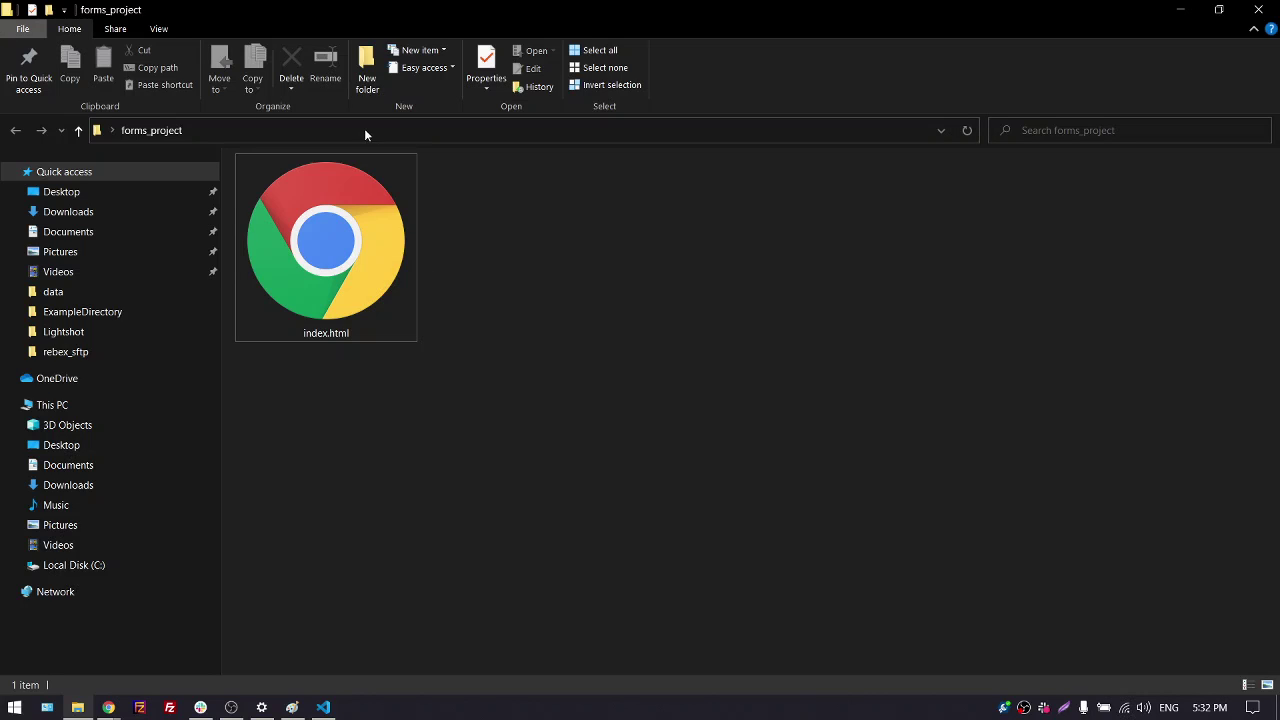
pyautogui.click(159, 30)
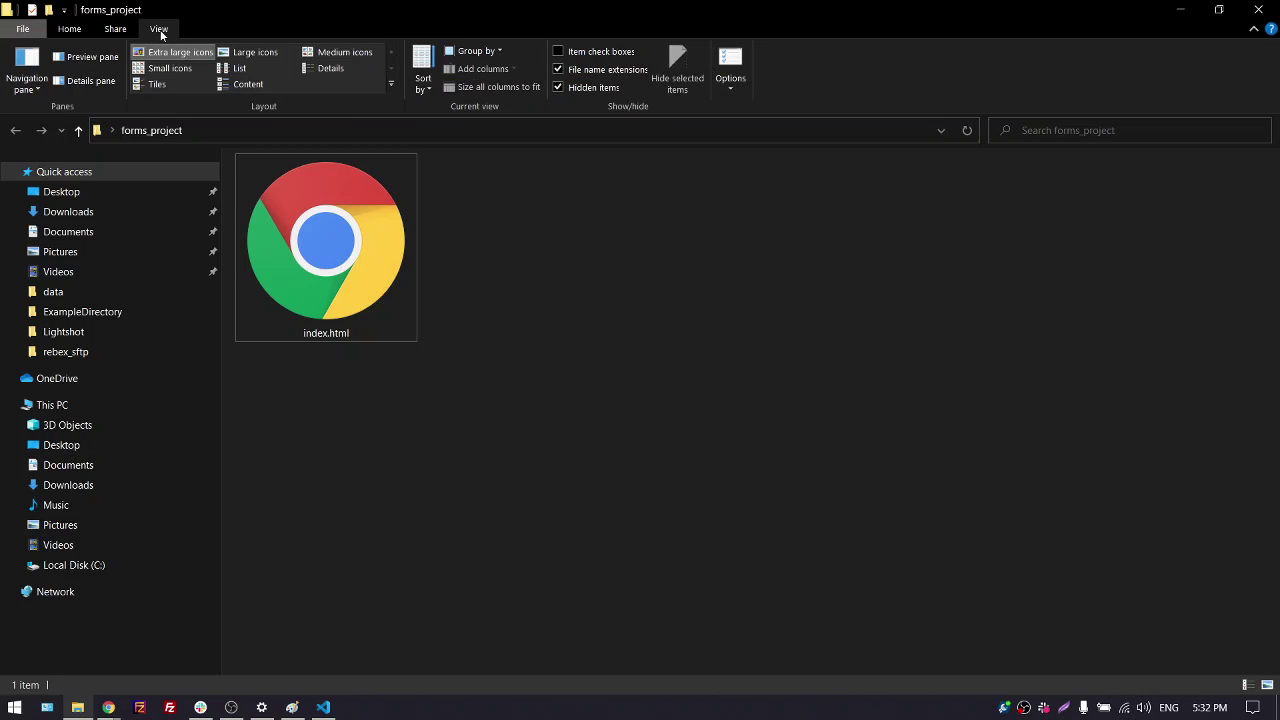
pyautogui.click(591, 68)
pyautogui.click(1181, 12)
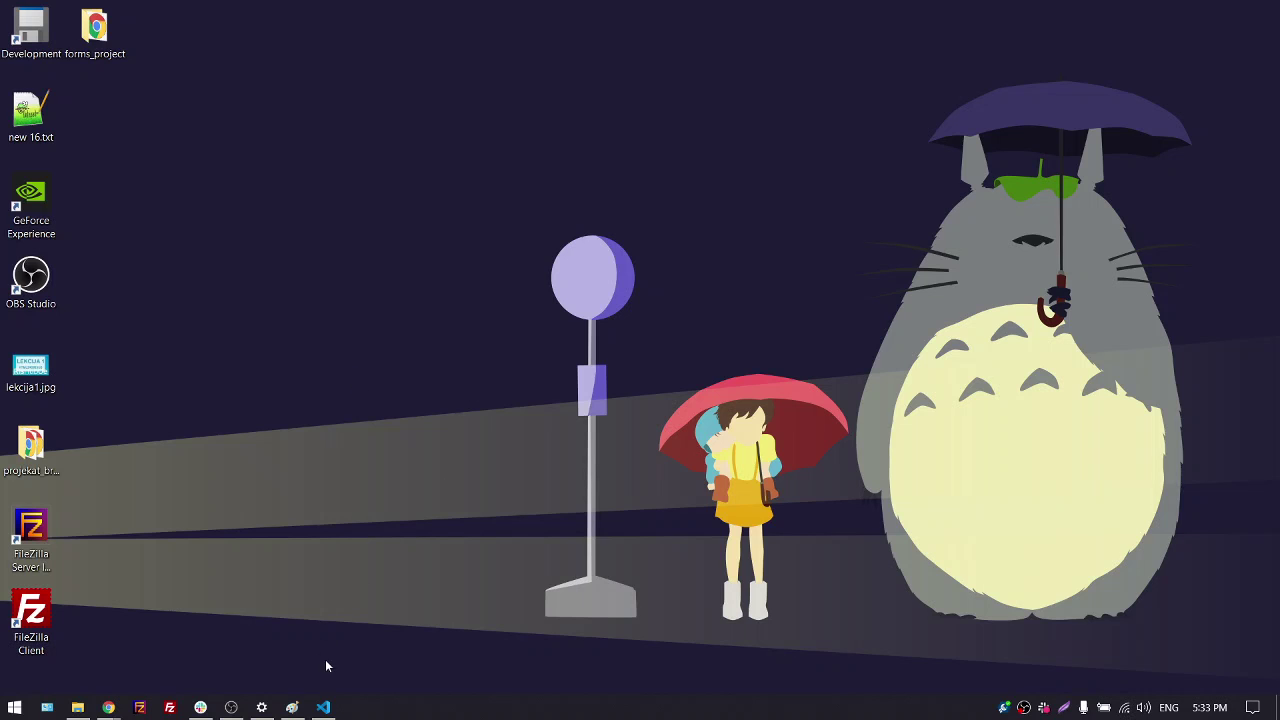
# In index.html, expand the Emmet HTML boilerplate and set its title to 'Form'
pyautogui.click(323, 707)
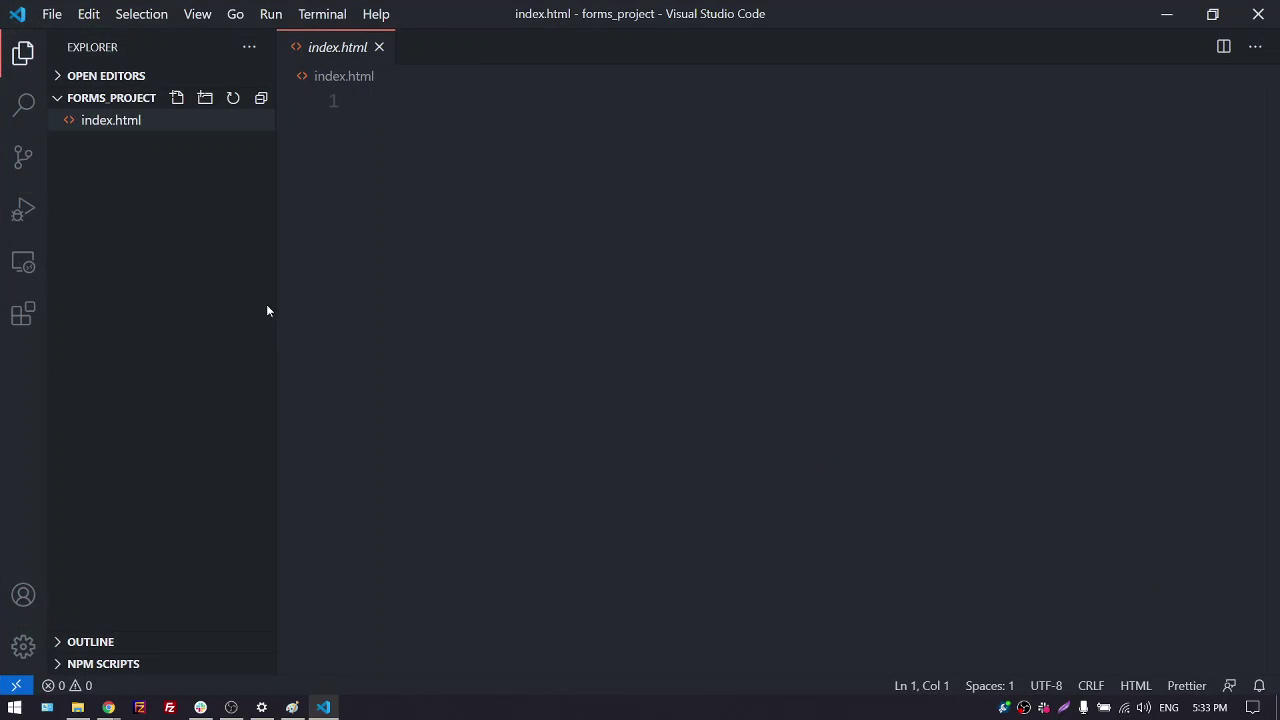
pyautogui.click(52, 14)
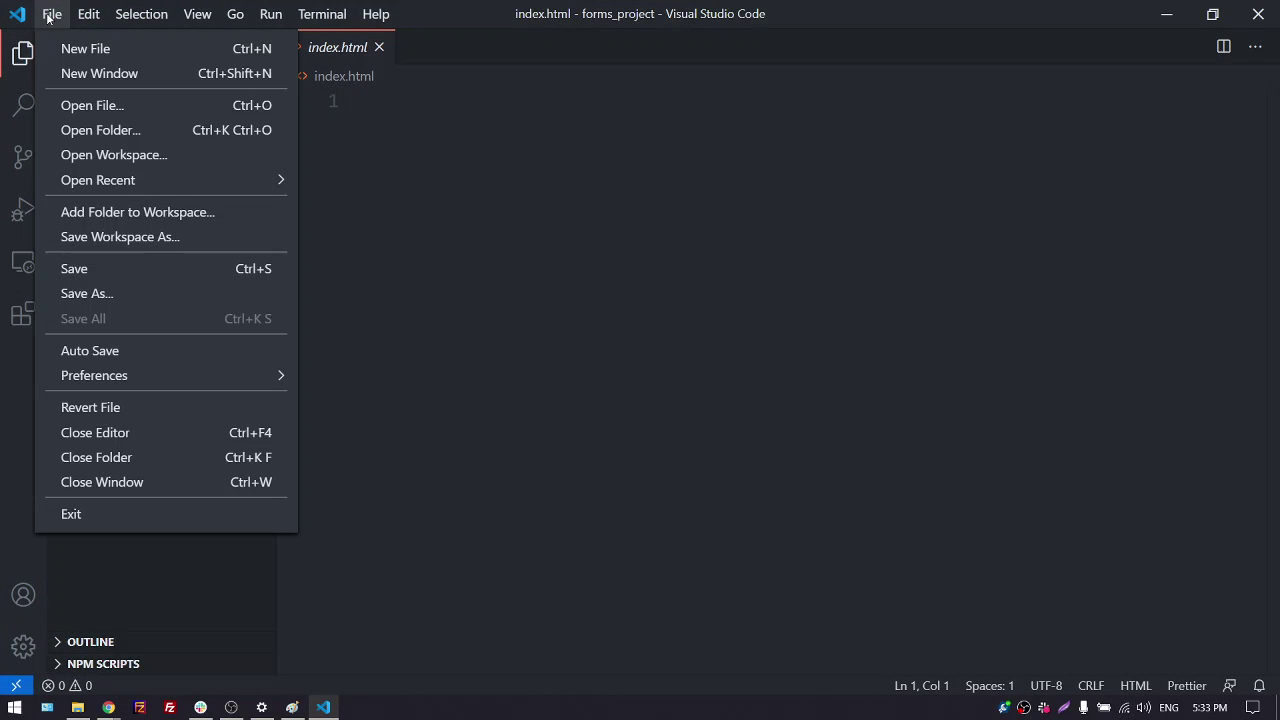
pyautogui.click(312, 258)
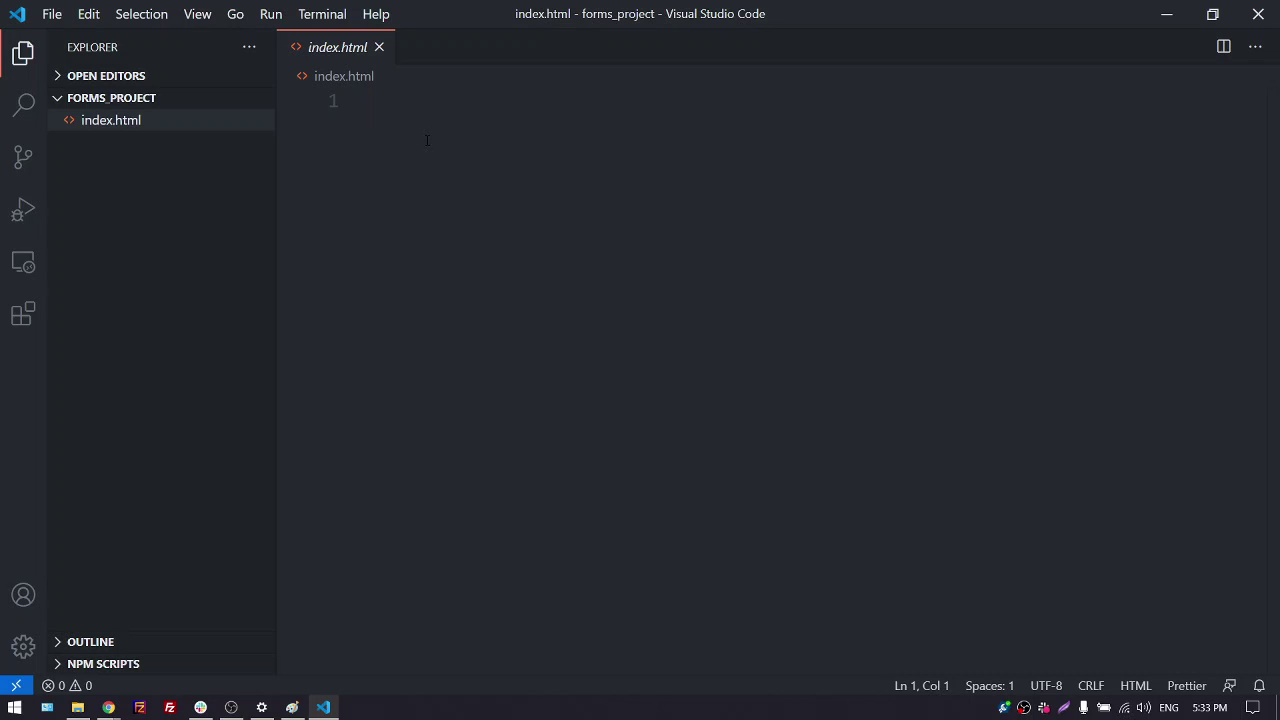
pyautogui.write('!')
pyautogui.press('Tab')
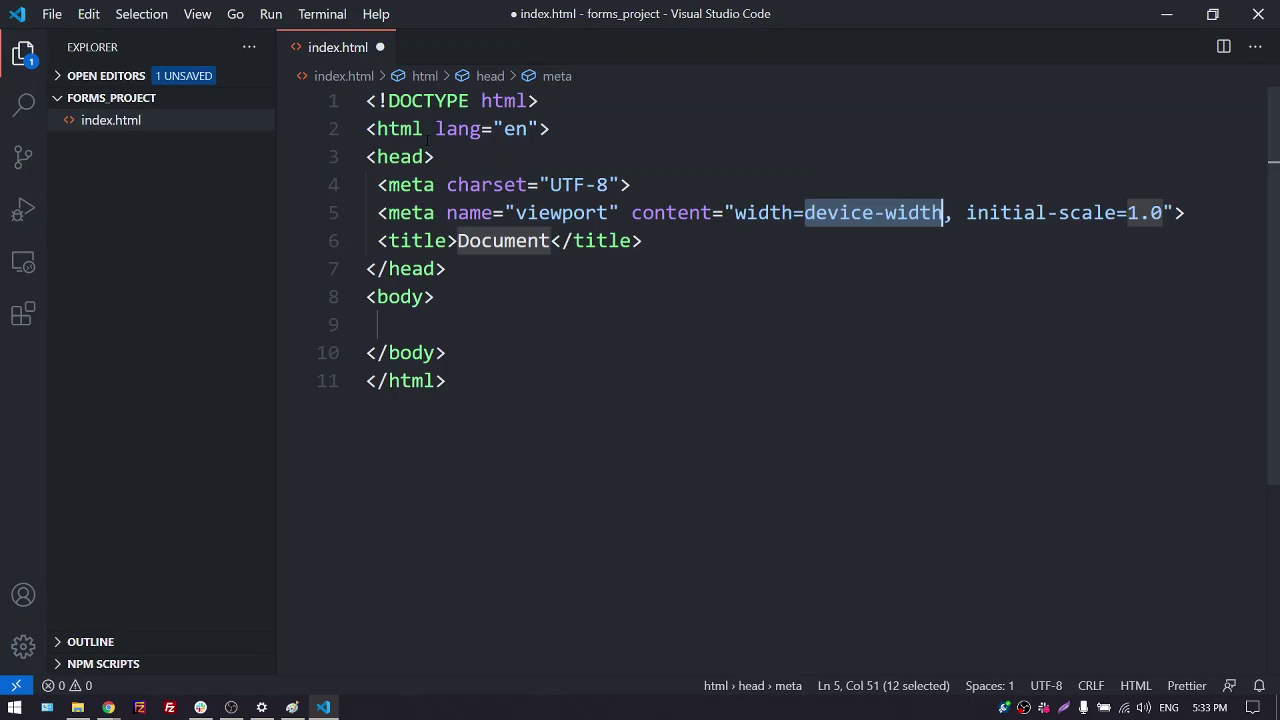
pyautogui.press('Tab')
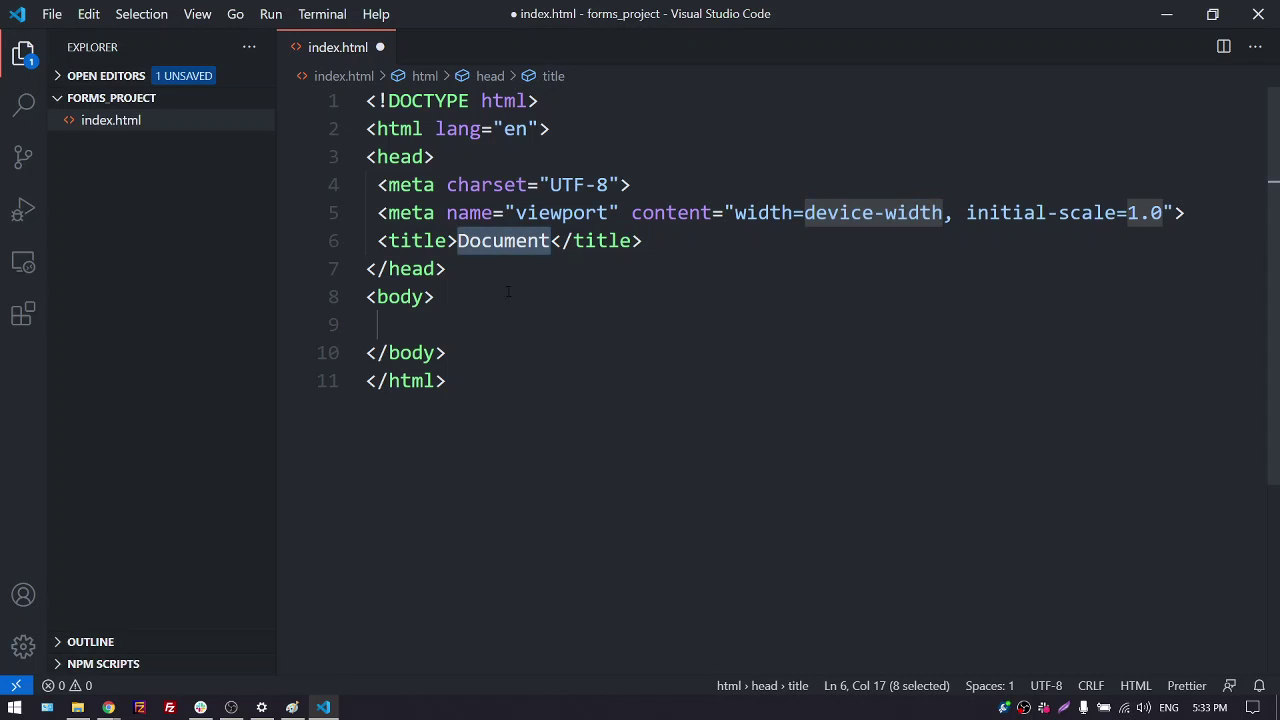
pyautogui.write('Fomr')
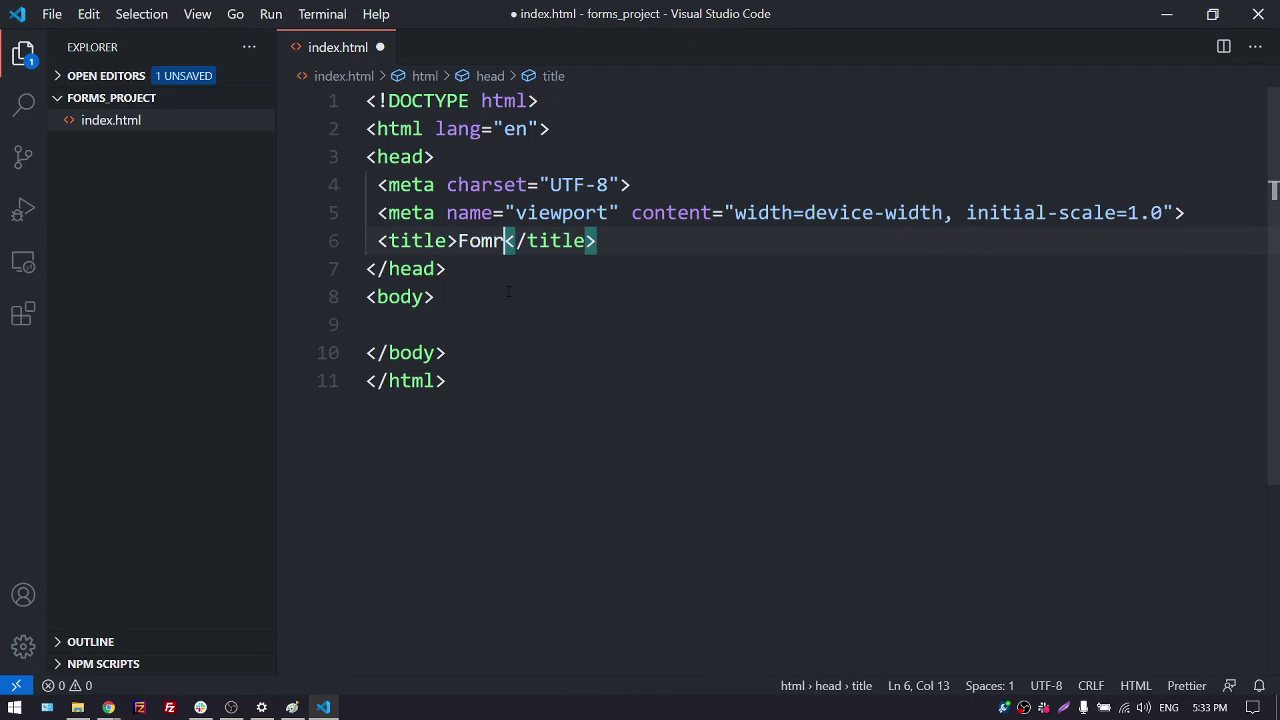
pyautogui.press('BackSpace')
pyautogui.press('BackSpace')
pyautogui.write('rm')
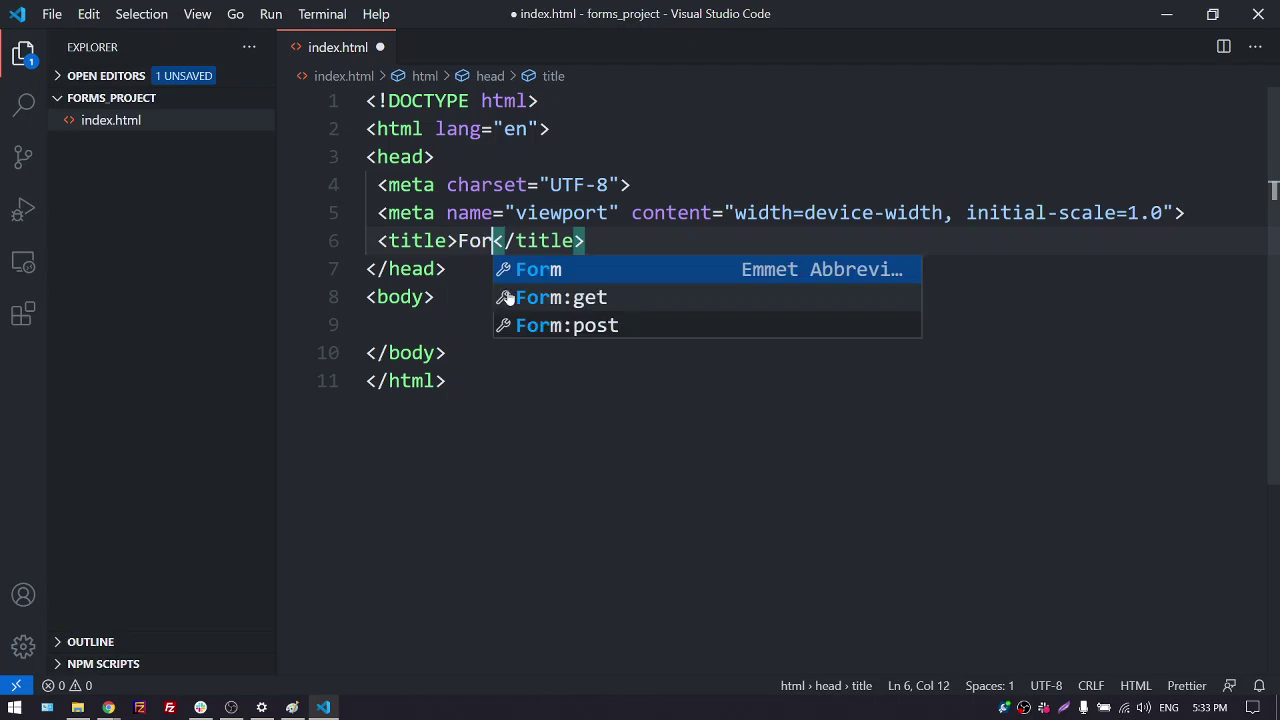
# Add a <p>test</p> paragraph inside the body and save index.html
pyautogui.click(444, 318)
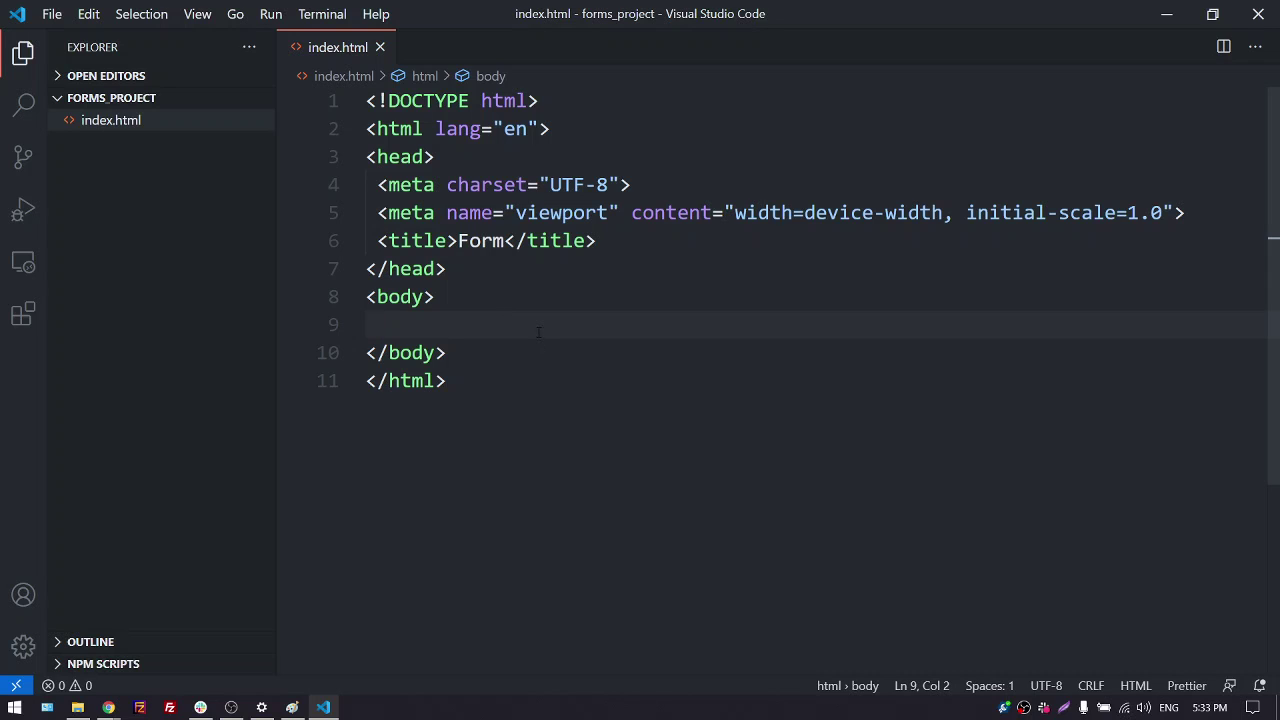
pyautogui.write('p')
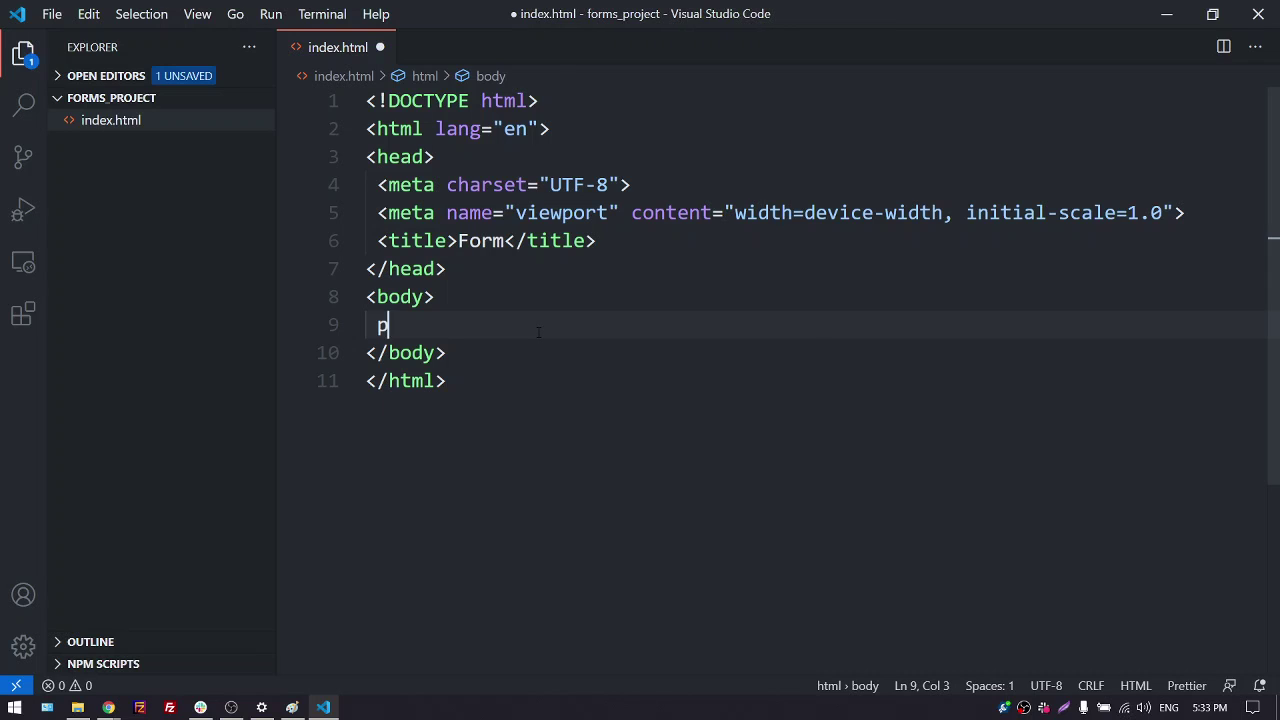
pyautogui.press('Tab')
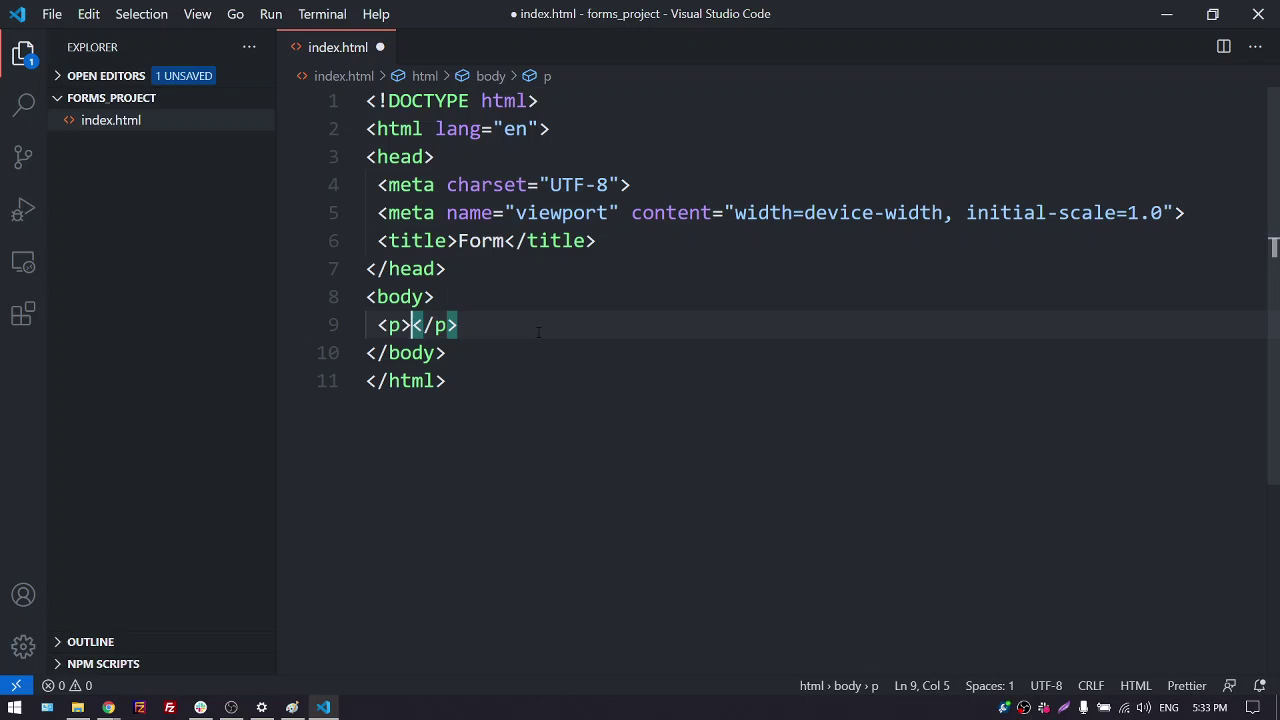
pyautogui.write('test')
pyautogui.hotkey('ctrl', 's')
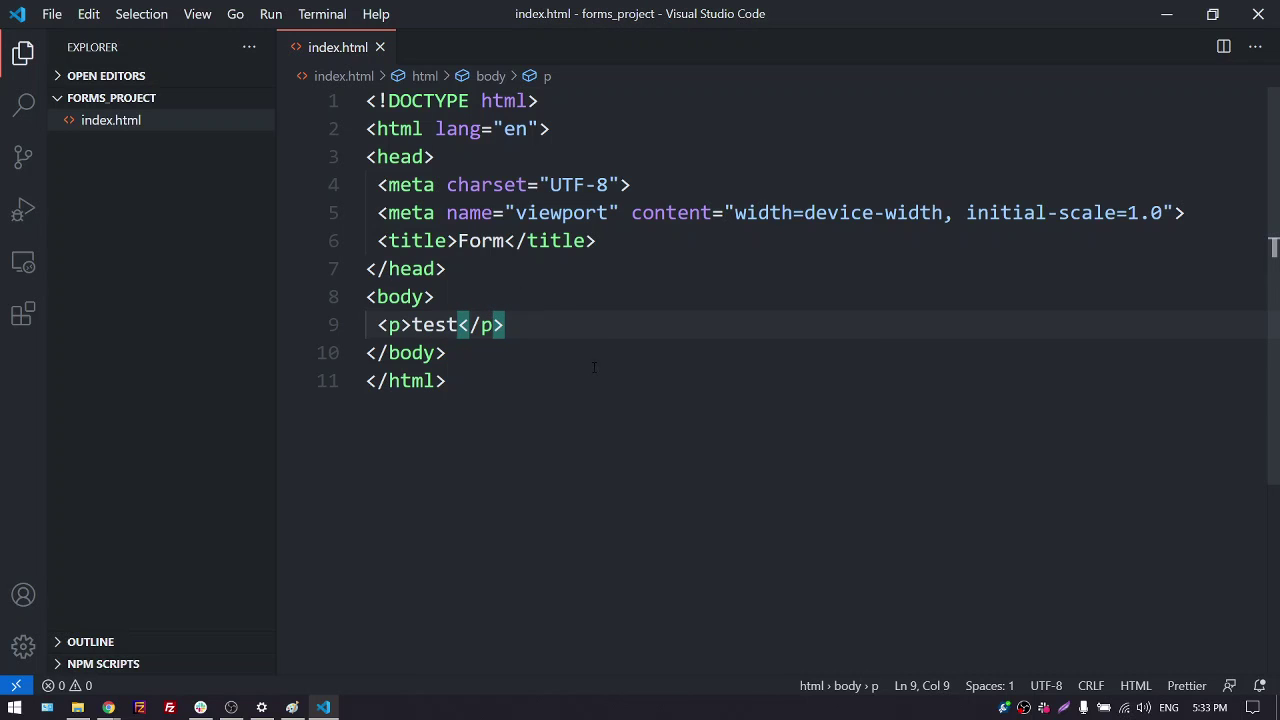
pyautogui.click(590, 400)
pyautogui.rightClick(616, 316)
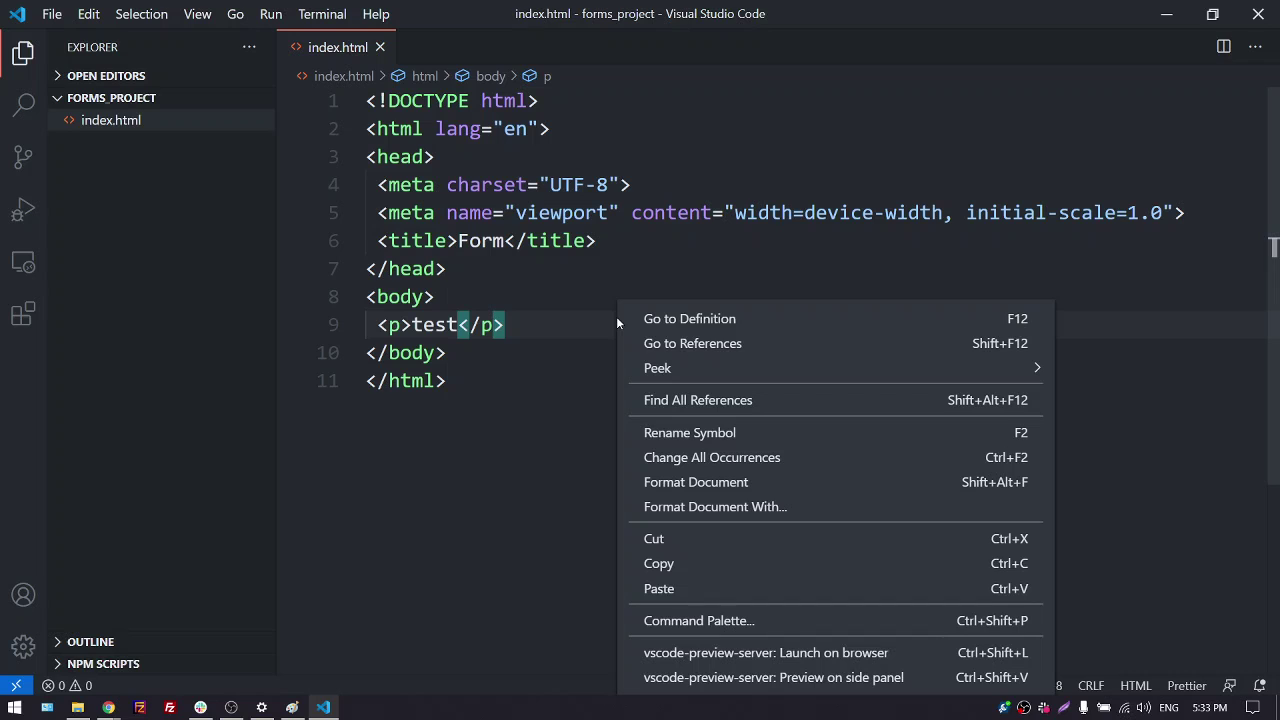
# Run vscode-preview-server: Launch on browser to serve index.html at localhost:8080
pyautogui.rightClick(691, 156)
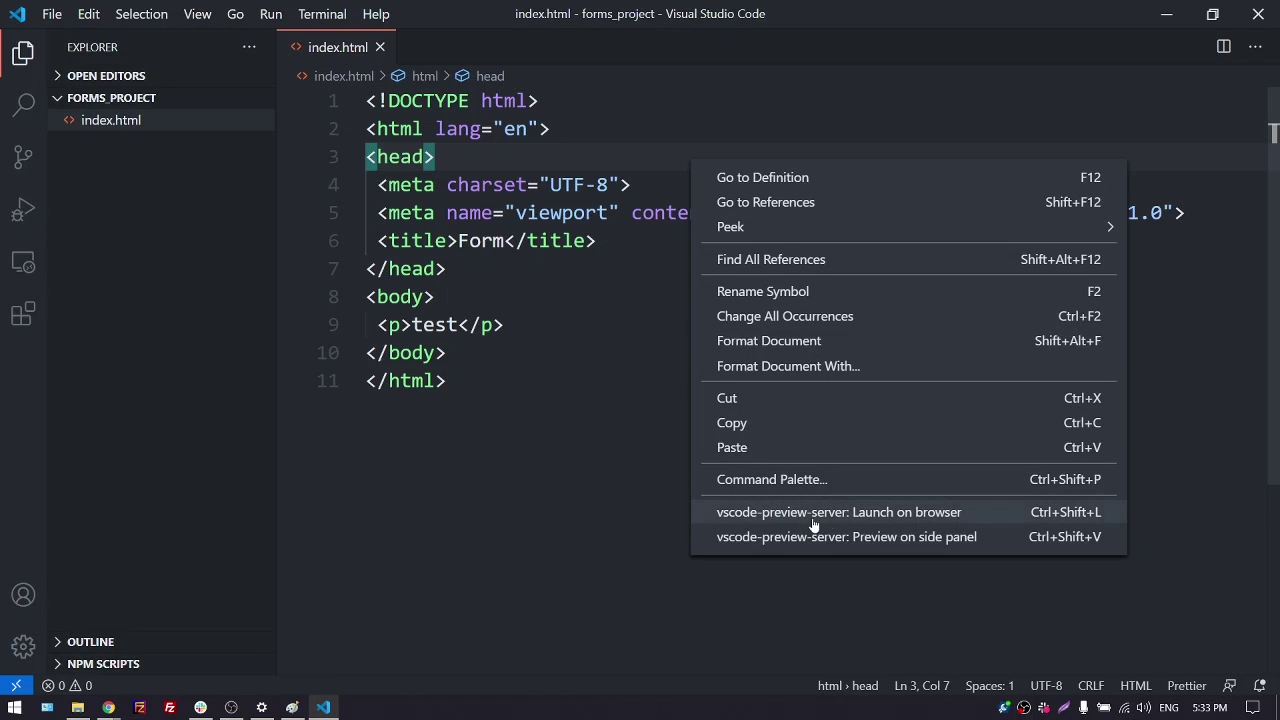
pyautogui.click(985, 515)
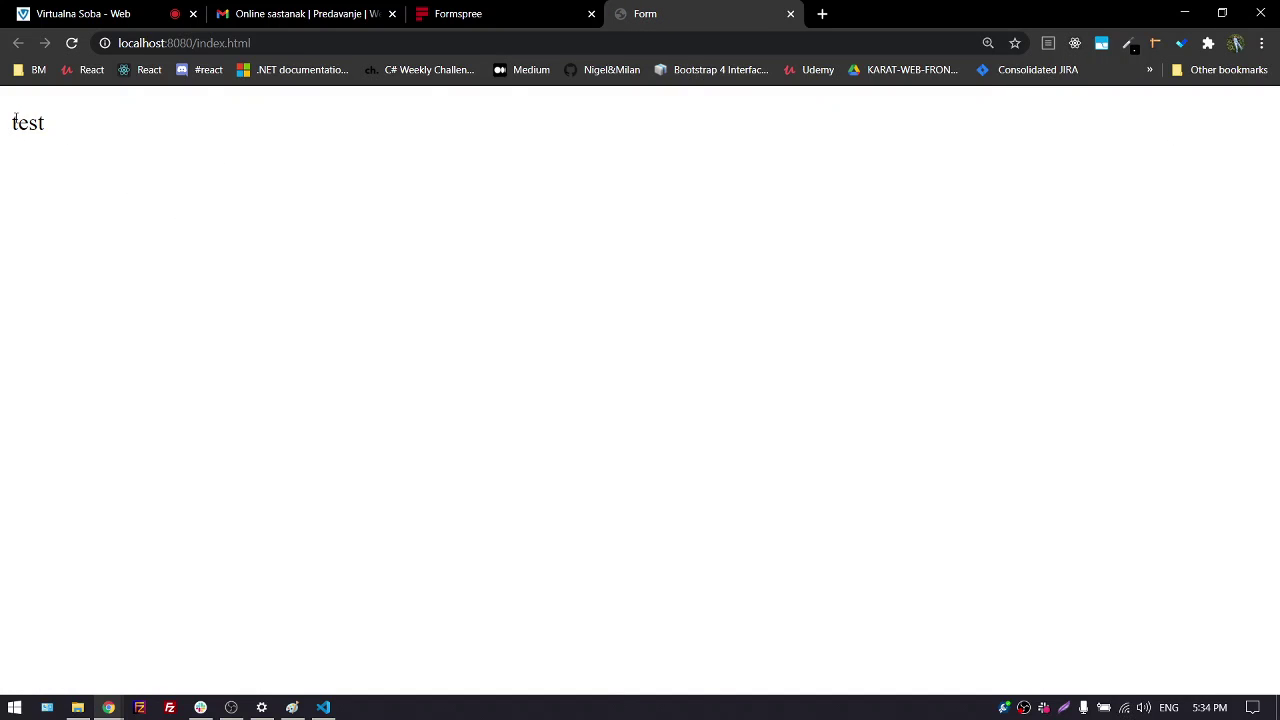
# Snap Chrome's localhost page to the right half and VS Code to the left
pyautogui.moveTo(15, 117); pyautogui.dragTo(77, 120)
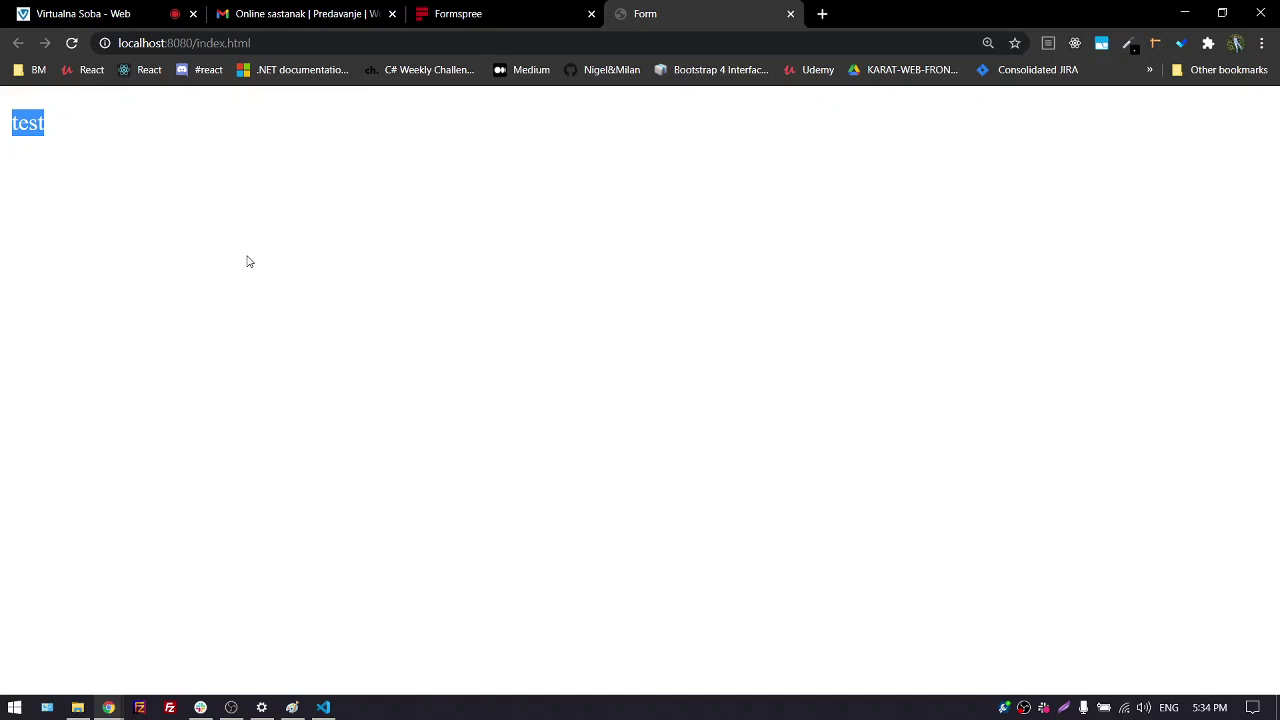
pyautogui.press('super+Right')
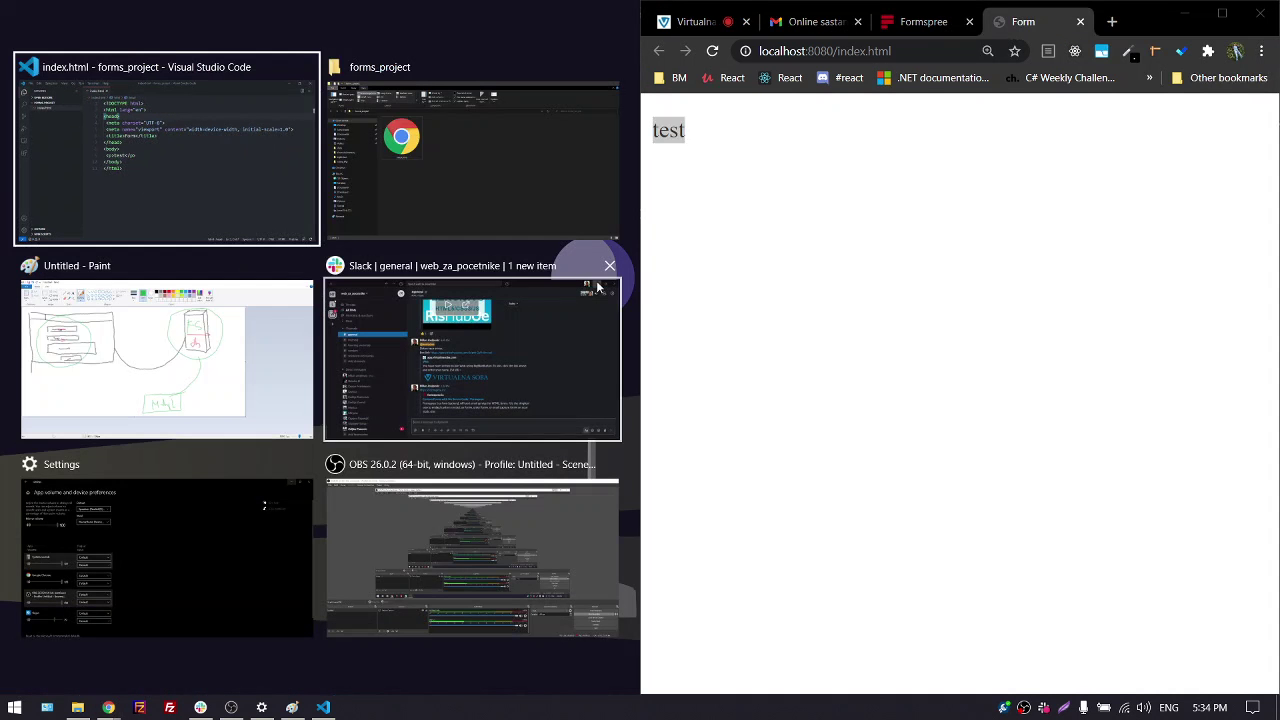
pyautogui.press('Return')
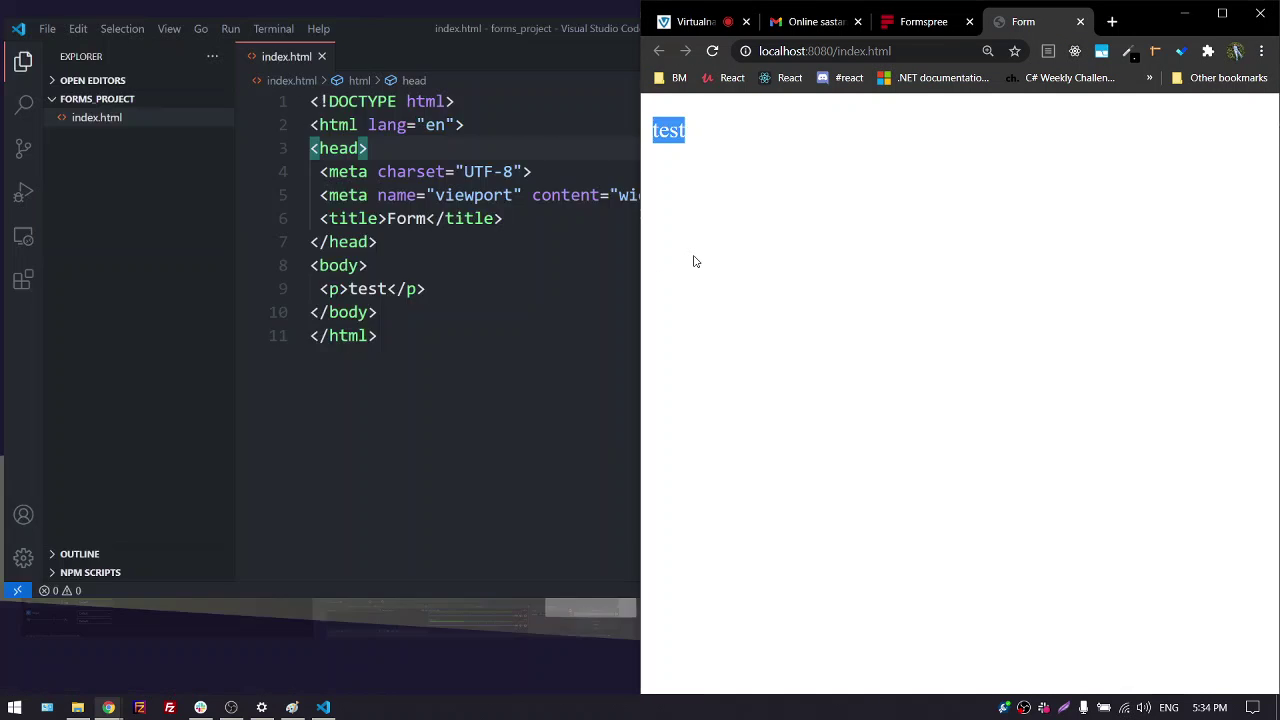
pyautogui.moveTo(640, 260); pyautogui.dragTo(1071, 257)
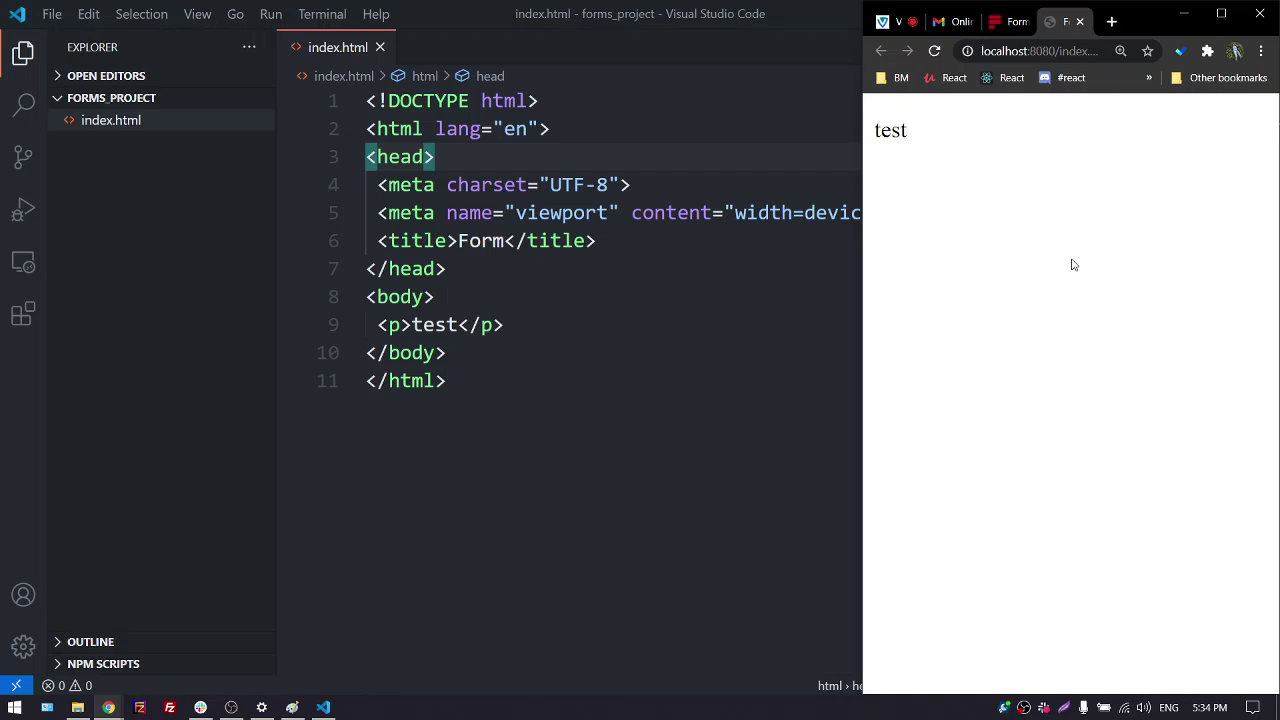
# Restore and narrow the VS Code window so the localhost test page stays visible
pyautogui.click(720, 325)
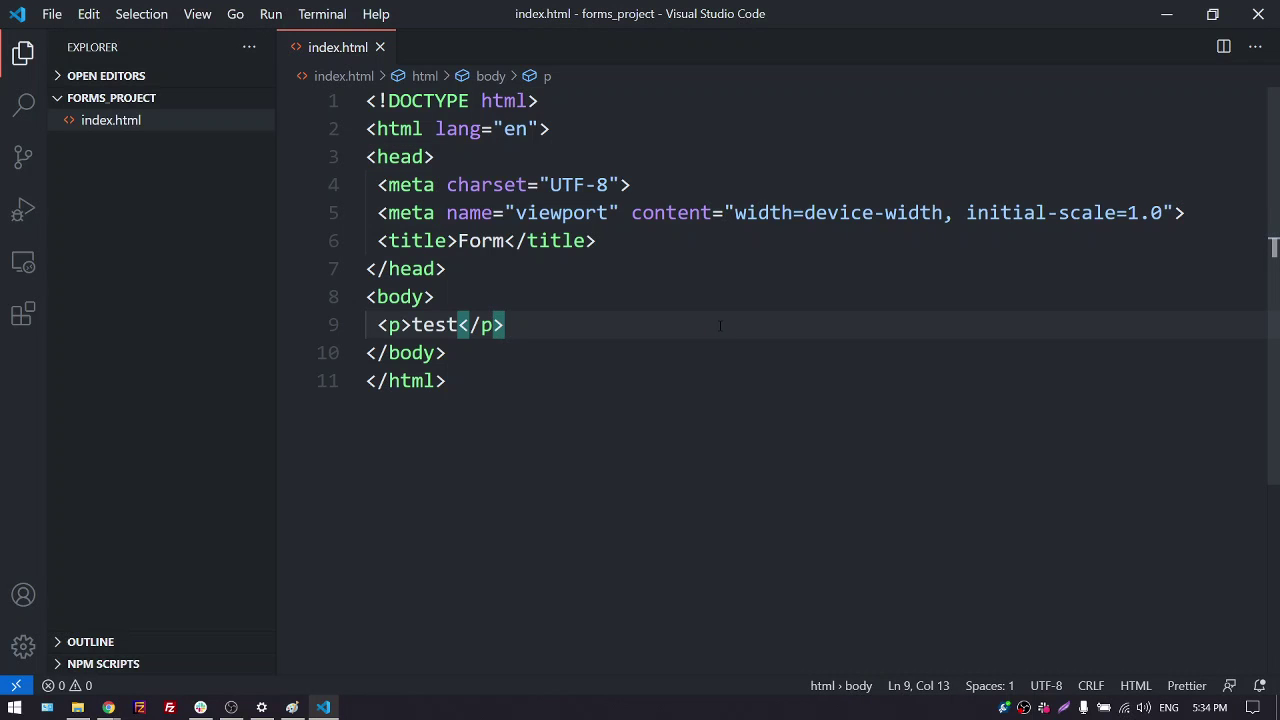
pyautogui.press('super+Down')
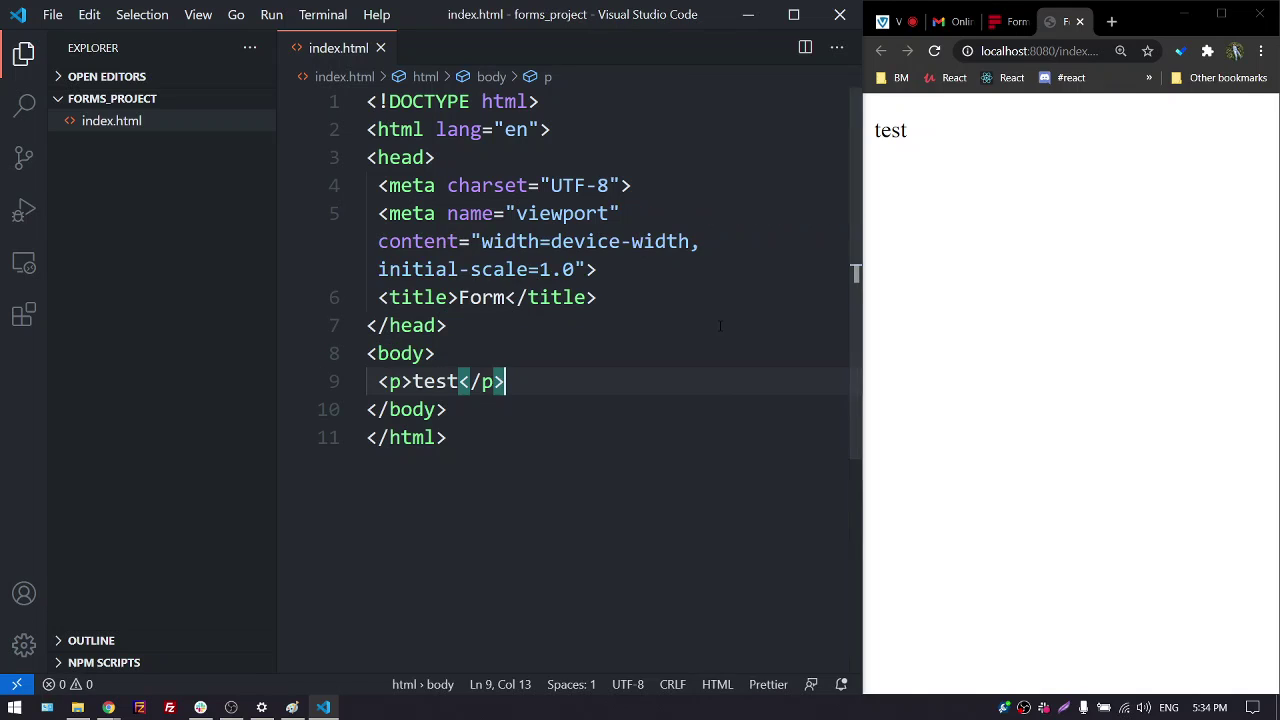
pyautogui.click(712, 290)
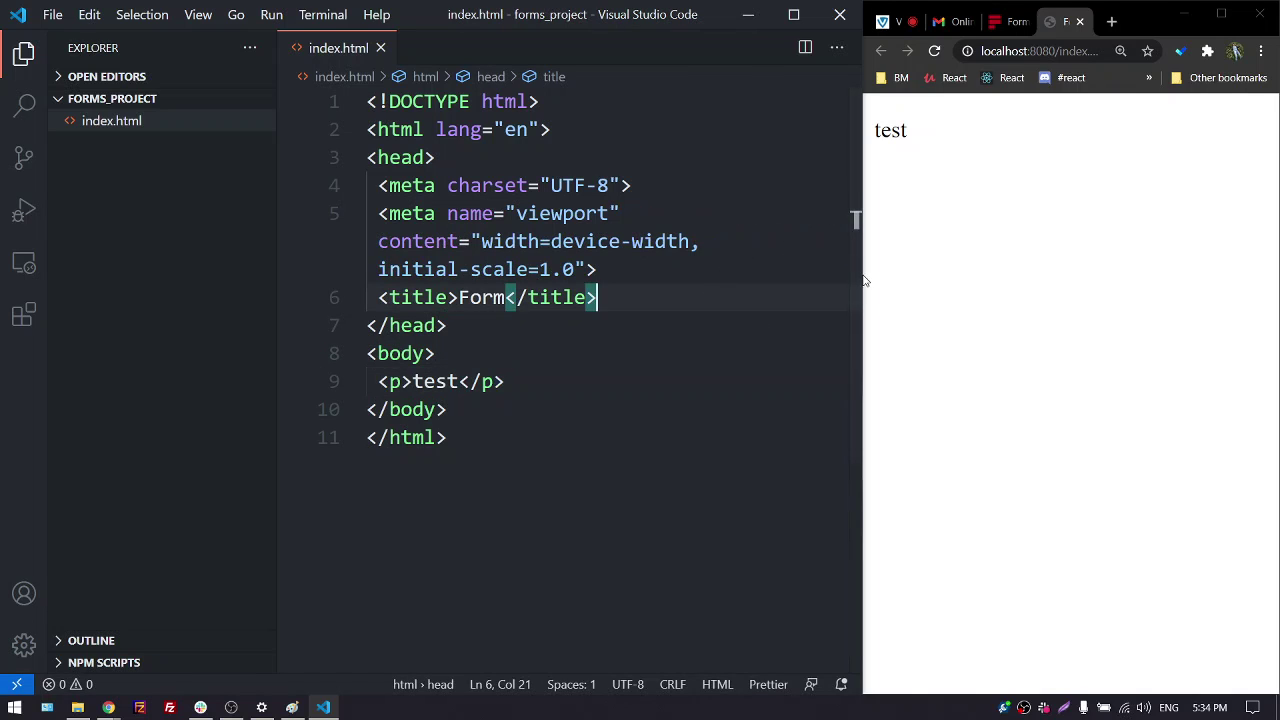
pyautogui.moveTo(862, 278)
pyautogui.mouseDown()
pyautogui.moveTo(750, 271)
pyautogui.moveTo(850, 265)
pyautogui.moveTo(640, 268)
pyautogui.moveTo(864, 284)
pyautogui.mouseUp()
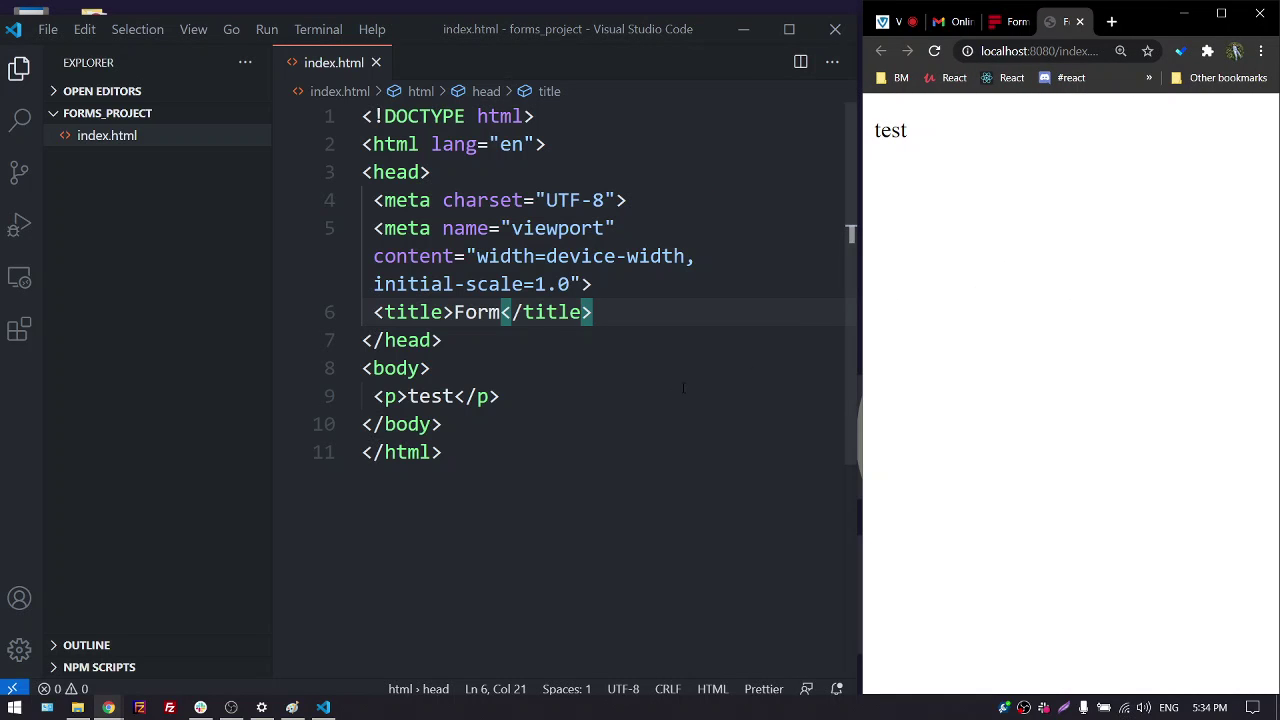
pyautogui.scroll(-2, 533, 346)
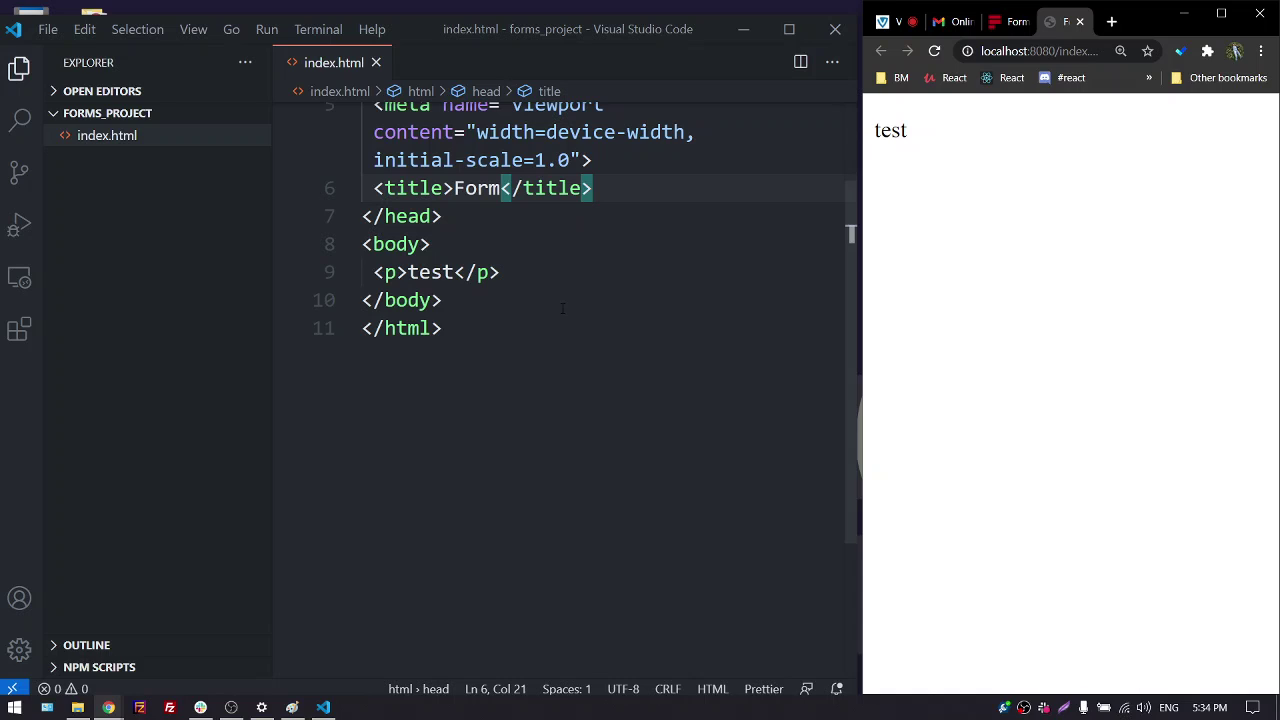
pyautogui.scroll(2, 565, 283)
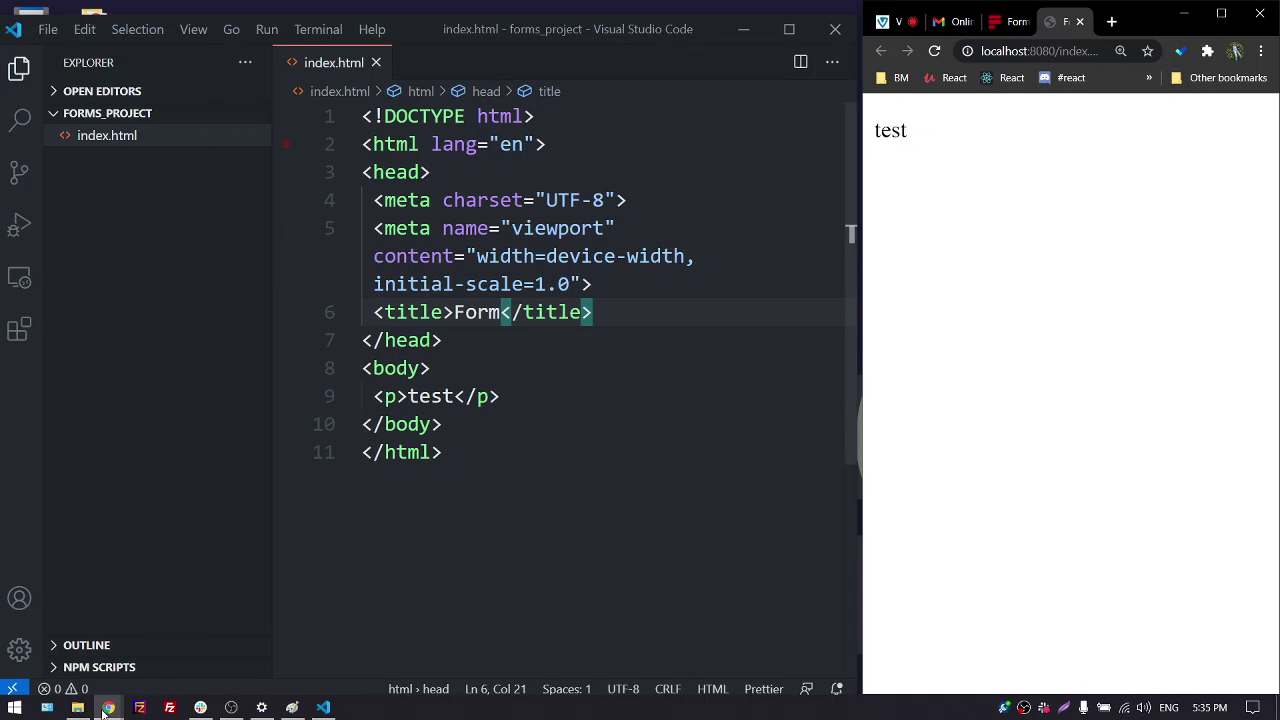
# Check the Virtualna Soba Public Chat, then minimize Chrome and maximize VS Code on index.html
pyautogui.click(890, 21)
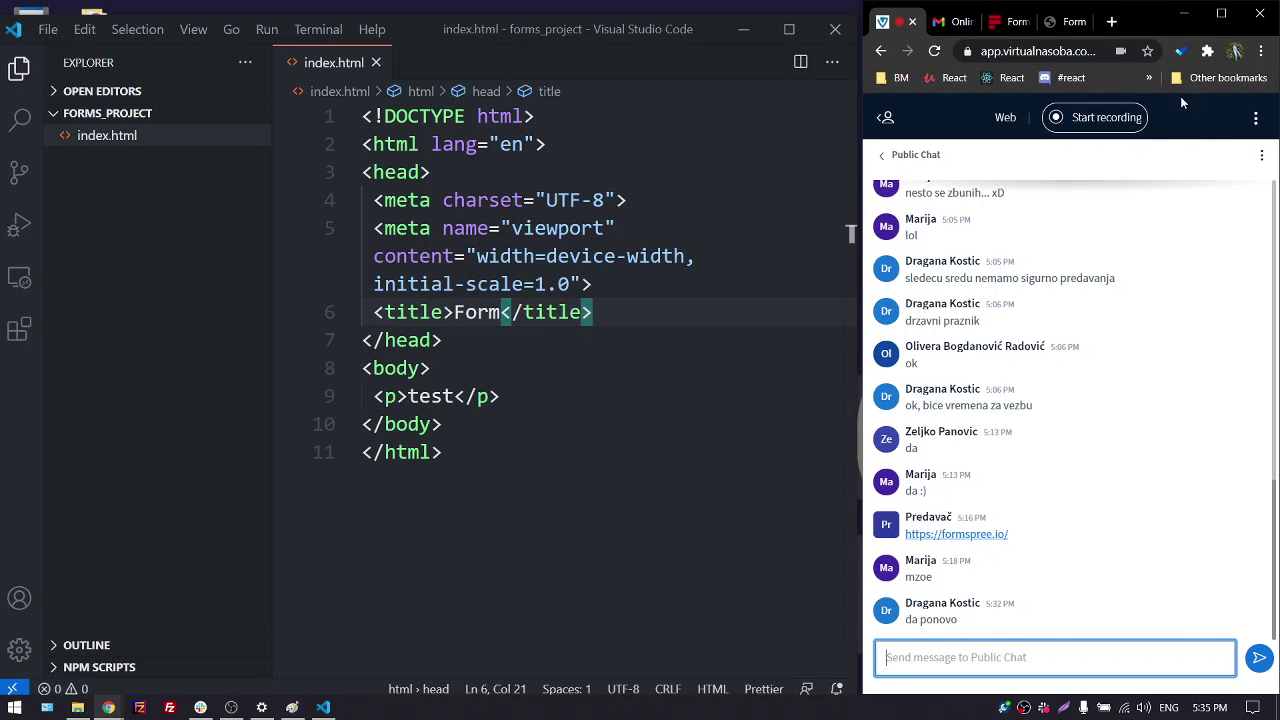
pyautogui.click(1186, 14)
pyautogui.click(789, 29)
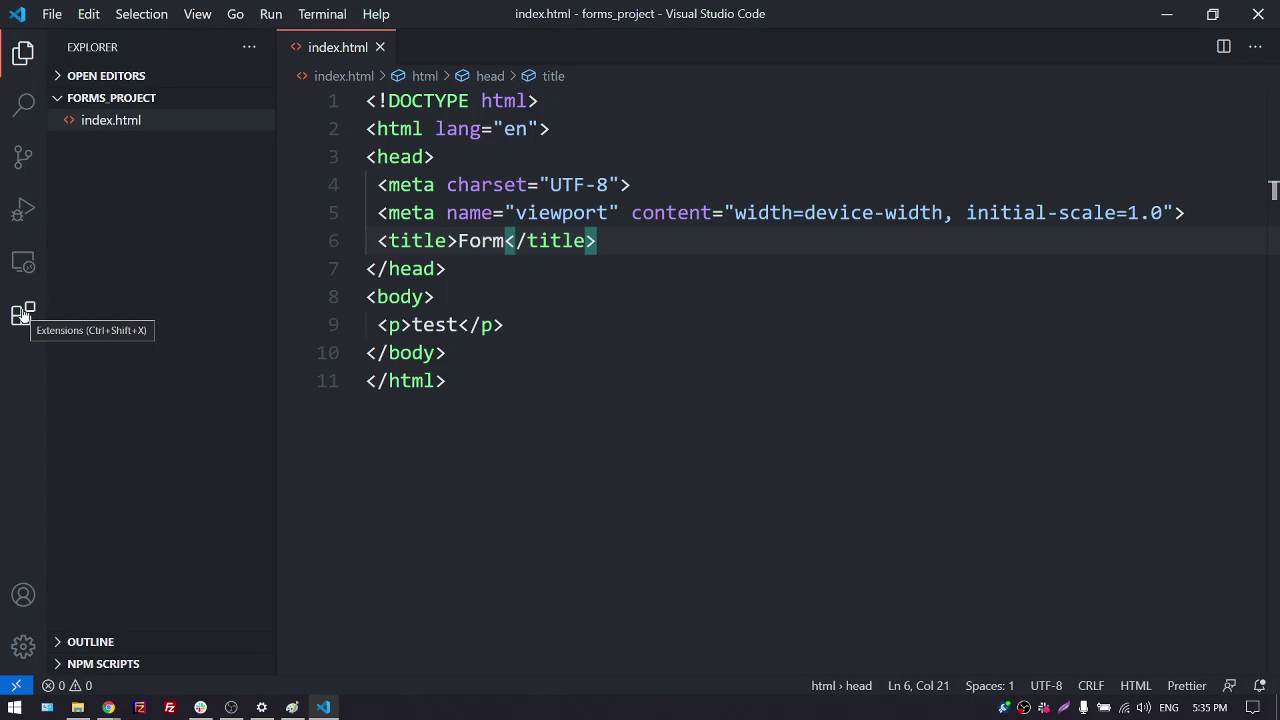
# Uninstall Preview on Web Server from the installed extensions list and reload VS Code
pyautogui.click(23, 315)
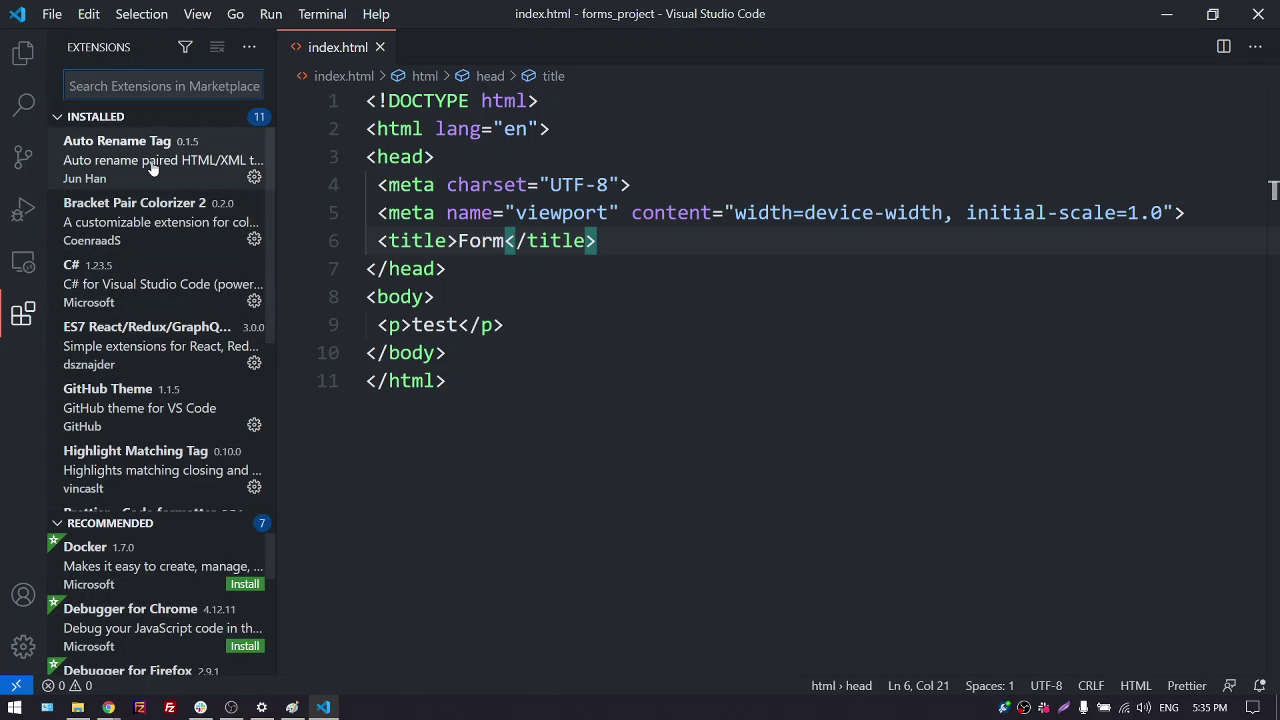
pyautogui.scroll(-2, 146, 295)
pyautogui.scroll(-1, 134, 380)
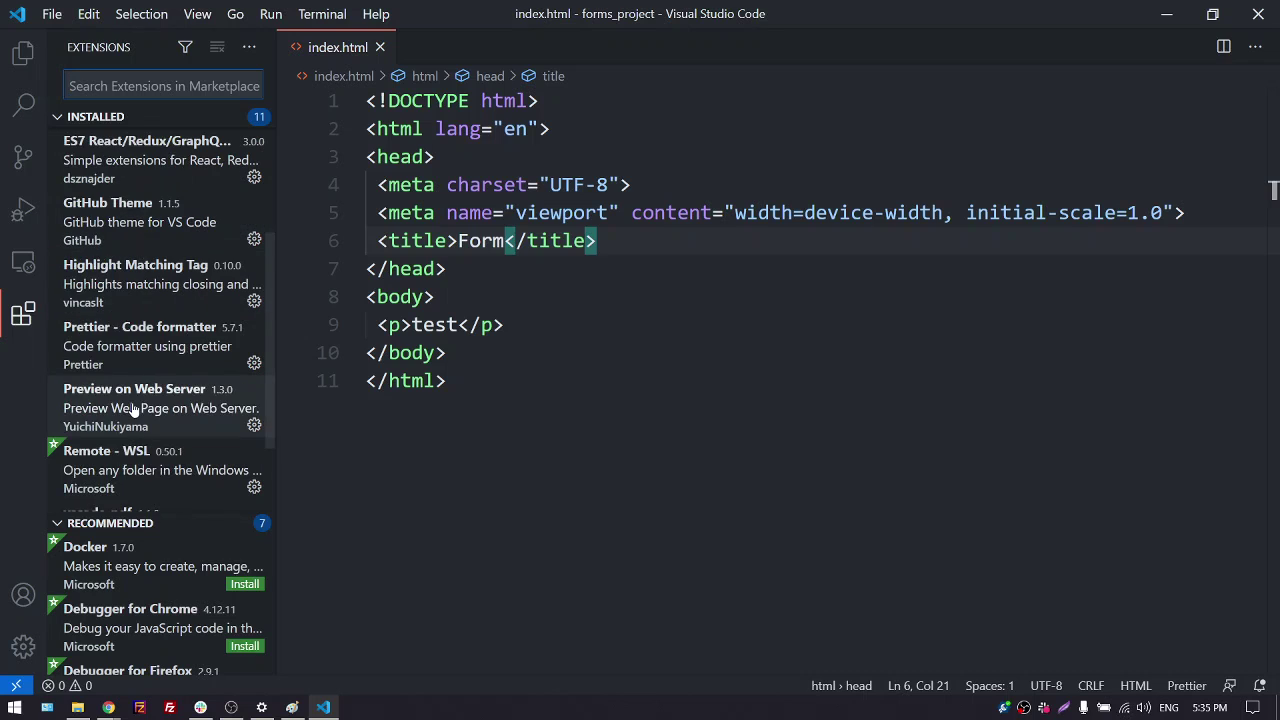
pyautogui.click(132, 408)
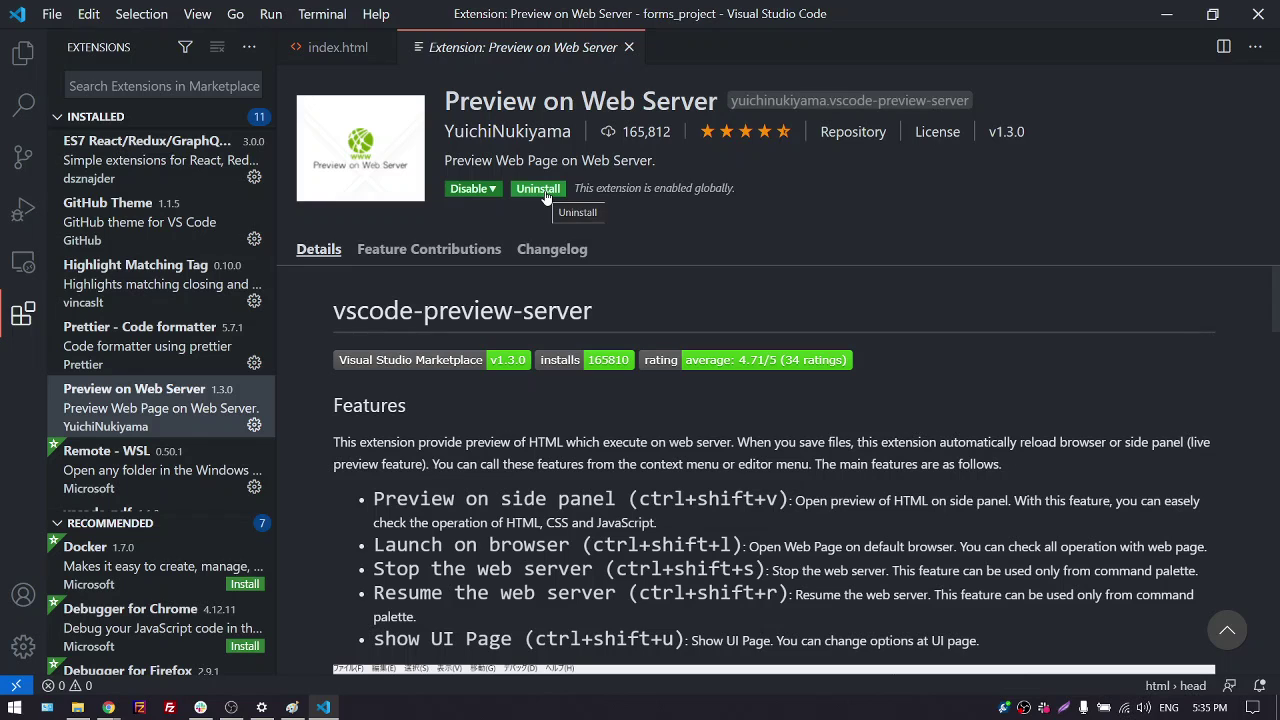
pyautogui.click(538, 189)
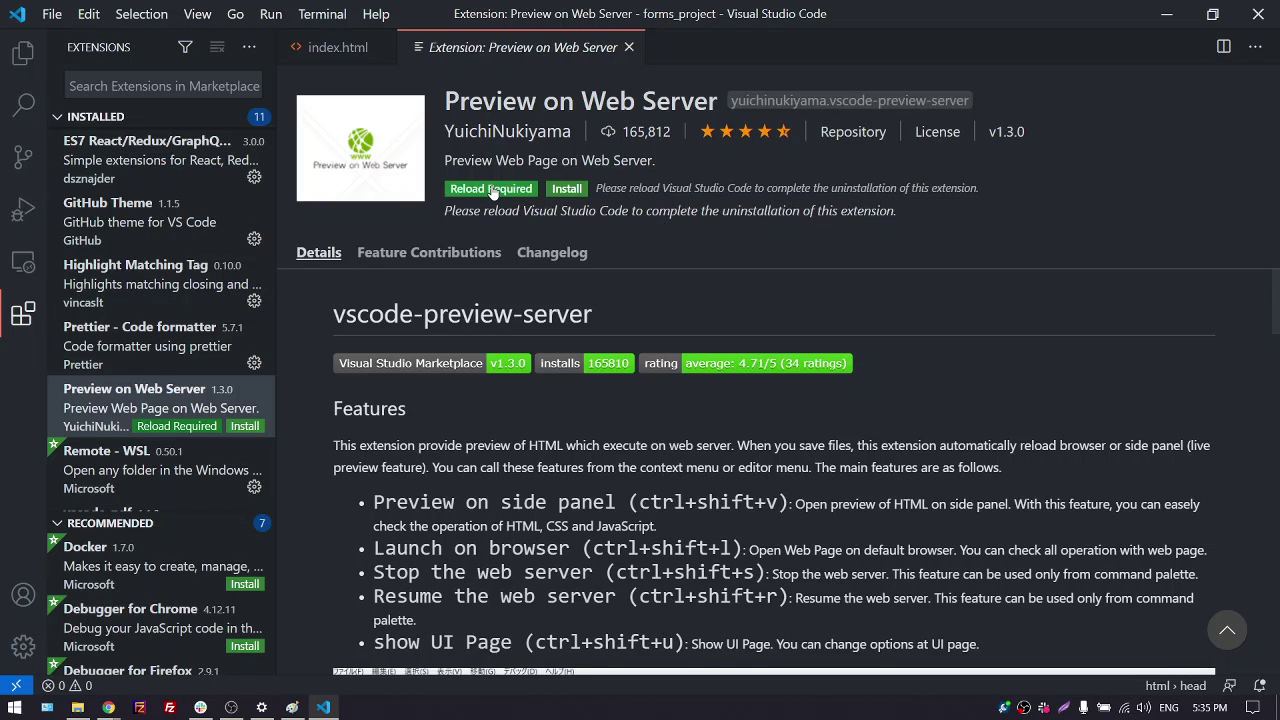
pyautogui.click(492, 190)
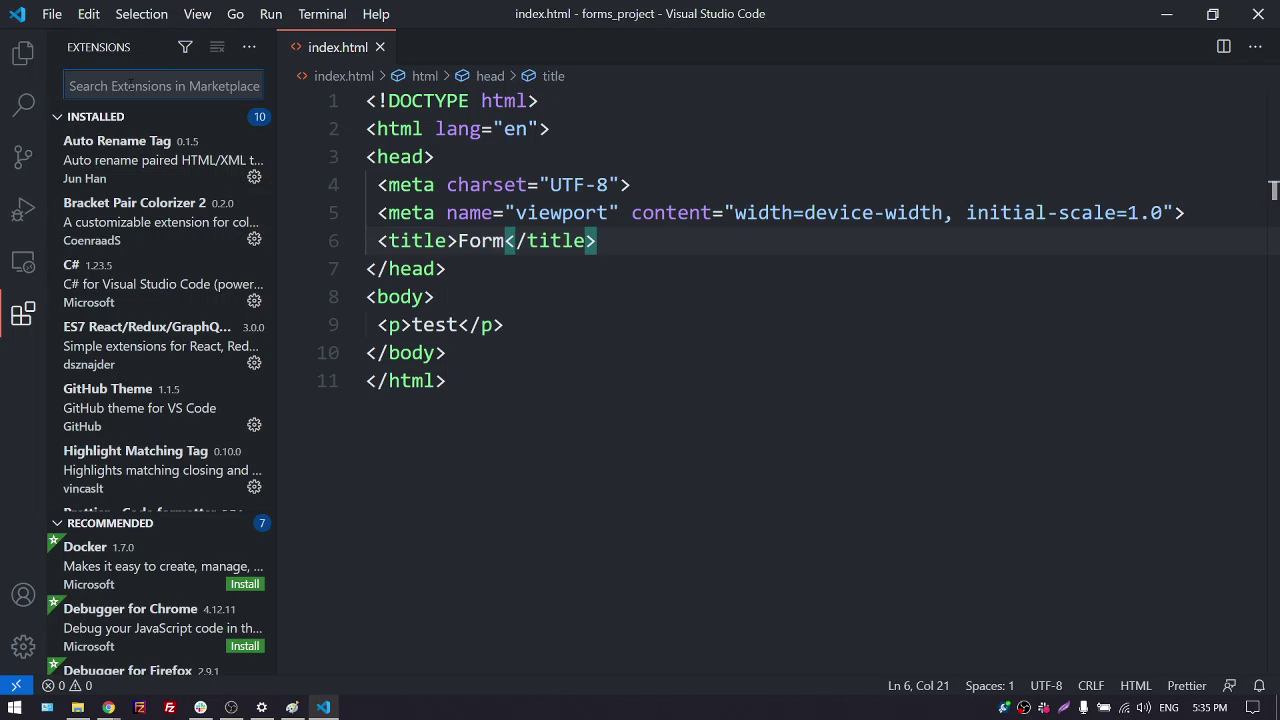
# Search the marketplace for 'live server' and install the Live Server extension
pyautogui.write('live ')
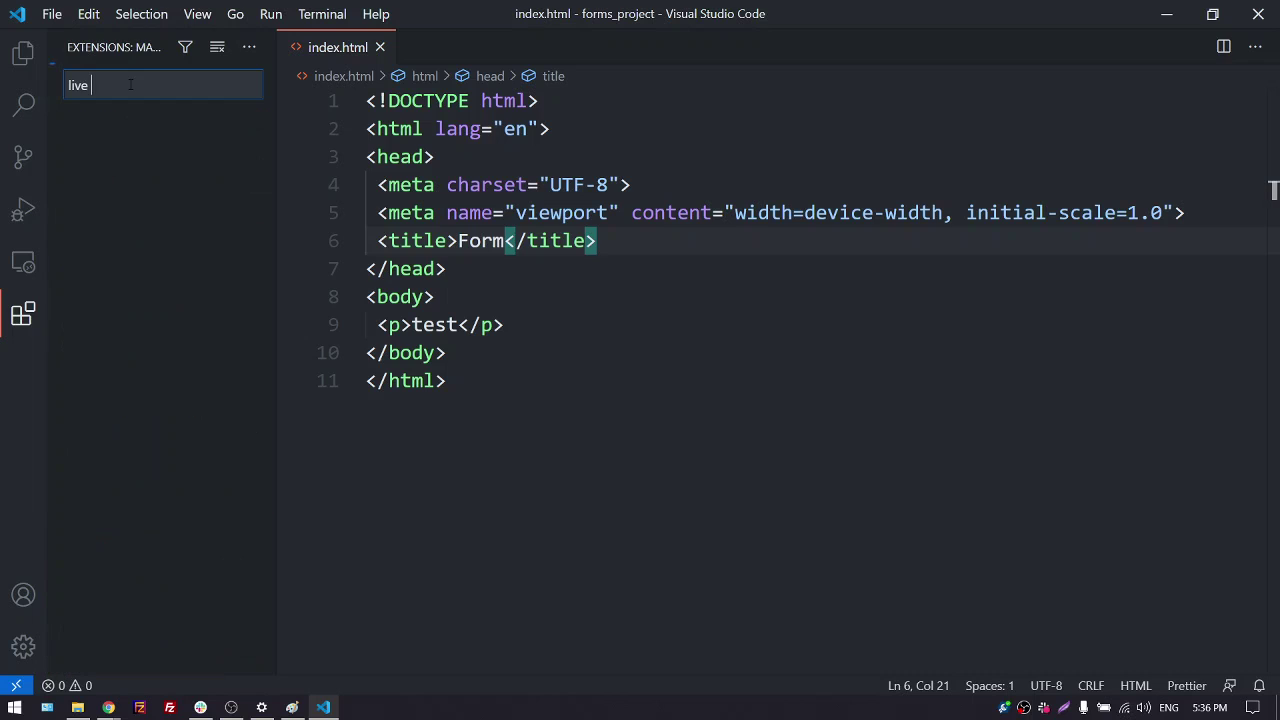
pyautogui.write('server')
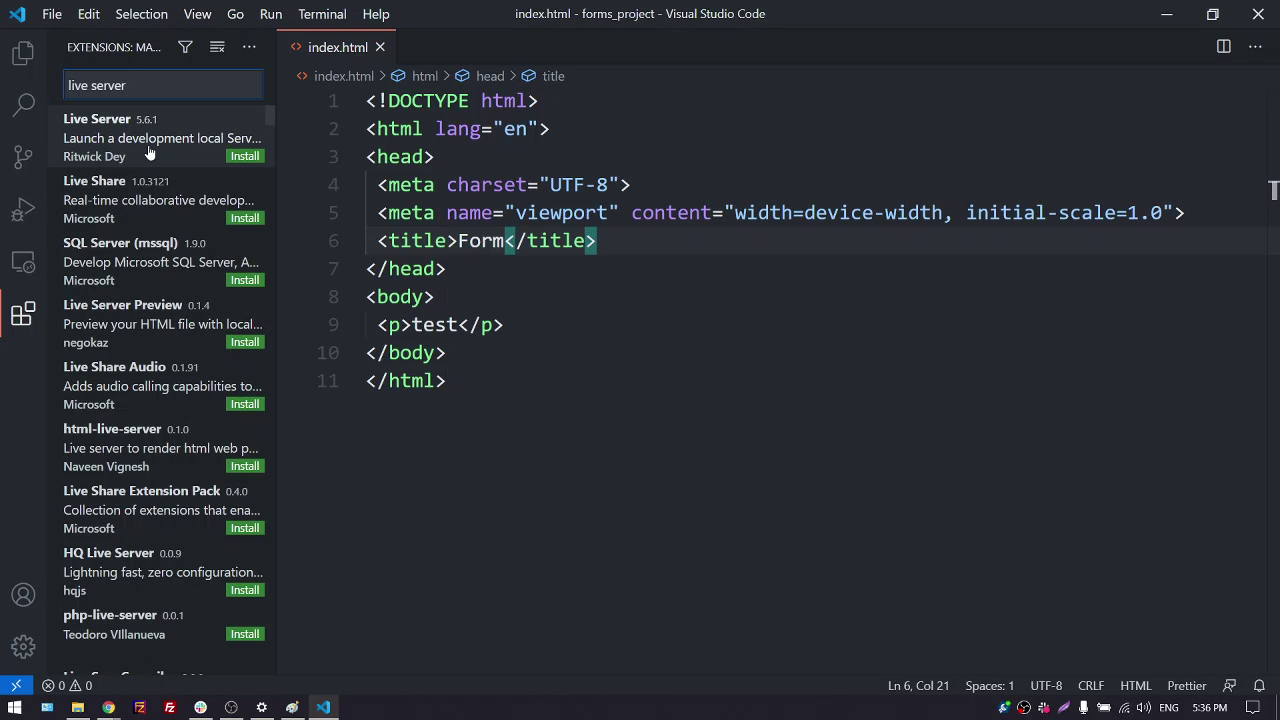
pyautogui.click(149, 152)
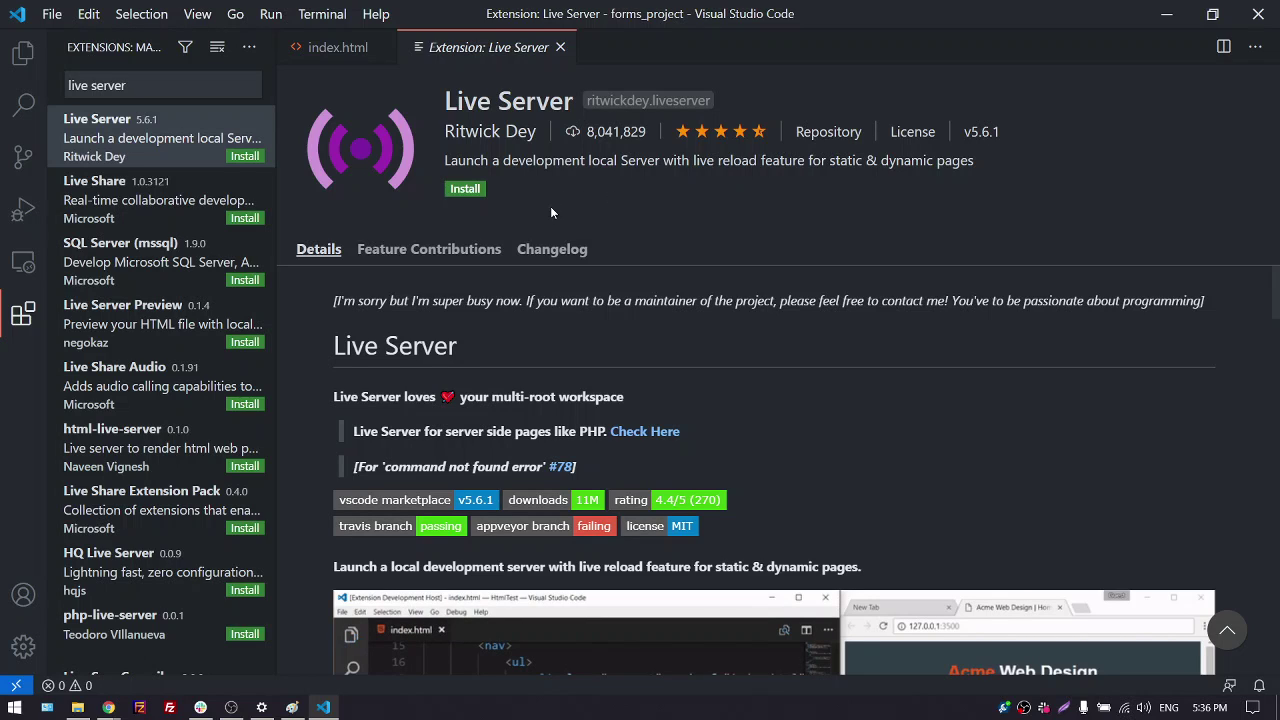
pyautogui.click(465, 189)
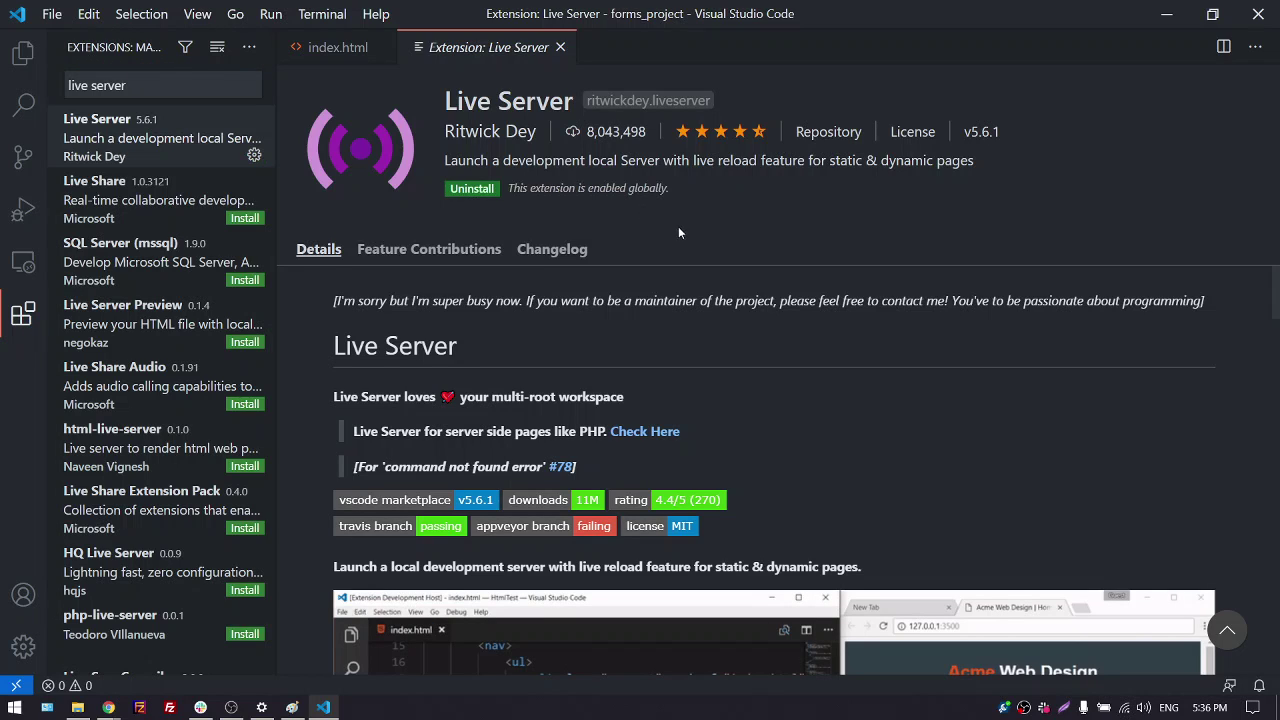
pyautogui.click(560, 47)
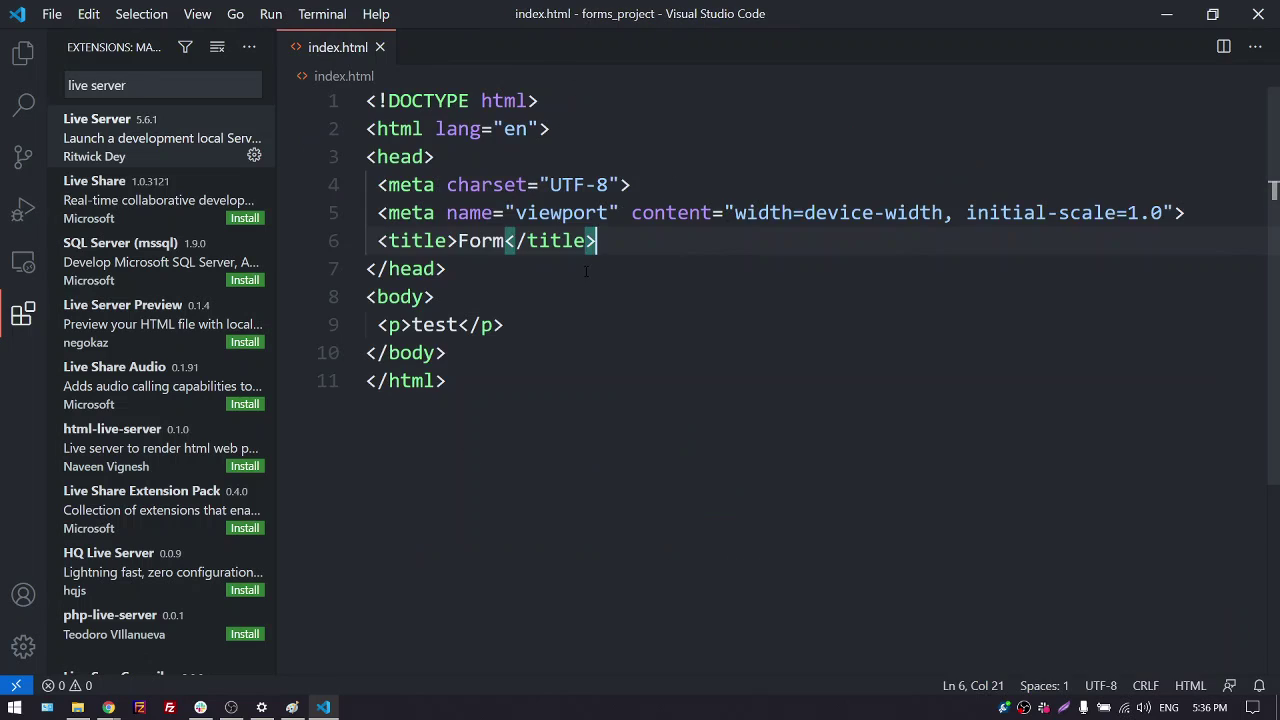
# Review the Live Server details page again, then return to the forms_project file list
pyautogui.click(663, 360)
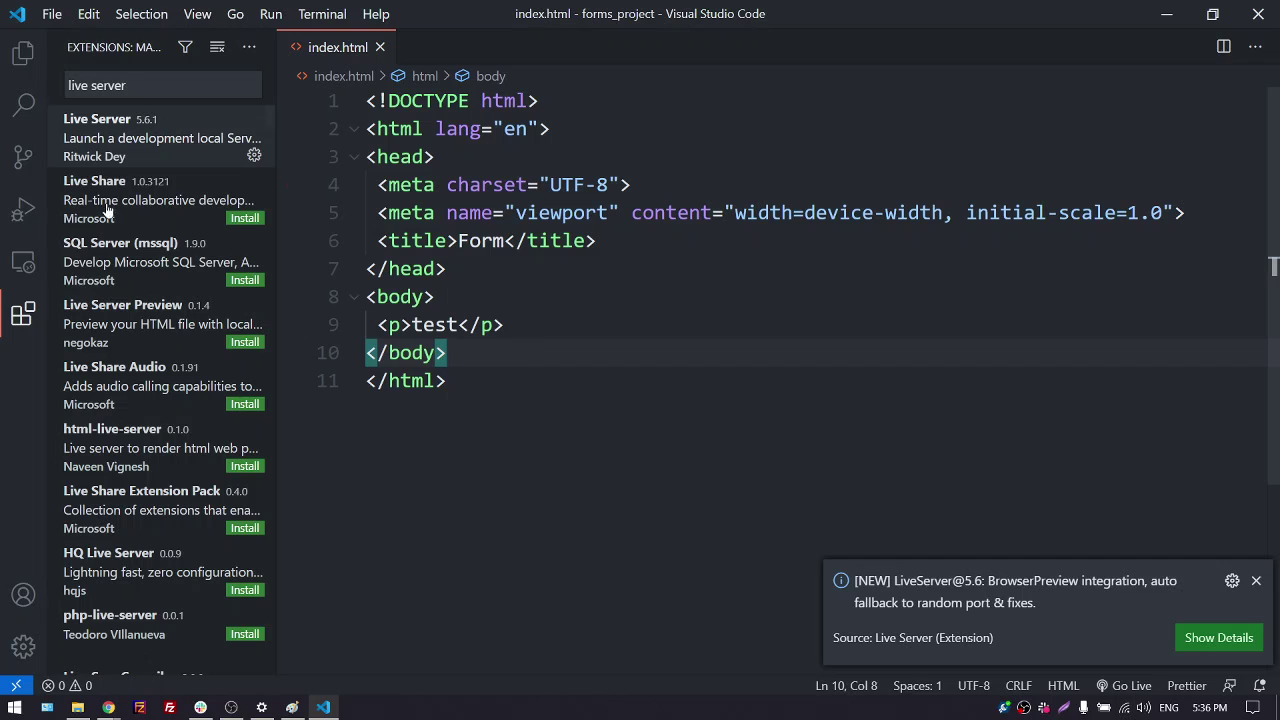
pyautogui.click(125, 145)
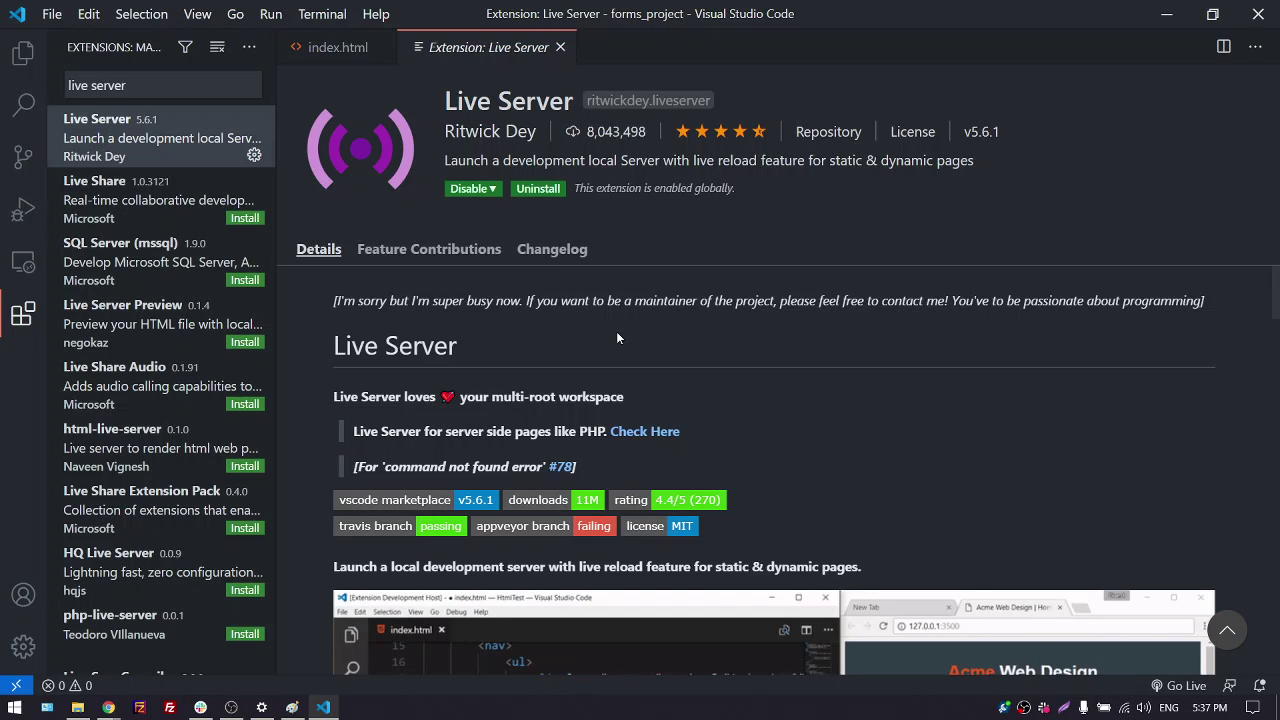
pyautogui.click(560, 47)
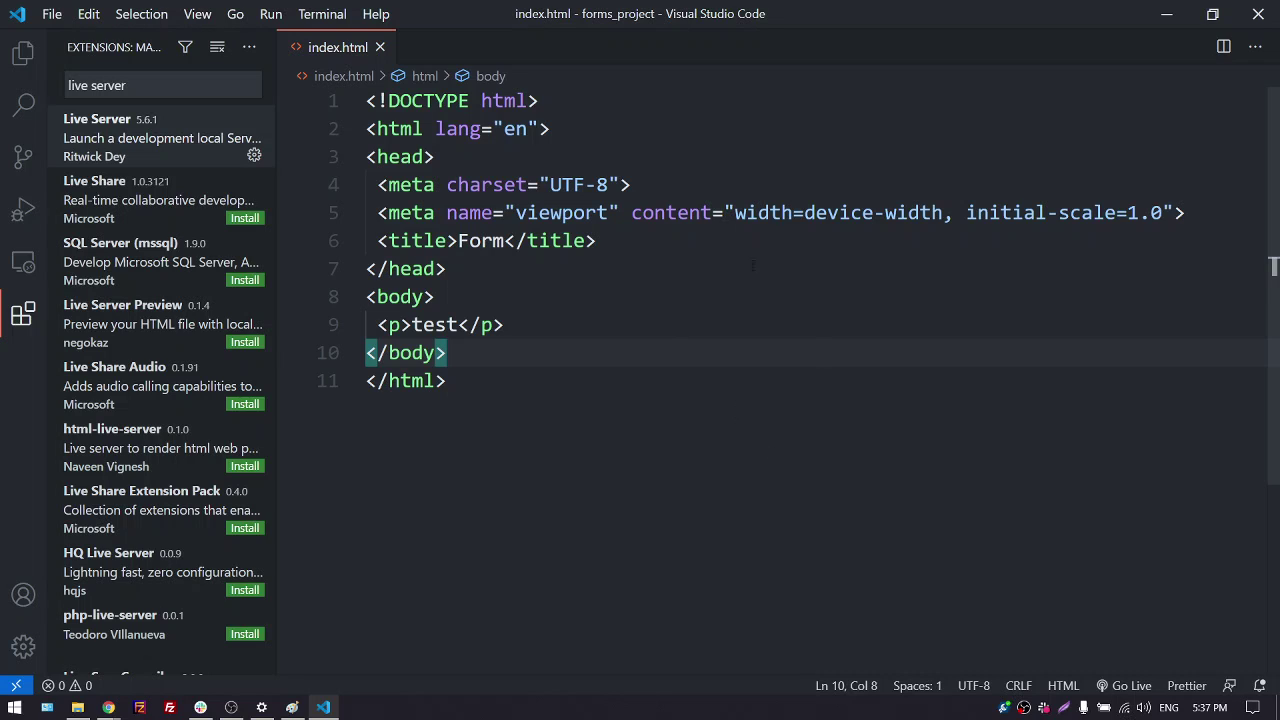
pyautogui.click(23, 55)
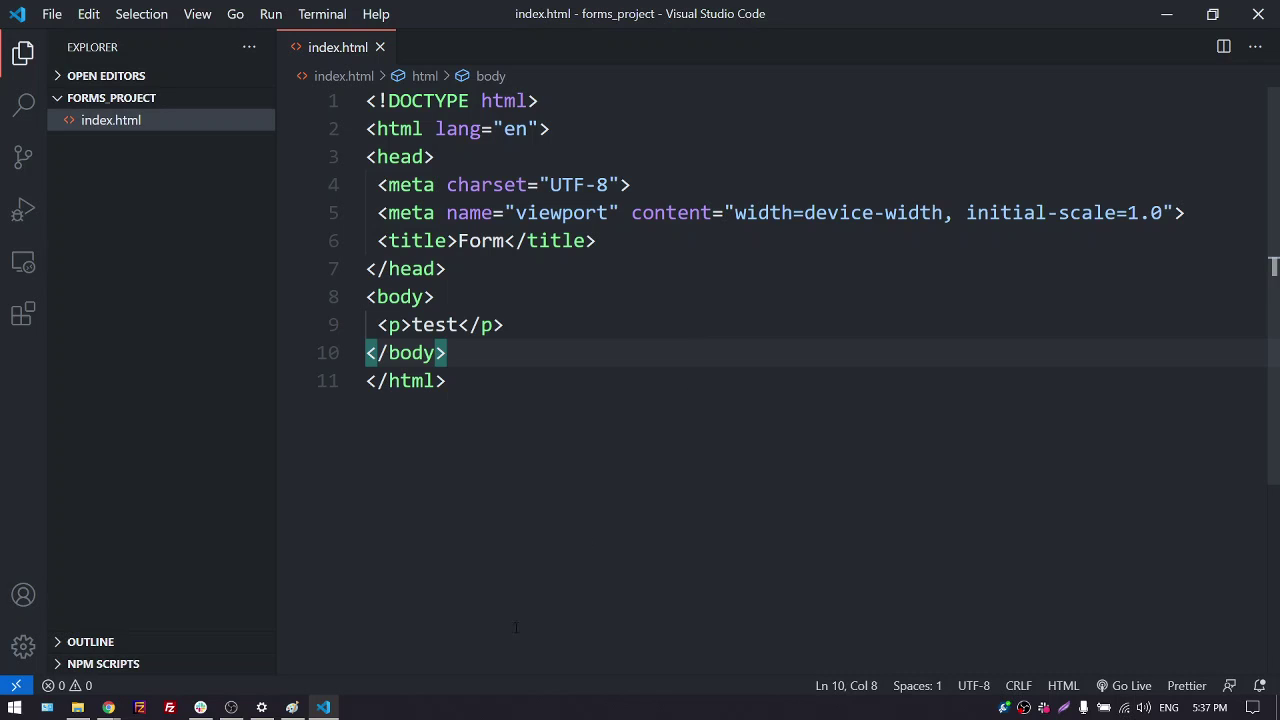
pyautogui.moveTo(108, 707)
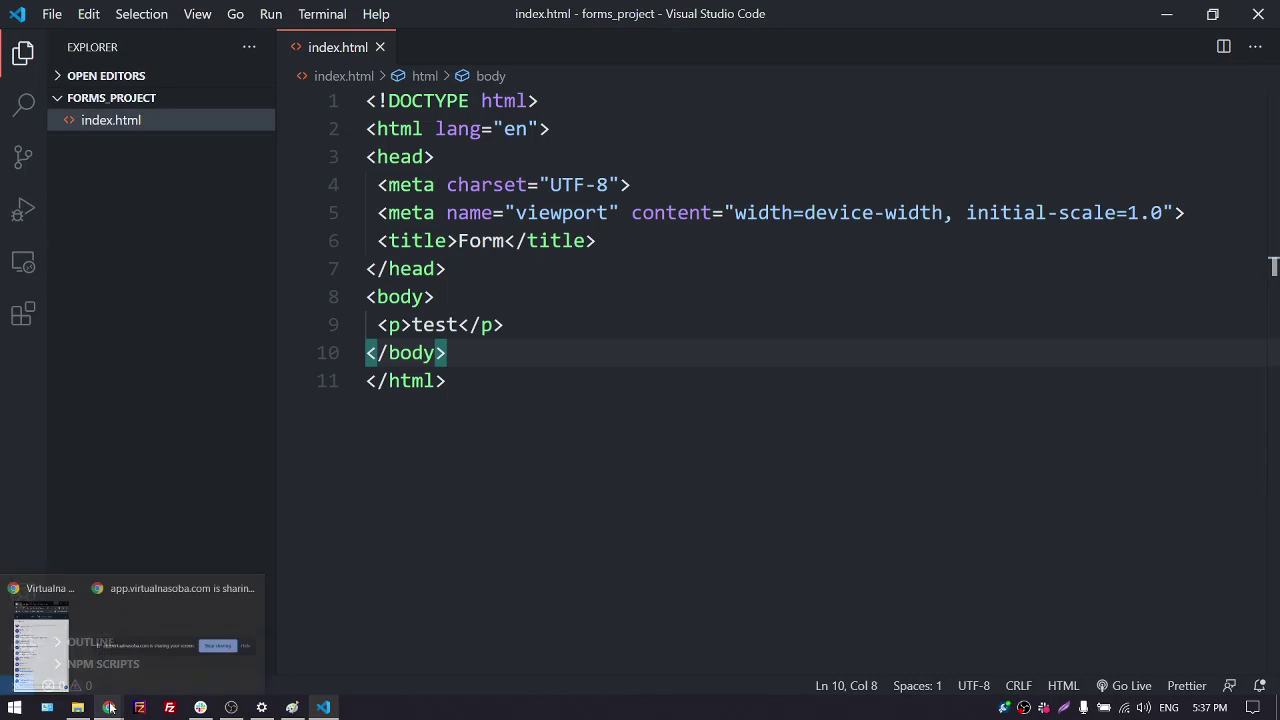
pyautogui.click(58, 637)
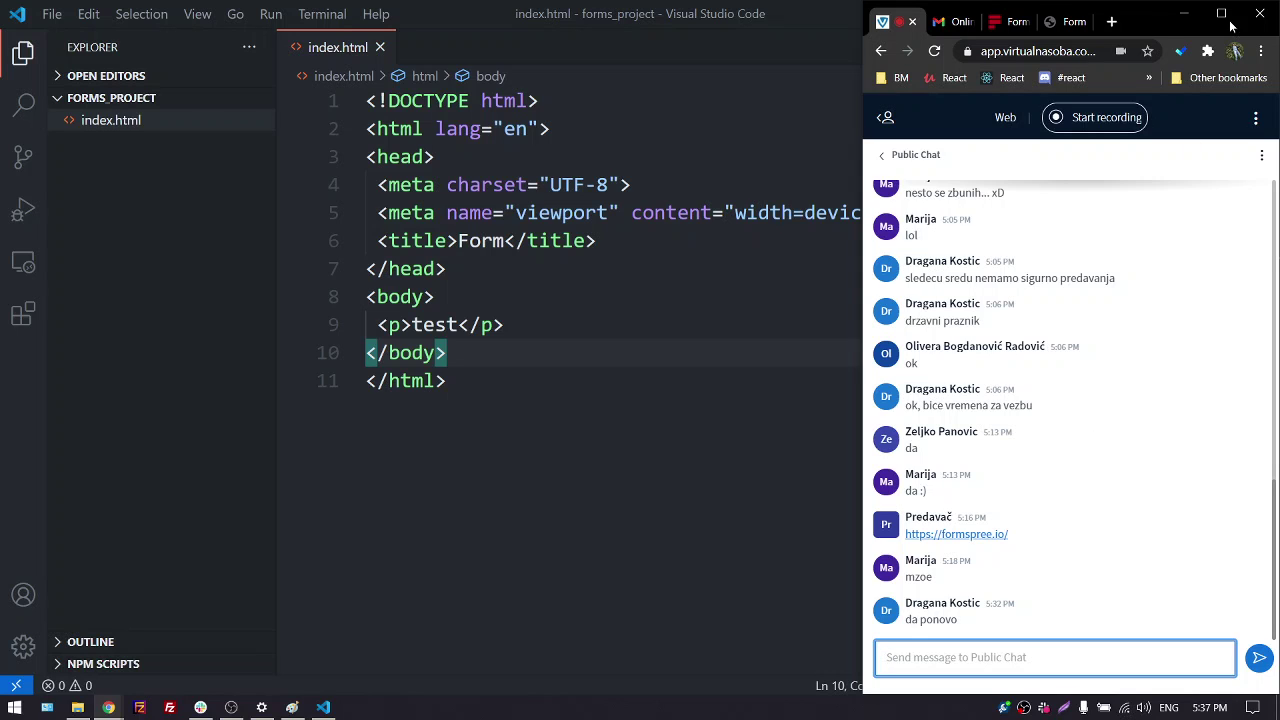
pyautogui.click(1221, 13)
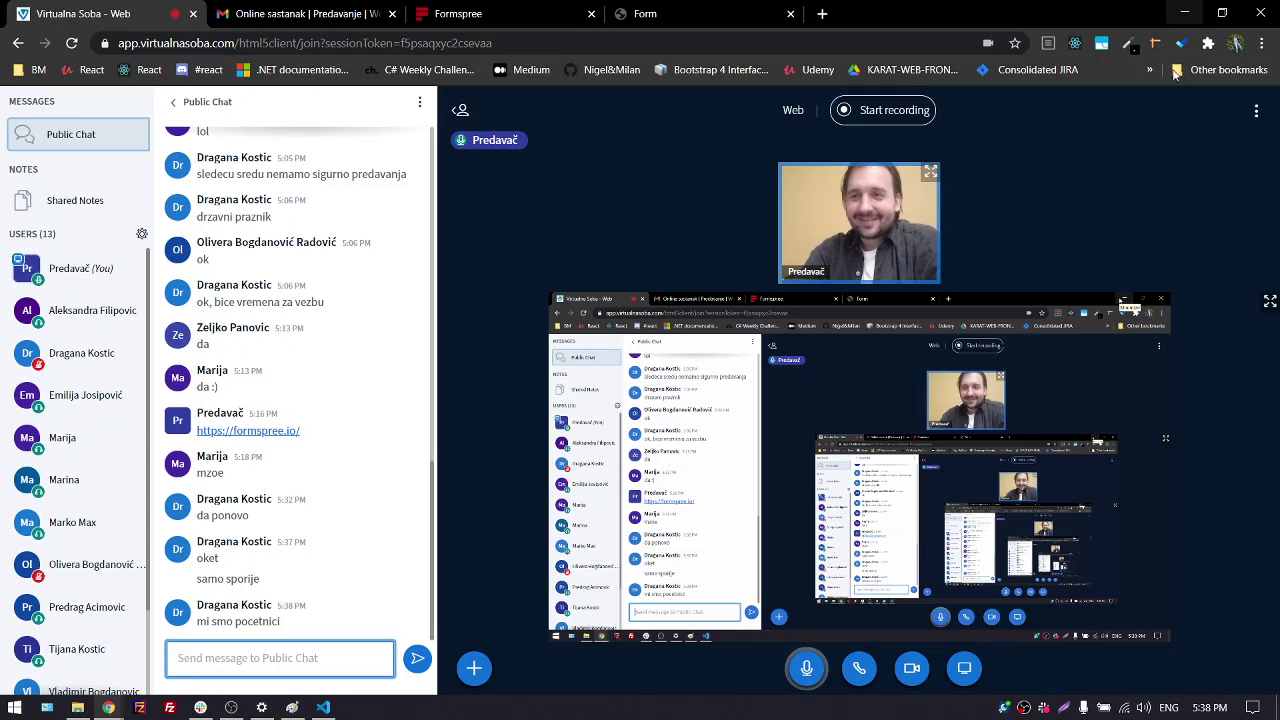
pyautogui.click(1178, 16)
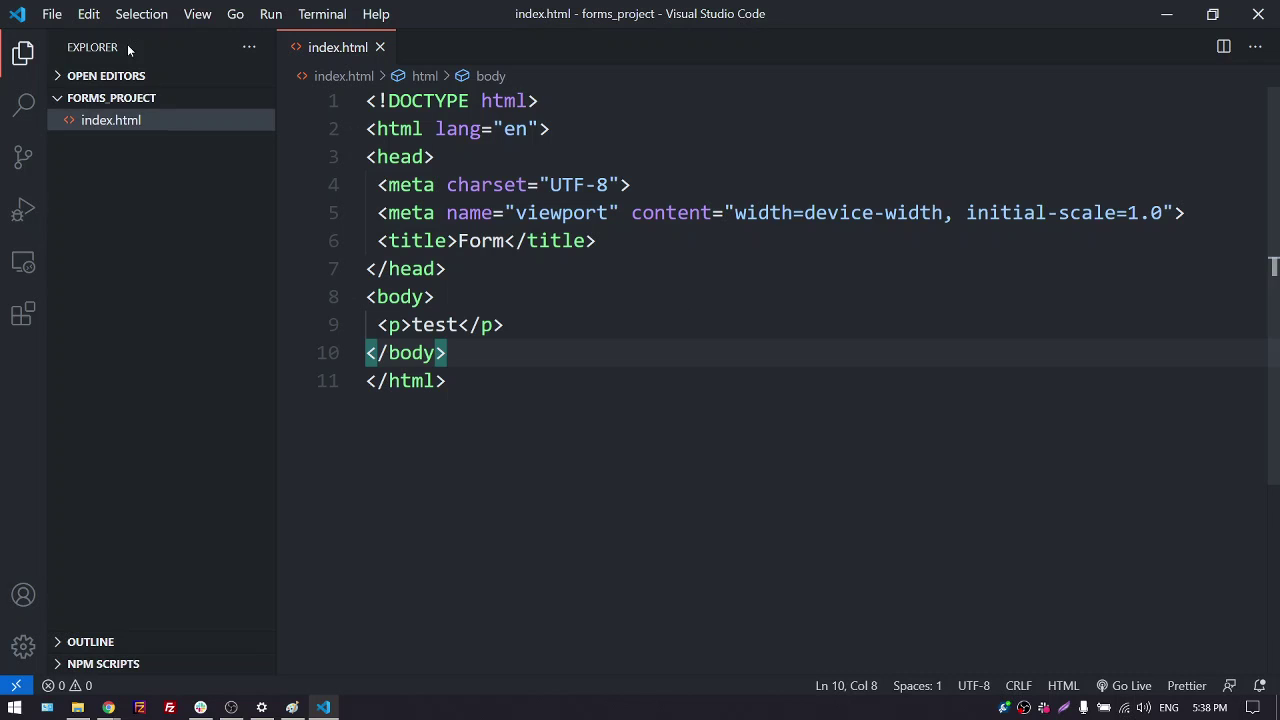
# Start opening the Desktop forms_project folder via Open Folder, then cancel
pyautogui.click(50, 13)
pyautogui.click(76, 131)
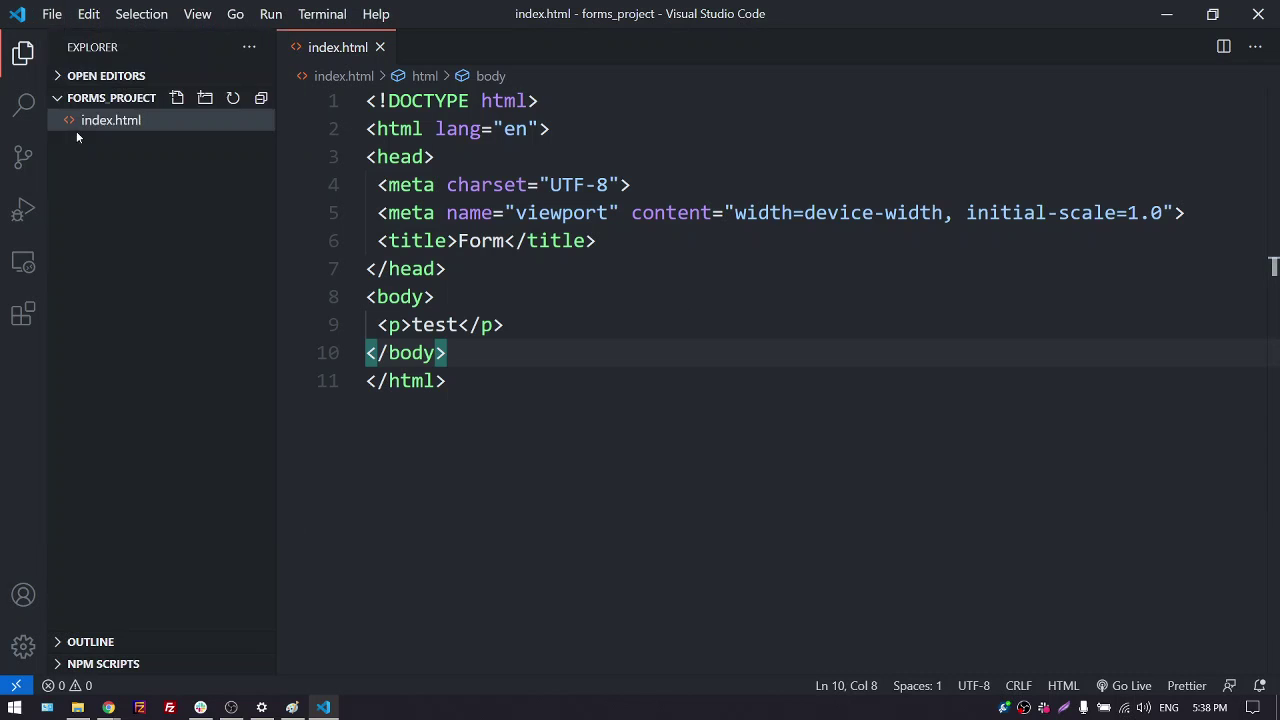
pyautogui.click(236, 122)
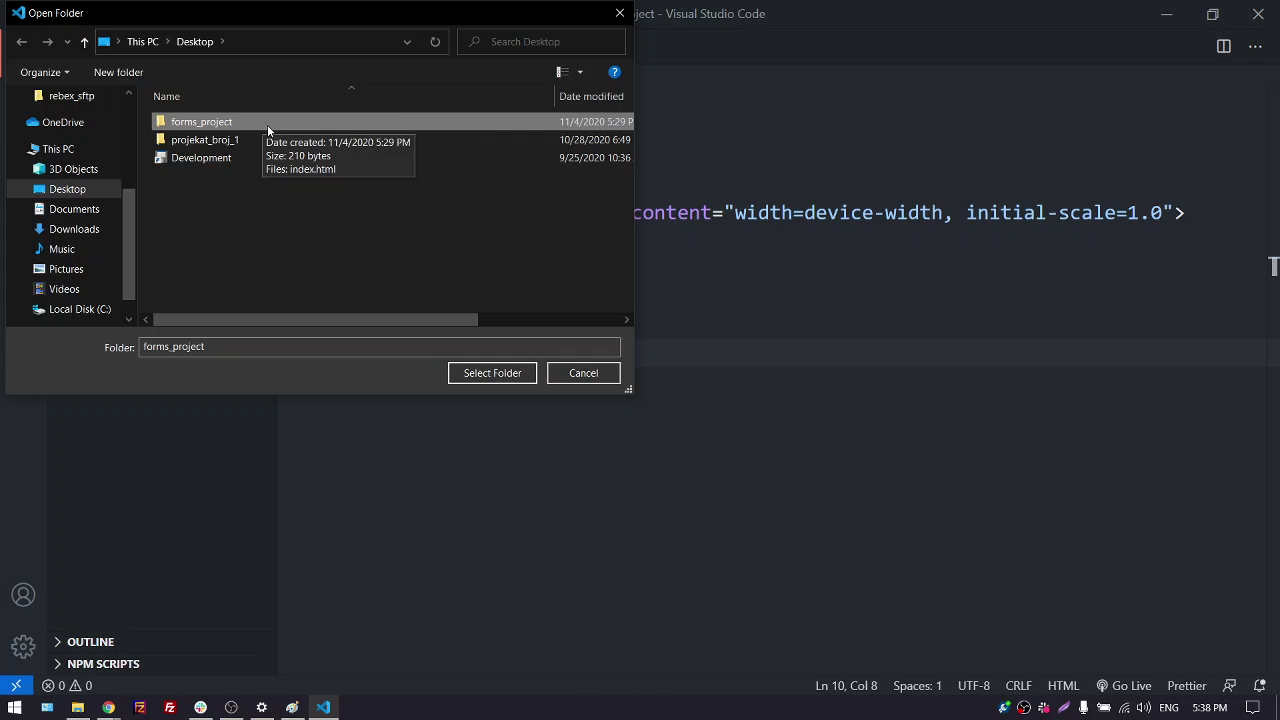
pyautogui.click(586, 373)
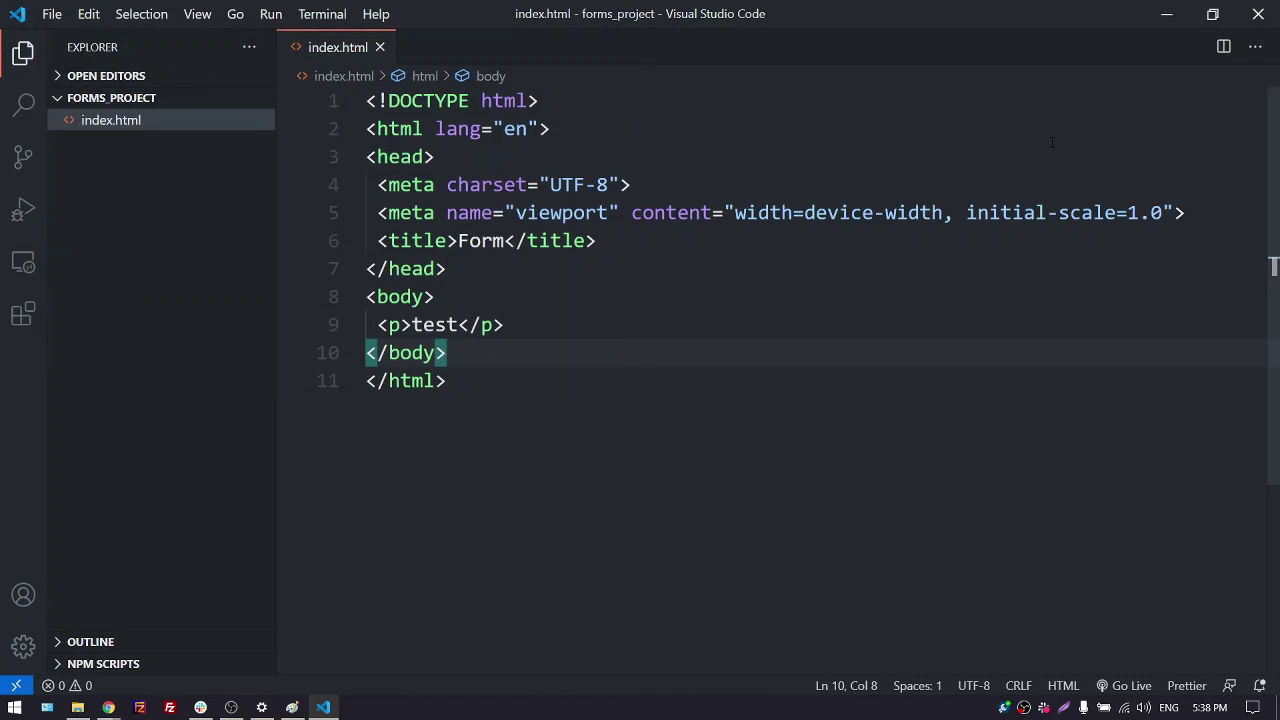
# Open the desktop forms_project folder in File Explorer, then return to VS Code showing index.html
pyautogui.click(1165, 14)
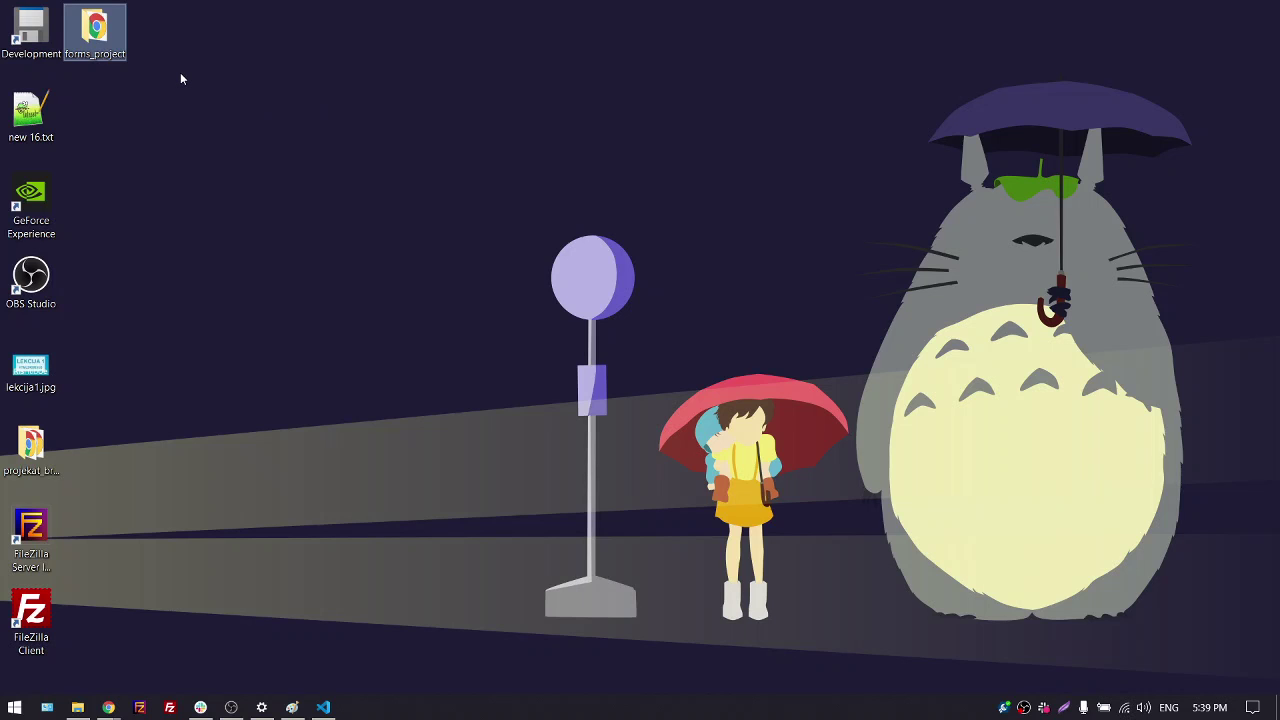
pyautogui.doubleClick(95, 30)
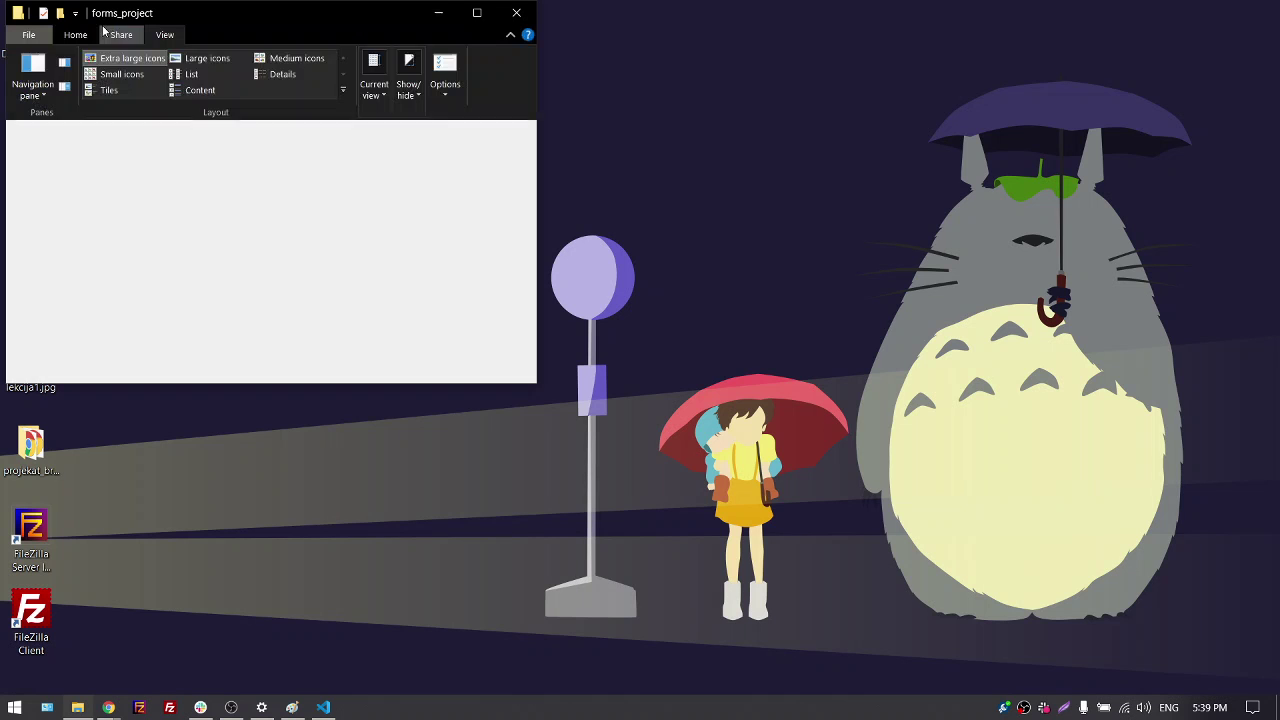
pyautogui.click(477, 12)
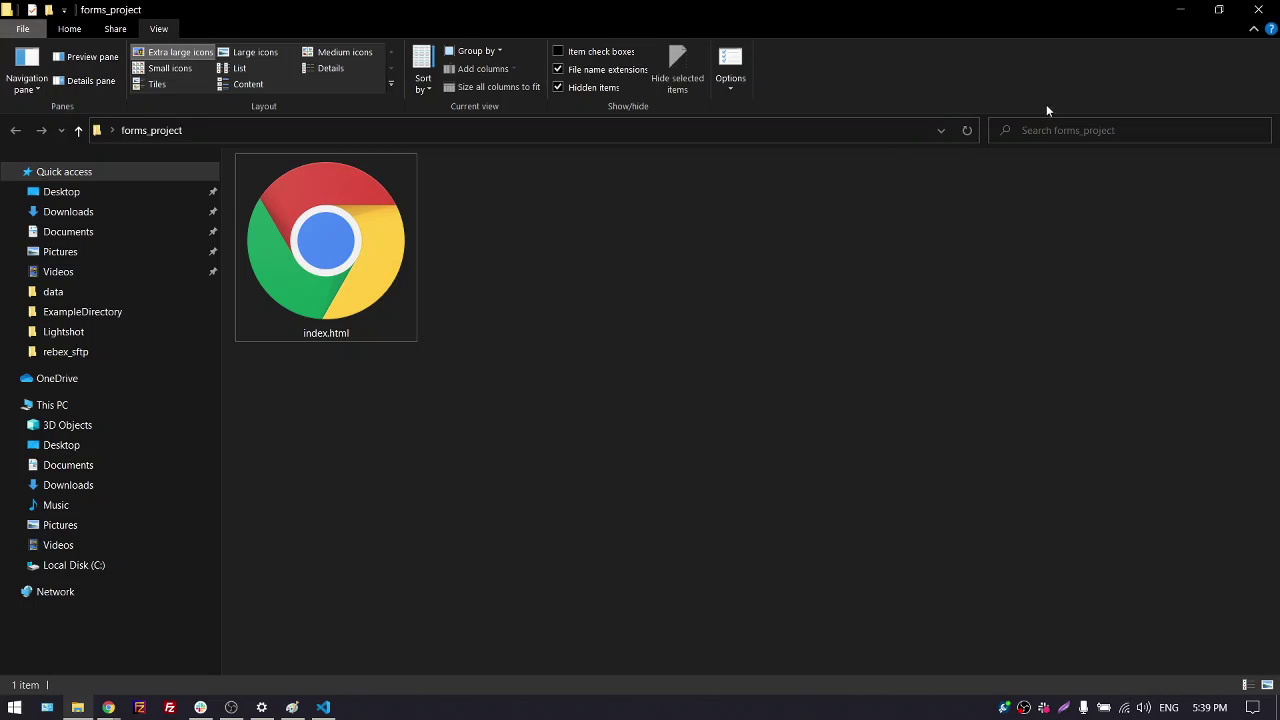
pyautogui.click(1180, 10)
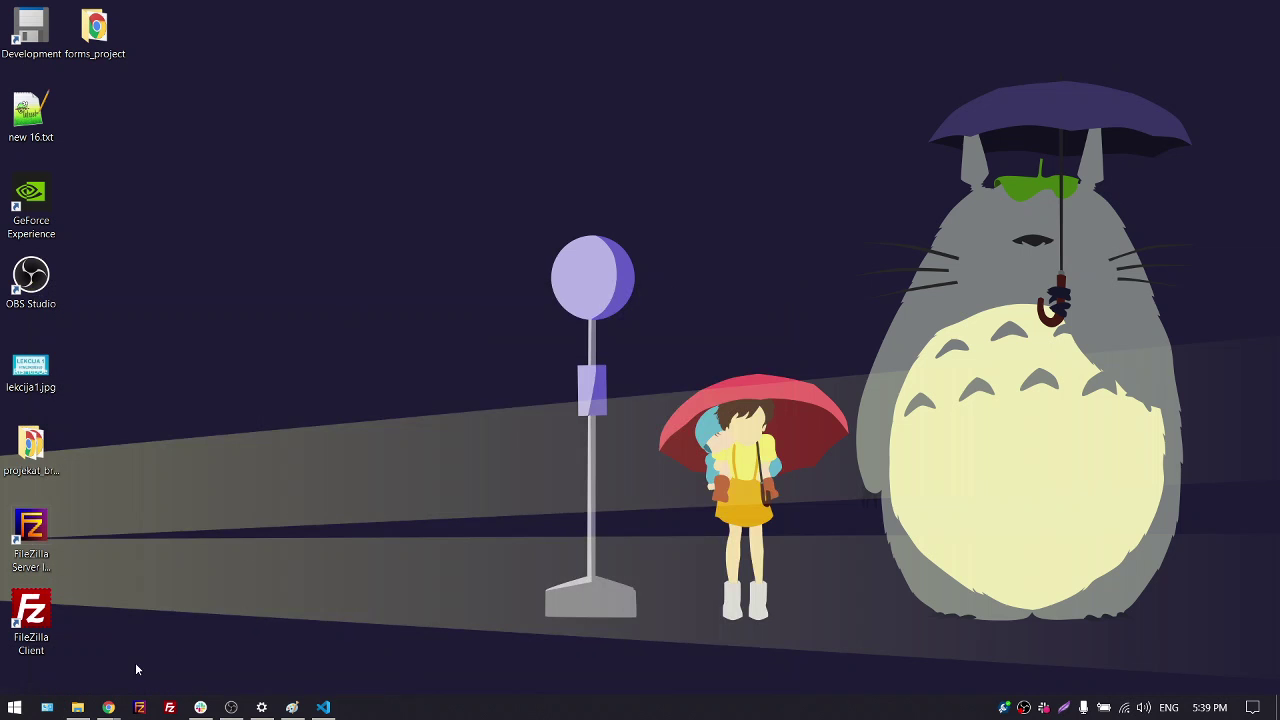
pyautogui.click(110, 708)
pyautogui.click(88, 625)
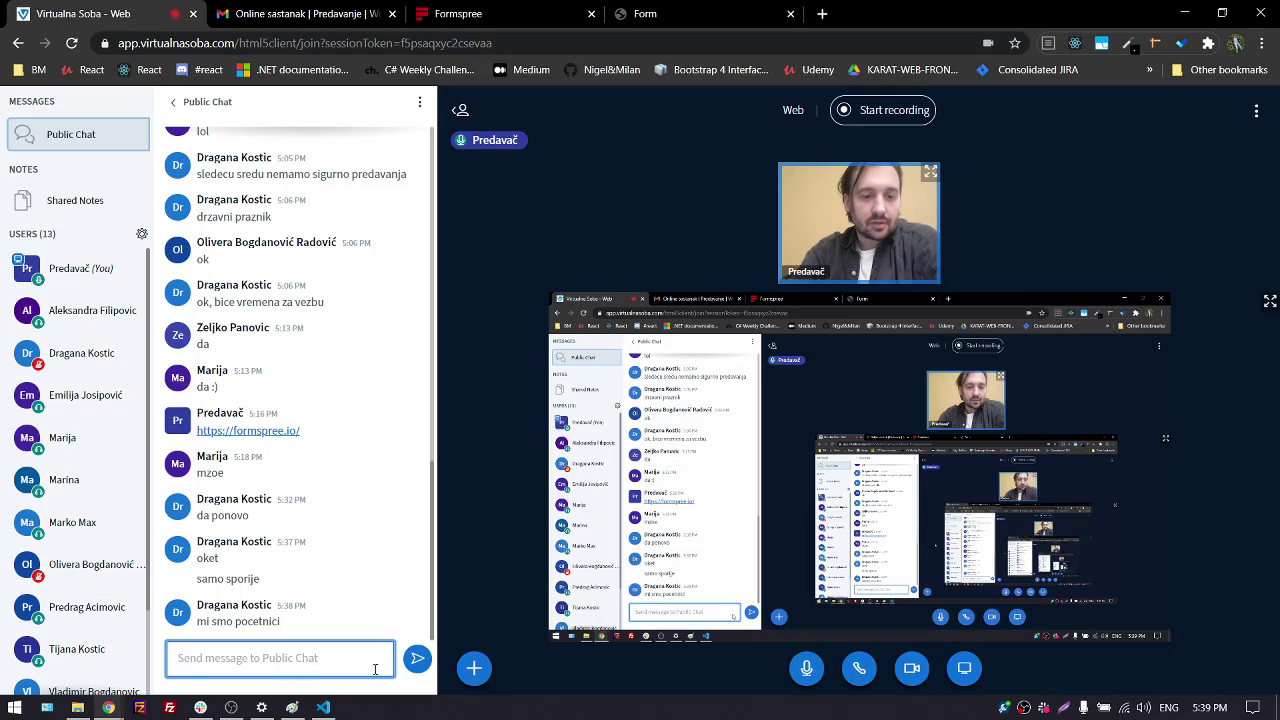
pyautogui.click(323, 707)
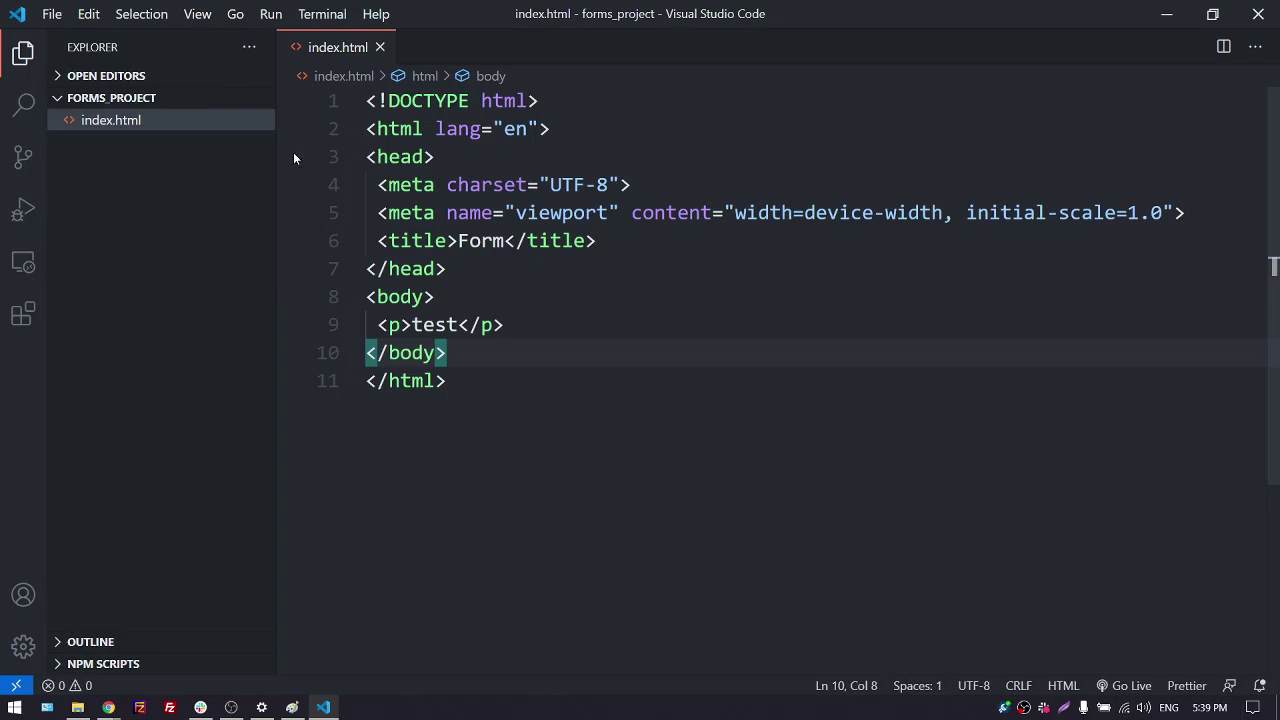
pyautogui.click(1166, 16)
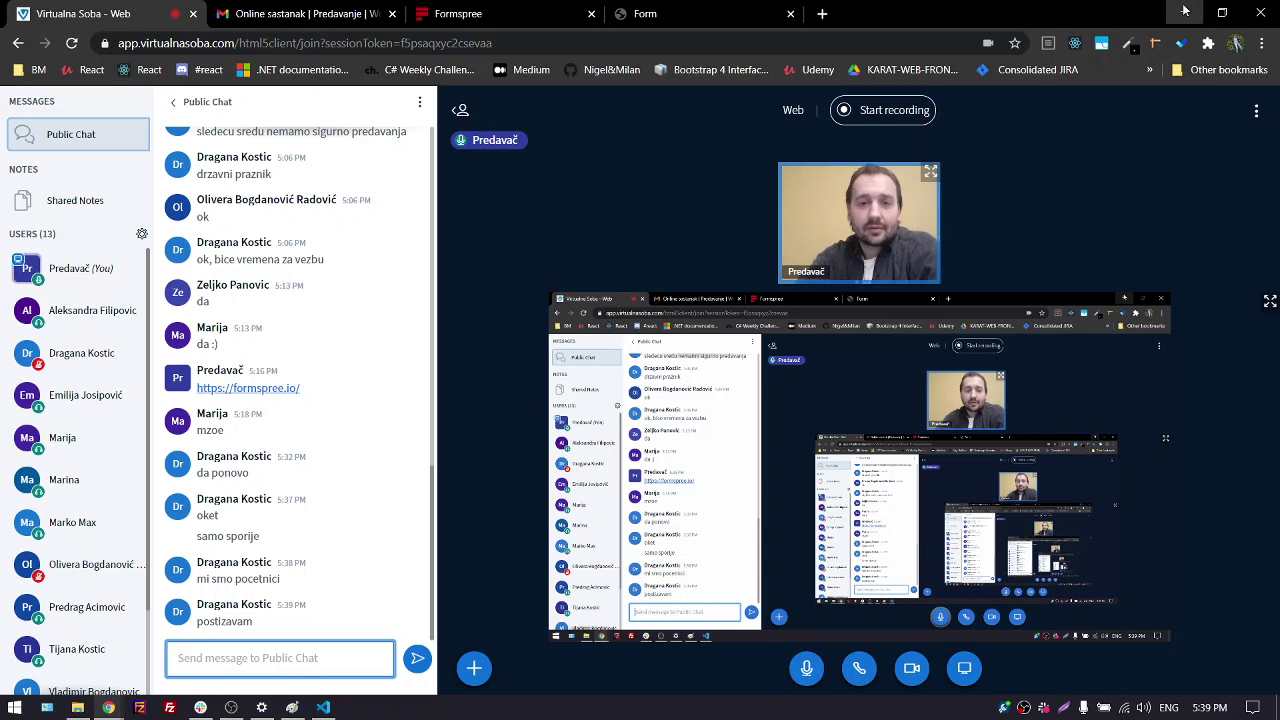
pyautogui.click(1184, 13)
pyautogui.click(323, 707)
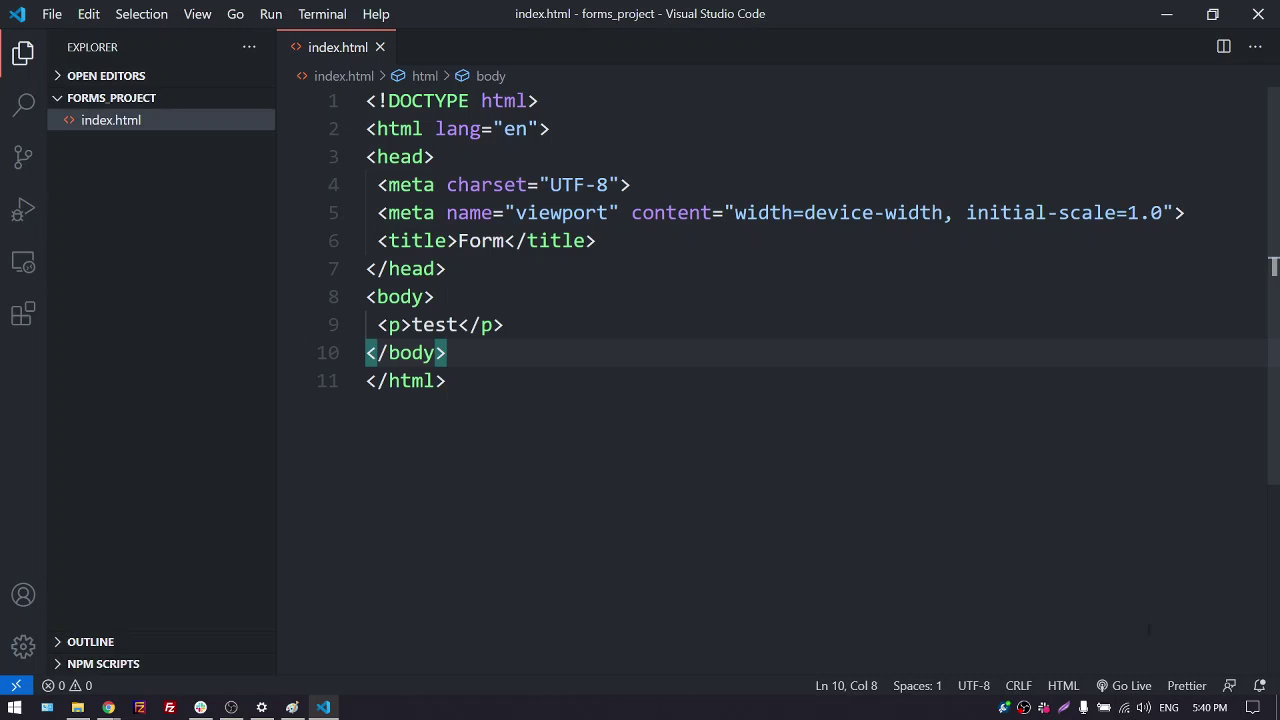
# Start Live Server with Go Live, close the duplicate Form tab, and dismiss the server notice
pyautogui.click(1128, 689)
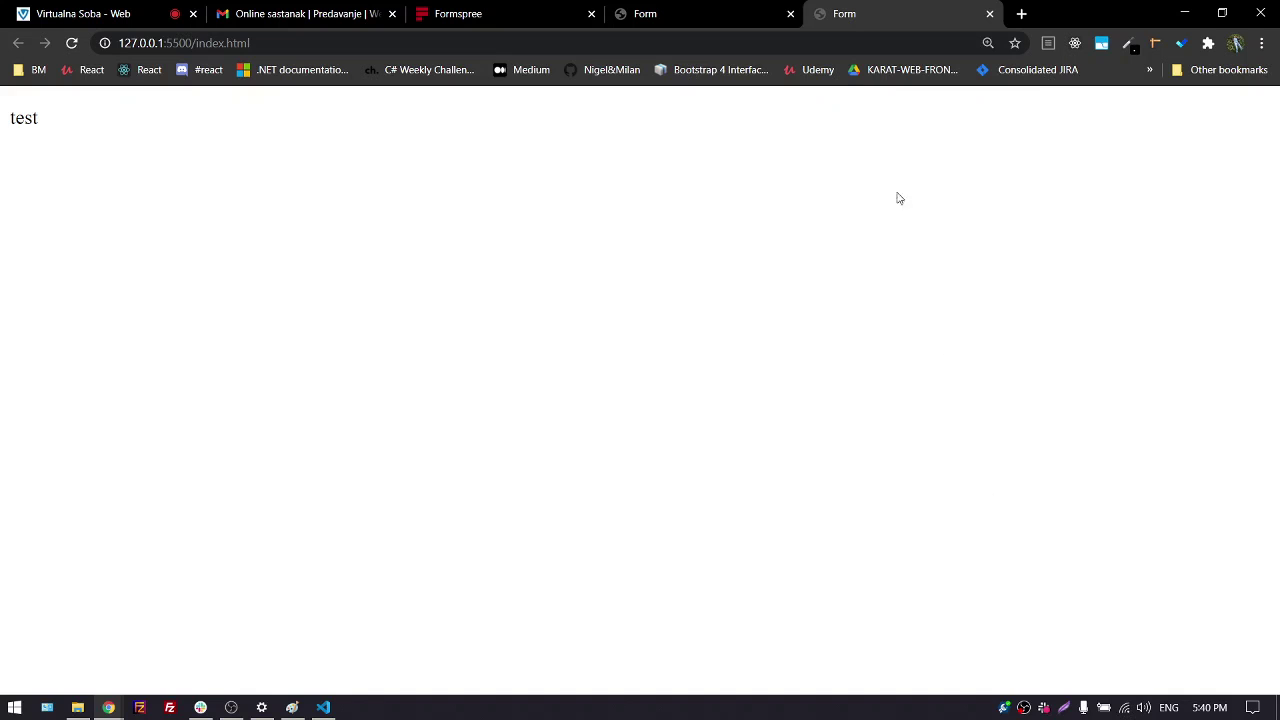
pyautogui.click(790, 14)
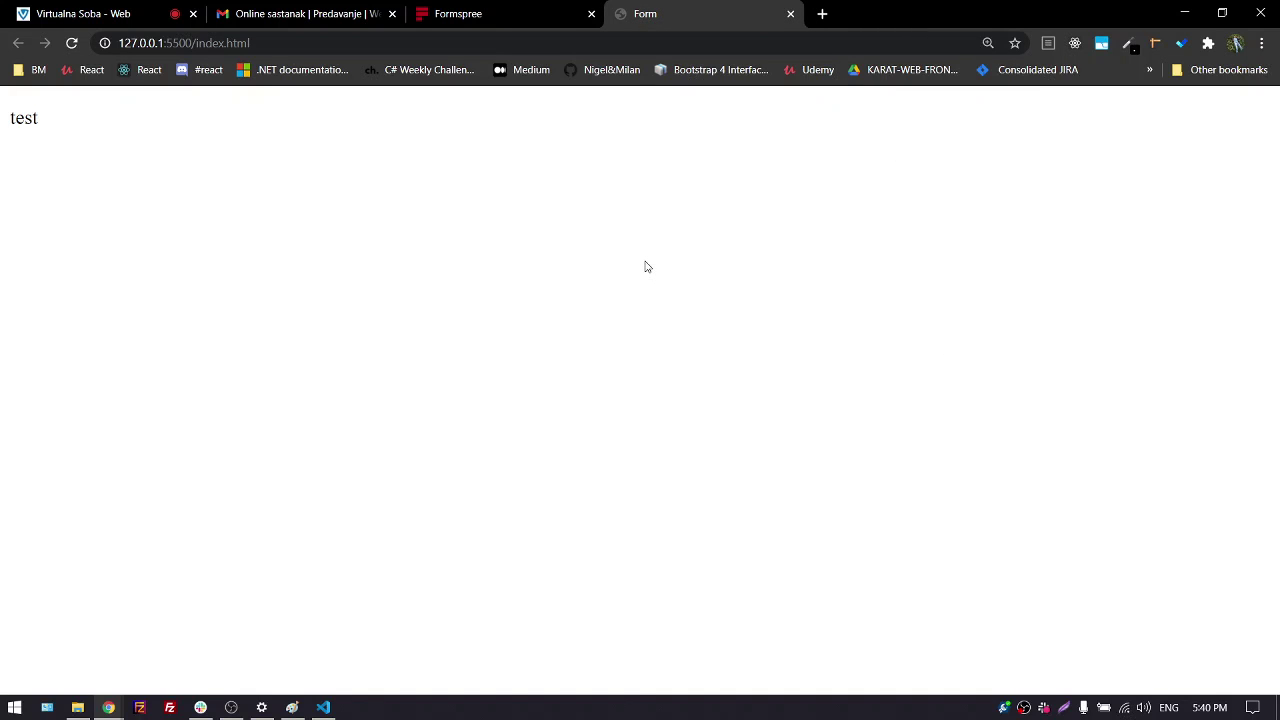
pyautogui.press('super+Right')
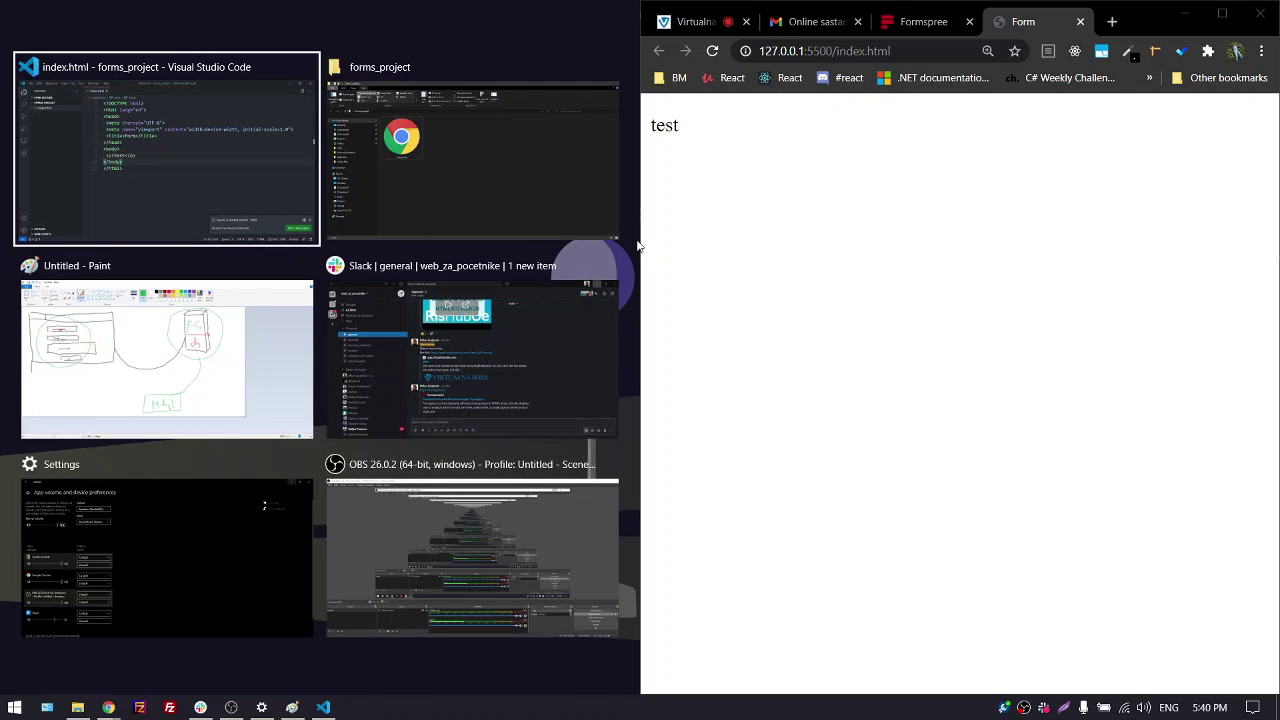
pyautogui.moveTo(641, 244); pyautogui.dragTo(862, 240)
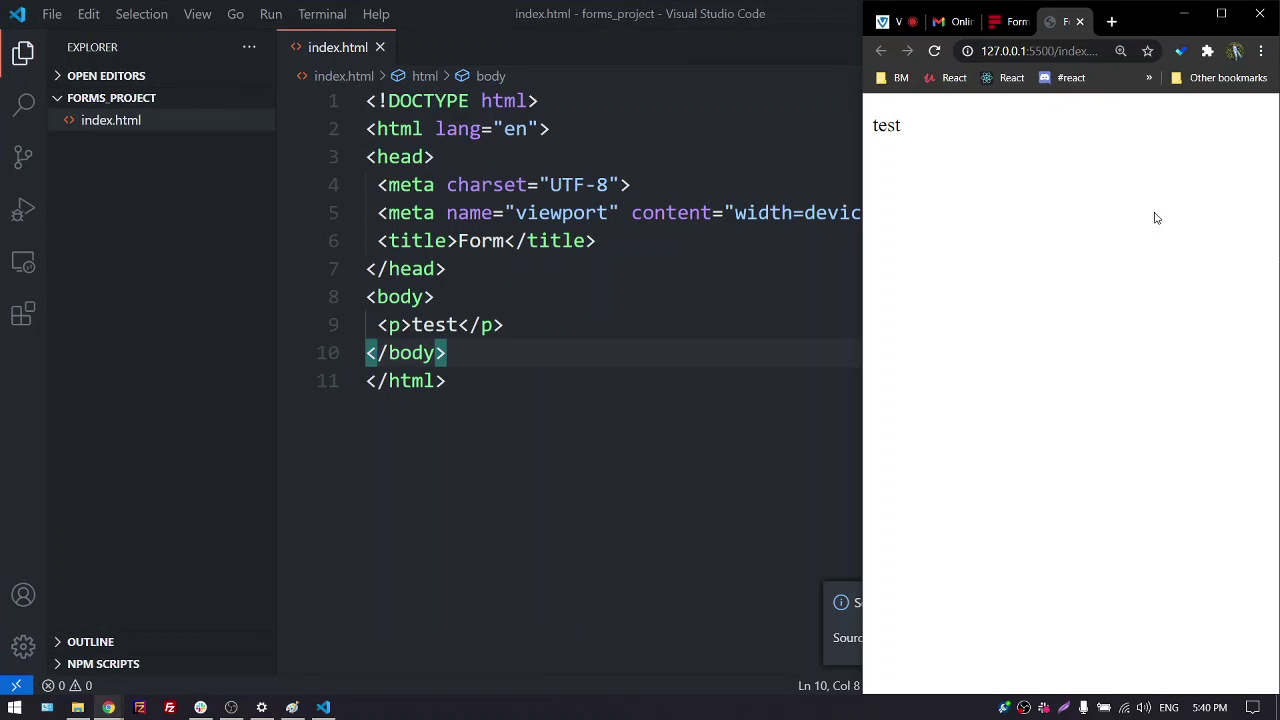
pyautogui.click(709, 378)
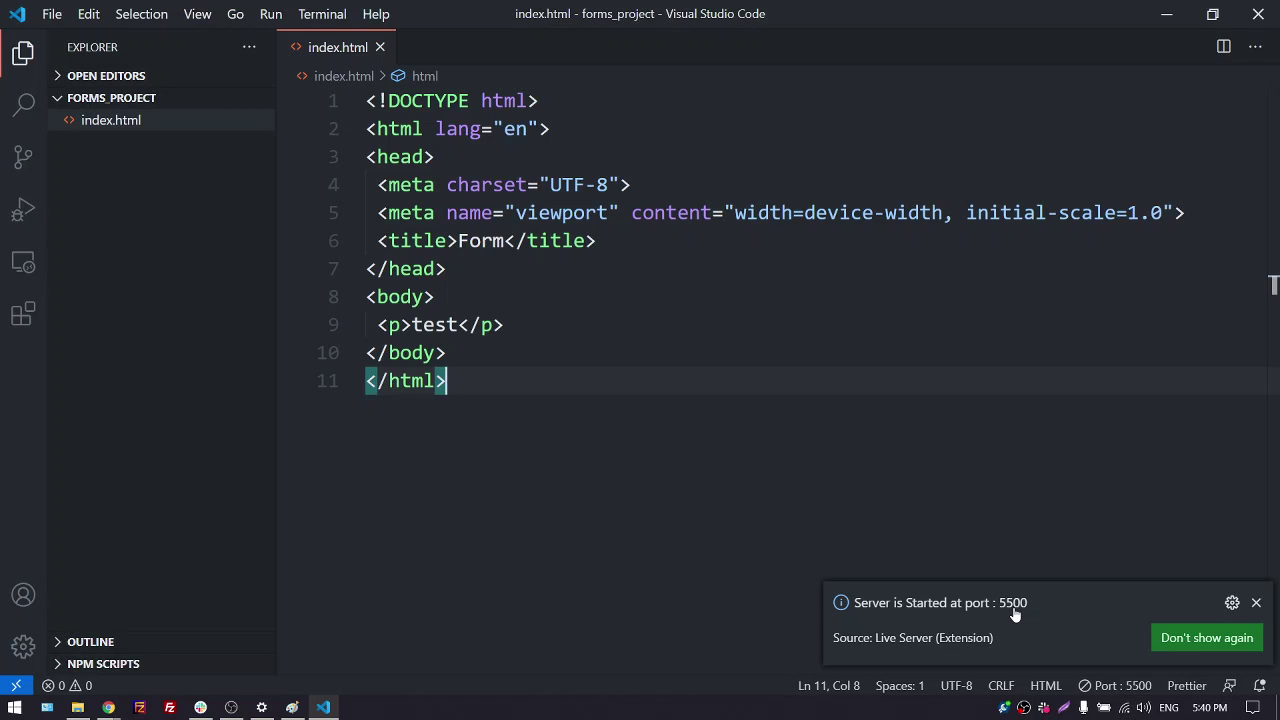
pyautogui.click(1256, 604)
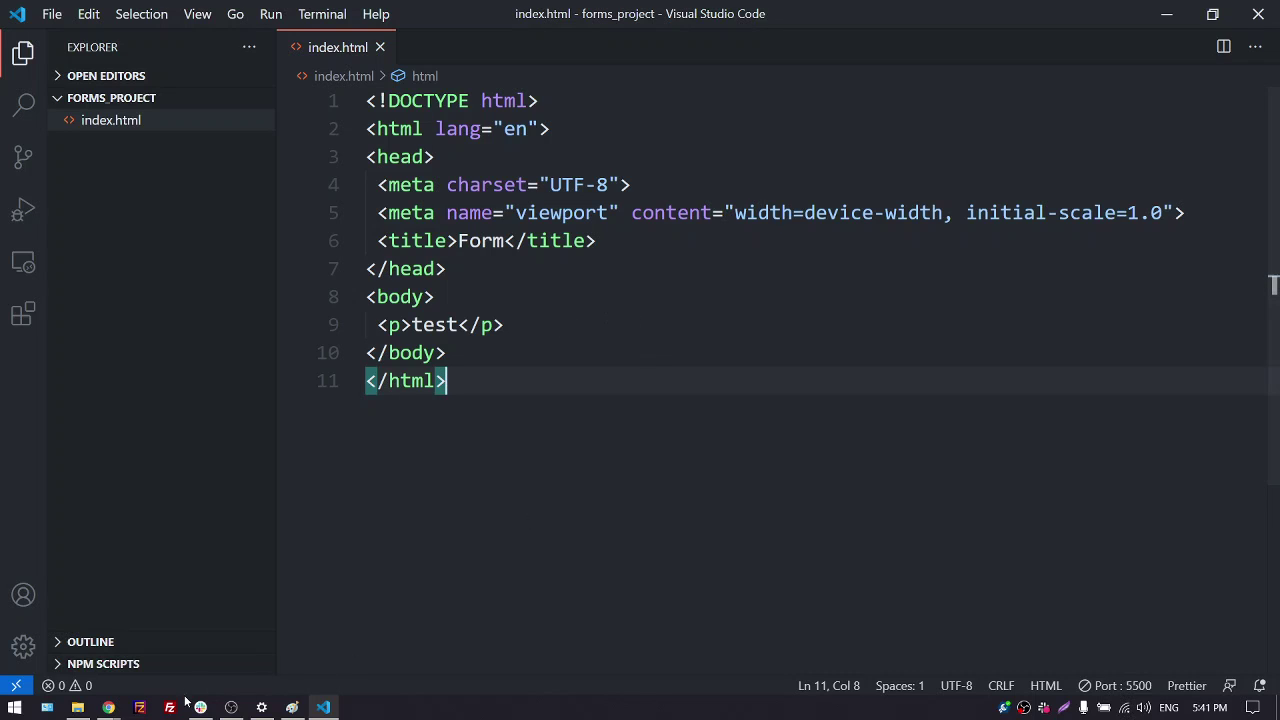
# Maximize Chrome and view the Form page served at 127.0.0.1:5500
pyautogui.moveTo(108, 707)
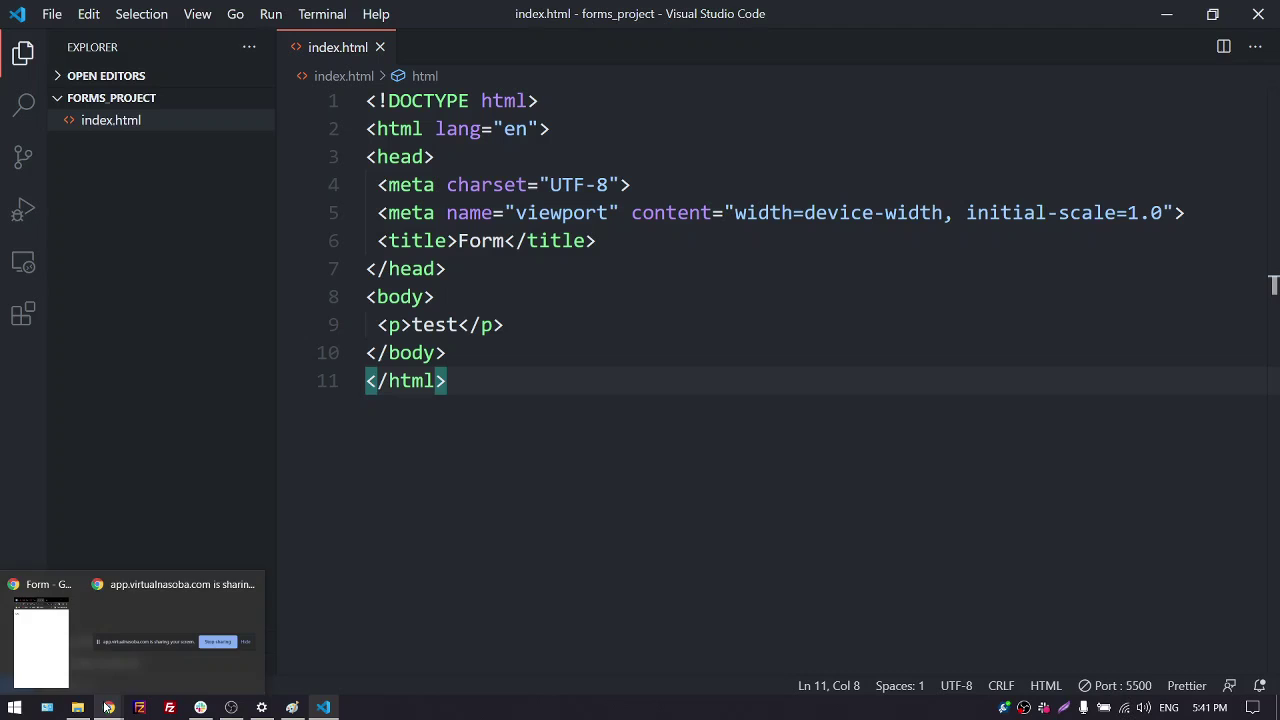
pyautogui.click(45, 640)
pyautogui.click(1218, 17)
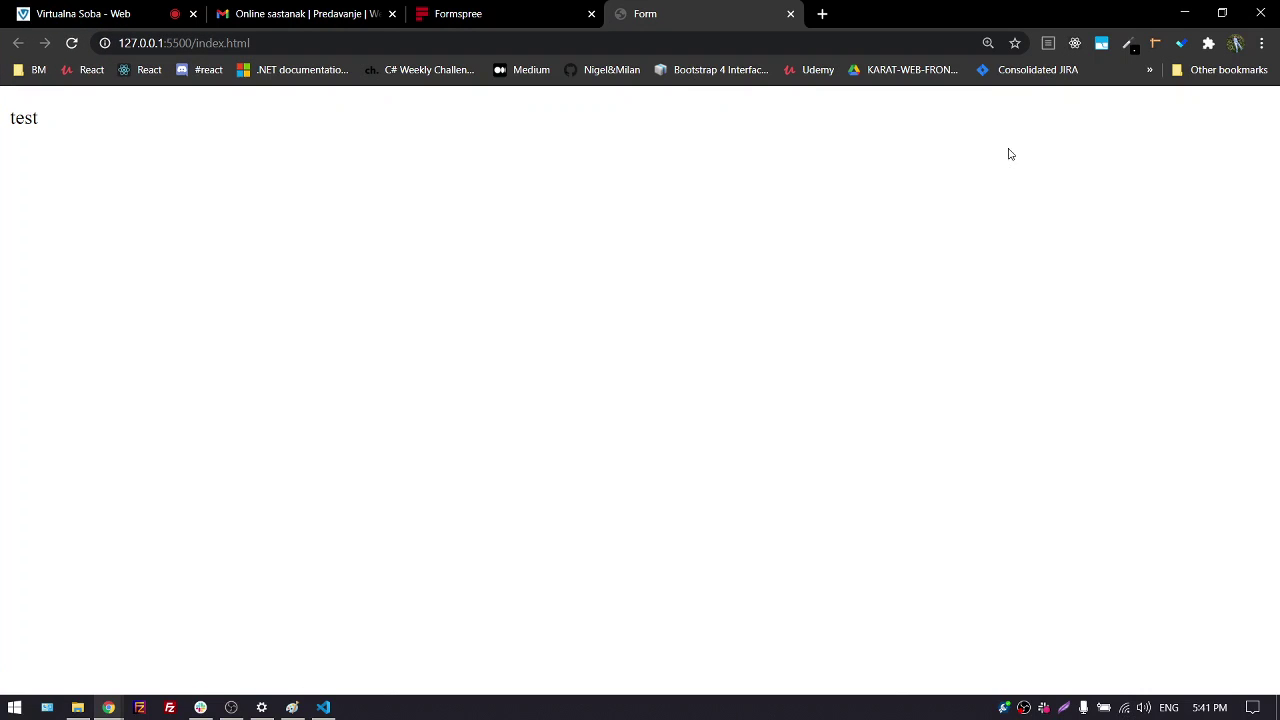
pyautogui.click(115, 14)
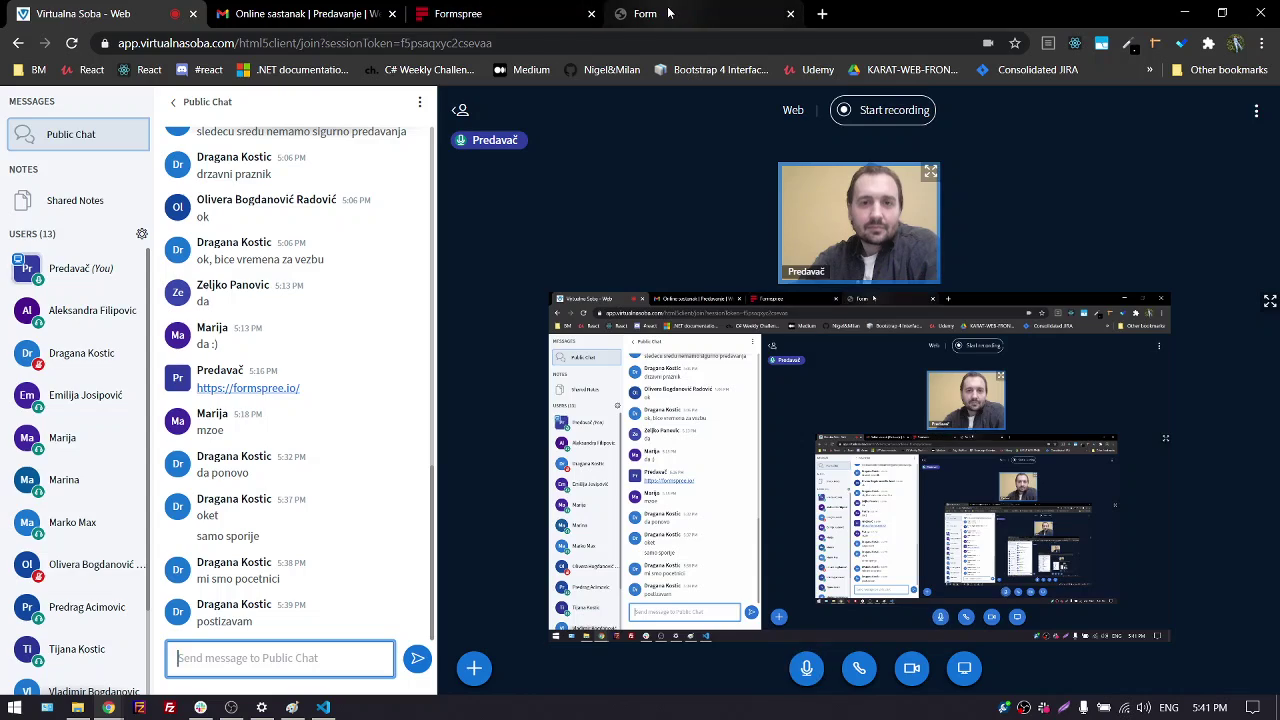
pyautogui.click(617, 12)
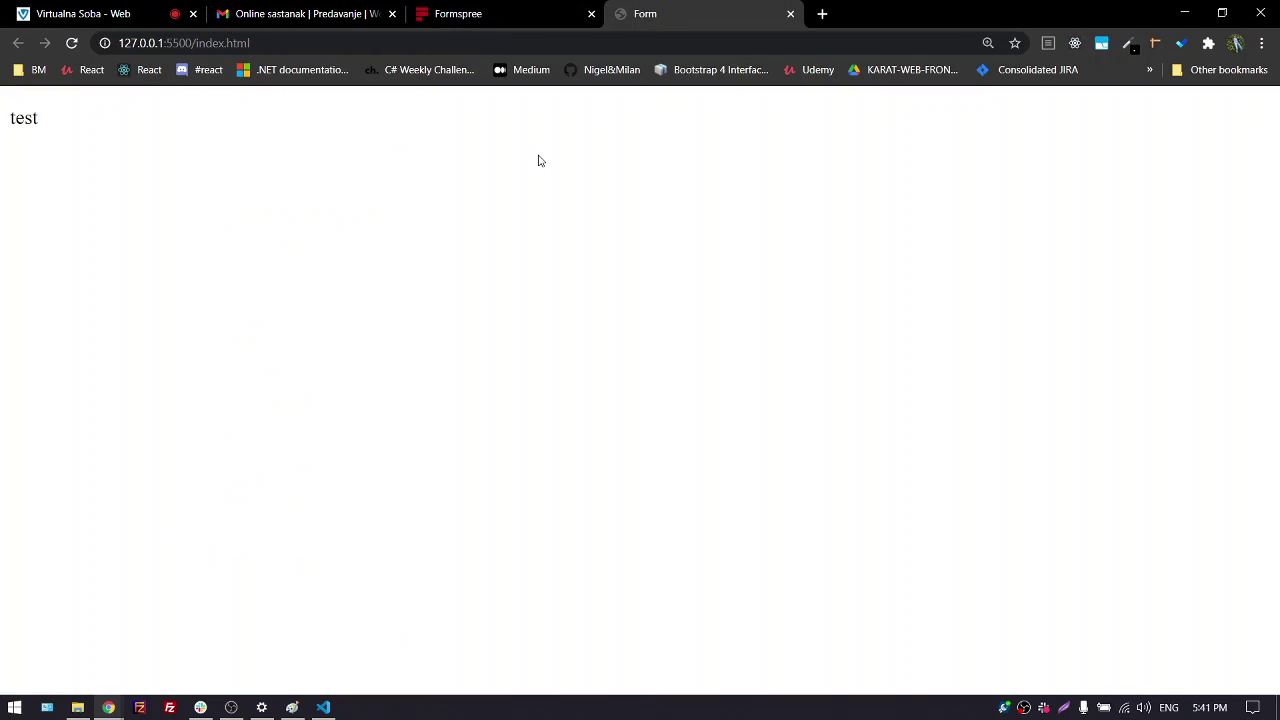
# Turn line 9's <p>test</p> into an h3 'Primer kontakt forme' using the h3 abbreviation, and save
pyautogui.click(323, 707)
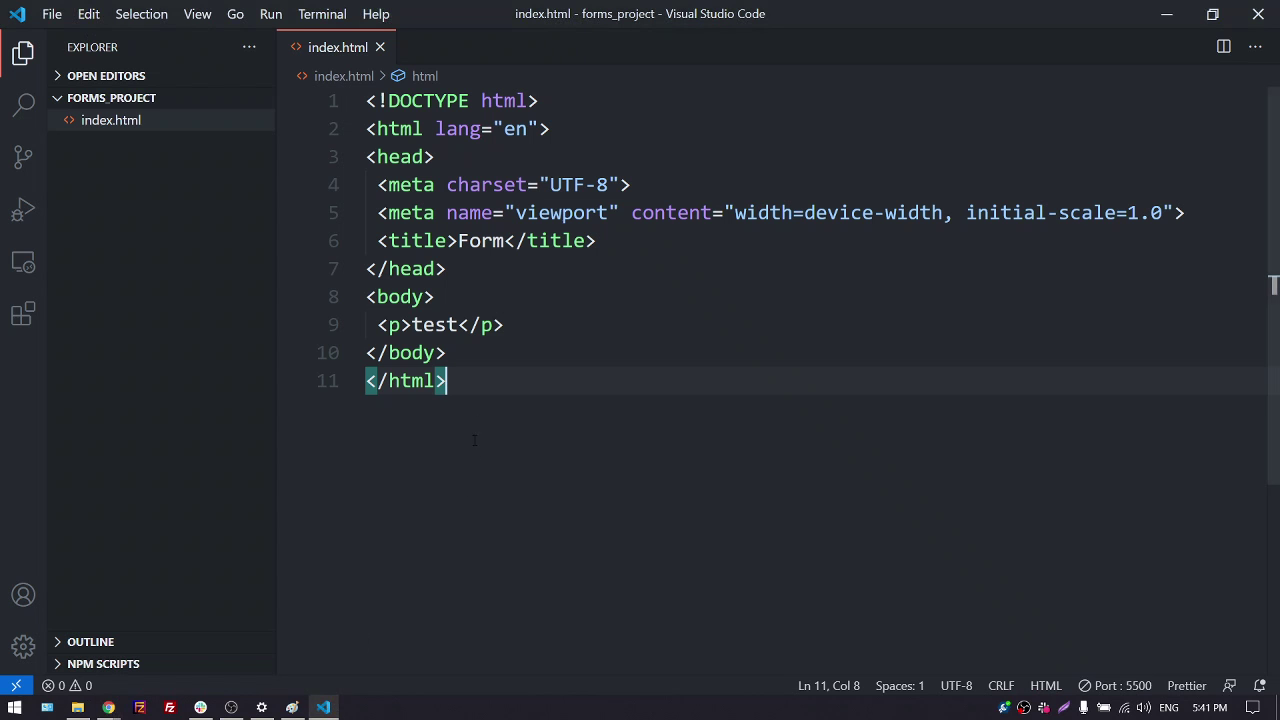
pyautogui.moveTo(375, 324); pyautogui.dragTo(535, 320)
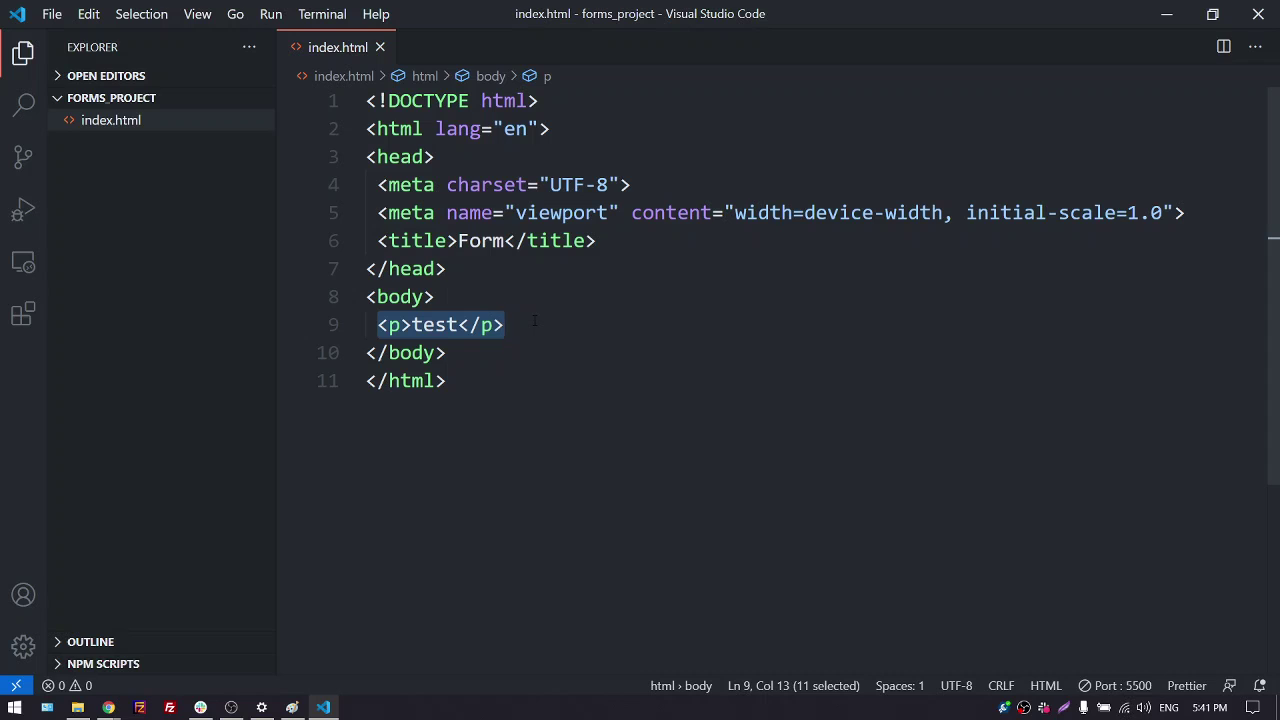
pyautogui.write('h3')
pyautogui.press('Tab')
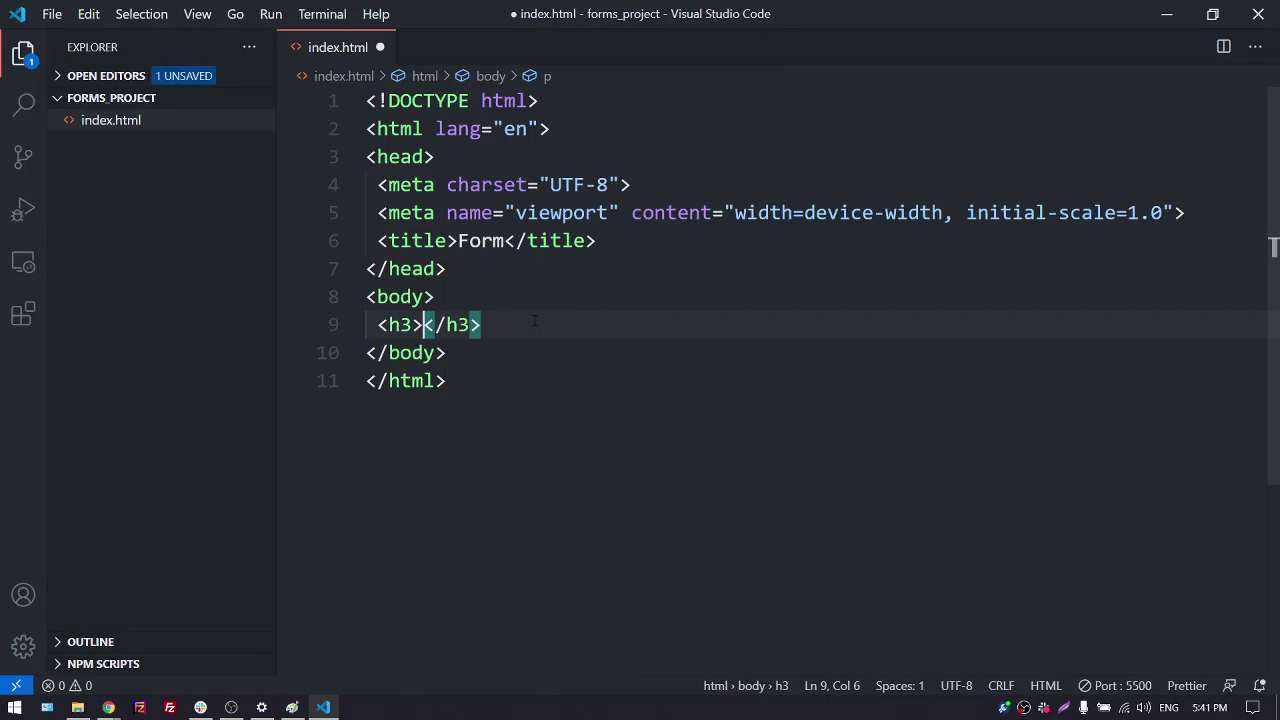
pyautogui.write('Primer ')
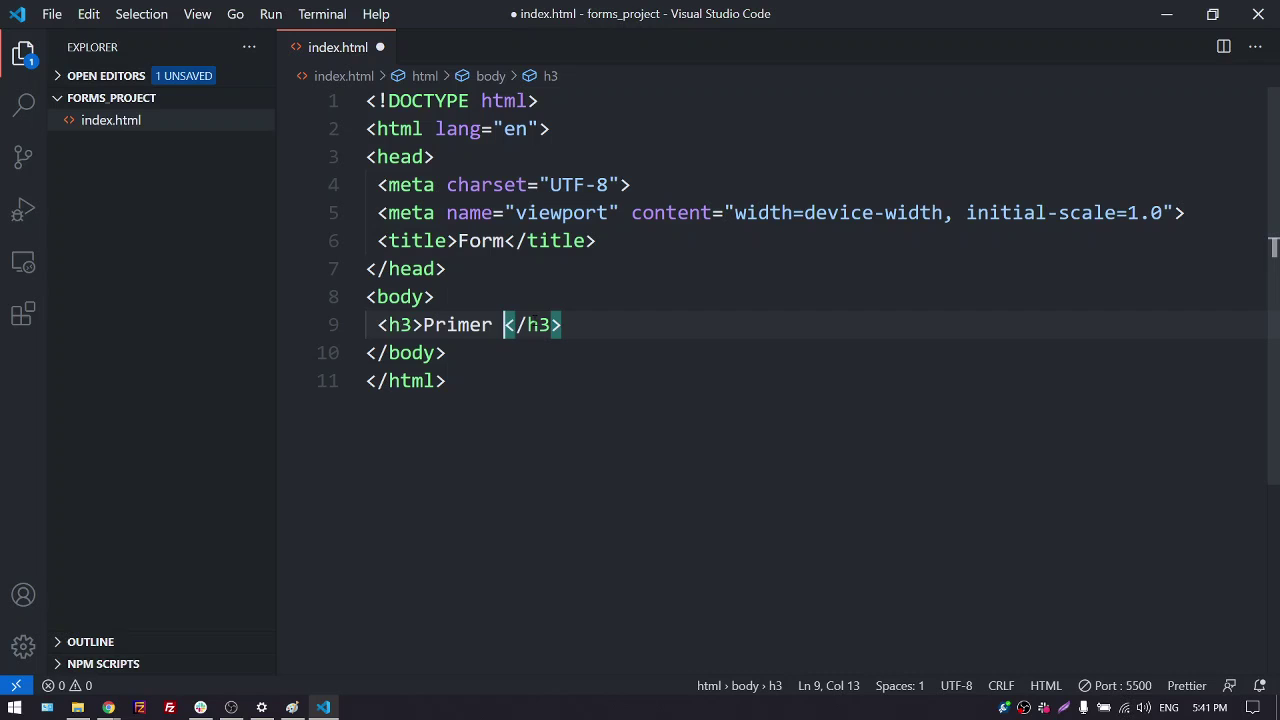
pyautogui.write('kontakt ')
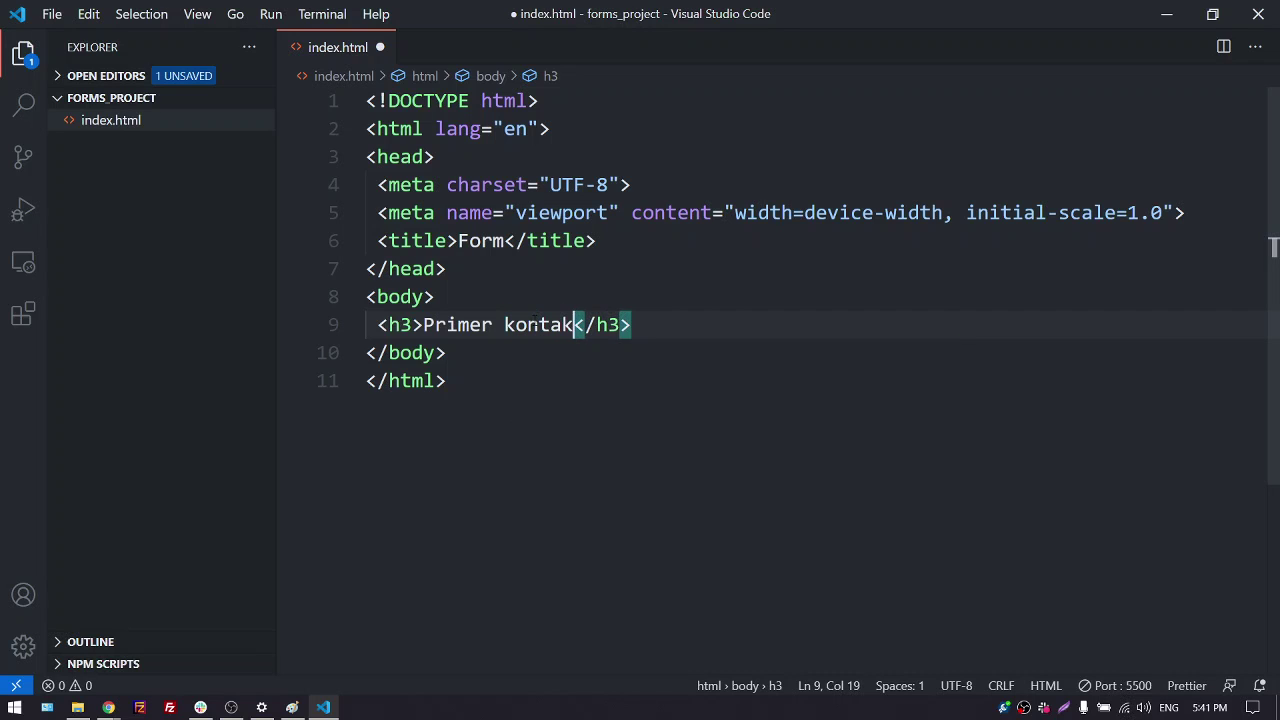
pyautogui.write('forme')
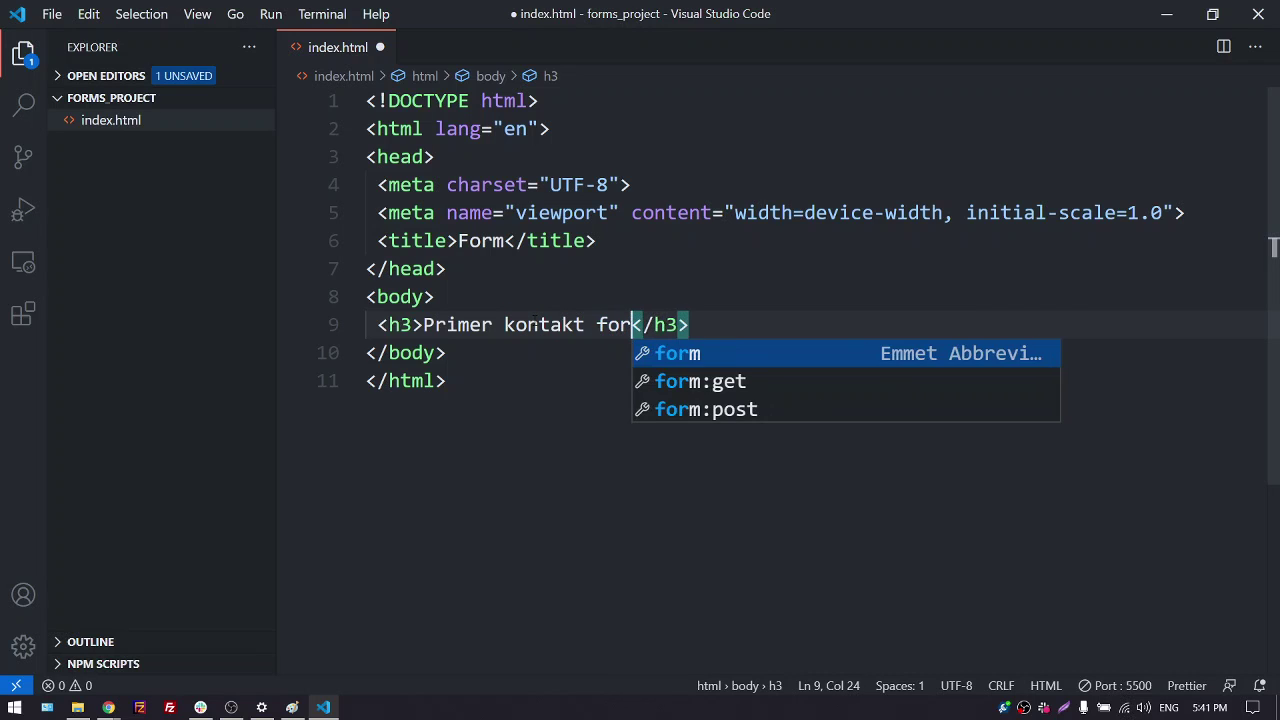
pyautogui.hotkey('ctrl', 's')
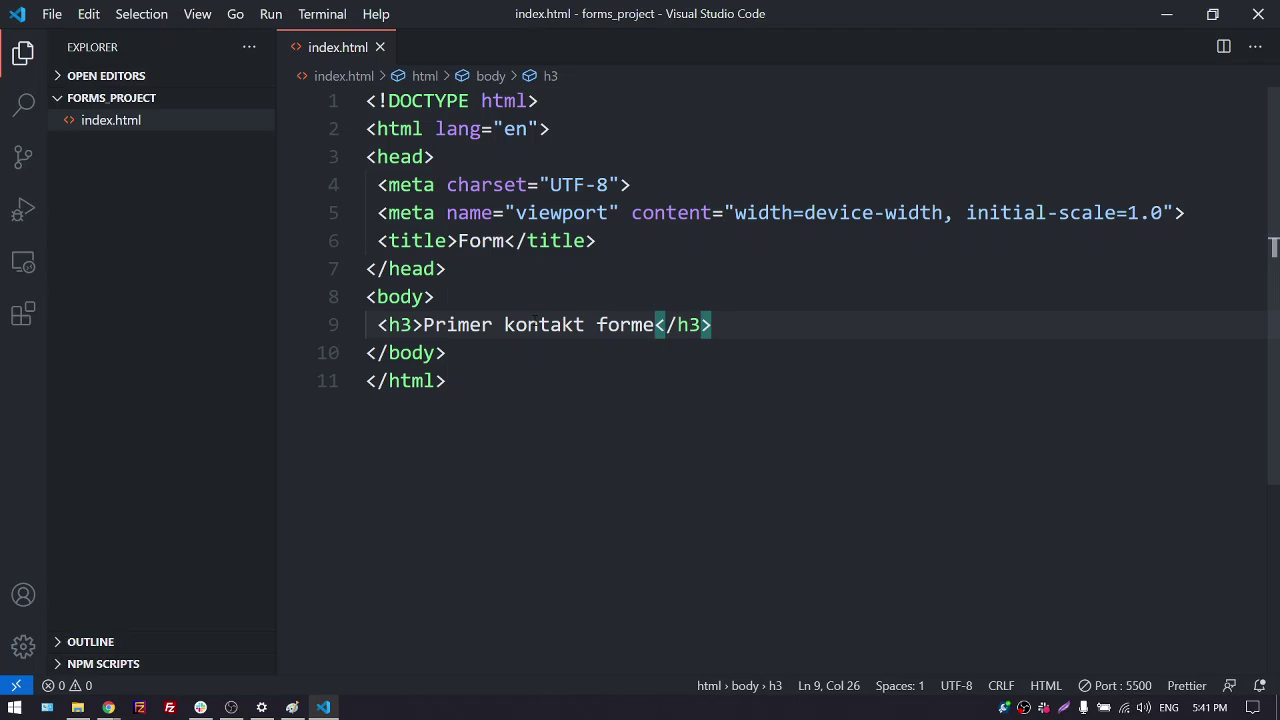
# Add an empty line after the heading, save index.html again, and minimize the editor
pyautogui.click(729, 323)
pyautogui.press('Return')
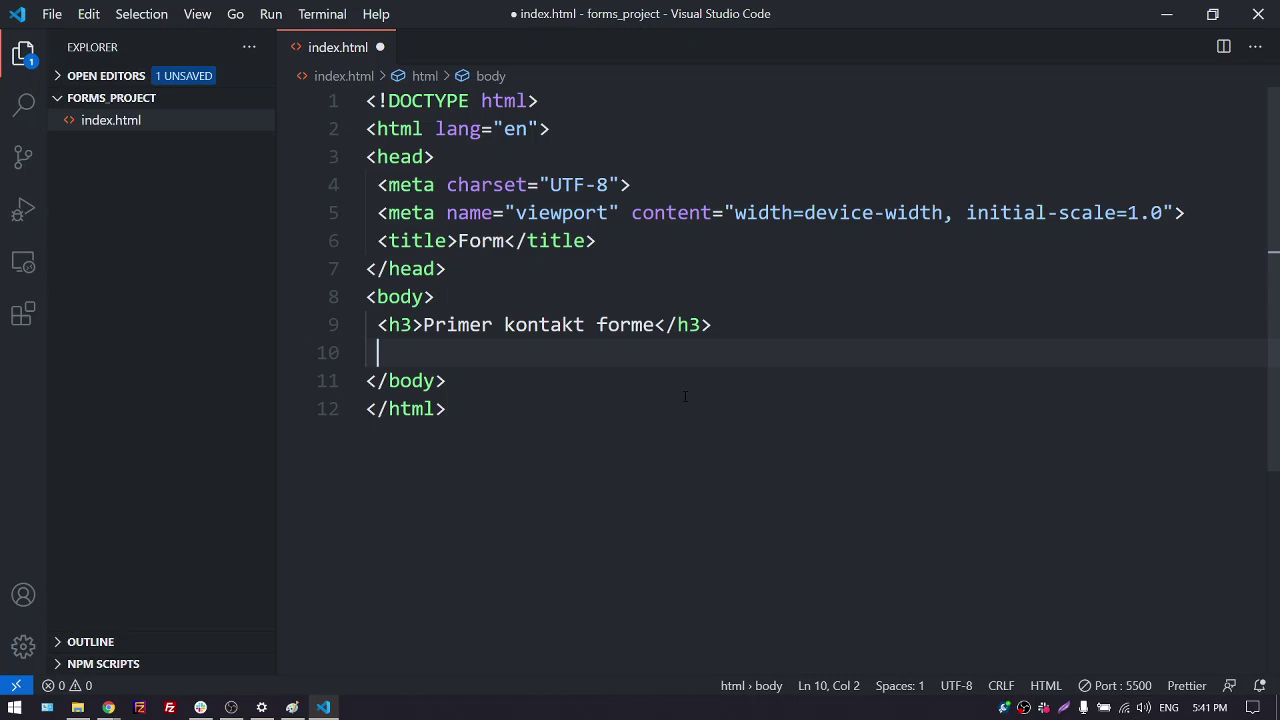
pyautogui.hotkey('ctrl', 's')
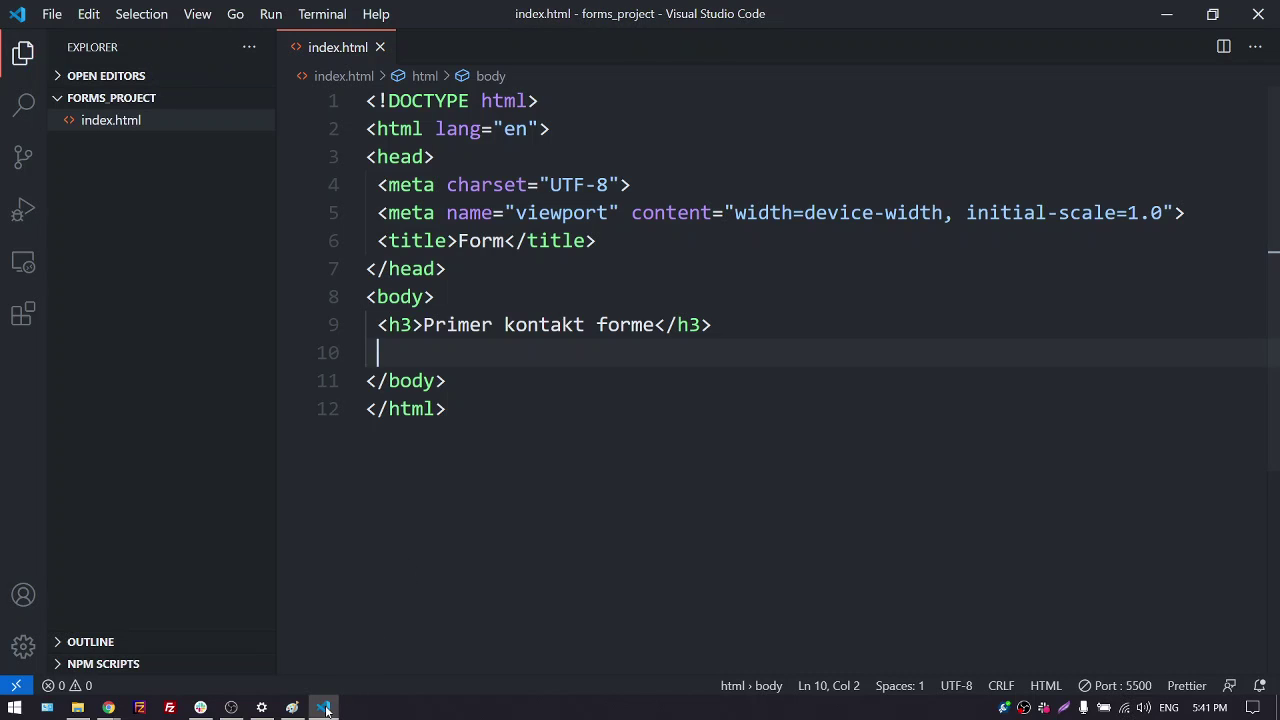
pyautogui.click(326, 707)
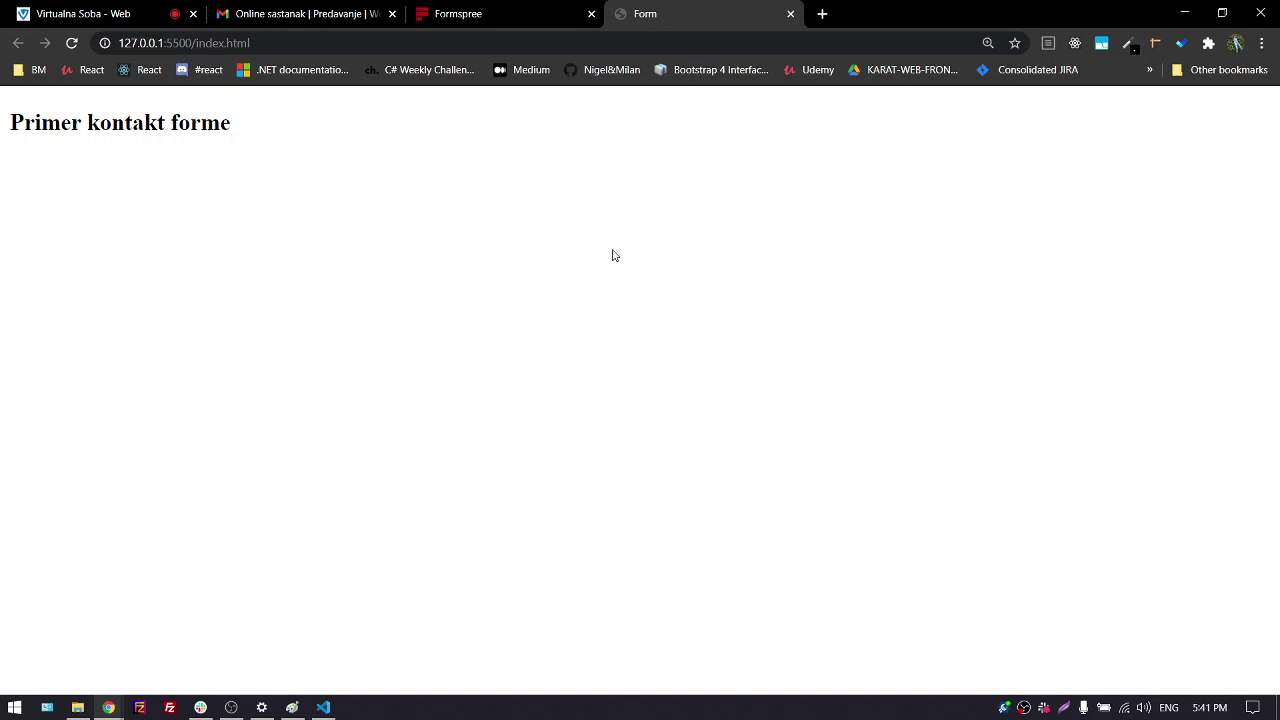
# Highlight the 'Primer kontakt forme' heading on the Form page, visit Virtualna Soba, then minimize Chrome
pyautogui.moveTo(9, 122); pyautogui.dragTo(256, 124)
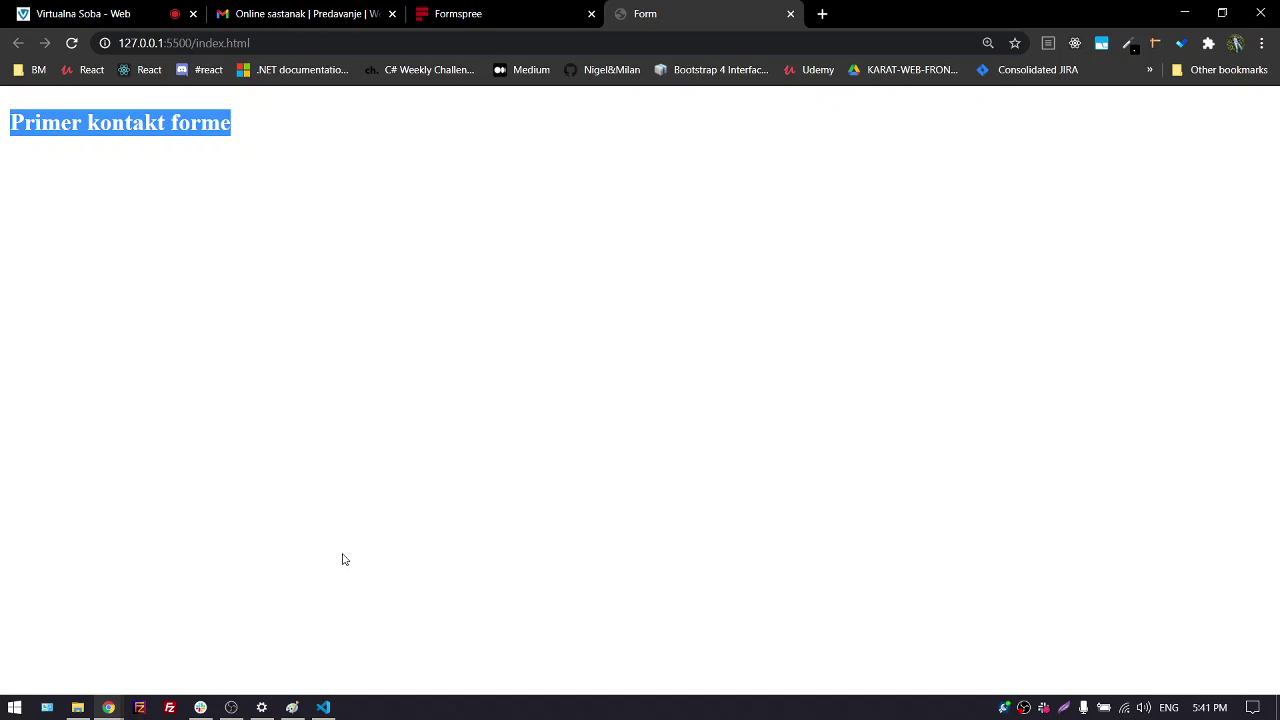
pyautogui.click(109, 26)
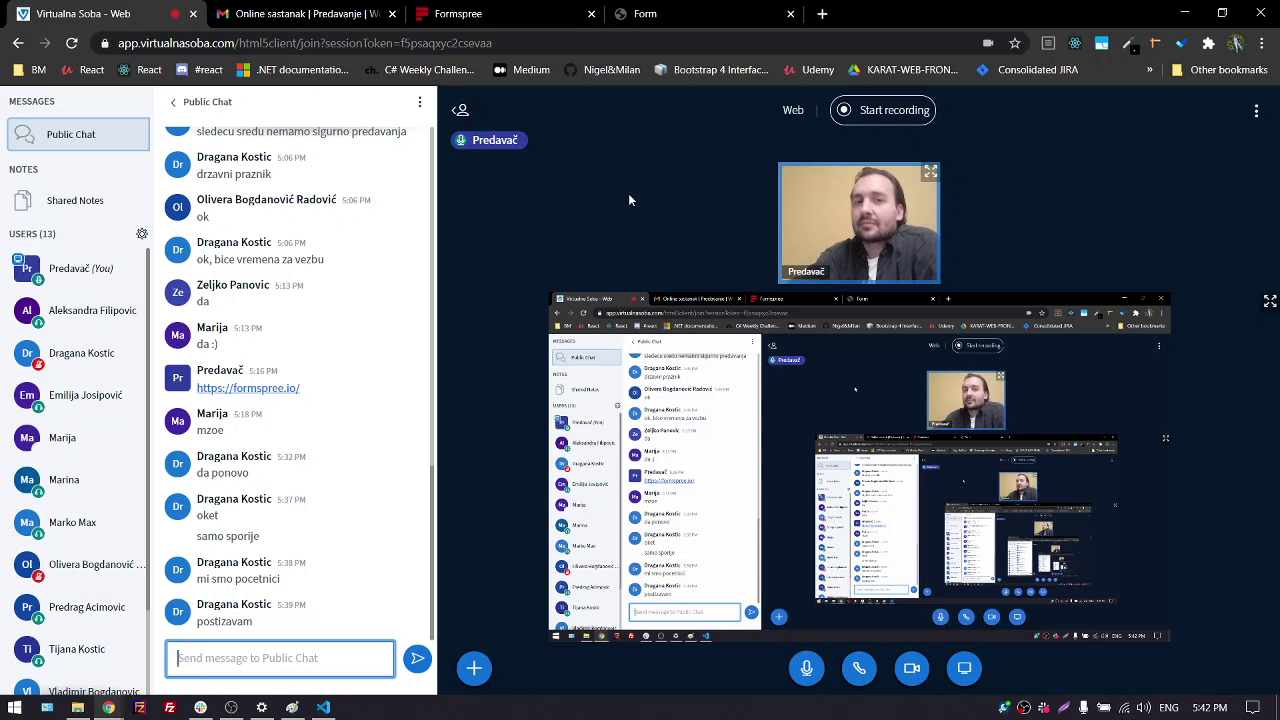
pyautogui.click(1186, 14)
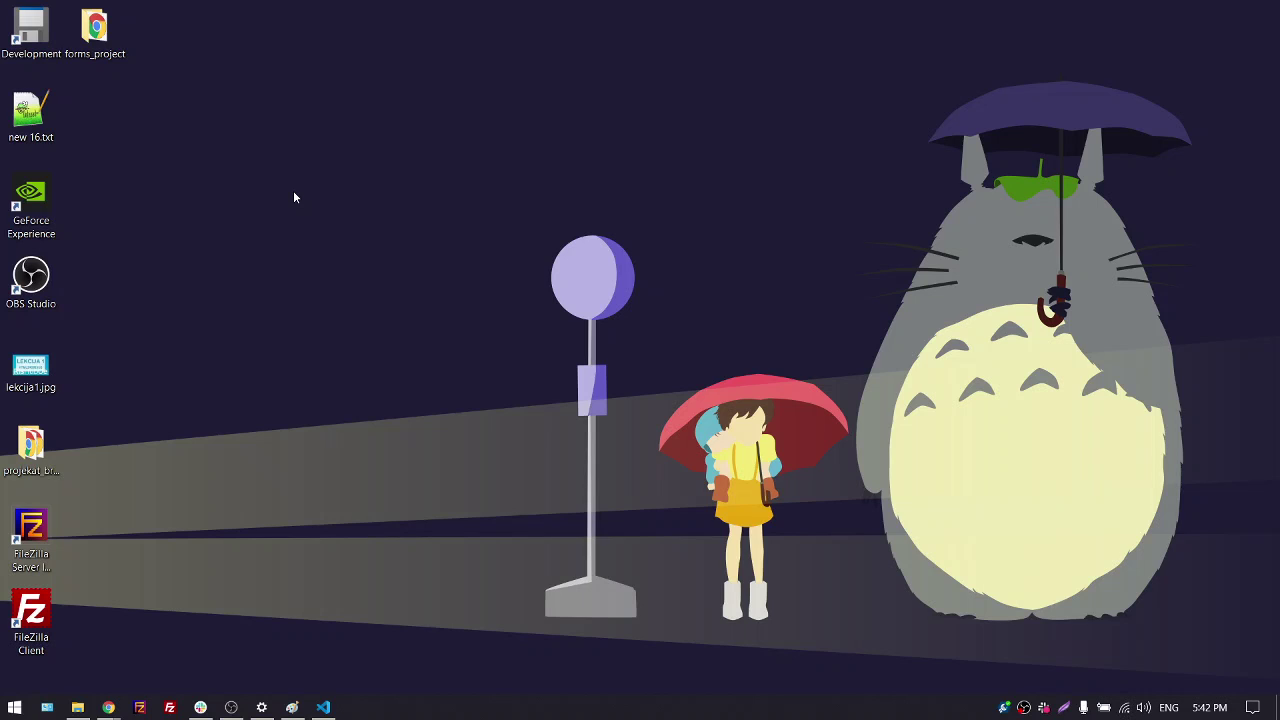
# Create a new desktop folder named 'test' and open it
pyautogui.rightClick(213, 160)
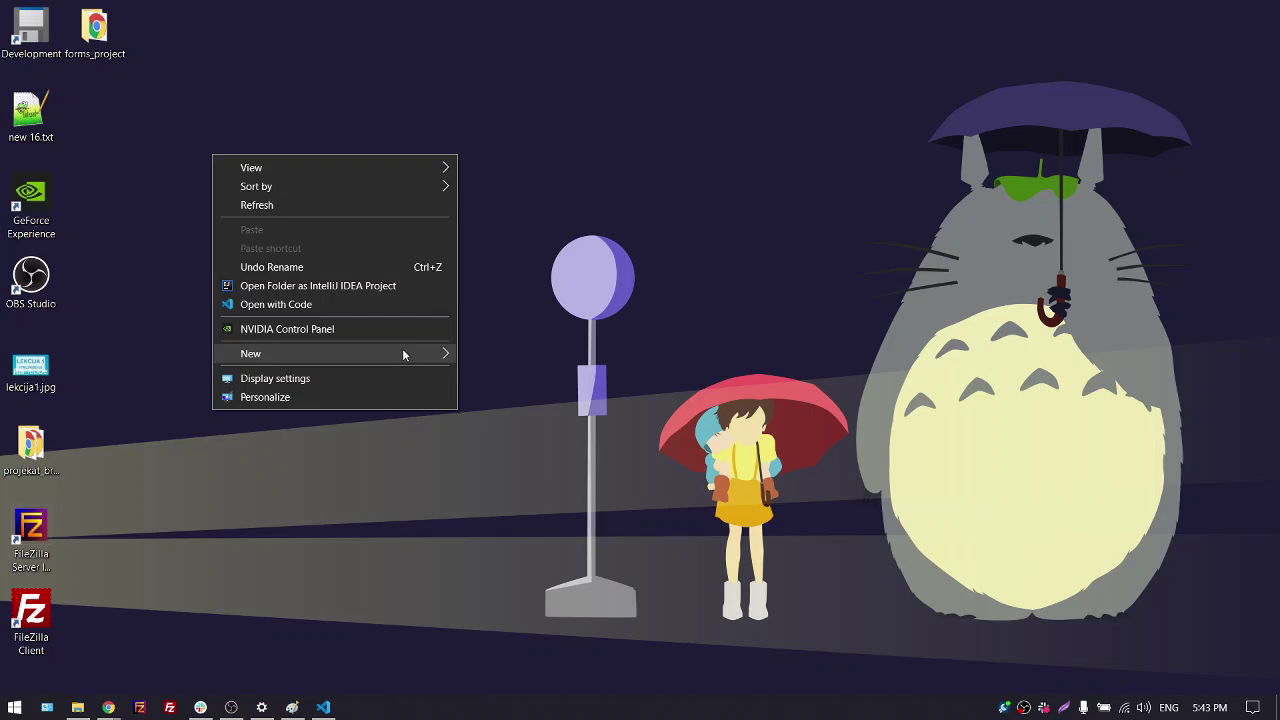
pyautogui.moveTo(403, 354)
pyautogui.click(472, 350)
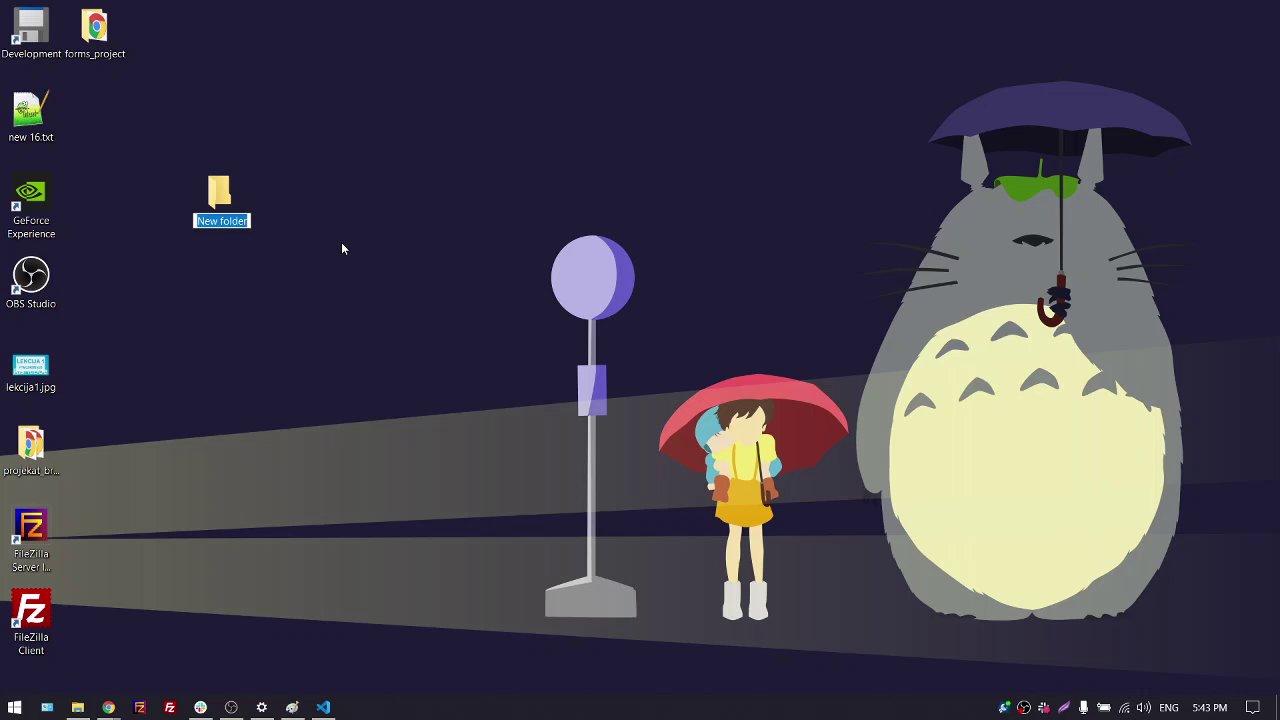
pyautogui.write('test')
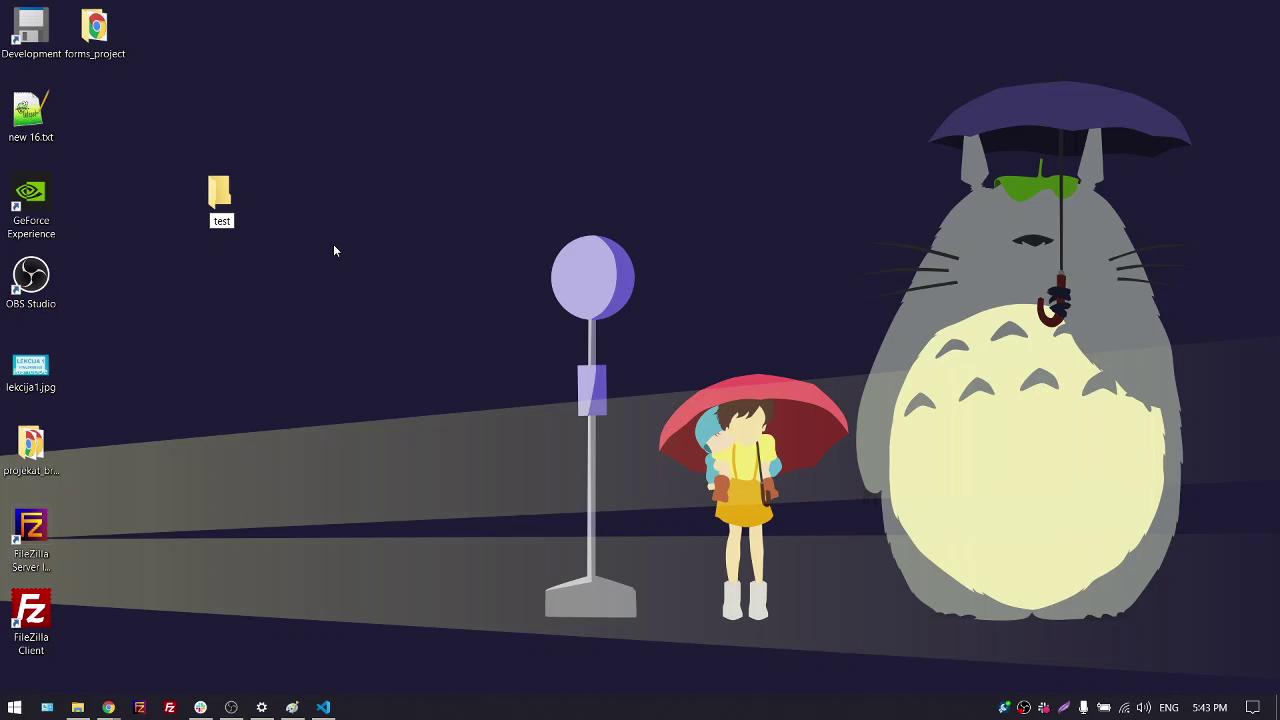
pyautogui.press('Return')
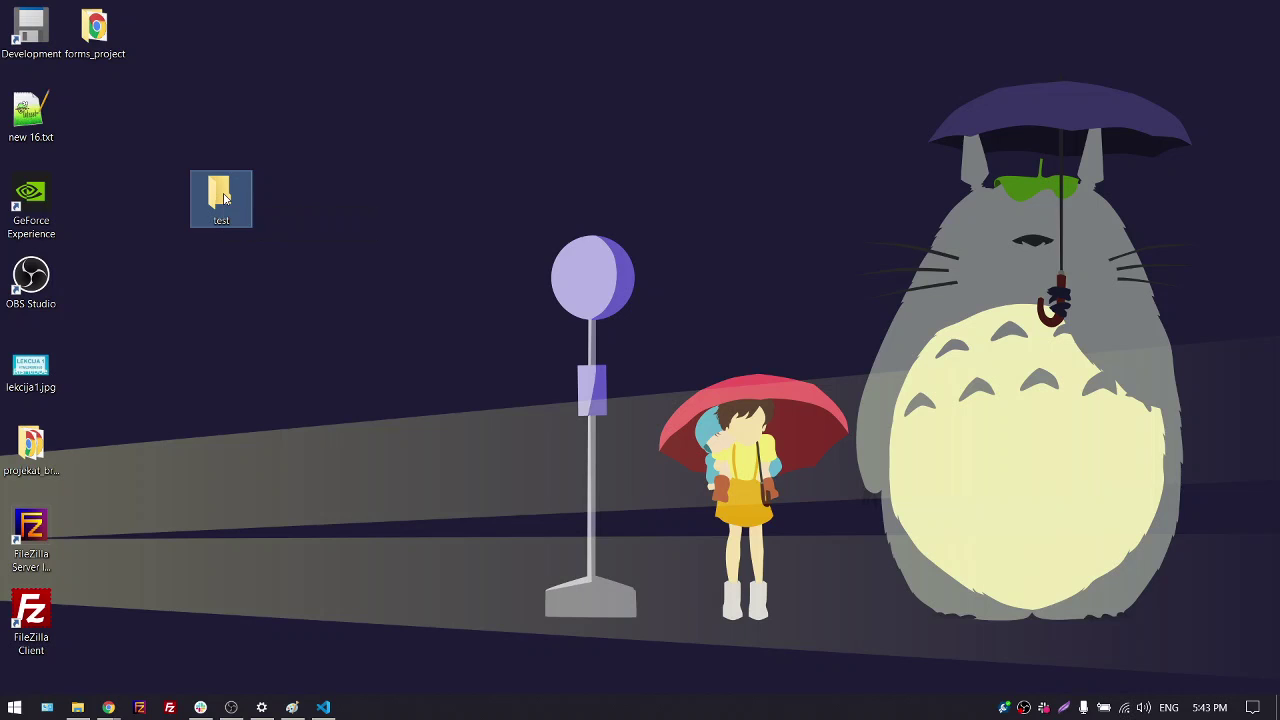
pyautogui.doubleClick(222, 198)
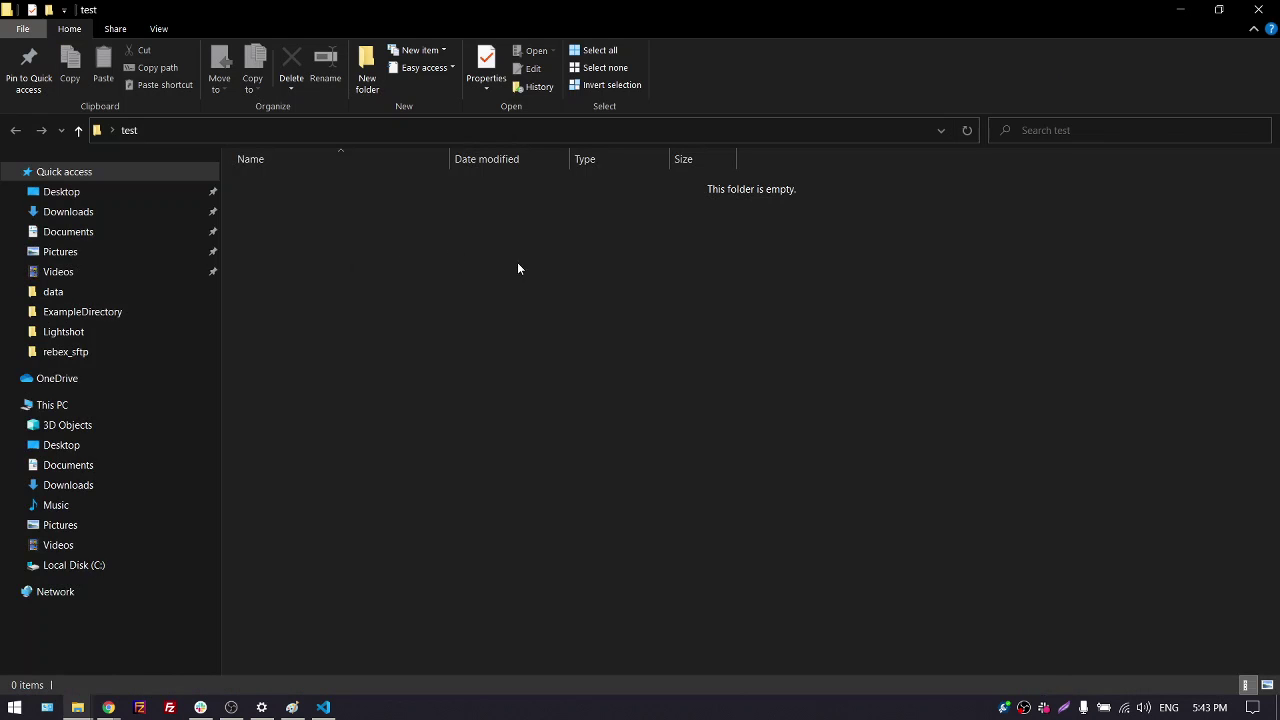
# Add a new text document in test and rename it to index.html, confirming the extension change
pyautogui.rightClick(444, 273)
pyautogui.moveTo(646, 510)
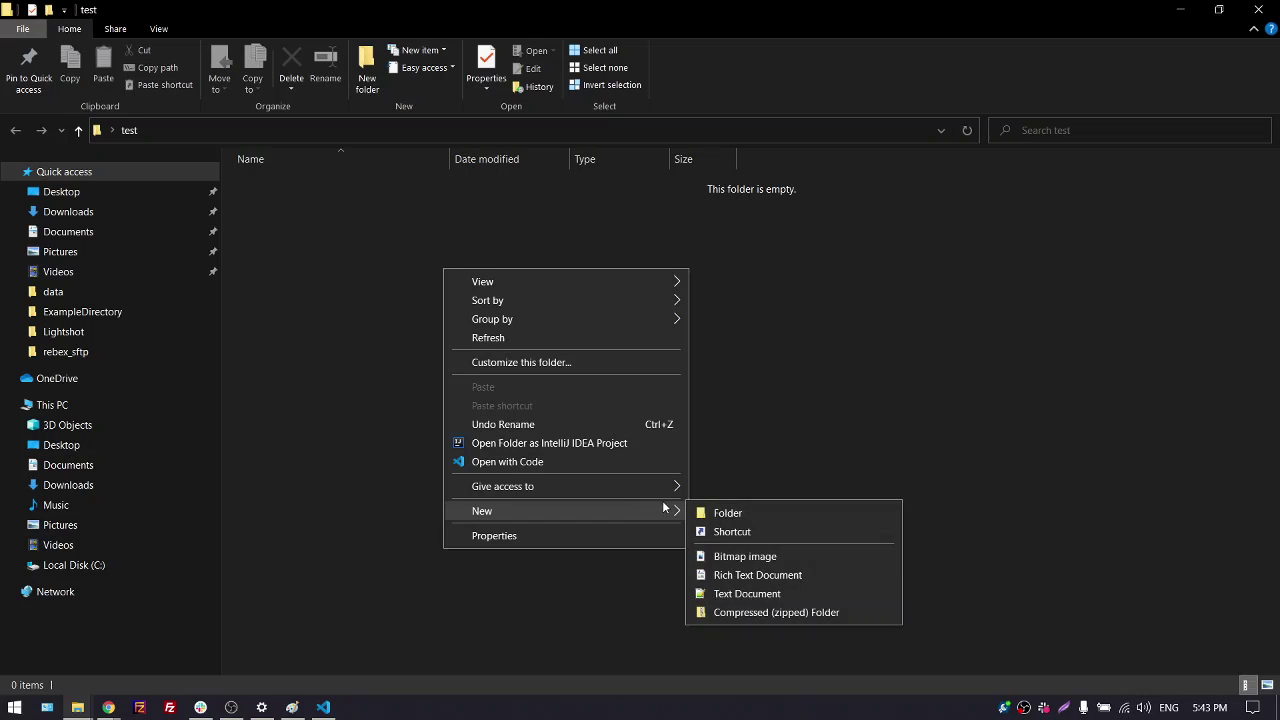
pyautogui.click(788, 593)
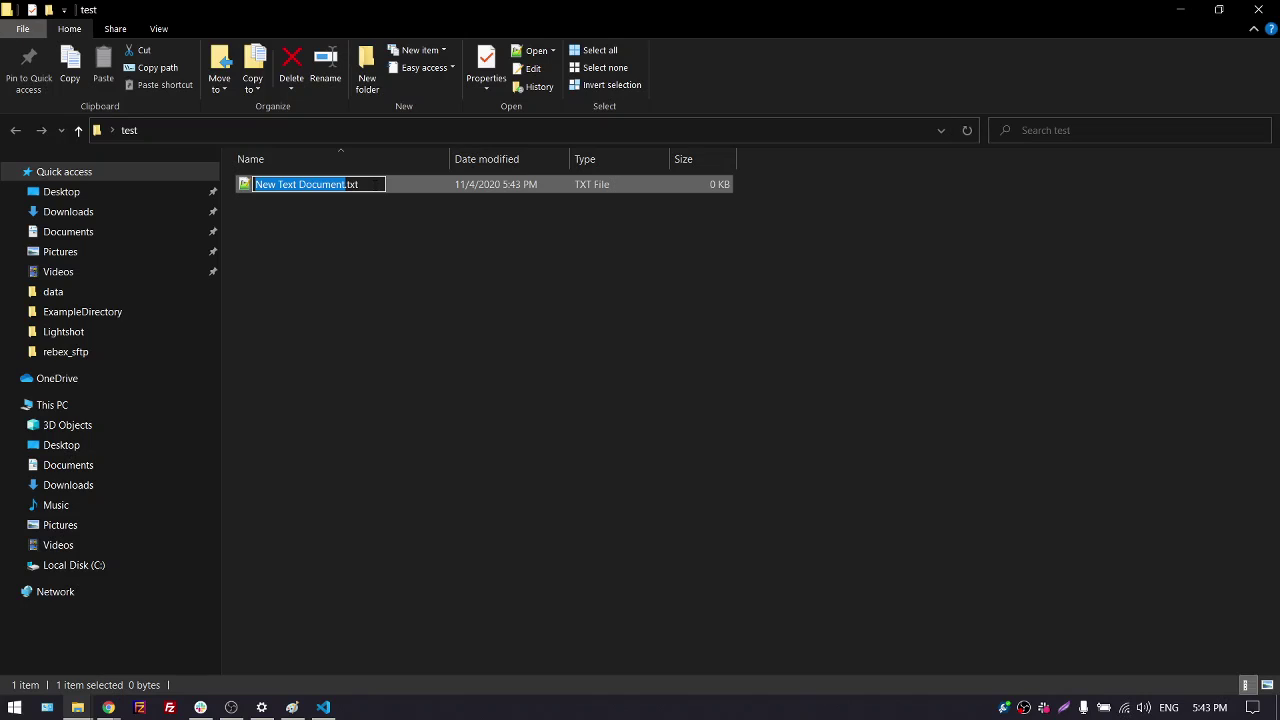
pyautogui.click(374, 184)
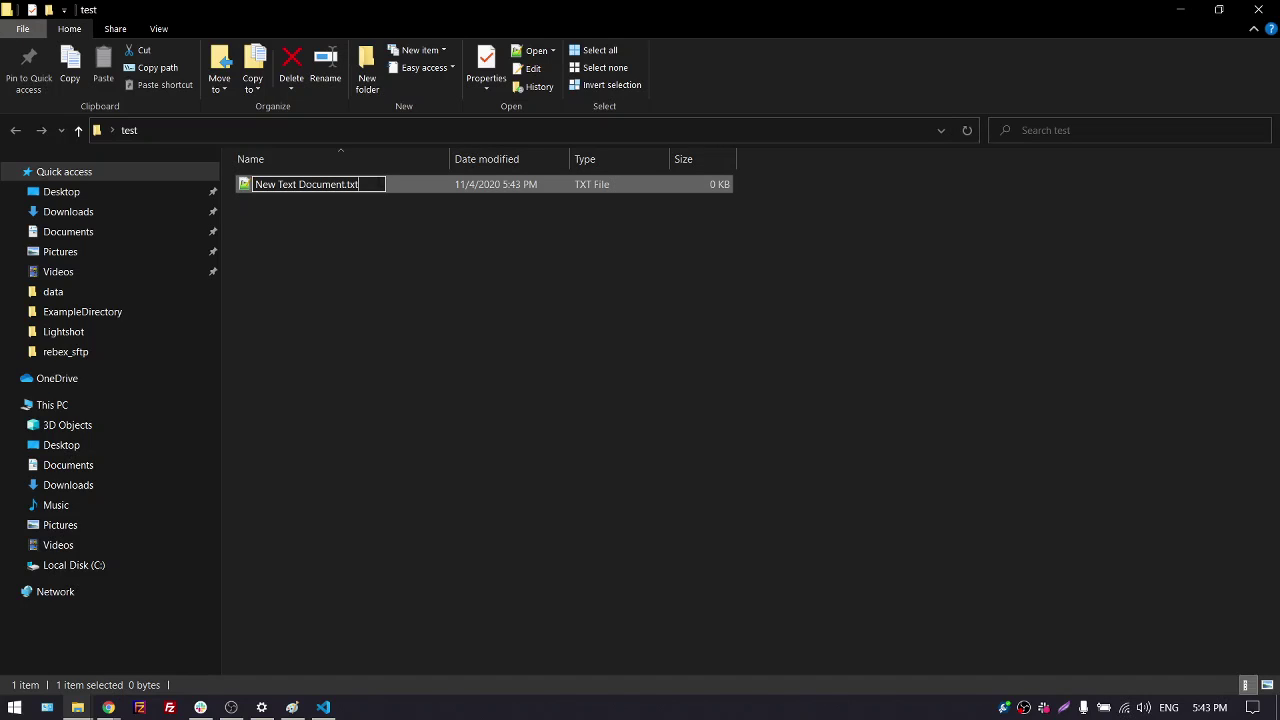
pyautogui.moveTo(374, 184); pyautogui.dragTo(253, 184)
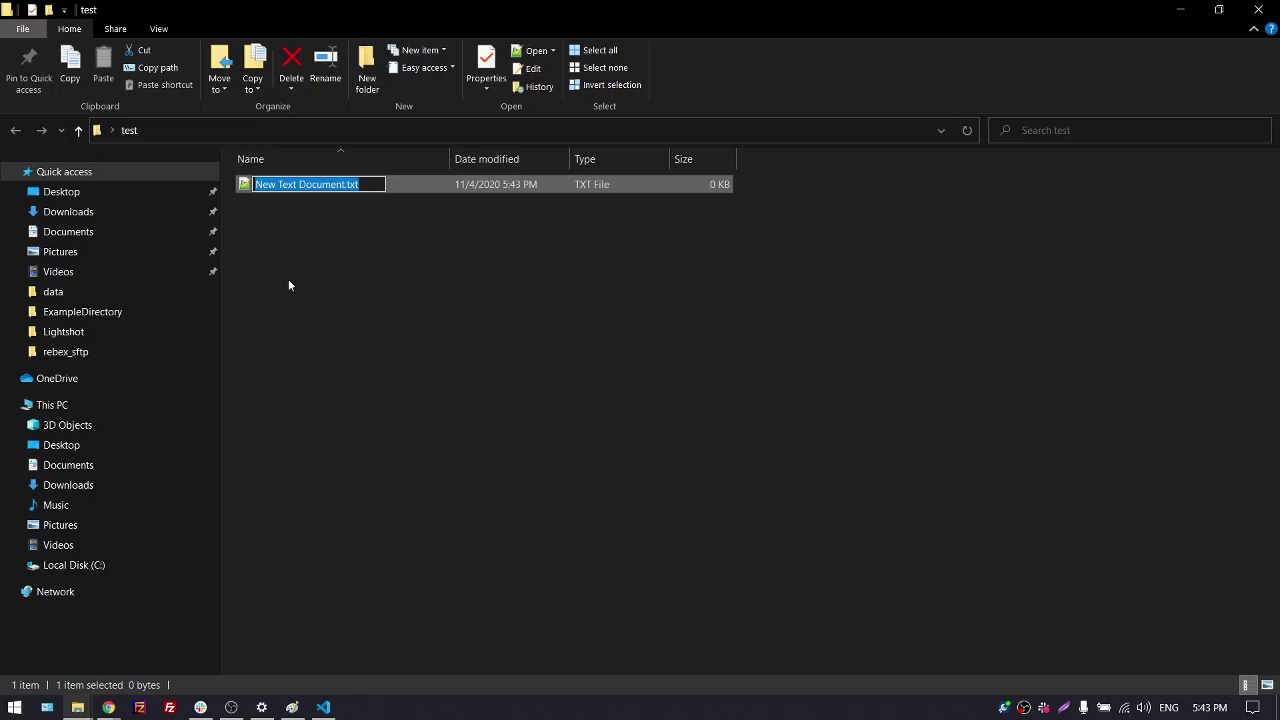
pyautogui.press('BackSpace')
pyautogui.write('ind')
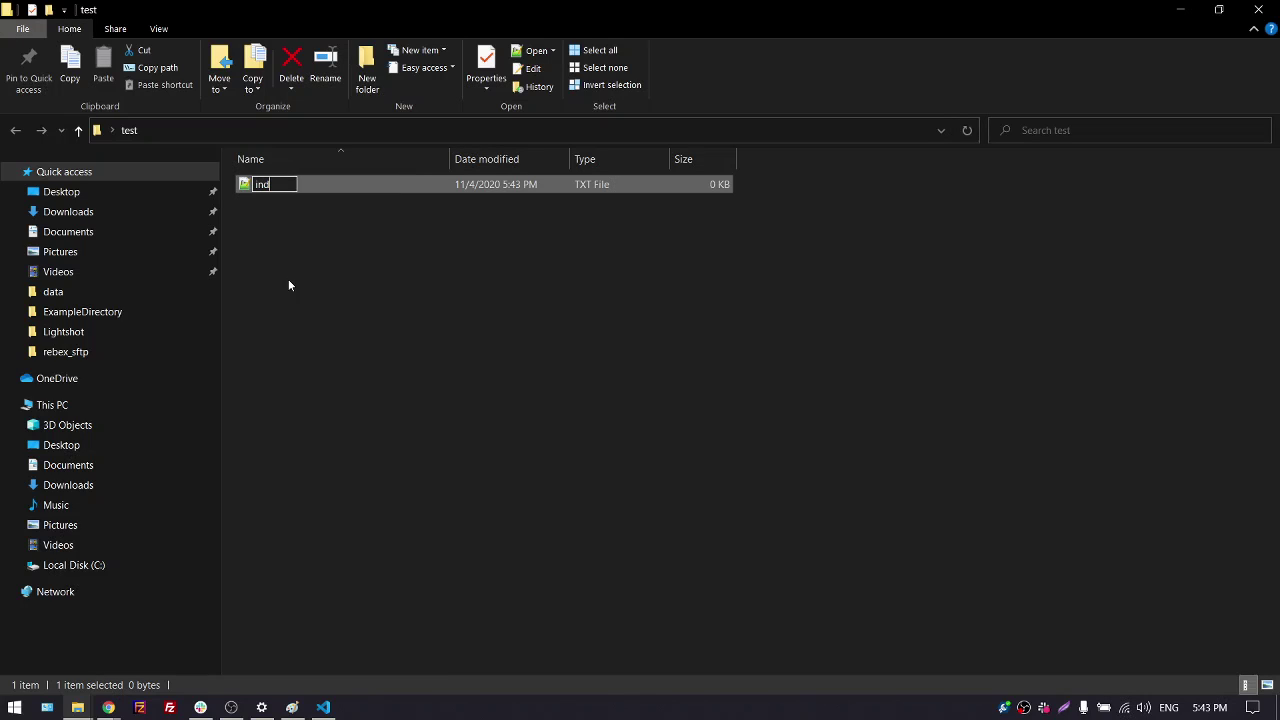
pyautogui.write('ex.html')
pyautogui.press('Return')
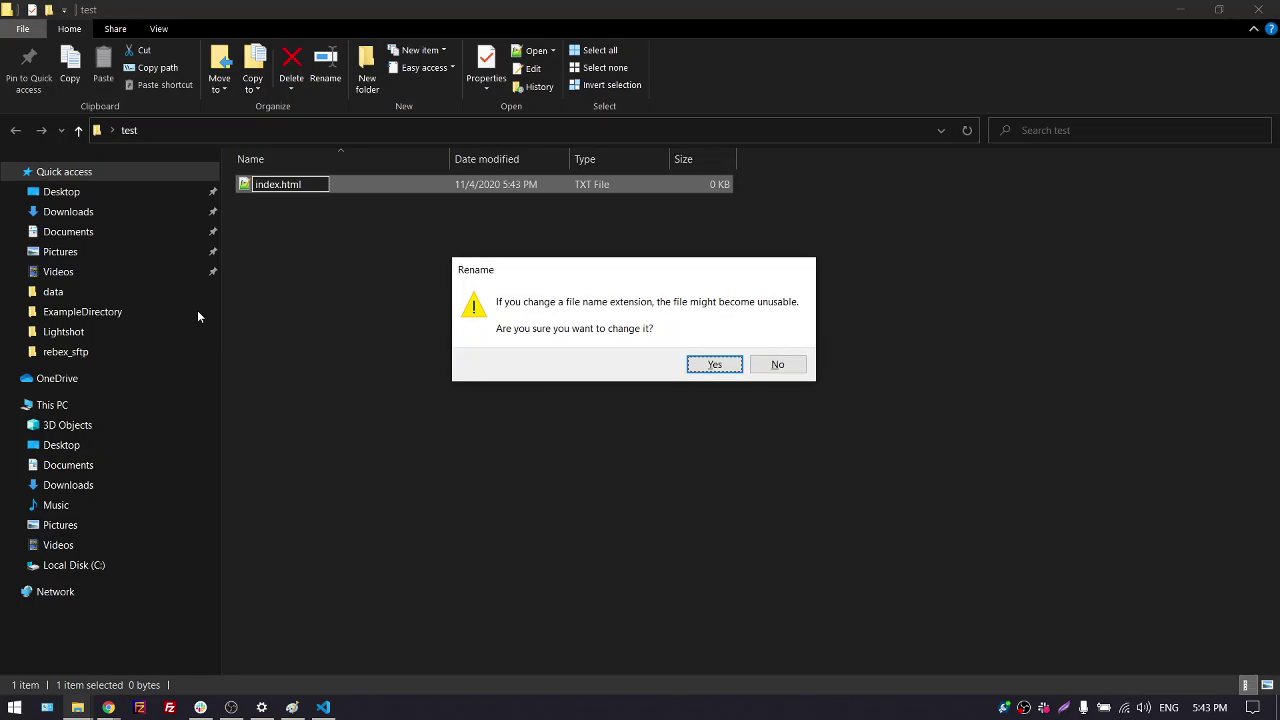
pyautogui.click(716, 366)
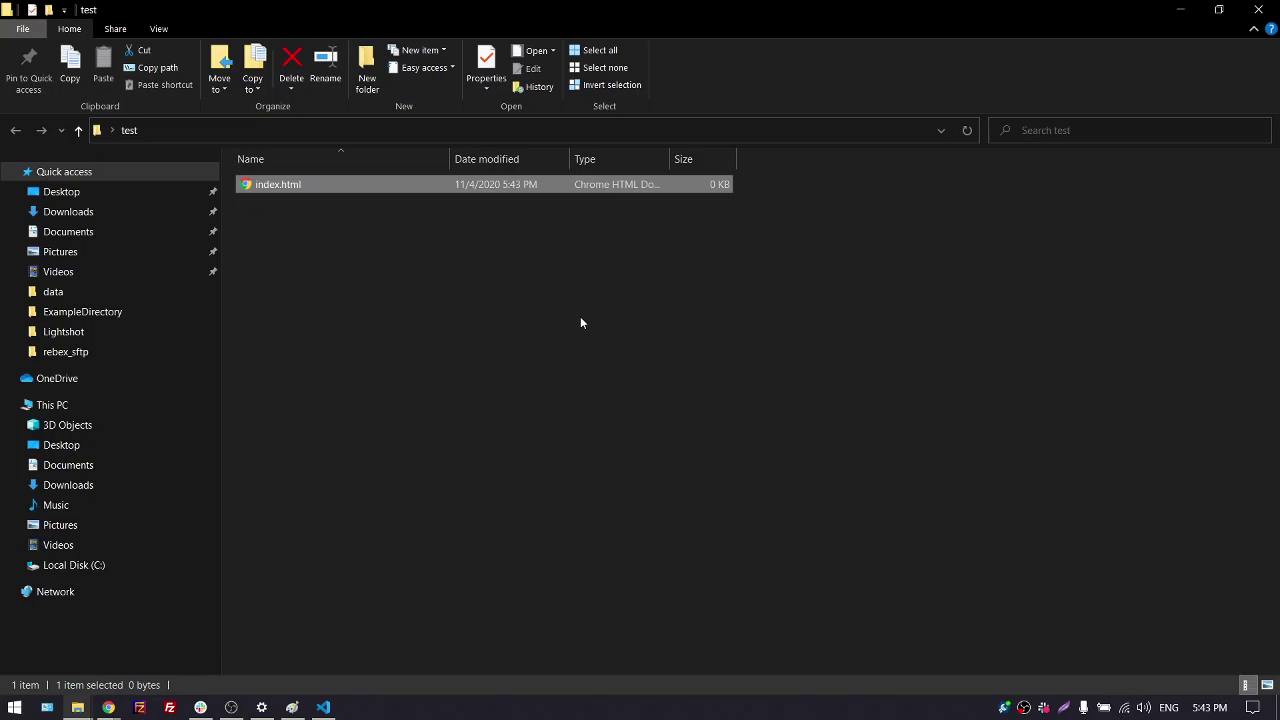
# Minimize the test folder window and close Visual Studio Code
pyautogui.click(1180, 14)
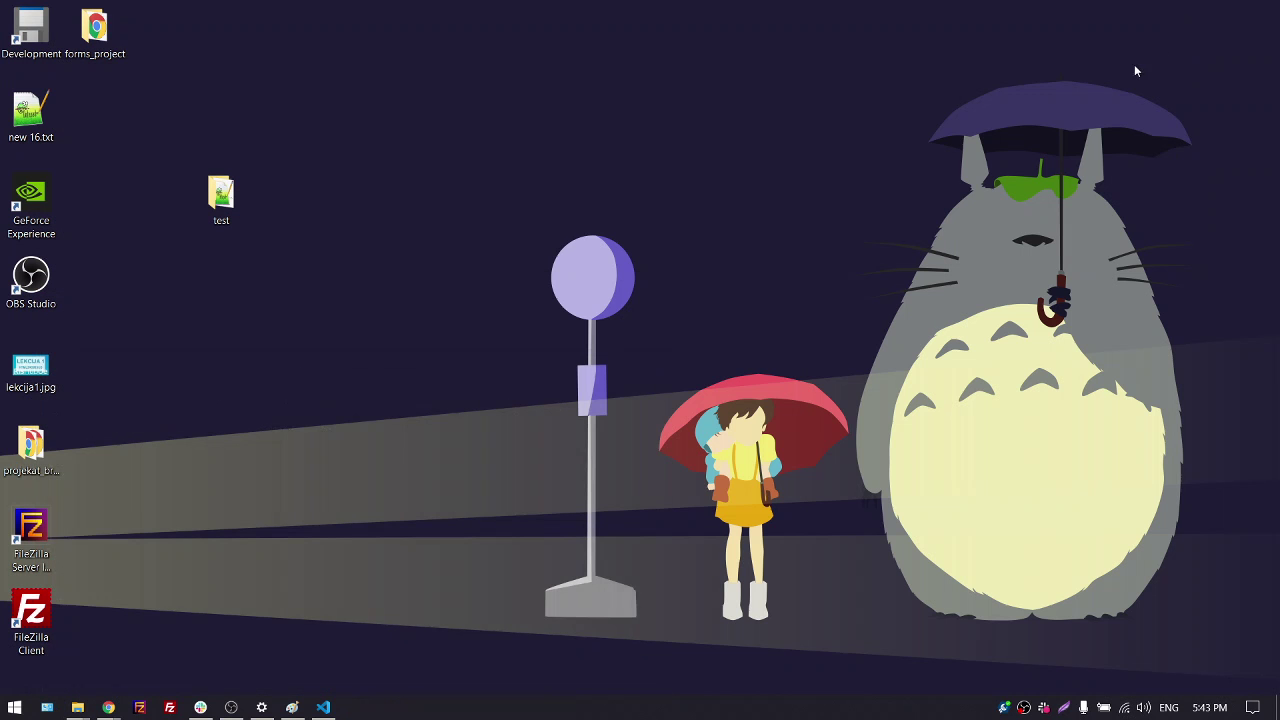
pyautogui.click(322, 707)
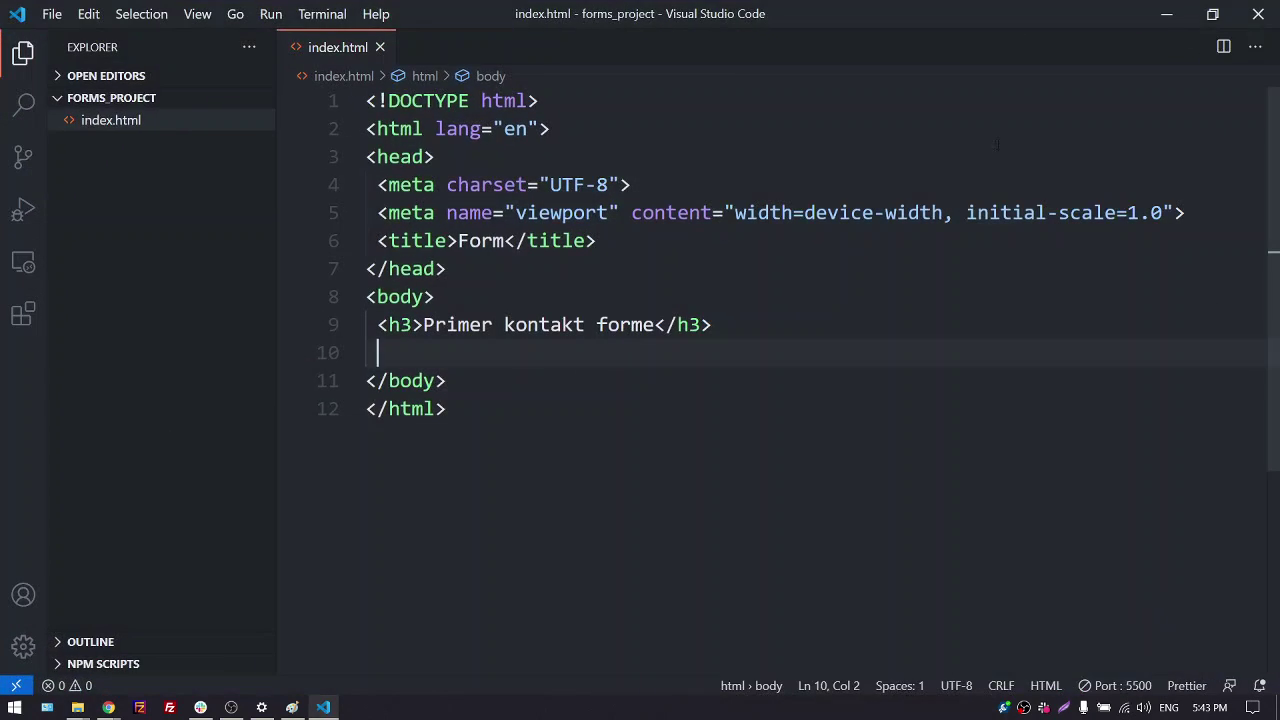
pyautogui.click(1264, 14)
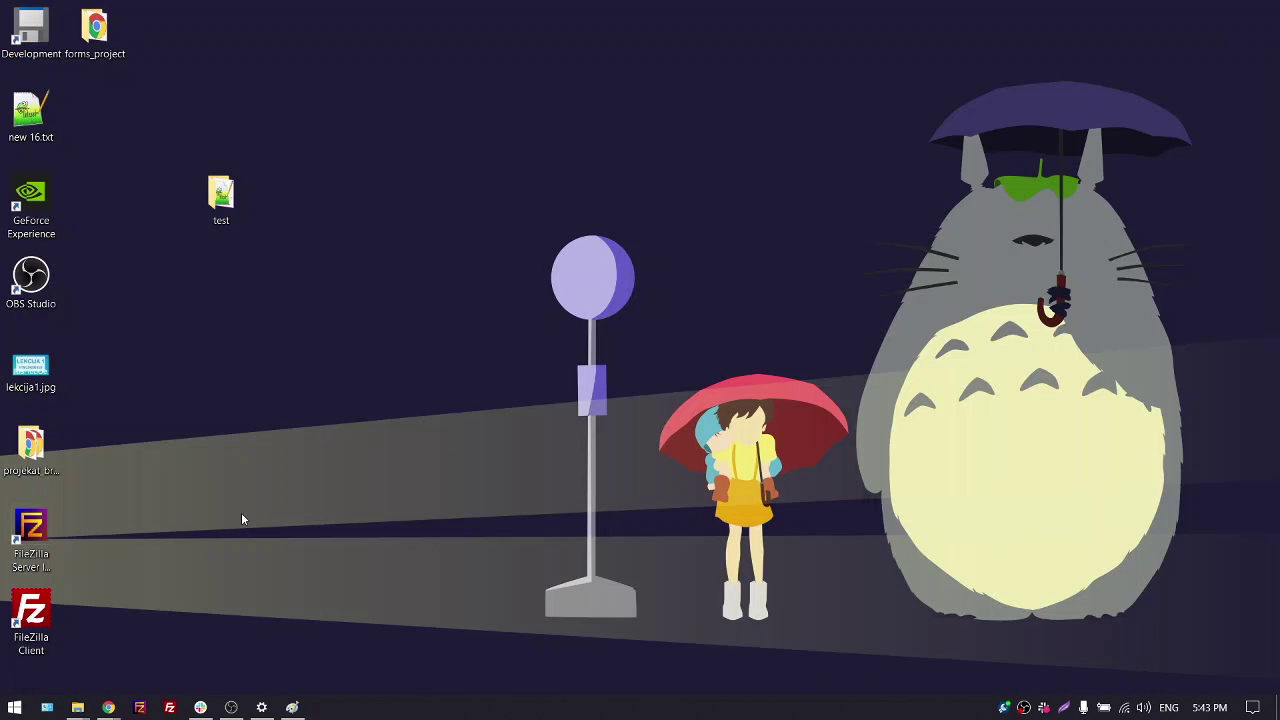
# Search 'code' in the Start menu and launch Visual Studio Code
pyautogui.click(14, 707)
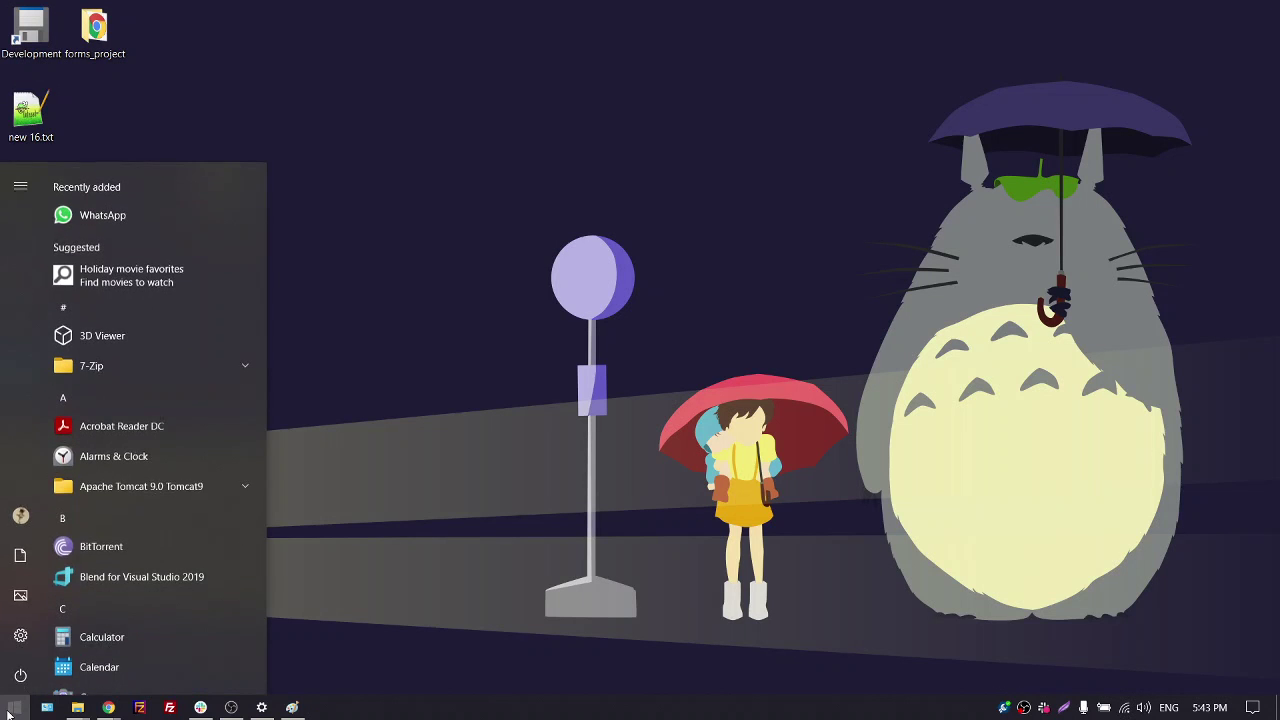
pyautogui.write('code')
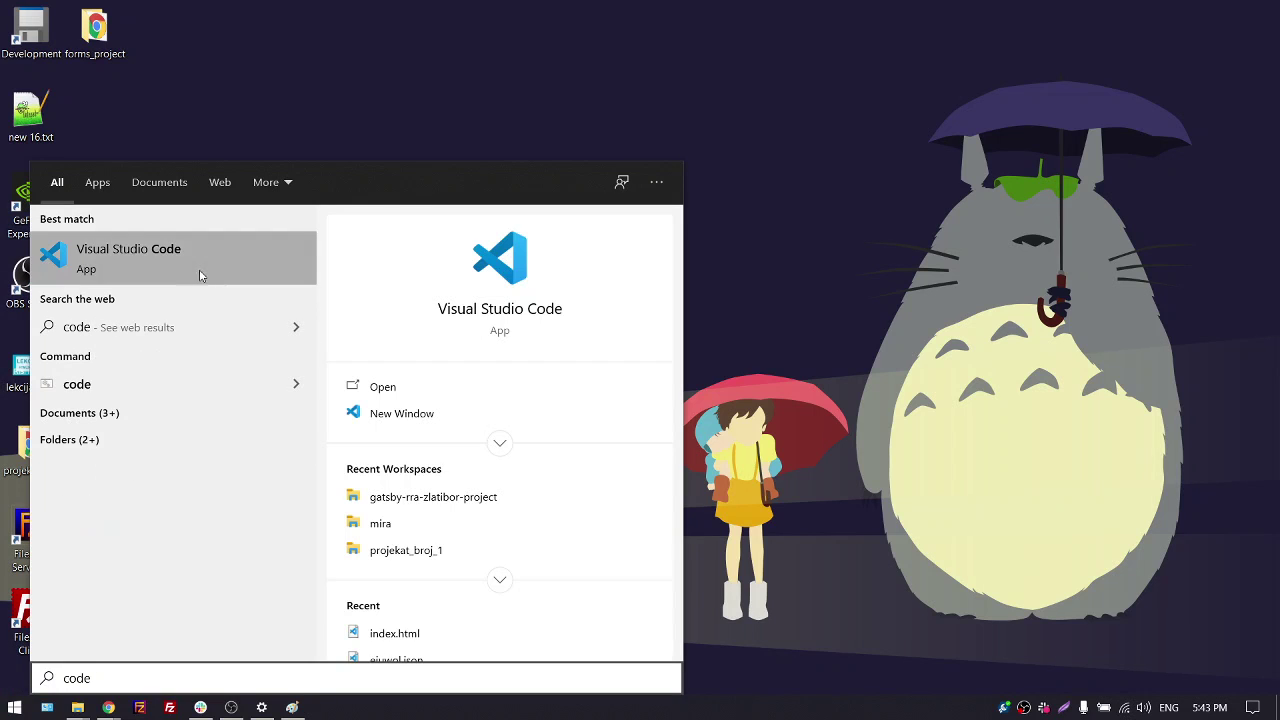
pyautogui.click(207, 262)
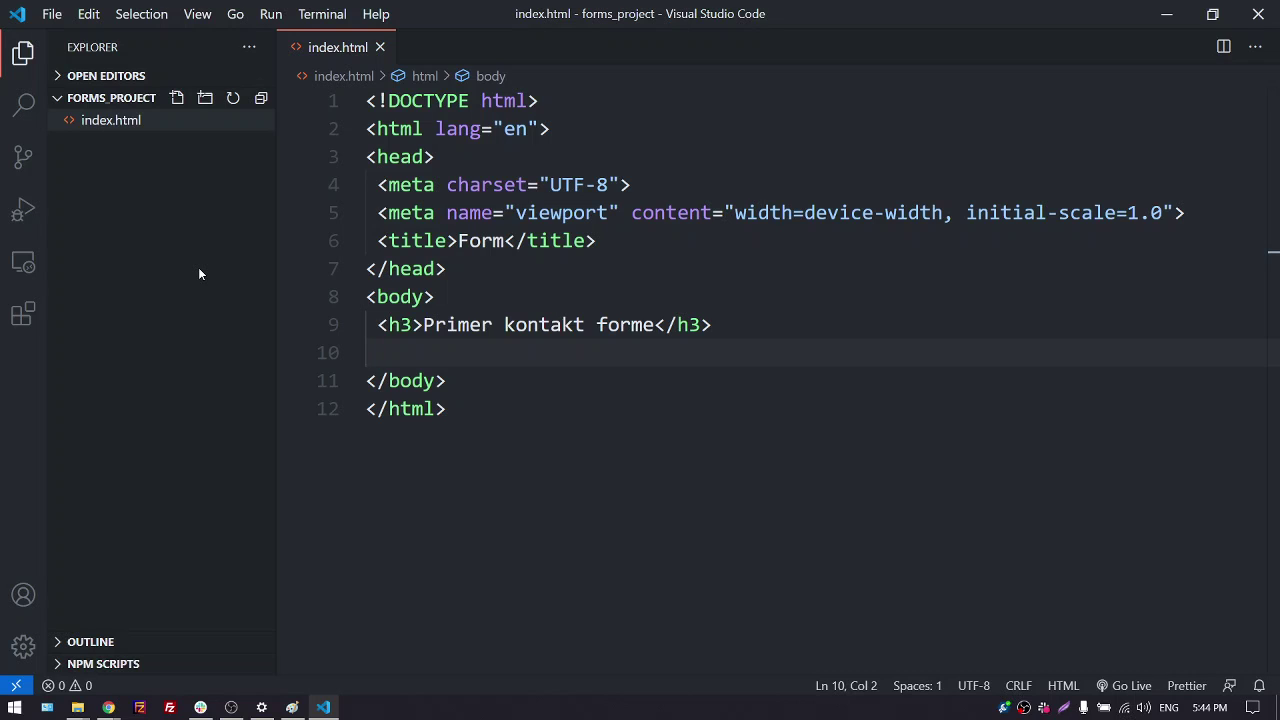
# Open Desktop\test as the workspace folder and close the Welcome tab
pyautogui.click(52, 16)
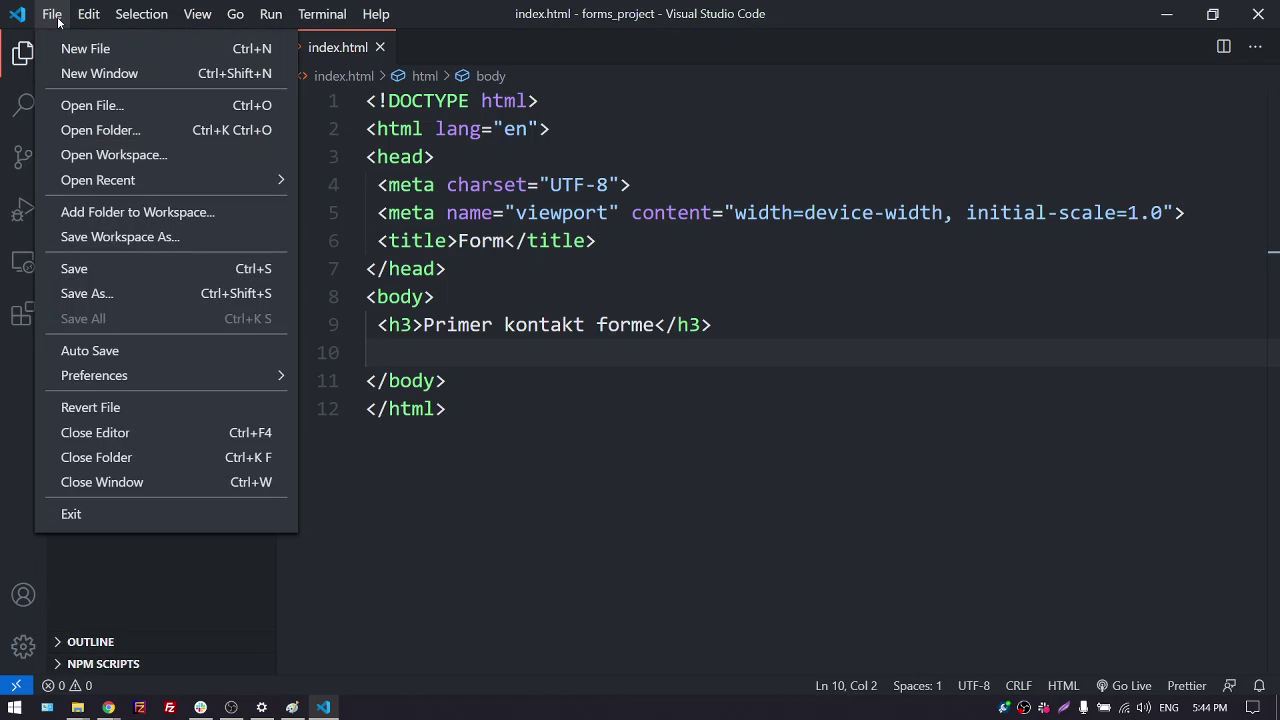
pyautogui.click(94, 138)
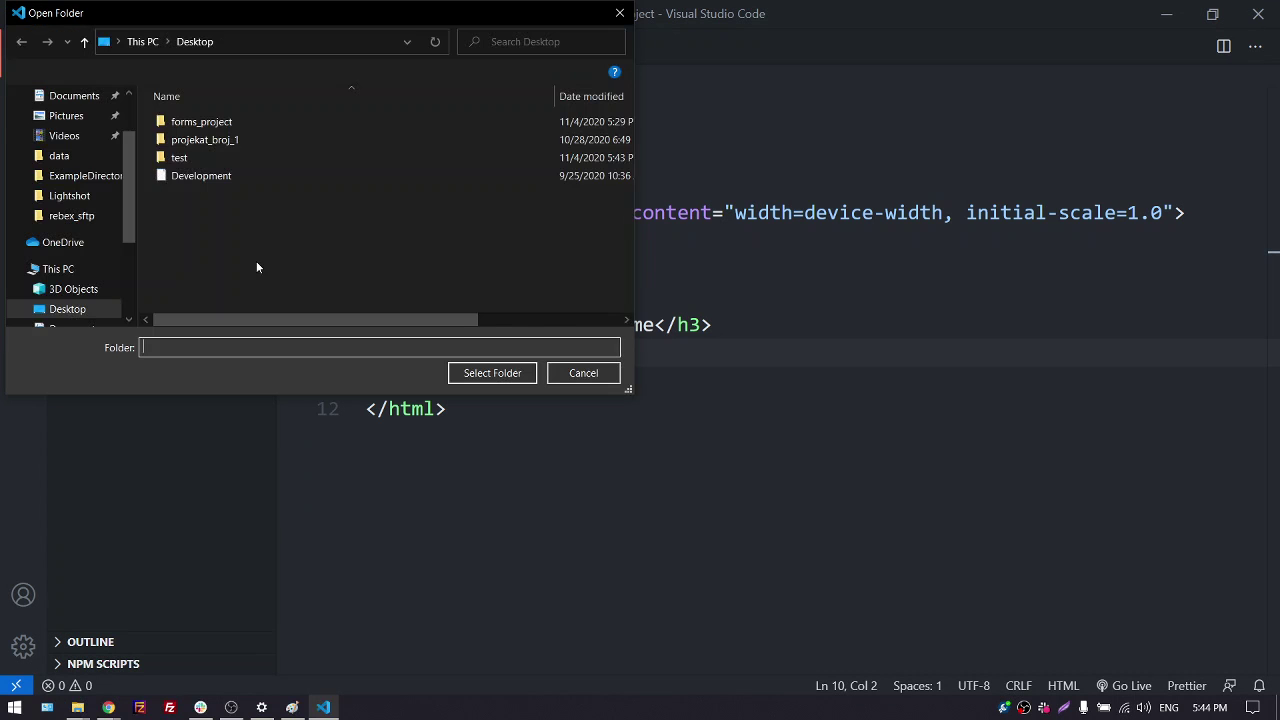
pyautogui.scroll(2, 80, 195)
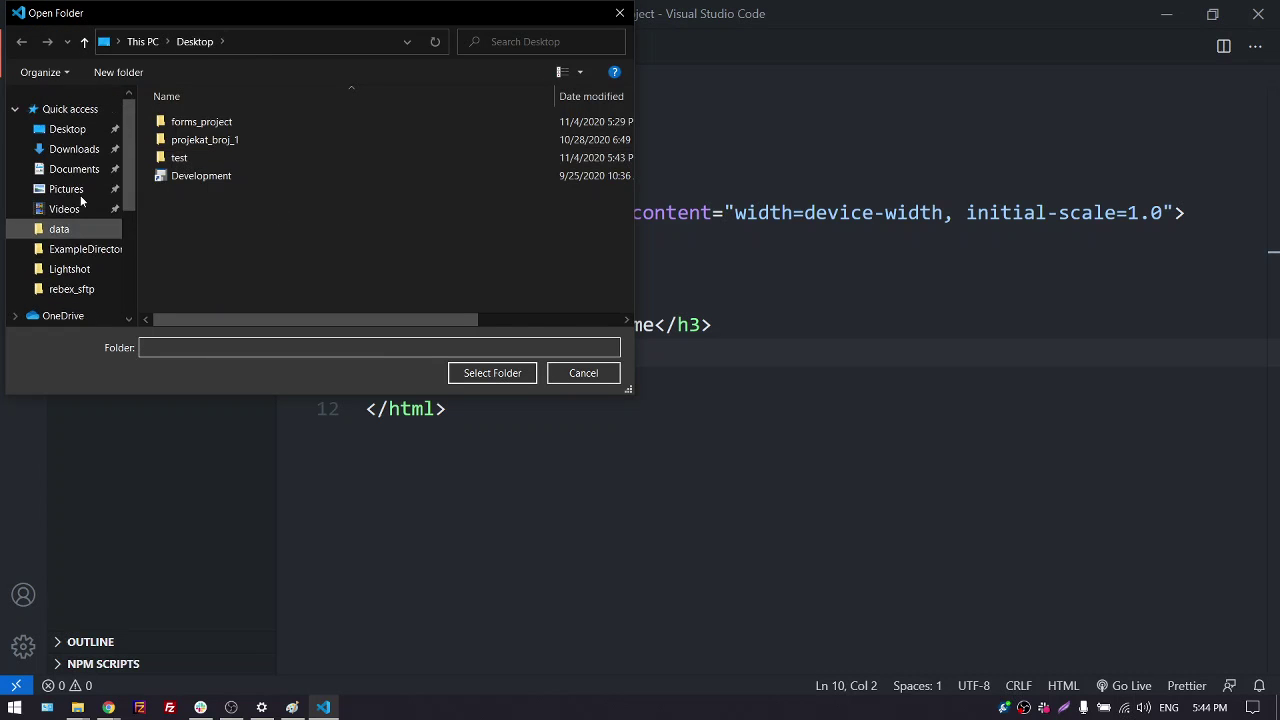
pyautogui.click(72, 132)
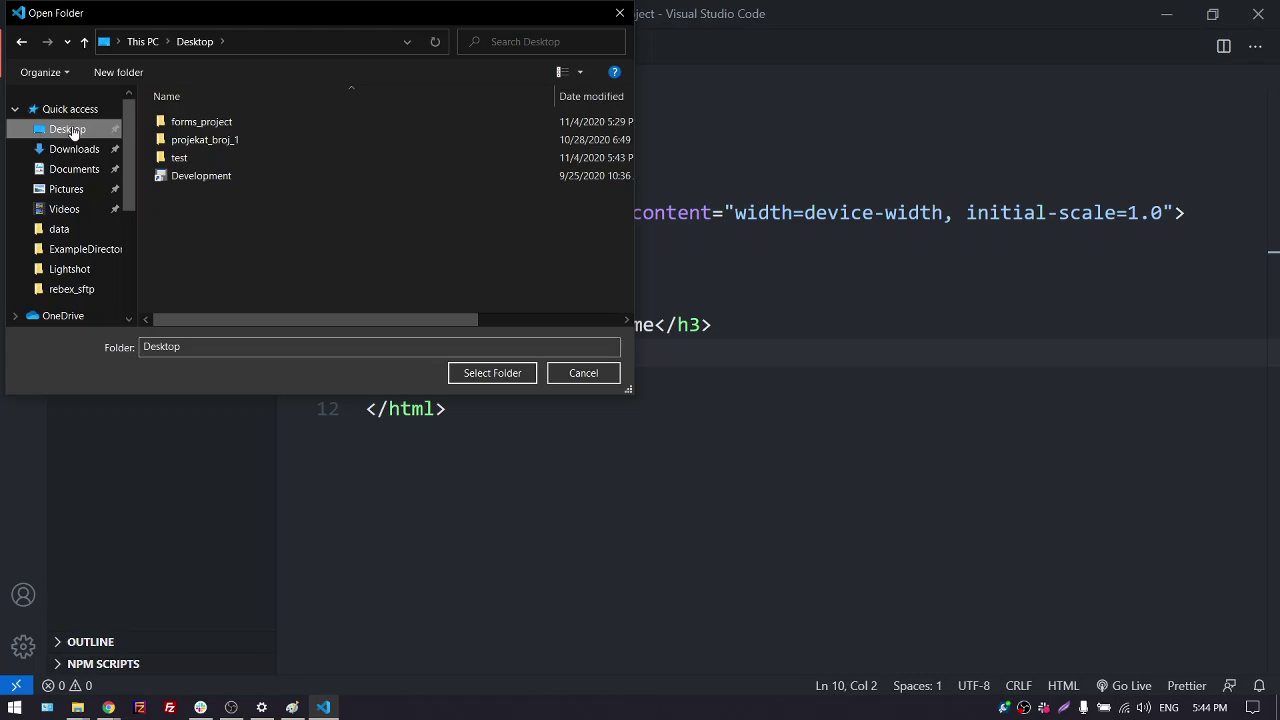
pyautogui.click(201, 160)
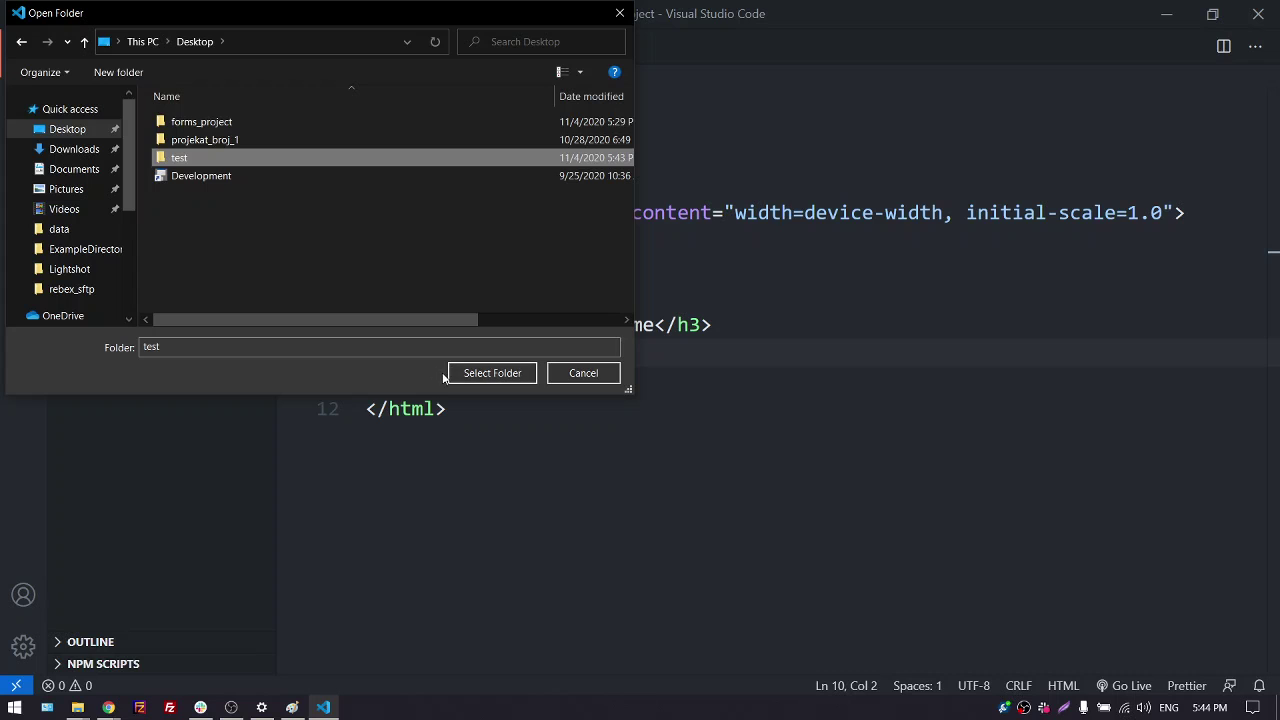
pyautogui.click(487, 373)
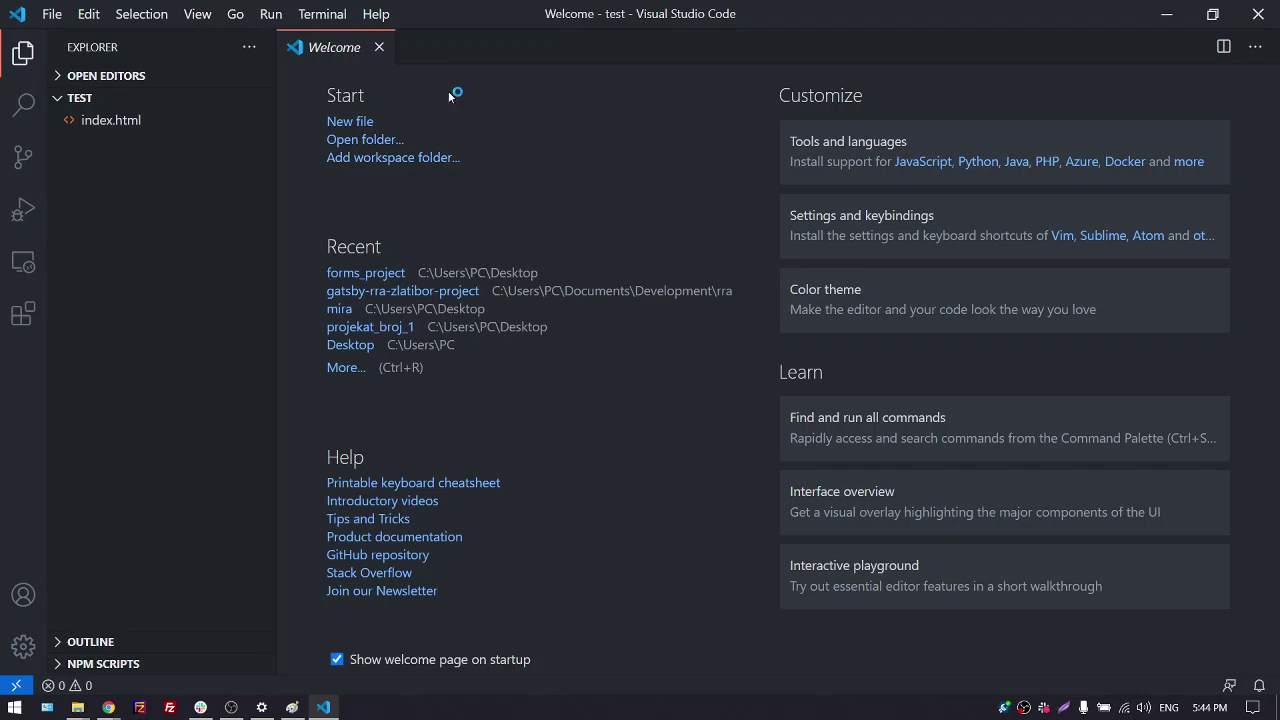
pyautogui.click(379, 48)
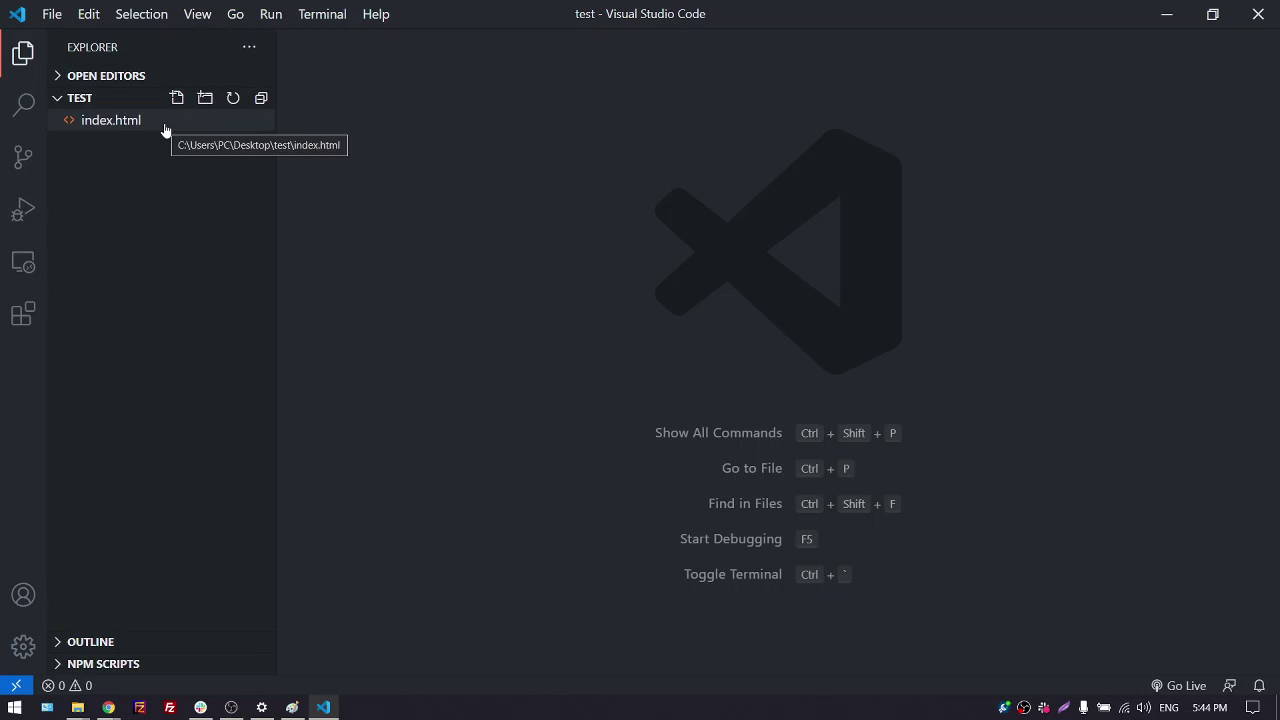
# Open the test folder's index.html, expand '!' into an HTML5 boilerplate and save
pyautogui.click(166, 131)
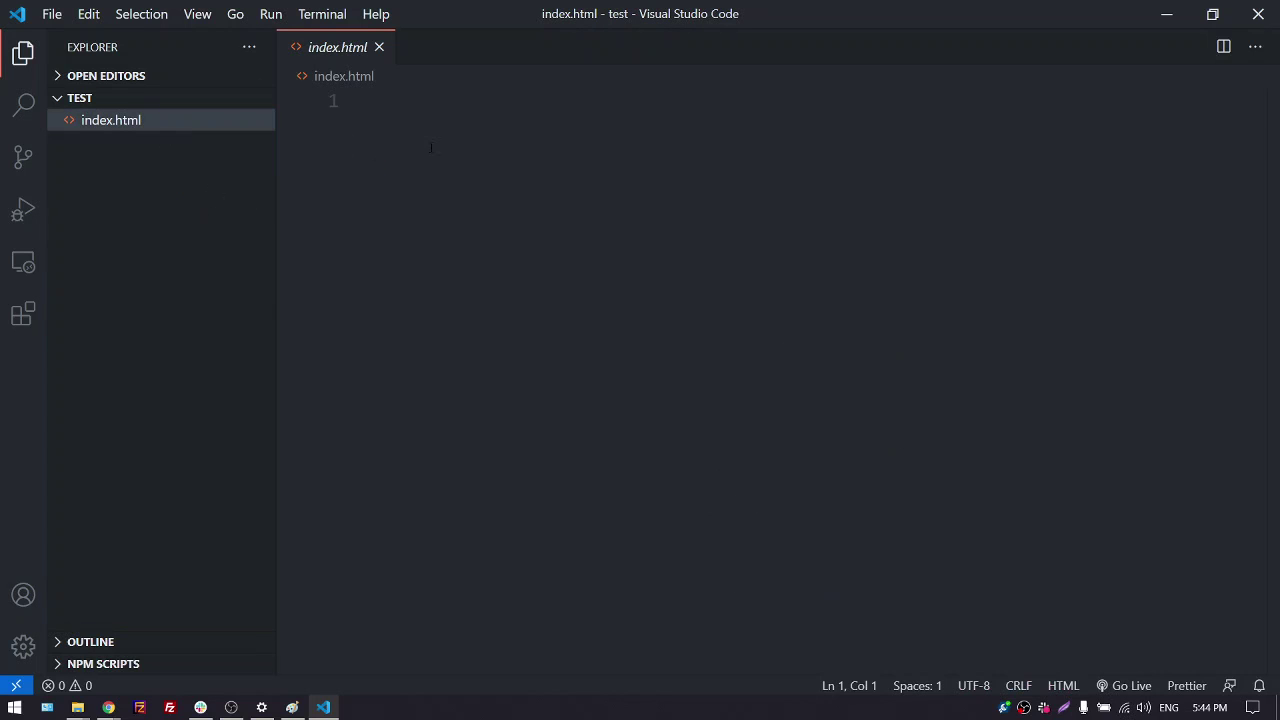
pyautogui.click(415, 113)
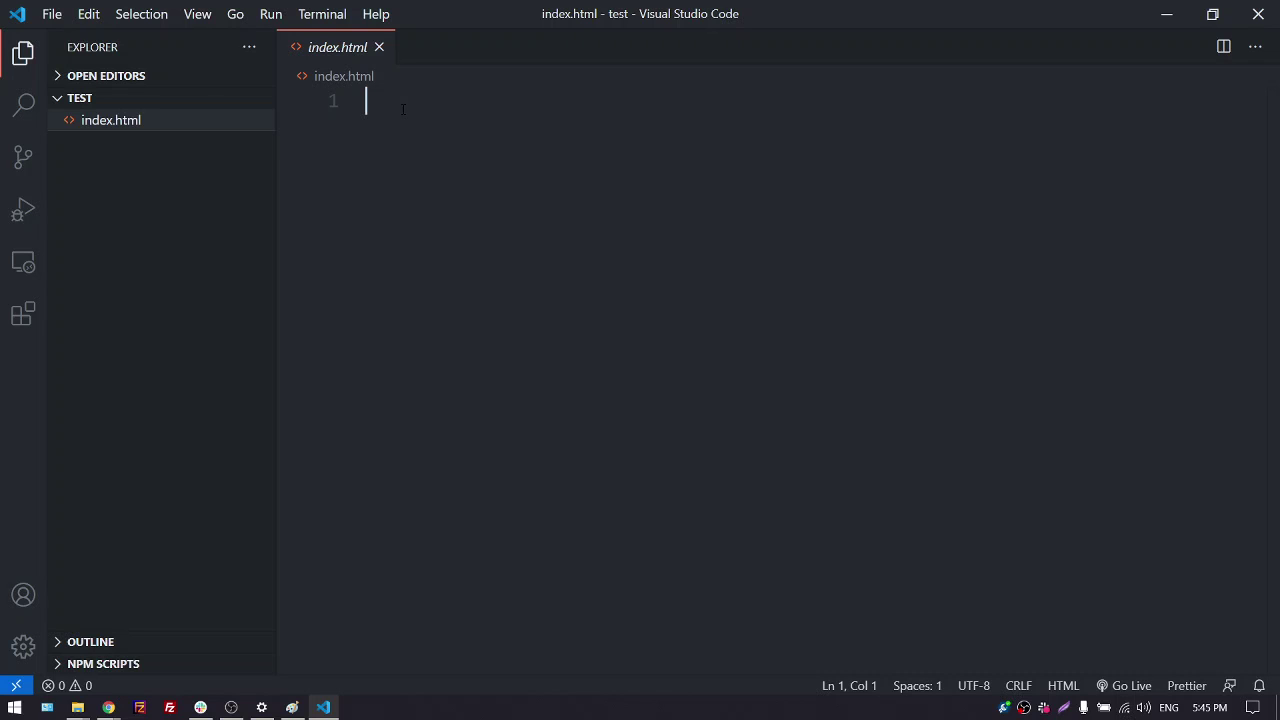
pyautogui.write('!')
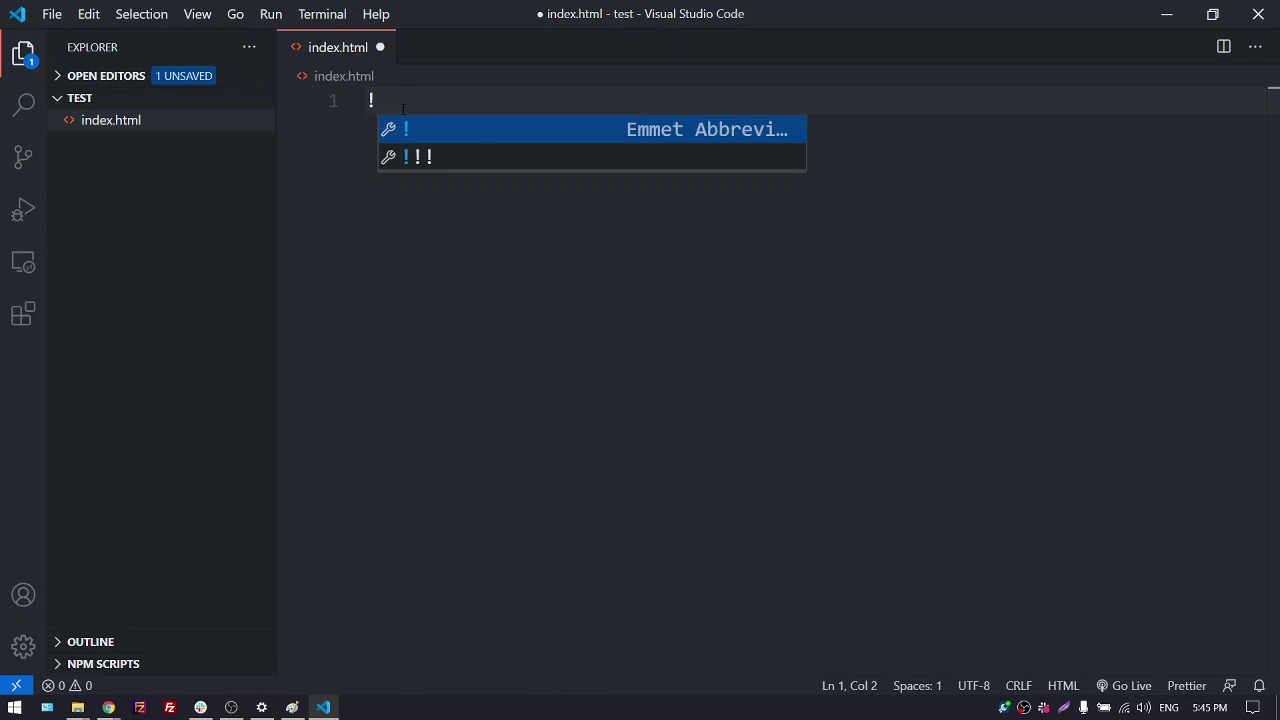
pyautogui.press('Tab')
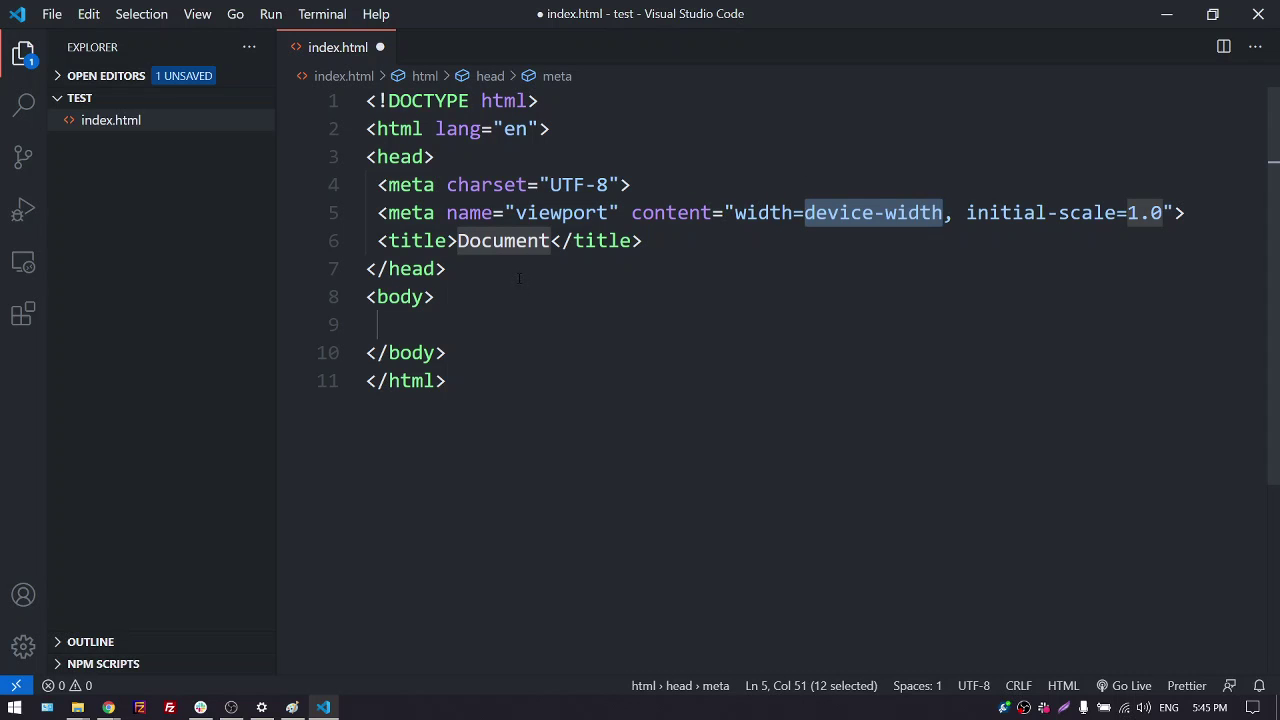
pyautogui.hotkey('ctrl', 's')
# Type 'test' into the empty body line and save index.html
pyautogui.click(479, 323)
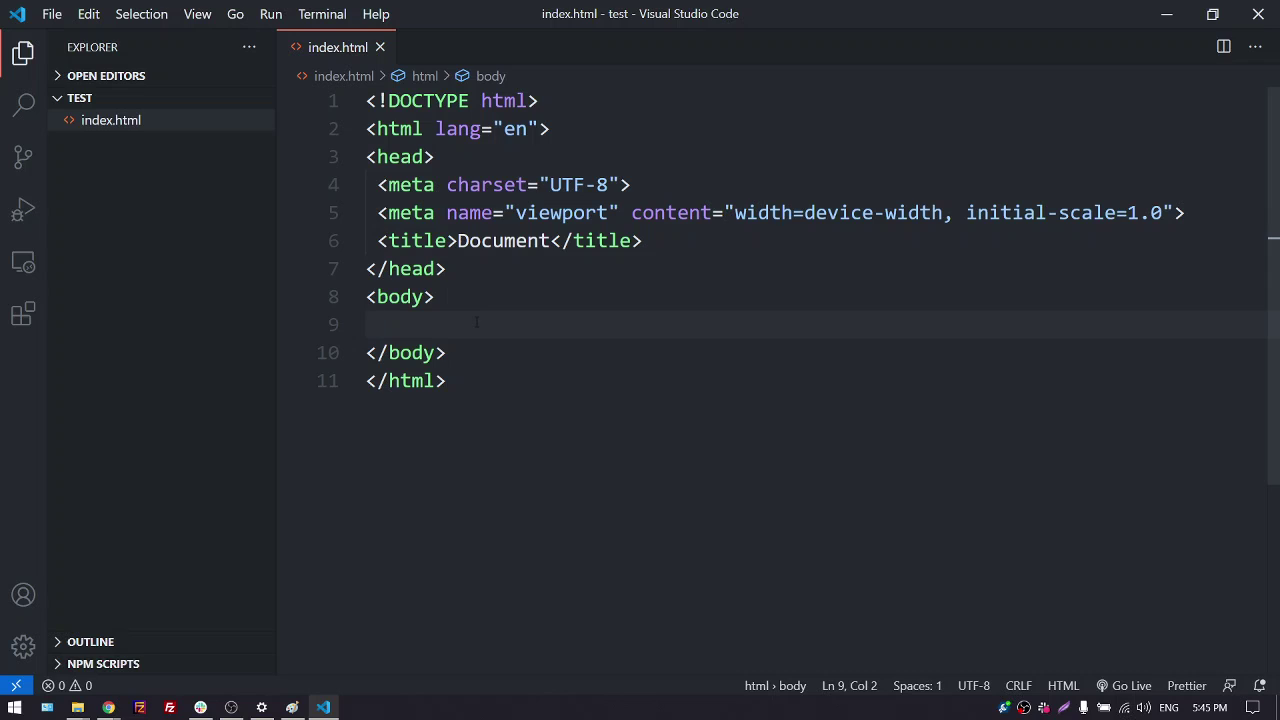
pyautogui.write('test')
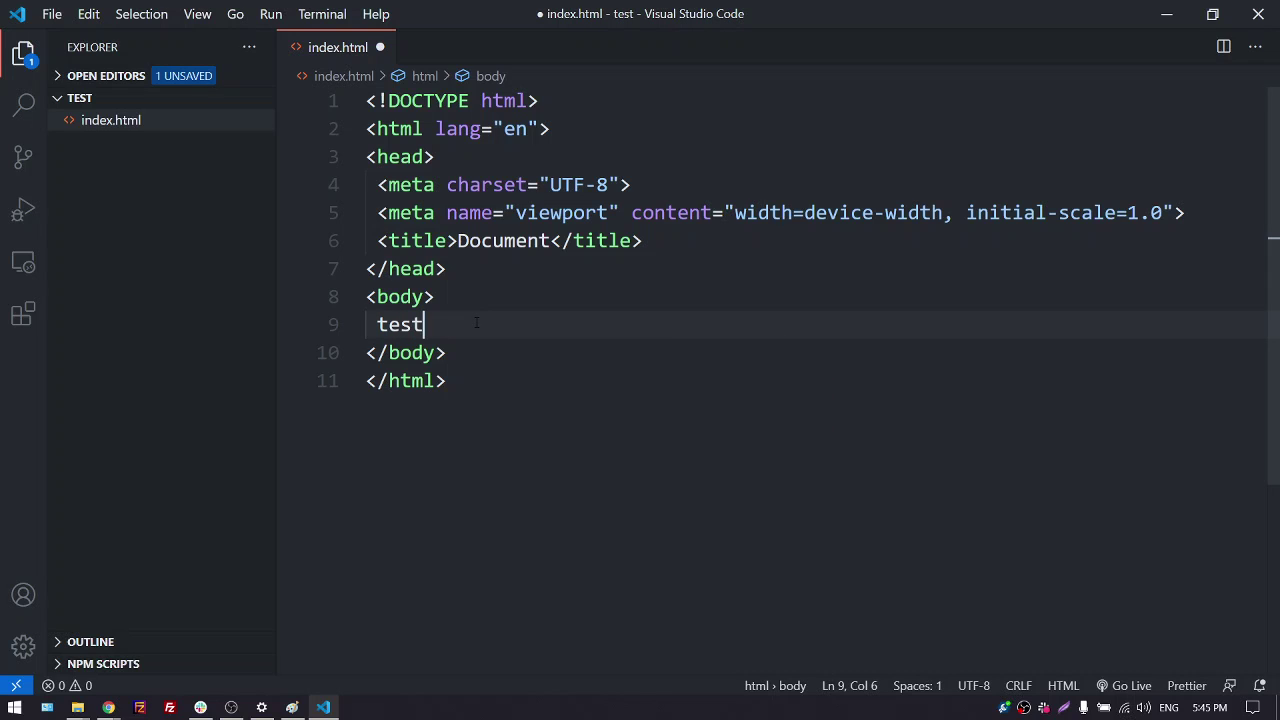
pyautogui.hotkey('ctrl', 's')
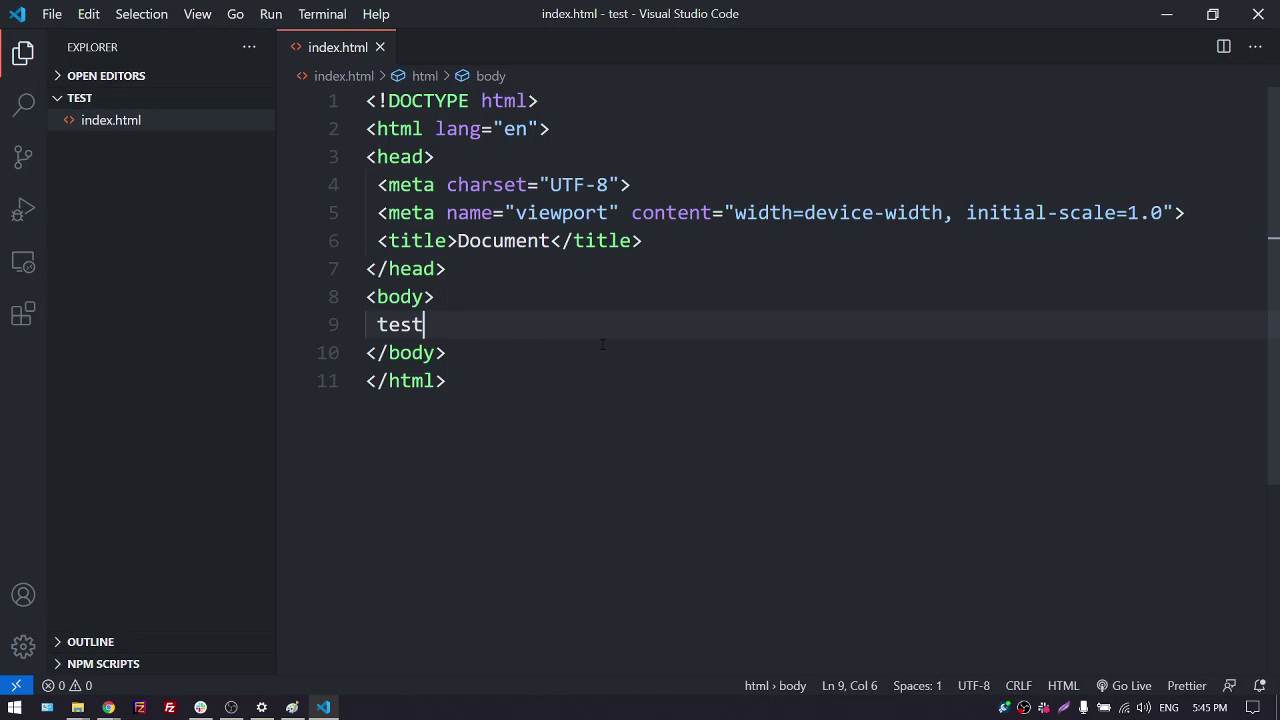
pyautogui.rightClick(641, 301)
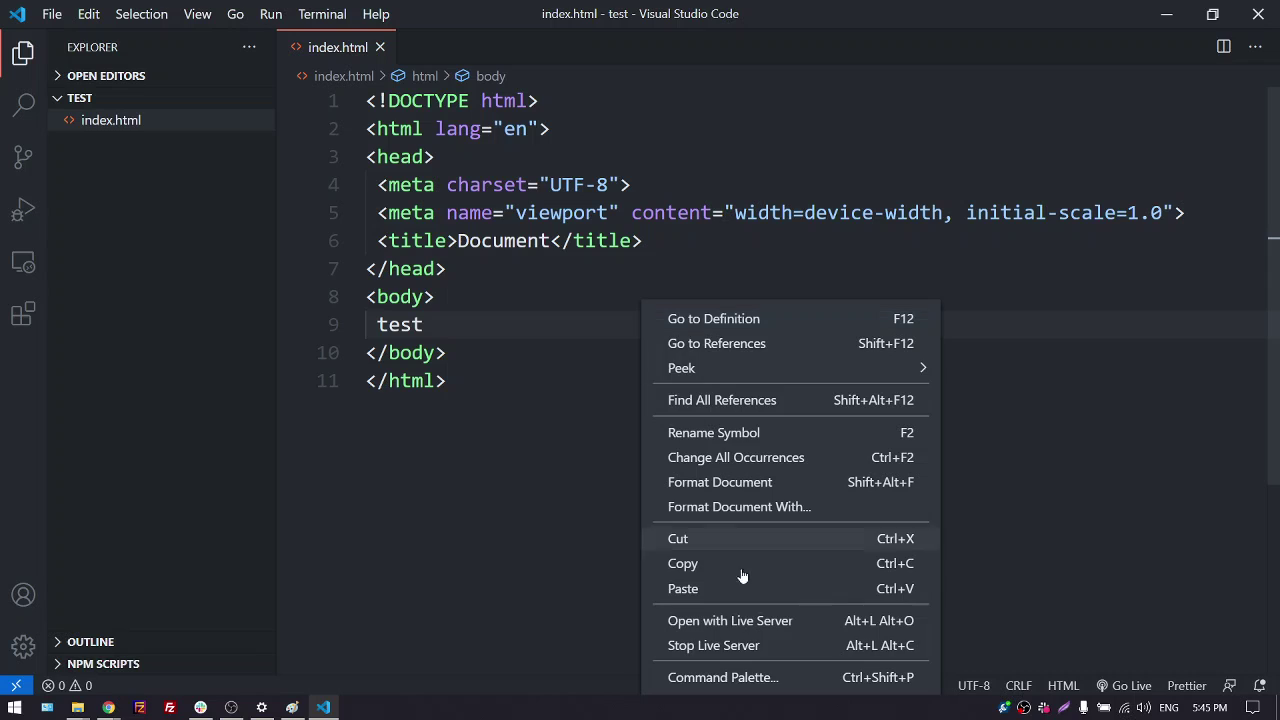
pyautogui.click(568, 336)
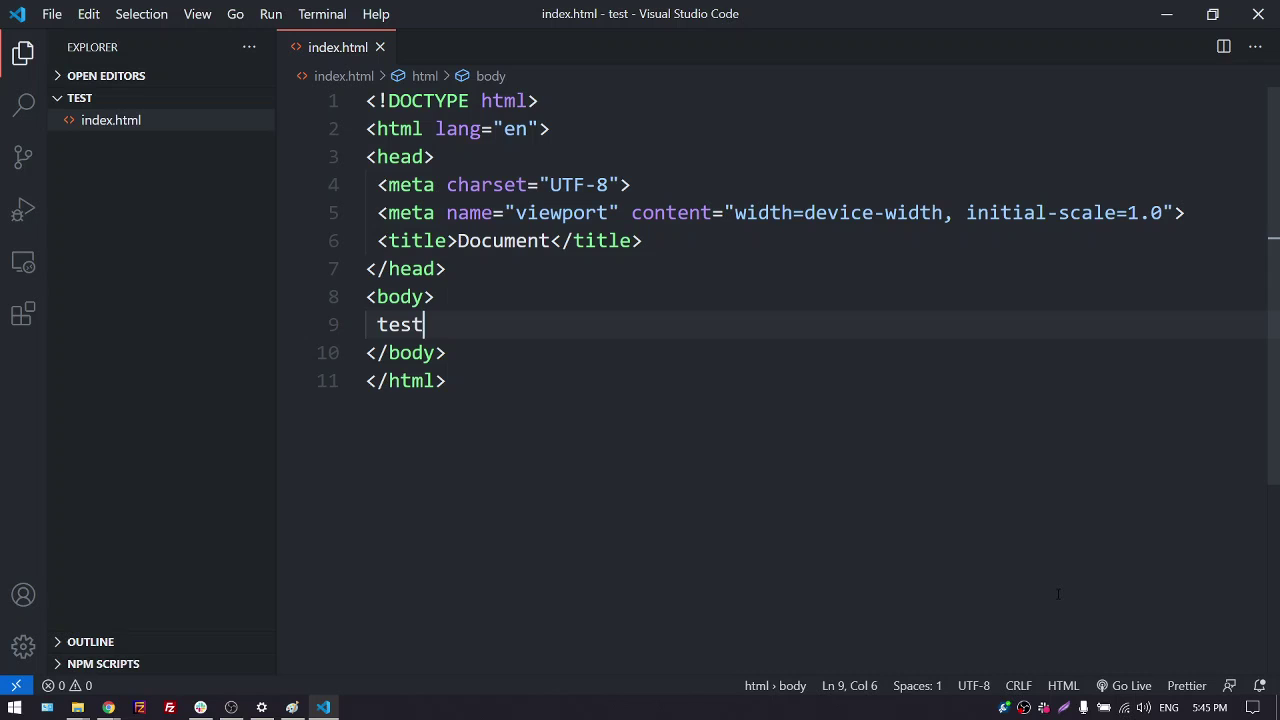
# Start Live Server, close the old Form tab, and snap Chrome right beside VS Code on the left
pyautogui.click(1122, 686)
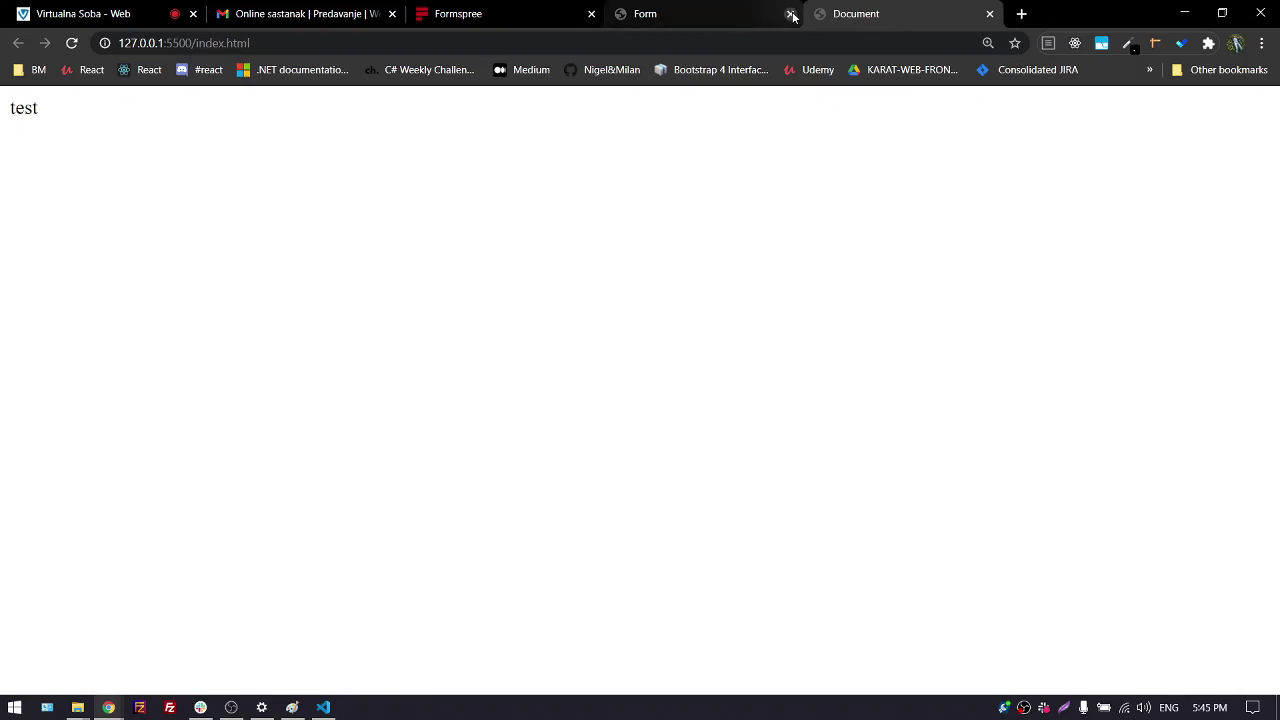
pyautogui.click(791, 14)
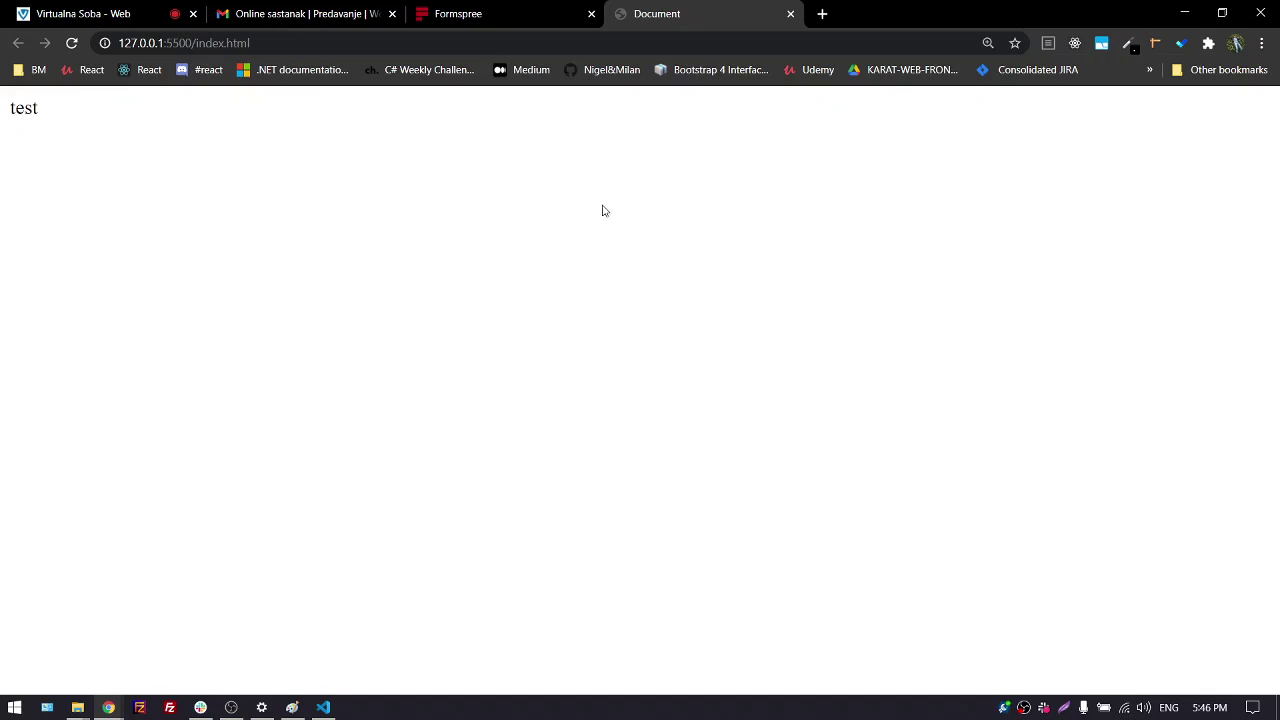
pyautogui.press('super+Right')
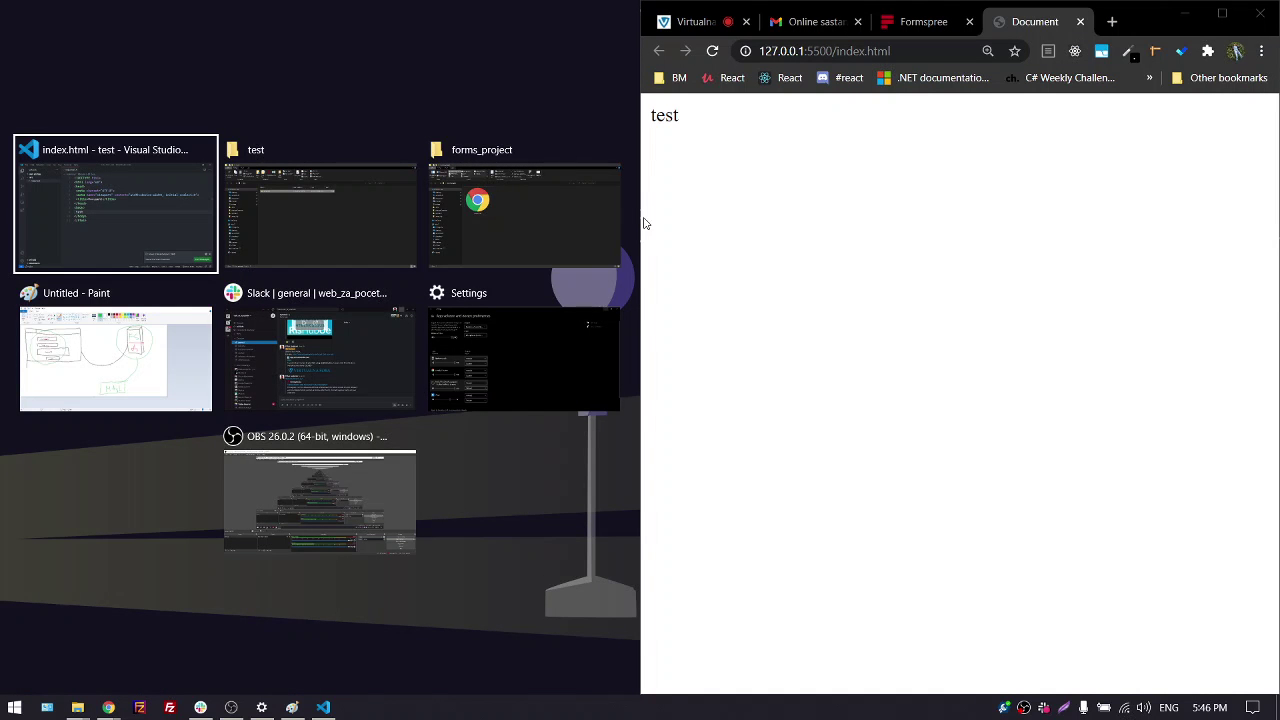
pyautogui.press('Return')
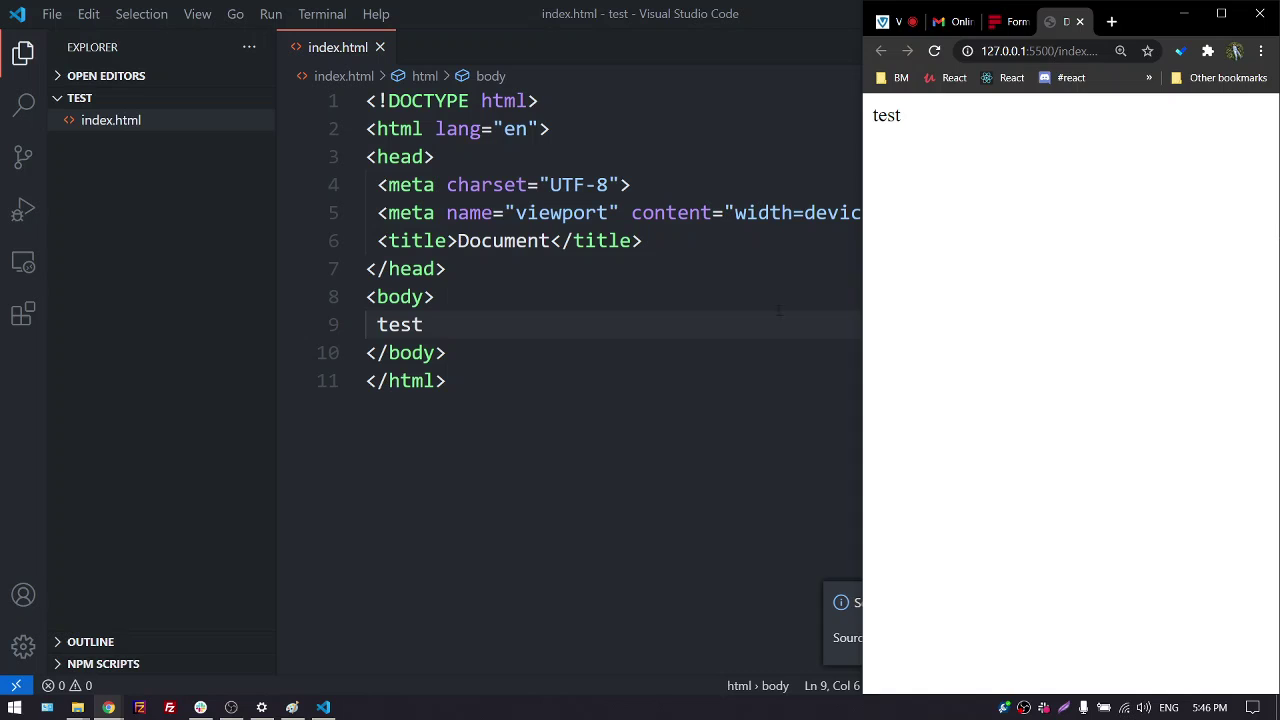
pyautogui.click(747, 320)
pyautogui.click(1255, 602)
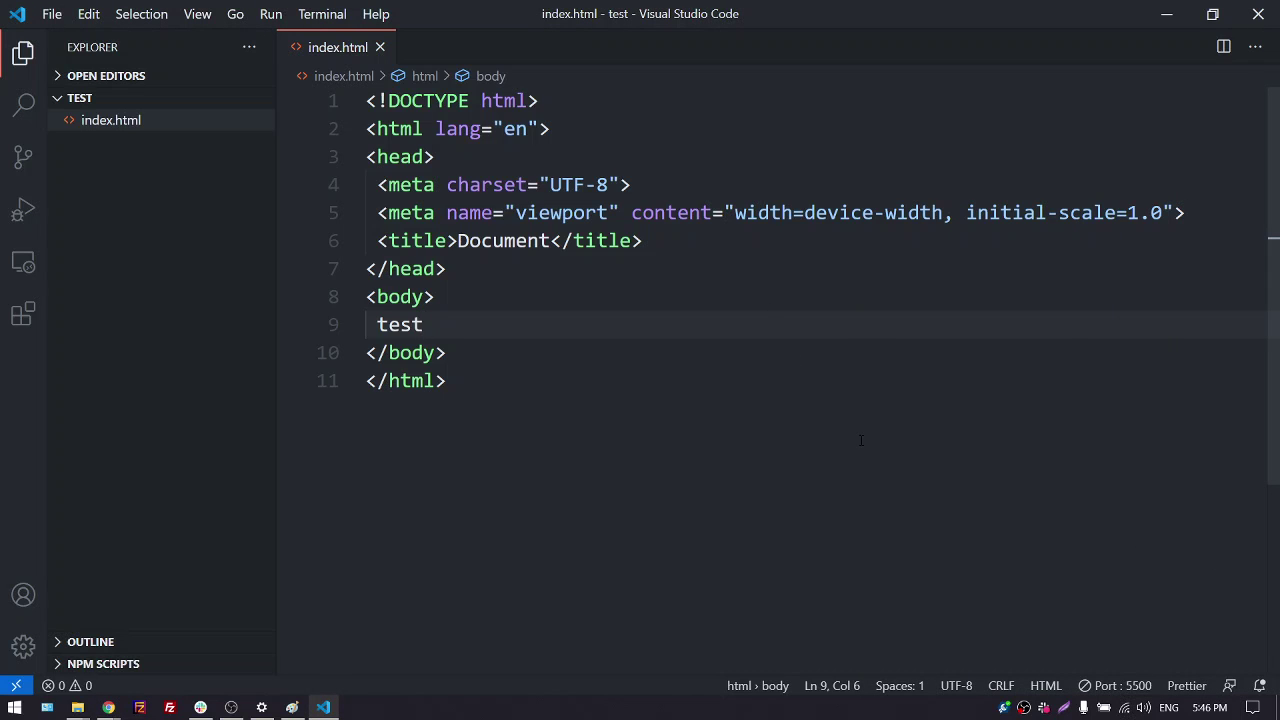
pyautogui.press('super+Left')
# Delete the word 'test' from the body on line 9
pyautogui.click(761, 492)
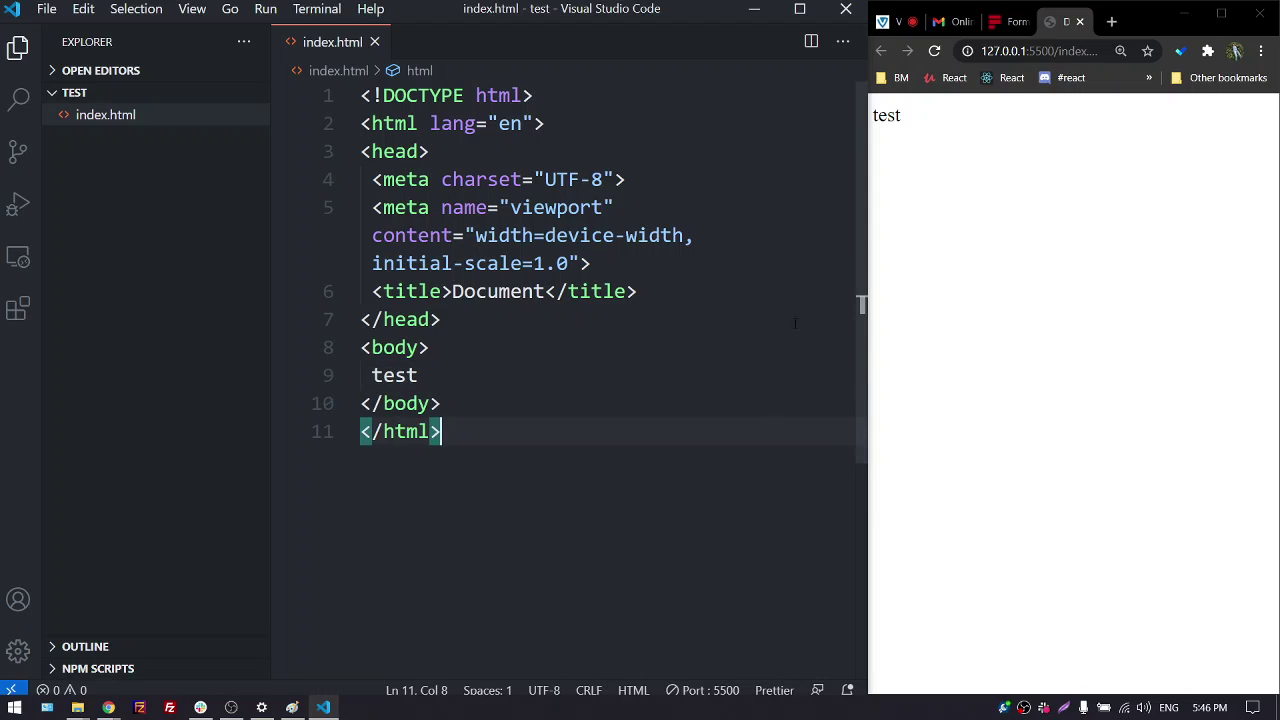
pyautogui.doubleClick(383, 374)
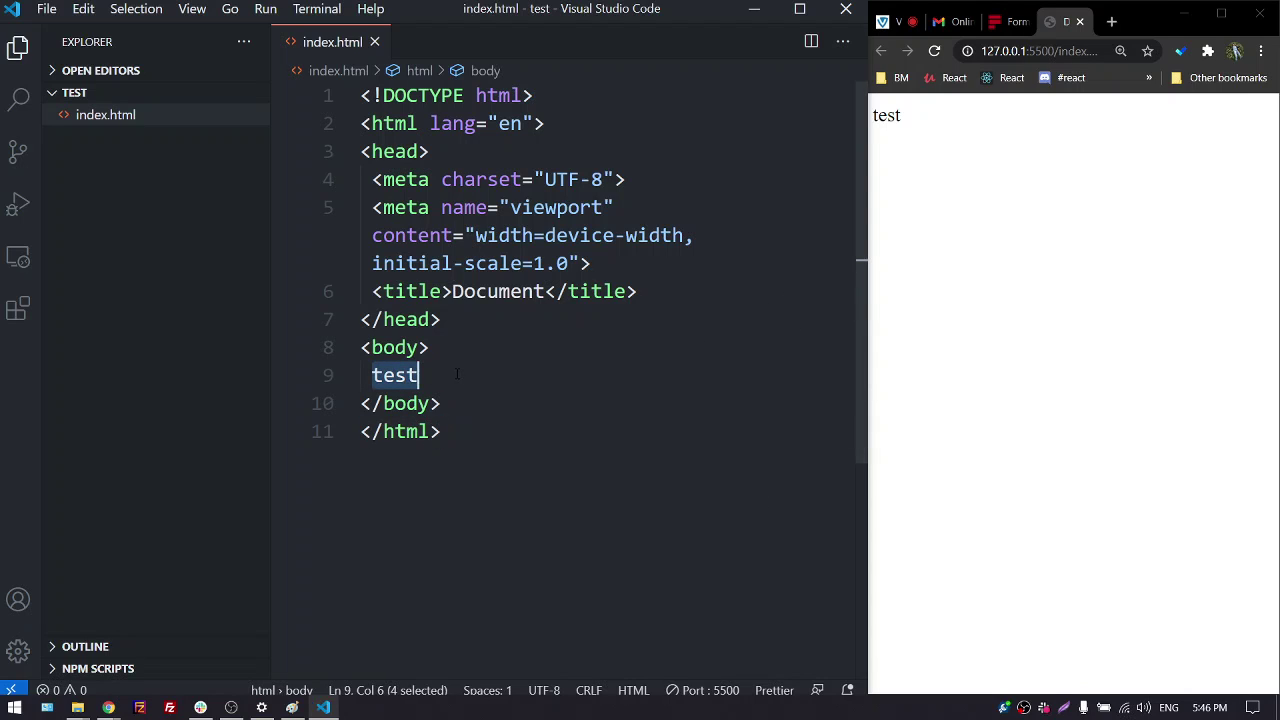
pyautogui.press('BackSpace')
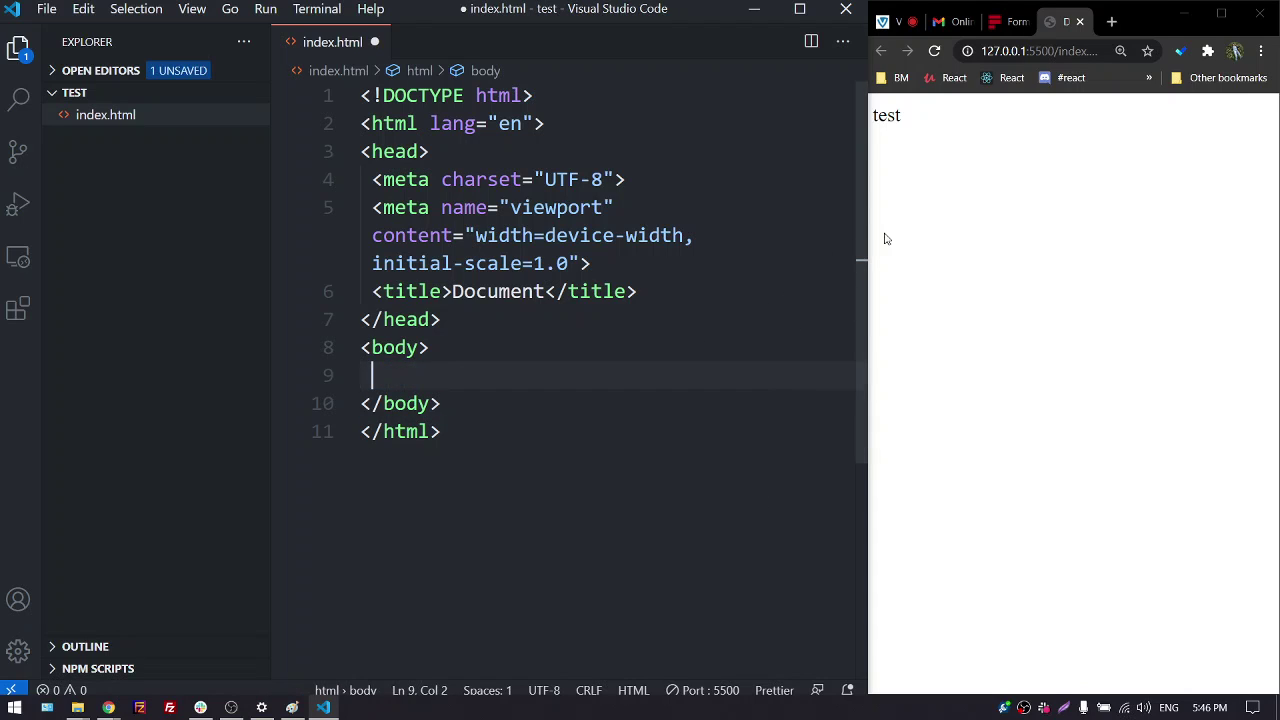
# Copy the sample contact-form code from the Formspree page and bring VS Code back full screen
pyautogui.click(1010, 23)
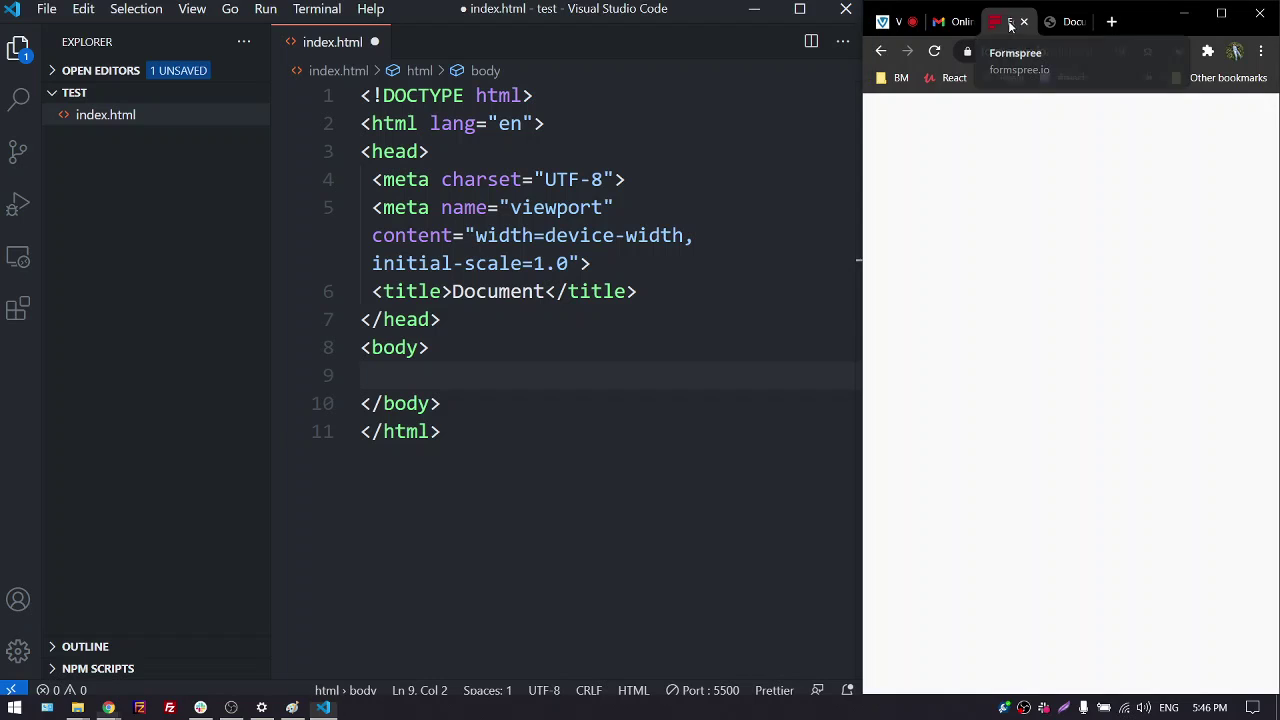
pyautogui.click(1220, 18)
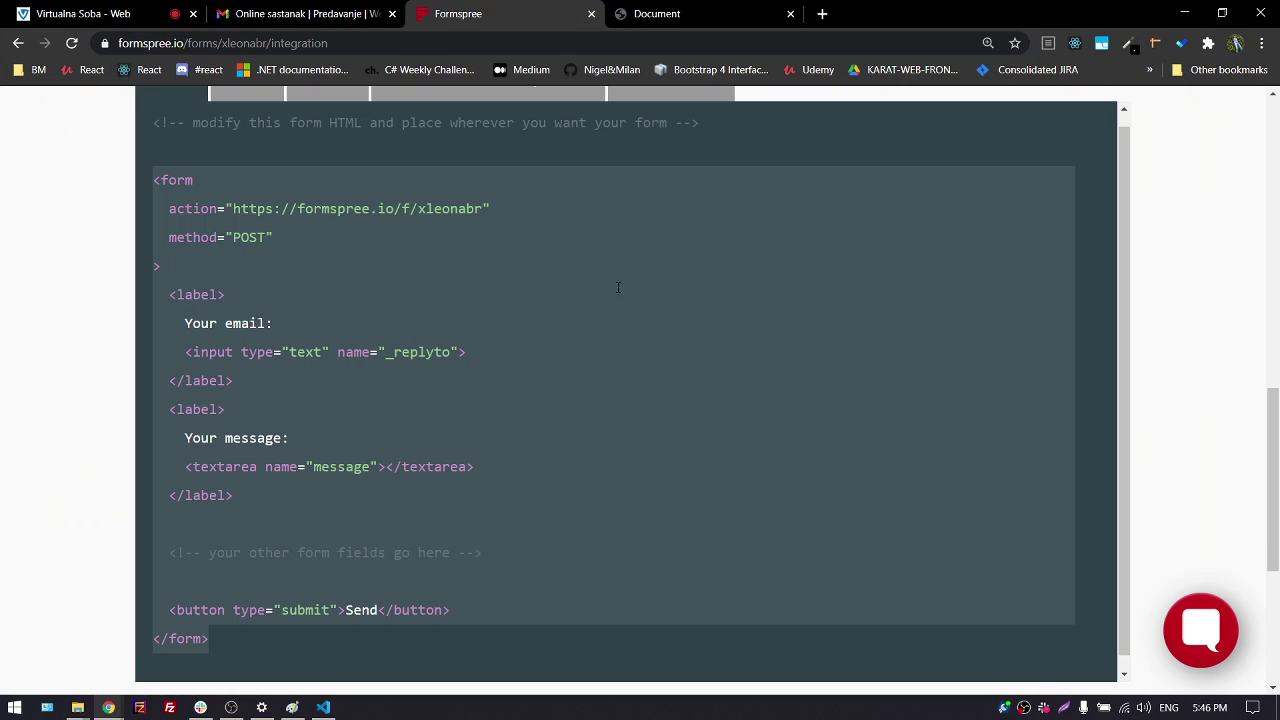
pyautogui.click(216, 208)
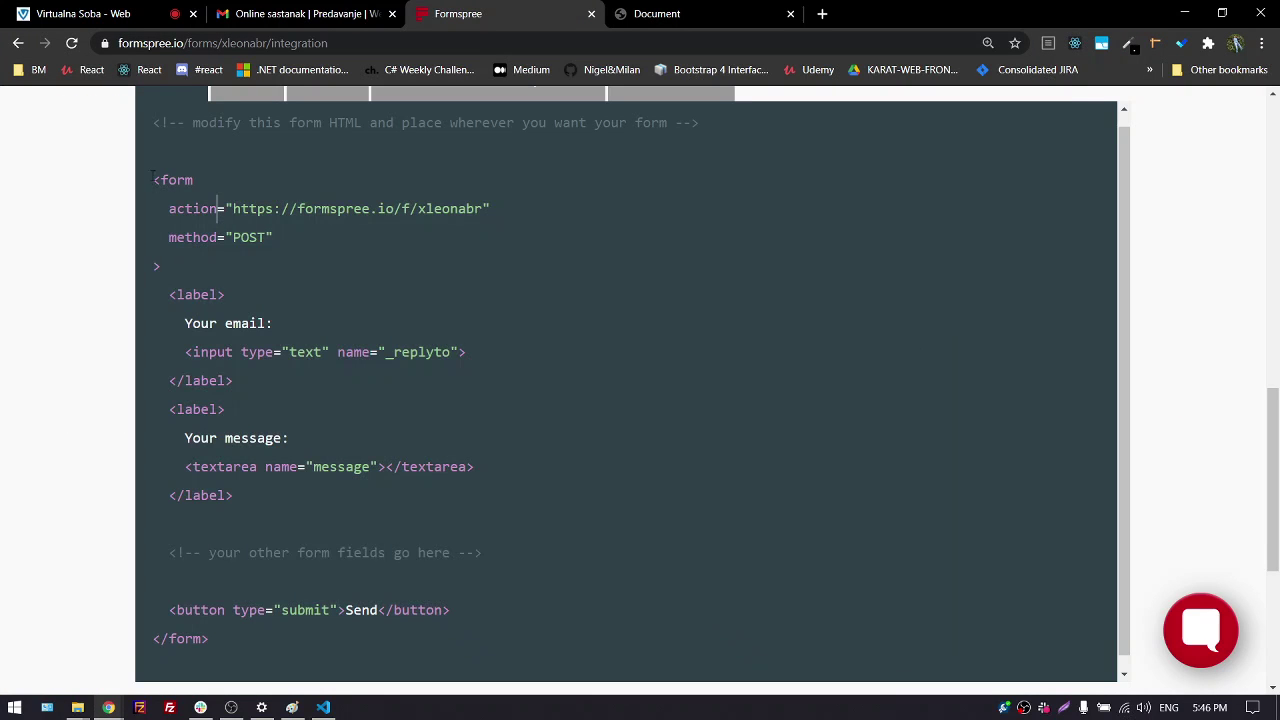
pyautogui.moveTo(152, 180); pyautogui.dragTo(241, 656)
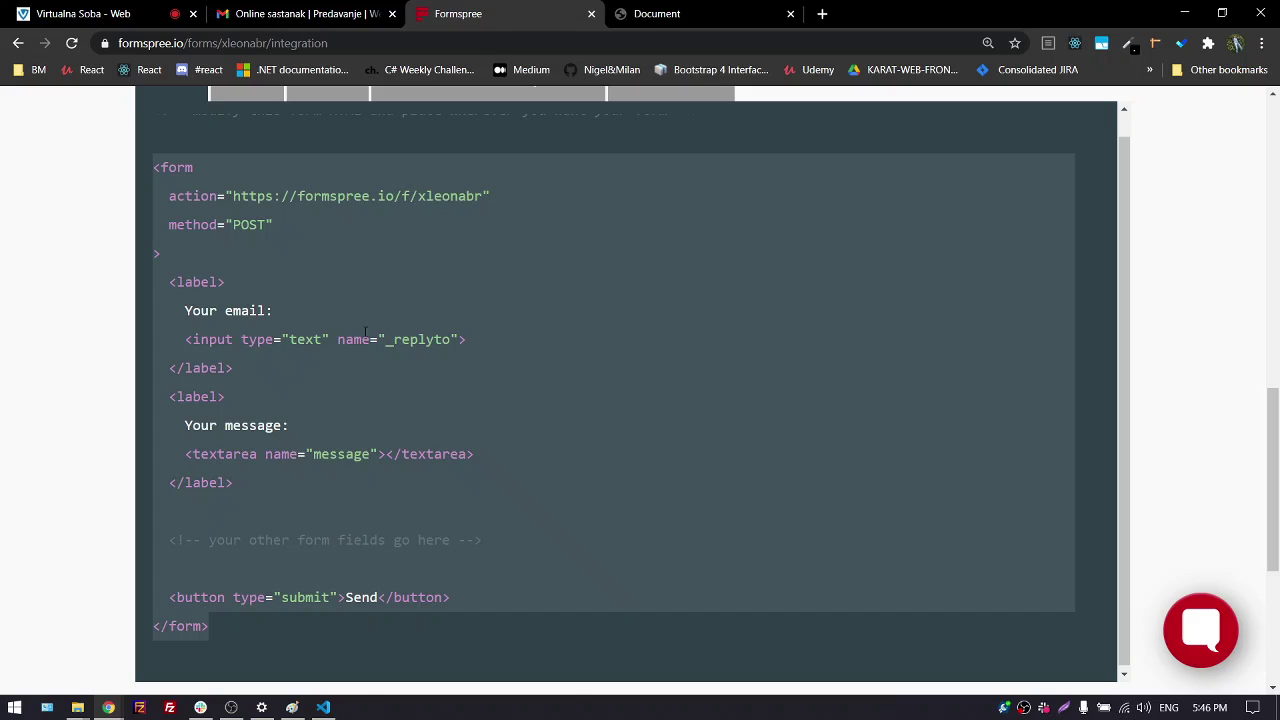
pyautogui.rightClick(376, 279)
pyautogui.click(428, 344)
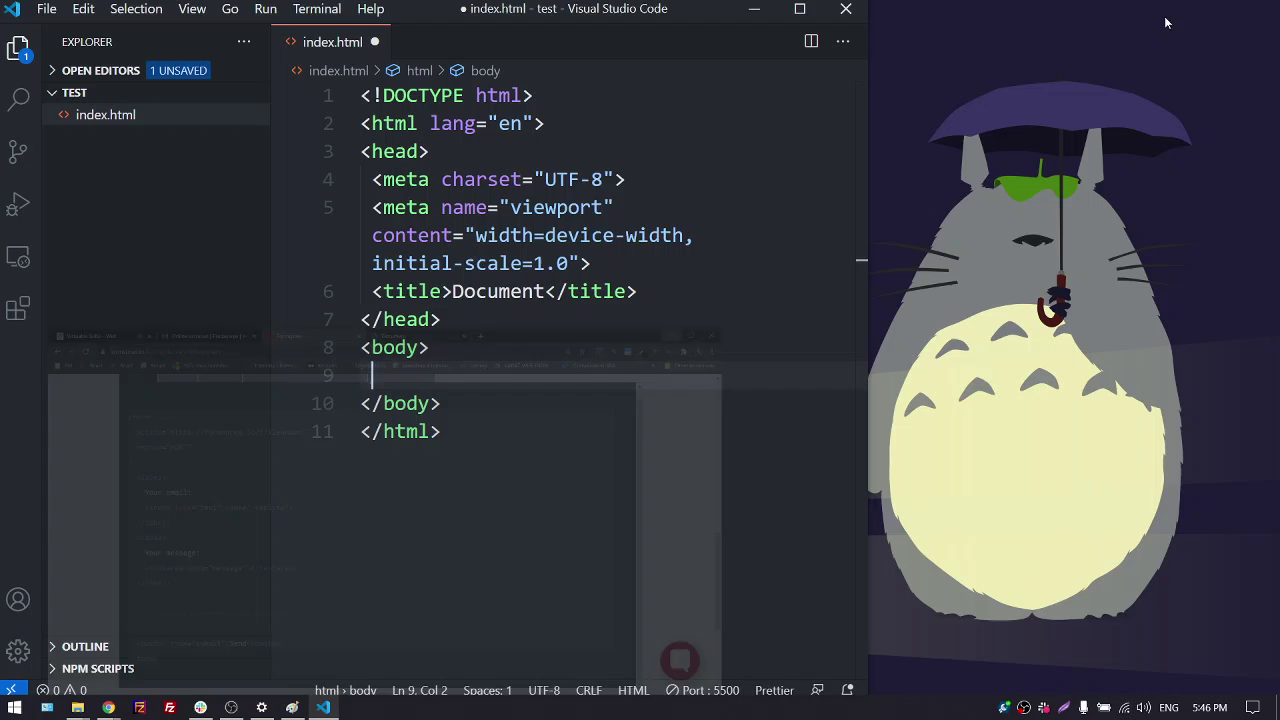
pyautogui.click(1184, 14)
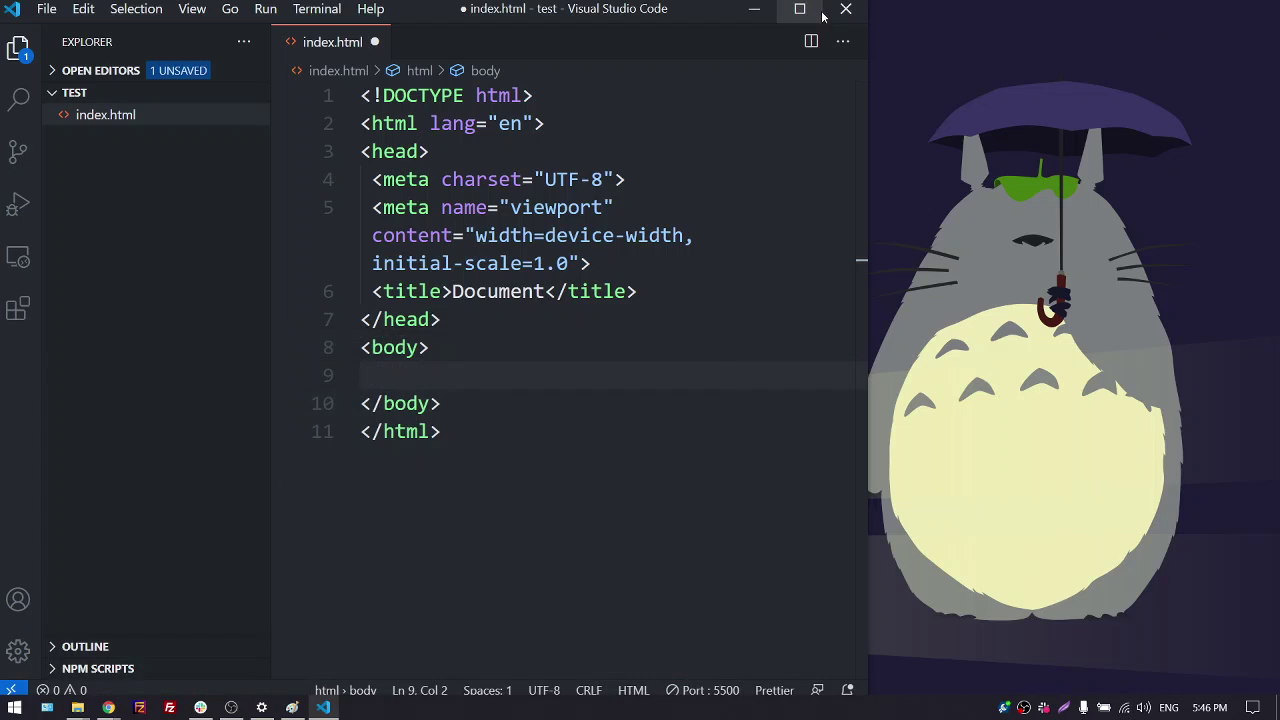
pyautogui.click(802, 12)
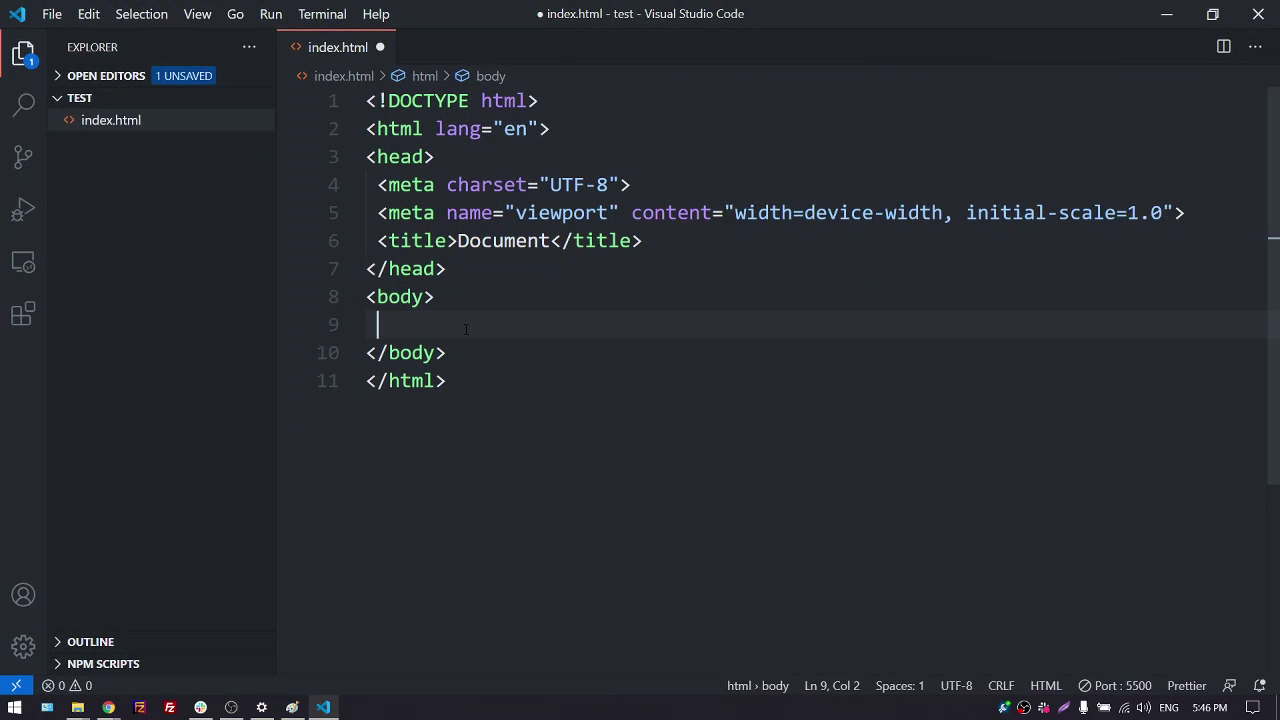
# Paste the copied Formspree form code into the empty body and use File > Save All
pyautogui.rightClick(465, 328)
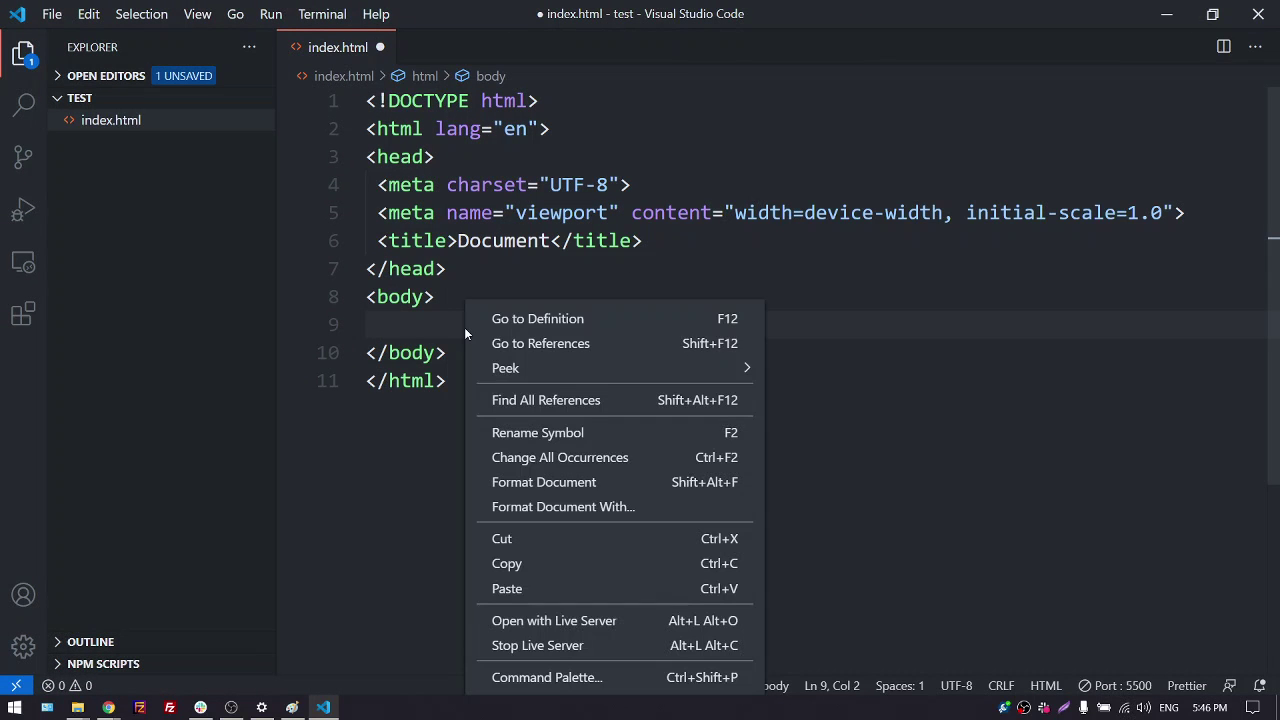
pyautogui.click(527, 582)
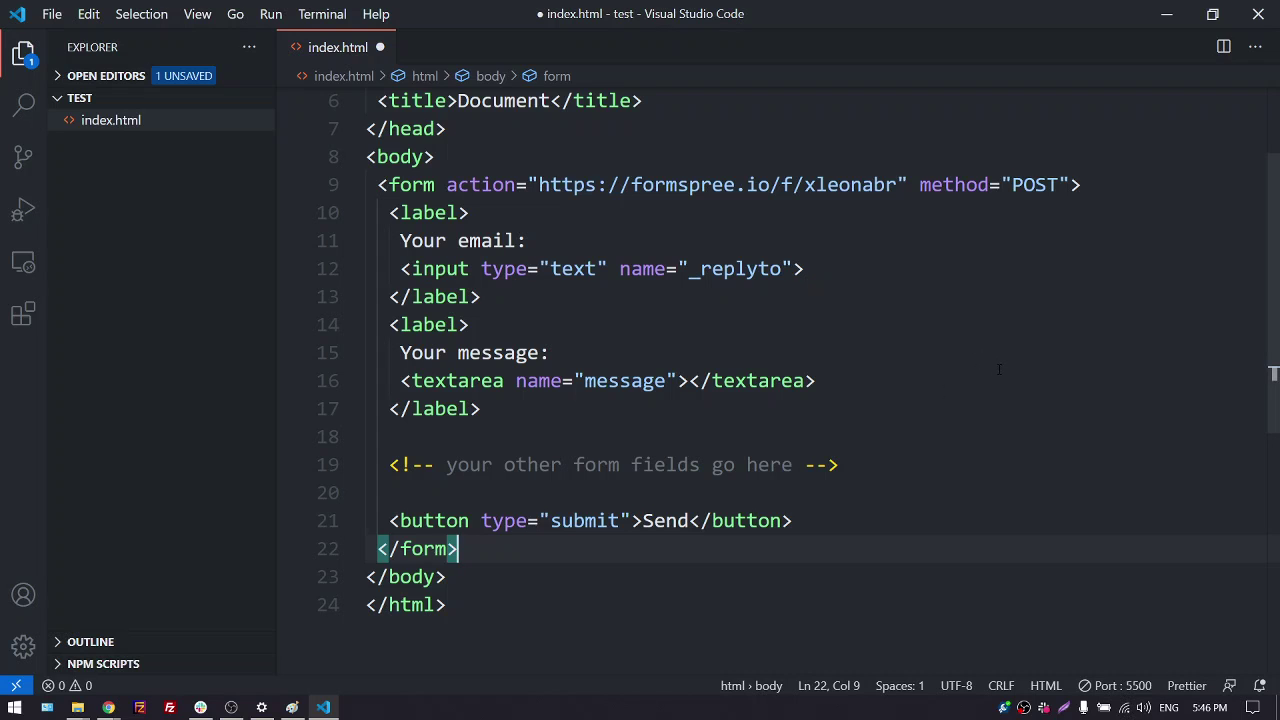
pyautogui.scroll(1, 993, 413)
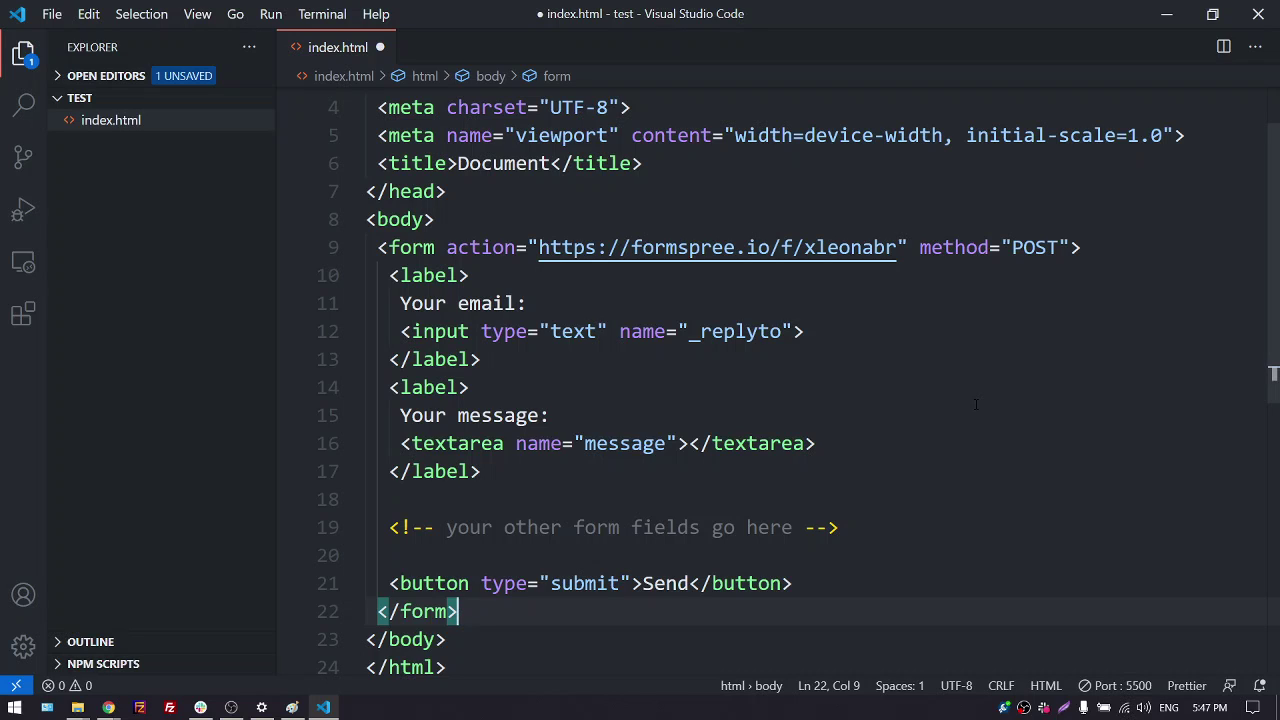
pyautogui.click(51, 14)
pyautogui.click(112, 317)
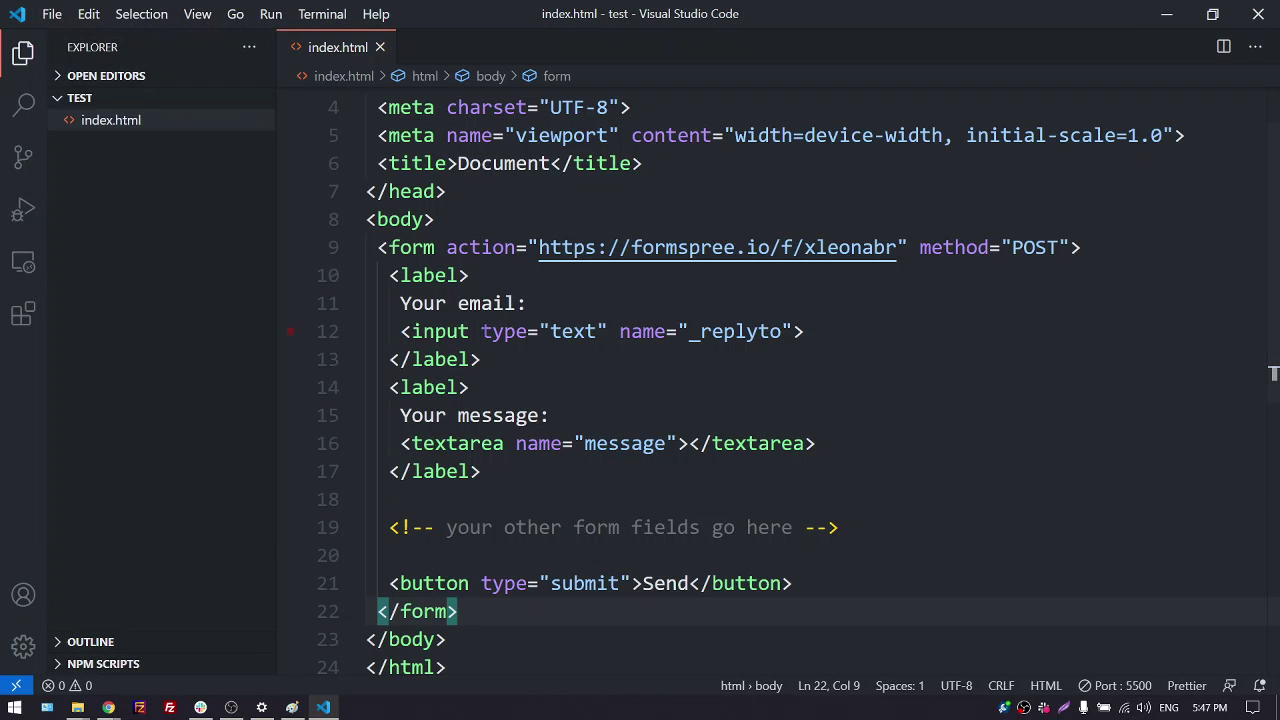
# Minimize VS Code and switch Chrome to the local Document page
pyautogui.click(1163, 16)
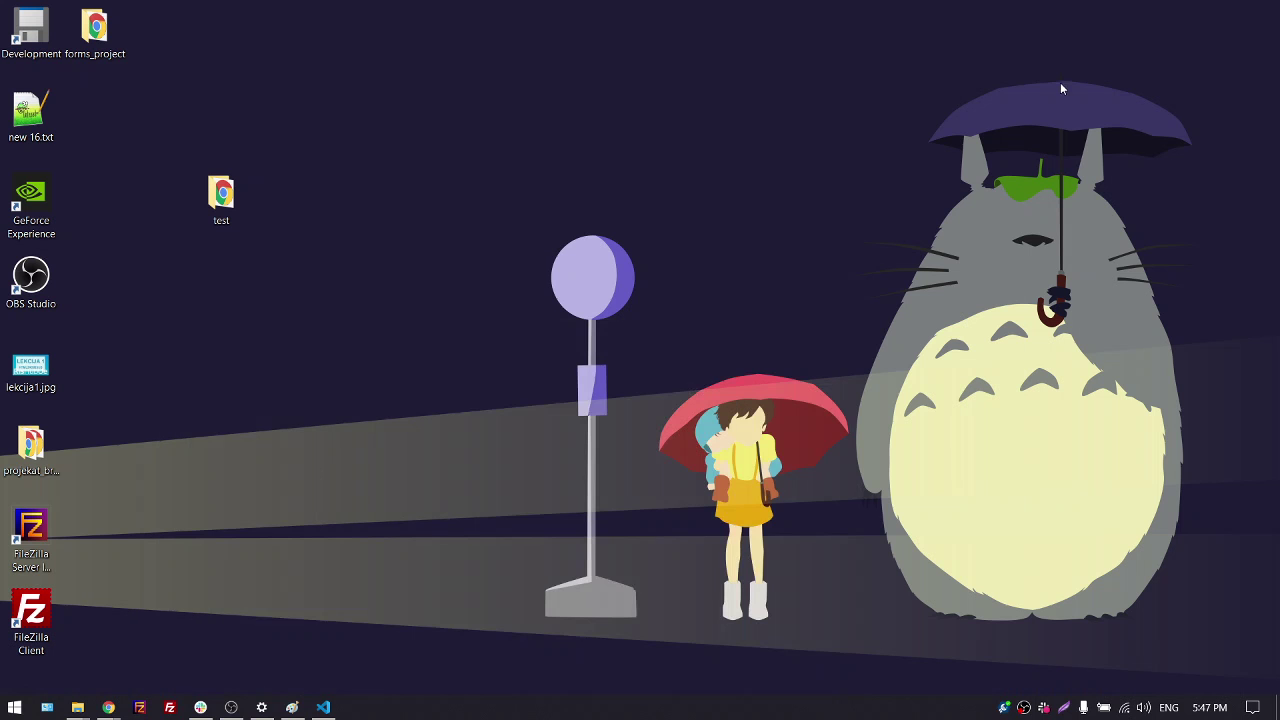
pyautogui.moveTo(108, 708)
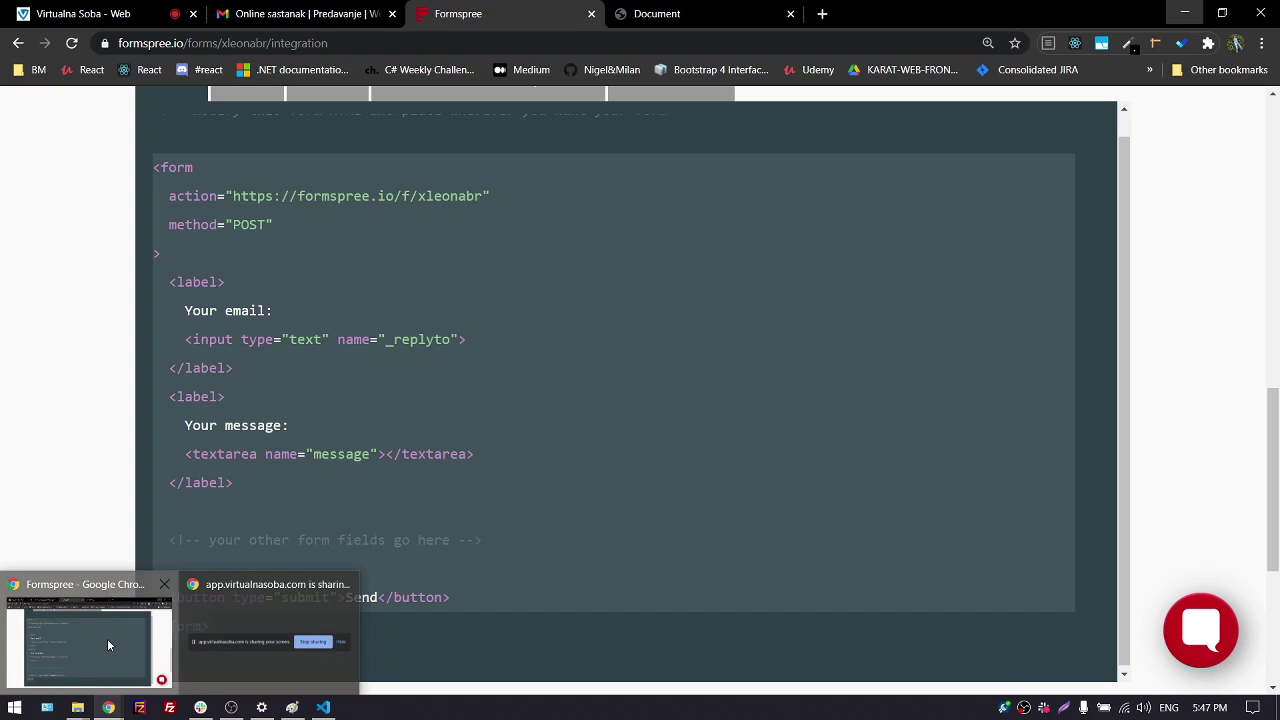
pyautogui.click(107, 638)
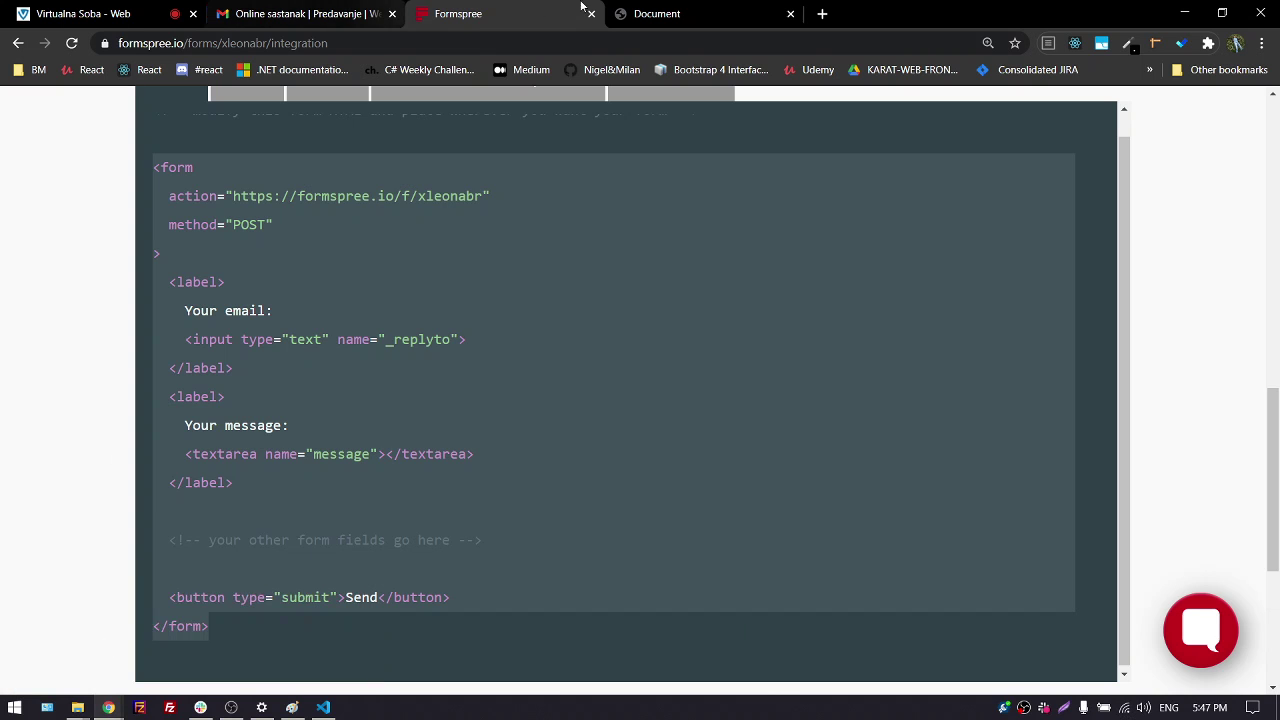
pyautogui.click(668, 14)
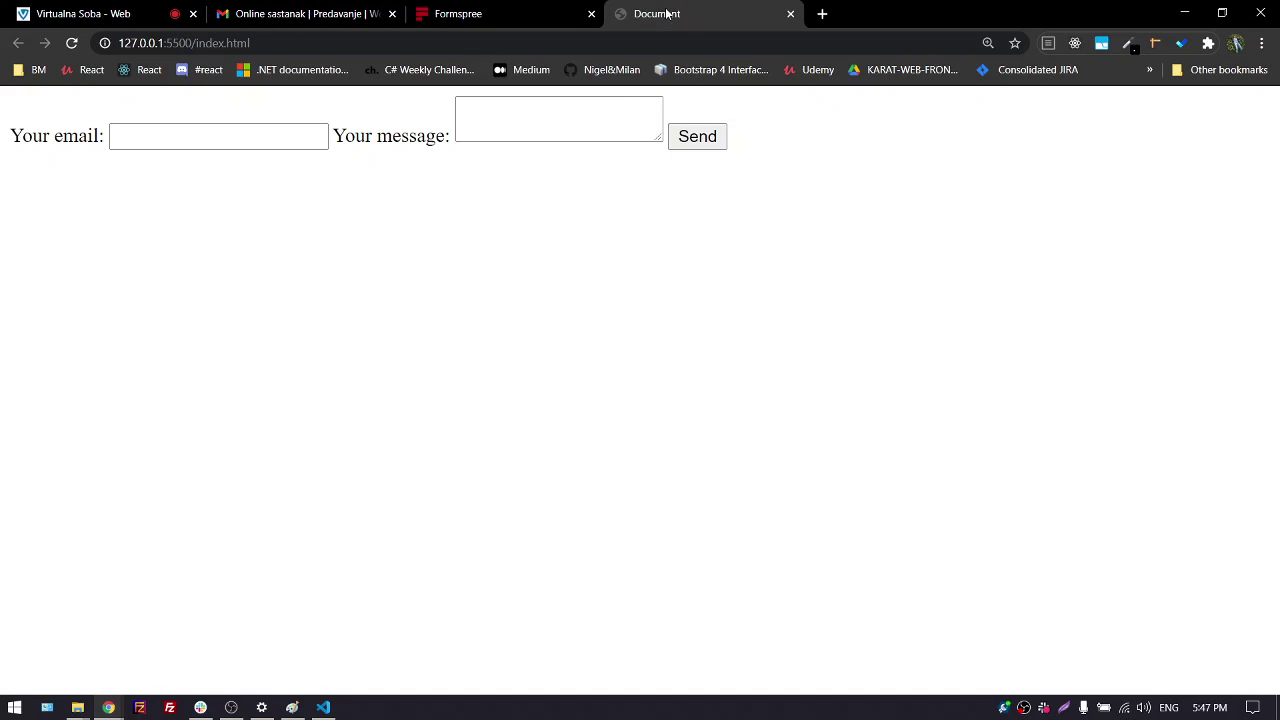
# Enter a Gmail address and the message 'pozz kako je', then send the form
pyautogui.click(172, 147)
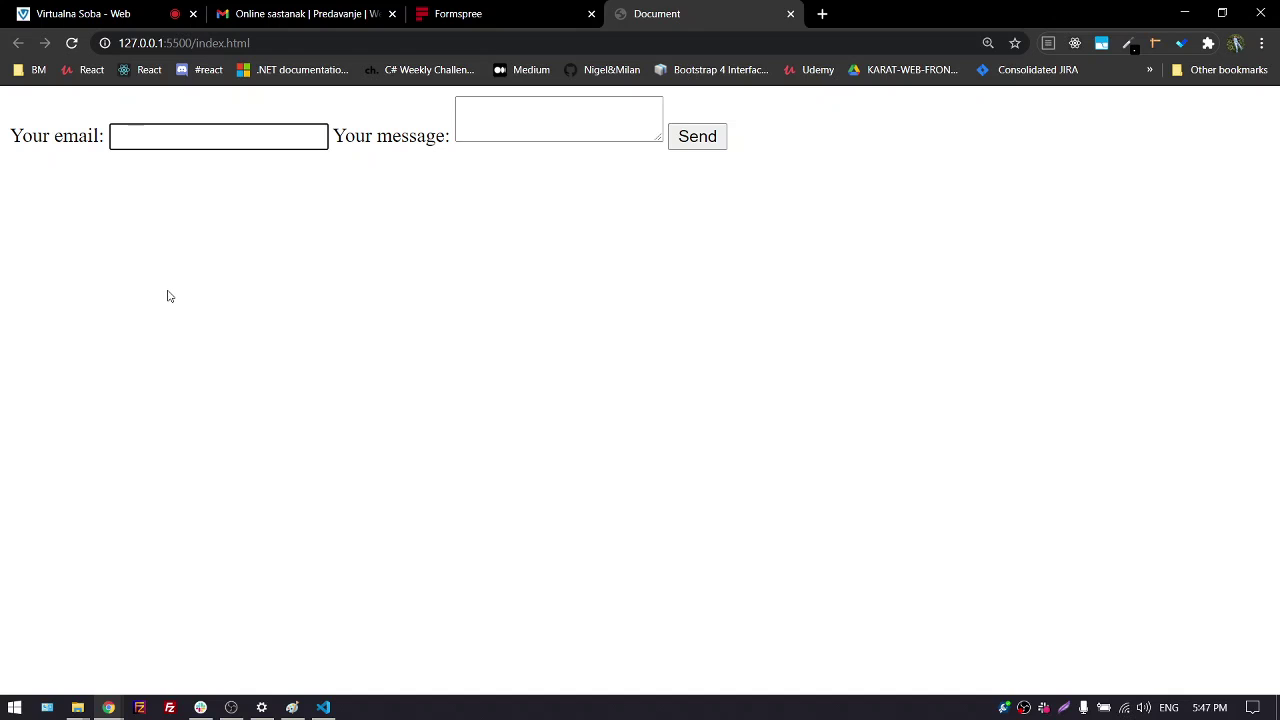
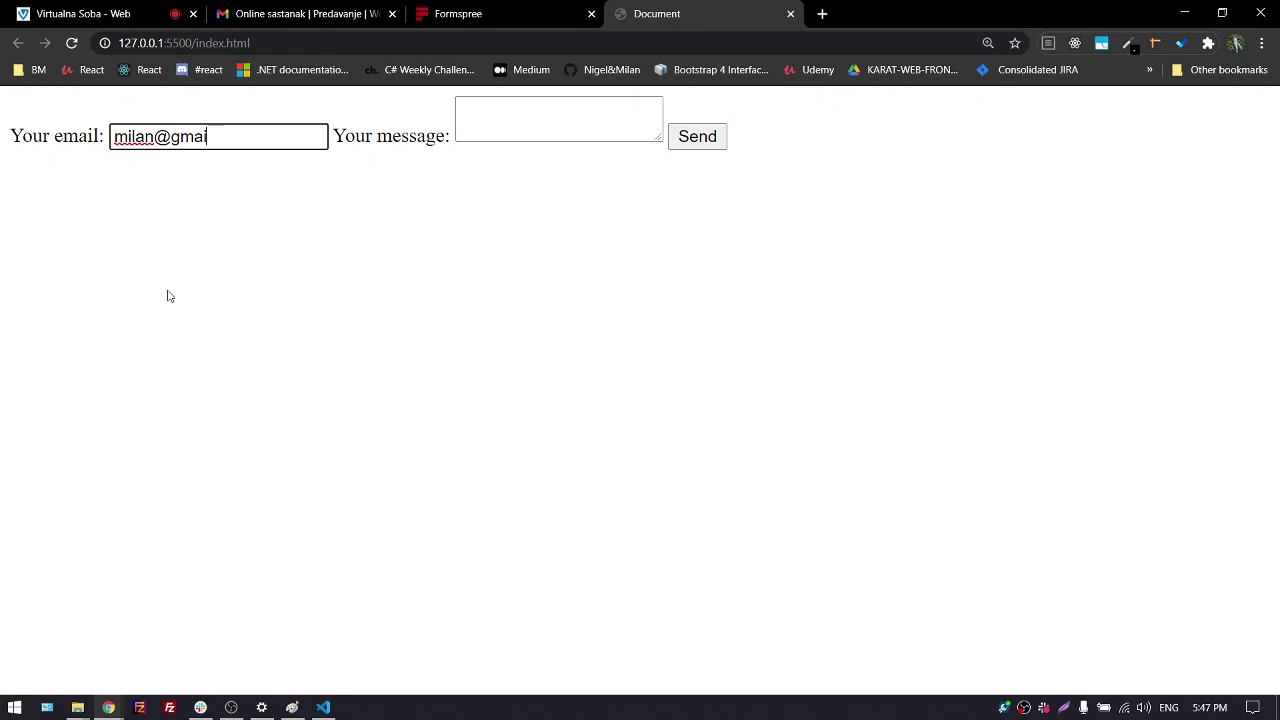
pyautogui.press('Tab')
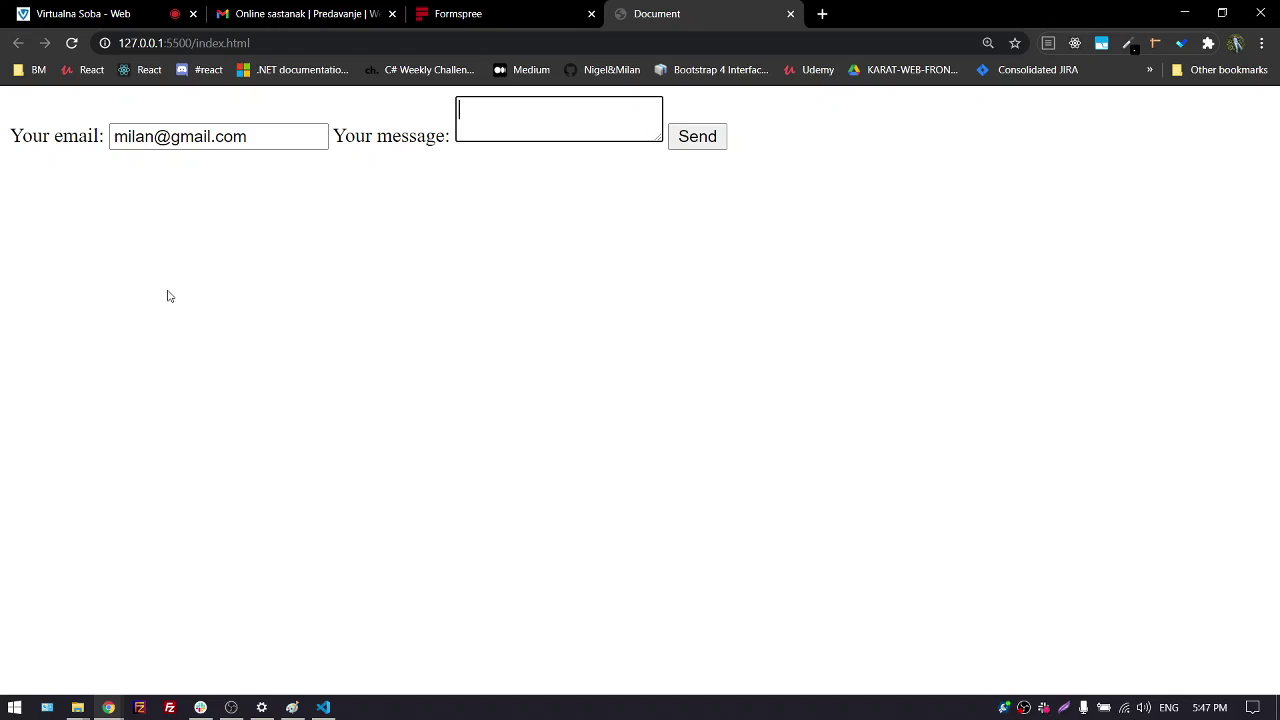
pyautogui.write('pozz kako je')
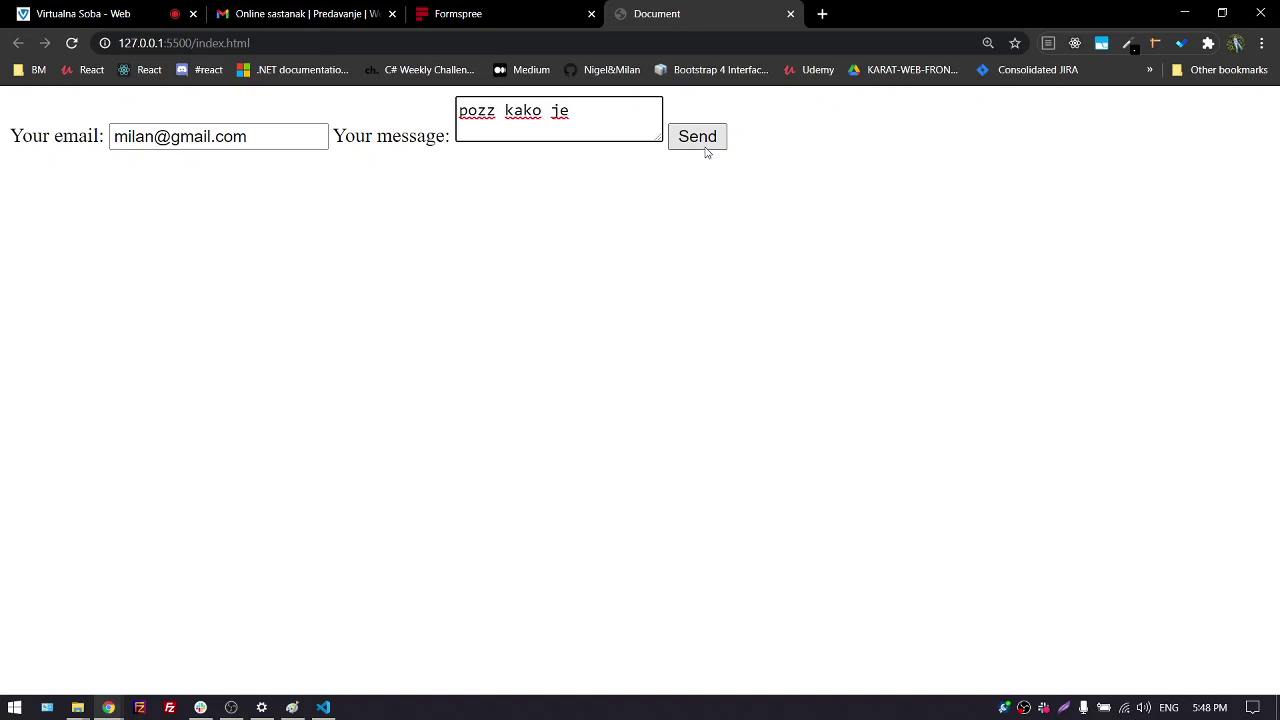
pyautogui.click(705, 148)
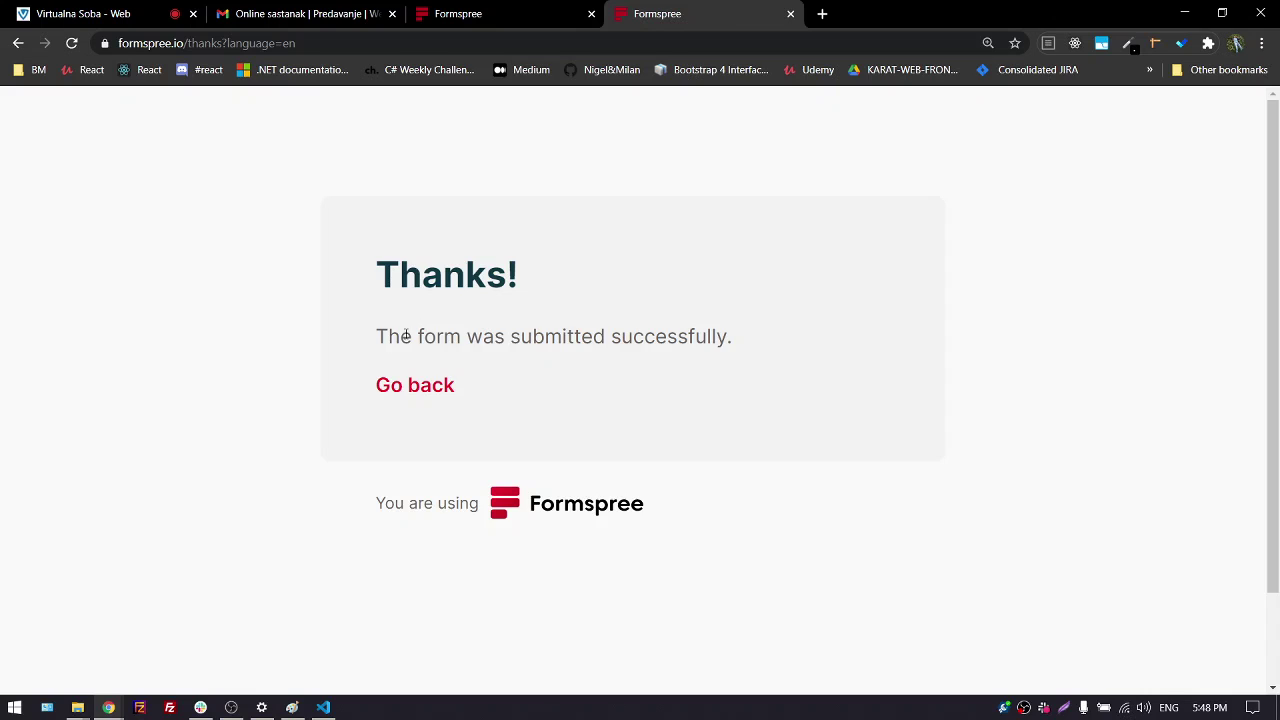
# Go back from the Formspree thanks page and switch to the kontakt_forma Form Details tab
pyautogui.moveTo(376, 336); pyautogui.dragTo(736, 340)
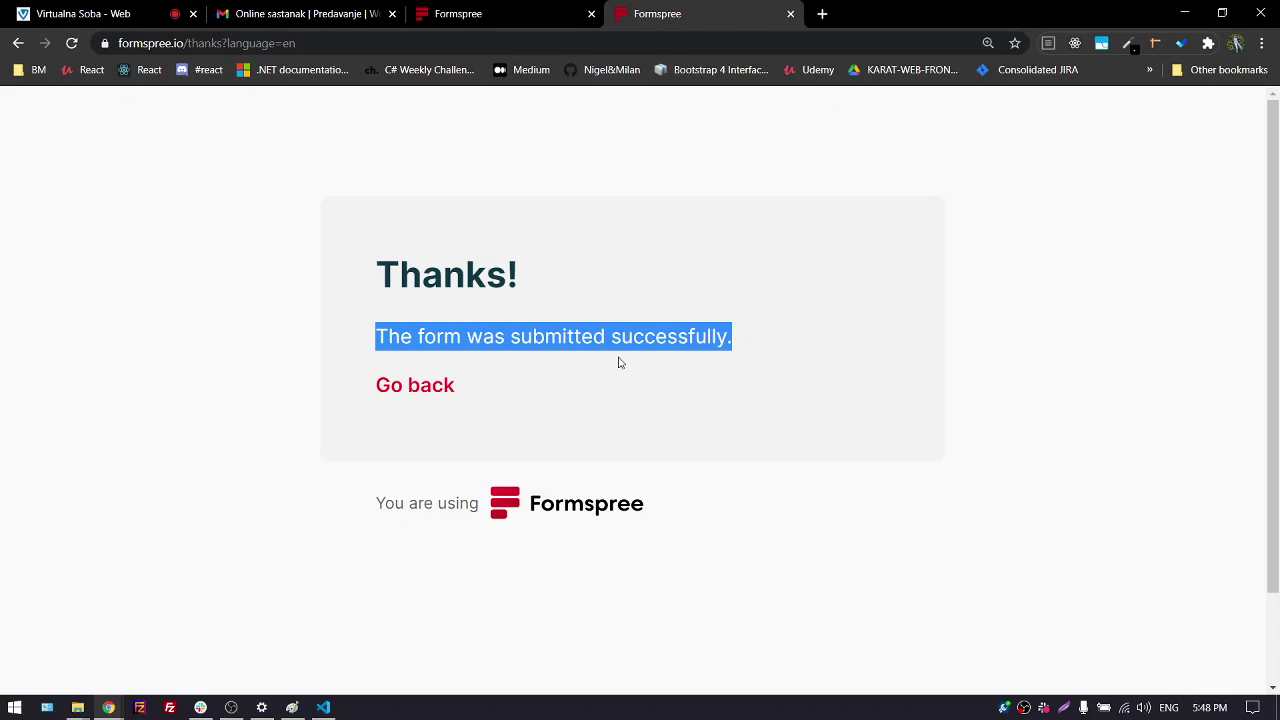
pyautogui.click(405, 388)
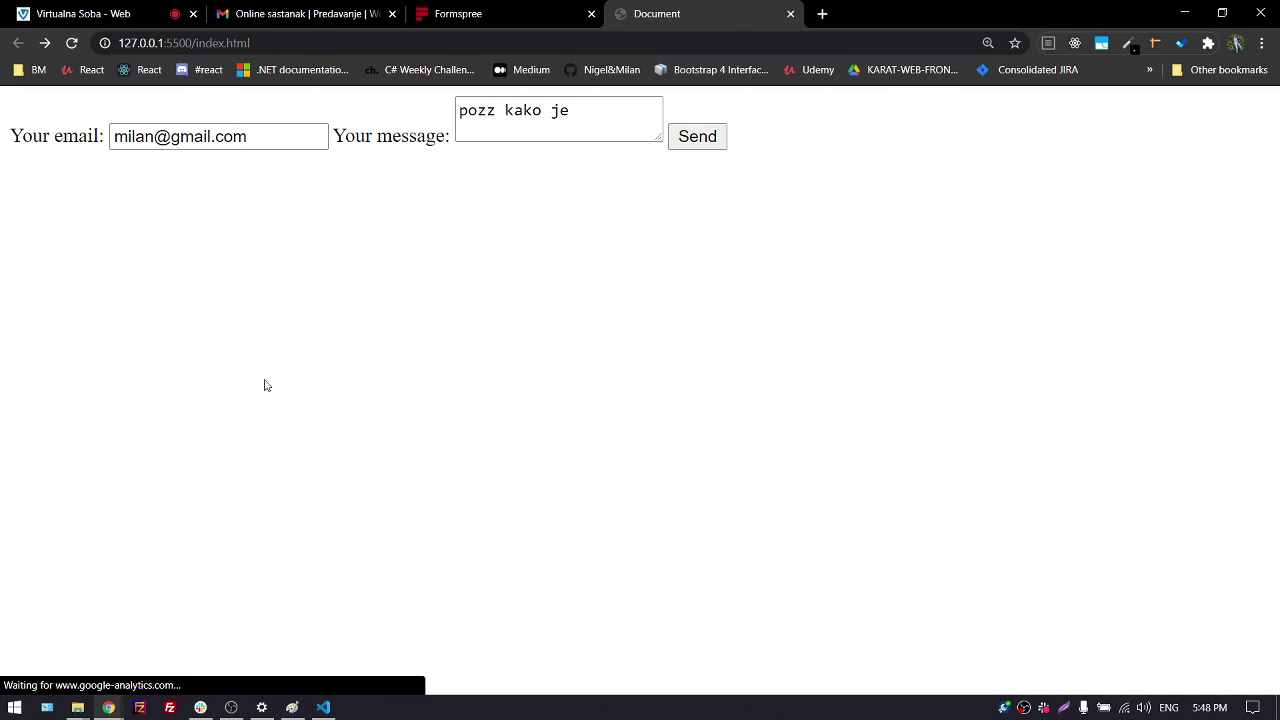
pyautogui.click(478, 22)
pyautogui.scroll(2, 84, 281)
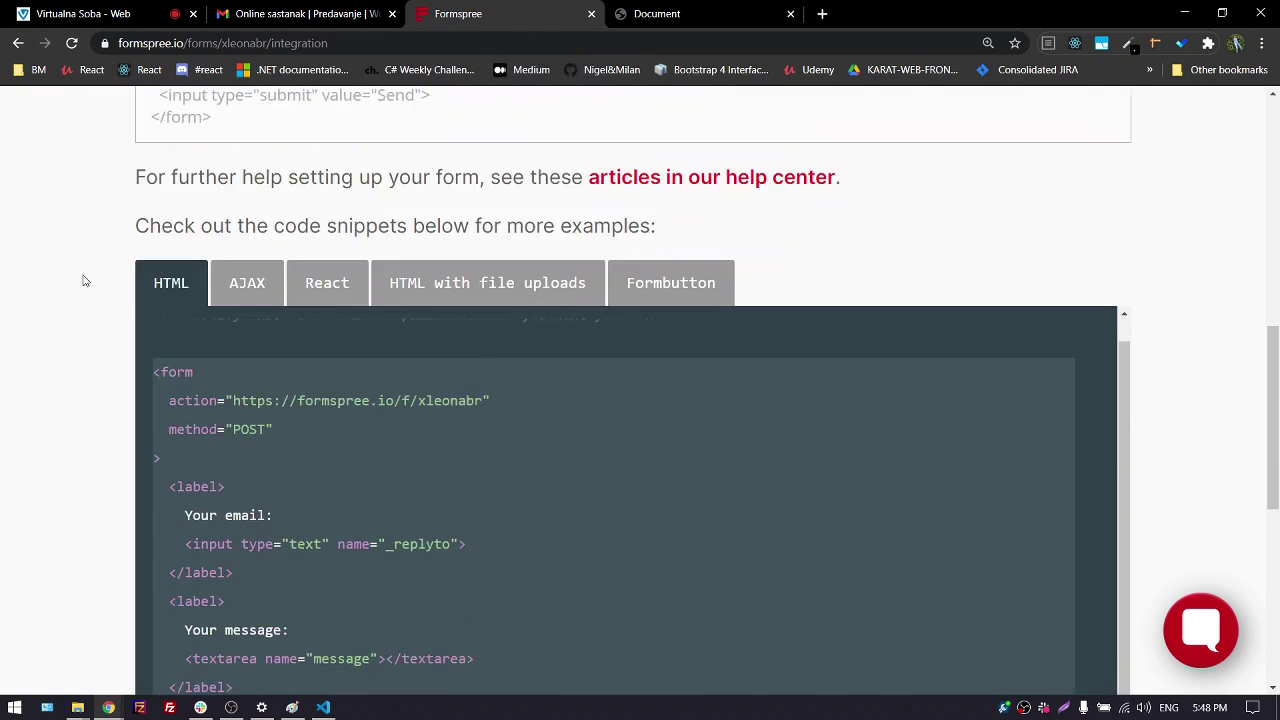
pyautogui.scroll(8, 84, 281)
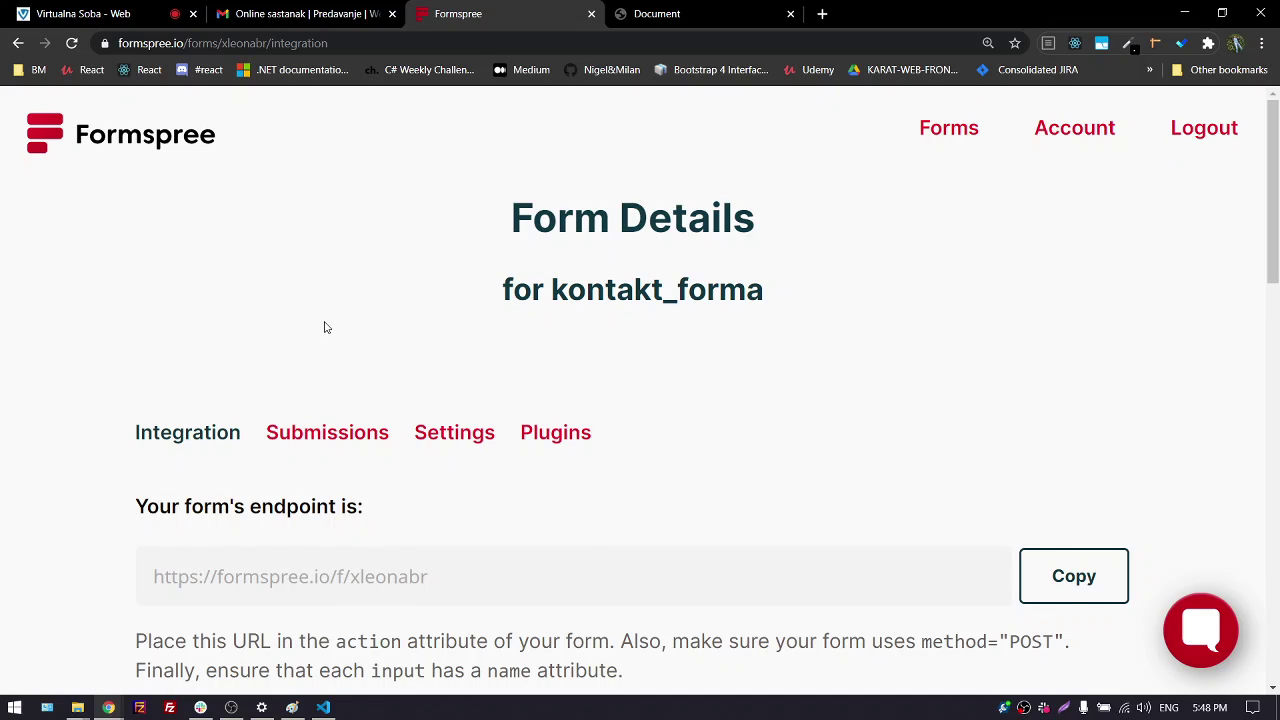
pyautogui.scroll(-1, 324, 328)
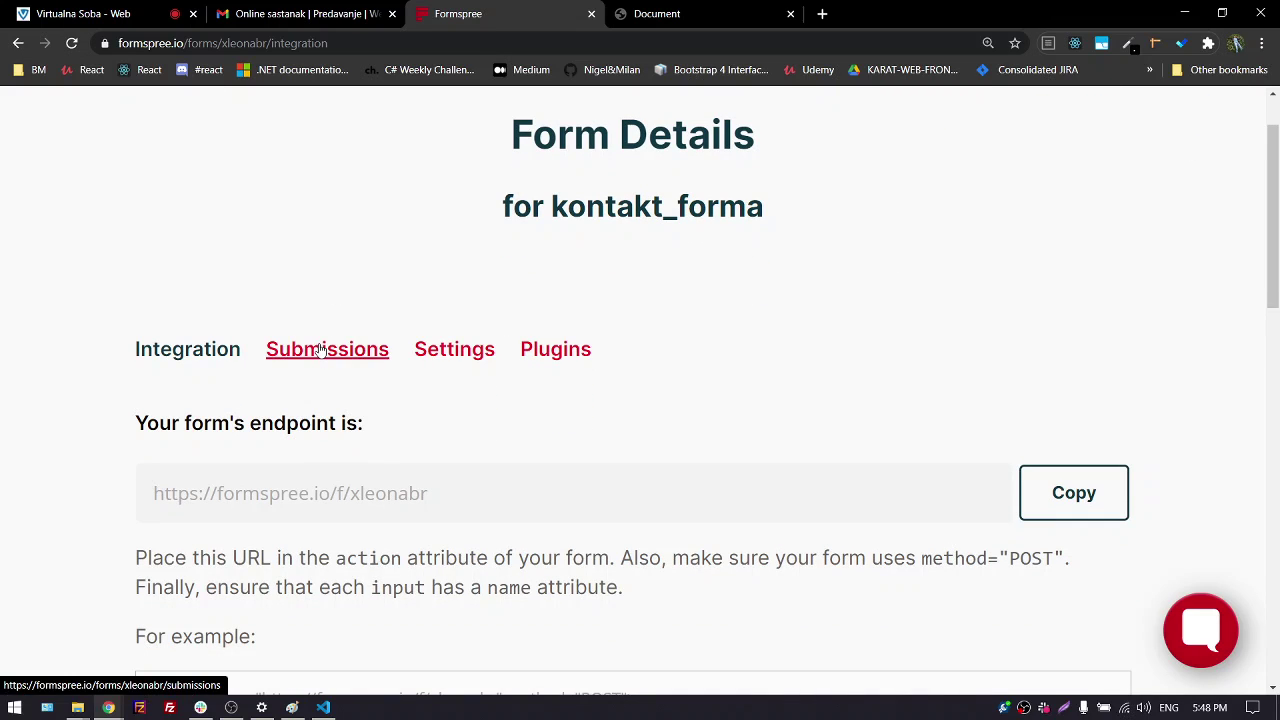
# Open kontakt_forma's submissions and expand the Nov 04, 17:48 entry
pyautogui.click(322, 349)
pyautogui.scroll(-5, 80, 340)
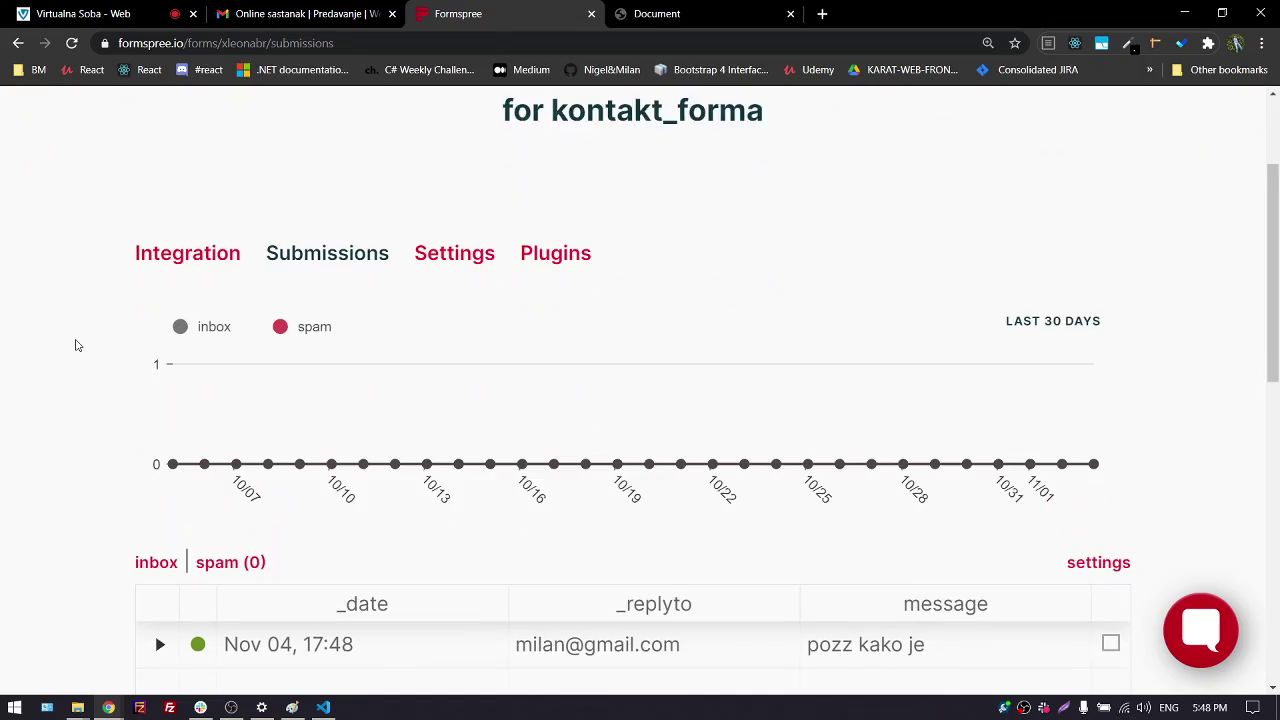
pyautogui.scroll(-1, 77, 348)
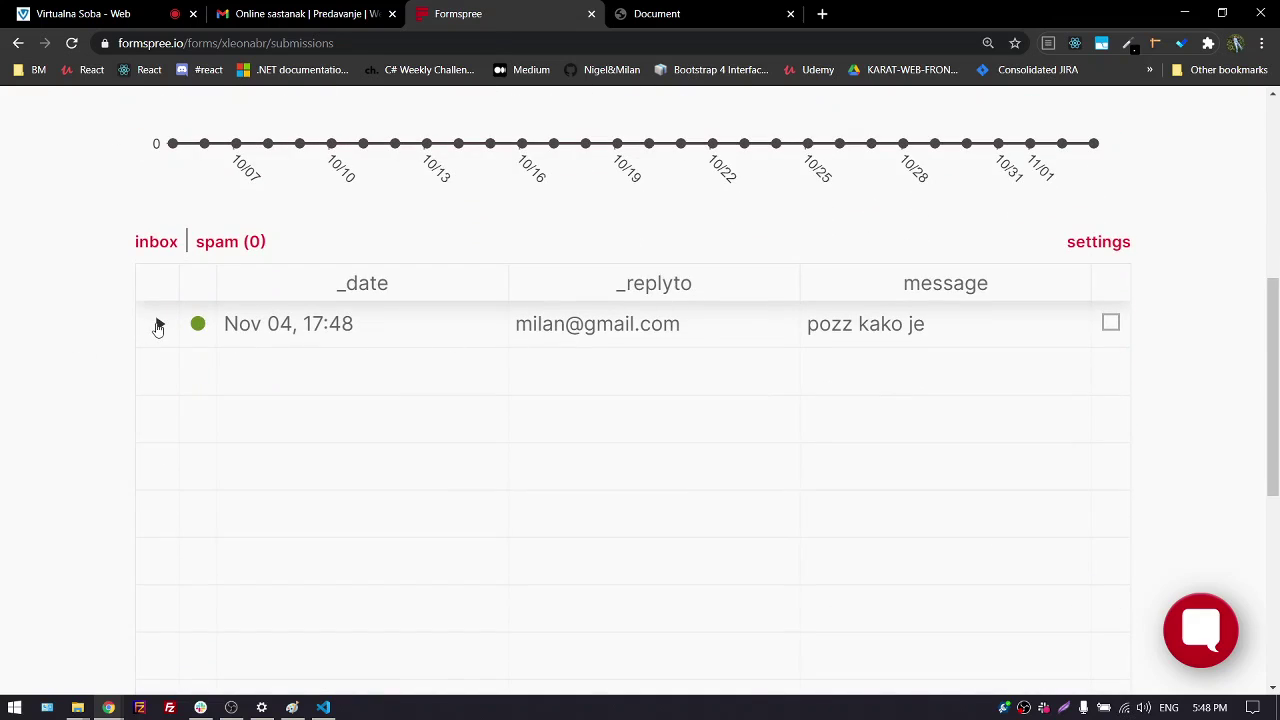
pyautogui.click(157, 327)
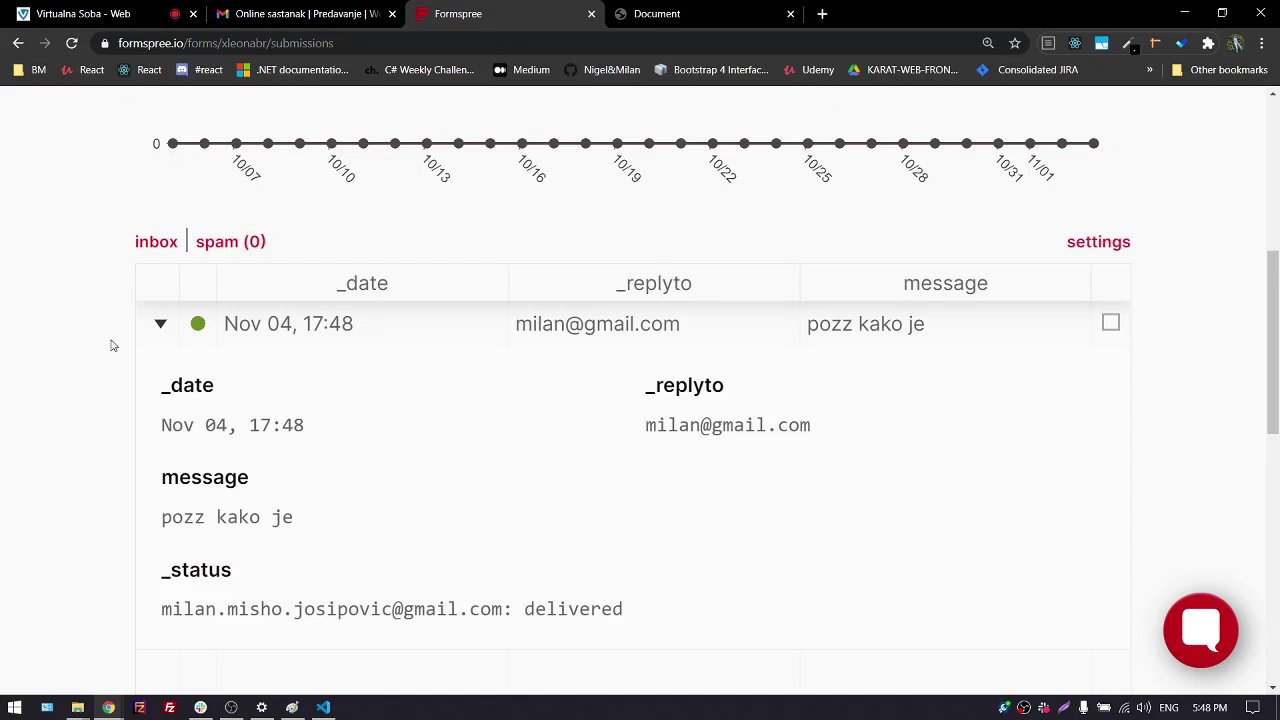
pyautogui.scroll(-1, 110, 348)
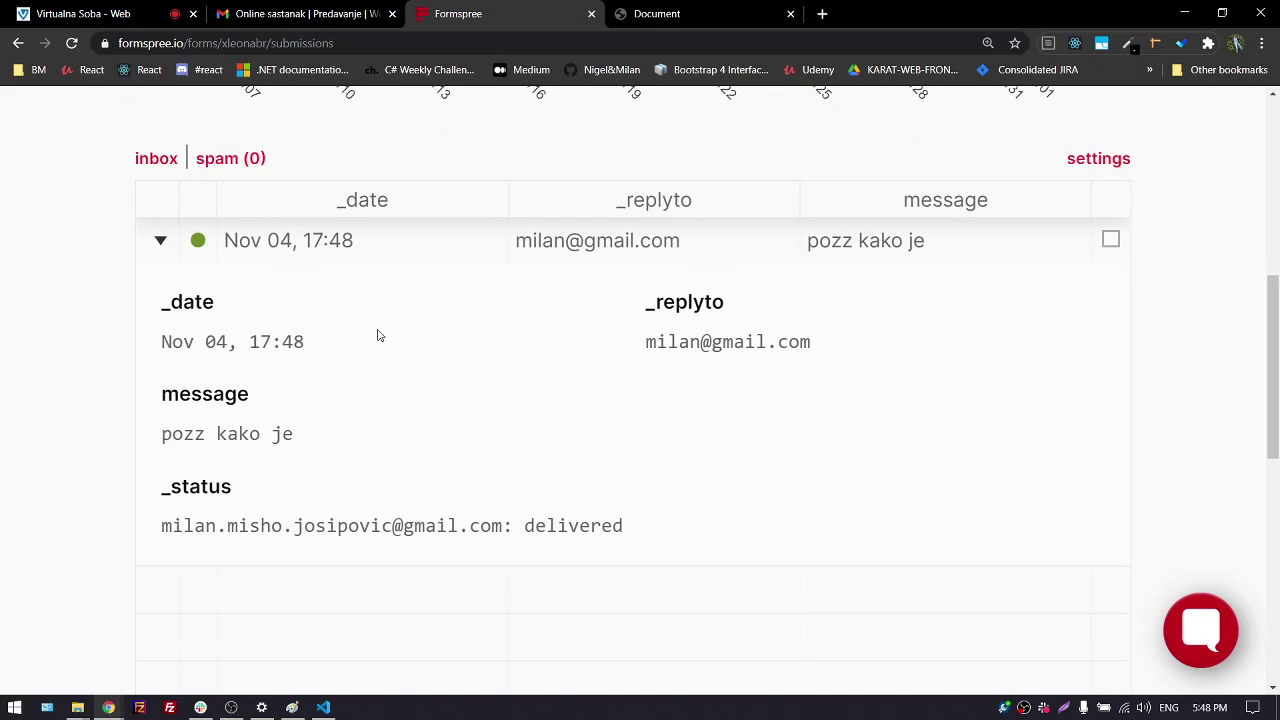
# Highlight the entry's date, reply-to address, message and delivered status
pyautogui.moveTo(163, 340); pyautogui.dragTo(367, 349)
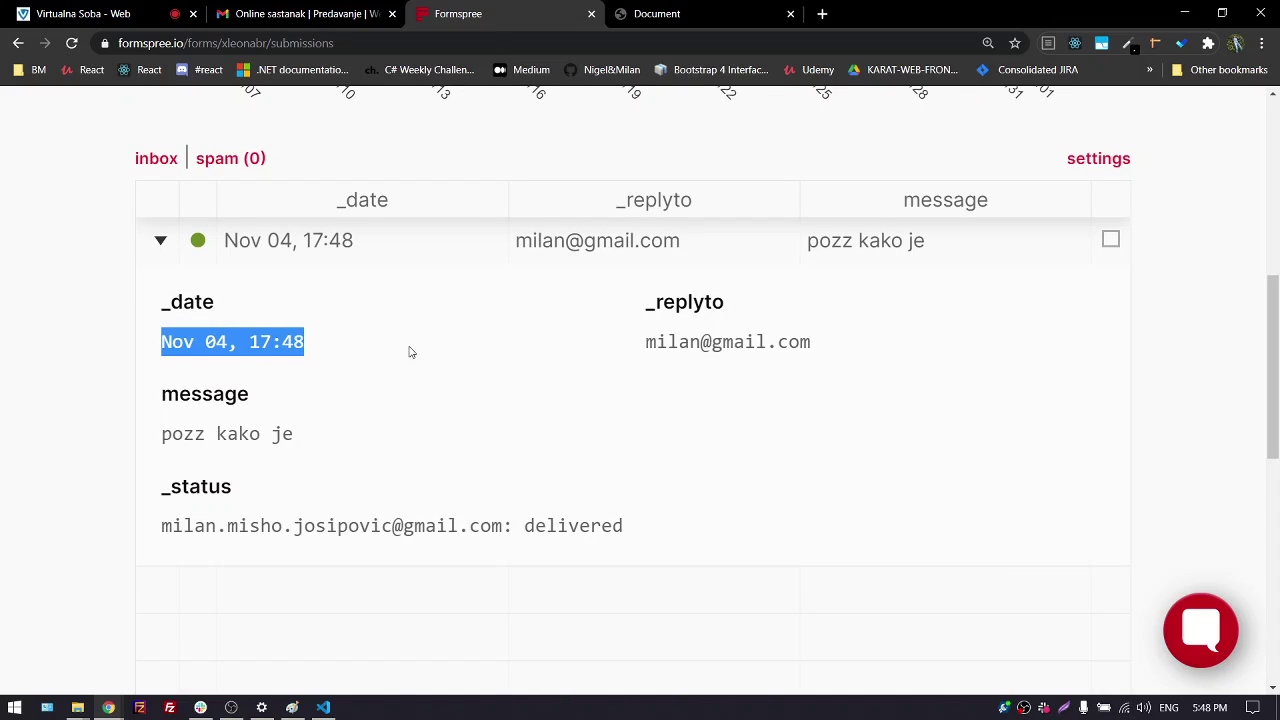
pyautogui.moveTo(645, 343); pyautogui.dragTo(829, 340)
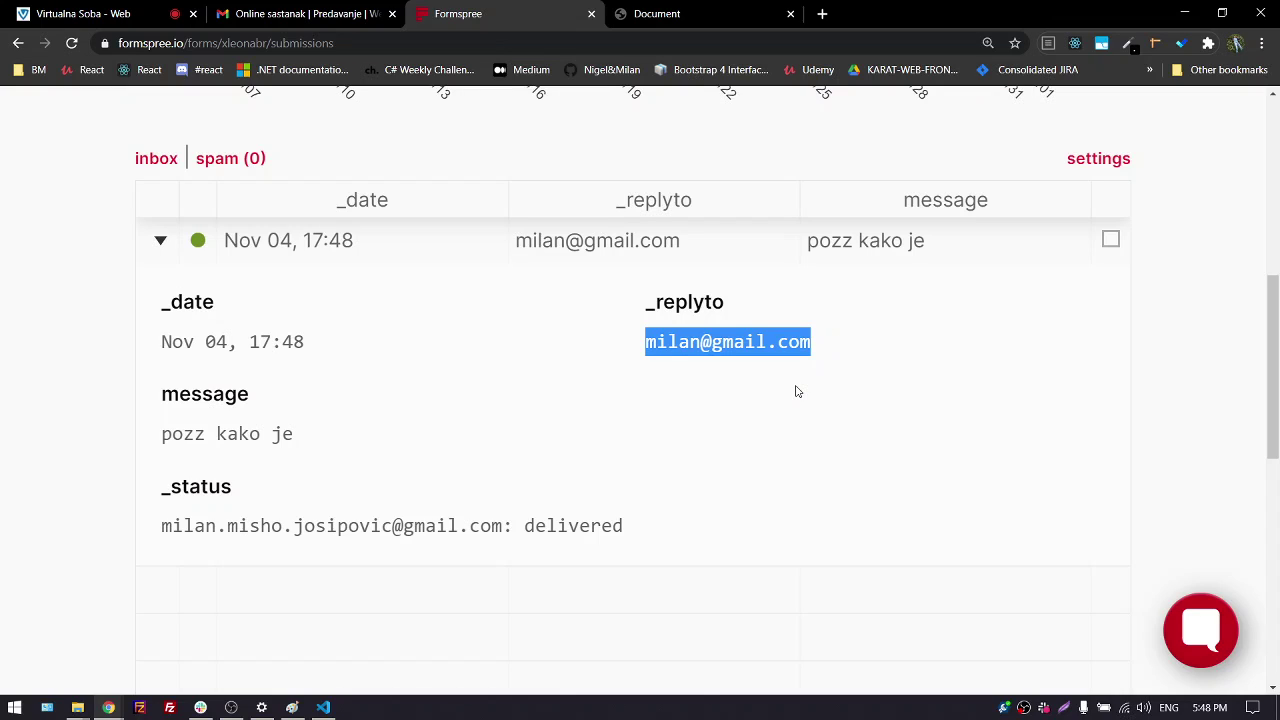
pyautogui.moveTo(171, 434); pyautogui.dragTo(310, 434)
pyautogui.click(343, 449)
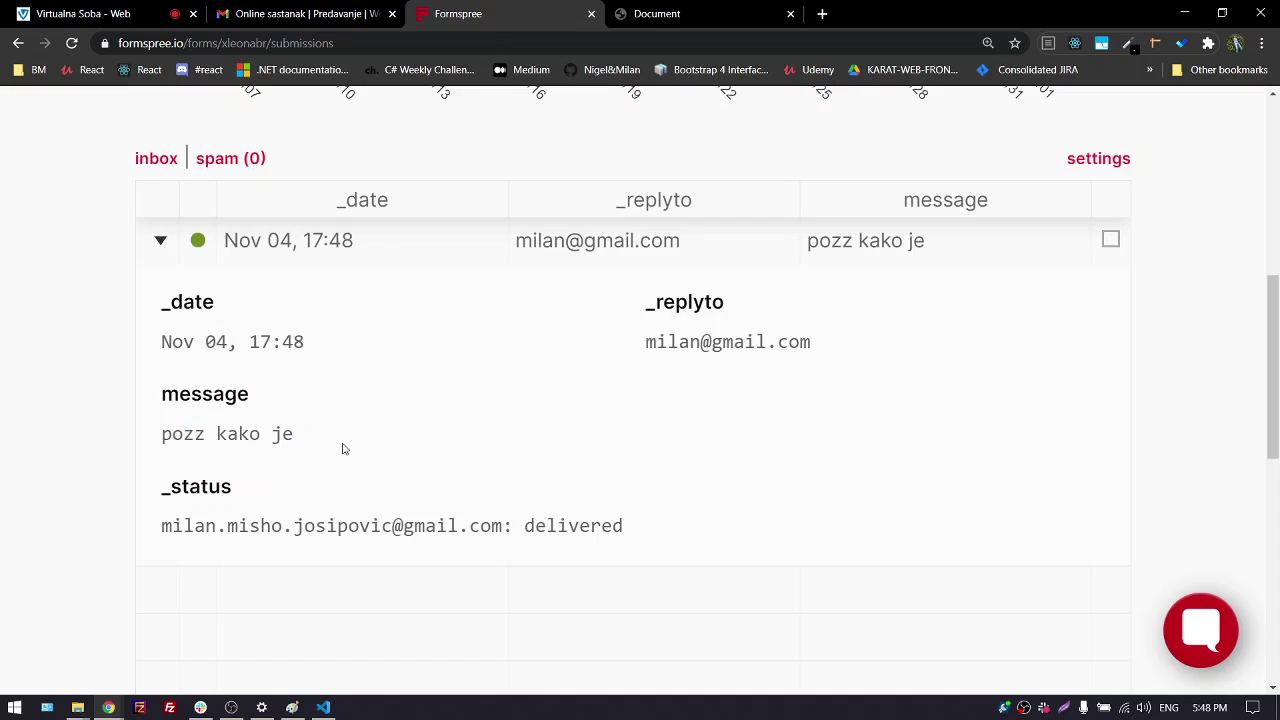
pyautogui.moveTo(160, 490); pyautogui.dragTo(246, 494)
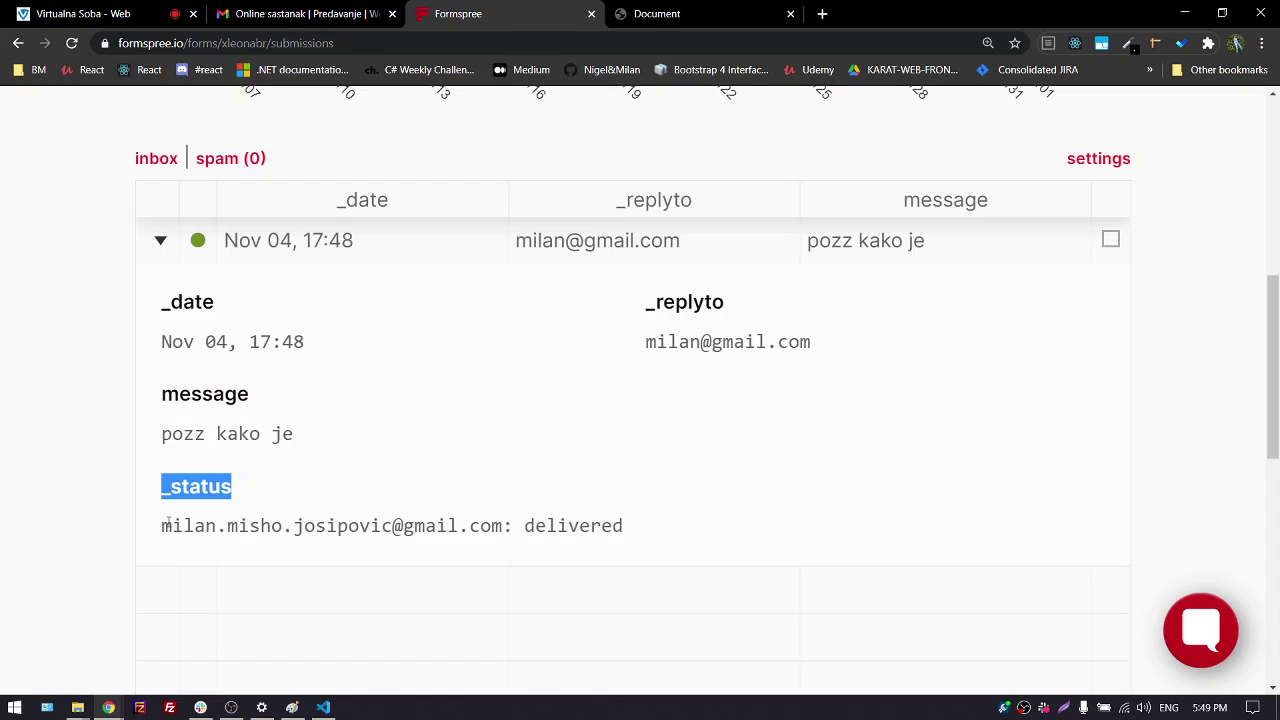
pyautogui.doubleClick(543, 527)
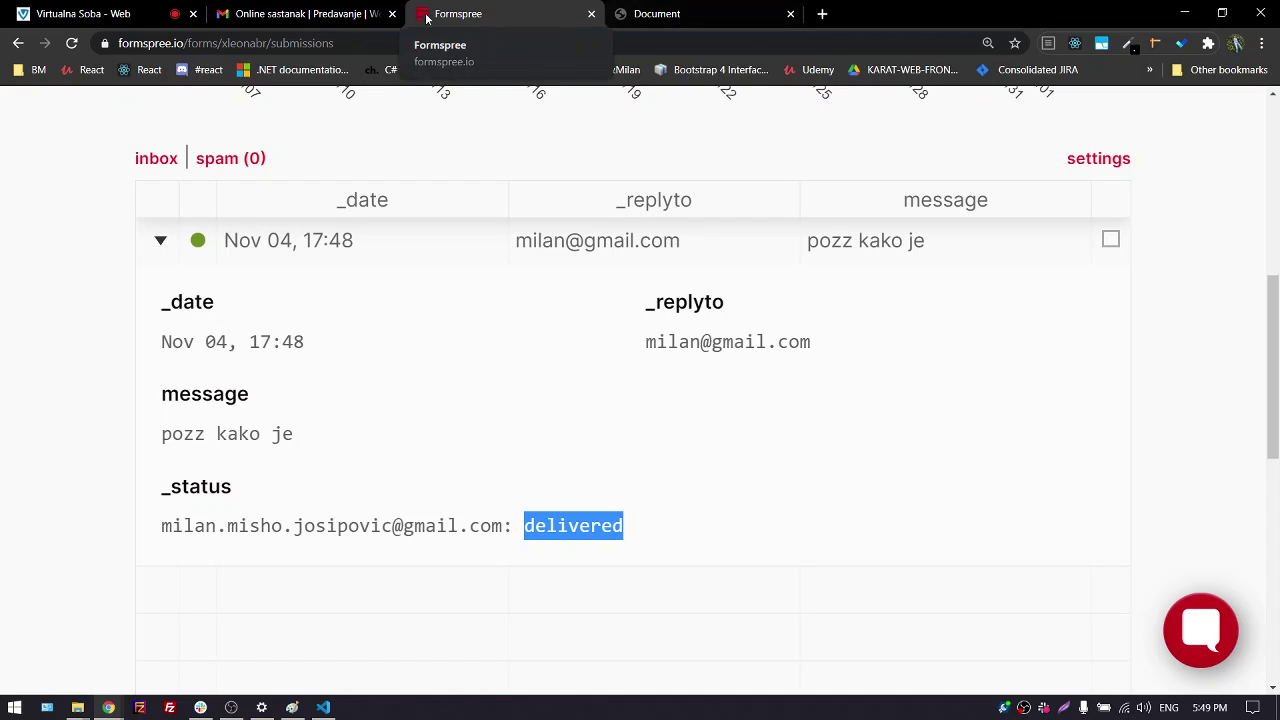
# Switch to Gmail, reload the inbox and show the Updates category
pyautogui.click(300, 14)
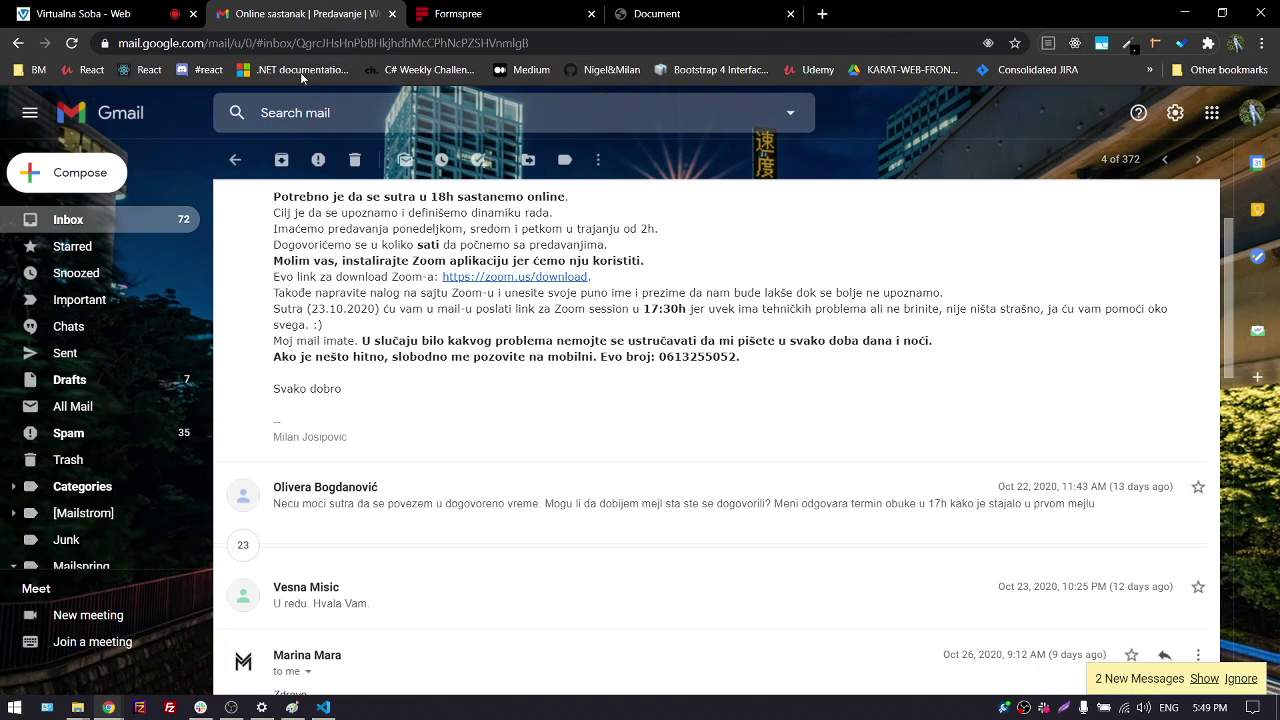
pyautogui.click(98, 222)
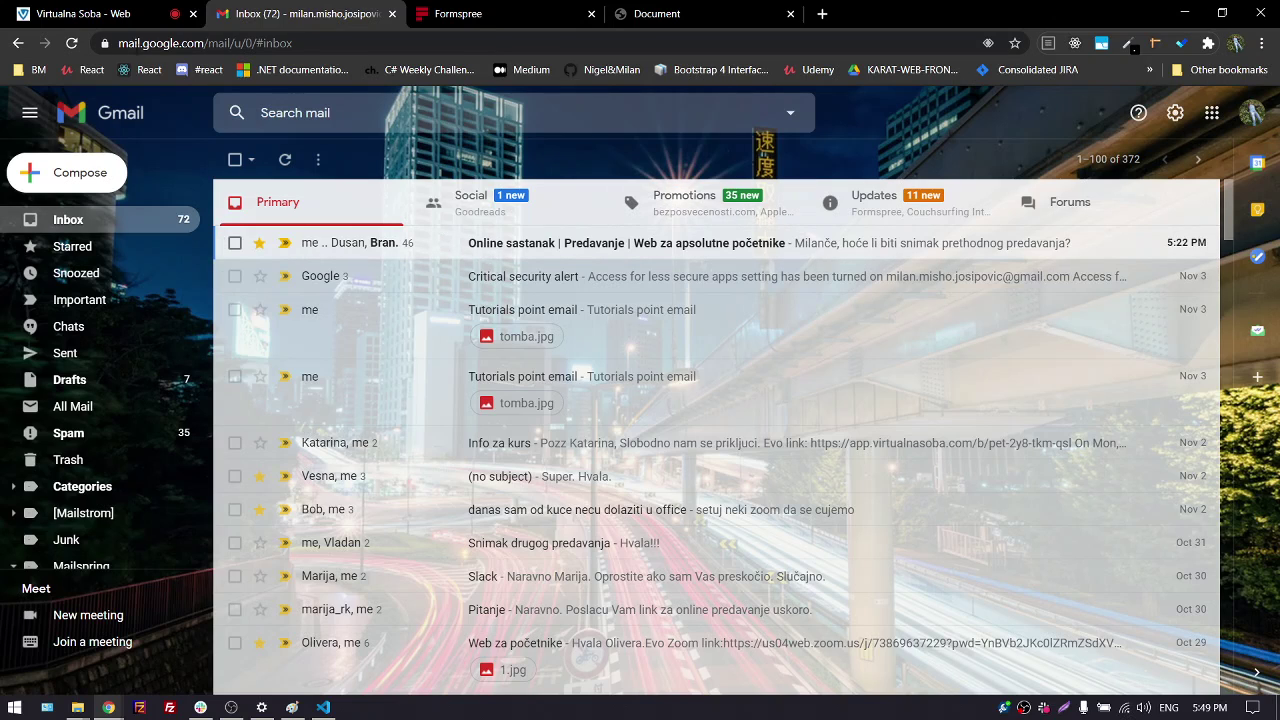
pyautogui.click(72, 44)
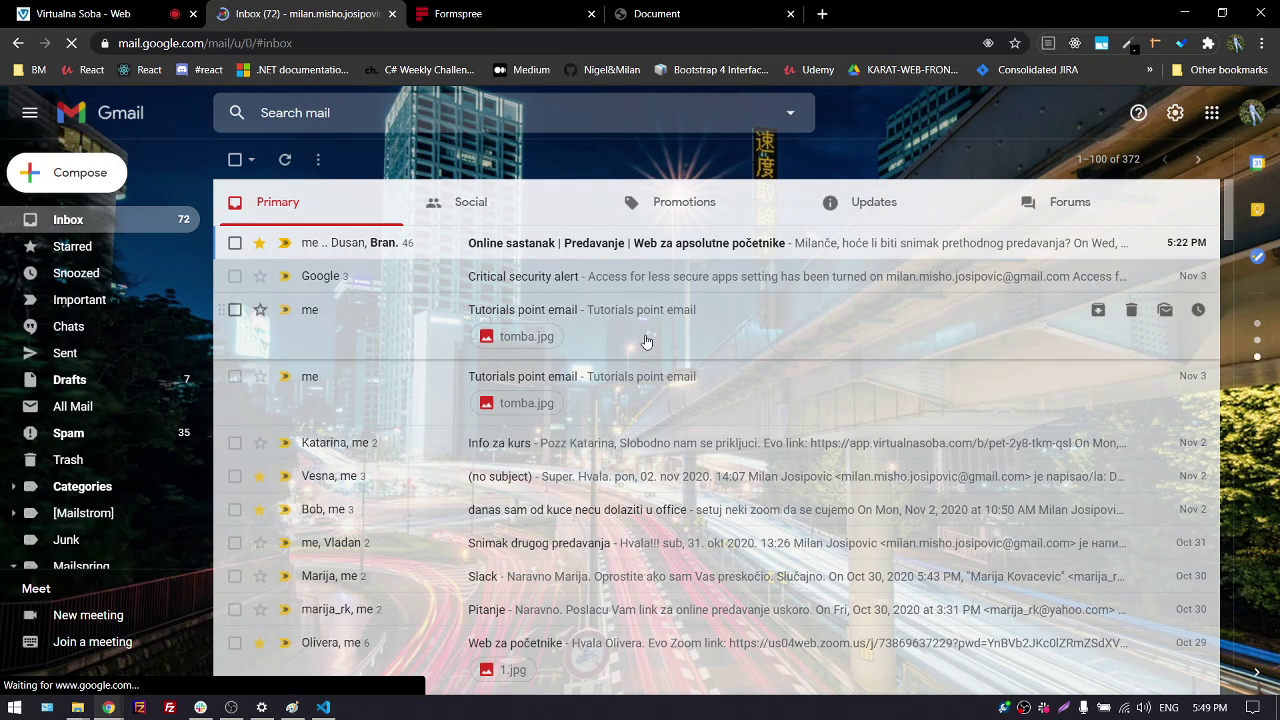
pyautogui.click(873, 210)
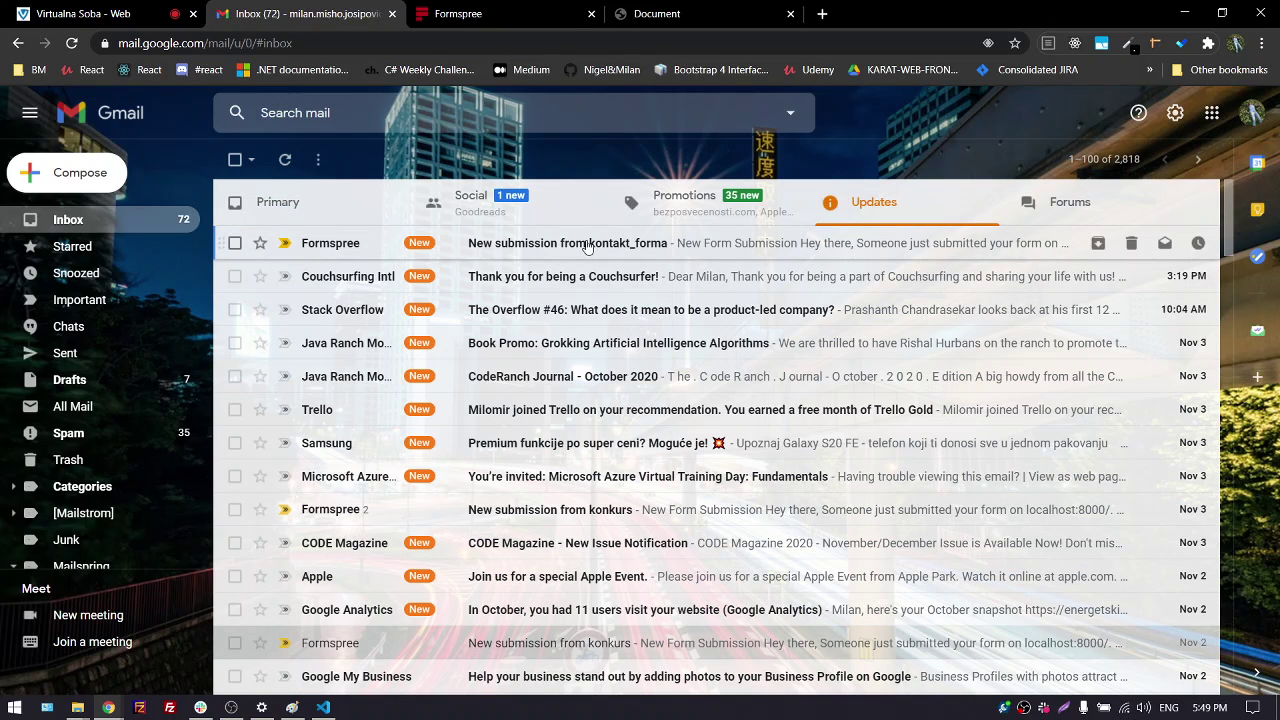
# Open the kontakt_forma submission email, zoom to 125% and highlight its reply-to and message fields
pyautogui.click(587, 247)
pyautogui.scroll(-3, 395, 390)
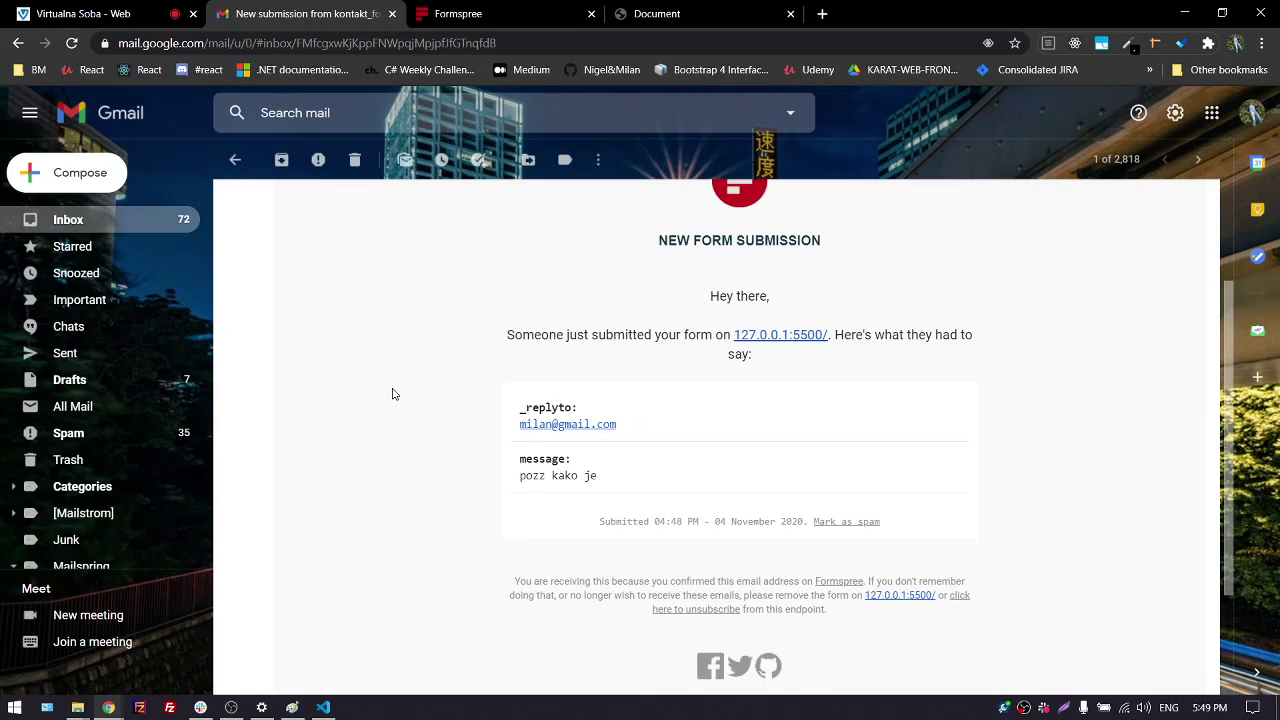
pyautogui.scroll(-1, 393, 394)
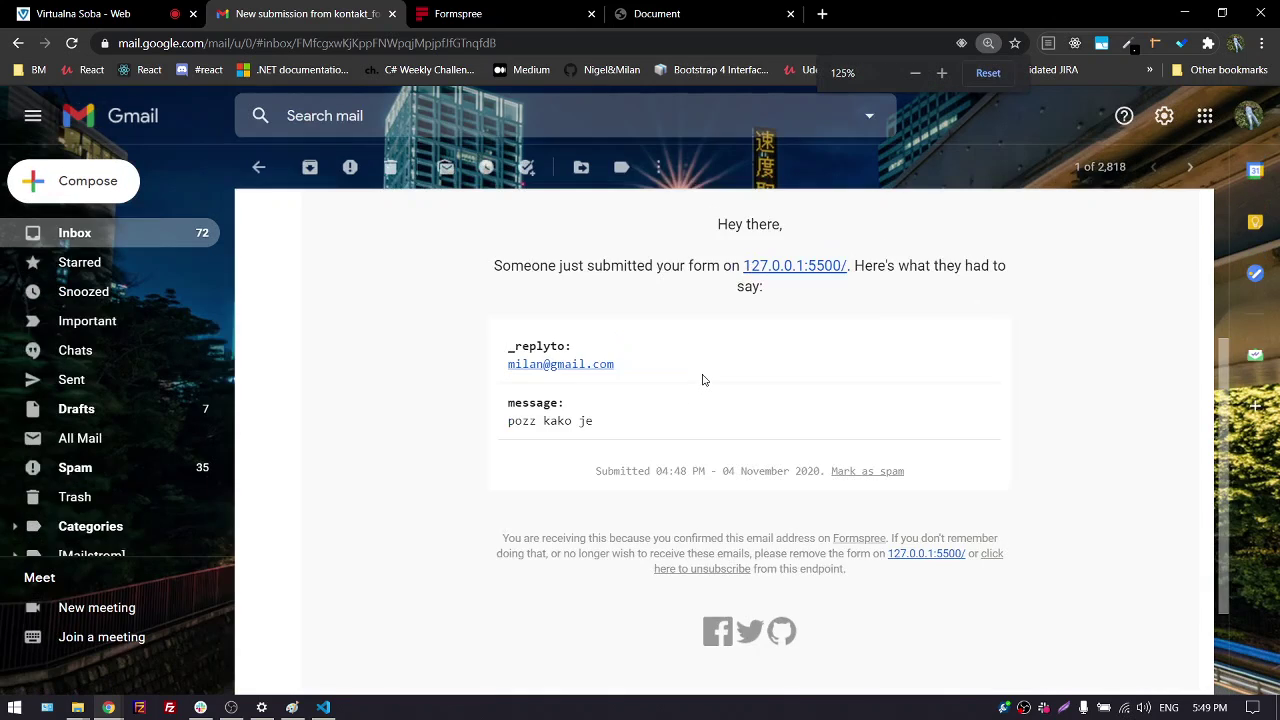
pyautogui.hotkey('ctrl', '+')
pyautogui.hotkey('ctrl', '+')
pyautogui.moveTo(605, 484); pyautogui.dragTo(474, 474)
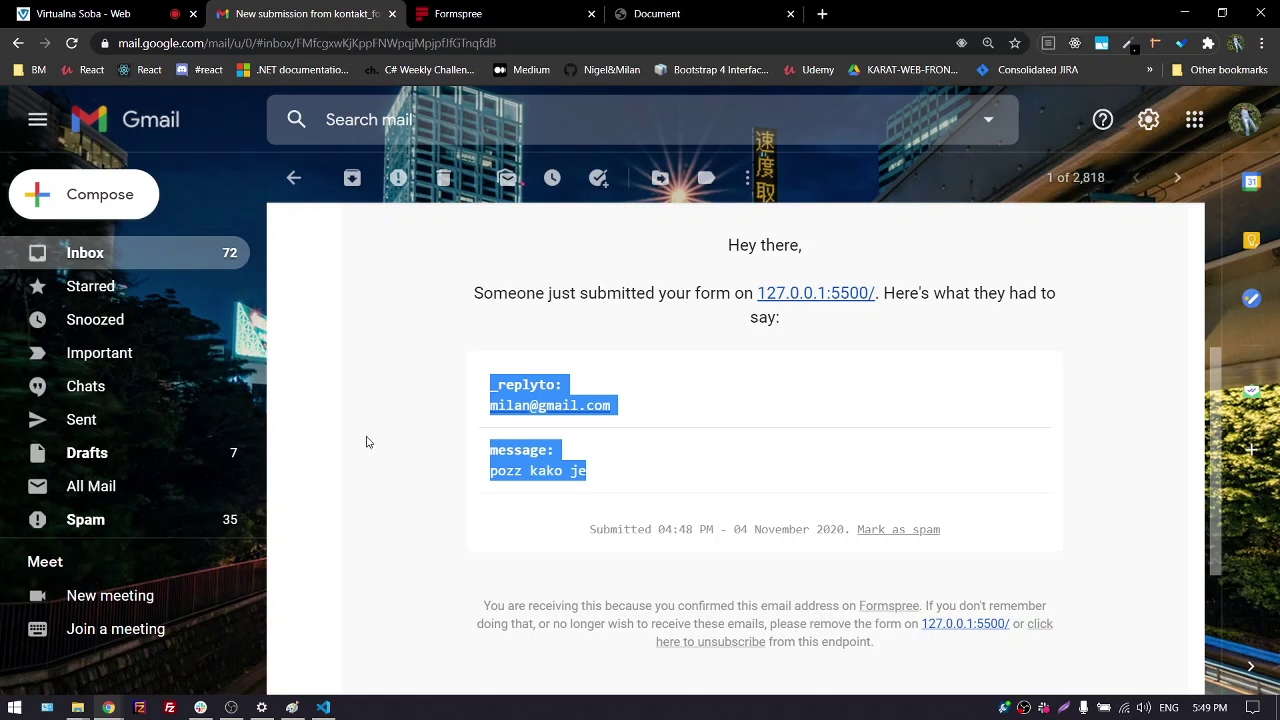
pyautogui.click(291, 707)
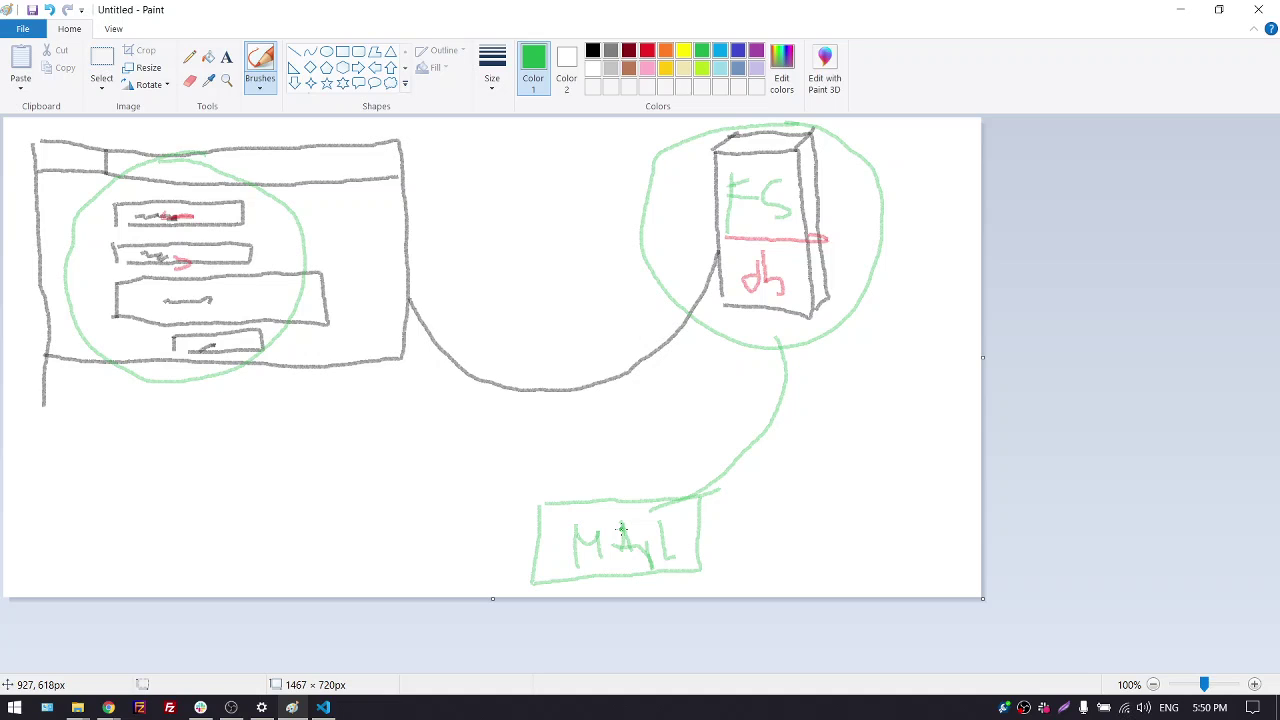
pyautogui.click(960, 149)
pyautogui.hotkey('ctrl', 'z')
pyautogui.click(1180, 12)
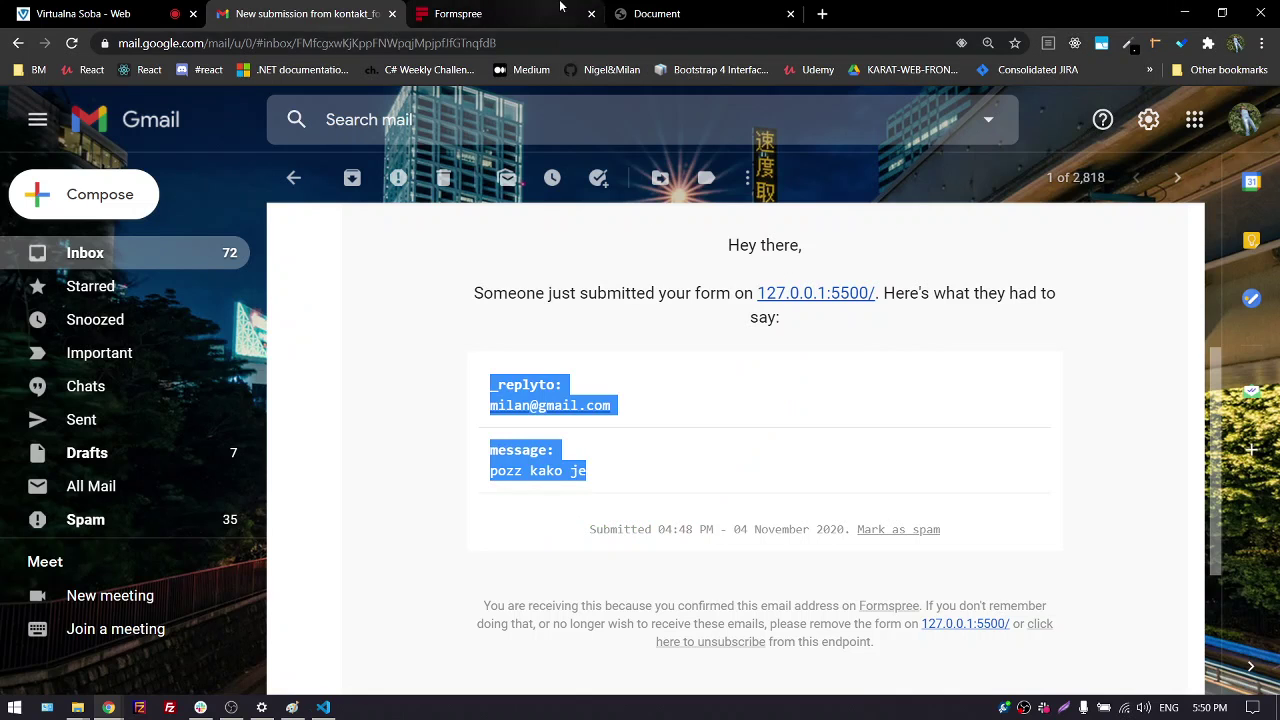
# Review the local contact form, highlighting the Your email label and the entered address
pyautogui.click(648, 10)
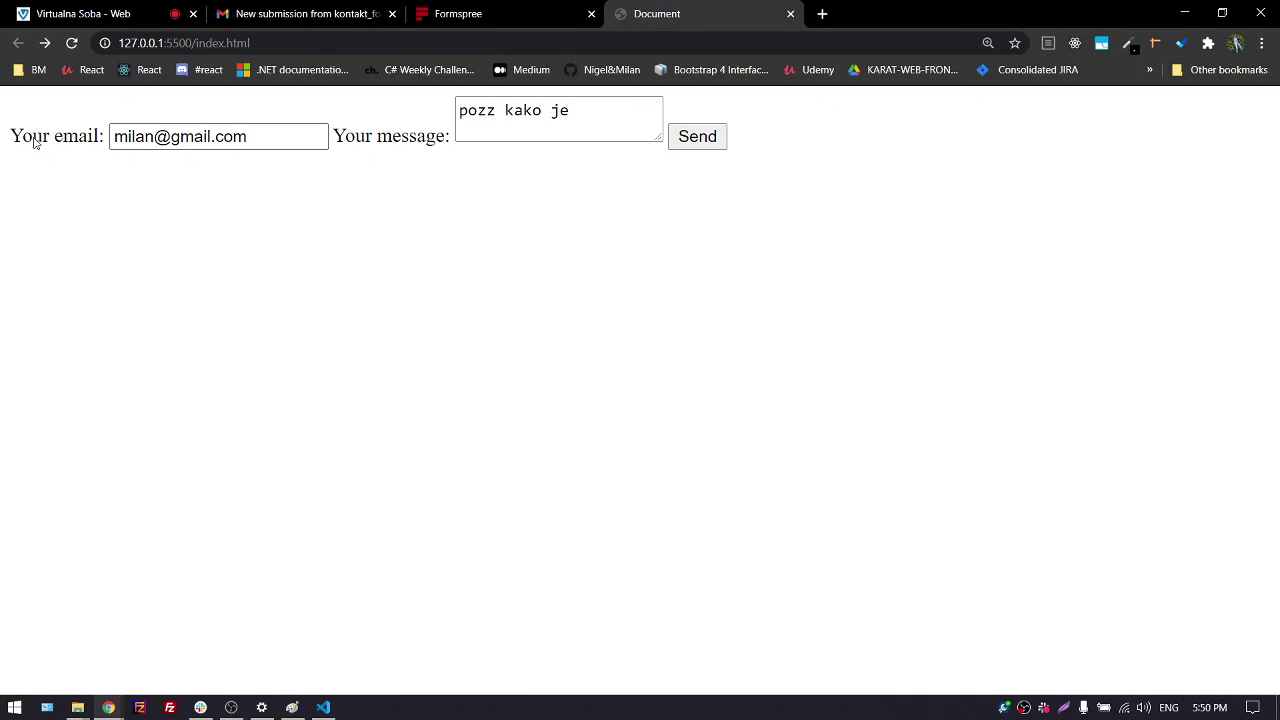
pyautogui.moveTo(12, 136); pyautogui.dragTo(334, 136)
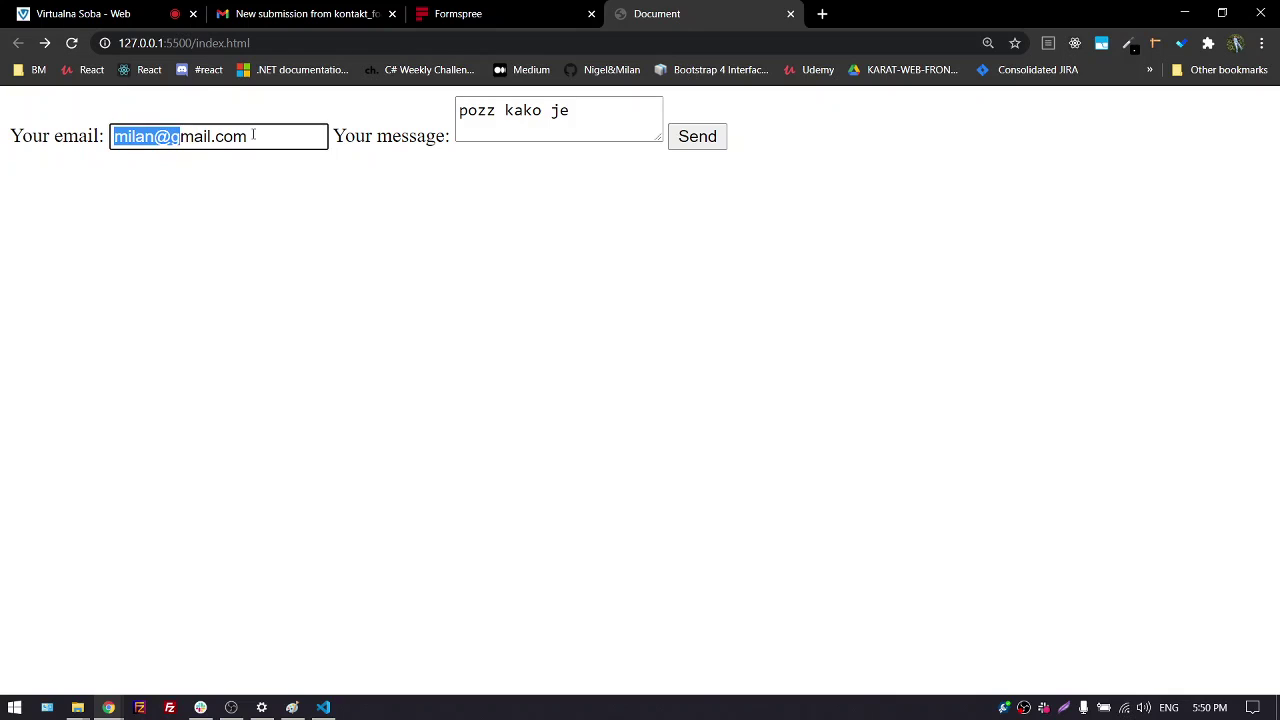
pyautogui.click(404, 158)
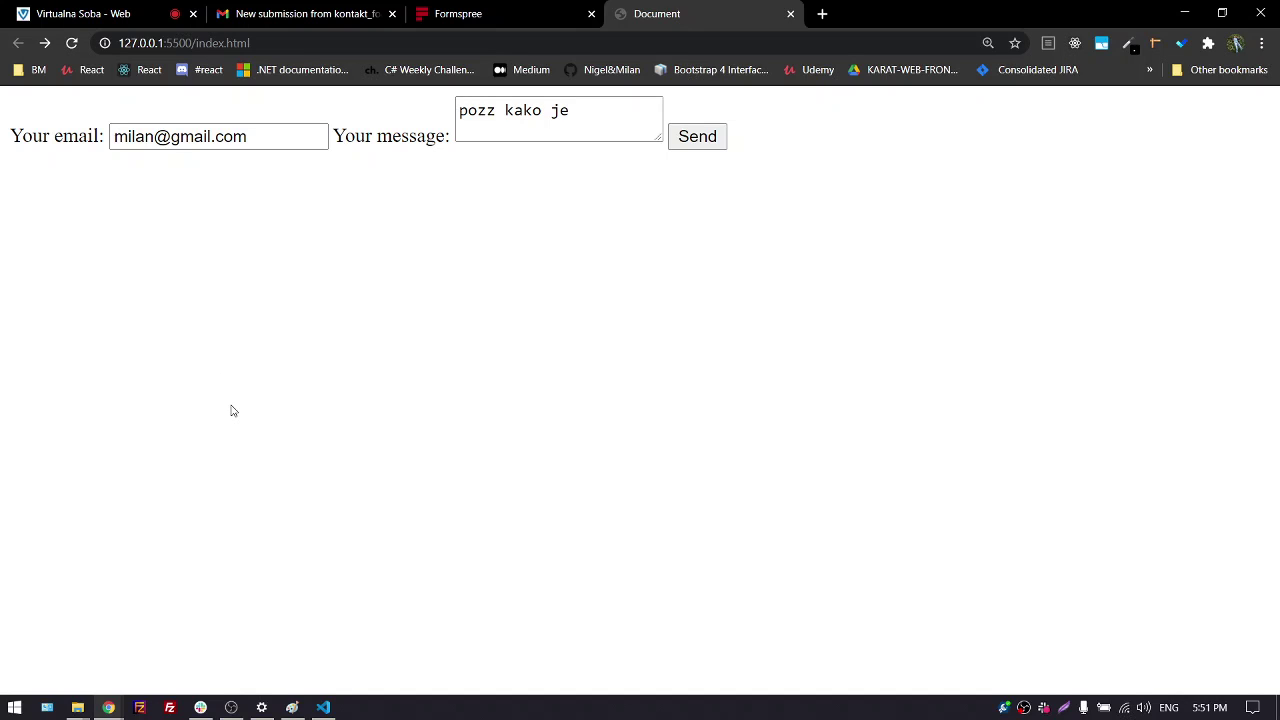
# Return to Formspree, open the Account page and highlight the current plan name Free
pyautogui.click(430, 18)
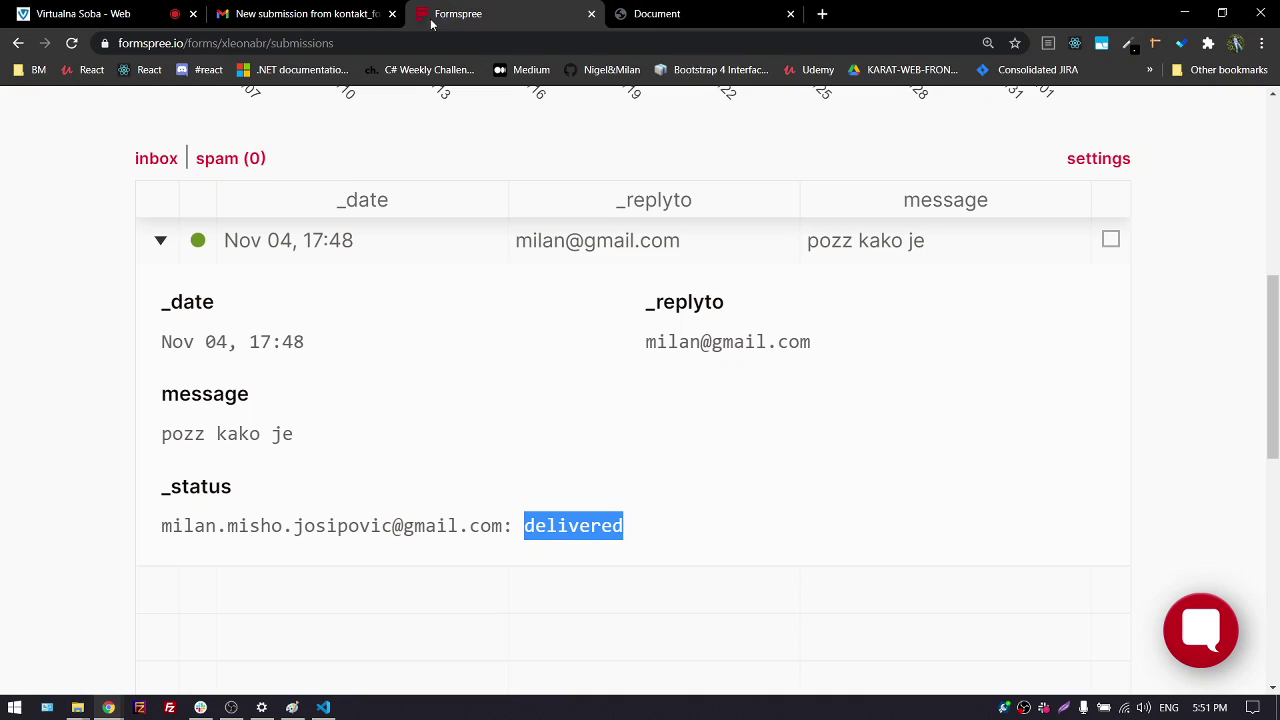
pyautogui.click(60, 331)
pyautogui.scroll(3, 60, 331)
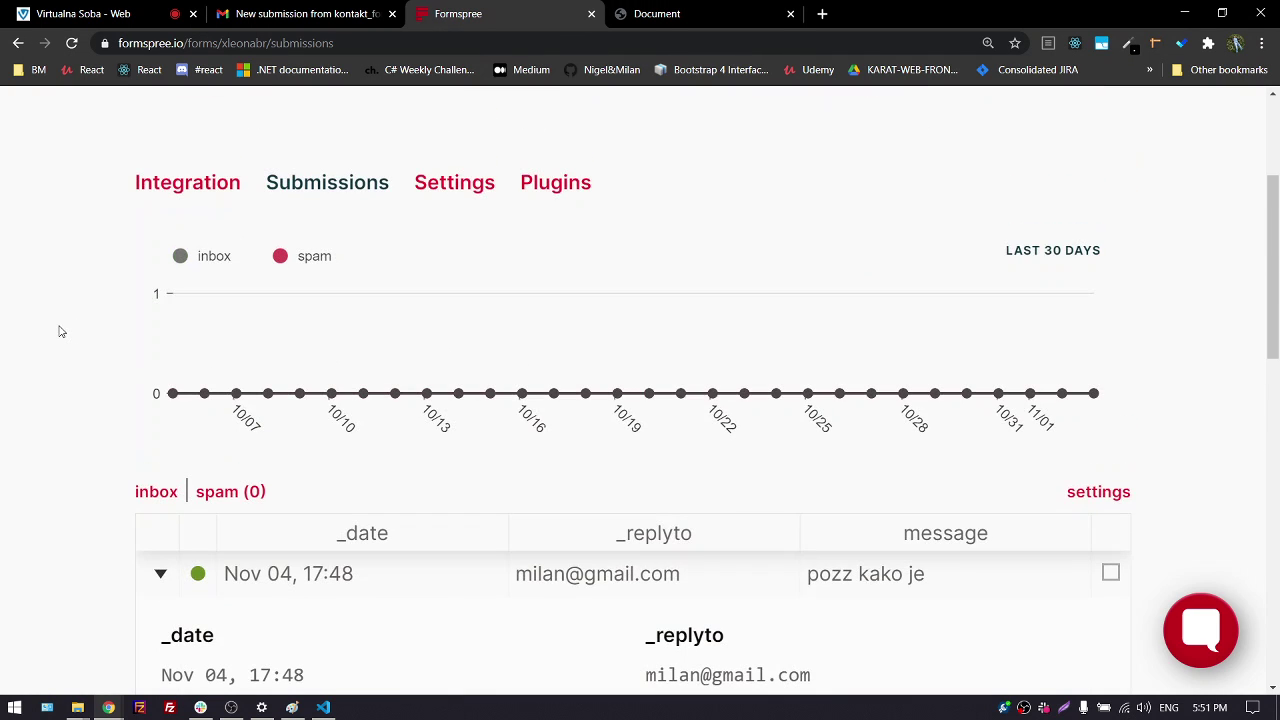
pyautogui.scroll(3, 60, 331)
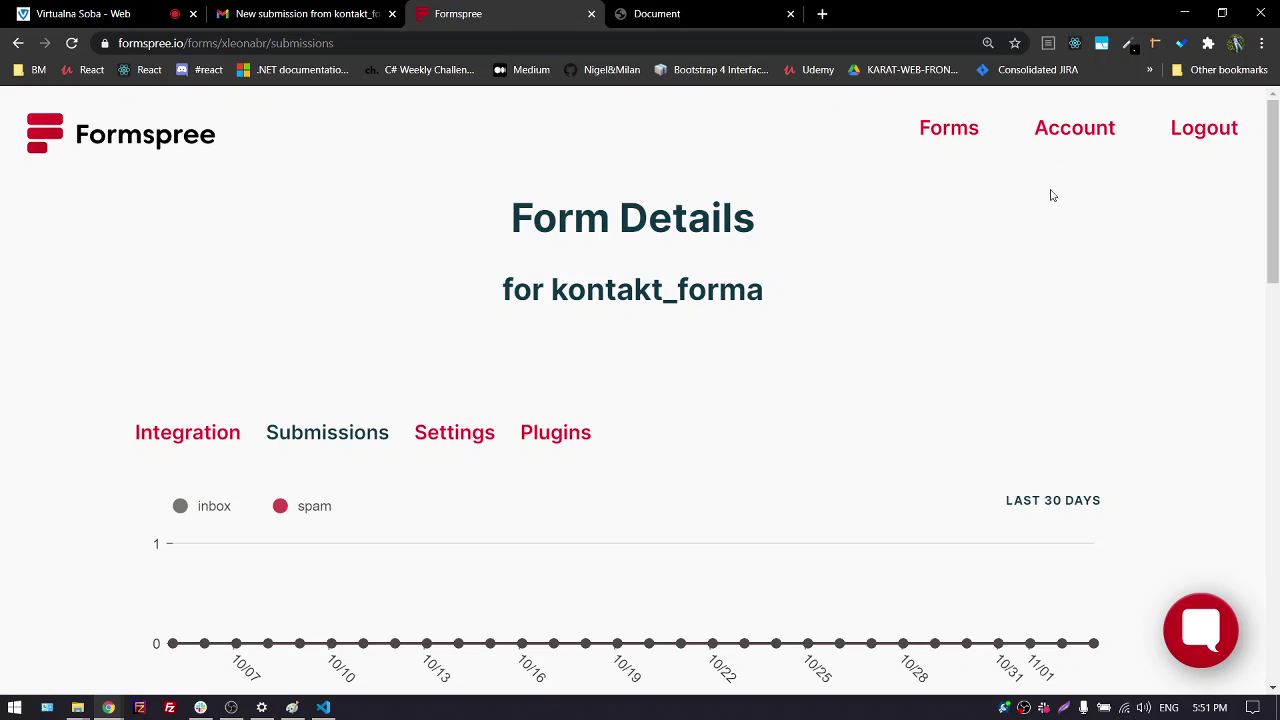
pyautogui.click(1064, 136)
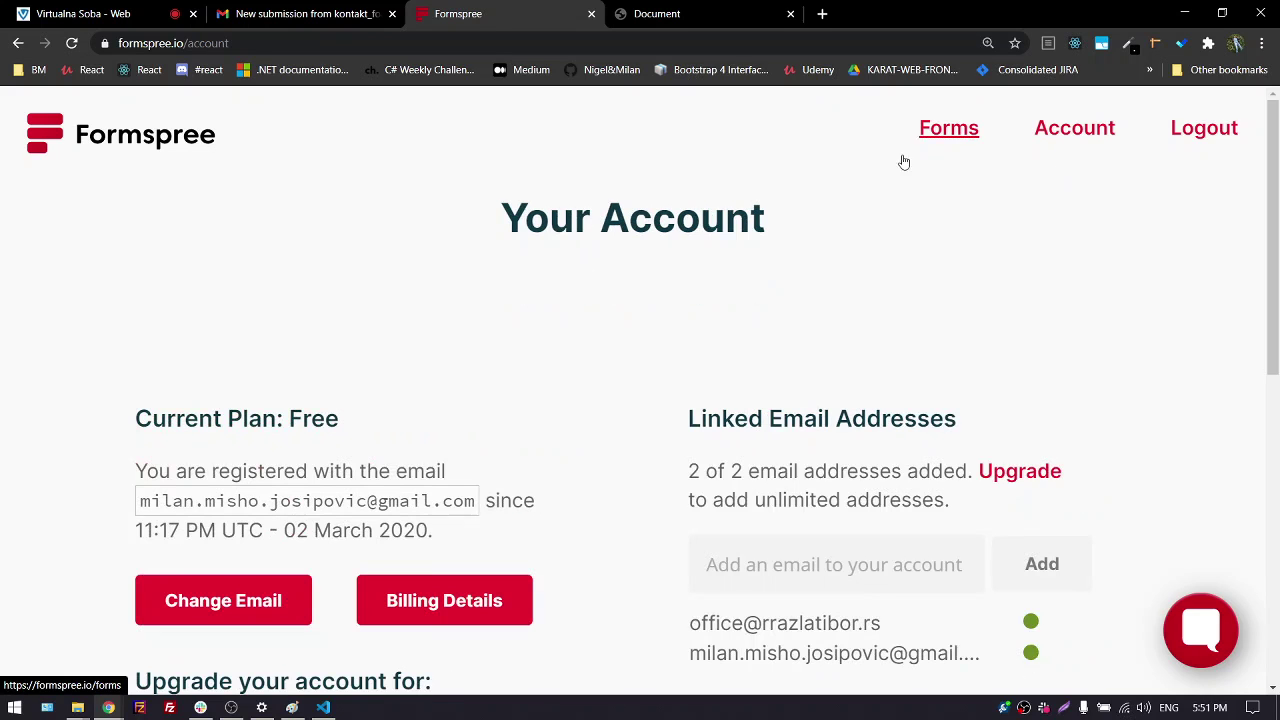
pyautogui.scroll(-1, 89, 341)
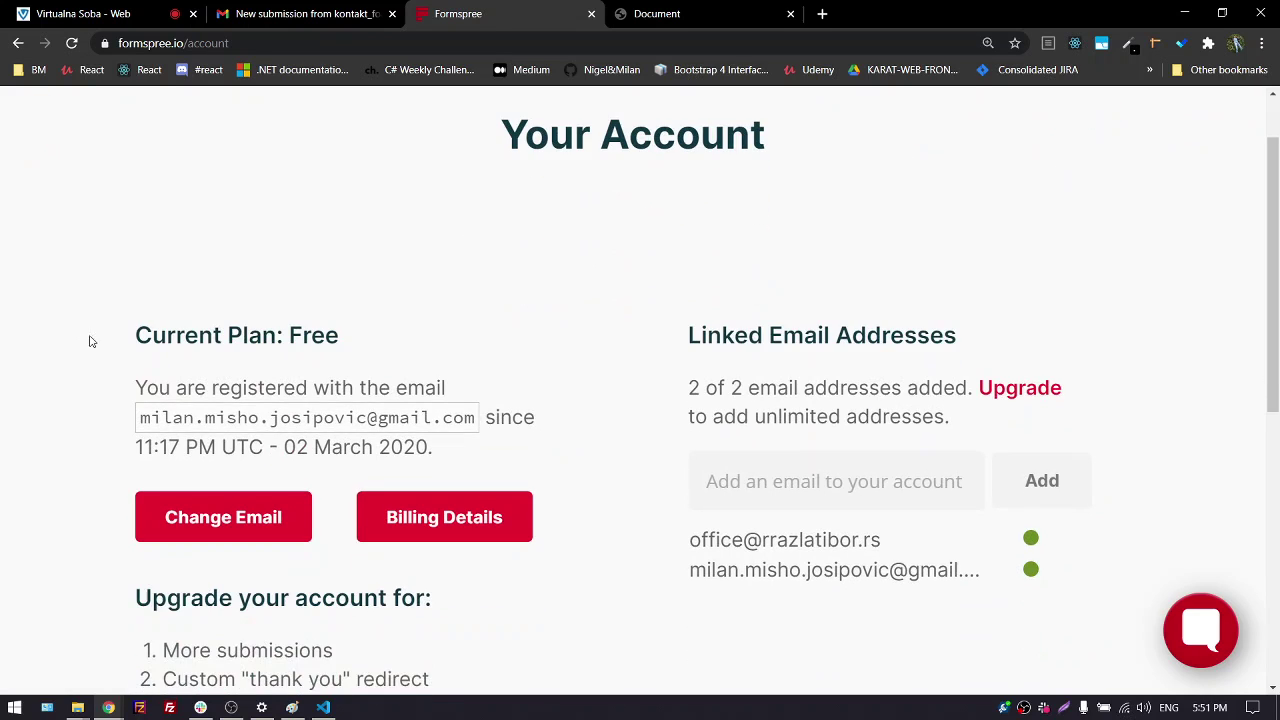
pyautogui.doubleClick(320, 335)
# Highlight the account registration details paragraph and scroll through the account page
pyautogui.scroll(1, 632, 302)
pyautogui.scroll(1, 632, 302)
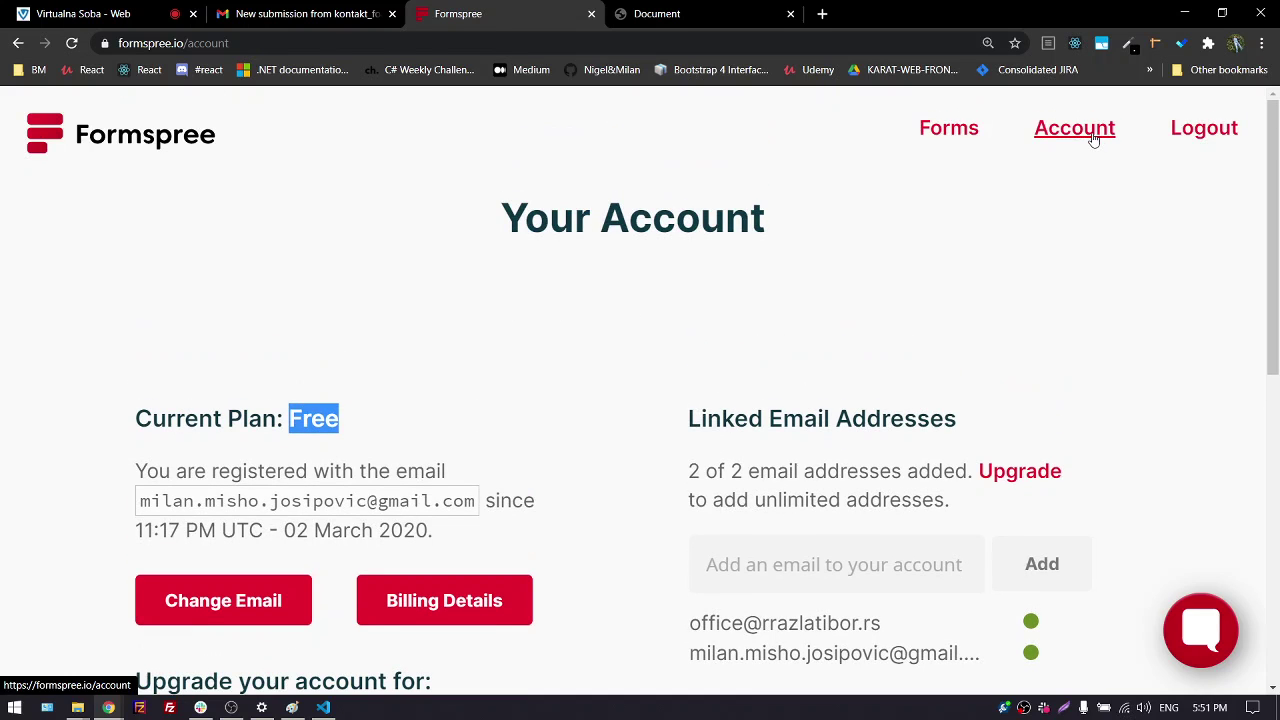
pyautogui.scroll(-1, 122, 348)
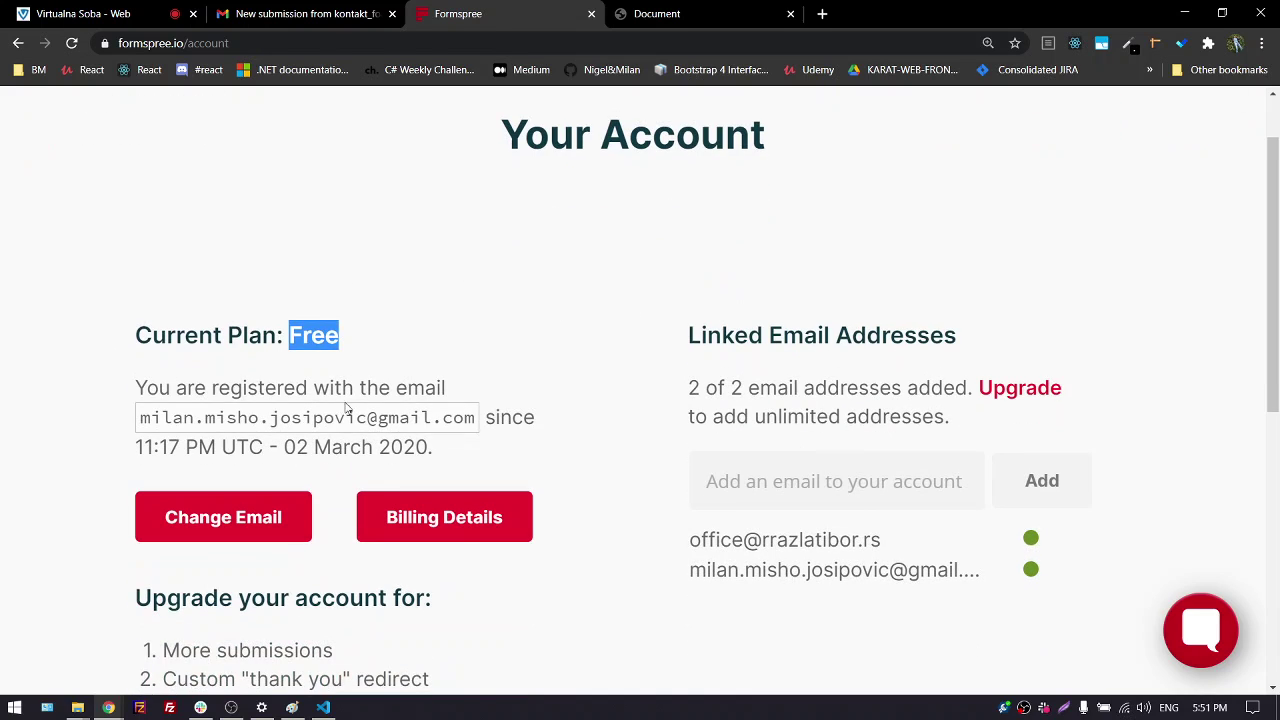
pyautogui.moveTo(366, 418); pyautogui.dragTo(377, 418)
pyautogui.tripleClick(371, 417)
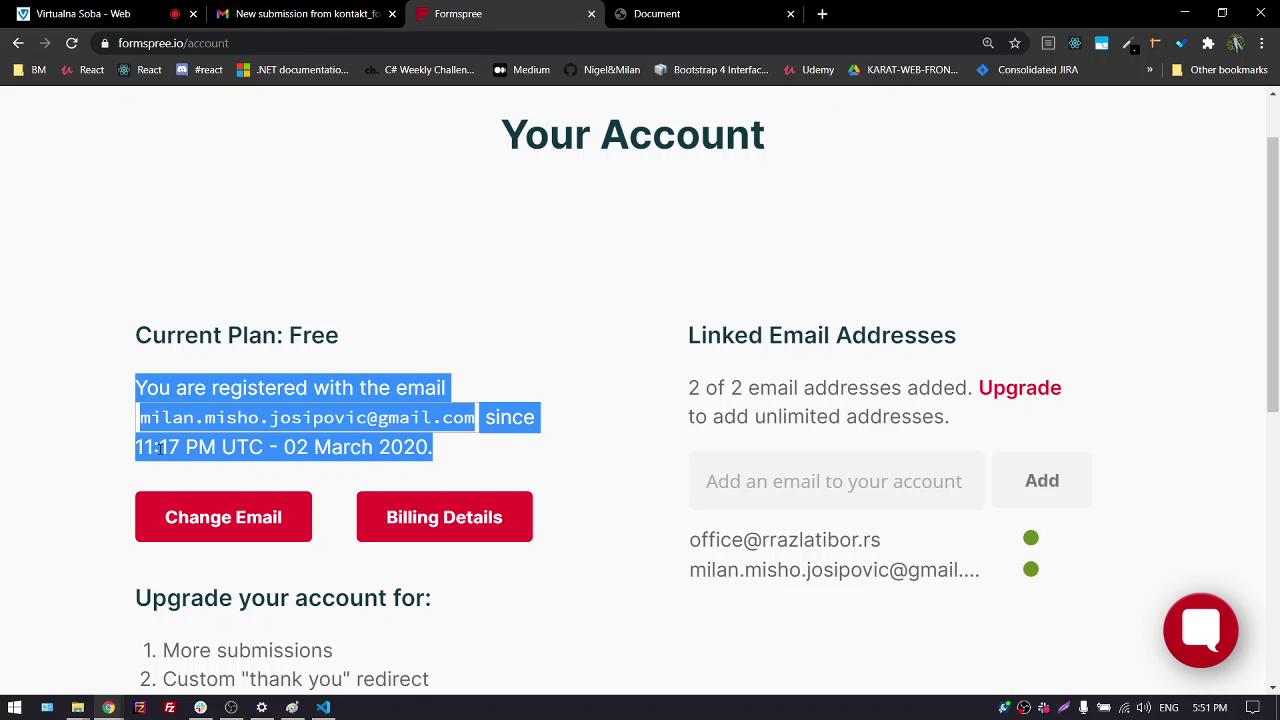
pyautogui.click(120, 435)
pyautogui.scroll(-2, 8, 438)
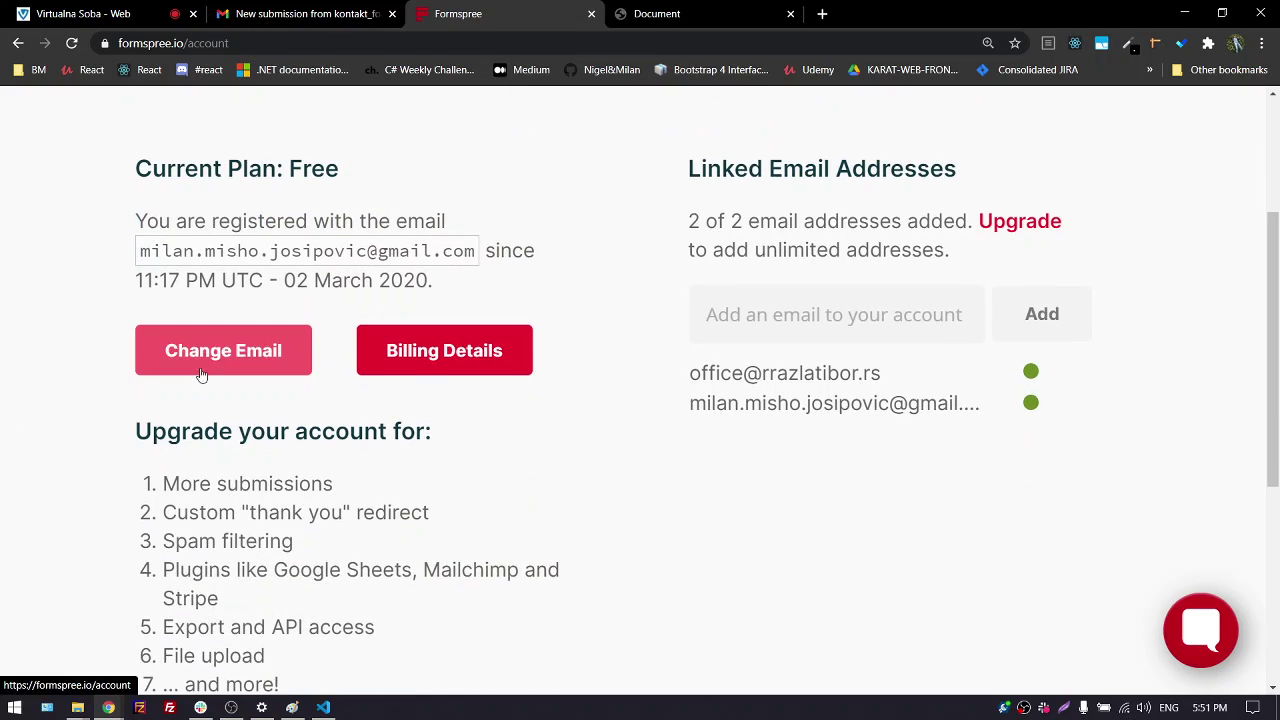
pyautogui.scroll(-2, 114, 400)
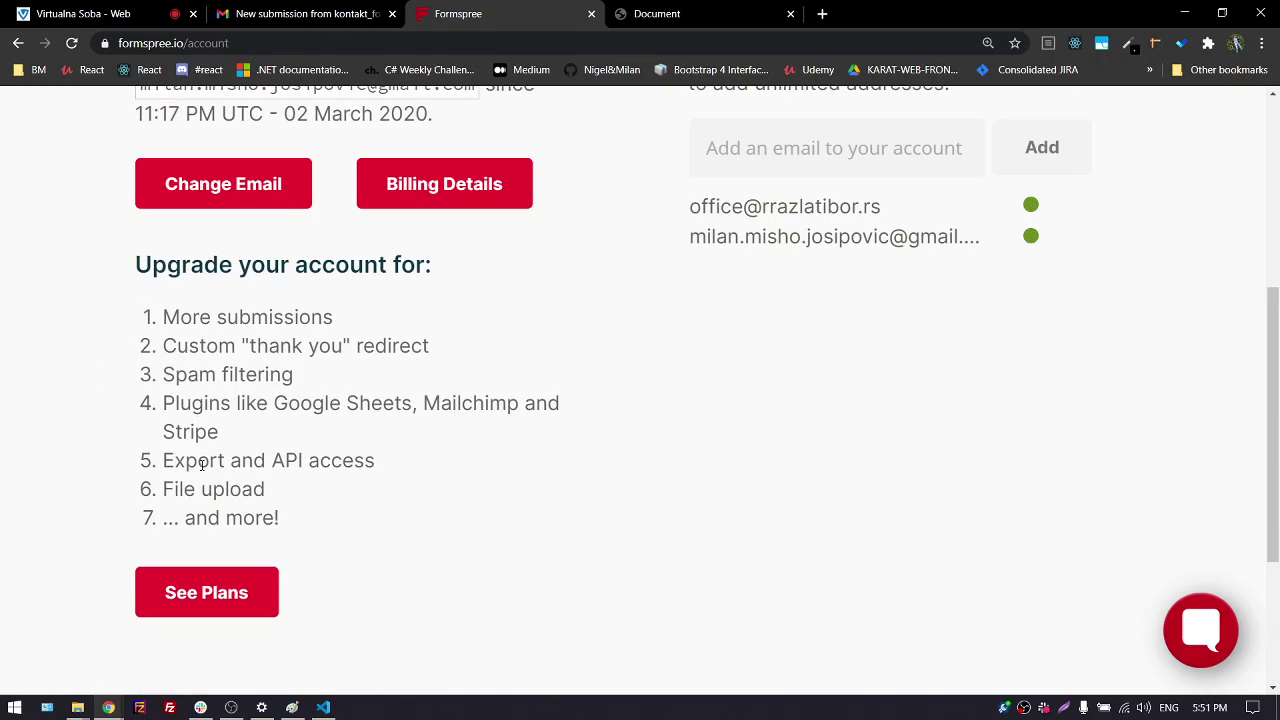
pyautogui.scroll(2, 437, 391)
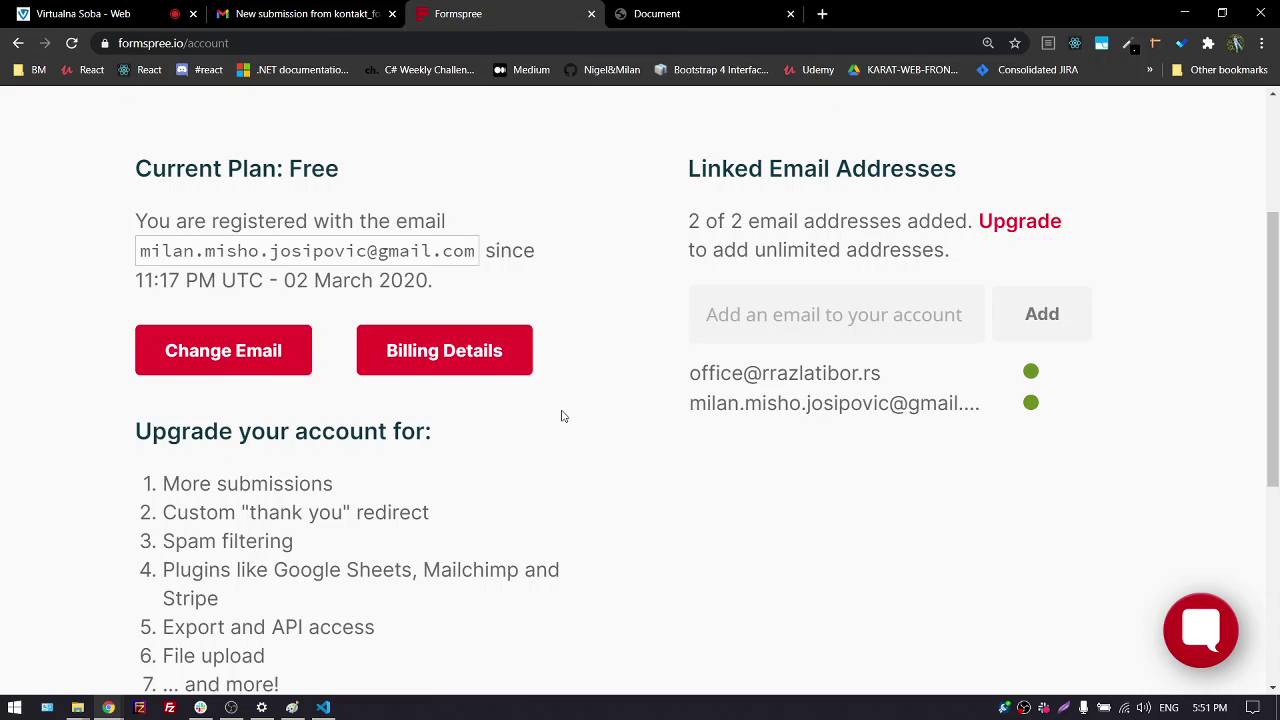
# Go from the Formspree billing details to the plan options comparing upgrades
pyautogui.click(478, 362)
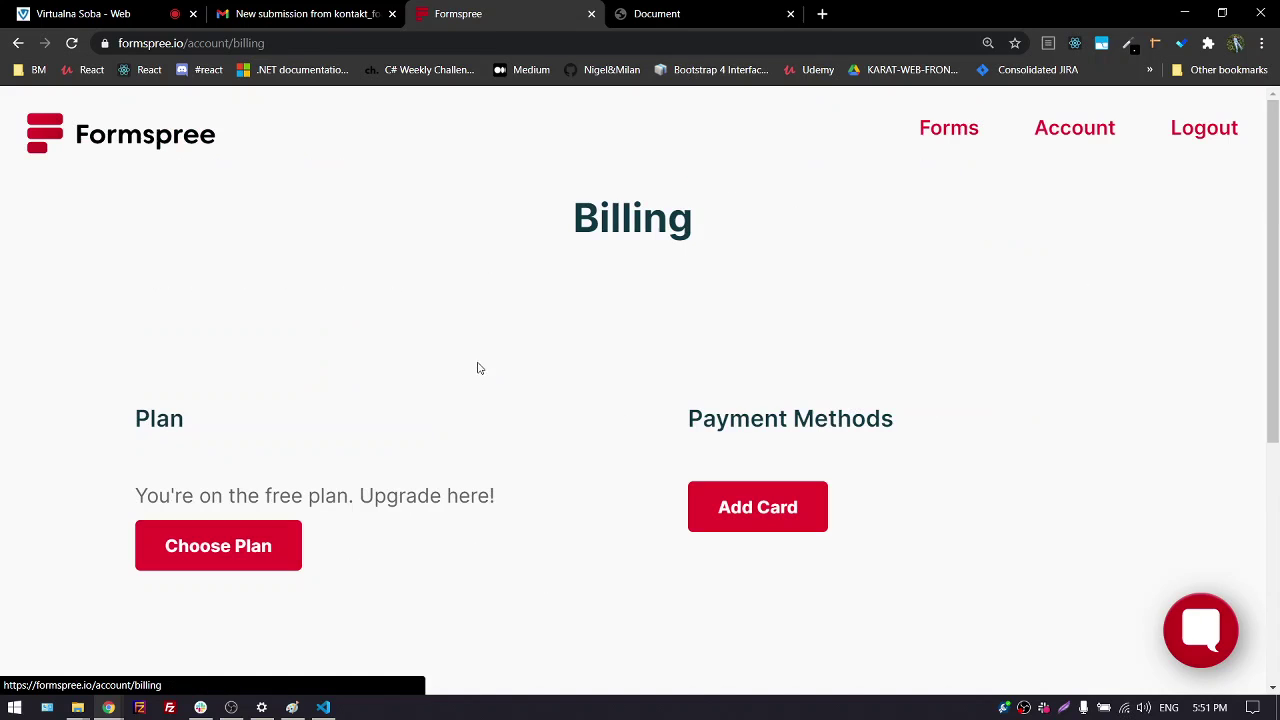
pyautogui.scroll(-1, 513, 511)
pyautogui.scroll(-1, 513, 511)
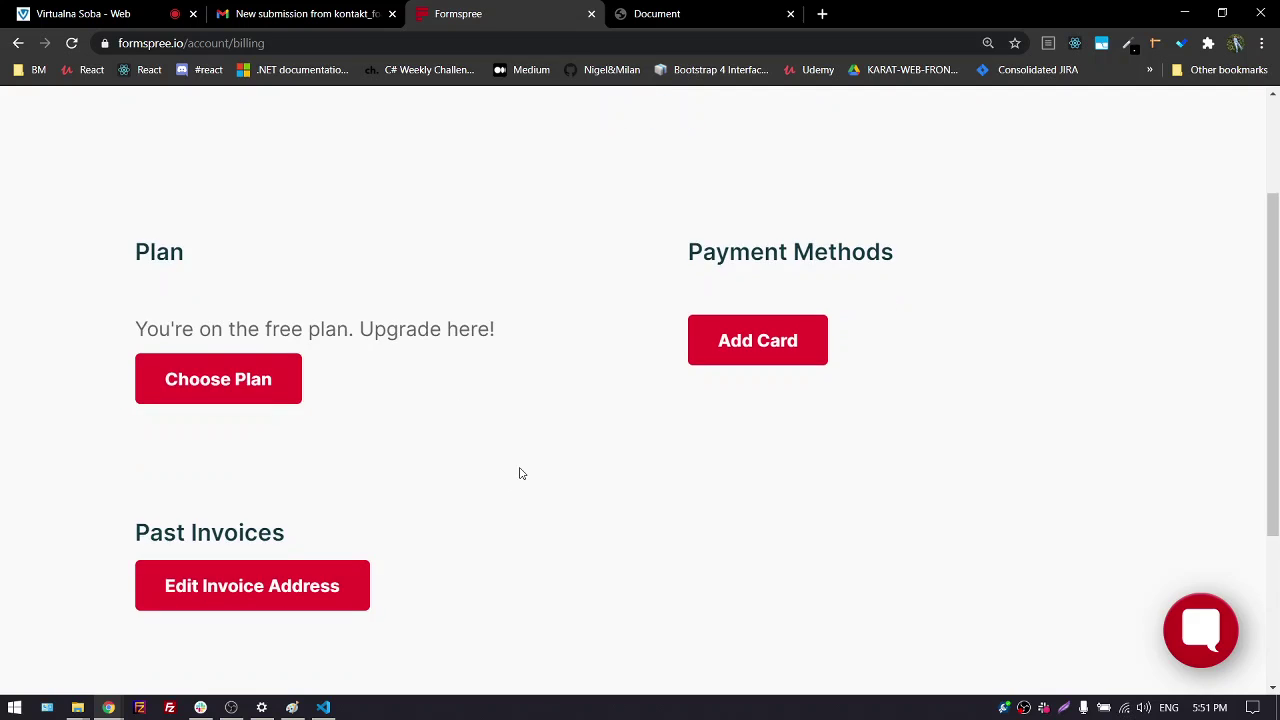
pyautogui.scroll(-3, 520, 471)
pyautogui.scroll(3, 520, 471)
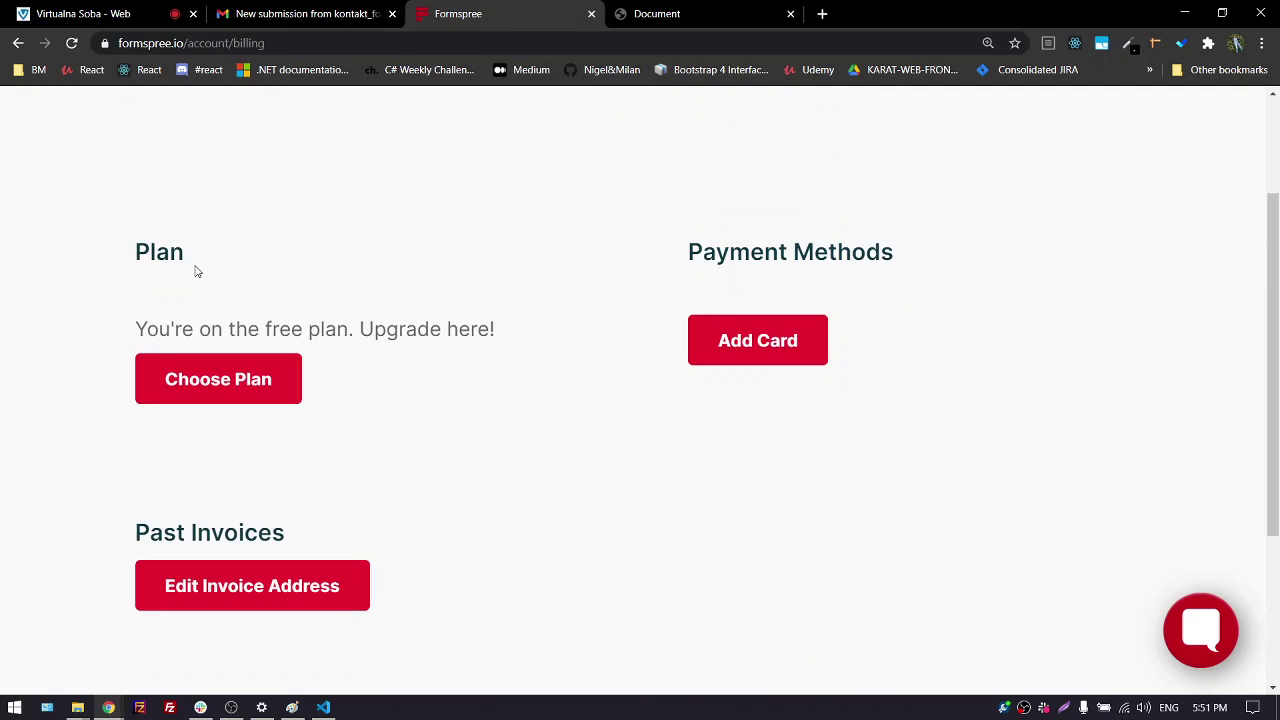
pyautogui.click(227, 383)
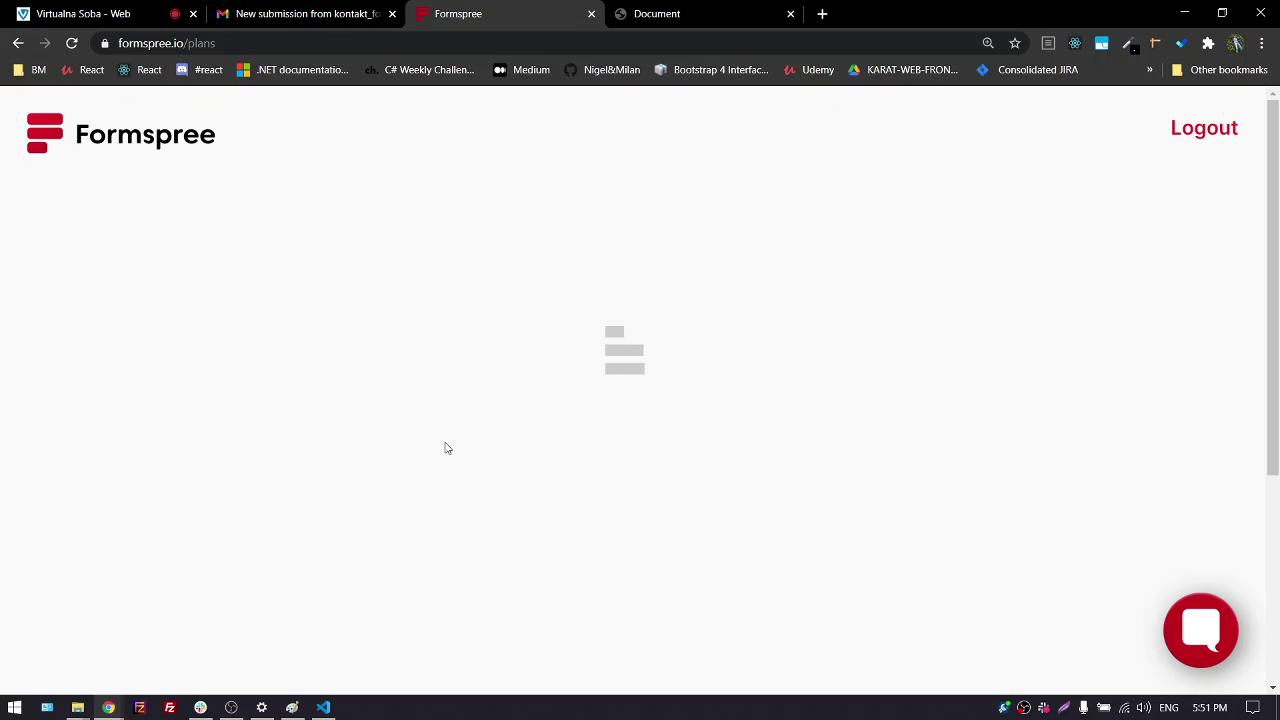
pyautogui.scroll(-3, 160, 455)
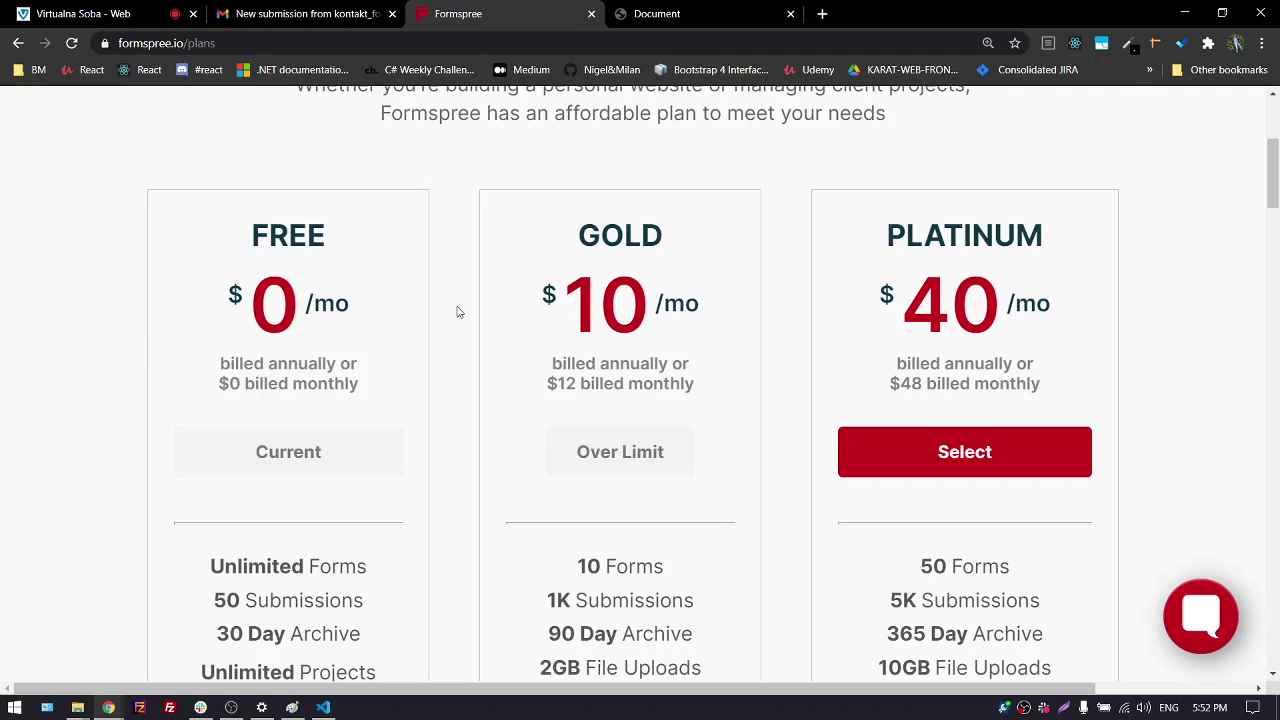
# Highlight the FREE plan and the Monthly Submissions limits: Free 50, Gold 1,000, Platinum 5,000
pyautogui.moveTo(251, 232); pyautogui.dragTo(330, 245)
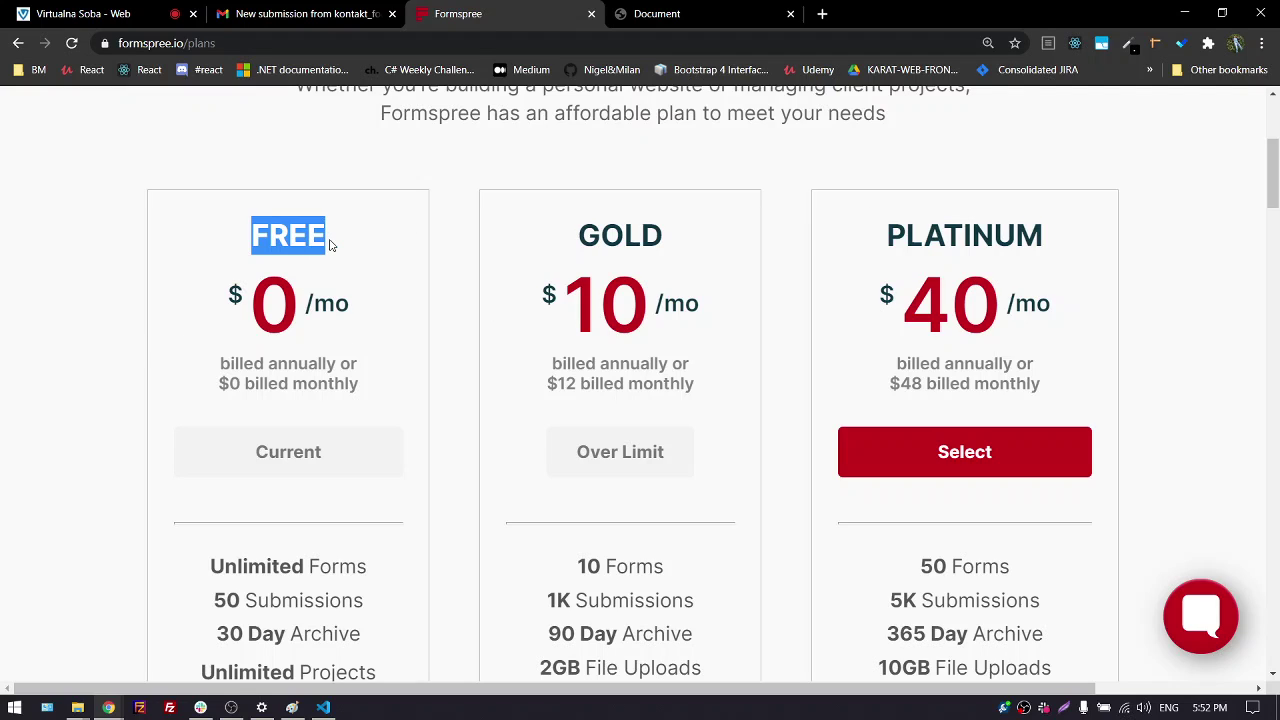
pyautogui.scroll(-3, 315, 368)
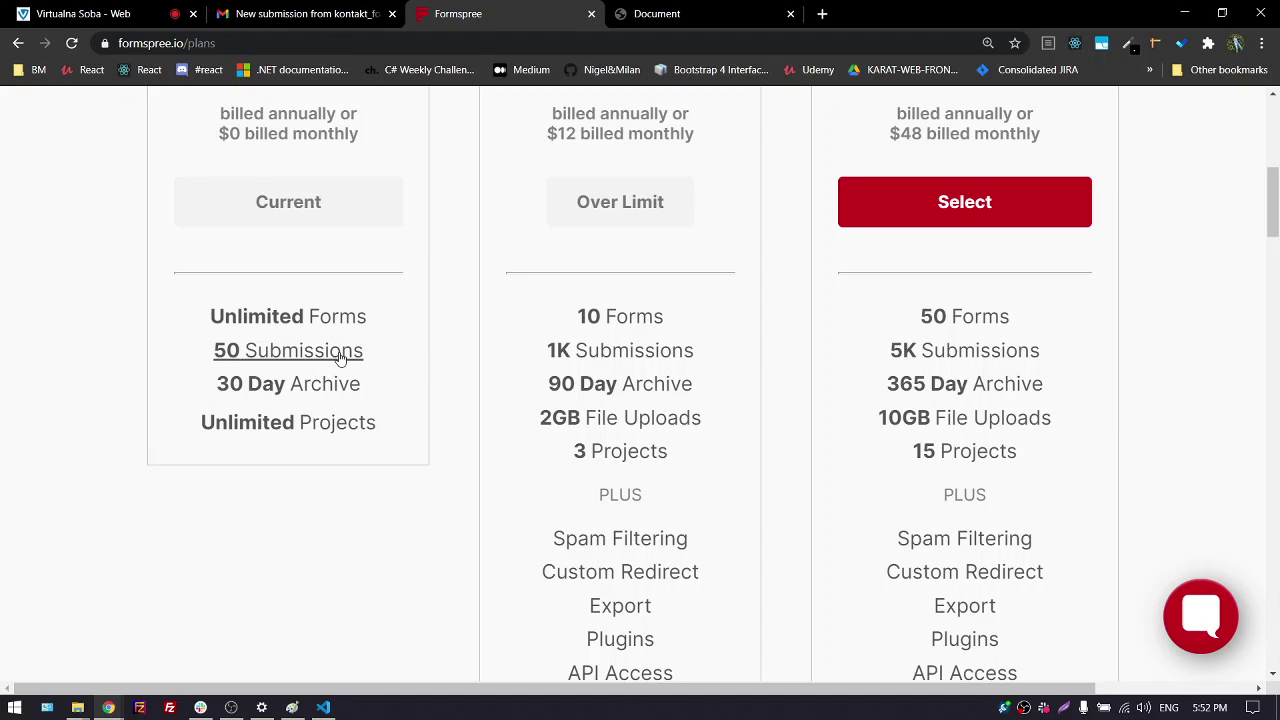
pyautogui.scroll(-5, 420, 352)
pyautogui.scroll(-5, 426, 350)
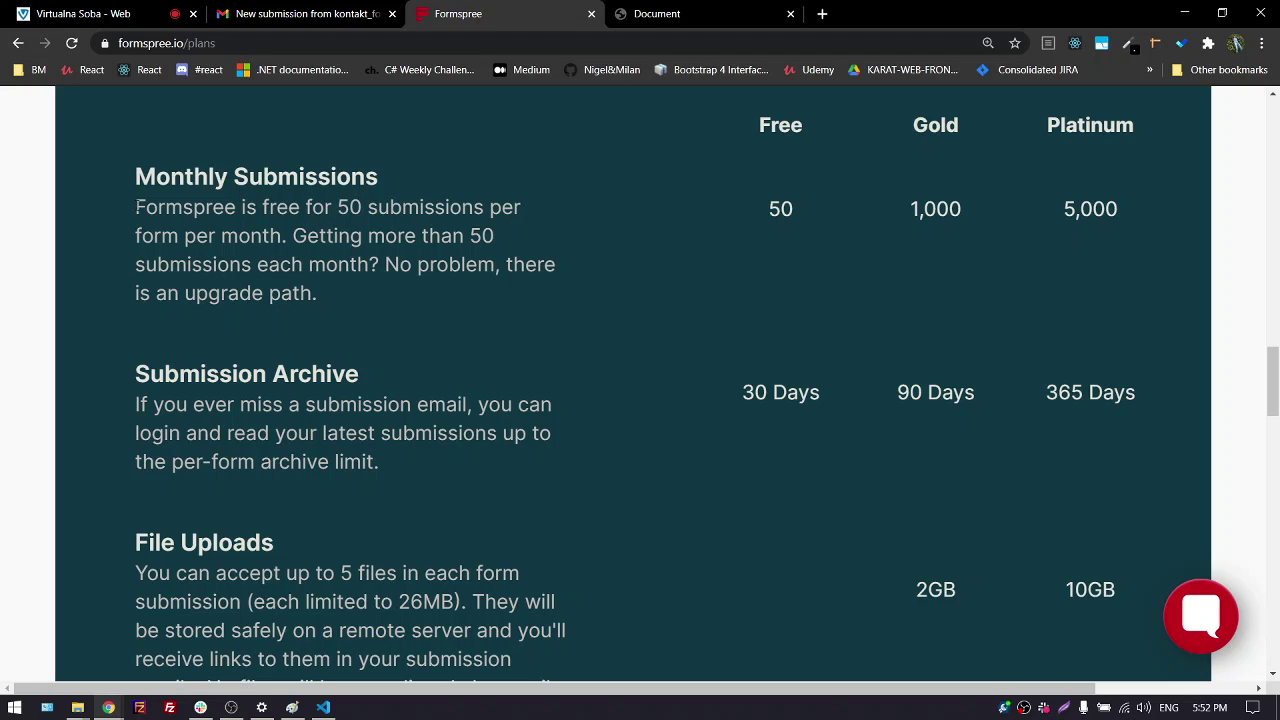
pyautogui.moveTo(137, 207); pyautogui.dragTo(330, 303)
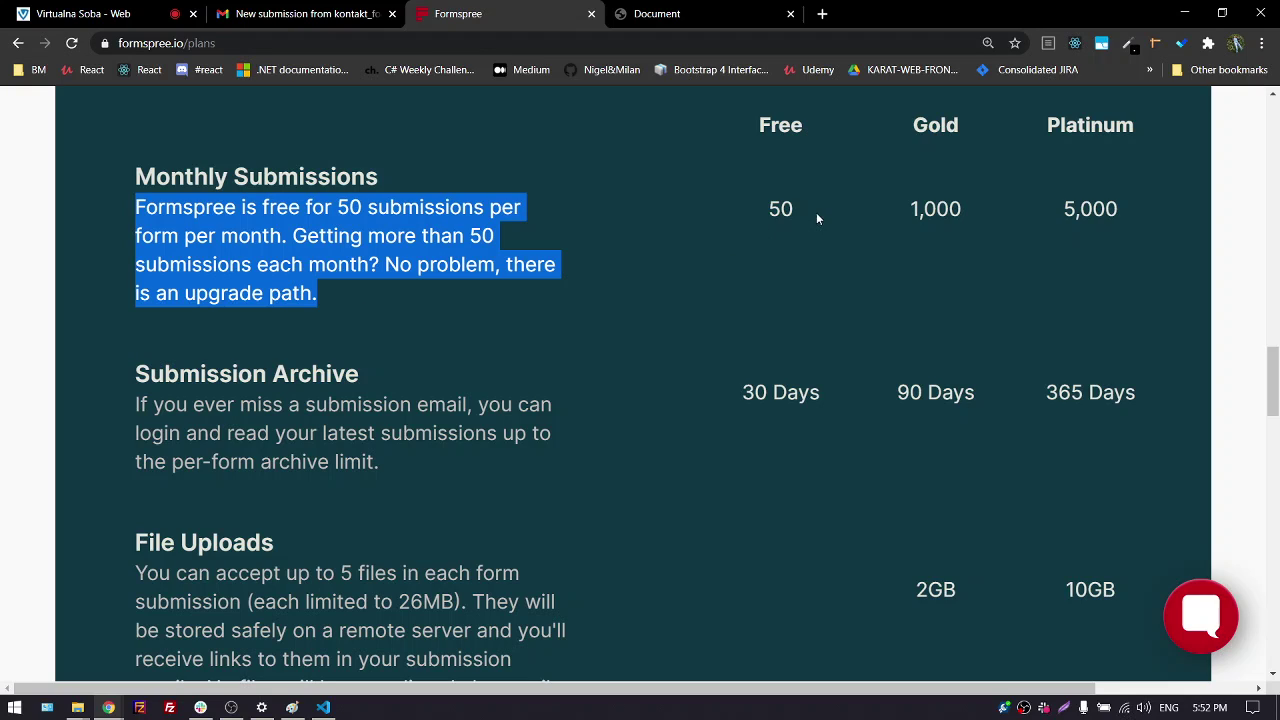
pyautogui.moveTo(912, 208); pyautogui.dragTo(1049, 216)
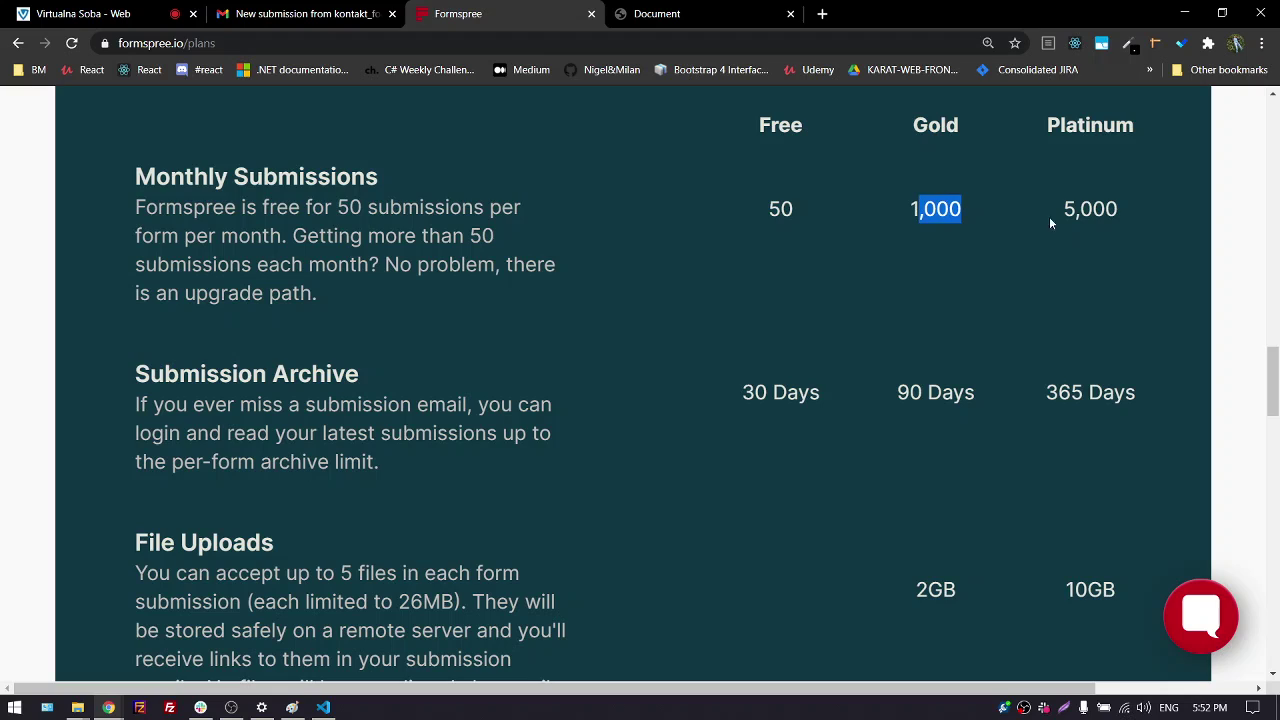
pyautogui.click(1060, 208)
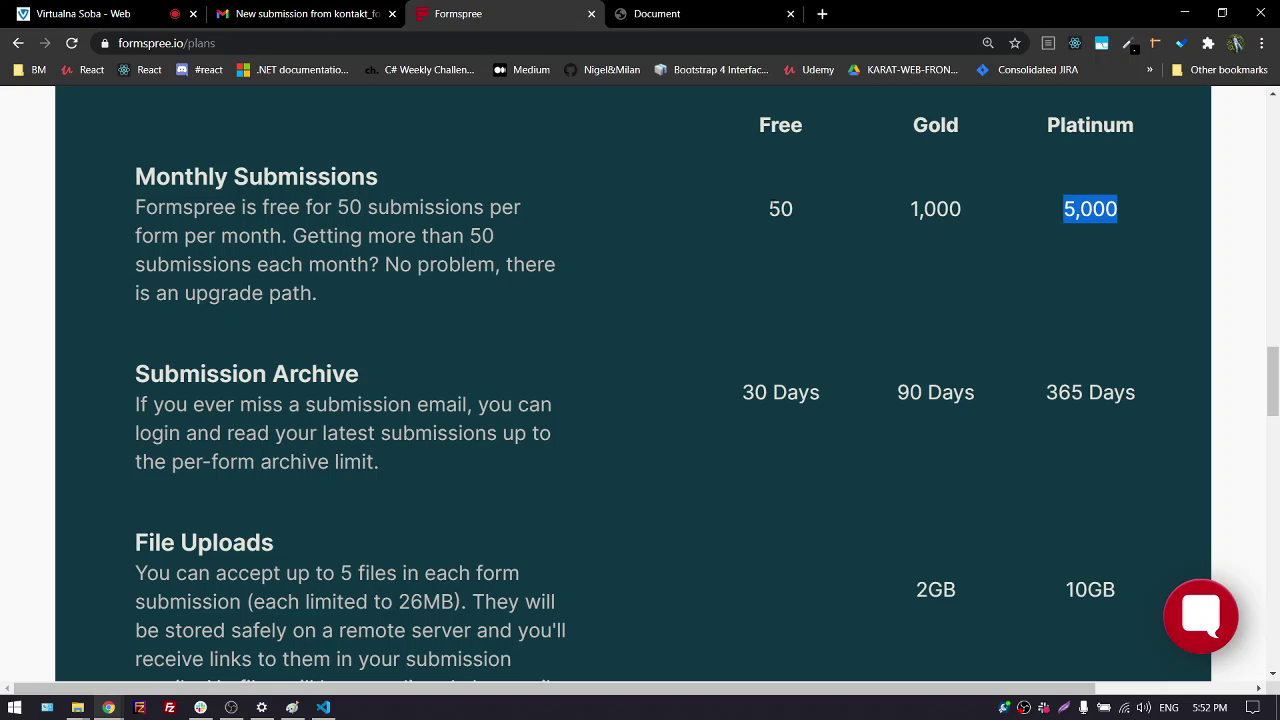
pyautogui.doubleClick(780, 208)
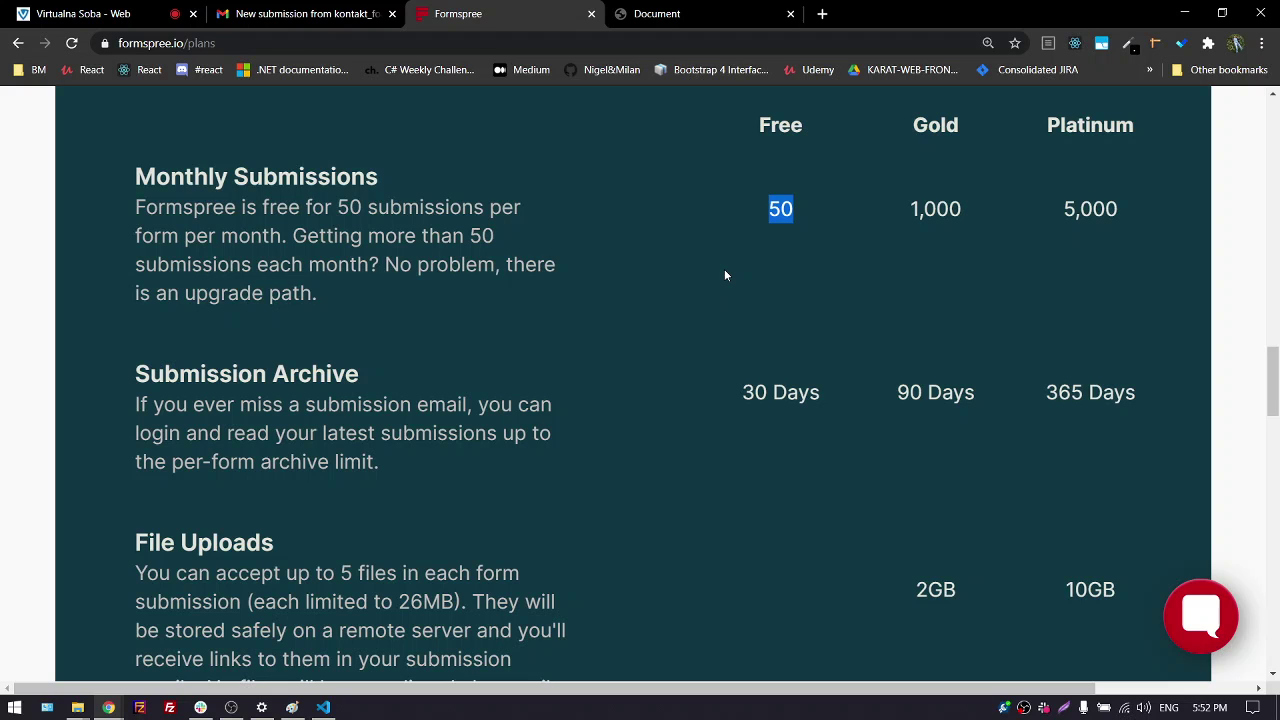
pyautogui.scroll(10, 571, 400)
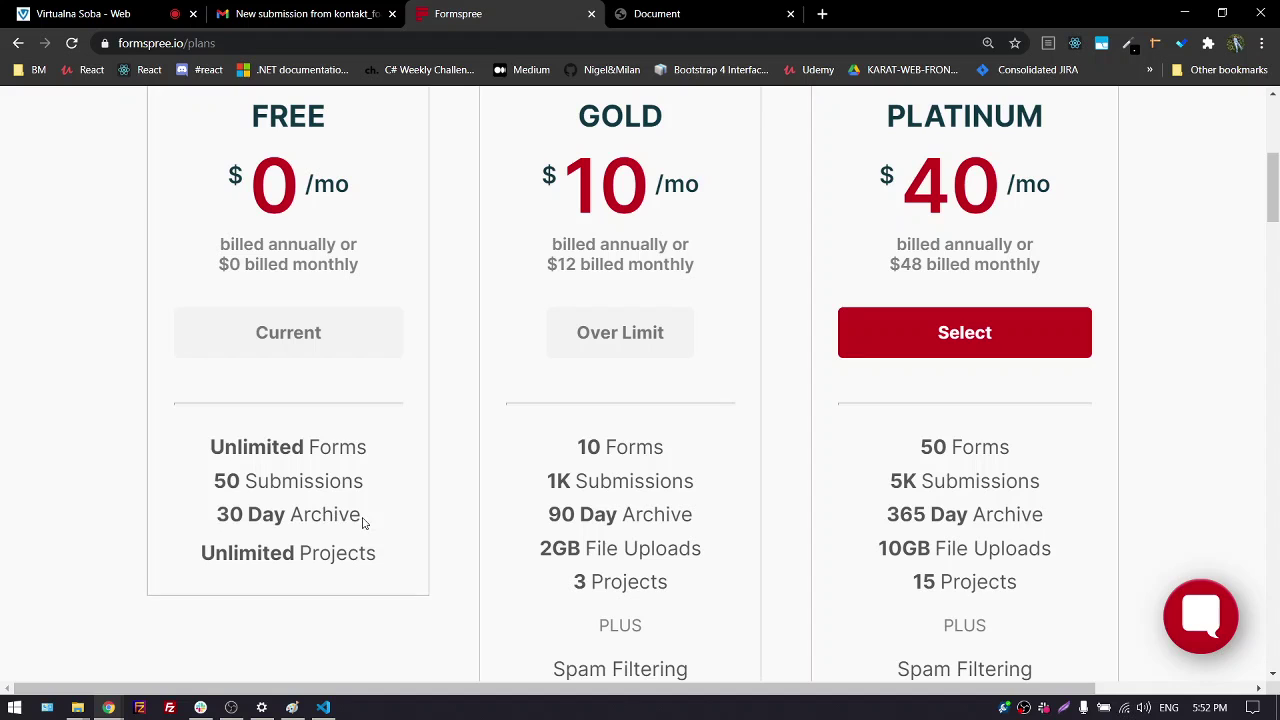
pyautogui.scroll(3, 346, 523)
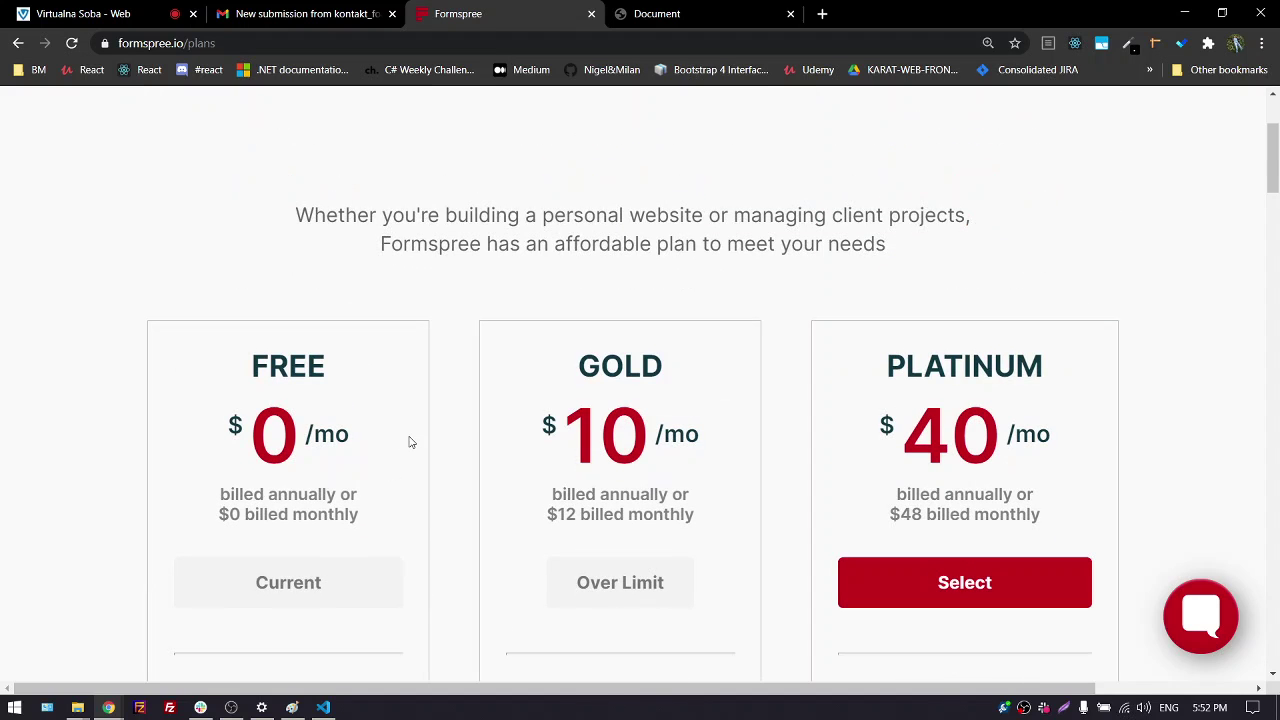
pyautogui.scroll(-3, 420, 435)
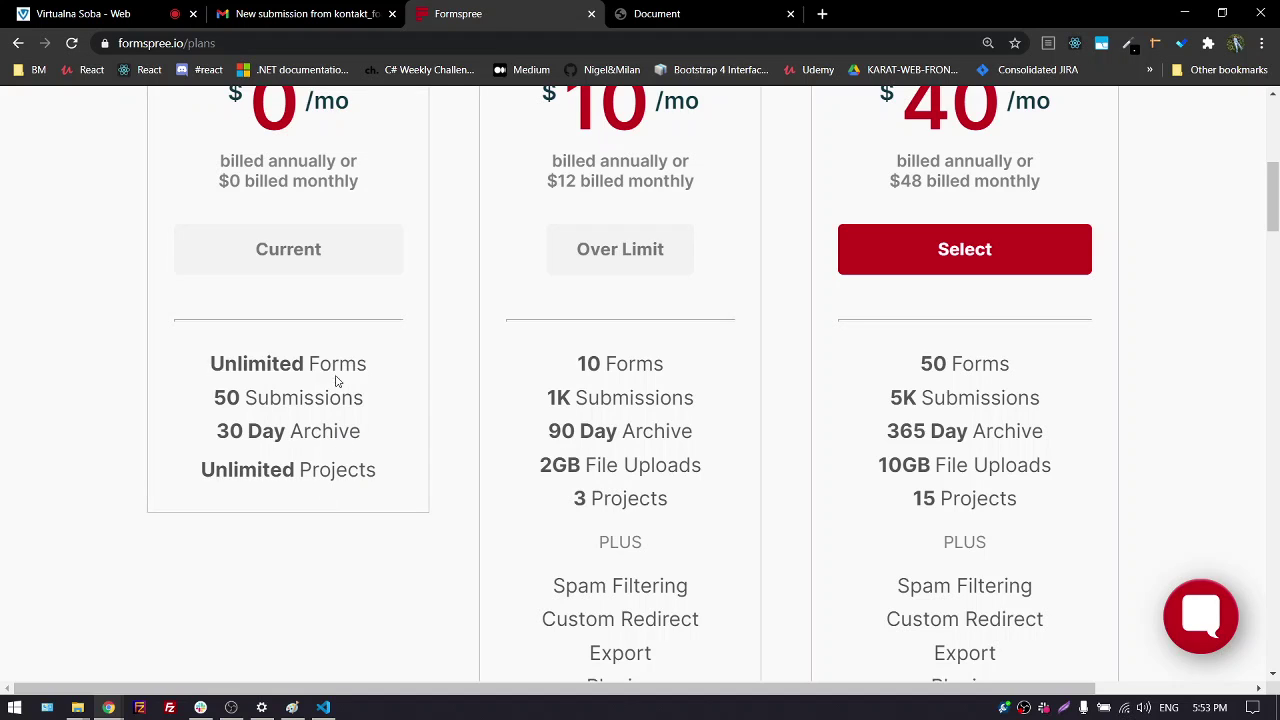
pyautogui.scroll(-10, 336, 372)
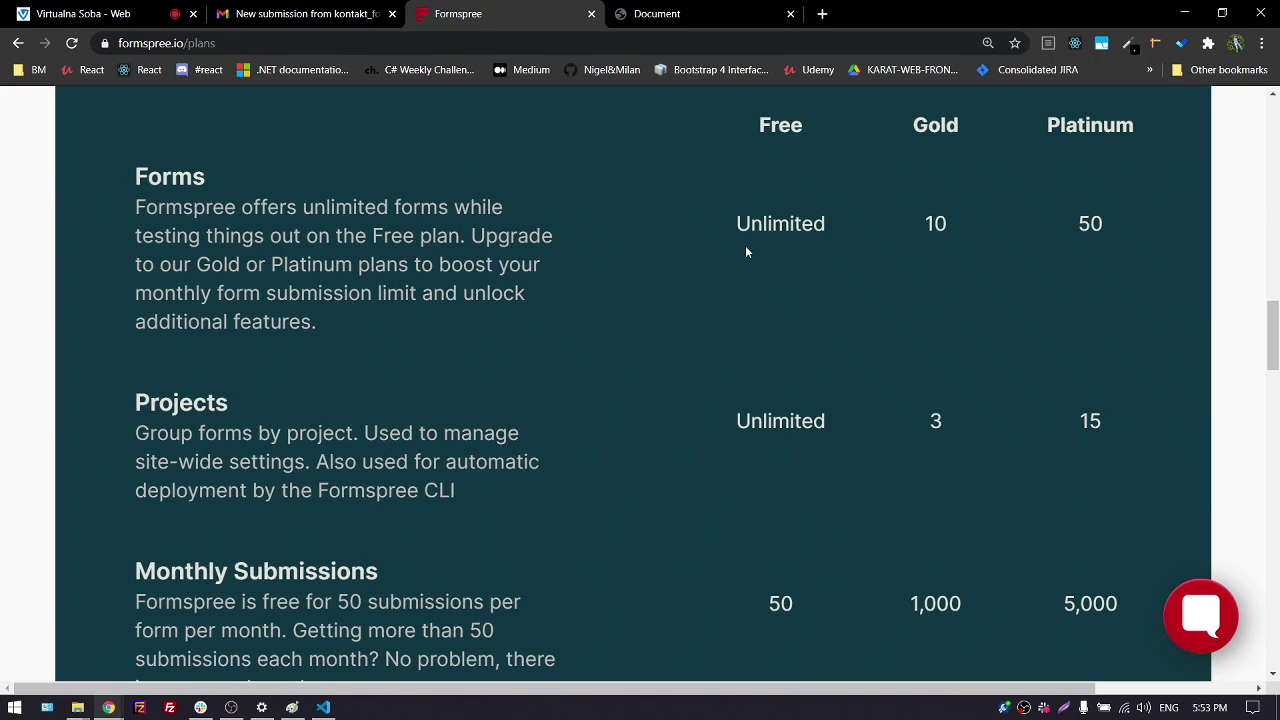
pyautogui.scroll(15, 494, 371)
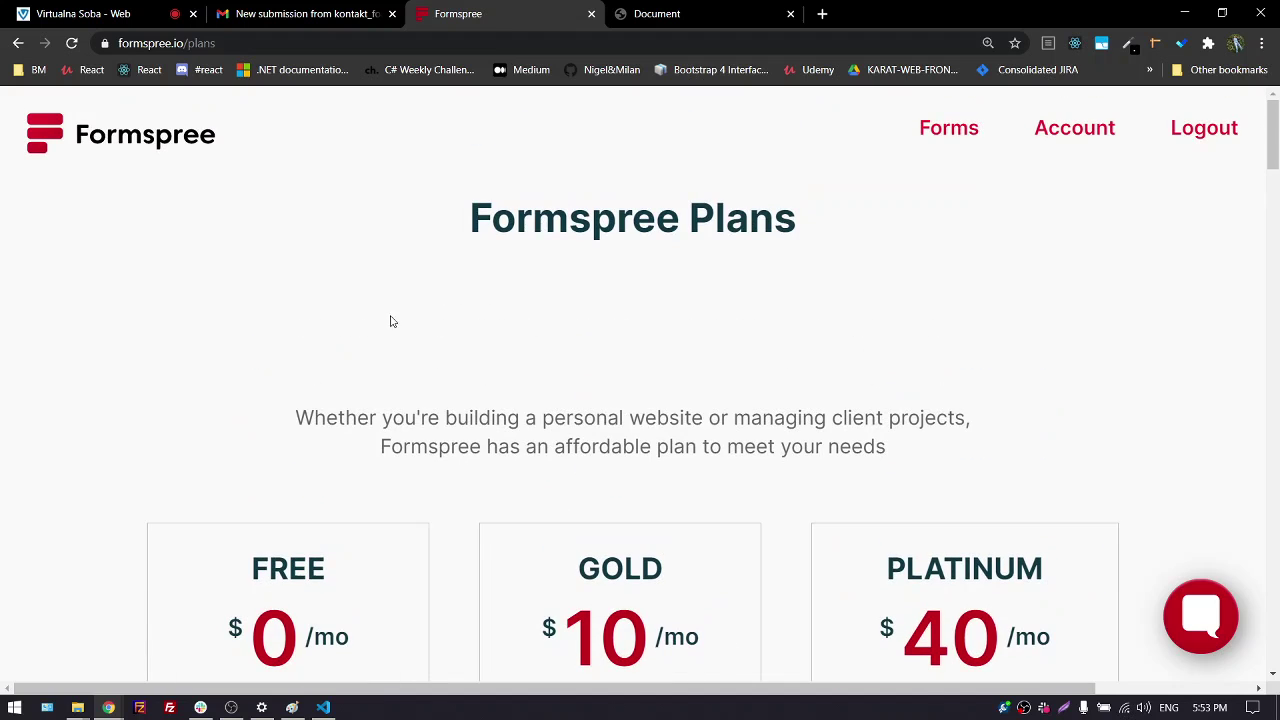
# Return to the Formspree forms list and open the rishubuzice form's submissions
pyautogui.click(931, 140)
pyautogui.scroll(-2, 151, 371)
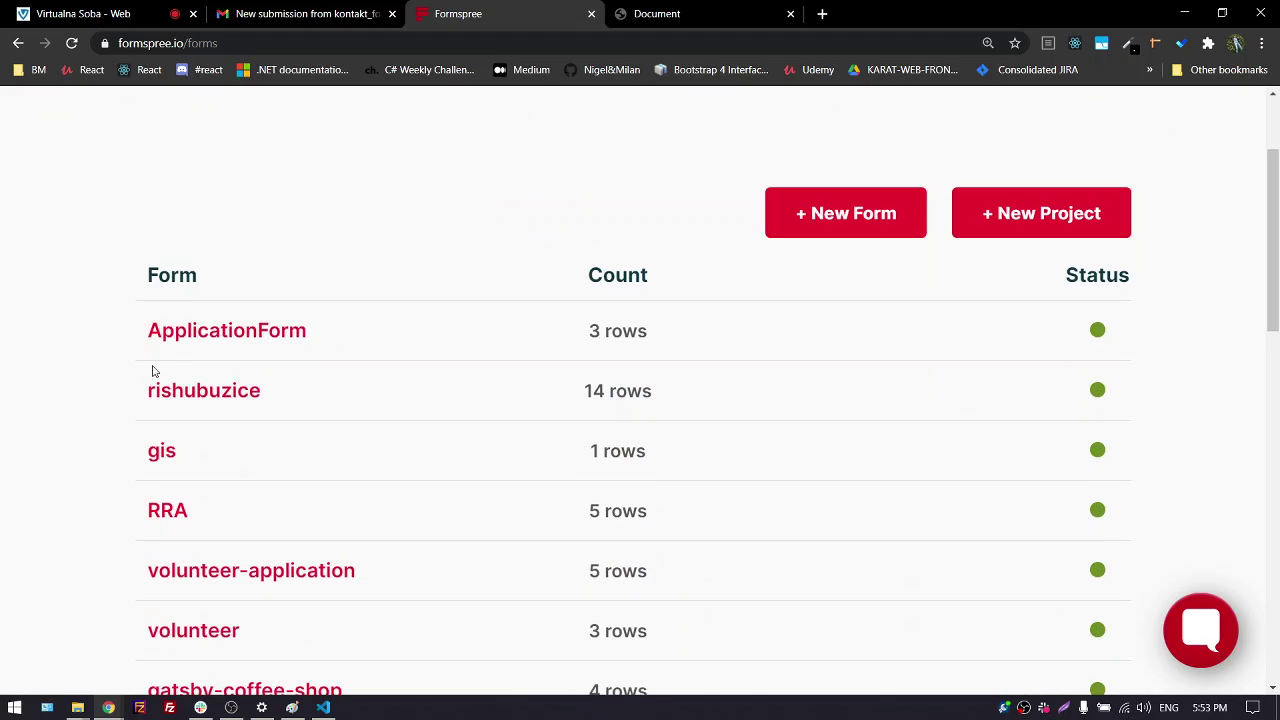
pyautogui.scroll(-5, 195, 438)
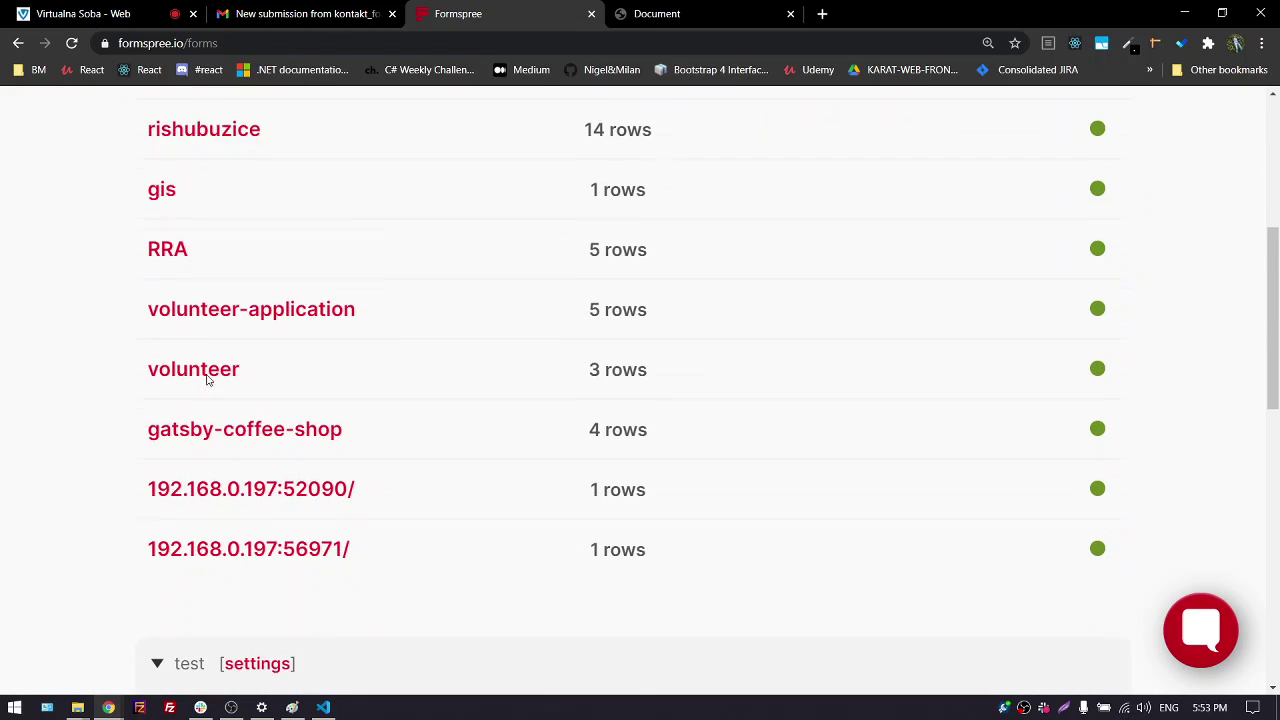
pyautogui.scroll(5, 290, 405)
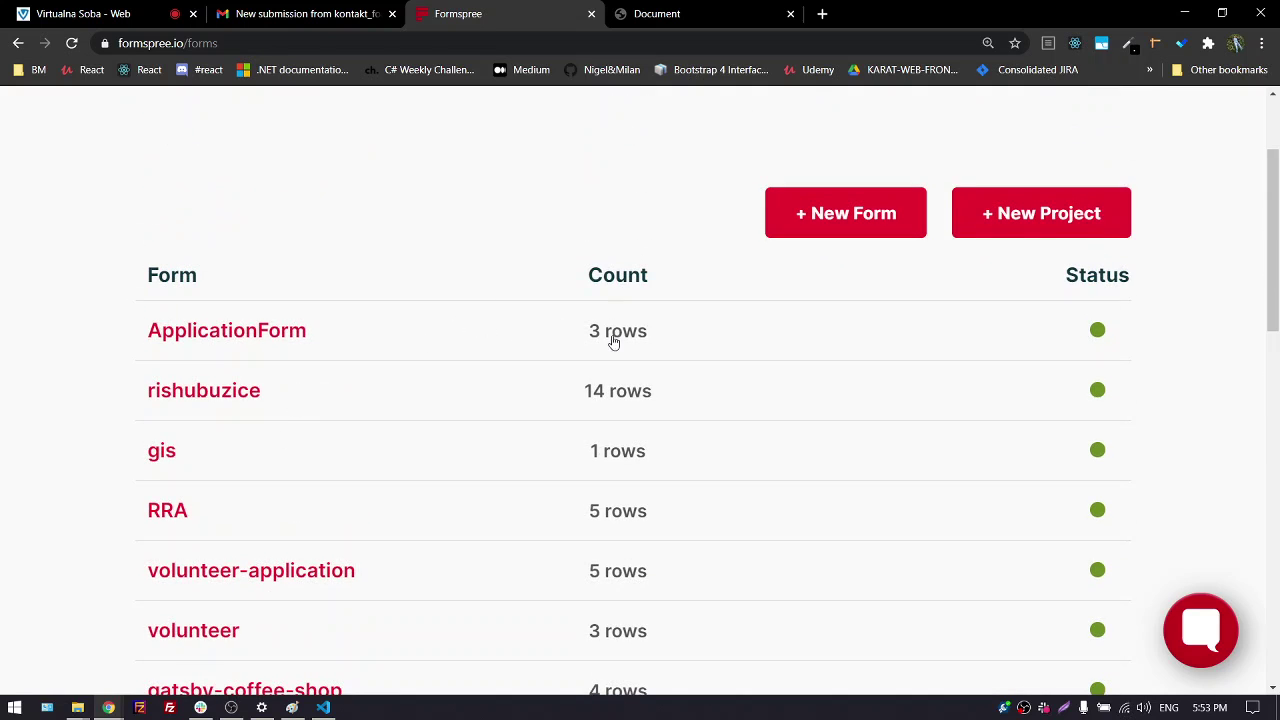
pyautogui.click(600, 392)
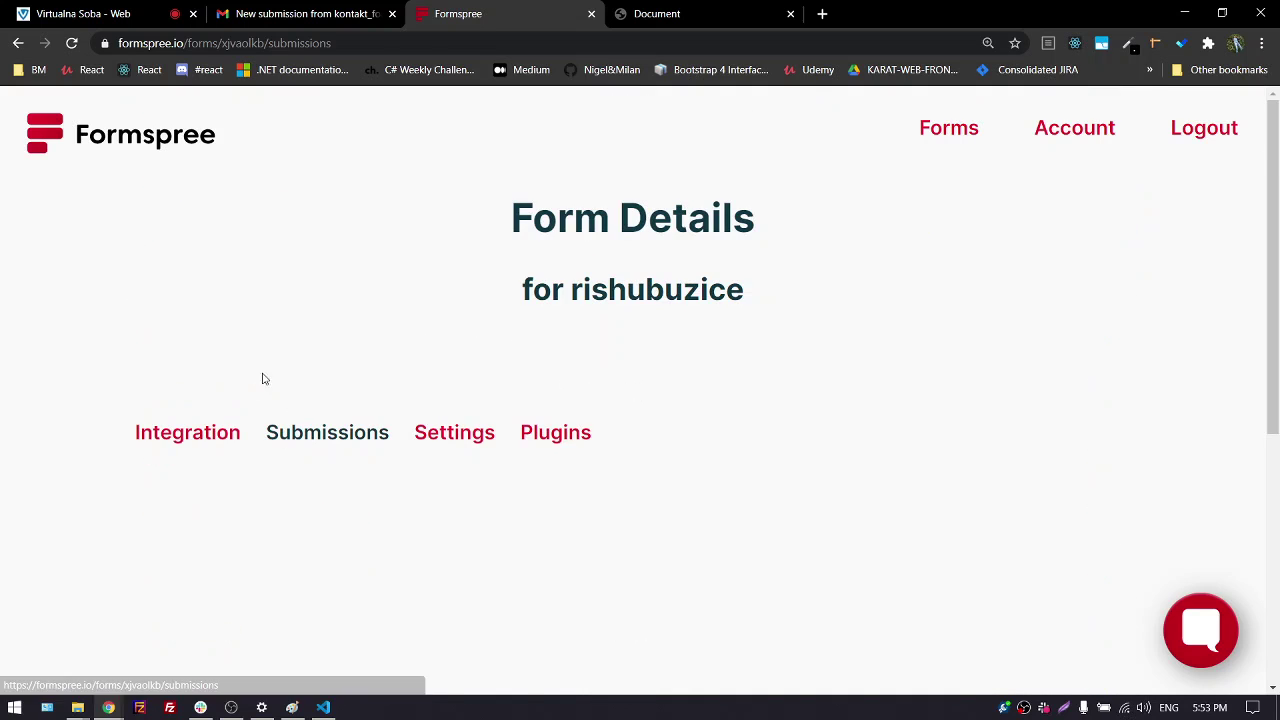
pyautogui.scroll(-5, 61, 392)
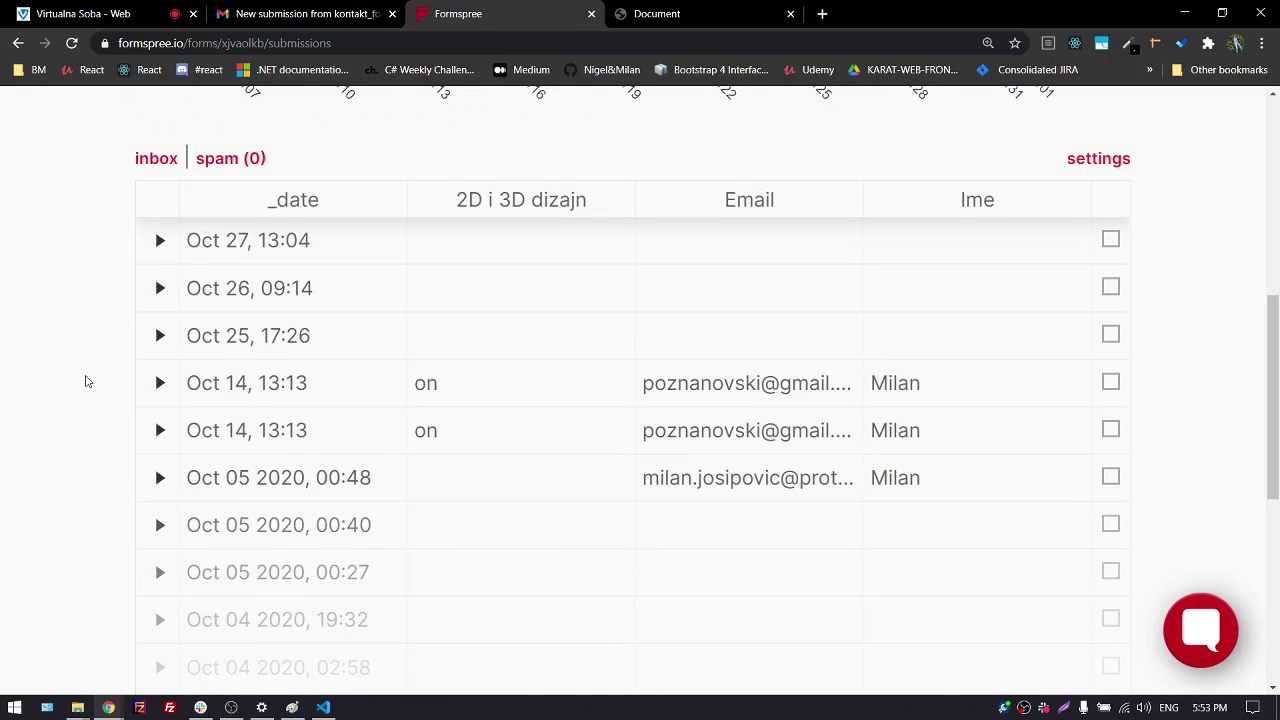
pyautogui.scroll(-1, 603, 400)
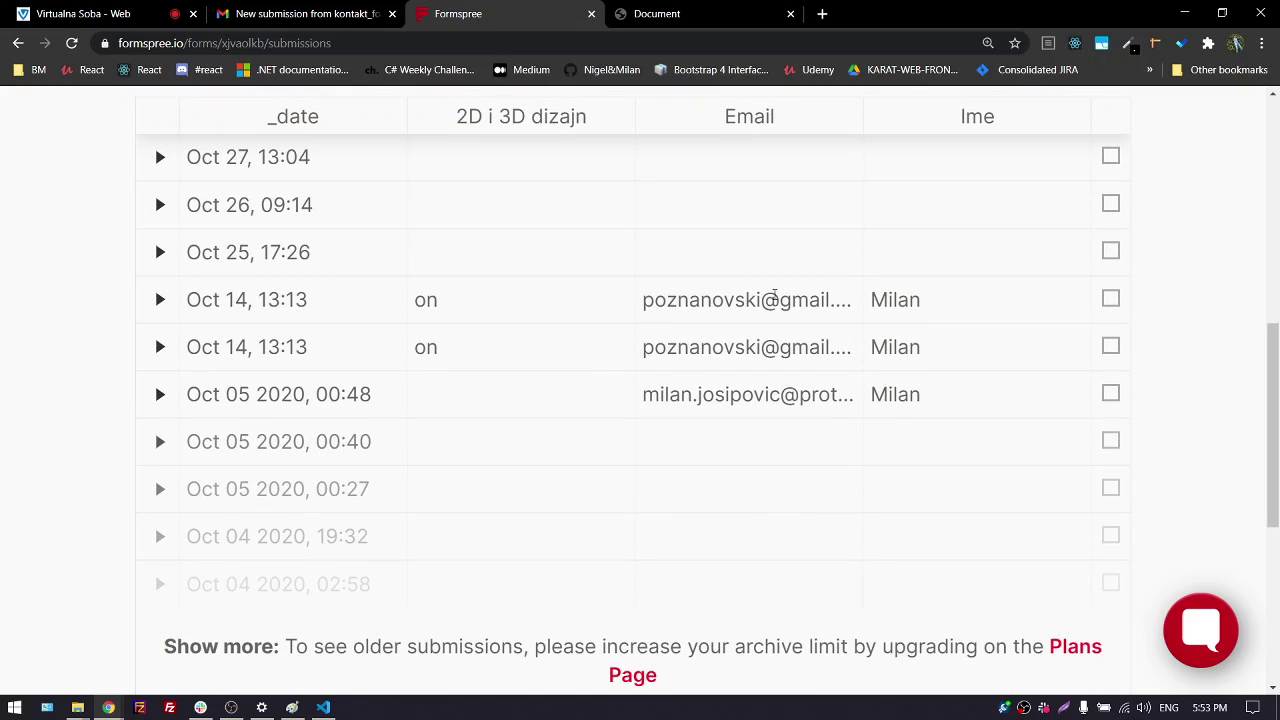
# Expand the first Oct 14, 13:13 submission and scroll through its details
pyautogui.click(162, 306)
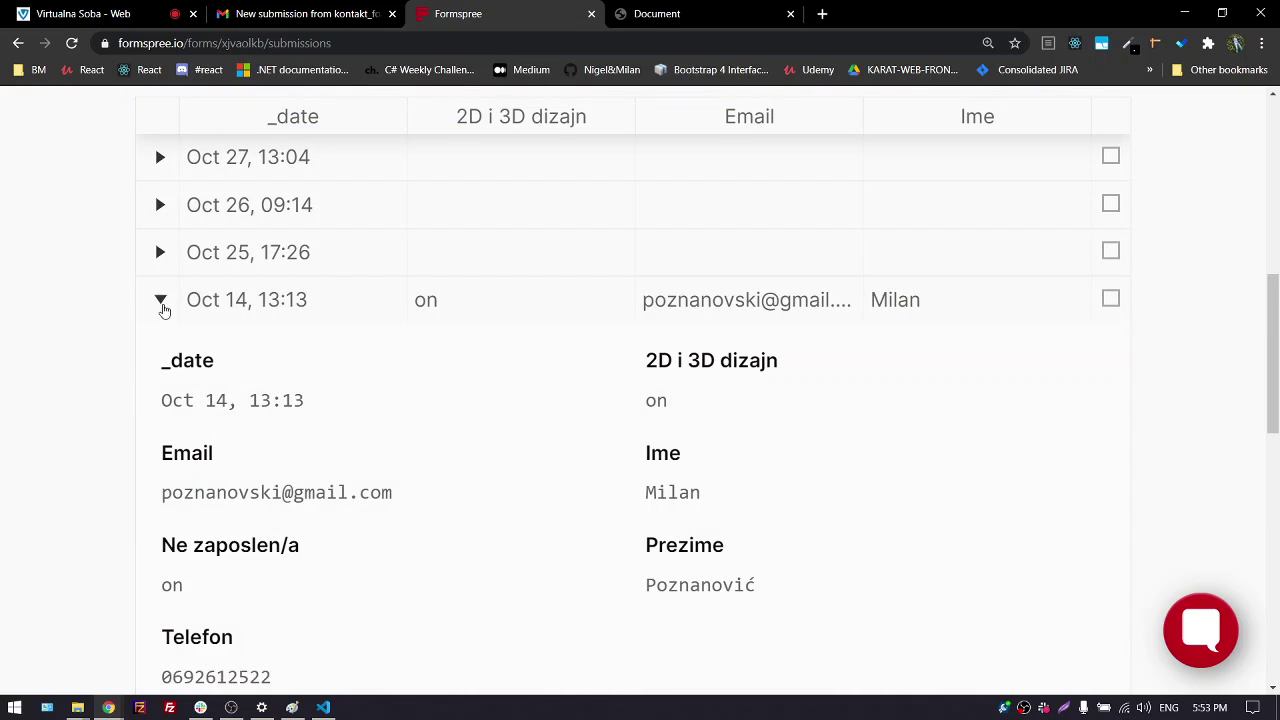
pyautogui.scroll(-2, 501, 447)
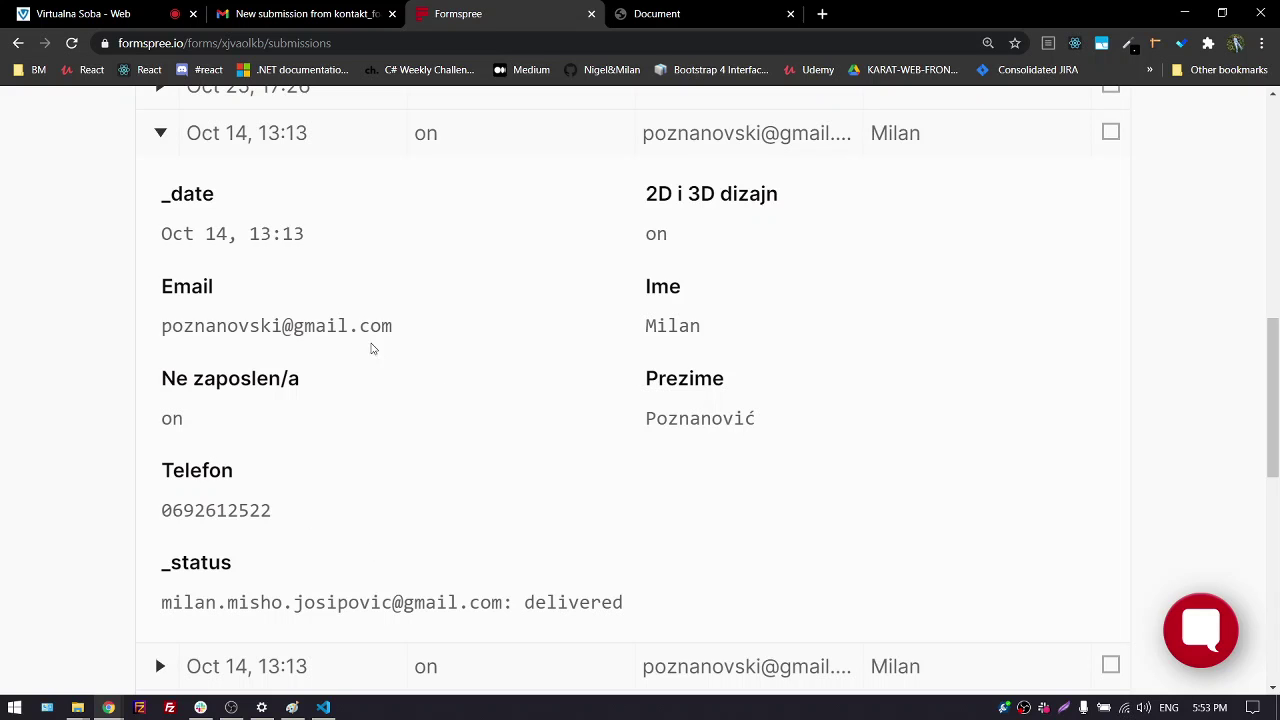
pyautogui.scroll(-4, 256, 467)
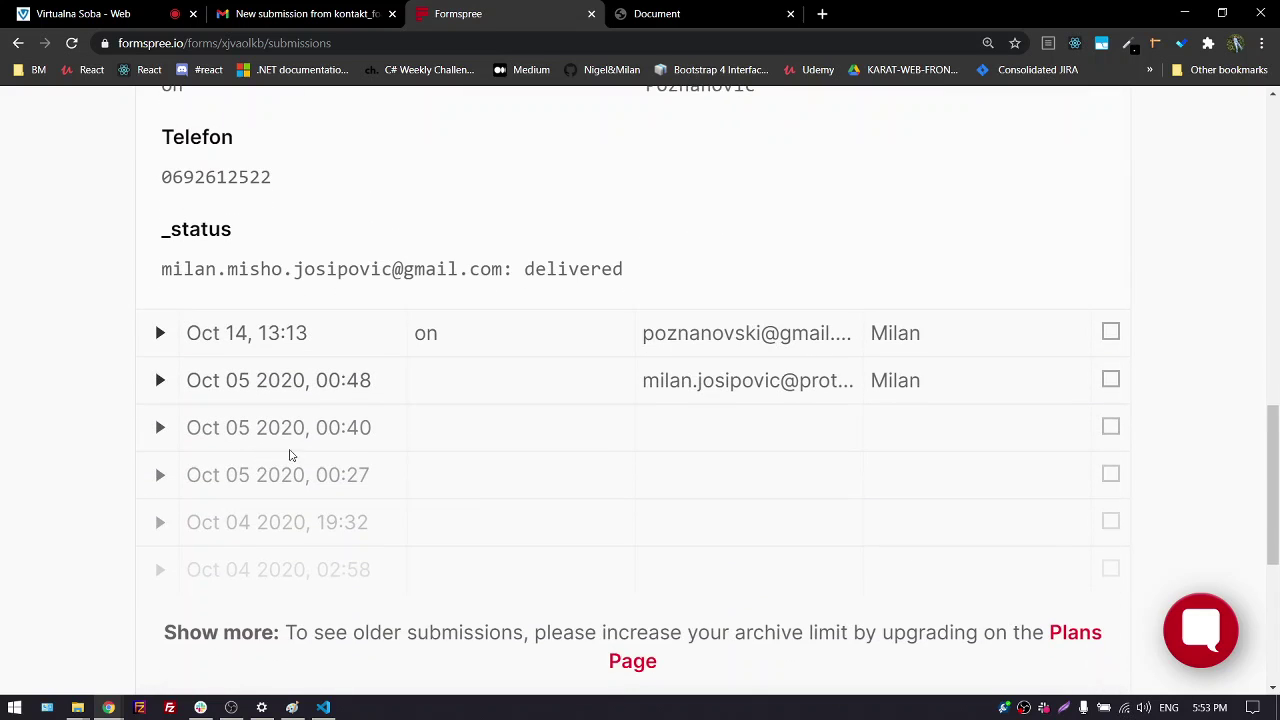
pyautogui.scroll(-3, 300, 458)
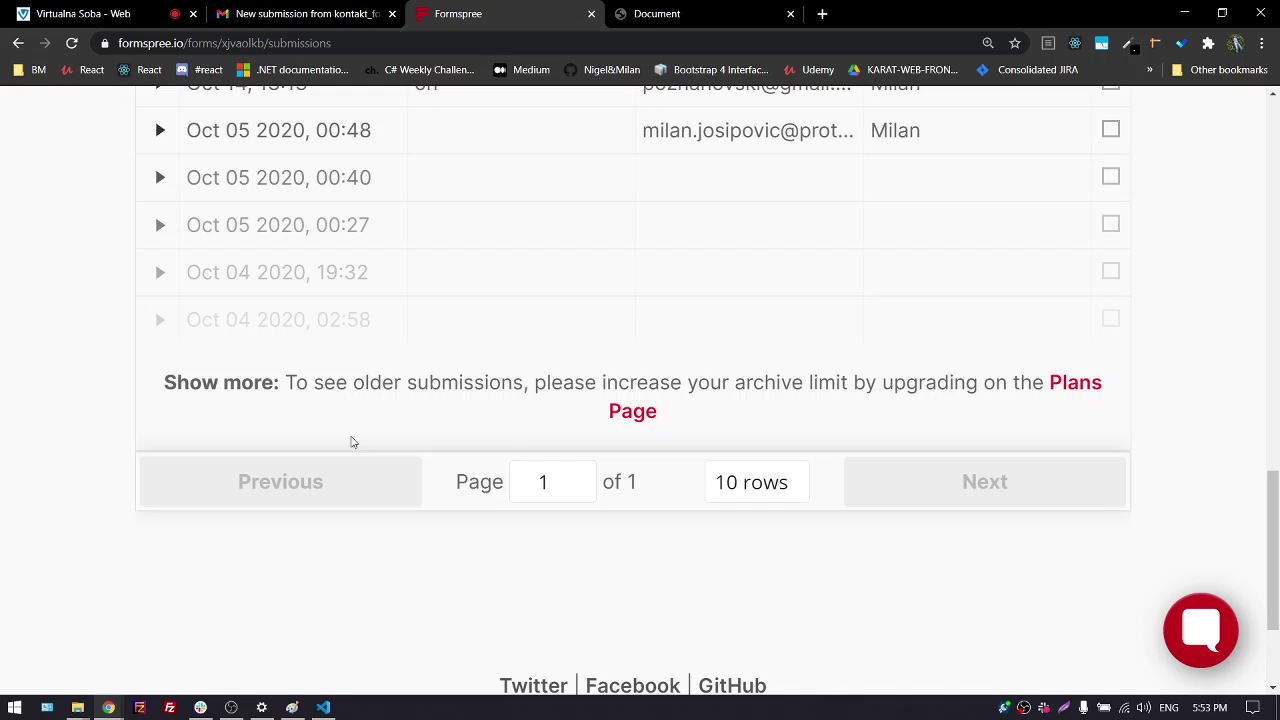
pyautogui.scroll(-2, 369, 486)
pyautogui.scroll(10, 417, 360)
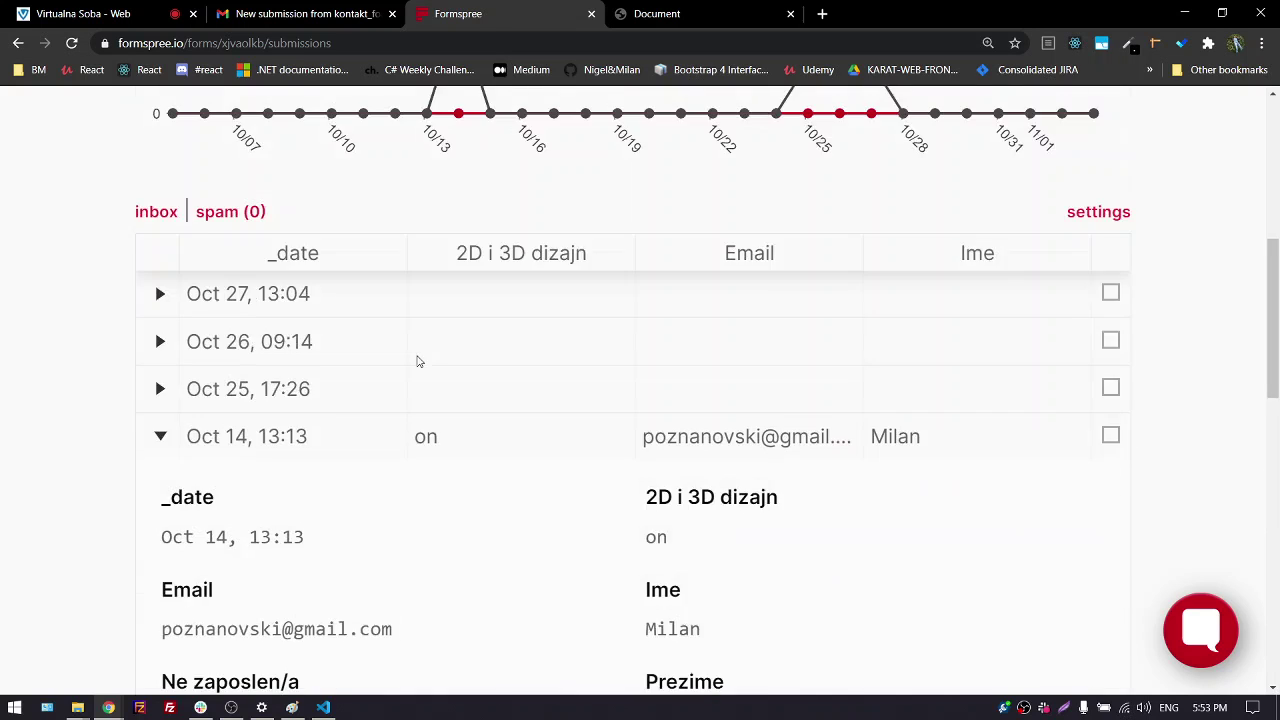
# Go back to the Formspree plans page, then switch to the Virtualna Soba meeting tab
pyautogui.hotkey('alt', 'Left')
pyautogui.hotkey('alt', 'Left')
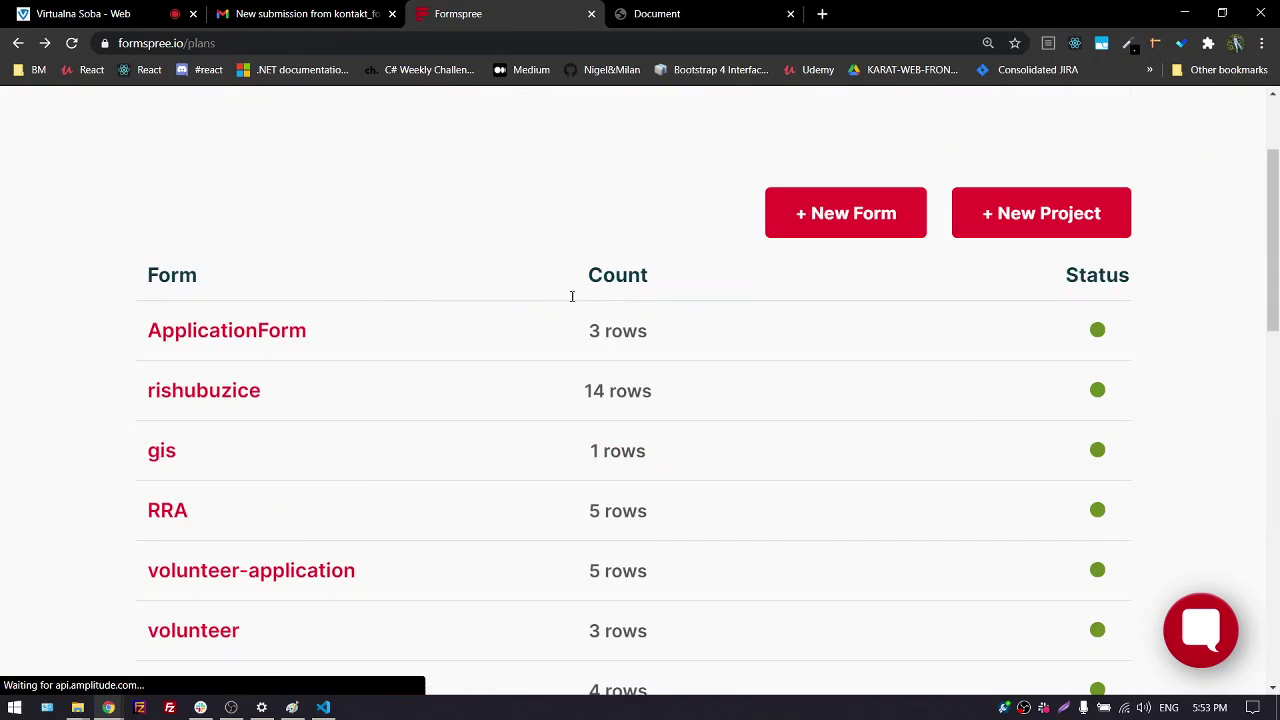
pyautogui.scroll(-3, 421, 329)
pyautogui.scroll(-2, 294, 390)
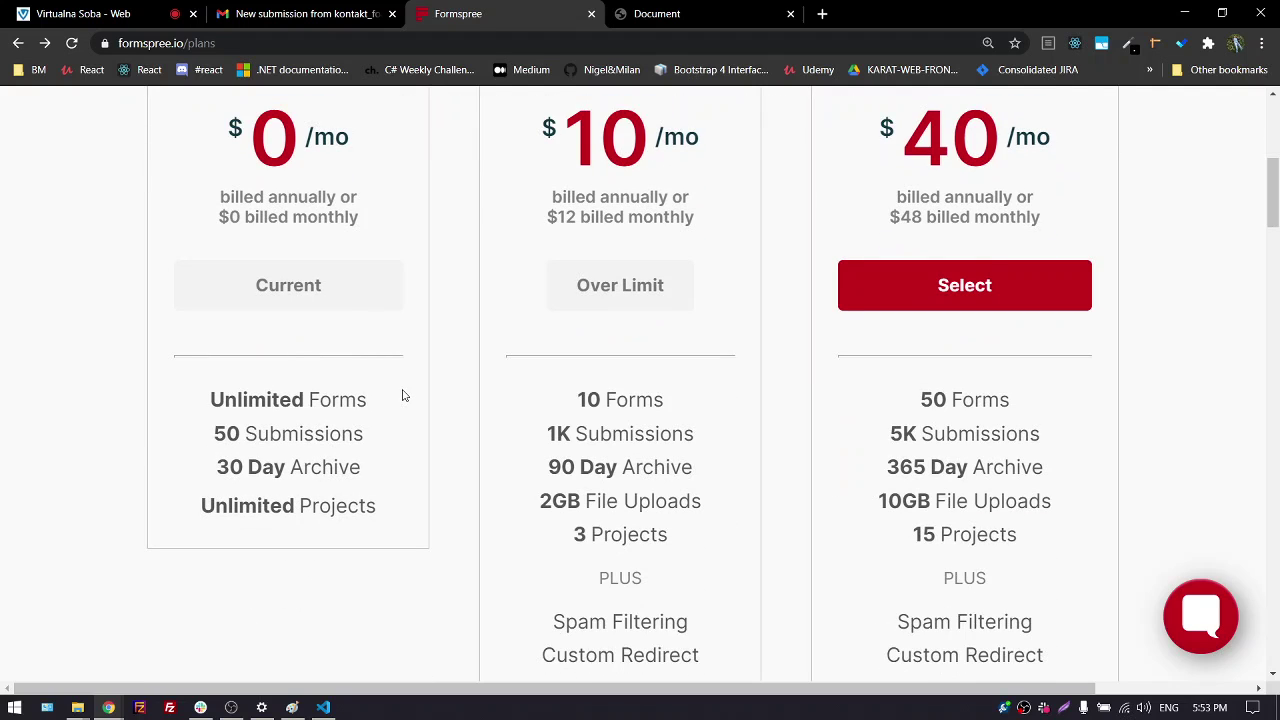
pyautogui.click(95, 14)
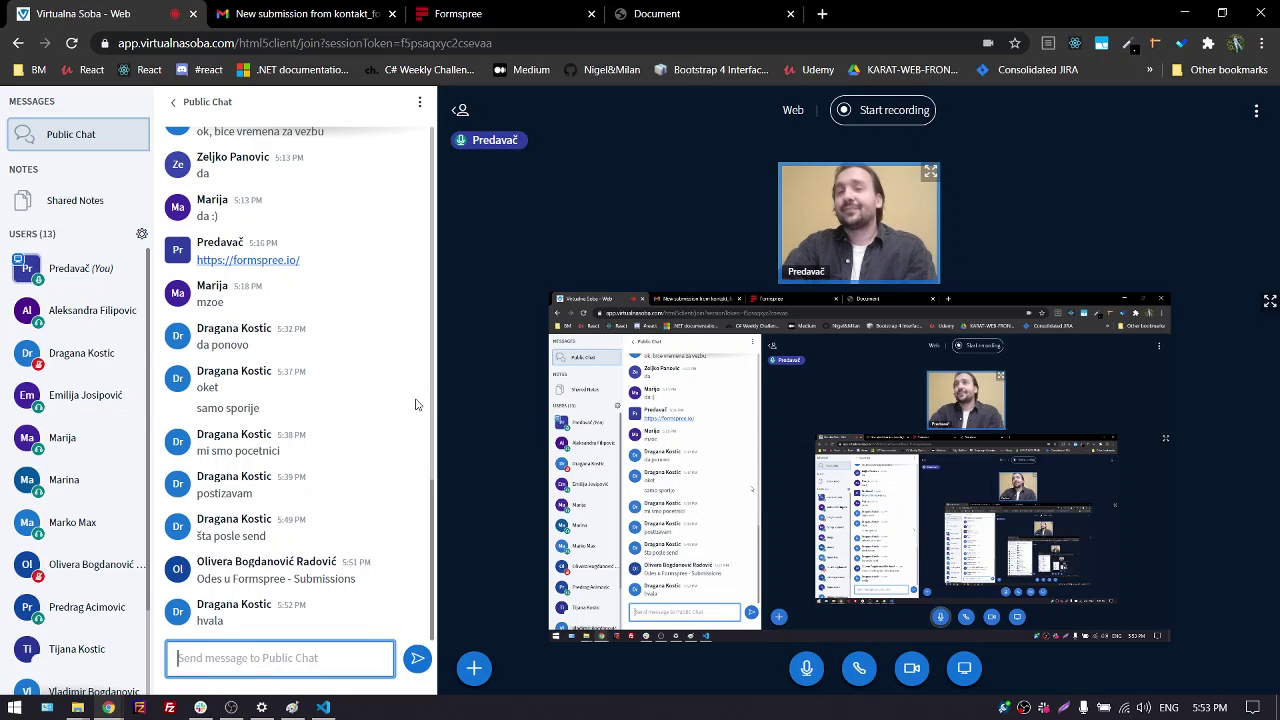
# In a new tab, go to netlify.com and log in to the dashboard
pyautogui.click(822, 14)
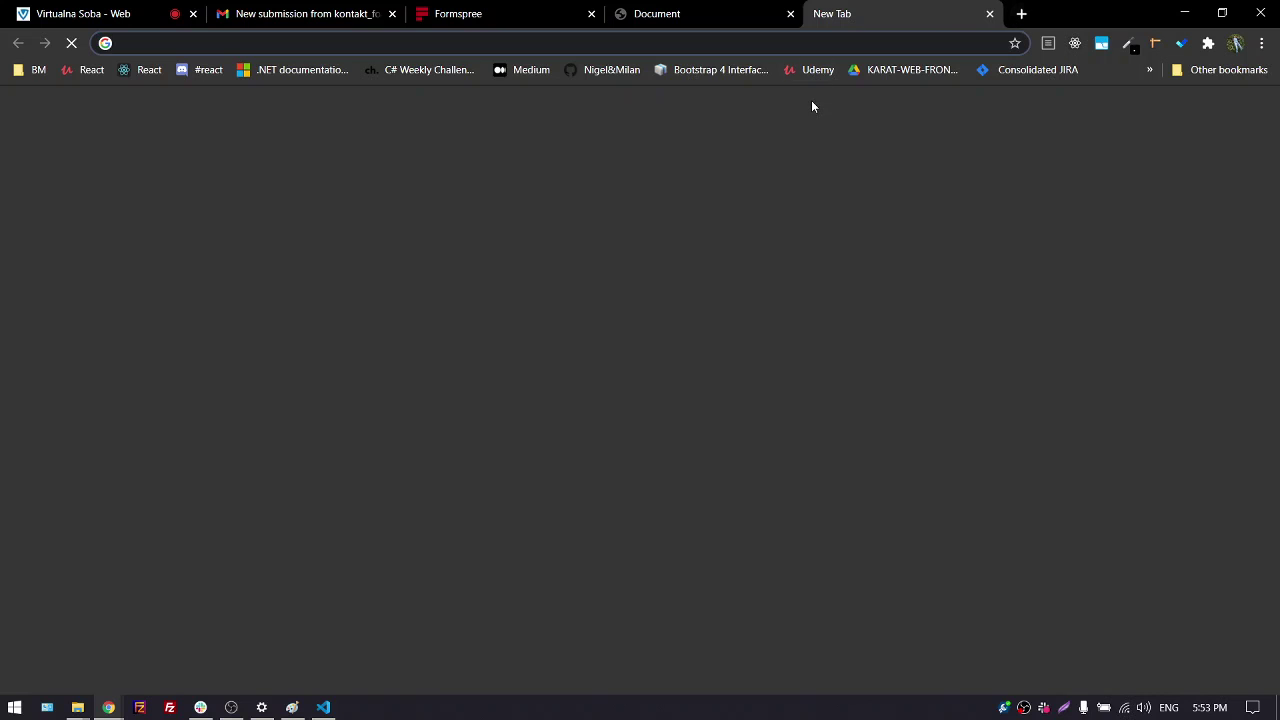
pyautogui.write('n')
pyautogui.press('Return')
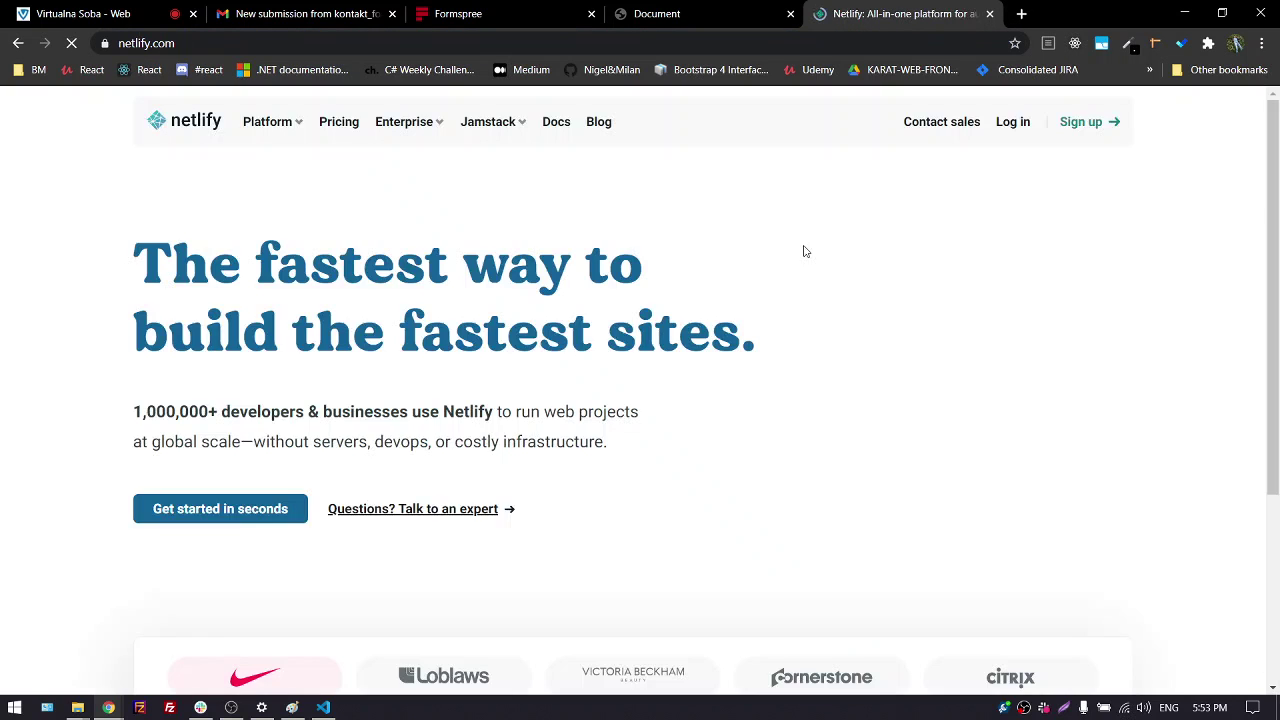
pyautogui.click(1010, 177)
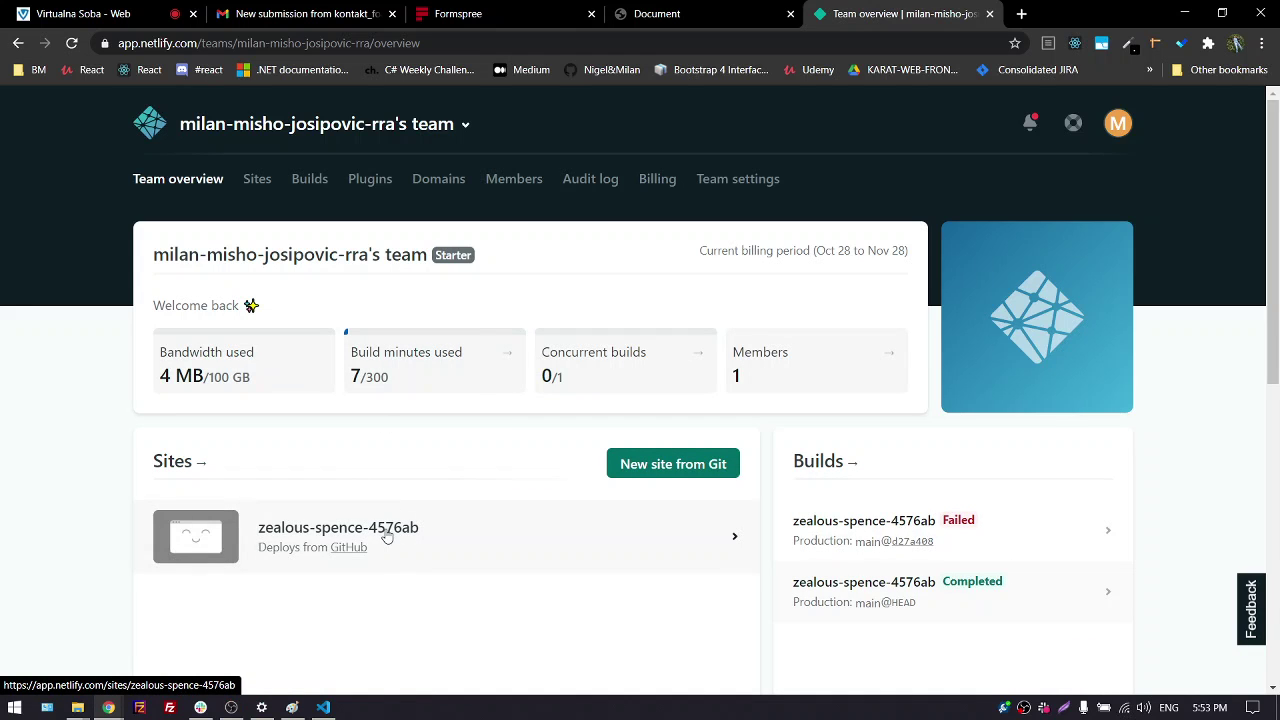
# Open the zealous-spence-4576ab site and preview its live netlify.app page, then close it
pyautogui.click(387, 537)
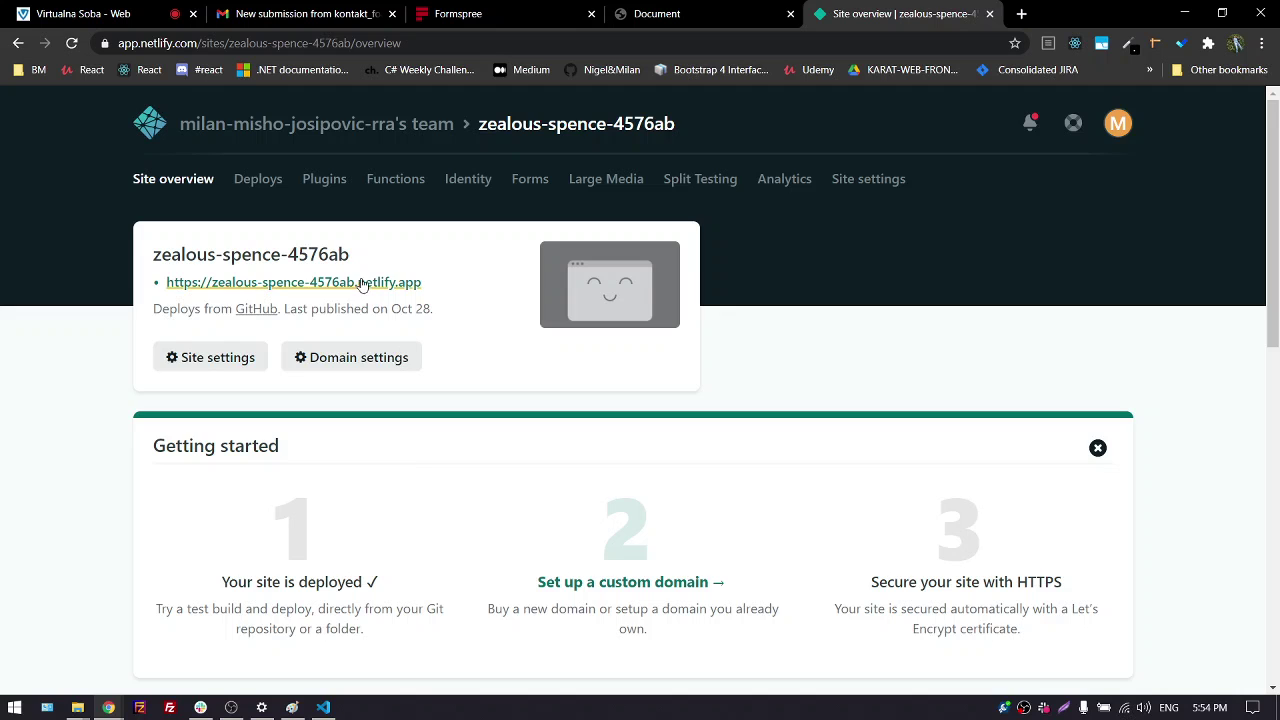
pyautogui.click(362, 287)
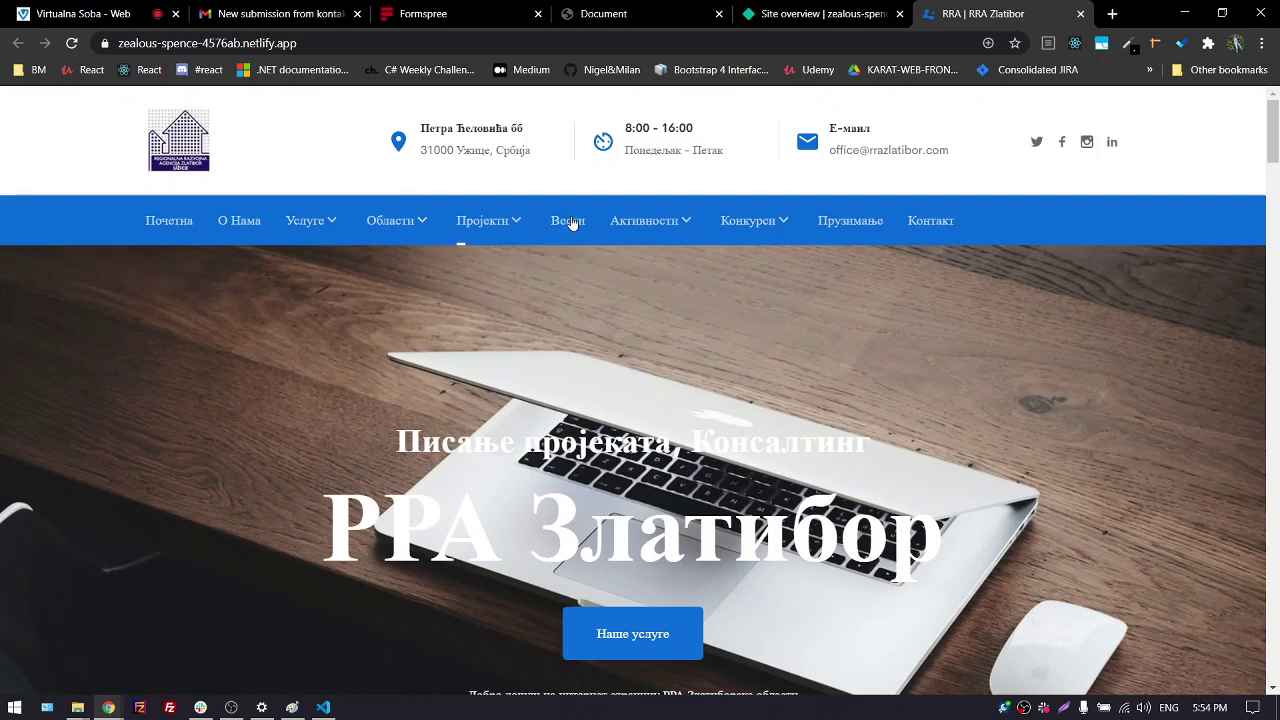
pyautogui.scroll(-5, 893, 285)
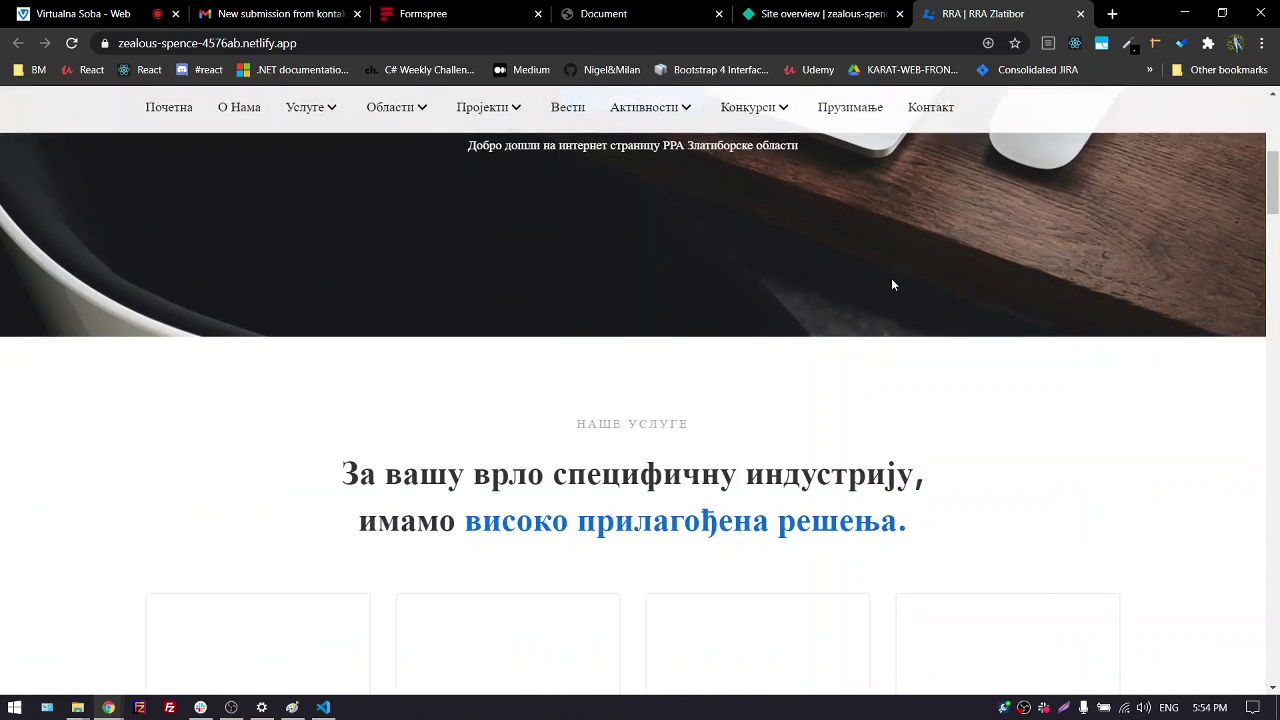
pyautogui.scroll(5, 893, 285)
pyautogui.click(1080, 14)
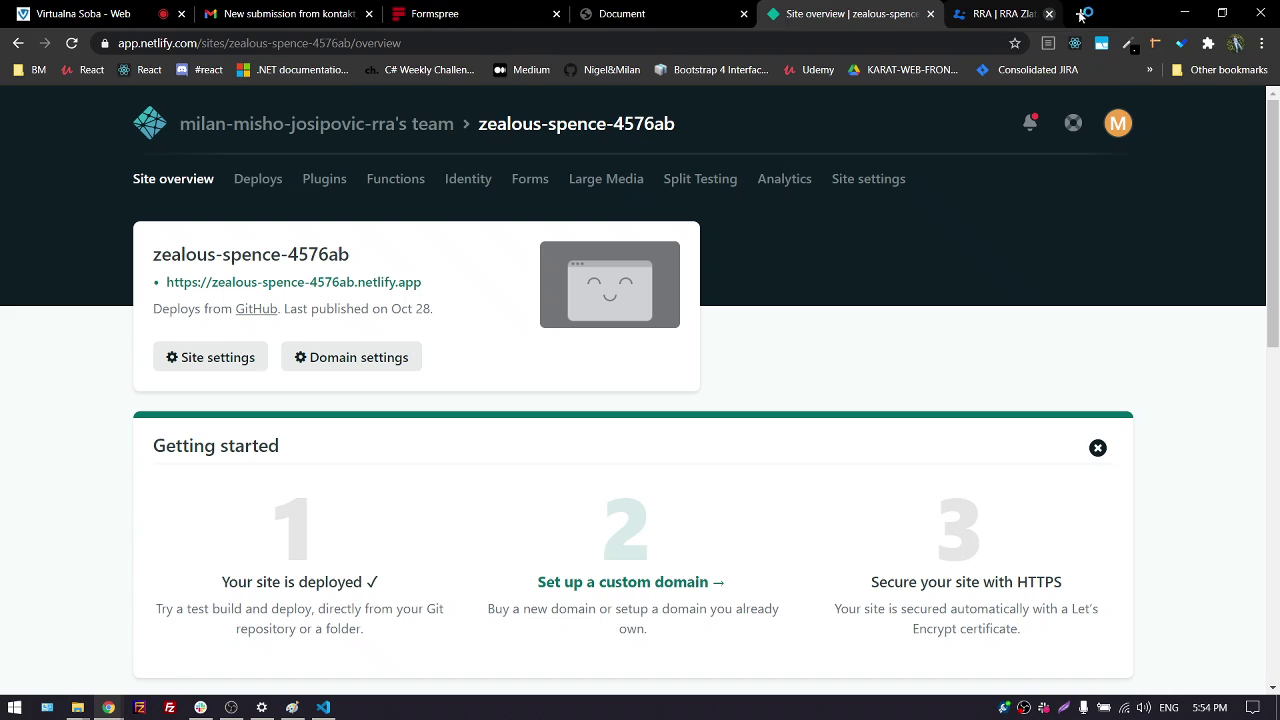
# Open the site's Forms page and select the sample form code with the netlify attribute
pyautogui.click(530, 181)
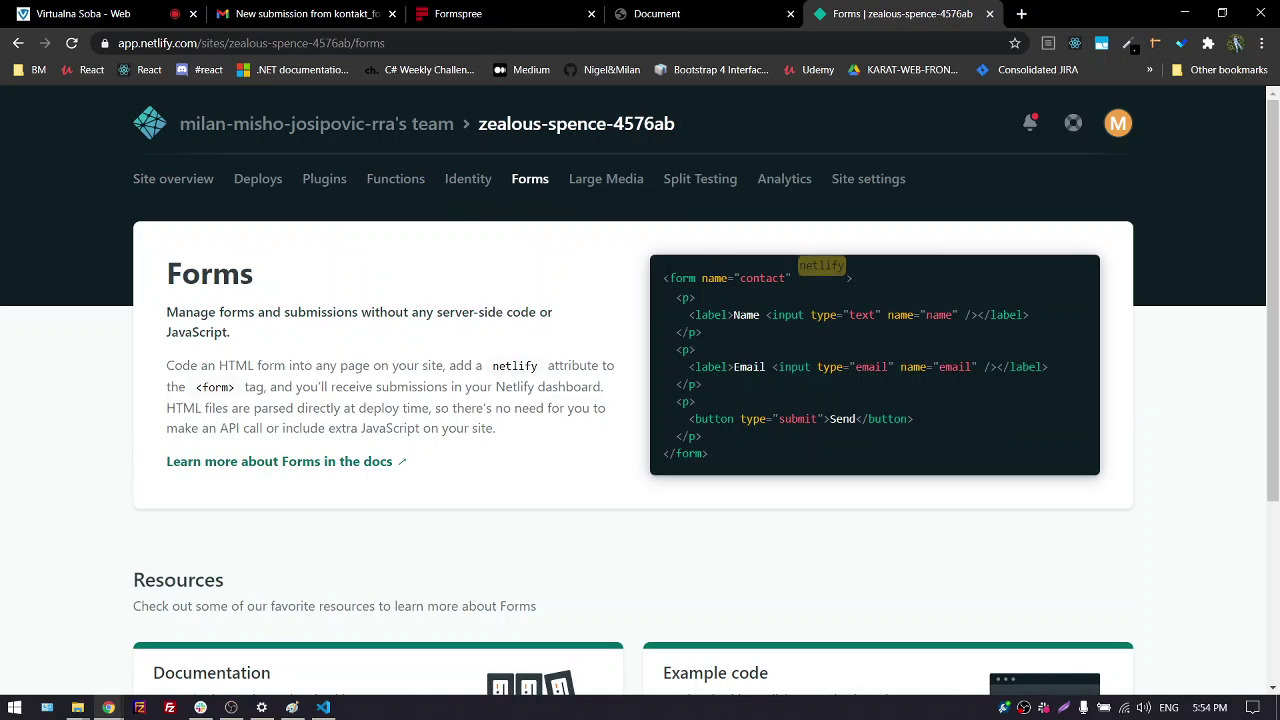
pyautogui.moveTo(668, 278); pyautogui.dragTo(580, 448)
pyautogui.scroll(-2, 491, 397)
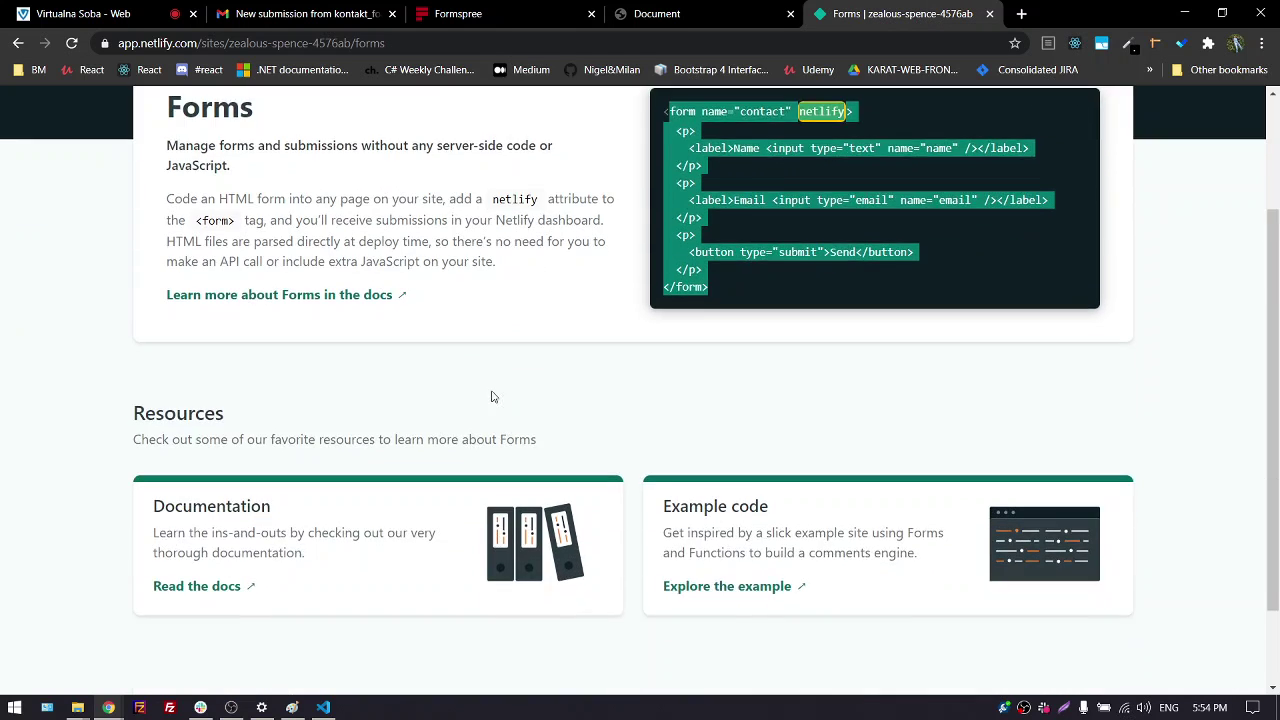
pyautogui.scroll(-1, 491, 397)
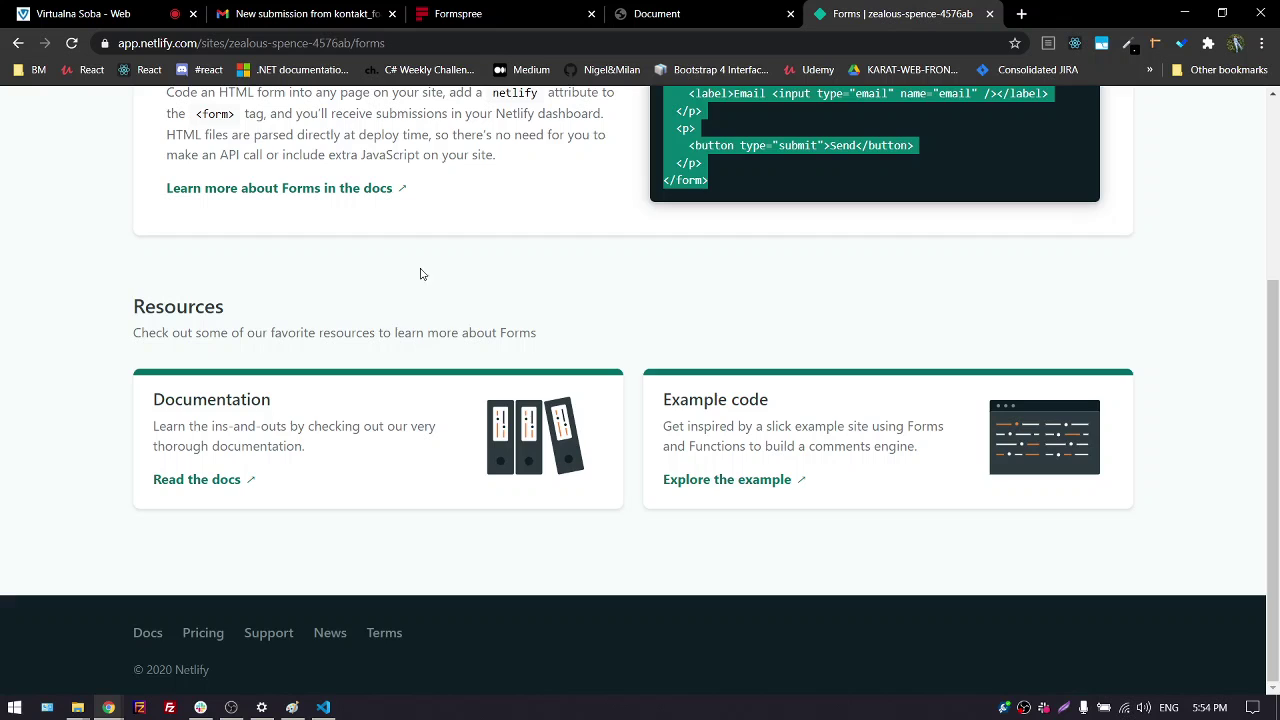
pyautogui.scroll(3, 420, 271)
# Close Netlify, snap Chrome's local form page into a narrow right-side window, and bring VS Code forward
pyautogui.click(990, 14)
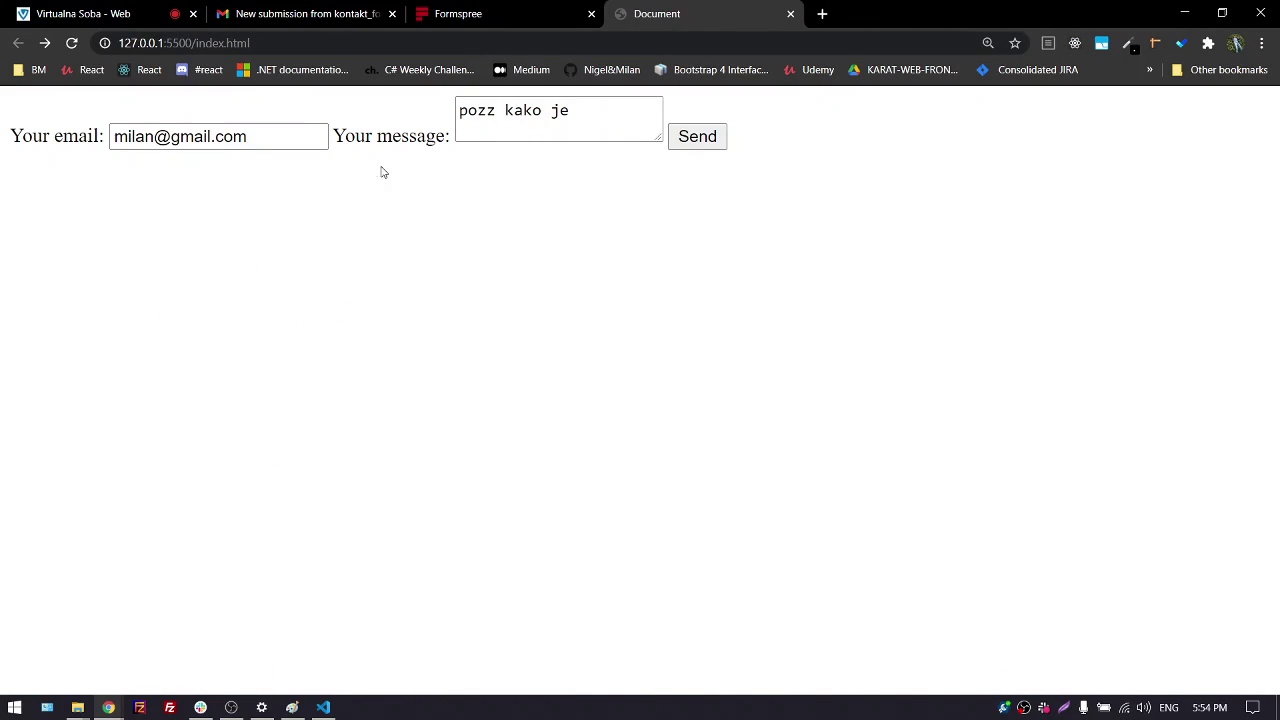
pyautogui.click(90, 14)
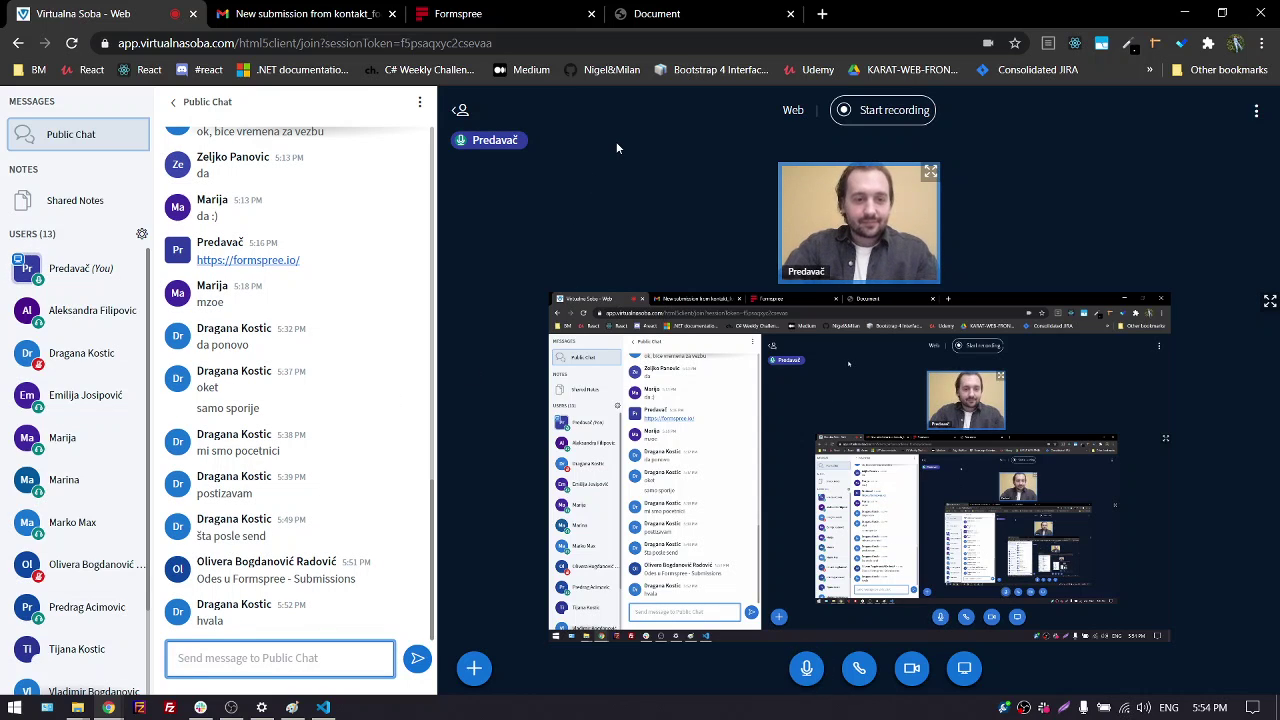
pyautogui.press('super+Right')
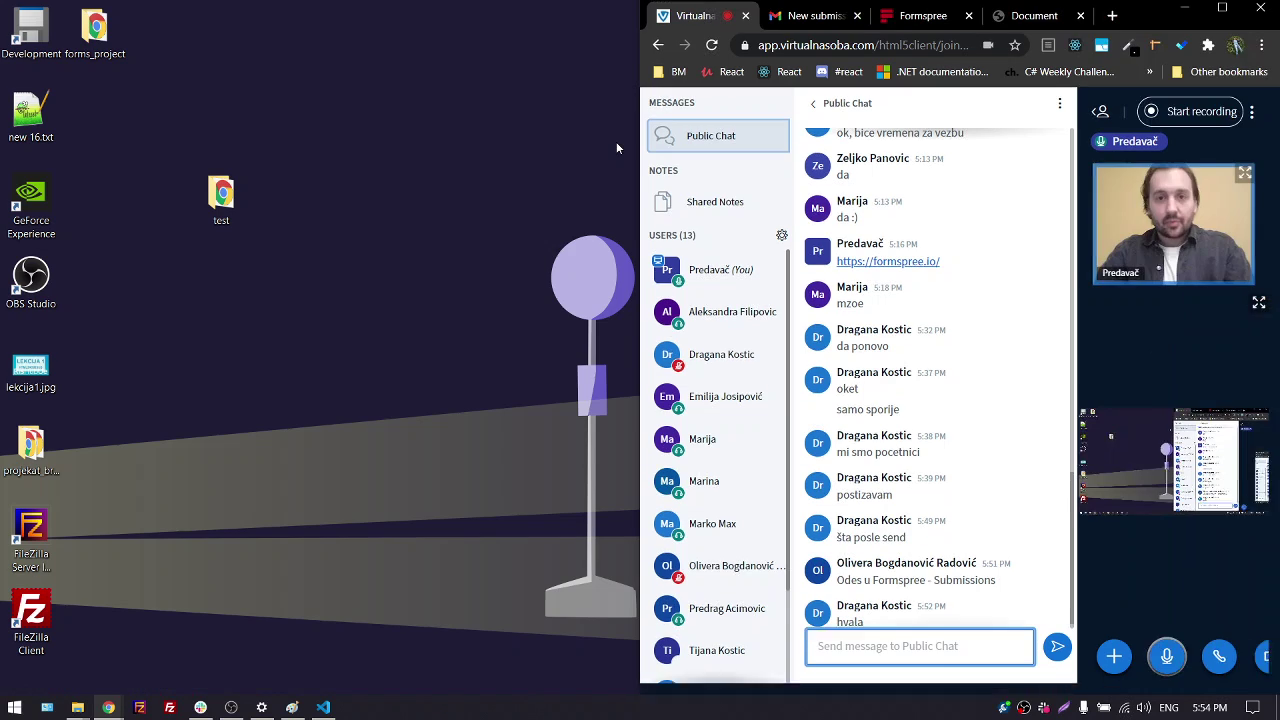
pyautogui.click(1030, 16)
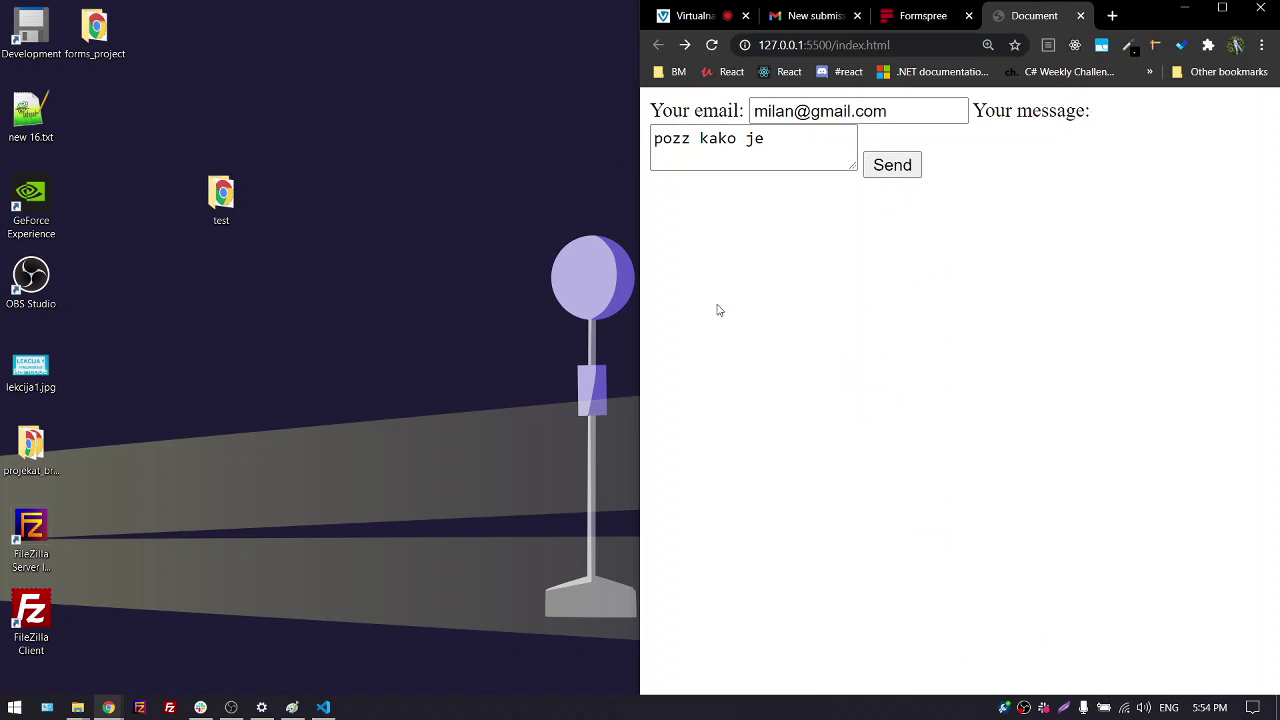
pyautogui.moveTo(640, 277); pyautogui.dragTo(1077, 249)
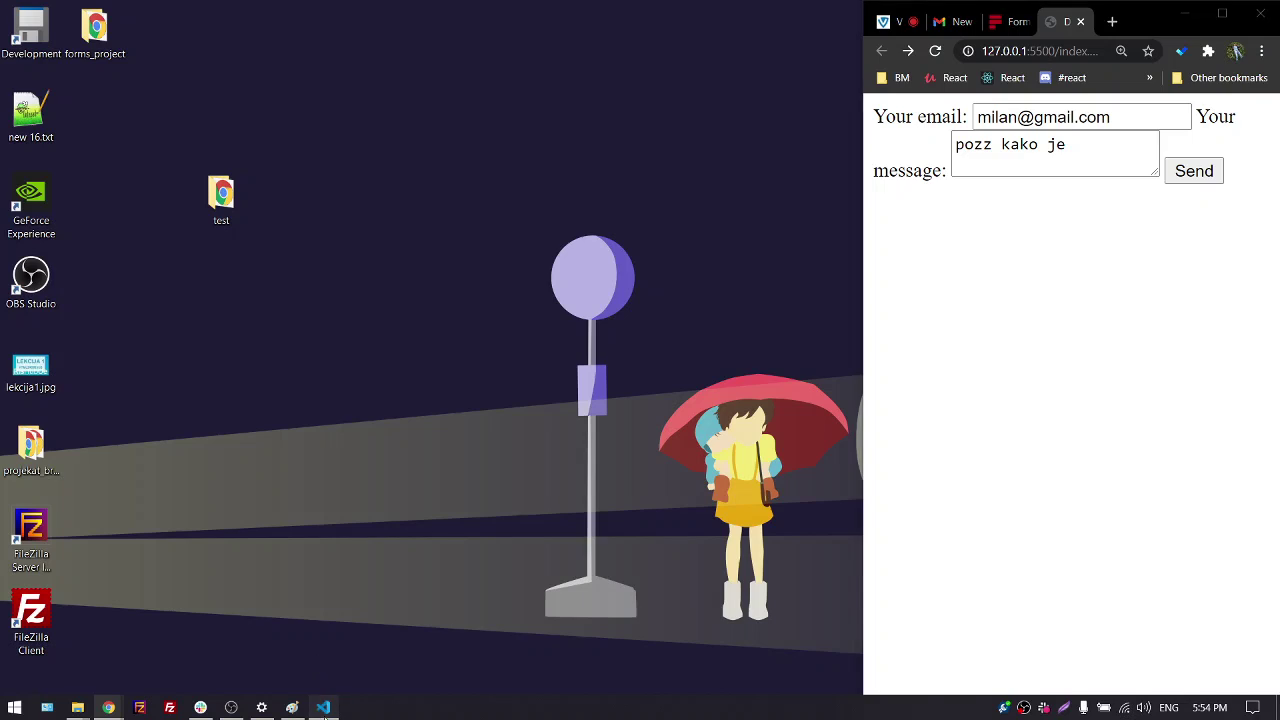
pyautogui.click(323, 707)
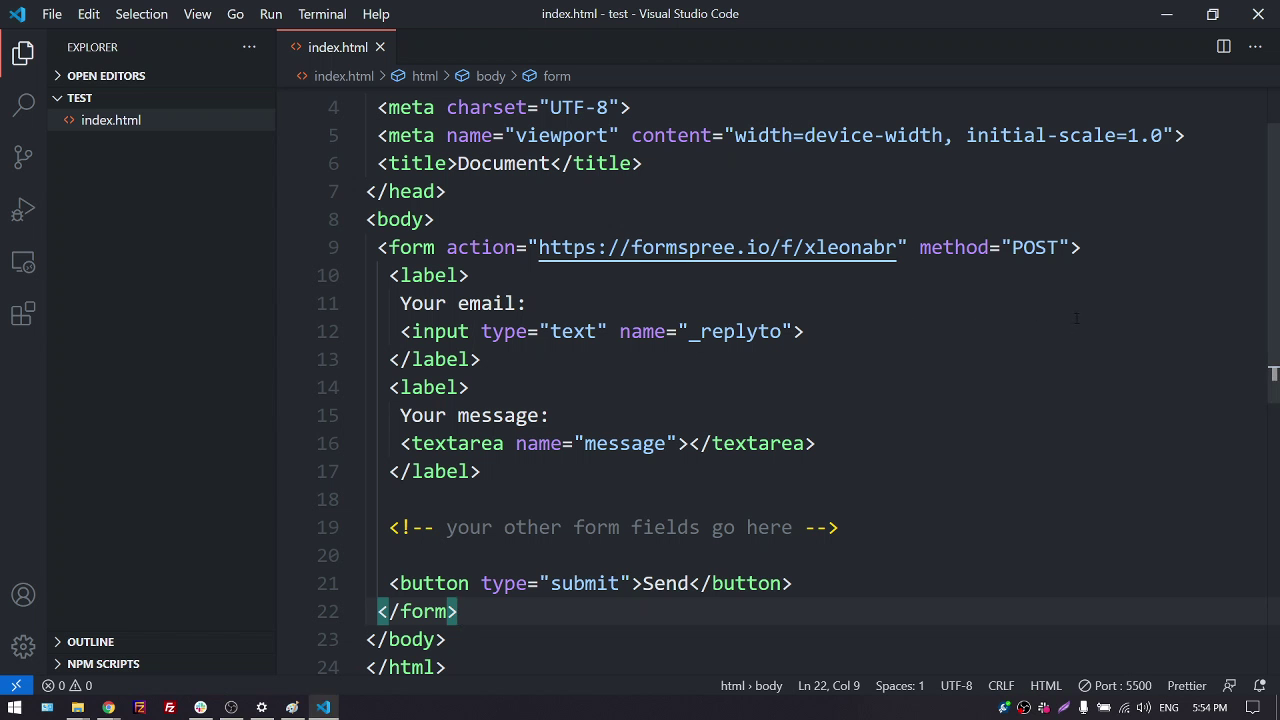
# Tile VS Code left and the local form page right, widen VS Code, and focus the message field
pyautogui.press('super+Left')
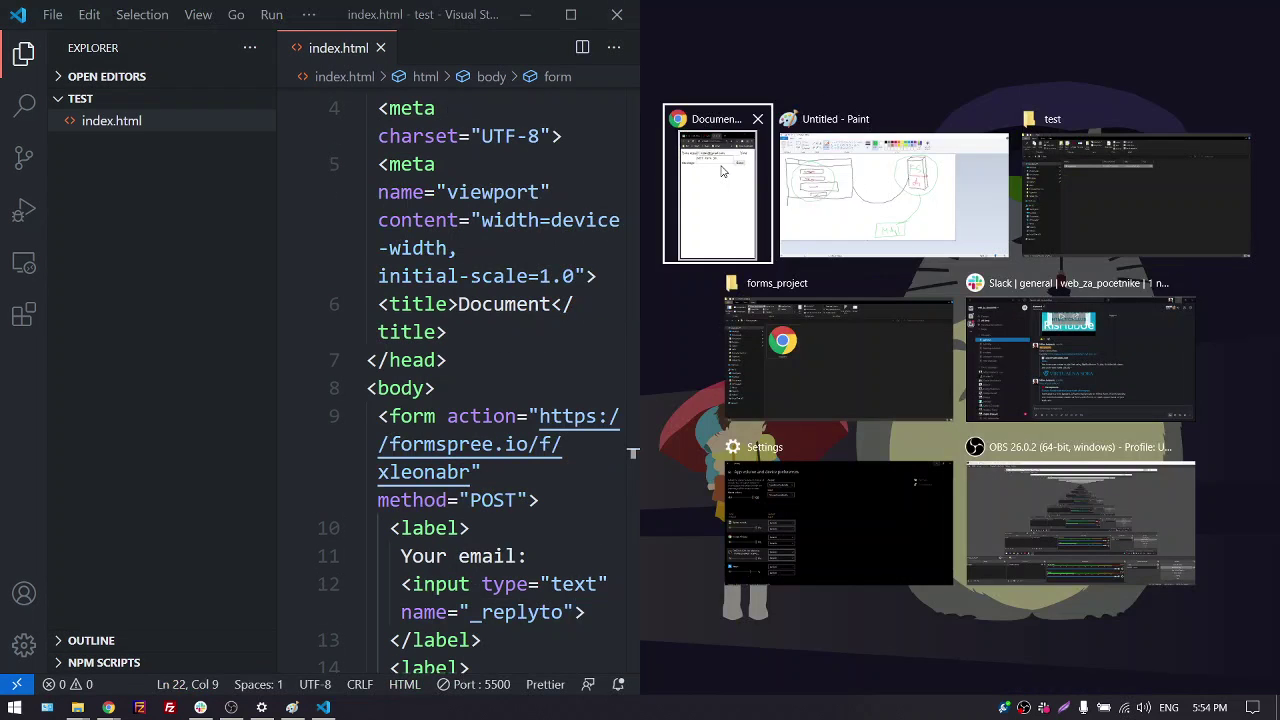
pyautogui.click(713, 206)
pyautogui.moveTo(641, 252); pyautogui.dragTo(863, 252)
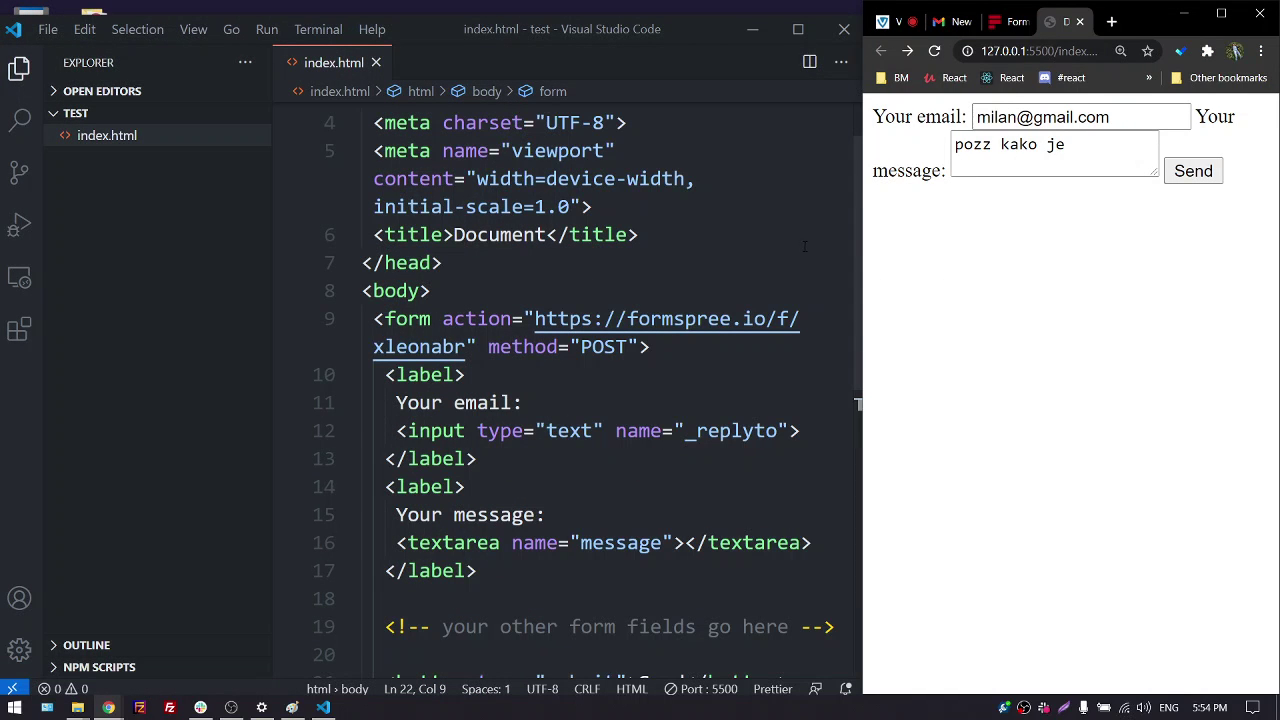
pyautogui.click(1058, 150)
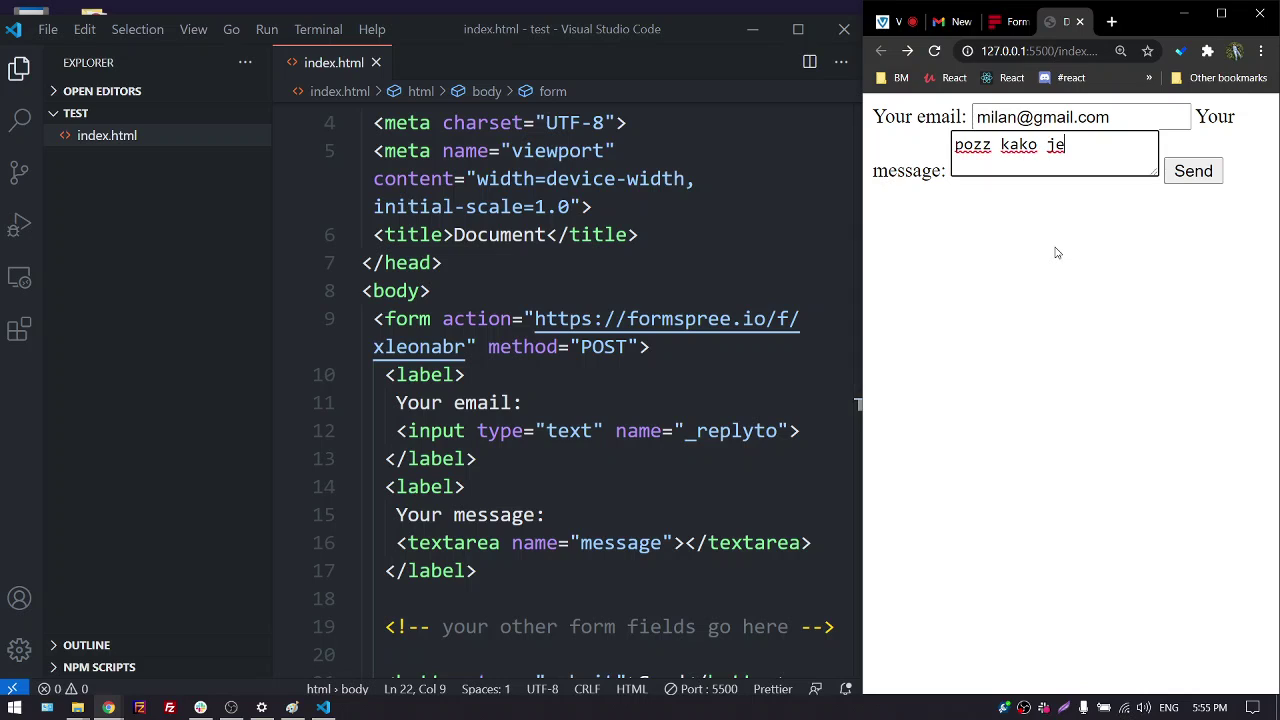
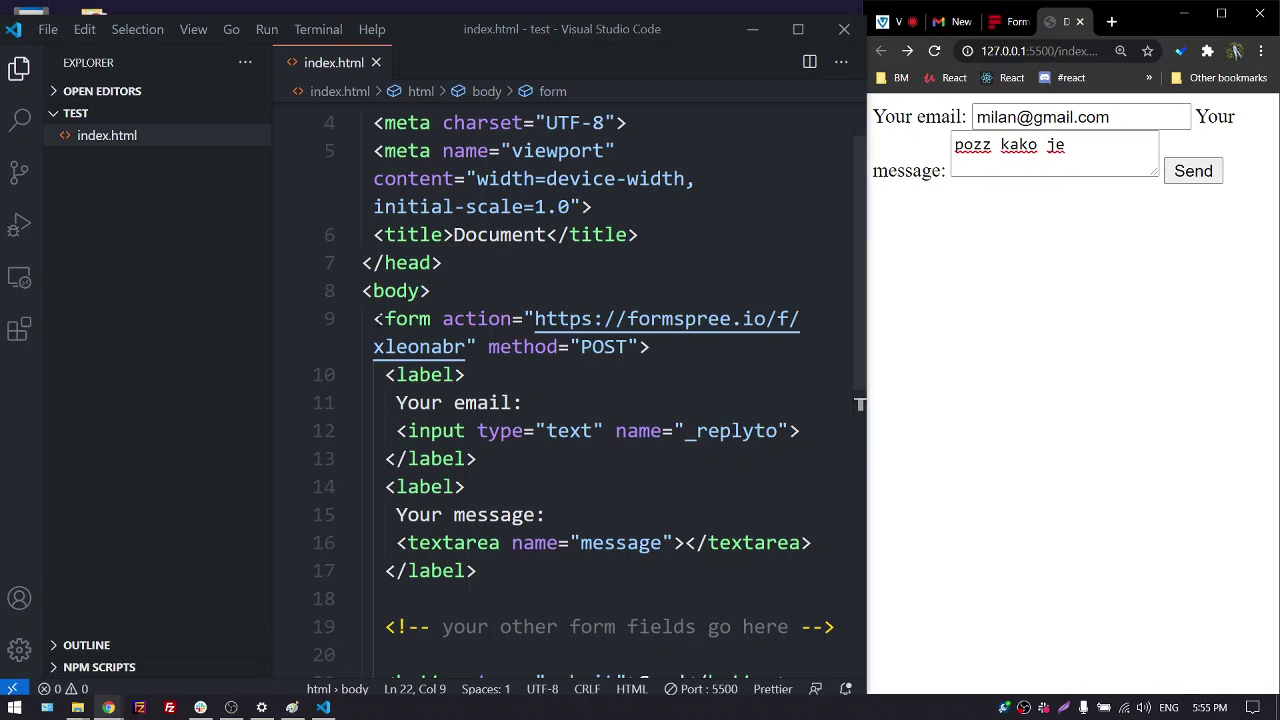
# Delete the old form code from the body, hide the Explorer sidebar, and save index.html
pyautogui.moveTo(378, 322); pyautogui.dragTo(489, 519)
pyautogui.press('BackSpace')
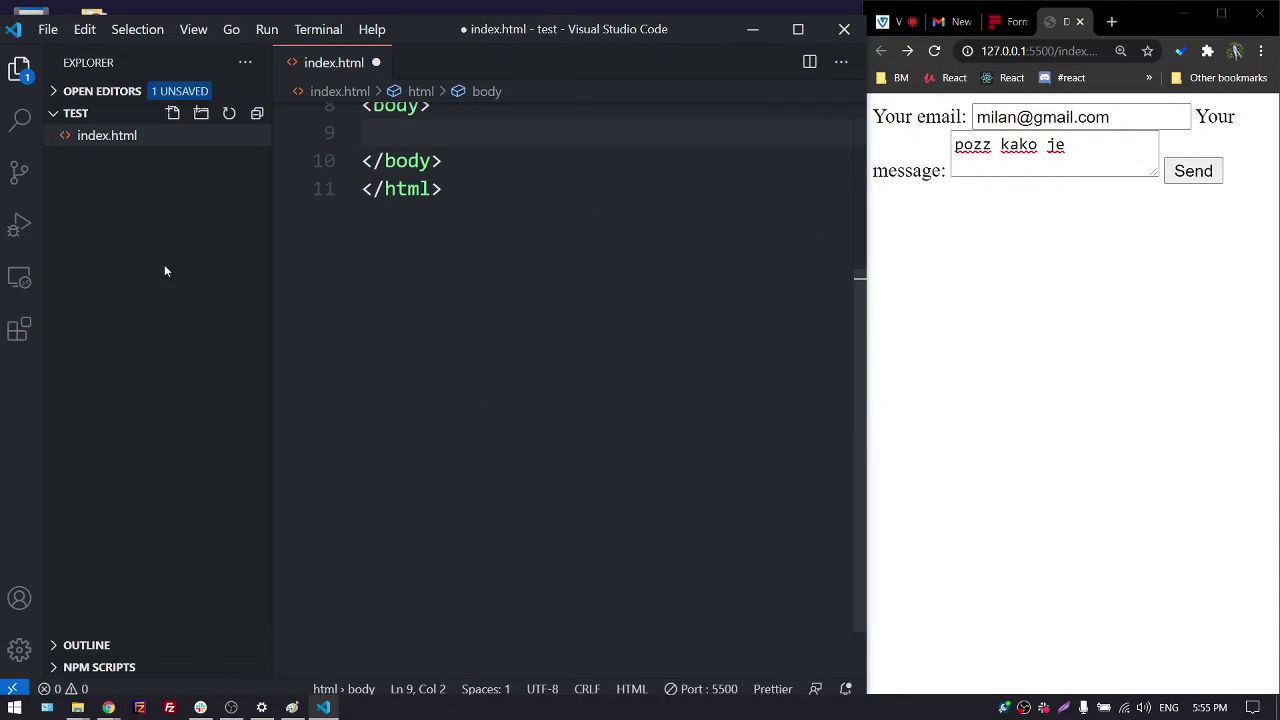
pyautogui.click(19, 68)
pyautogui.scroll(3, 406, 422)
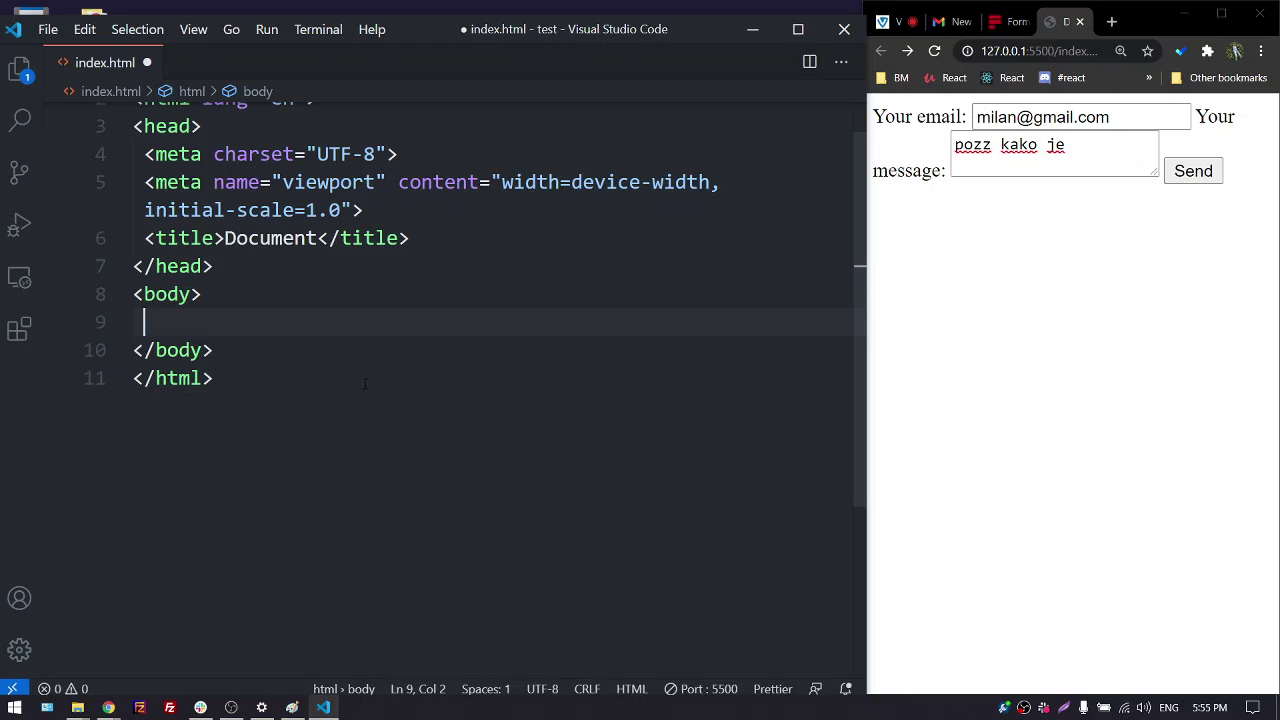
pyautogui.hotkey('ctrl', 's')
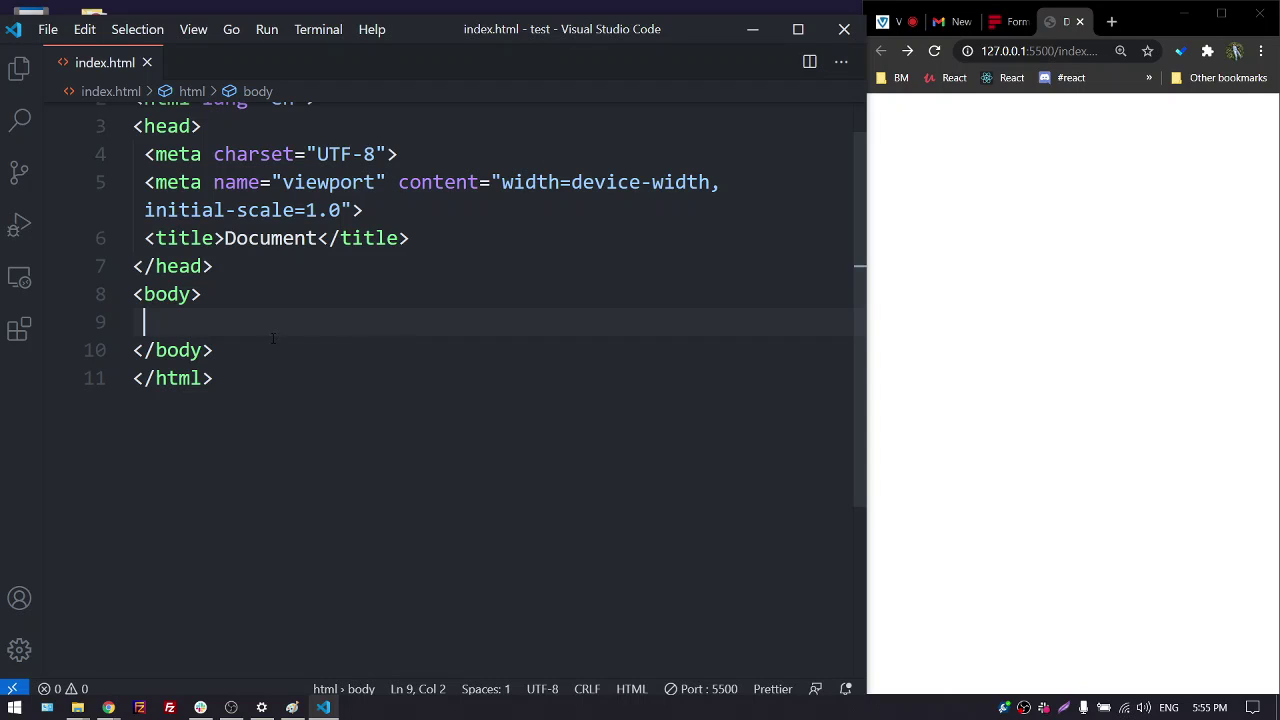
# Add a blank line inside the empty body and maximize the editor window
pyautogui.press('Return')
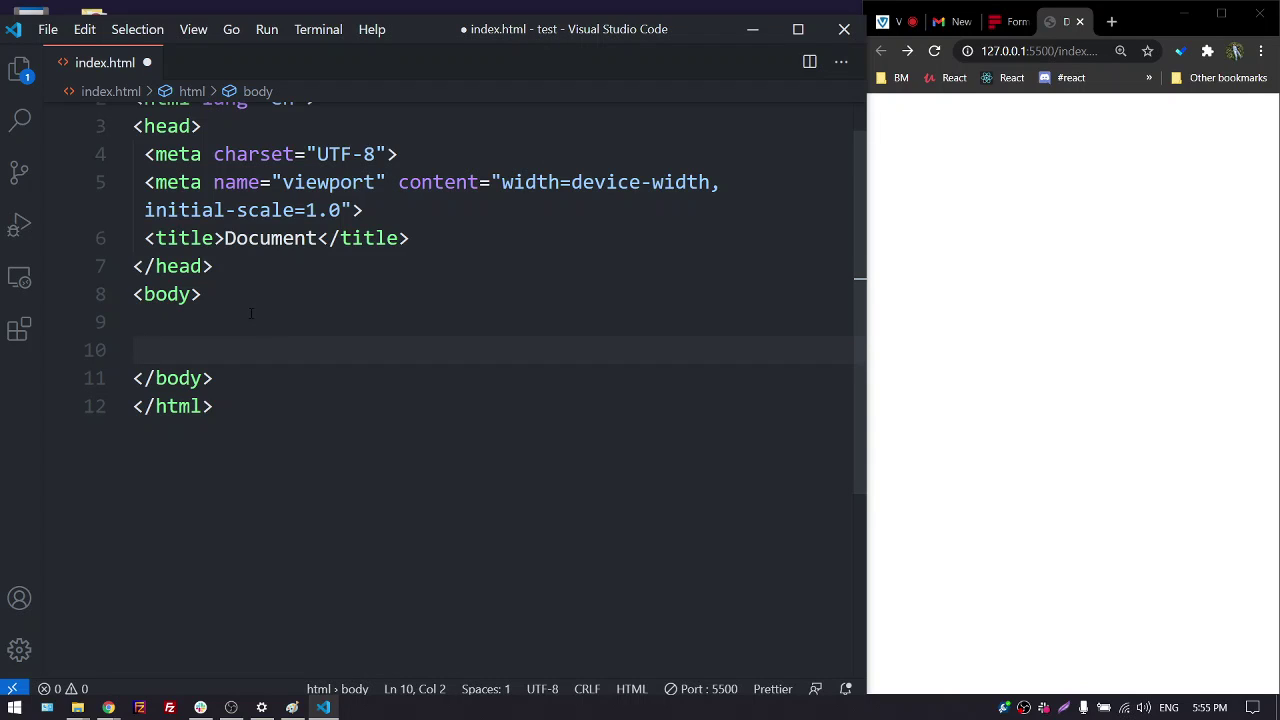
pyautogui.click(248, 316)
pyautogui.click(798, 29)
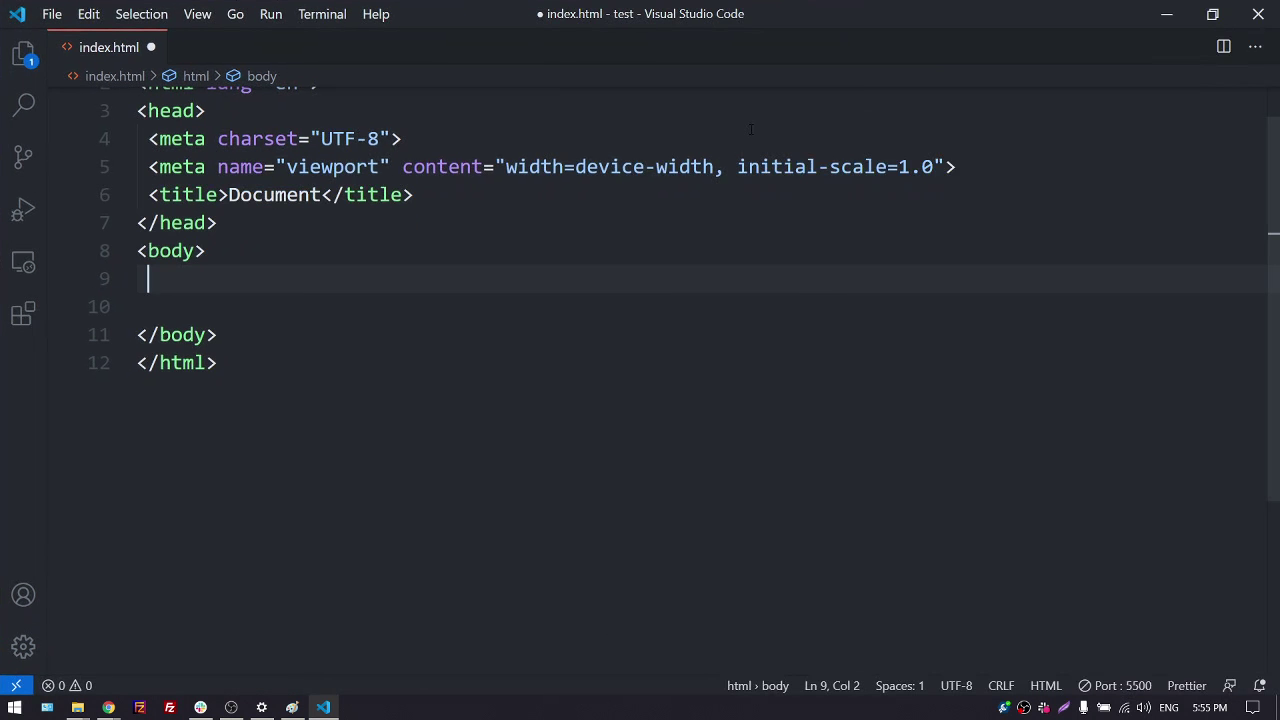
# Insert an empty form with a blank action via Emmet, splitting its tags onto separate lines
pyautogui.press('super+Down')
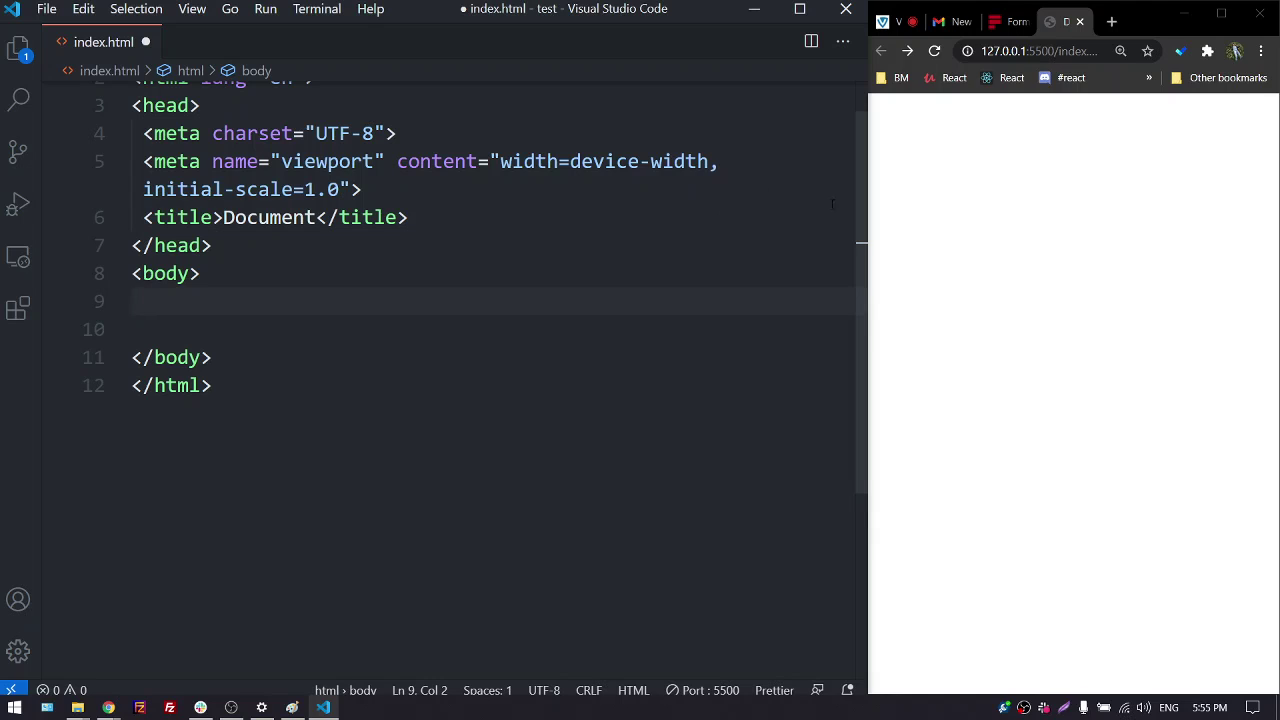
pyautogui.moveTo(863, 189)
pyautogui.mouseDown()
pyautogui.moveTo(786, 189)
pyautogui.moveTo(861, 189)
pyautogui.mouseUp()
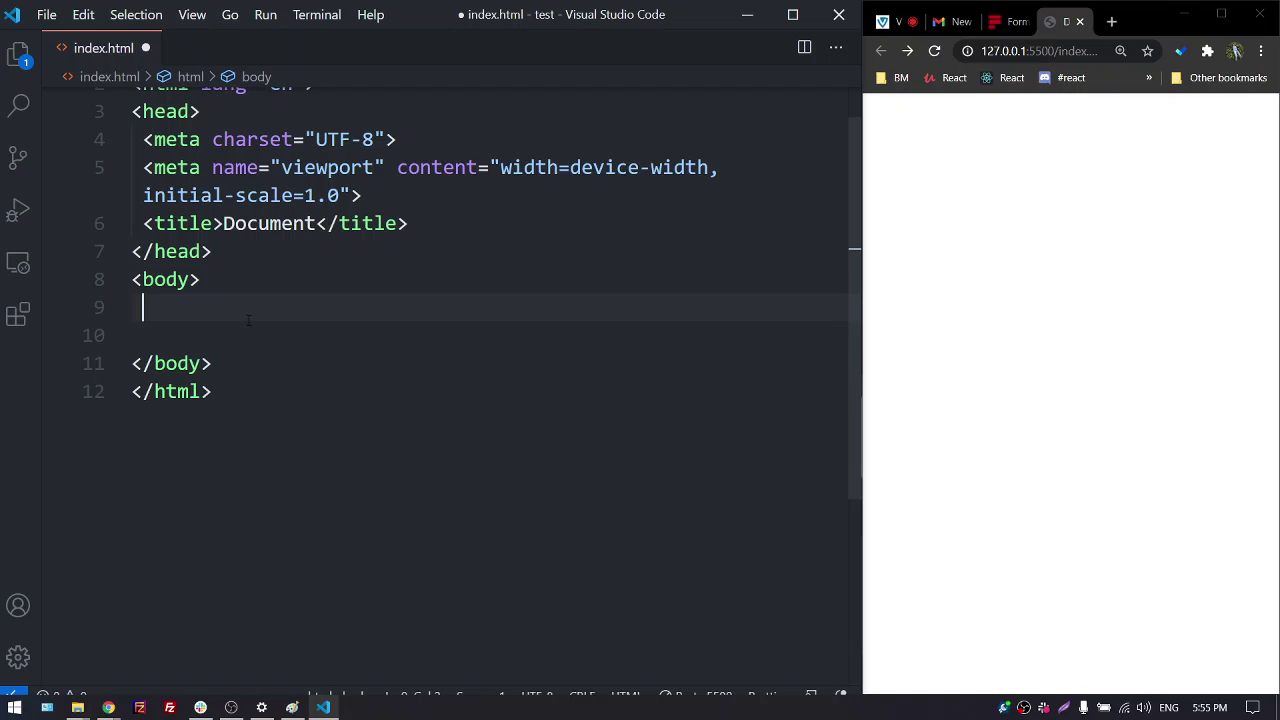
pyautogui.write('form')
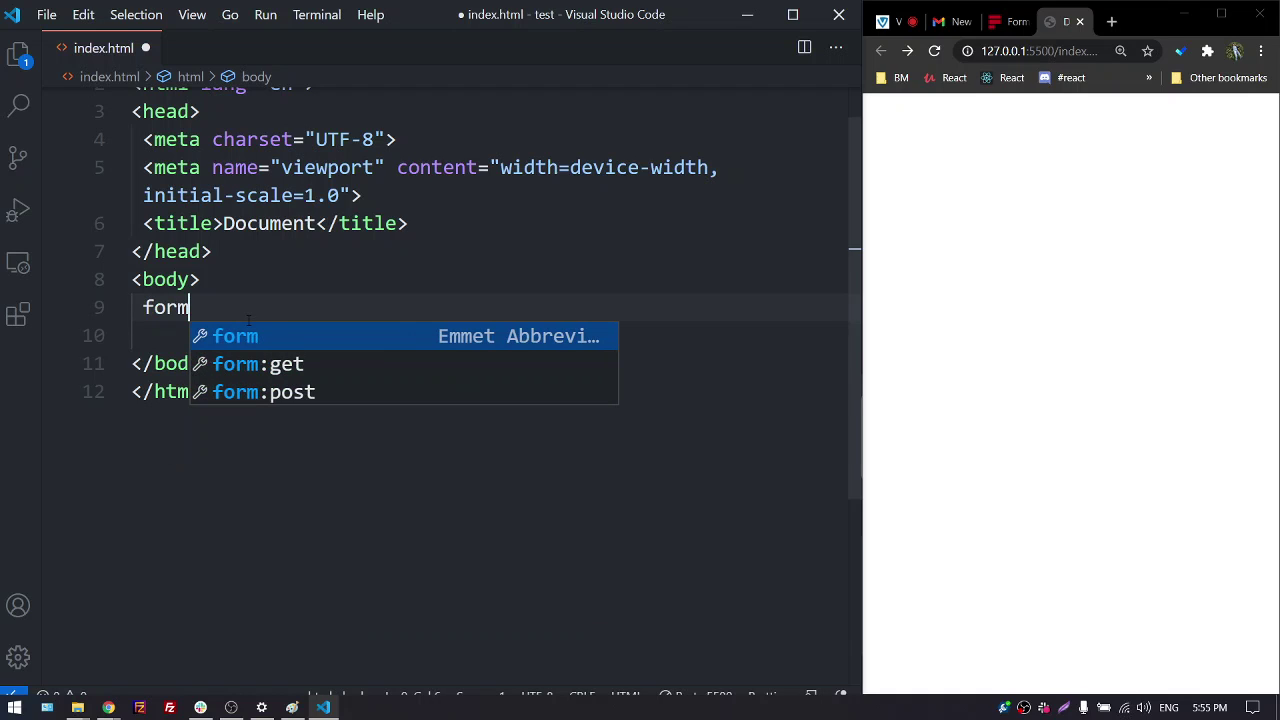
pyautogui.press('Tab')
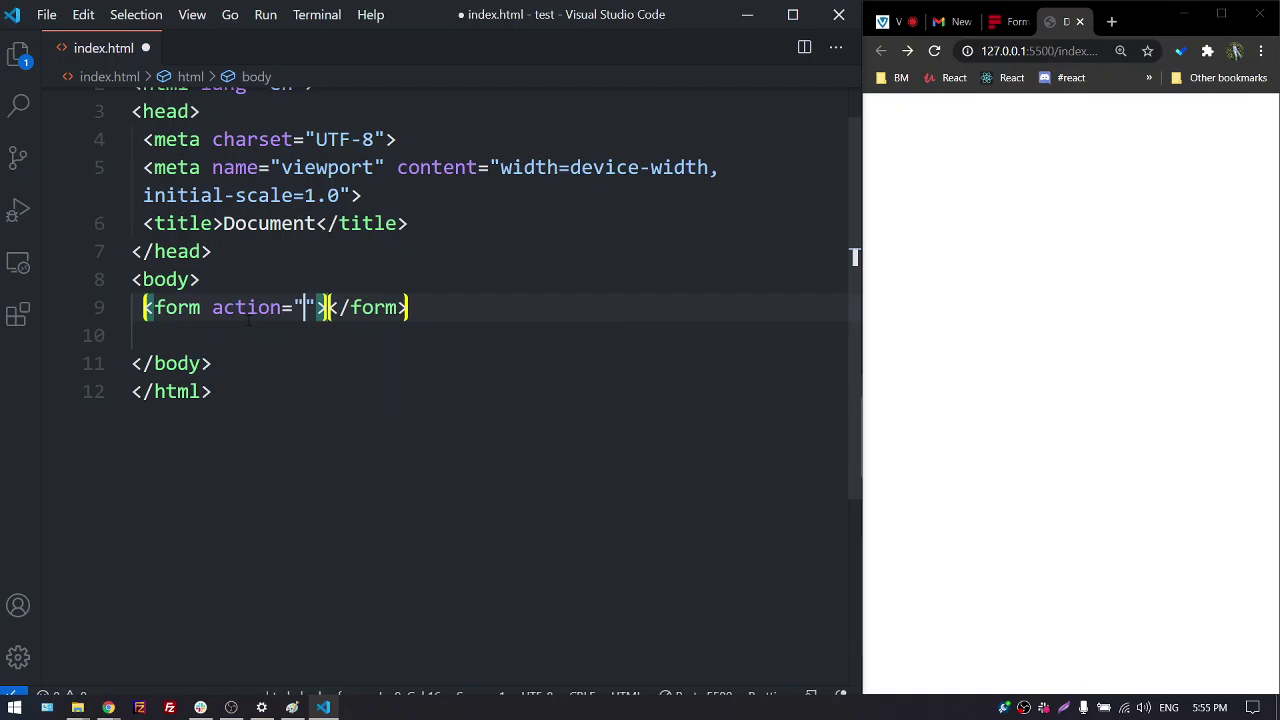
pyautogui.press('Tab')
pyautogui.press('Right')
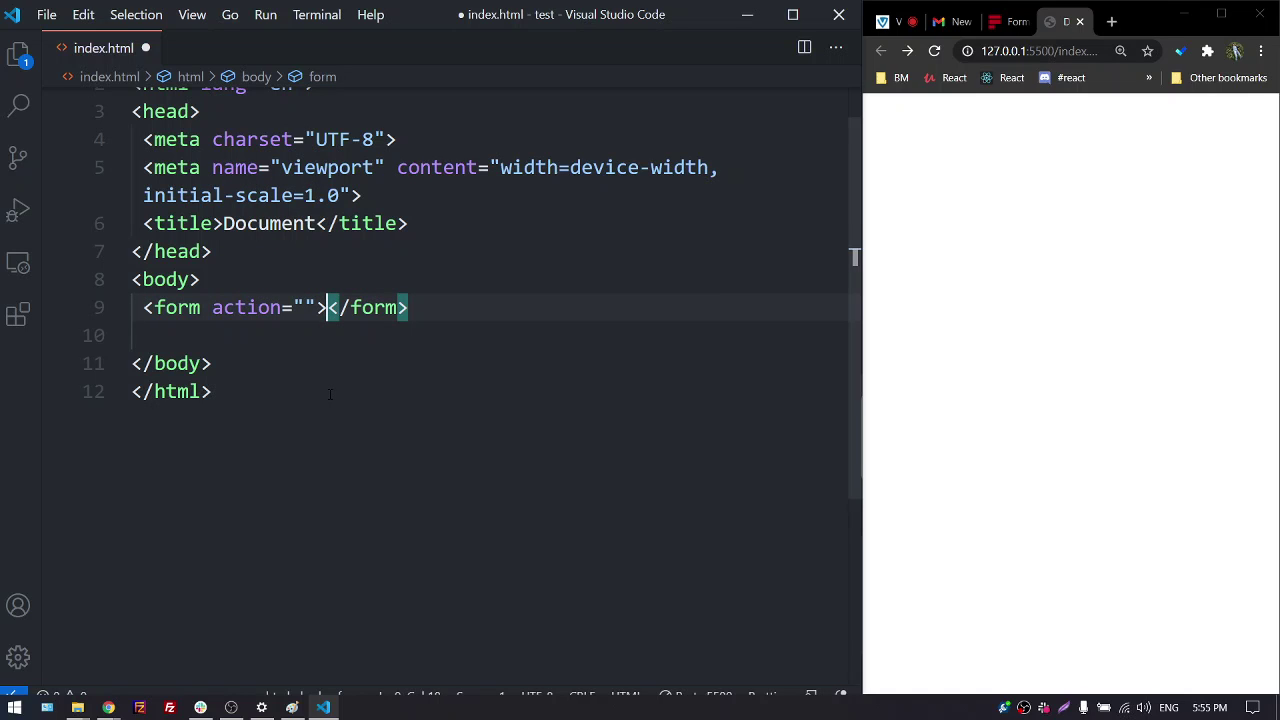
pyautogui.press('Return')
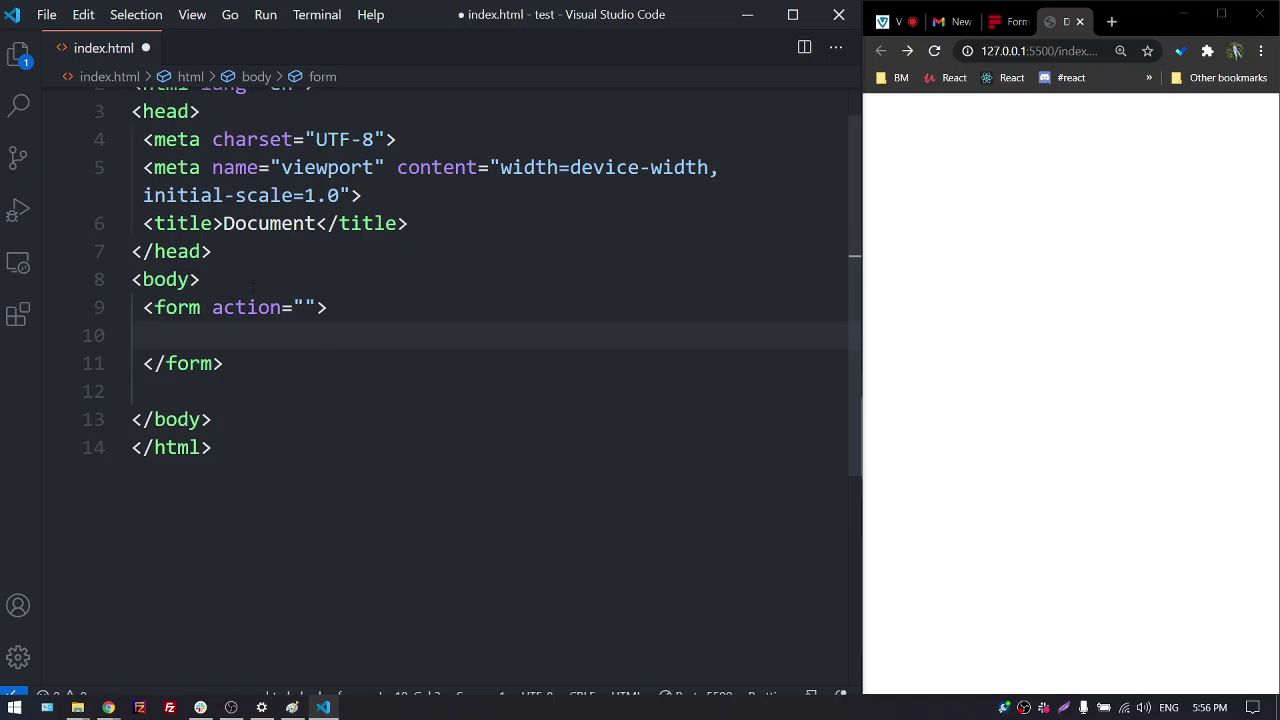
# Add a '<!-- form tag -->' comment above the form and bring up Formspree's form details
pyautogui.click(253, 287)
pyautogui.press('Return')
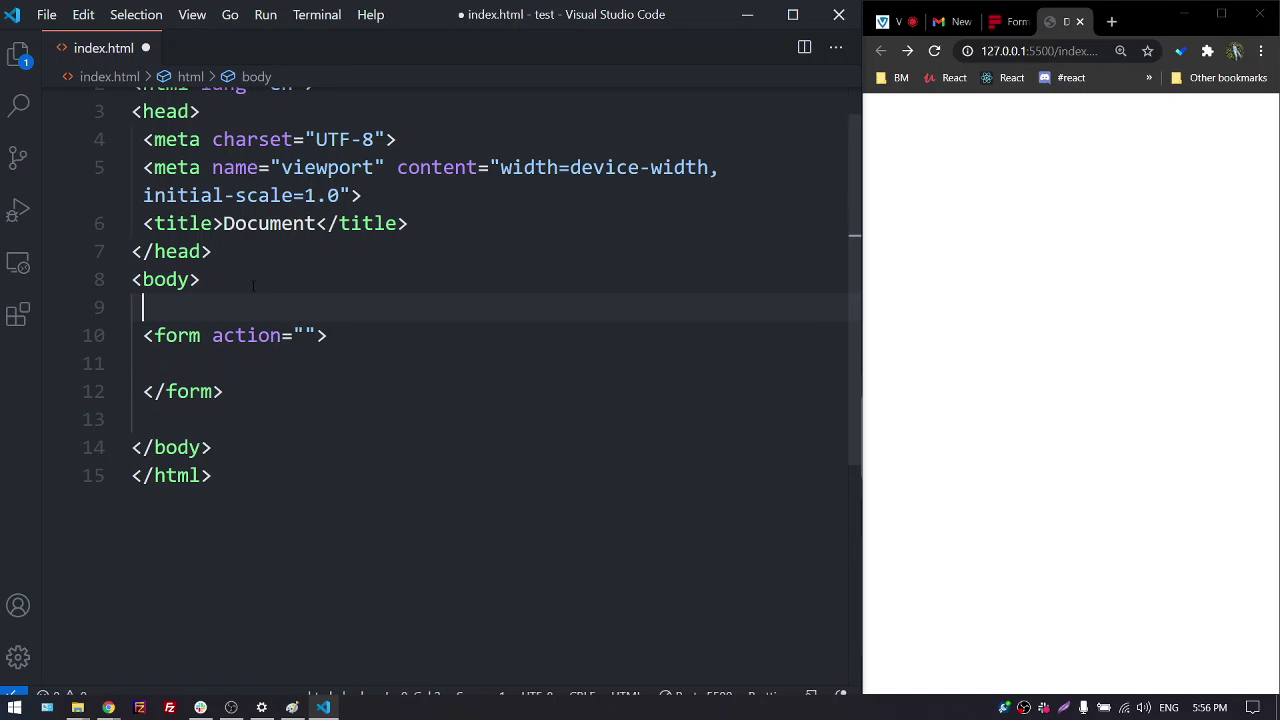
pyautogui.hotkey('ctrl', '/')
pyautogui.write('form tag -->')
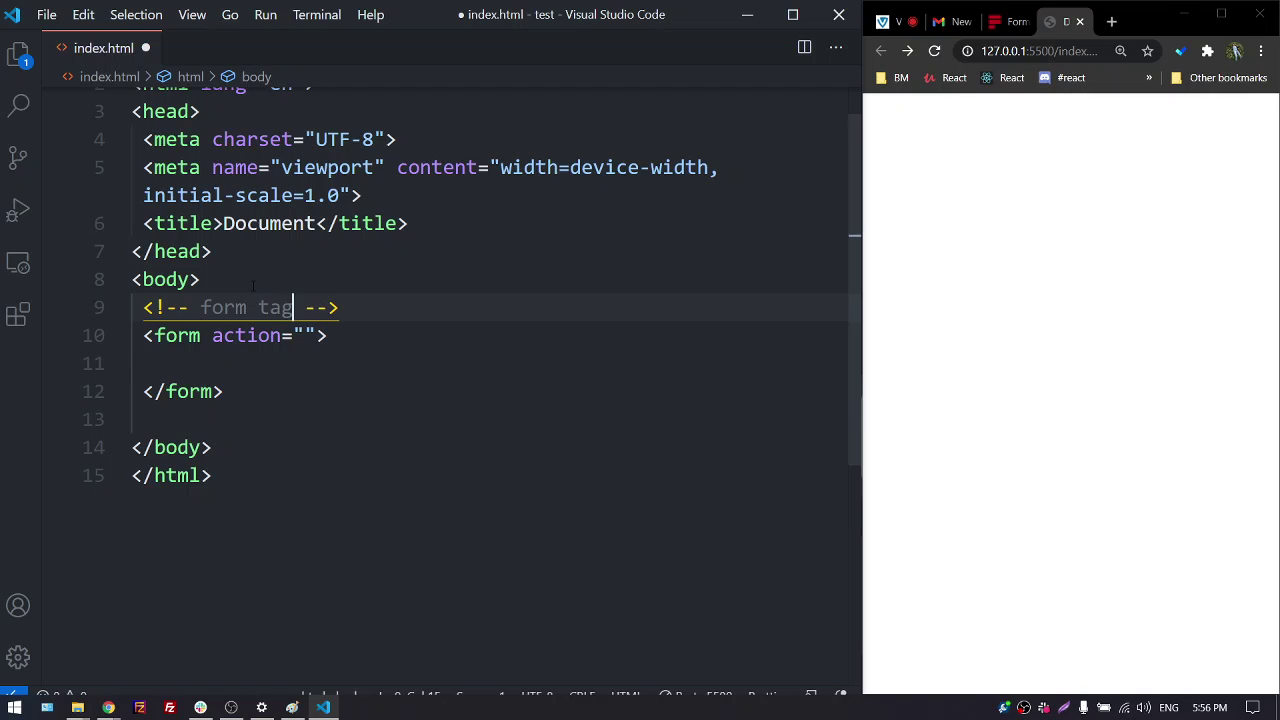
pyautogui.click(290, 358)
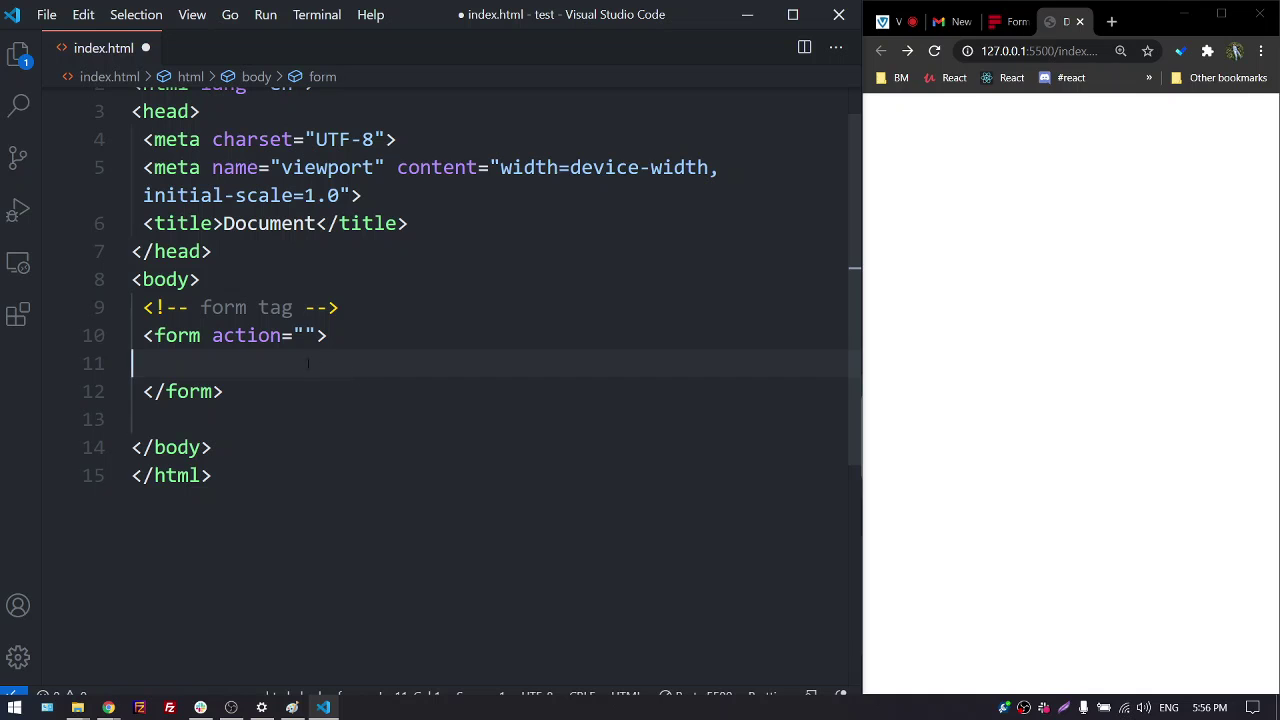
pyautogui.click(304, 335)
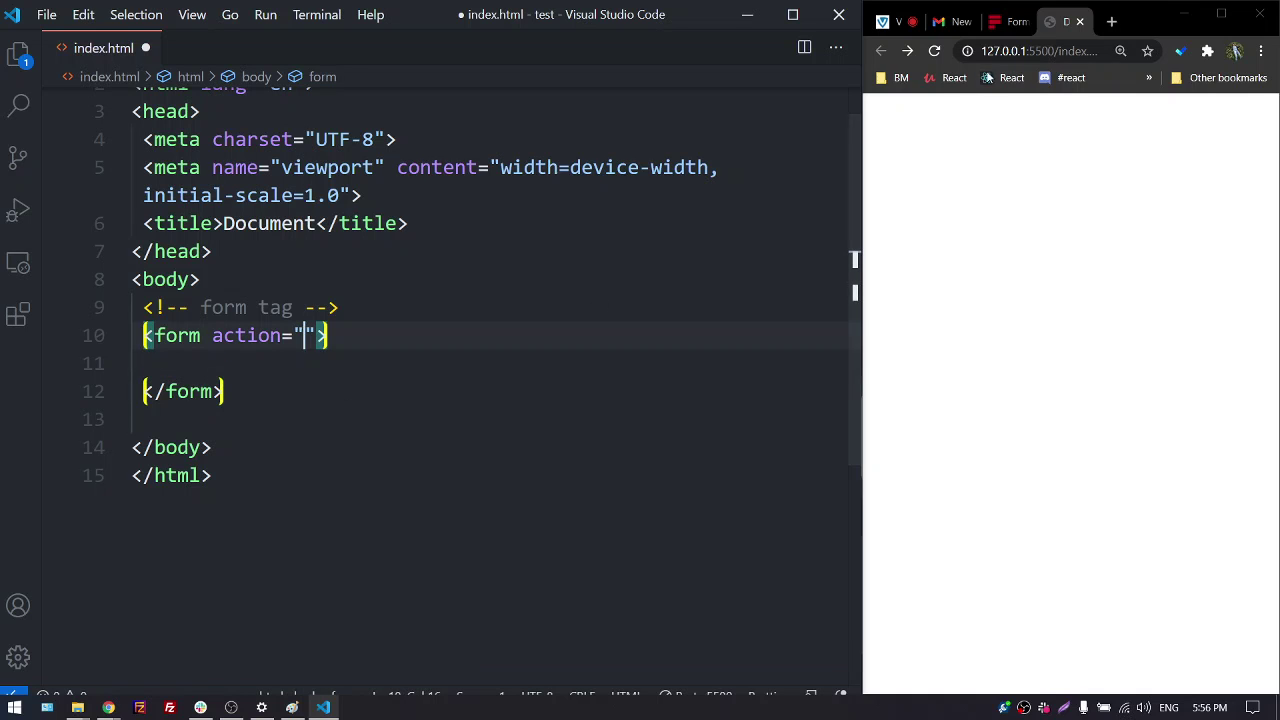
pyautogui.click(1012, 21)
pyautogui.scroll(5, 991, 289)
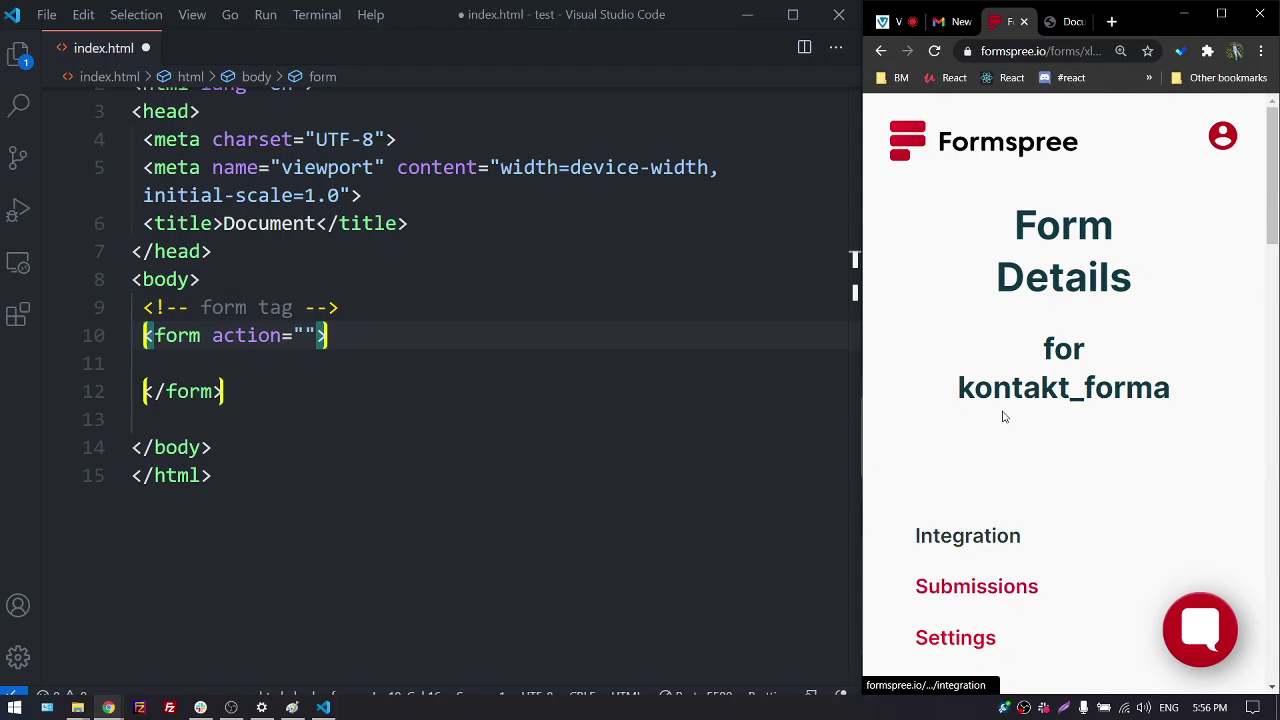
# Fill the form's action with '#' and break the opening tag before its closing bracket
pyautogui.scroll(-15, 988, 365)
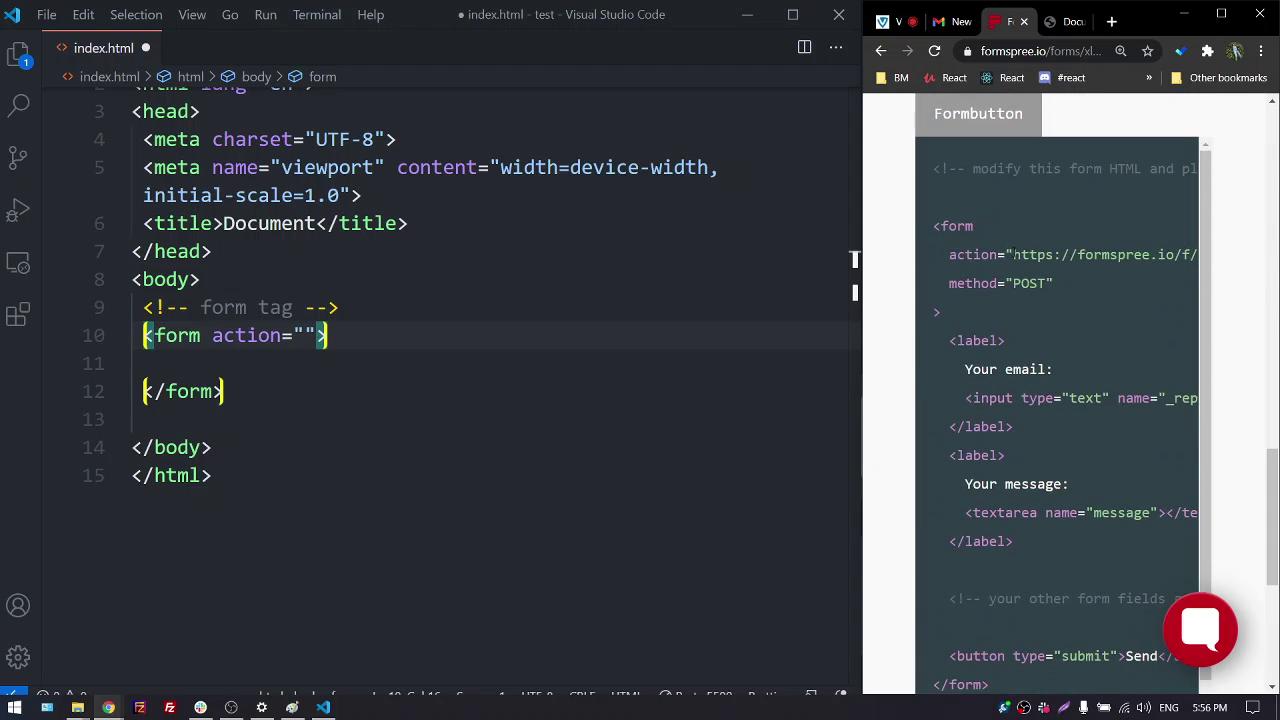
pyautogui.moveTo(1013, 254); pyautogui.dragTo(1196, 254)
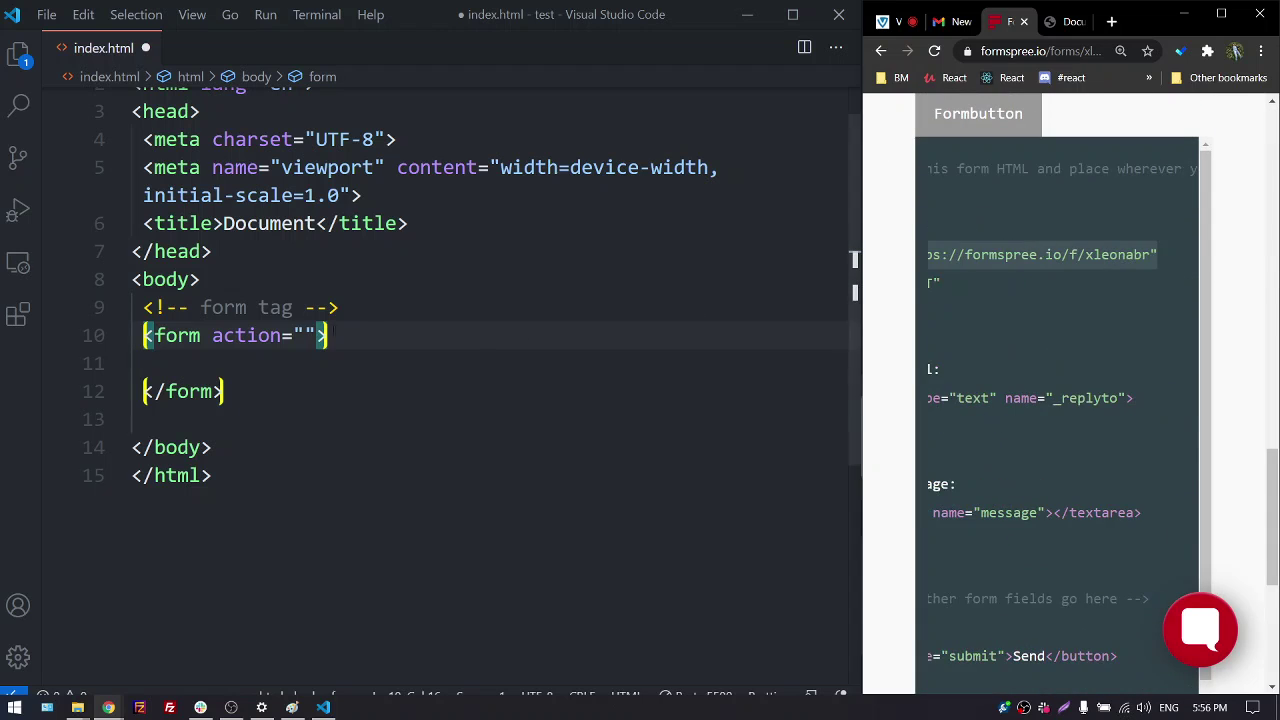
pyautogui.click(994, 313)
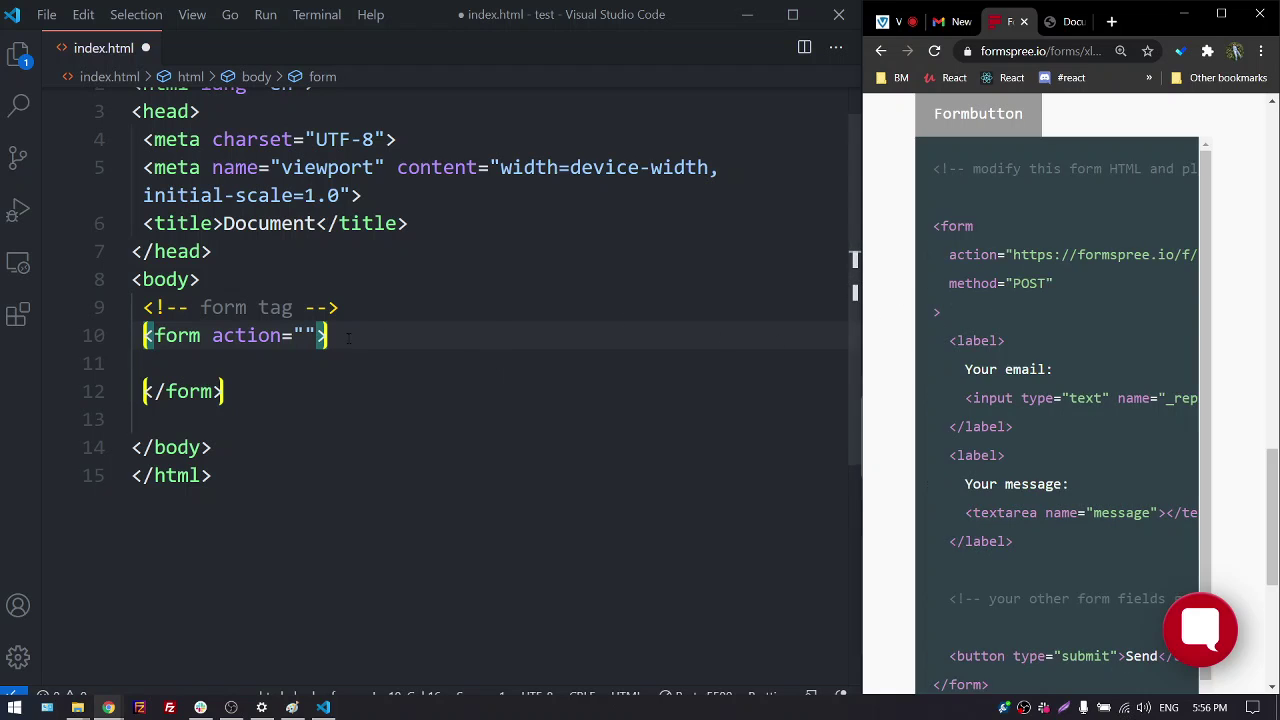
pyautogui.click(305, 335)
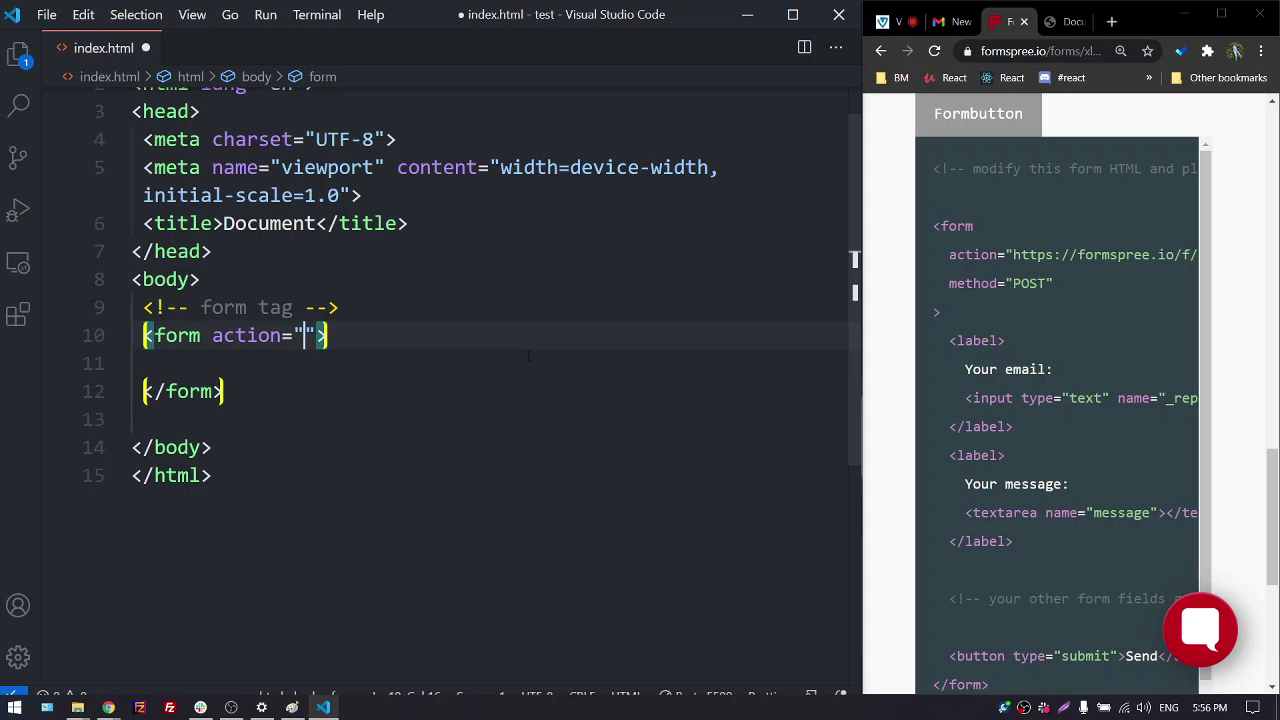
pyautogui.write('@')
pyautogui.press('BackSpace')
pyautogui.write('#')
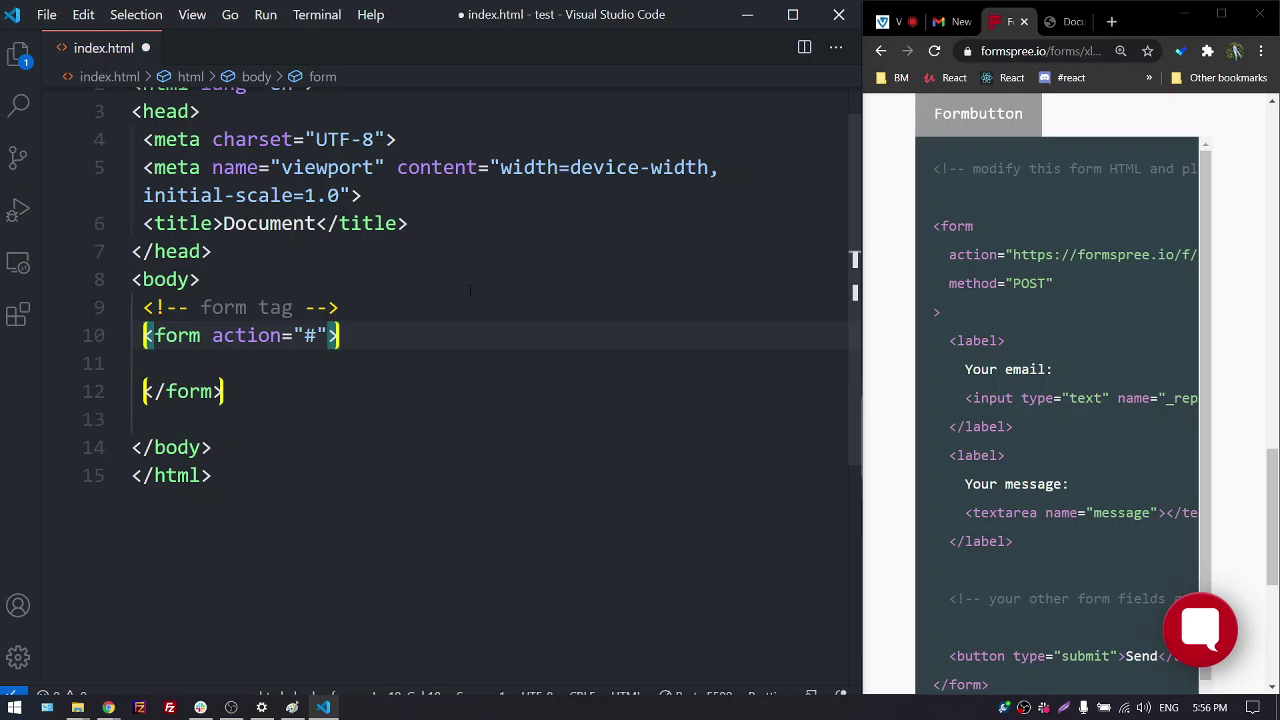
pyautogui.press('Return')
pyautogui.press('Return')
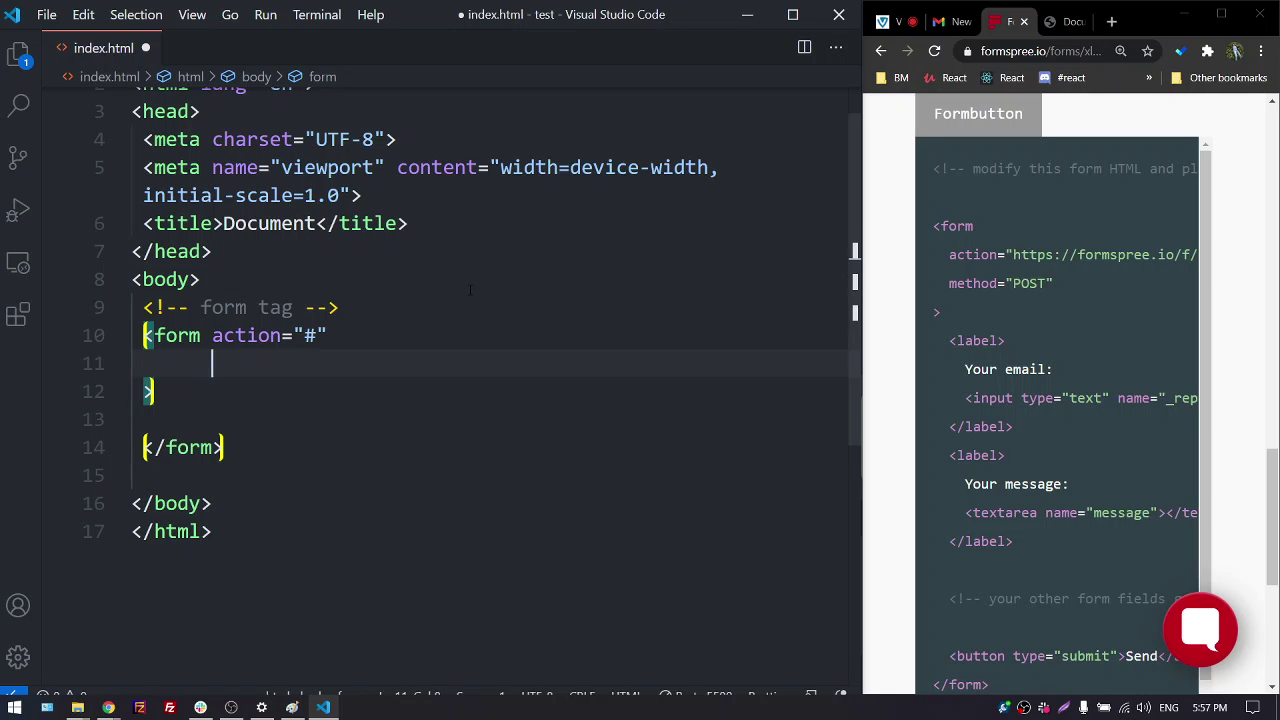
# Launch the Windows On-Screen Keyboard and switch Chrome to the Virtualna Soba chat tab
pyautogui.press('super')
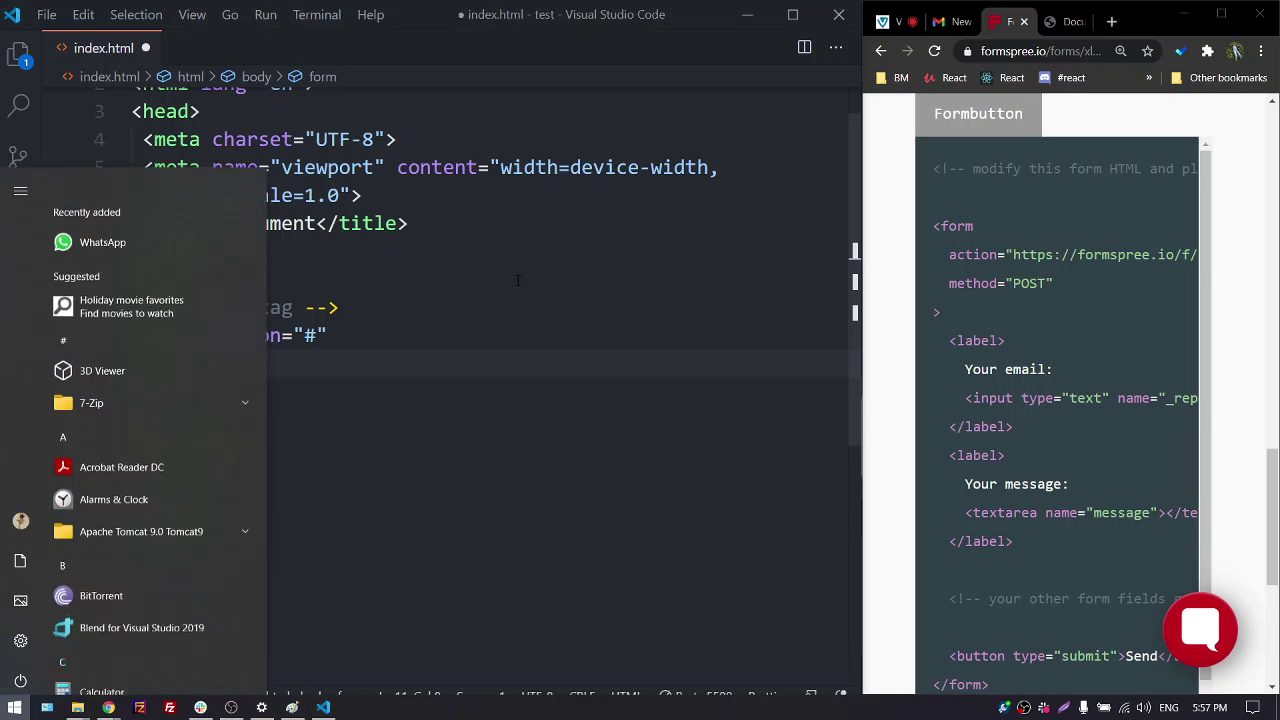
pyautogui.write('virt')
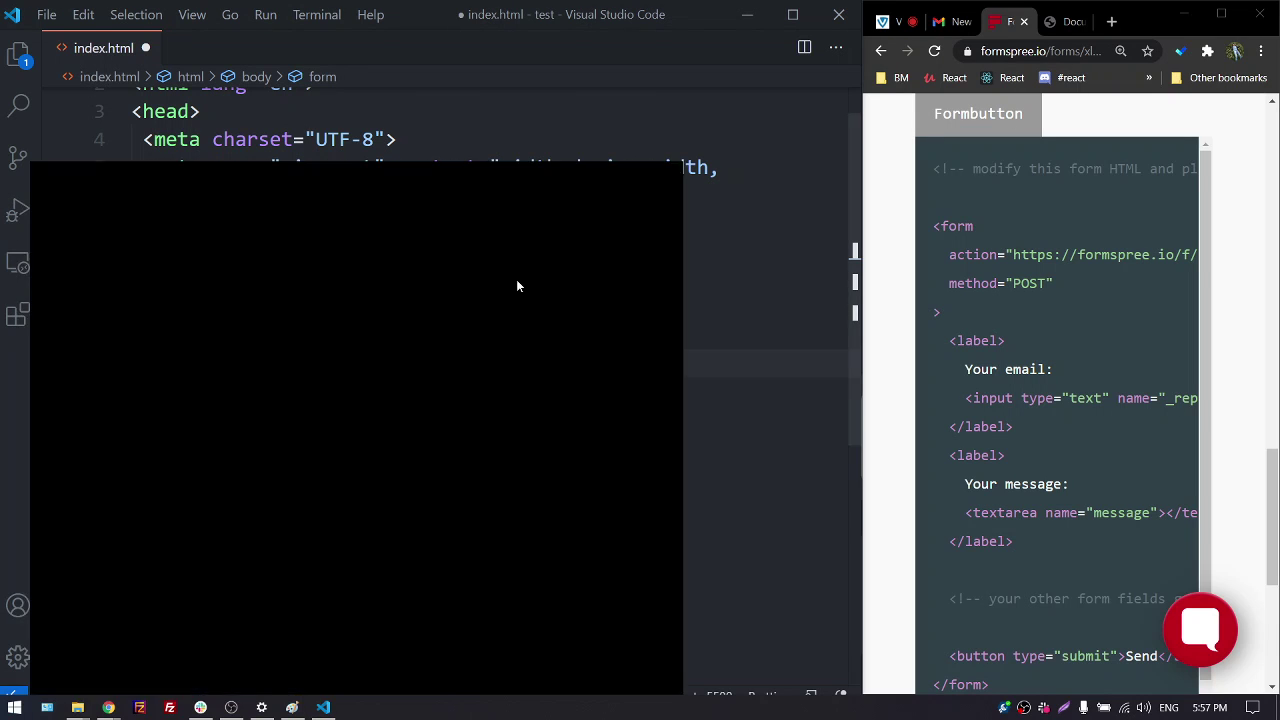
pyautogui.press('Return')
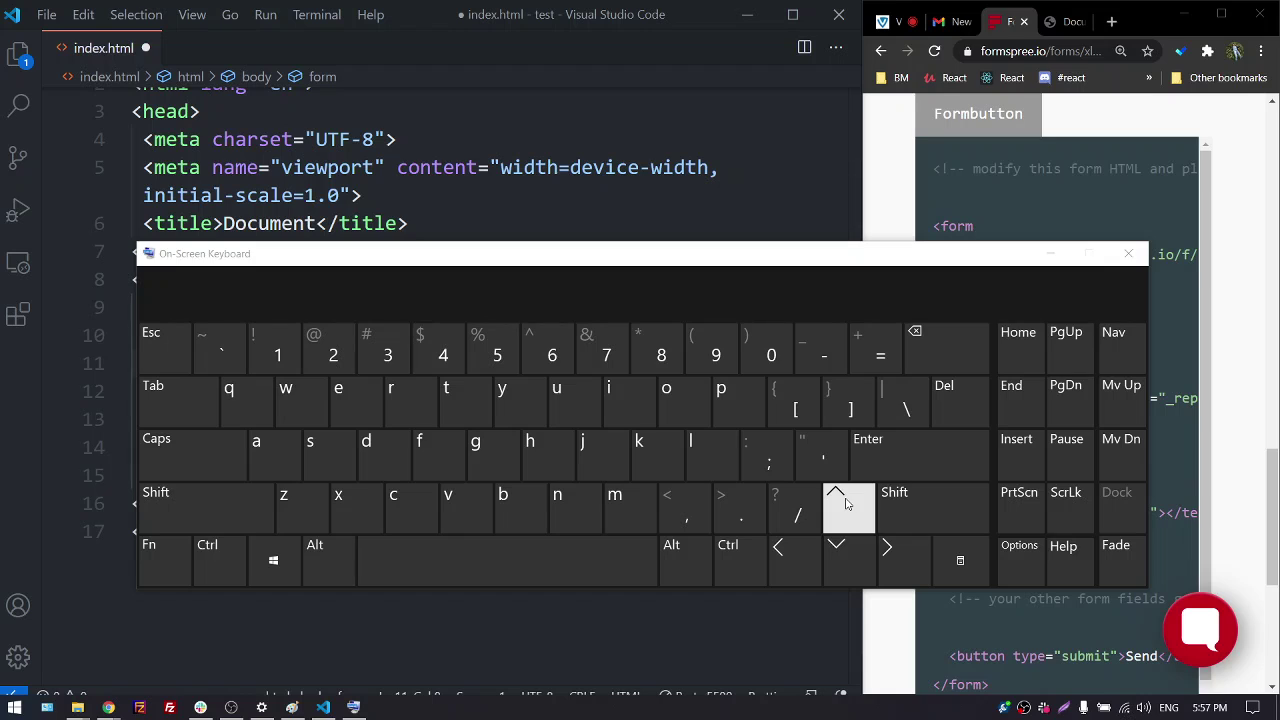
pyautogui.click(490, 226)
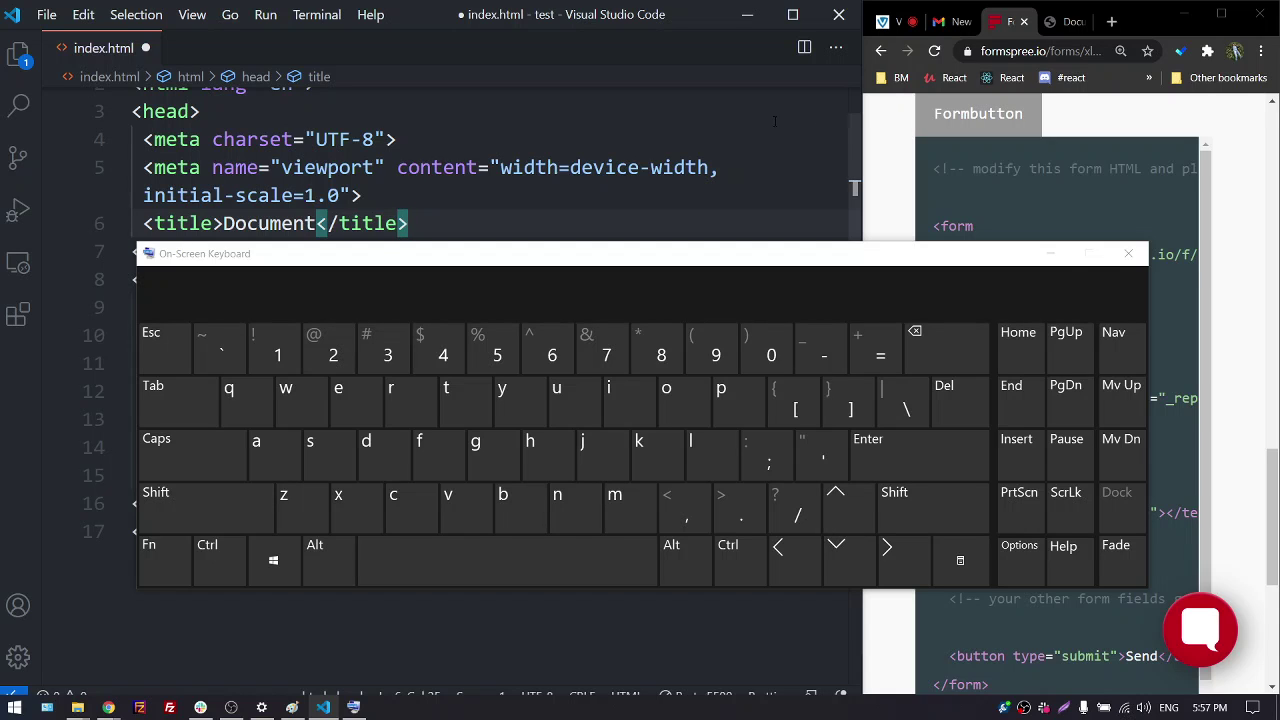
pyautogui.click(881, 22)
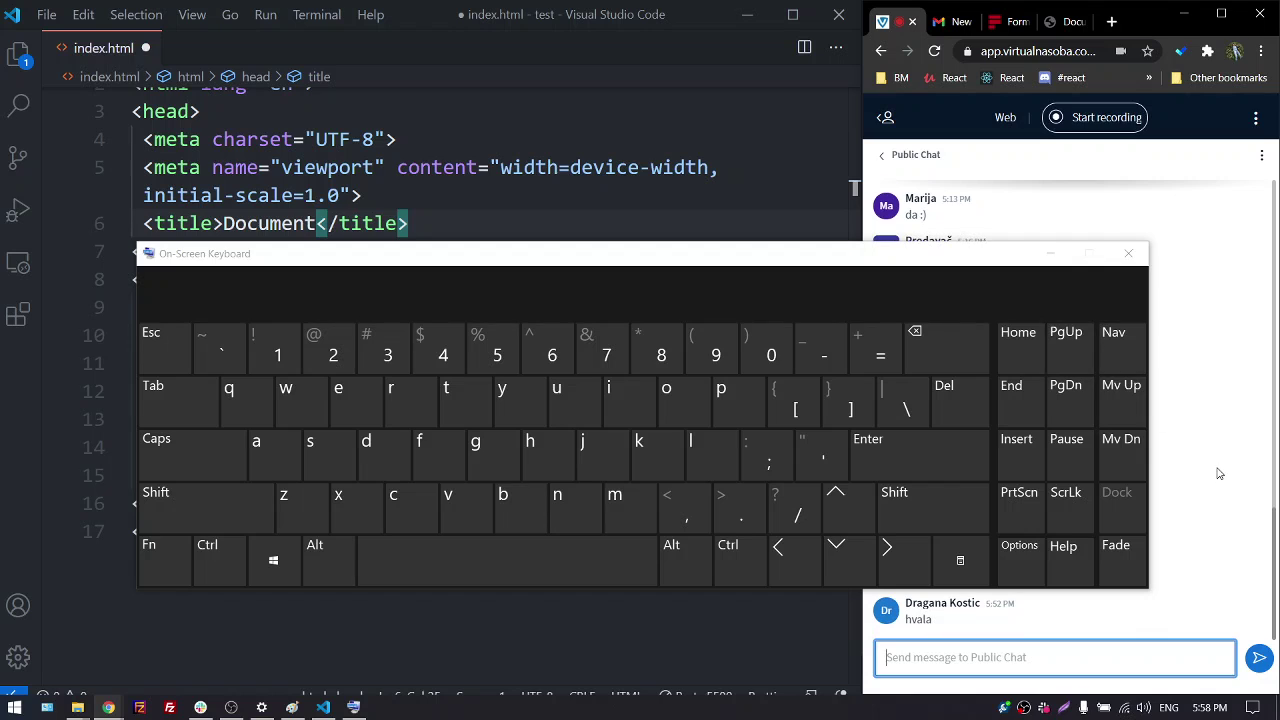
# Close the On-Screen Keyboard, place the caret in the form's opening tag, and view Formspree's form code
pyautogui.click(1128, 253)
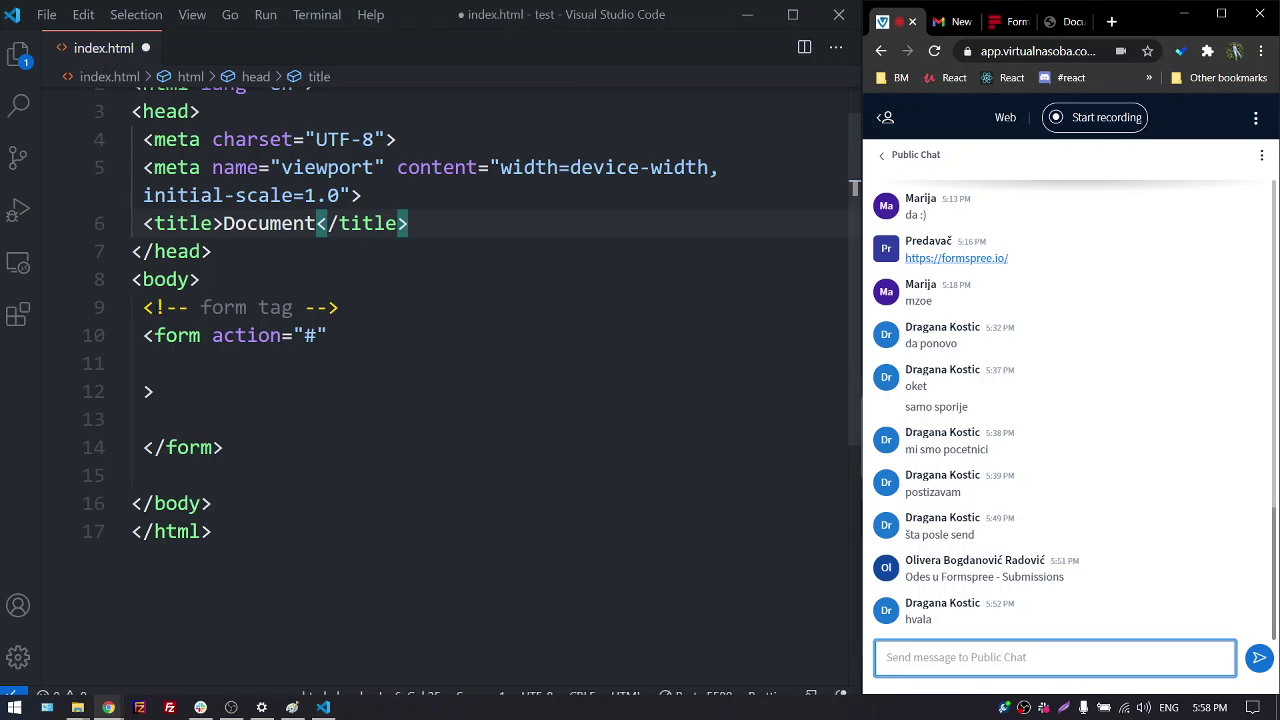
pyautogui.click(195, 308)
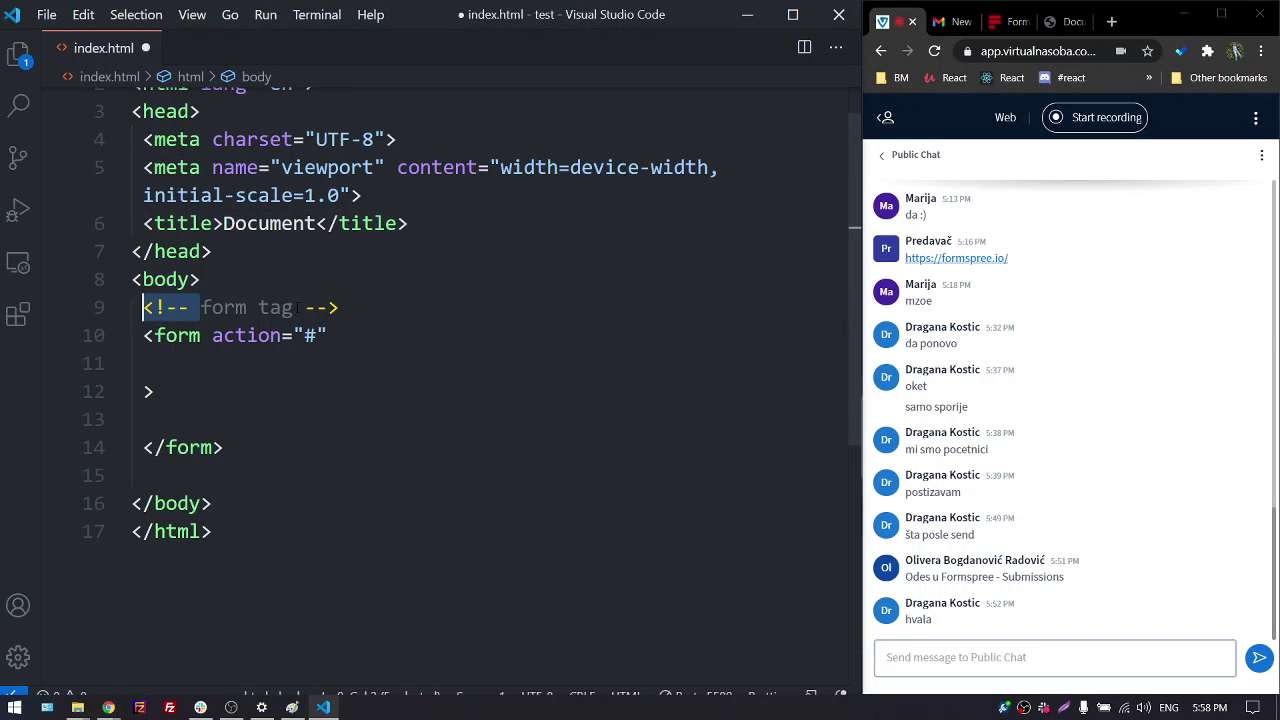
pyautogui.moveTo(293, 308); pyautogui.dragTo(425, 316)
pyautogui.click(425, 316)
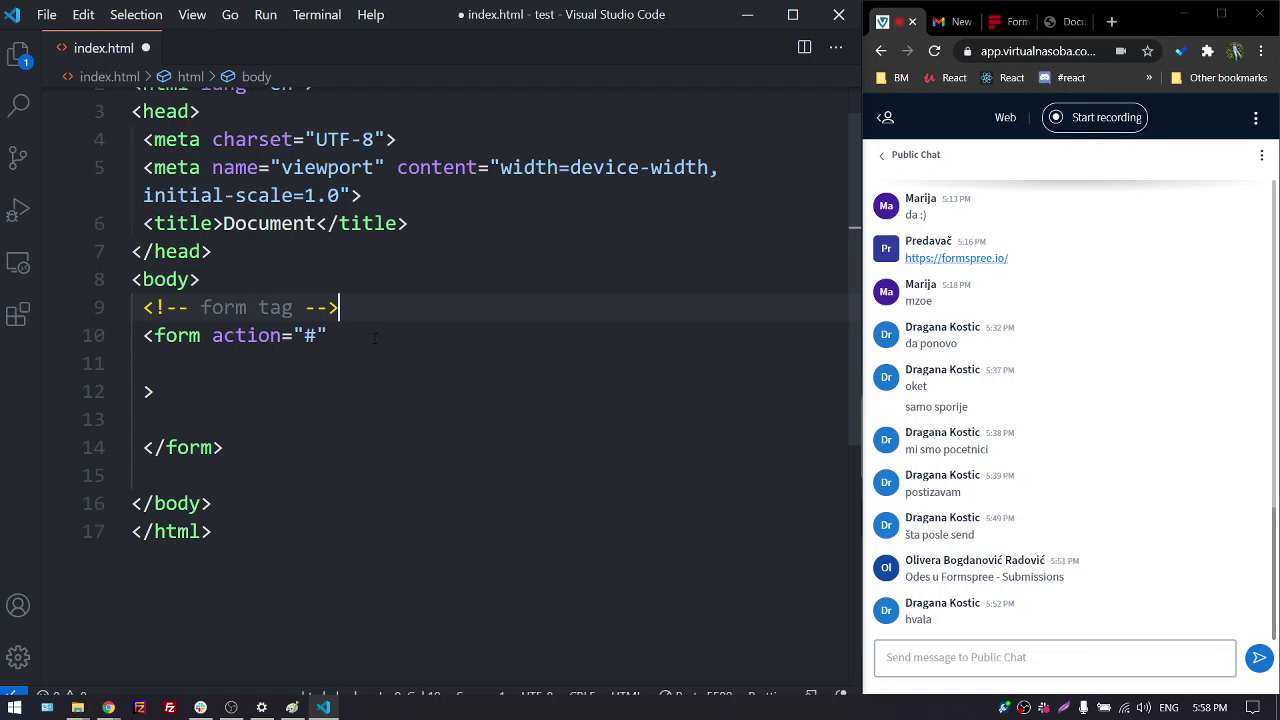
pyautogui.click(212, 364)
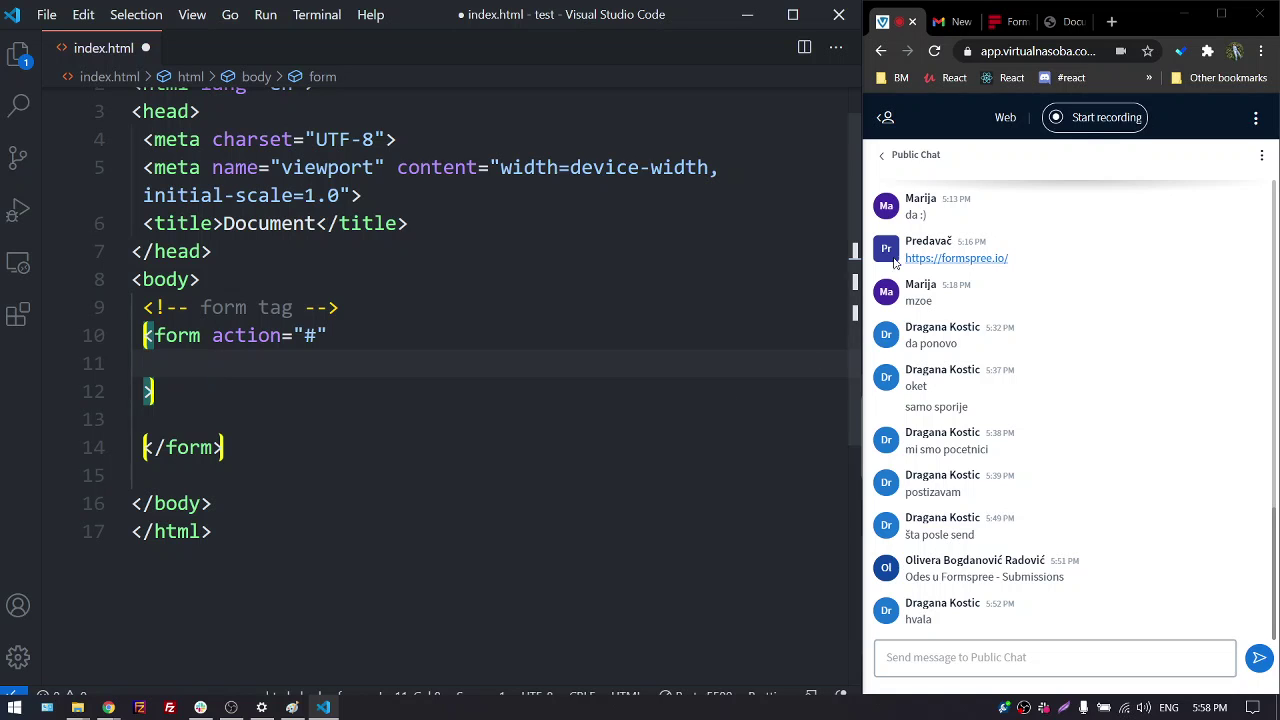
pyautogui.click(995, 22)
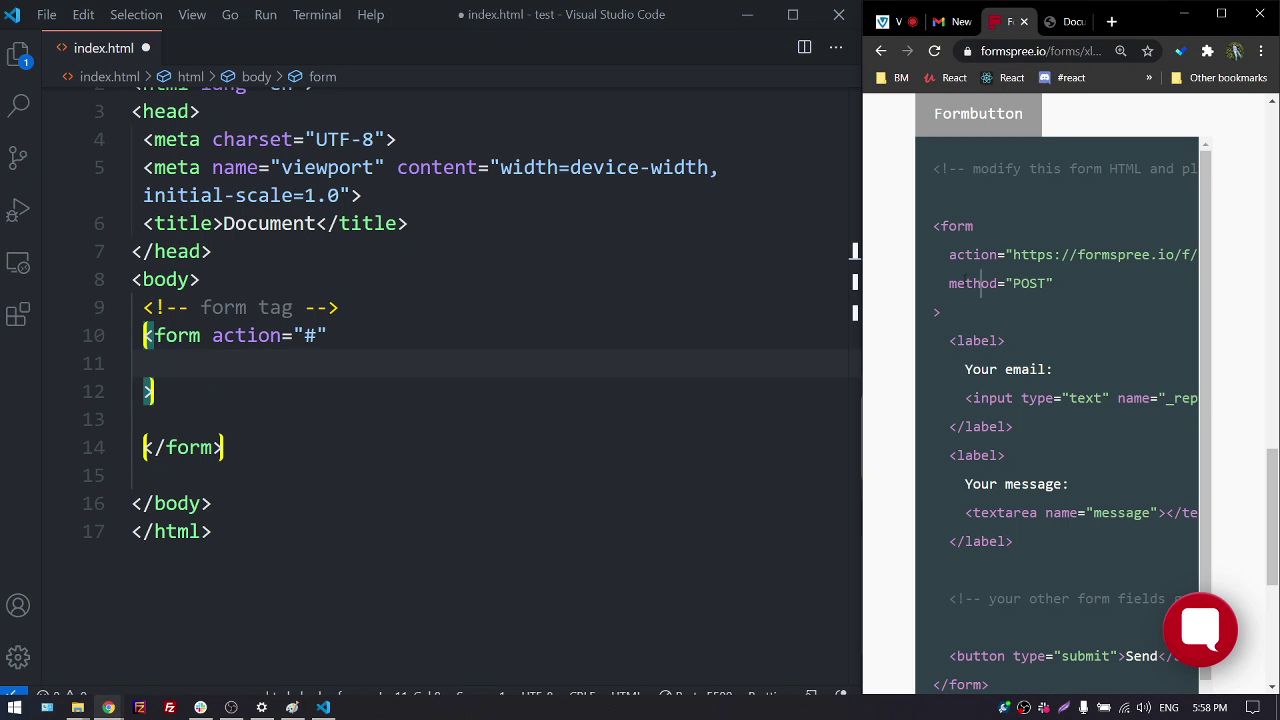
# Add method="POST" to the form's opening tag on line 11, matching Formspree's example
pyautogui.doubleClick(951, 284)
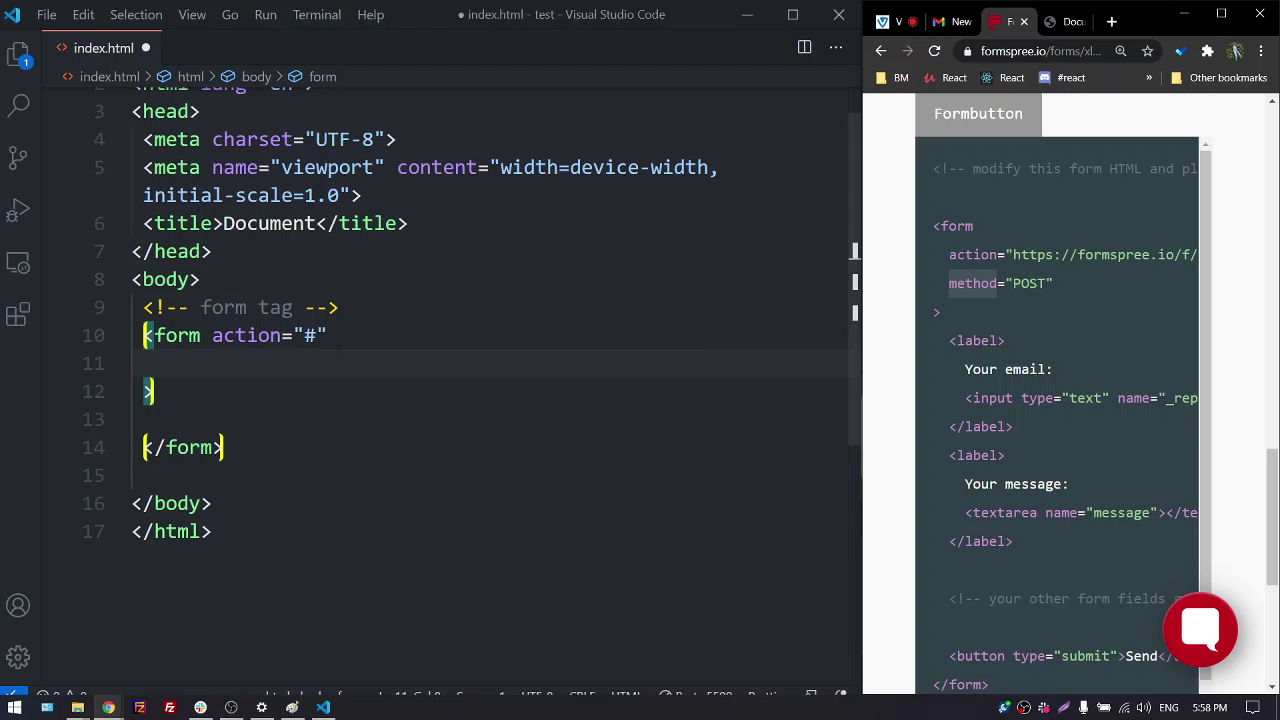
pyautogui.press('Tab')
pyautogui.write('me')
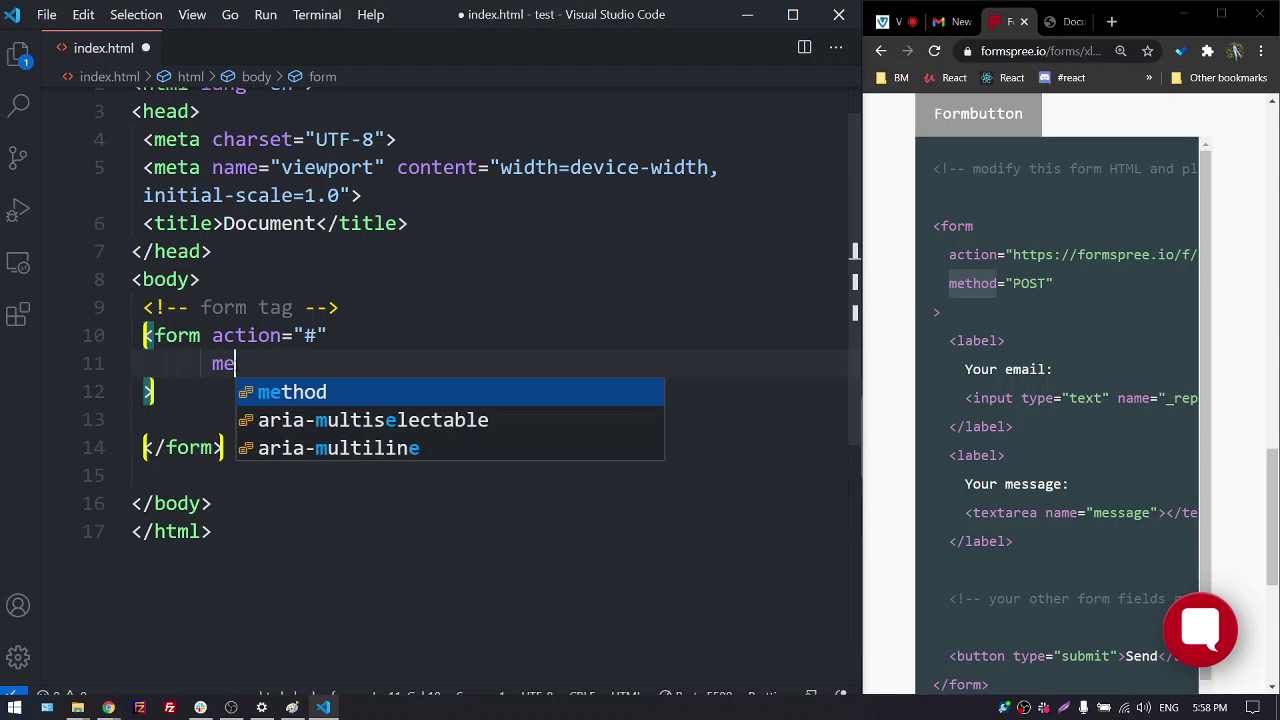
pyautogui.press('Return')
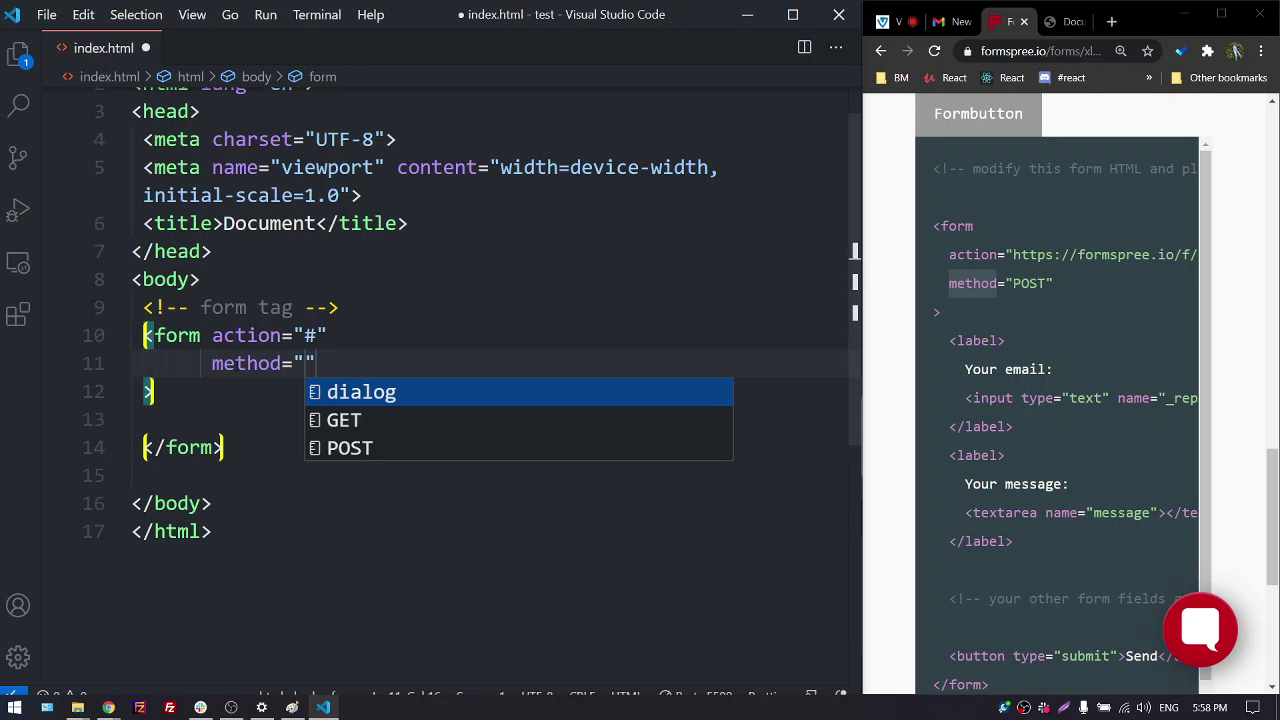
pyautogui.press('Down')
pyautogui.press('Down')
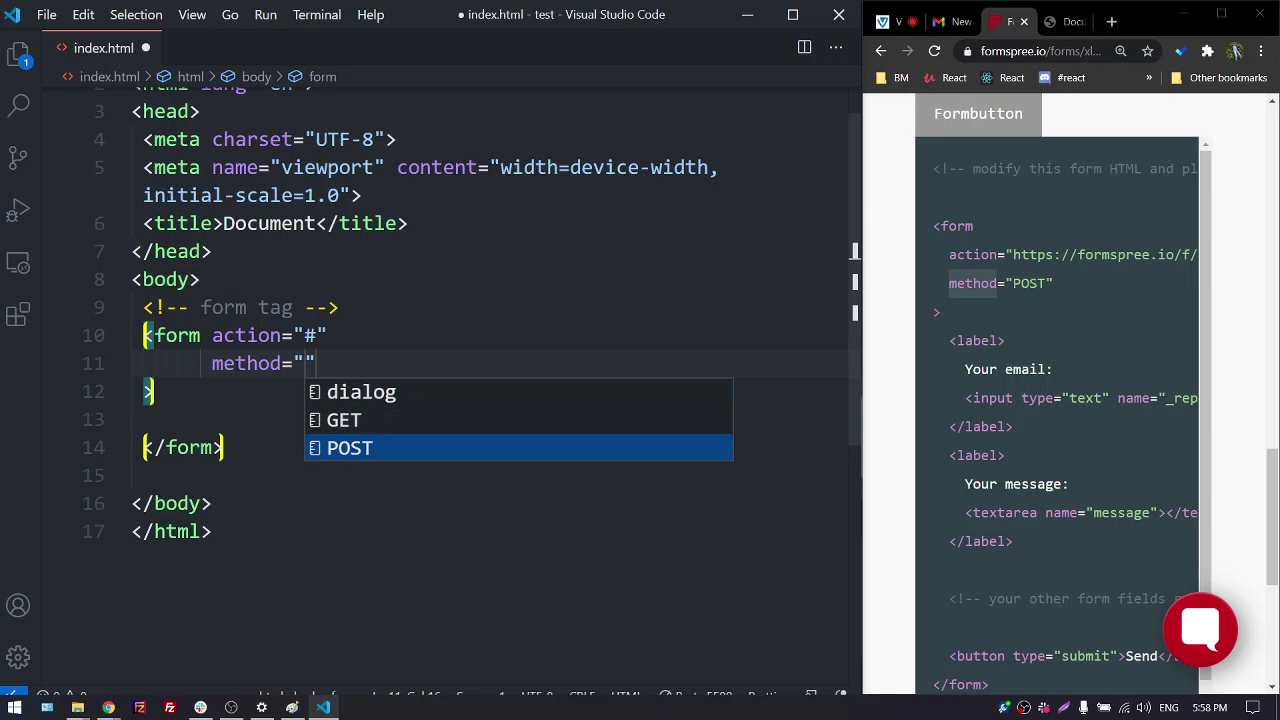
pyautogui.press('Return')
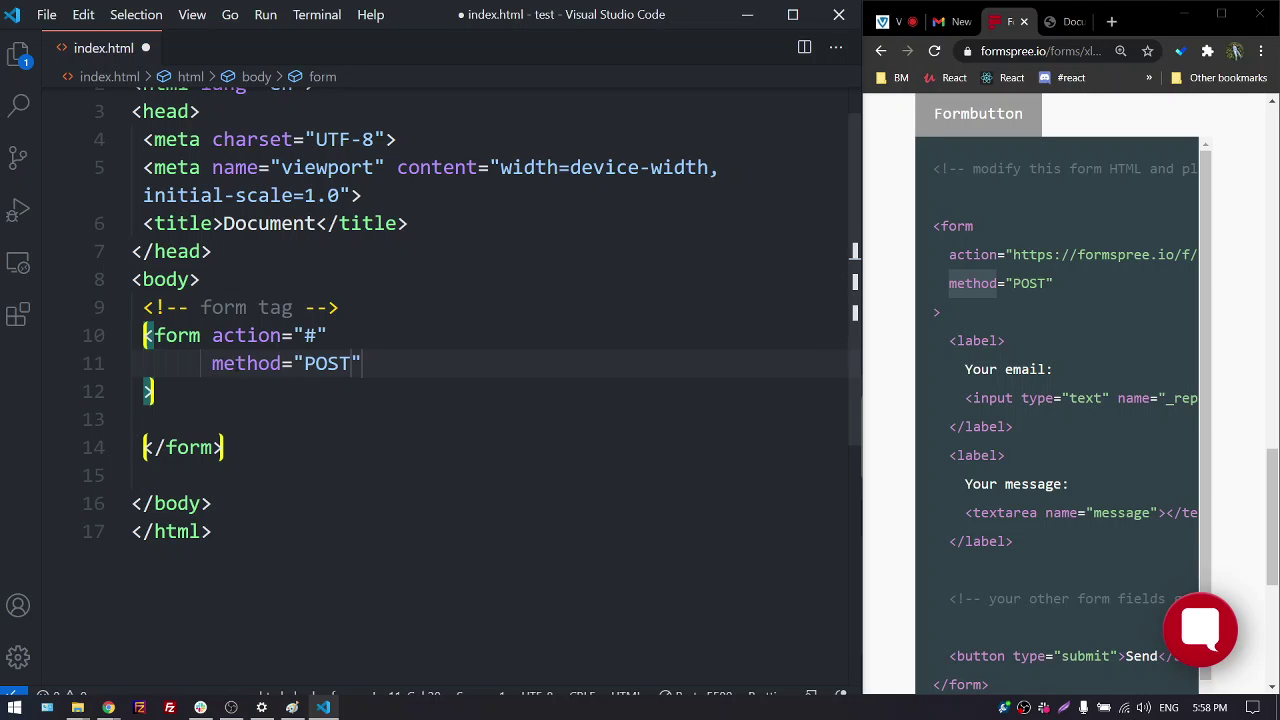
pyautogui.click(185, 388)
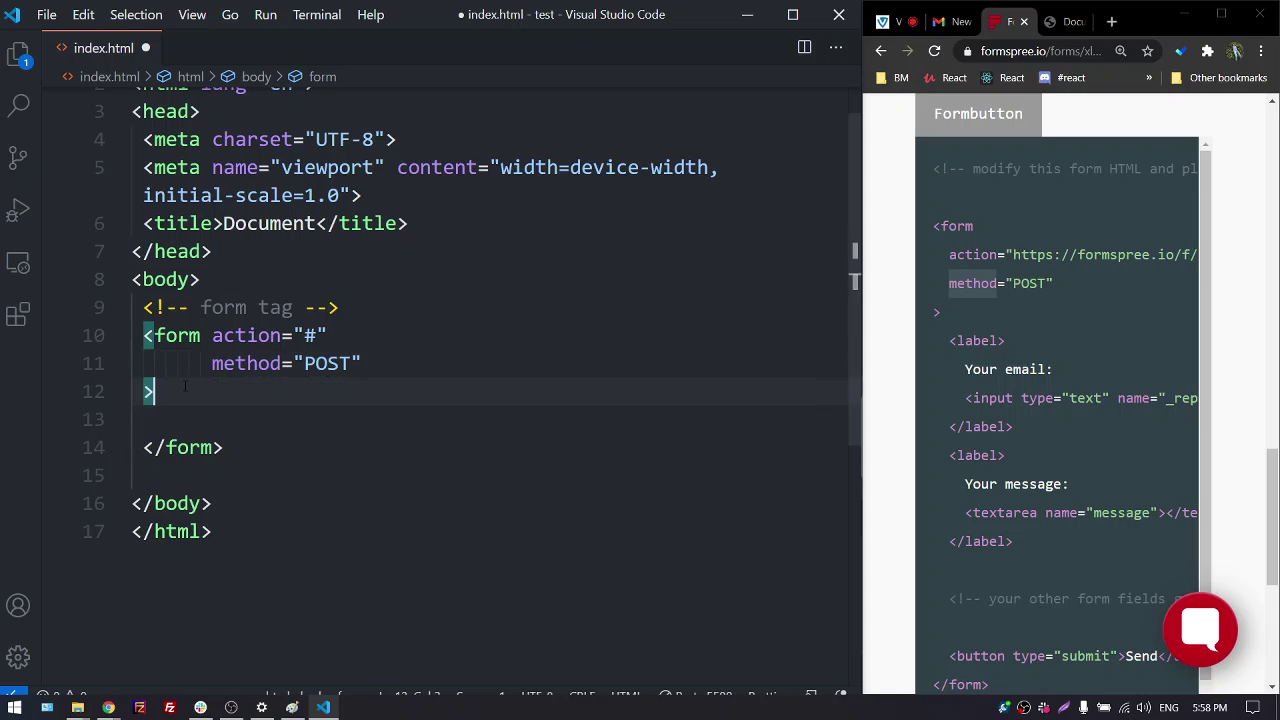
# Insert a type="text" input inside the form, save index.html, and check the box in the 127.0.0.1:5500 preview
pyautogui.press('Return')
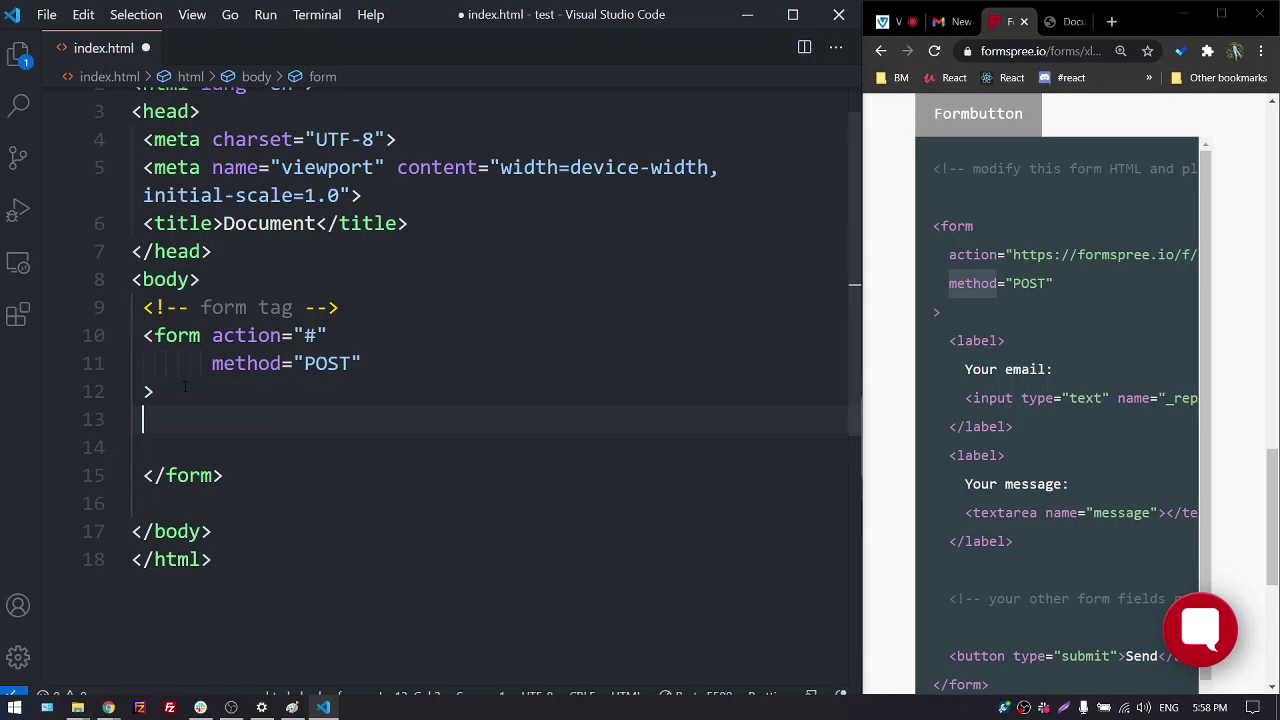
pyautogui.press('Return')
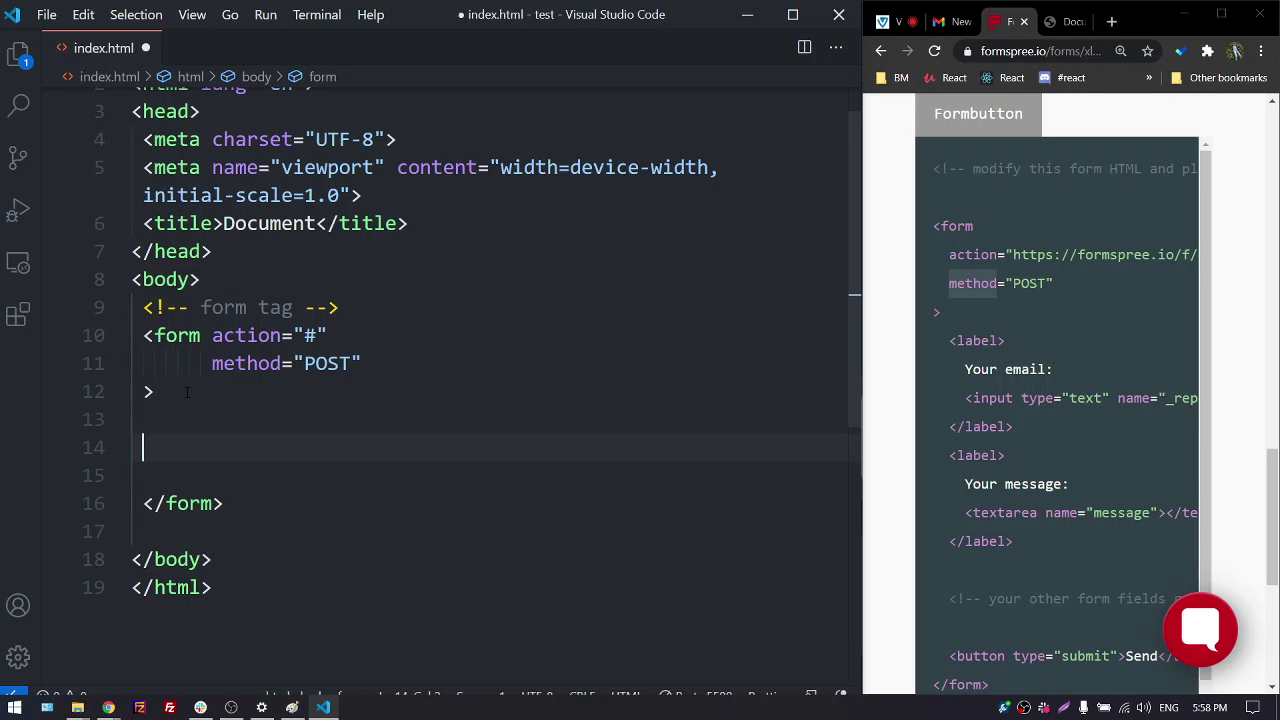
pyautogui.write('in')
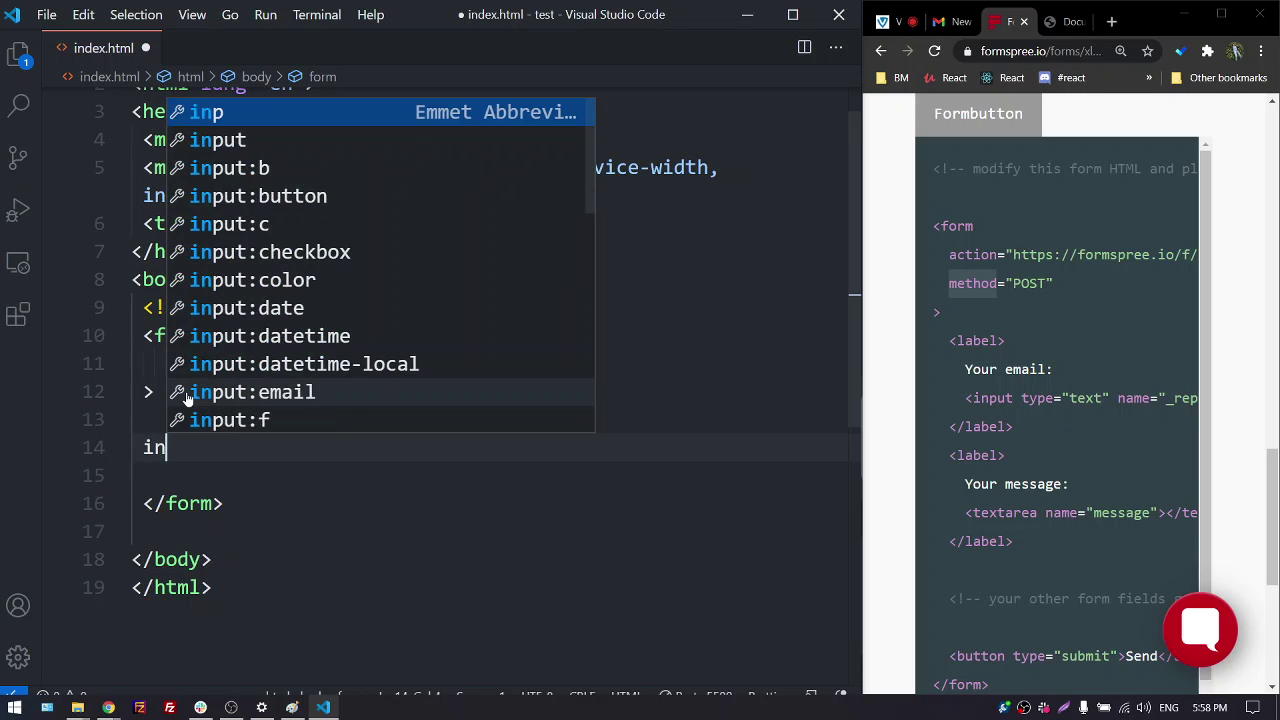
pyautogui.press('Down')
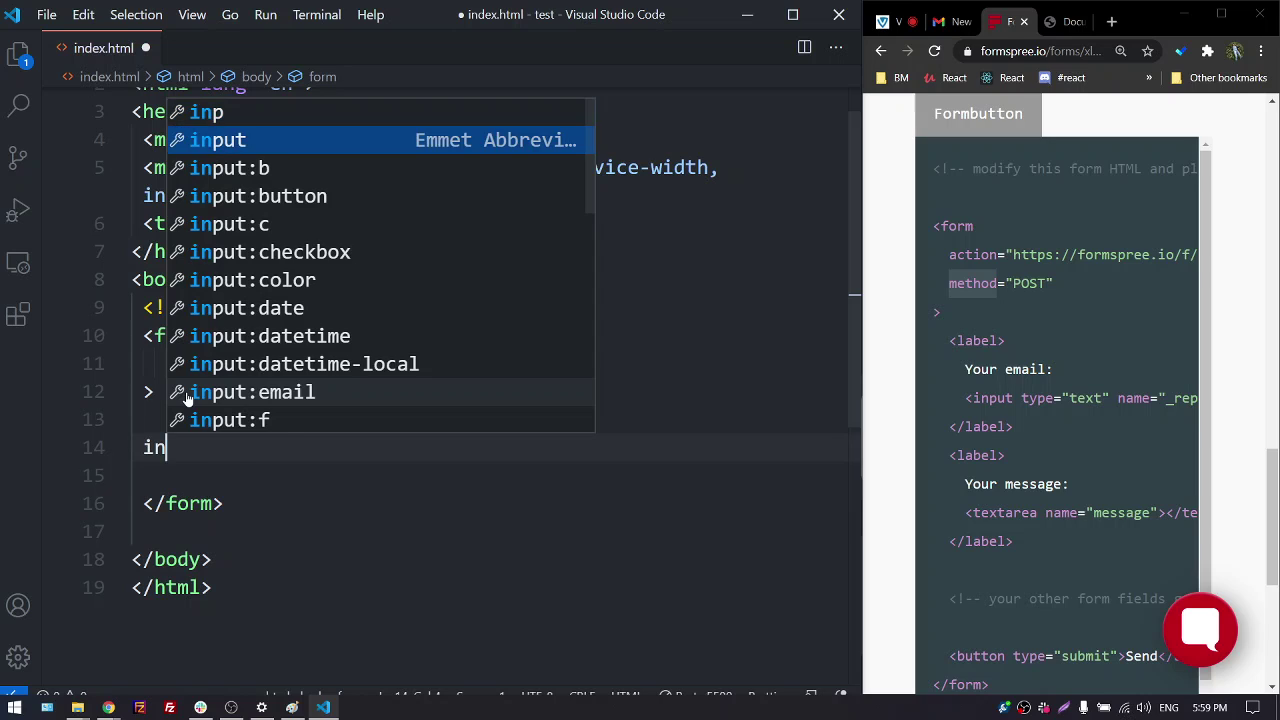
pyautogui.press('Return')
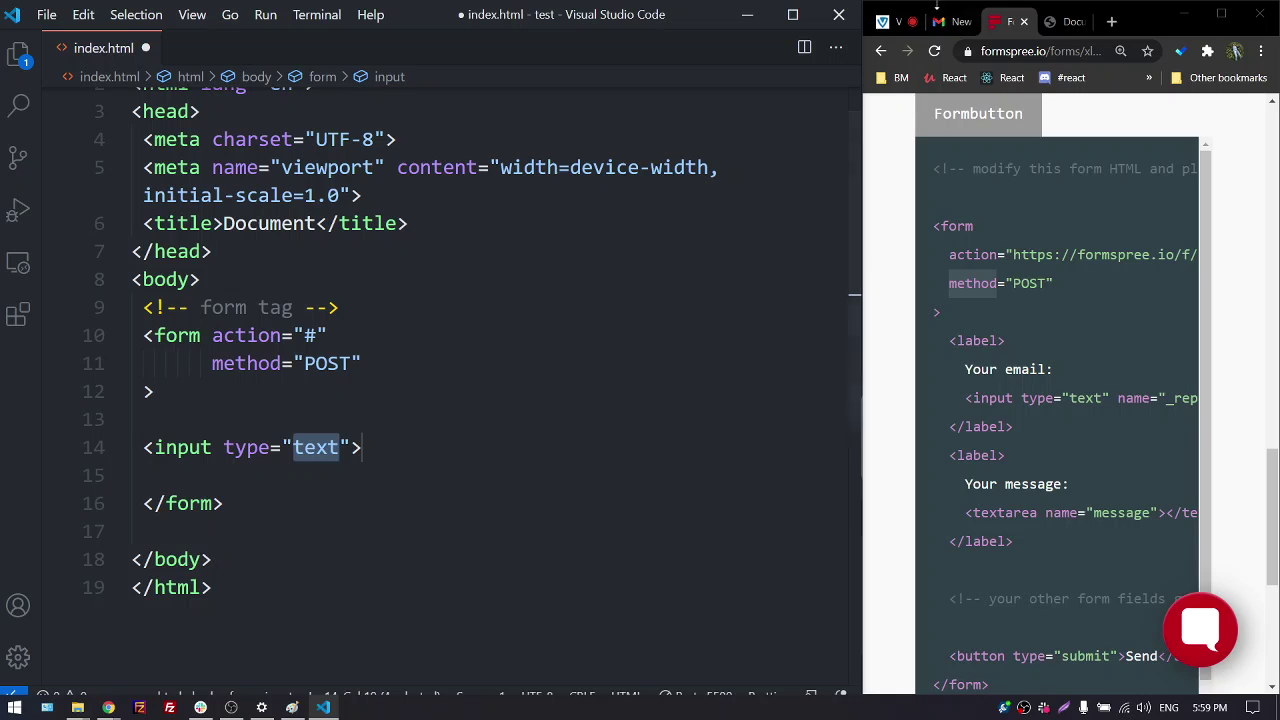
pyautogui.click(1062, 21)
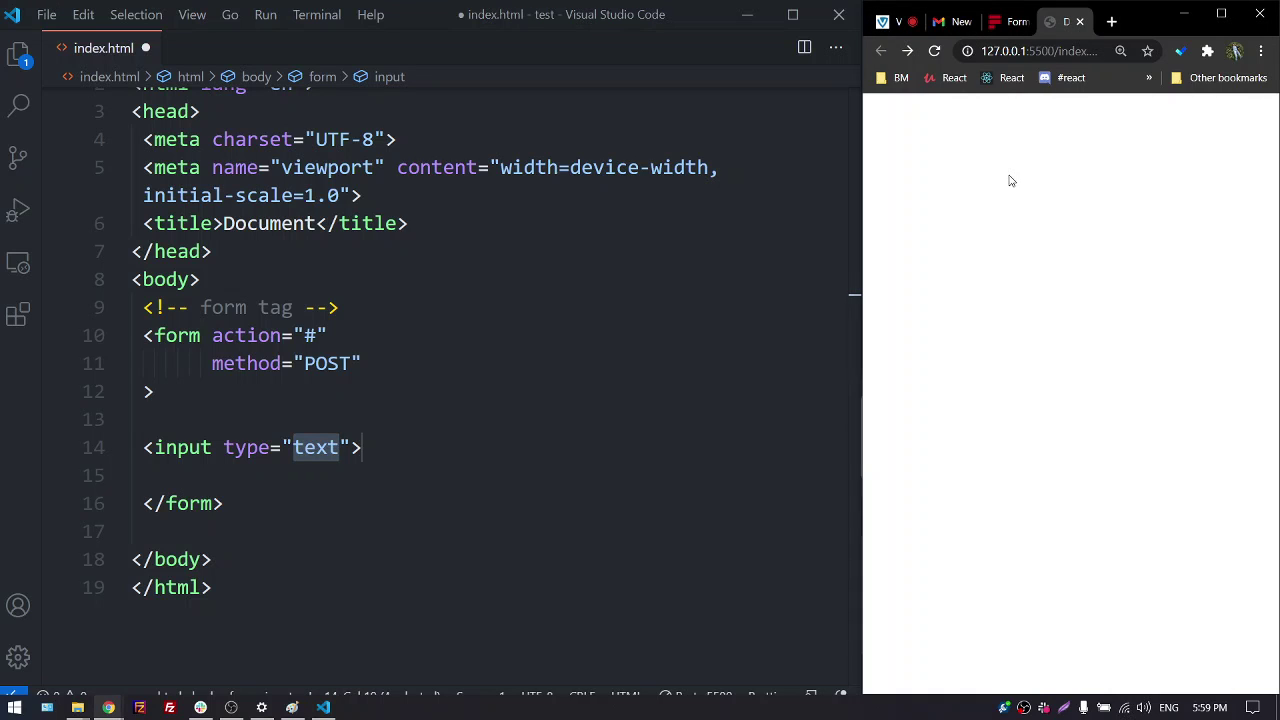
pyautogui.click(429, 447)
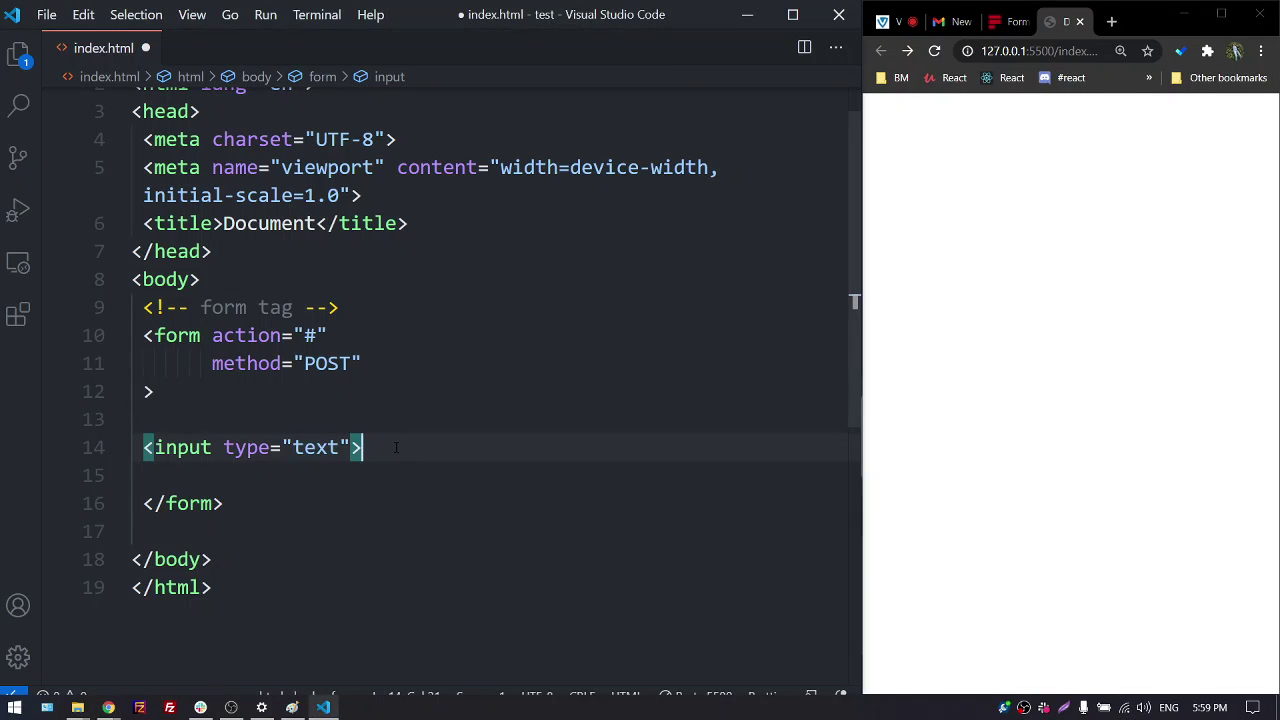
pyautogui.hotkey('ctrl', 's')
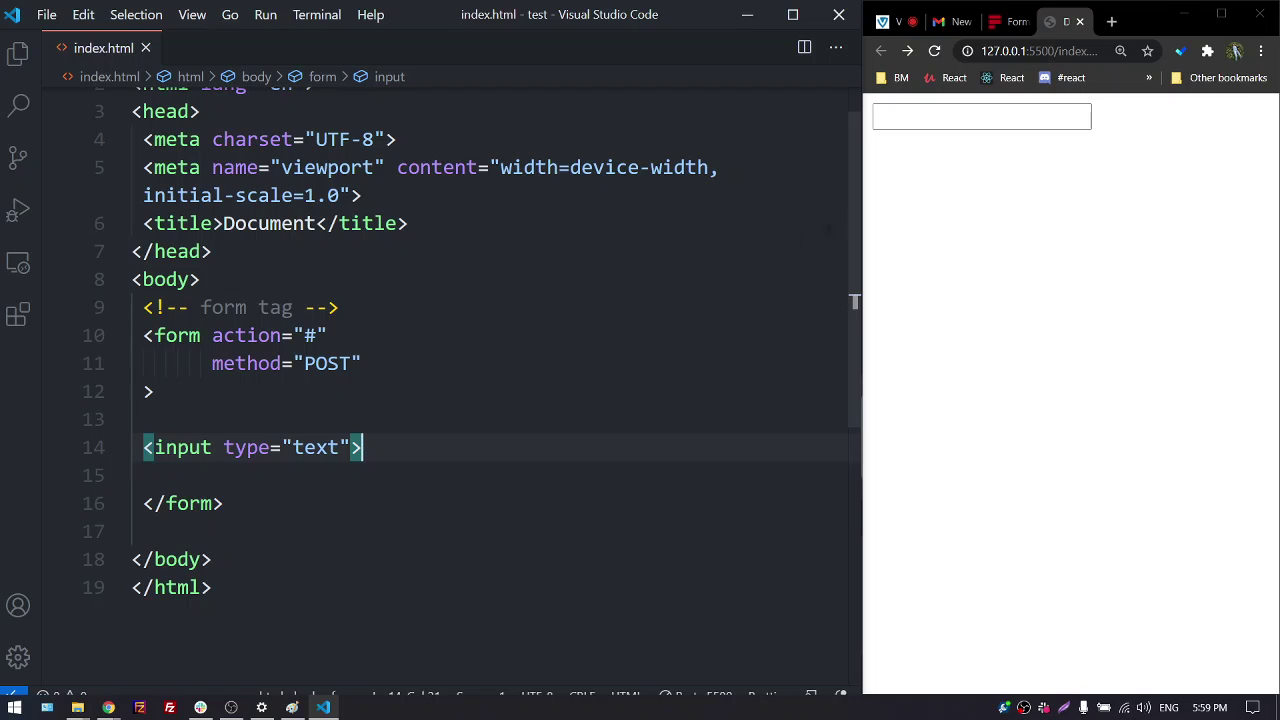
pyautogui.click(950, 117)
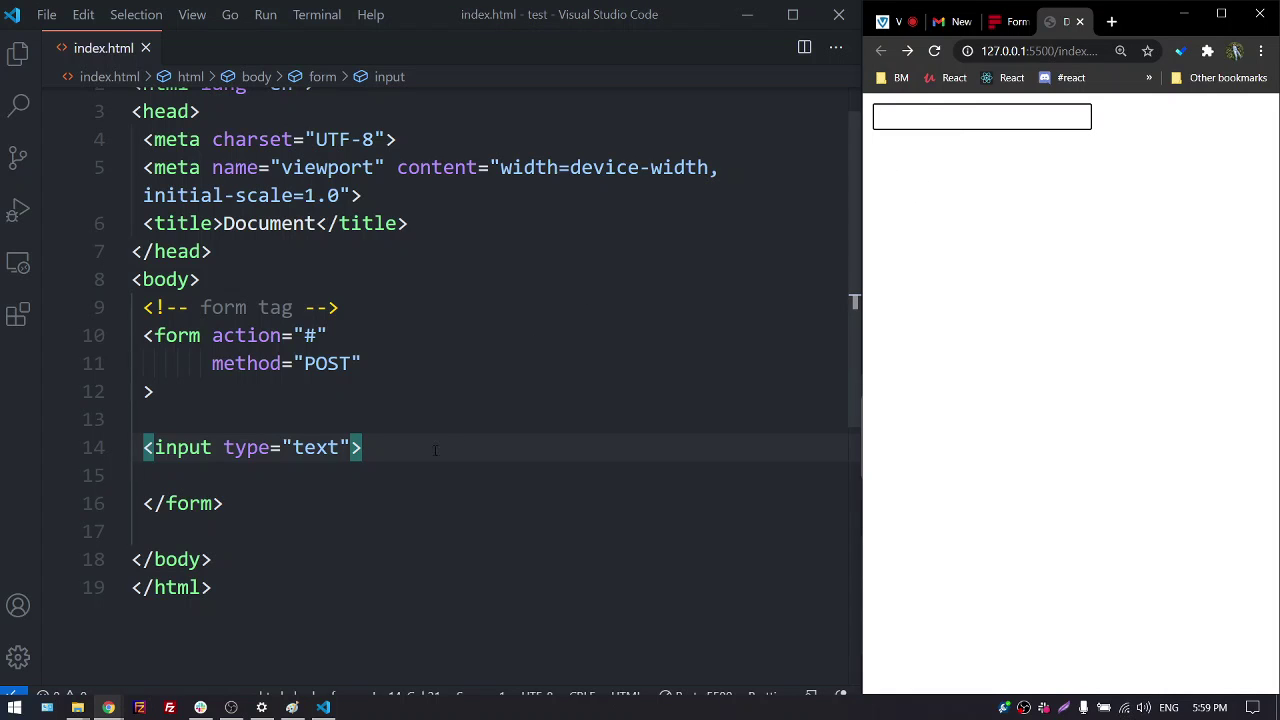
# Add a space before the text input's closing bracket and browse the list of available input attributes
pyautogui.hotkey('alt', 'Tab')
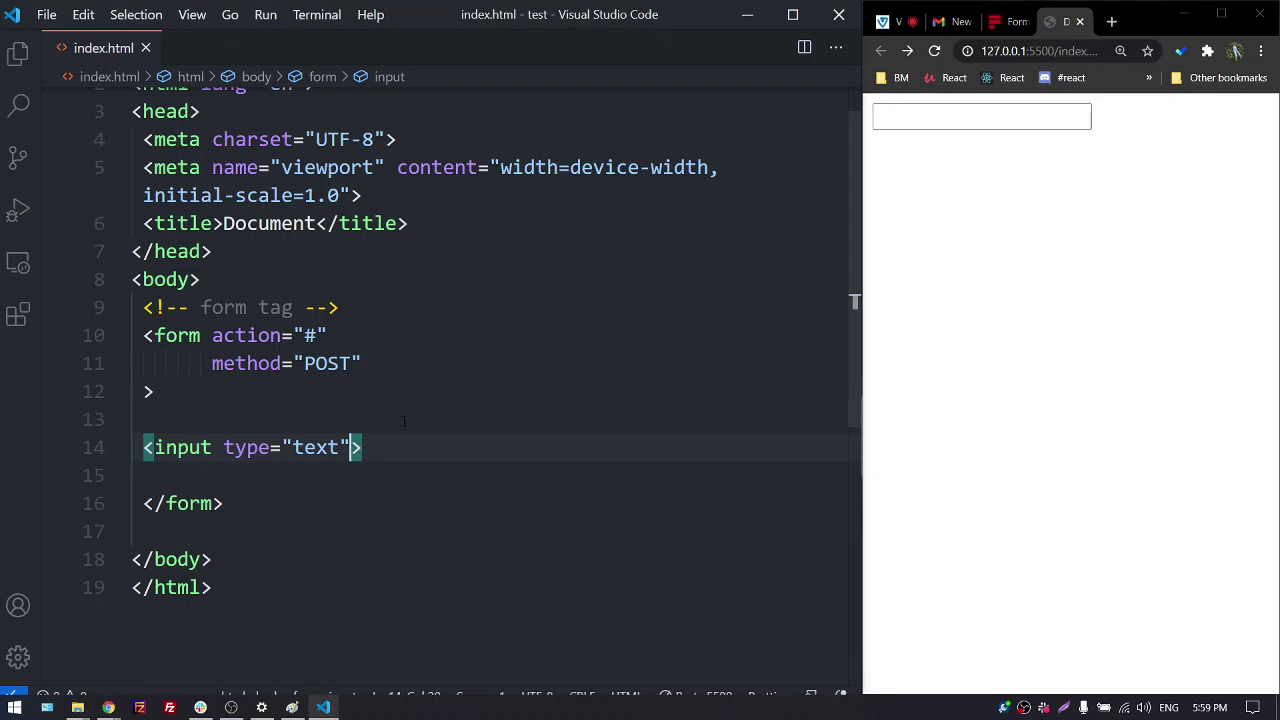
pyautogui.hotkey('ctrl', 'space')
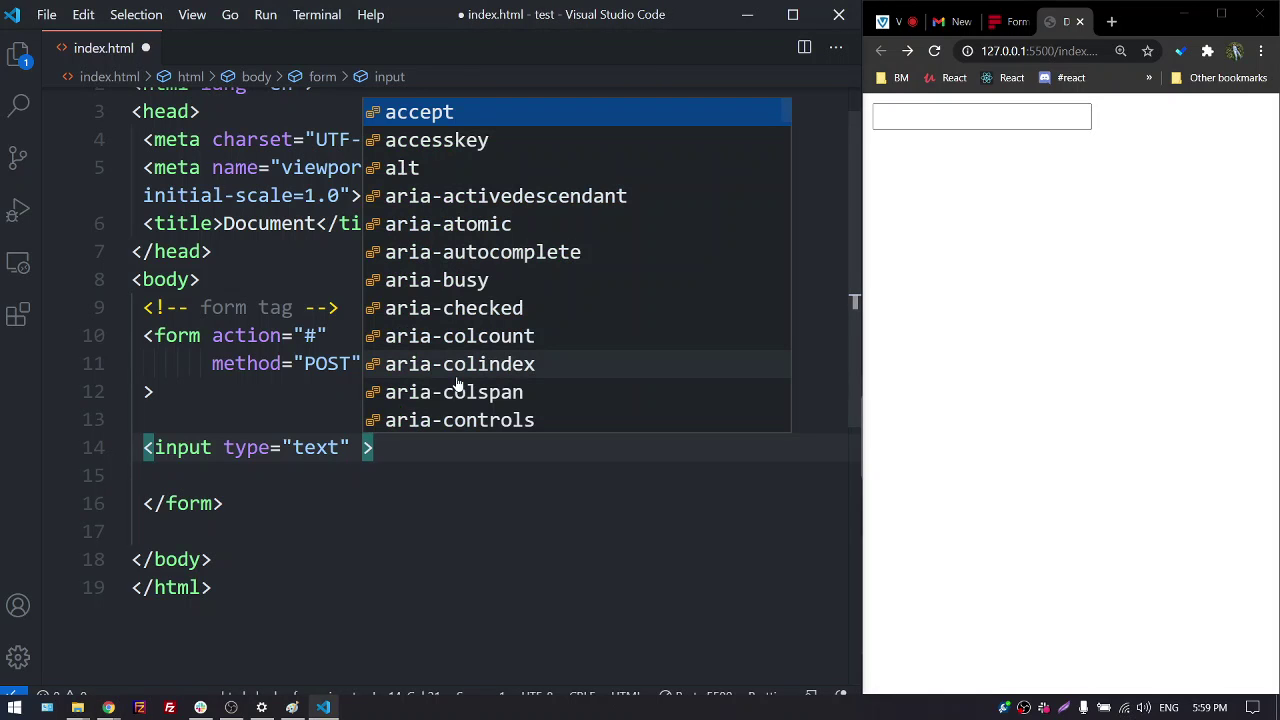
pyautogui.scroll(-3, 503, 283)
pyautogui.scroll(-15, 503, 283)
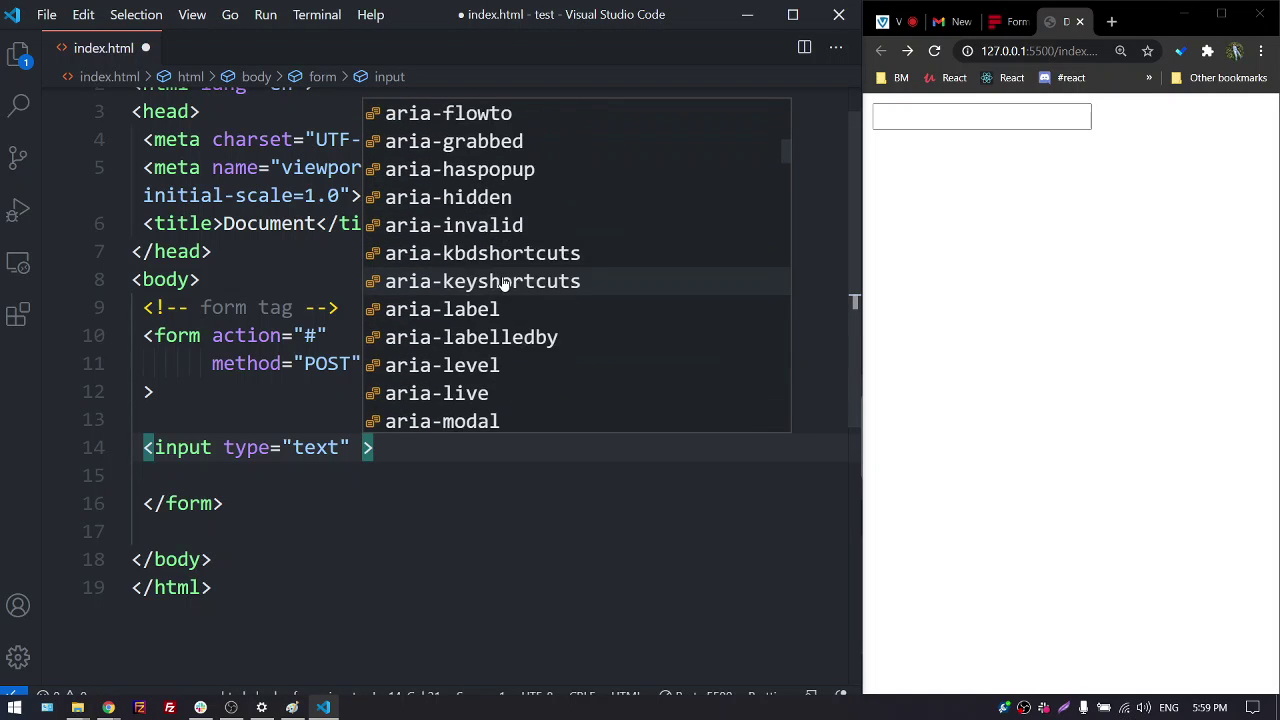
pyautogui.scroll(-20, 507, 290)
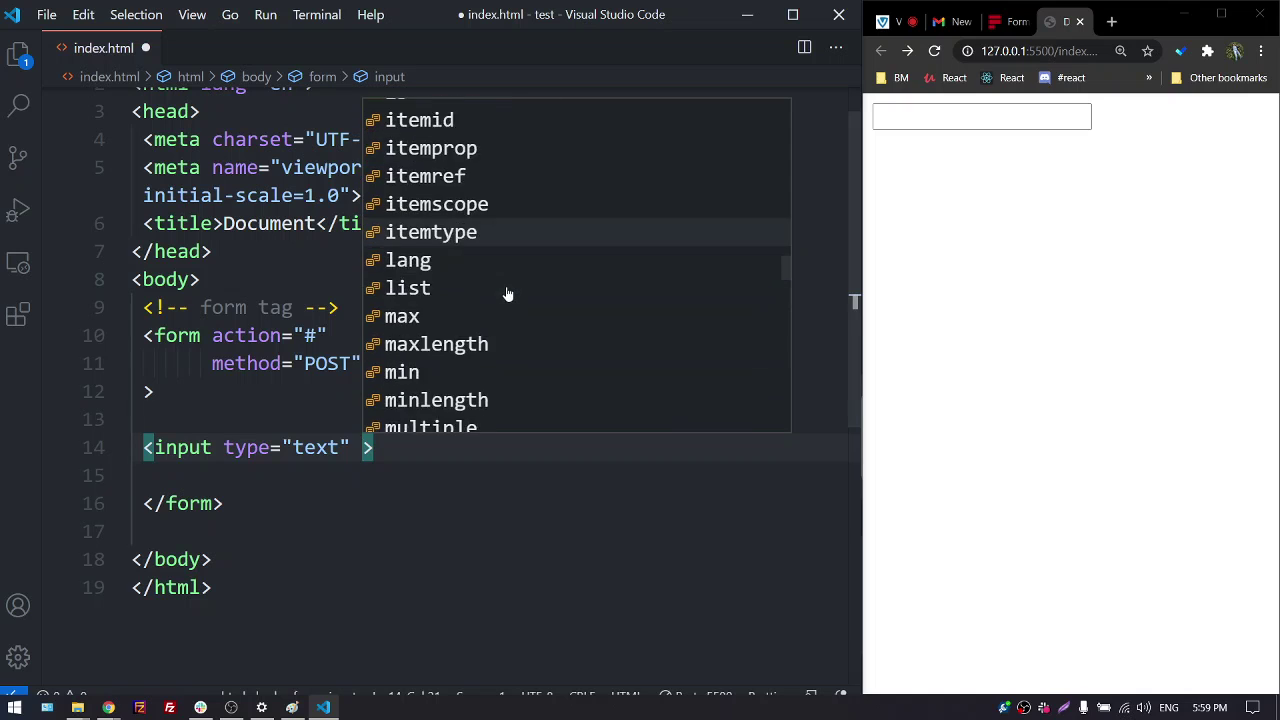
pyautogui.scroll(-10, 508, 298)
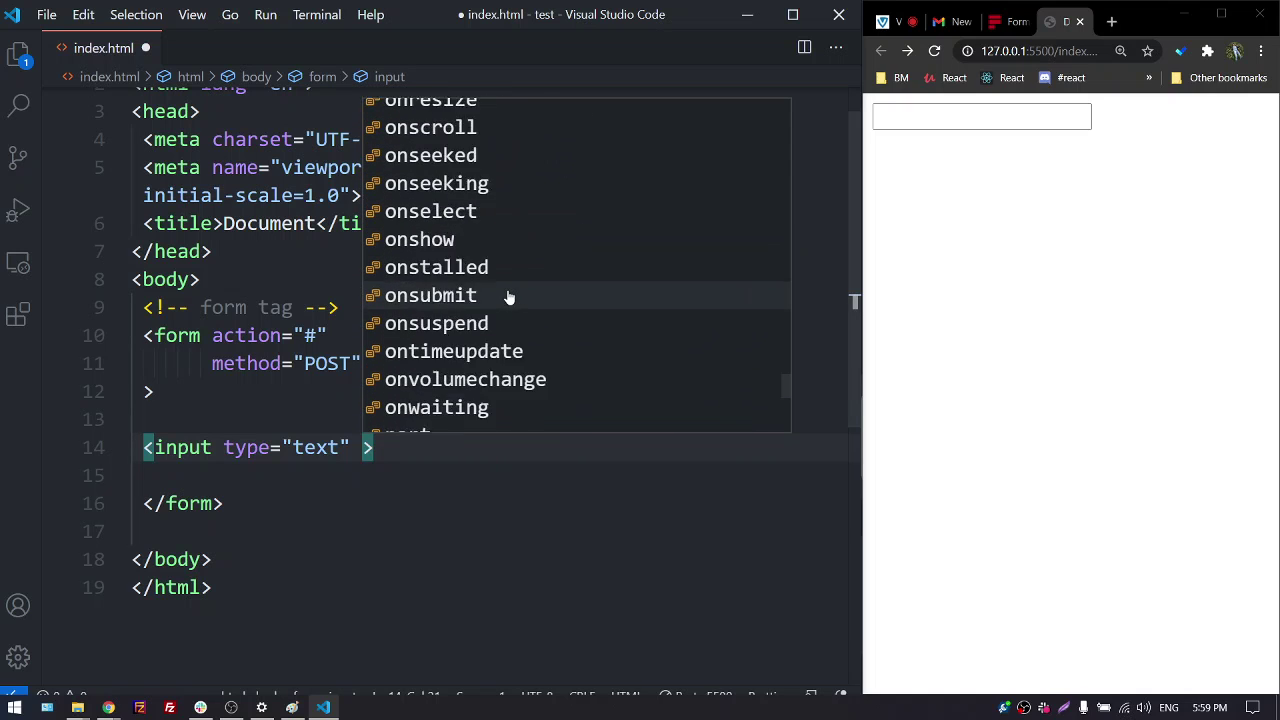
pyautogui.scroll(-2, 503, 330)
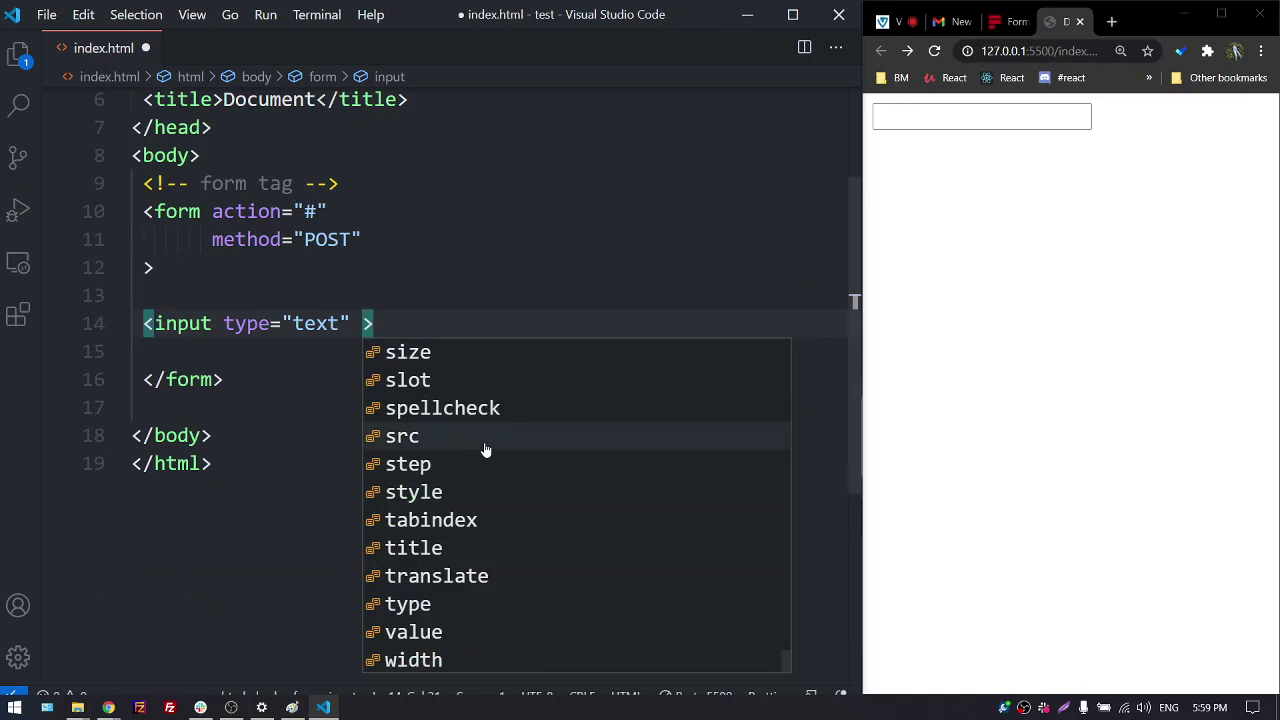
pyautogui.press('Escape')
pyautogui.scroll(3, 460, 326)
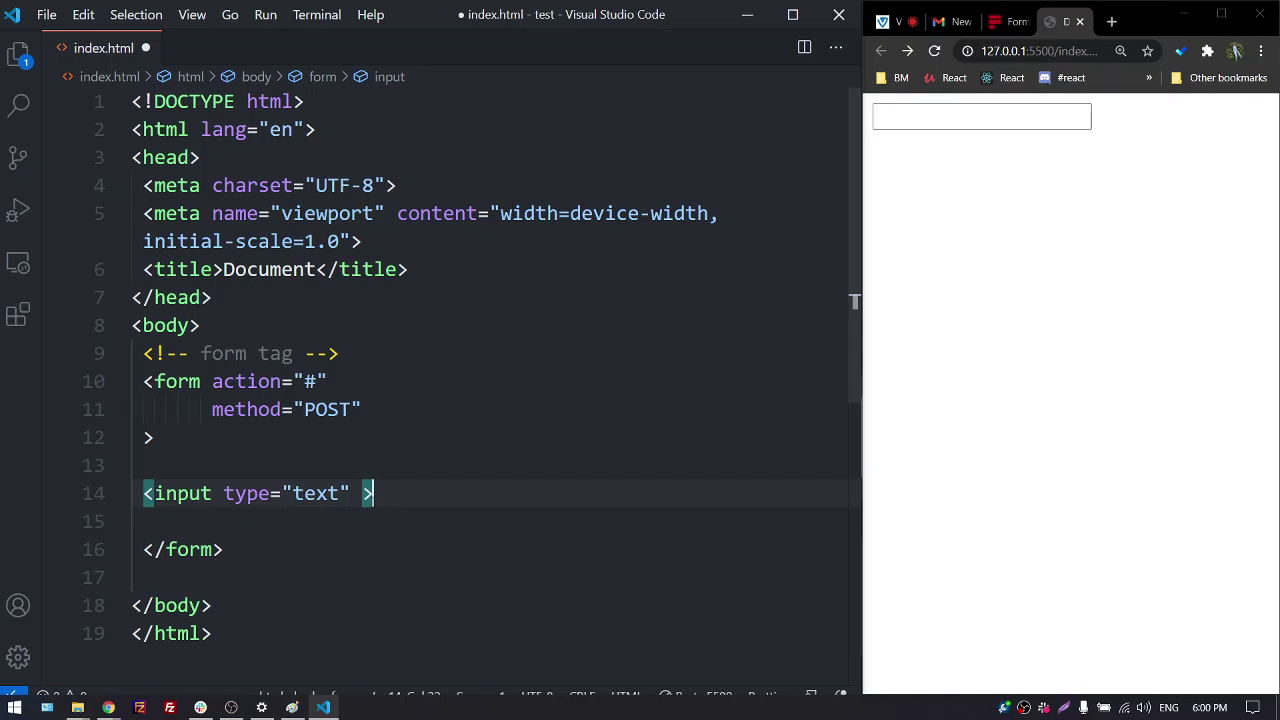
# Try the preview text box, then show Formspree's example snippet in a maximized Chrome window
pyautogui.click(358, 493)
pyautogui.click(934, 118)
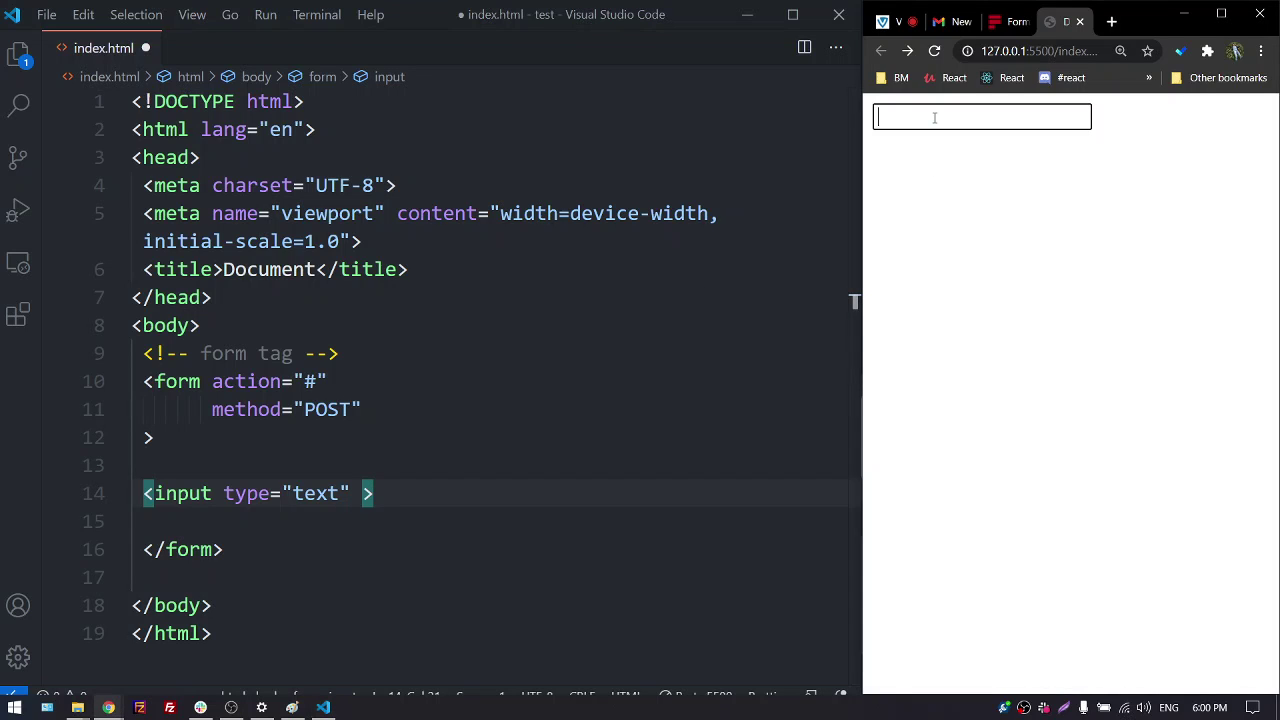
pyautogui.click(934, 117)
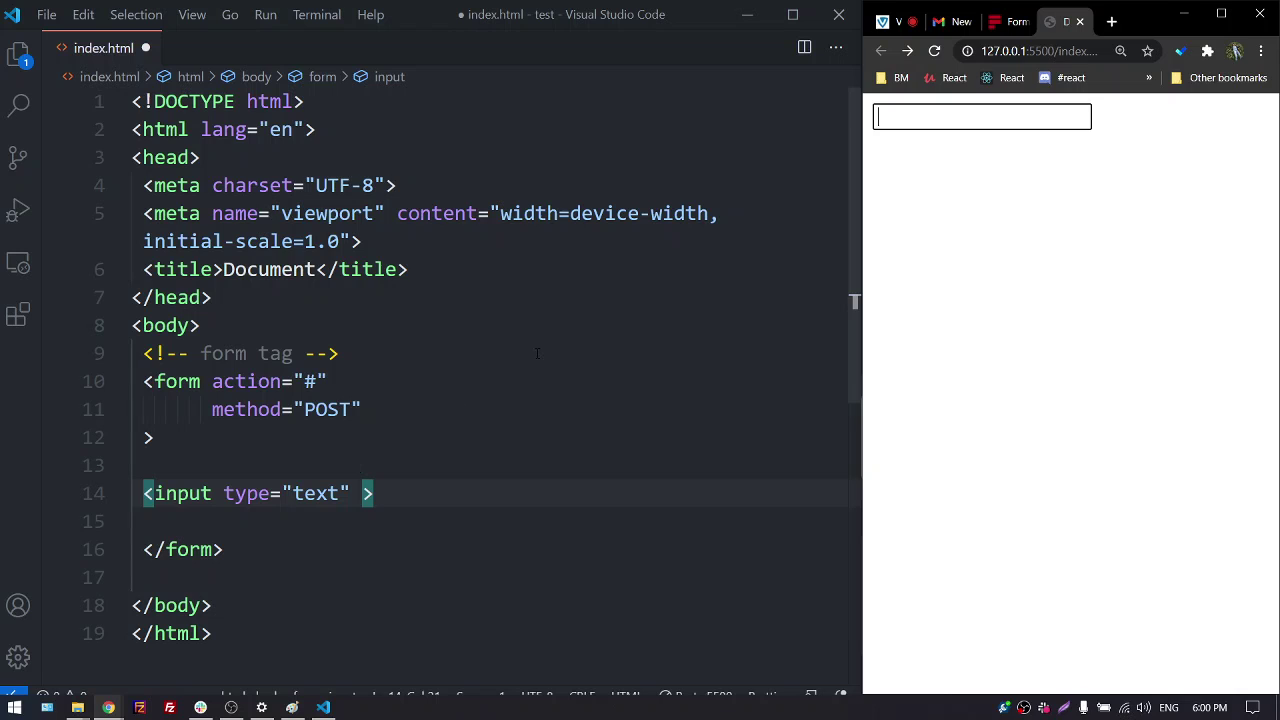
pyautogui.click(1008, 21)
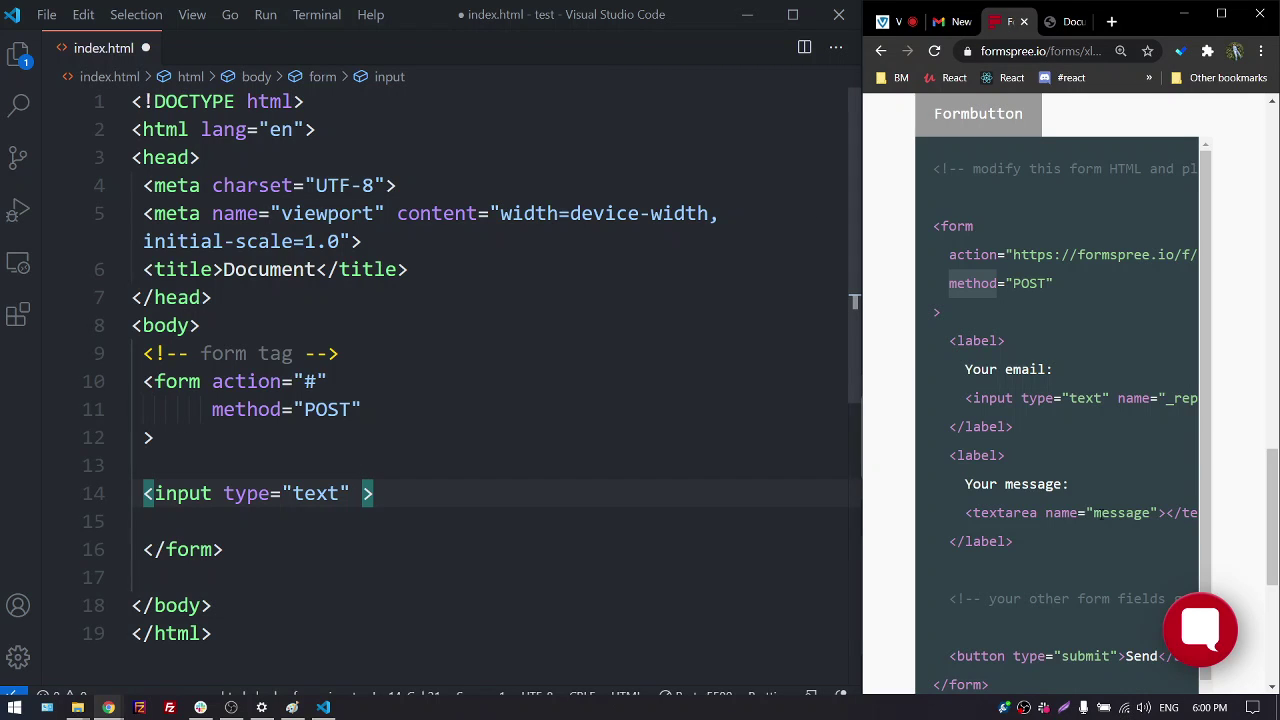
pyautogui.scroll(-1, 1113, 512)
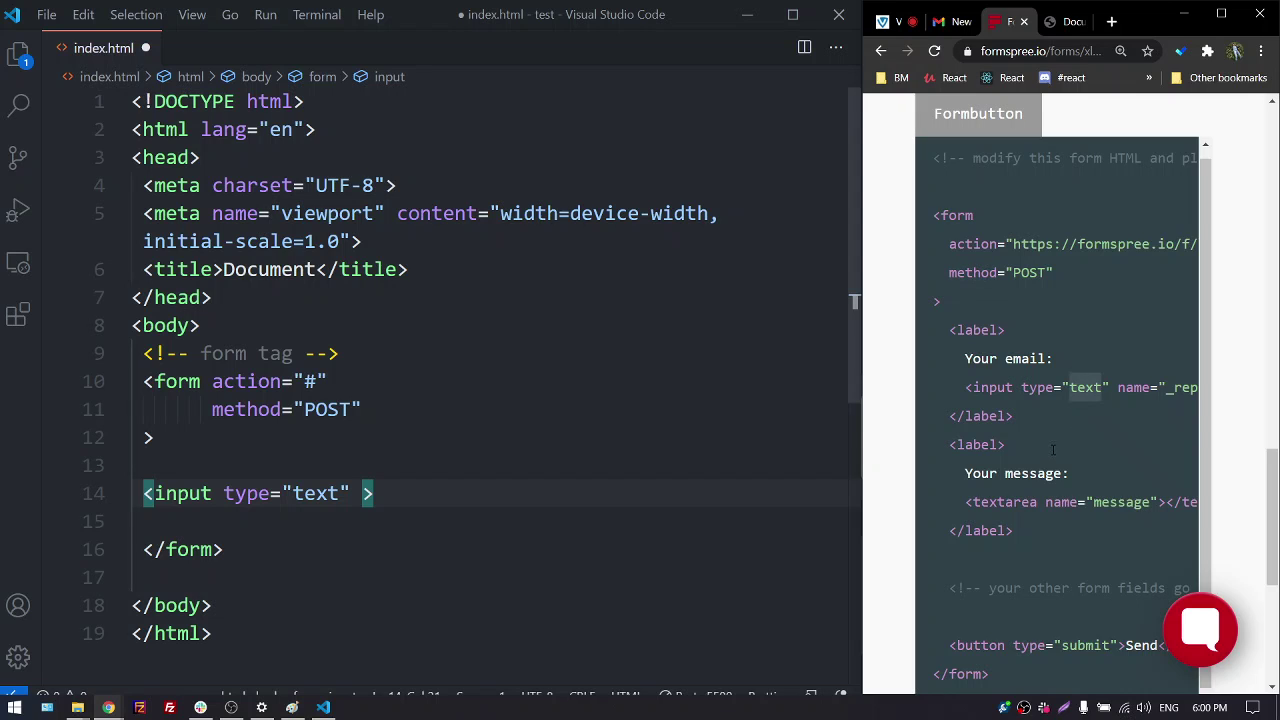
pyautogui.click(1221, 14)
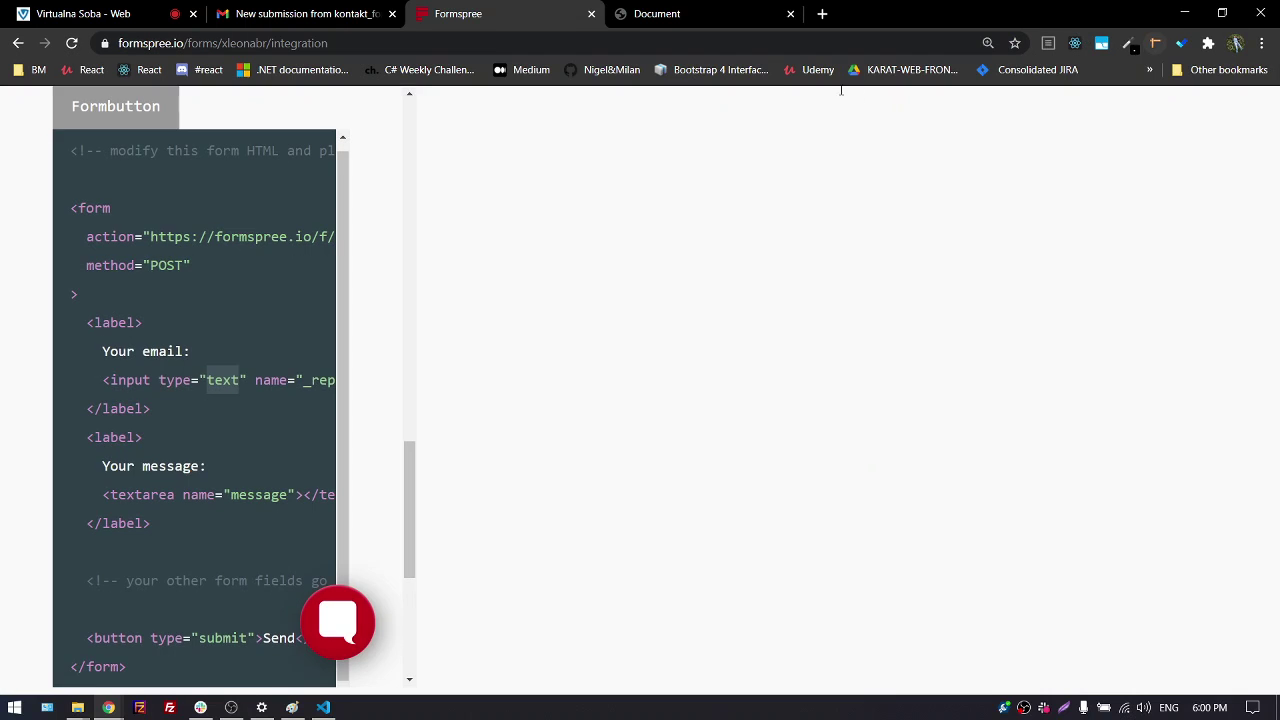
# Search 'w3schools form' in a new tab and open the W3Schools HTML Forms tutorial's example
pyautogui.click(821, 16)
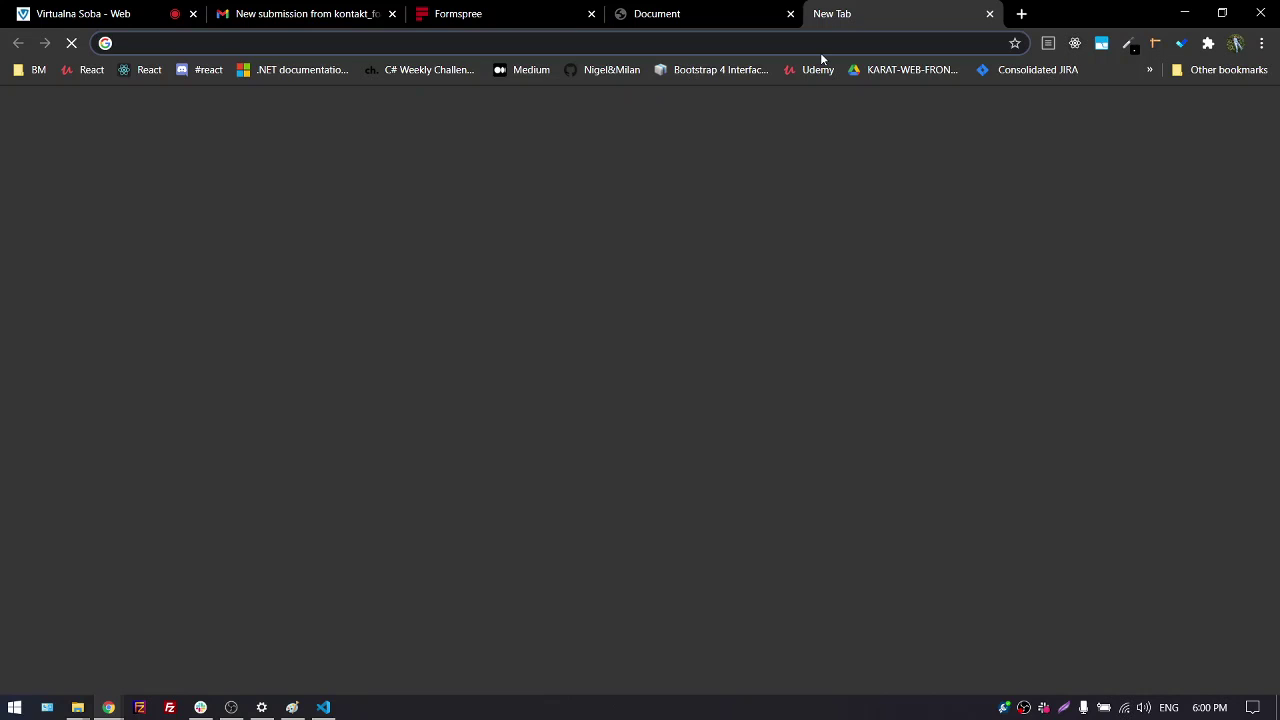
pyautogui.write('w3')
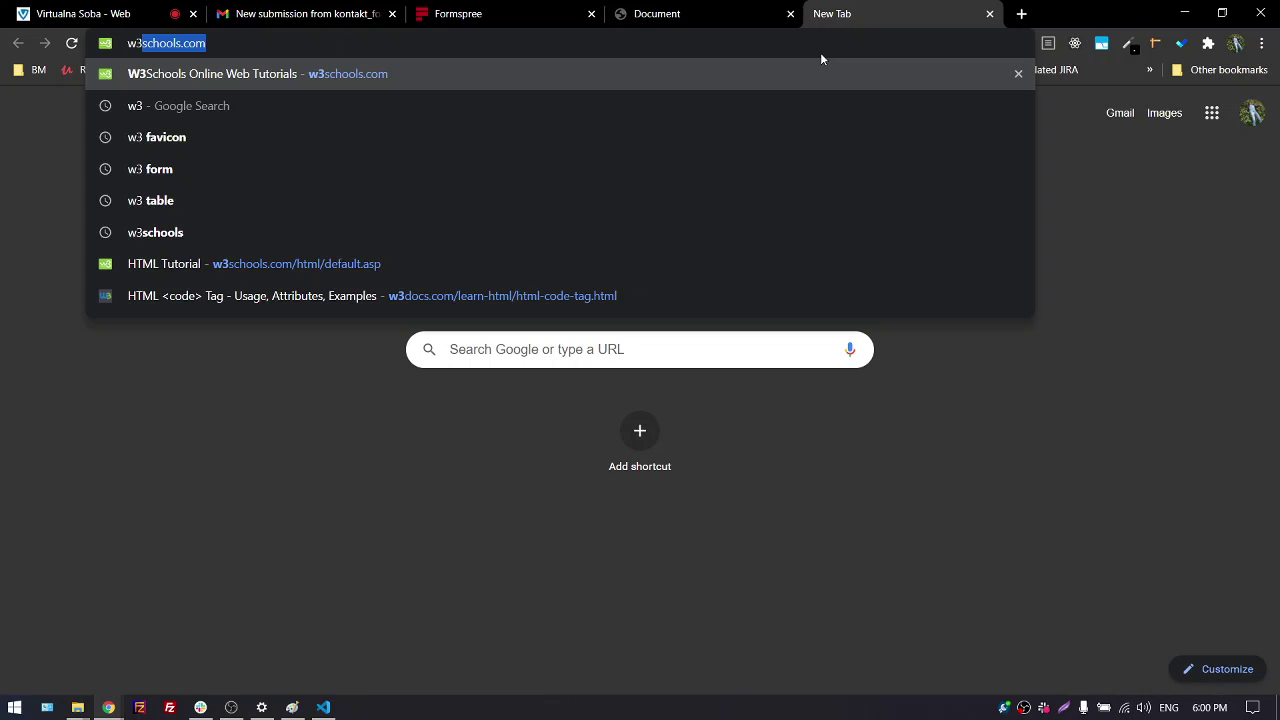
pyautogui.write('schools.co')
pyautogui.press('BackSpace')
pyautogui.press('BackSpace')
pyautogui.press('BackSpace')
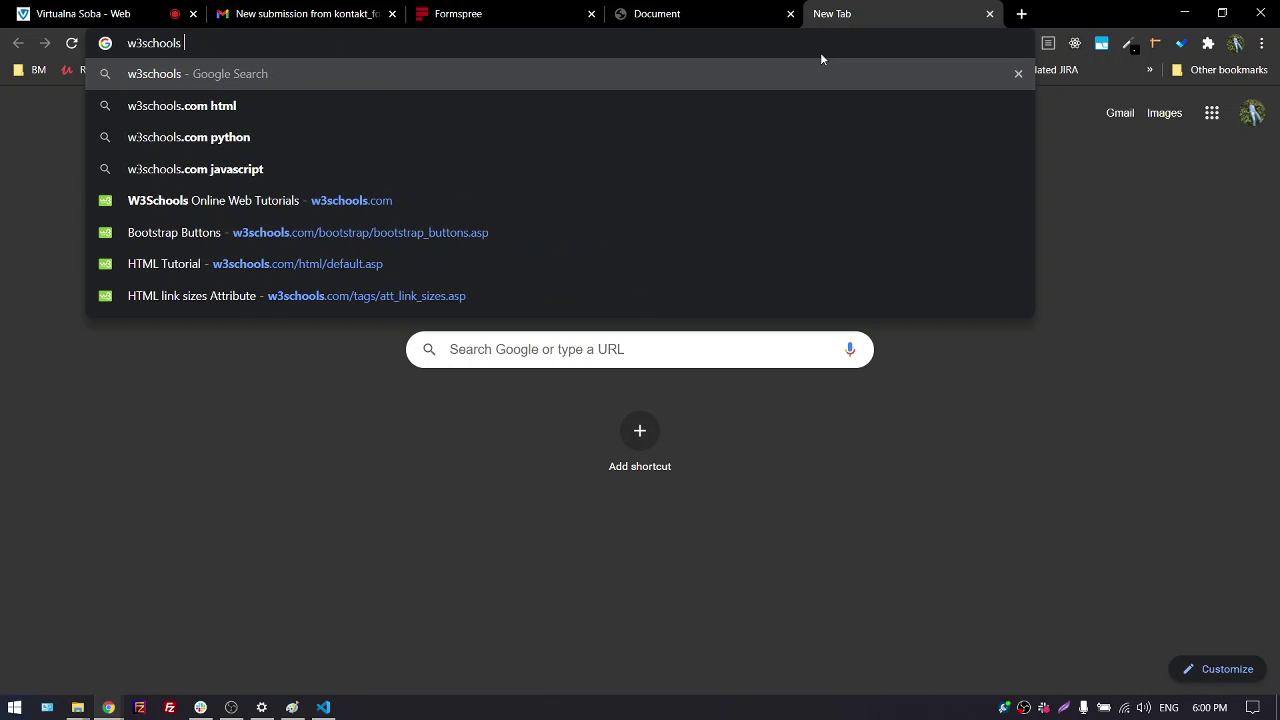
pyautogui.write('form')
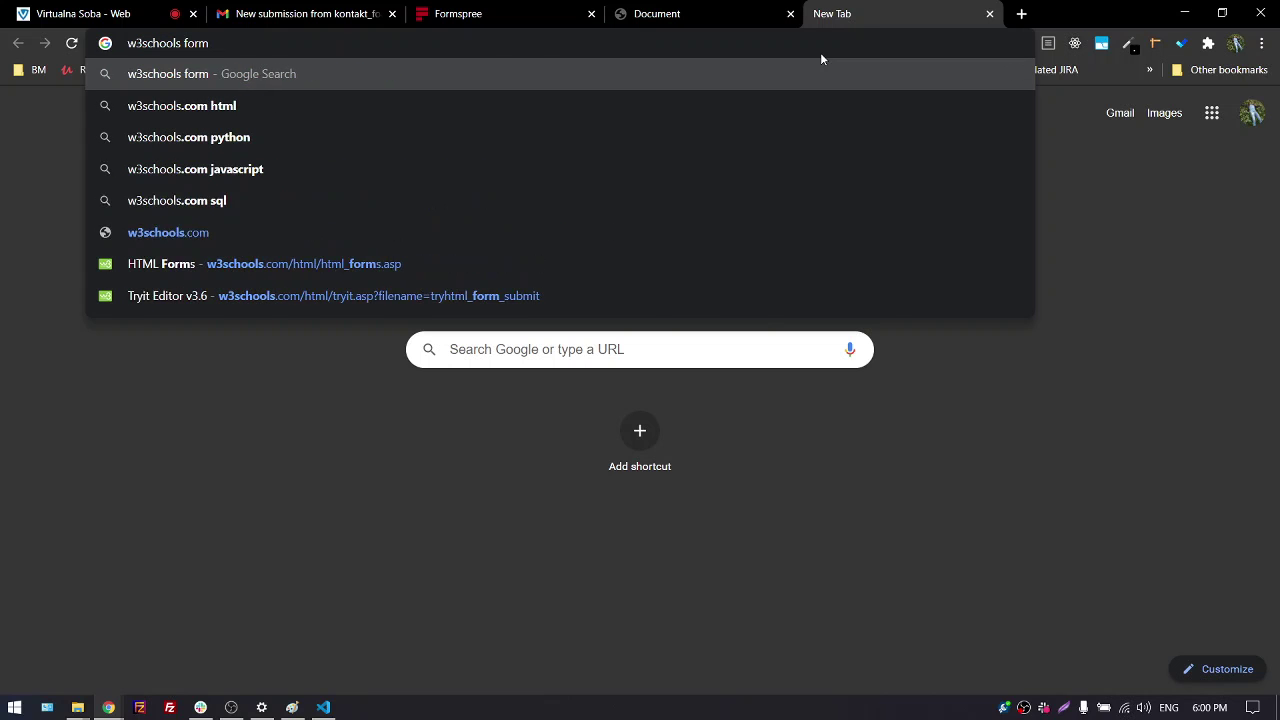
pyautogui.press('Return')
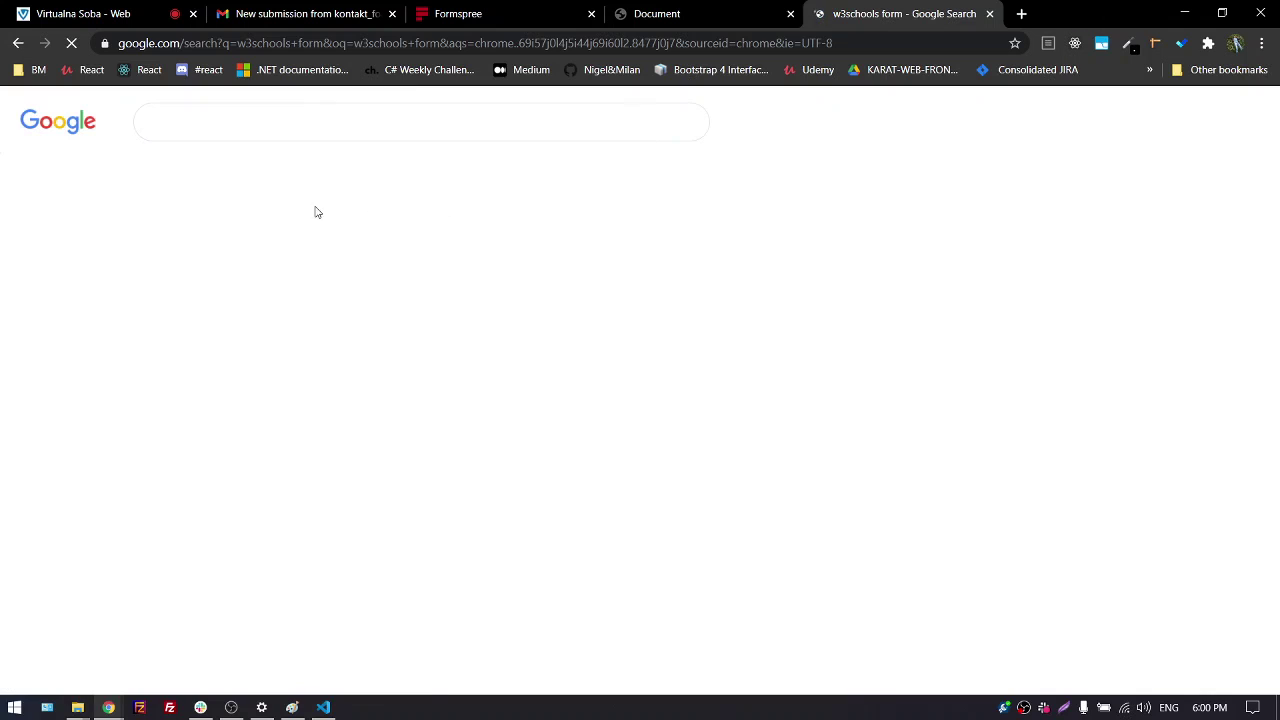
pyautogui.click(207, 267)
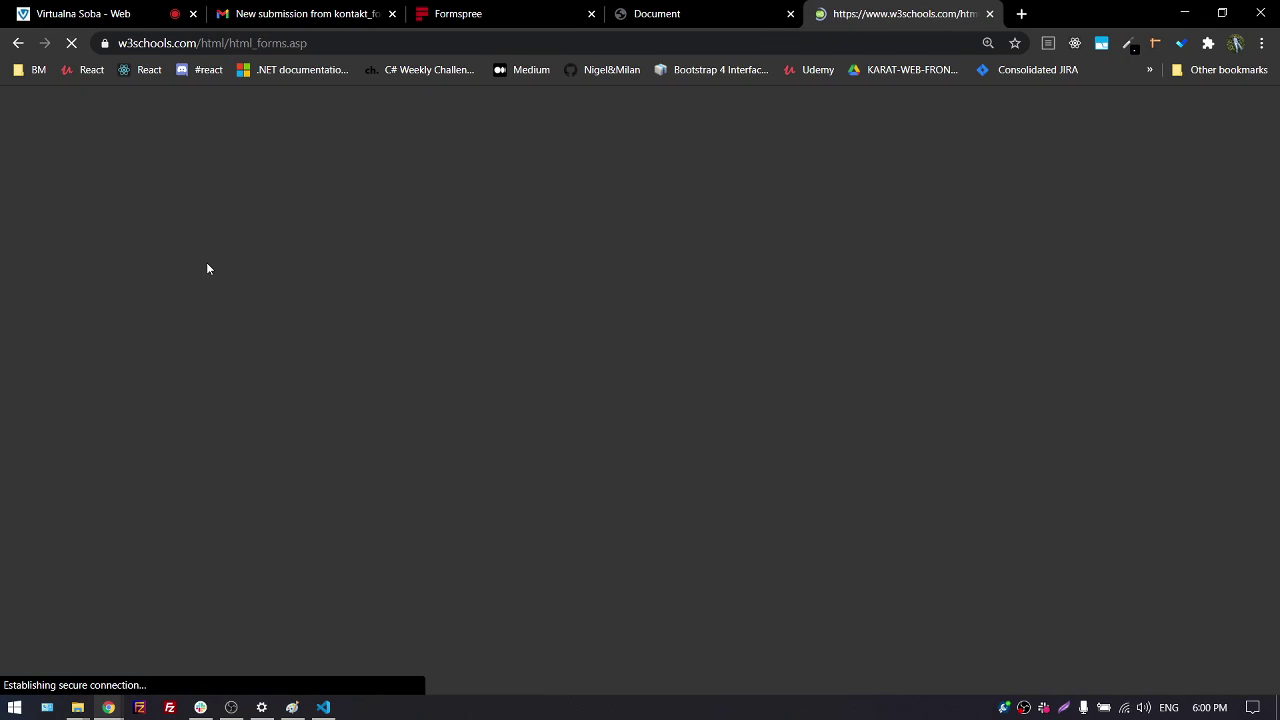
pyautogui.scroll(-3, 443, 390)
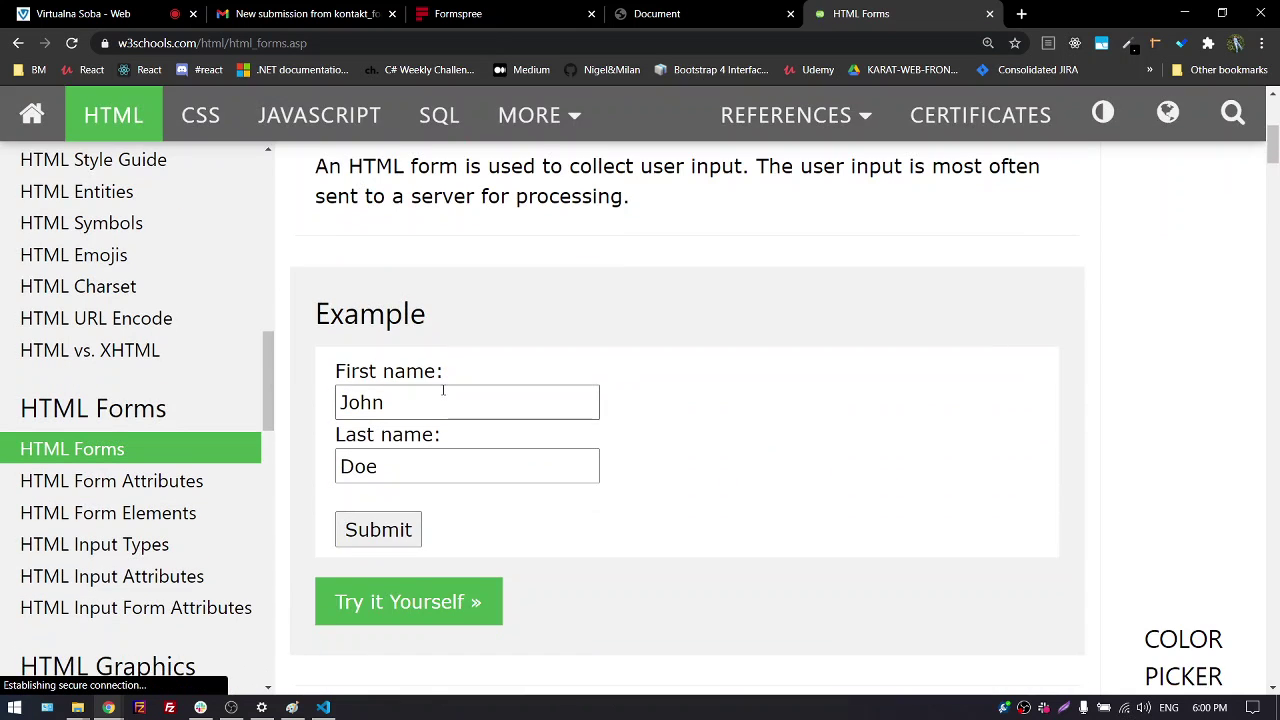
pyautogui.scroll(-2, 443, 390)
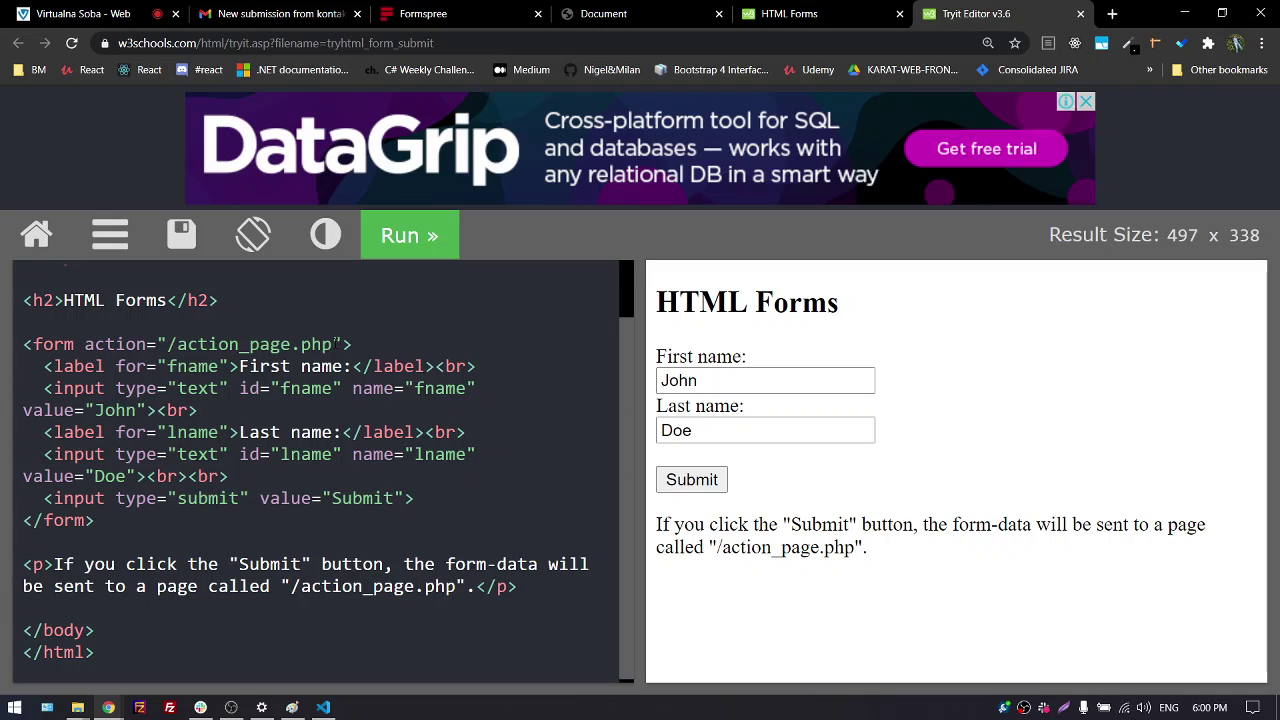
# Highlight the example form's action value action_page.php in the Tryit Editor
pyautogui.click(333, 344)
pyautogui.moveTo(333, 344); pyautogui.dragTo(177, 346)
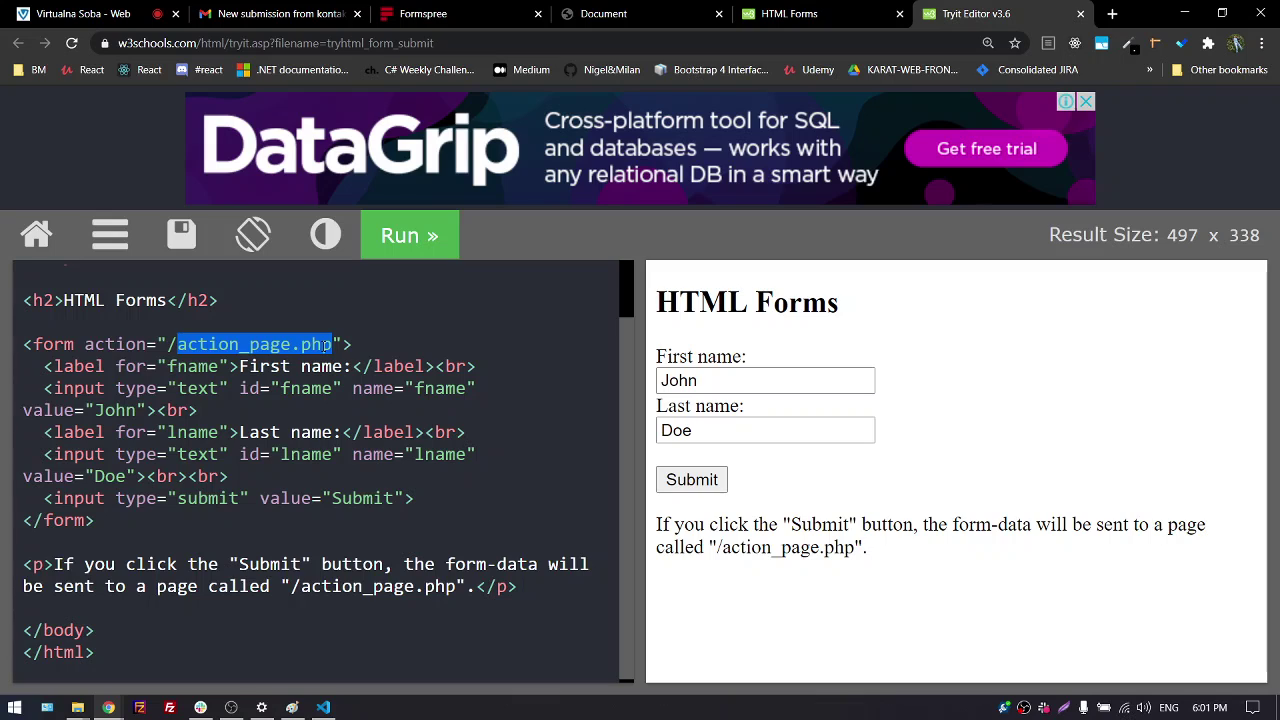
pyautogui.click(100, 366)
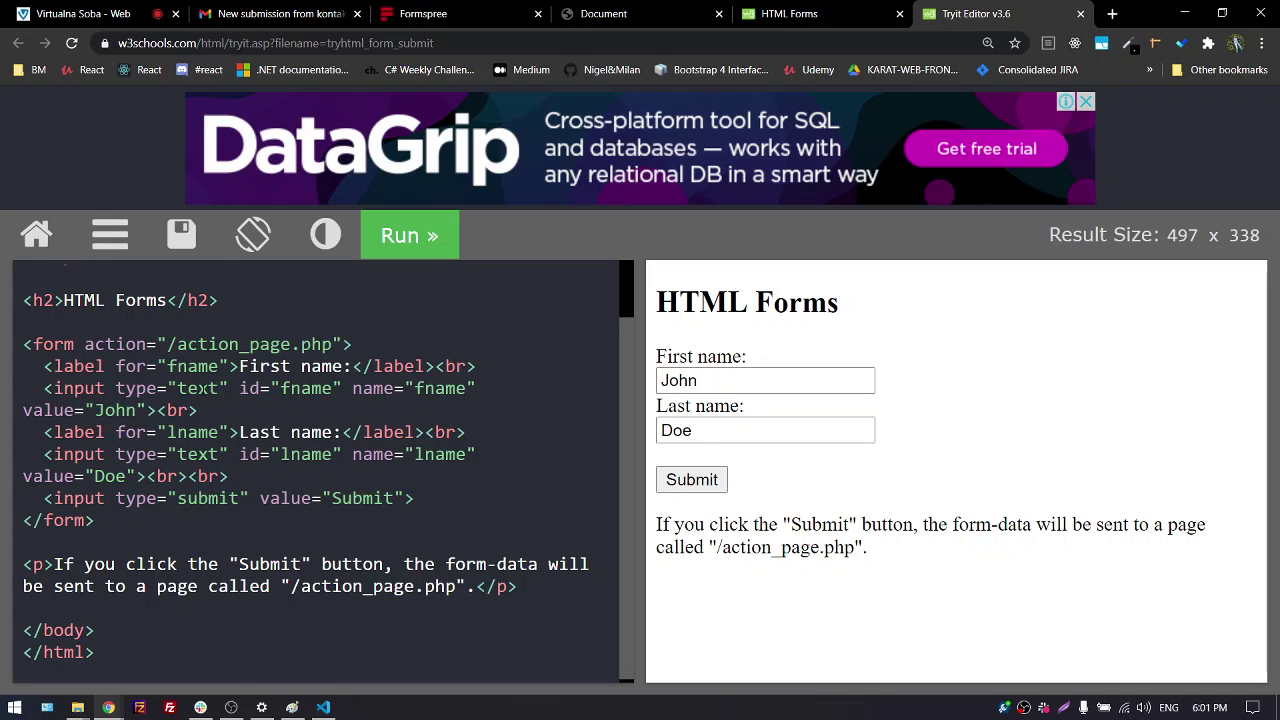
# Point out the text and submit input types, then close the Tryit Editor
pyautogui.doubleClick(200, 388)
pyautogui.doubleClick(198, 454)
pyautogui.doubleClick(208, 498)
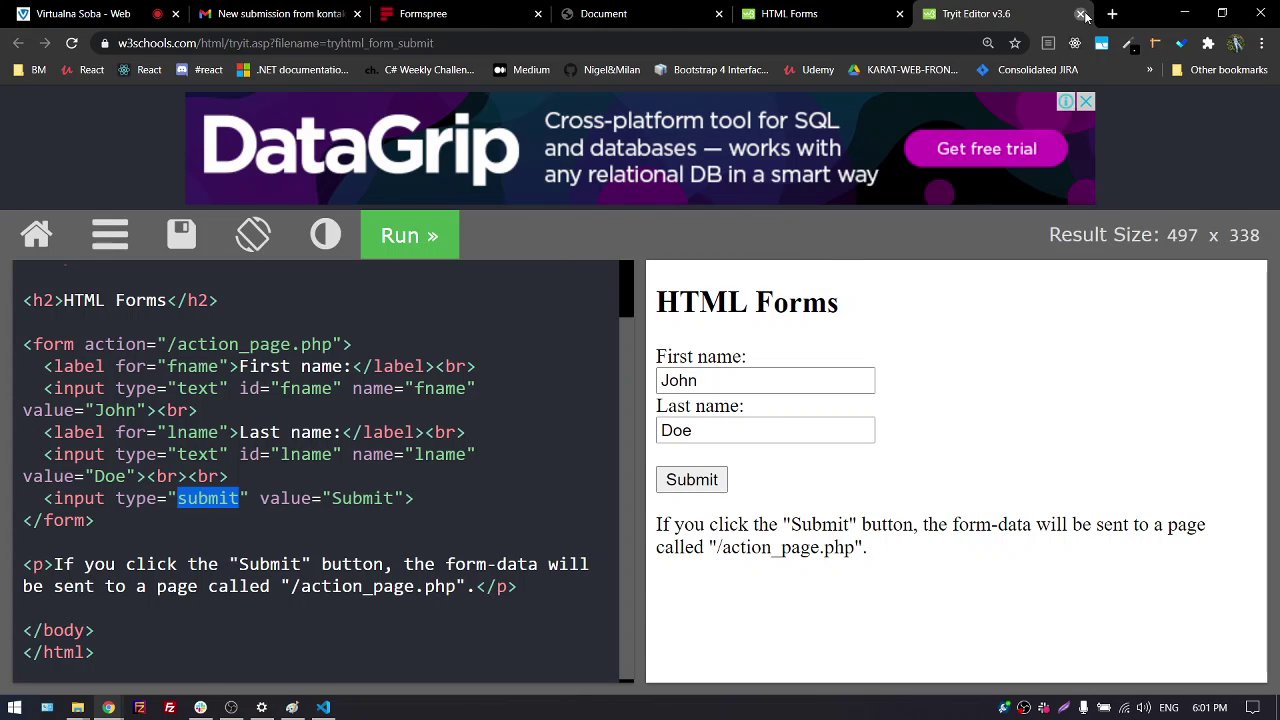
pyautogui.click(1082, 14)
pyautogui.scroll(-4, 596, 400)
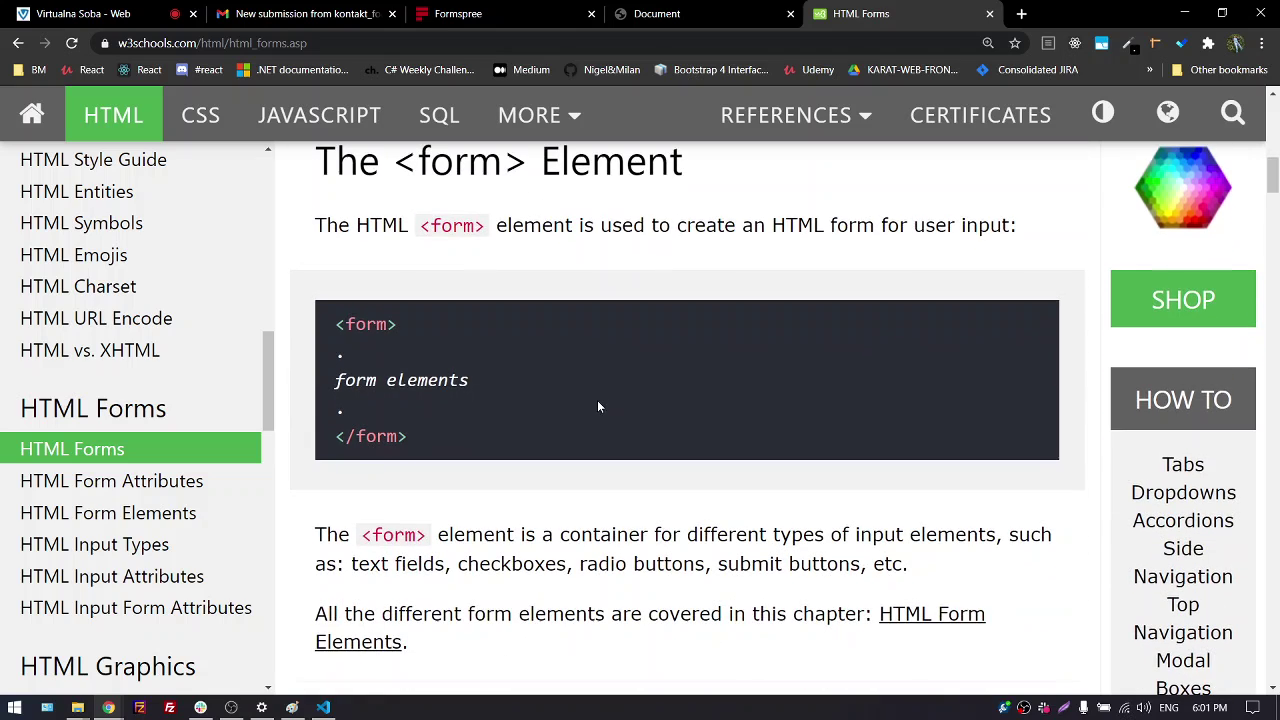
# Highlight the single-line text description and the checkbox and submit types in the input types table
pyautogui.scroll(-5, 451, 440)
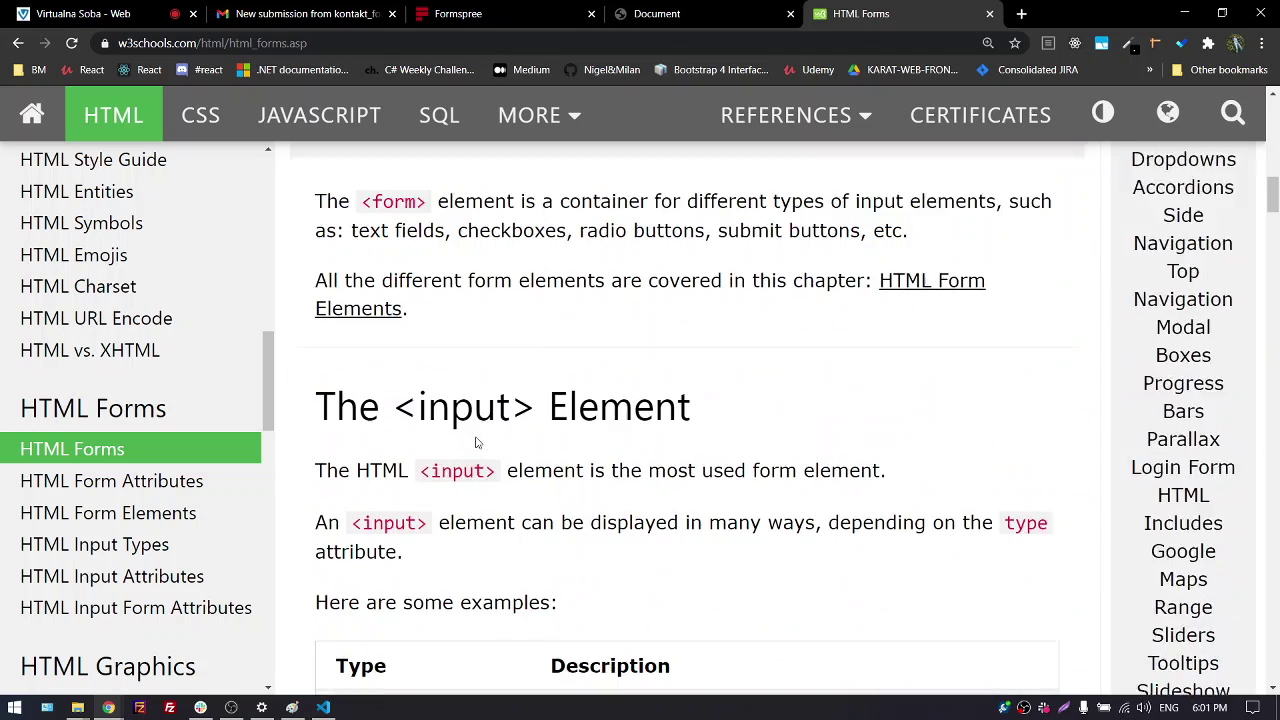
pyautogui.scroll(1, 490, 421)
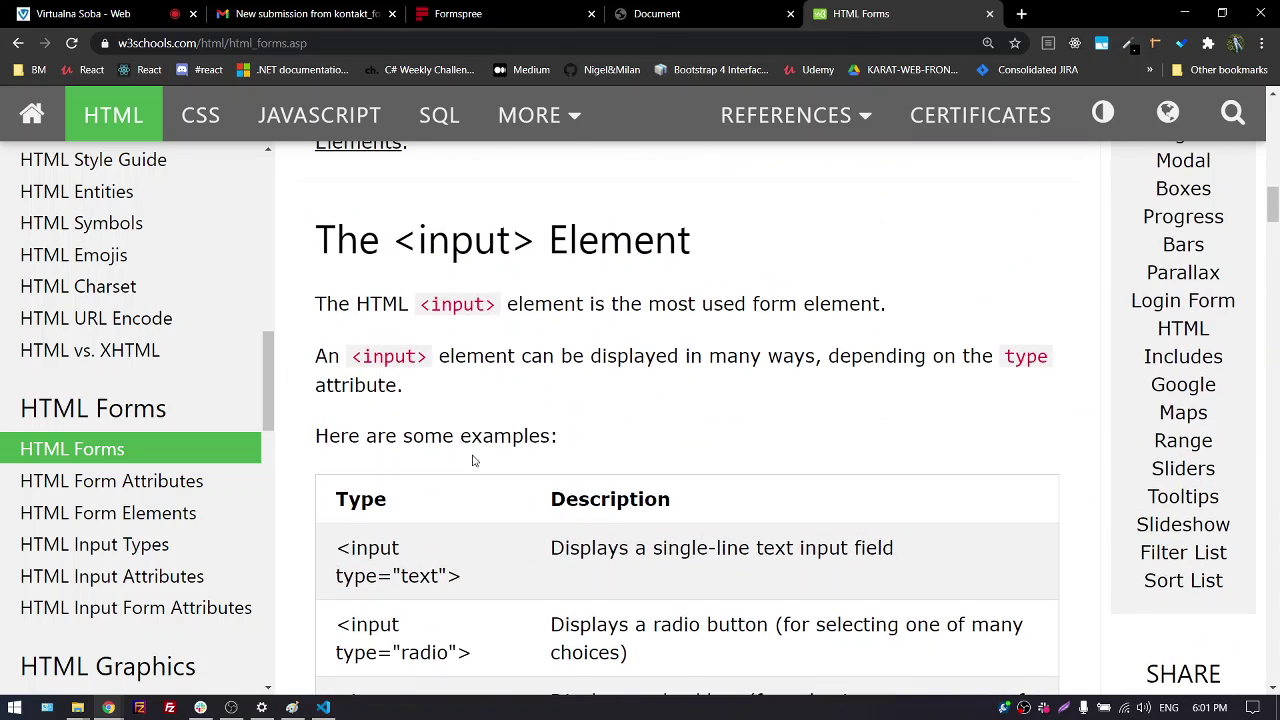
pyautogui.scroll(-2, 476, 470)
pyautogui.scroll(-2, 481, 463)
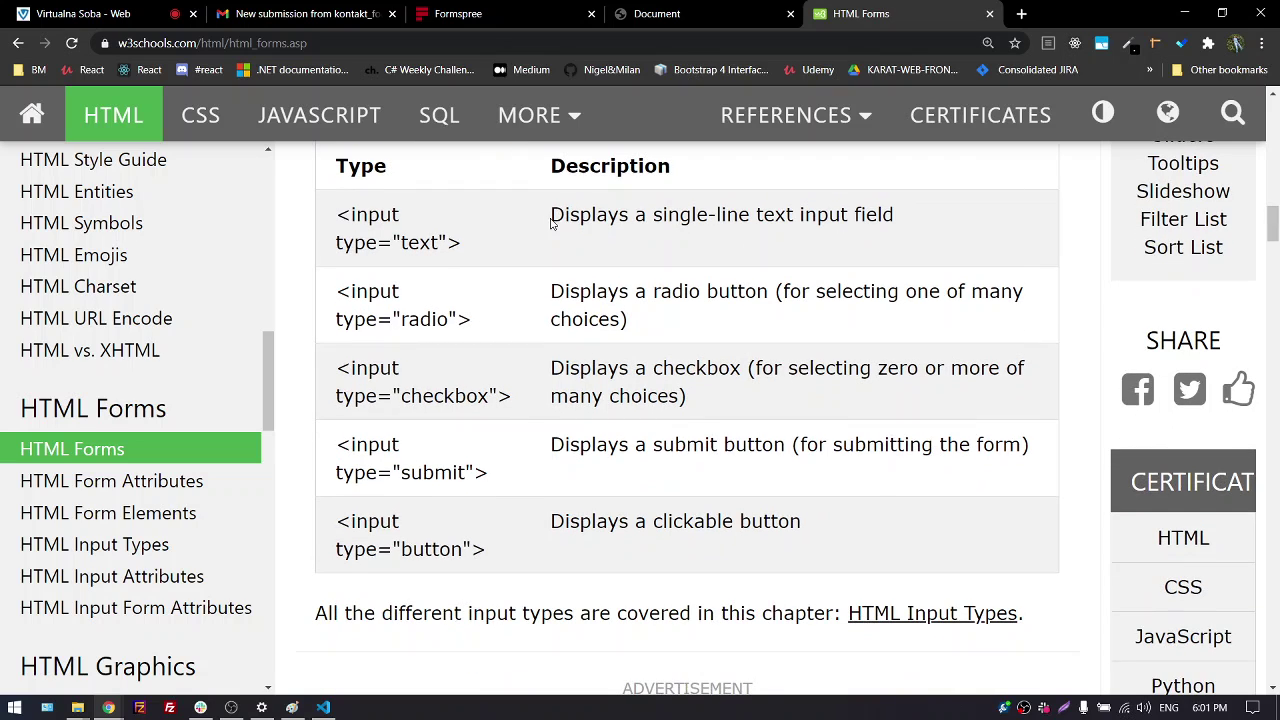
pyautogui.moveTo(551, 221); pyautogui.dragTo(920, 217)
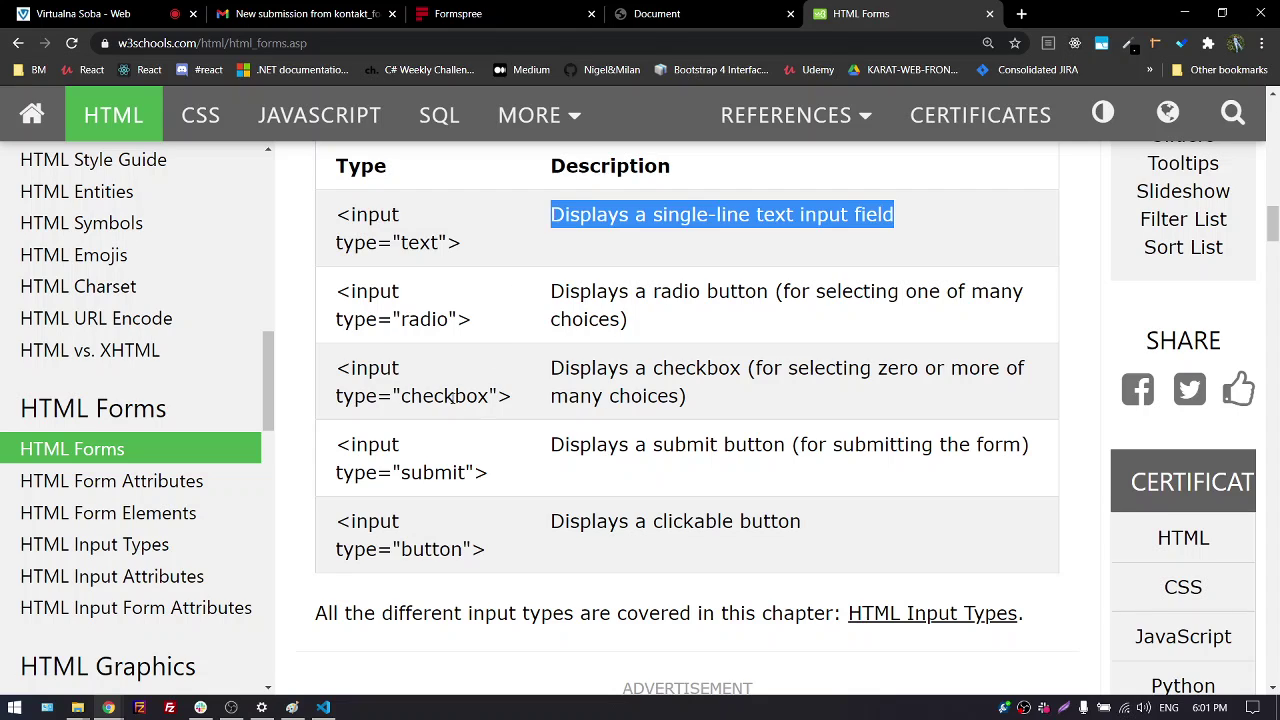
pyautogui.doubleClick(465, 398)
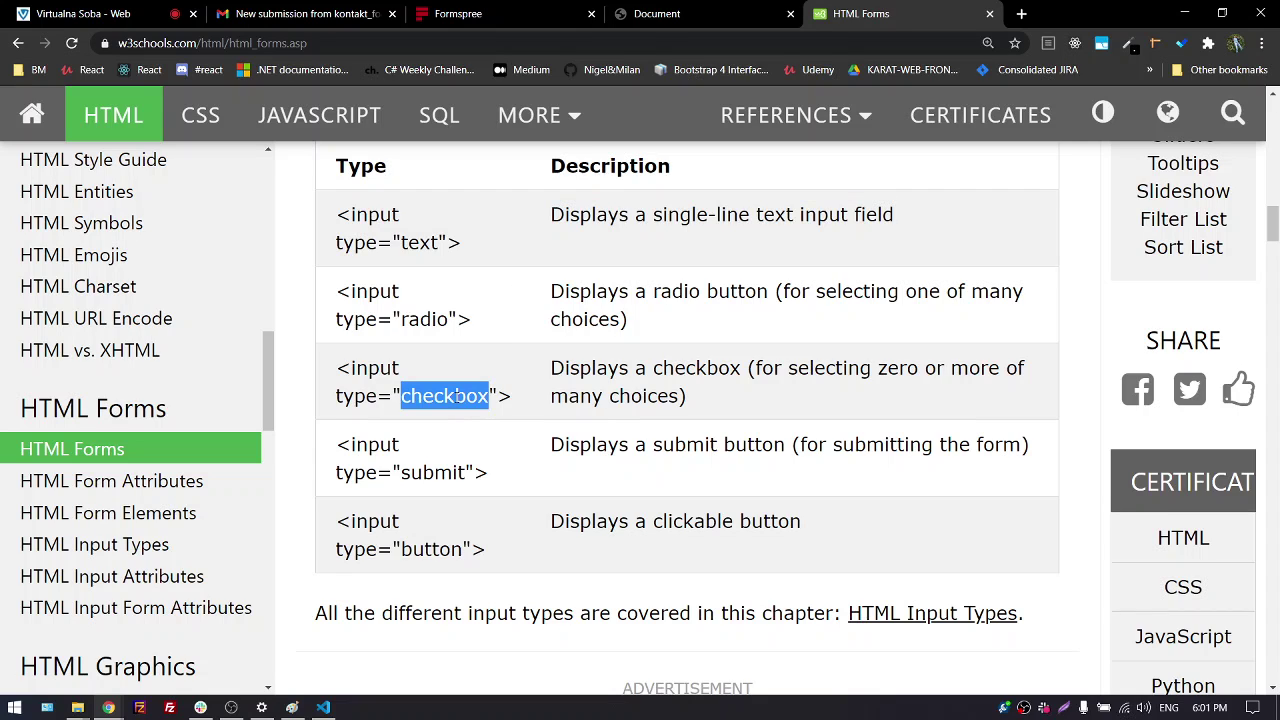
pyautogui.doubleClick(433, 472)
# Compare the submit and button input types, then switch back to the local index.html page
pyautogui.scroll(-1, 586, 457)
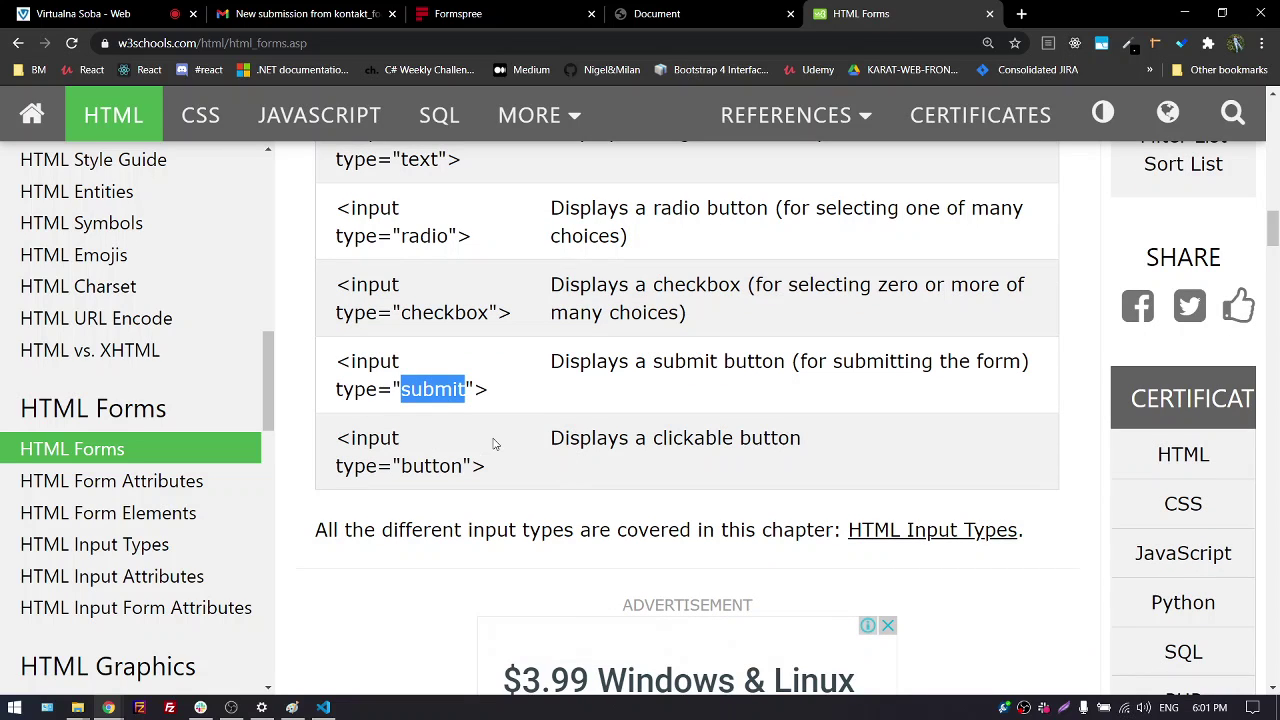
pyautogui.moveTo(650, 362); pyautogui.dragTo(786, 364)
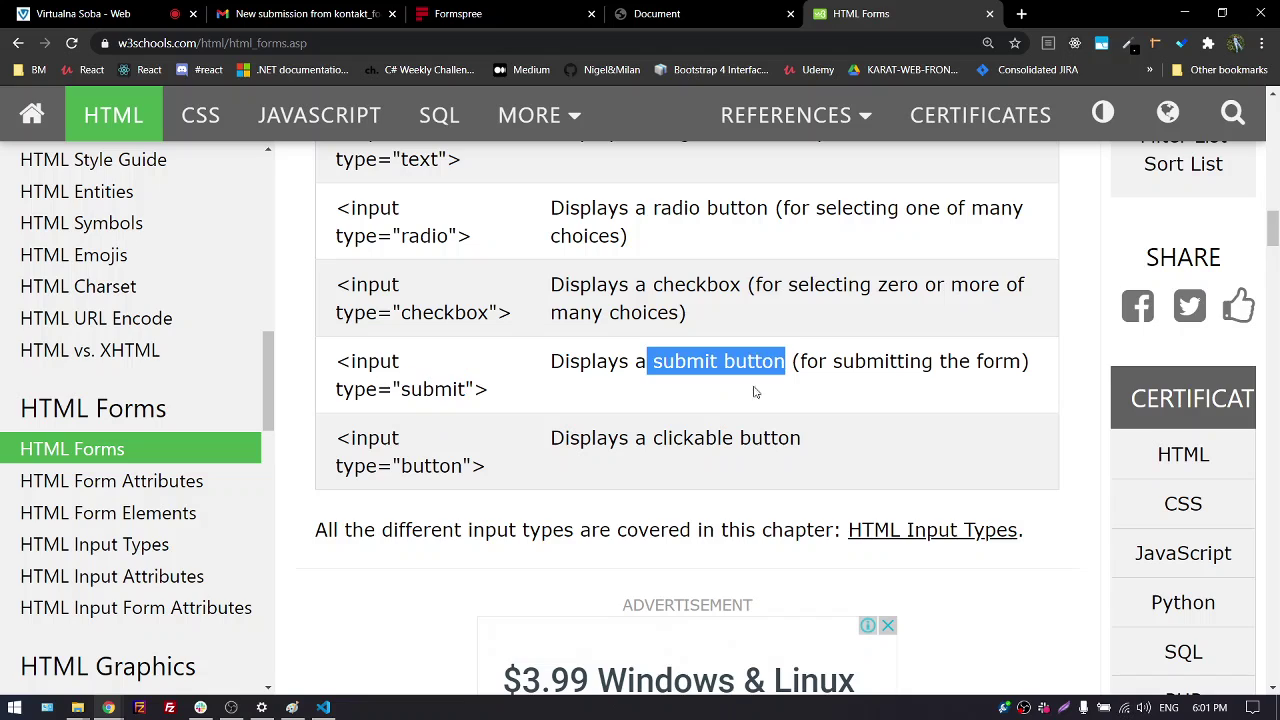
pyautogui.moveTo(653, 440); pyautogui.dragTo(802, 440)
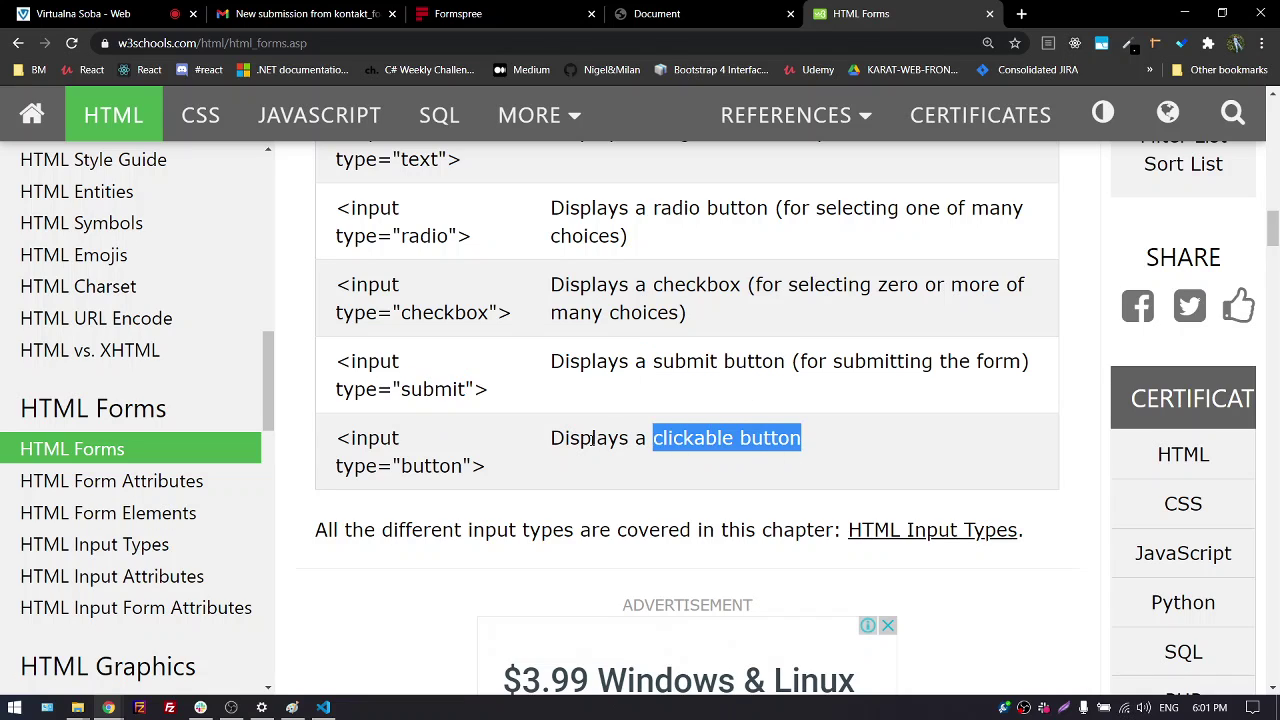
pyautogui.doubleClick(436, 389)
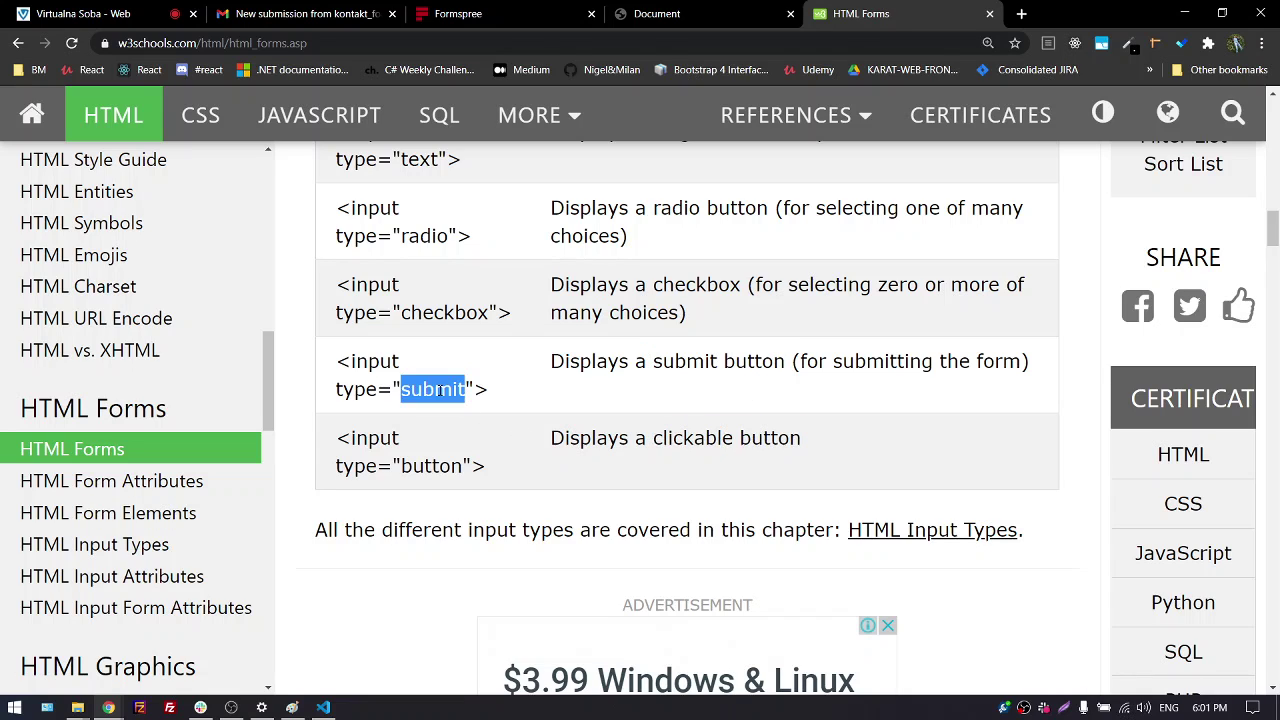
pyautogui.doubleClick(432, 466)
pyautogui.click(559, 455)
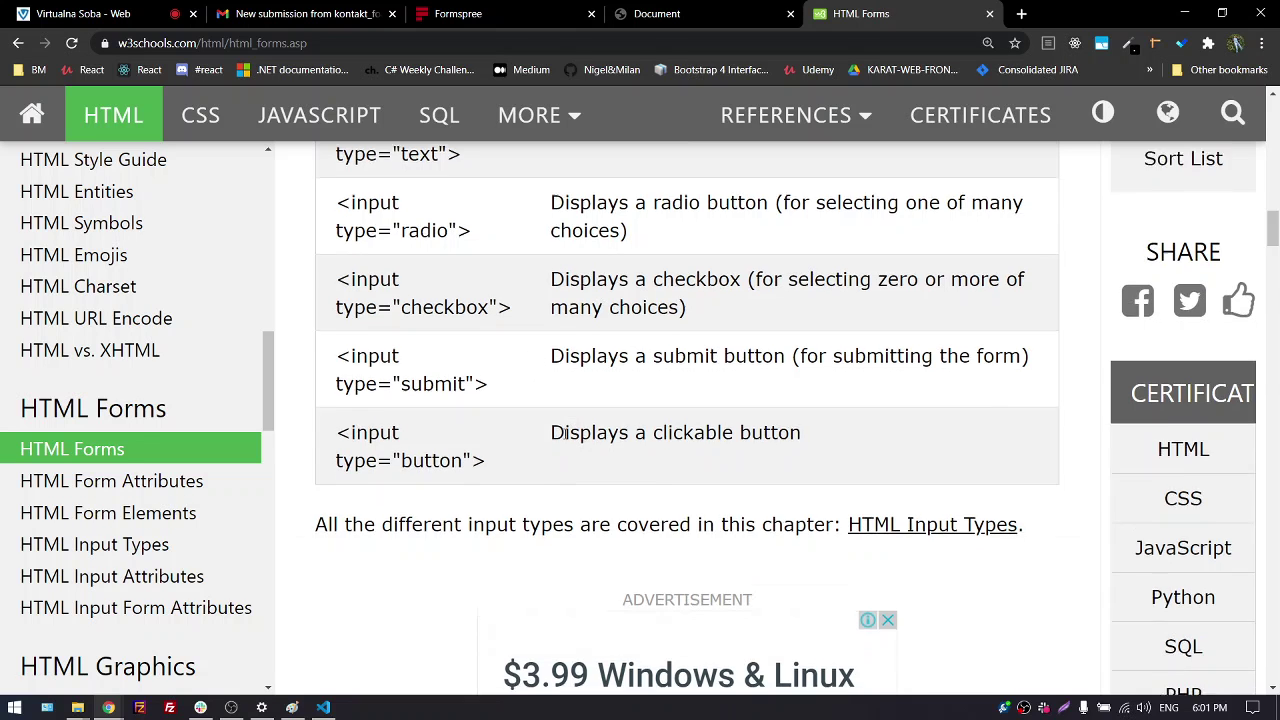
pyautogui.scroll(-8, 573, 430)
pyautogui.scroll(-3, 513, 416)
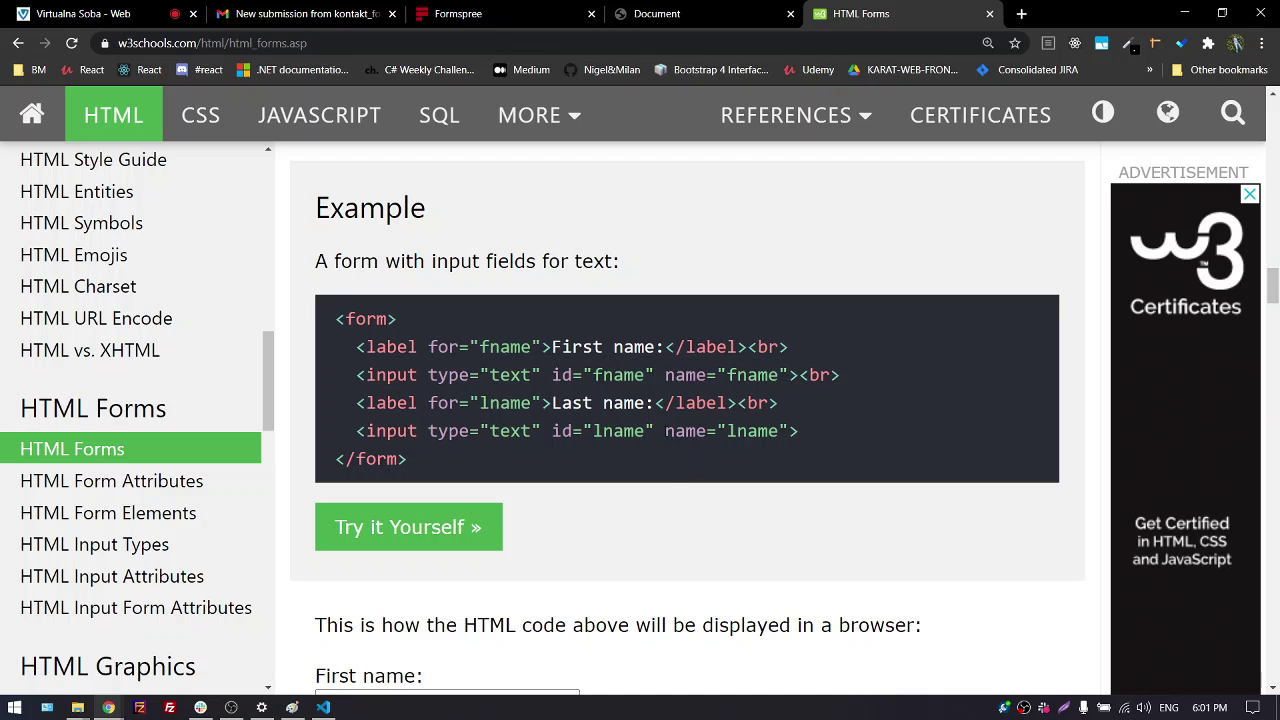
pyautogui.click(690, 22)
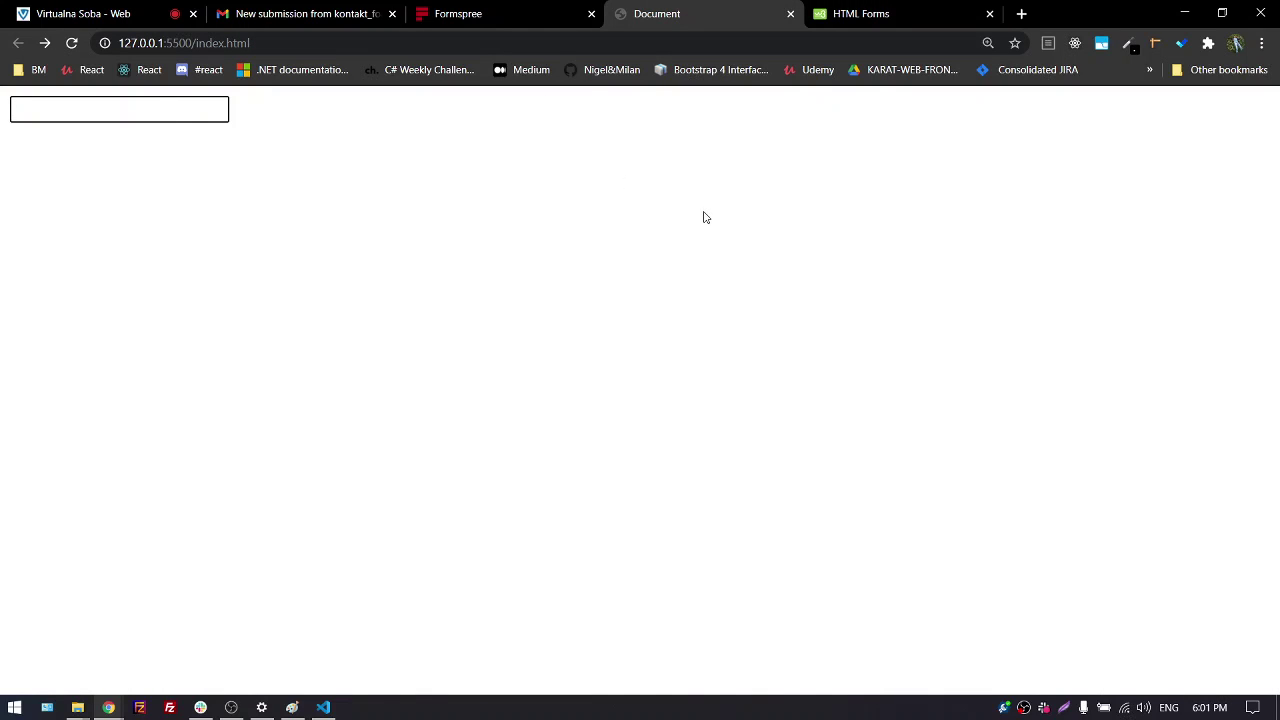
# Snap the browser right, widen the editor, and expand 'lab' into an empty label on line 13
pyautogui.press('super+Right')
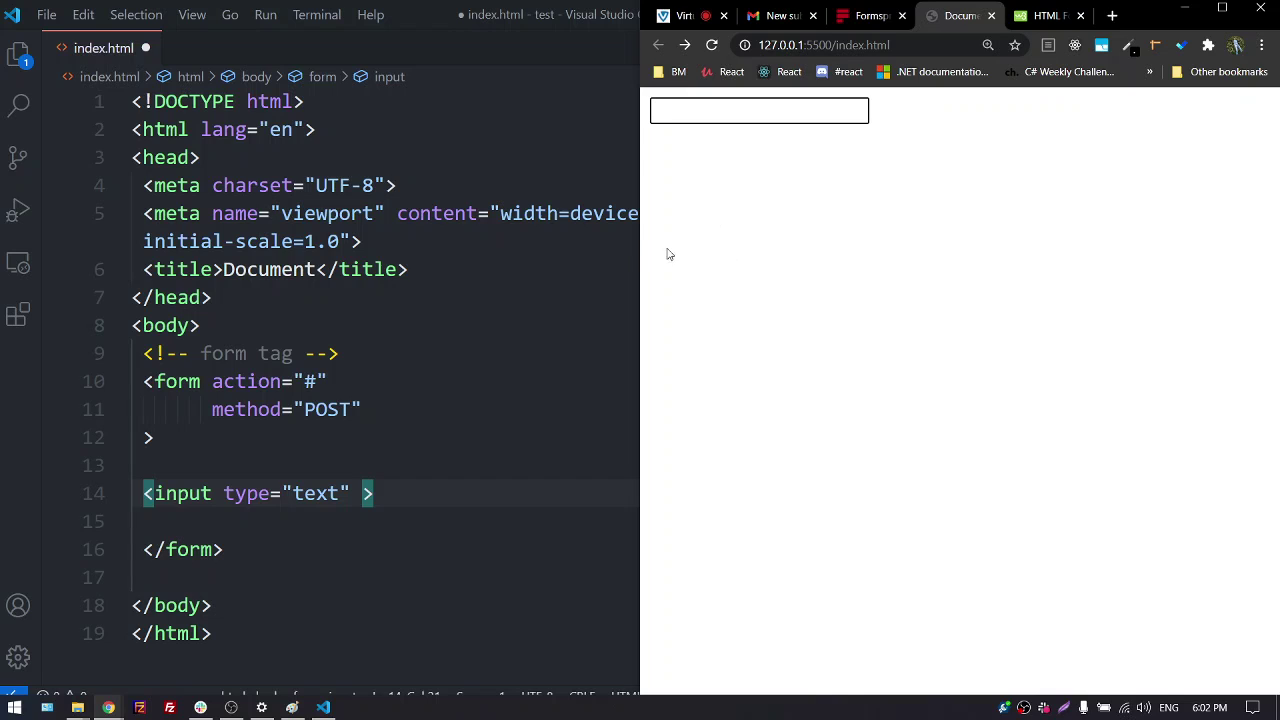
pyautogui.moveTo(637, 251); pyautogui.dragTo(1017, 223)
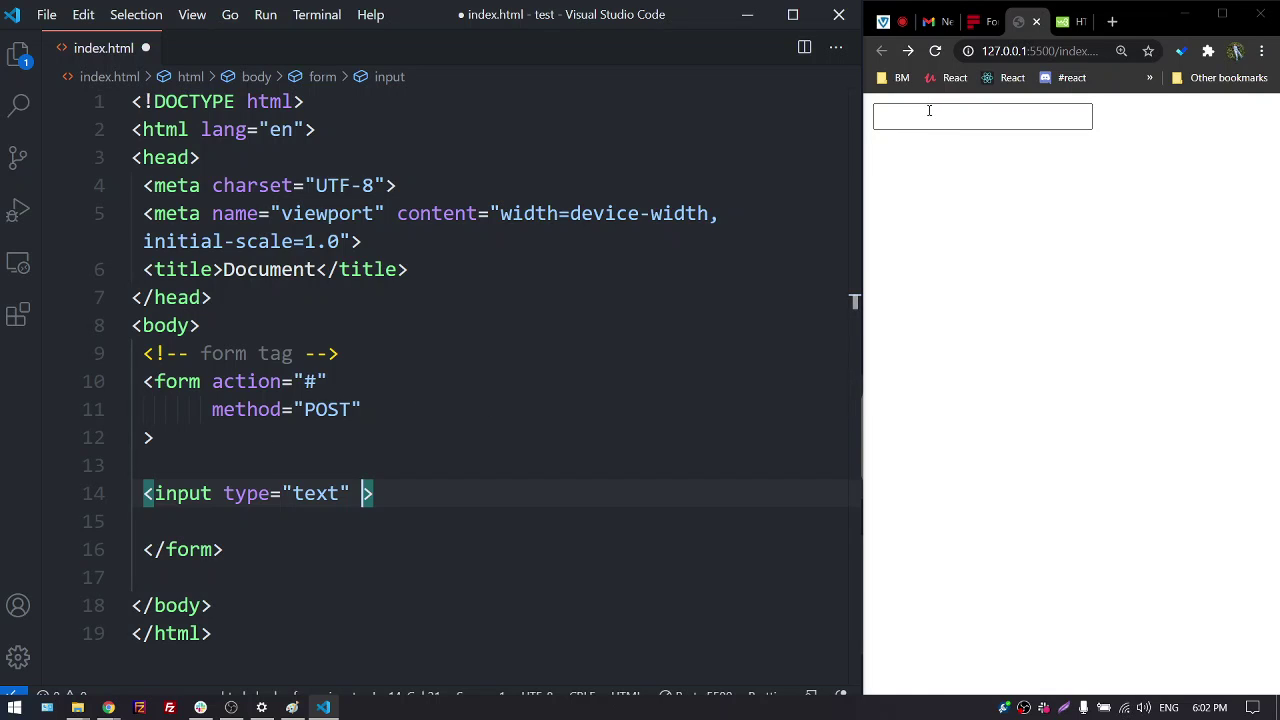
pyautogui.click(248, 453)
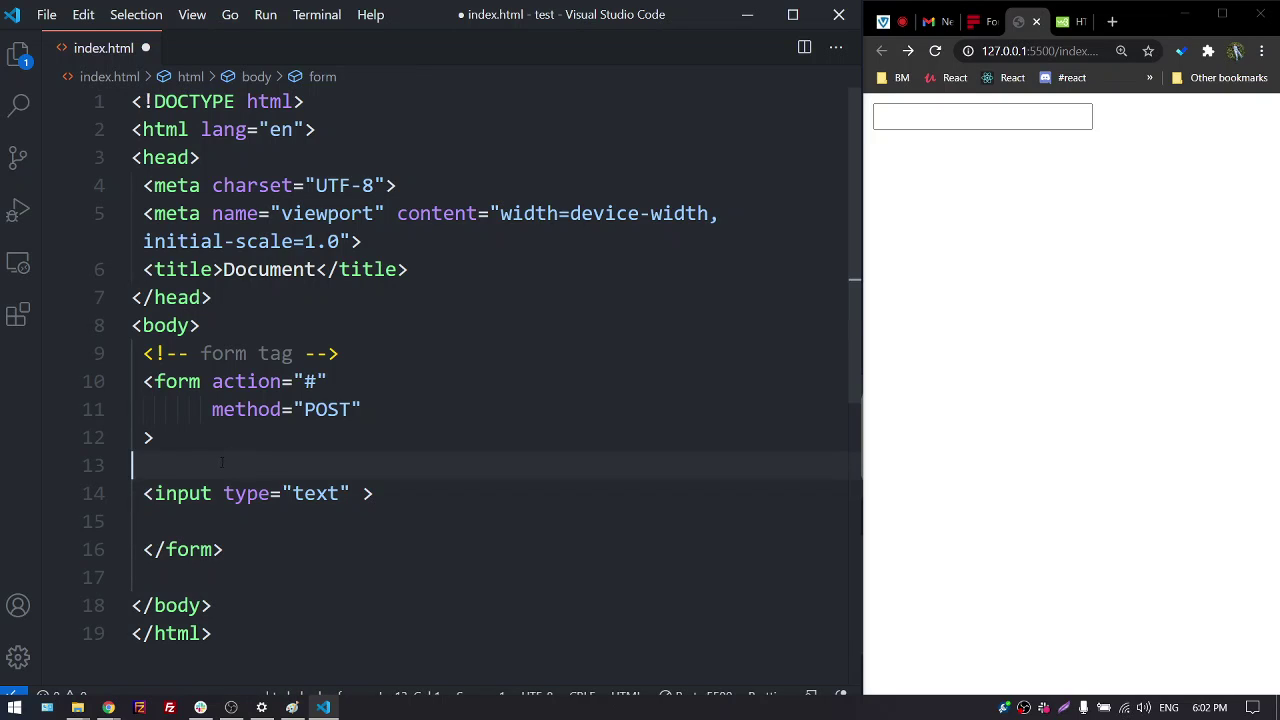
pyautogui.press('Tab')
pyautogui.write('lab')
pyautogui.press('Tab')
pyautogui.press('Tab')
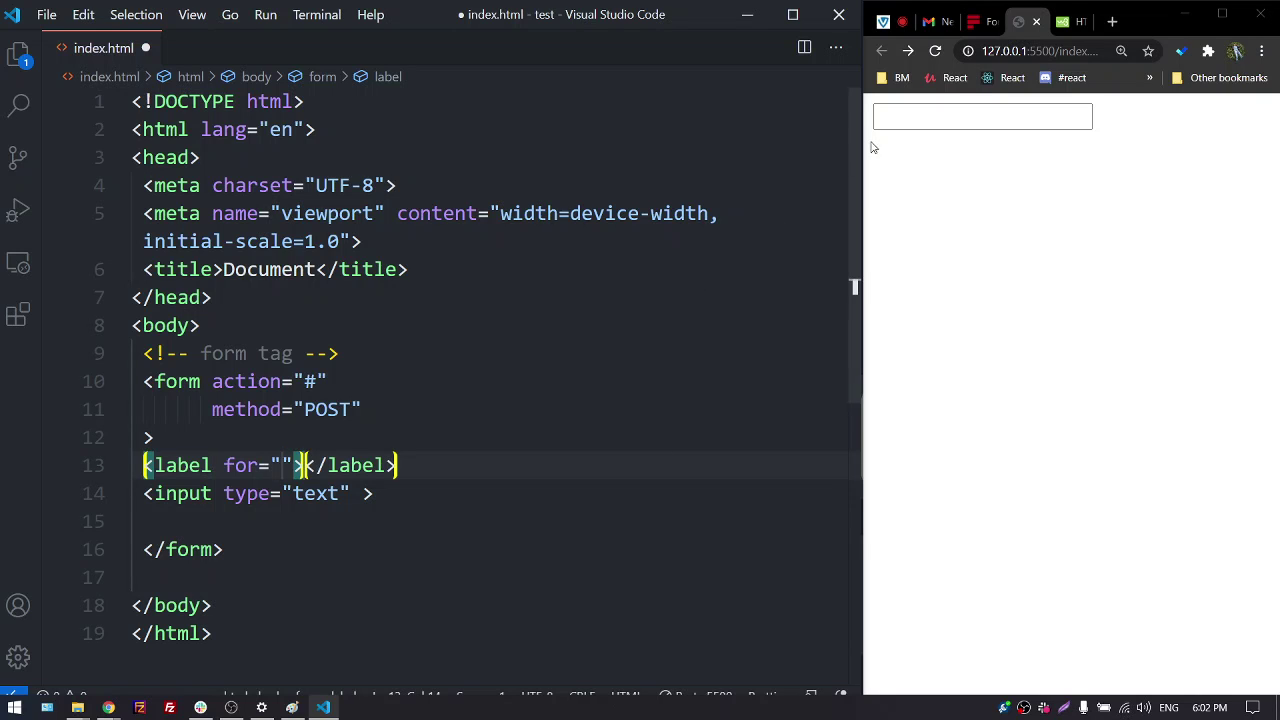
# Visit the Public Chat page and type text ending in 'ime' in the editor
pyautogui.click(885, 21)
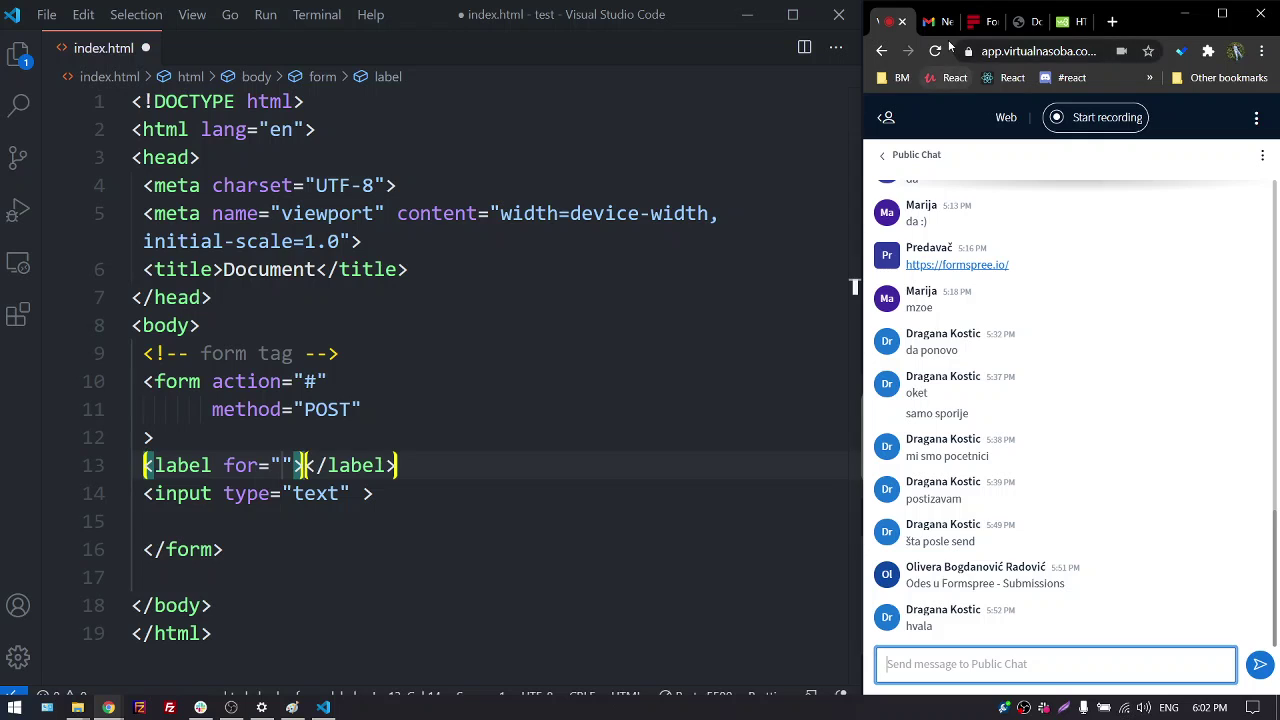
pyautogui.click(855, 287)
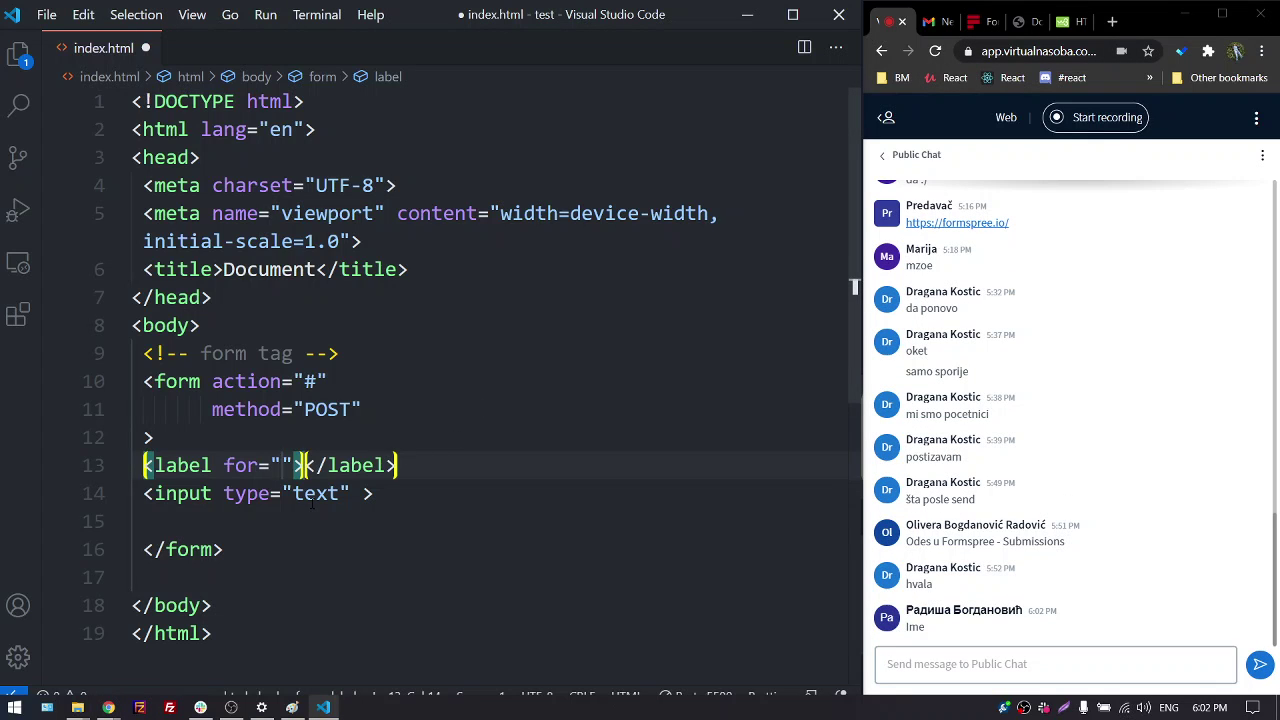
pyautogui.write('text')
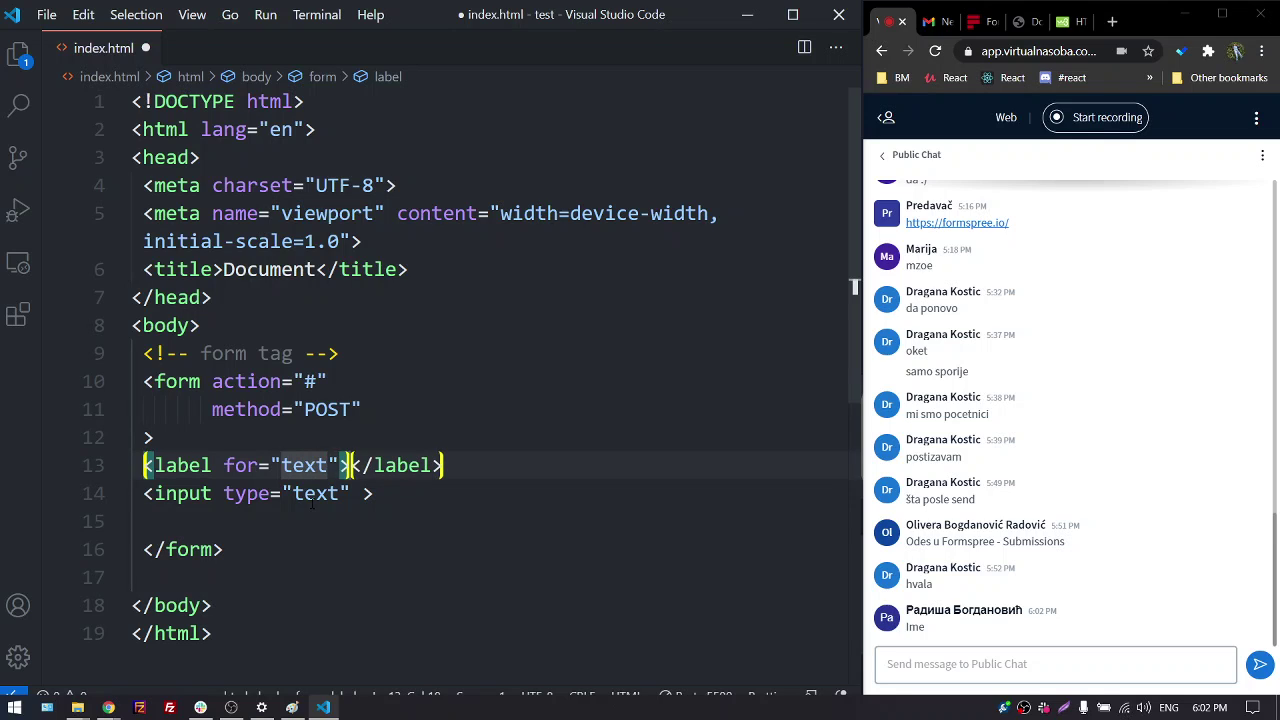
pyautogui.write('...ime')
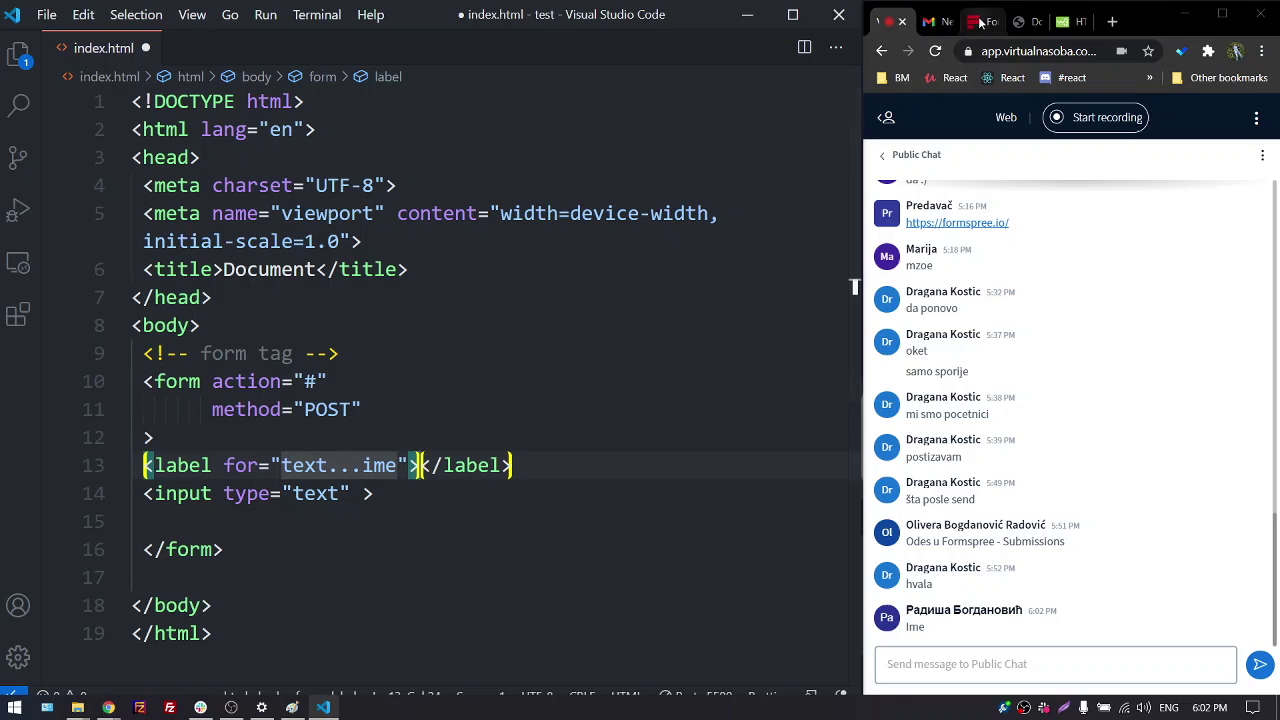
# Review the Formspree form snippets page, then bring up the W3Schools HTML Forms page
pyautogui.click(976, 21)
pyautogui.scroll(-2, 896, 412)
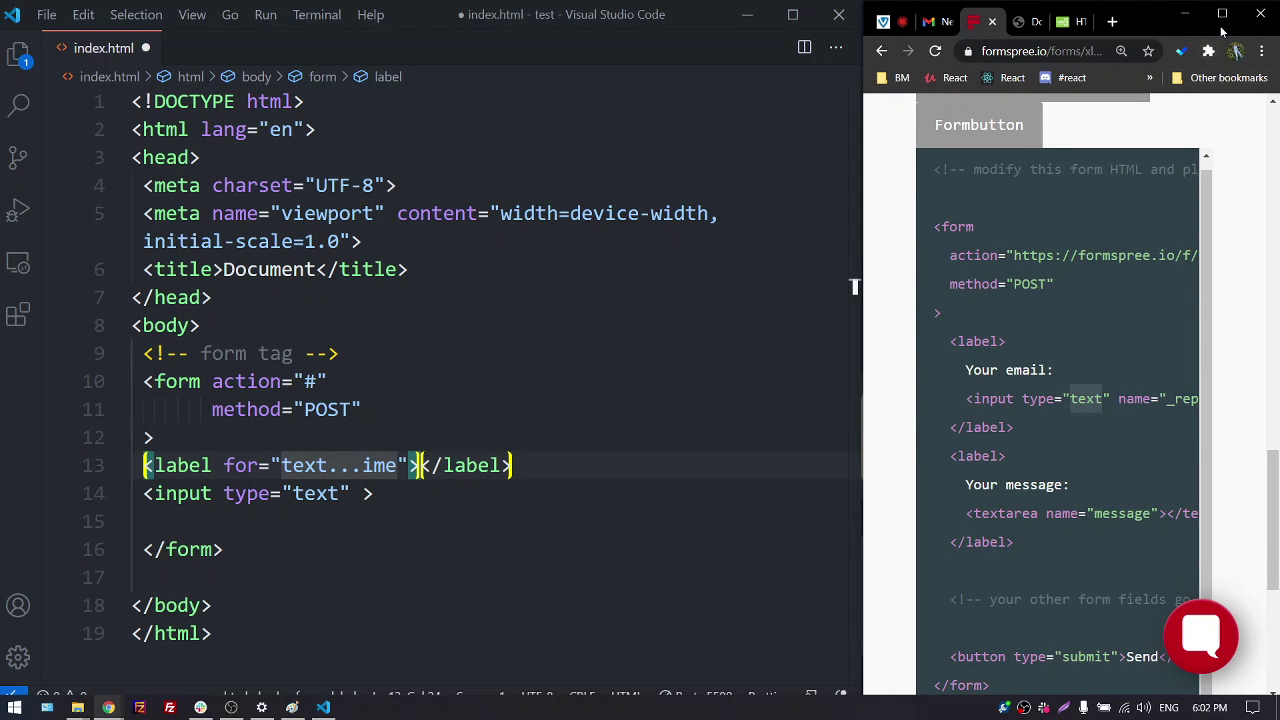
pyautogui.click(1222, 22)
pyautogui.scroll(-4, 566, 346)
pyautogui.scroll(3, 545, 349)
pyautogui.scroll(2, 545, 349)
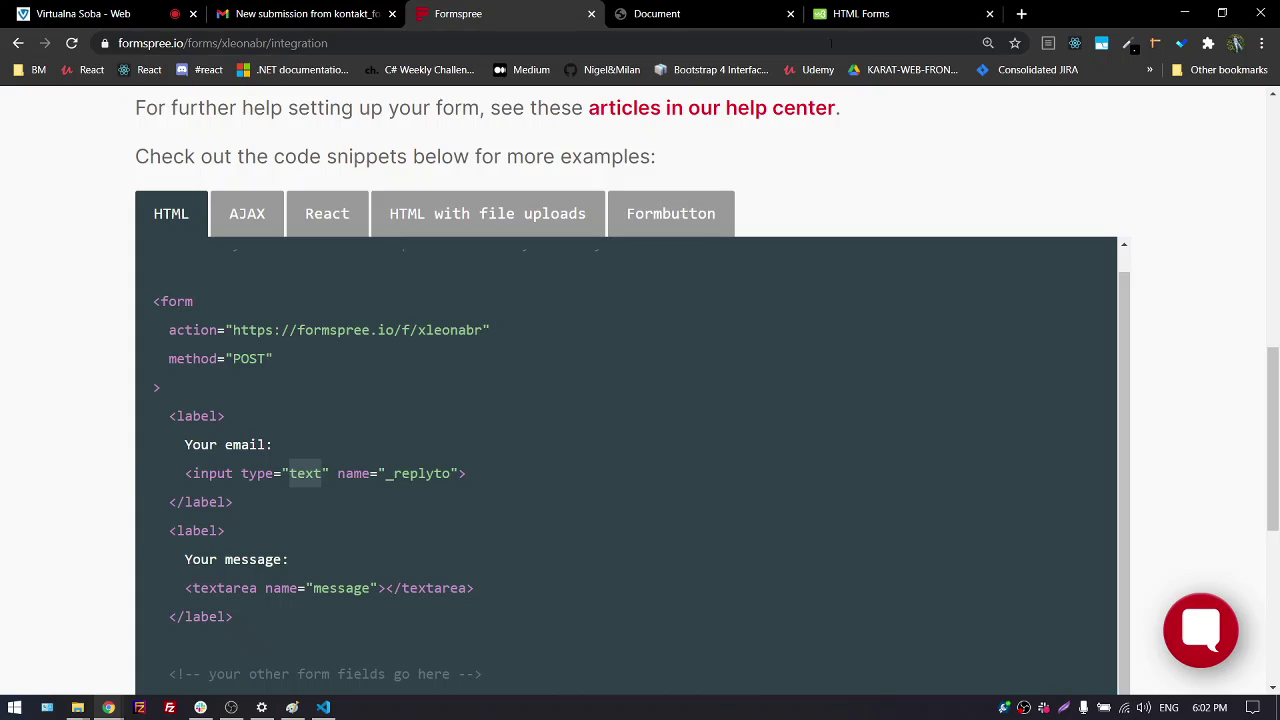
pyautogui.click(849, 12)
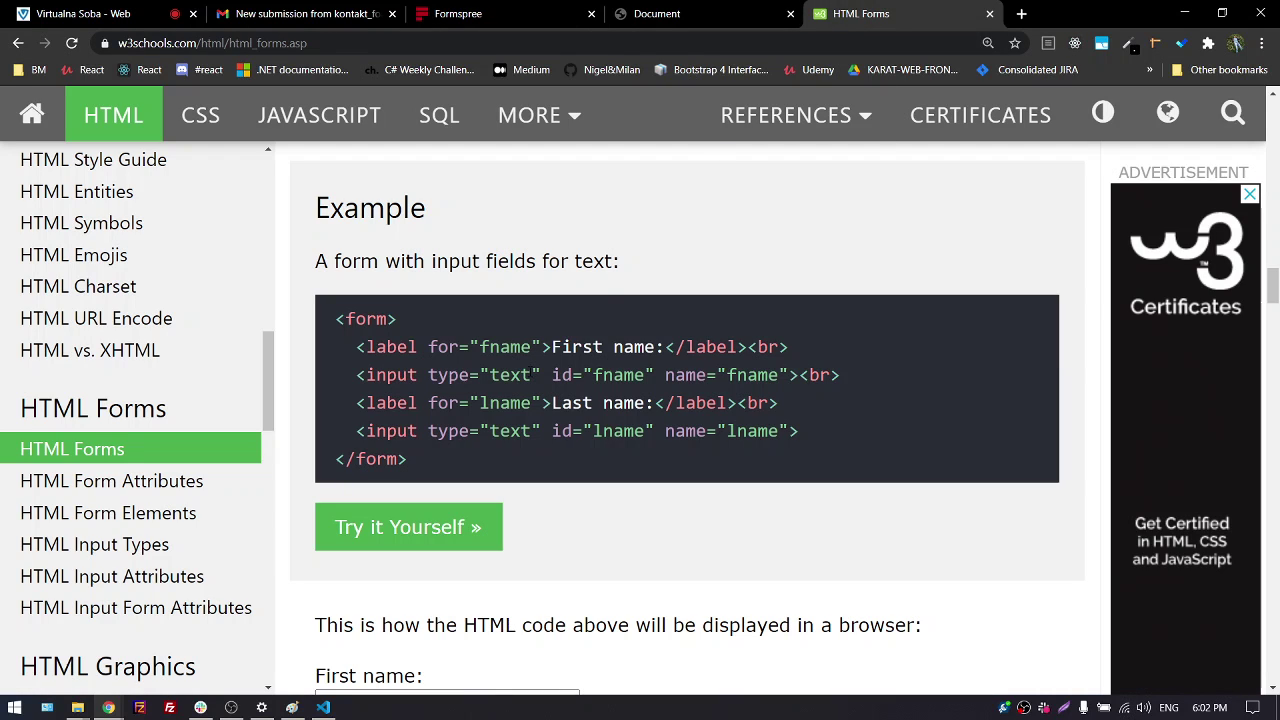
pyautogui.moveTo(357, 347); pyautogui.dragTo(800, 355)
pyautogui.moveTo(351, 375); pyautogui.dragTo(386, 347)
pyautogui.click(851, 377)
pyautogui.click(850, 371)
pyautogui.moveTo(850, 371); pyautogui.dragTo(332, 347)
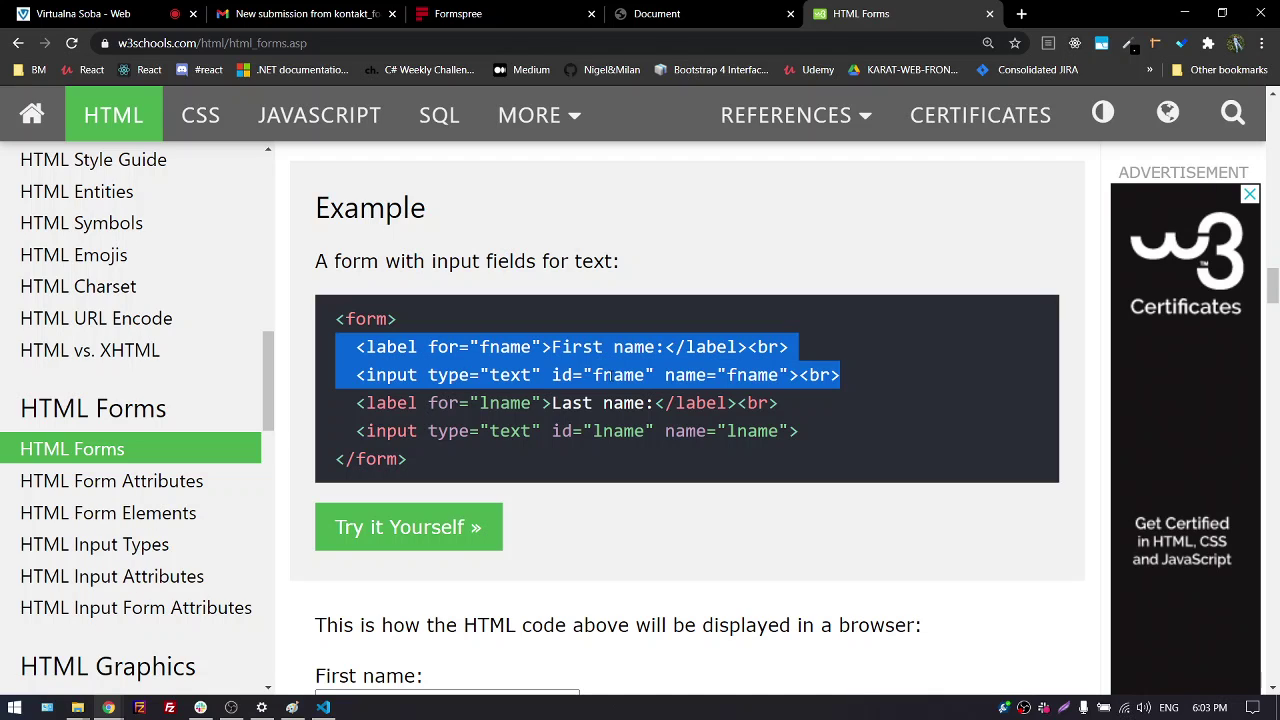
pyautogui.click(609, 375)
pyautogui.doubleClick(609, 375)
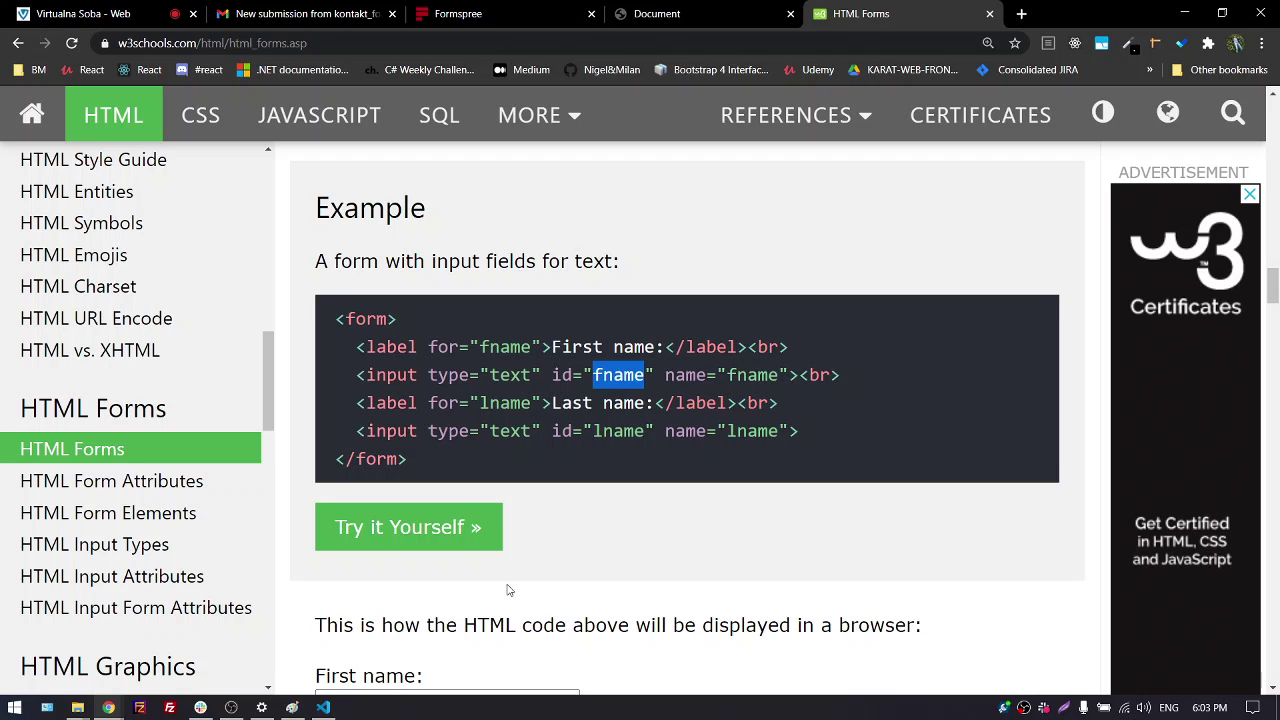
# Erase the label's for value and find the id attribute among the input's suggestions
pyautogui.click(325, 708)
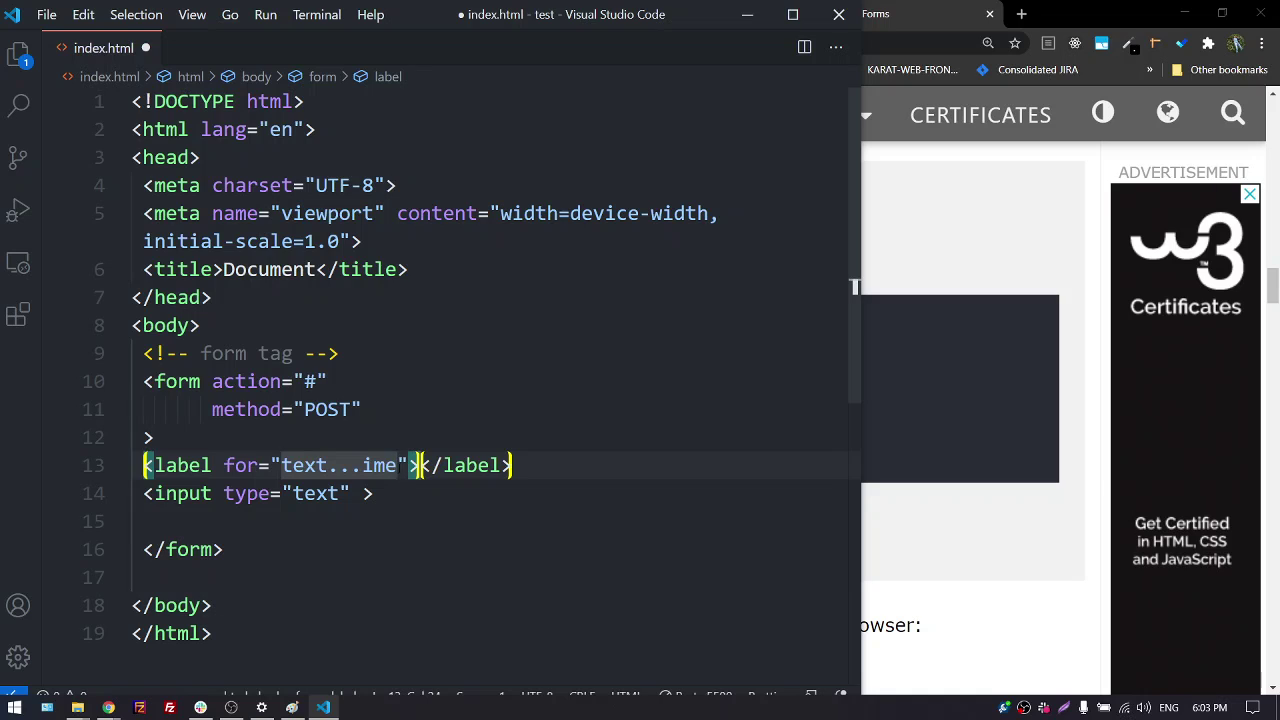
pyautogui.press('BackSpace')
pyautogui.press('BackSpace')
pyautogui.press('BackSpace')
pyautogui.press('BackSpace')
pyautogui.press('BackSpace')
pyautogui.press('BackSpace')
pyautogui.press('BackSpace')
pyautogui.press('BackSpace')
pyautogui.press('BackSpace')
pyautogui.press('BackSpace')
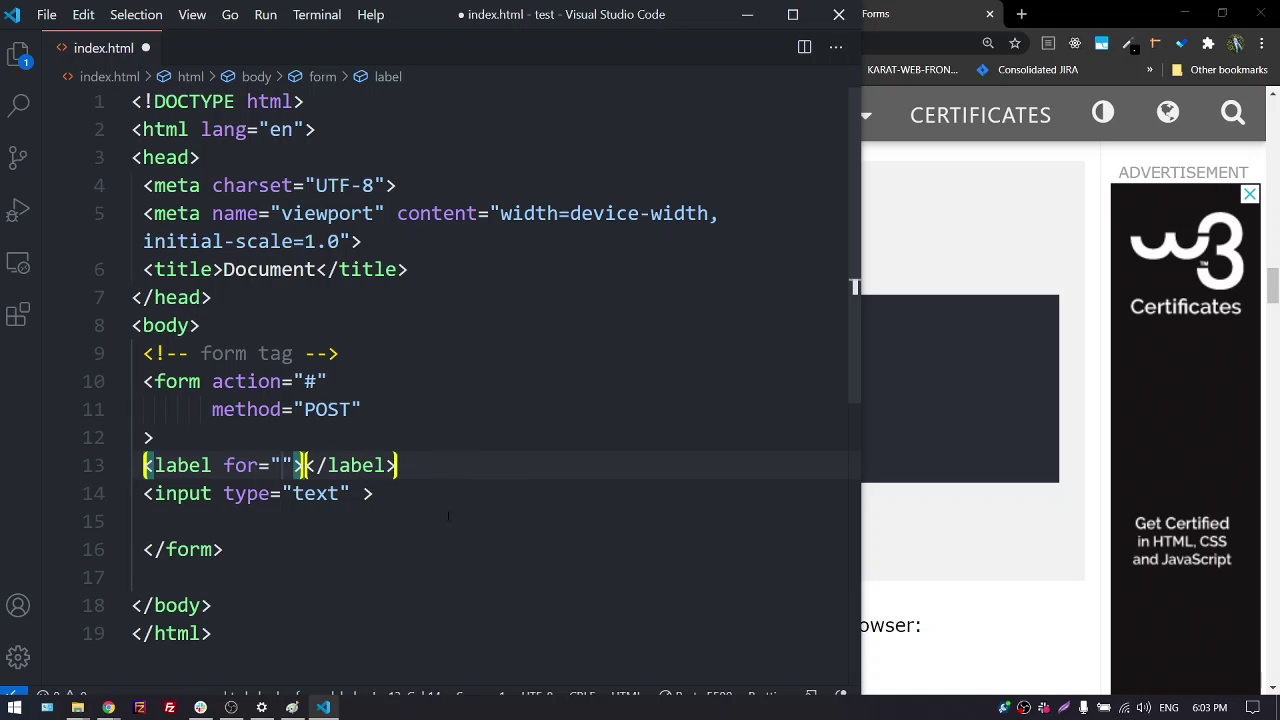
pyautogui.click(365, 493)
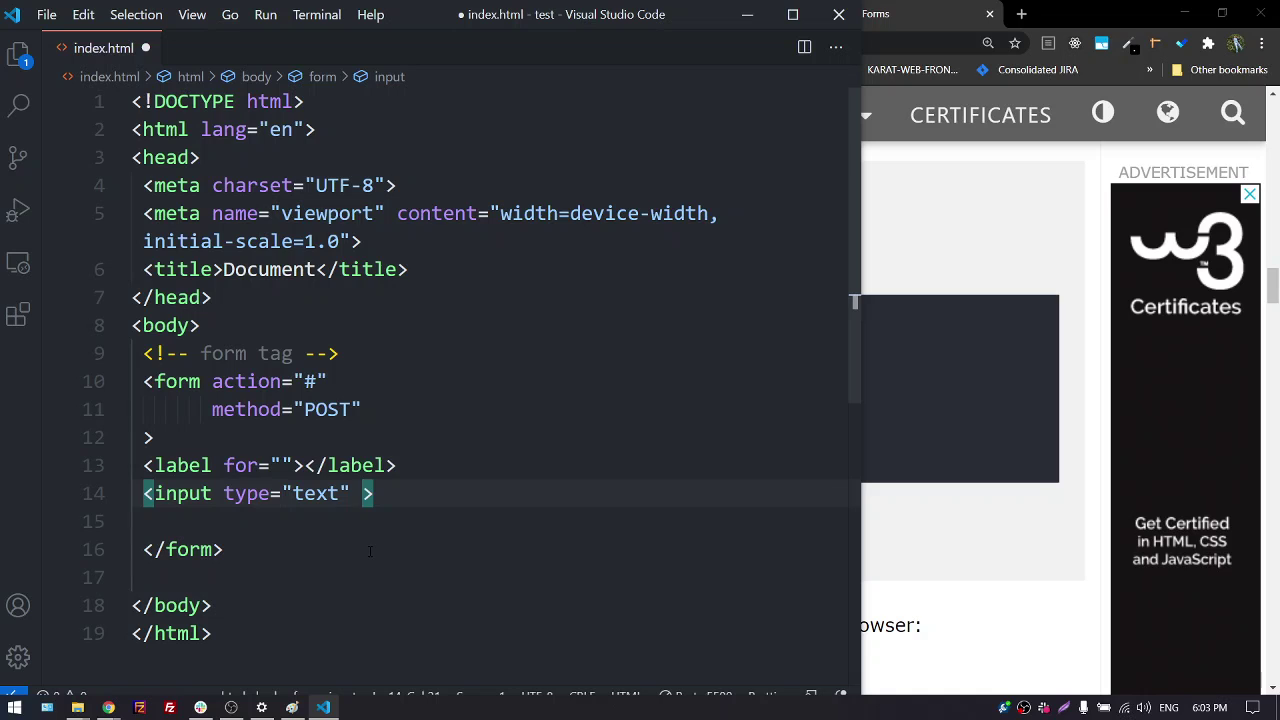
pyautogui.hotkey('ctrl', 'space')
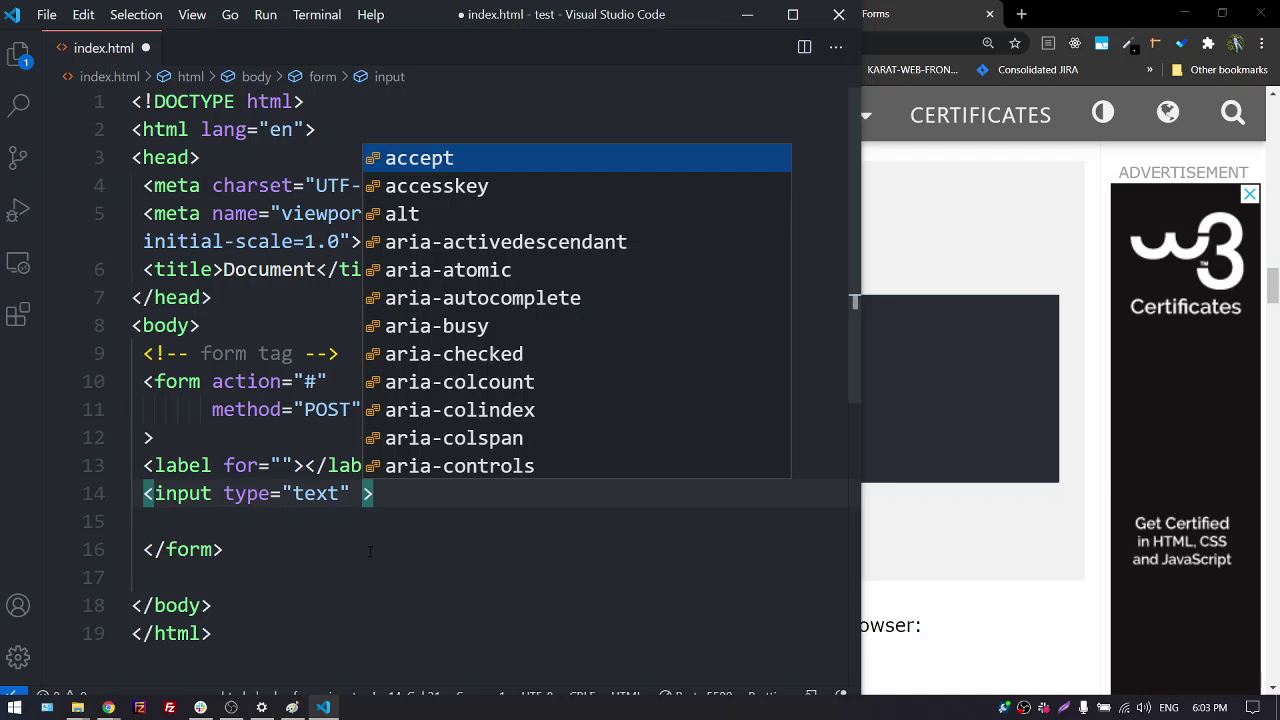
pyautogui.press('Down')
pyautogui.press('Down')
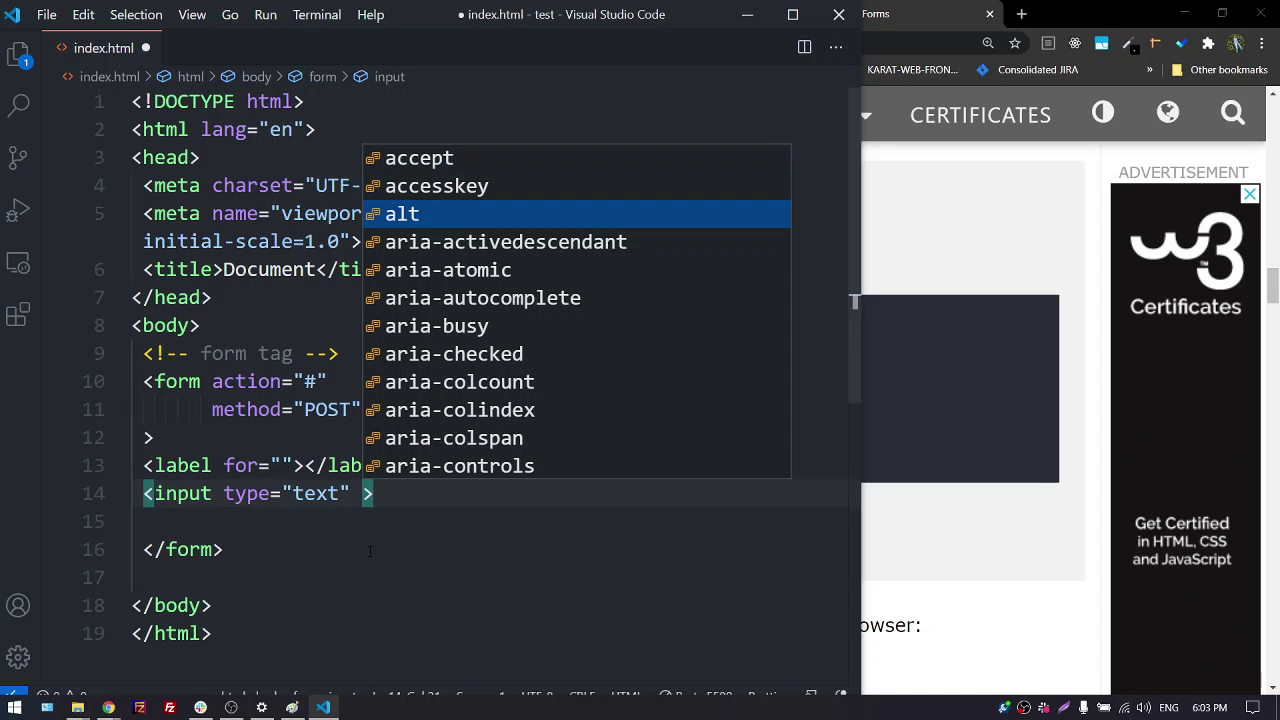
pyautogui.press('Down')
pyautogui.press('Down')
pyautogui.press('Down')
pyautogui.press('Down')
pyautogui.press('Down')
pyautogui.press('Down')
pyautogui.press('Down')
pyautogui.press('Down')
pyautogui.press('Down')
pyautogui.press('Down')
pyautogui.press('Down')
pyautogui.press('Down')
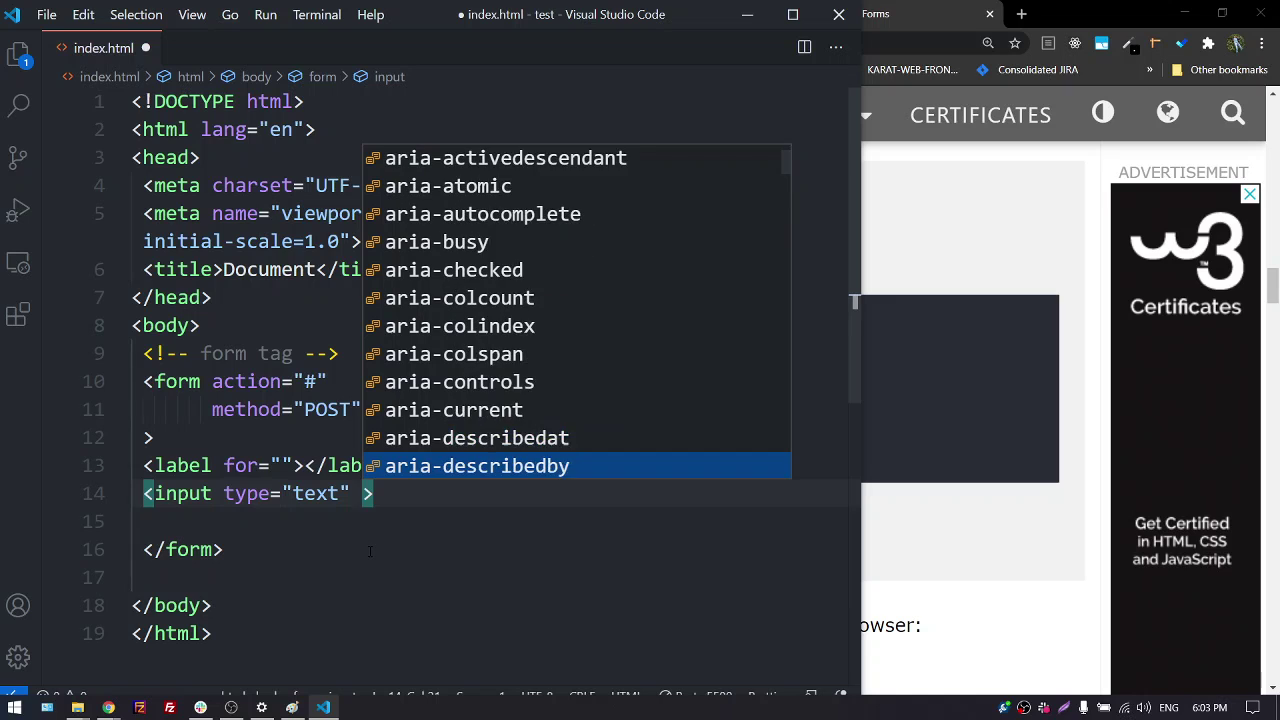
pyautogui.press('Down')
pyautogui.press('Down')
pyautogui.press('Down')
pyautogui.press('Down')
pyautogui.press('Down')
pyautogui.press('Down')
pyautogui.press('Down')
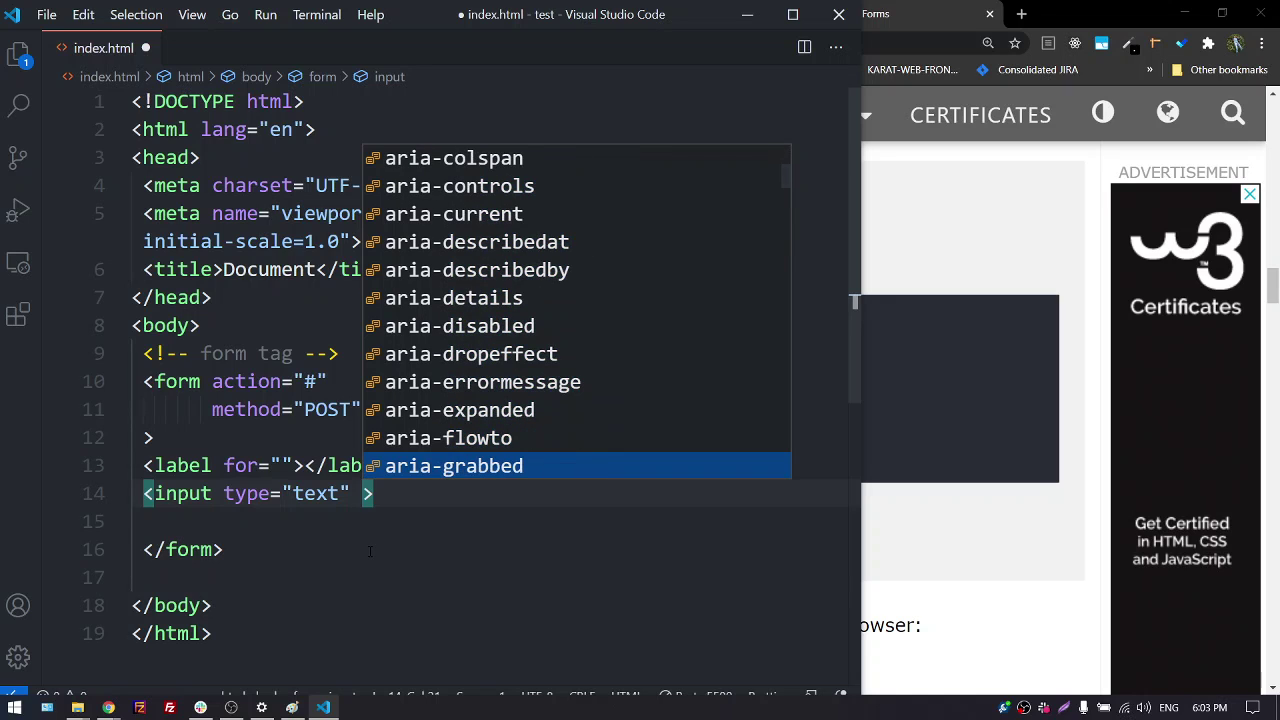
pyautogui.press('Down')
pyautogui.press('Down')
pyautogui.press('Down')
pyautogui.press('Down')
pyautogui.press('Down')
pyautogui.press('Down')
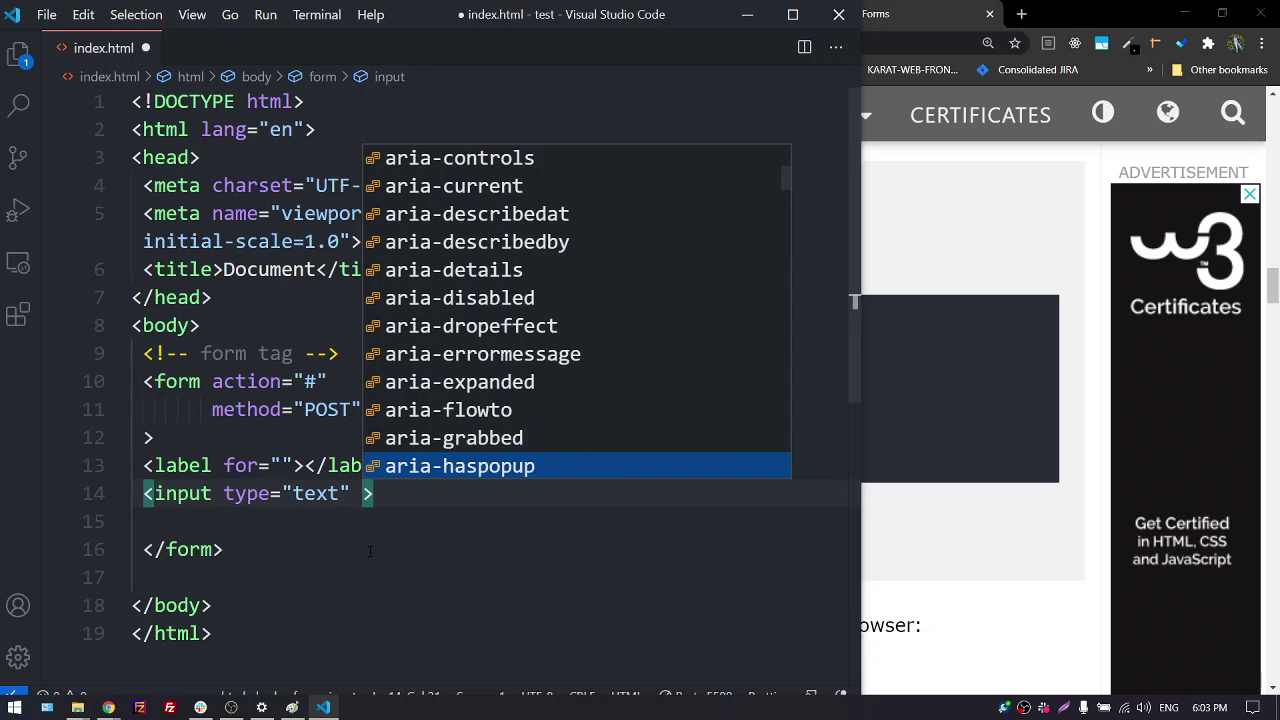
pyautogui.press('Down')
pyautogui.press('Down')
pyautogui.press('Down')
pyautogui.press('Down')
pyautogui.press('Down')
pyautogui.press('Down')
pyautogui.press('Down')
pyautogui.press('Down')
pyautogui.press('Down')
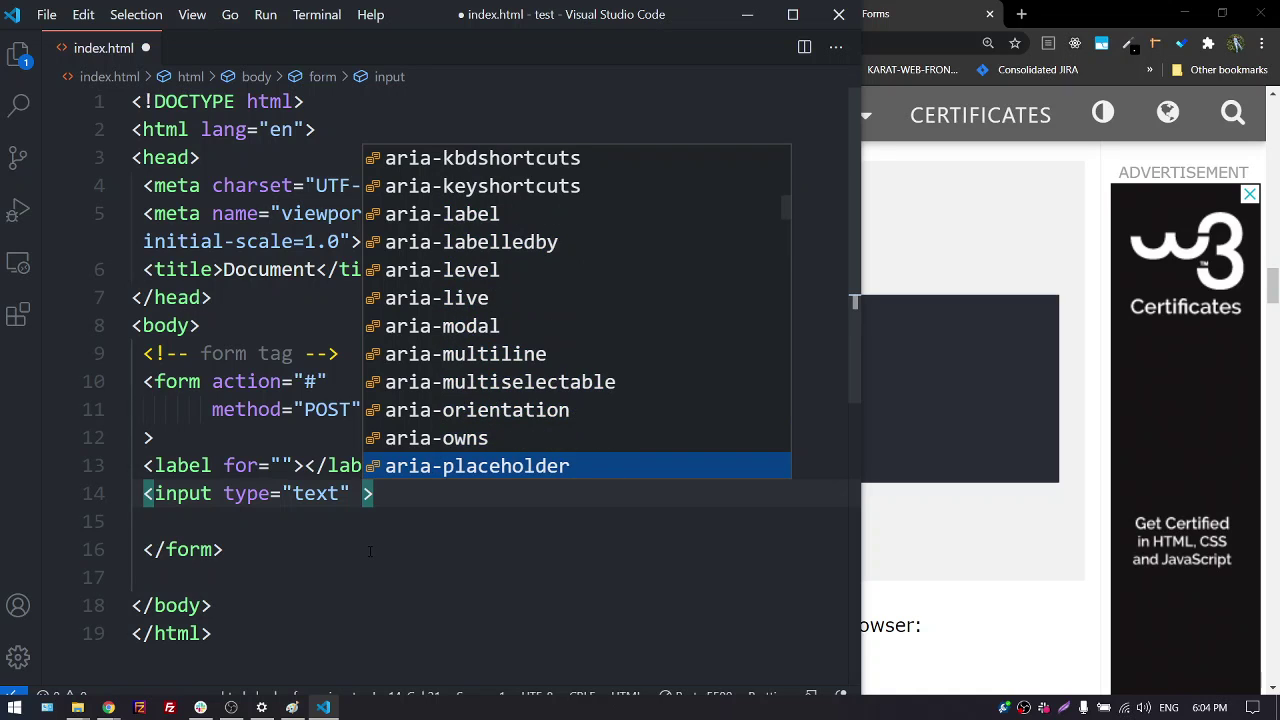
pyautogui.press('Down')
pyautogui.press('Down')
pyautogui.press('Down')
pyautogui.press('Down')
pyautogui.press('Down')
pyautogui.press('Down')
pyautogui.press('Down')
pyautogui.press('Down')
pyautogui.press('Down')
pyautogui.press('Down')
pyautogui.press('Down')
pyautogui.press('Down')
pyautogui.press('Down')
pyautogui.press('Down')
pyautogui.press('Down')
pyautogui.press('Down')
pyautogui.press('Down')
pyautogui.press('Down')
pyautogui.press('Down')
pyautogui.press('Down')
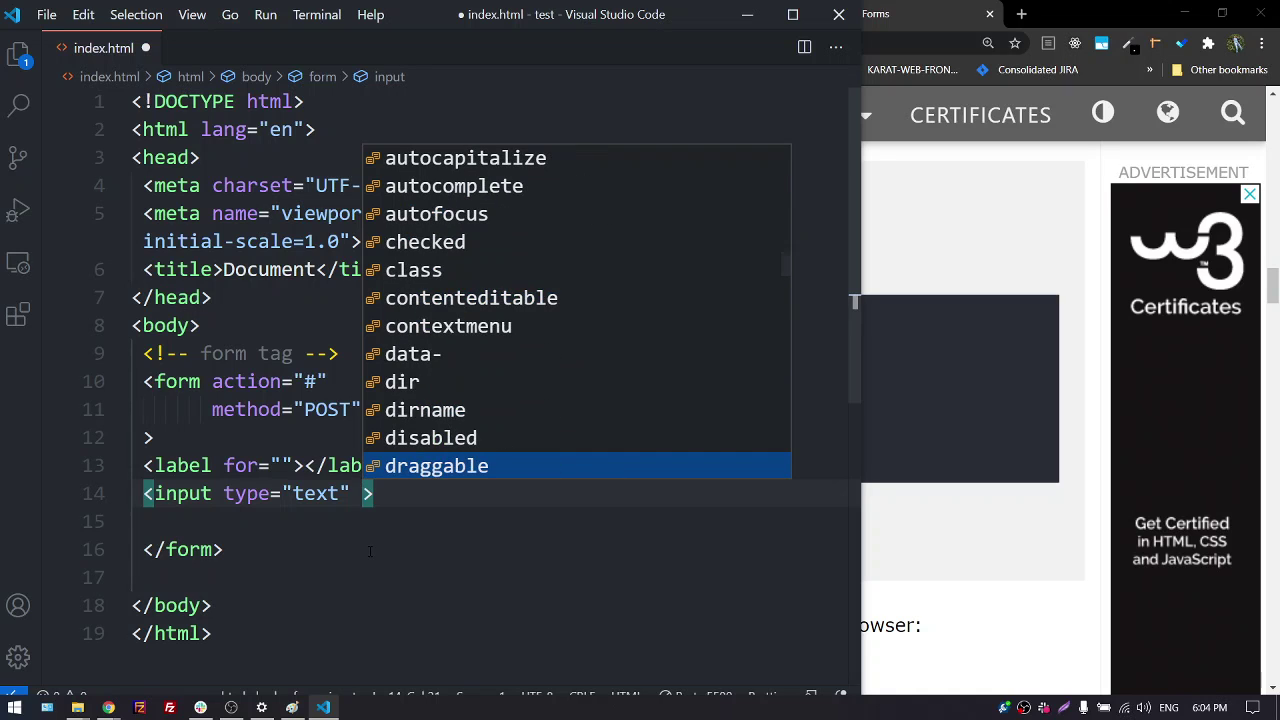
pyautogui.press('Down')
pyautogui.press('Down')
pyautogui.press('Down')
pyautogui.press('Down')
pyautogui.press('Down')
pyautogui.press('Down')
pyautogui.press('Down')
pyautogui.press('Down')
pyautogui.press('Down')
pyautogui.press('Down')
pyautogui.press('Down')
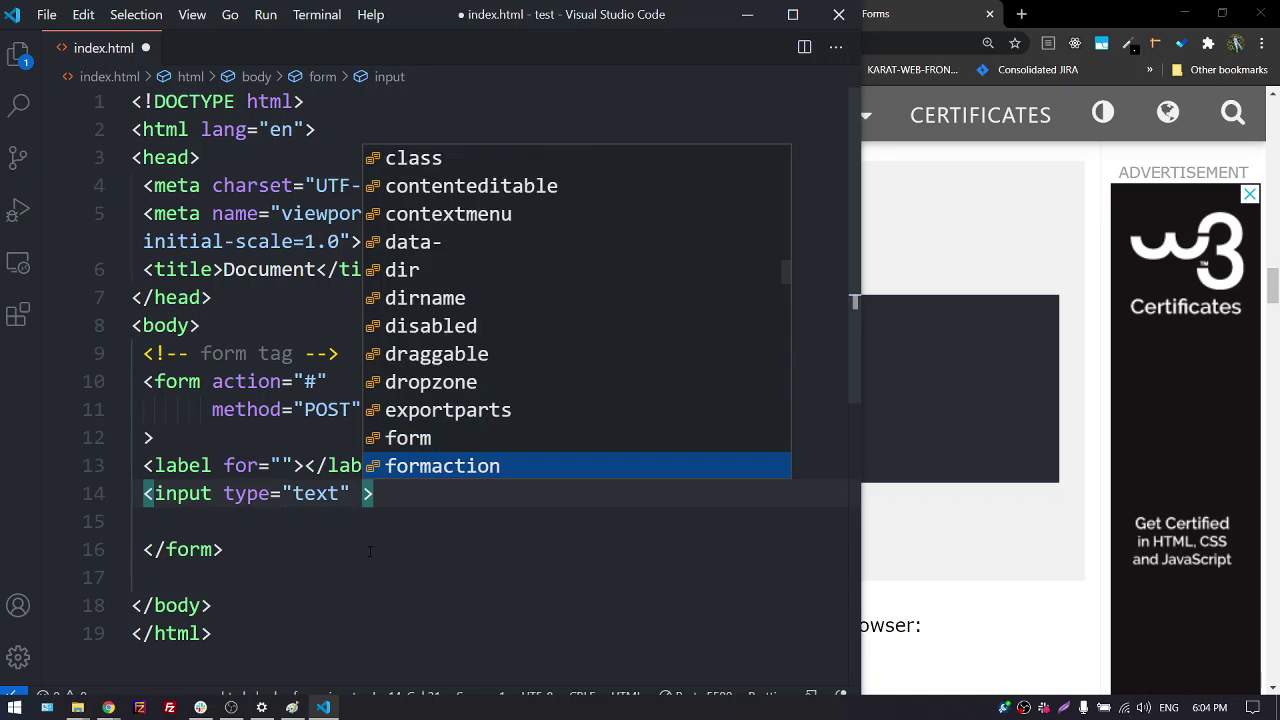
pyautogui.press('Up')
pyautogui.press('Up')
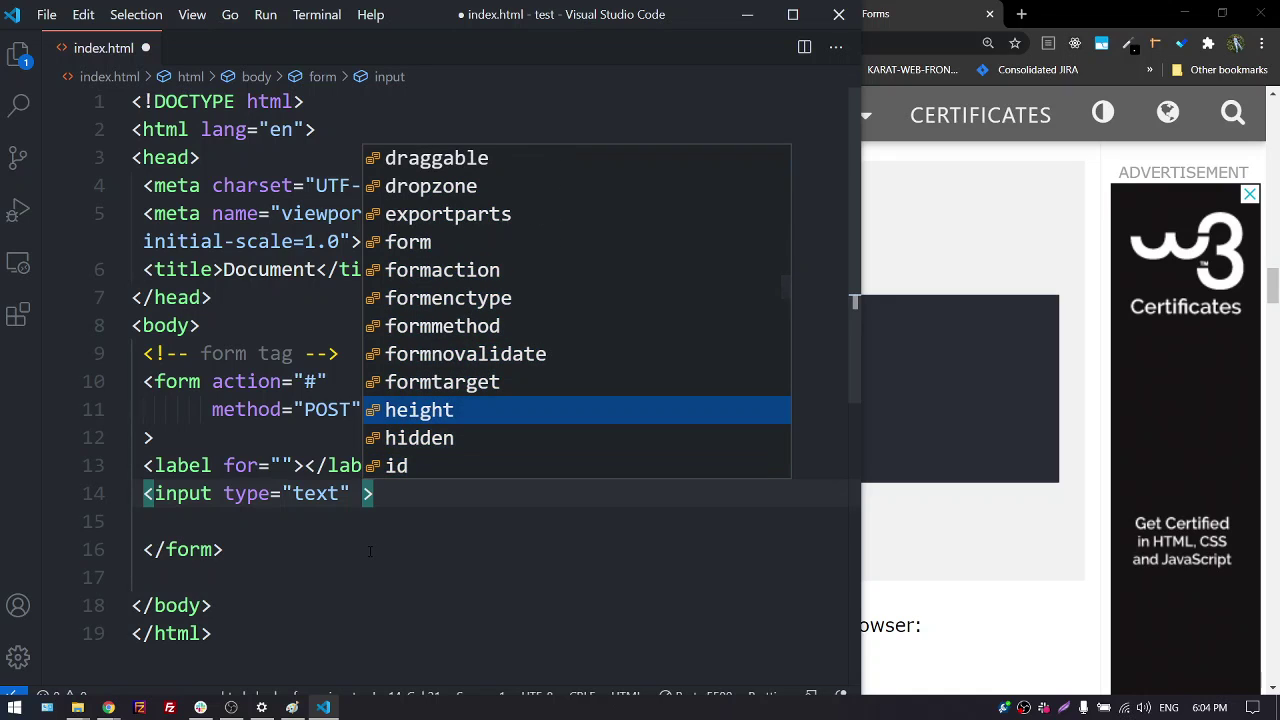
pyautogui.press('Down')
pyautogui.press('Down')
pyautogui.press('Up')
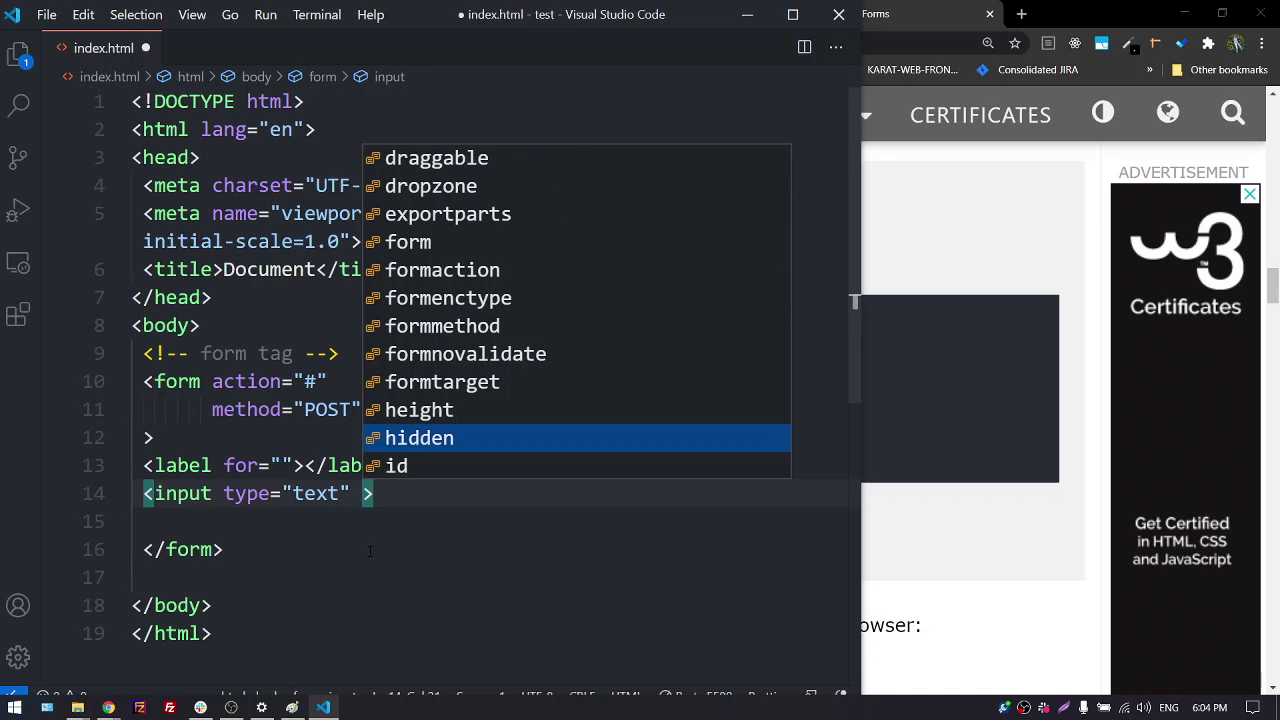
pyautogui.press('Down')
pyautogui.press('Down')
pyautogui.press('Down')
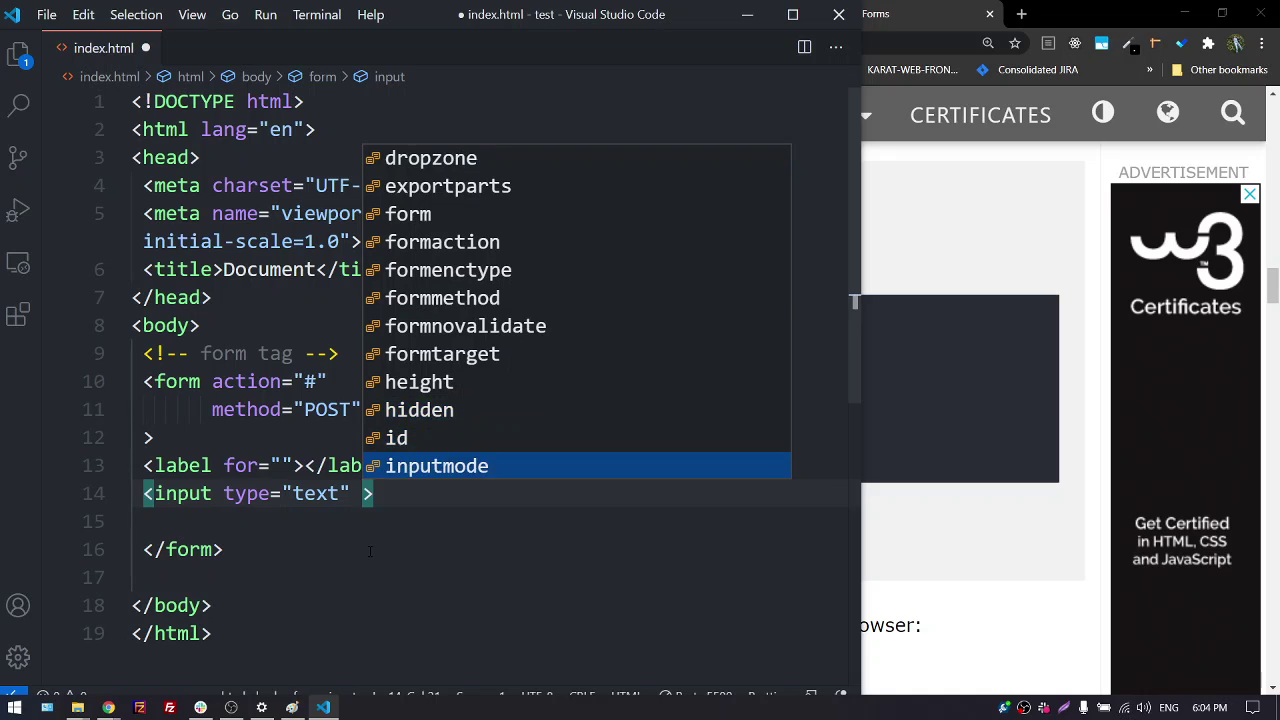
pyautogui.press('Up')
pyautogui.press('Up')
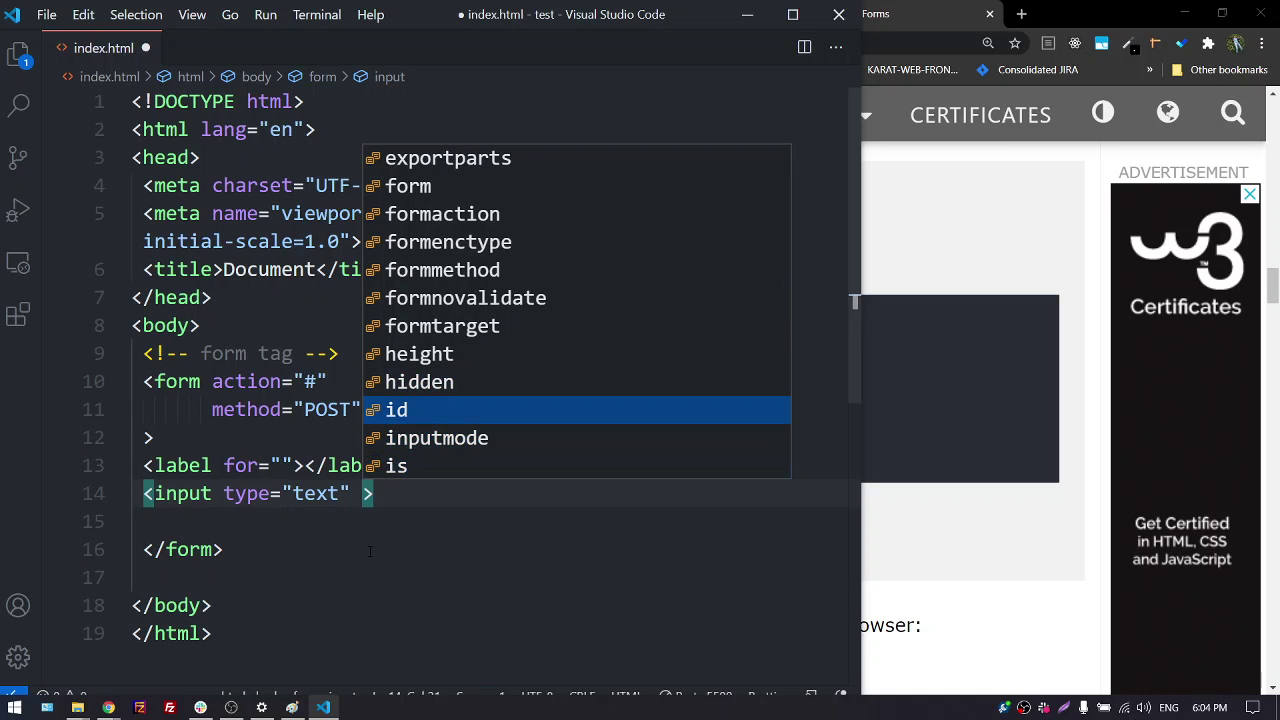
# Give the text input id="ime" and switch to the Virtualna Soba chat
pyautogui.press('Return')
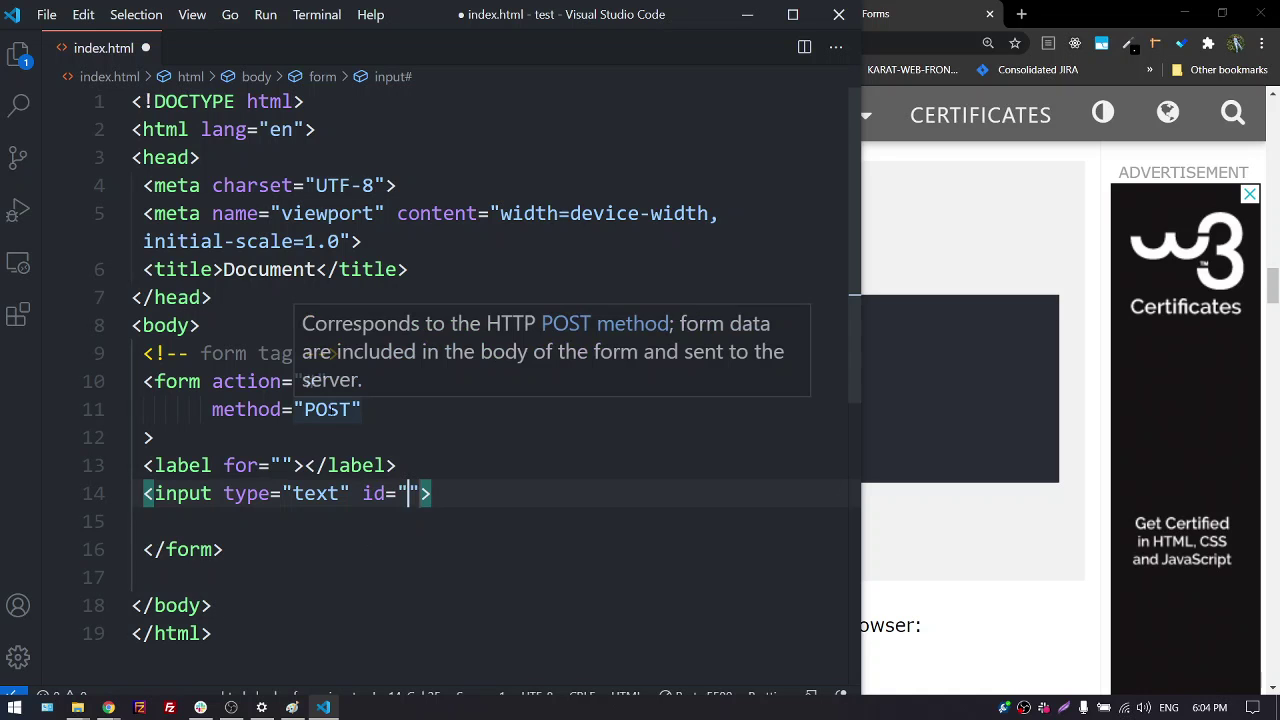
pyautogui.write('ime')
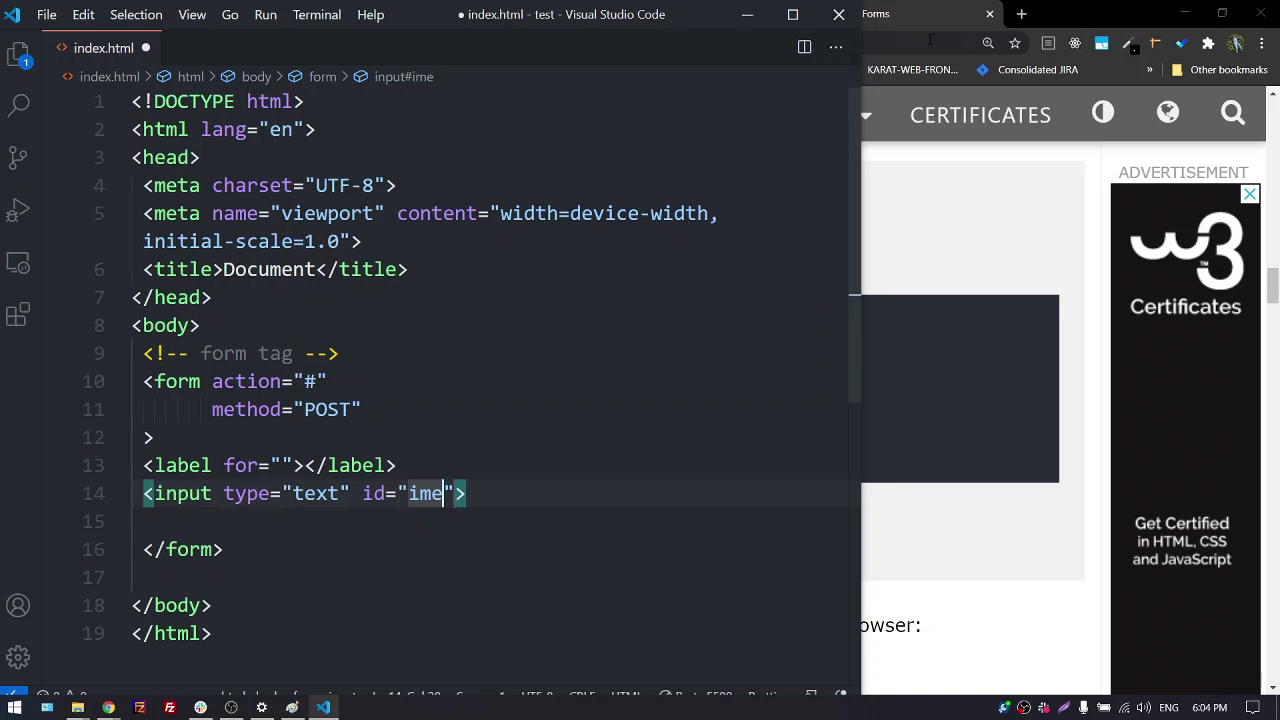
pyautogui.click(1062, 14)
pyautogui.click(108, 10)
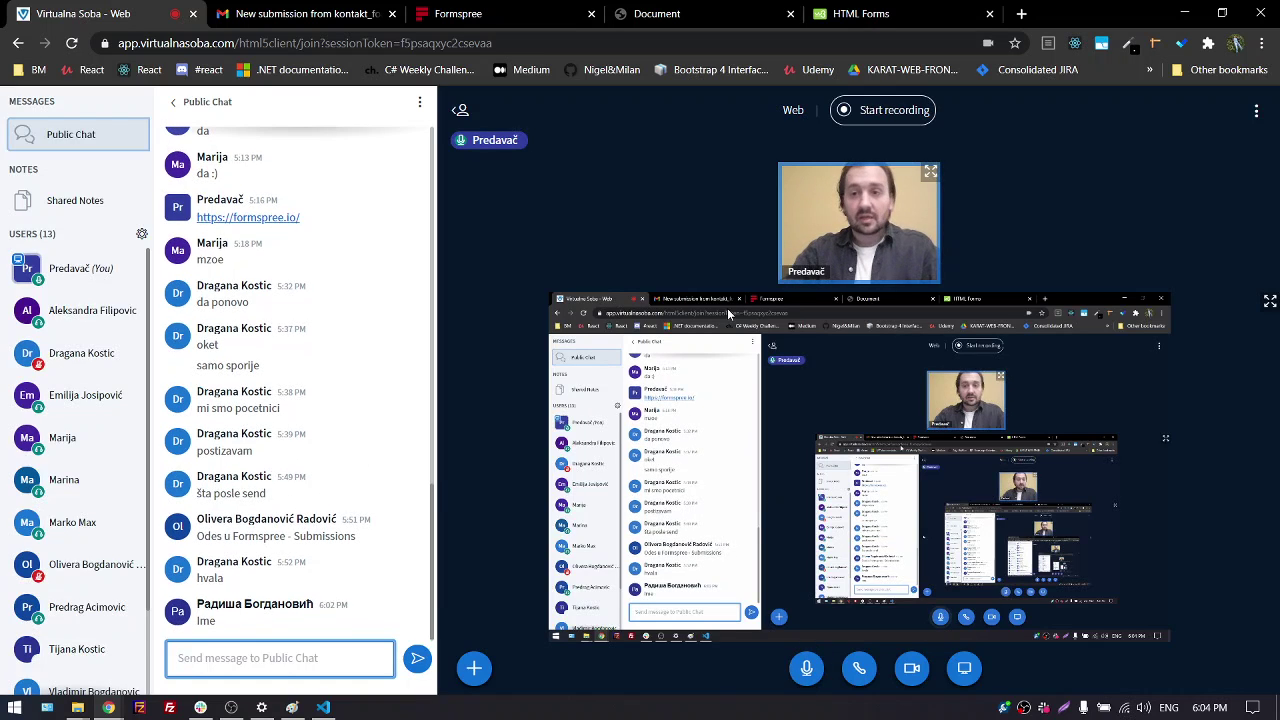
# Tile the chat on the right, widen the index.html editor, and refocus Visual Studio Code
pyautogui.press('super+Right')
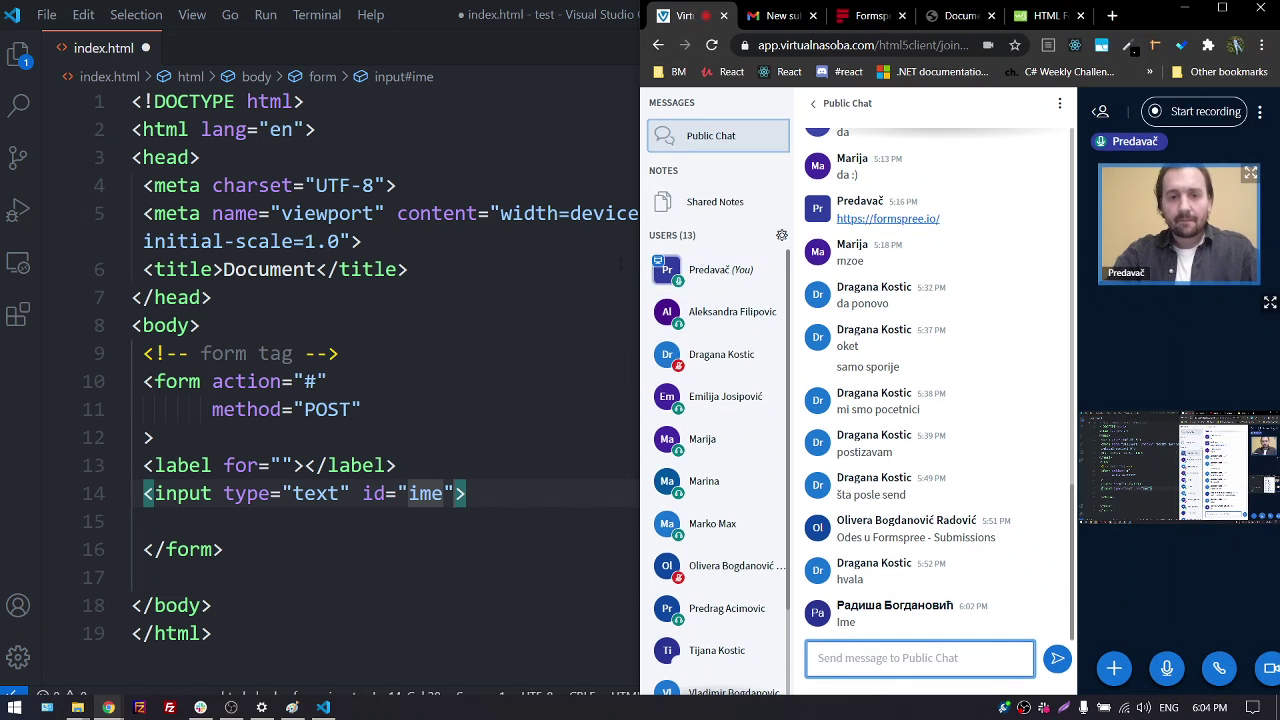
pyautogui.moveTo(640, 251); pyautogui.dragTo(860, 250)
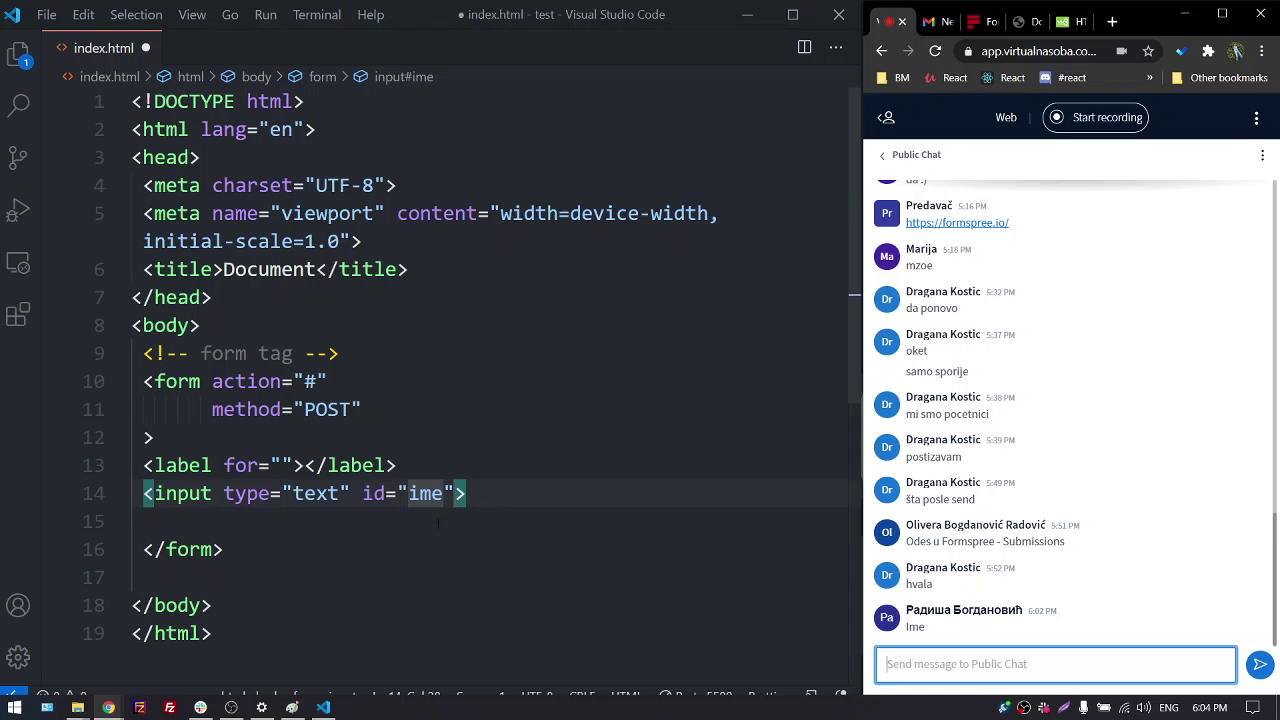
pyautogui.hotkey('alt', 'Tab')
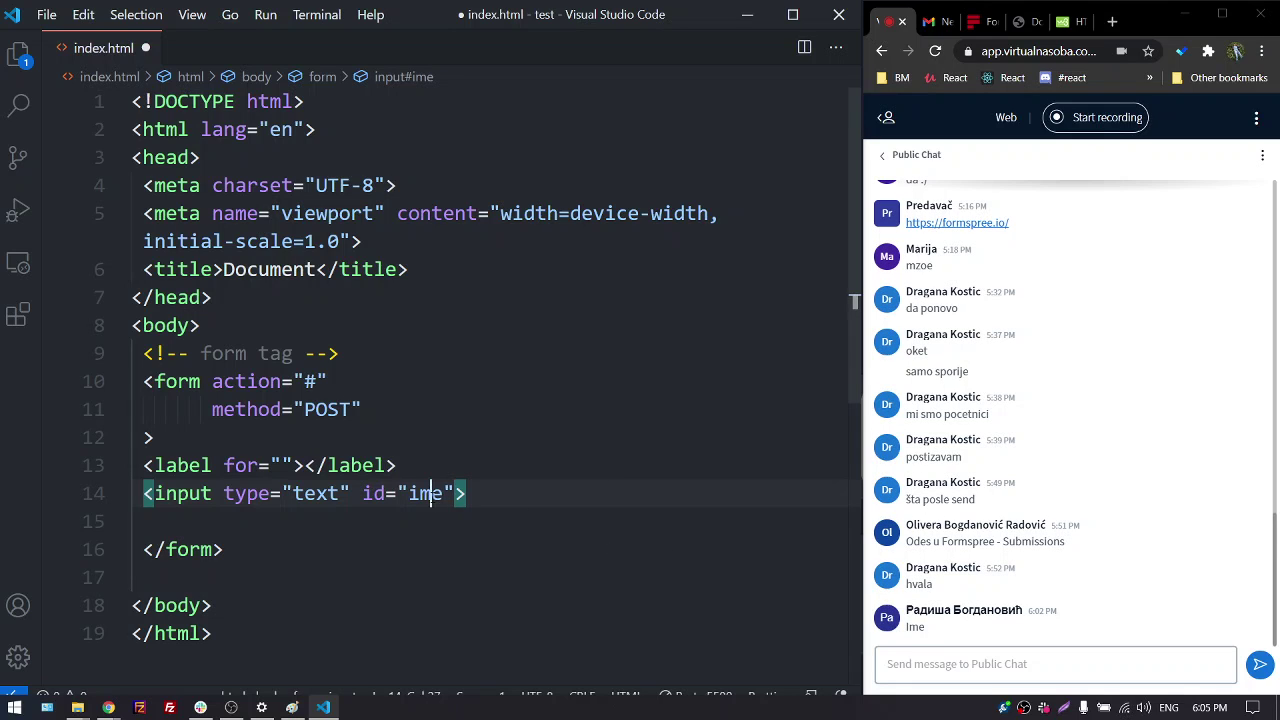
# Set the label's for value to 'ime', save, and check the live preview
pyautogui.doubleClick(431, 493)
pyautogui.click(286, 465)
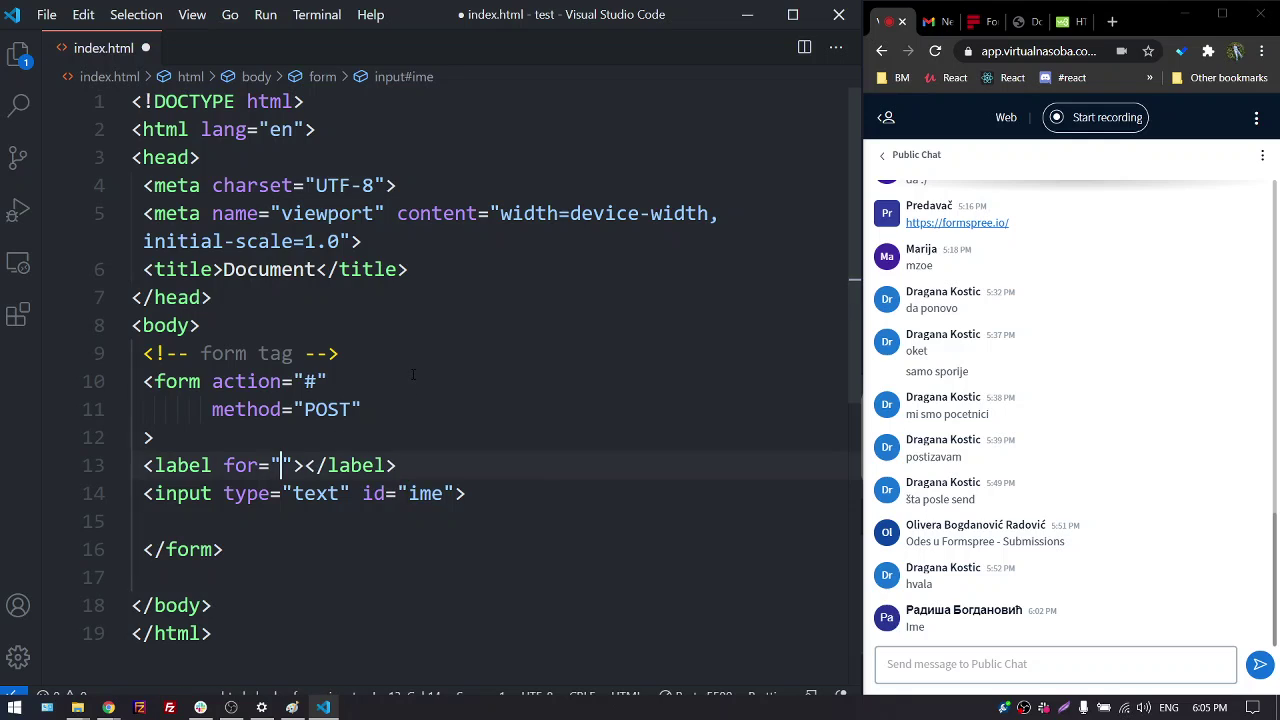
pyautogui.write('ime')
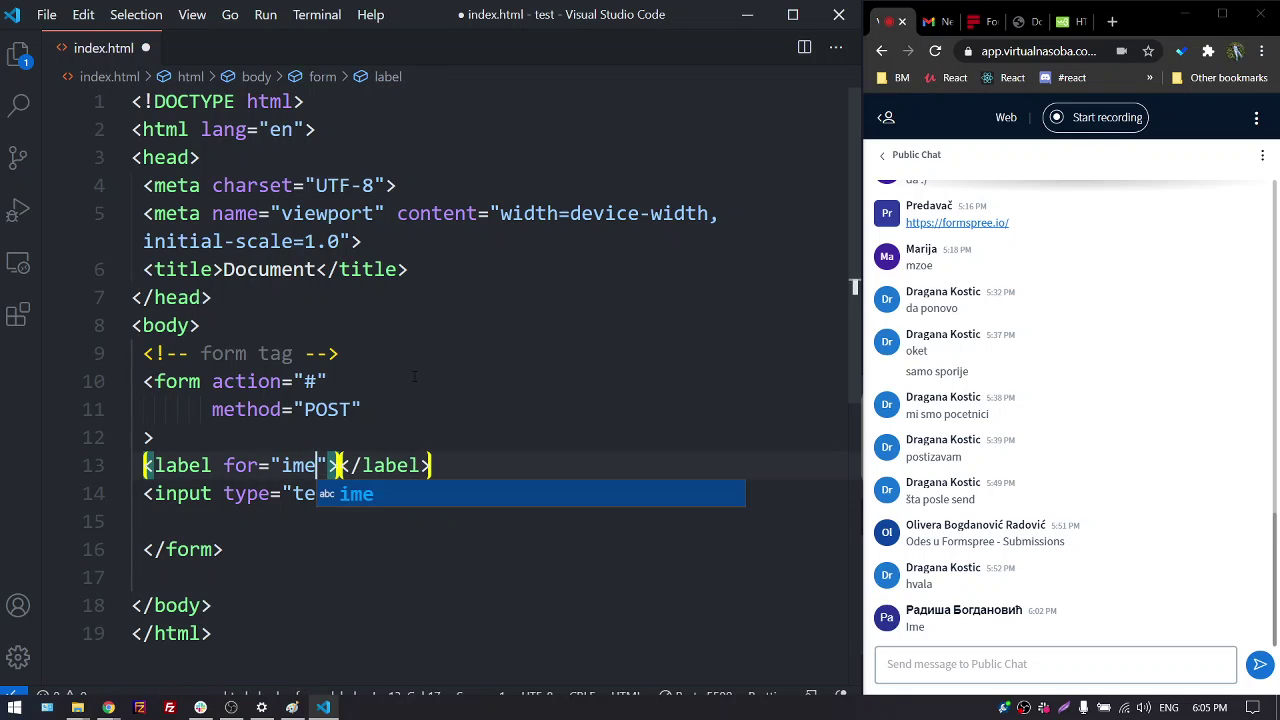
pyautogui.press('Right')
pyautogui.press('Right')
pyautogui.press('End')
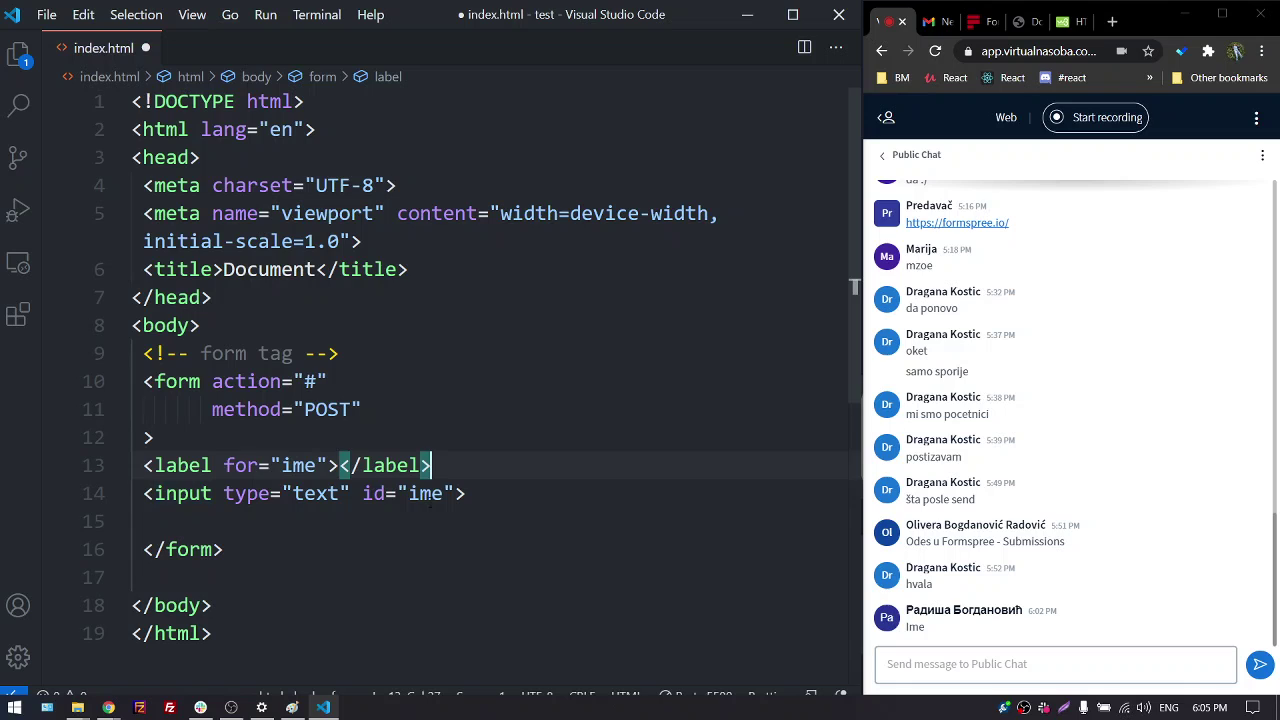
pyautogui.click(500, 502)
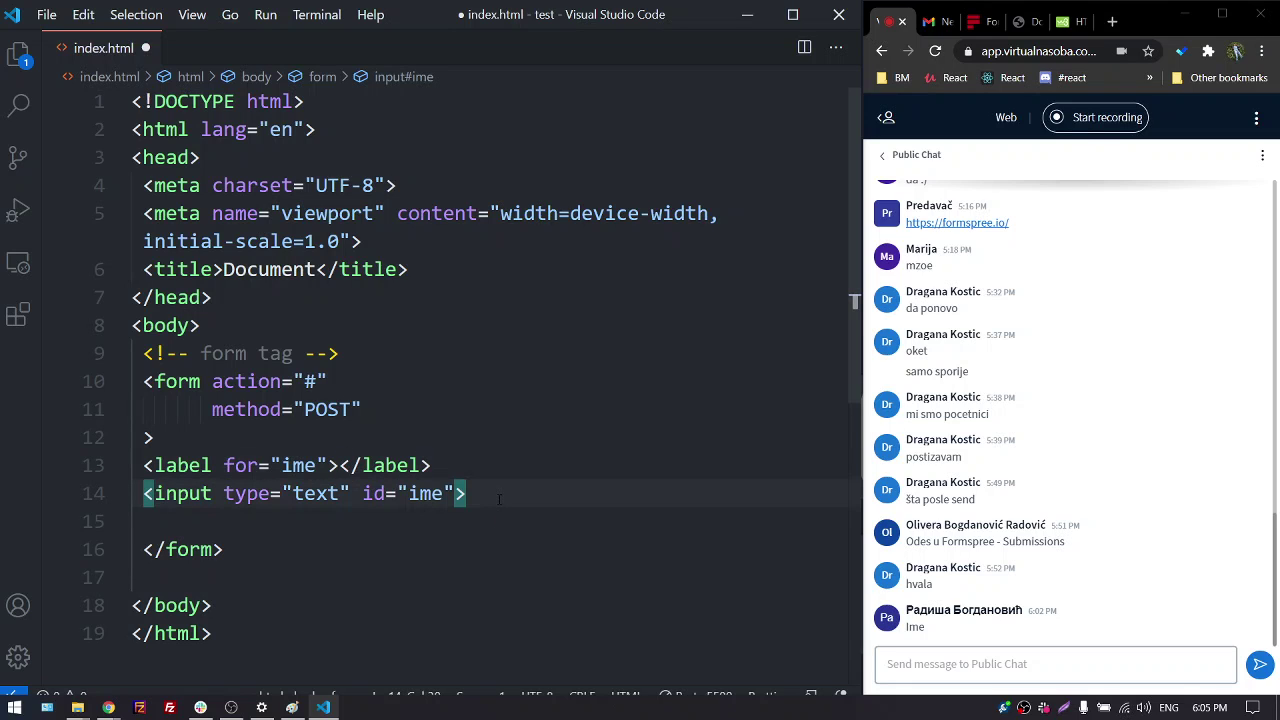
pyautogui.hotkey('ctrl', 's')
pyautogui.click(1038, 24)
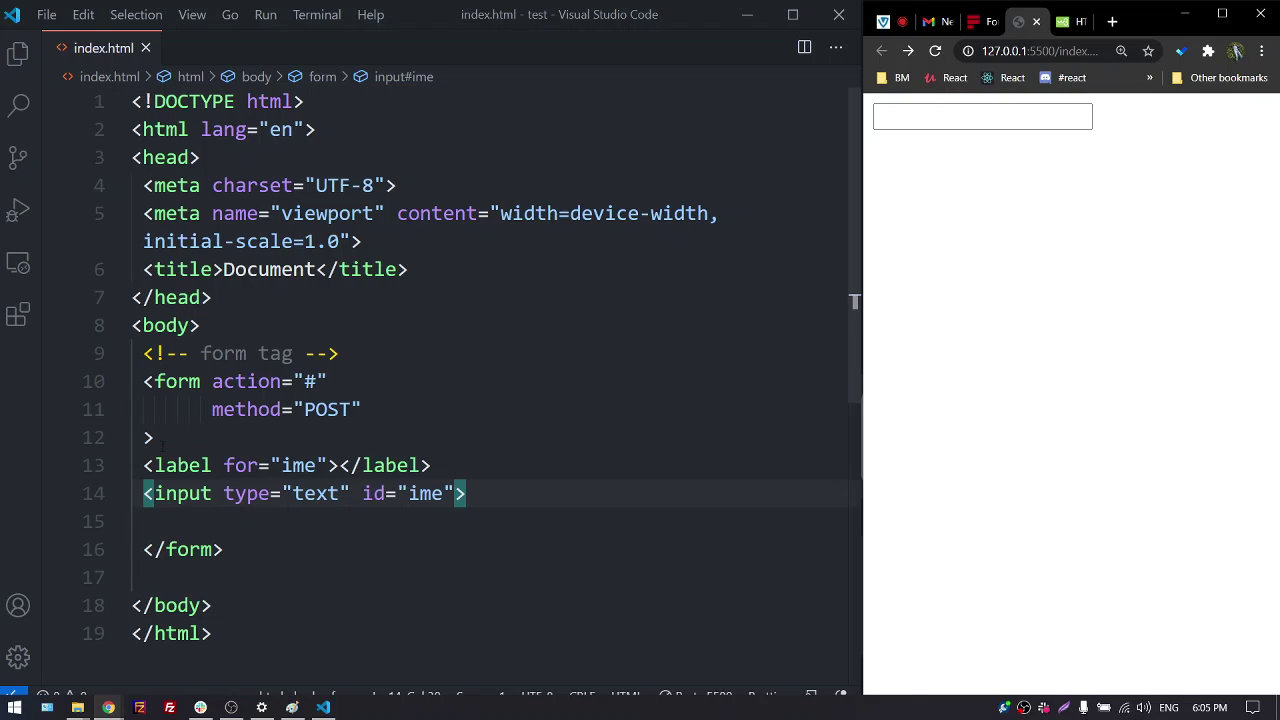
# Put the text 'Ime' inside the label and save so the preview shows it
pyautogui.click(341, 465)
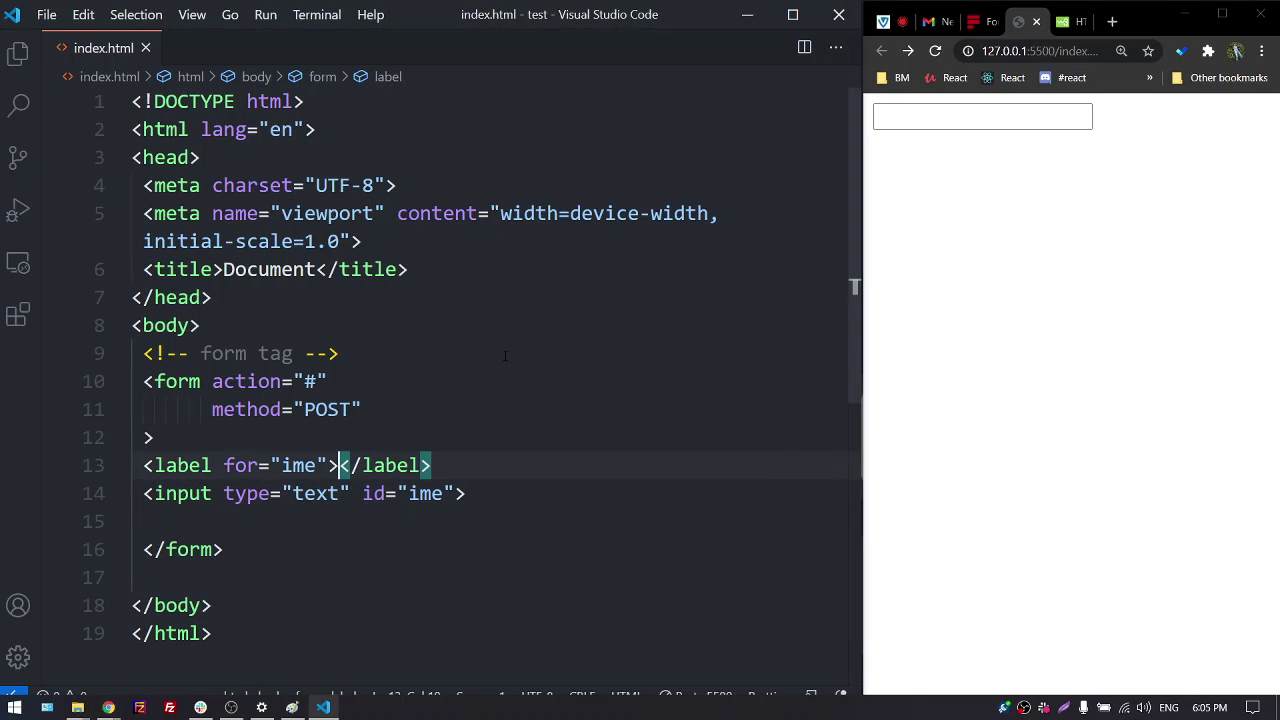
pyautogui.press('Return')
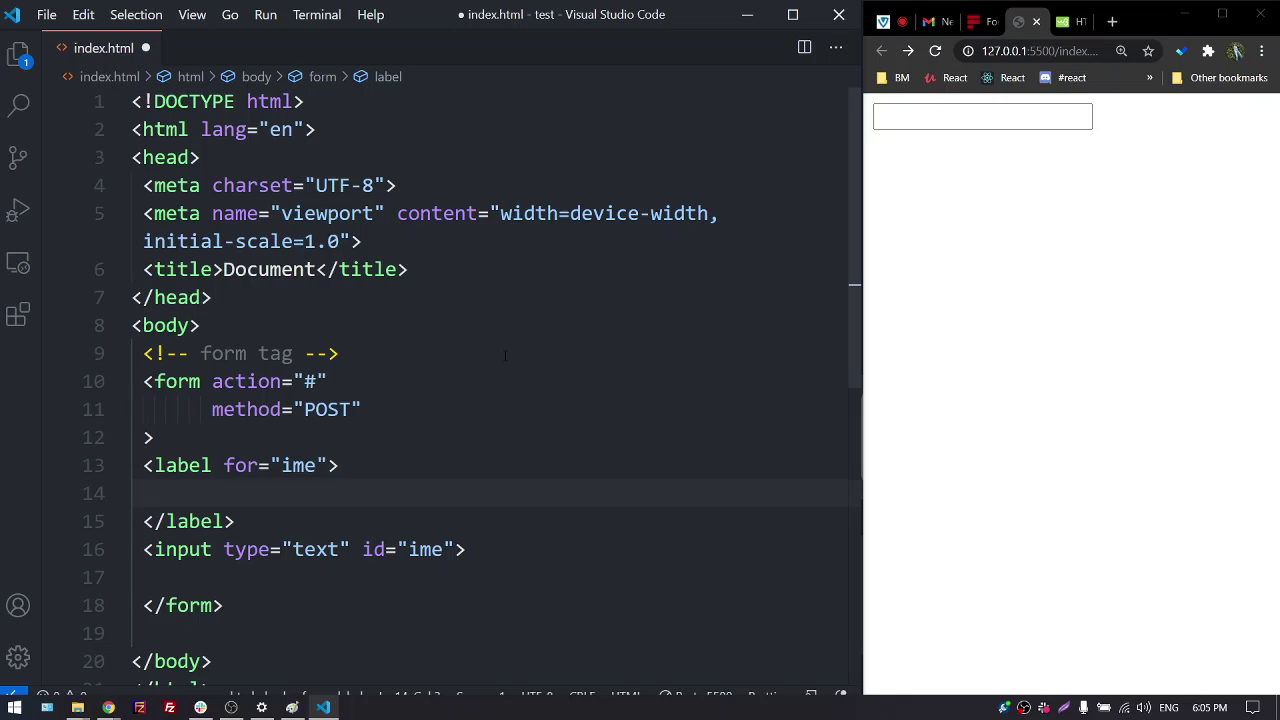
pyautogui.write('Ime')
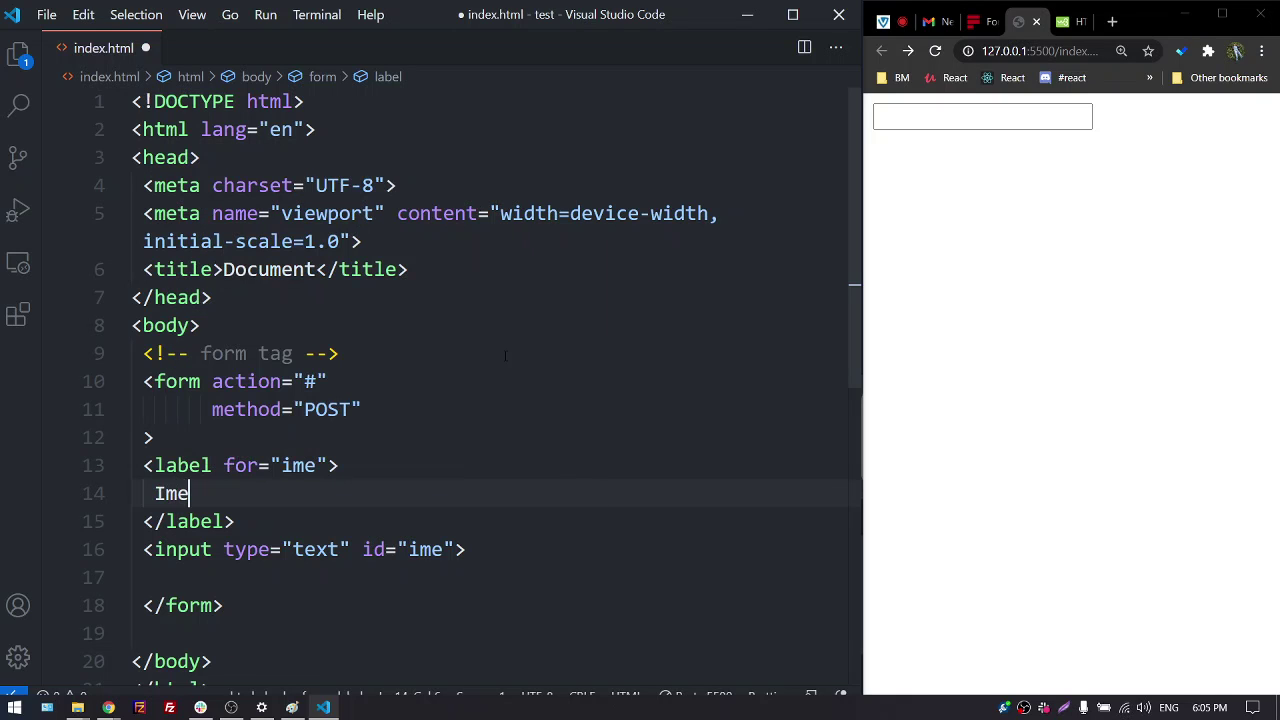
pyautogui.hotkey('ctrl', 's')
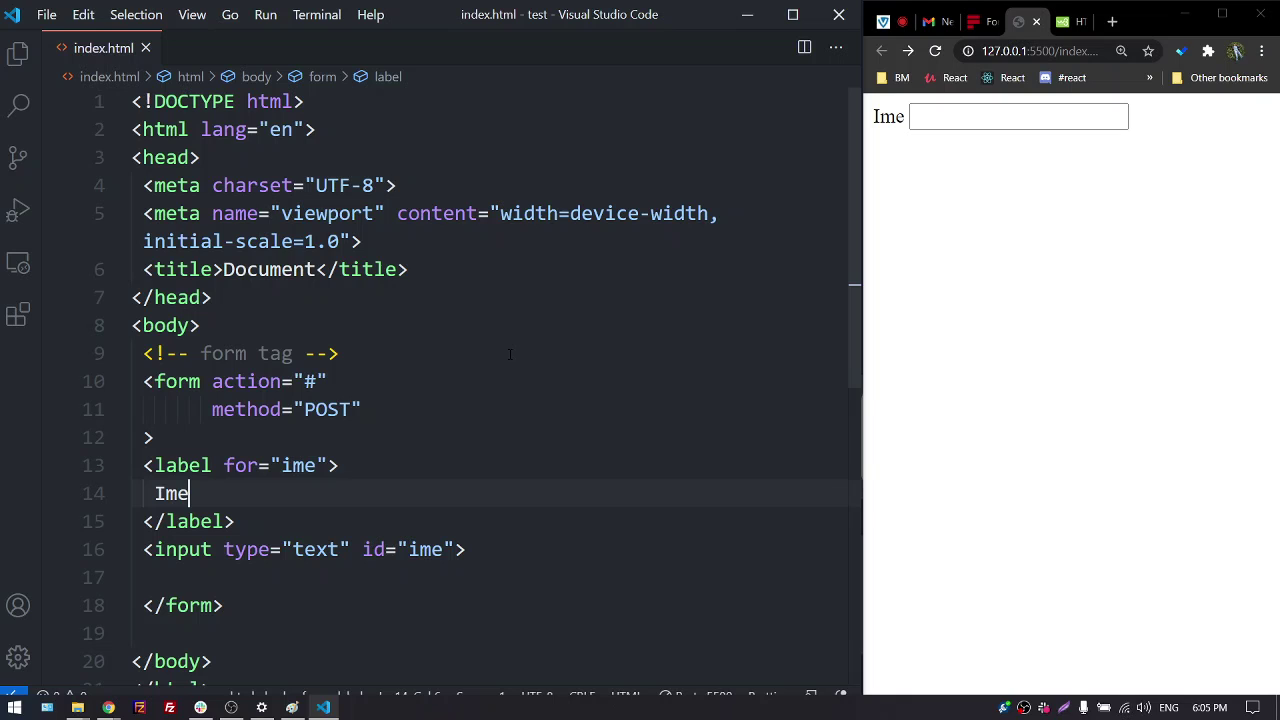
pyautogui.scroll(-1, 490, 385)
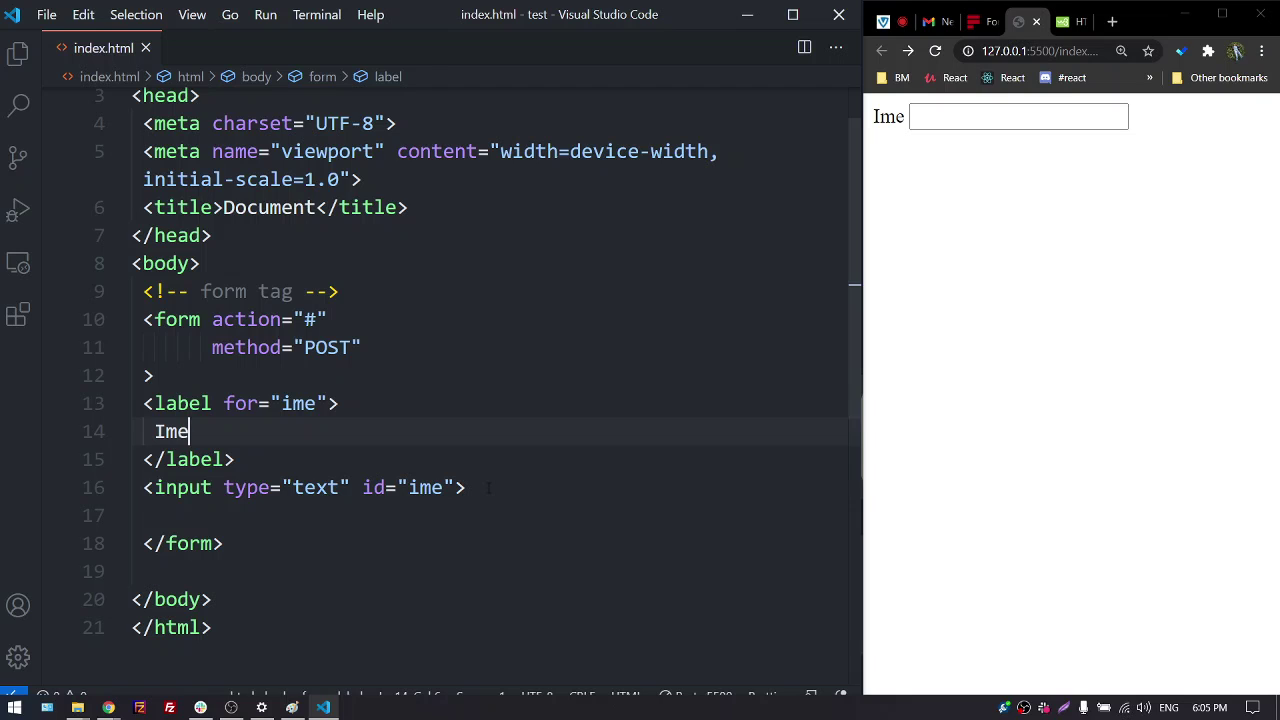
pyautogui.click(523, 484)
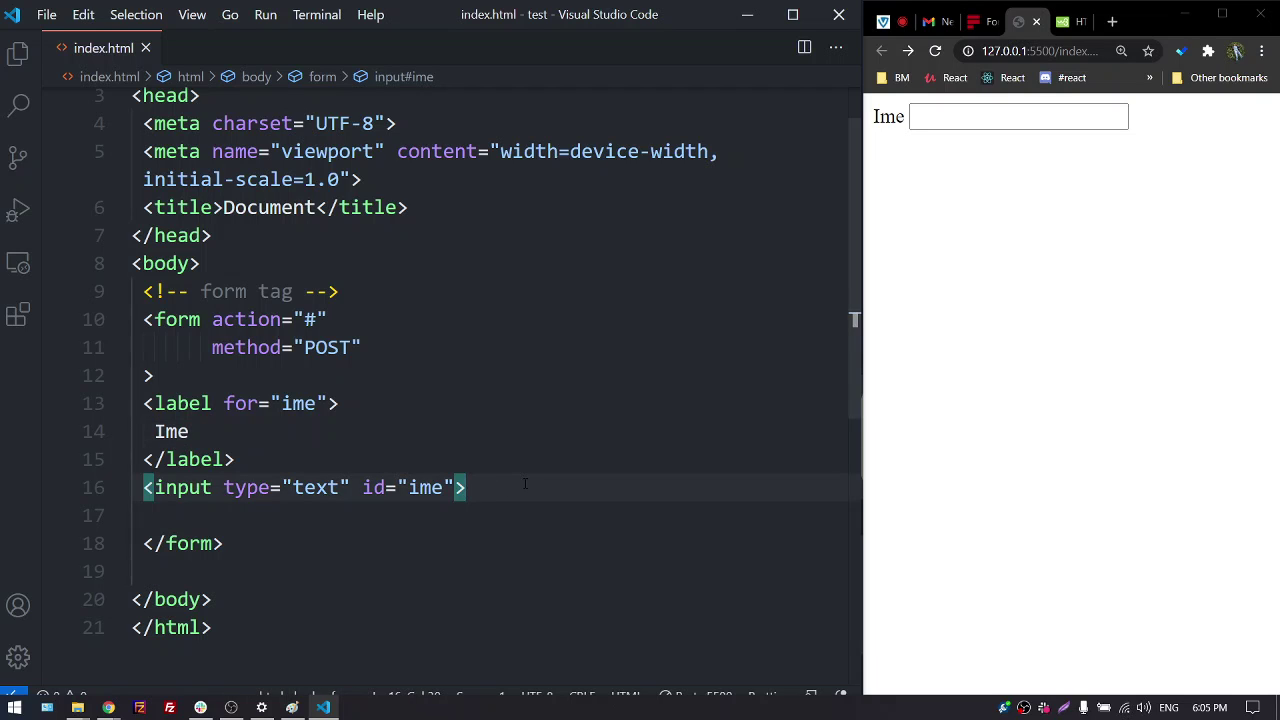
# Add a label for="prezime" reading 'Prezime' below the ime input
pyautogui.press('Return')
pyautogui.write('la')
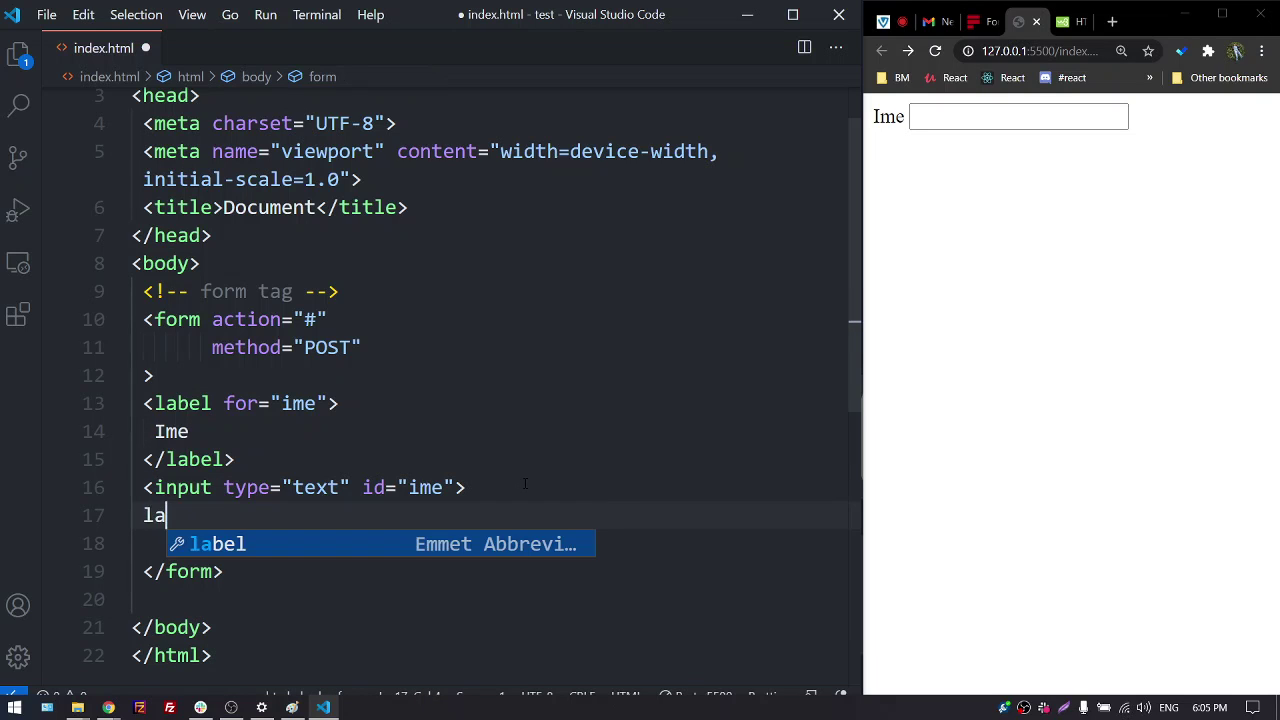
pyautogui.press('Tab')
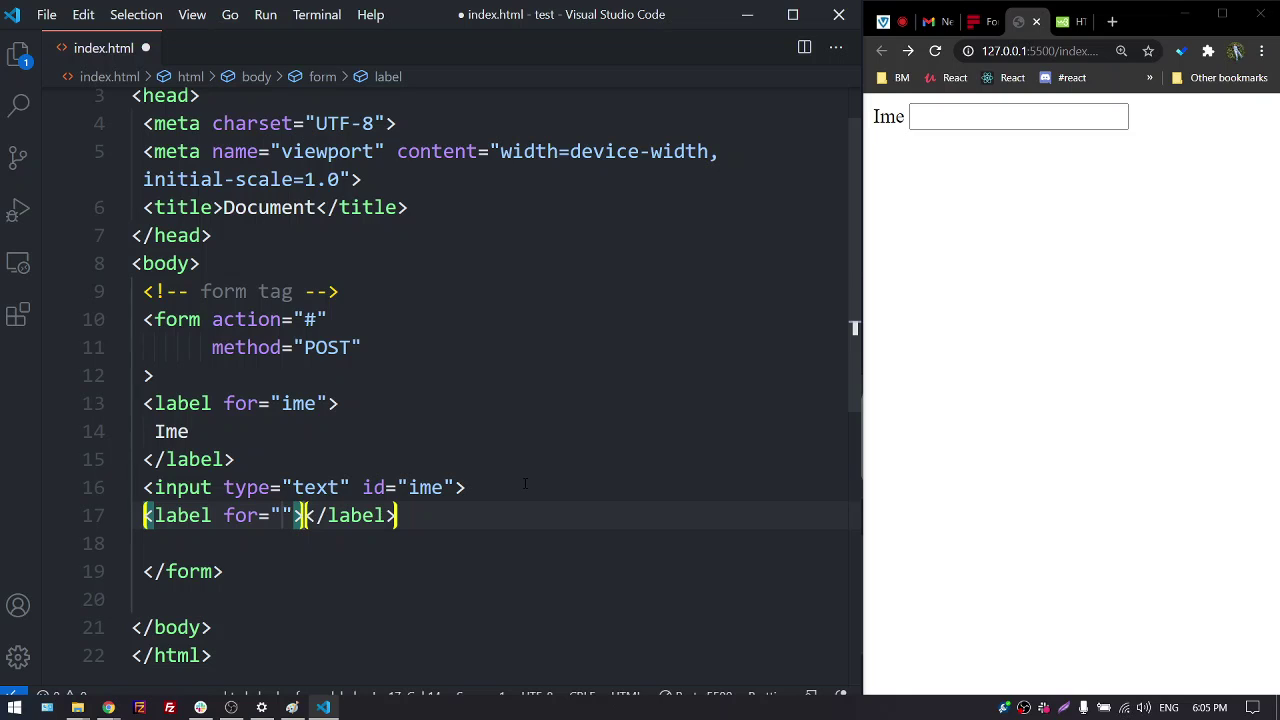
pyautogui.write('pre')
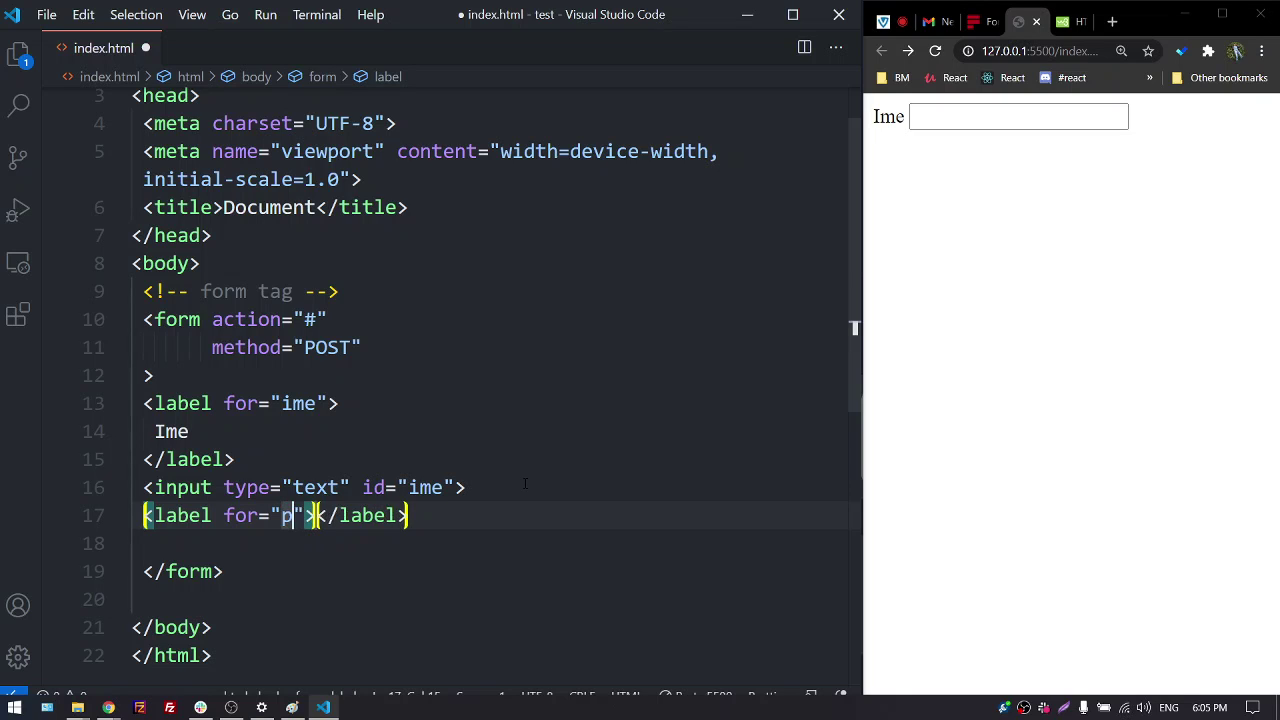
pyautogui.write('zime')
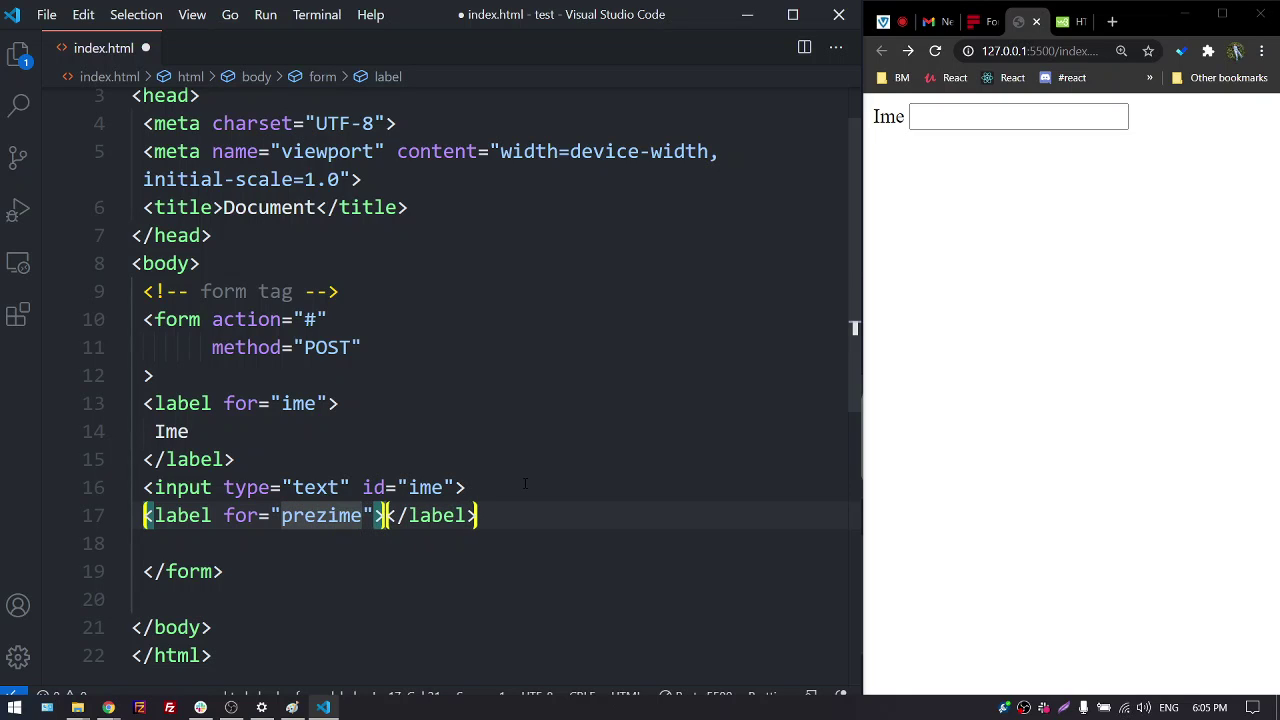
pyautogui.press('Tab')
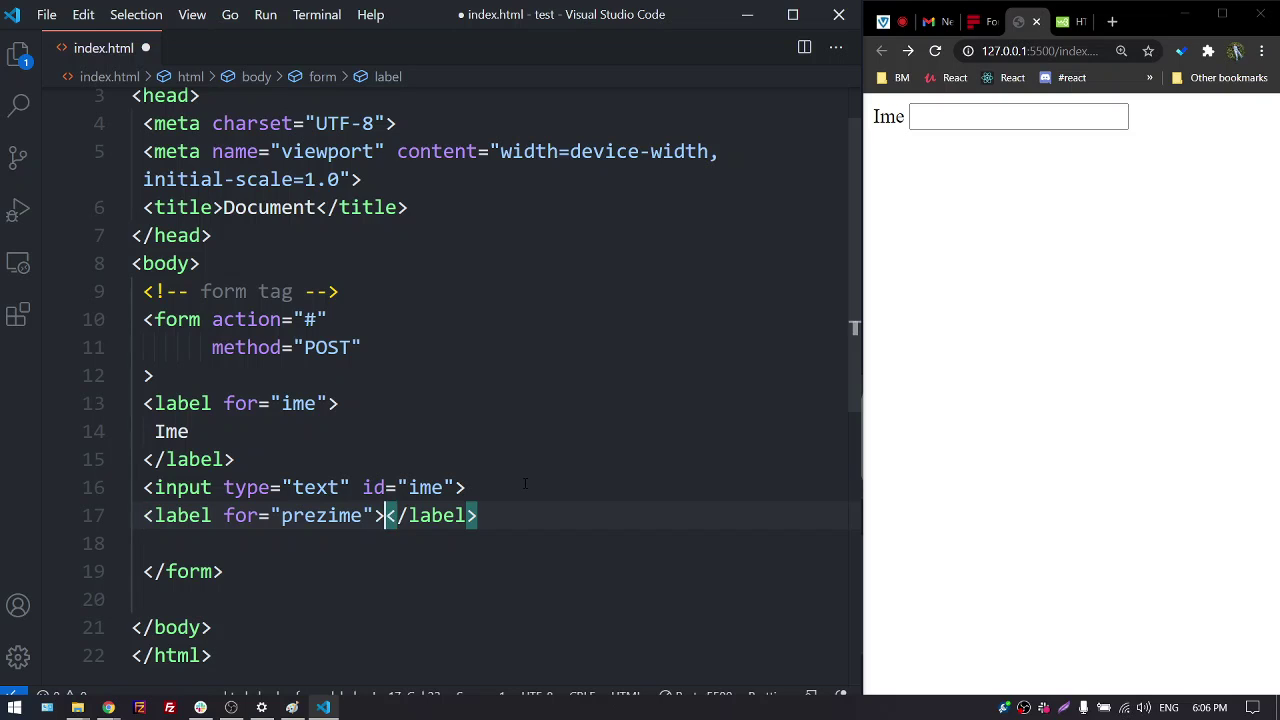
pyautogui.press('Return')
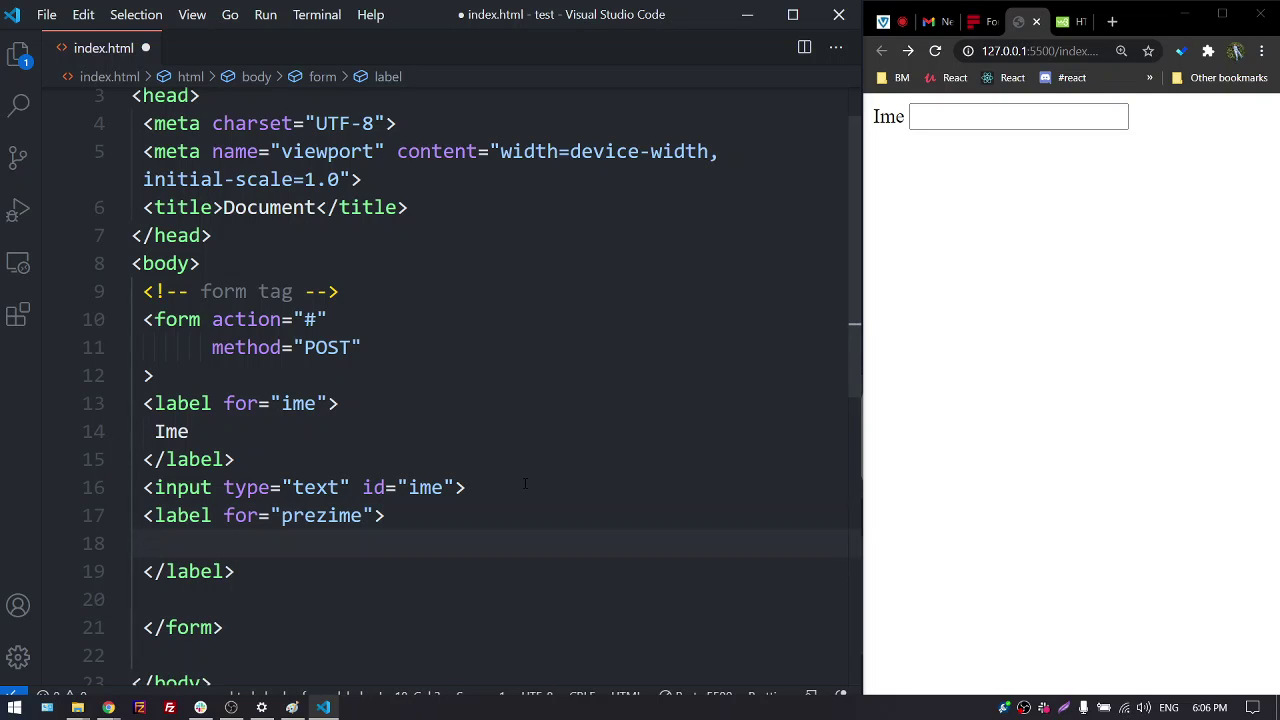
pyautogui.write('Prezime')
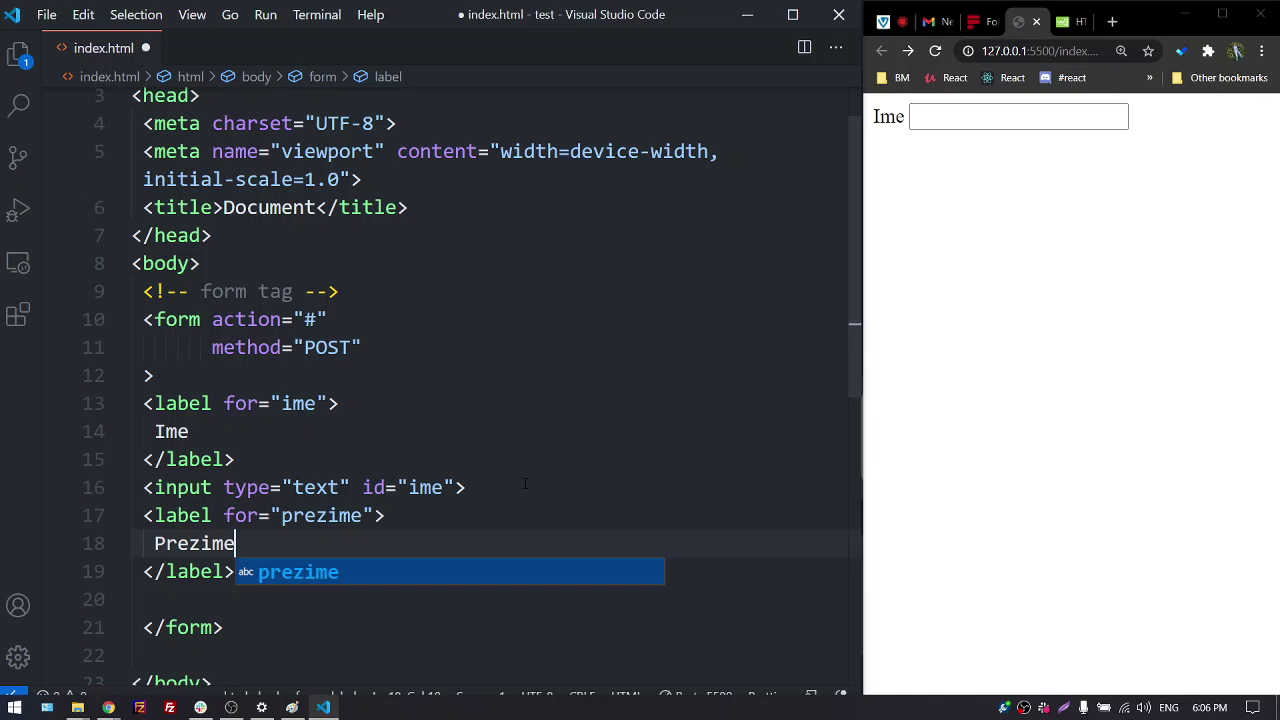
pyautogui.press('Escape')
pyautogui.press('Down')
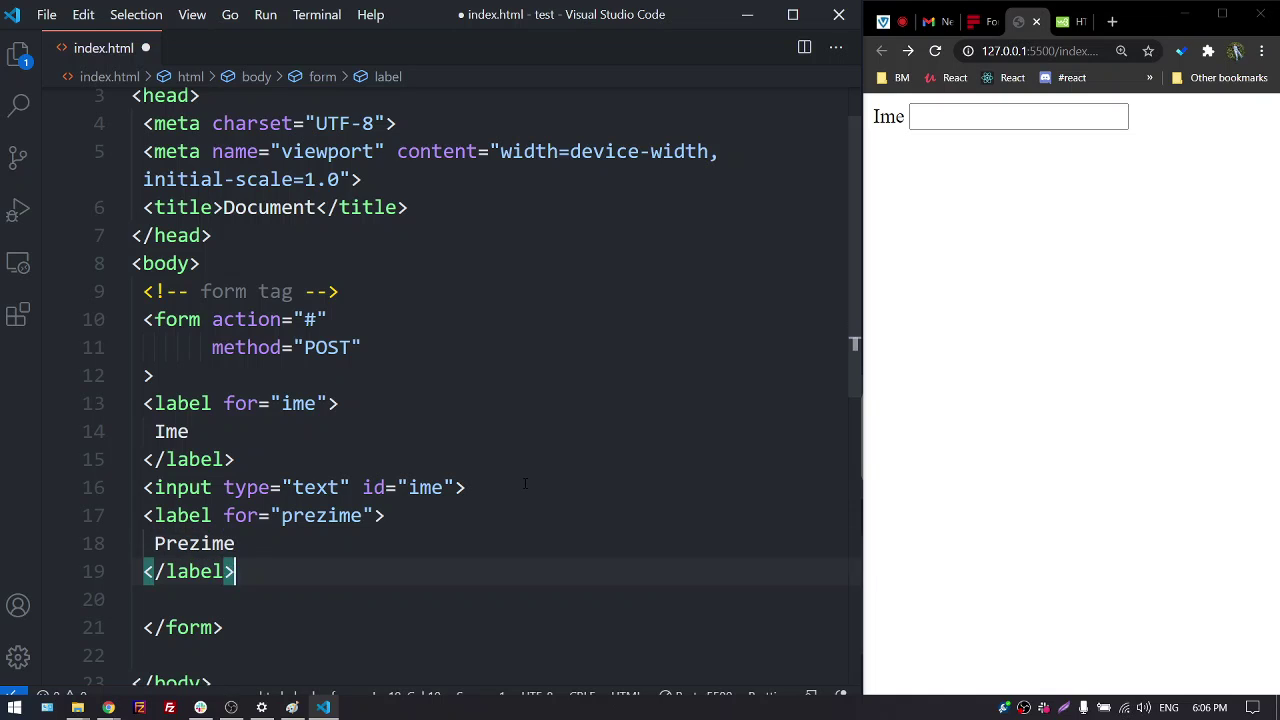
# Add a text input below the Prezime label with an empty id attribute
pyautogui.press('Return')
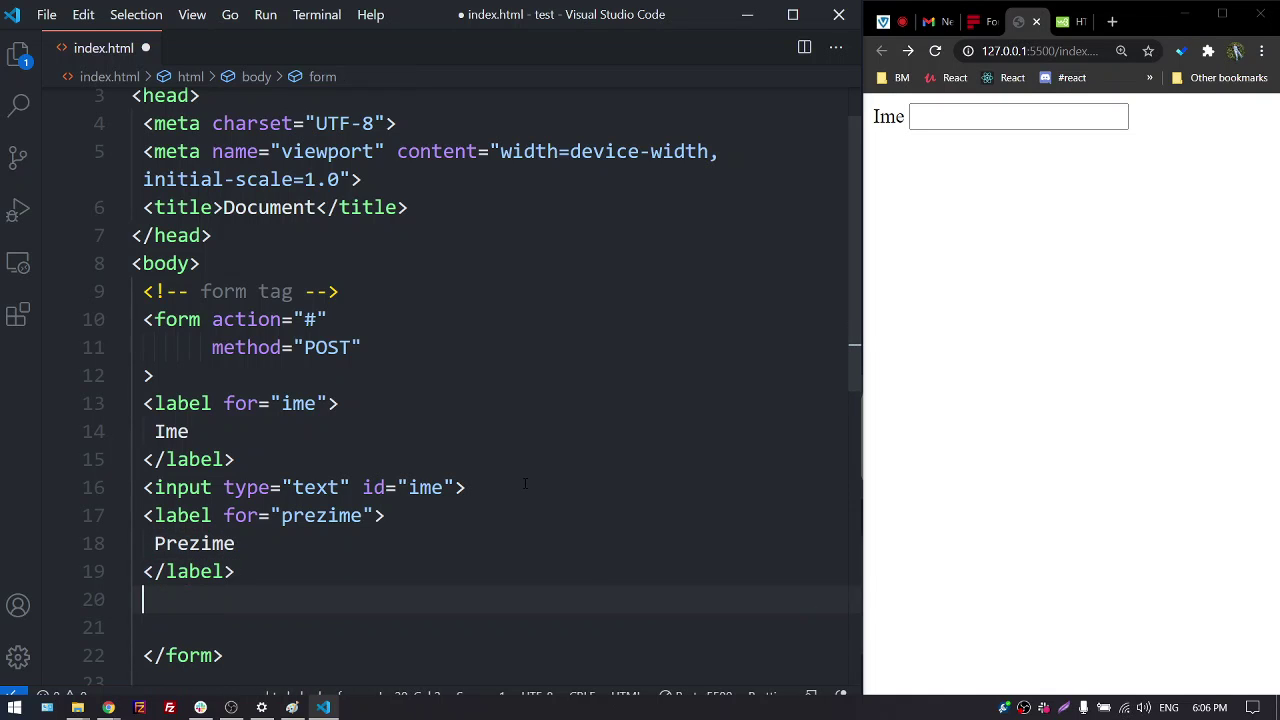
pyautogui.write('input')
pyautogui.press('Return')
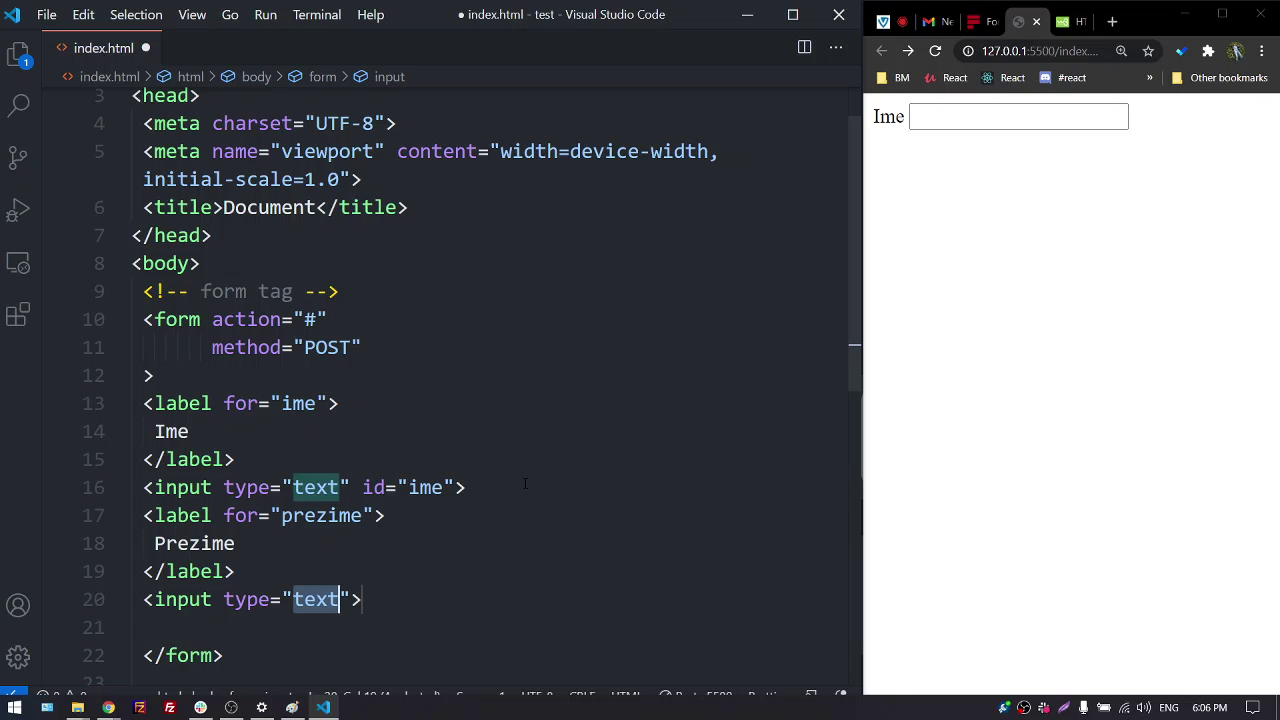
pyautogui.press('Left')
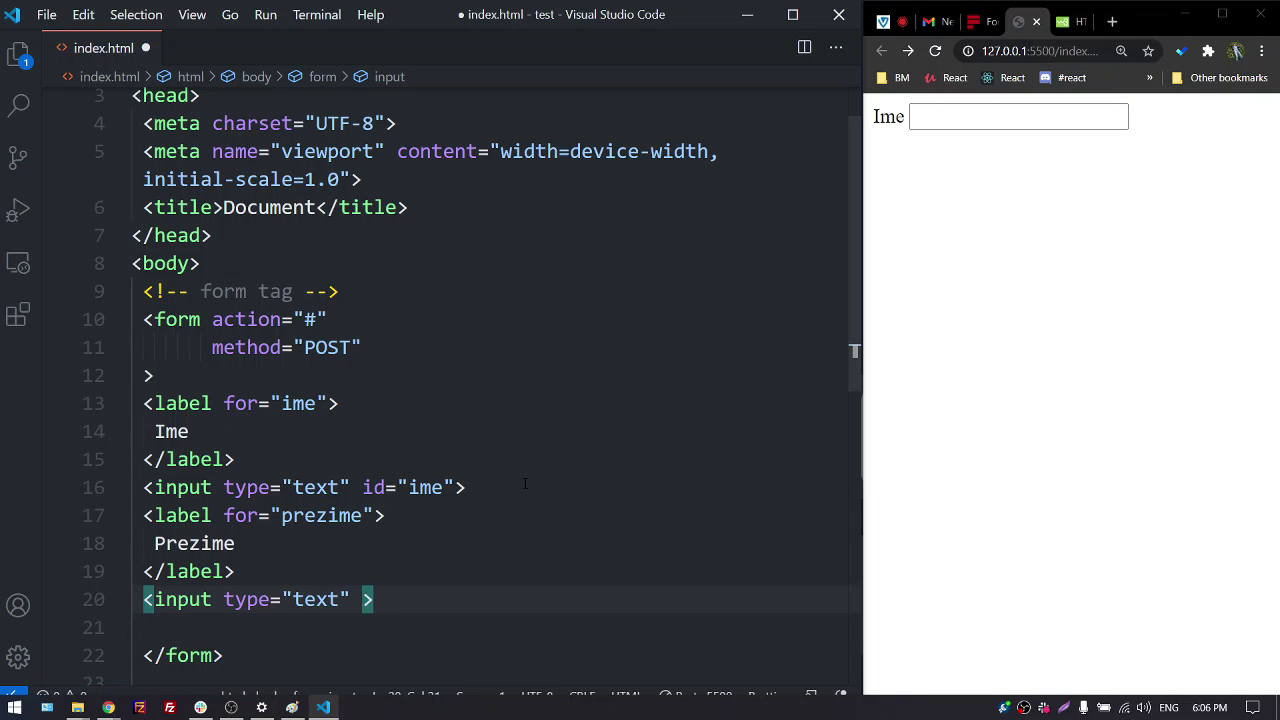
pyautogui.write('id')
pyautogui.press('Return')
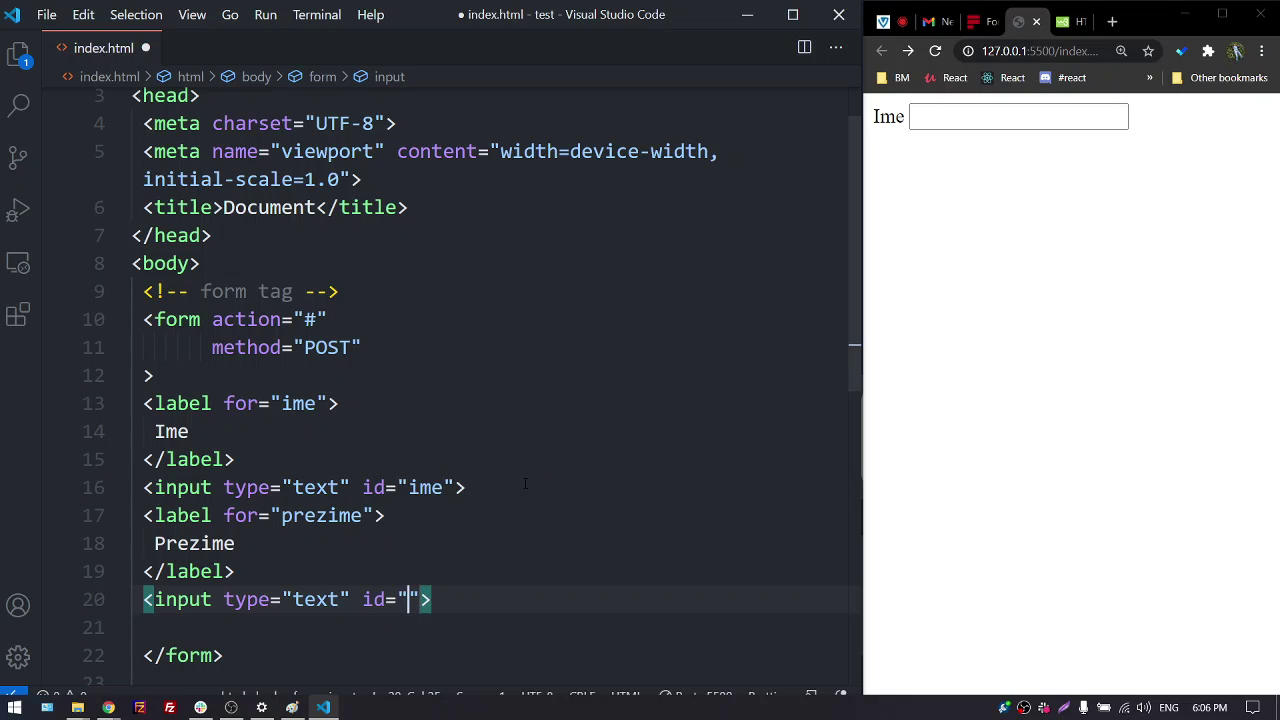
pyautogui.write('pre')
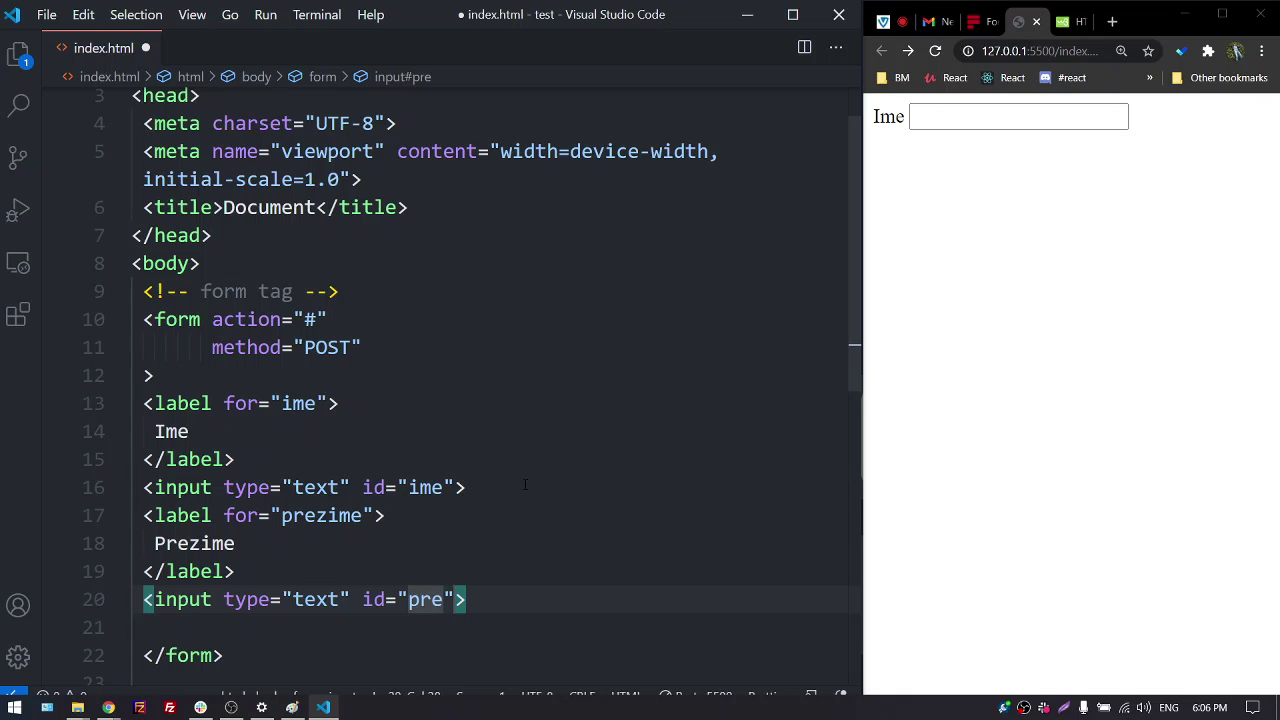
pyautogui.press('BackSpace')
pyautogui.press('BackSpace')
pyautogui.press('BackSpace')
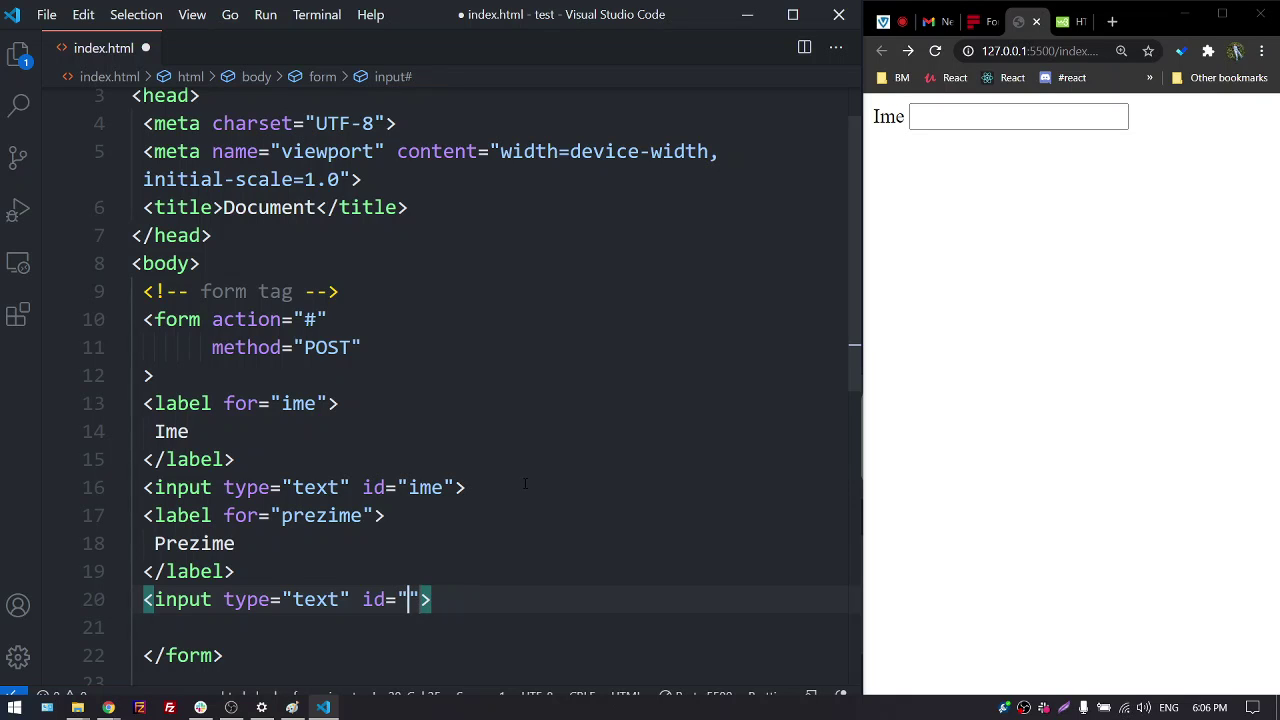
# Copy 'prezime' from the label into the new input's id and save
pyautogui.click(403, 524)
pyautogui.press('Left')
pyautogui.press('Left')
pyautogui.hotkey('ctrl', 'shift', 'Left')
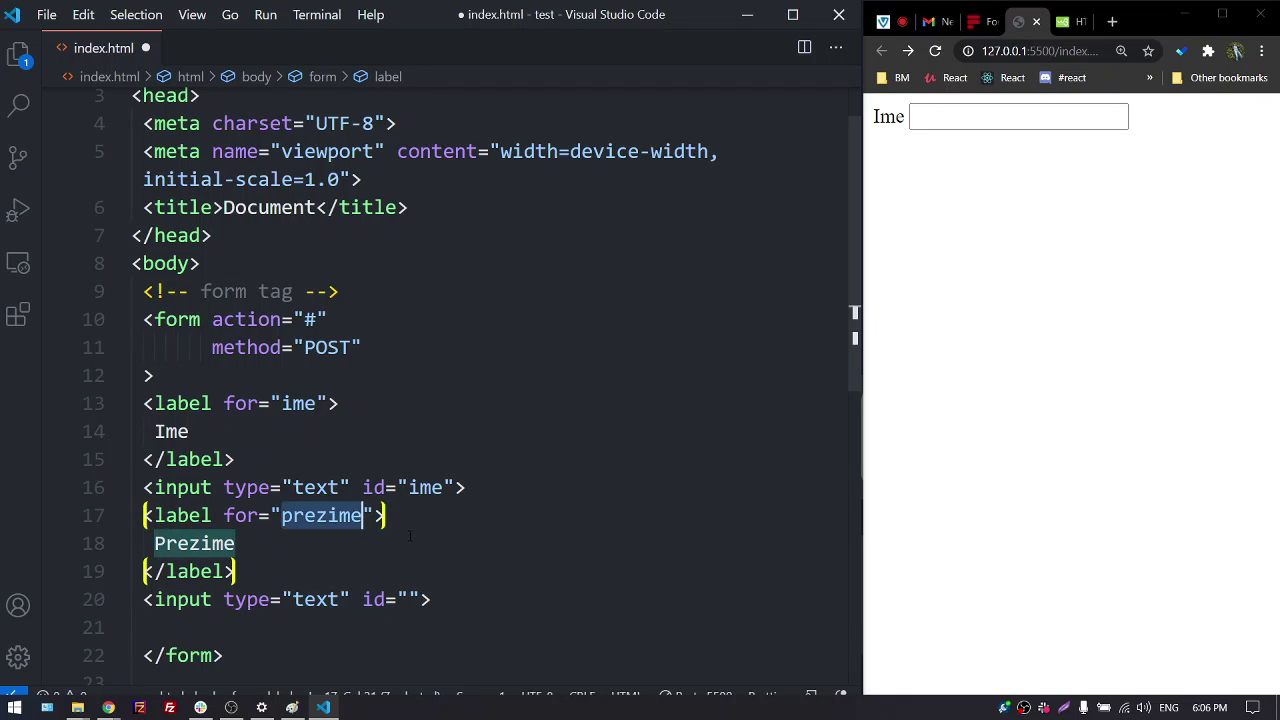
pyautogui.click(328, 527)
pyautogui.rightClick(328, 527)
pyautogui.click(394, 383)
pyautogui.click(412, 598)
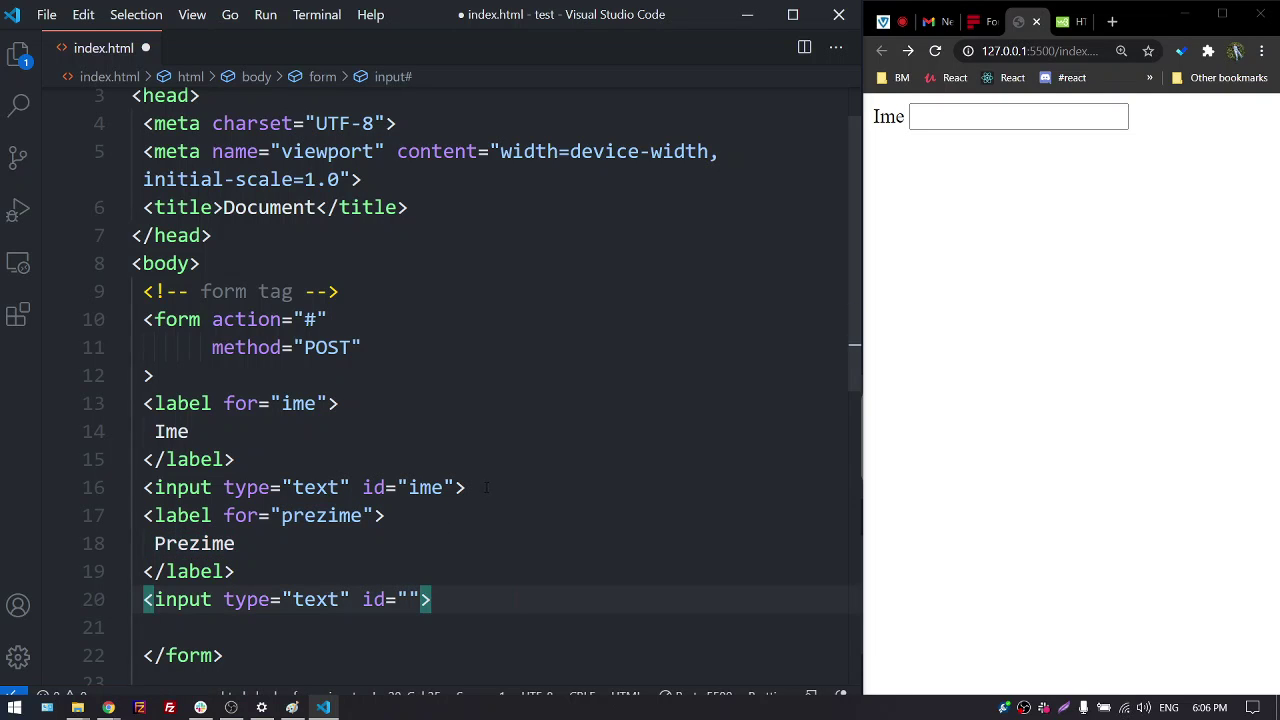
pyautogui.hotkey('ctrl', 'v')
pyautogui.hotkey('ctrl', 's')
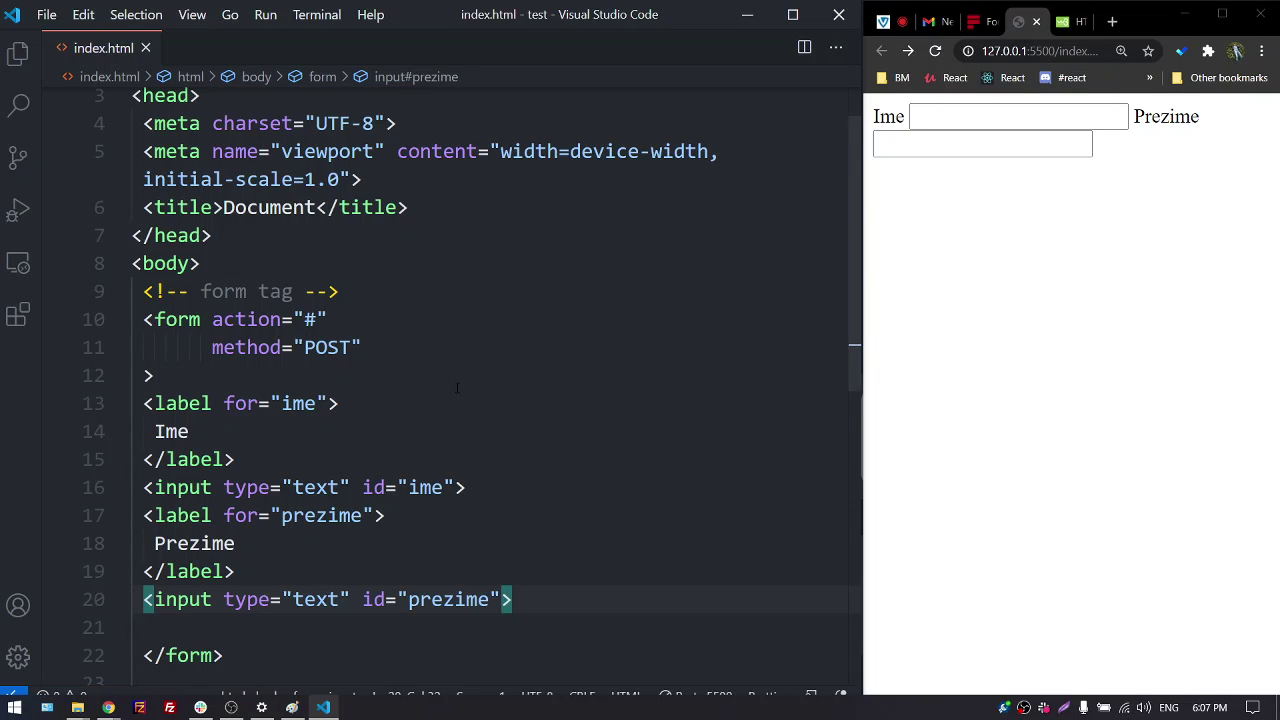
pyautogui.scroll(-1, 457, 389)
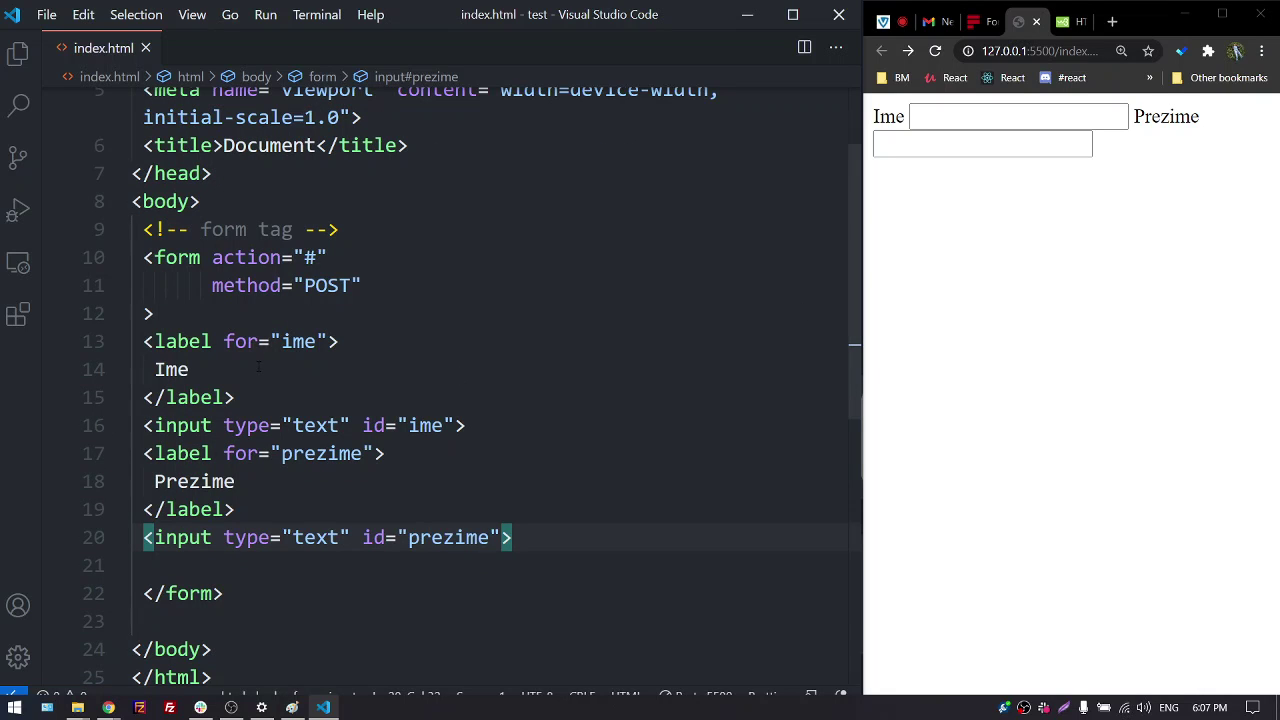
# Insert two <br> tags after the ime input and save, moving Prezime lower
pyautogui.click(504, 420)
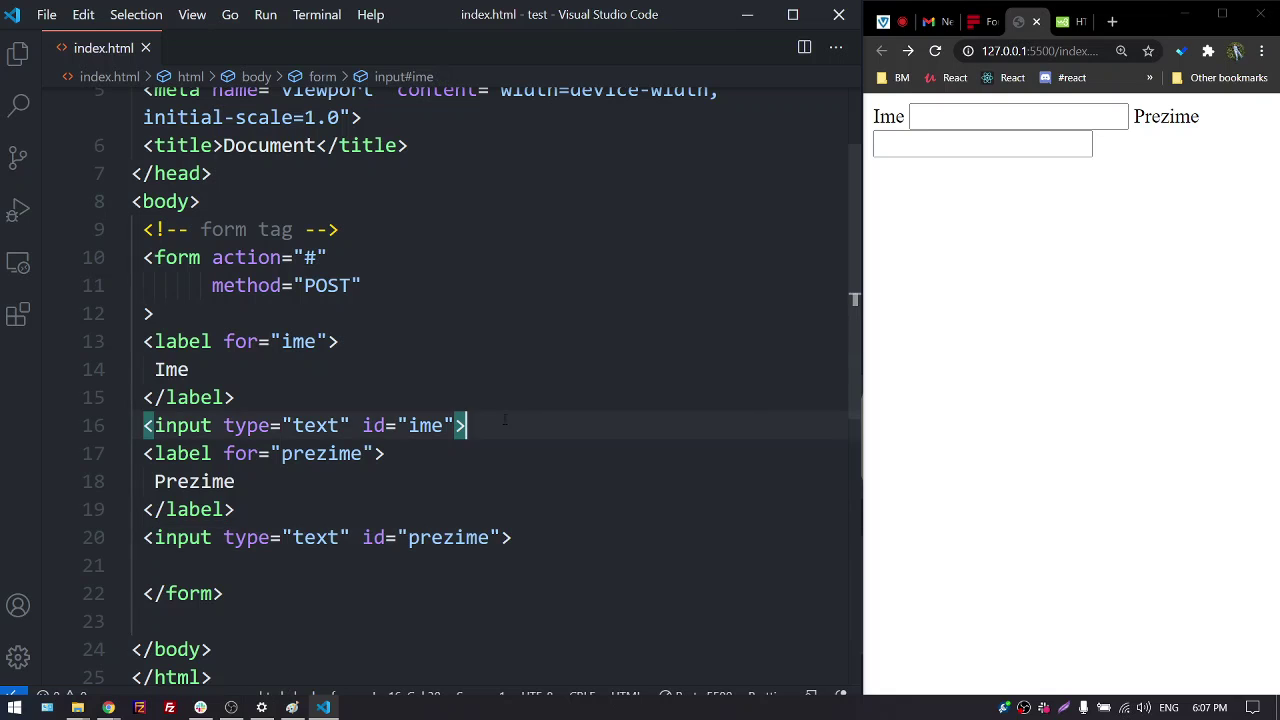
pyautogui.press('Return')
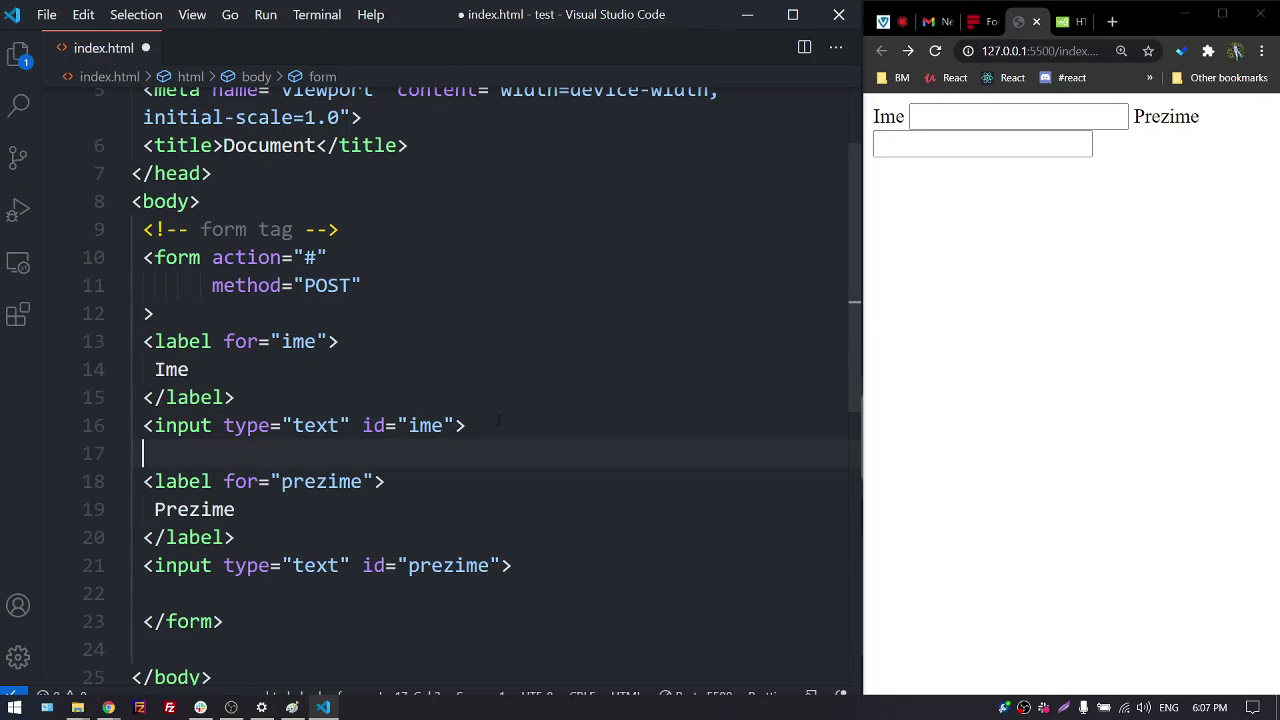
pyautogui.write('br')
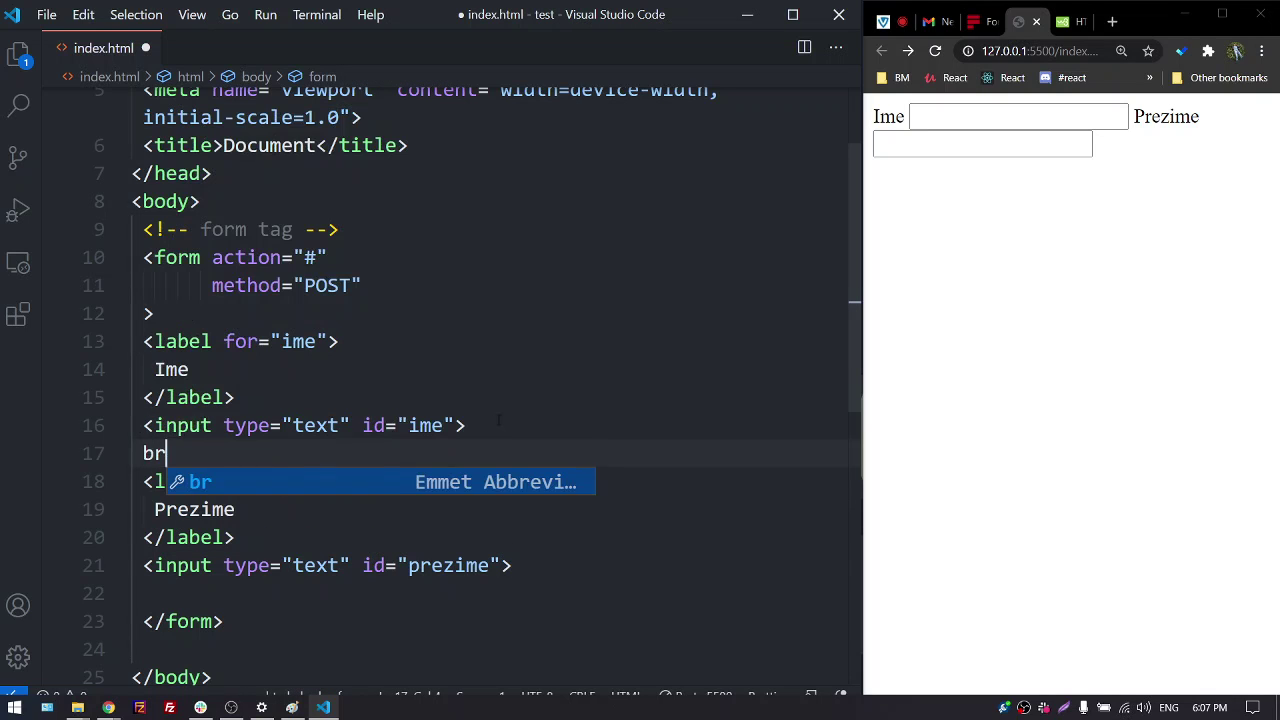
pyautogui.press('Tab')
pyautogui.hotkey('ctrl', 's')
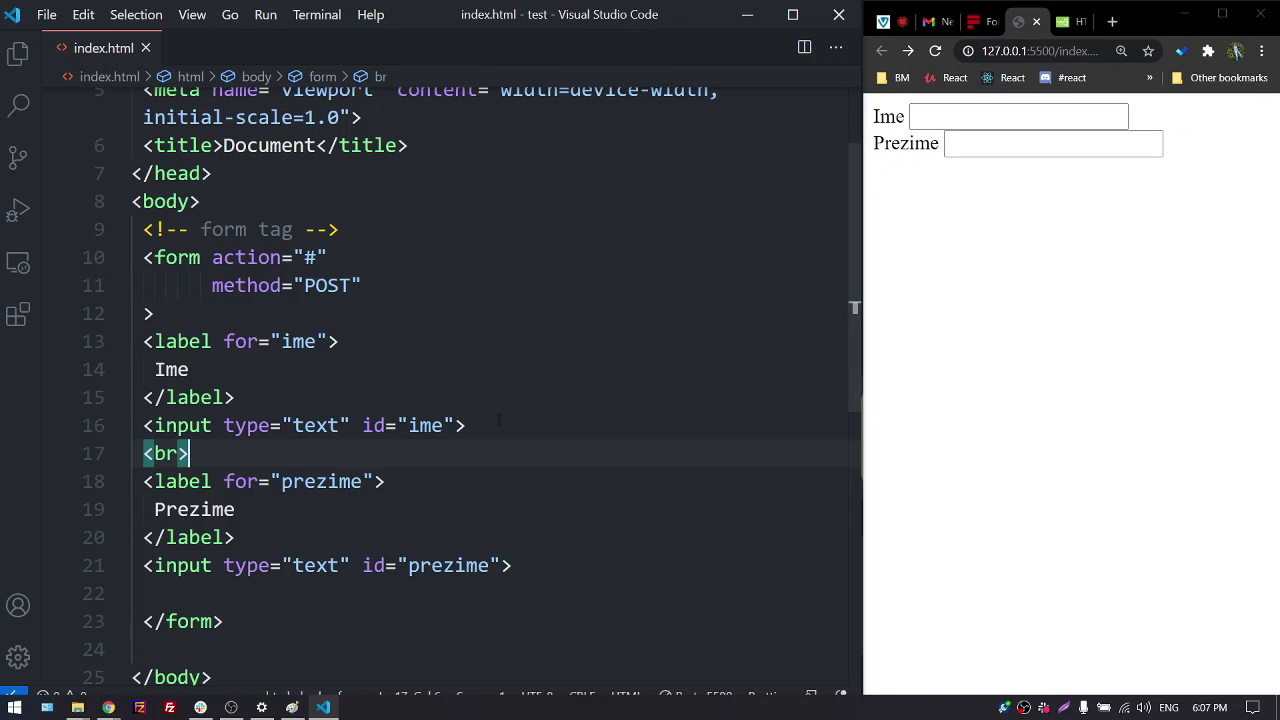
pyautogui.press('Return')
pyautogui.write('br')
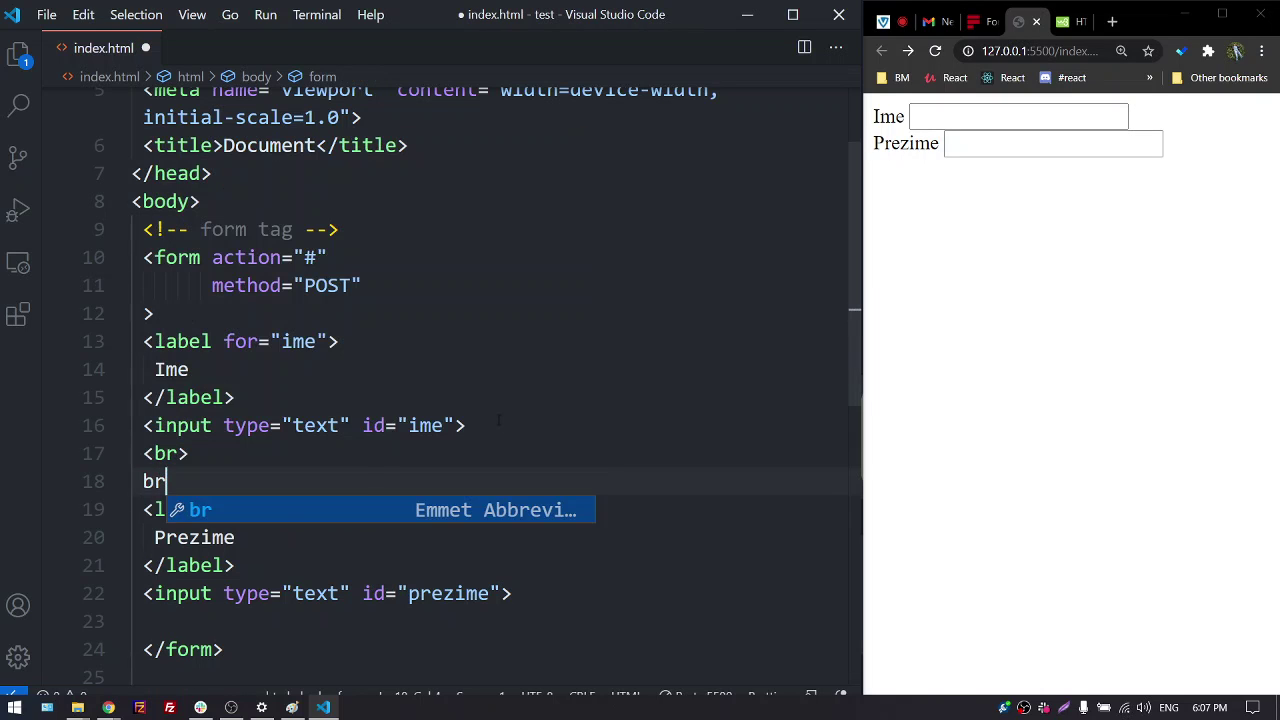
pyautogui.press('Tab')
pyautogui.hotkey('ctrl', 's')
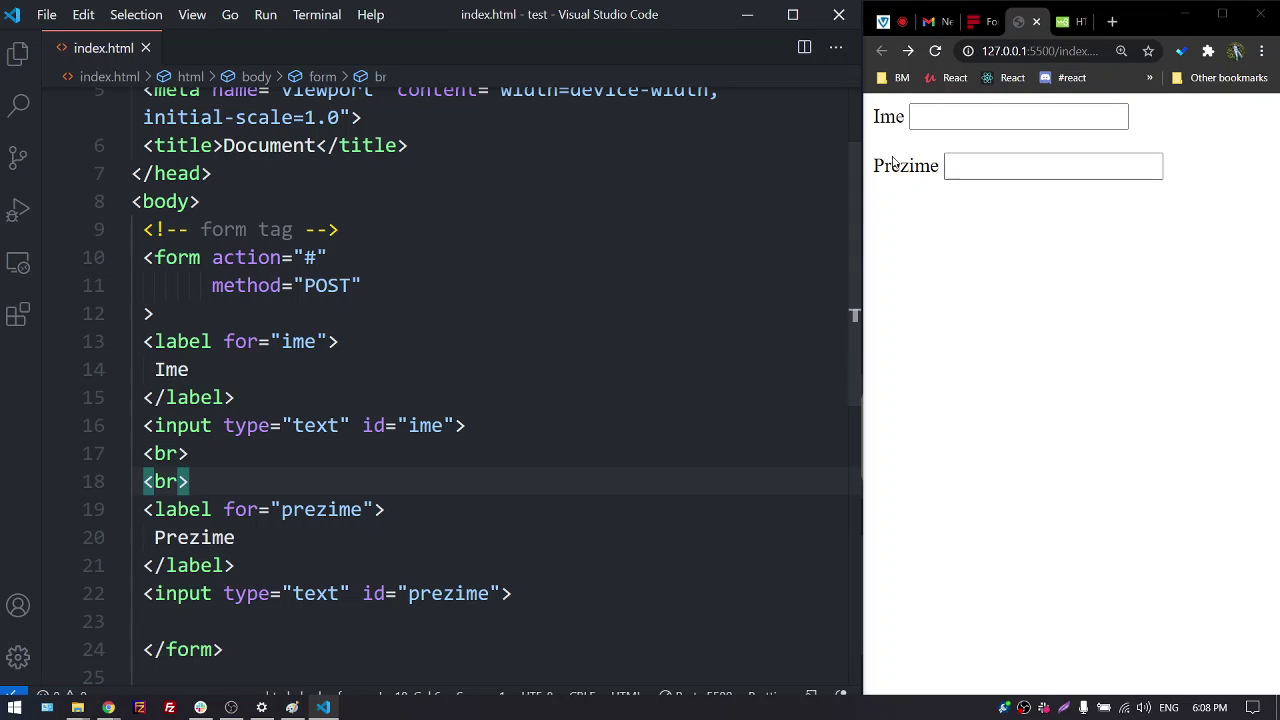
# Try the Ime field in the preview and add a space before the ime input's closing bracket
pyautogui.click(906, 118)
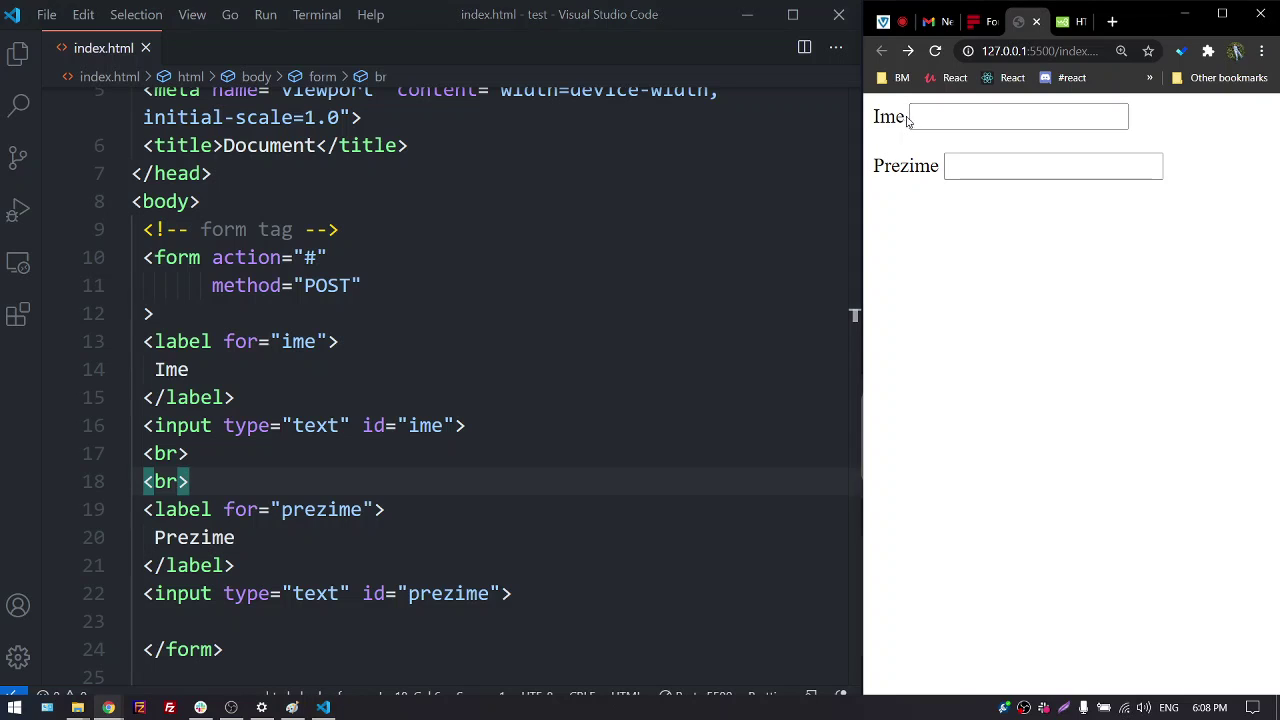
pyautogui.doubleClick(883, 117)
pyautogui.click(957, 117)
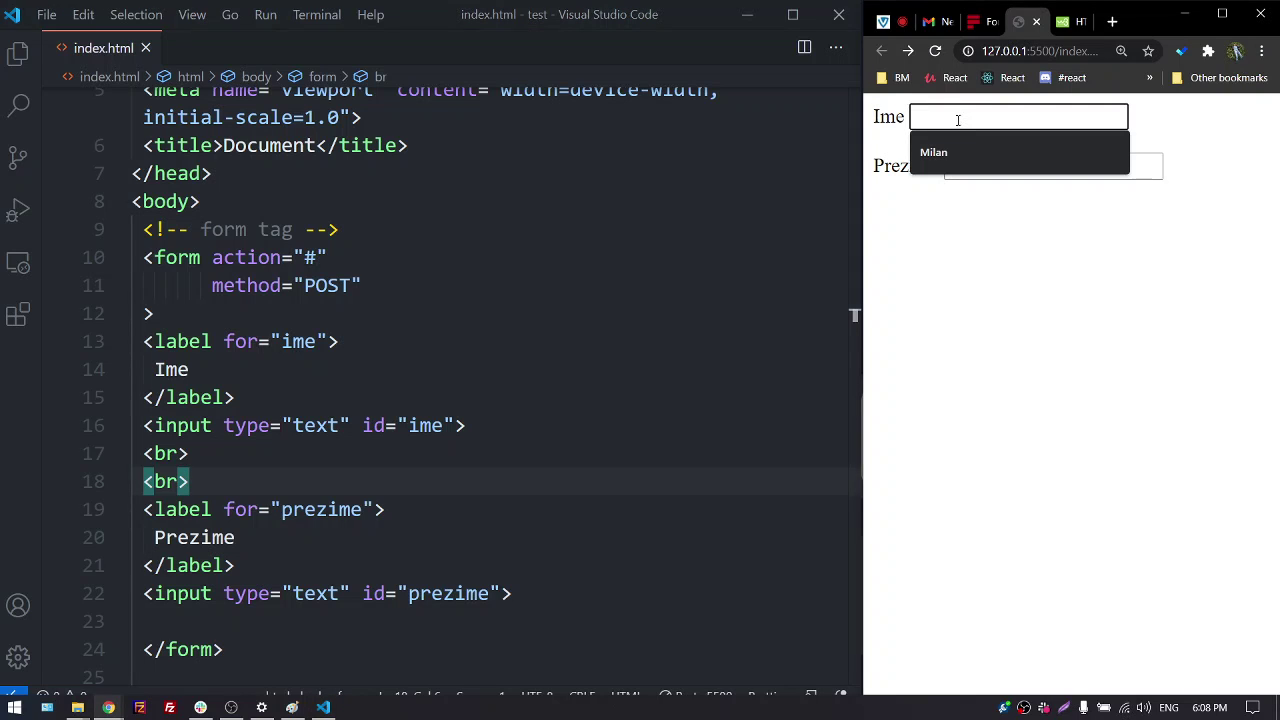
pyautogui.click(893, 153)
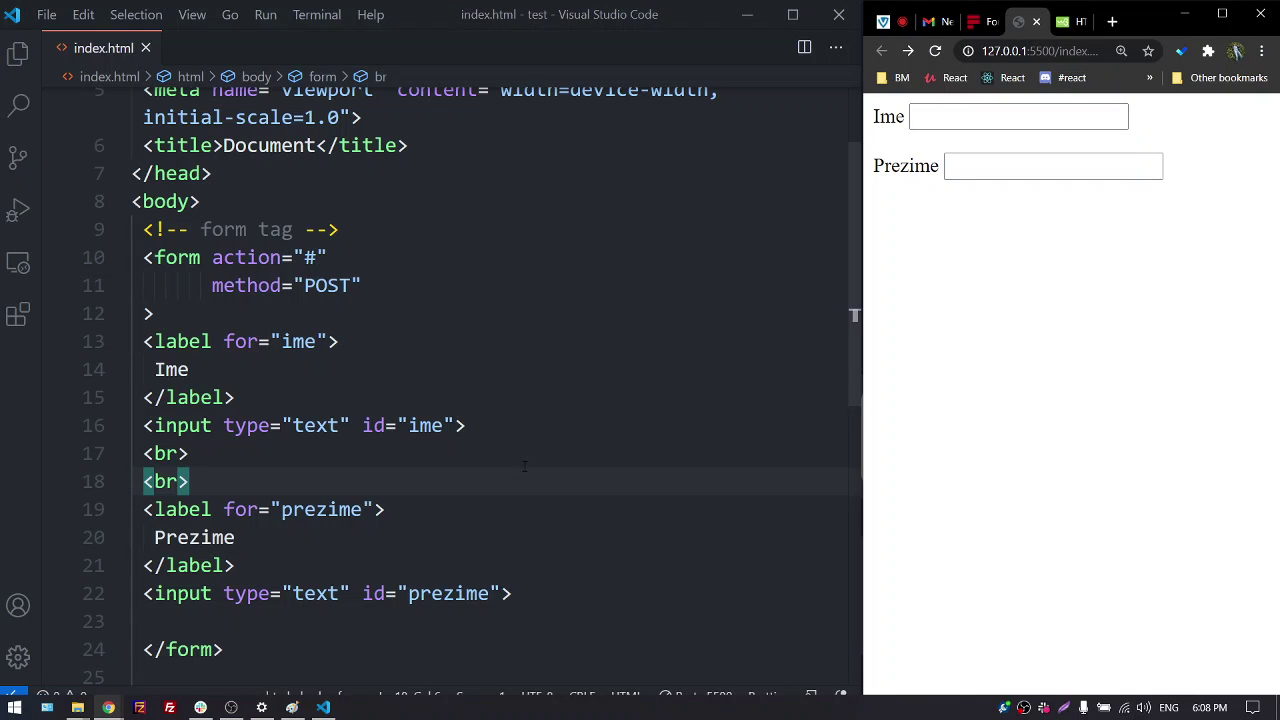
pyautogui.click(457, 425)
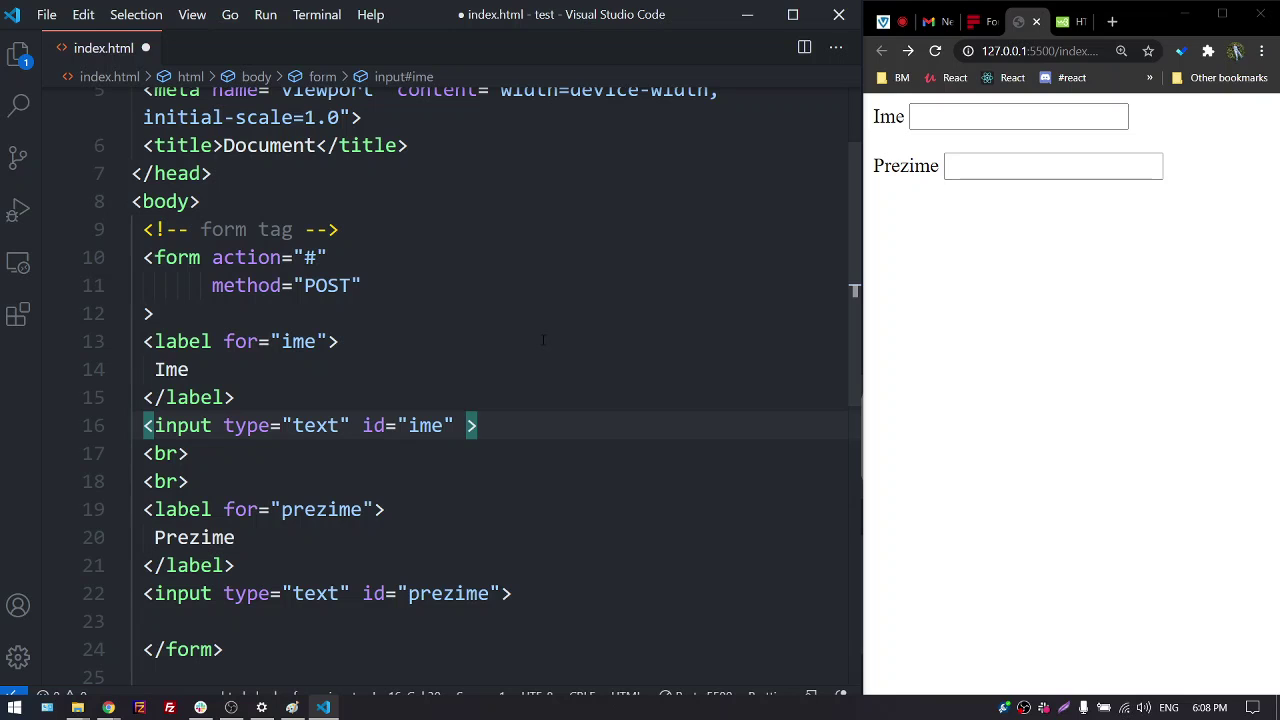
pyautogui.click(972, 108)
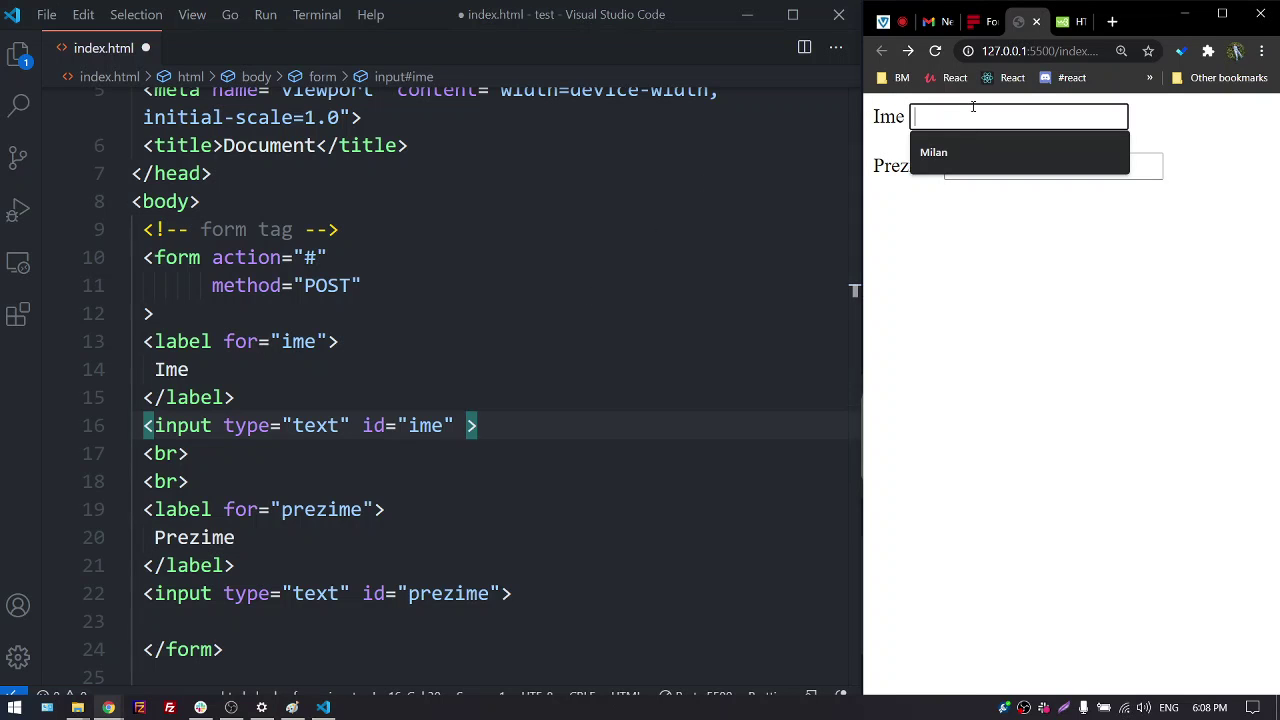
pyautogui.click(455, 425)
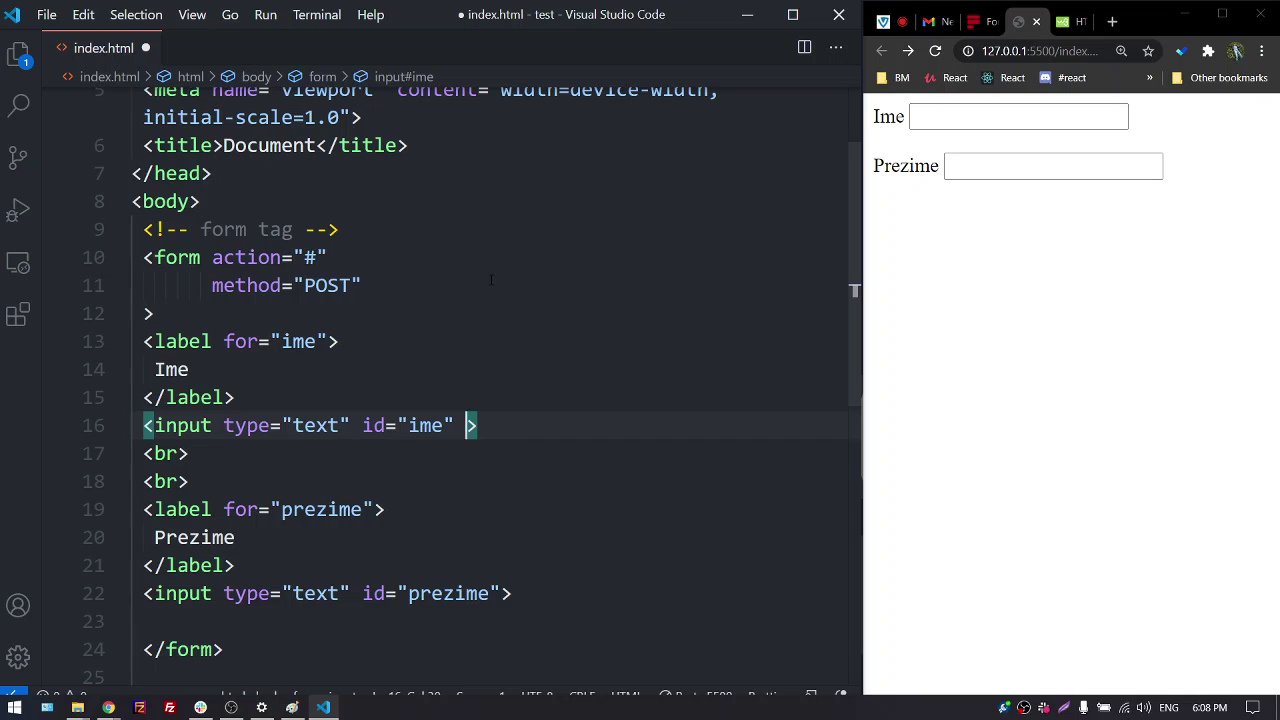
# Give the Ime input placeholder "ovde upišite svoje ime" and save
pyautogui.write('pl')
pyautogui.press('Return')
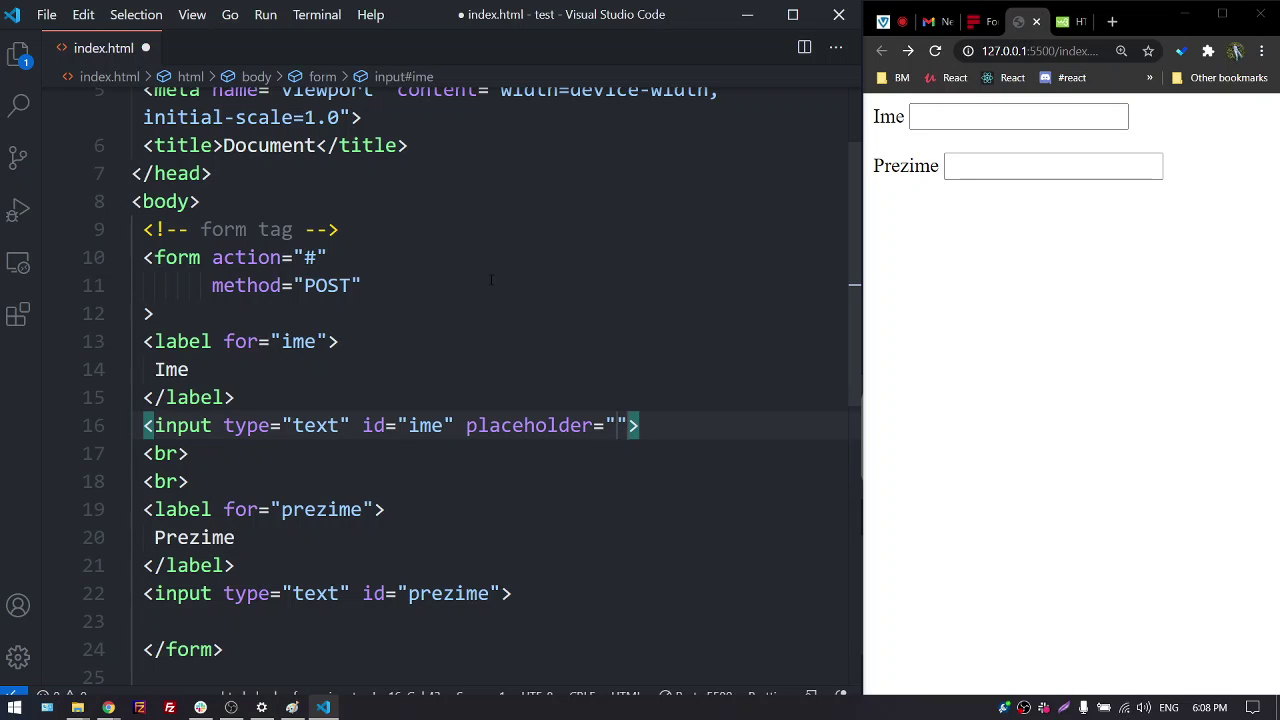
pyautogui.write('ovd')
pyautogui.write('e upis')
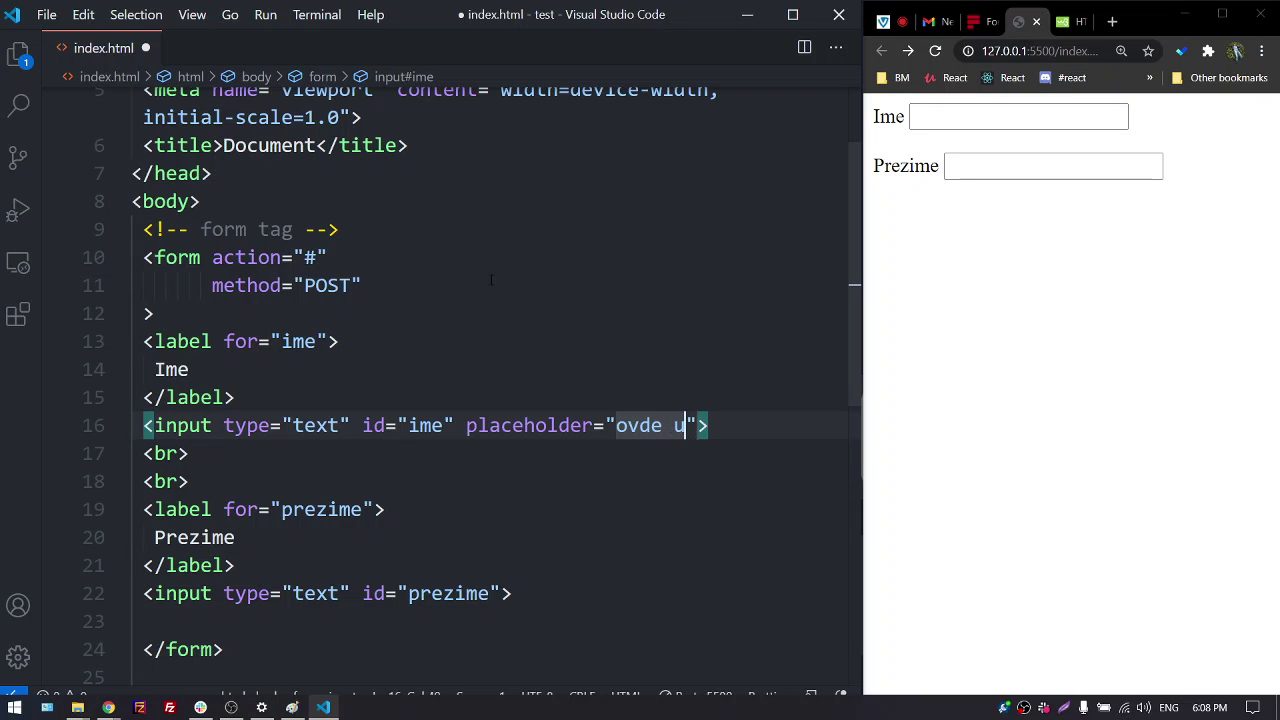
pyautogui.write('e')
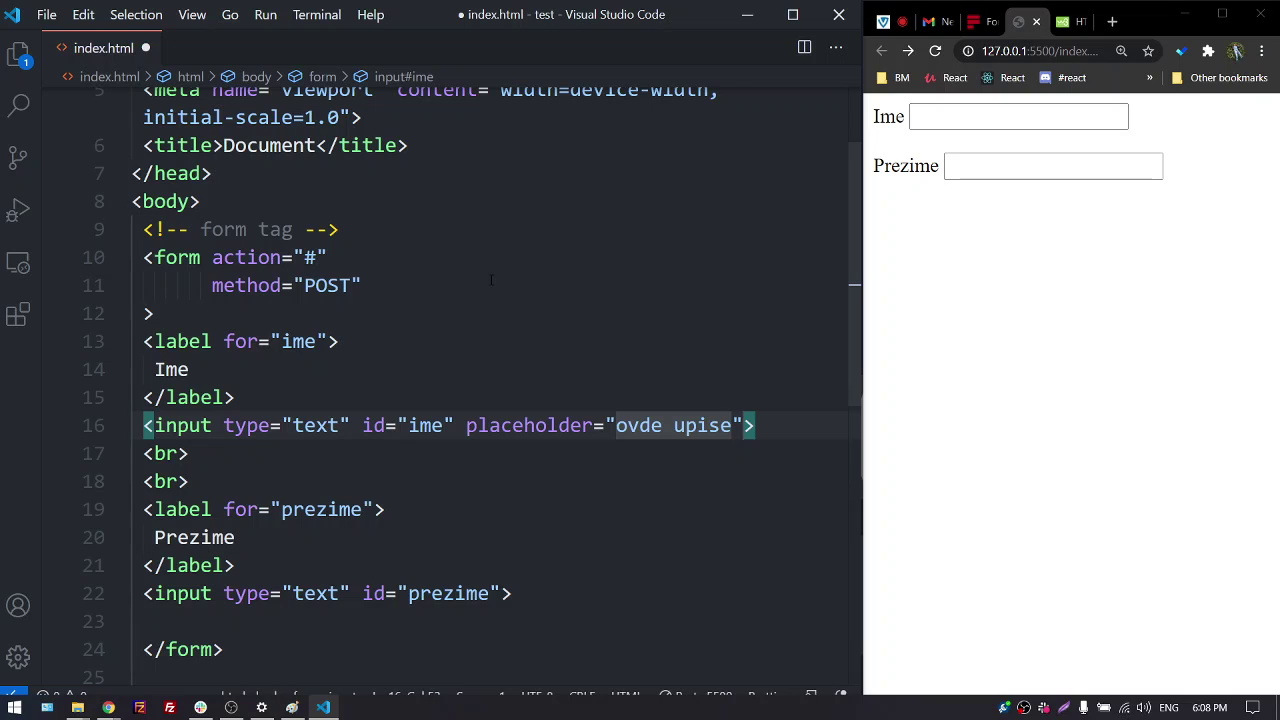
pyautogui.press('BackSpace')
pyautogui.press('BackSpace')
pyautogui.hotkey('alt', 'shift')
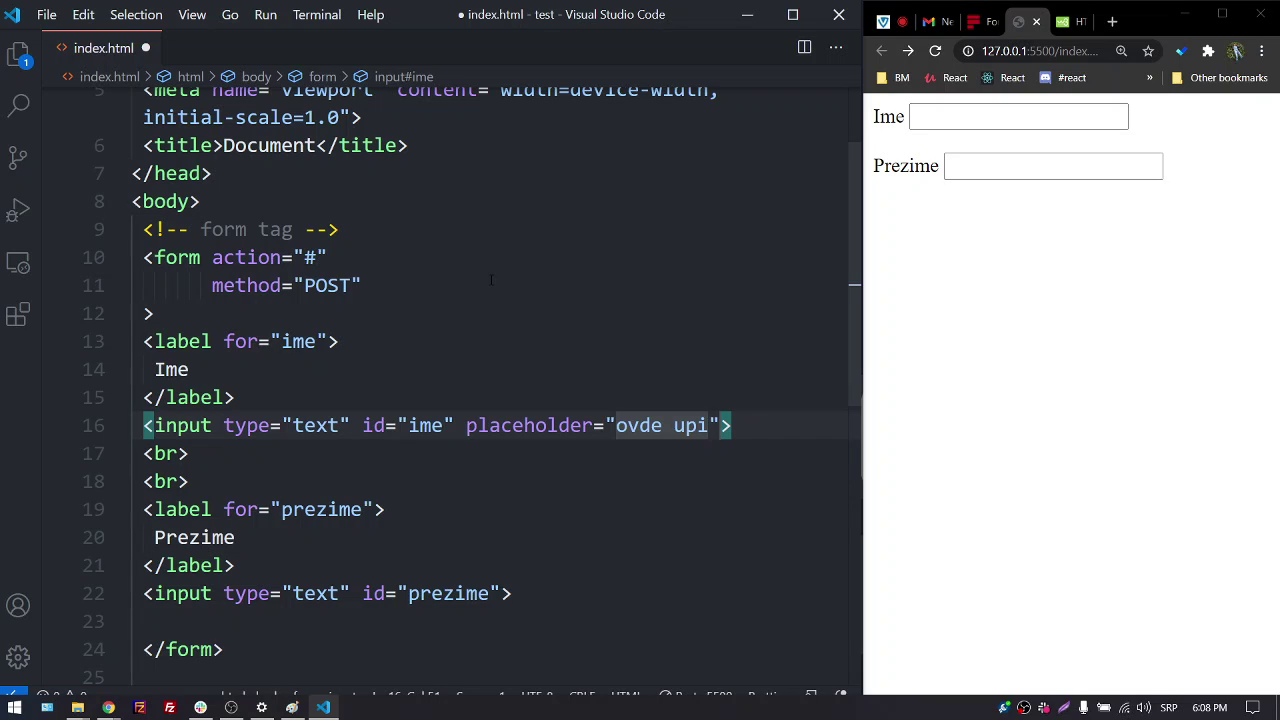
pyautogui.write('ši')
pyautogui.write('te sv')
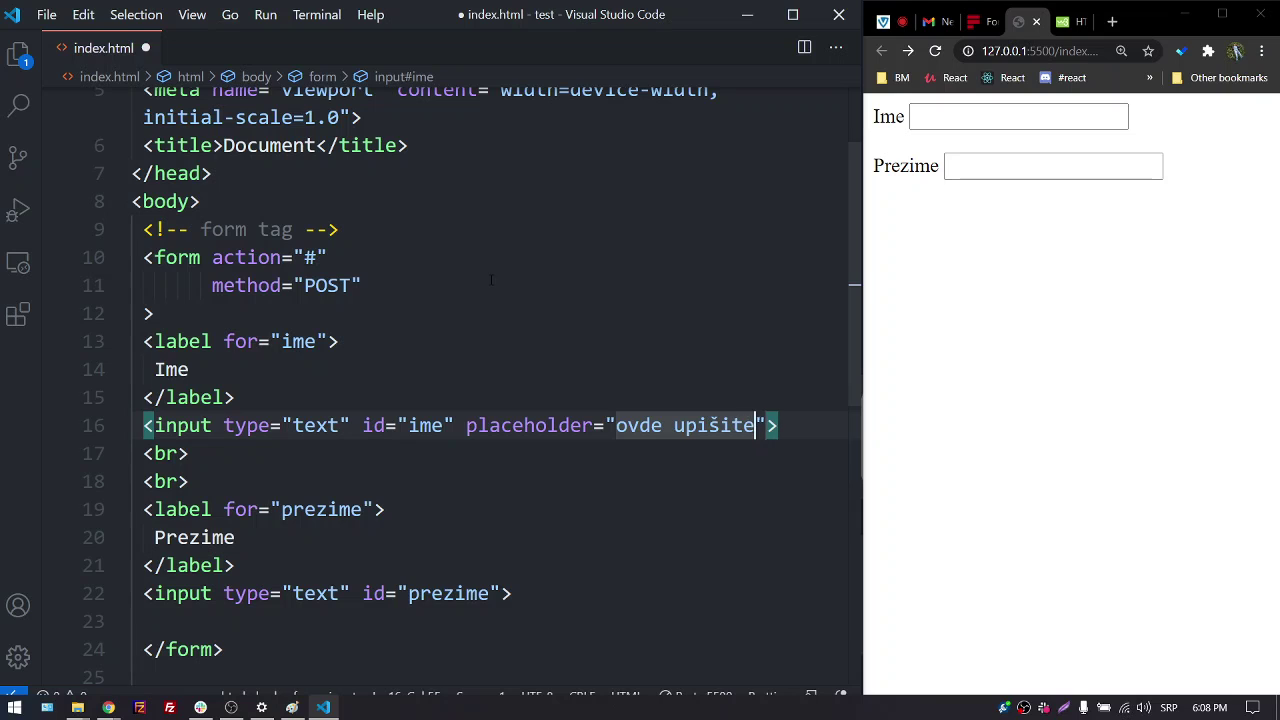
pyautogui.write('oje ime')
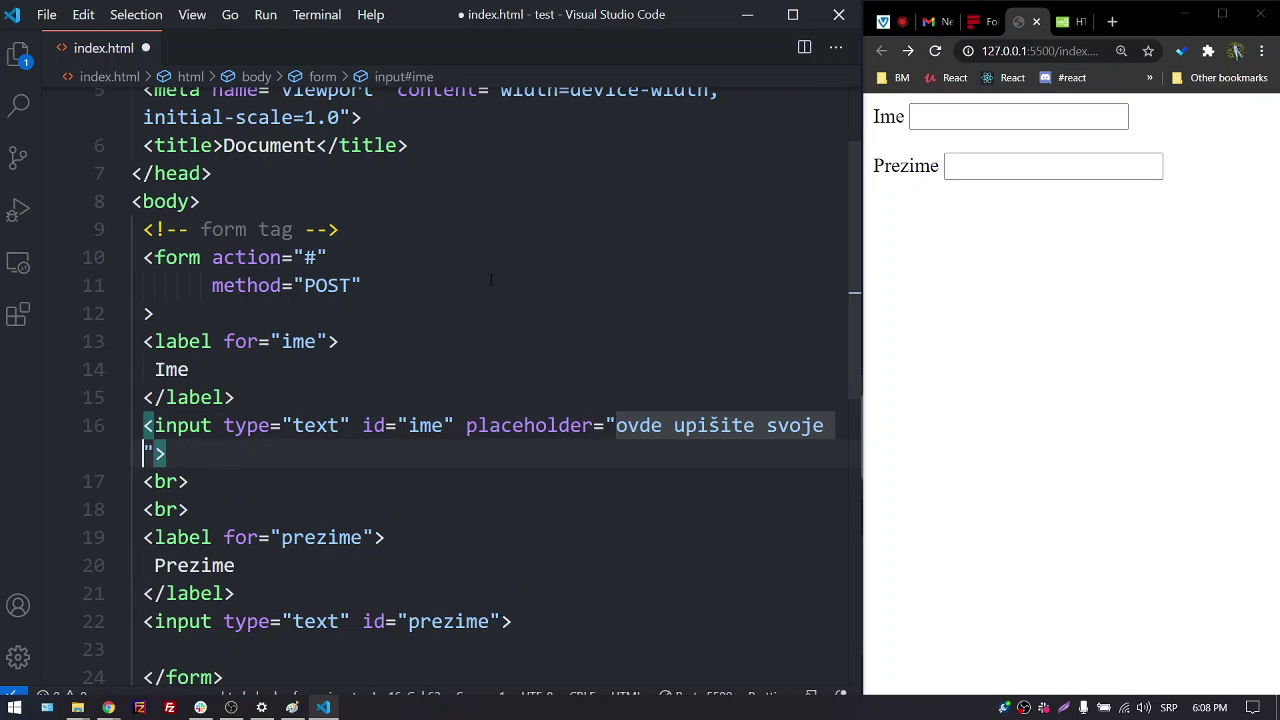
pyautogui.hotkey('ctrl', 's')
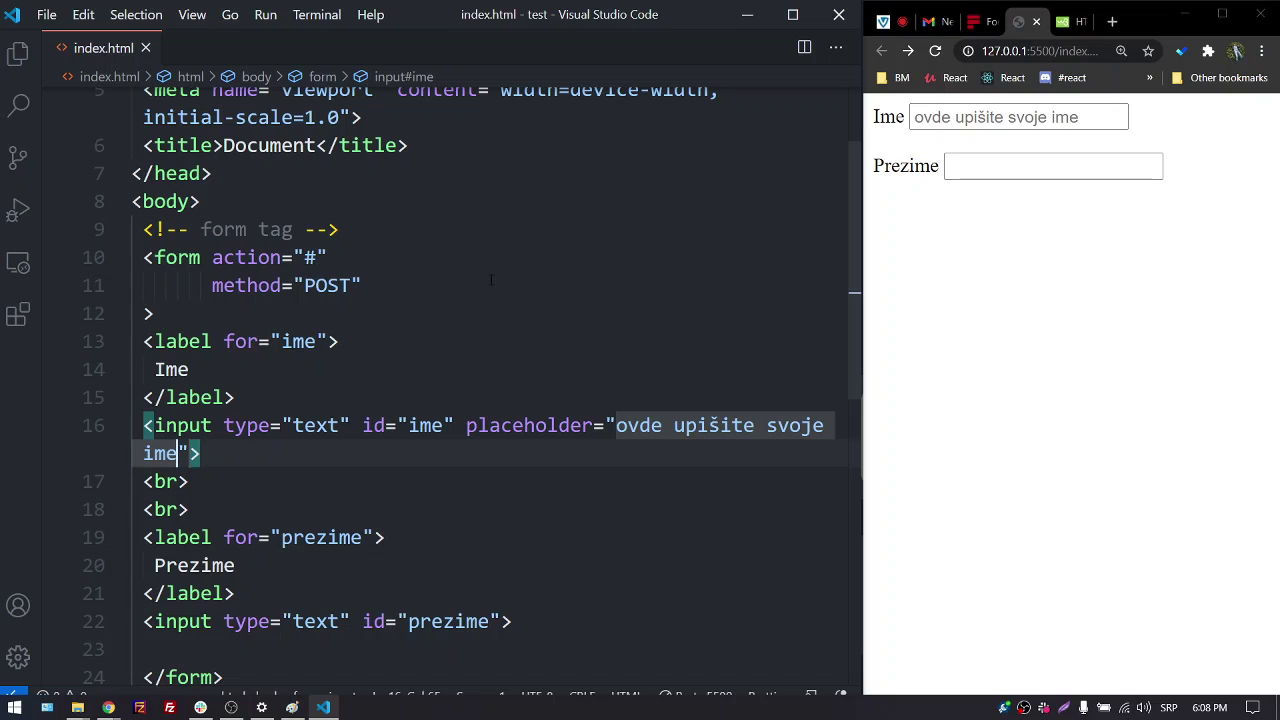
pyautogui.scroll(-1, 520, 573)
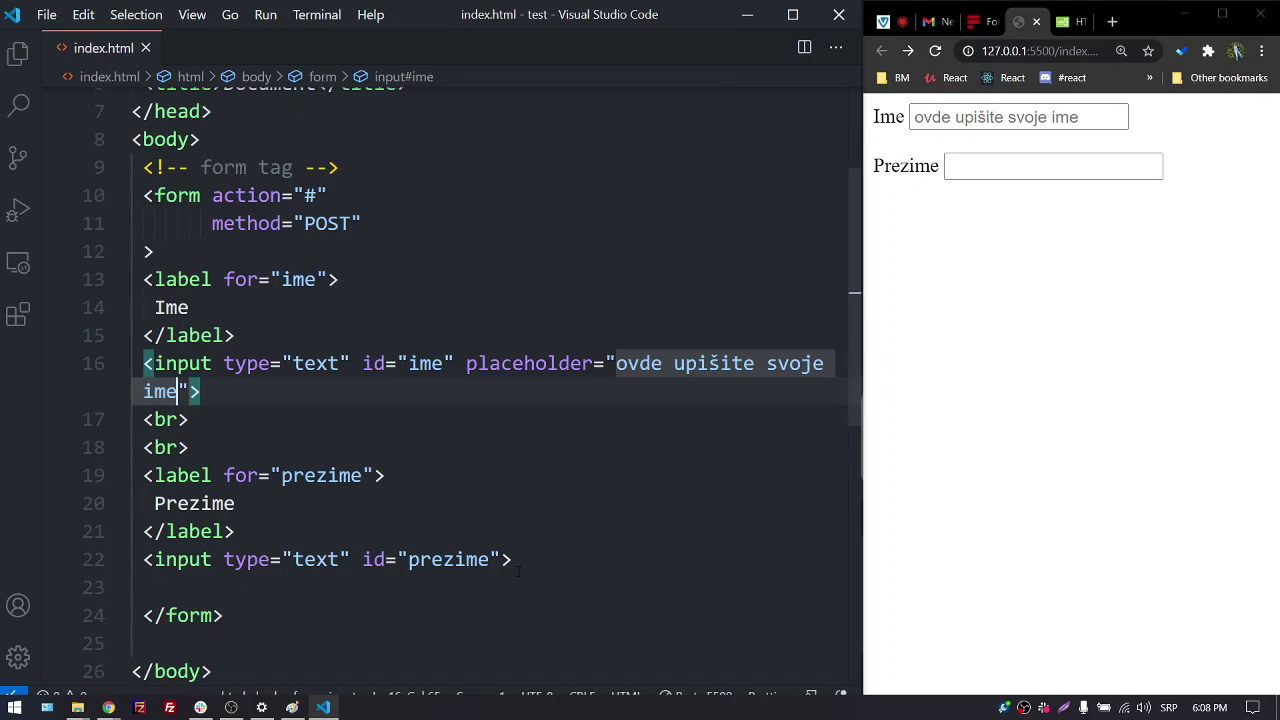
# Give the Prezime input placeholder "ovde upišite svoje prezime" and save
pyautogui.click(502, 559)
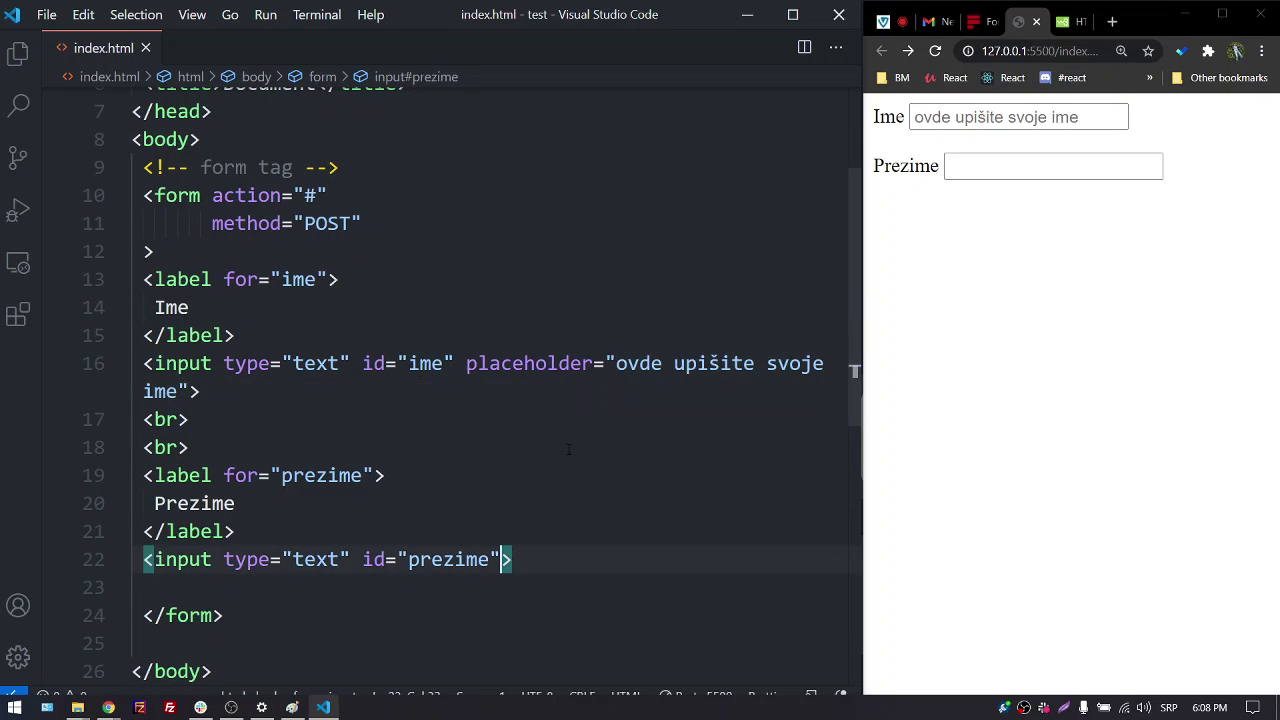
pyautogui.write('pl')
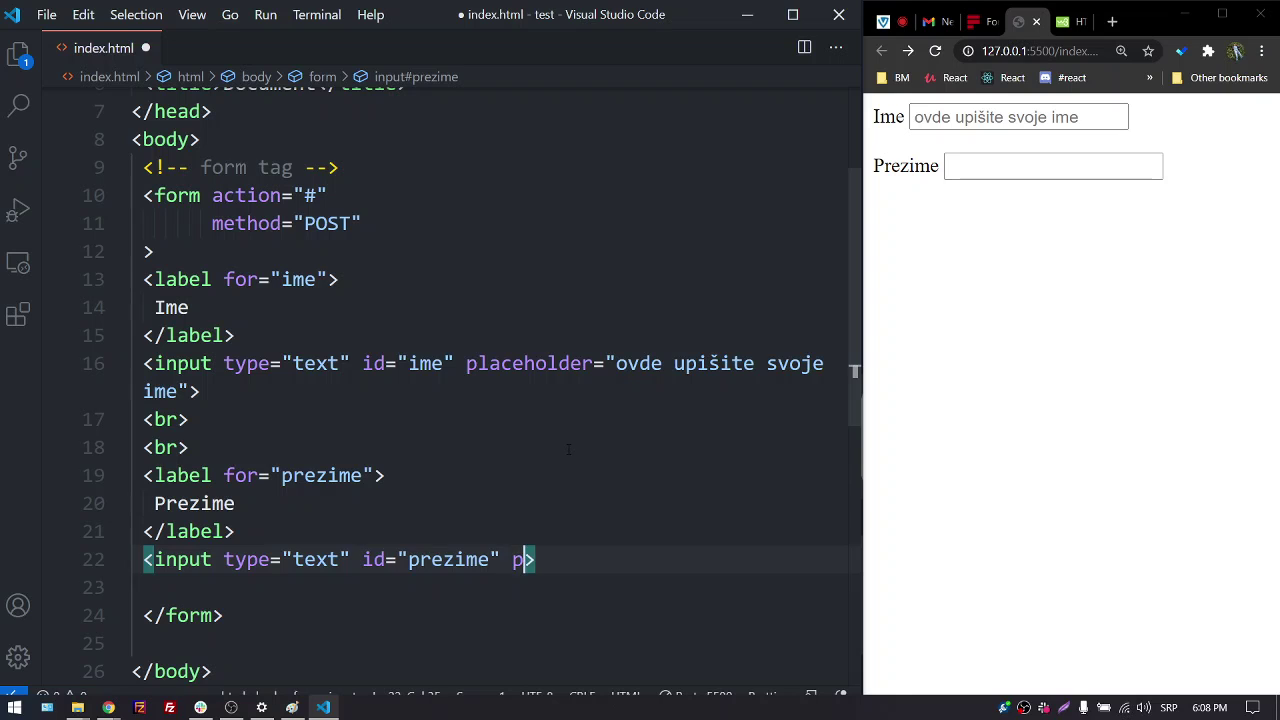
pyautogui.press('Return')
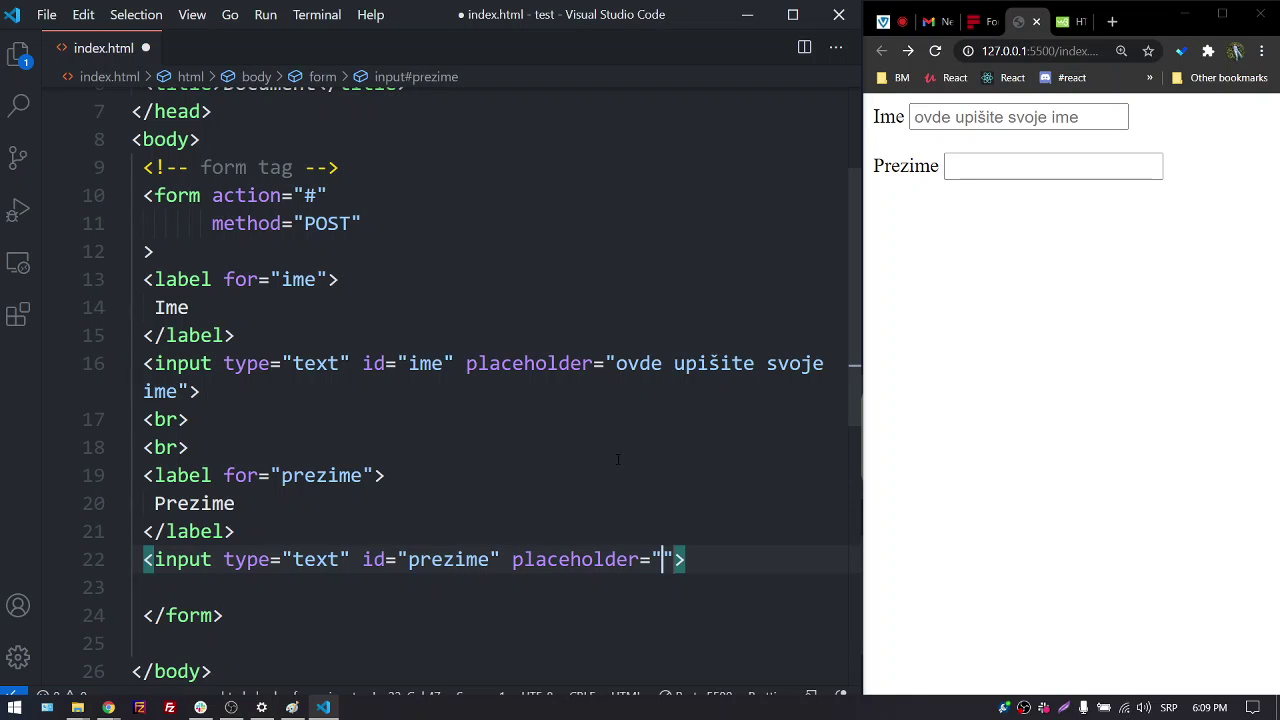
pyautogui.write('ovde ')
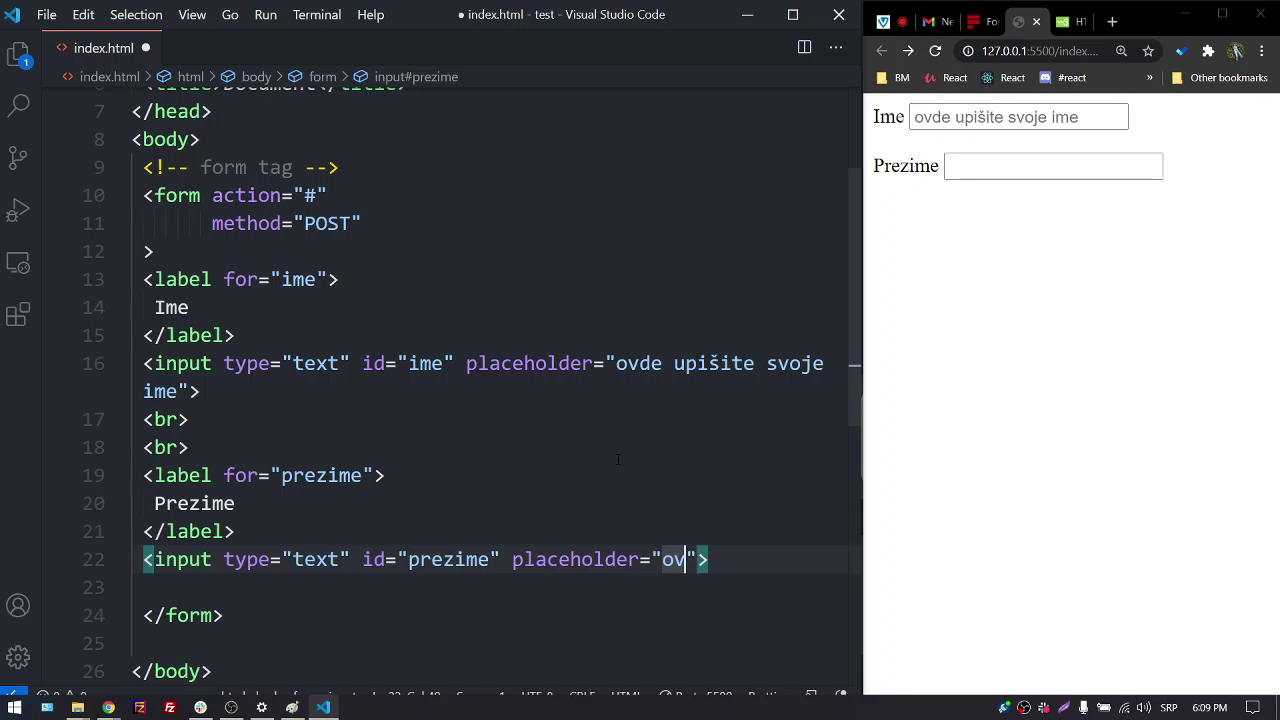
pyautogui.write('upise')
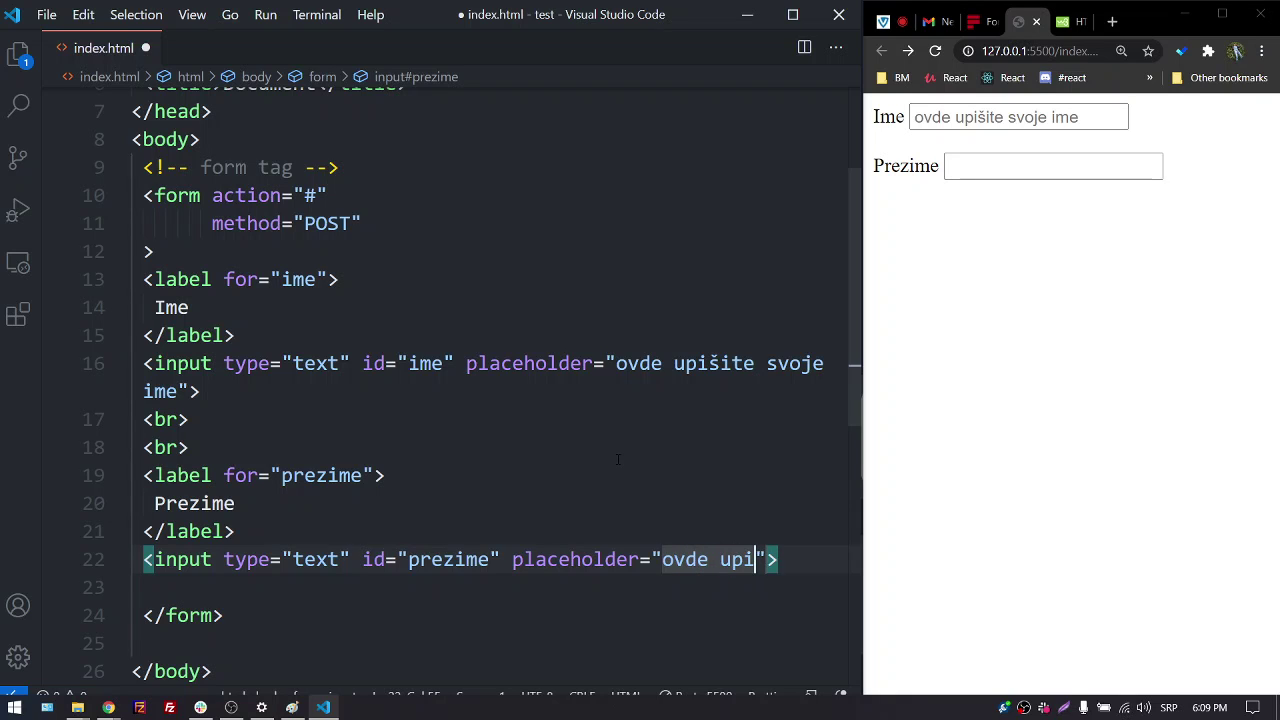
pyautogui.press('BackSpace')
pyautogui.press('BackSpace')
pyautogui.write('šite svo')
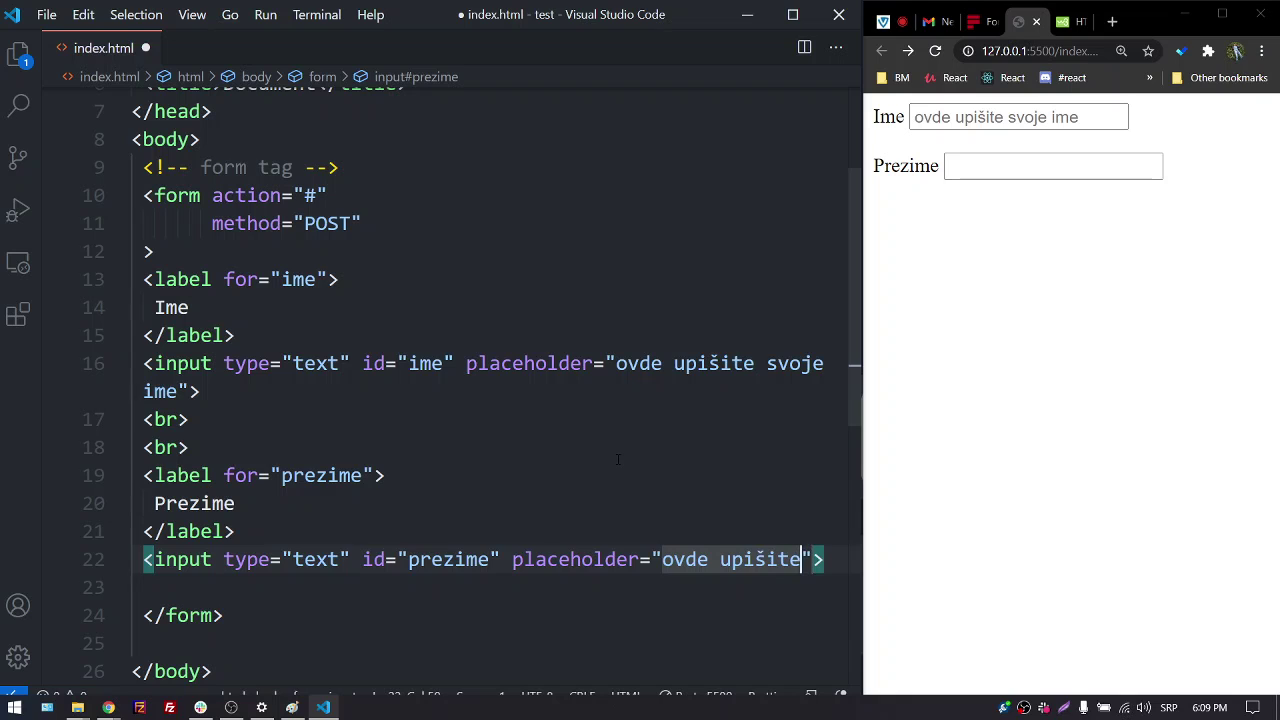
pyautogui.write('je preyim')
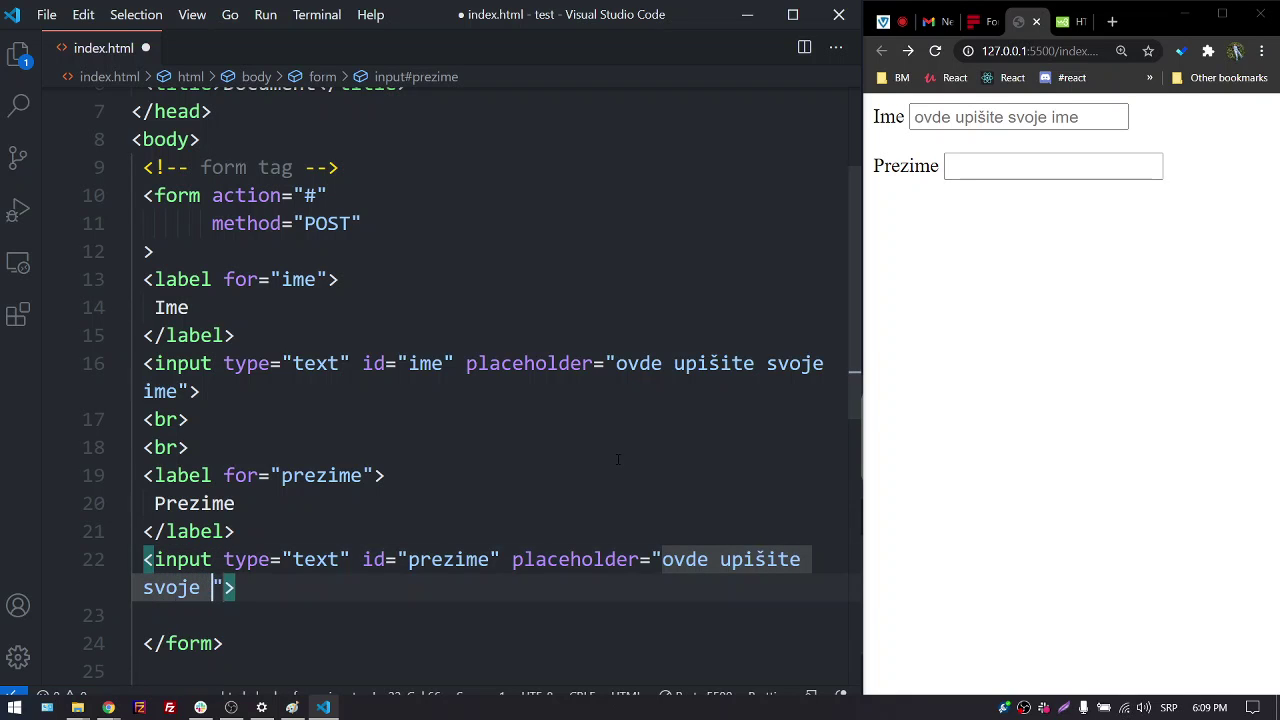
pyautogui.write('e')
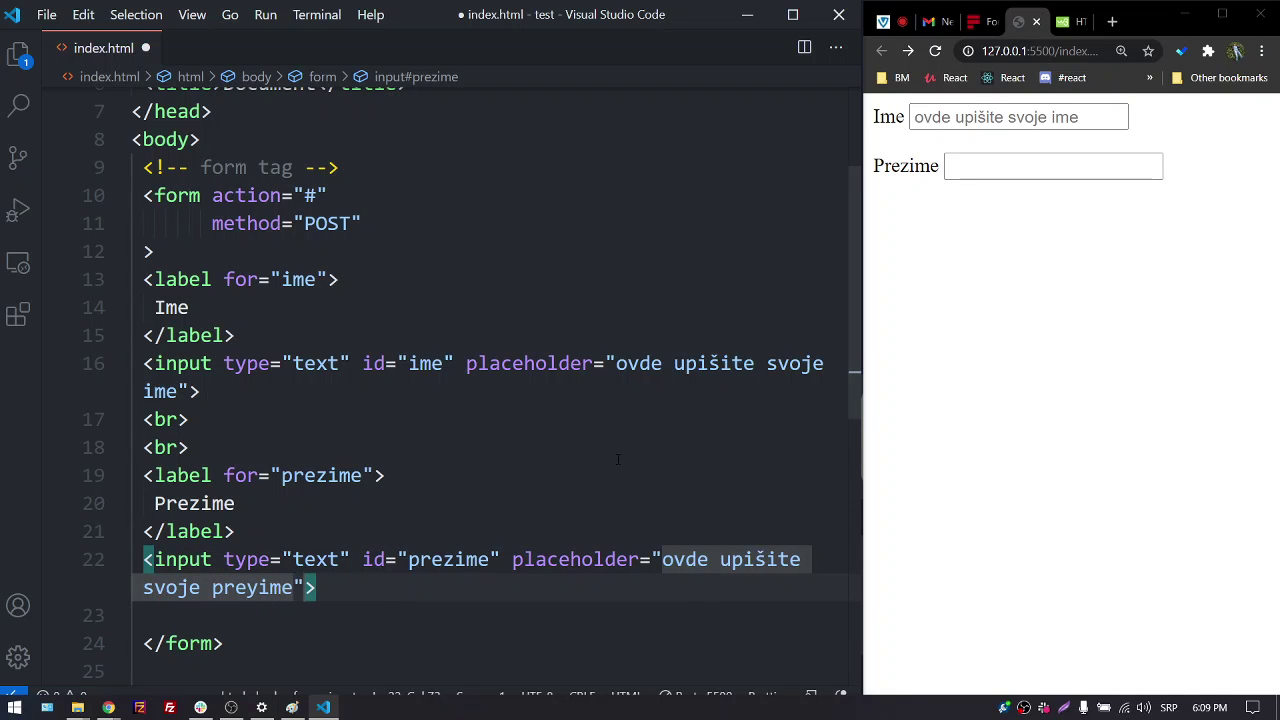
pyautogui.press('BackSpace')
pyautogui.press('BackSpace')
pyautogui.press('BackSpace')
pyautogui.press('BackSpace')
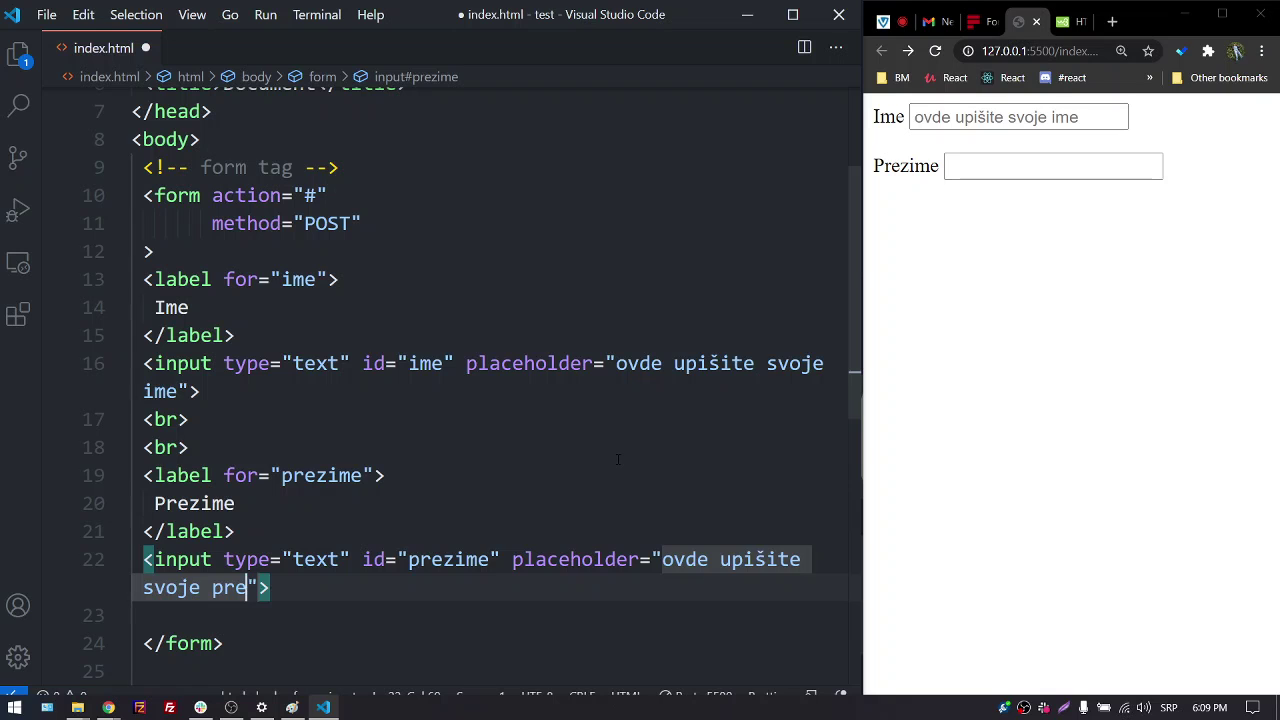
pyautogui.write('zime')
pyautogui.press('super+space')
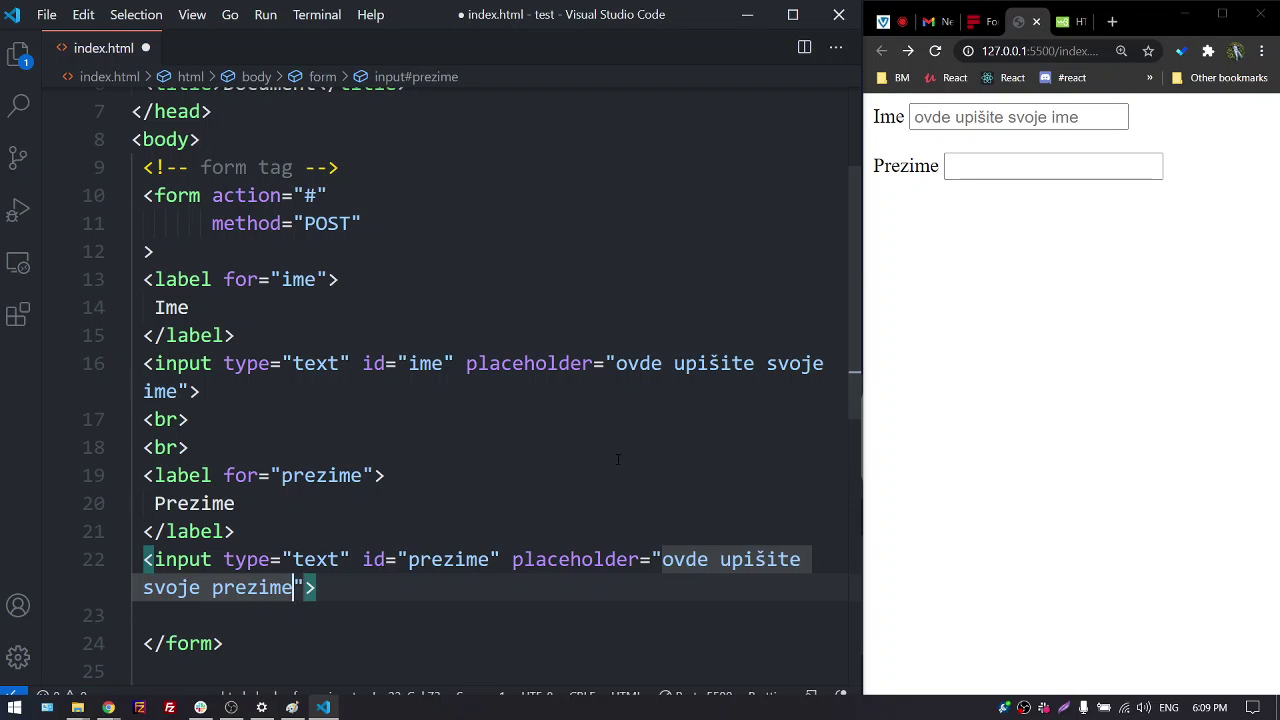
pyautogui.hotkey('ctrl', 's')
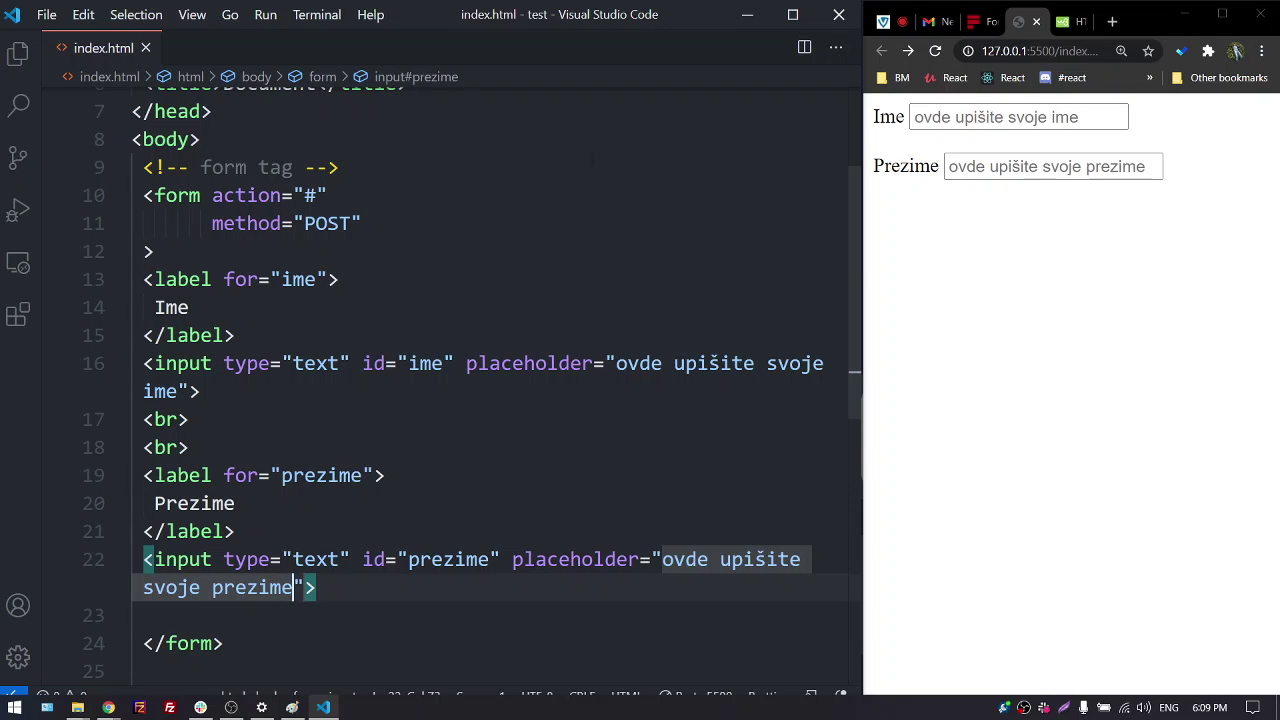
# Check the form tag on line 10, then bring up Formspree's action-URL and POST instructions
pyautogui.click(880, 21)
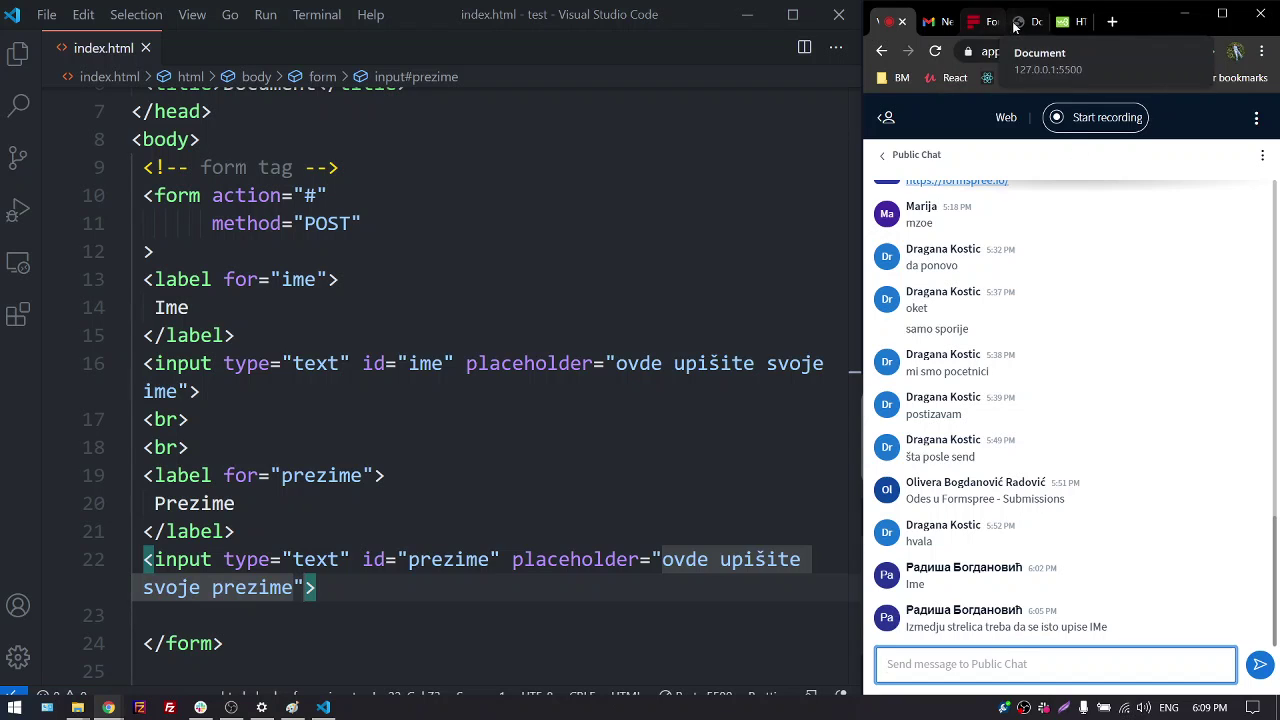
pyautogui.click(1015, 27)
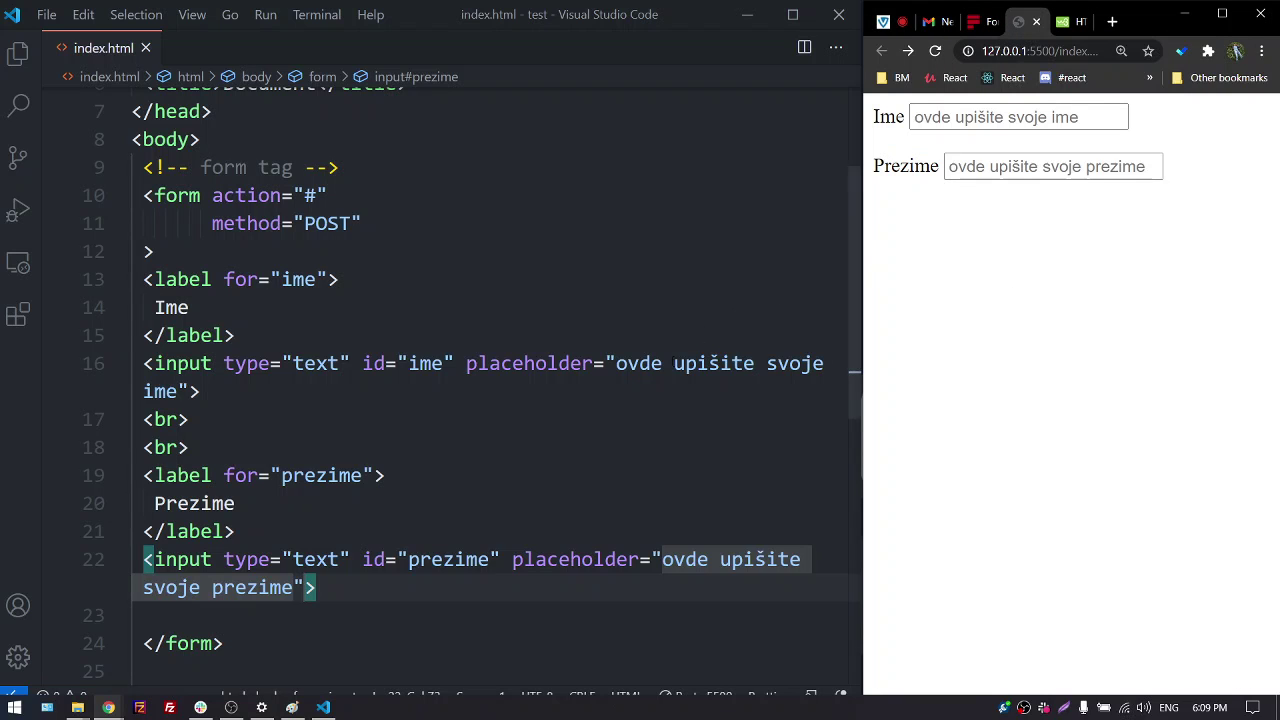
pyautogui.click(344, 598)
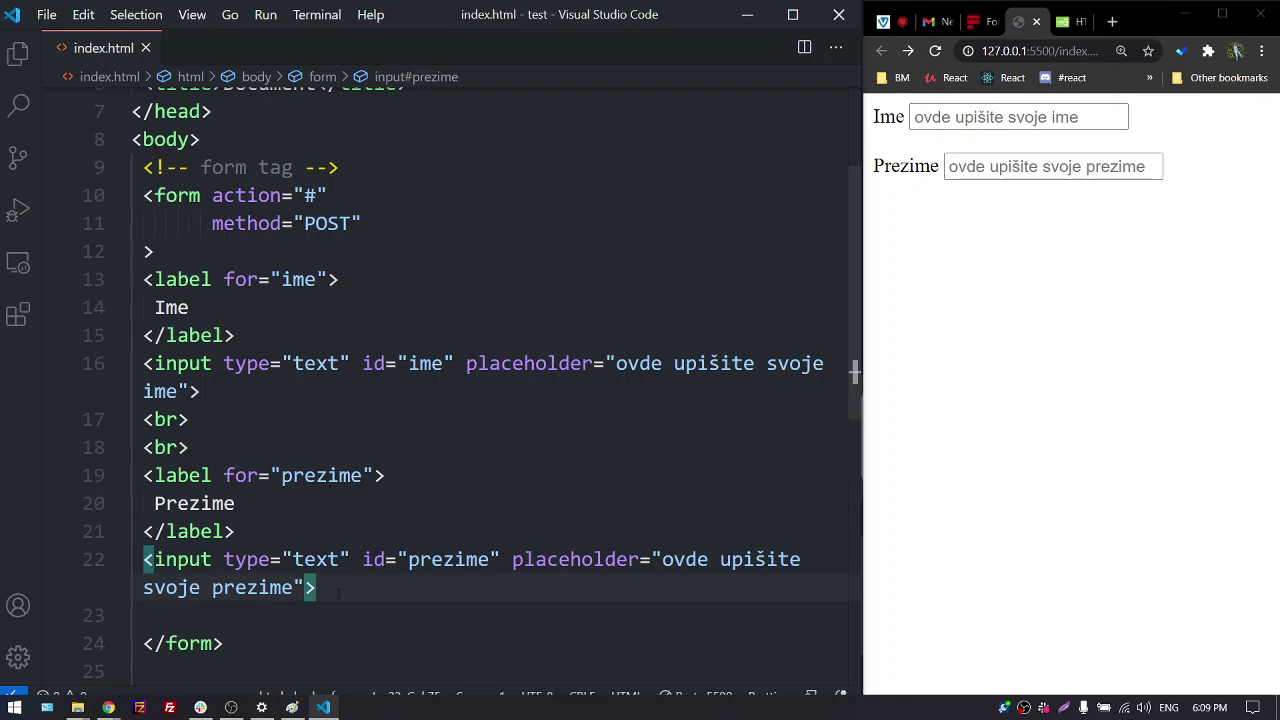
pyautogui.scroll(-1, 364, 590)
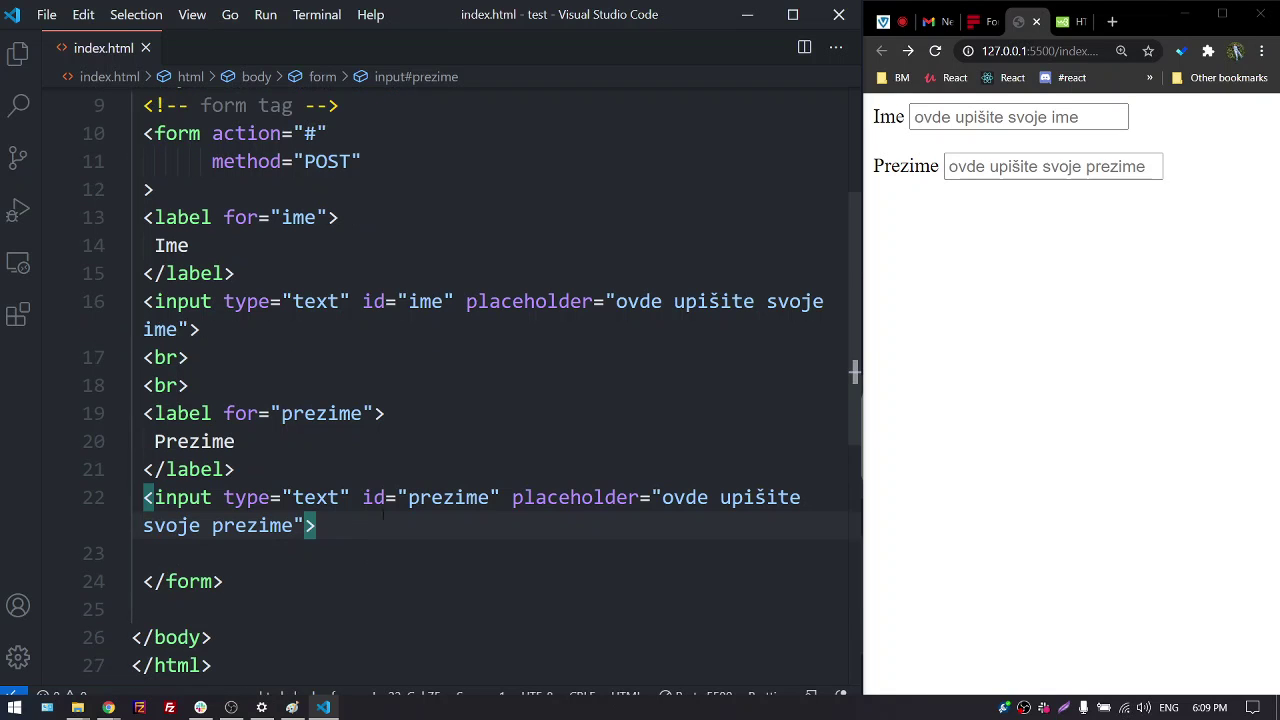
pyautogui.click(190, 133)
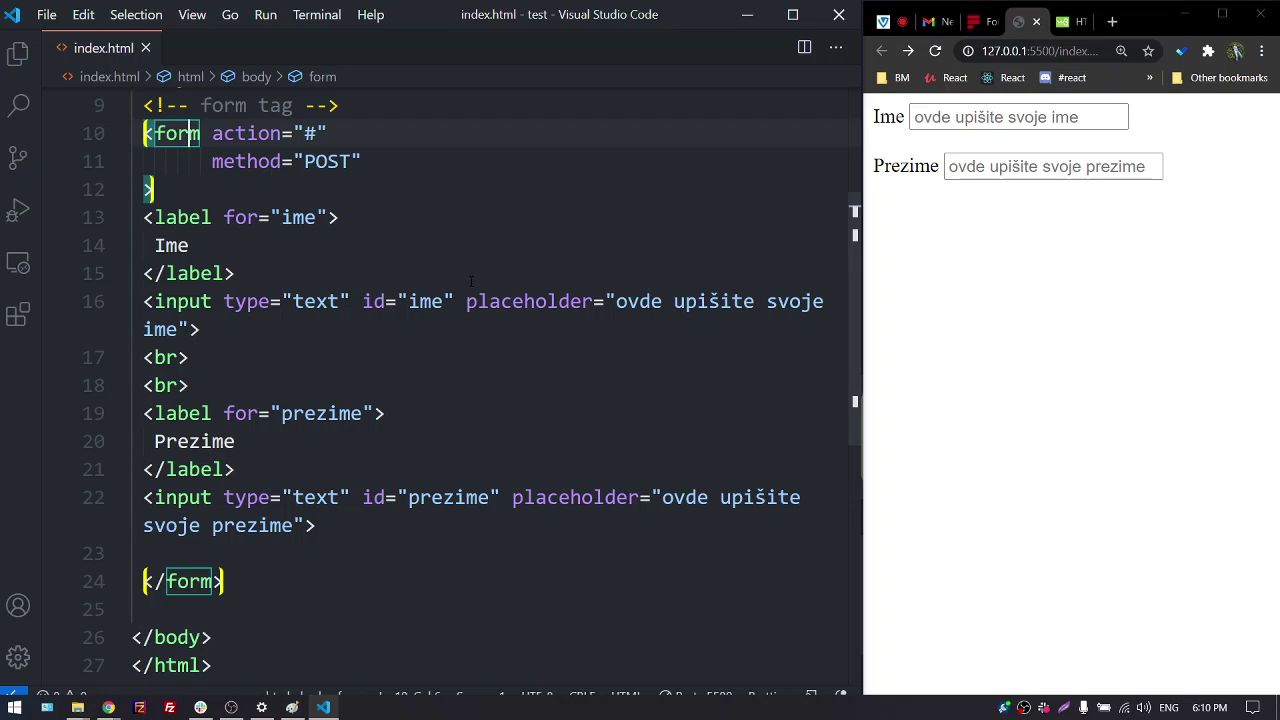
pyautogui.click(250, 543)
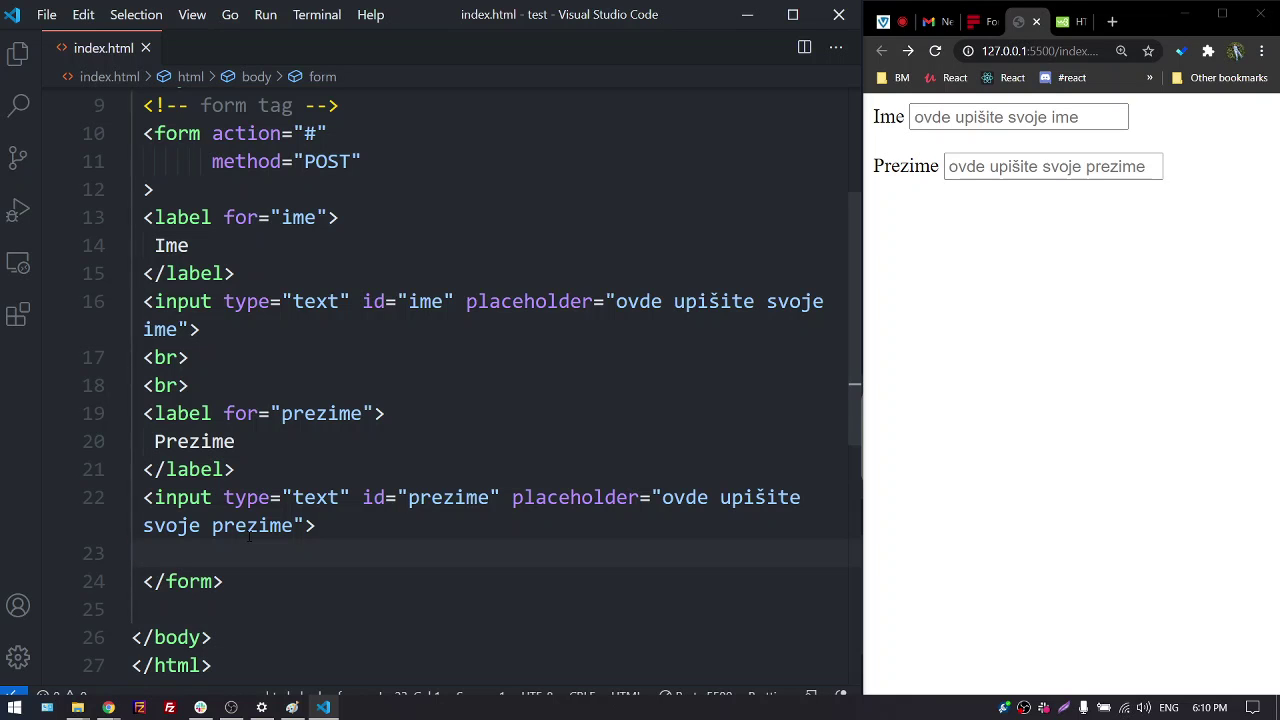
pyautogui.click(986, 22)
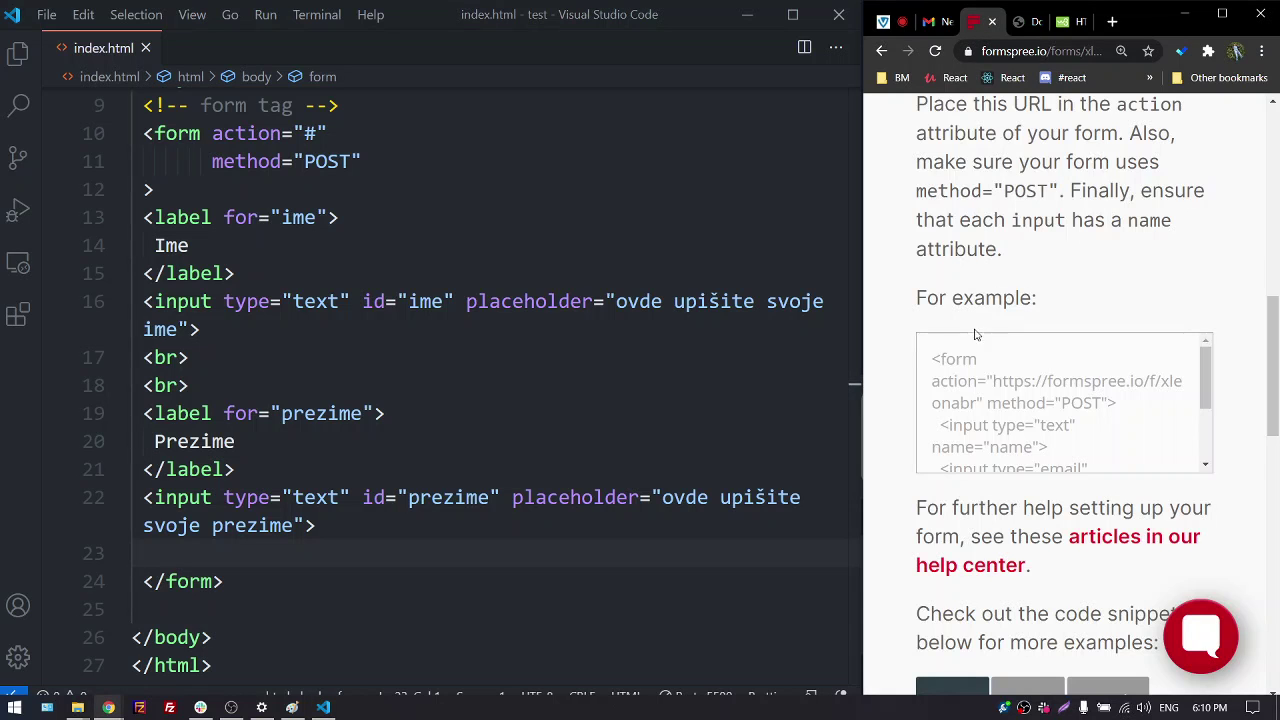
# Insert an empty <button></button> on line 23 from the Emmet 'bu' abbreviation
pyautogui.scroll(-1, 900, 430)
pyautogui.scroll(-10, 905, 430)
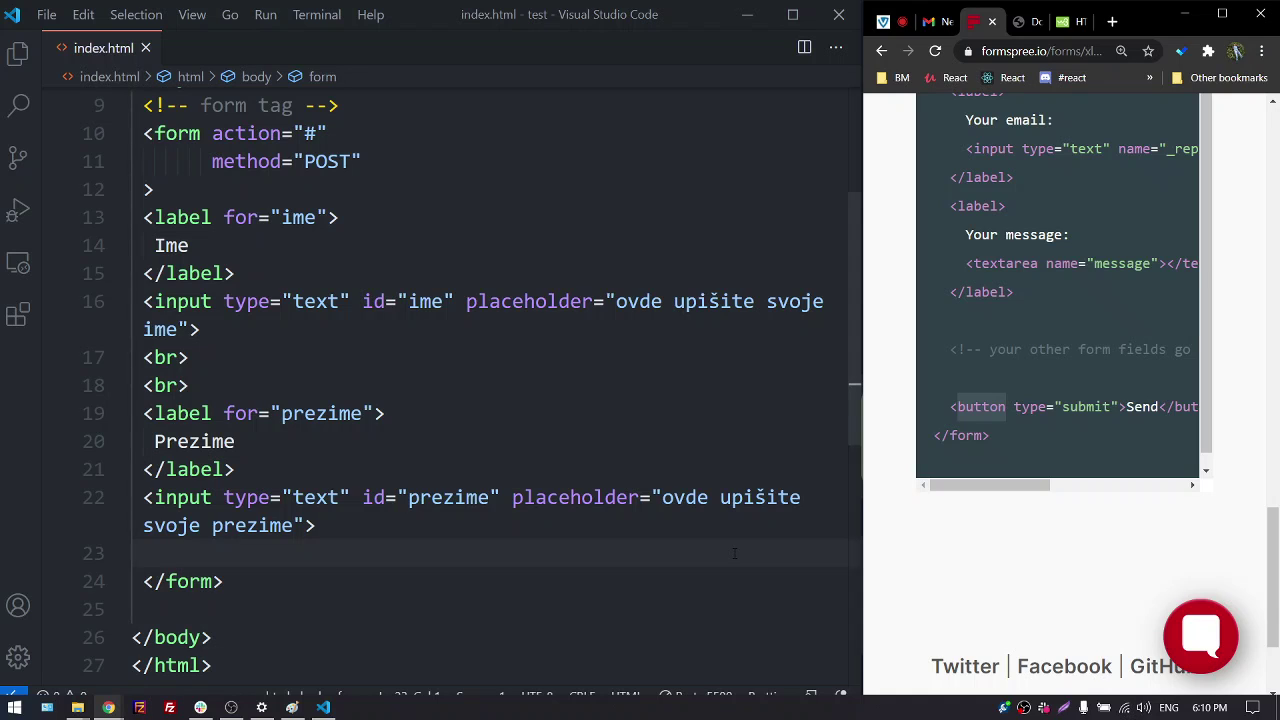
pyautogui.click(1028, 21)
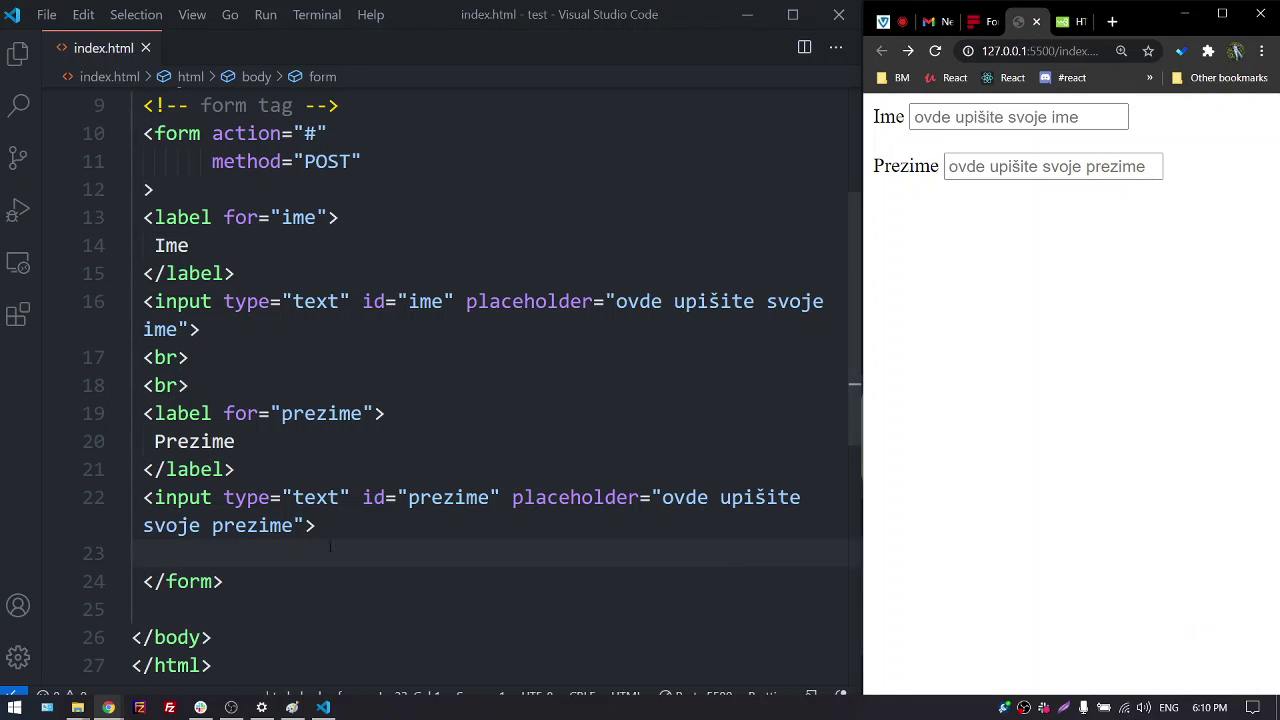
pyautogui.hotkey('alt', 'Tab')
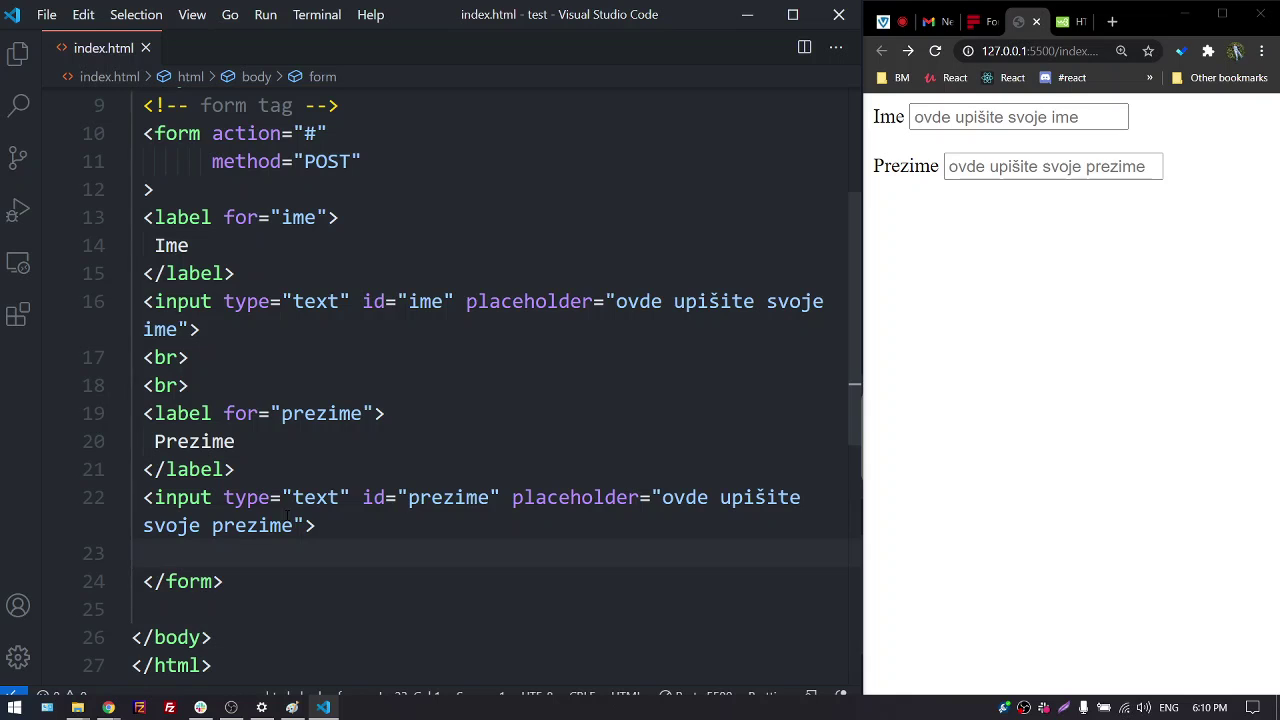
pyautogui.write('bu')
pyautogui.press('Tab')
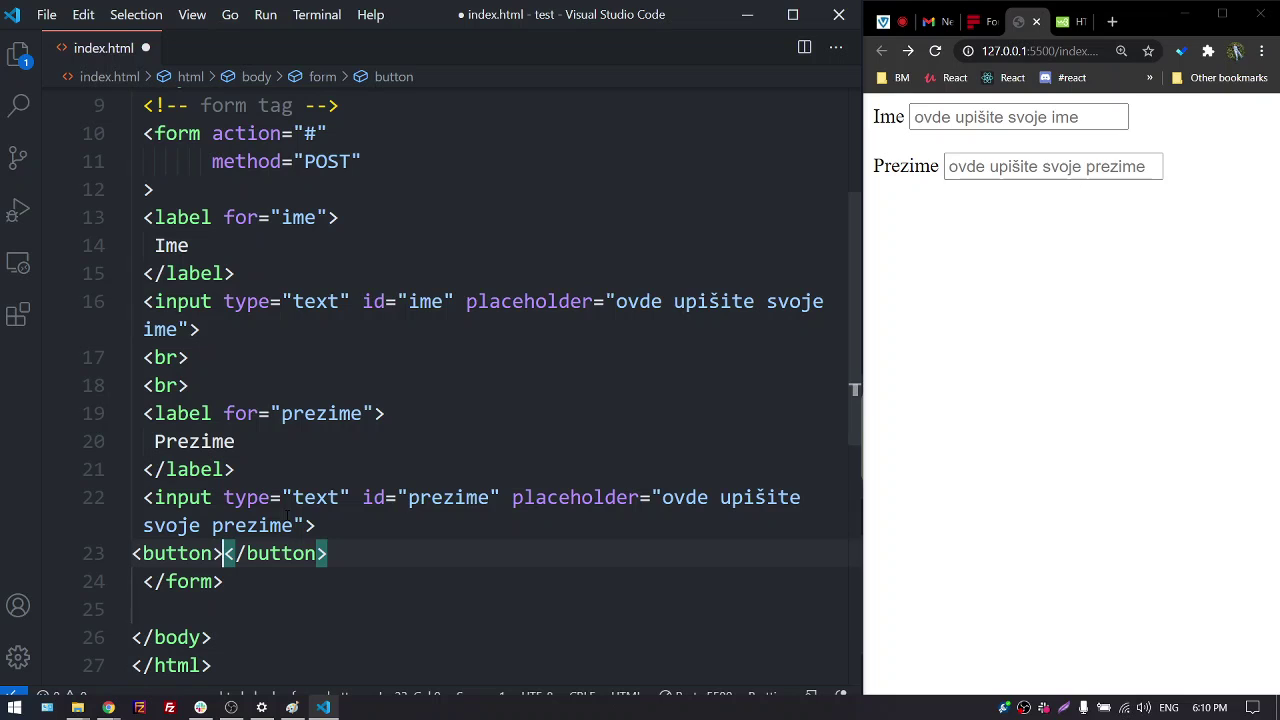
# Type the label 'Pošalji' inside the button and save index.html
pyautogui.write('po')
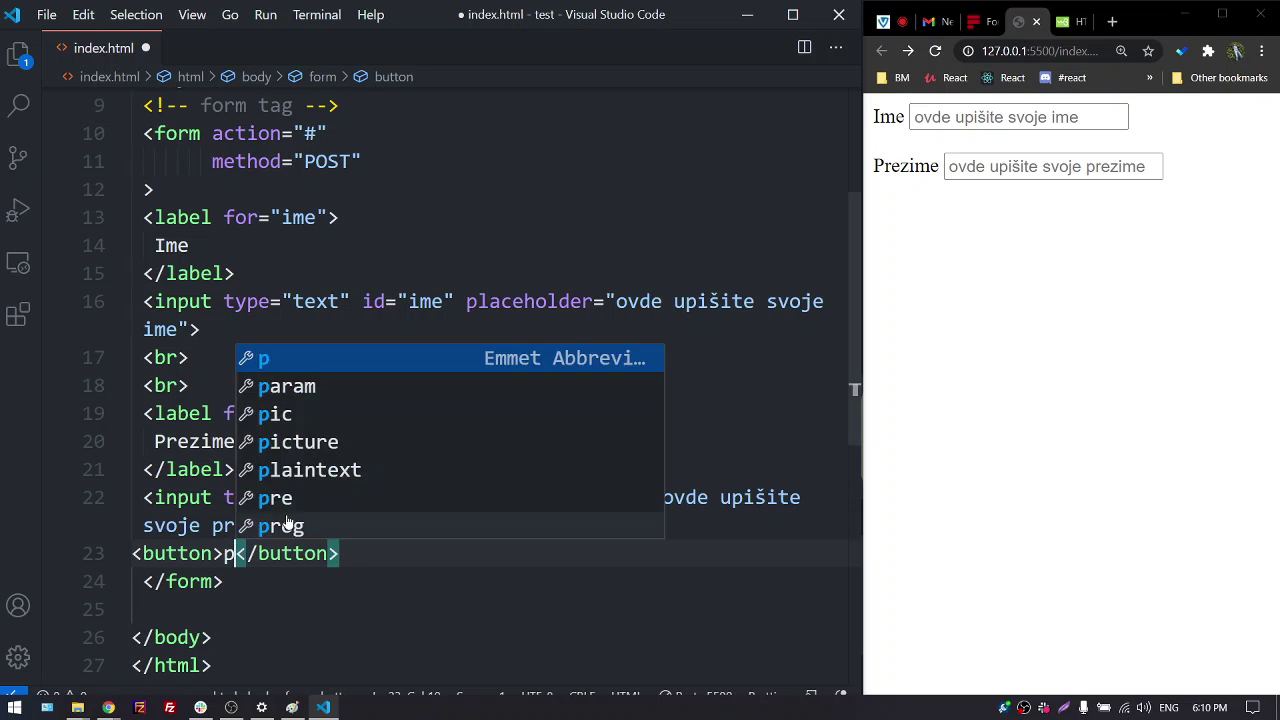
pyautogui.press('BackSpace')
pyautogui.press('BackSpace')
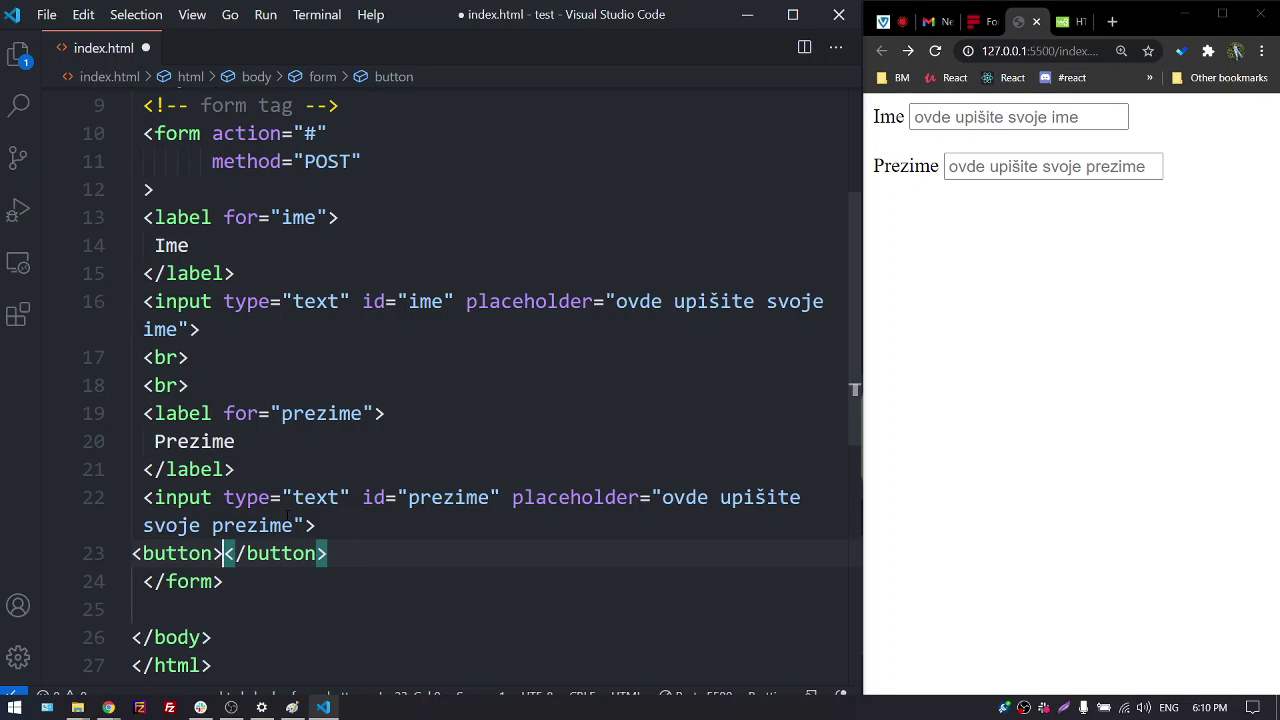
pyautogui.write('Po')
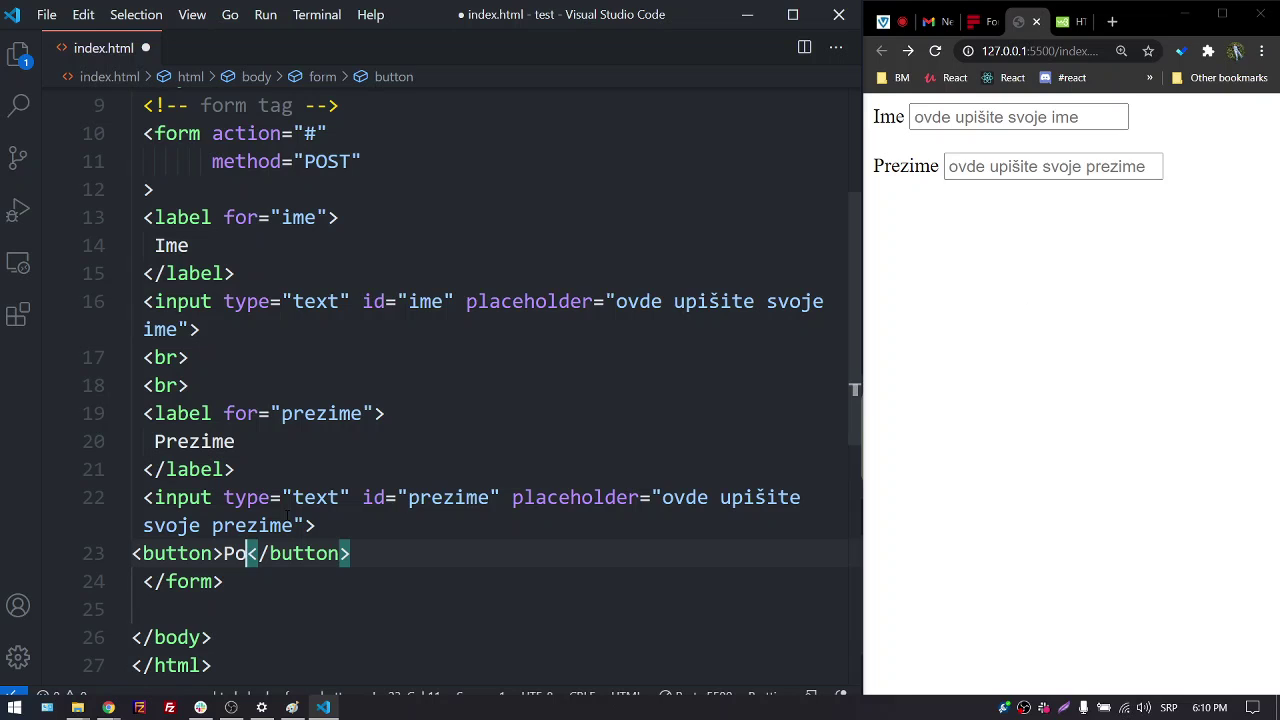
pyautogui.write('šalji')
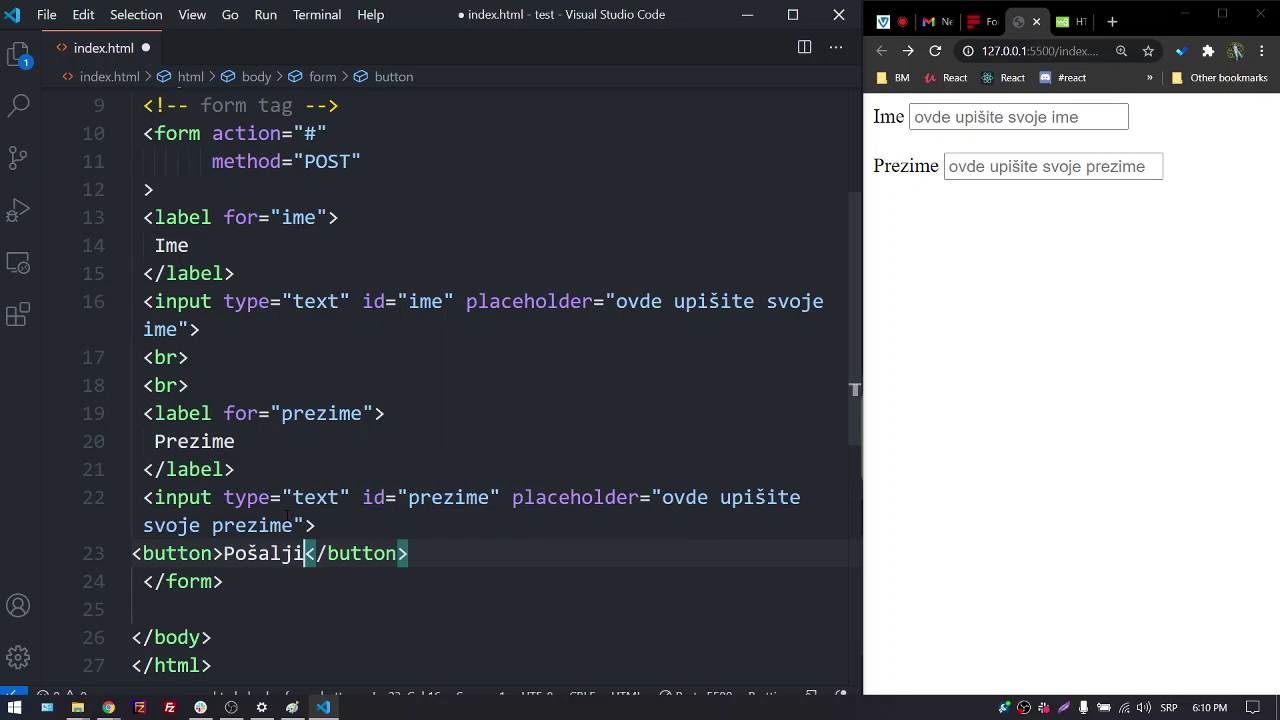
pyautogui.hotkey('ctrl', 's')
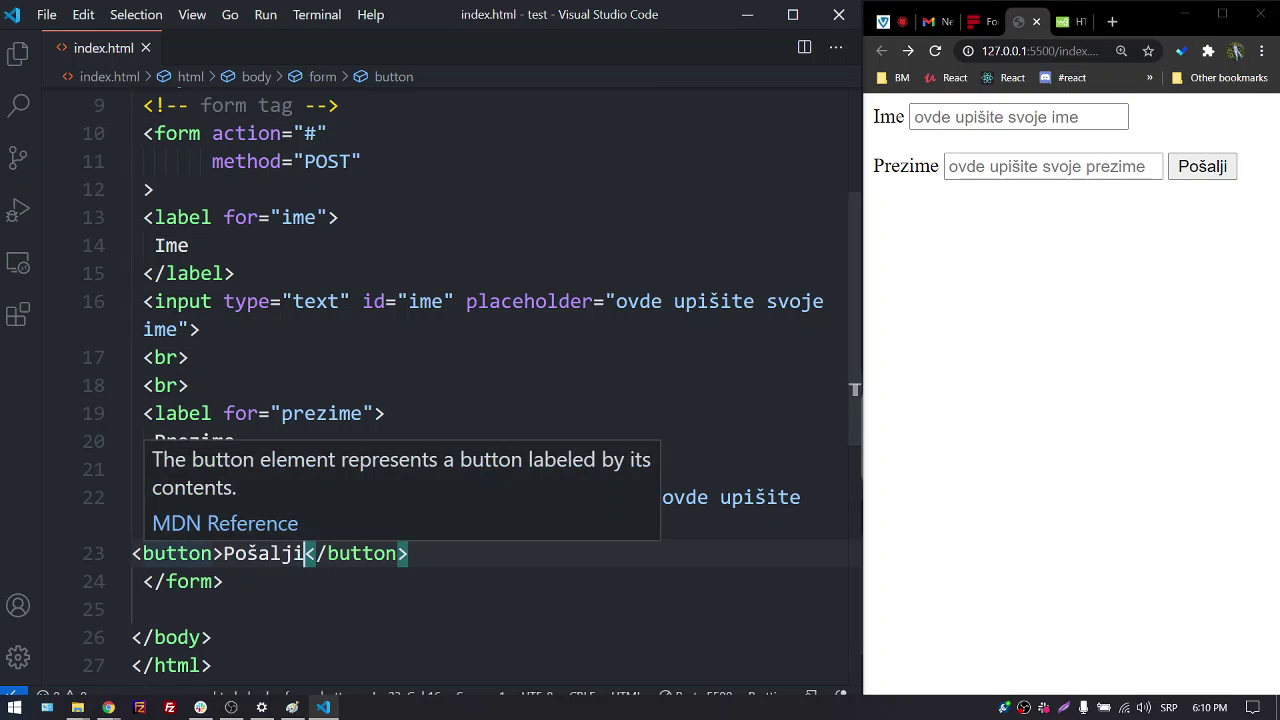
# Split the button element onto three lines, with the label on its own line
pyautogui.scroll(-2, 173, 554)
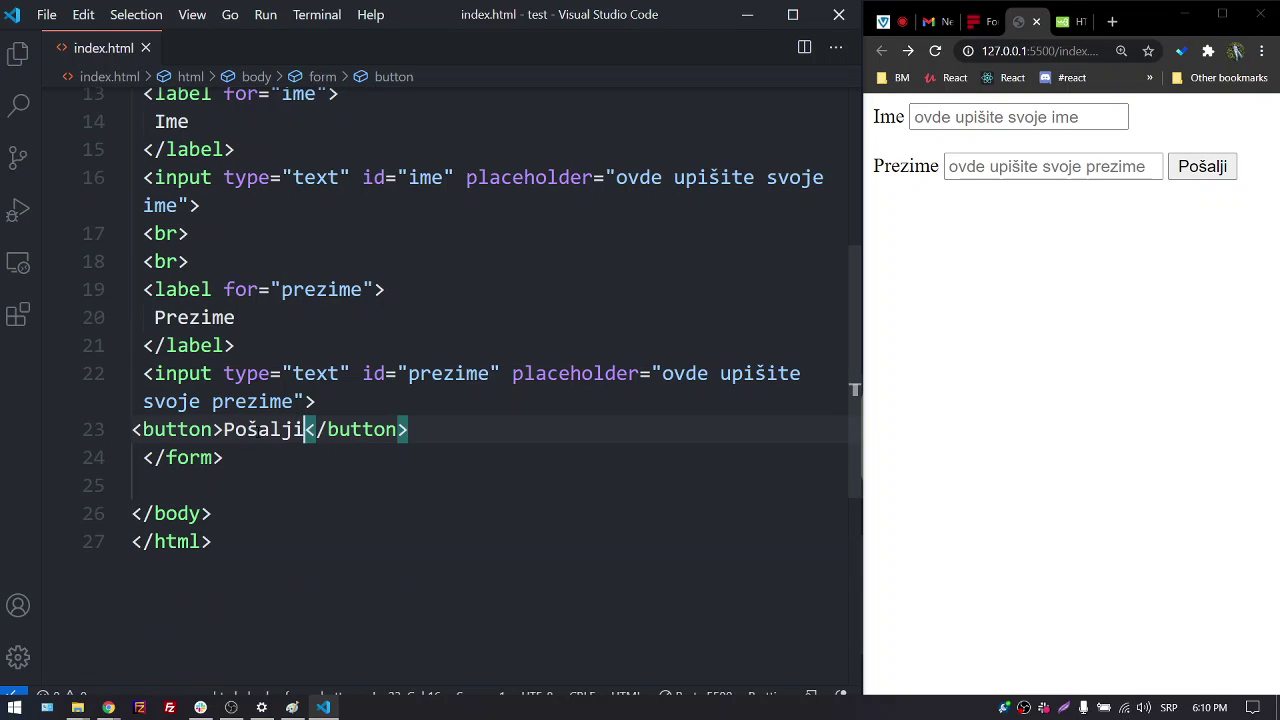
pyautogui.click(222, 429)
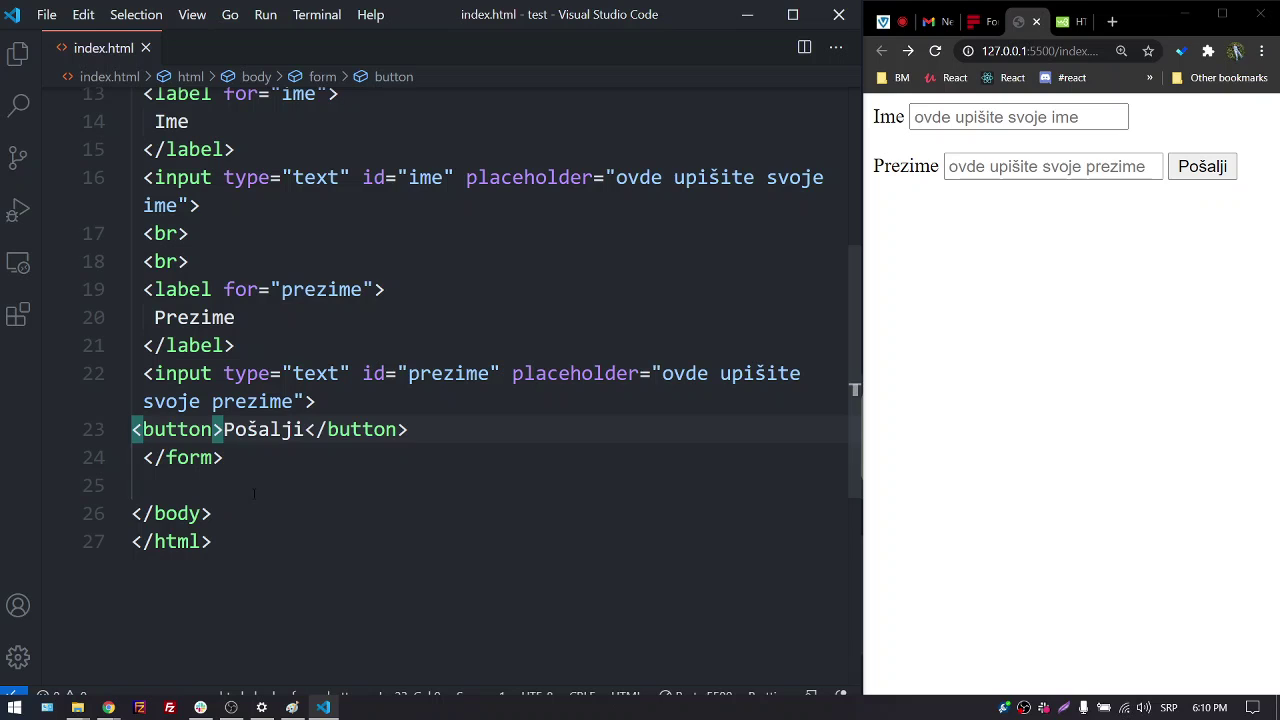
pyautogui.press('Return')
pyautogui.click(223, 457)
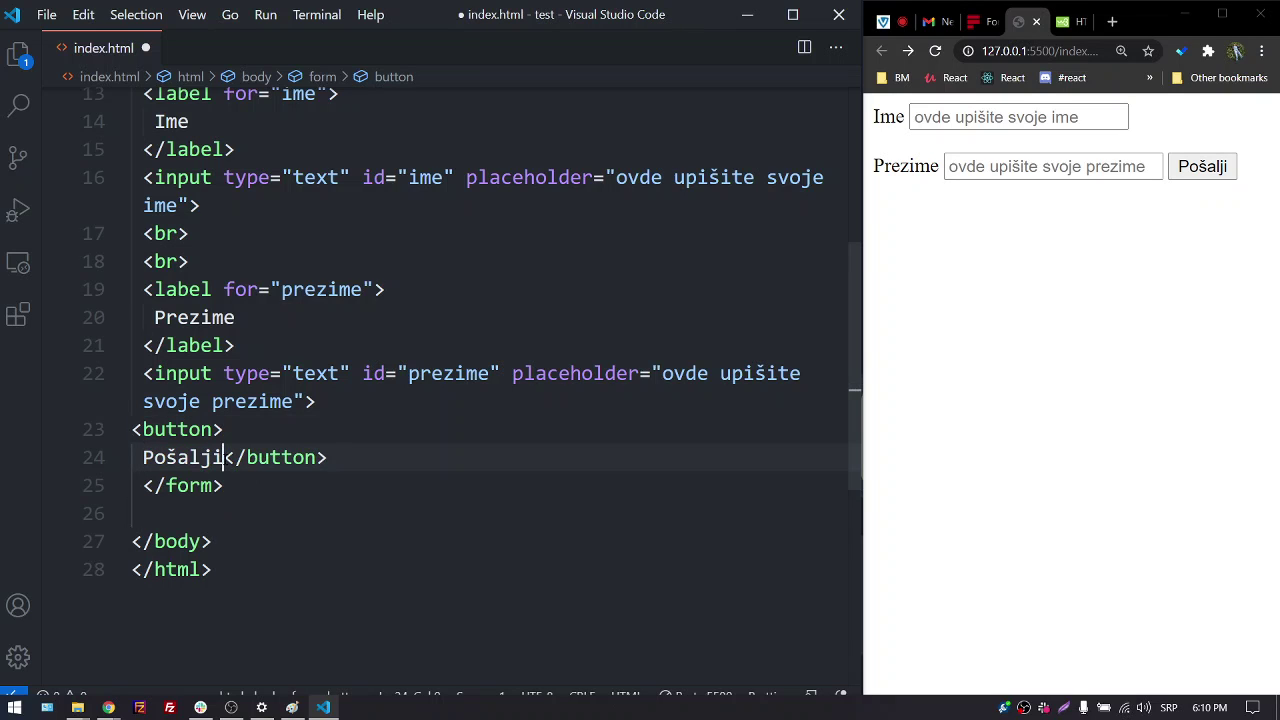
pyautogui.press('Return')
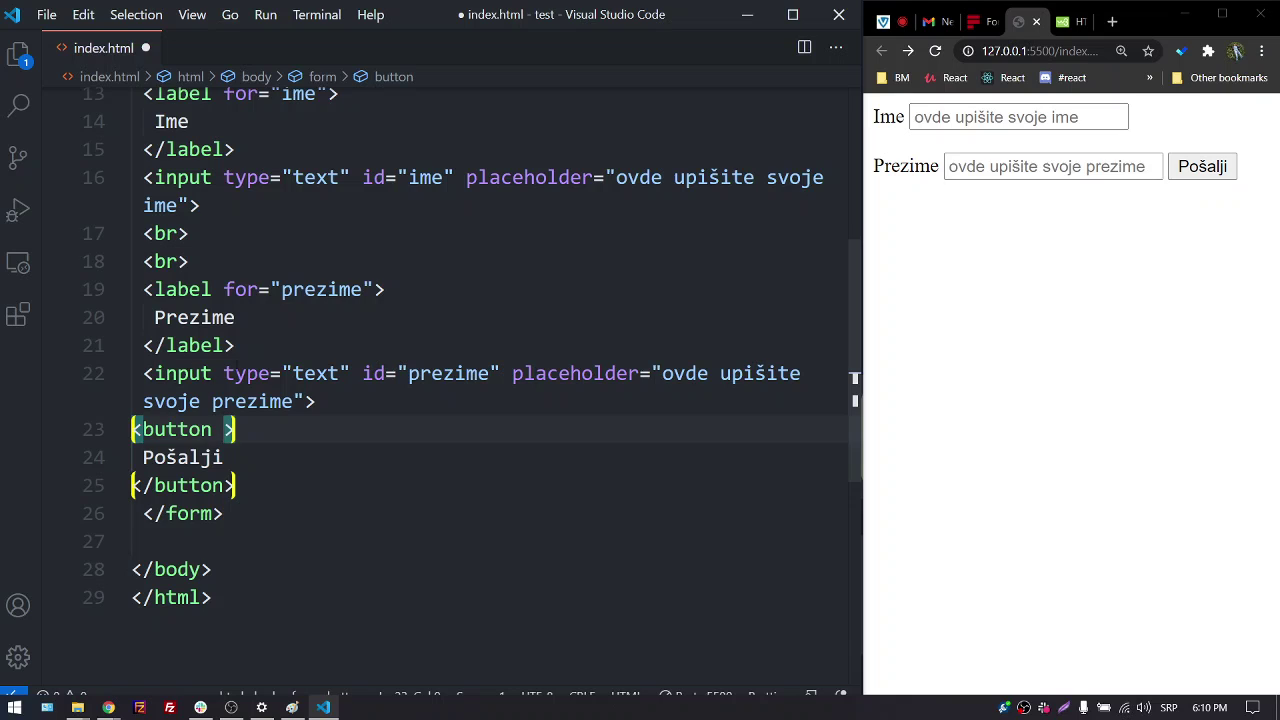
pyautogui.click(230, 373)
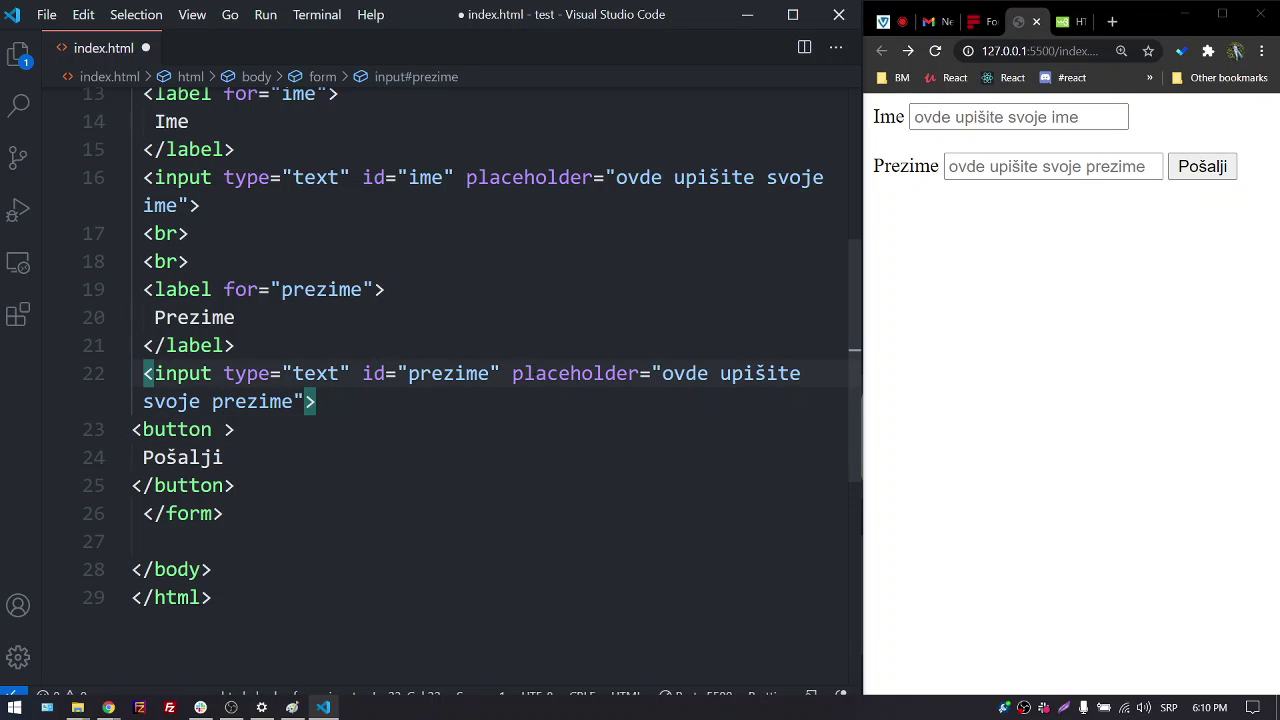
pyautogui.click(533, 373)
pyautogui.click(224, 429)
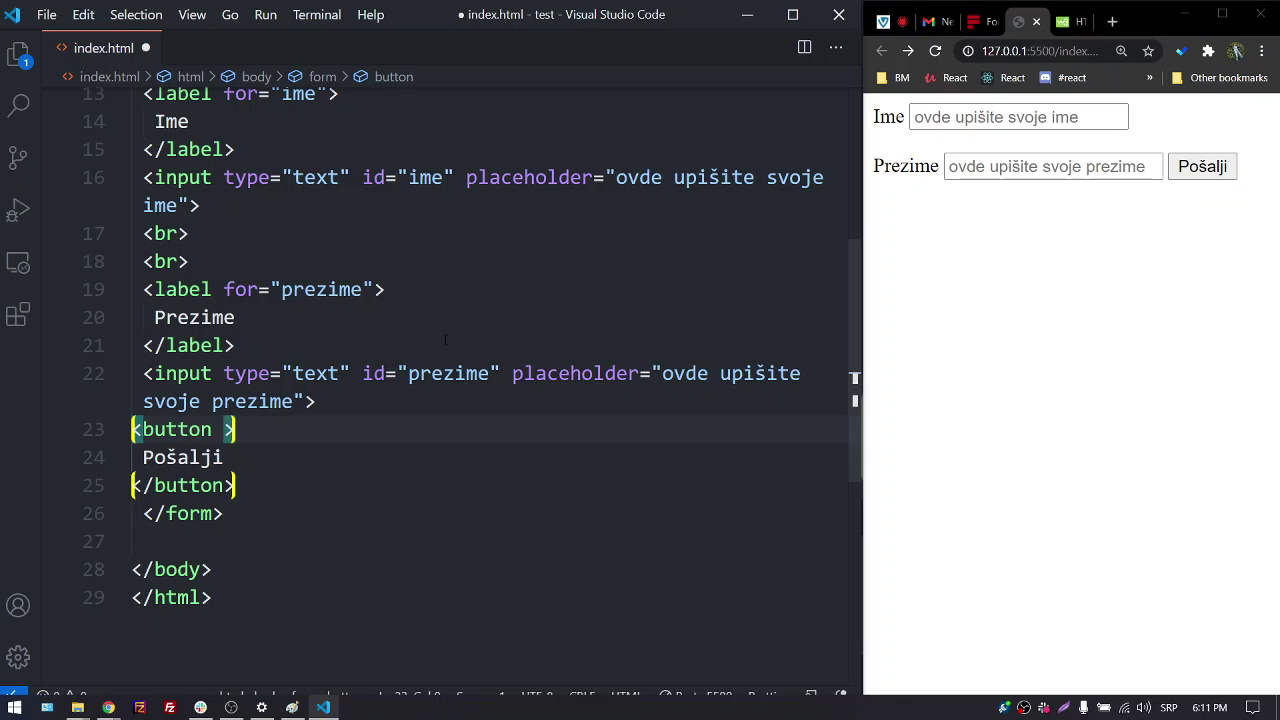
pyautogui.click(972, 30)
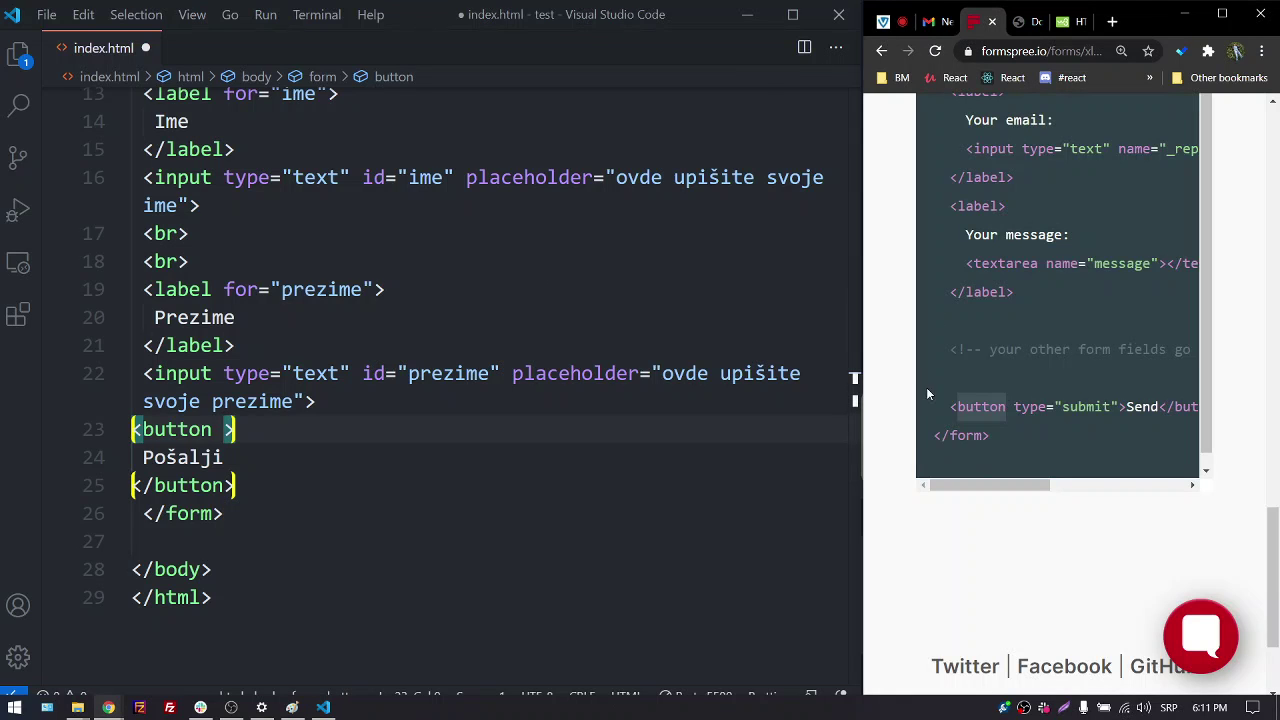
pyautogui.moveTo(973, 485); pyautogui.dragTo(993, 485)
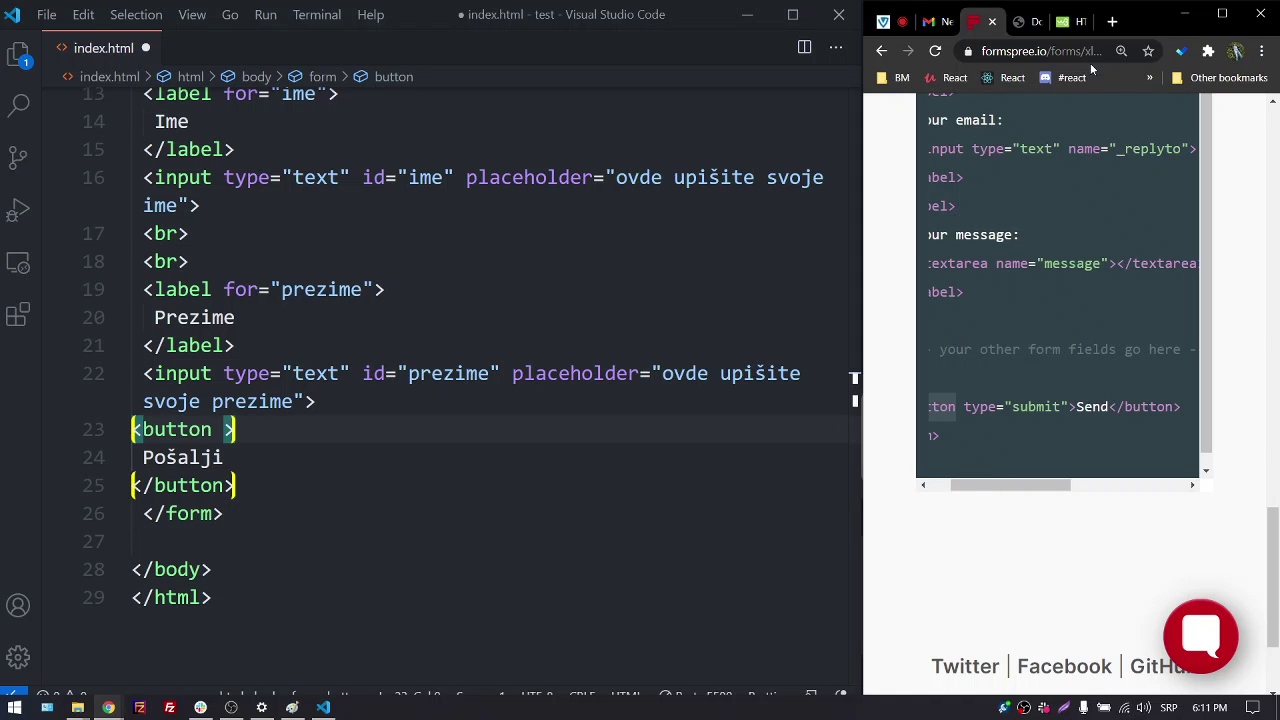
pyautogui.click(1066, 21)
pyautogui.scroll(-2, 1035, 340)
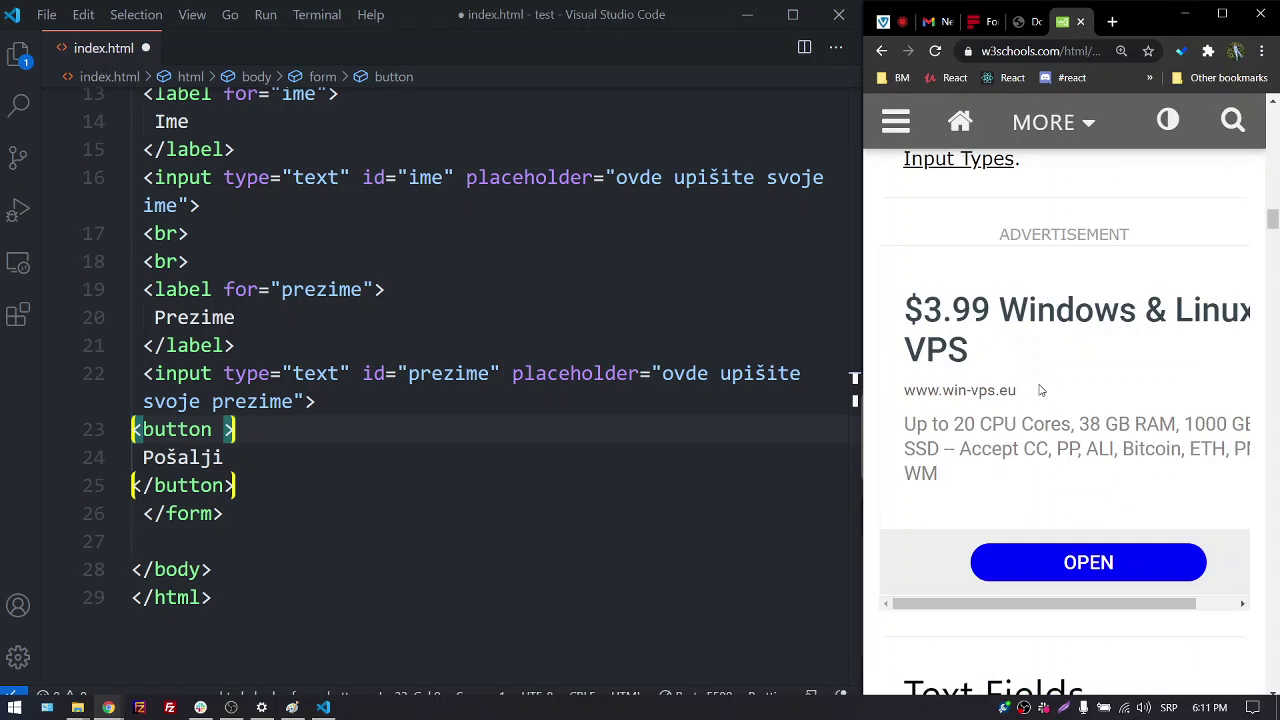
pyautogui.scroll(5, 1040, 390)
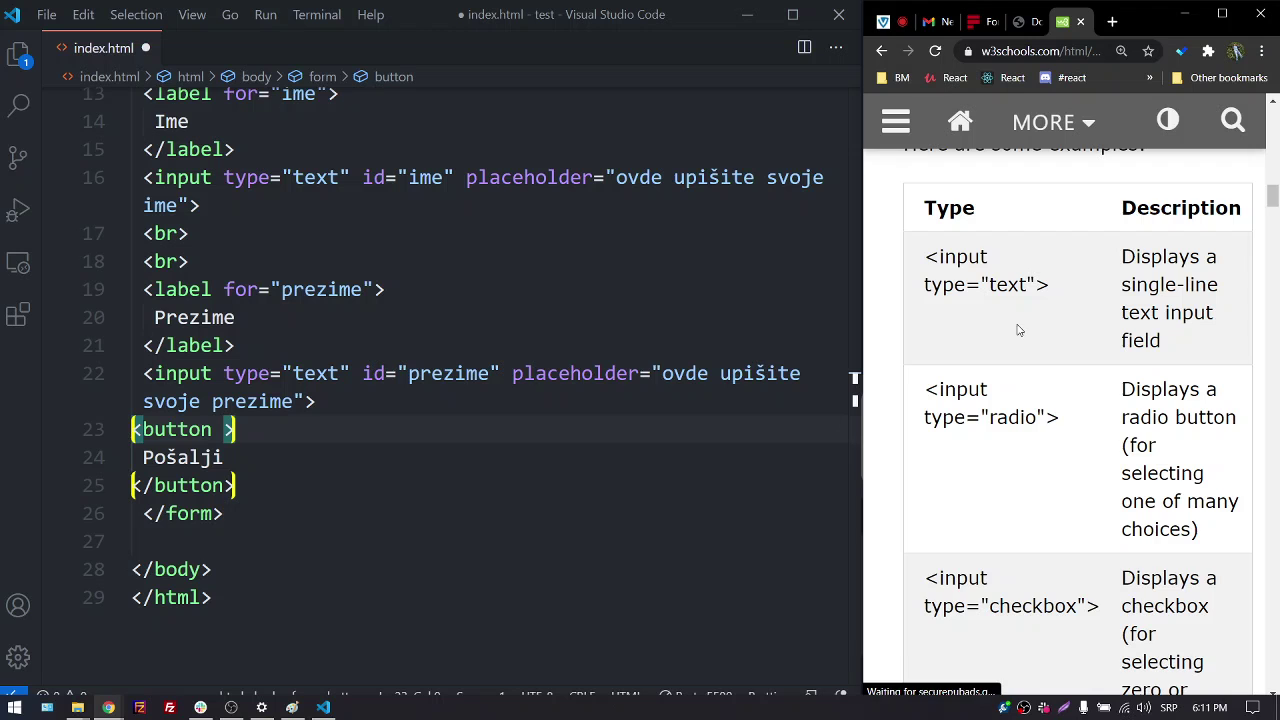
pyautogui.scroll(-5, 1008, 350)
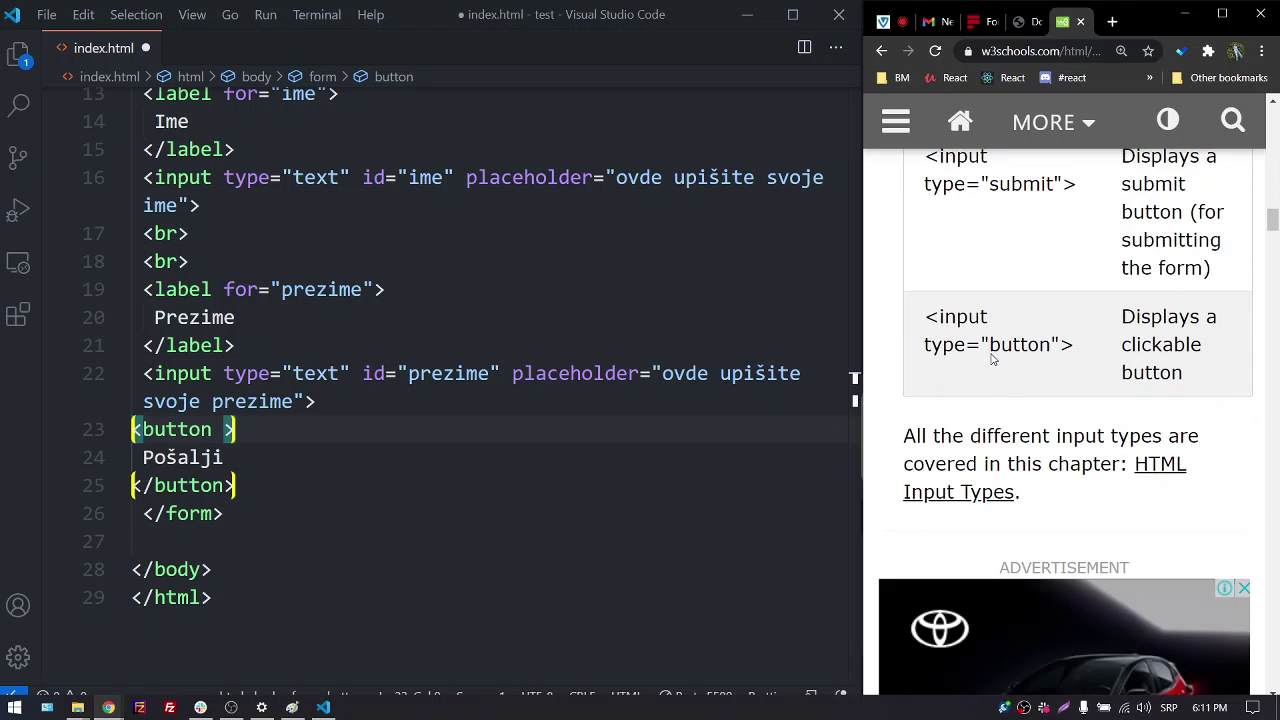
pyautogui.scroll(10, 995, 362)
pyautogui.scroll(5, 1005, 358)
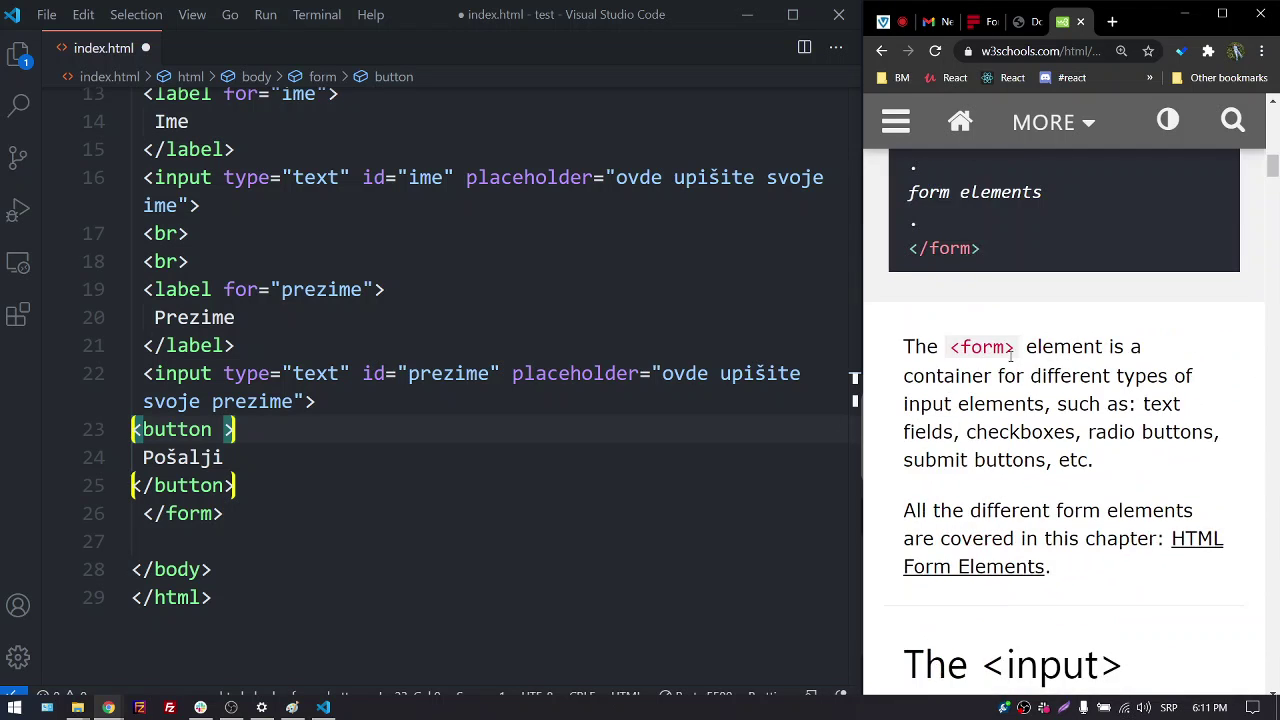
pyautogui.scroll(8, 1012, 358)
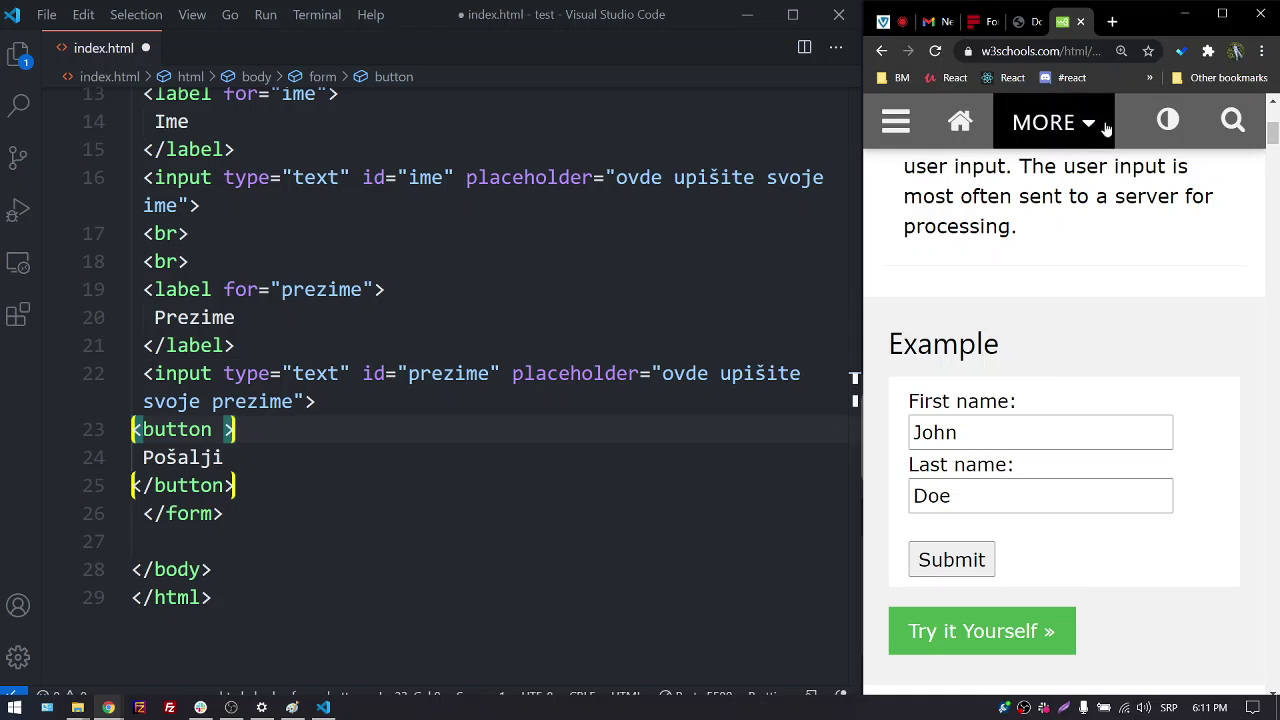
pyautogui.click(1024, 21)
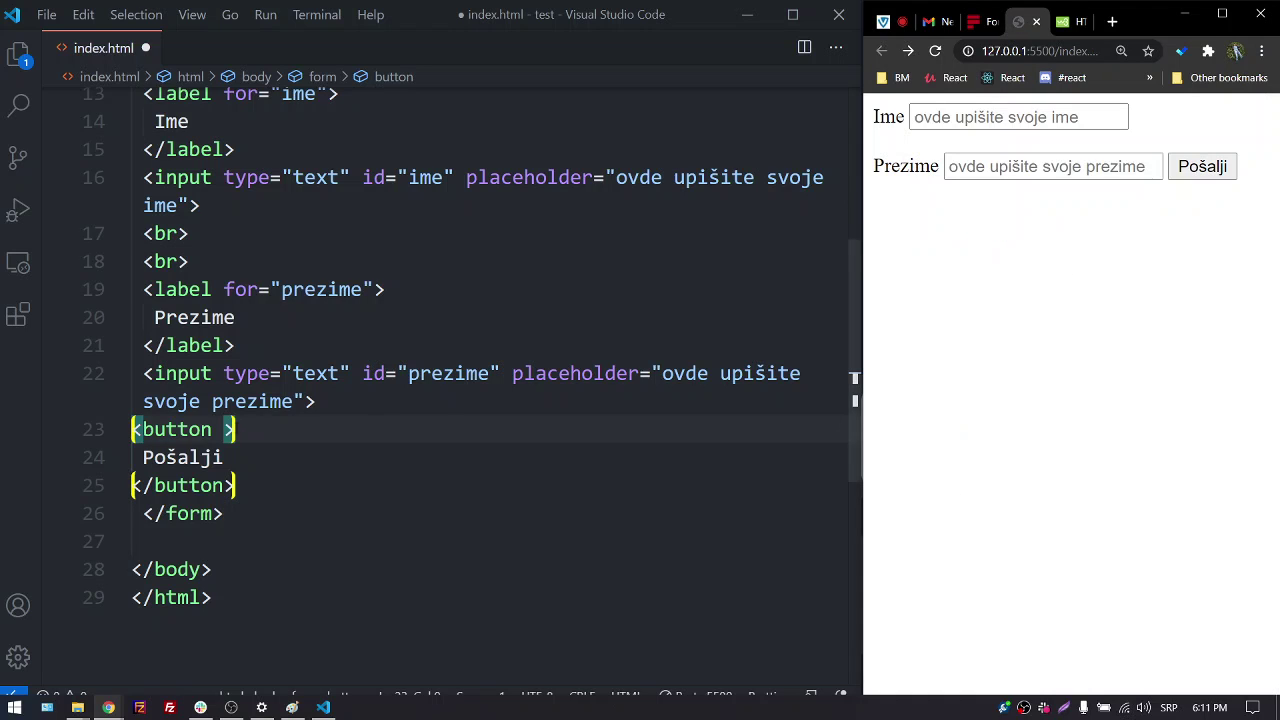
# Give the Pošalji button type="button", save index.html, and maximize Chrome
pyautogui.hotkey('alt', 'Tab')
pyautogui.write('t')
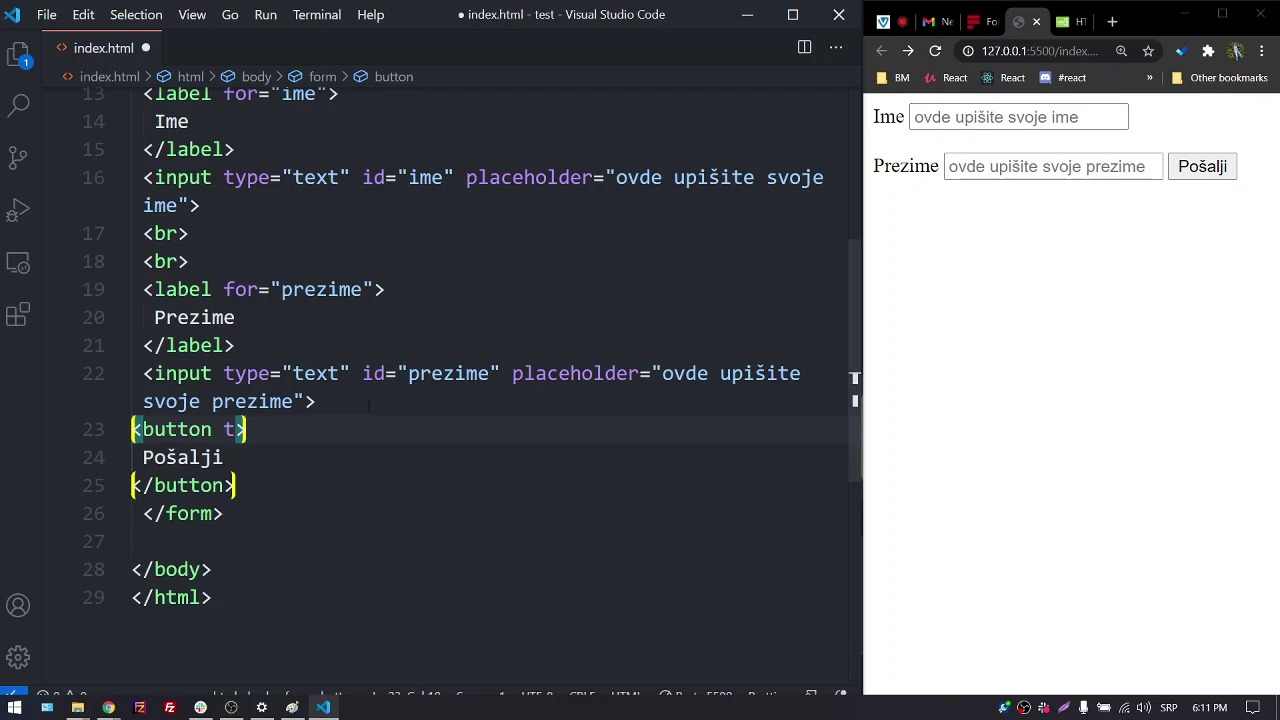
pyautogui.press('super+space')
pyautogui.write('y')
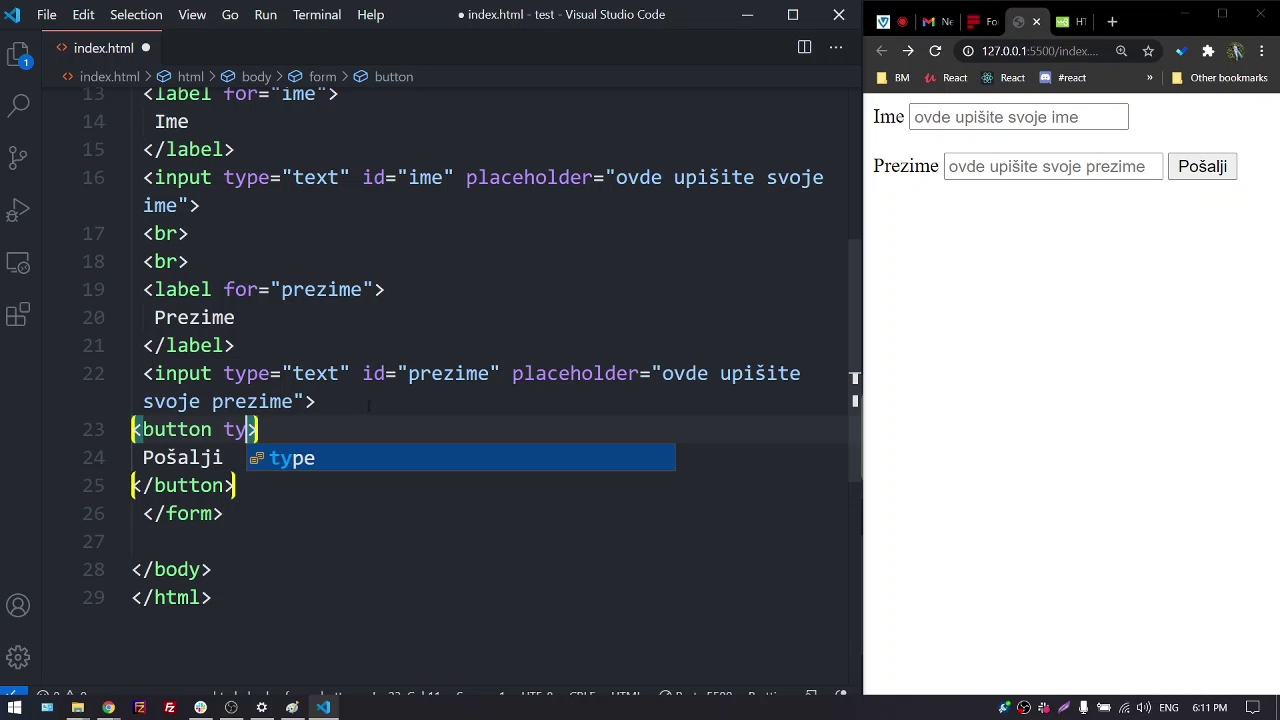
pyautogui.press('Return')
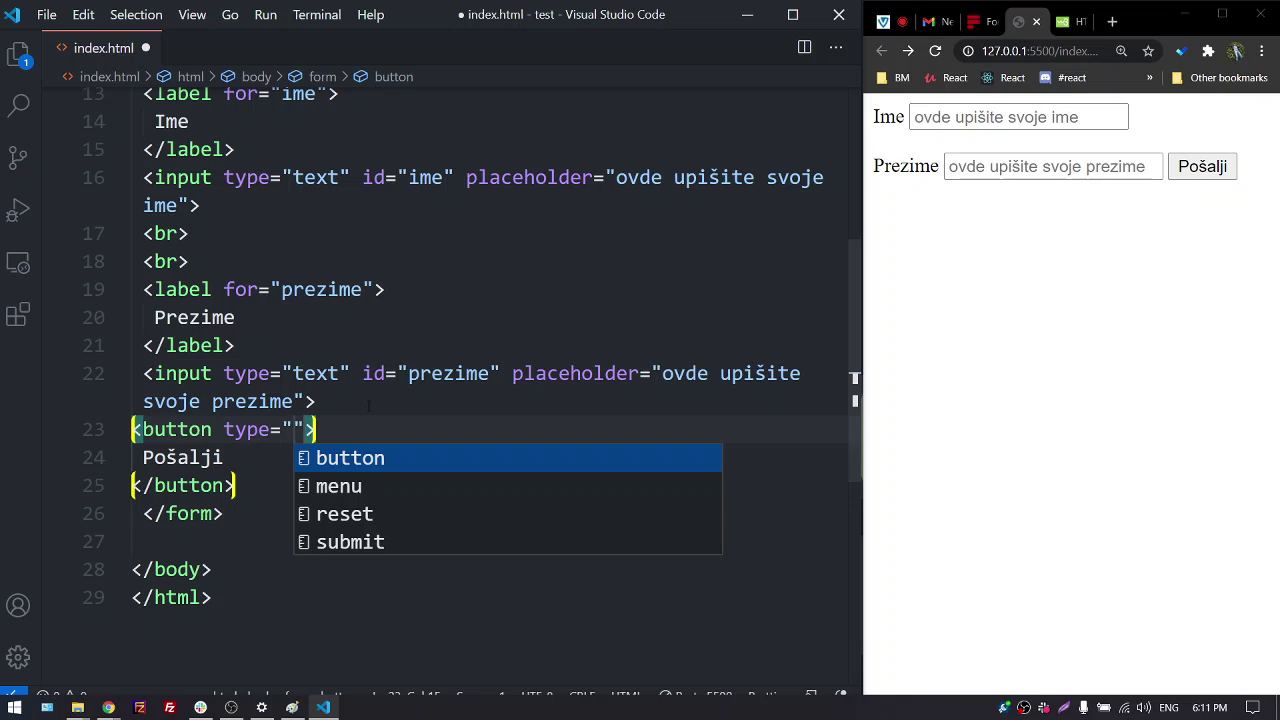
pyautogui.press('Return')
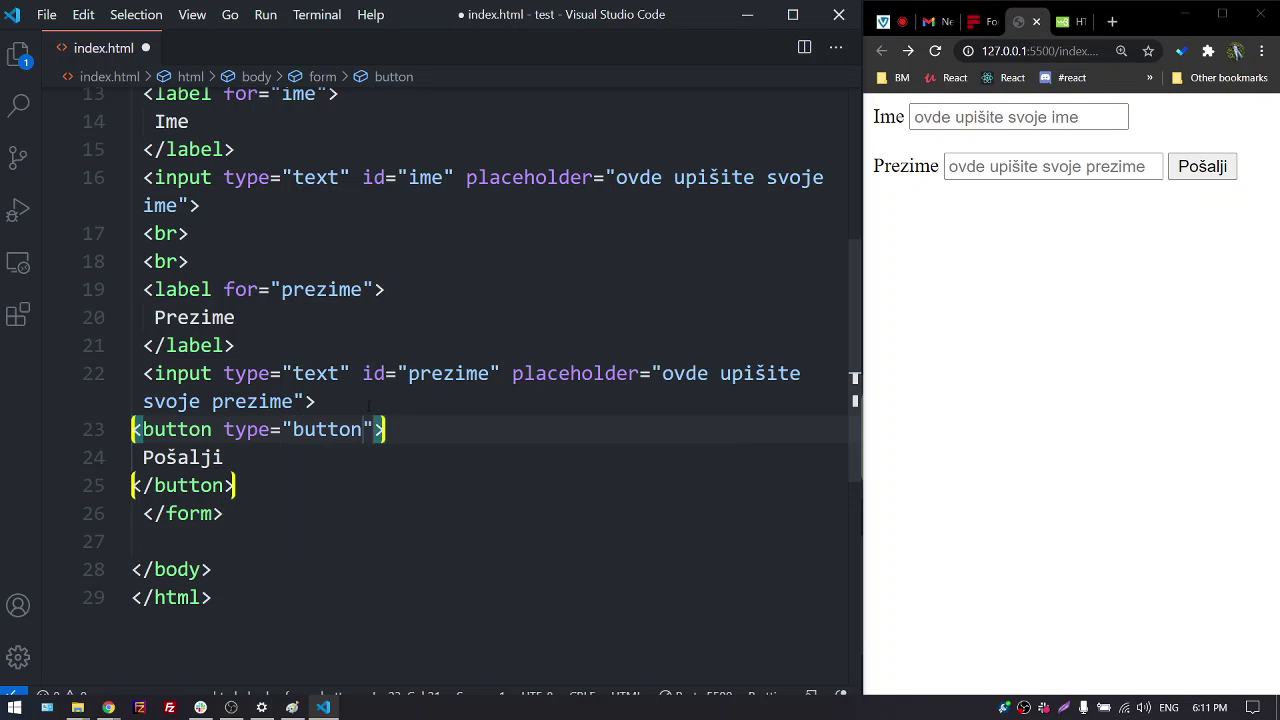
pyautogui.hotkey('ctrl', 's')
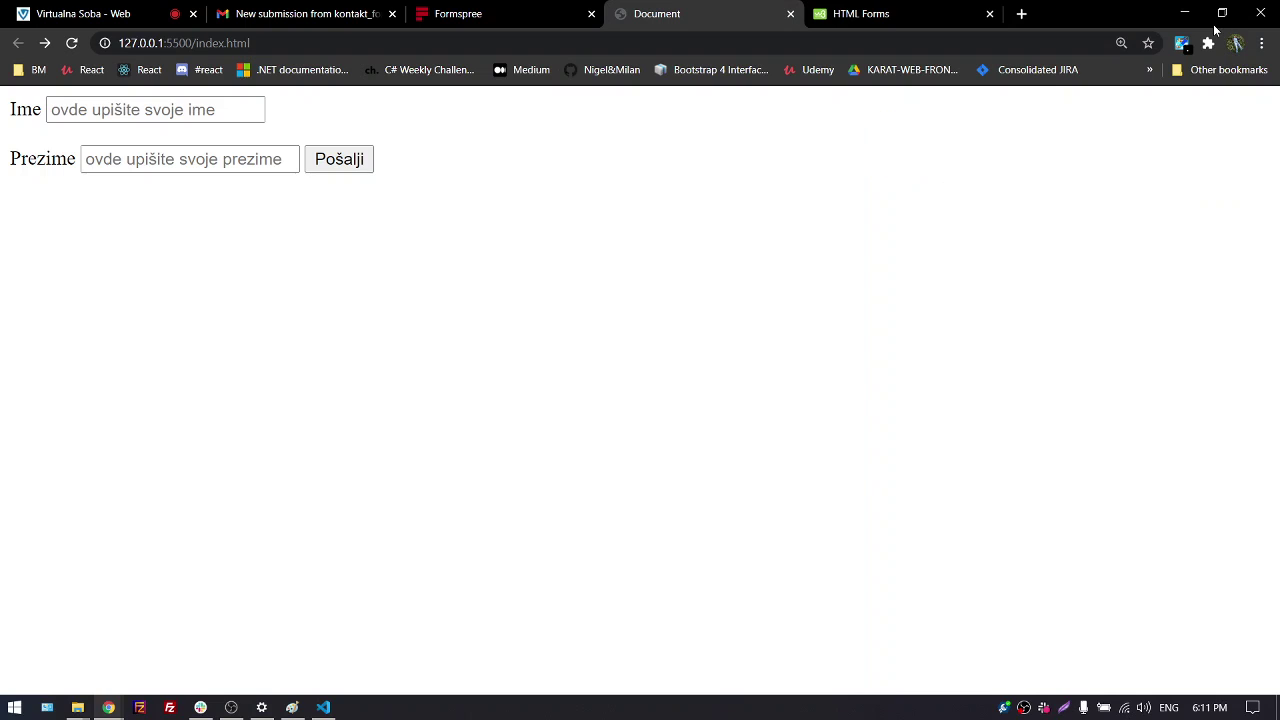
pyautogui.click(1222, 14)
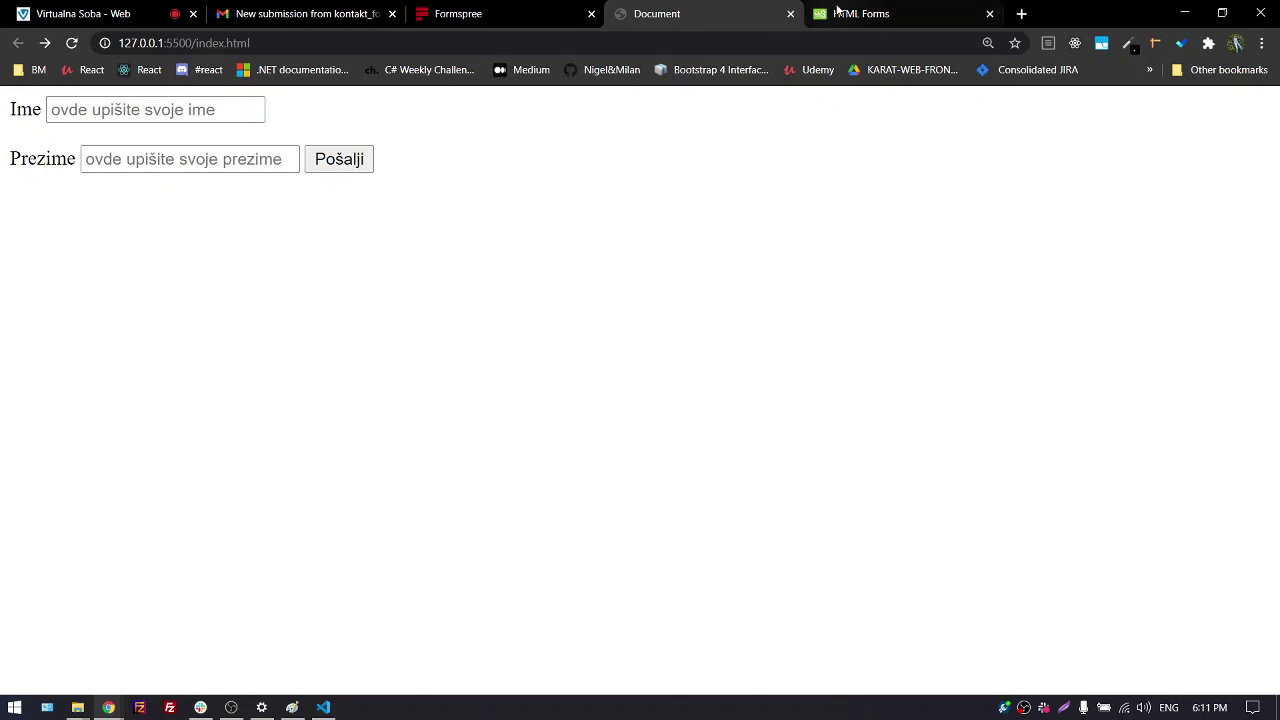
# Read the W3Schools description of <input type="button"> as a clickable button
pyautogui.click(838, 12)
pyautogui.scroll(-5, 589, 357)
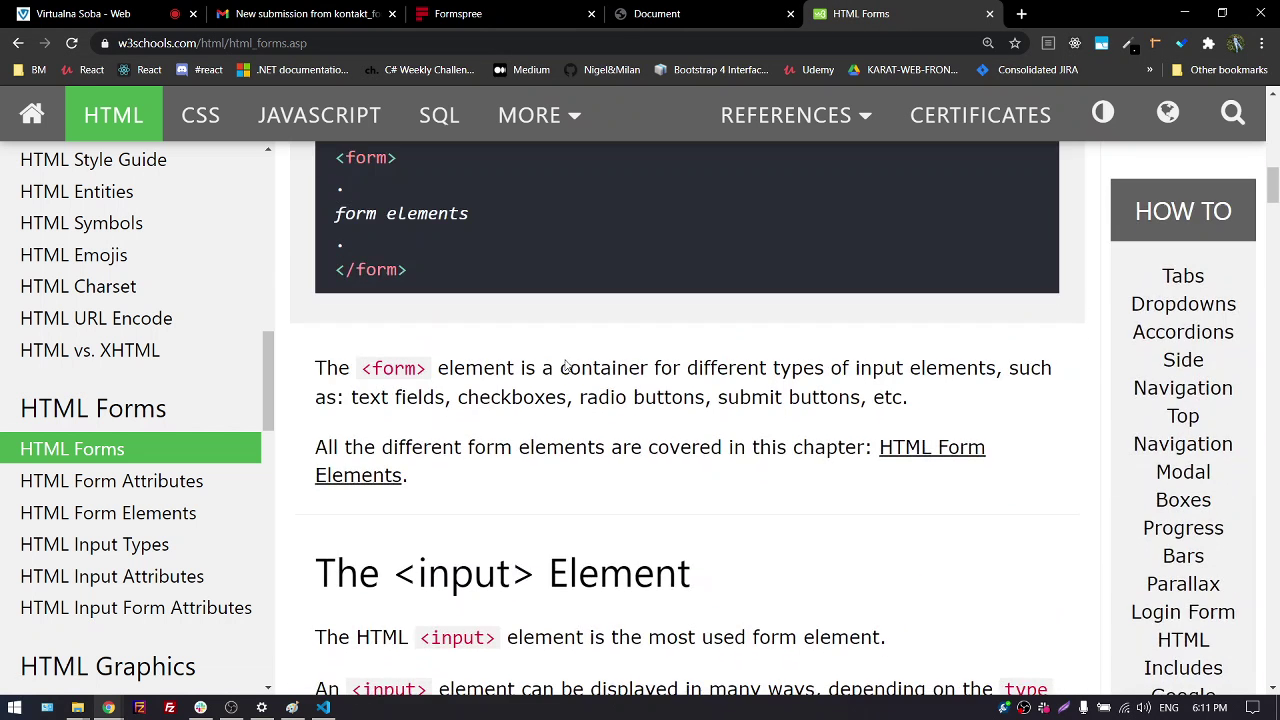
pyautogui.scroll(-7, 491, 400)
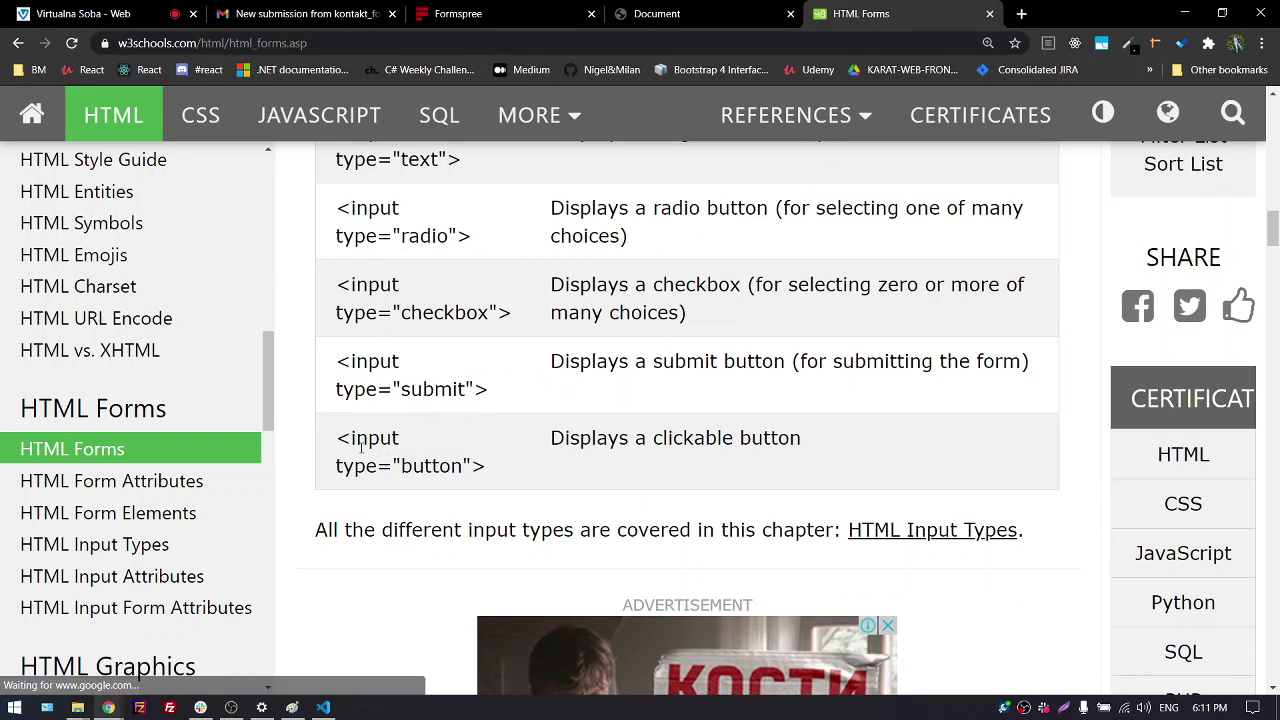
pyautogui.moveTo(486, 468); pyautogui.dragTo(320, 457)
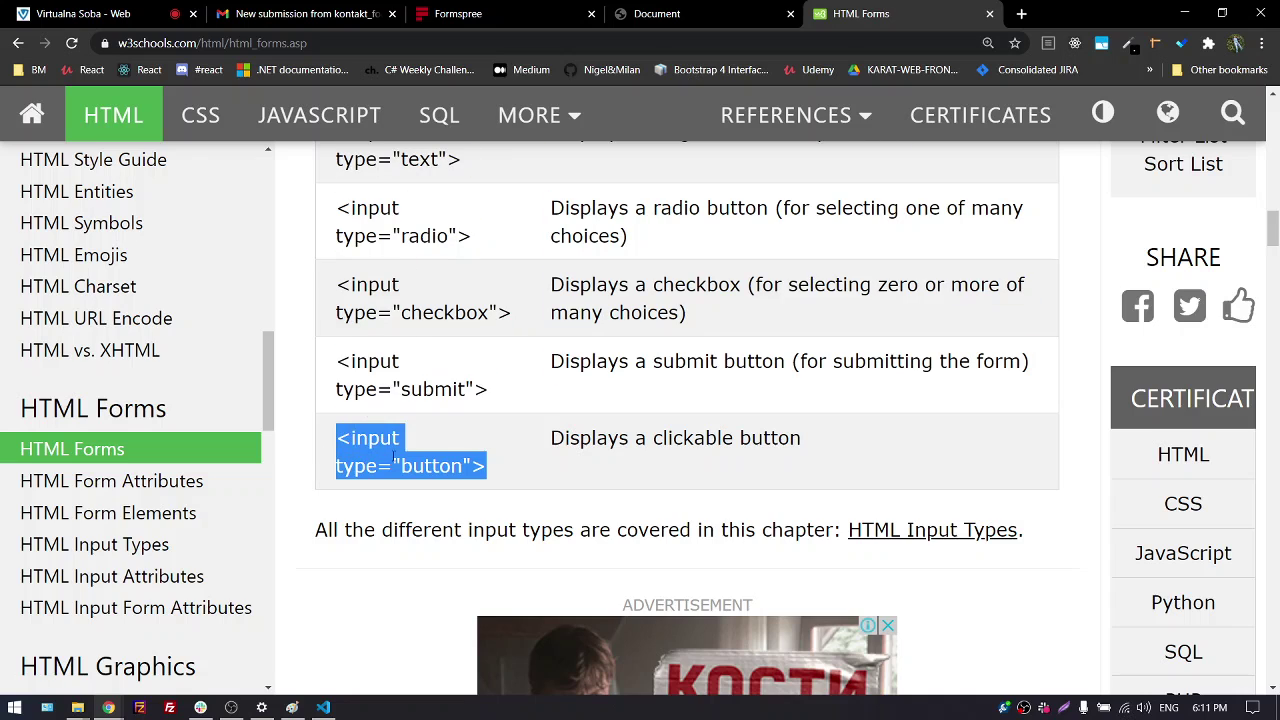
pyautogui.moveTo(551, 437); pyautogui.dragTo(790, 441)
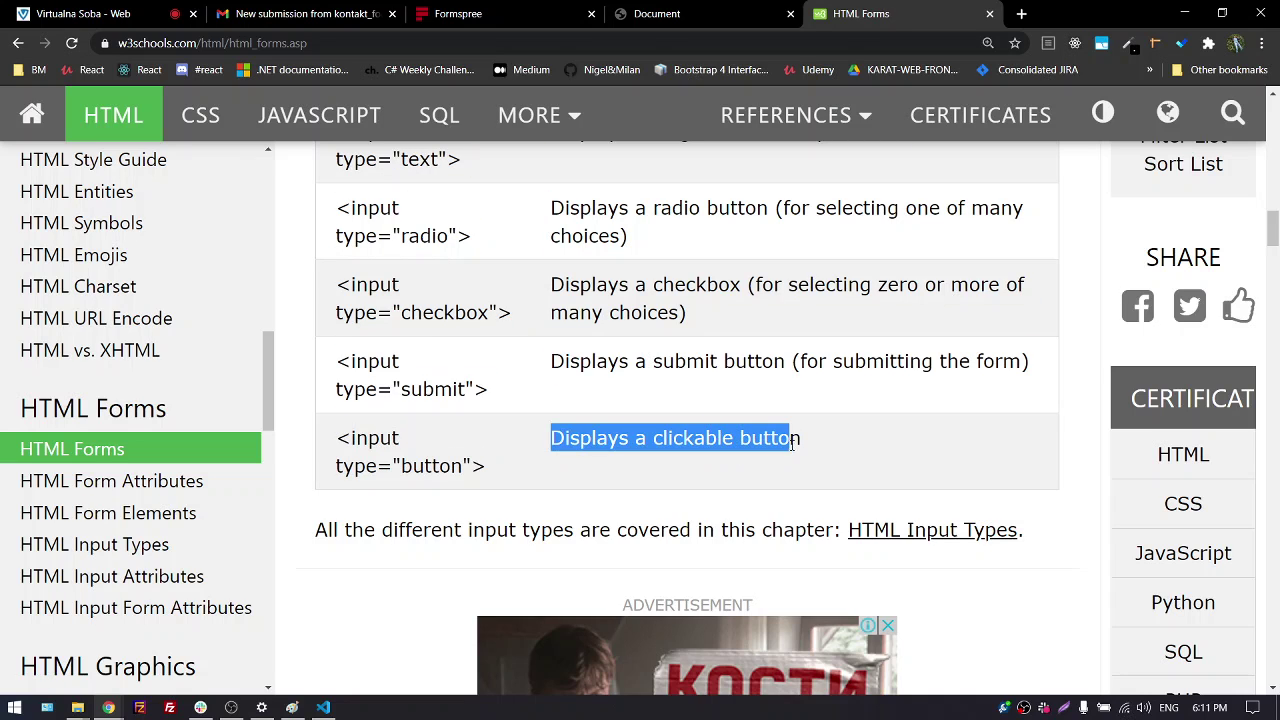
# Click Pošalji repeatedly on the local form to confirm it submits nothing
pyautogui.click(656, 13)
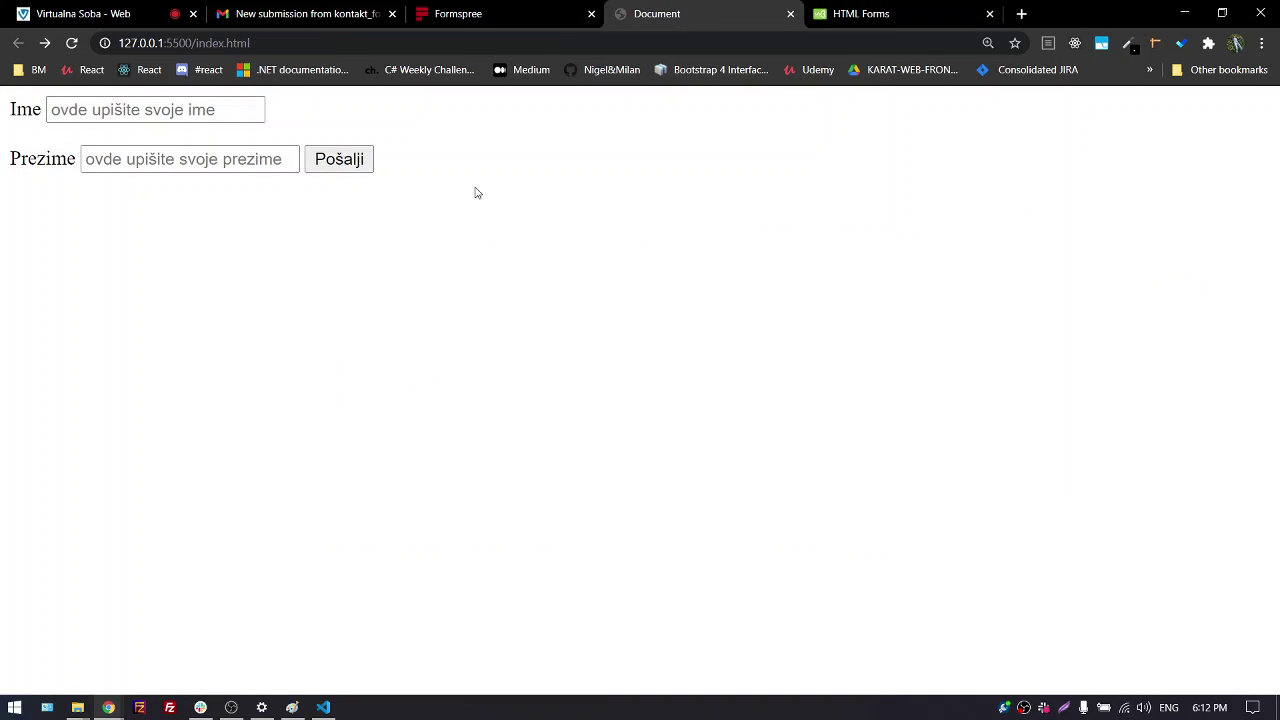
pyautogui.click(340, 161)
pyautogui.click(335, 164)
pyautogui.click(335, 164)
pyautogui.click(335, 164)
pyautogui.click(335, 164)
pyautogui.click(335, 164)
# Highlight the W3Schools note that type submit is what submits the form
pyautogui.hotkey('ctrl', 'Tab')
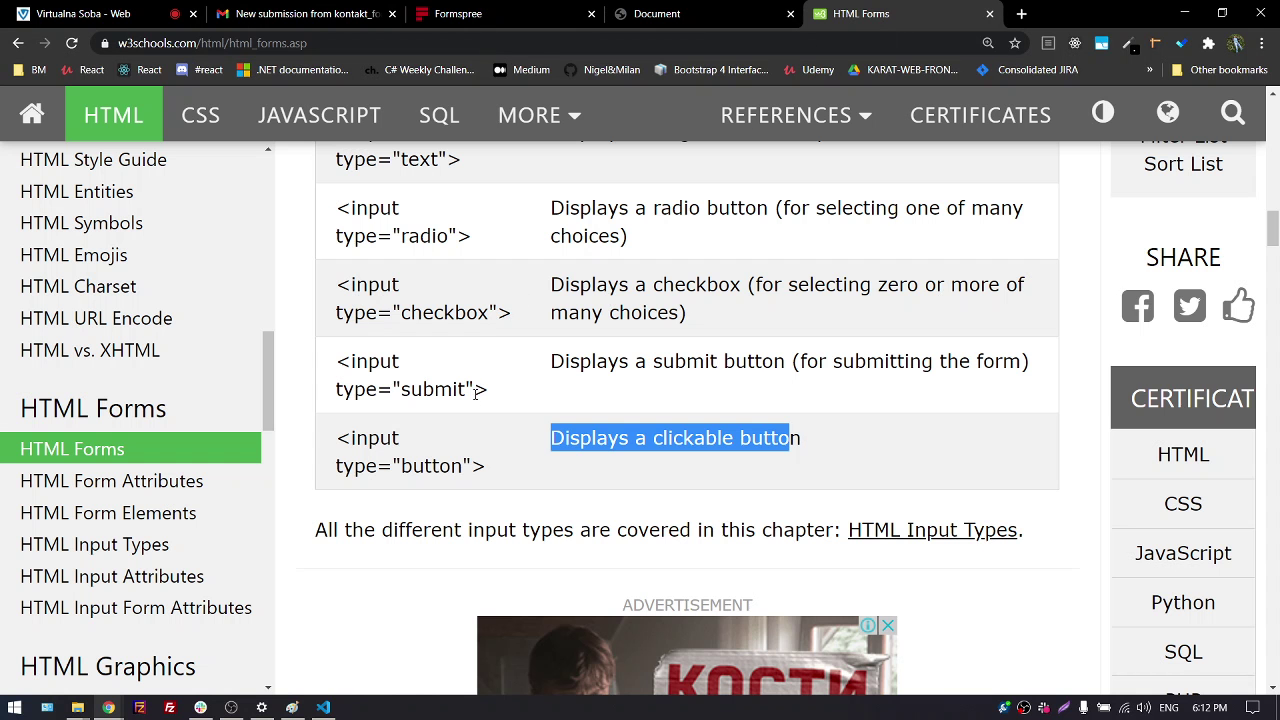
pyautogui.doubleClick(432, 389)
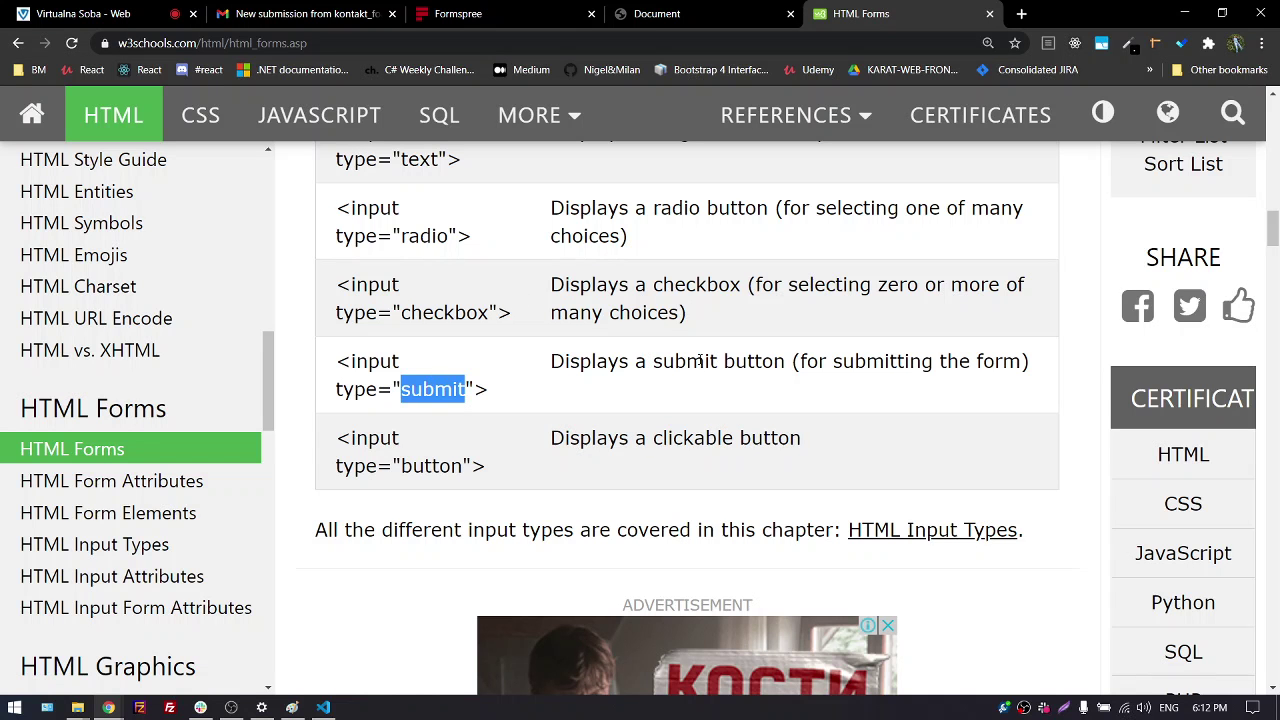
pyautogui.click(828, 357)
pyautogui.moveTo(803, 362); pyautogui.dragTo(1021, 362)
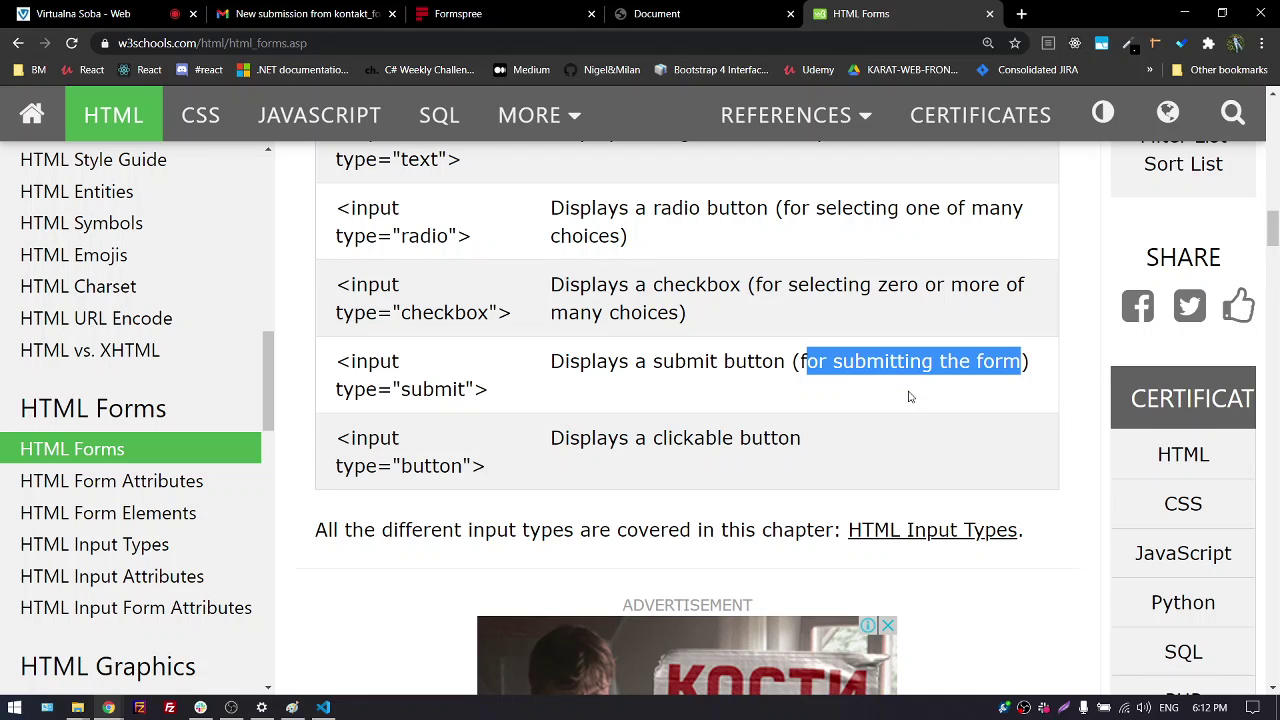
# Change the button's type from "button" to "submit" and save index.html
pyautogui.click(1184, 13)
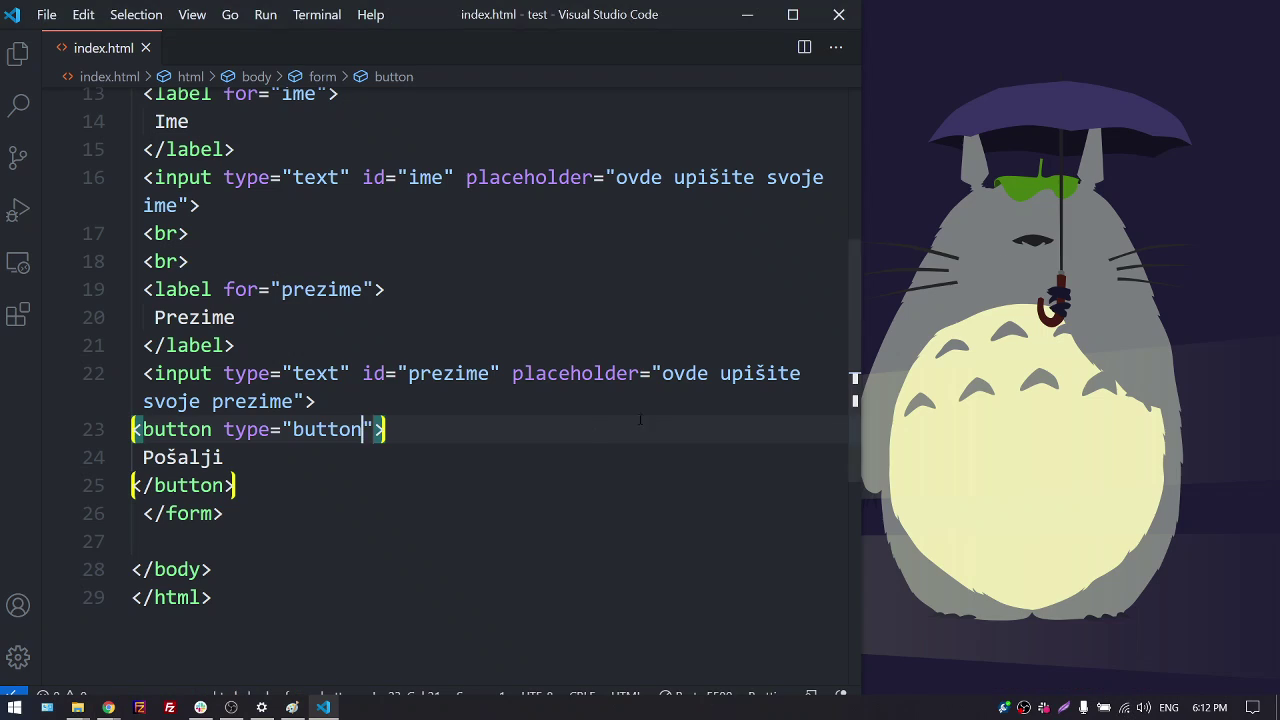
pyautogui.hotkey('ctrl', 'shift', 'Left')
pyautogui.write('s')
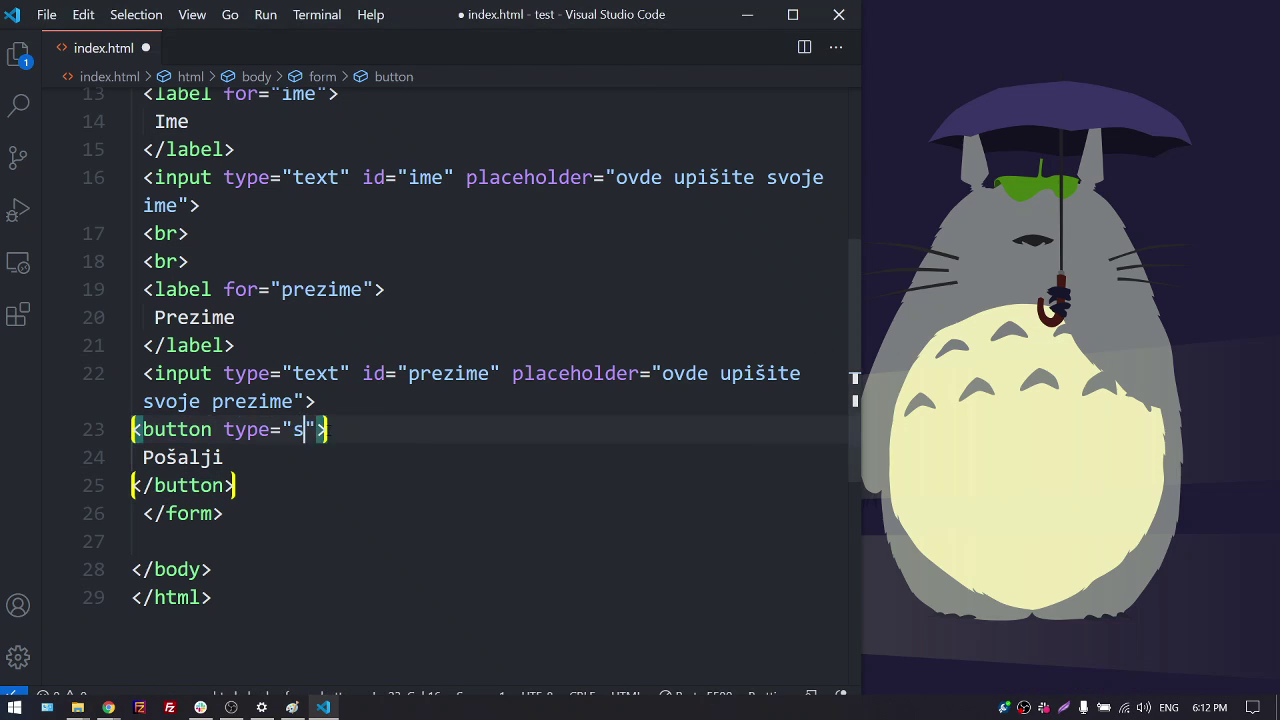
pyautogui.write('ubmit')
pyautogui.hotkey('ctrl', 's')
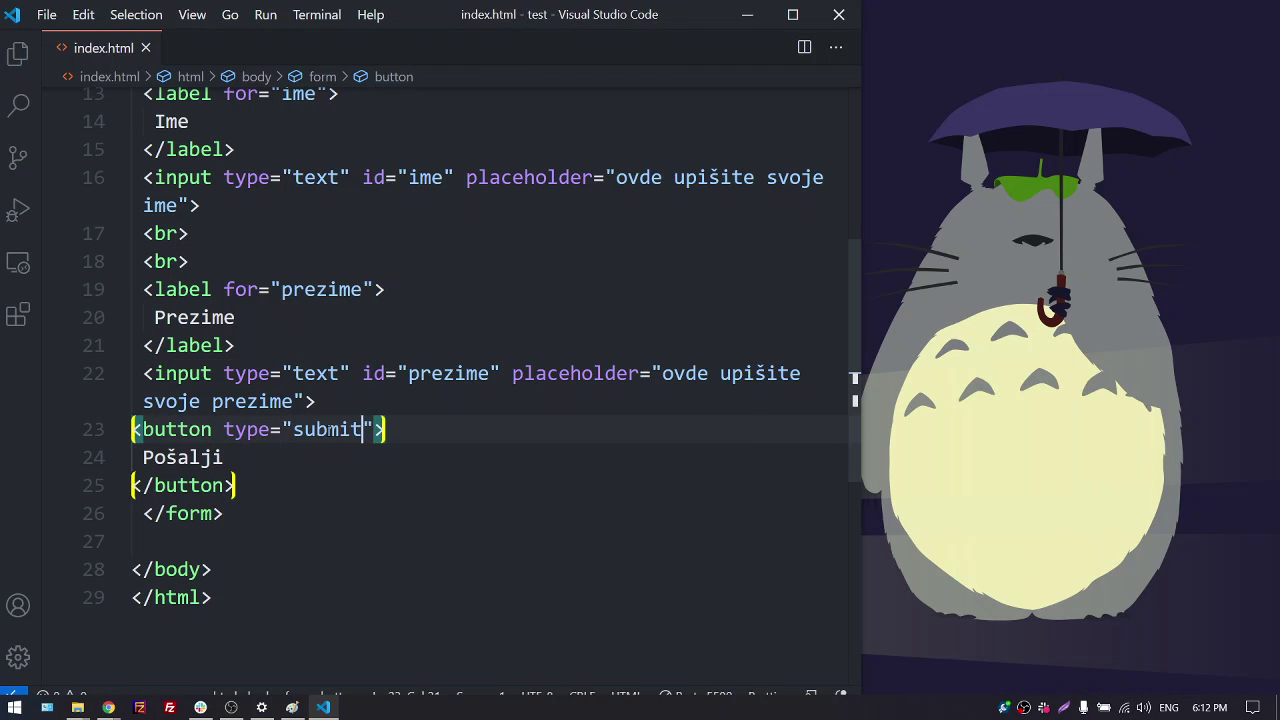
# Submit the local form with Pošalji, landing on an HTTP ERROR 405 page
pyautogui.click(323, 707)
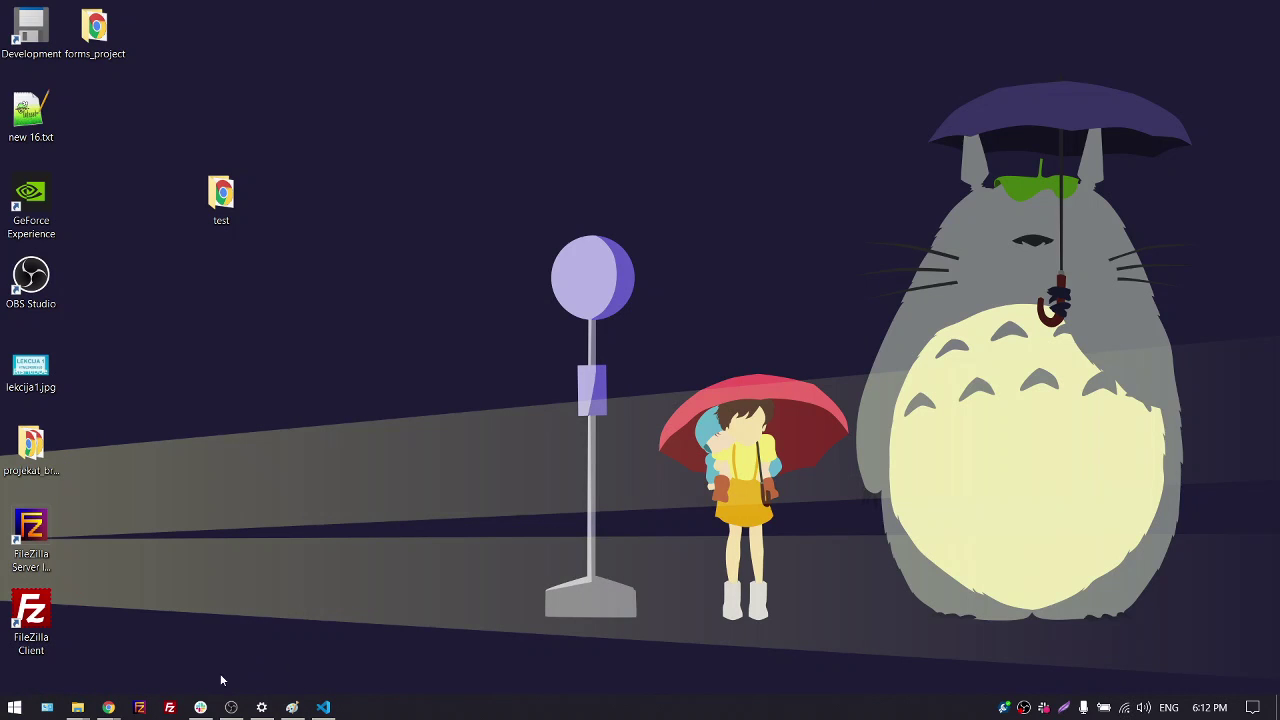
pyautogui.moveTo(108, 707)
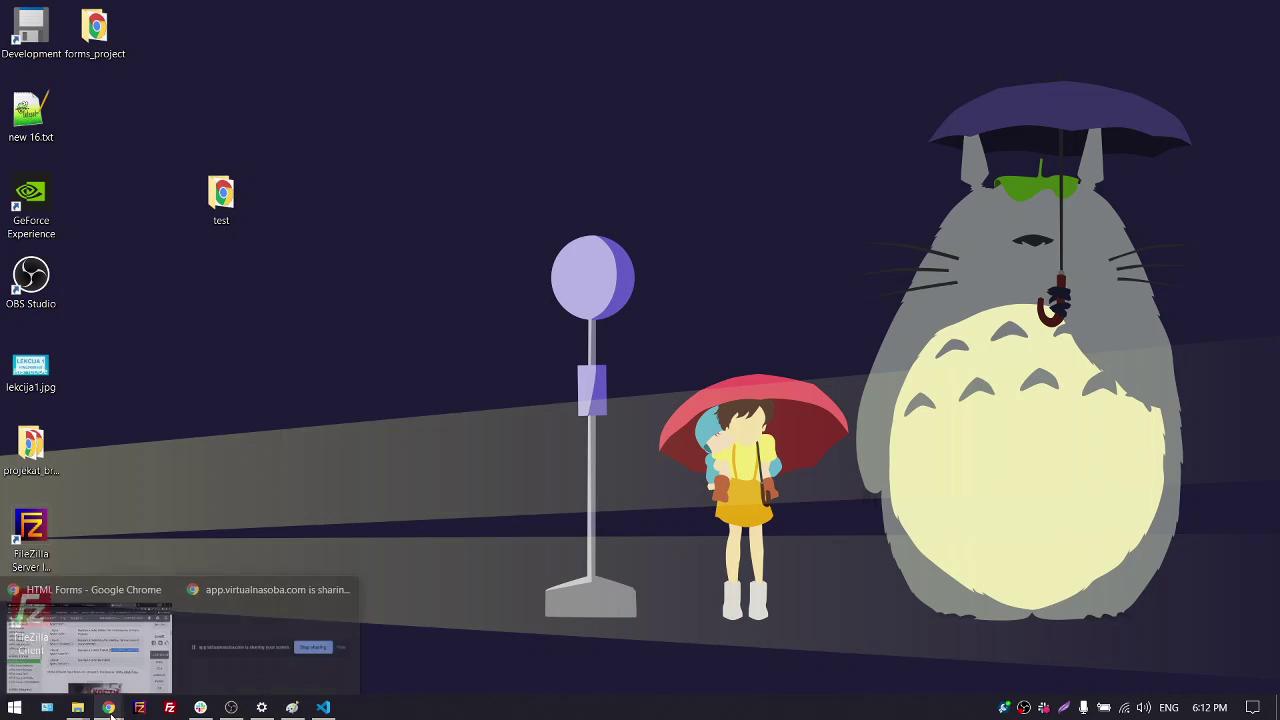
pyautogui.click(125, 643)
pyautogui.click(648, 18)
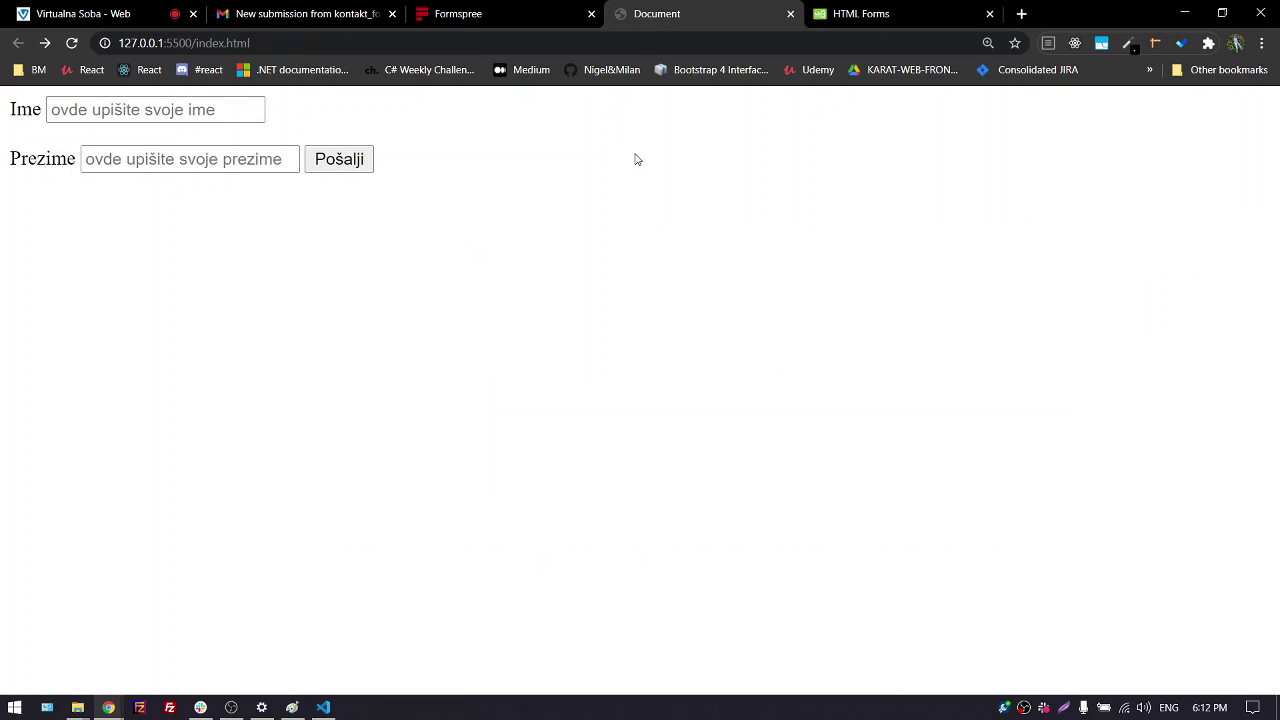
pyautogui.click(345, 162)
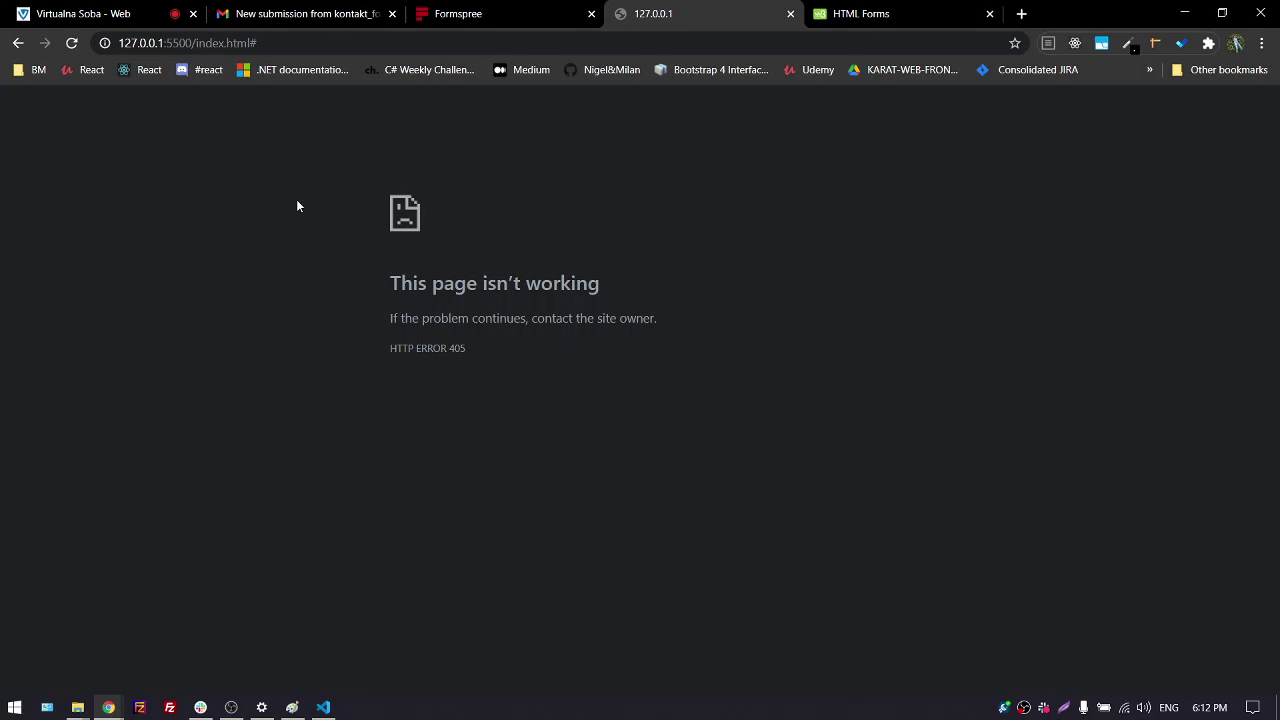
pyautogui.moveTo(196, 43); pyautogui.dragTo(275, 62)
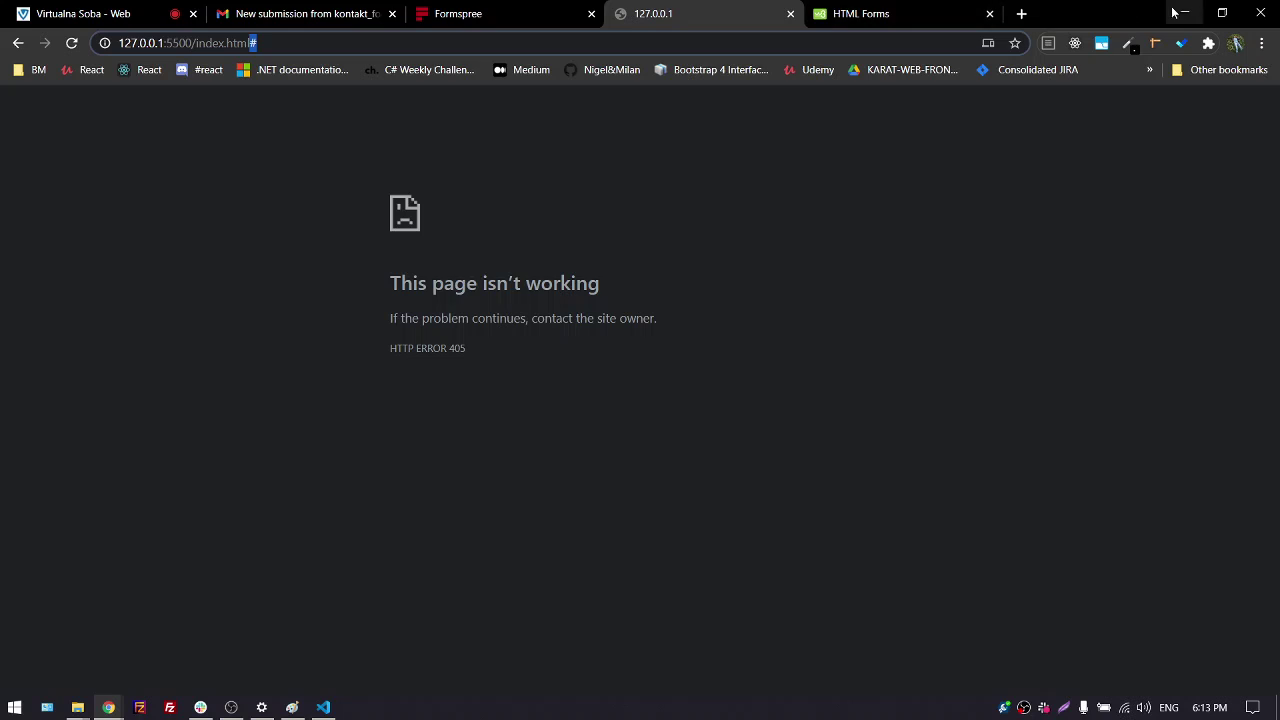
# Replace the form's action "#" with "UŽICE" and save index.html
pyautogui.click(1182, 13)
pyautogui.click(292, 707)
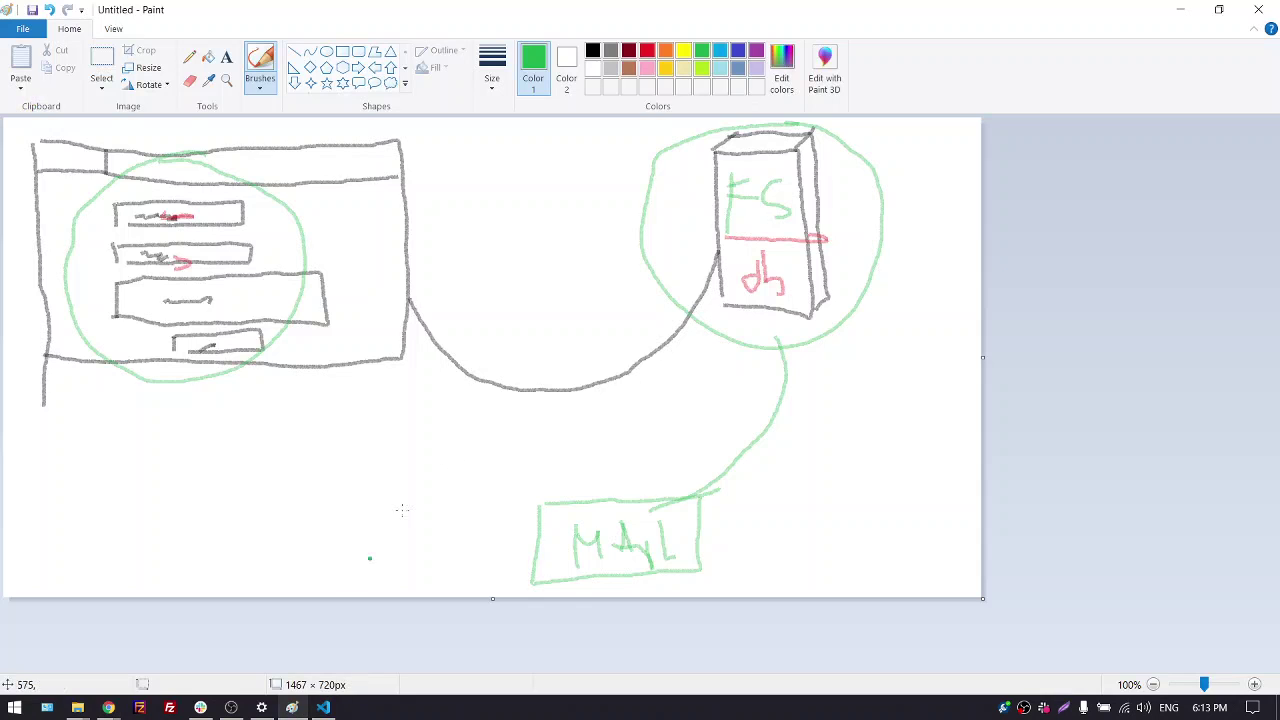
pyautogui.click(1165, 10)
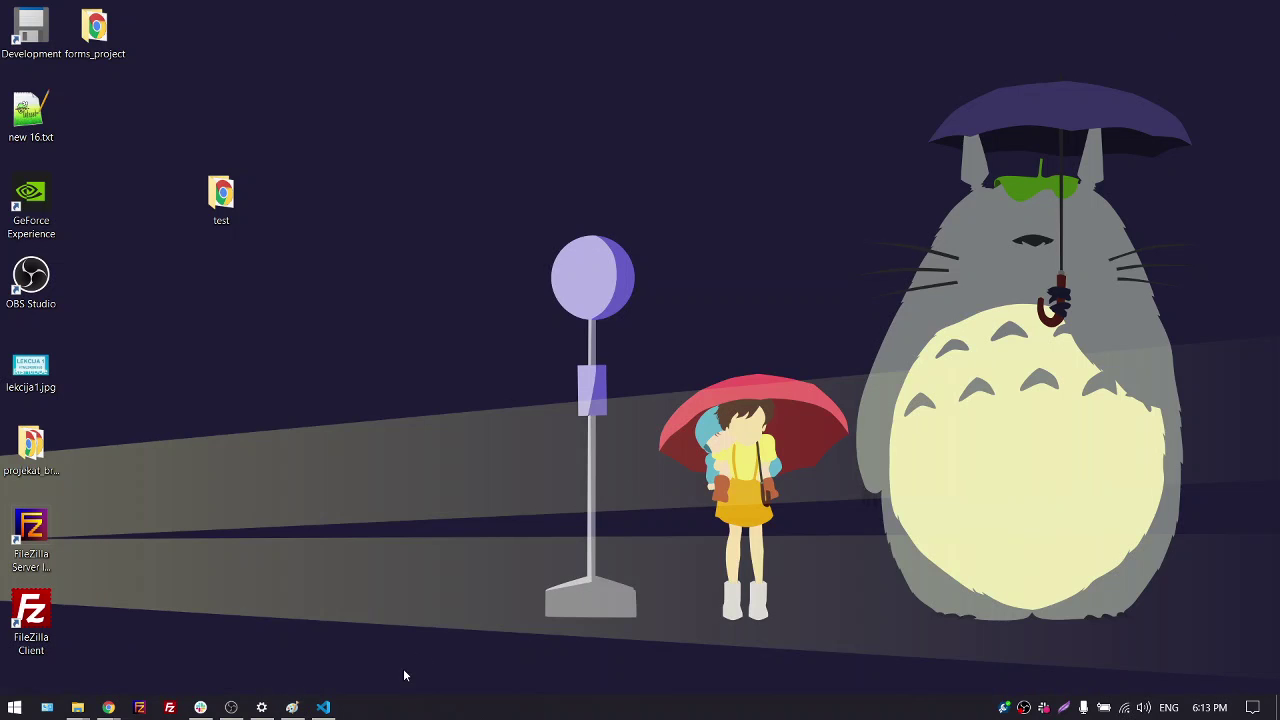
pyautogui.click(323, 707)
pyautogui.scroll(4, 406, 259)
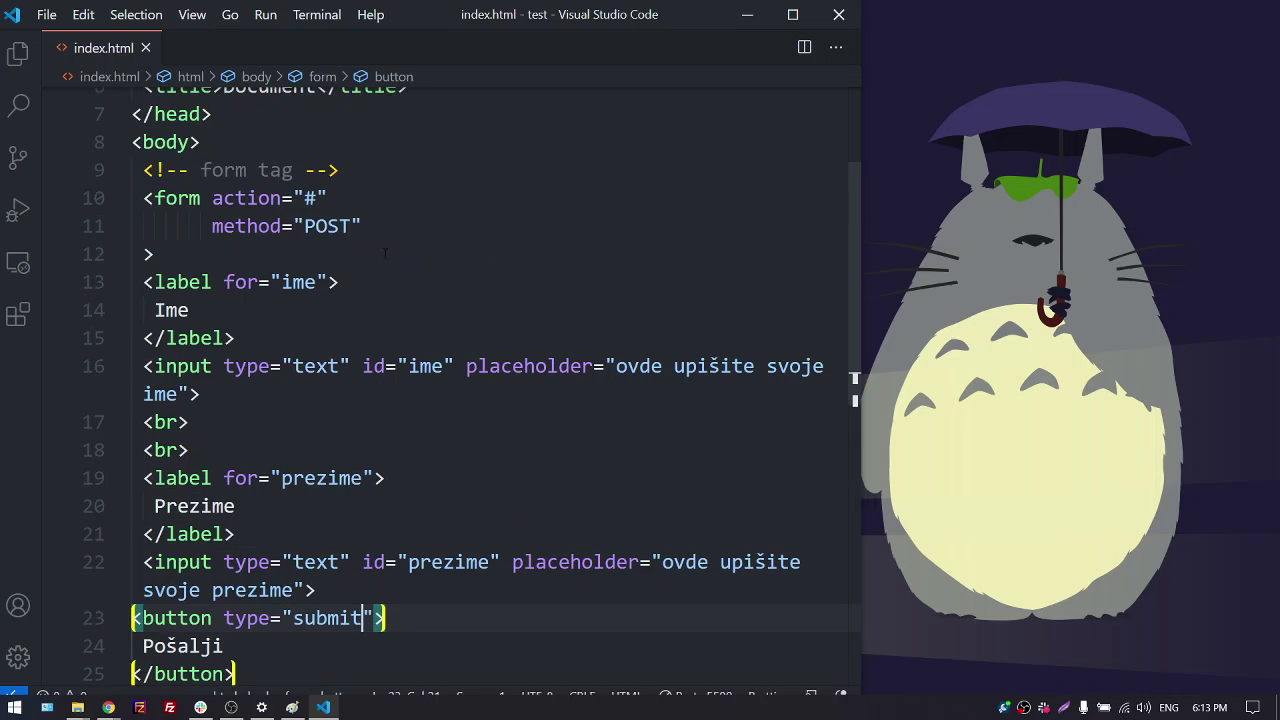
pyautogui.click(315, 198)
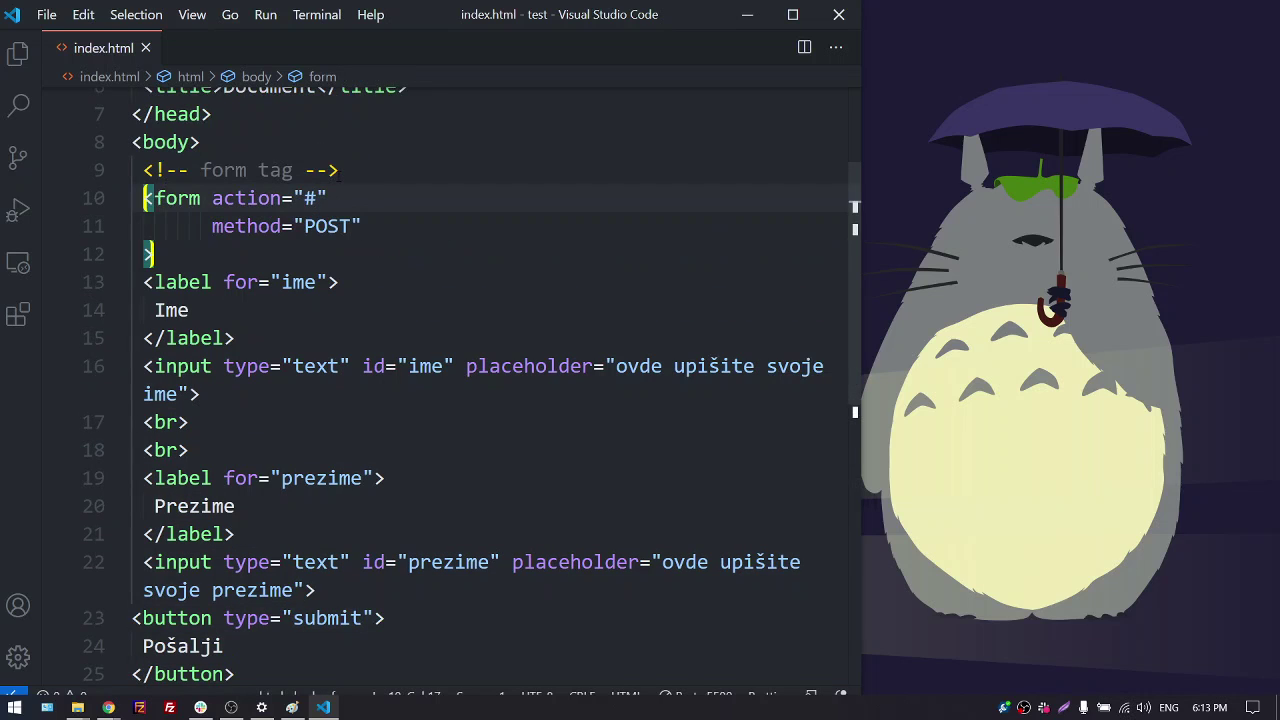
pyautogui.press('BackSpace')
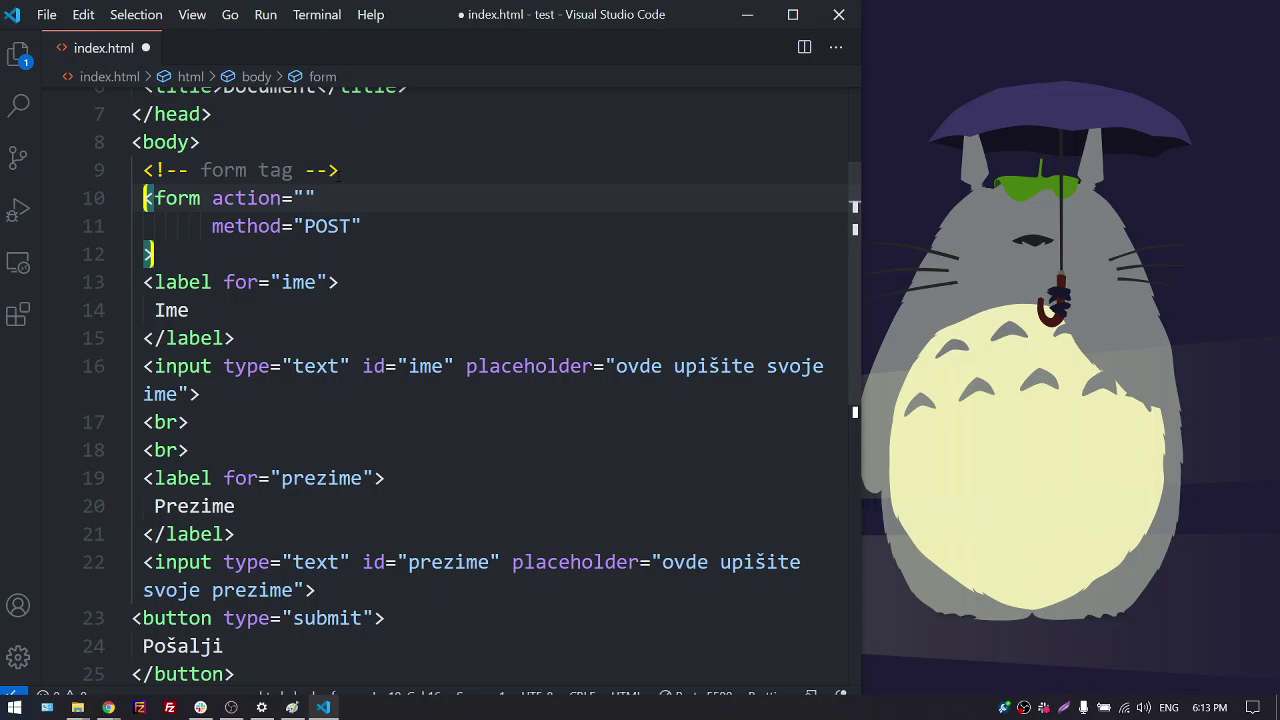
pyautogui.write('U')
pyautogui.press('super+space')
pyautogui.write('ŽICE')
pyautogui.hotkey('ctrl', 's')
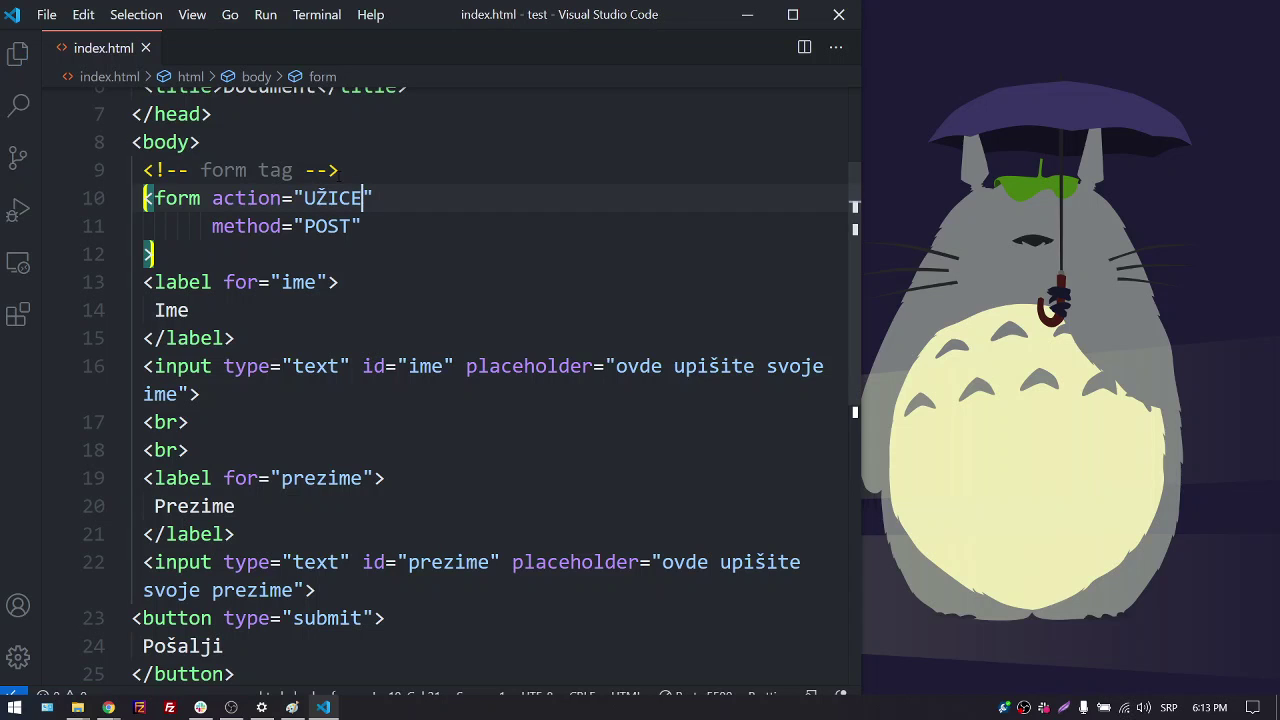
# Go back from the error page to the Ime/Prezime form in Chrome
pyautogui.hotkey('alt', 'Tab')
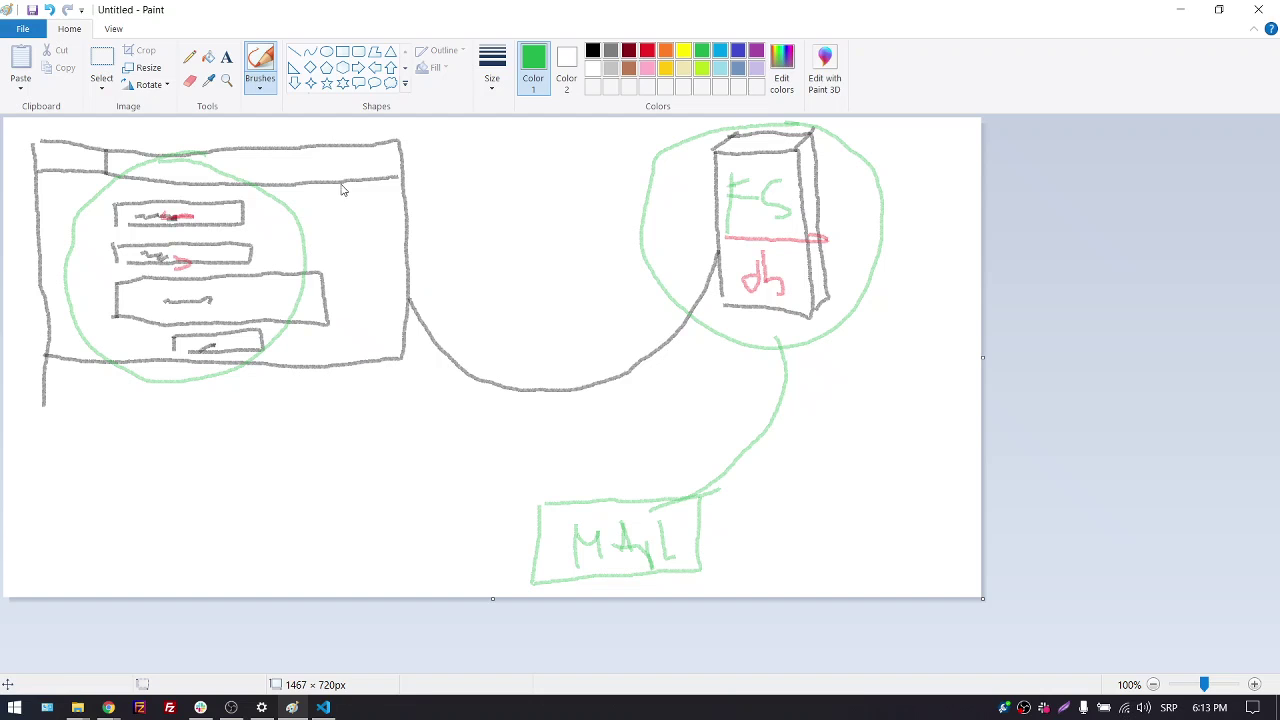
pyautogui.hotkey('alt', 'Tab')
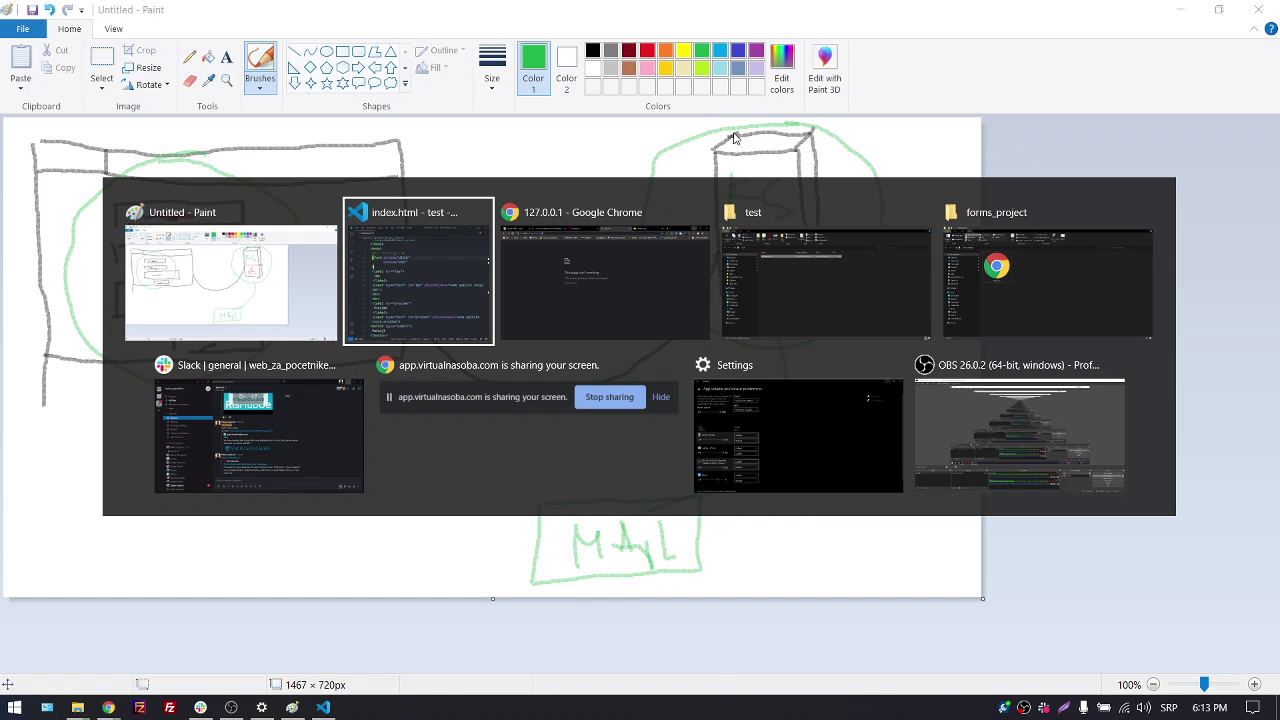
pyautogui.hotkey('alt', 'Tab')
pyautogui.hotkey('alt', 'Left')
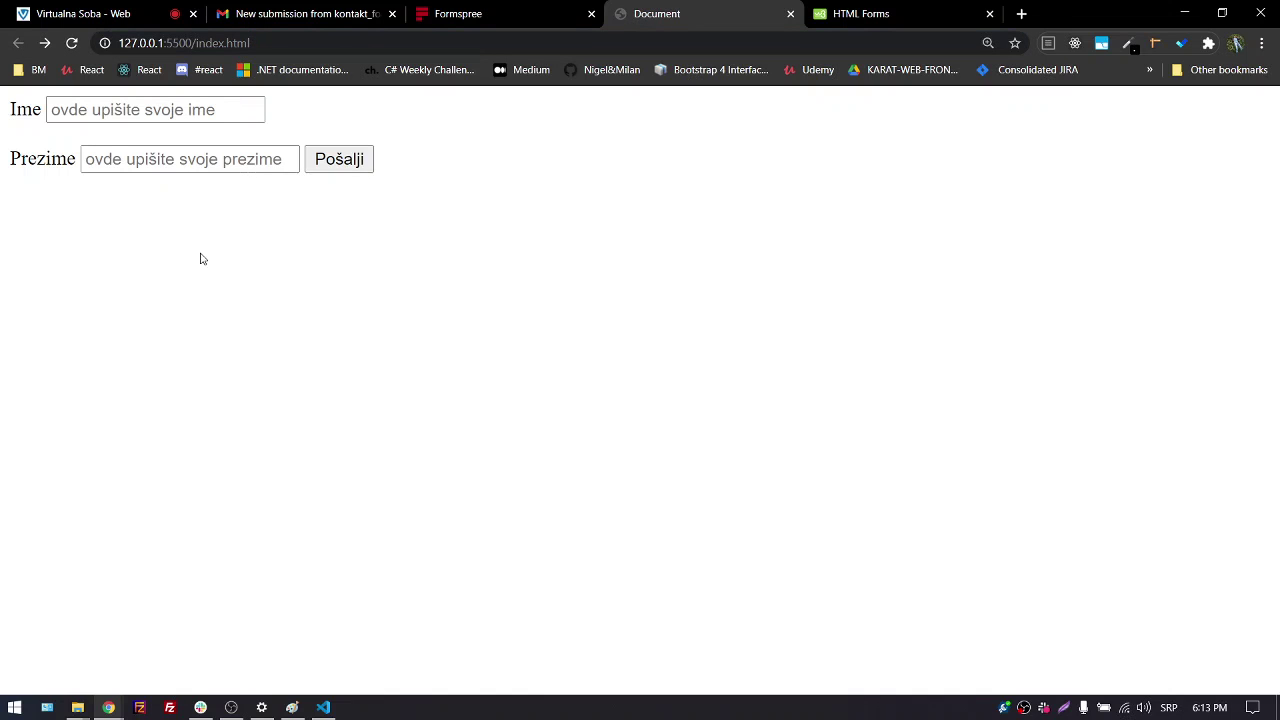
# Submit the form again, getting another HTTP 405, then return to the editor
pyautogui.click(344, 164)
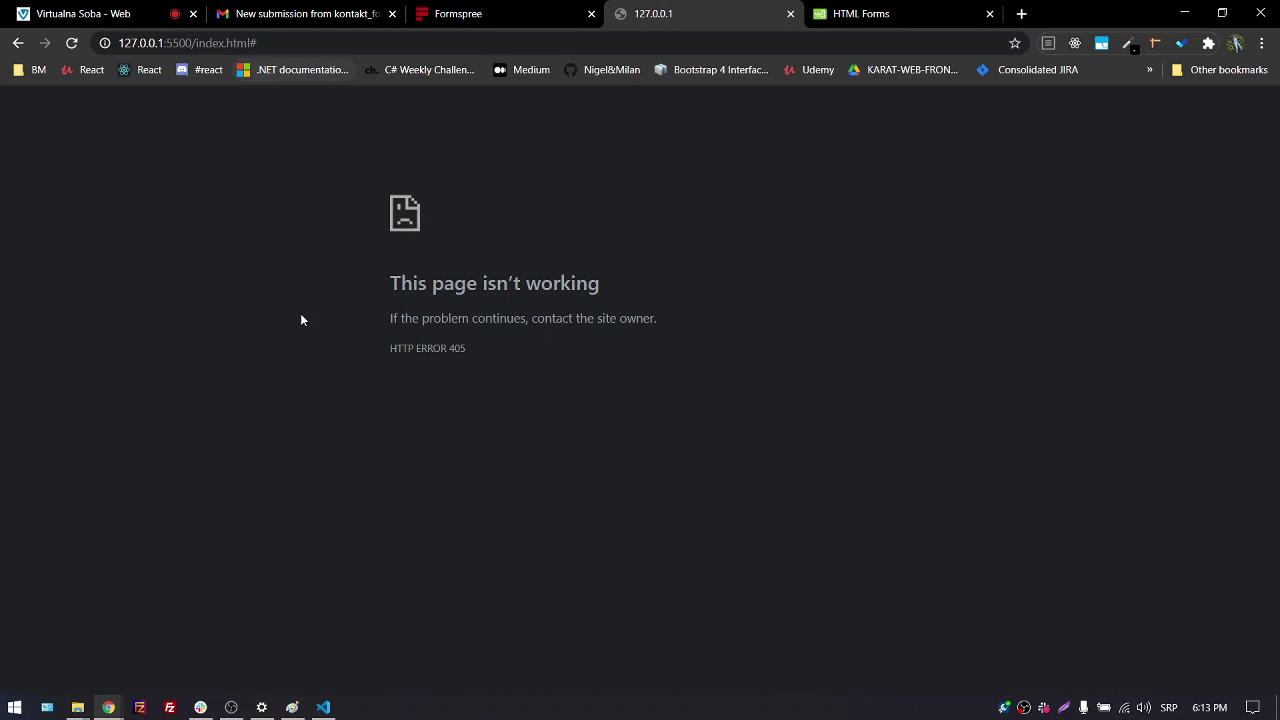
pyautogui.click(323, 706)
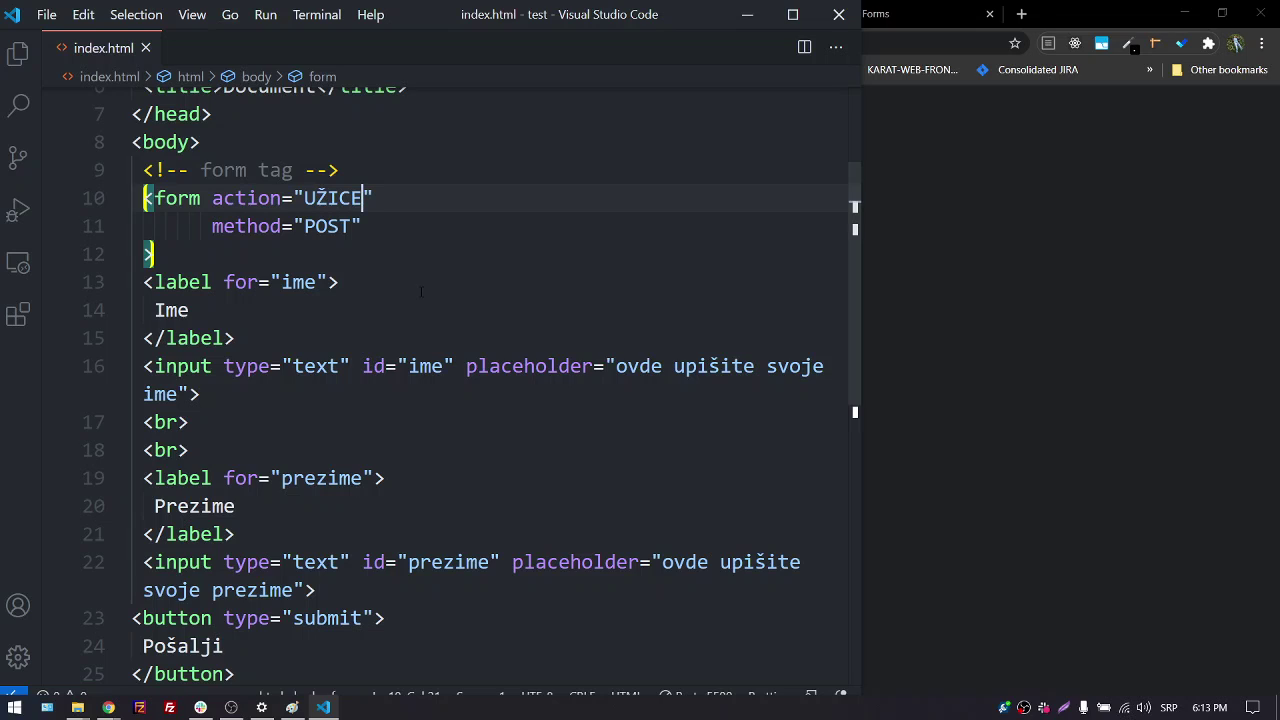
pyautogui.press('Left')
pyautogui.press('Left')
pyautogui.press('Left')
pyautogui.scroll(-4, 447, 390)
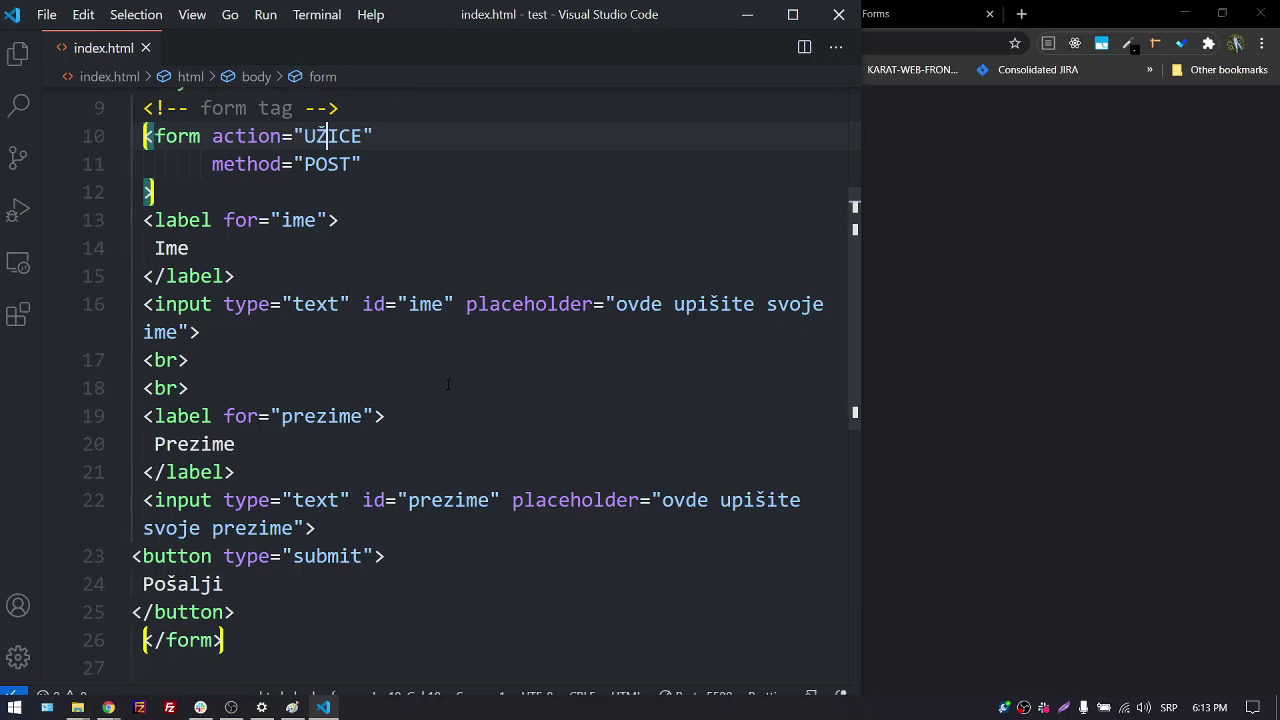
pyautogui.scroll(4, 447, 395)
pyautogui.scroll(1, 447, 399)
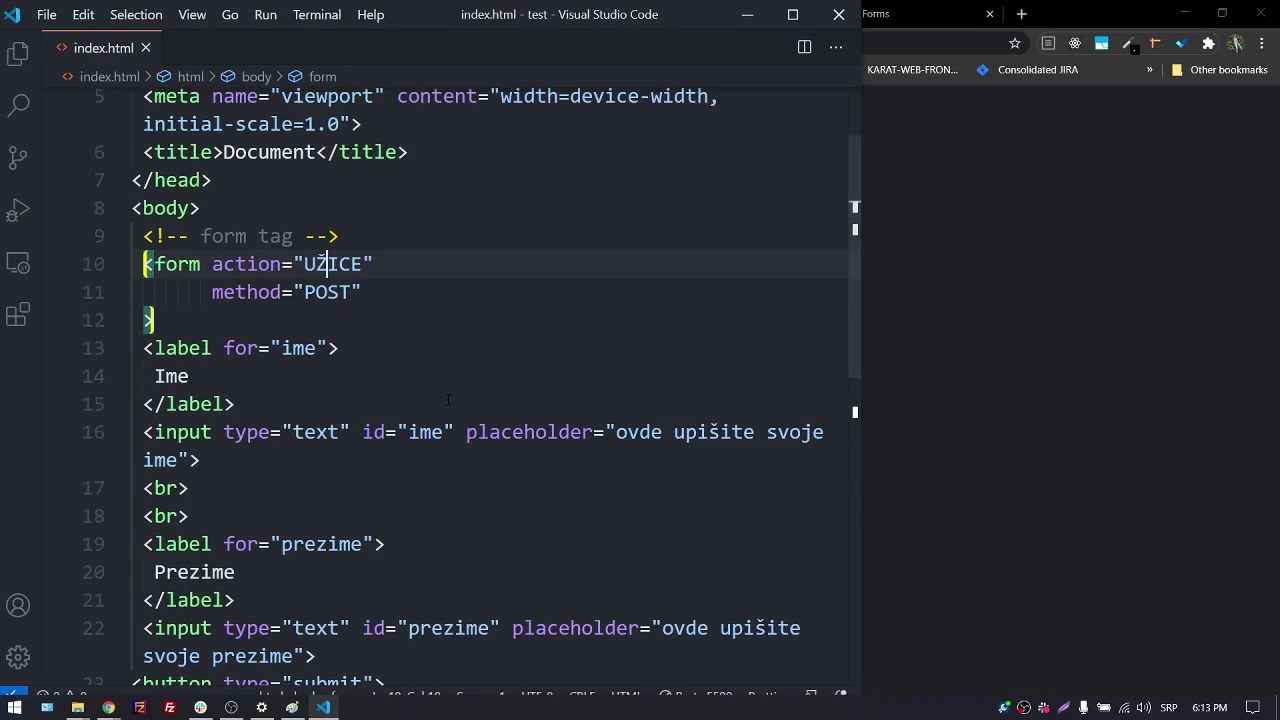
pyautogui.scroll(-1, 455, 405)
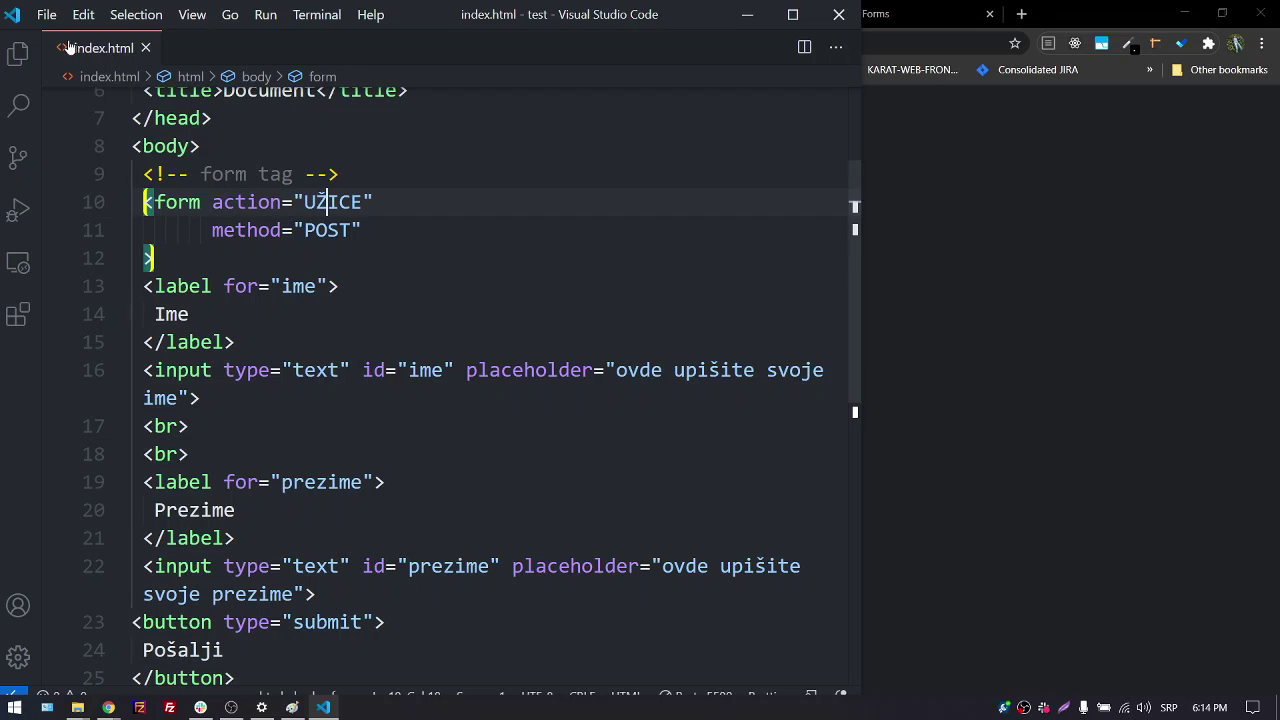
pyautogui.click(46, 14)
# Save, reload the form in Chrome and submit it, getting HTTP 405 at /UŽICE
pyautogui.click(127, 276)
pyautogui.hotkey('alt', 'Tab')
pyautogui.hotkey('alt', 'Left')
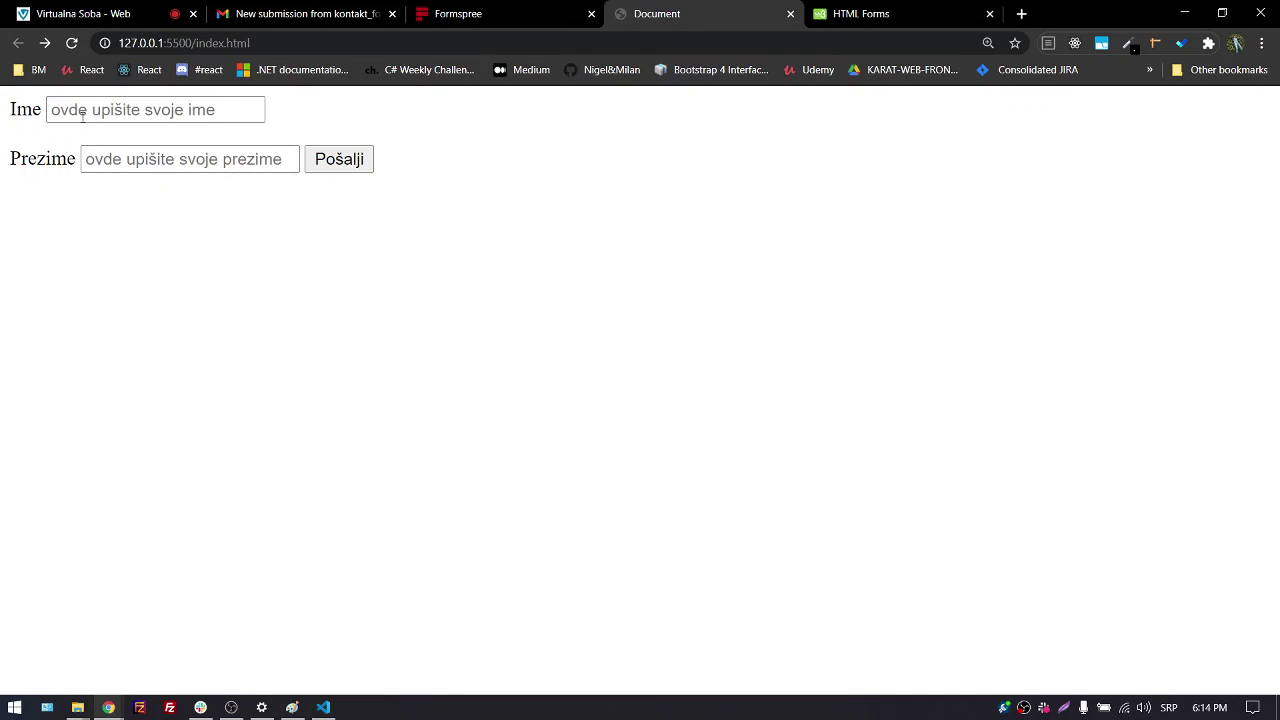
pyautogui.click(72, 43)
pyautogui.click(330, 160)
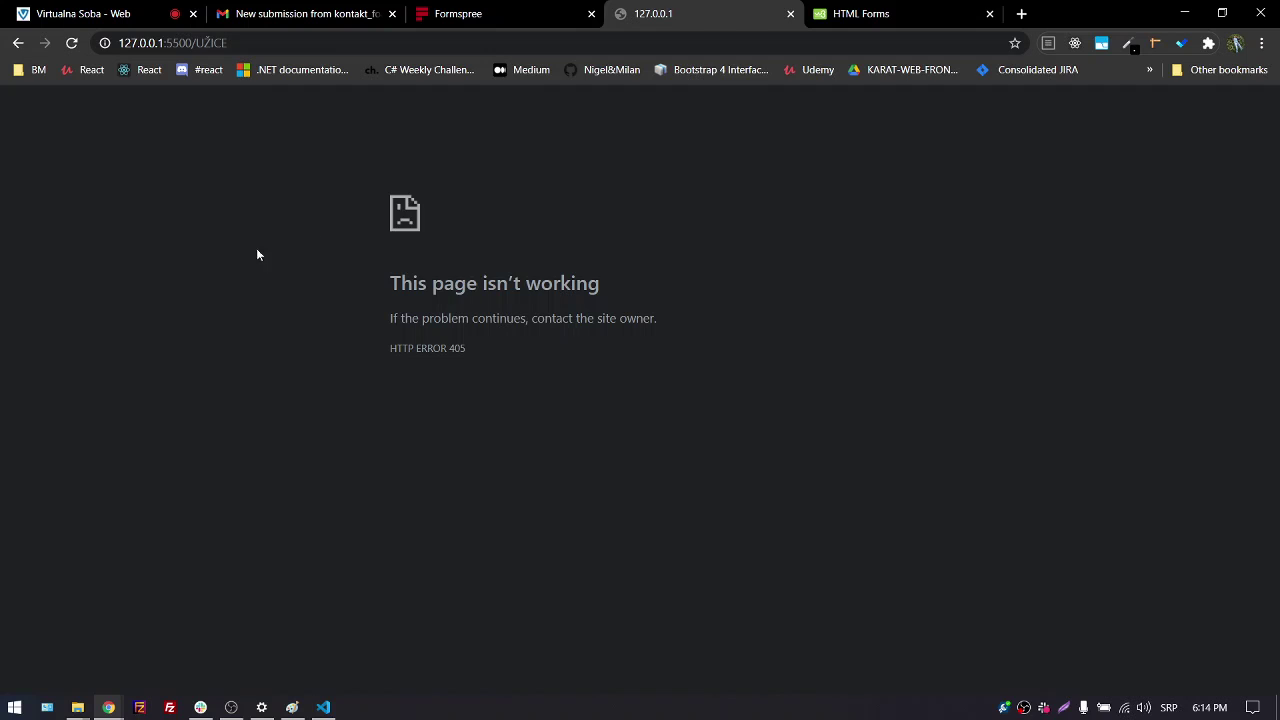
pyautogui.doubleClick(211, 43)
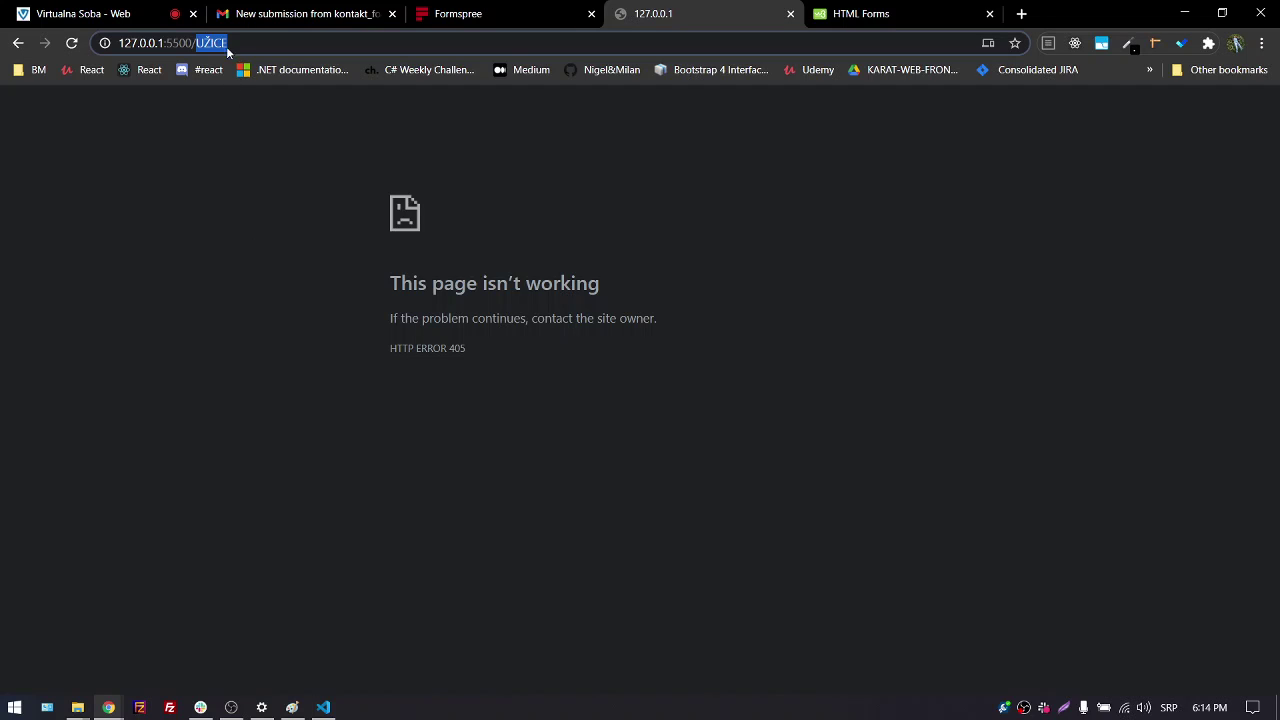
# Select the action value UŽICE in the maximized editor, then return to Chrome's 405 page
pyautogui.click(323, 707)
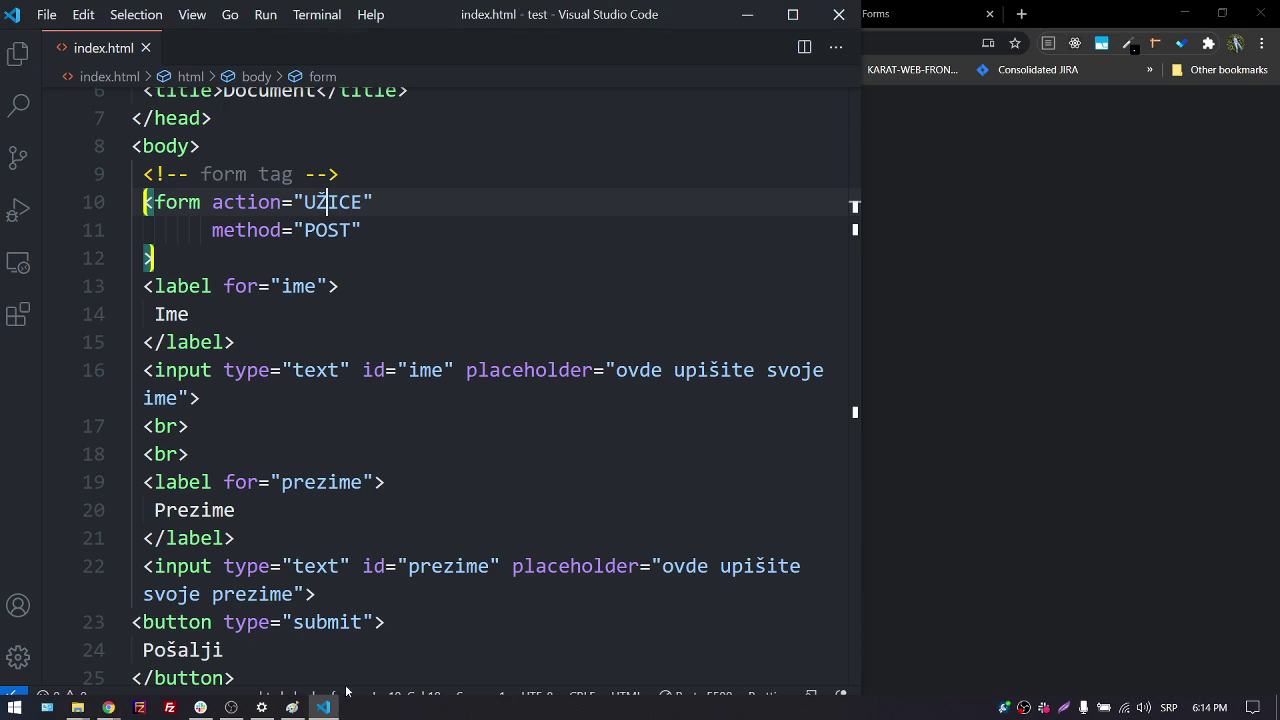
pyautogui.click(794, 15)
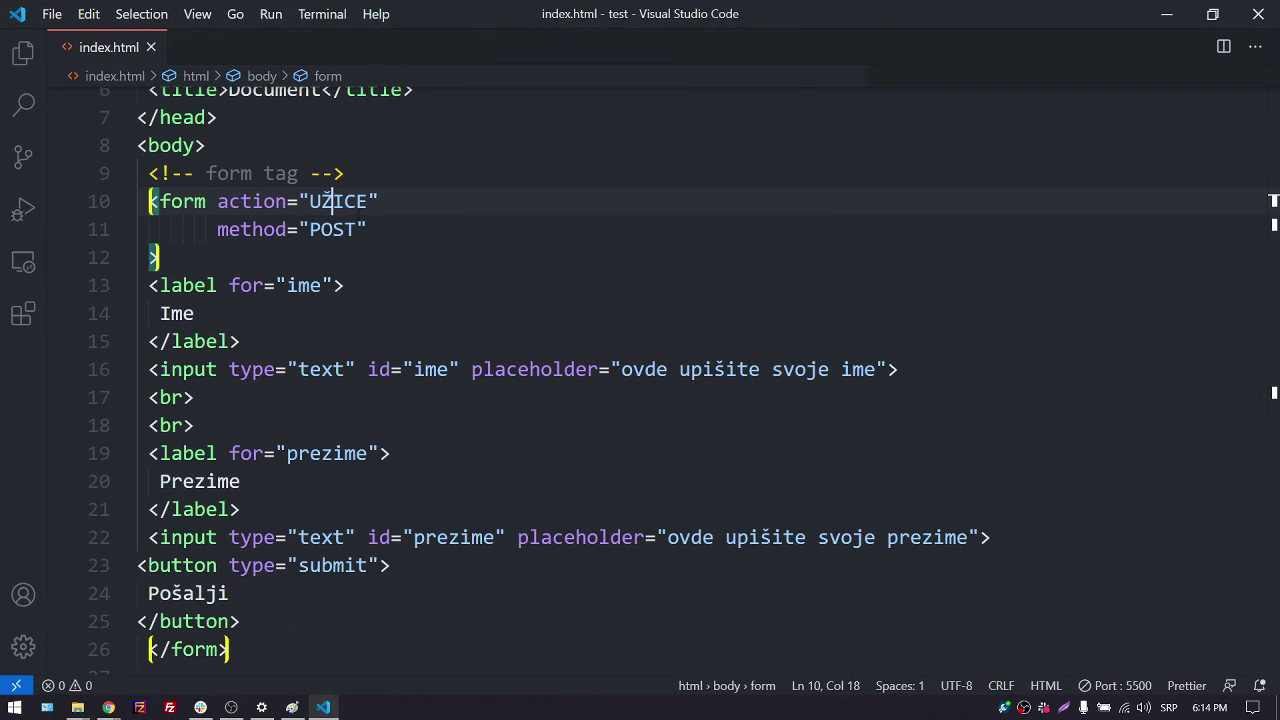
pyautogui.click(344, 201)
pyautogui.doubleClick(341, 201)
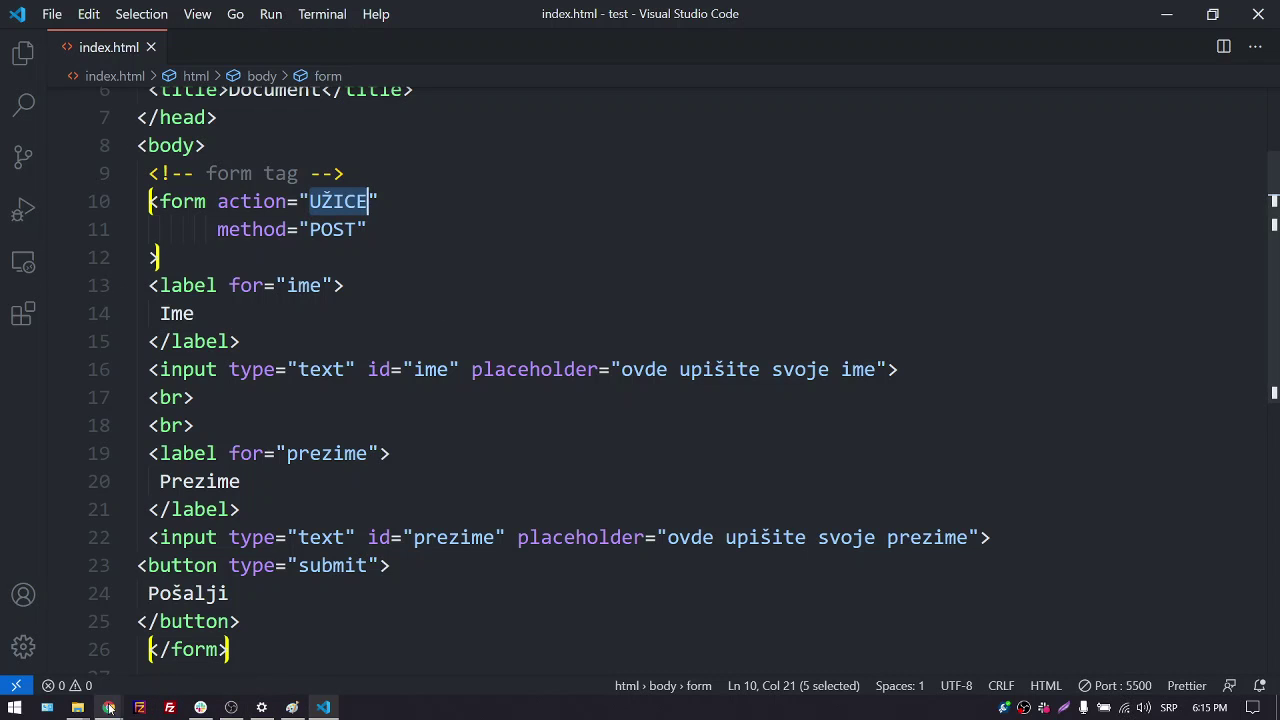
pyautogui.moveTo(110, 710)
pyautogui.click(100, 636)
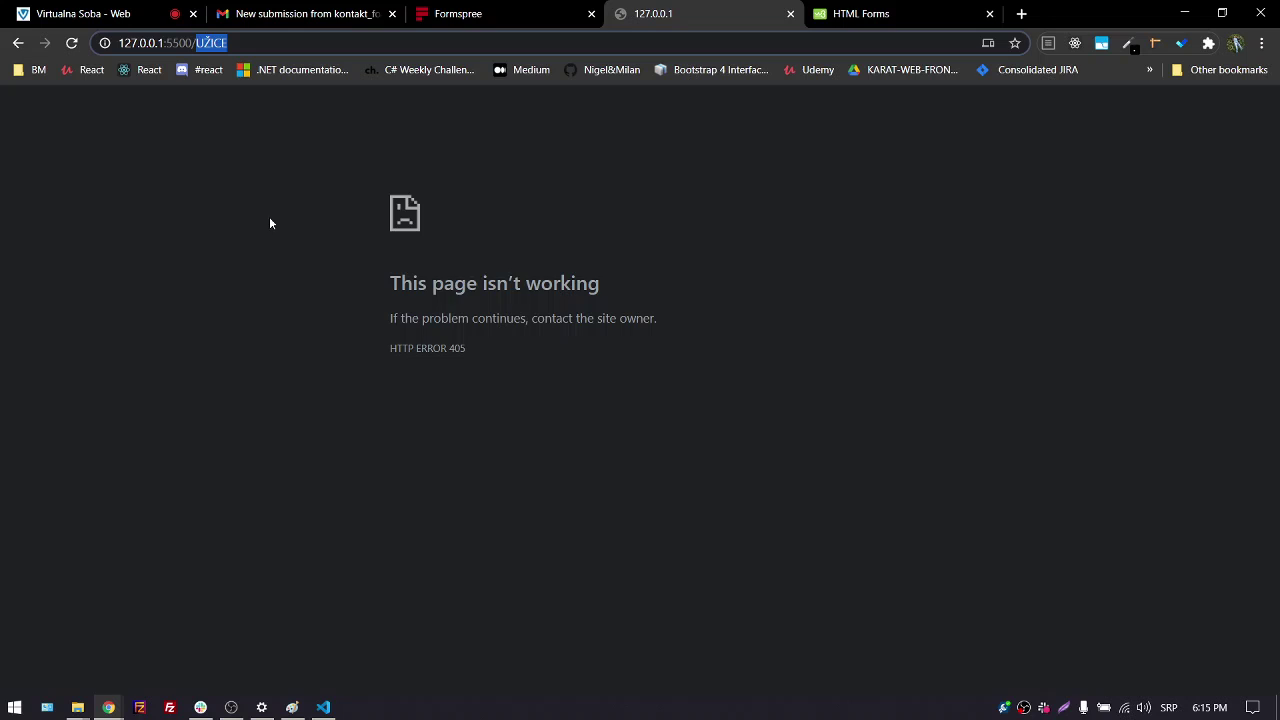
# Highlight the endpoint action URL in Formspree's HTML form snippet, then start a fresh browser tab
pyautogui.click(455, 14)
pyautogui.scroll(5, 362, 357)
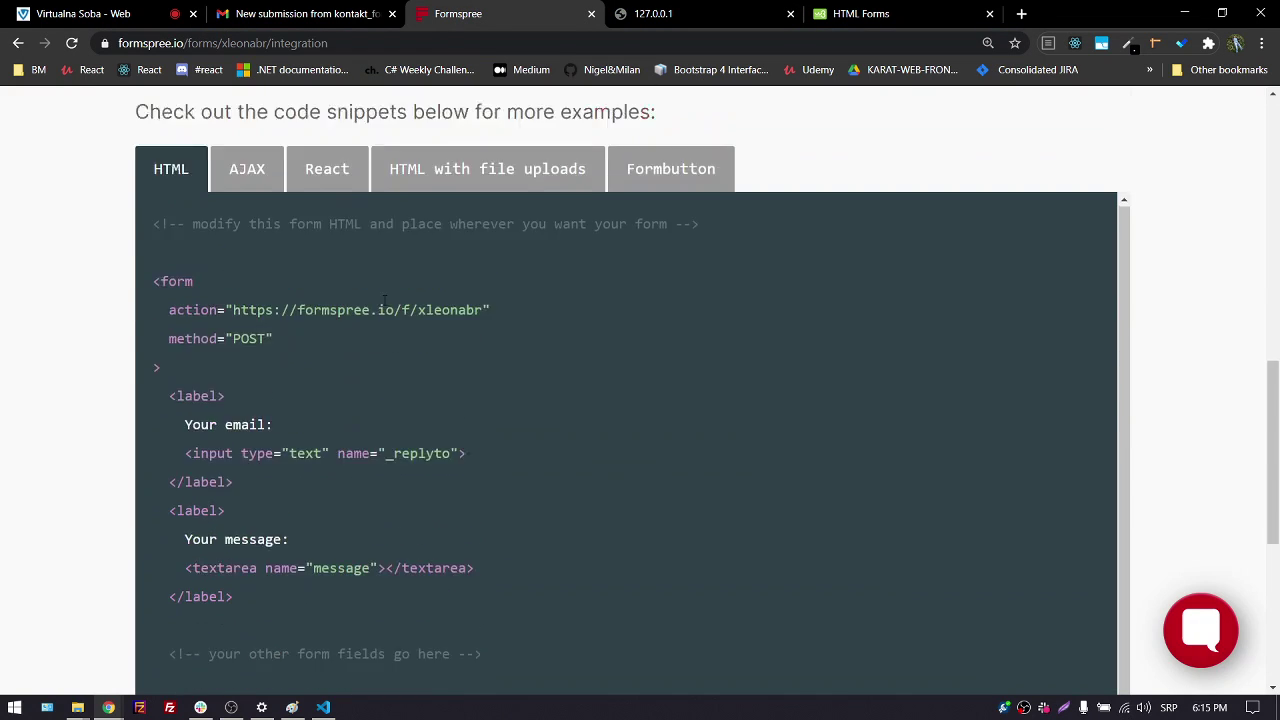
pyautogui.scroll(-1, 300, 360)
pyautogui.moveTo(233, 354); pyautogui.dragTo(484, 355)
pyautogui.scroll(-1, 528, 411)
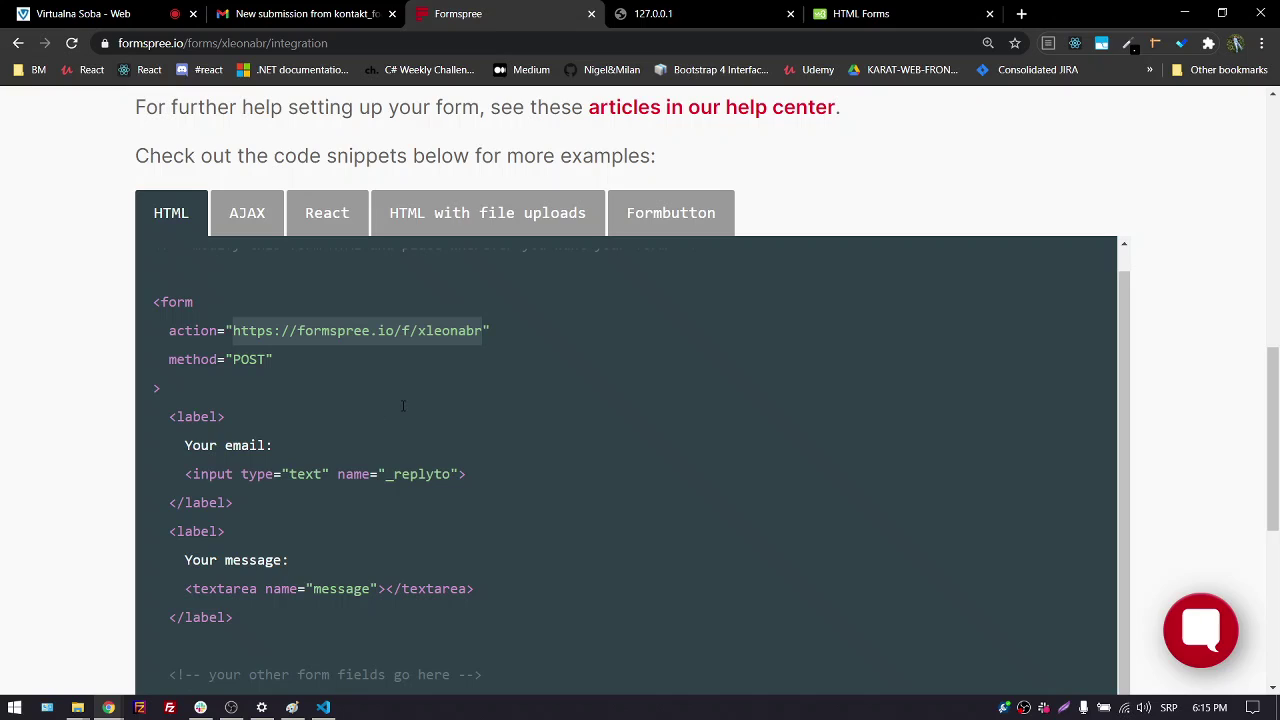
pyautogui.click(291, 345)
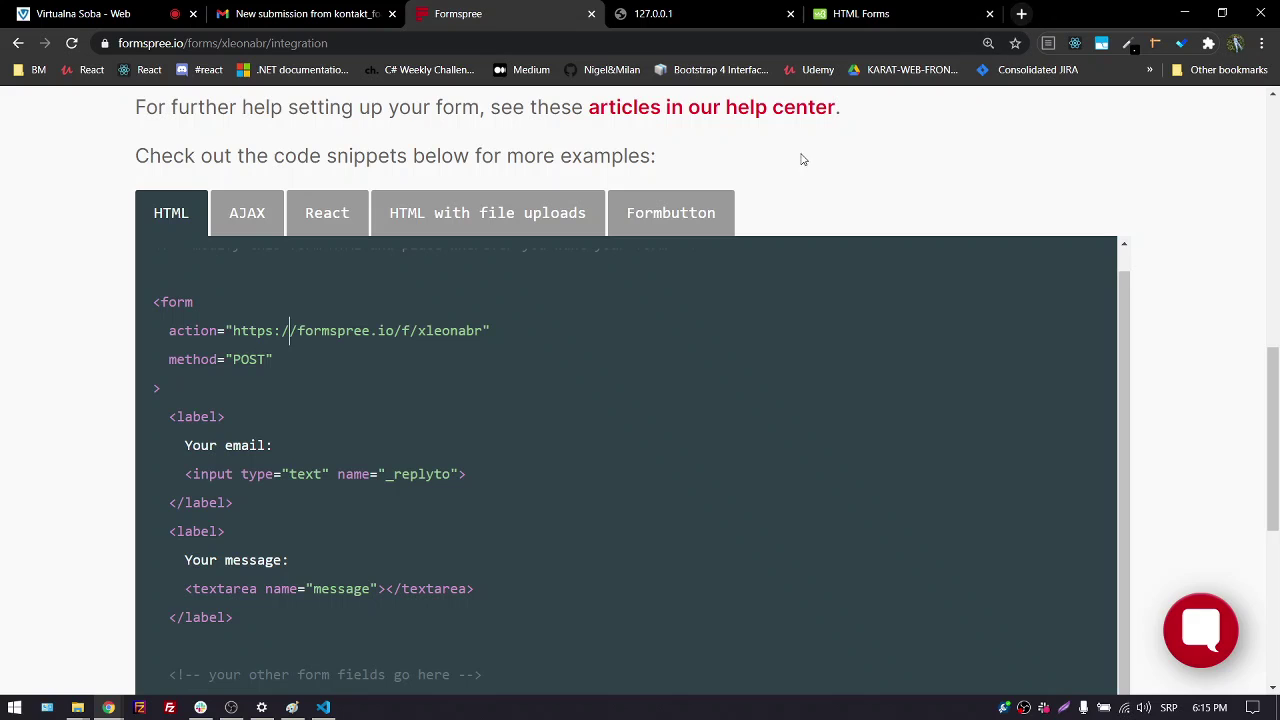
pyautogui.click(1020, 16)
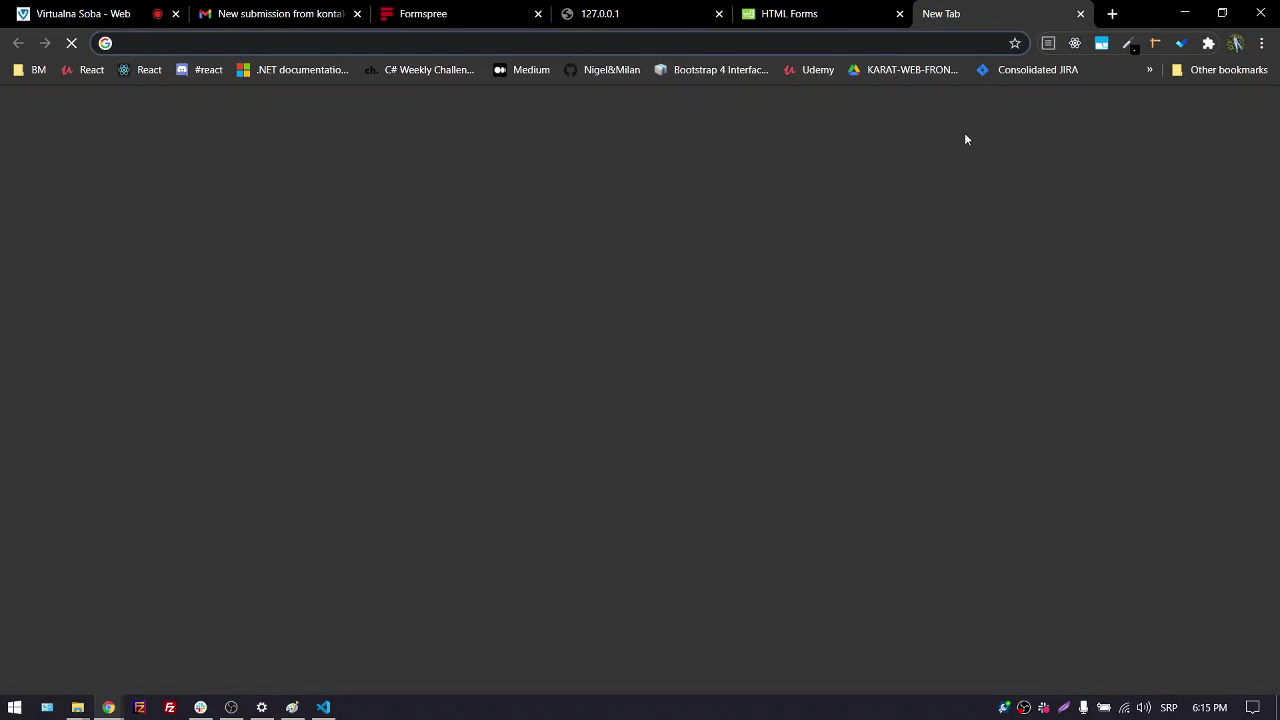
pyautogui.write('htt')
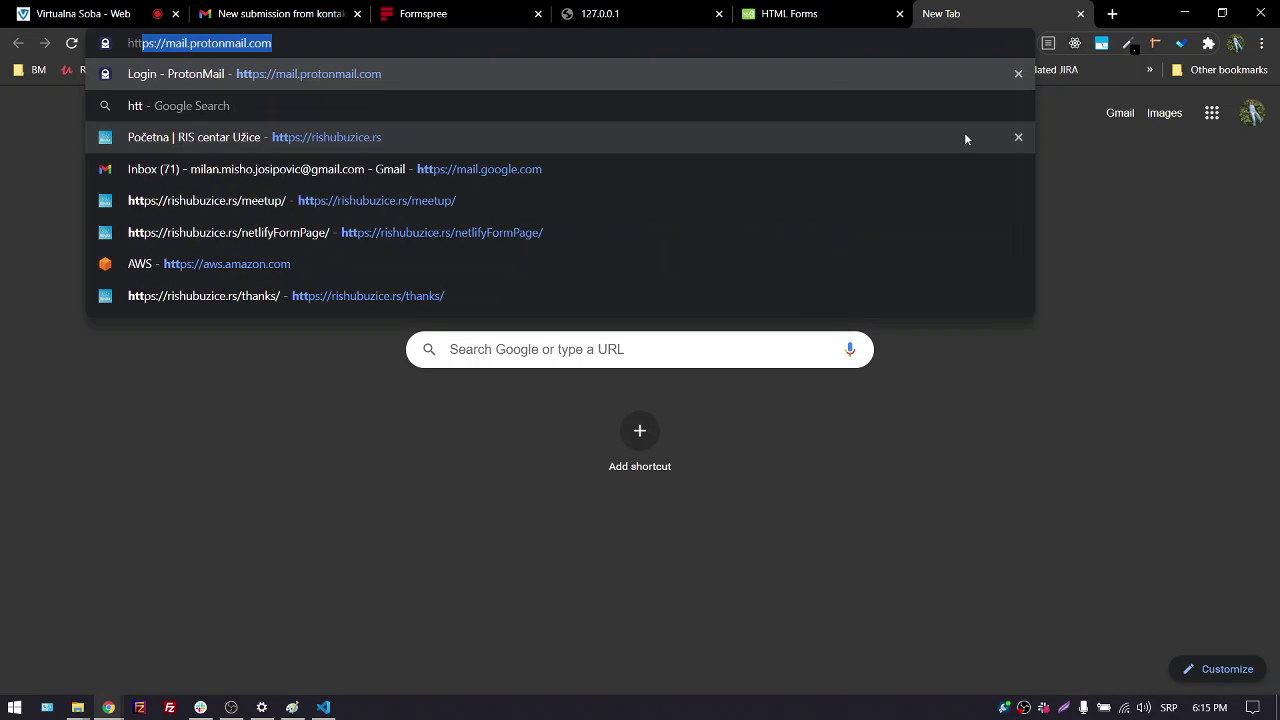
pyautogui.write('ps')
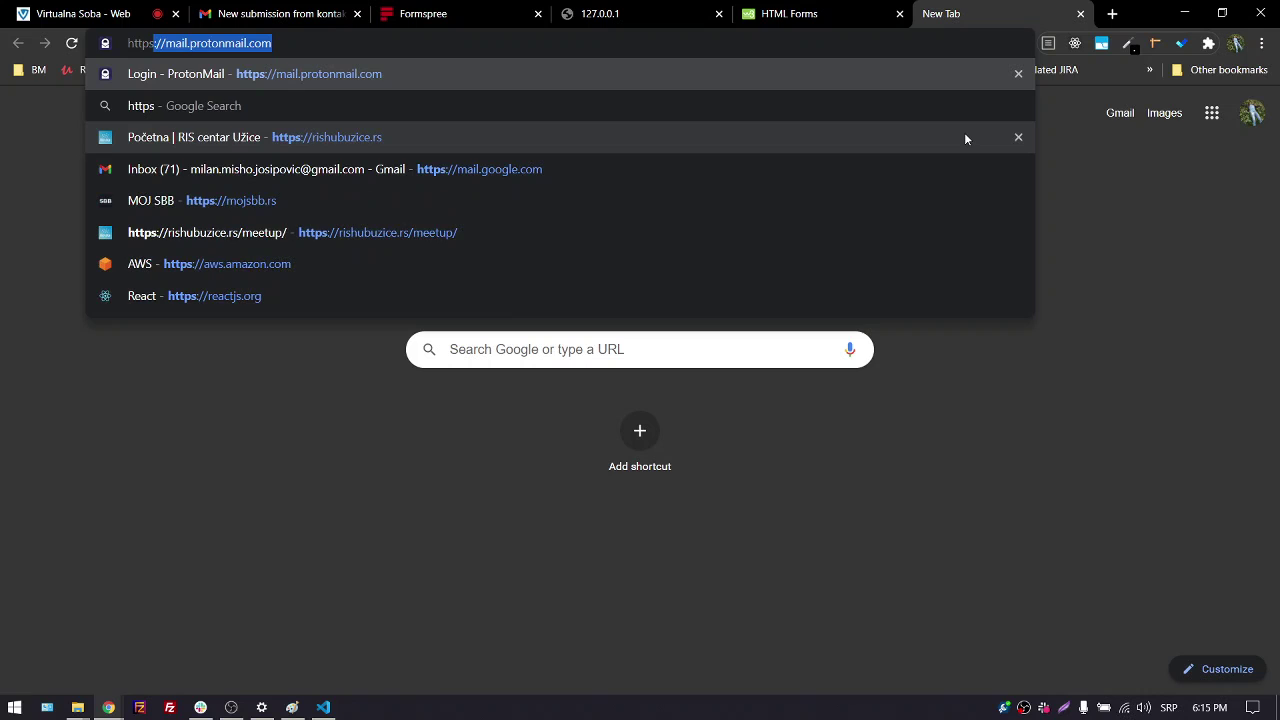
pyautogui.write('Č')
pyautogui.press('BackSpace')
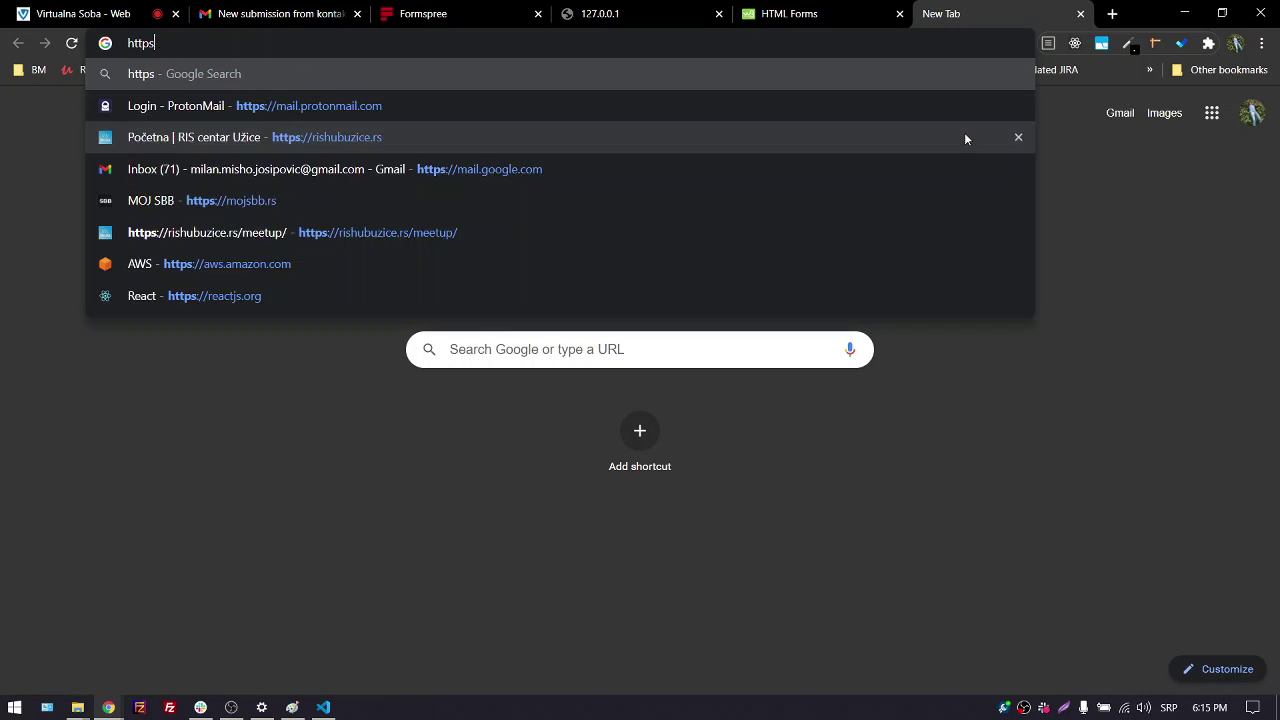
pyautogui.hotkey('alt', 'shift')
pyautogui.write(':')
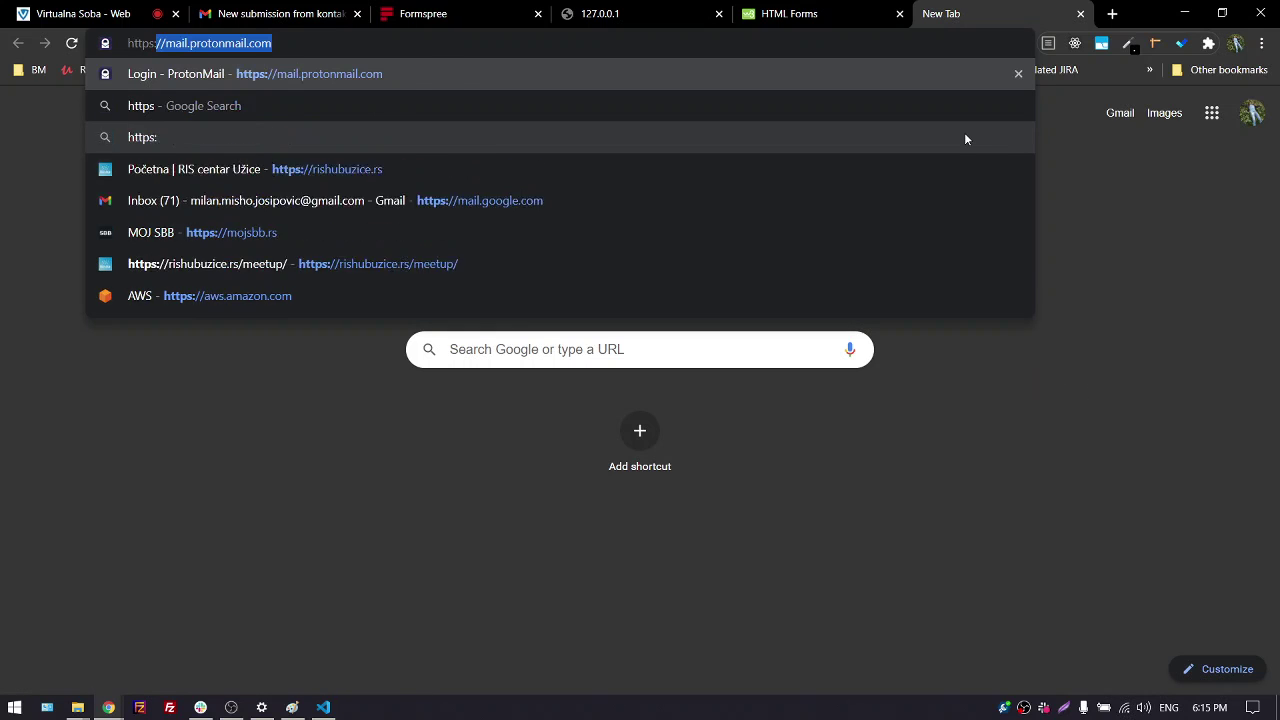
pyautogui.write('//')
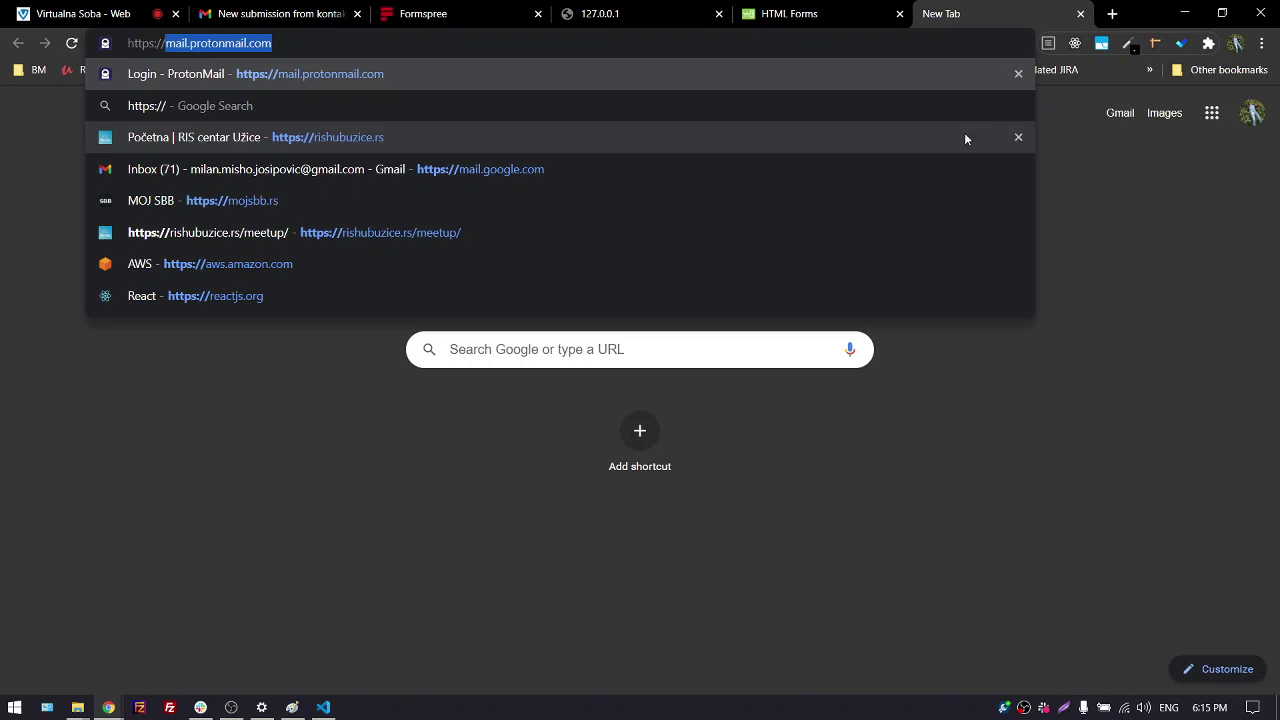
pyautogui.write('g')
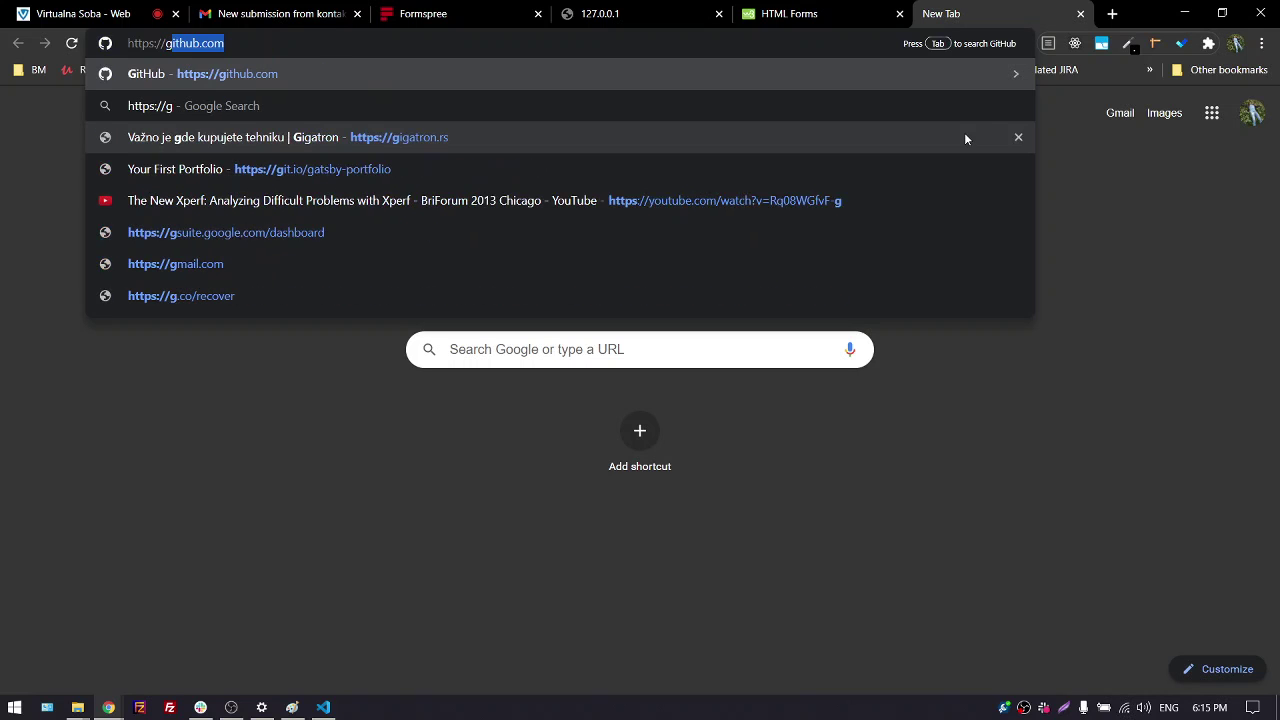
pyautogui.press('Delete')
pyautogui.press('BackSpace')
pyautogui.write('ww')
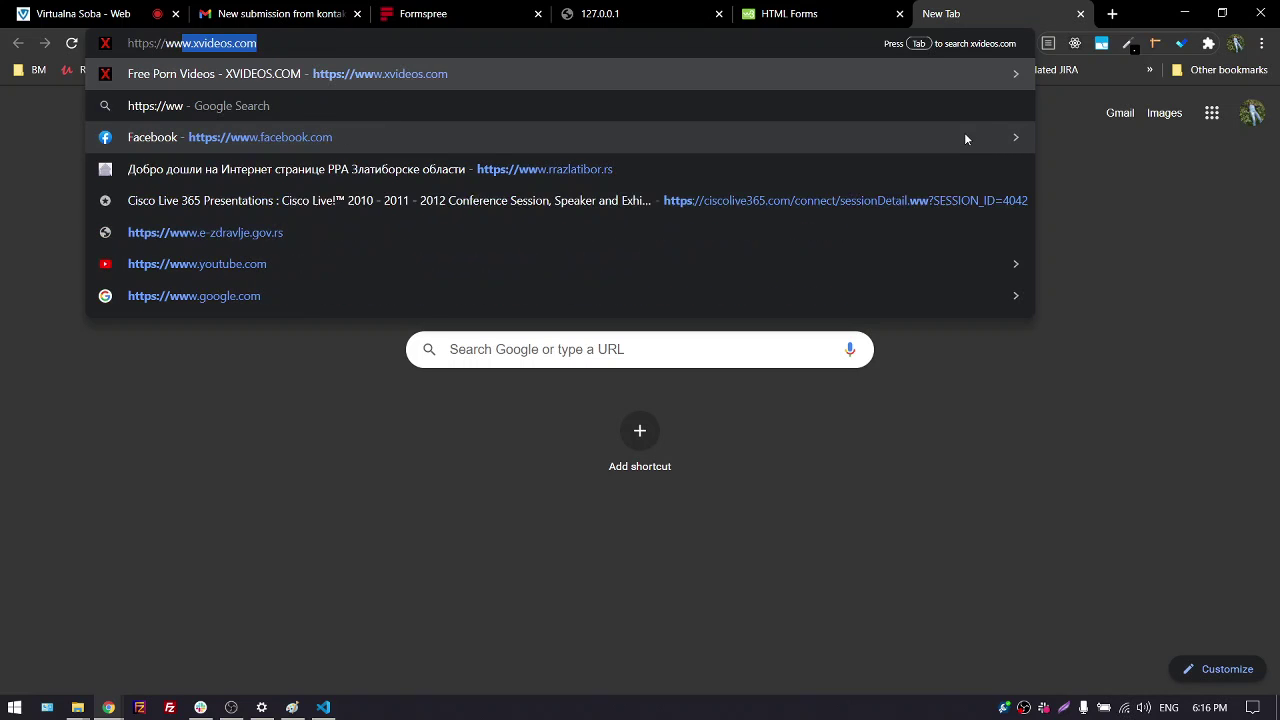
pyautogui.write('w.goog')
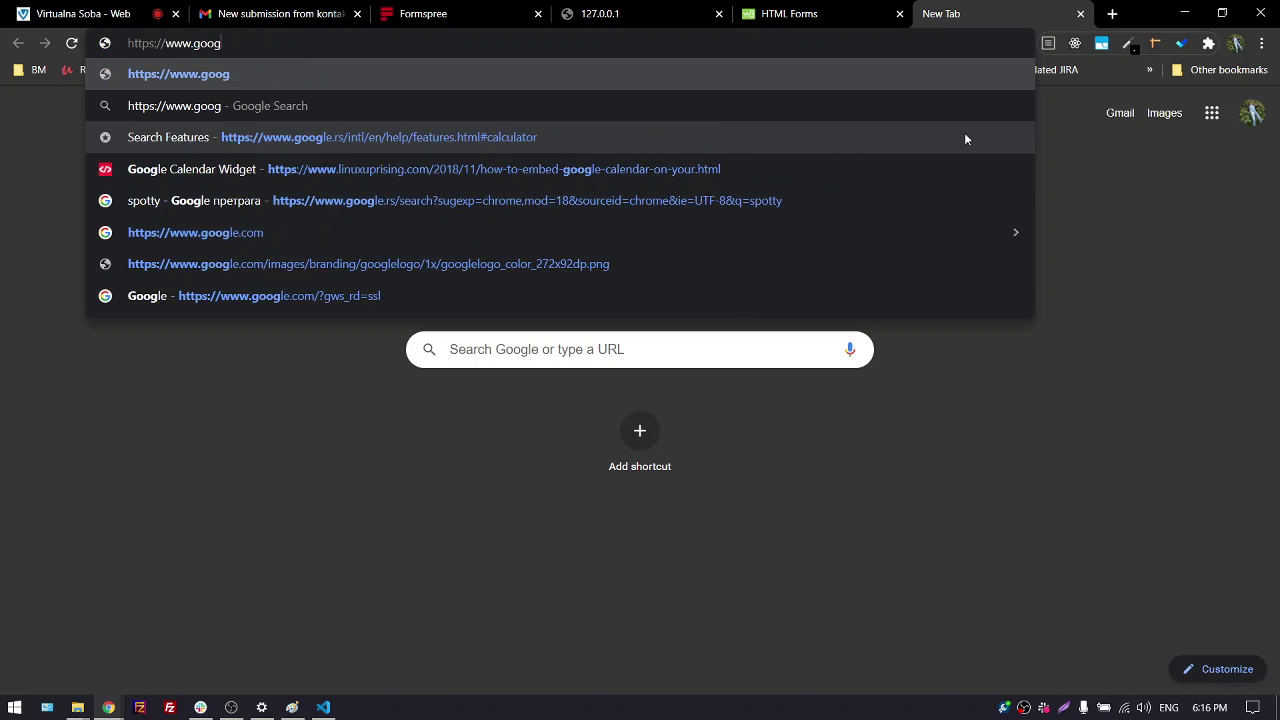
pyautogui.write('le.com')
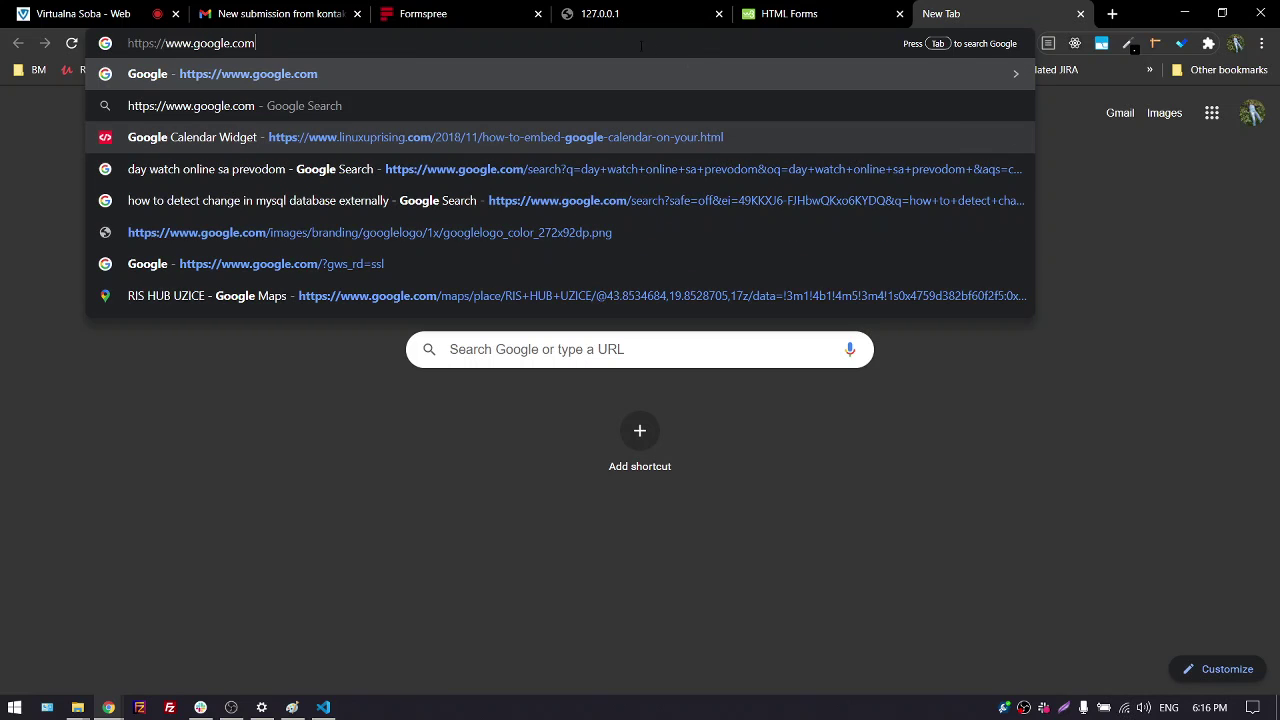
# Select the https, www, google and com parts of the address one by one
pyautogui.doubleClick(143, 44)
pyautogui.doubleClick(179, 45)
pyautogui.doubleClick(211, 43)
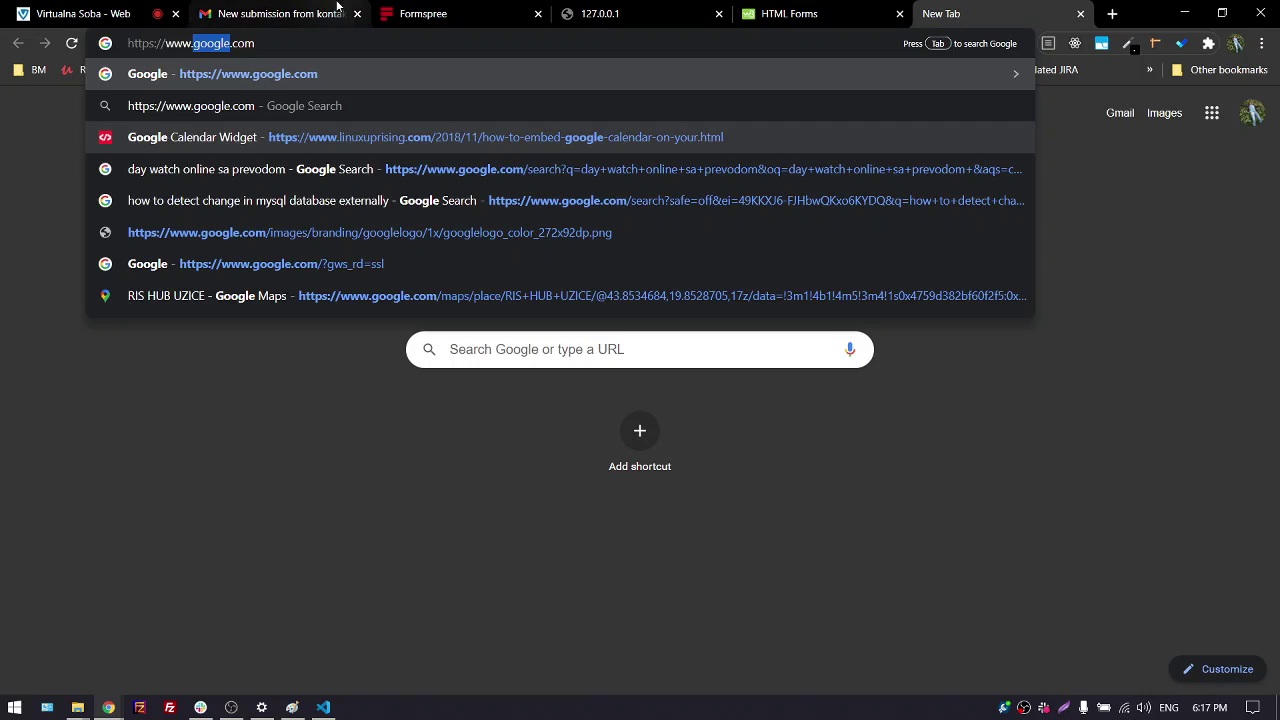
pyautogui.click(256, 43)
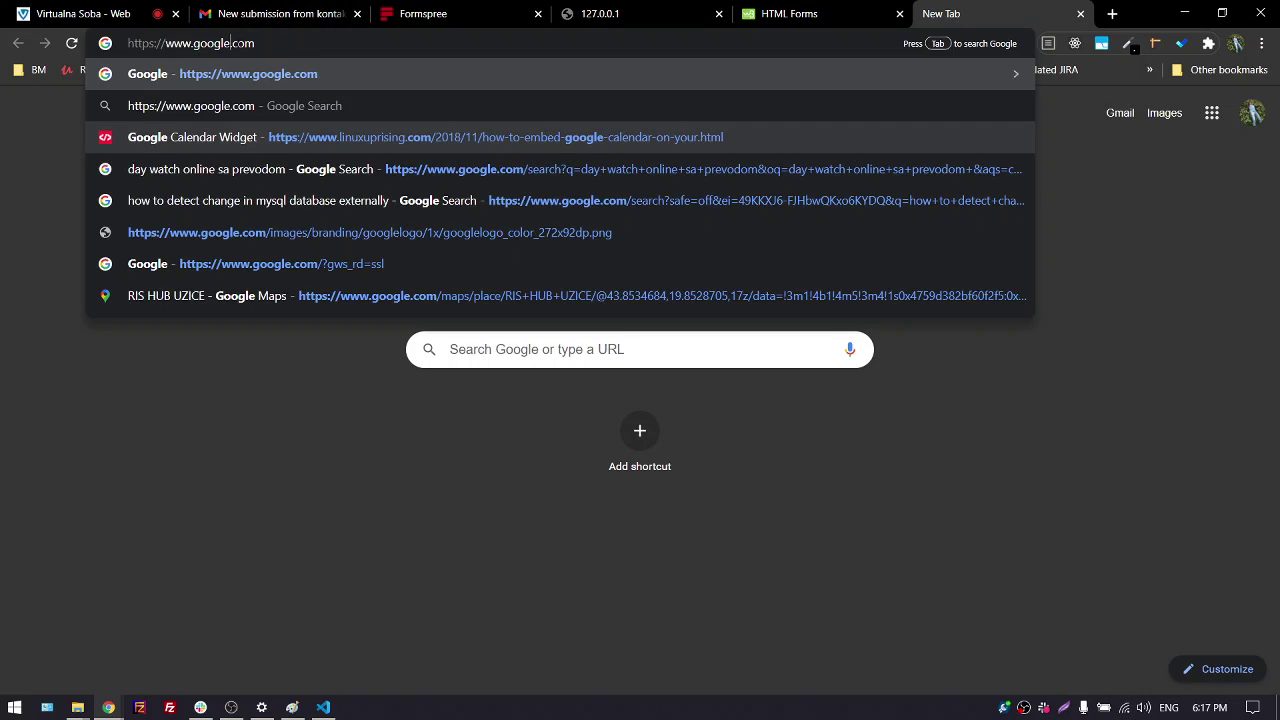
pyautogui.moveTo(232, 43); pyautogui.dragTo(256, 43)
# In another new tab, Google loopia.rs and open the Loopia site from the results
pyautogui.click(1112, 14)
pyautogui.write('l')
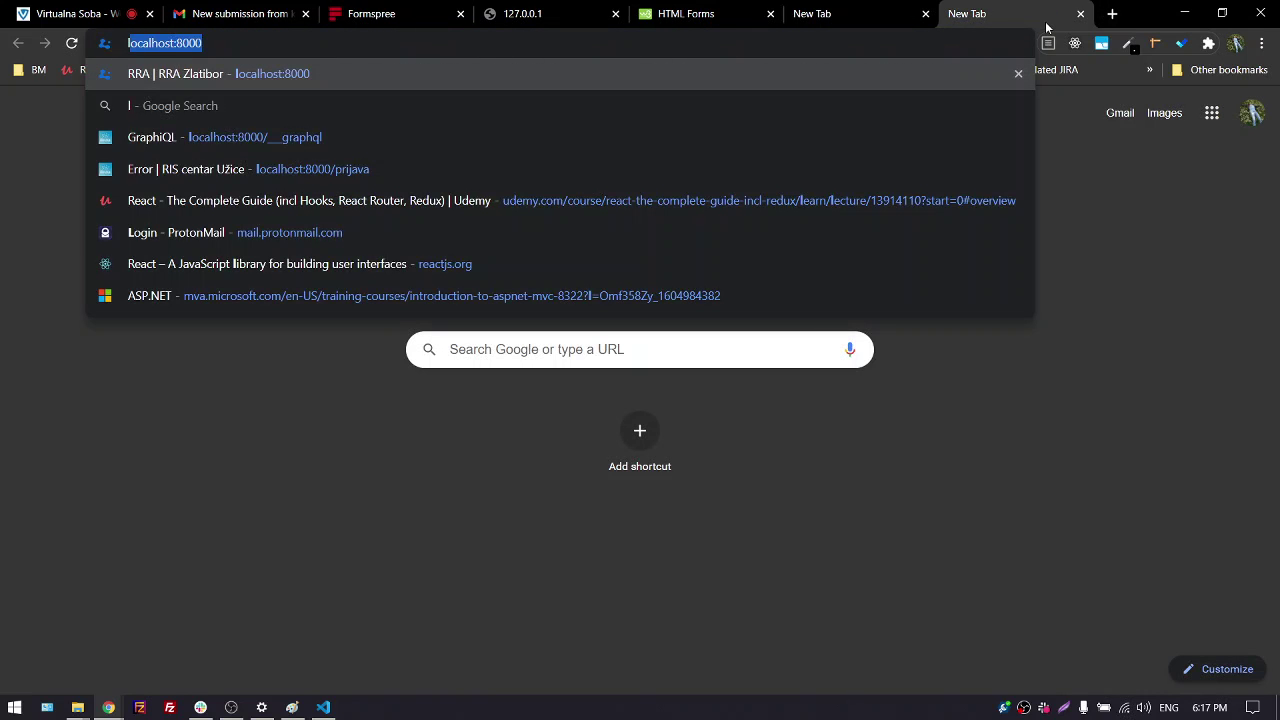
pyautogui.write('oopi')
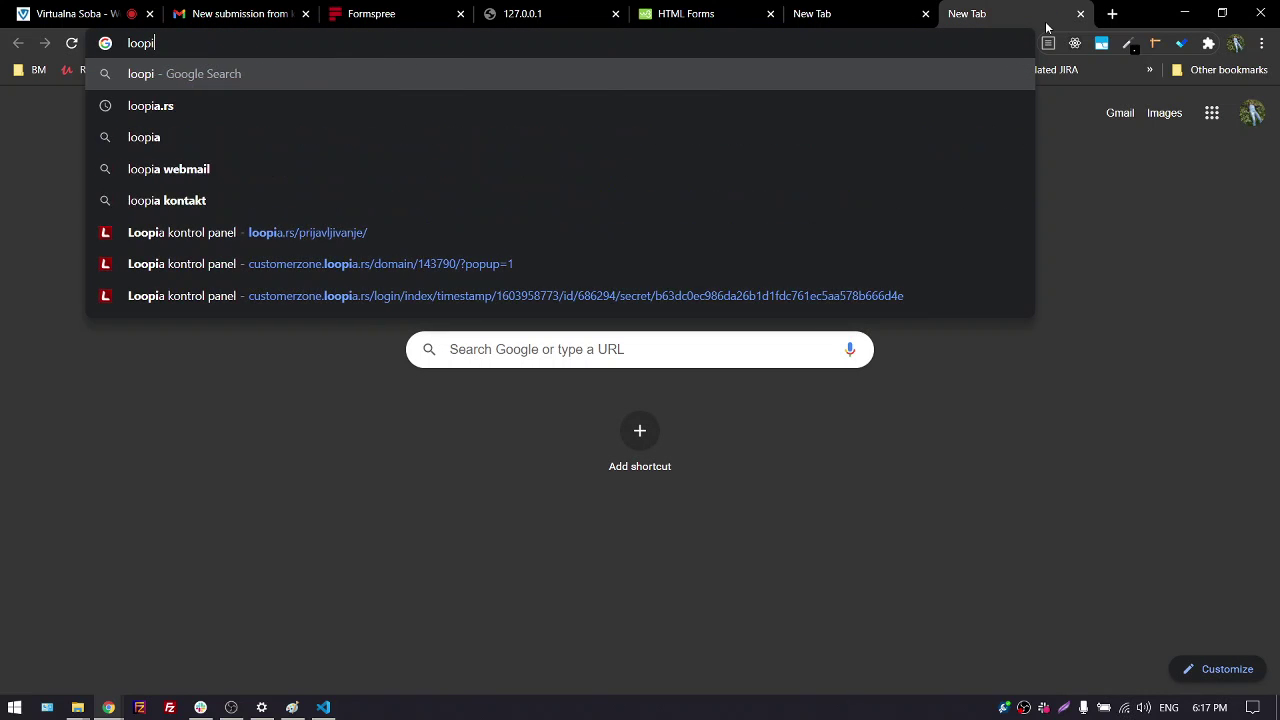
pyautogui.press('Down')
pyautogui.press('Return')
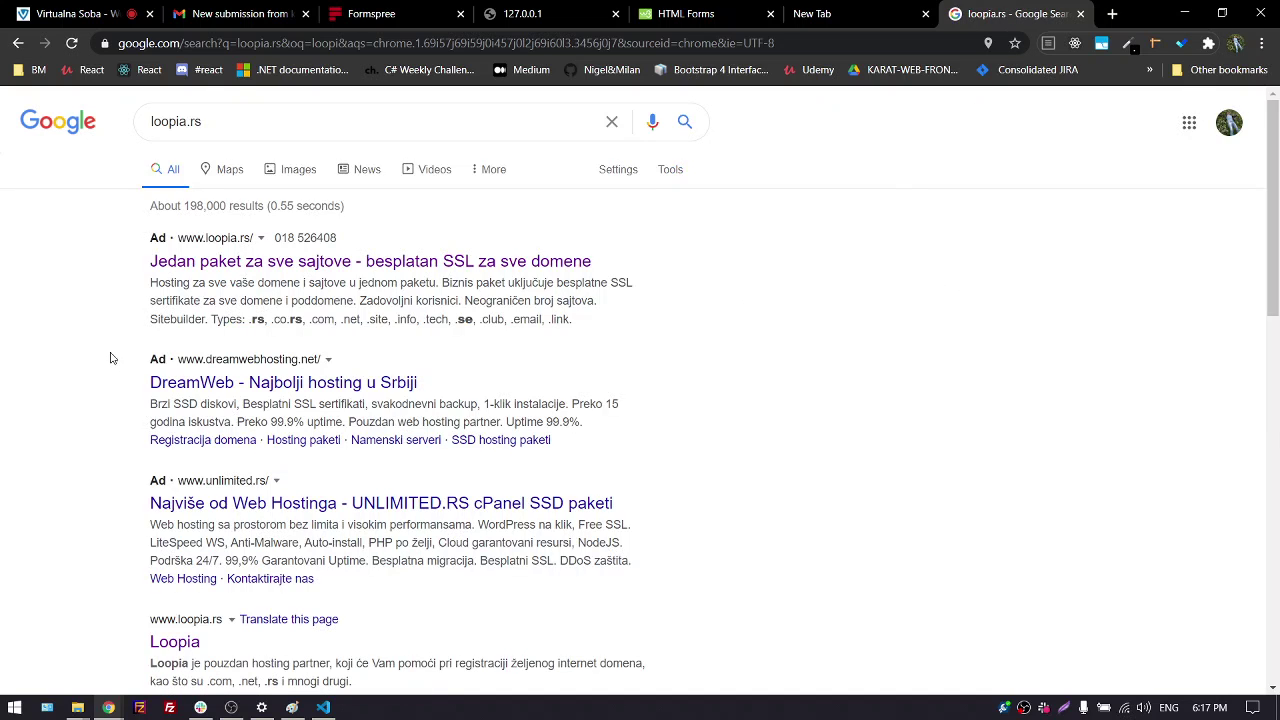
pyautogui.click(326, 263)
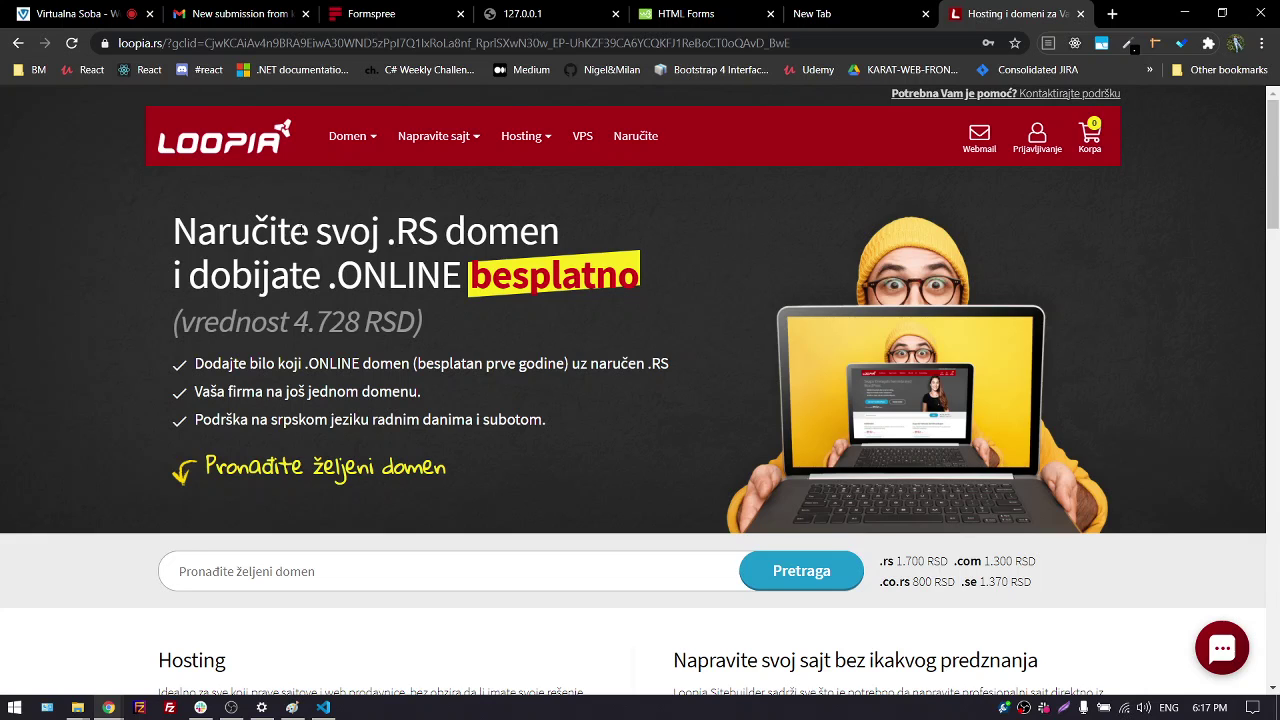
# Search Loopia's domain field for mirinblog.rs availability
pyautogui.scroll(-1, 144, 423)
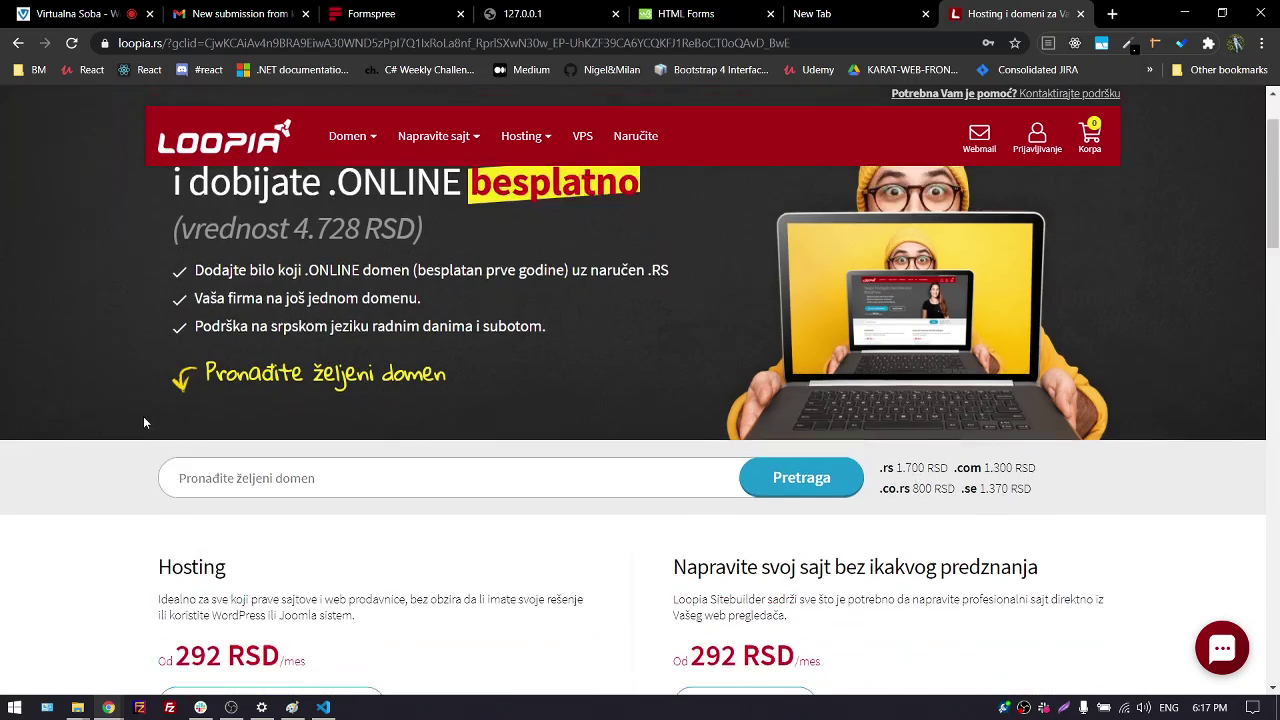
pyautogui.scroll(-1, 144, 423)
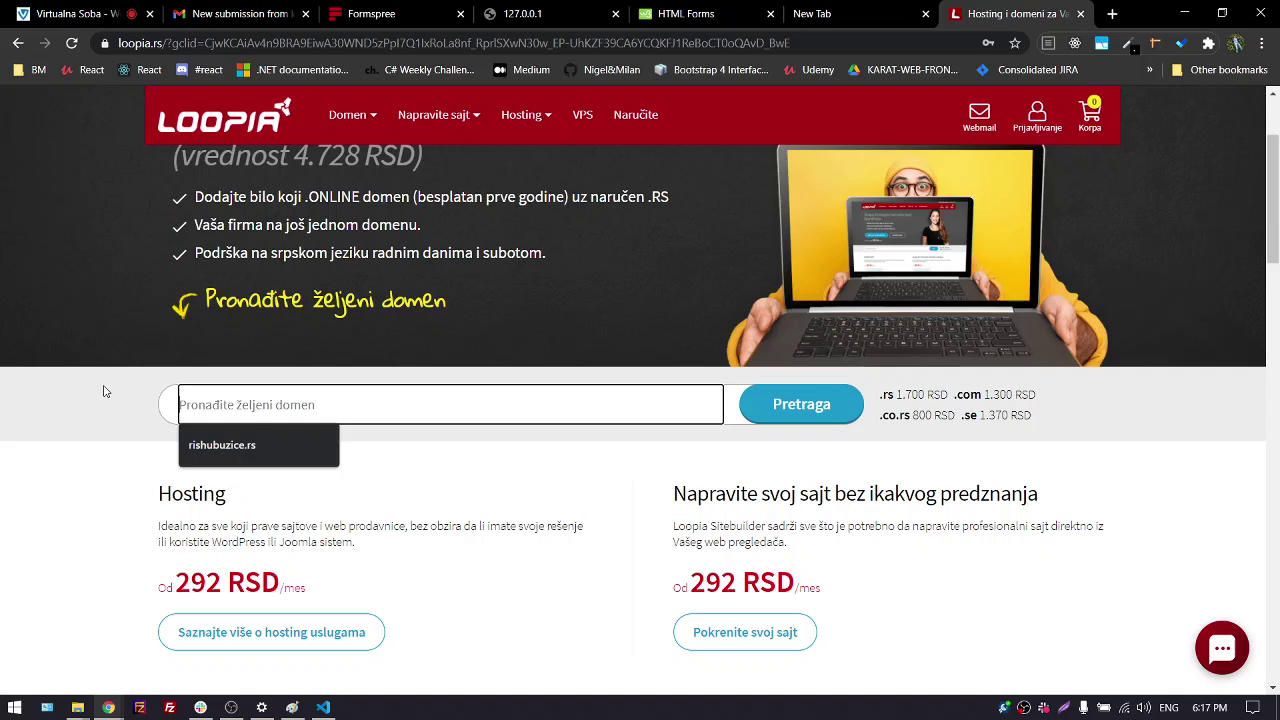
pyautogui.write('mirin')
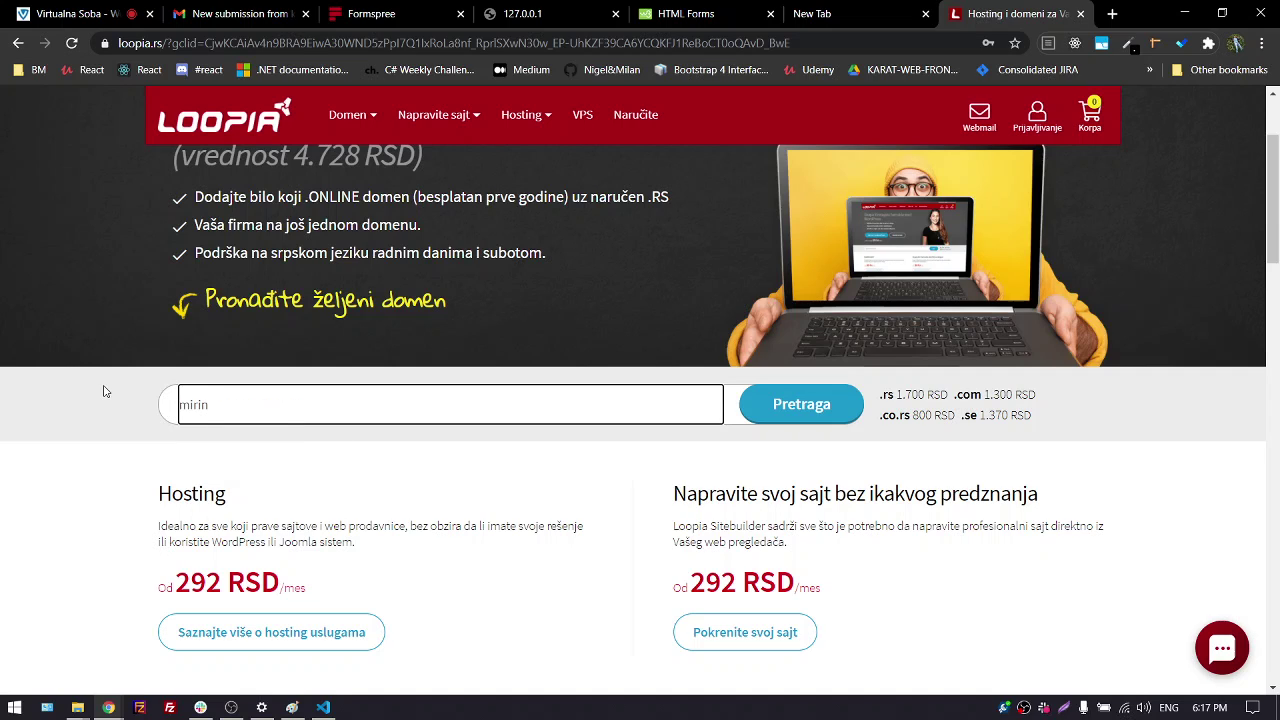
pyautogui.write('blog.rs')
pyautogui.click(766, 410)
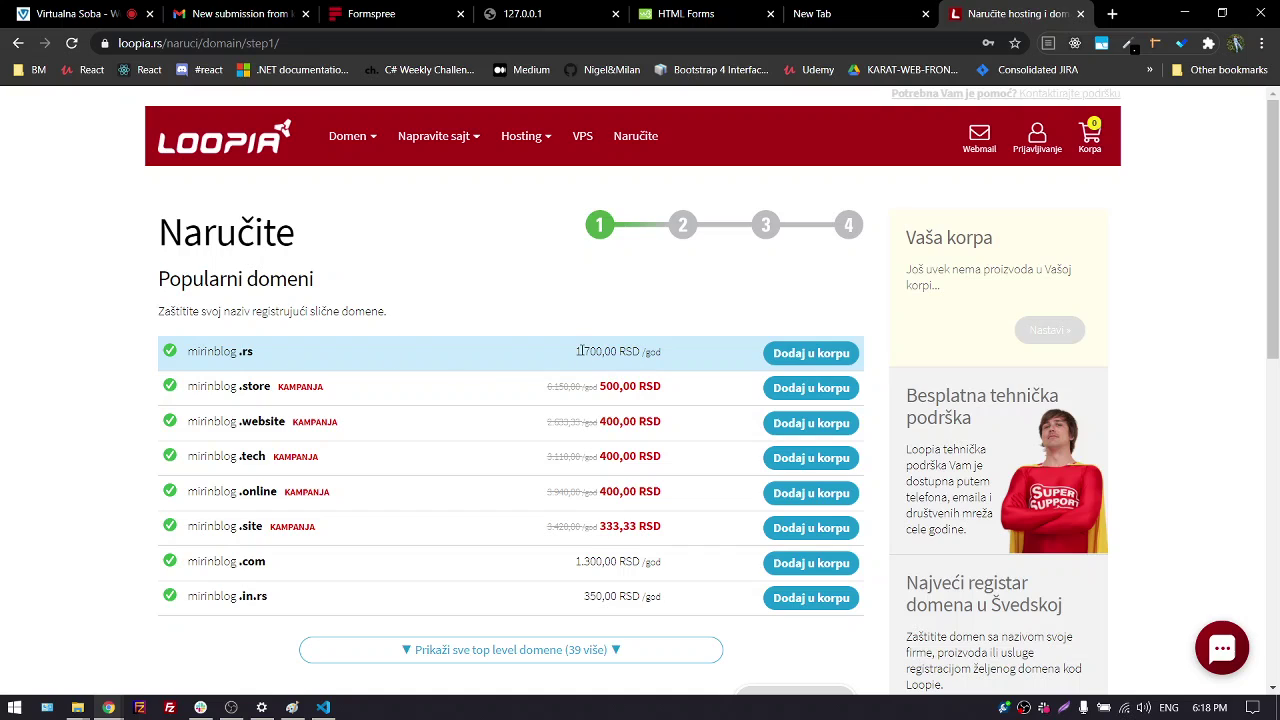
# Highlight the .rs yearly price of 1.700,00 RSD and the mirinblog domain name
pyautogui.moveTo(580, 352); pyautogui.dragTo(698, 352)
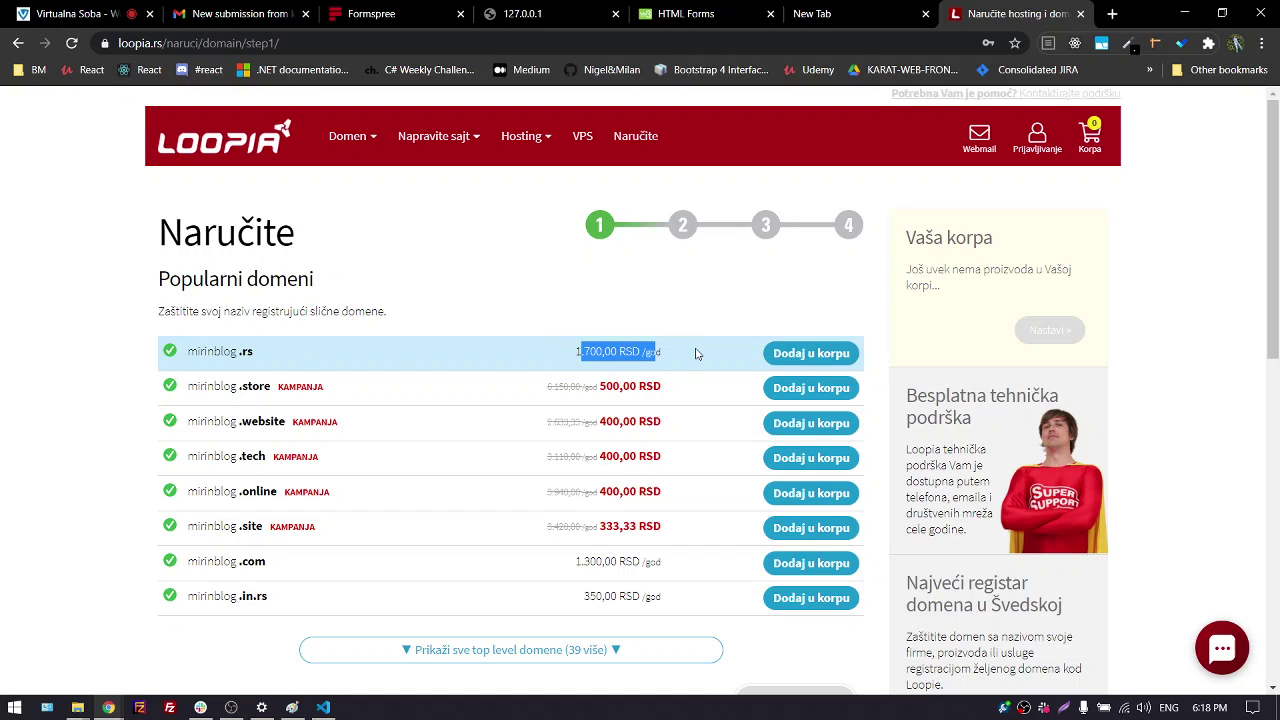
pyautogui.tripleClick(616, 358)
pyautogui.moveTo(188, 353); pyautogui.dragTo(253, 353)
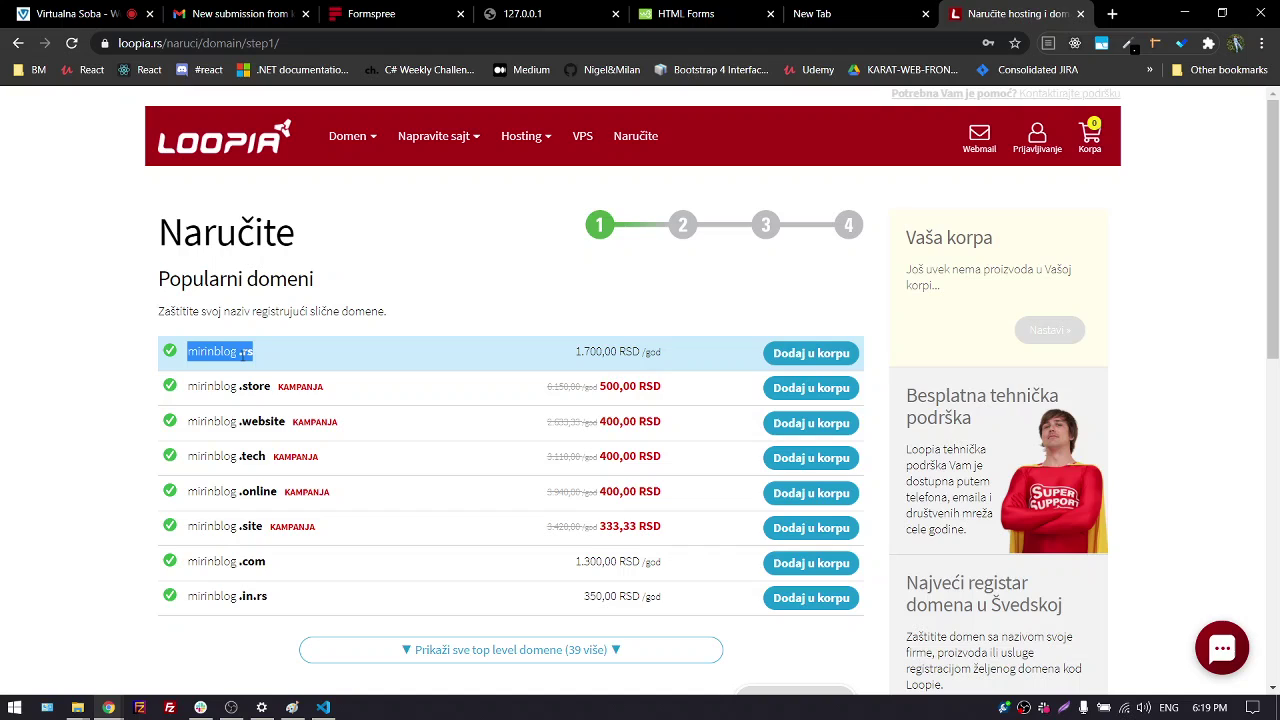
# Highlight the .com, .rs and .in.rs yearly prices for mirinblog, then close the Loopia order tab
pyautogui.click(87, 412)
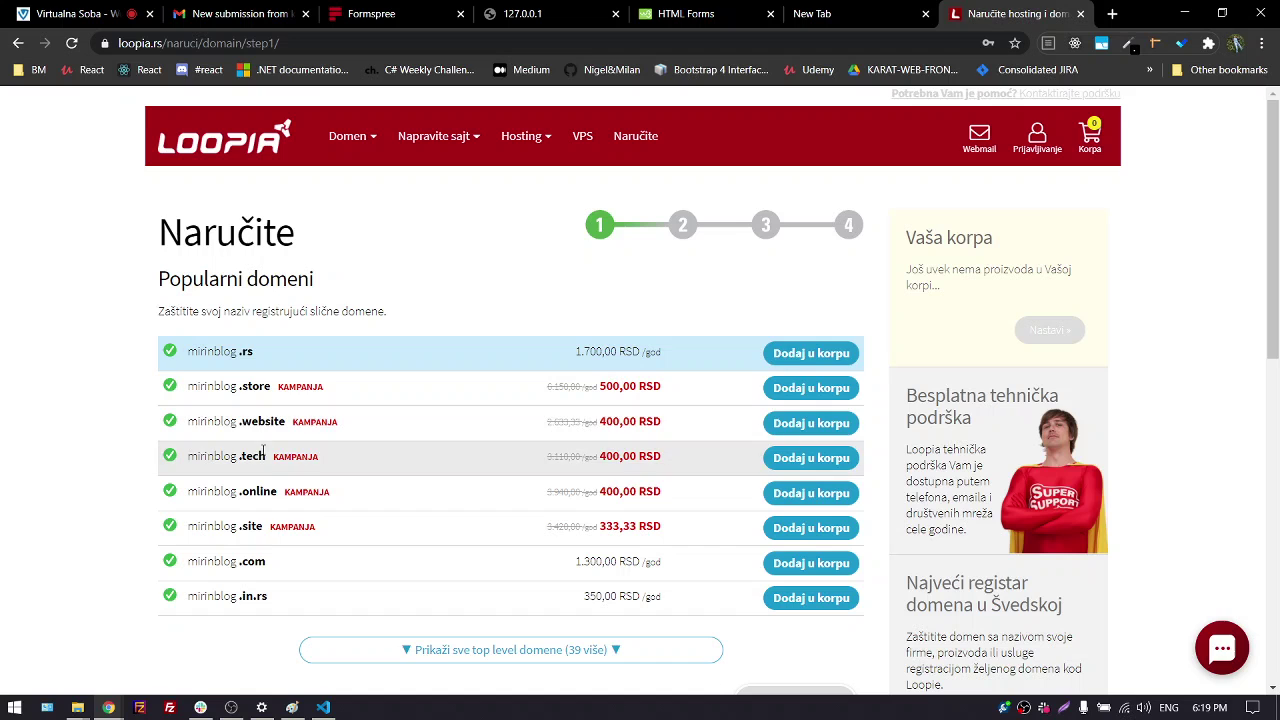
pyautogui.scroll(-1, 255, 512)
pyautogui.scroll(-1, 248, 521)
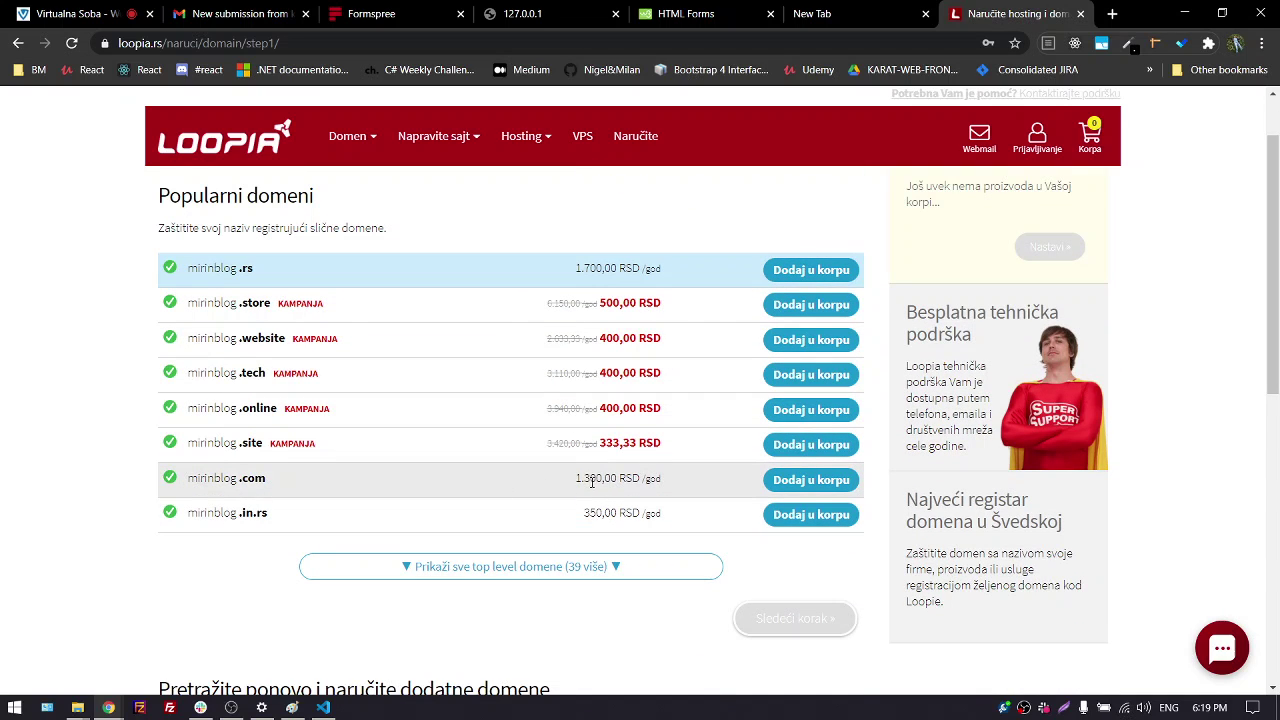
pyautogui.moveTo(576, 478); pyautogui.dragTo(686, 487)
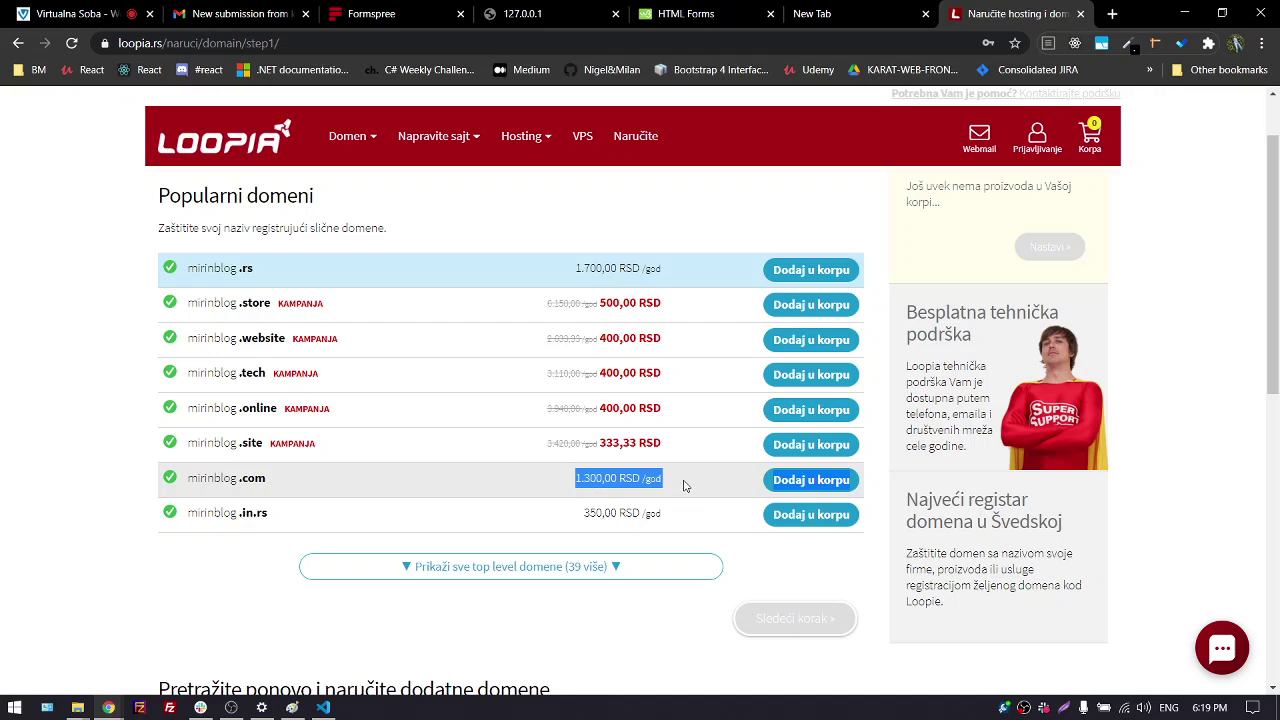
pyautogui.click(578, 268)
pyautogui.moveTo(578, 268); pyautogui.dragTo(686, 271)
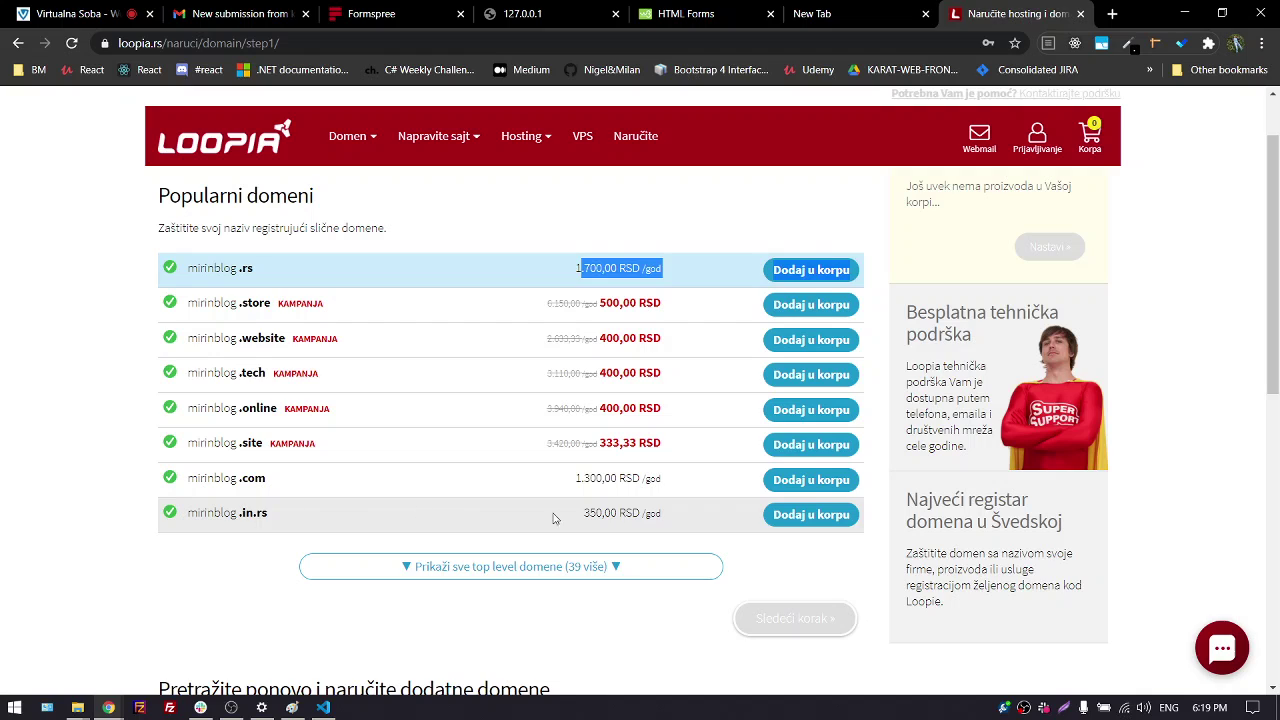
pyautogui.moveTo(580, 513); pyautogui.dragTo(684, 509)
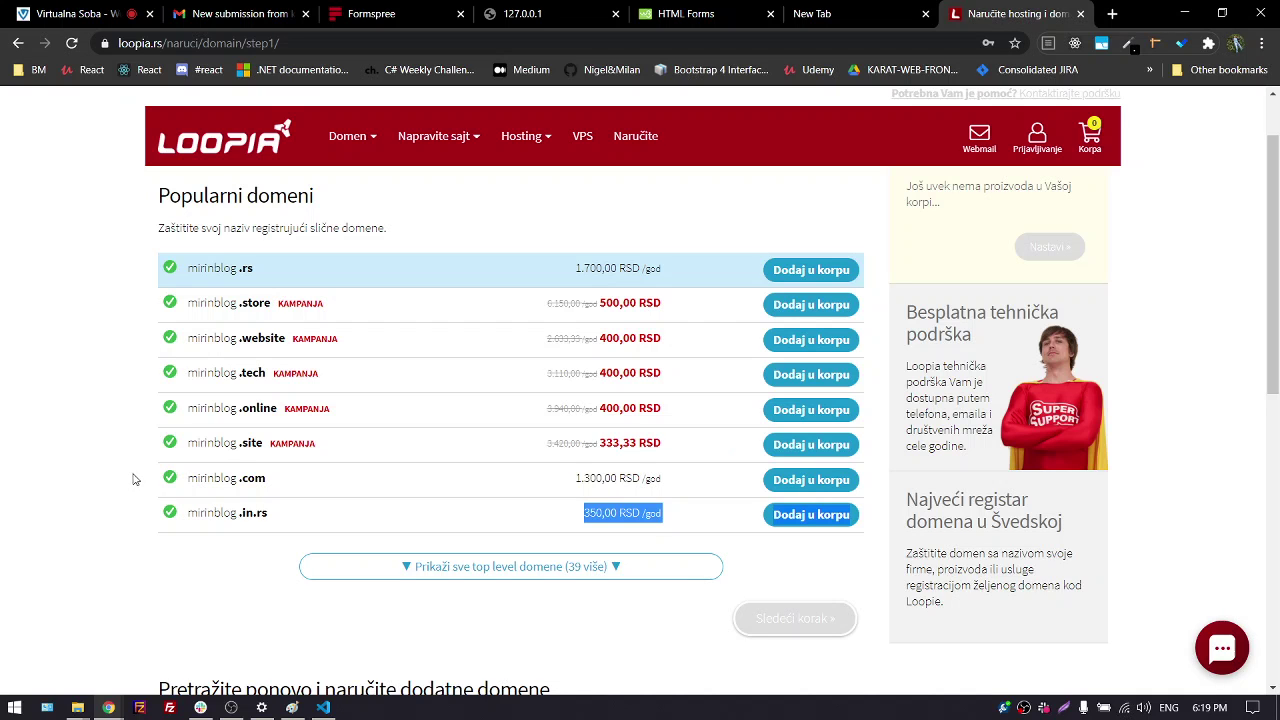
pyautogui.scroll(1, 520, 445)
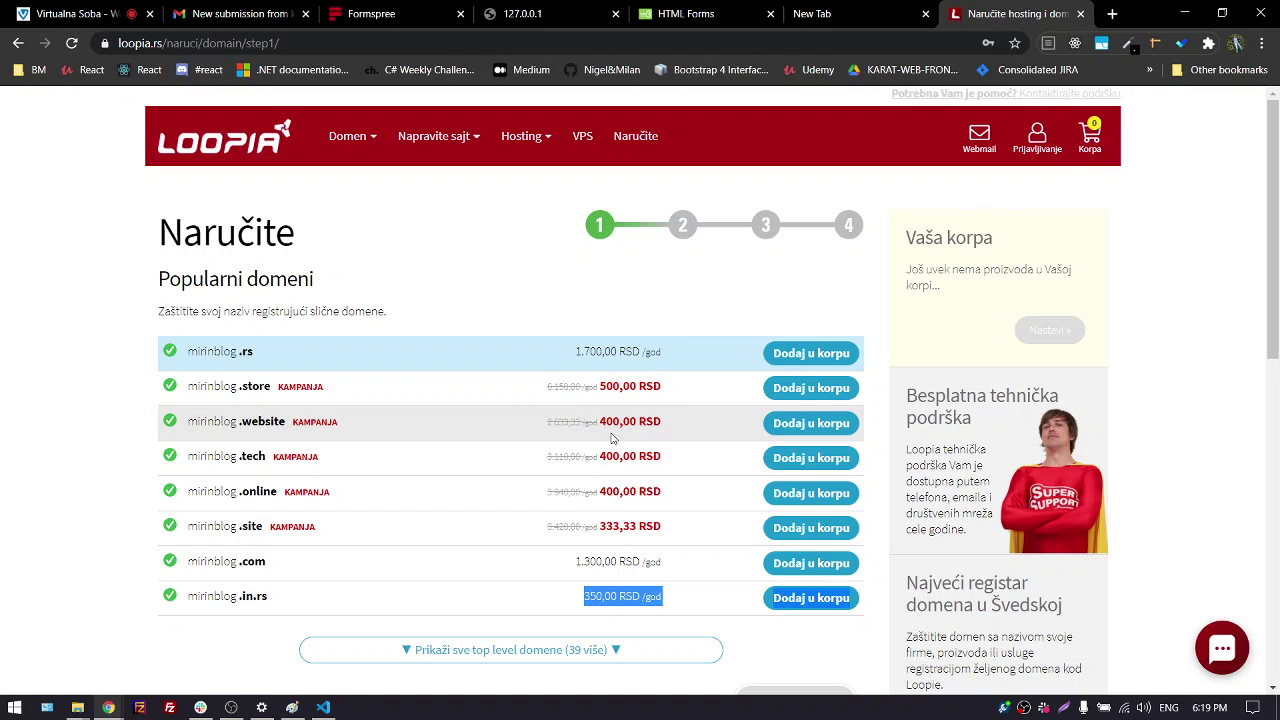
pyautogui.click(1080, 13)
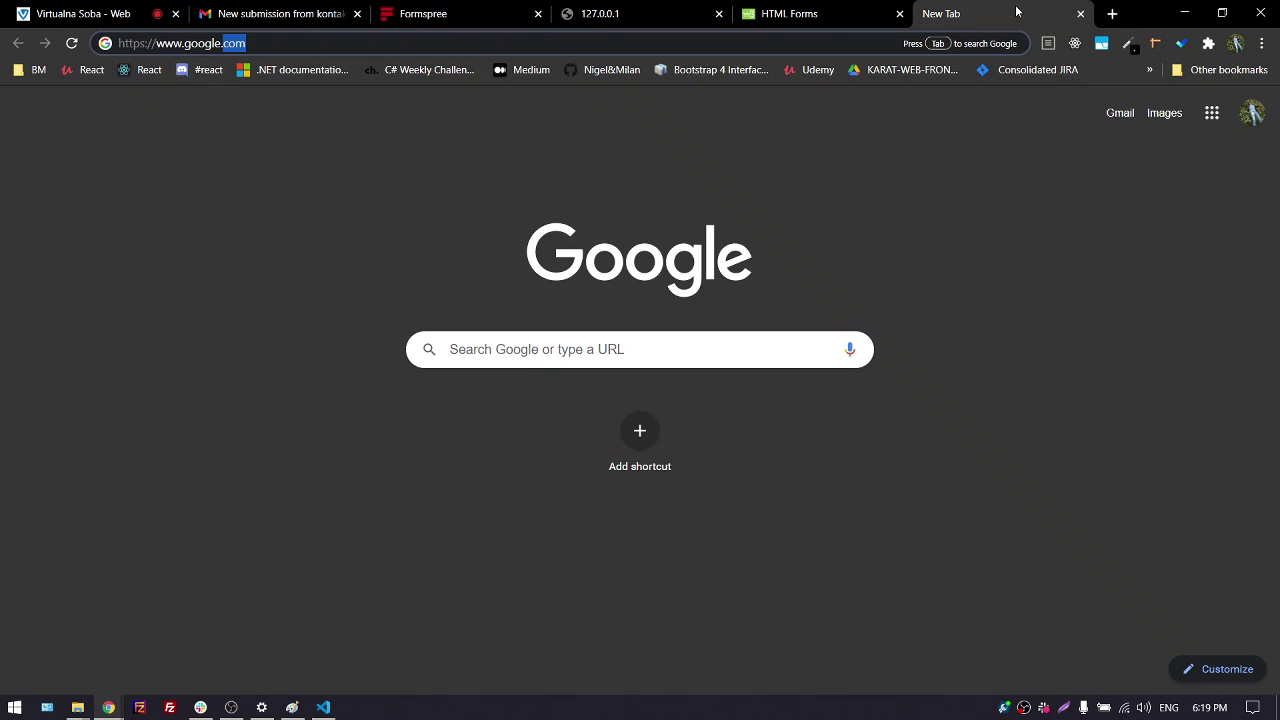
# Close the New Tab and HTML Forms tabs and switch to the Formspree page
pyautogui.click(1080, 13)
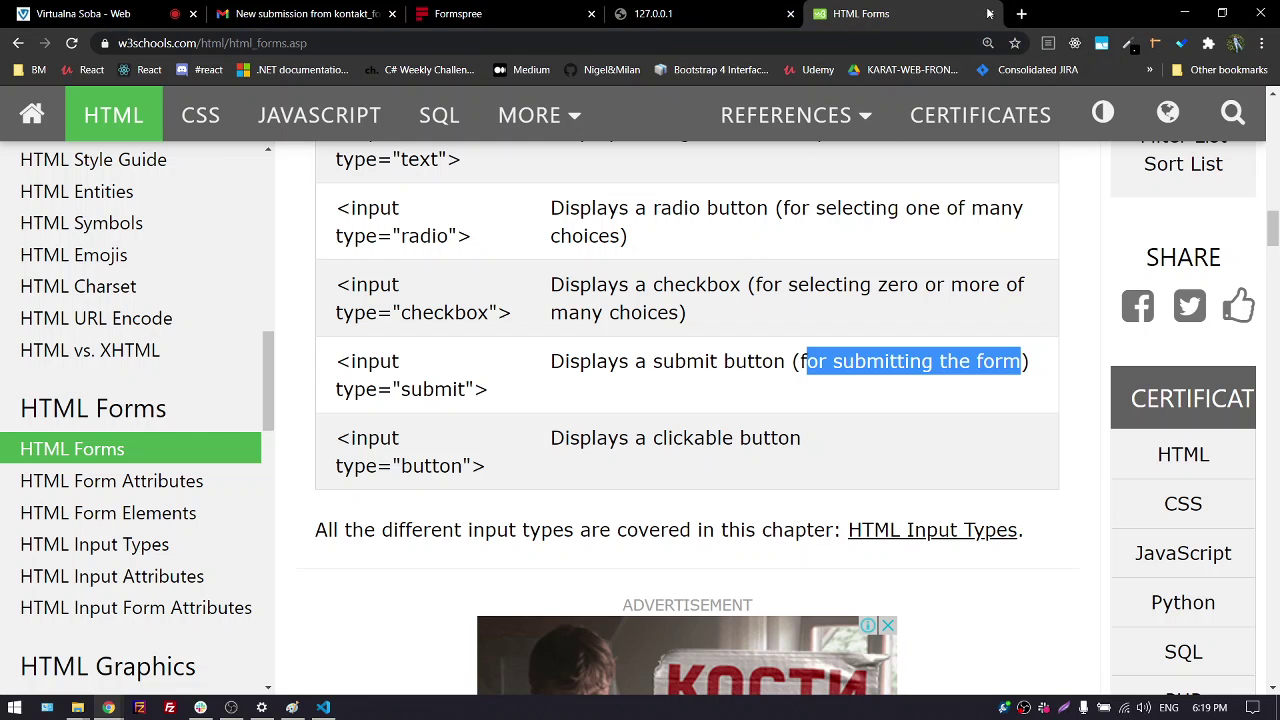
pyautogui.click(988, 13)
pyautogui.click(585, 27)
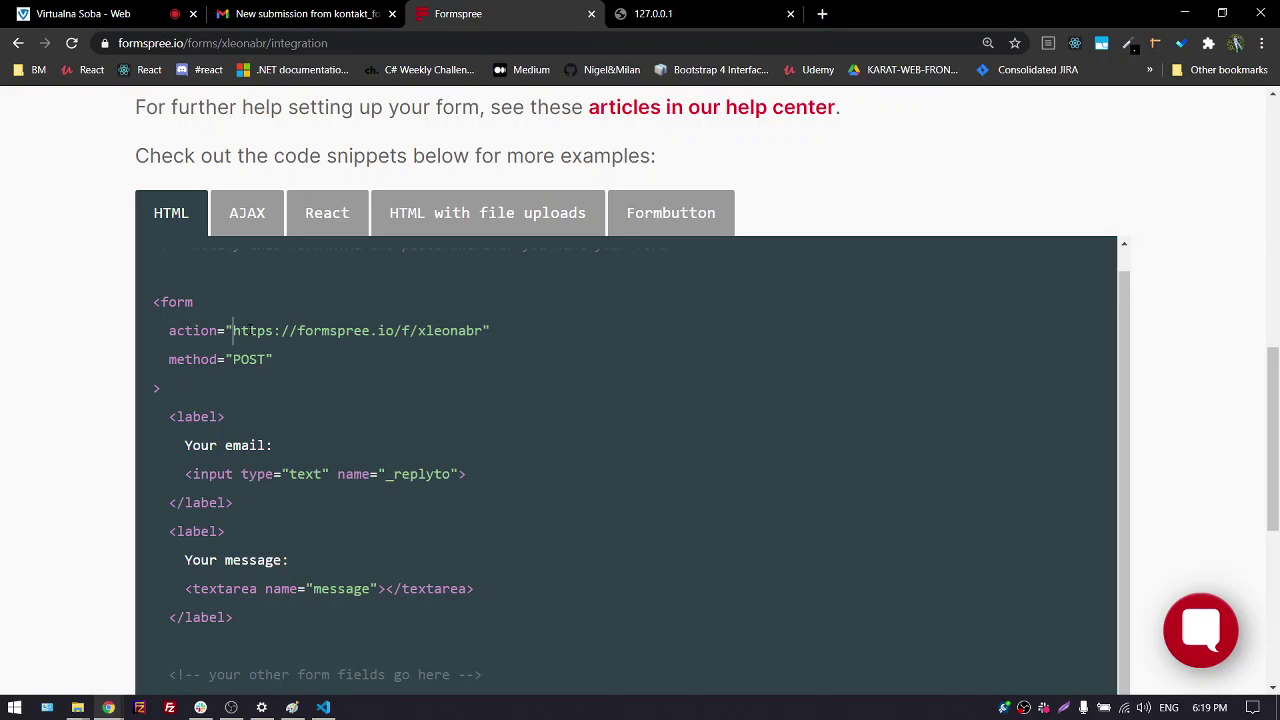
# Select the Formspree form's full action URL, then return to the Virtualna Soba tab
pyautogui.doubleClick(251, 330)
pyautogui.doubleClick(327, 333)
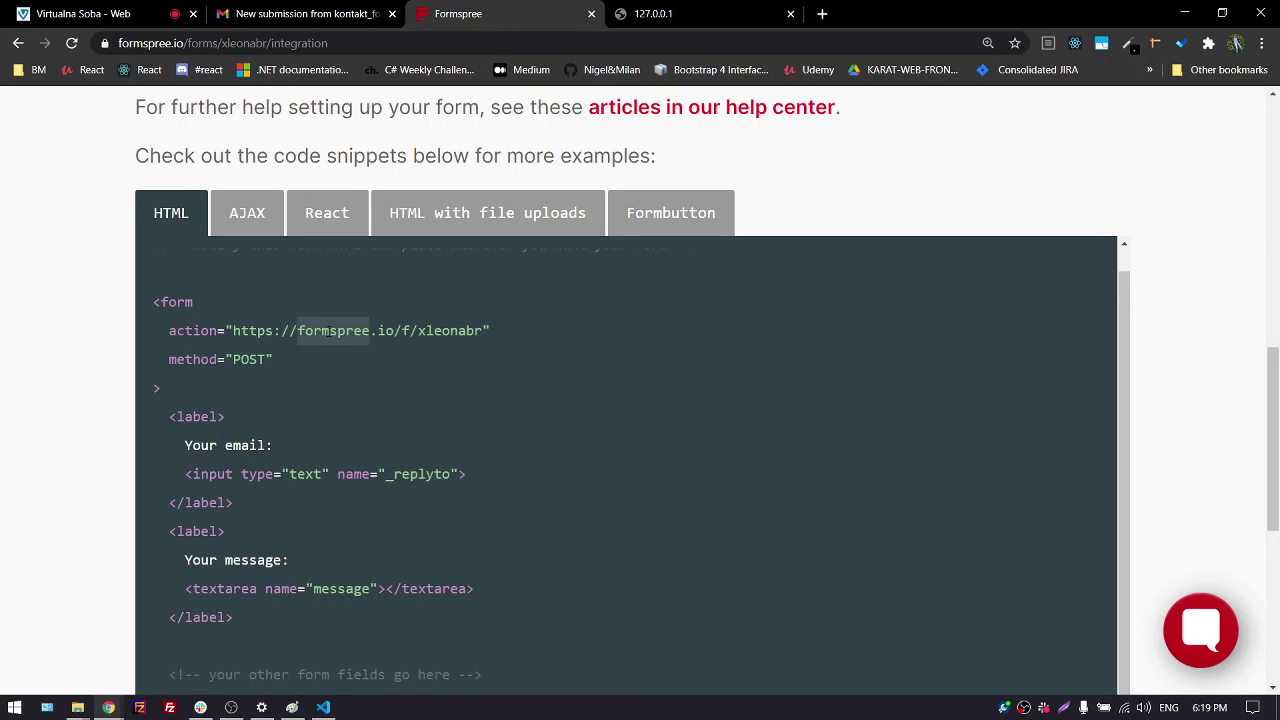
pyautogui.doubleClick(386, 331)
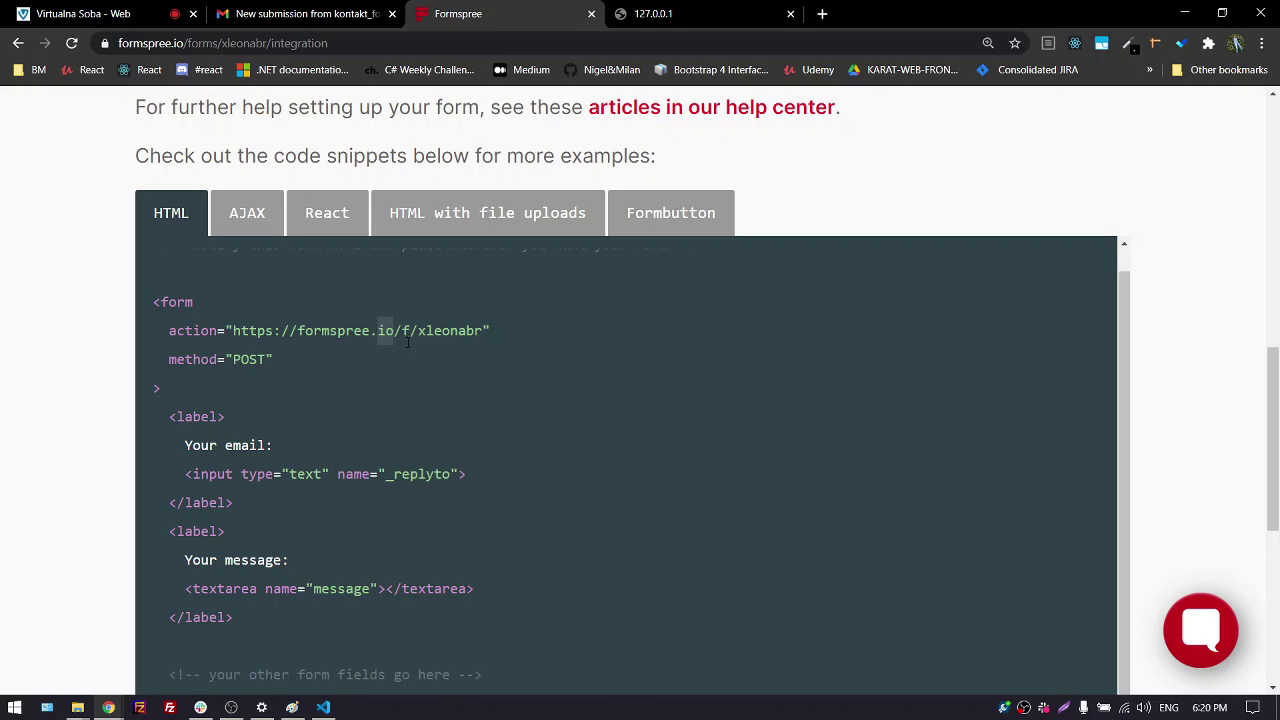
pyautogui.moveTo(395, 333); pyautogui.dragTo(490, 334)
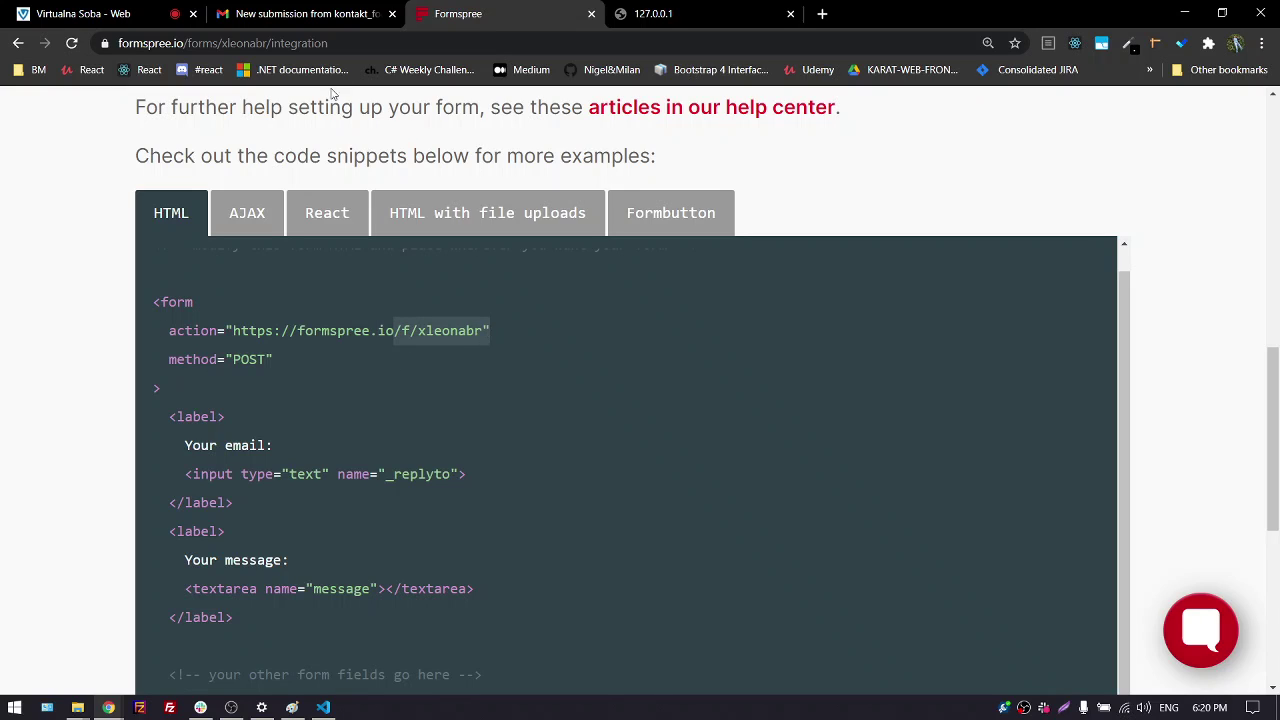
pyautogui.doubleClick(450, 331)
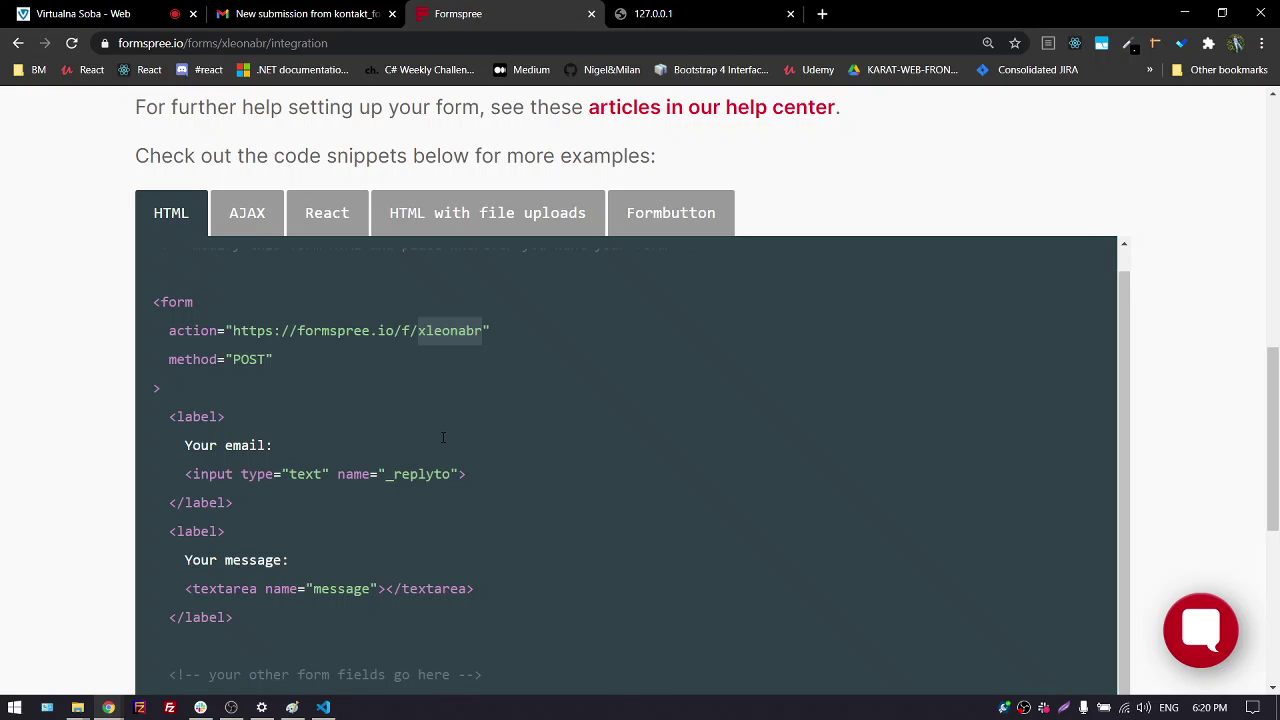
pyautogui.moveTo(229, 333); pyautogui.dragTo(481, 331)
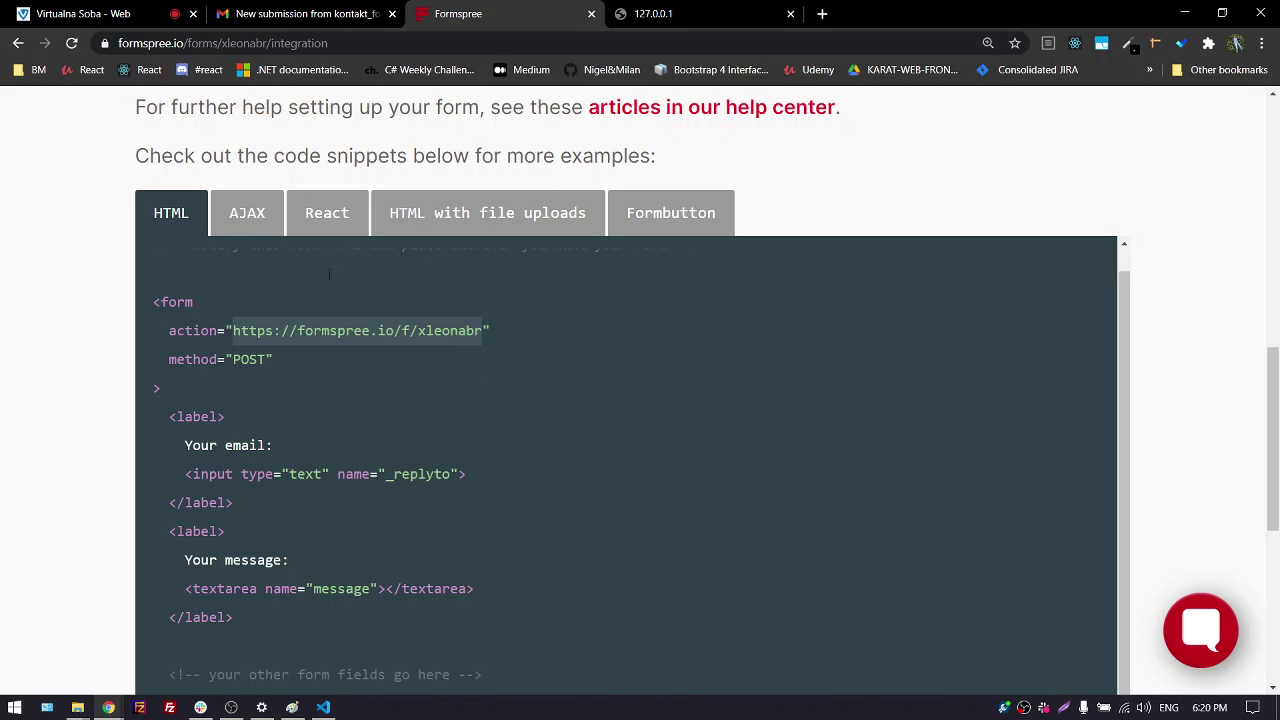
pyautogui.click(82, 13)
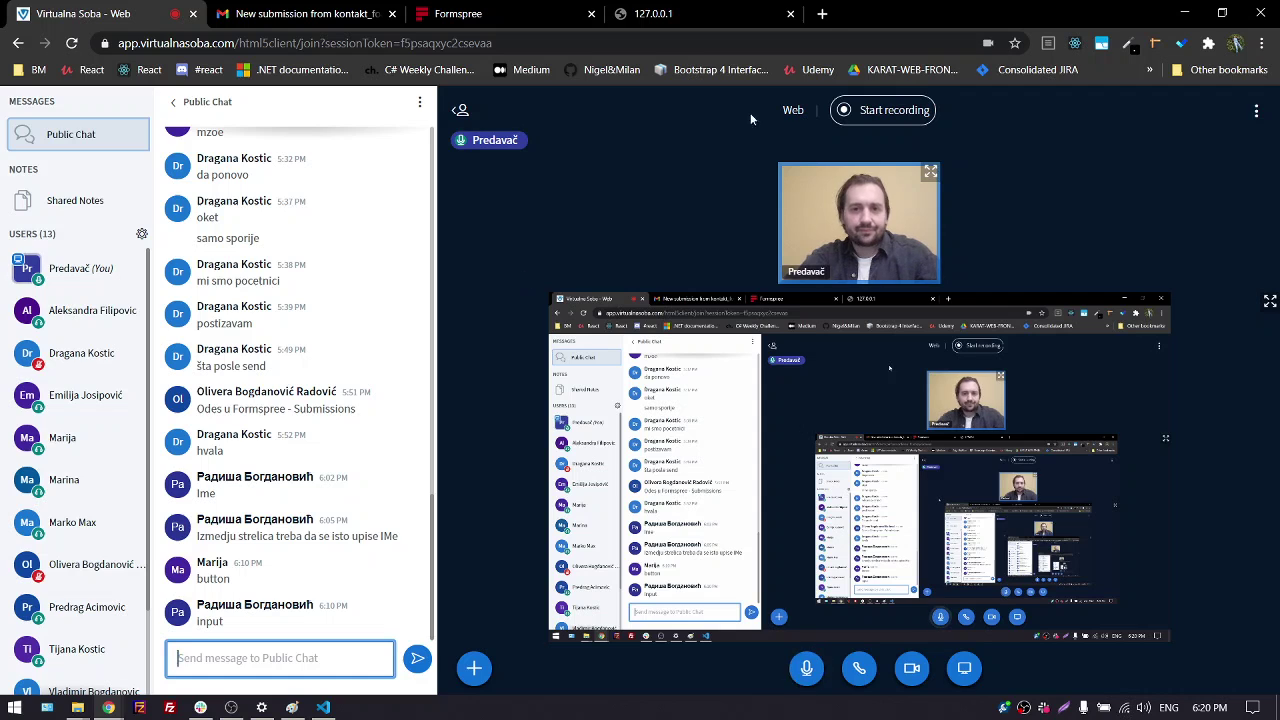
# Load rishubuzice.rs in a new tab from the 'r' address suggestion
pyautogui.click(822, 13)
pyautogui.write('rishubuzice.rs')
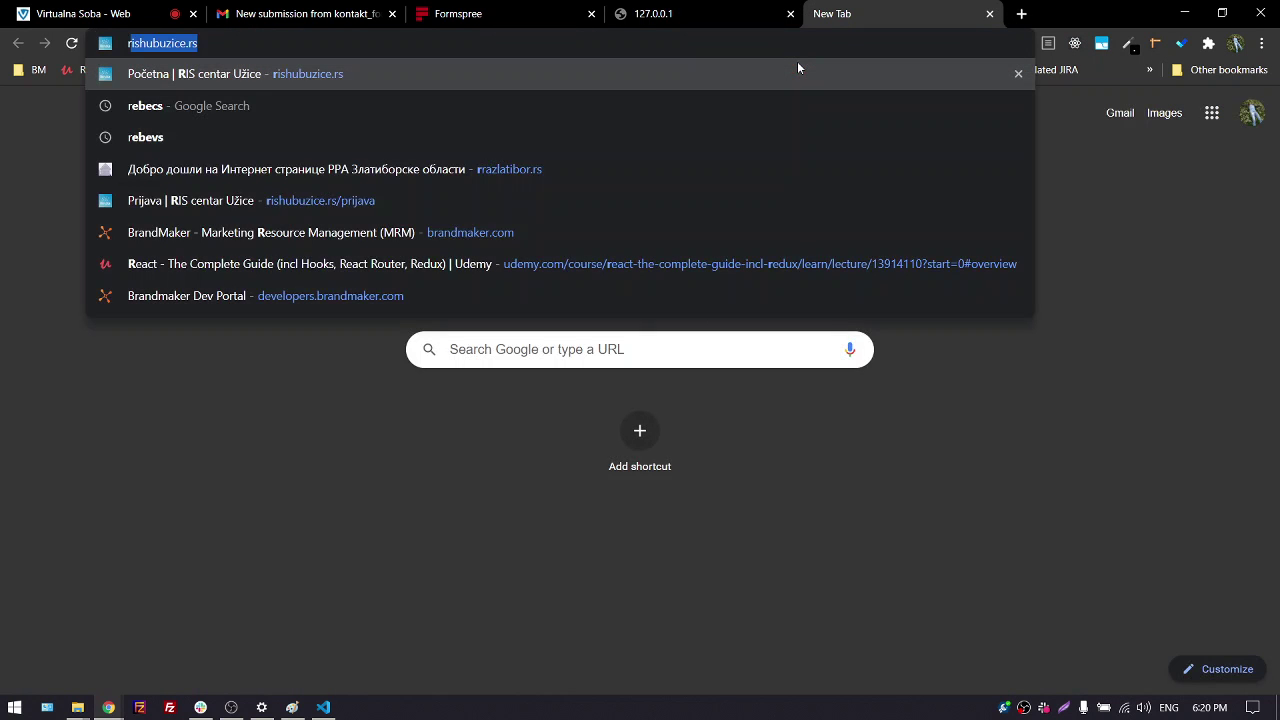
pyautogui.press('Return')
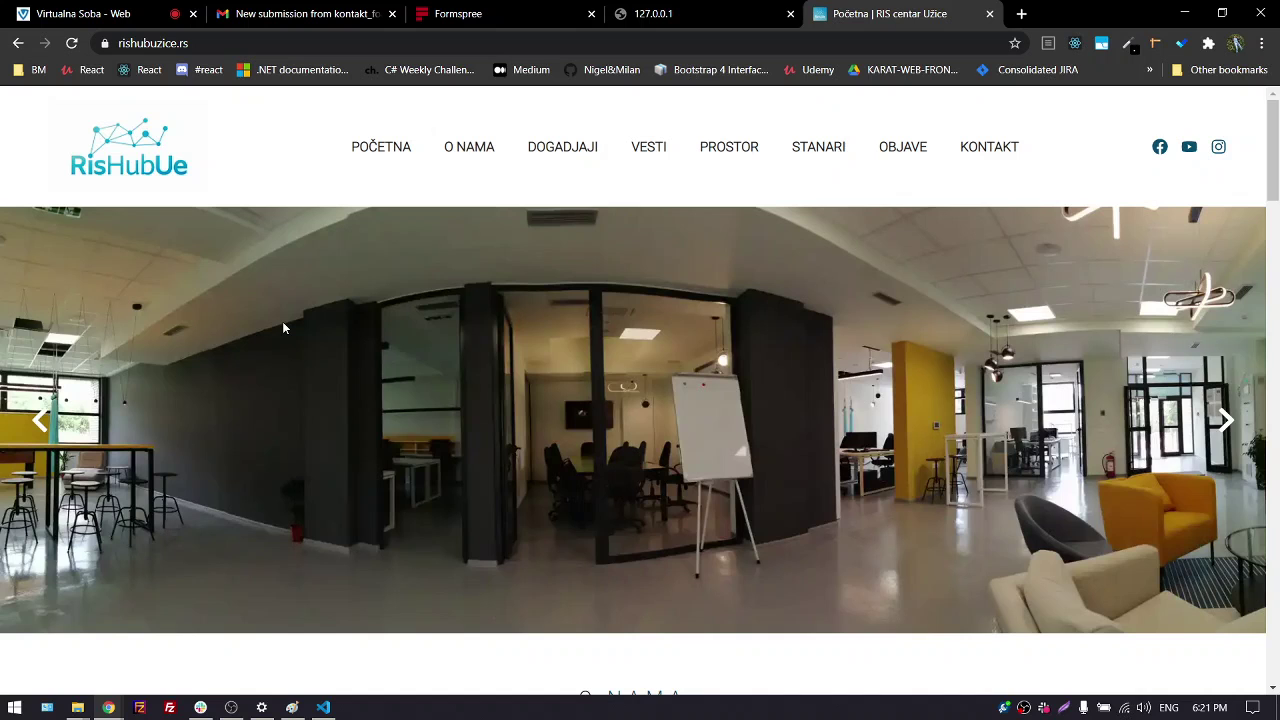
# Open the events page and read the Stoni Fudbal article, highlighting its author's name
pyautogui.click(563, 150)
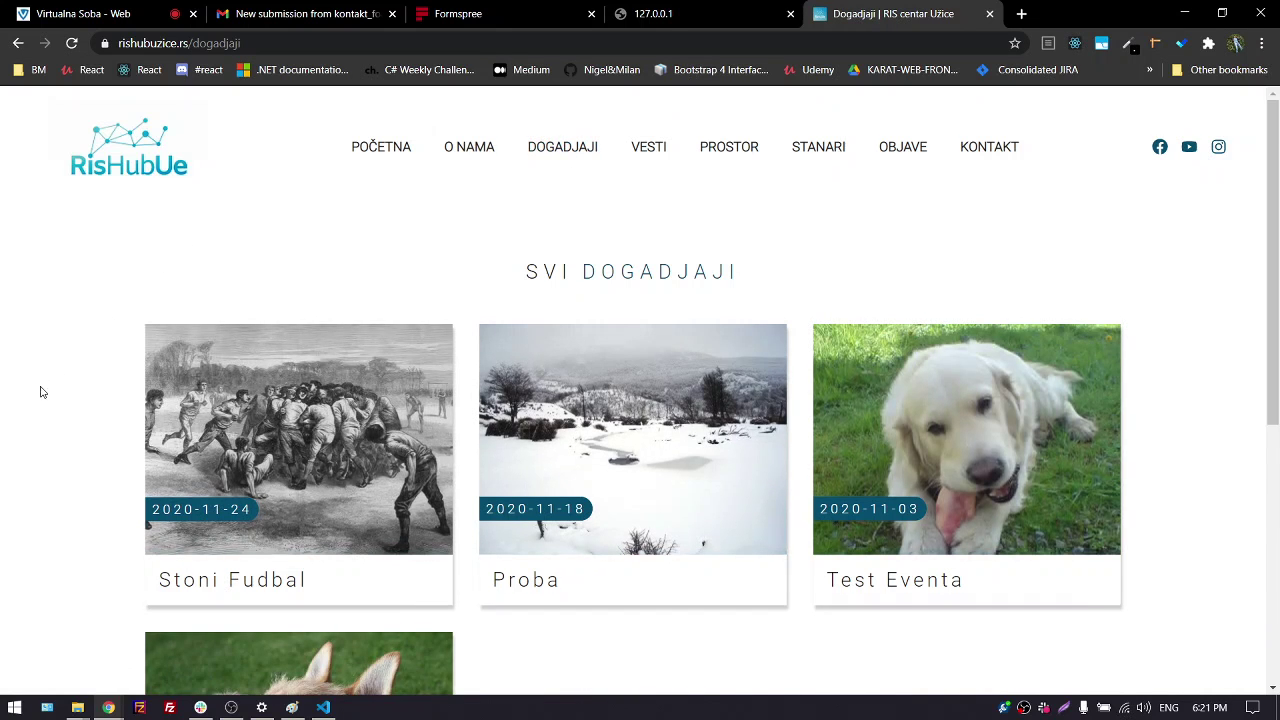
pyautogui.scroll(-1, 20, 351)
pyautogui.scroll(-1, 20, 351)
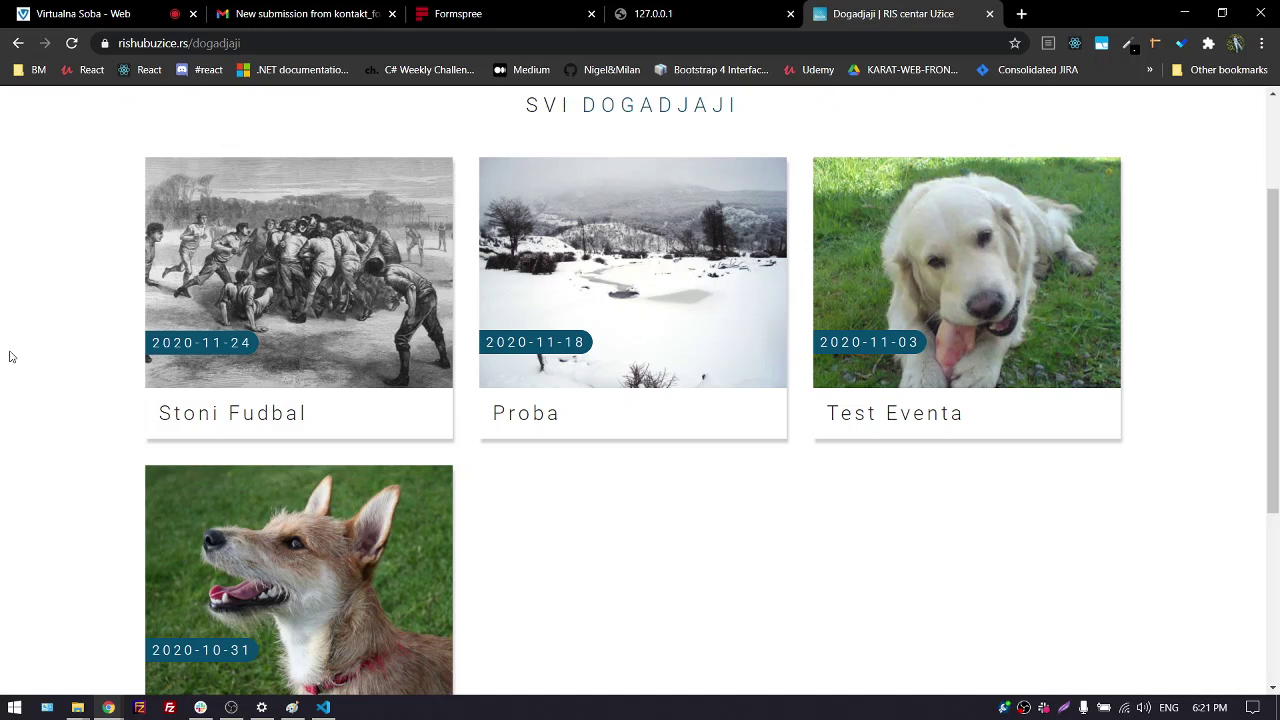
pyautogui.moveTo(280, 266)
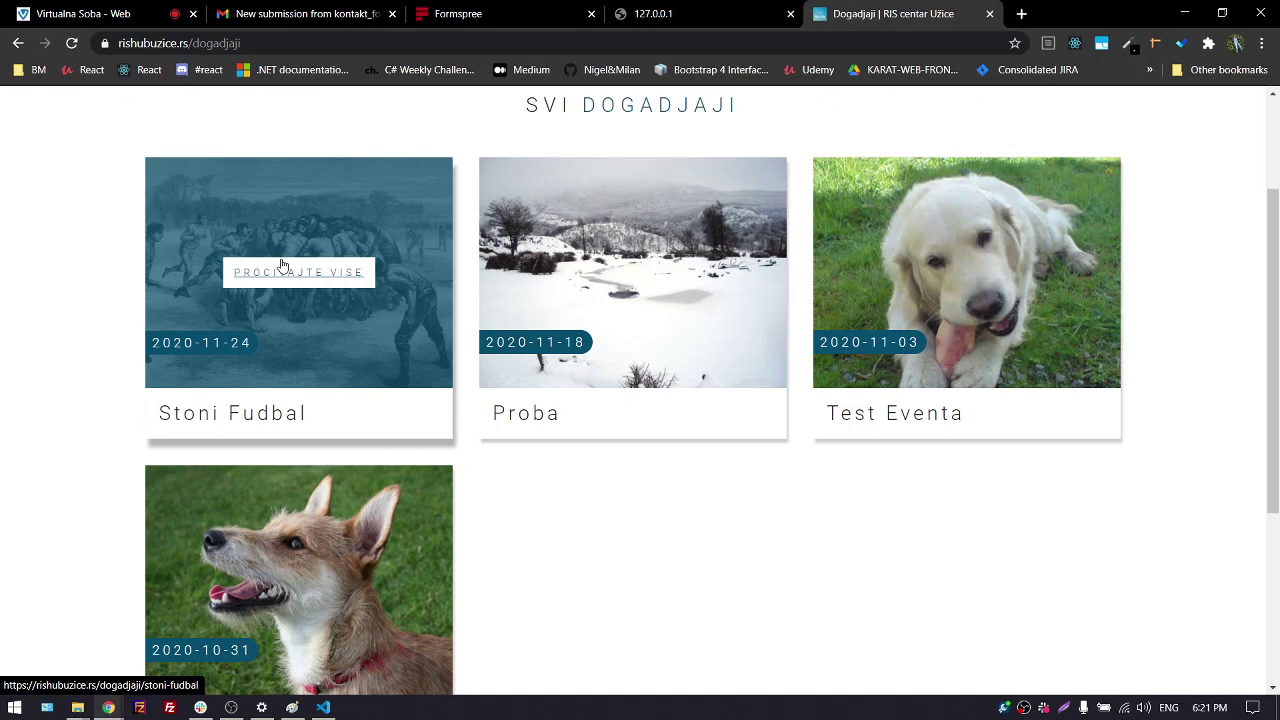
pyautogui.click(282, 270)
pyautogui.scroll(-2, 291, 385)
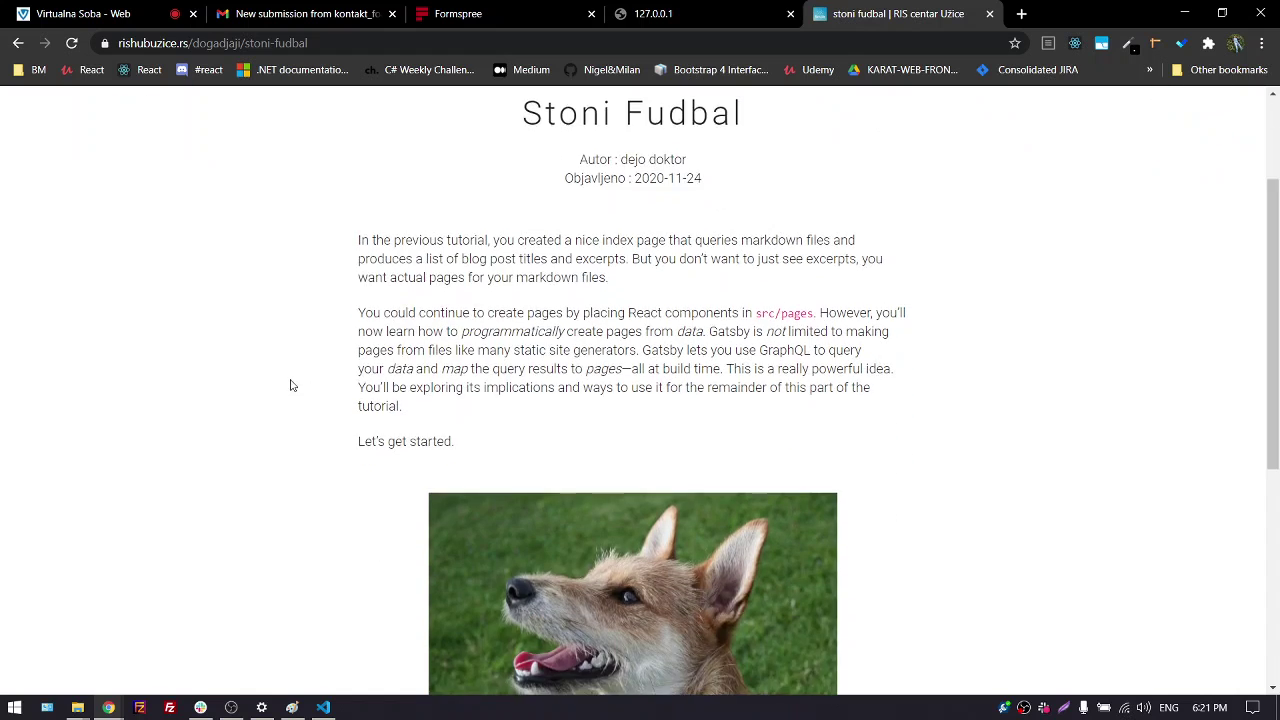
pyautogui.scroll(-1, 291, 385)
pyautogui.scroll(3, 285, 381)
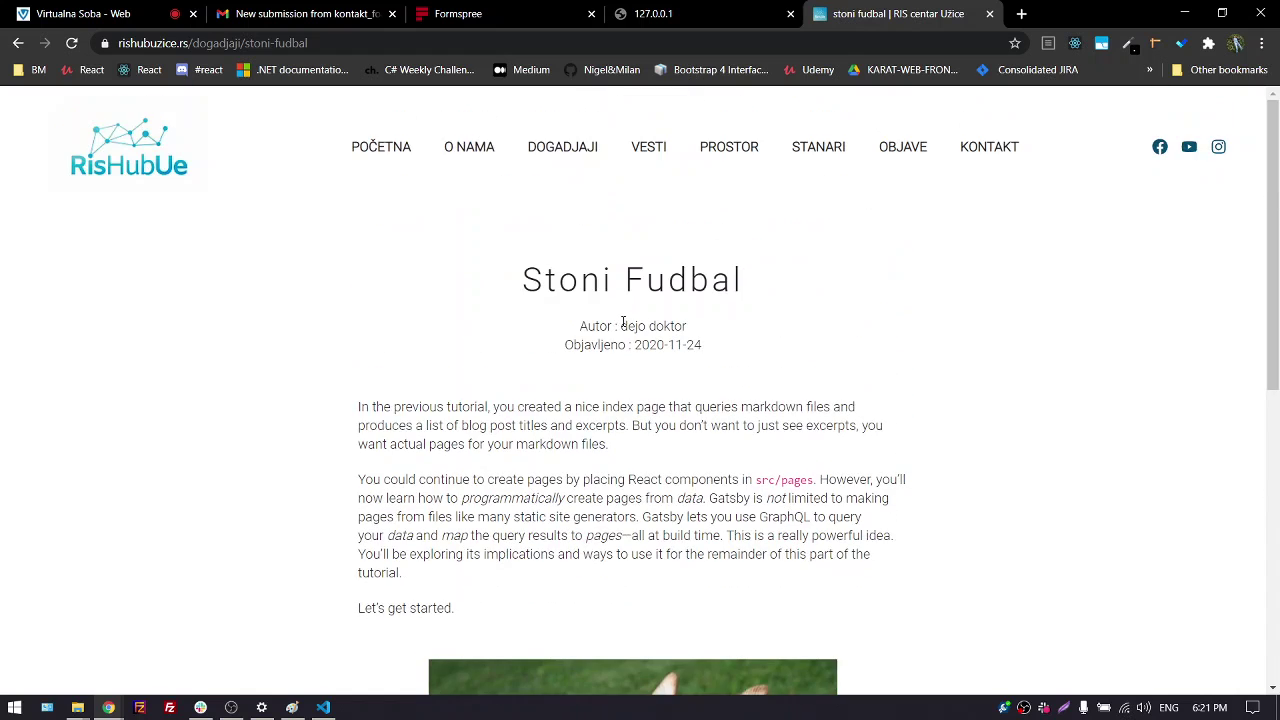
pyautogui.moveTo(622, 325); pyautogui.dragTo(754, 334)
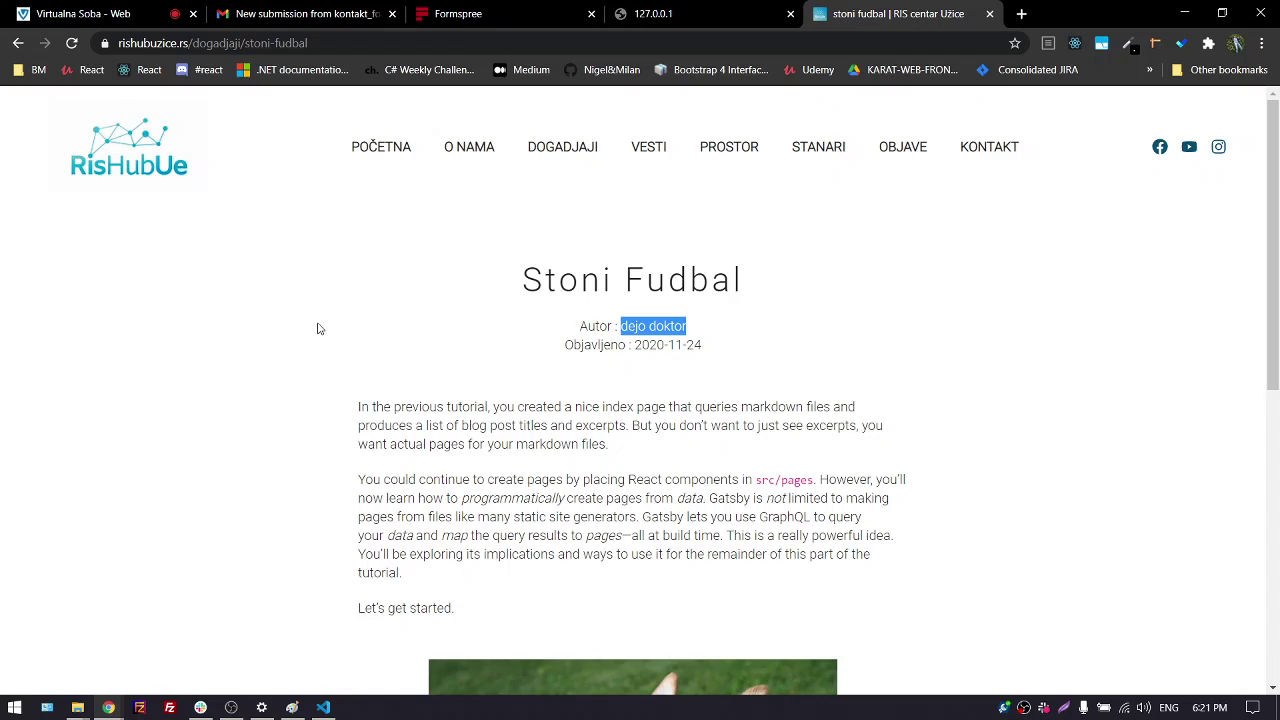
# Go back to the Događaji list of all events
pyautogui.hotkey('alt', 'Left')
pyautogui.scroll(2, 645, 510)
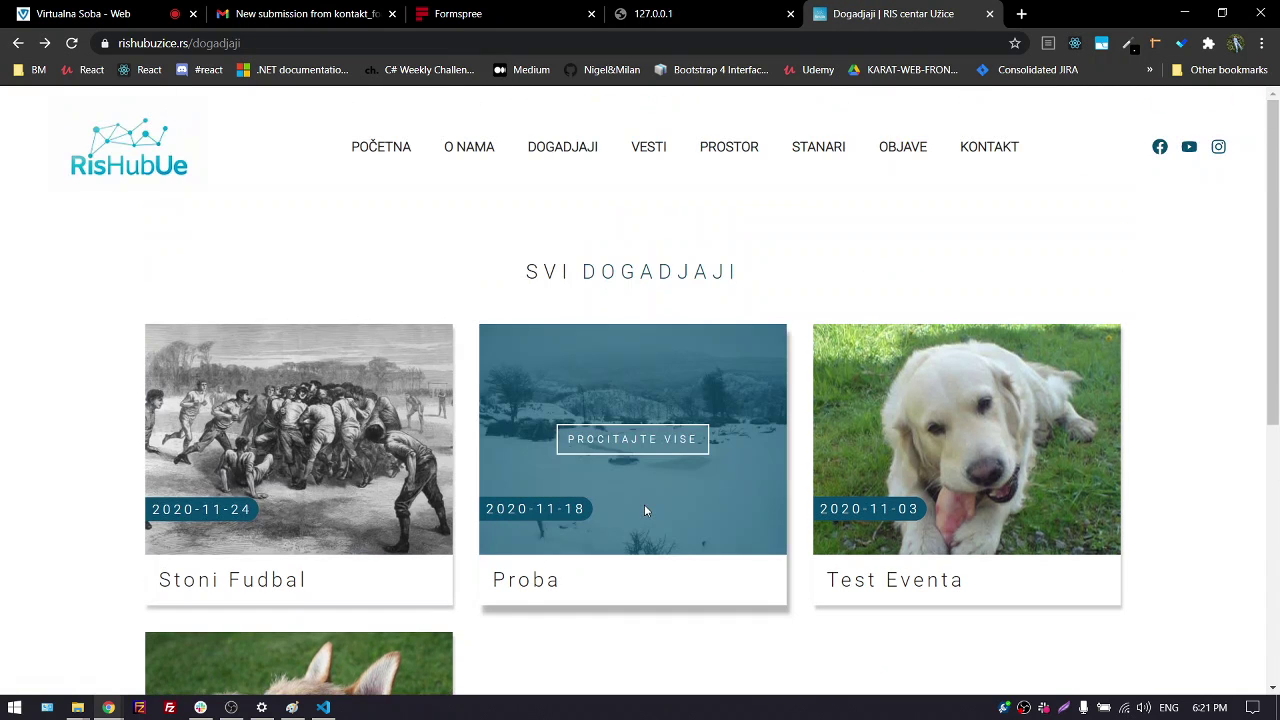
pyautogui.scroll(-1, 660, 600)
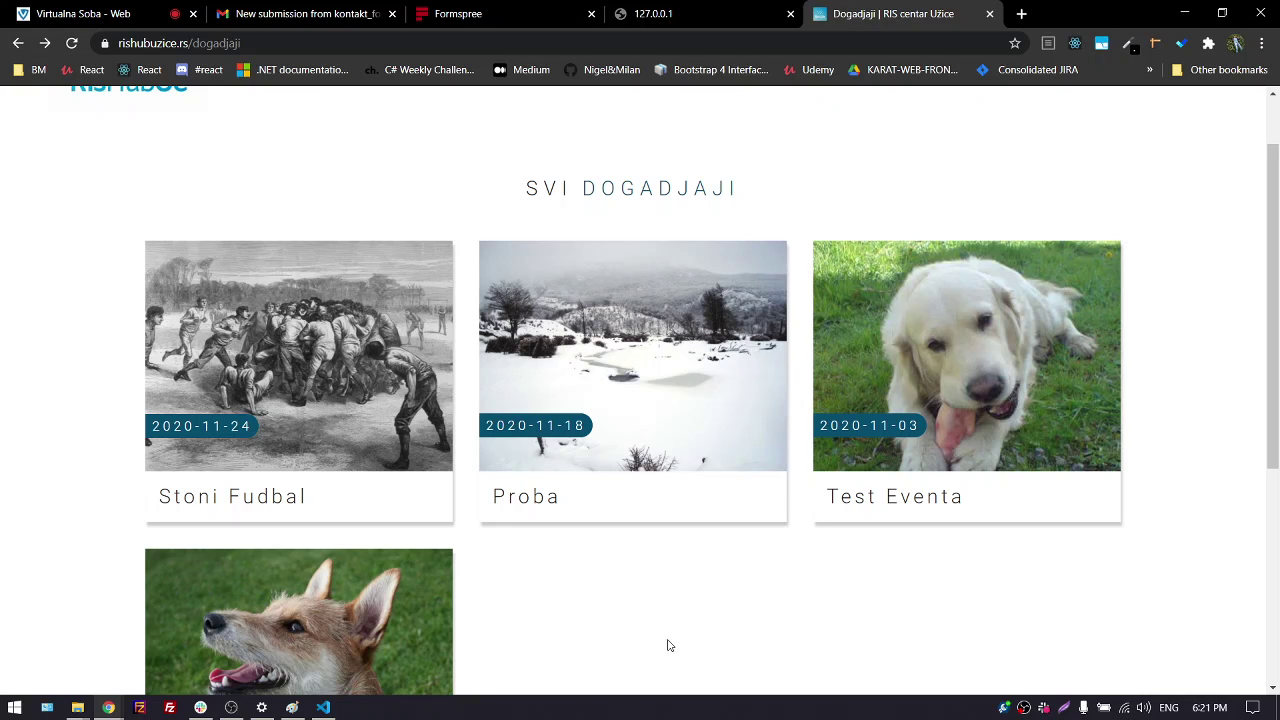
pyautogui.moveTo(621, 334)
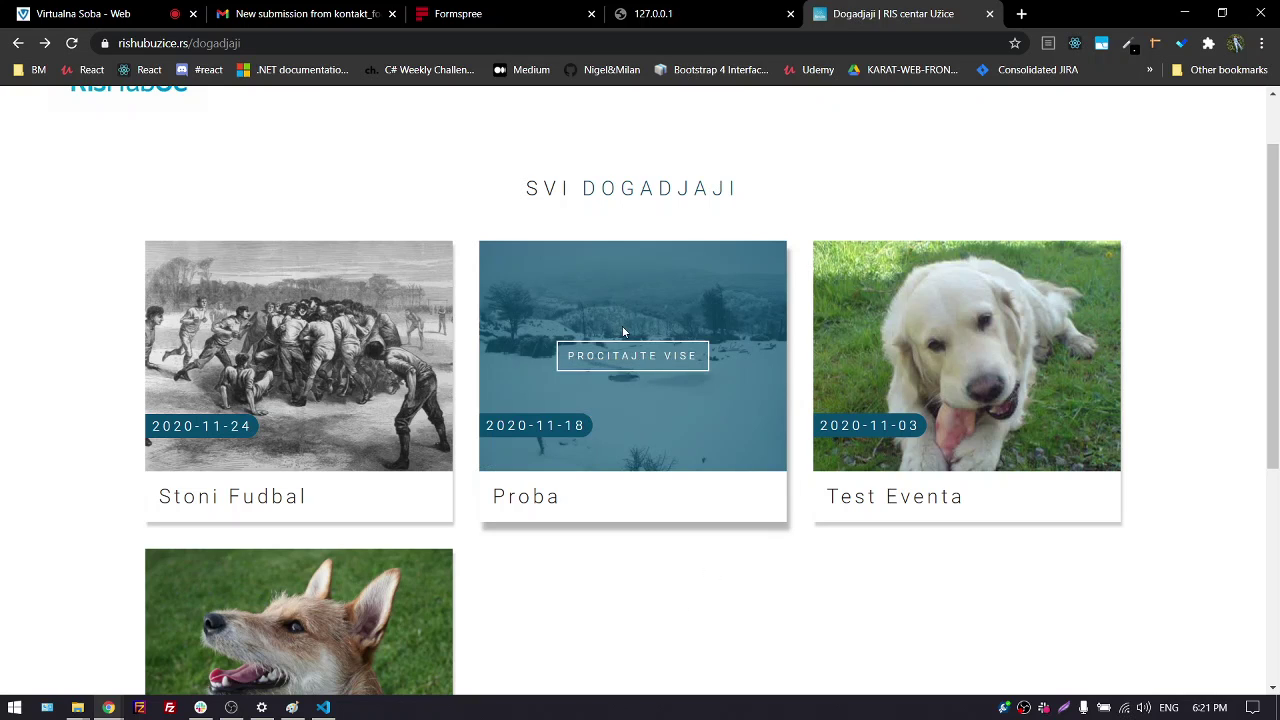
pyautogui.scroll(1, 621, 334)
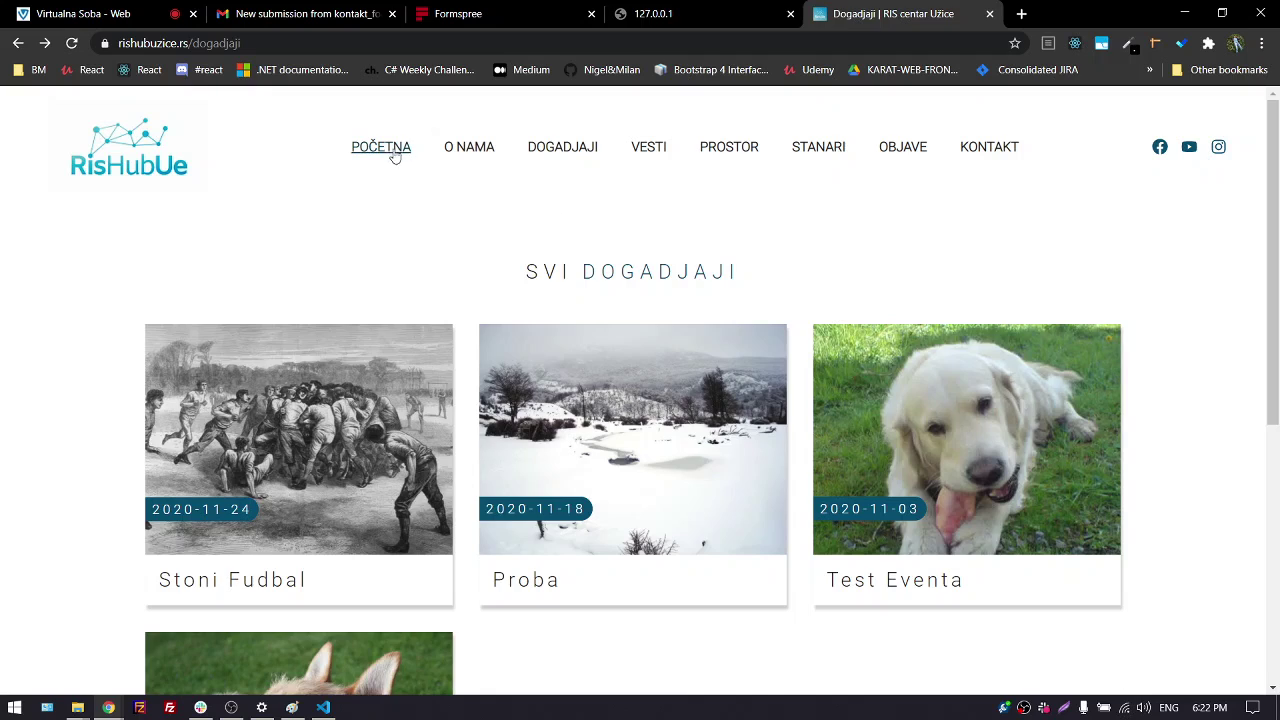
# Browse the RisHubUe home page and Konkurs form, then open a blank new tab
pyautogui.click(381, 147)
pyautogui.scroll(-10, 460, 364)
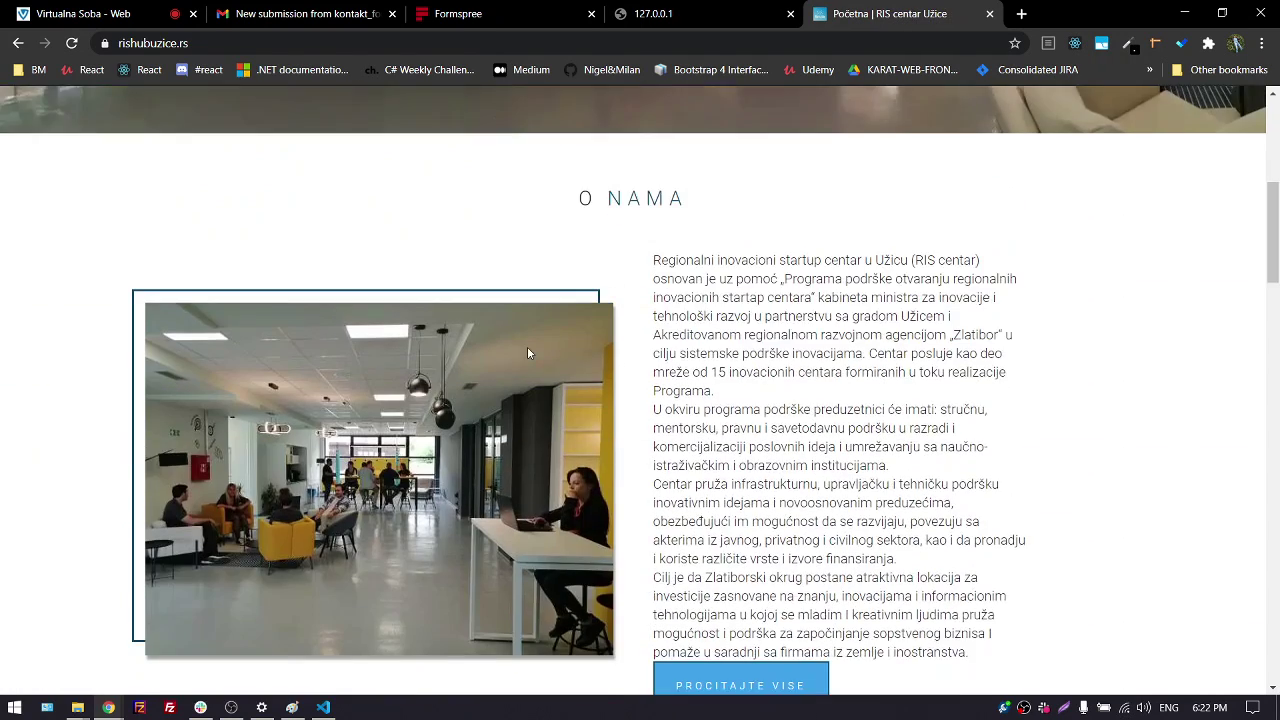
pyautogui.scroll(-5, 526, 316)
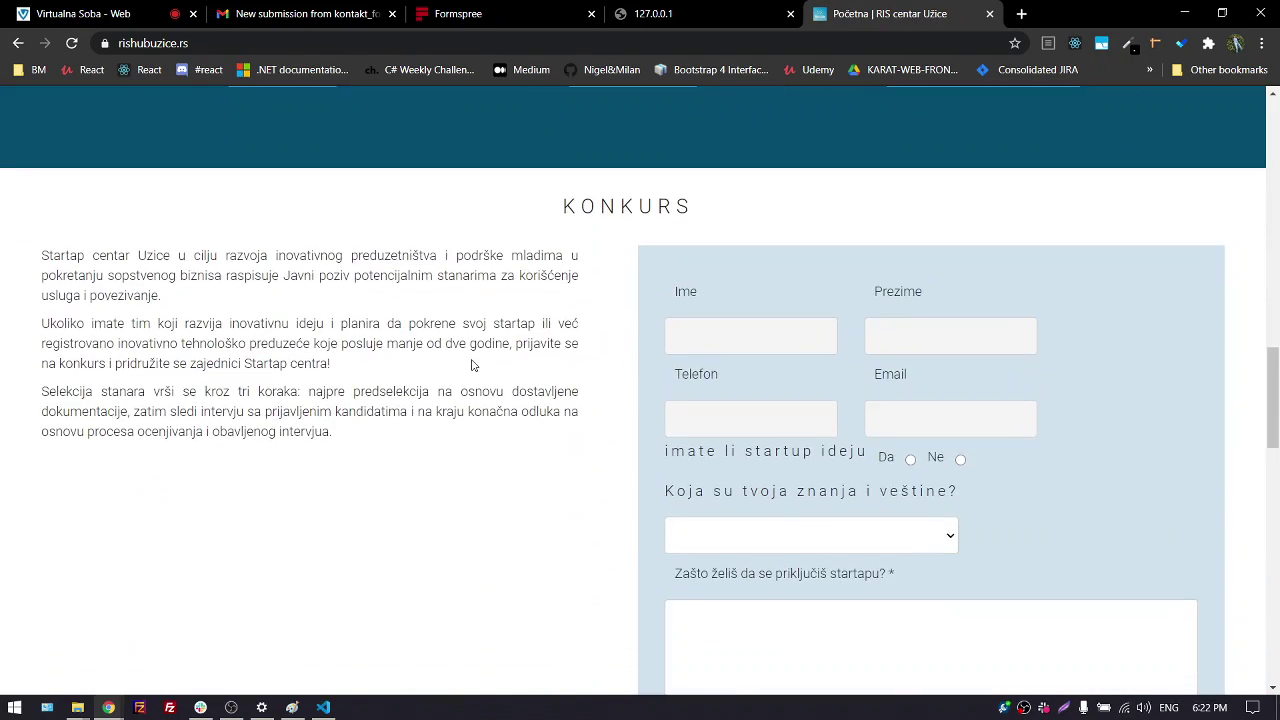
pyautogui.scroll(-1, 463, 373)
pyautogui.scroll(-1, 540, 410)
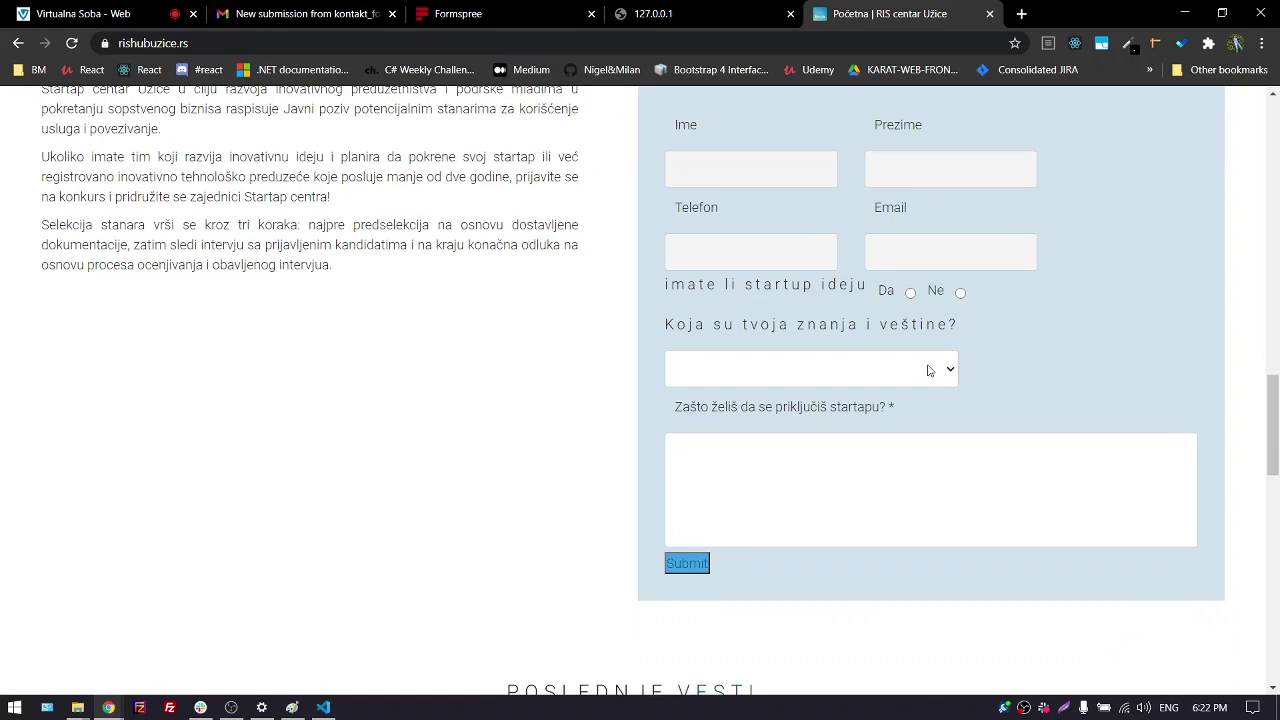
pyautogui.scroll(1, 530, 417)
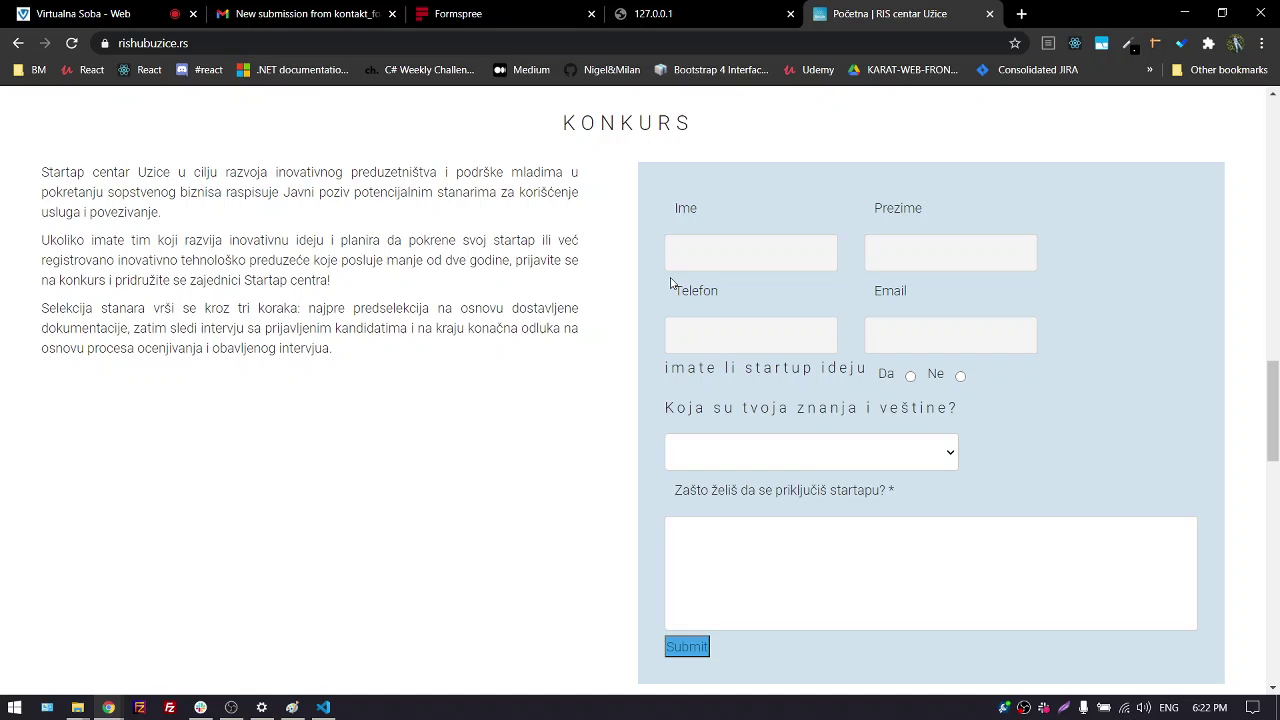
pyautogui.click(731, 256)
pyautogui.click(777, 291)
pyautogui.scroll(-1, 450, 409)
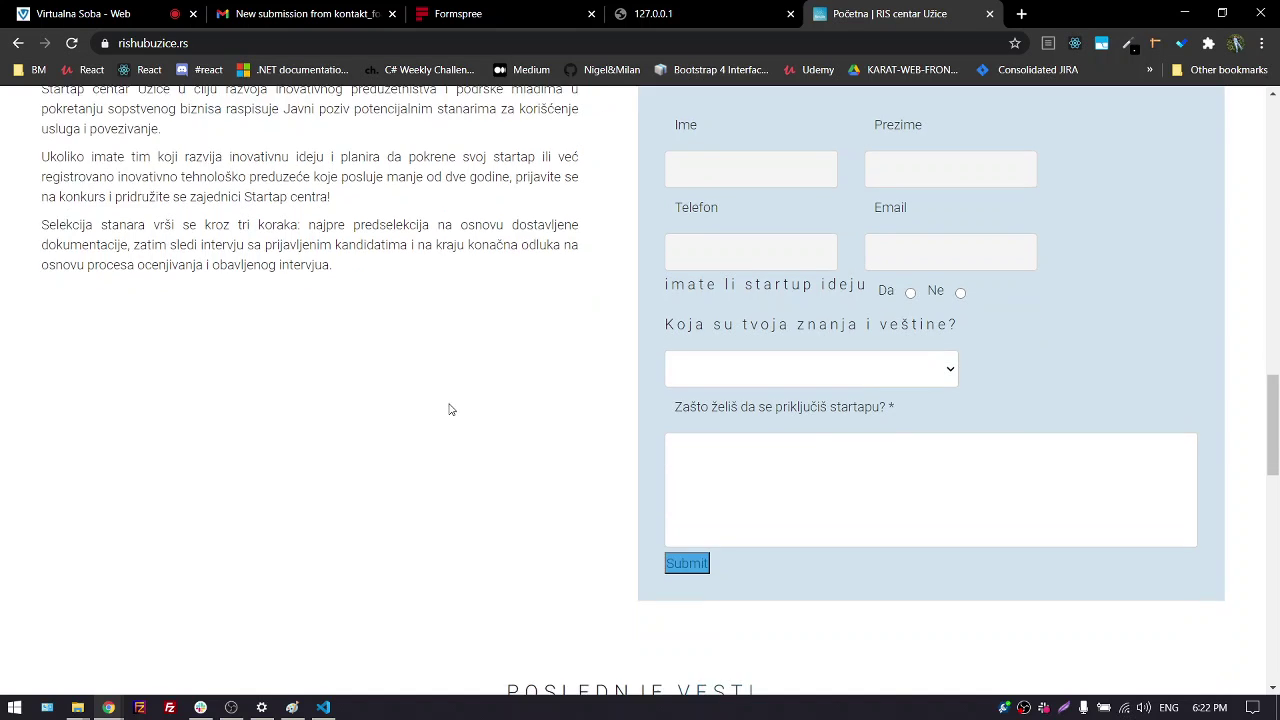
pyautogui.scroll(1, 450, 409)
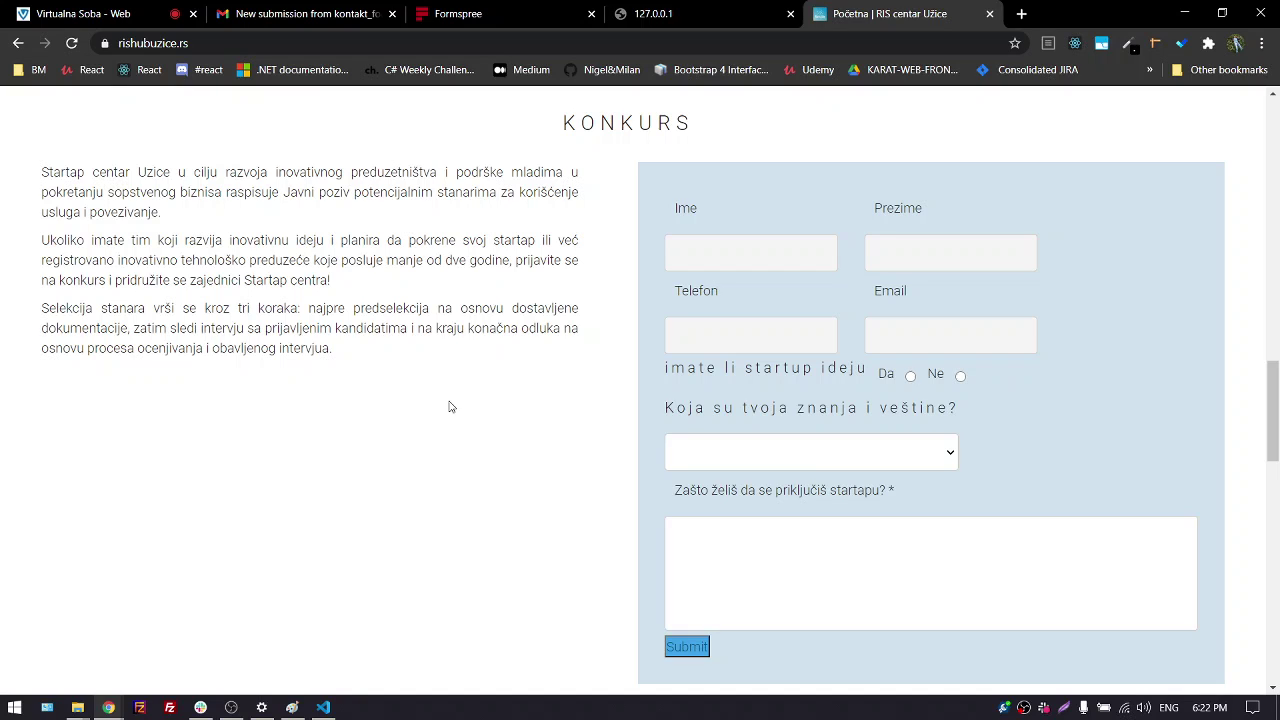
pyautogui.click(1021, 13)
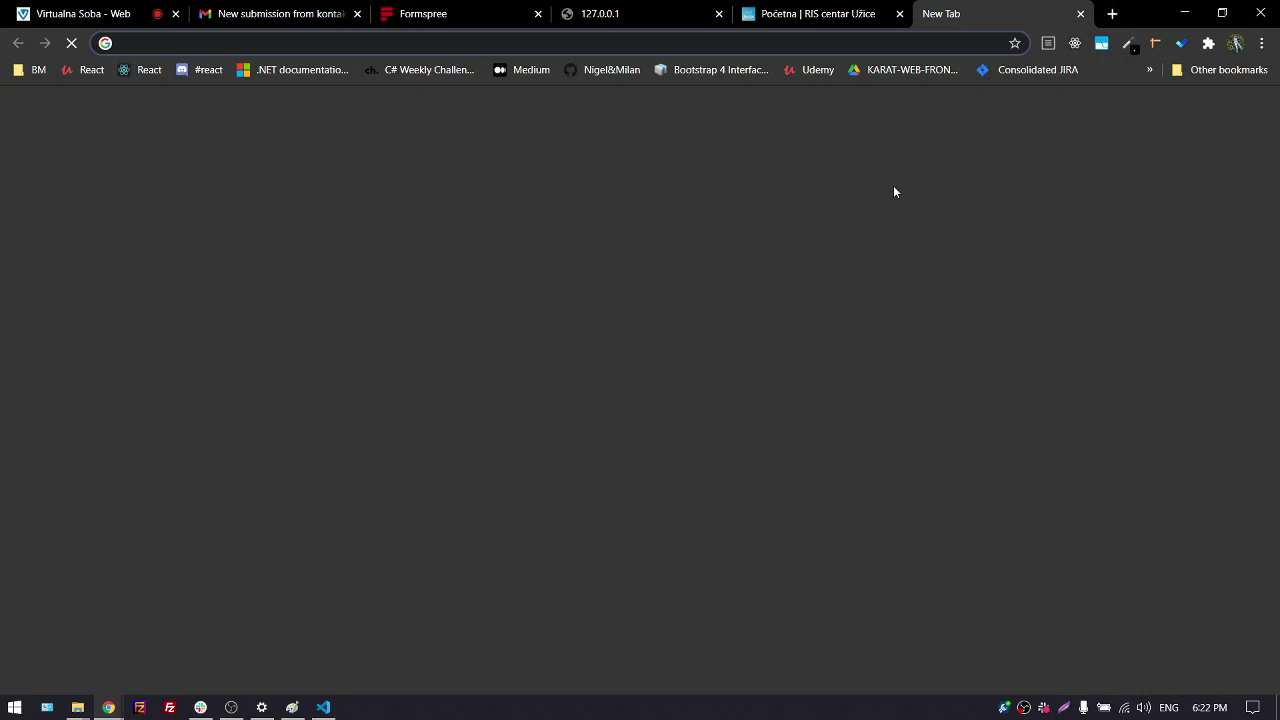
# Load rrazlatibor.rs from the 'rr' address suggestion and look over the home page
pyautogui.write('rr')
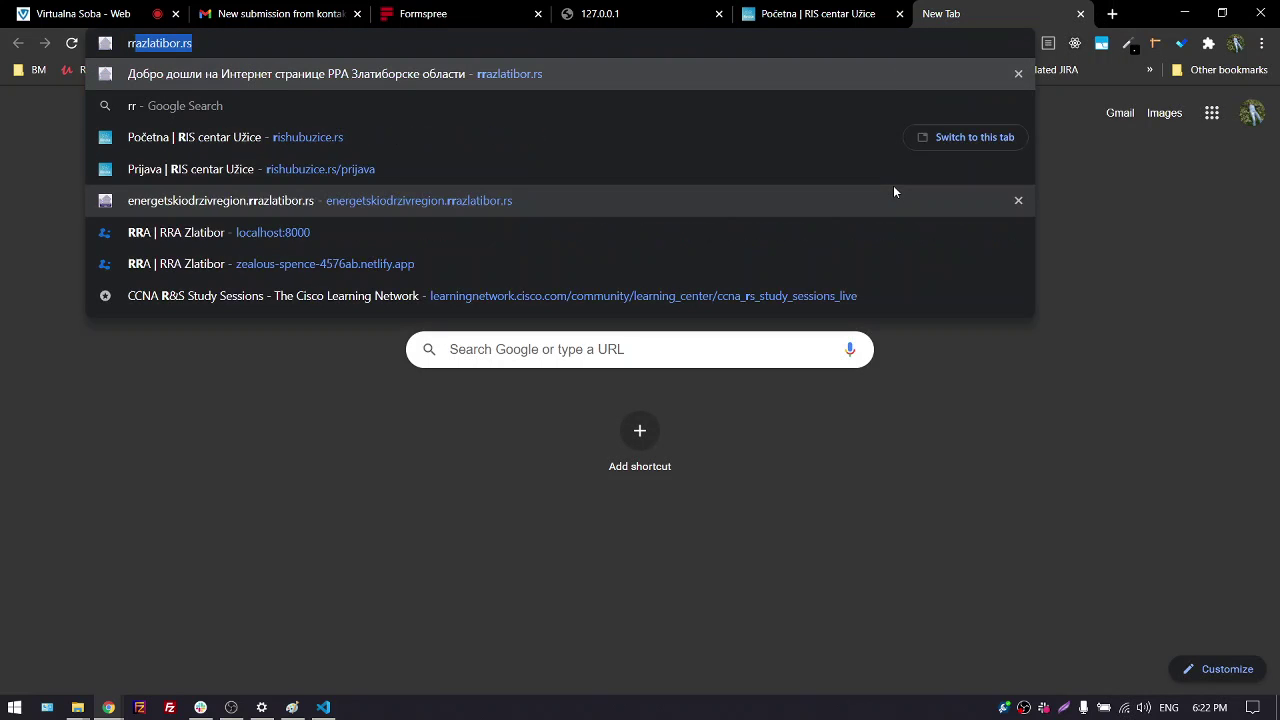
pyautogui.press('Return')
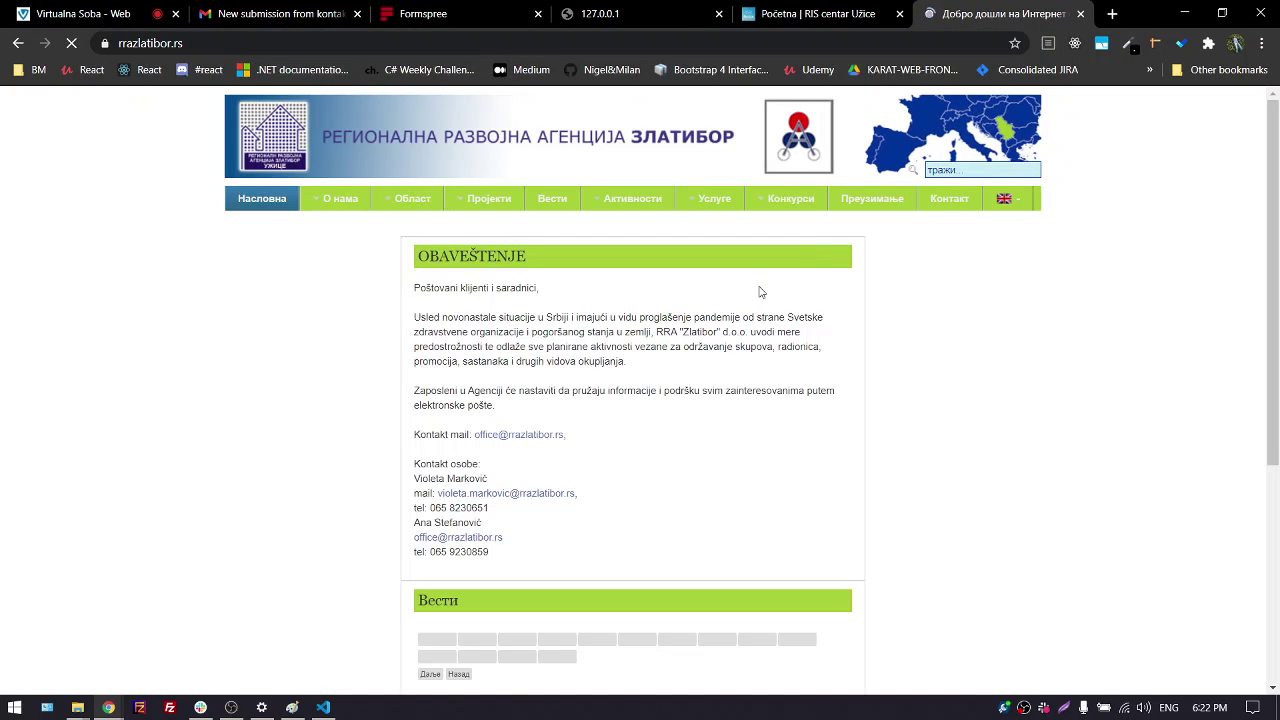
pyautogui.scroll(-2, 551, 377)
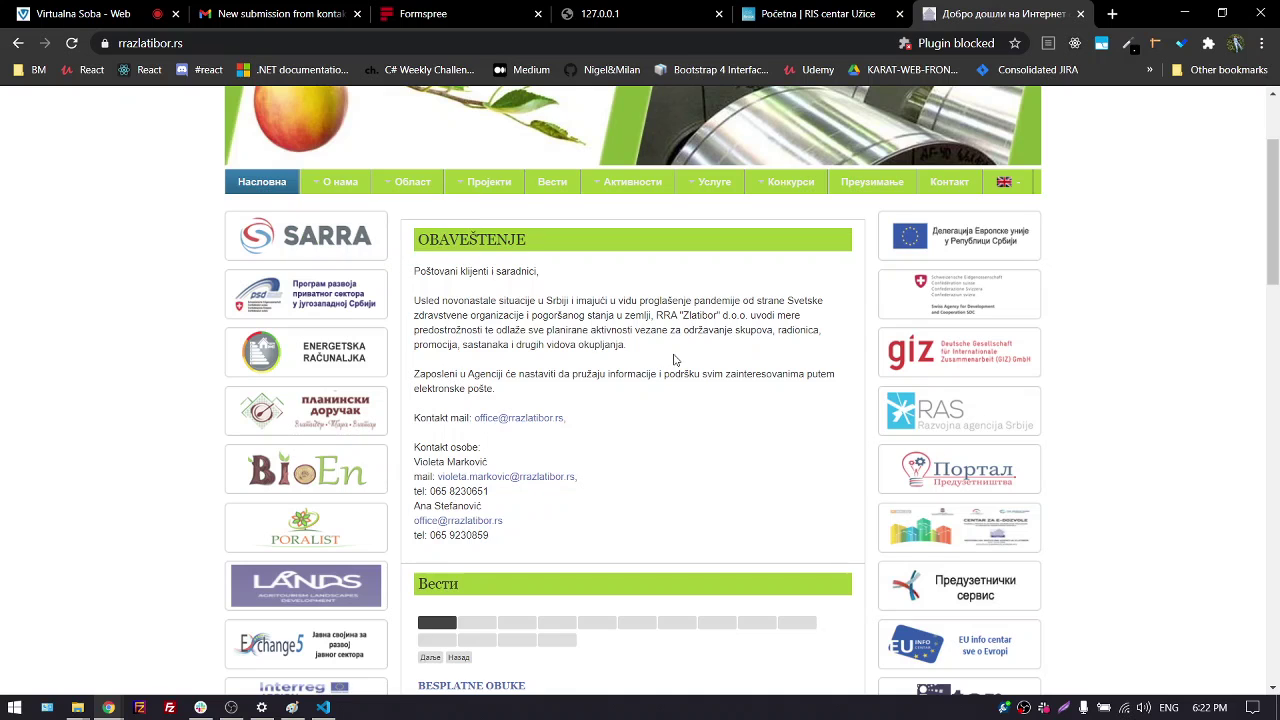
pyautogui.scroll(2, 647, 357)
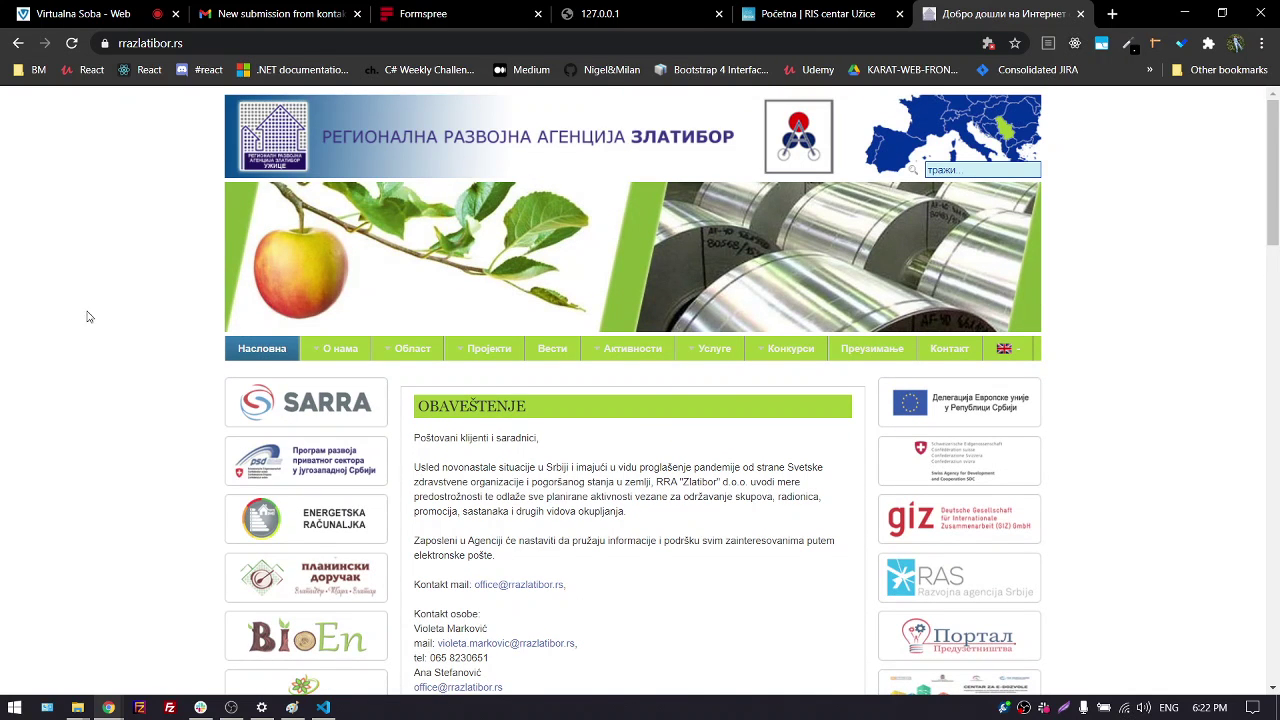
pyautogui.scroll(-5, 80, 321)
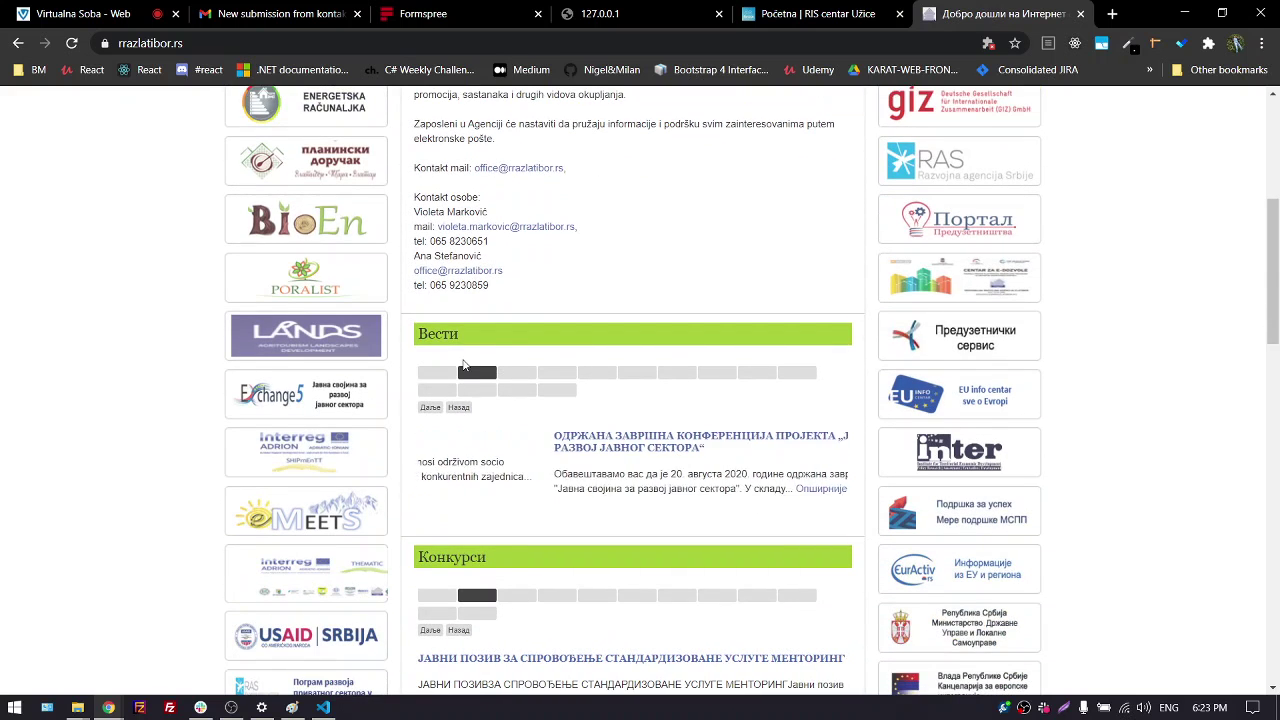
# Open the КОНКУРС ЗА СТАНАРЕ RIS HUB UE article and download ris_hub_ue_obrazac_prijave.docx
pyautogui.click(505, 390)
pyautogui.click(505, 374)
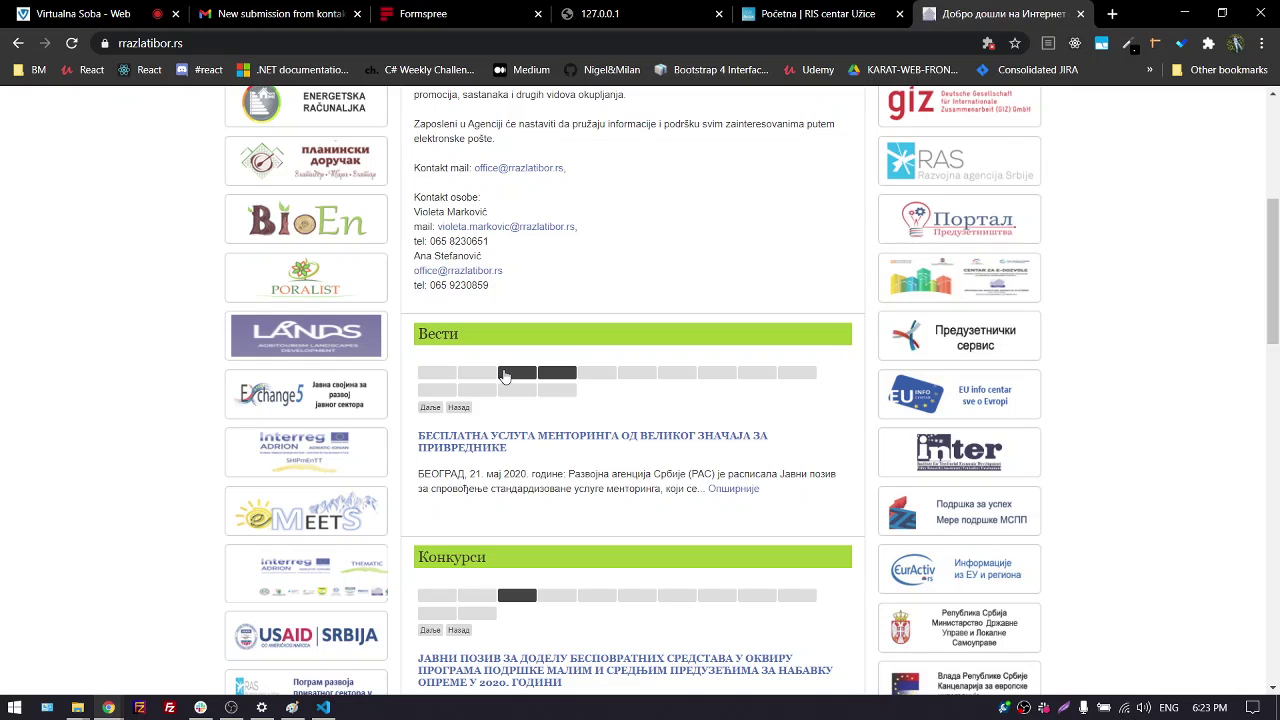
pyautogui.click(518, 376)
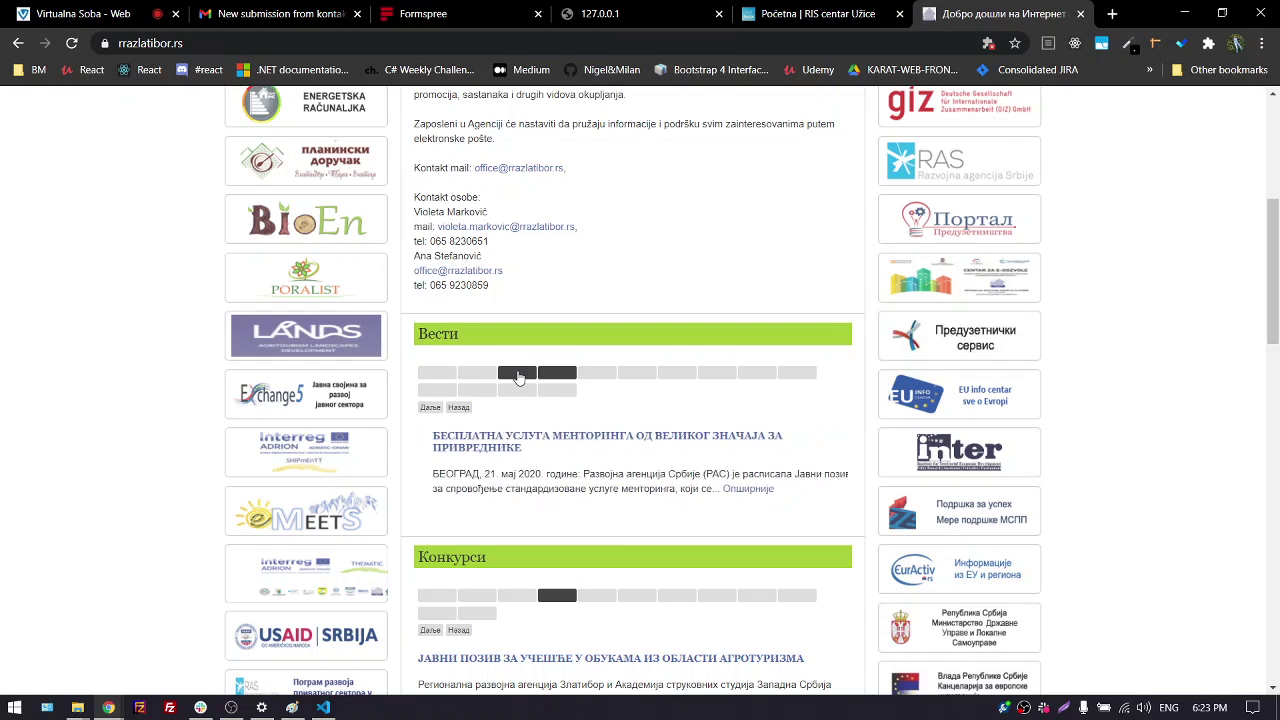
pyautogui.click(490, 375)
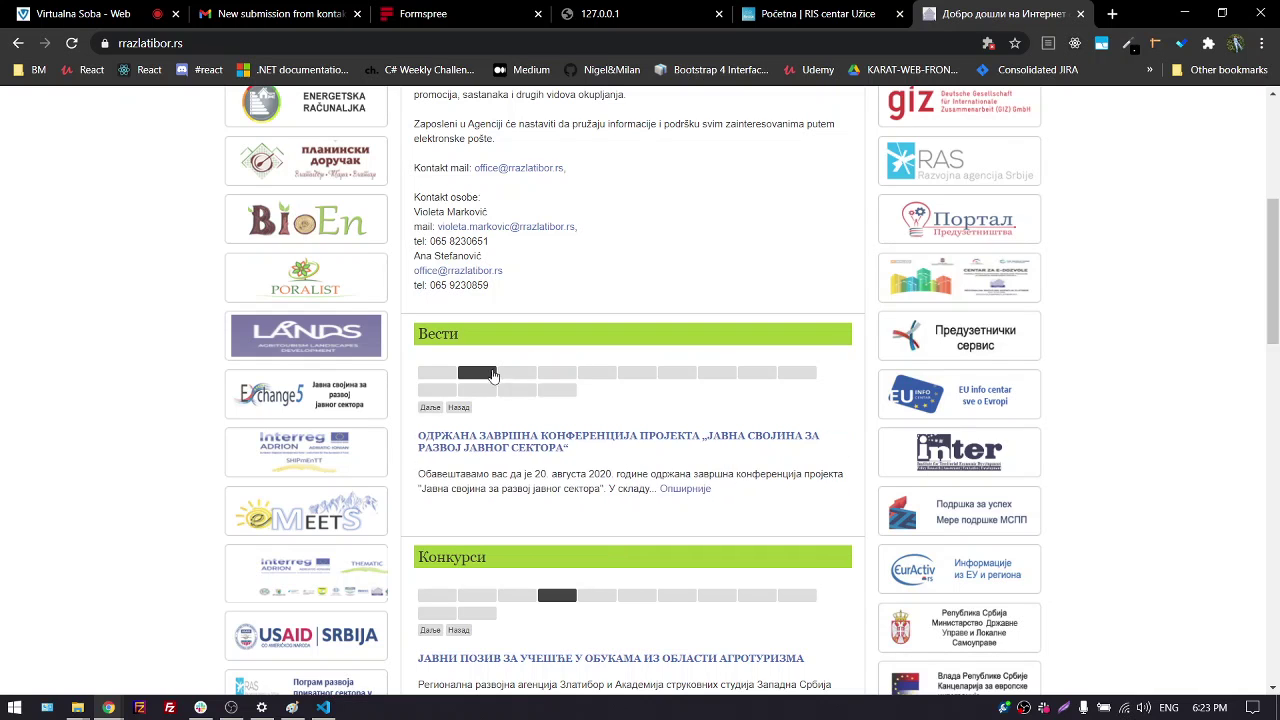
pyautogui.click(485, 377)
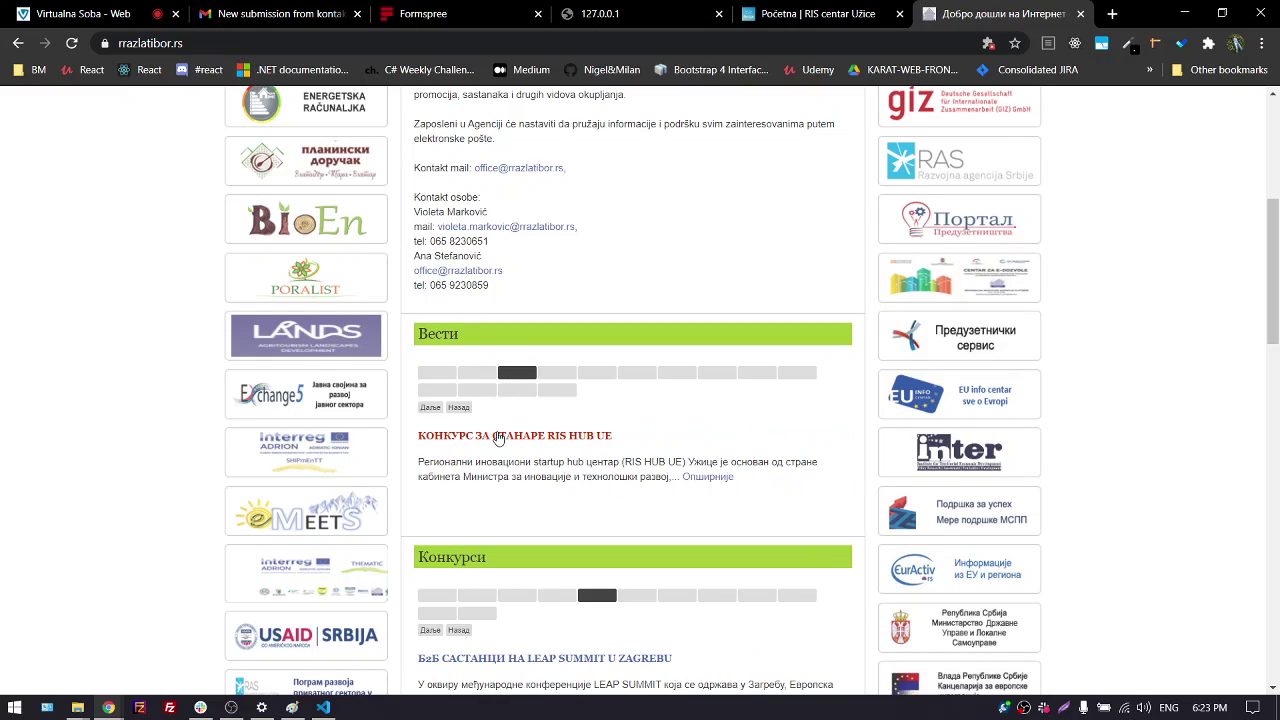
pyautogui.click(495, 435)
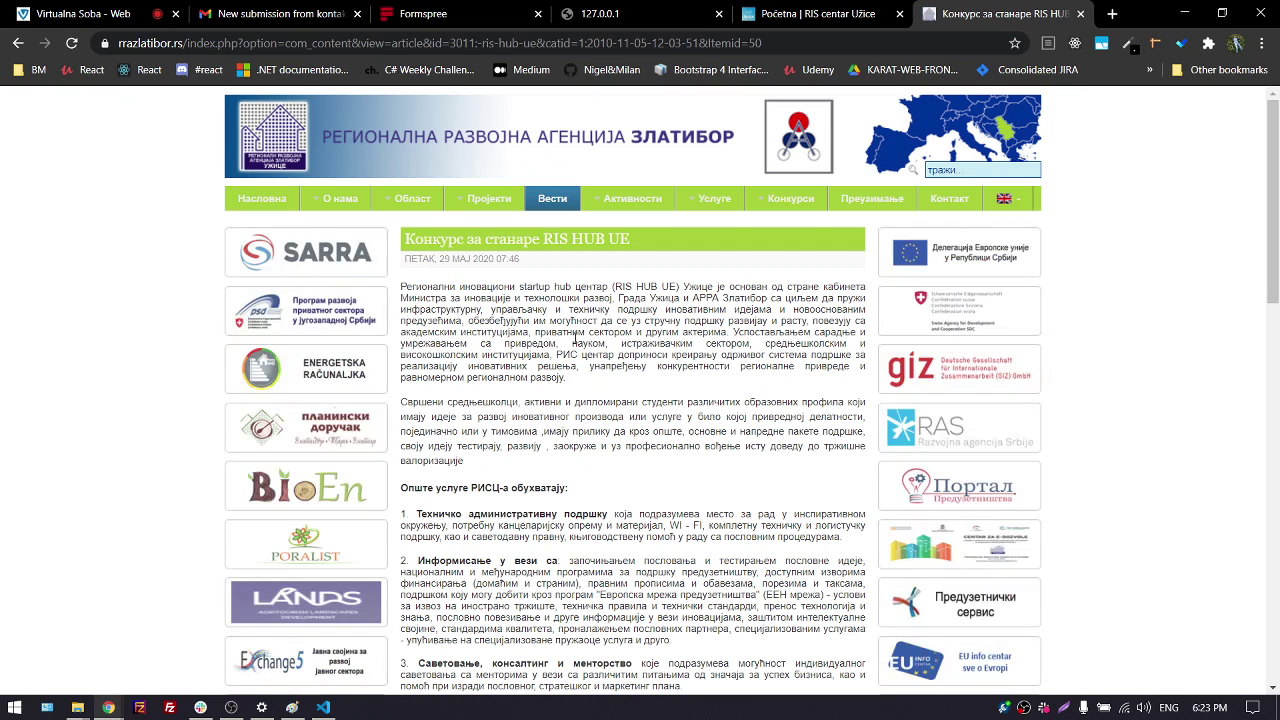
pyautogui.scroll(-5, 561, 338)
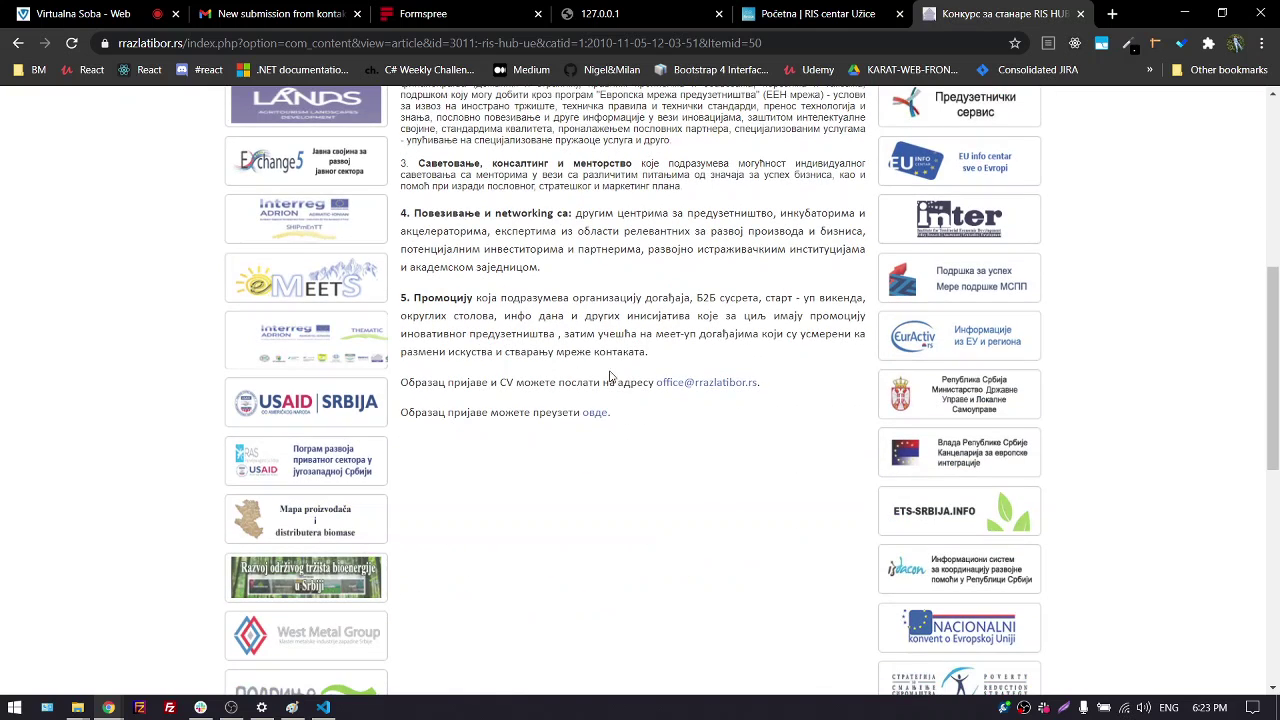
pyautogui.click(592, 414)
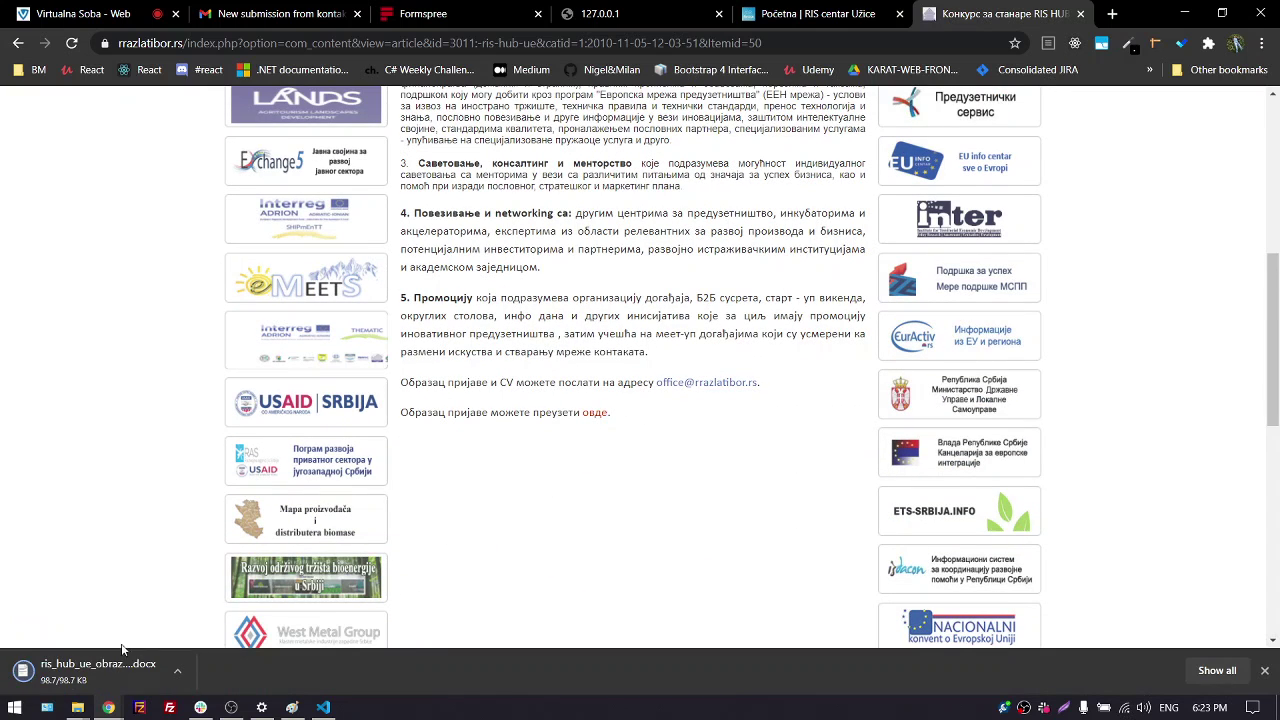
# Go to Google Docs in a new tab and start a blank document
pyautogui.click(100, 681)
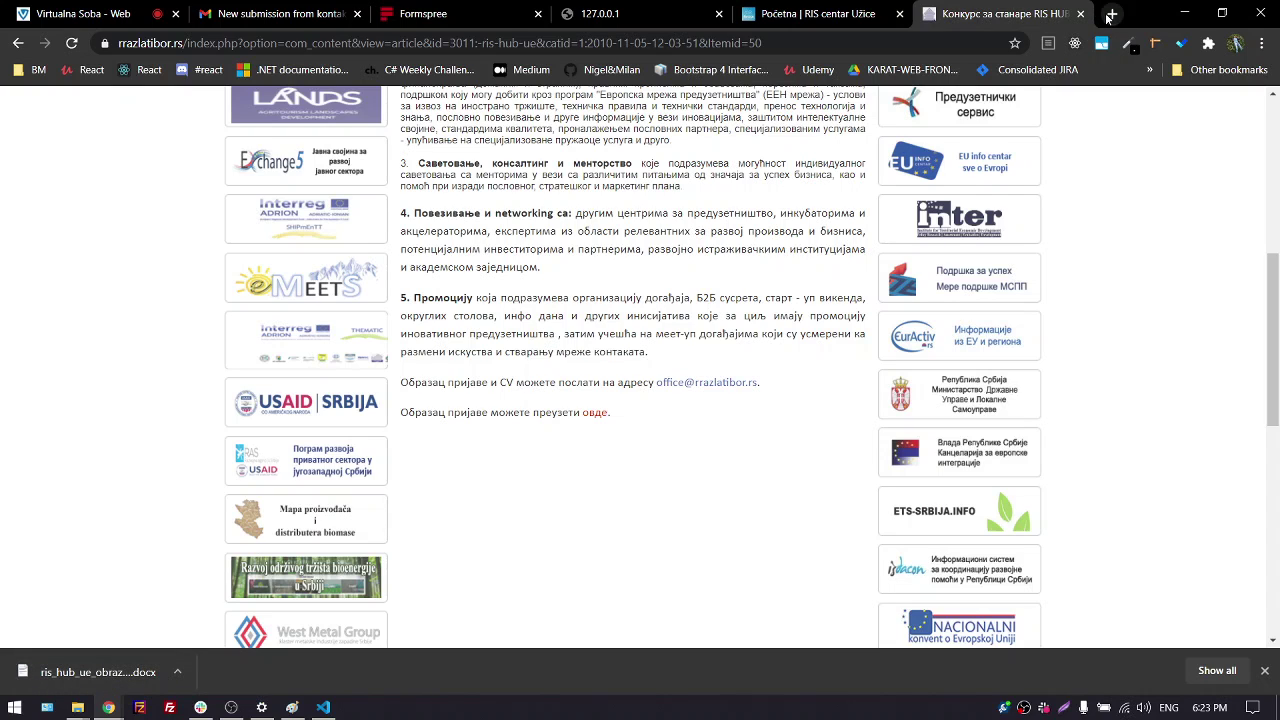
pyautogui.click(1112, 14)
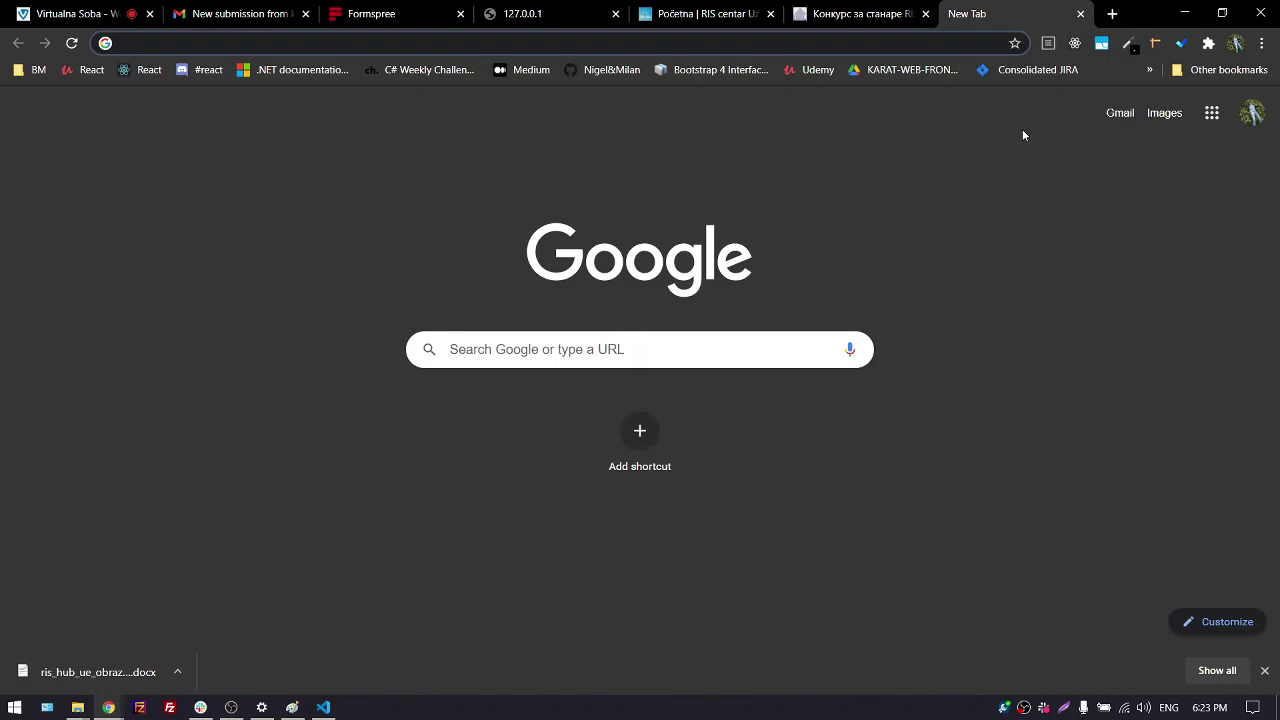
pyautogui.write('do')
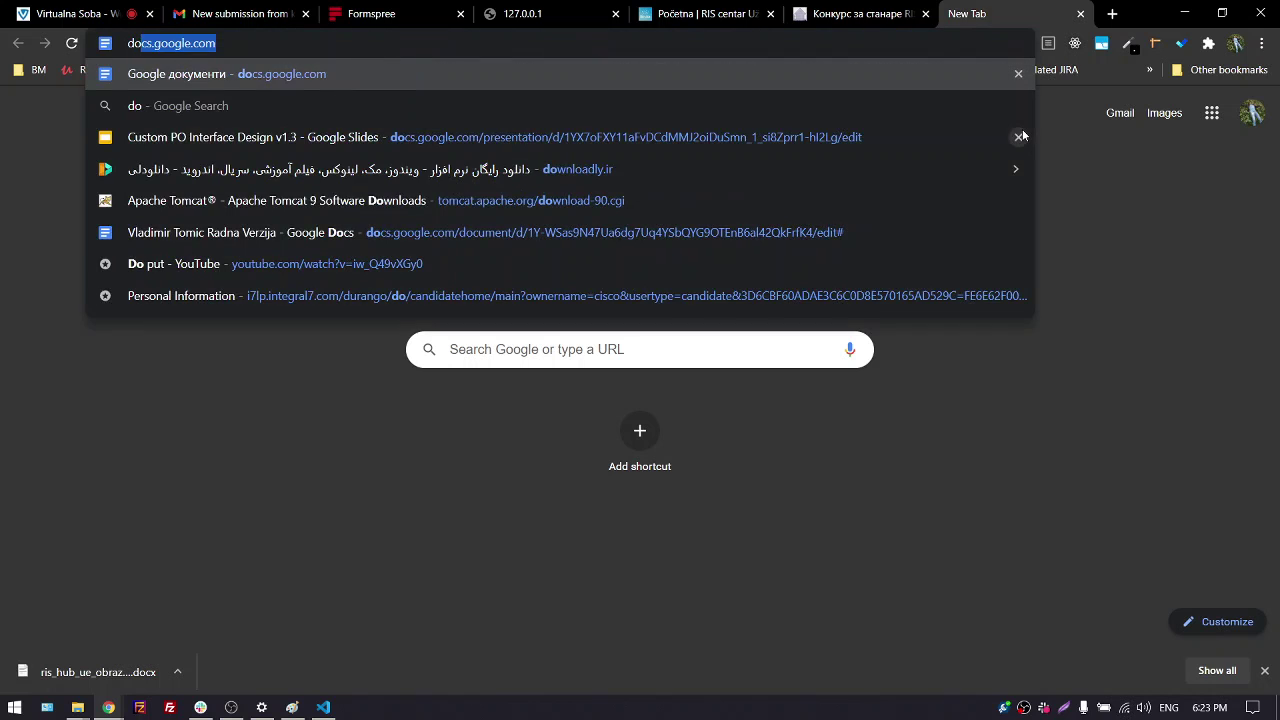
pyautogui.press('Return')
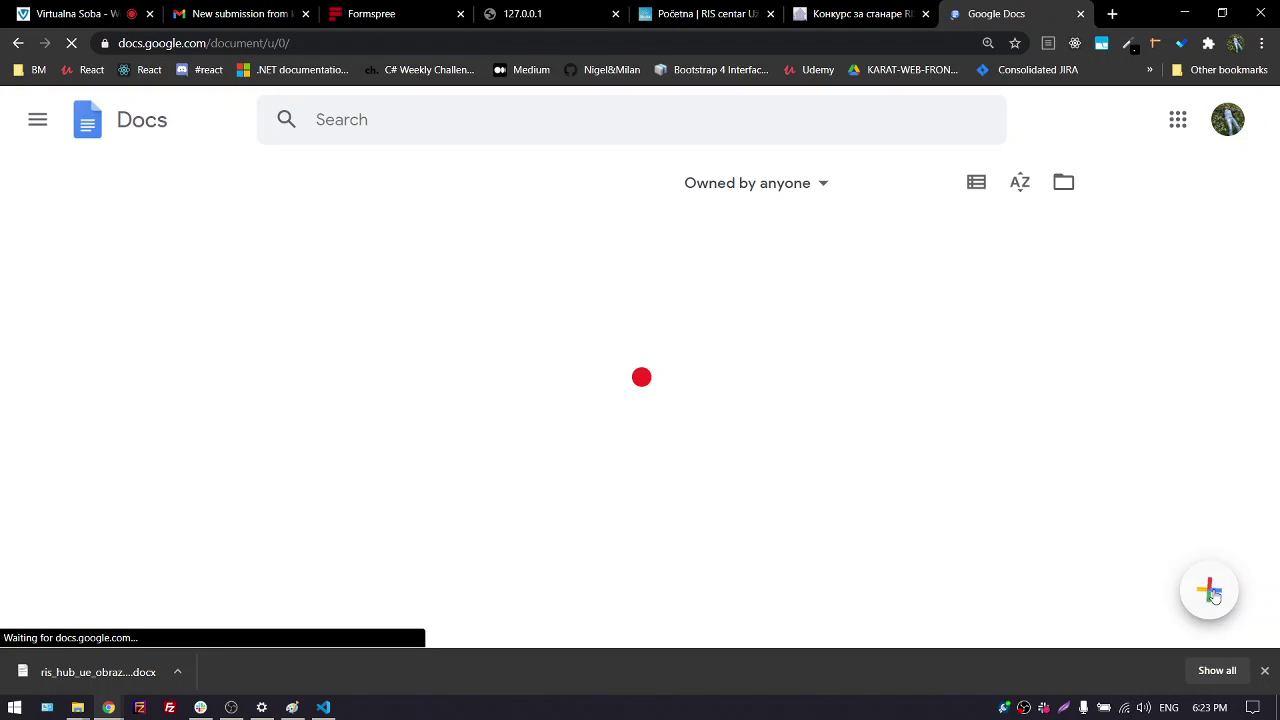
pyautogui.click(1210, 592)
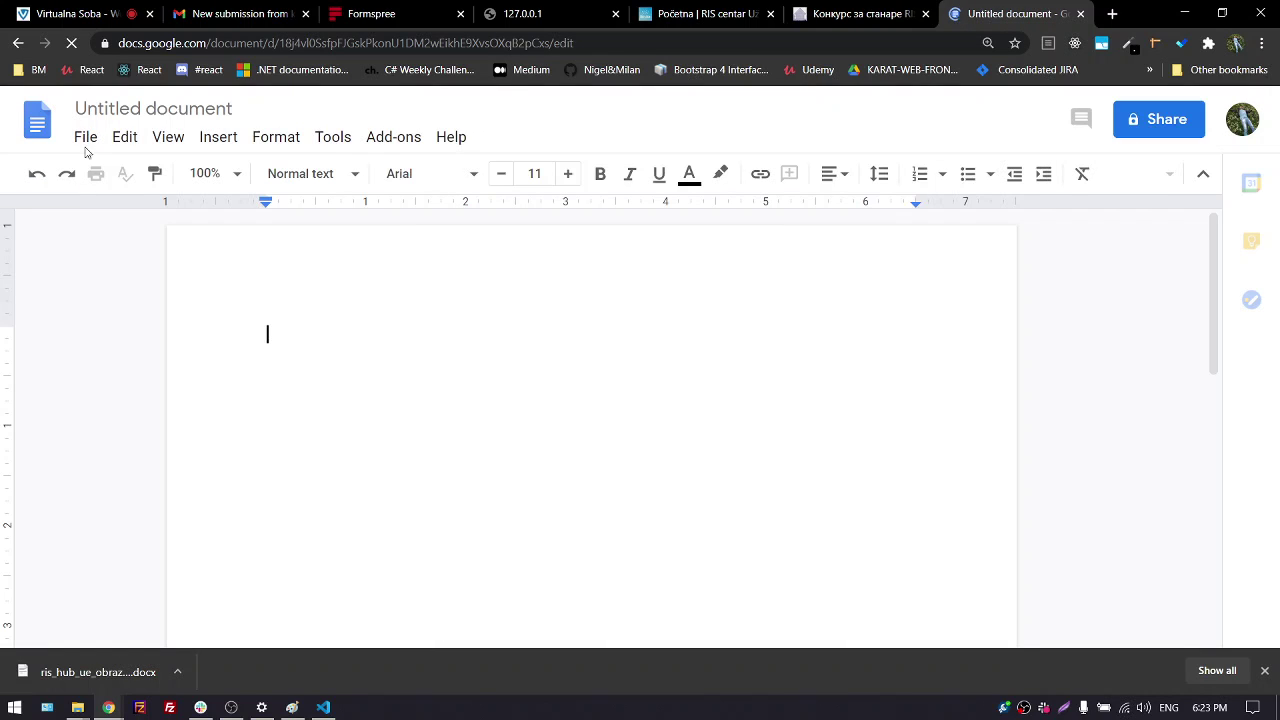
# Upload the downloaded ris_hub_ue_obrazac_prijave docx through File > Open
pyautogui.click(86, 140)
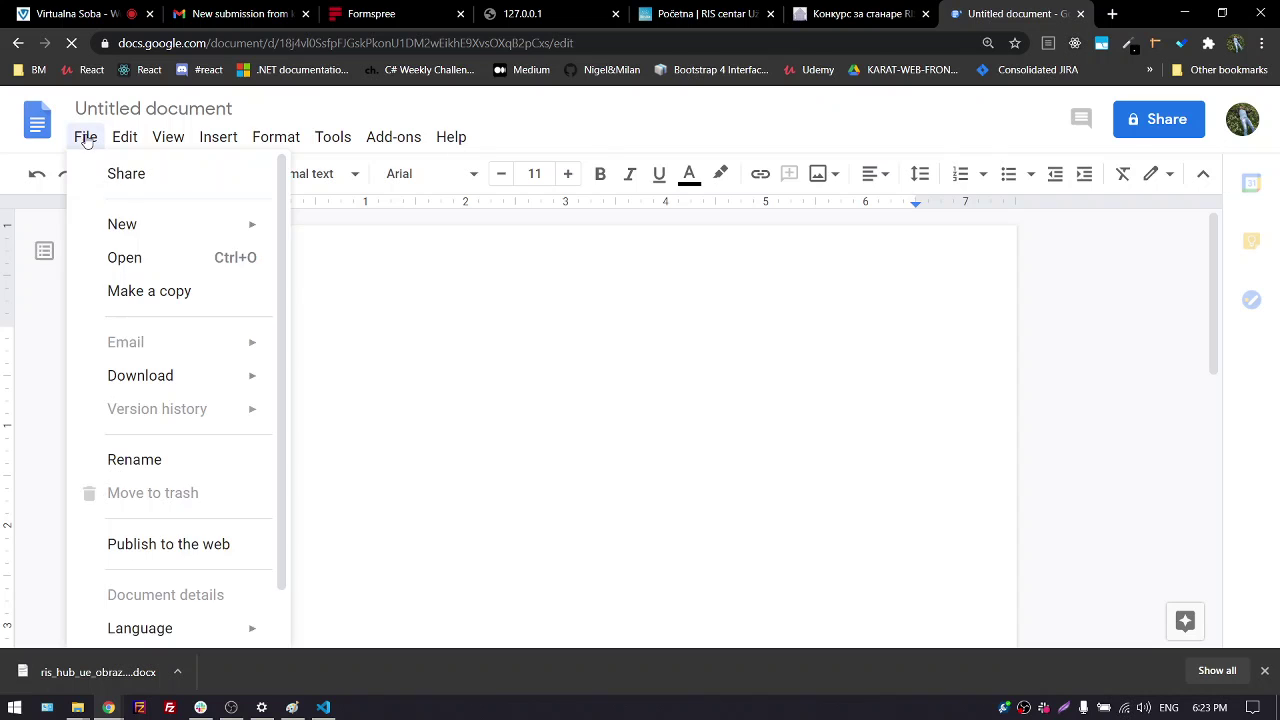
pyautogui.click(148, 260)
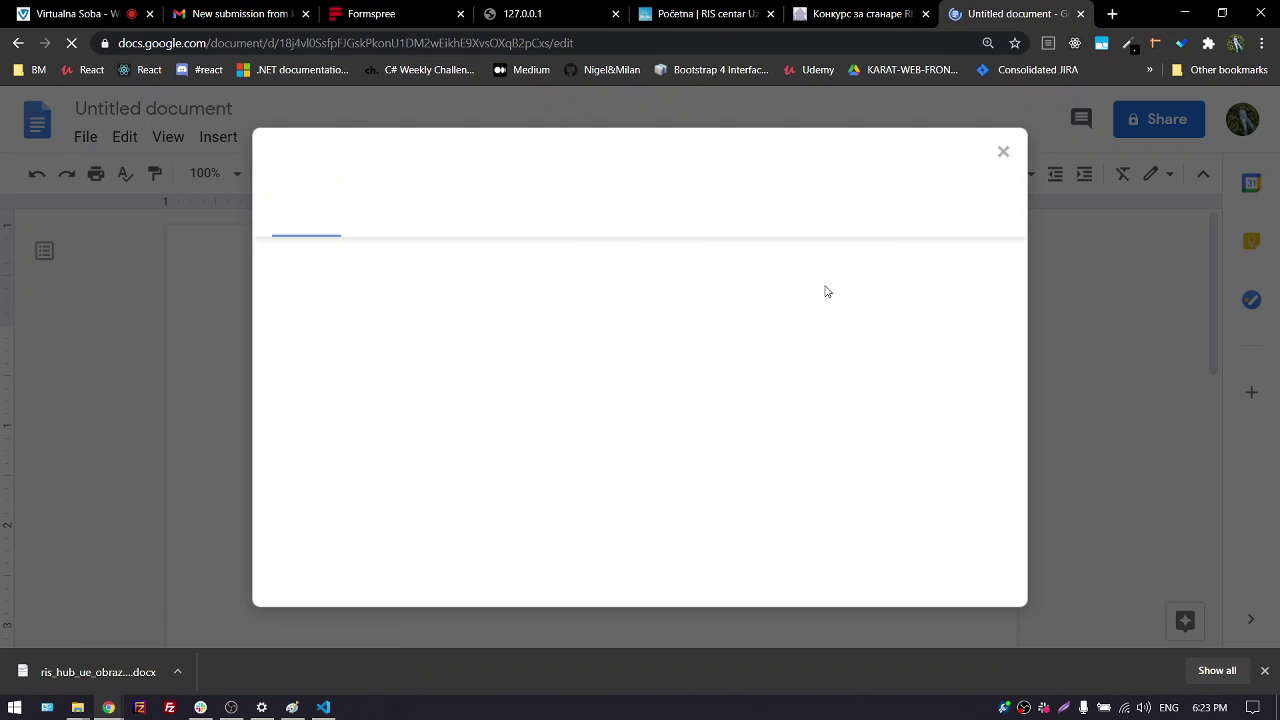
pyautogui.click(739, 224)
pyautogui.moveTo(136, 665); pyautogui.dragTo(372, 440)
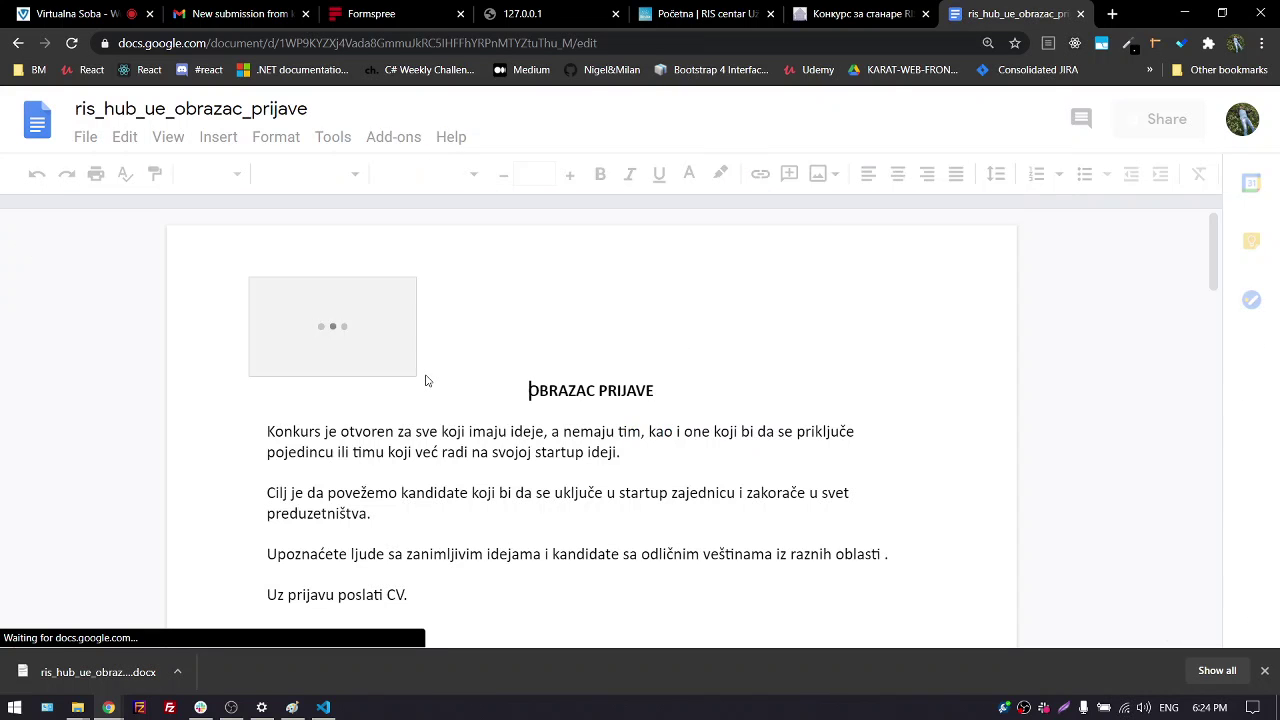
# Scroll through the form and select the E-адреса answer box image
pyautogui.scroll(-2, 224, 406)
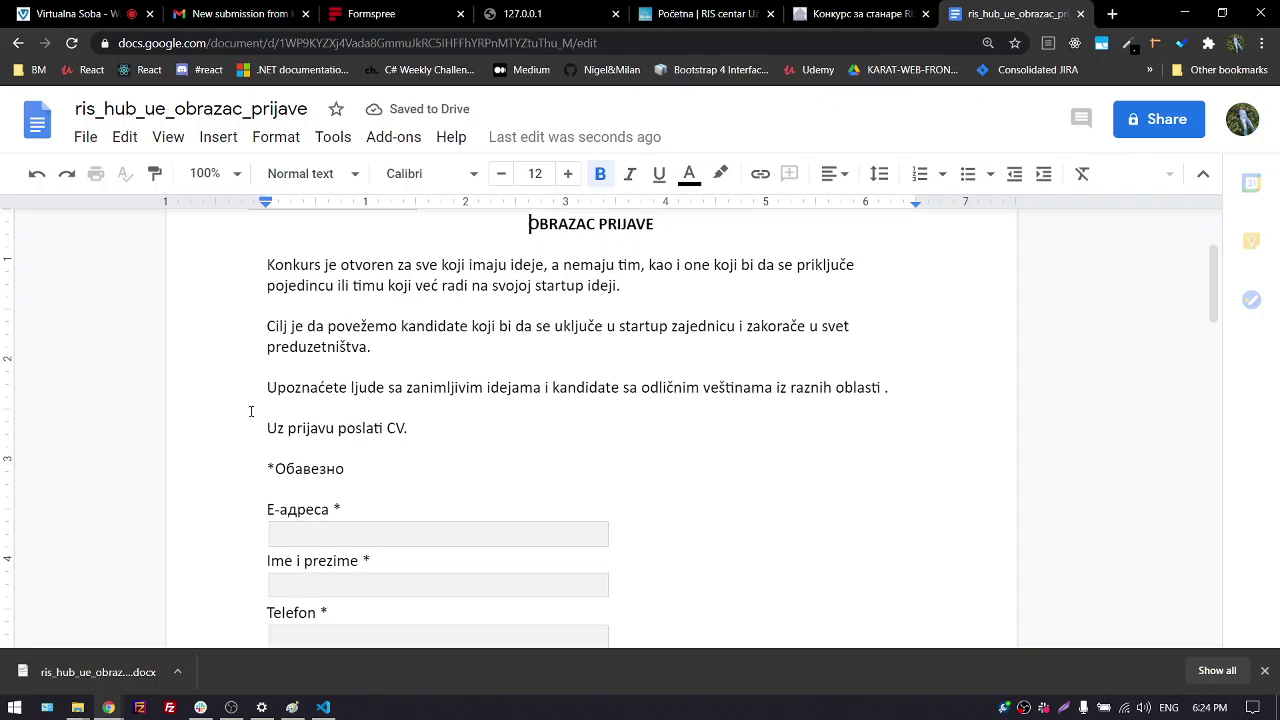
pyautogui.scroll(-1, 362, 456)
pyautogui.scroll(-1, 362, 456)
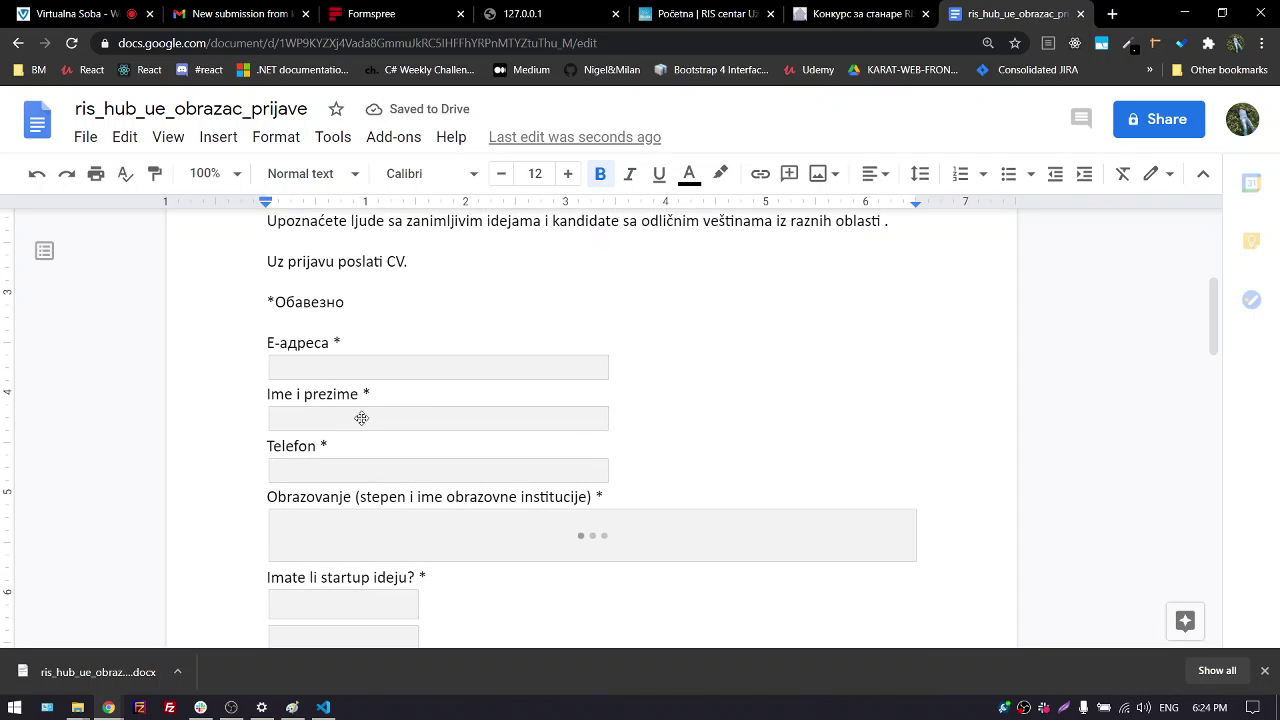
pyautogui.click(320, 366)
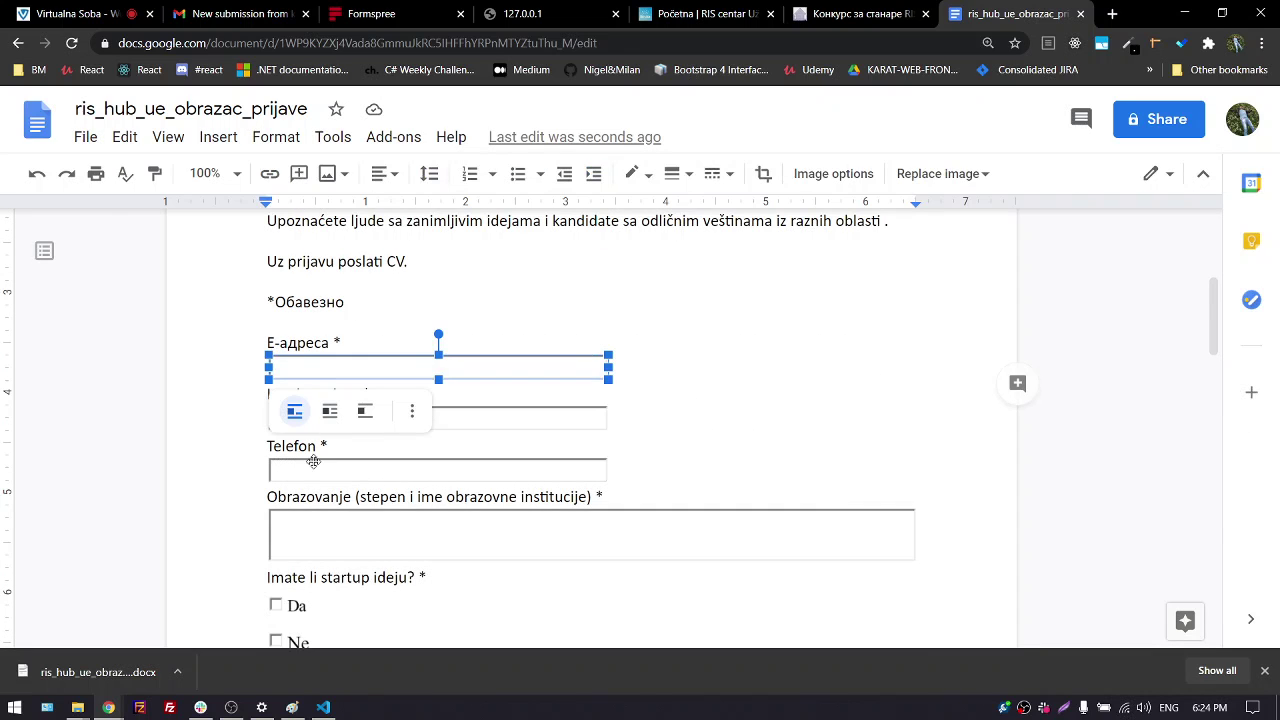
pyautogui.scroll(-2, 209, 470)
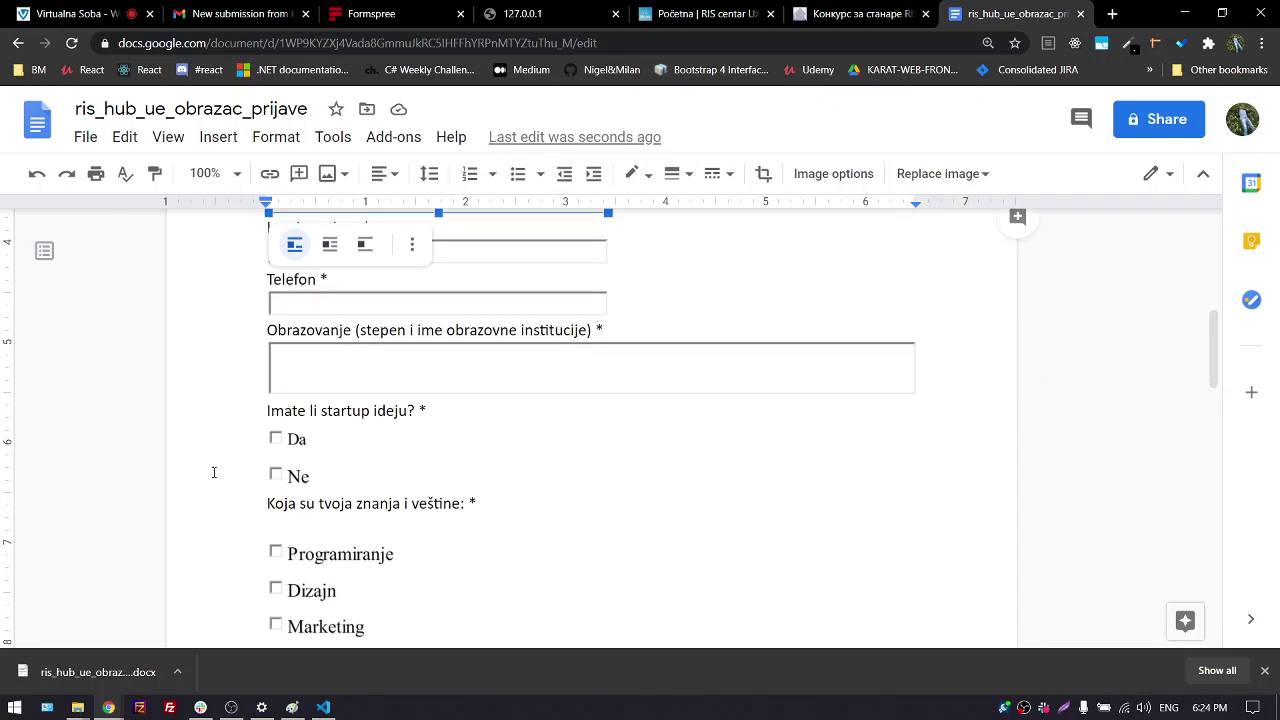
# Inspect the Da checkbox image, finish reviewing, then switch to the RIS centar Konkurs tab
pyautogui.click(276, 437)
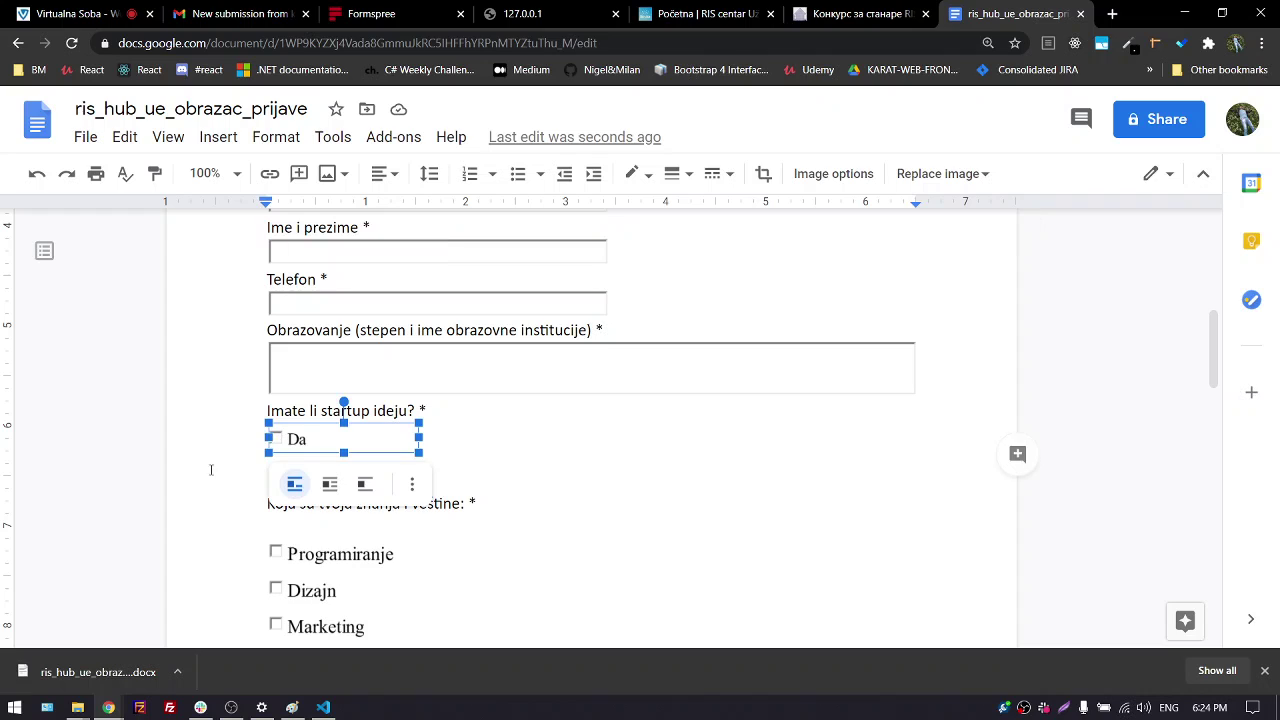
pyautogui.doubleClick(278, 441)
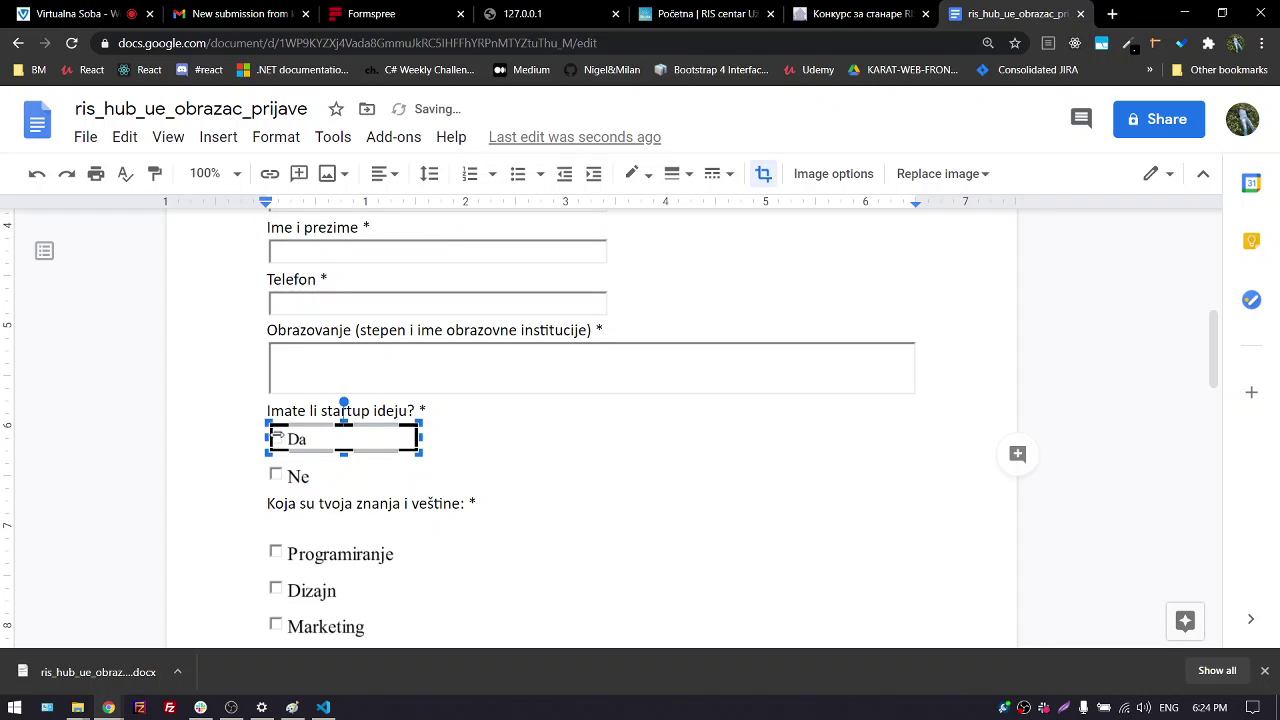
pyautogui.click(466, 437)
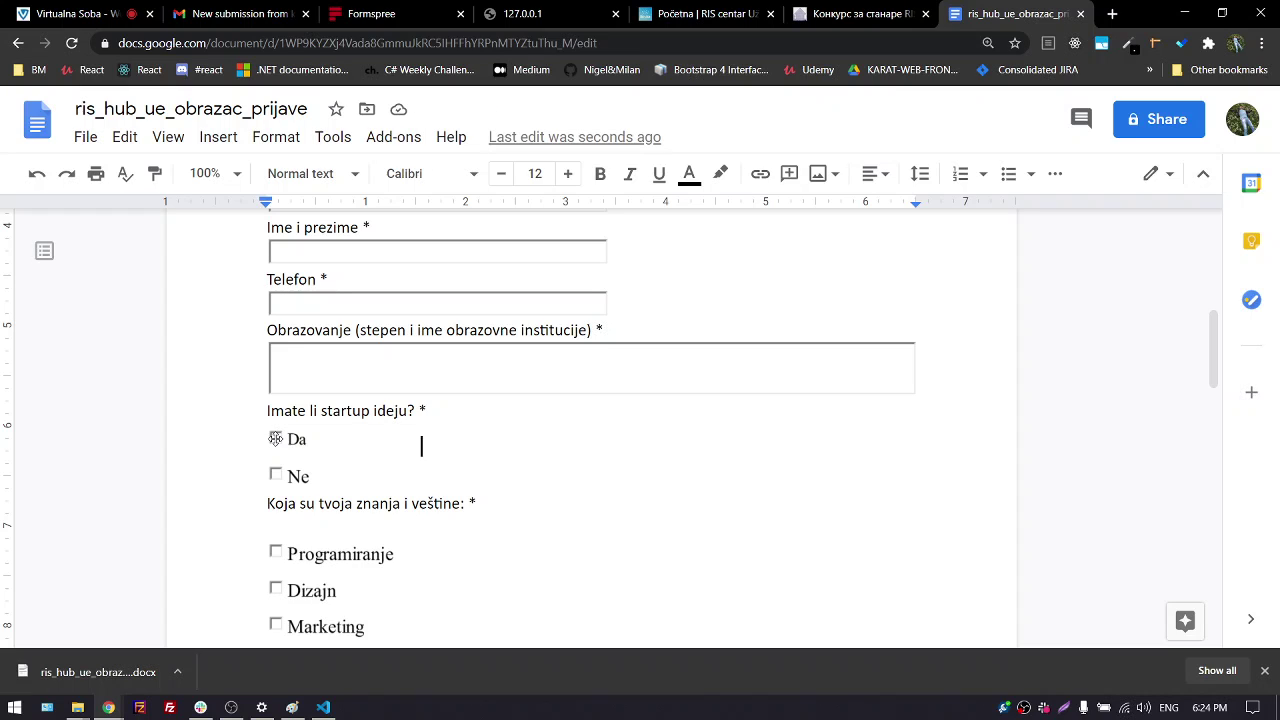
pyautogui.scroll(-4, 243, 463)
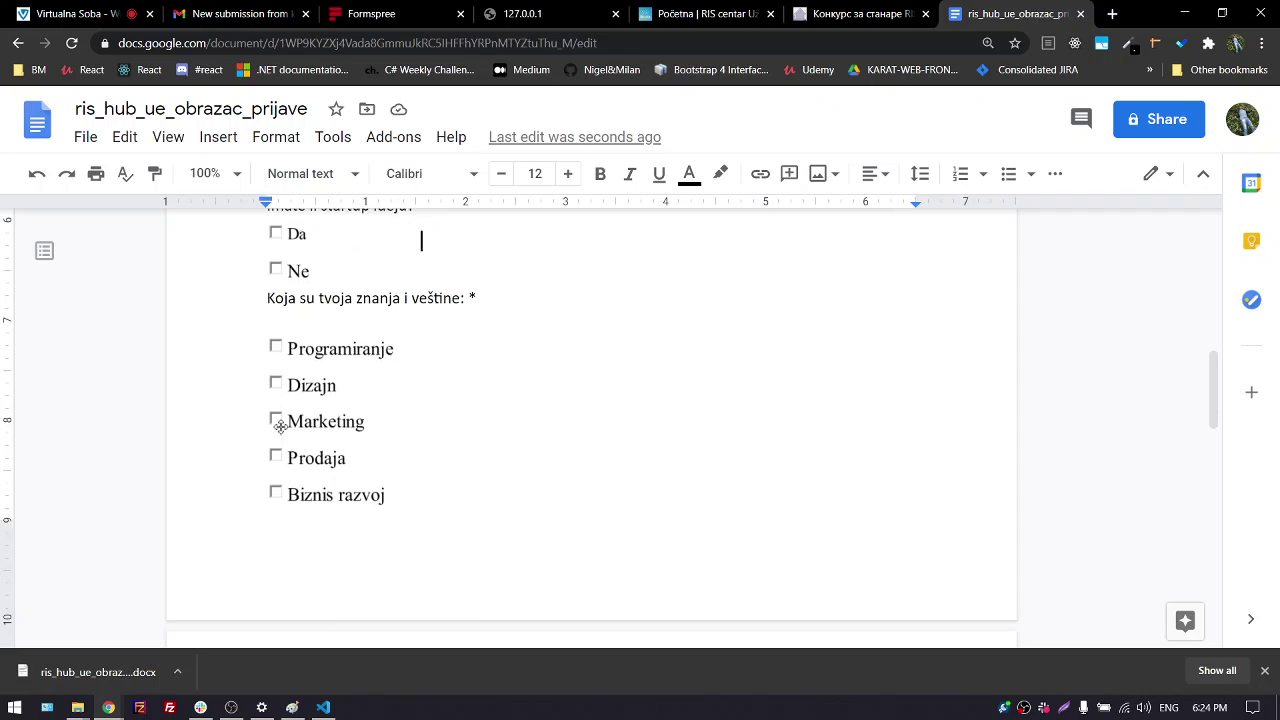
pyautogui.scroll(-12, 345, 454)
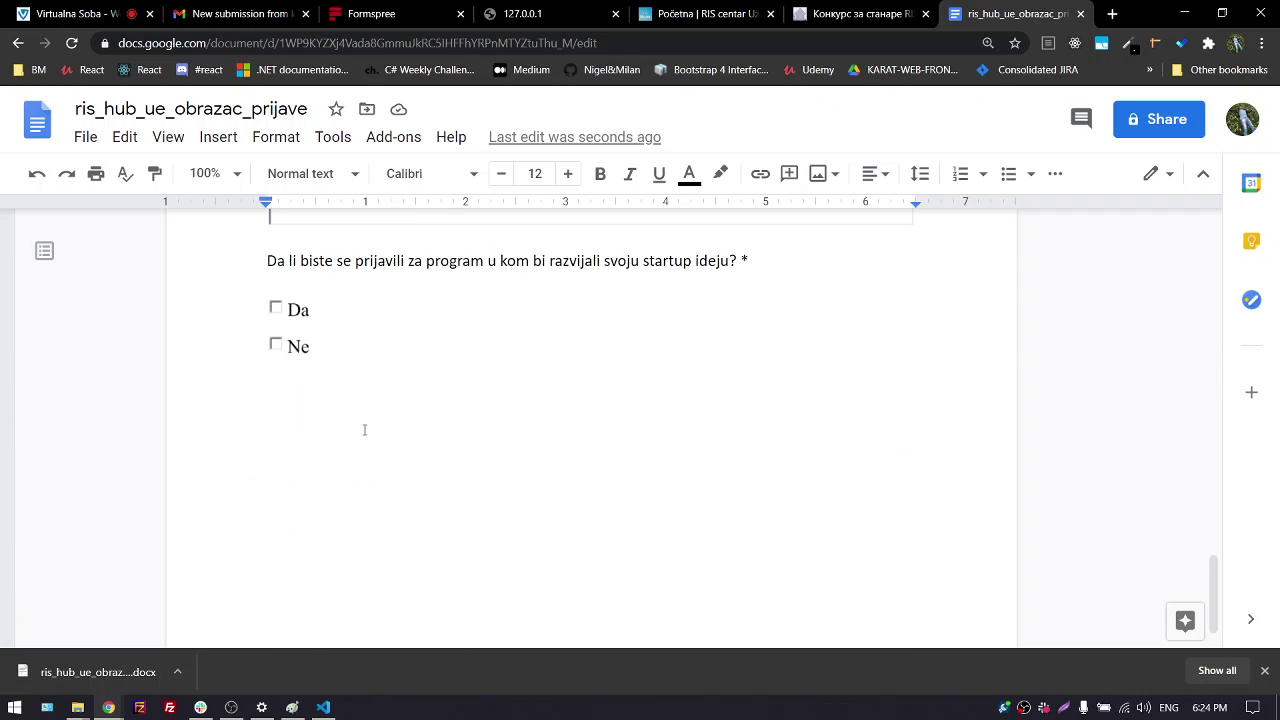
pyautogui.scroll(5, 383, 423)
pyautogui.click(703, 14)
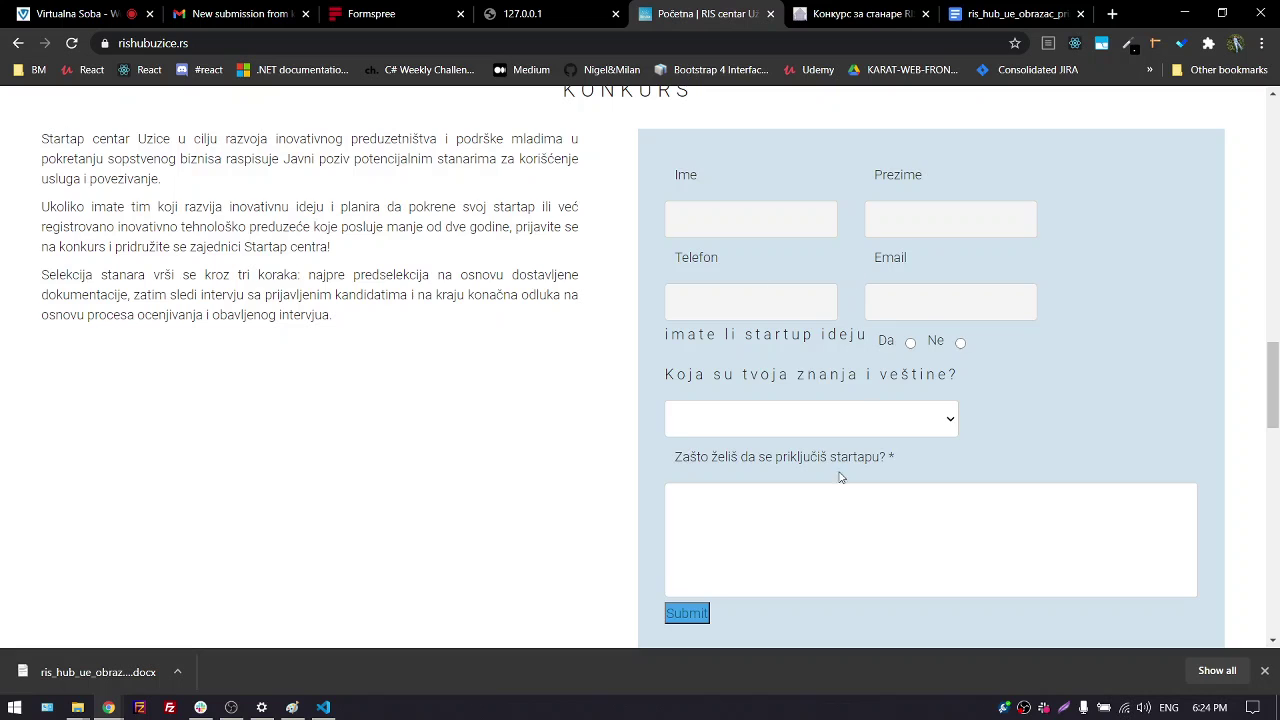
pyautogui.scroll(-1, 840, 477)
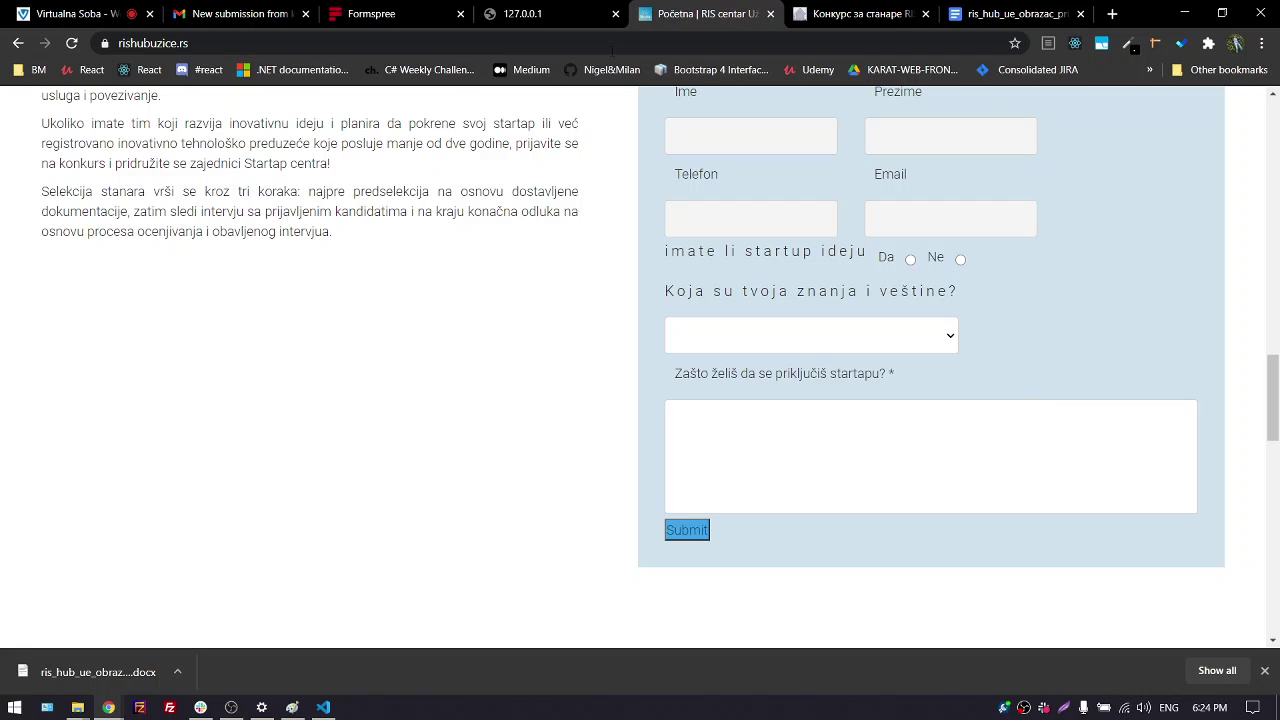
pyautogui.click(400, 14)
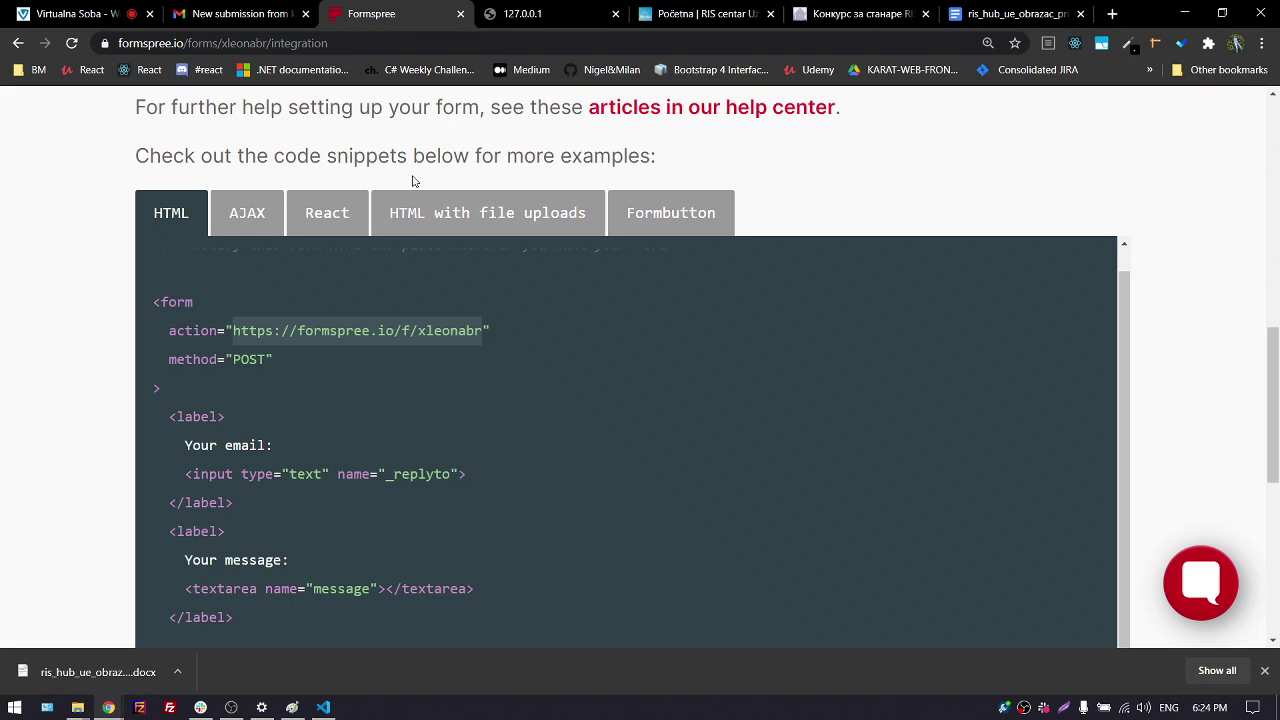
pyautogui.click(460, 216)
pyautogui.scroll(-3, 500, 451)
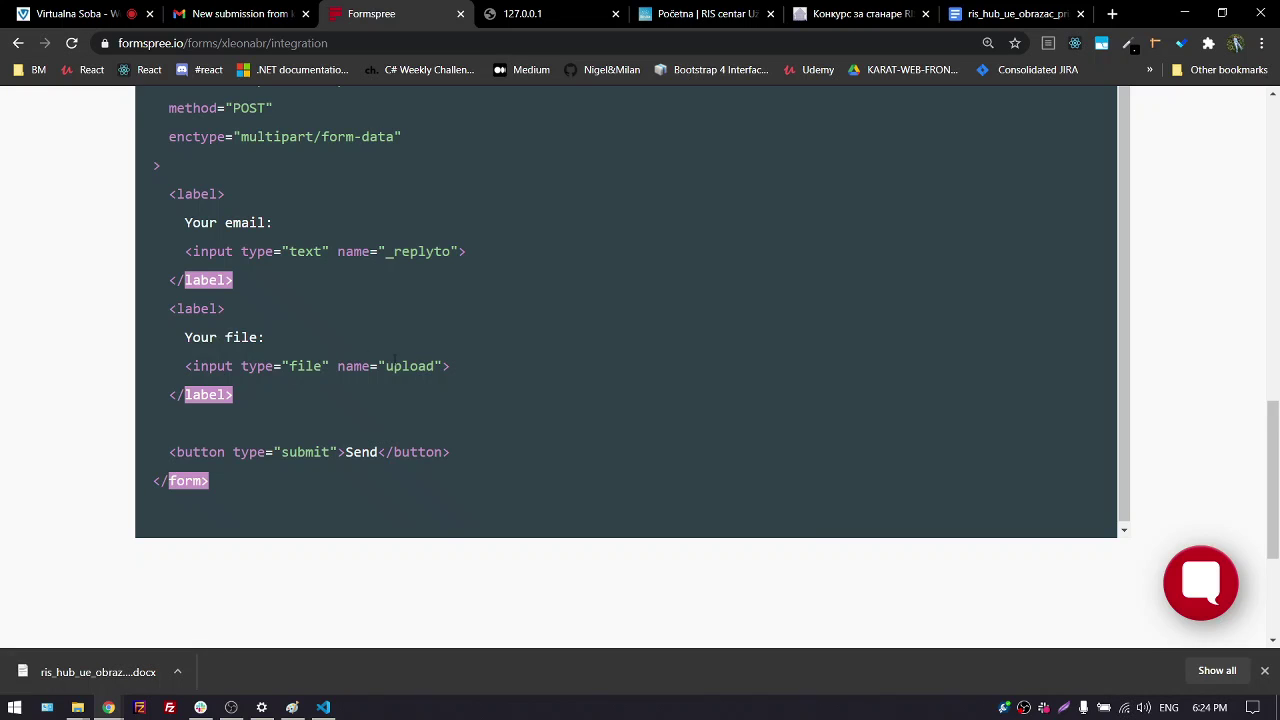
pyautogui.doubleClick(403, 366)
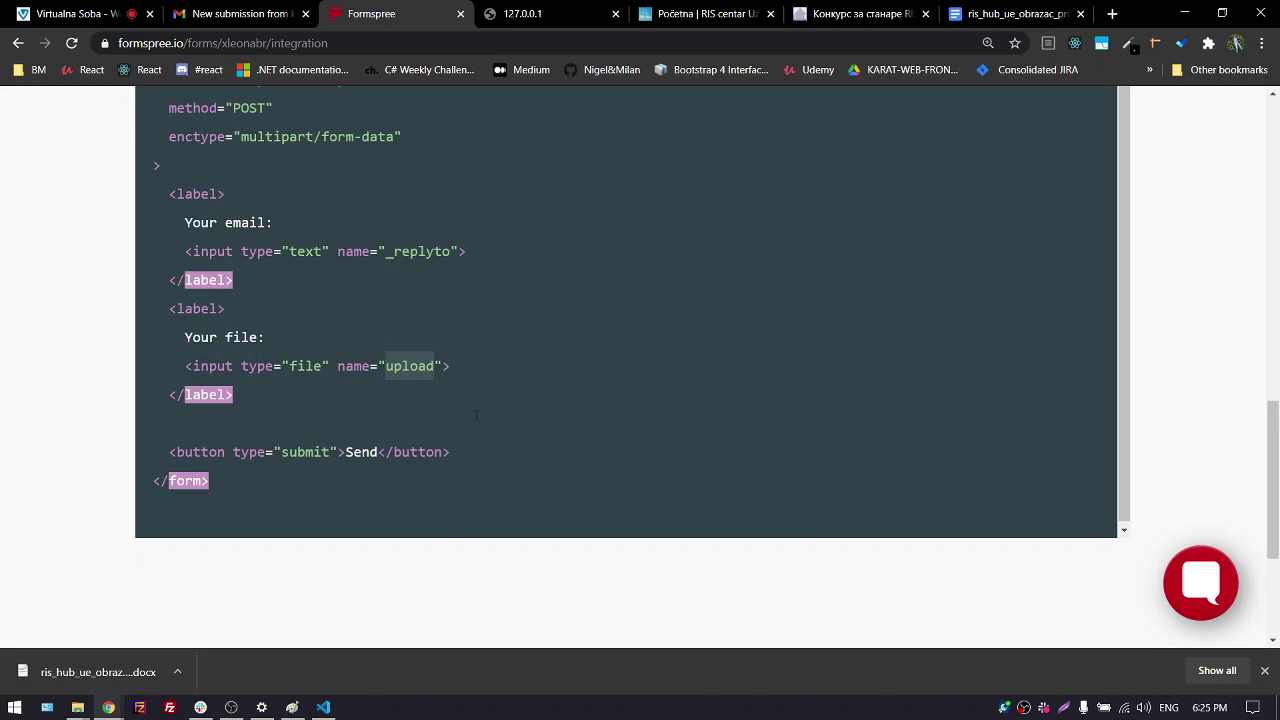
pyautogui.click(708, 14)
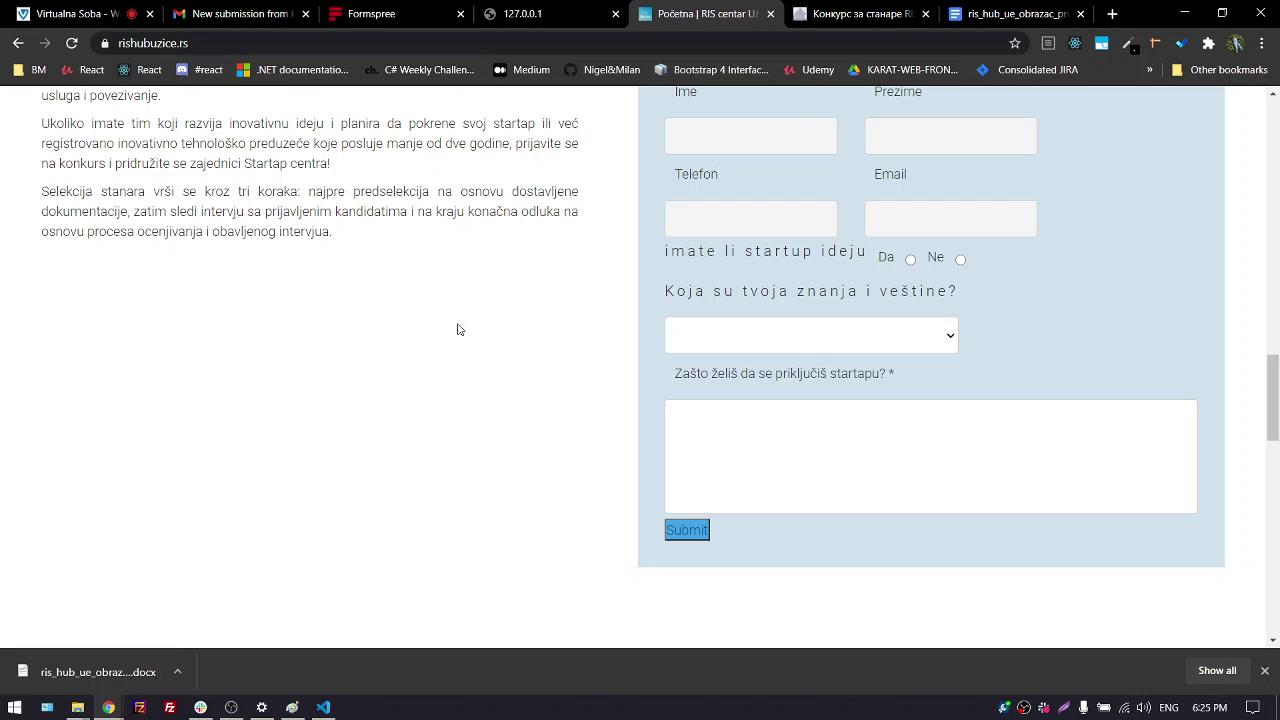
# Add blank lines below the prezime input in index.html
pyautogui.click(323, 708)
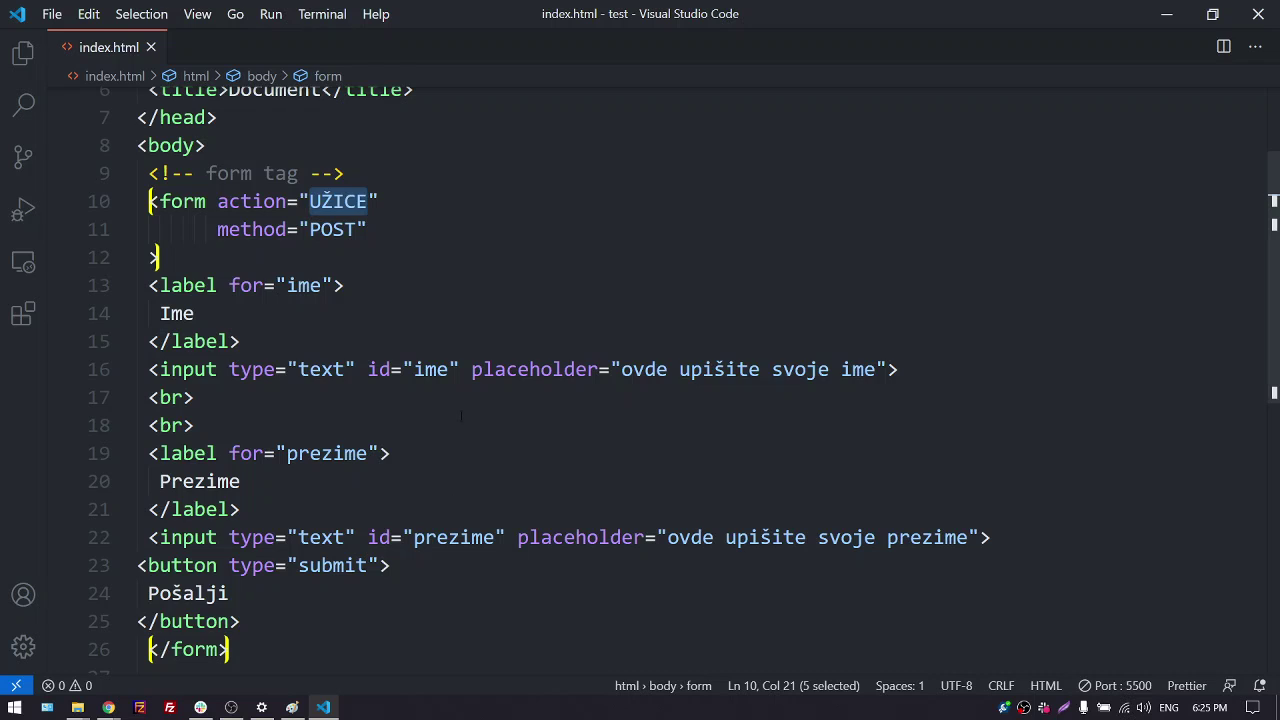
pyautogui.scroll(-2, 461, 416)
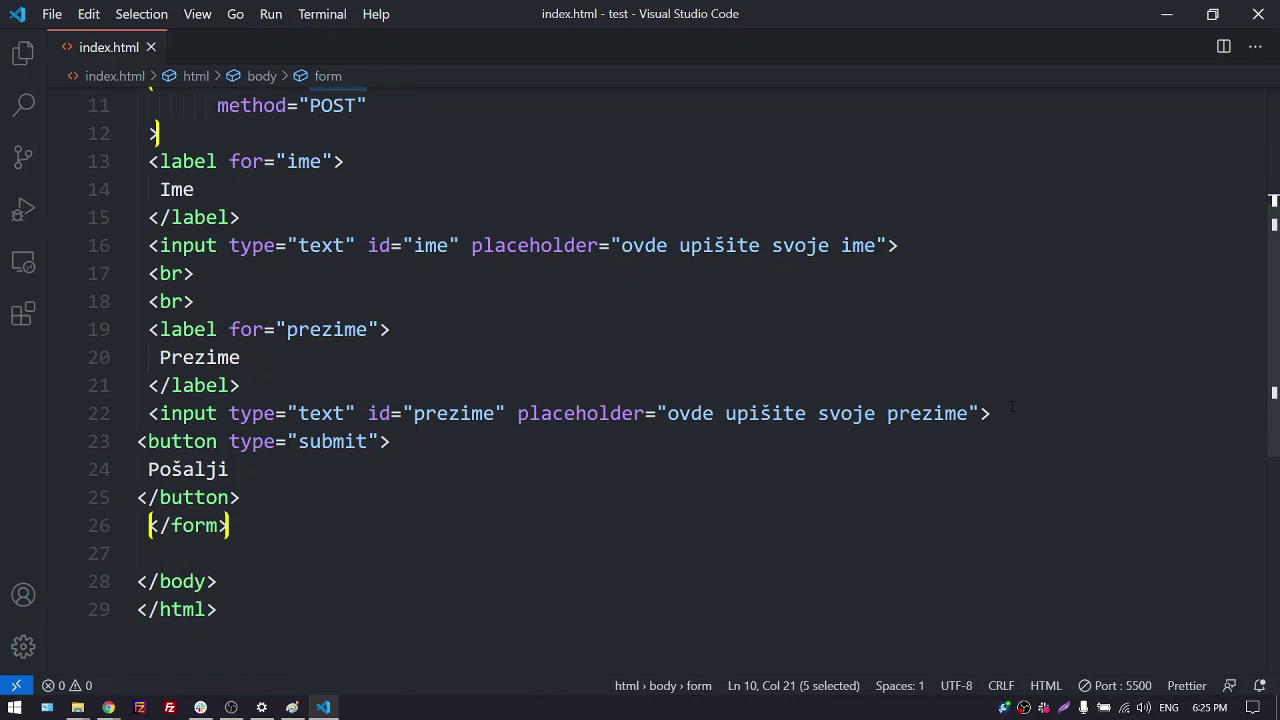
pyautogui.click(1016, 416)
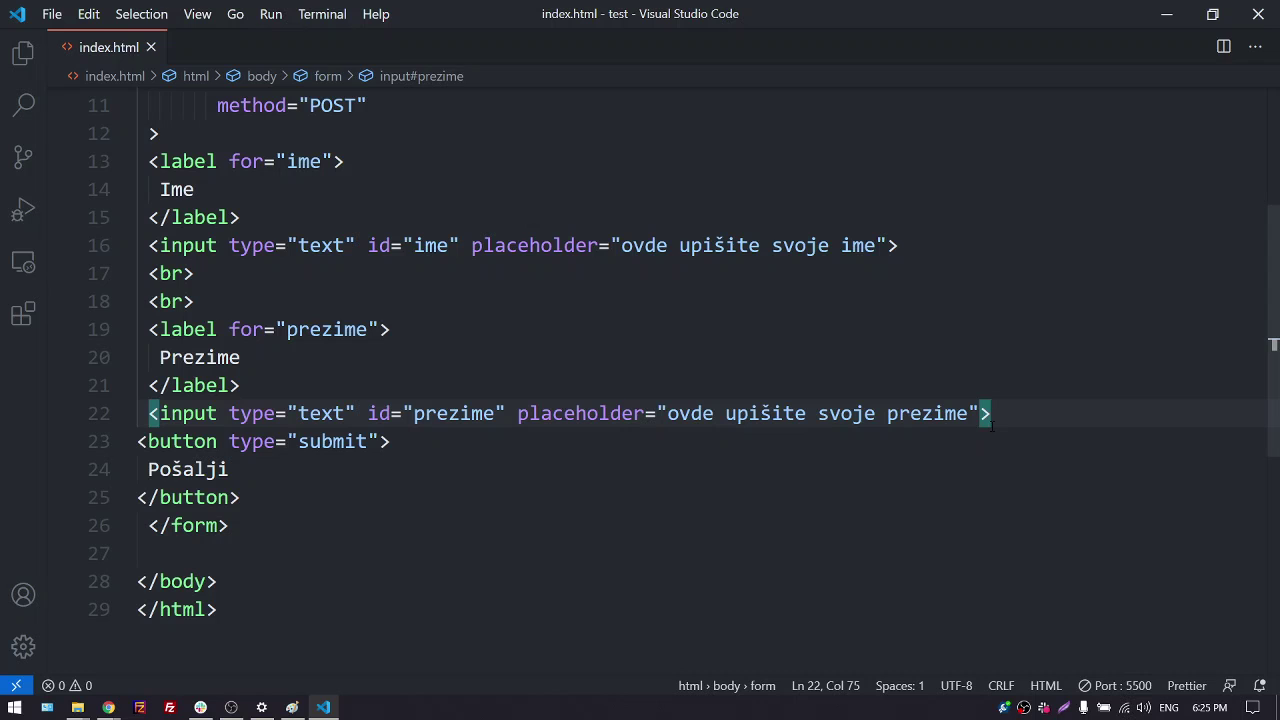
pyautogui.press('Return')
pyautogui.press('Return')
pyautogui.press('Return')
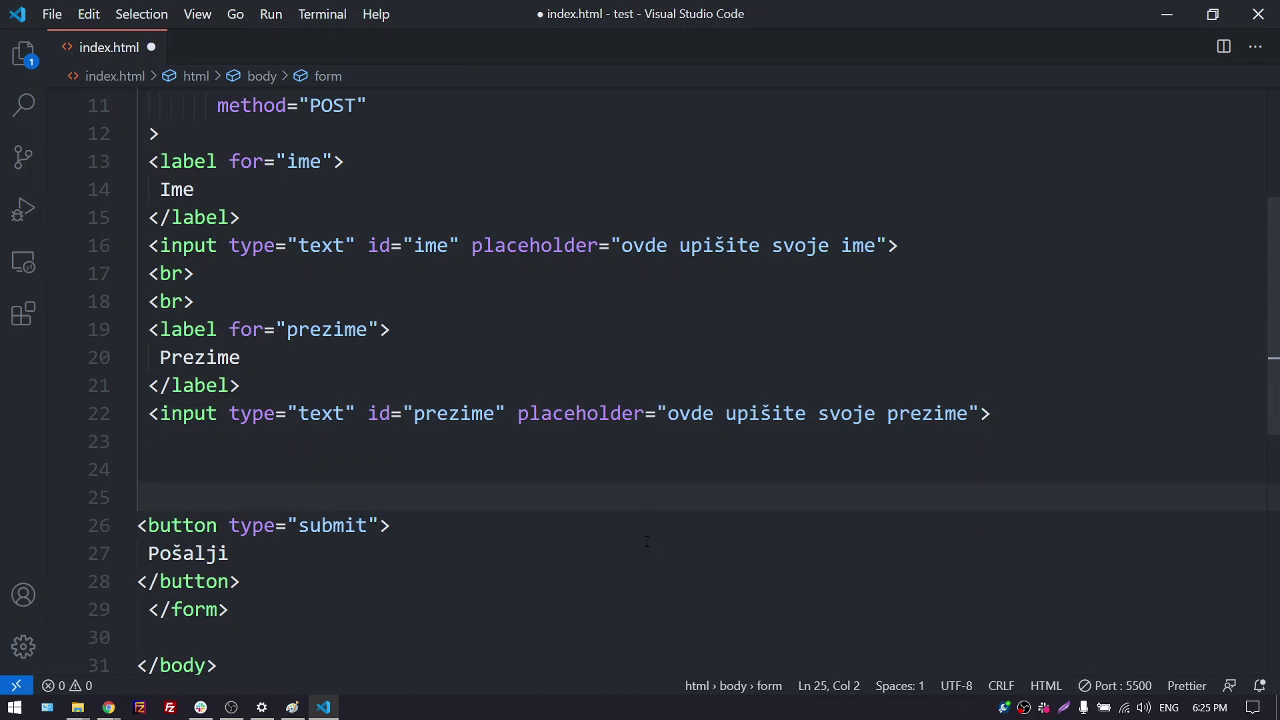
# Insert <input type="submit"> inside the Pošalji button, save index.html, and snap the editor left
pyautogui.scroll(-2, 358, 444)
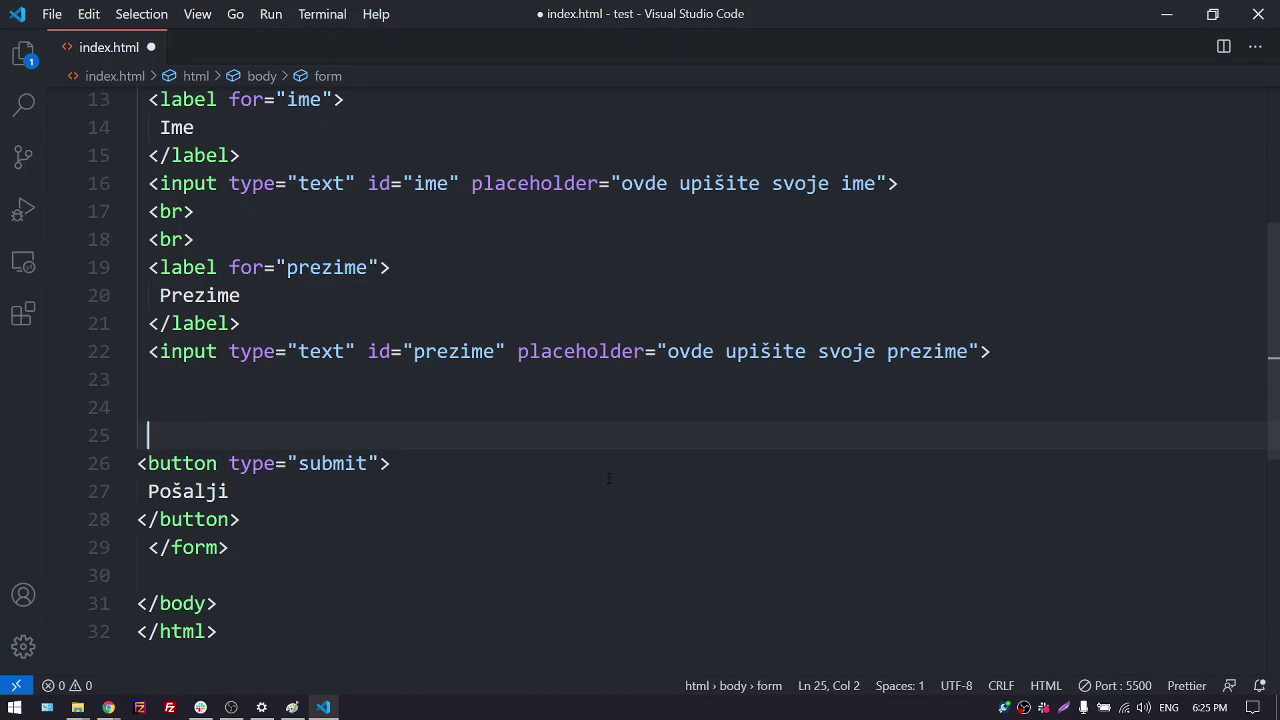
pyautogui.click(418, 401)
pyautogui.press('Return')
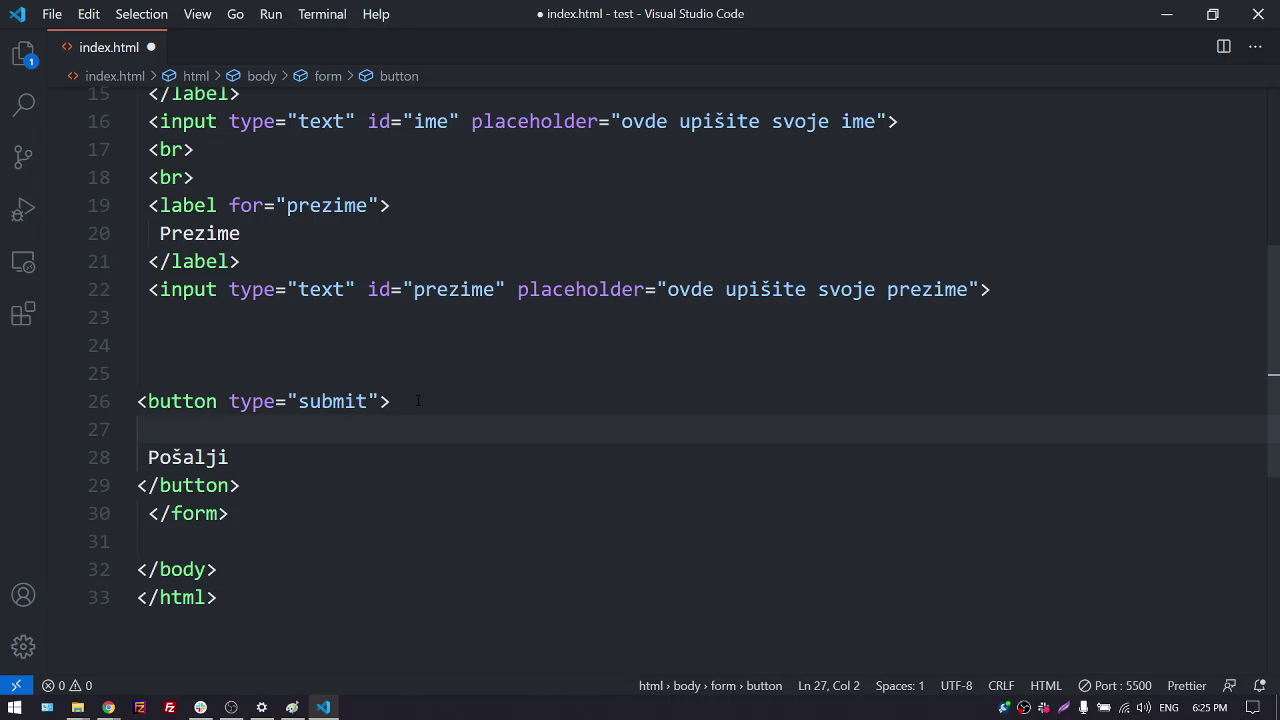
pyautogui.write('in')
pyautogui.press('Return')
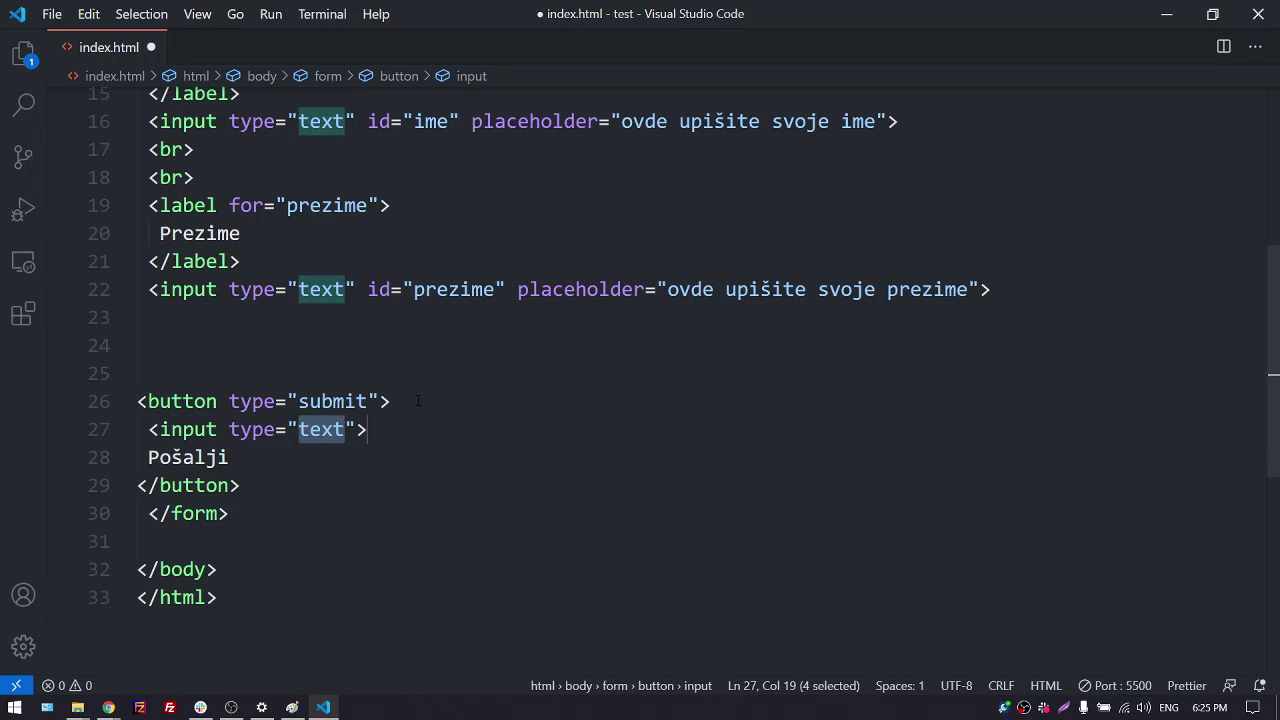
pyautogui.write('su')
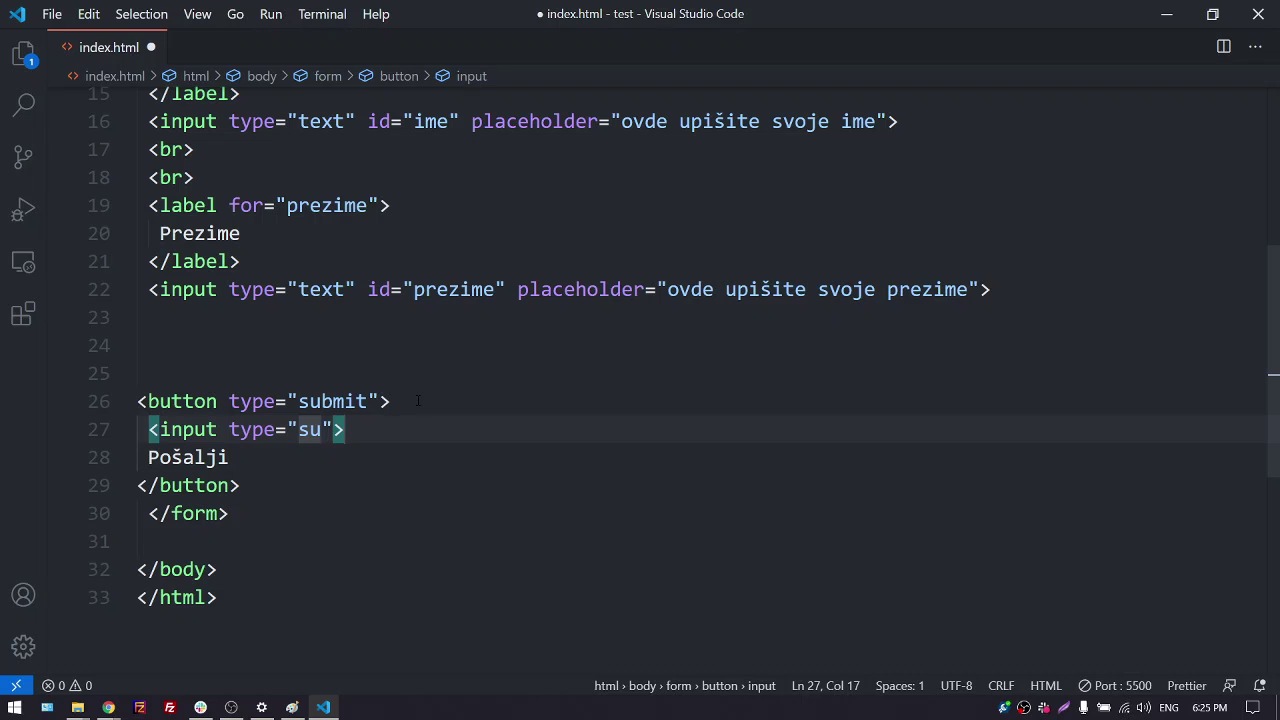
pyautogui.write('bmi')
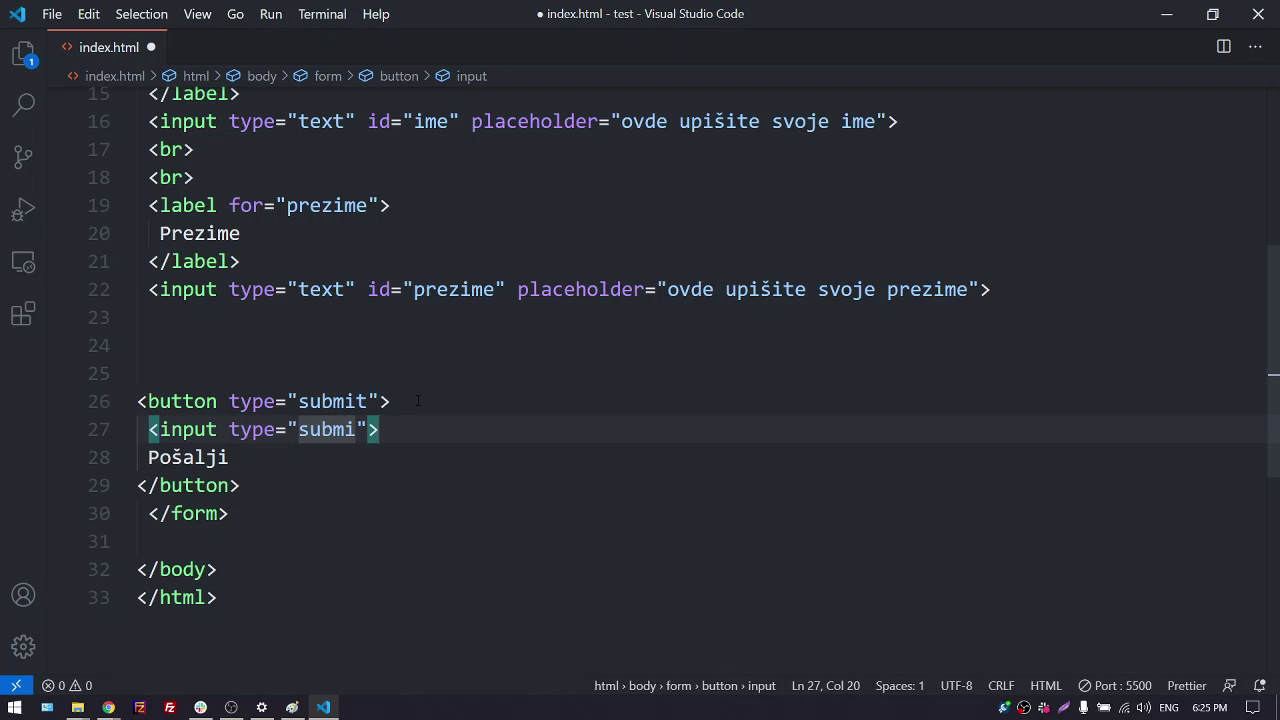
pyautogui.write('t')
pyautogui.hotkey('ctrl', 's')
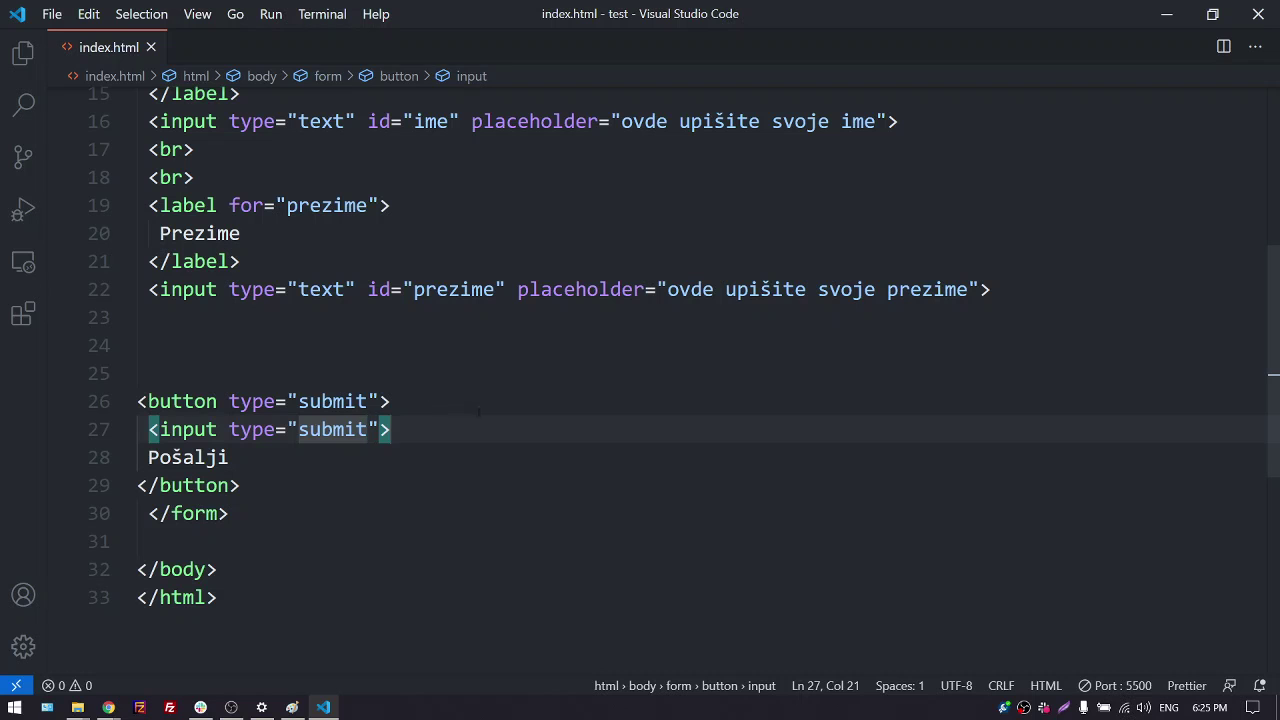
pyautogui.press('super+Left')
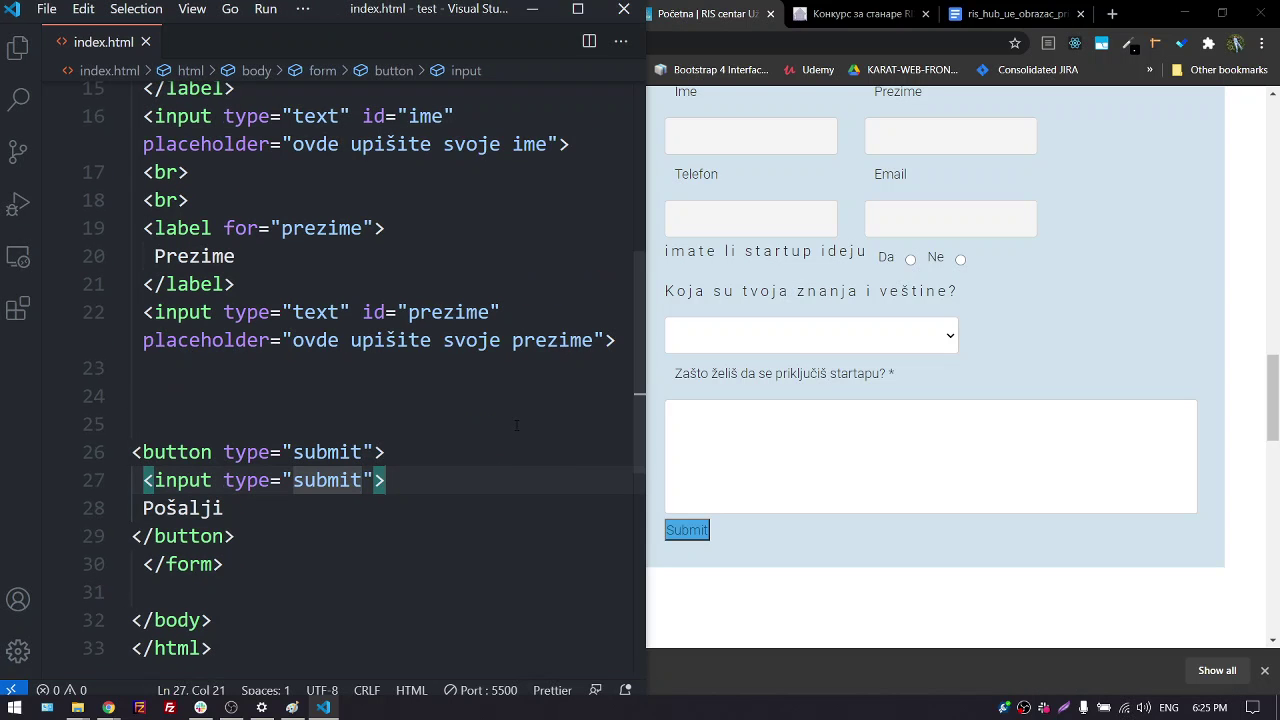
pyautogui.click(1222, 14)
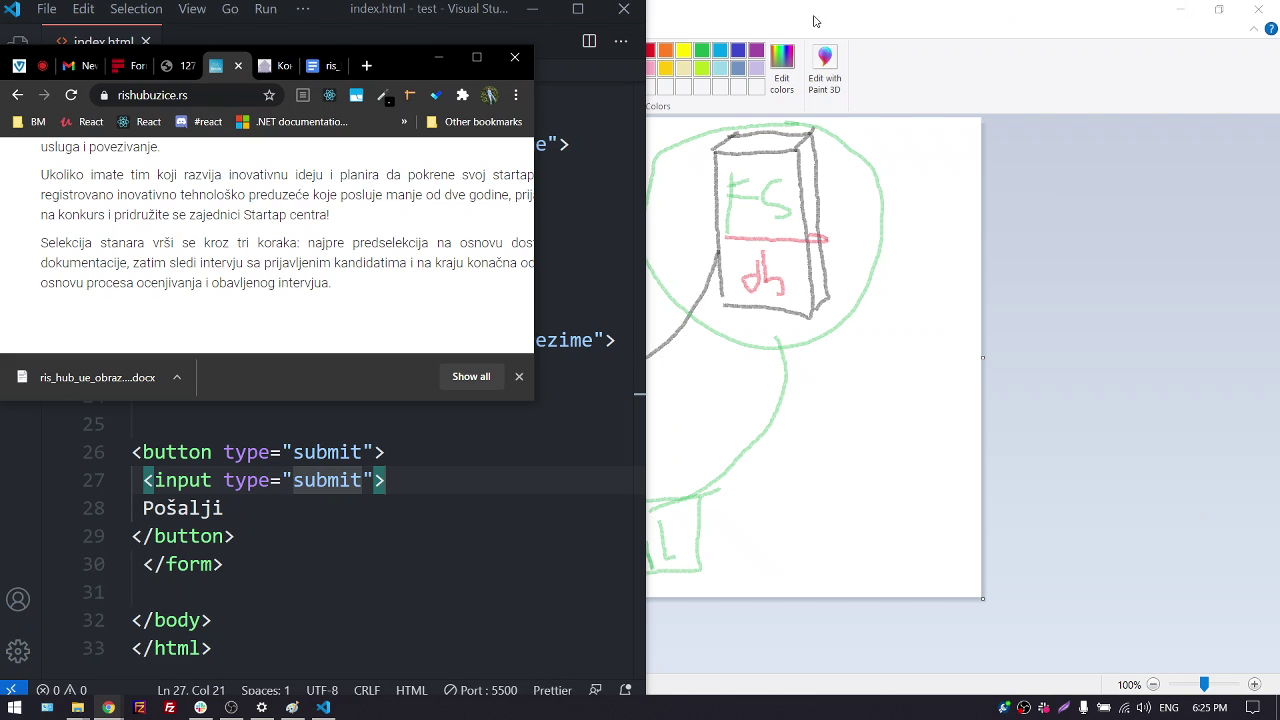
# Arrange the editor and the local form preview side by side, minimizing Paint
pyautogui.click(476, 57)
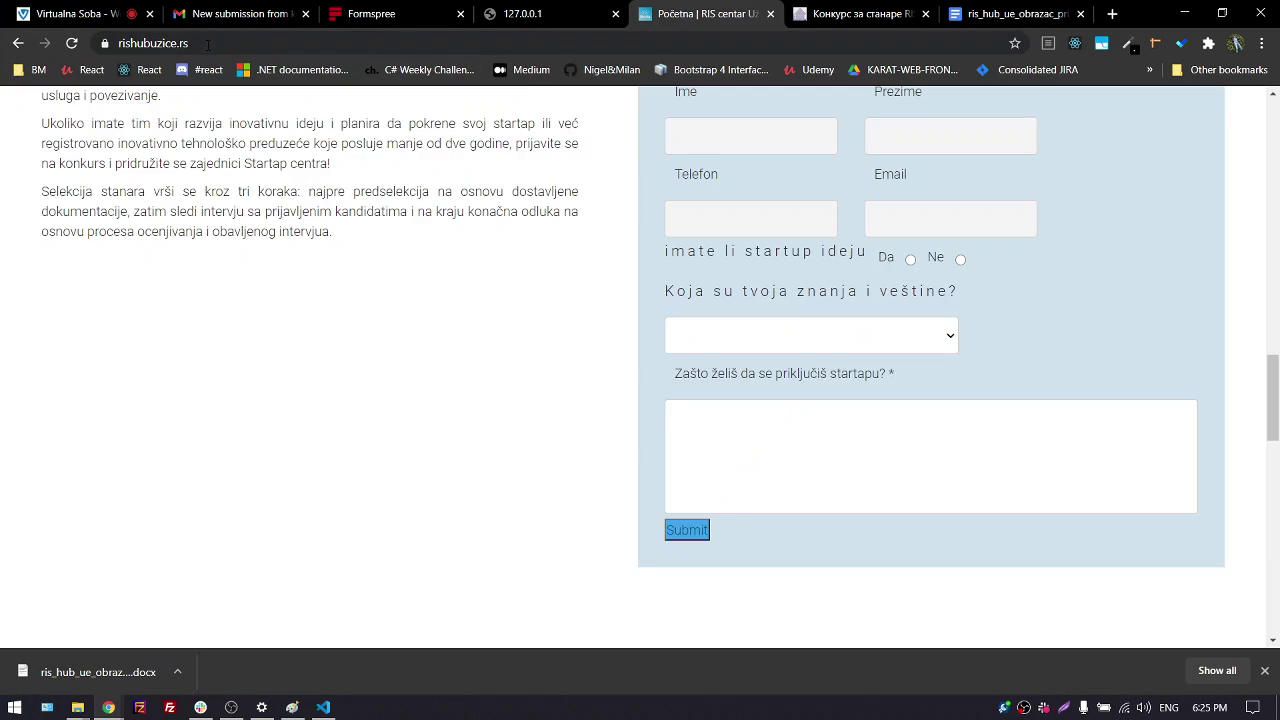
pyautogui.click(512, 14)
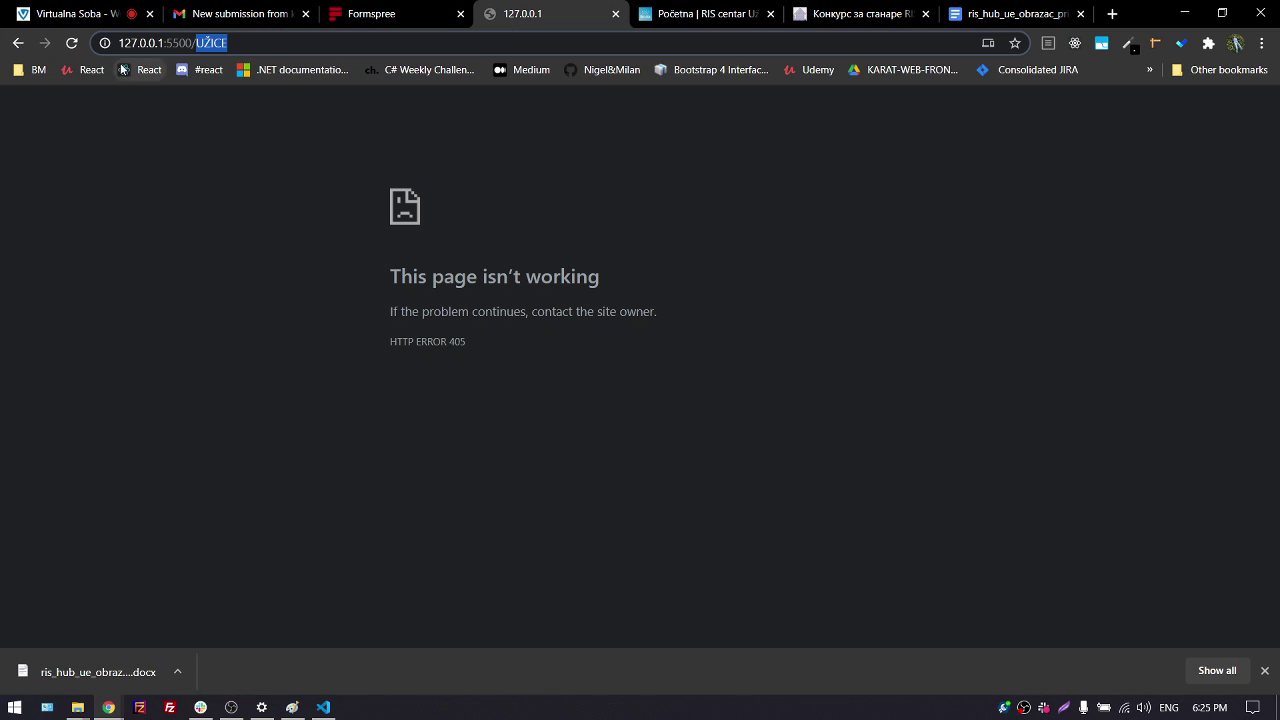
pyautogui.click(18, 43)
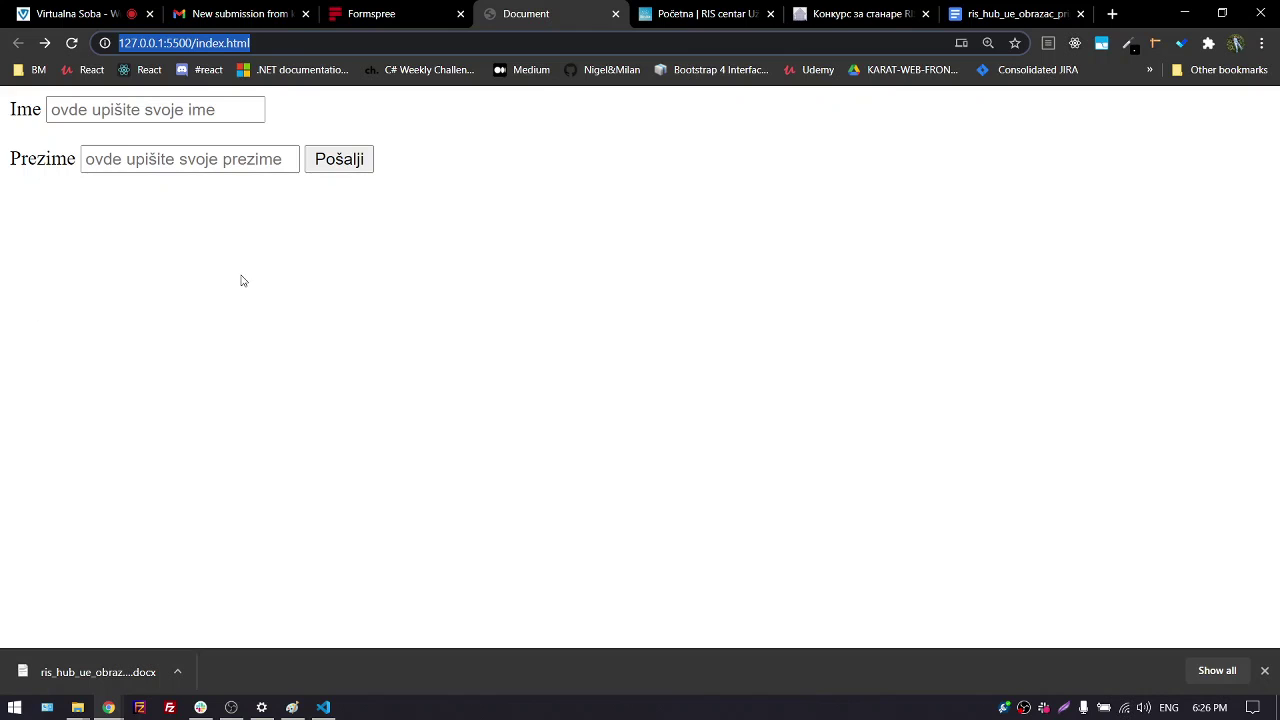
pyautogui.press('super+Down')
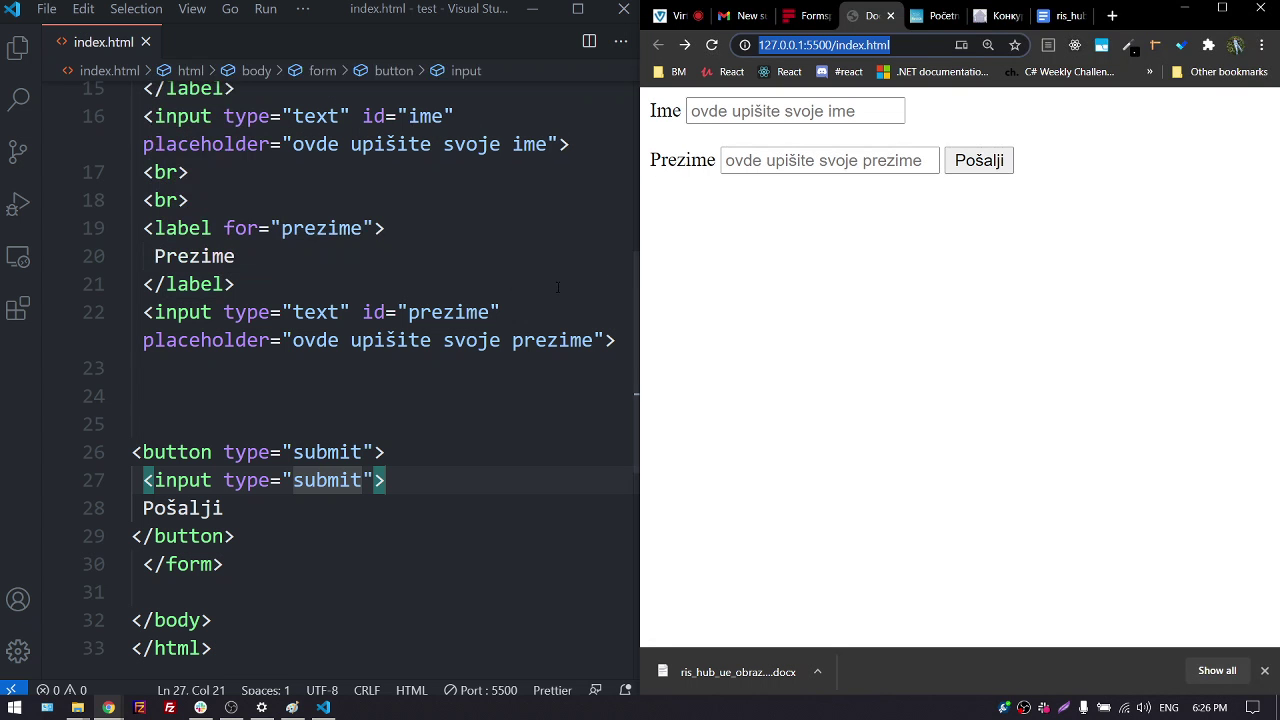
pyautogui.moveTo(640, 289)
pyautogui.mouseDown()
pyautogui.moveTo(1094, 295)
pyautogui.moveTo(905, 289)
pyautogui.mouseUp()
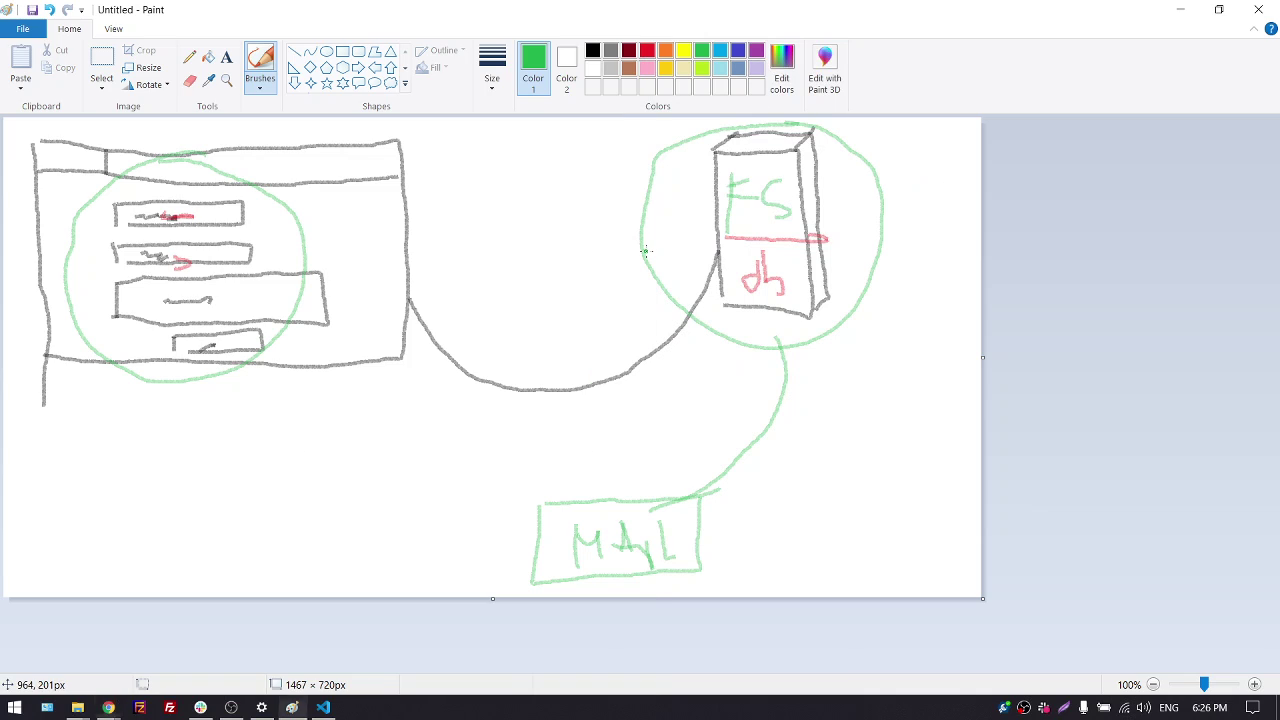
pyautogui.click(648, 410)
pyautogui.click(1180, 9)
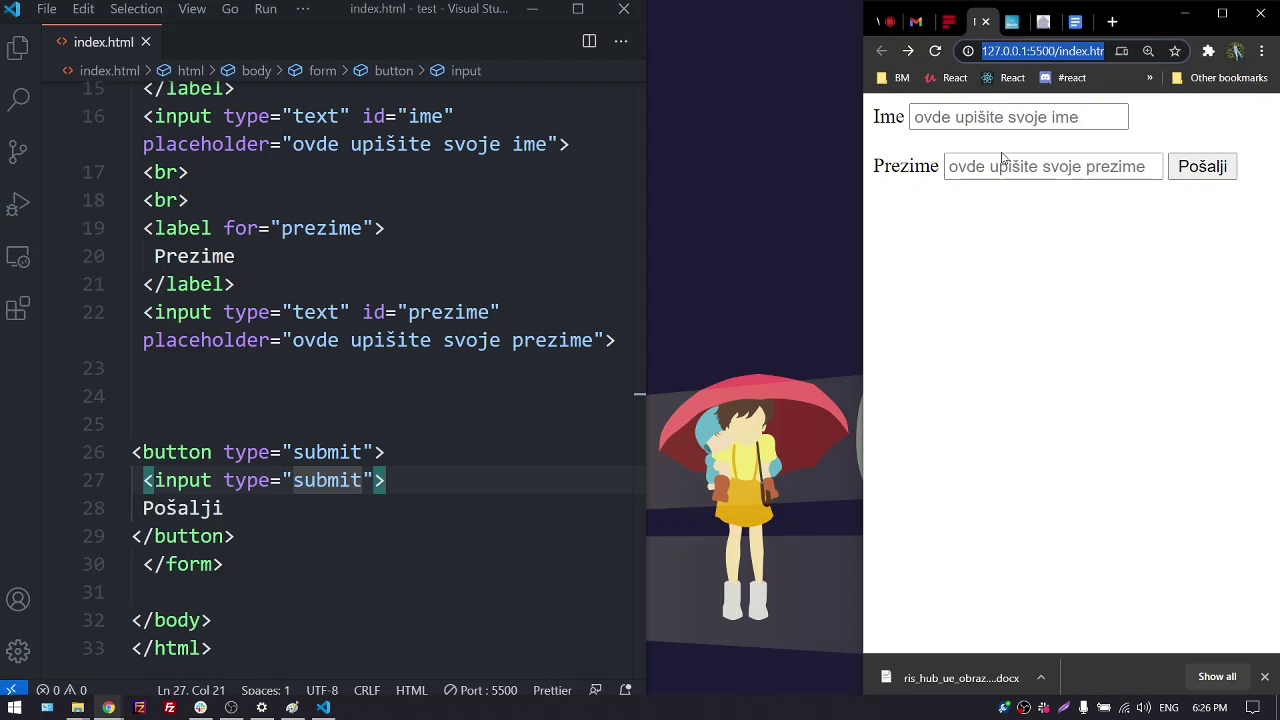
pyautogui.moveTo(643, 238); pyautogui.dragTo(858, 240)
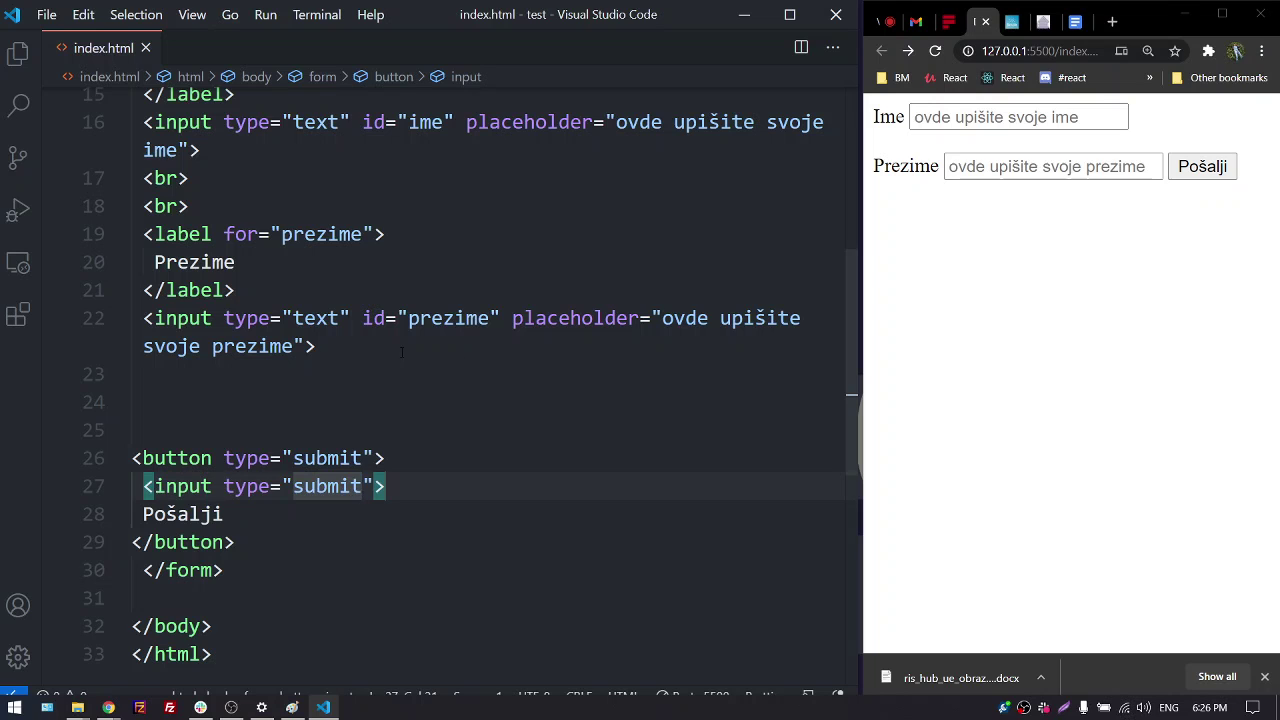
# Delete the label and text input lines, save, and test submitting the form
pyautogui.moveTo(345, 350); pyautogui.dragTo(131, 164)
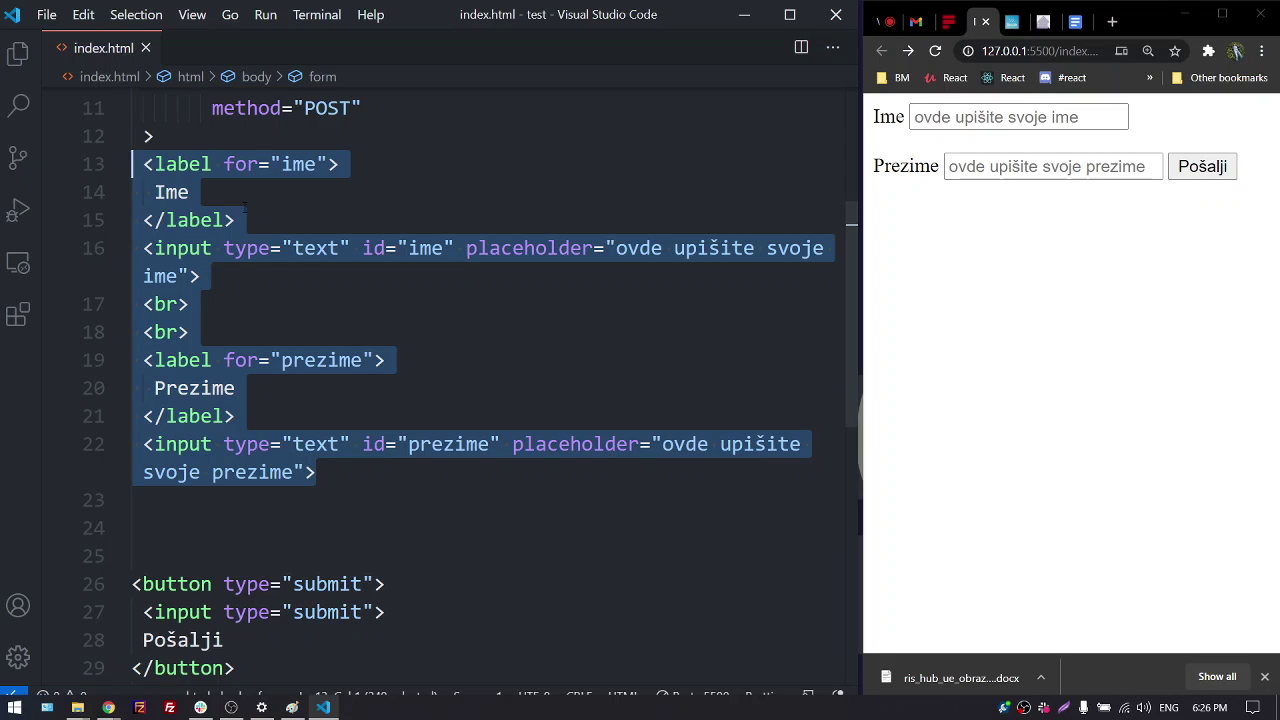
pyautogui.press('BackSpace')
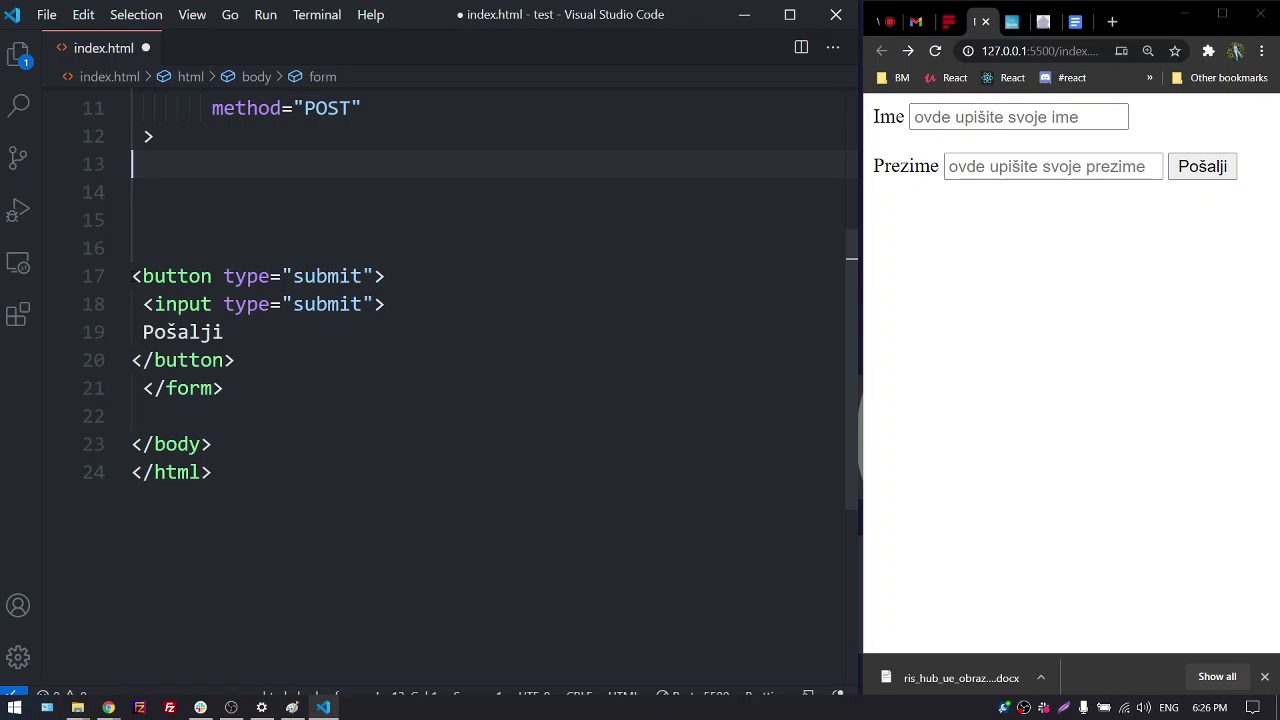
pyautogui.click(133, 276)
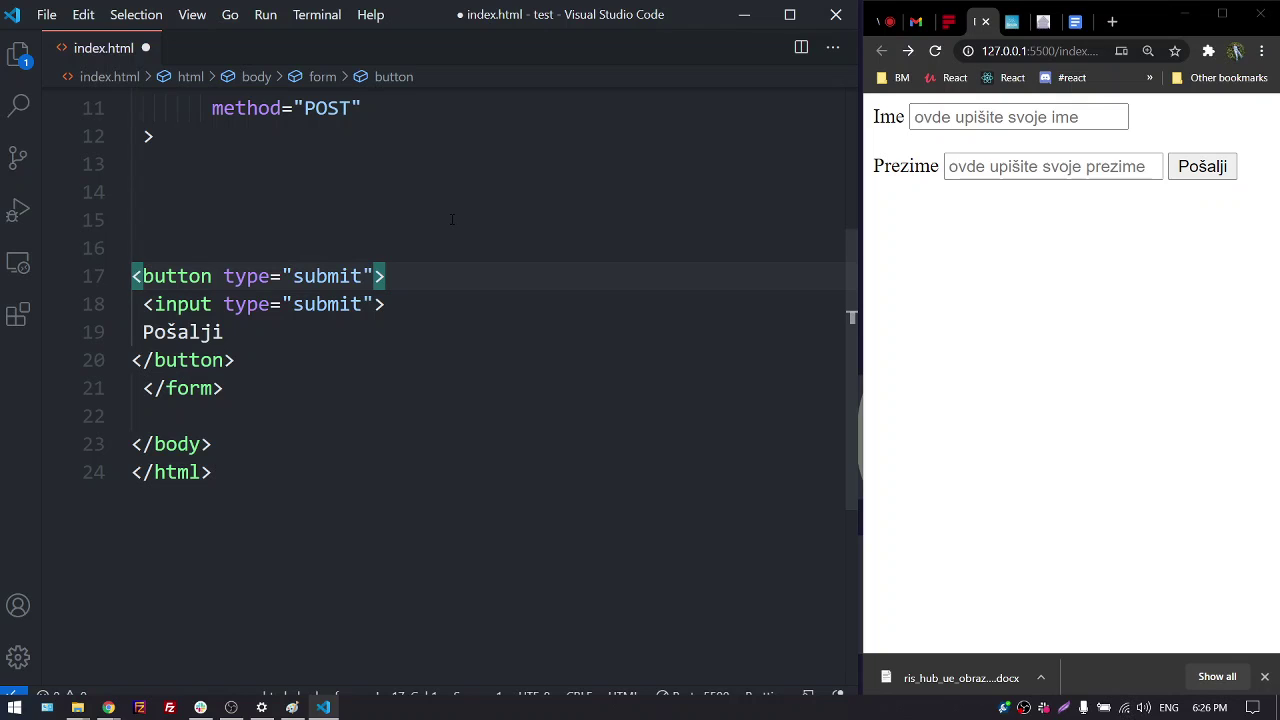
pyautogui.hotkey('ctrl', 's')
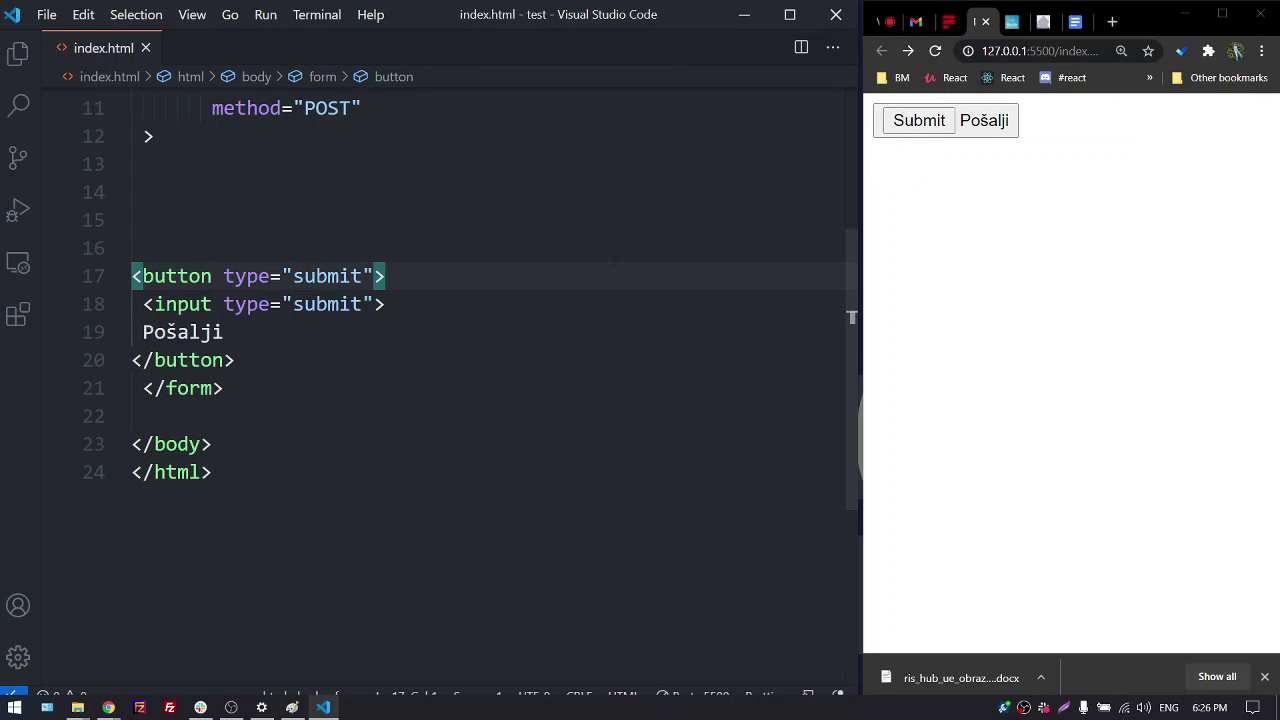
pyautogui.click(922, 122)
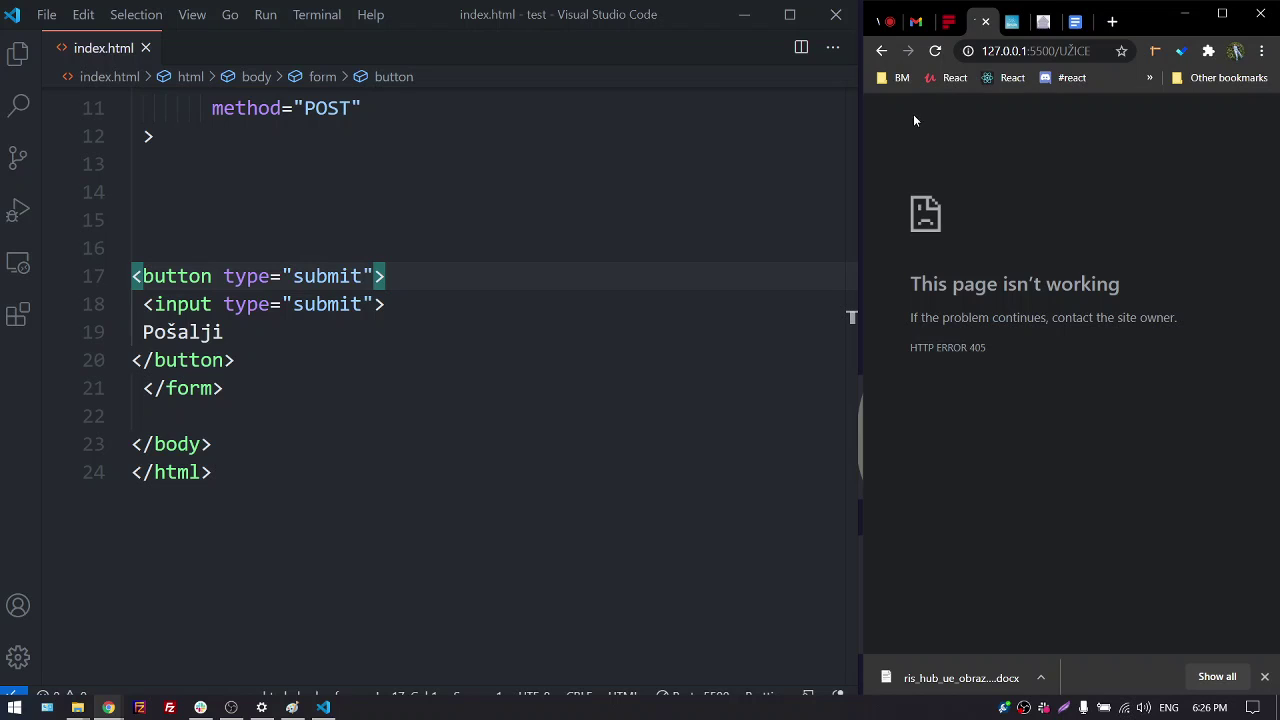
pyautogui.click(881, 50)
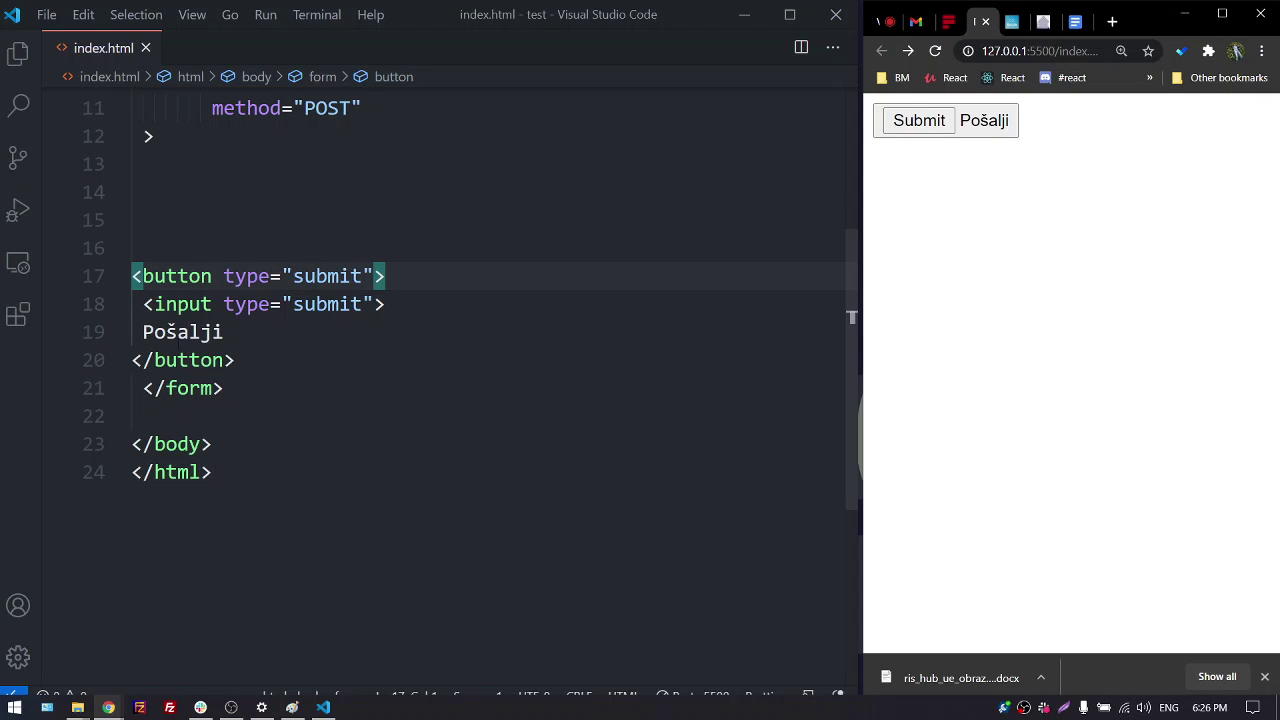
# Move the submit input from inside the button to after </button> and save
pyautogui.moveTo(143, 304); pyautogui.dragTo(397, 306)
pyautogui.hotkey('ctrl', 'c')
pyautogui.press('BackSpace')
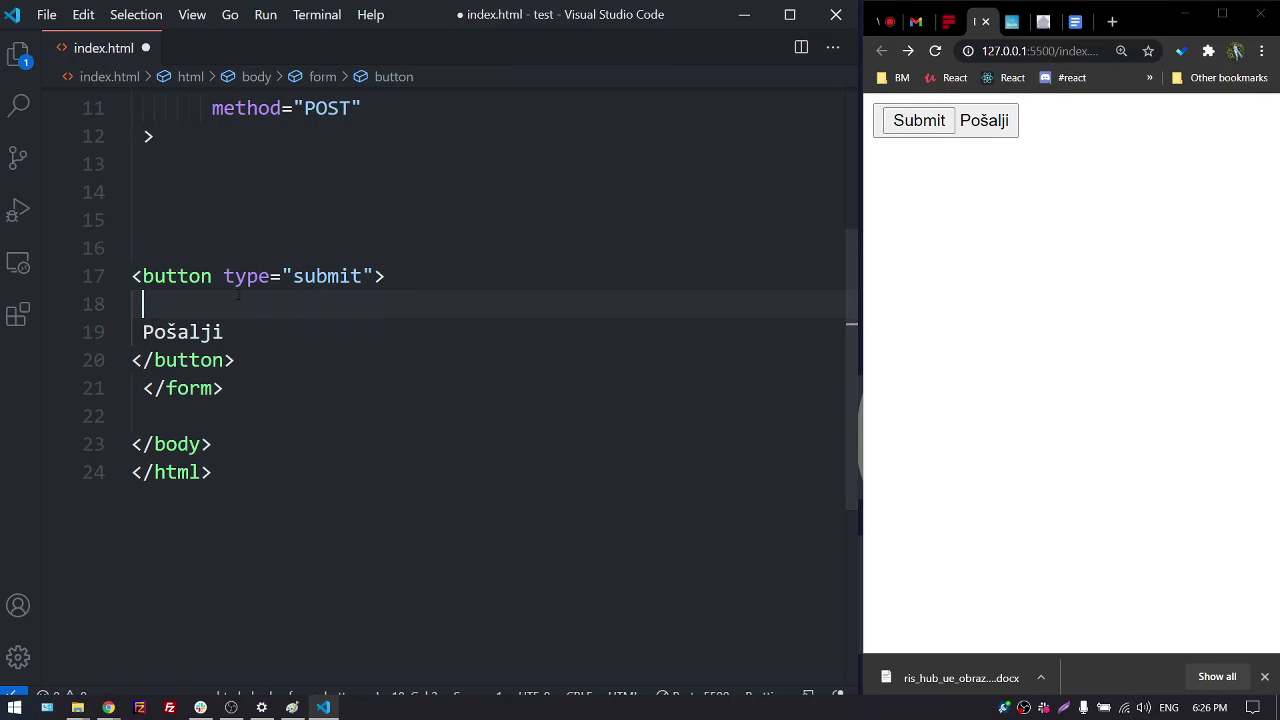
pyautogui.press('BackSpace')
pyautogui.click(258, 322)
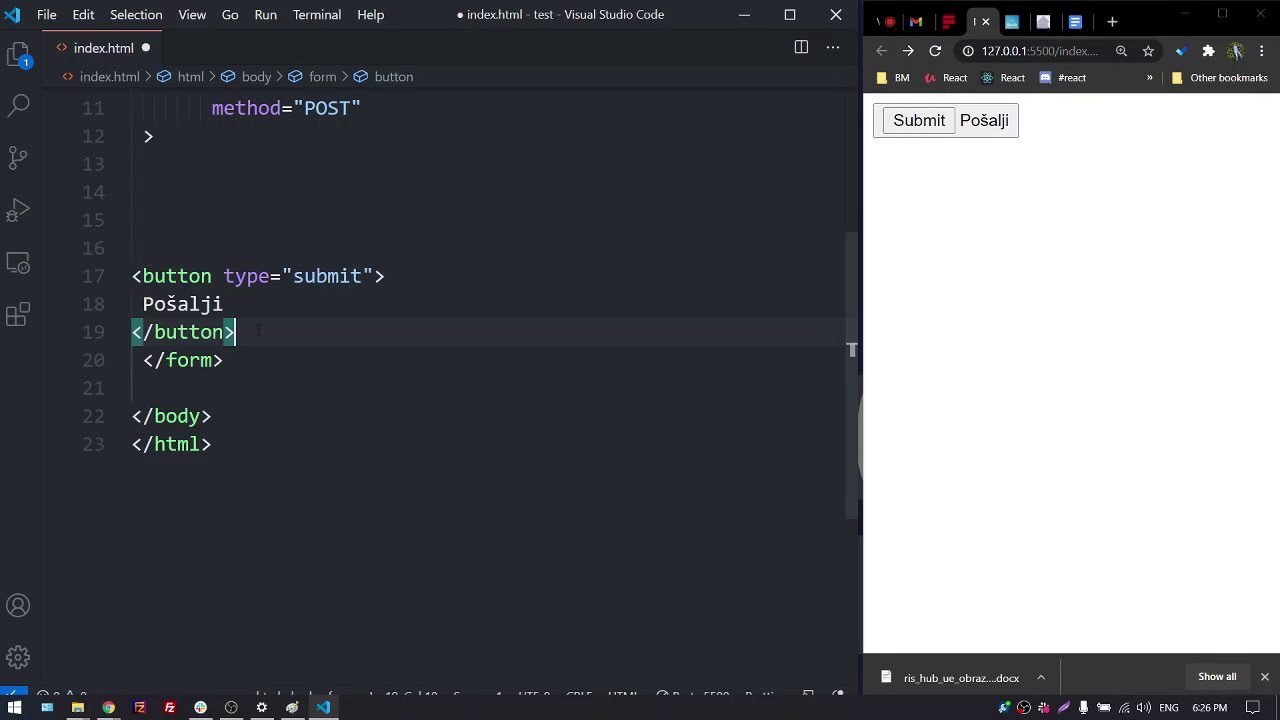
pyautogui.press('Return')
pyautogui.press('Return')
pyautogui.hotkey('ctrl', 'v')
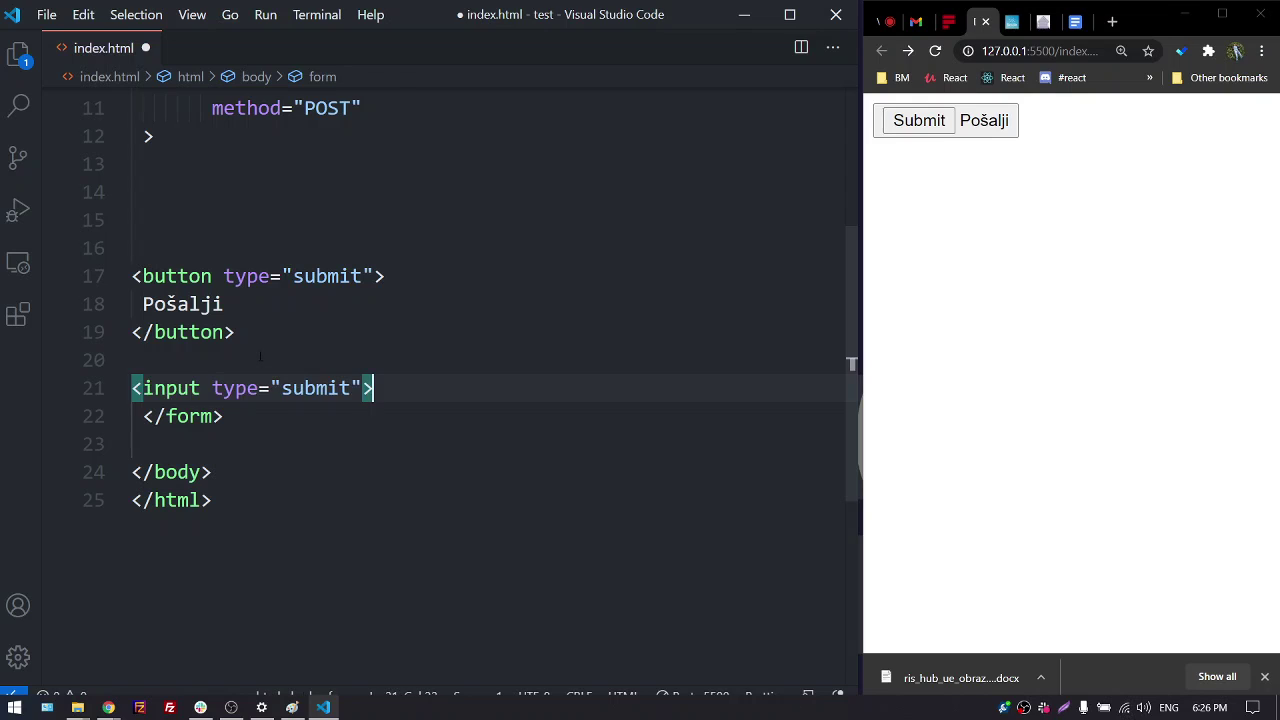
pyautogui.hotkey('ctrl', 's')
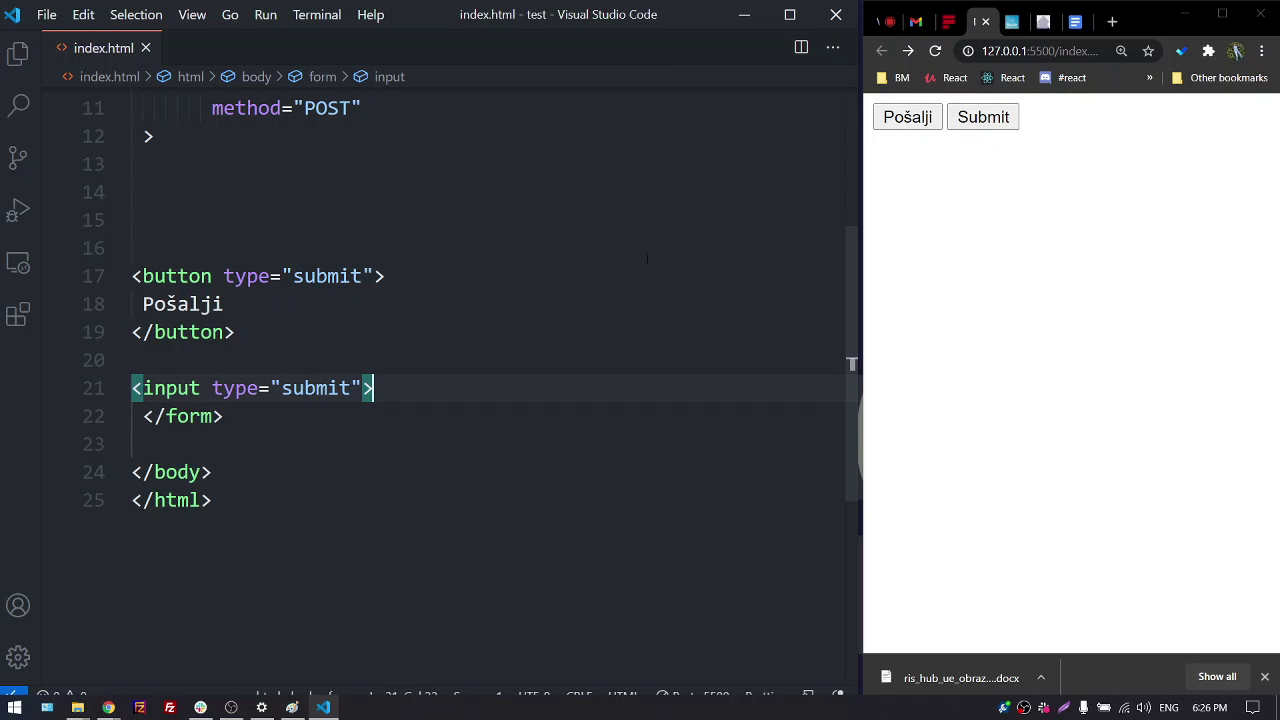
# Test both the Pošalji button and the Submit input in the preview
pyautogui.click(902, 124)
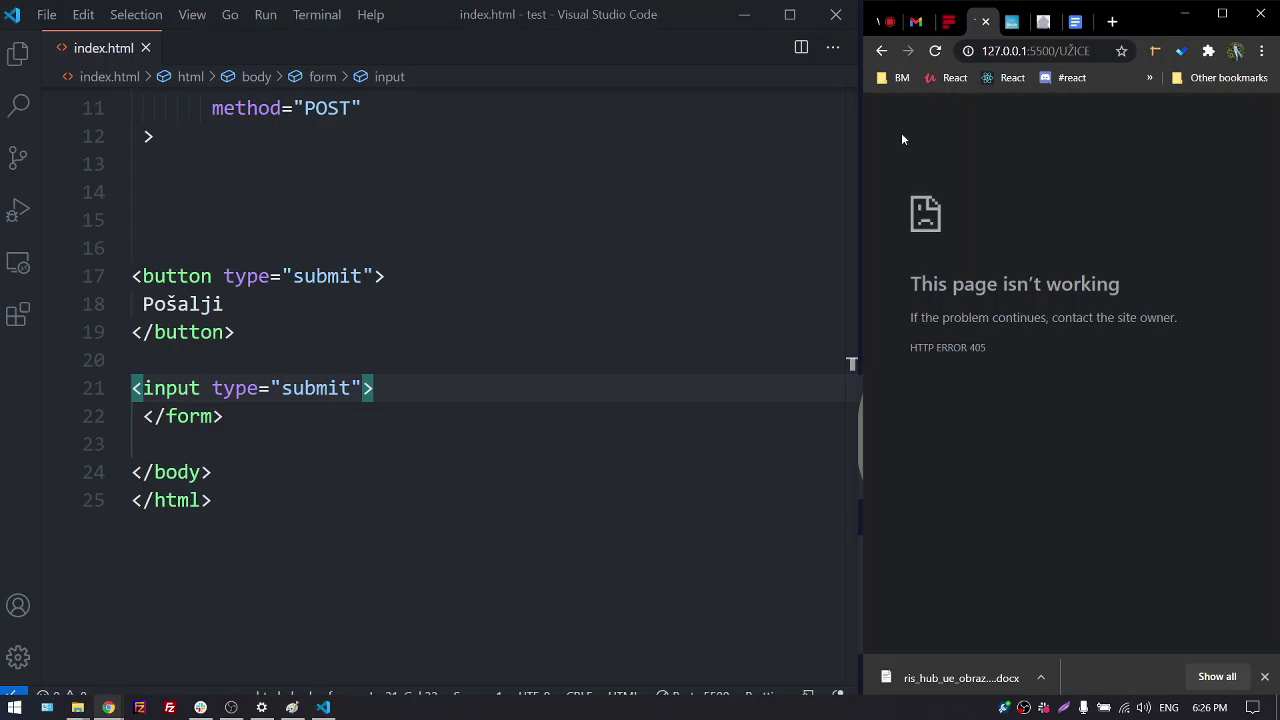
pyautogui.hotkey('alt', 'Left')
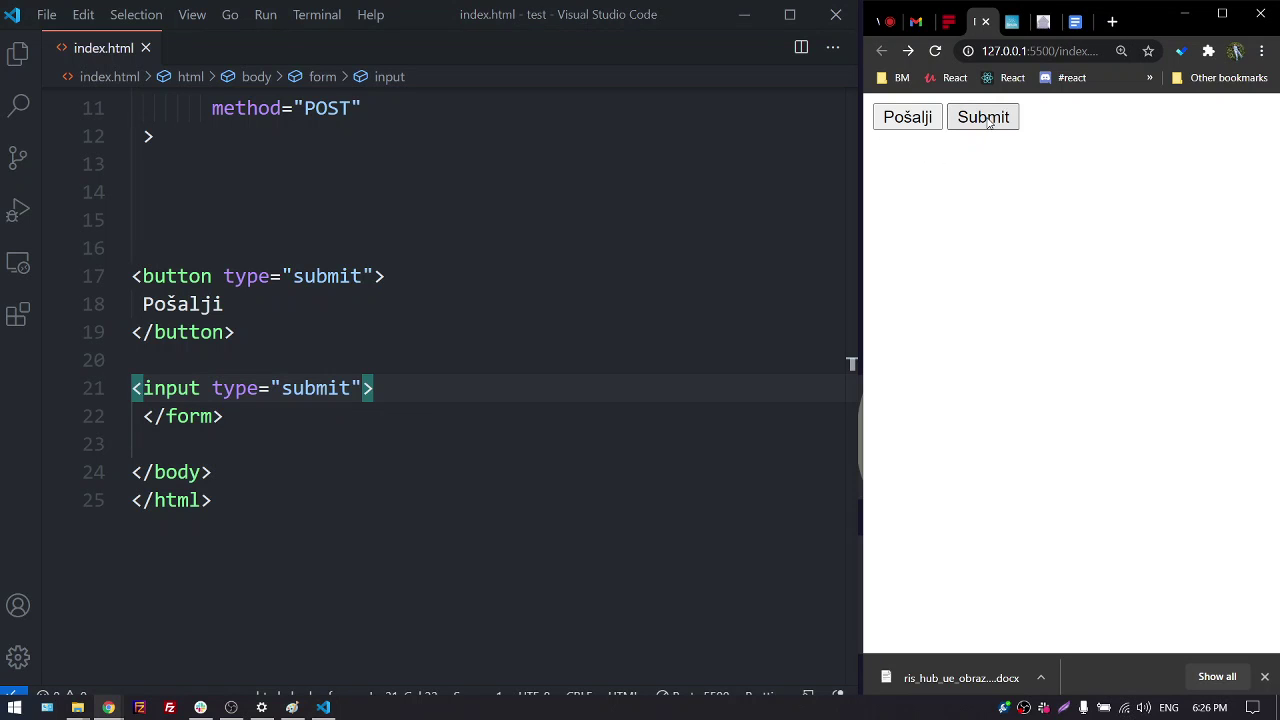
pyautogui.click(987, 117)
pyautogui.hotkey('alt', 'Left')
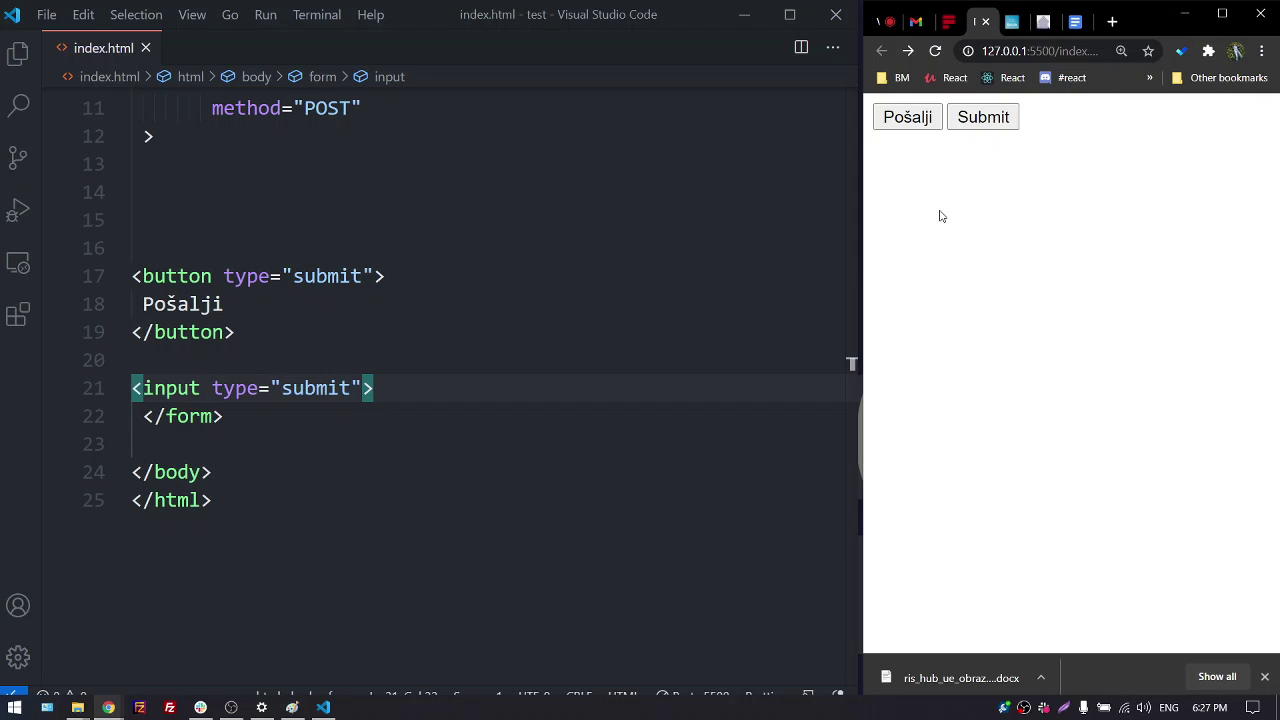
# Add an Emmet text input on empty line 15 of the form and save
pyautogui.click(252, 210)
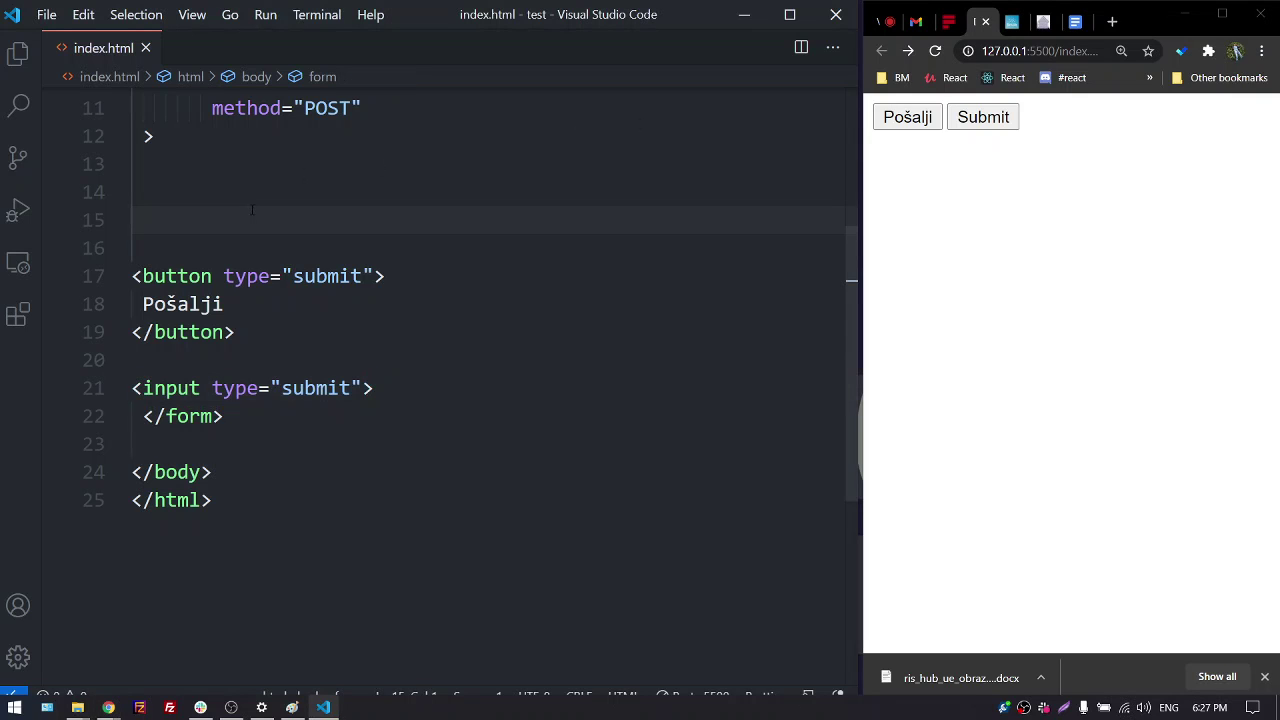
pyautogui.write('in')
pyautogui.press('Tab')
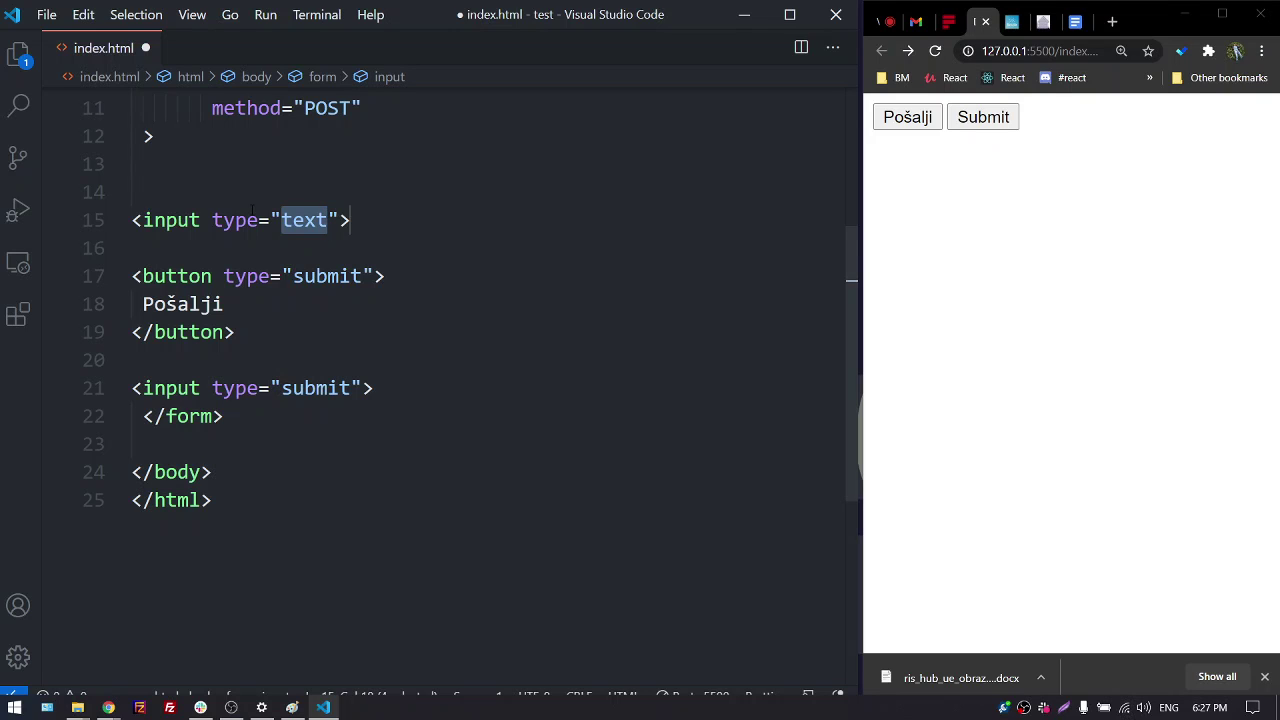
pyautogui.hotkey('ctrl', 's')
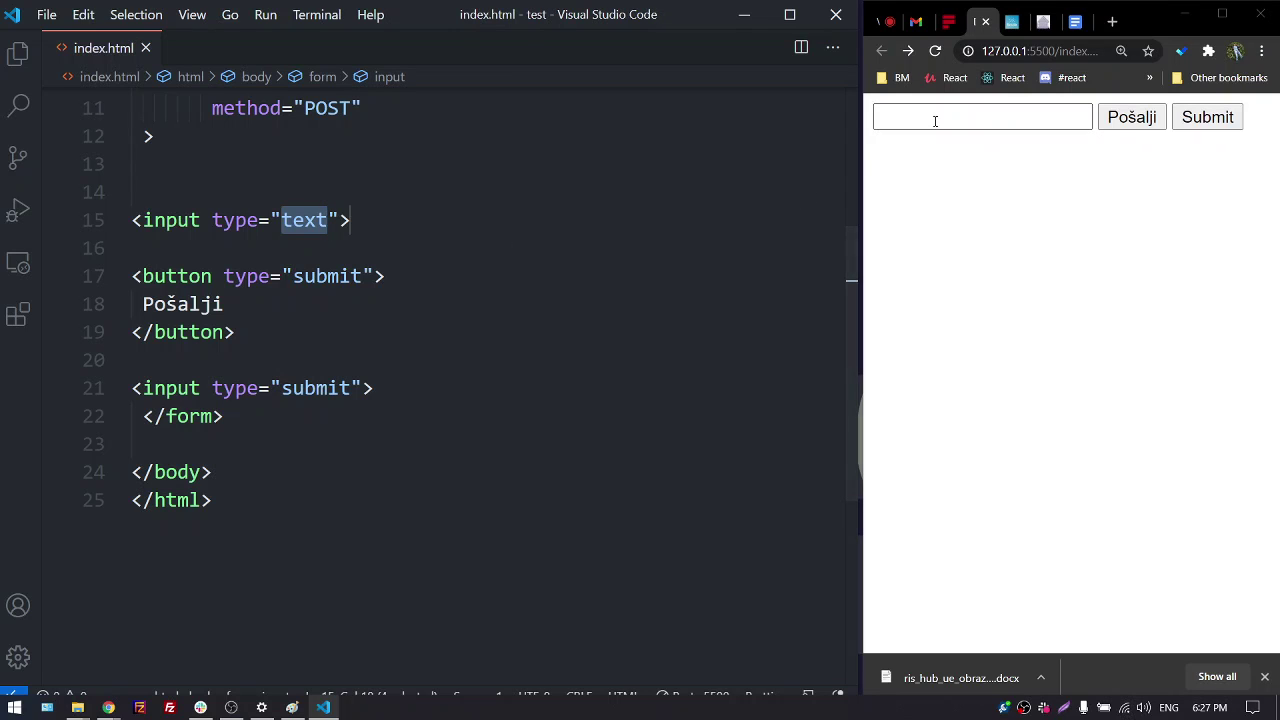
# Test the text field and Pošalji button in the preview, then maximize Chrome
pyautogui.click(929, 117)
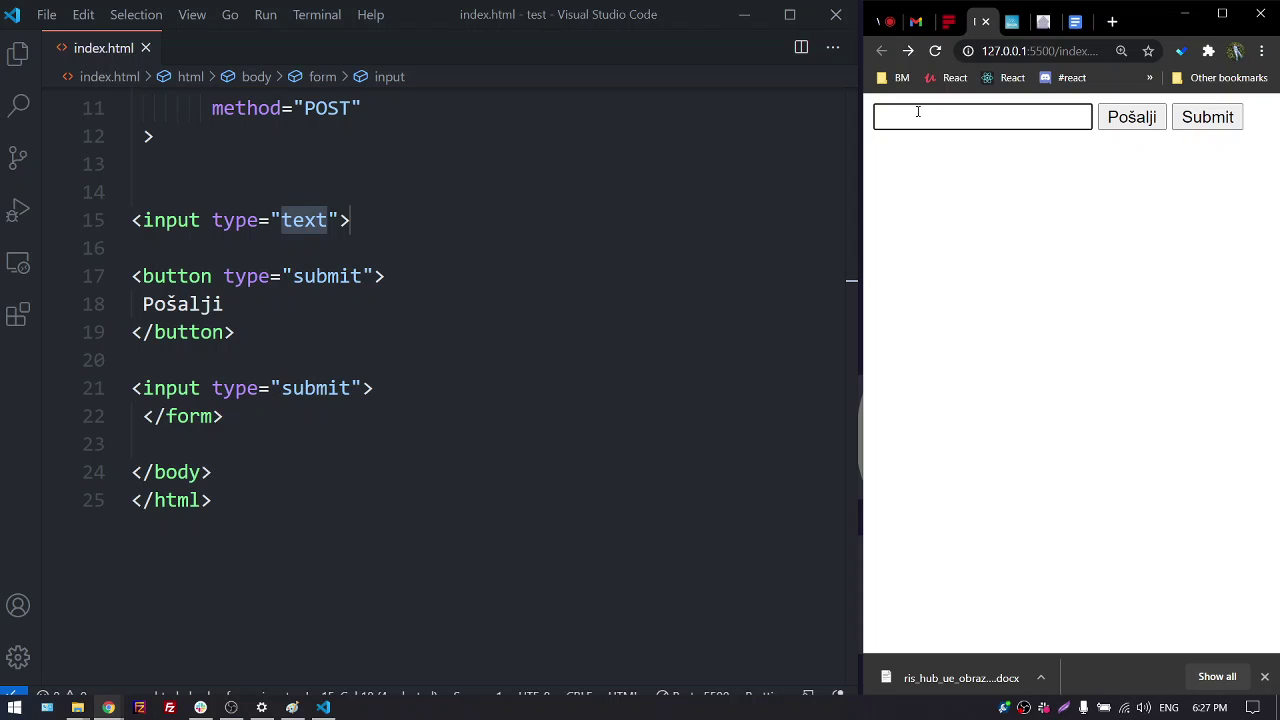
pyautogui.click(1138, 118)
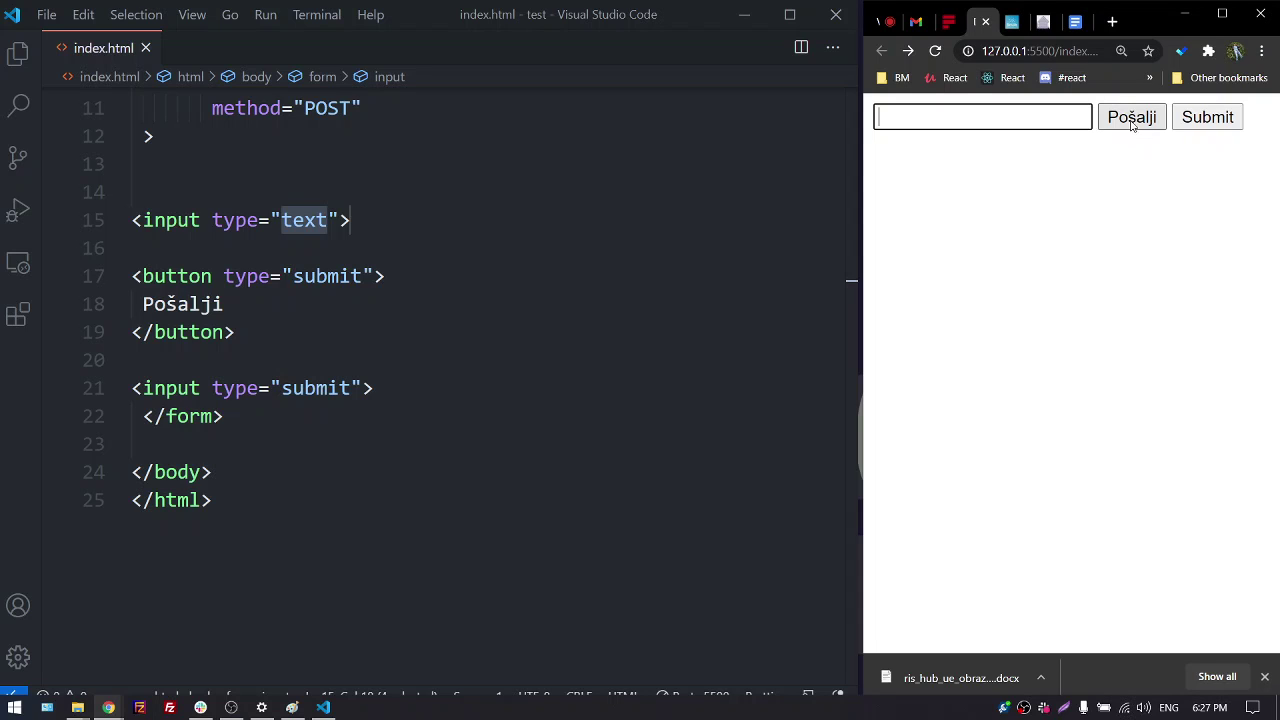
pyautogui.click(1133, 120)
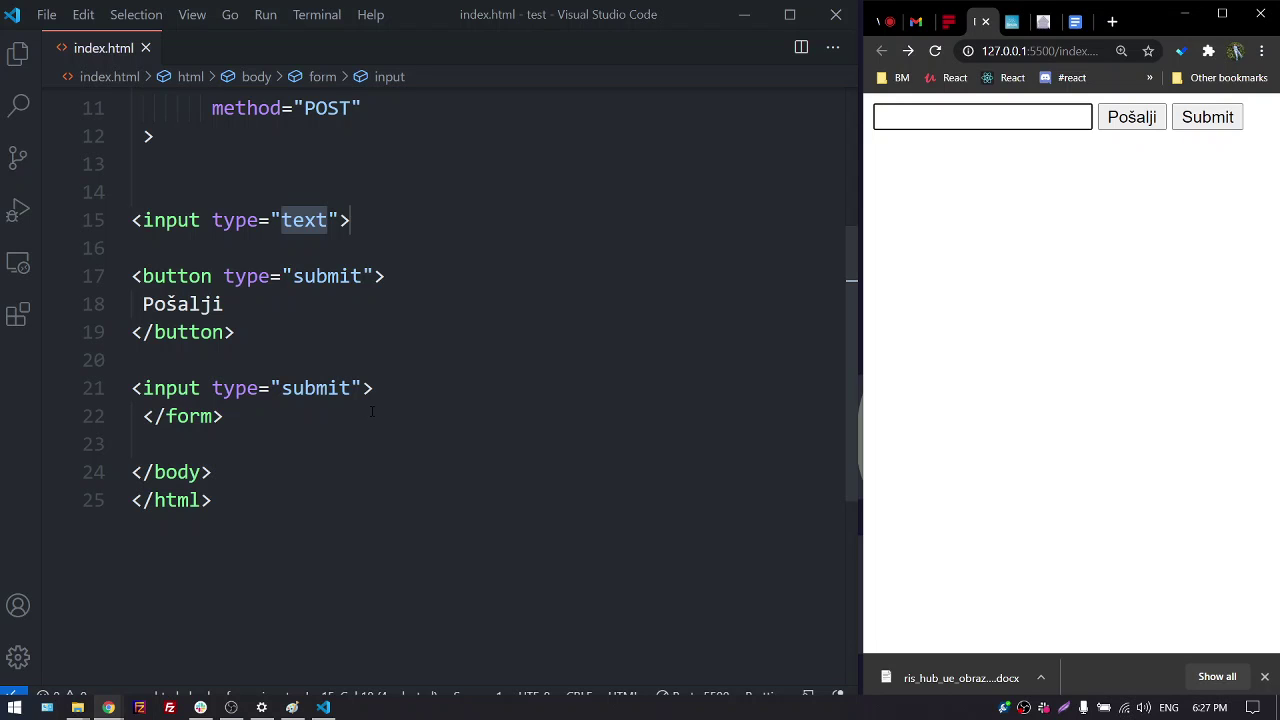
pyautogui.click(1222, 14)
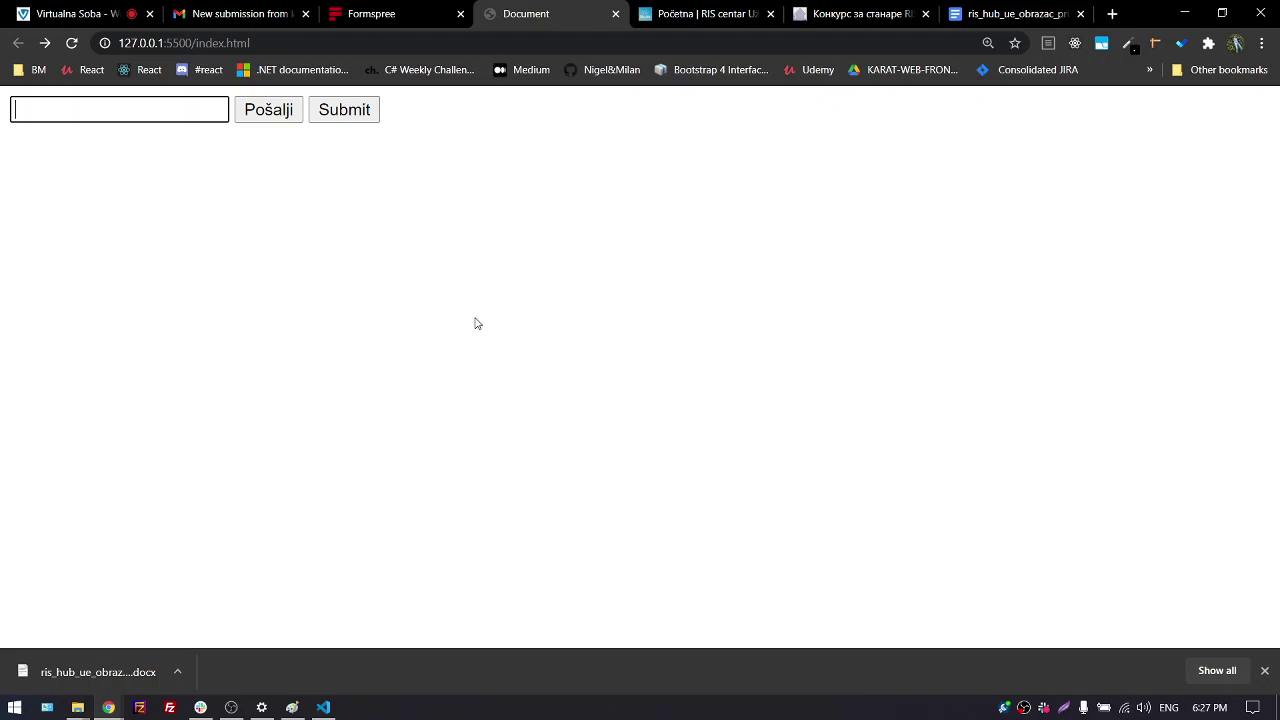
# Close the downloads bar and enter 'zdgsdhg' in the form's text field
pyautogui.click(1264, 671)
pyautogui.rightClick(545, 197)
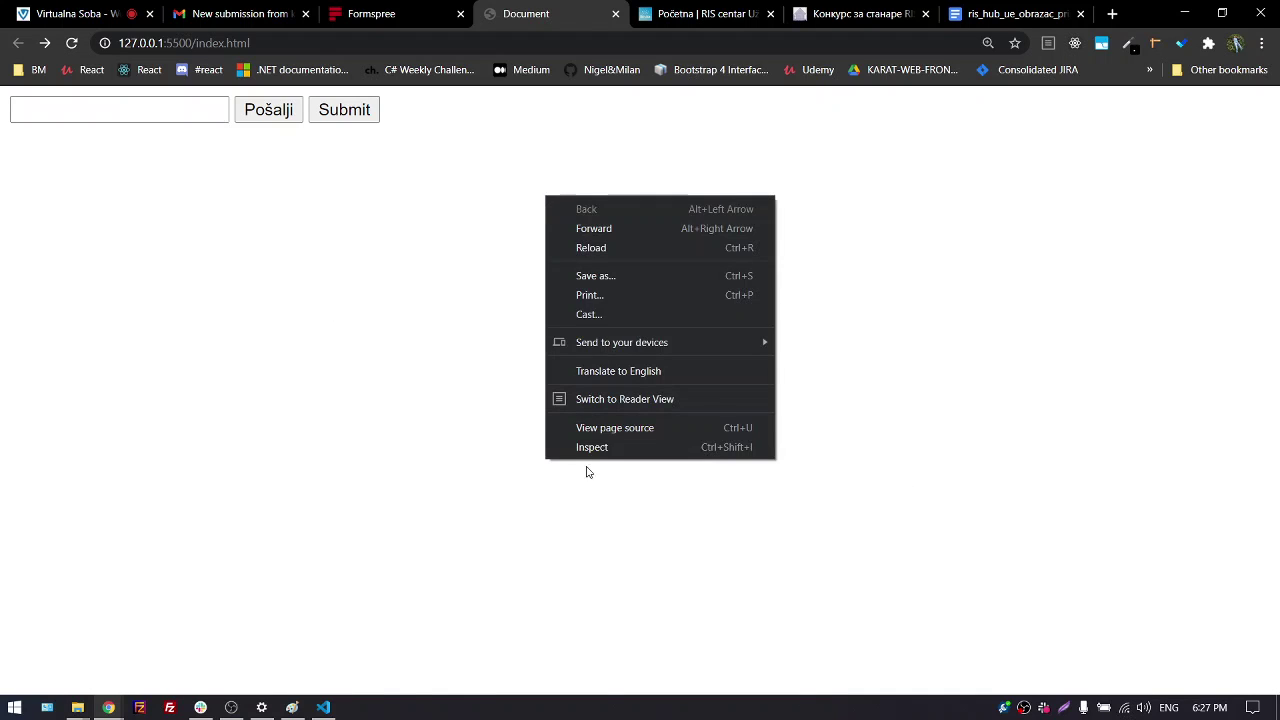
pyautogui.click(350, 295)
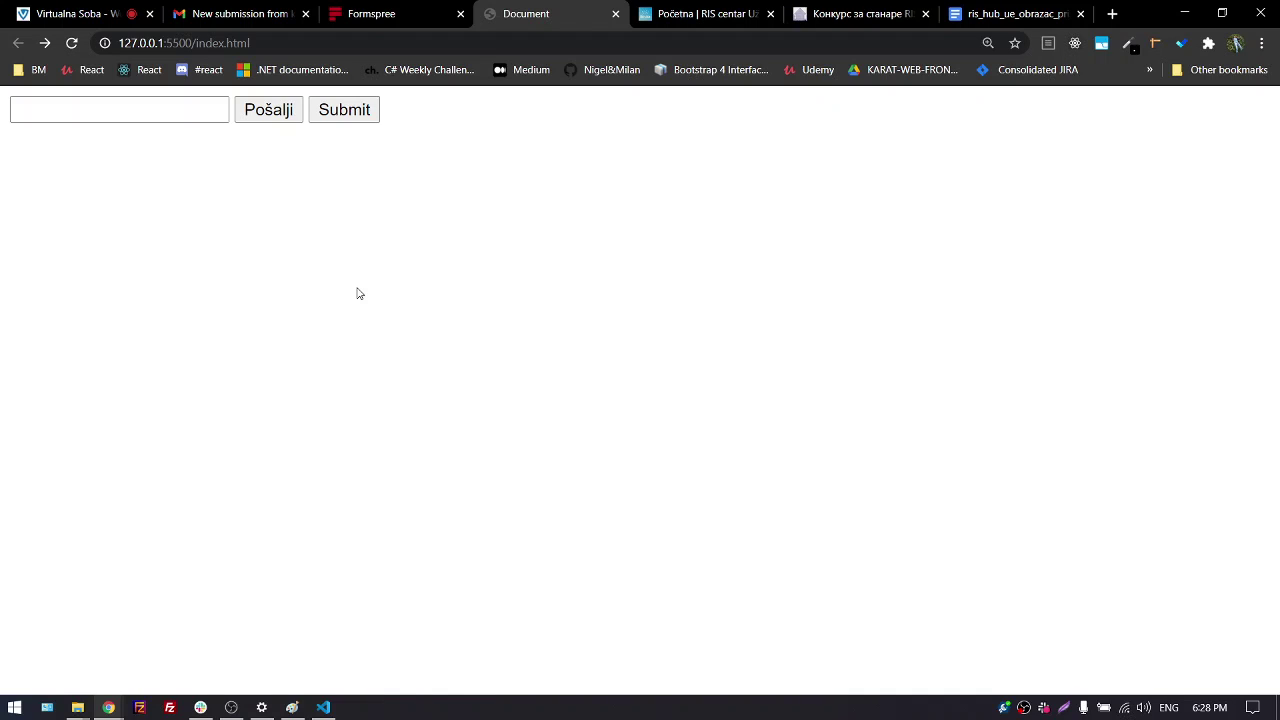
pyautogui.click(180, 105)
pyautogui.write('zdgsdhg')
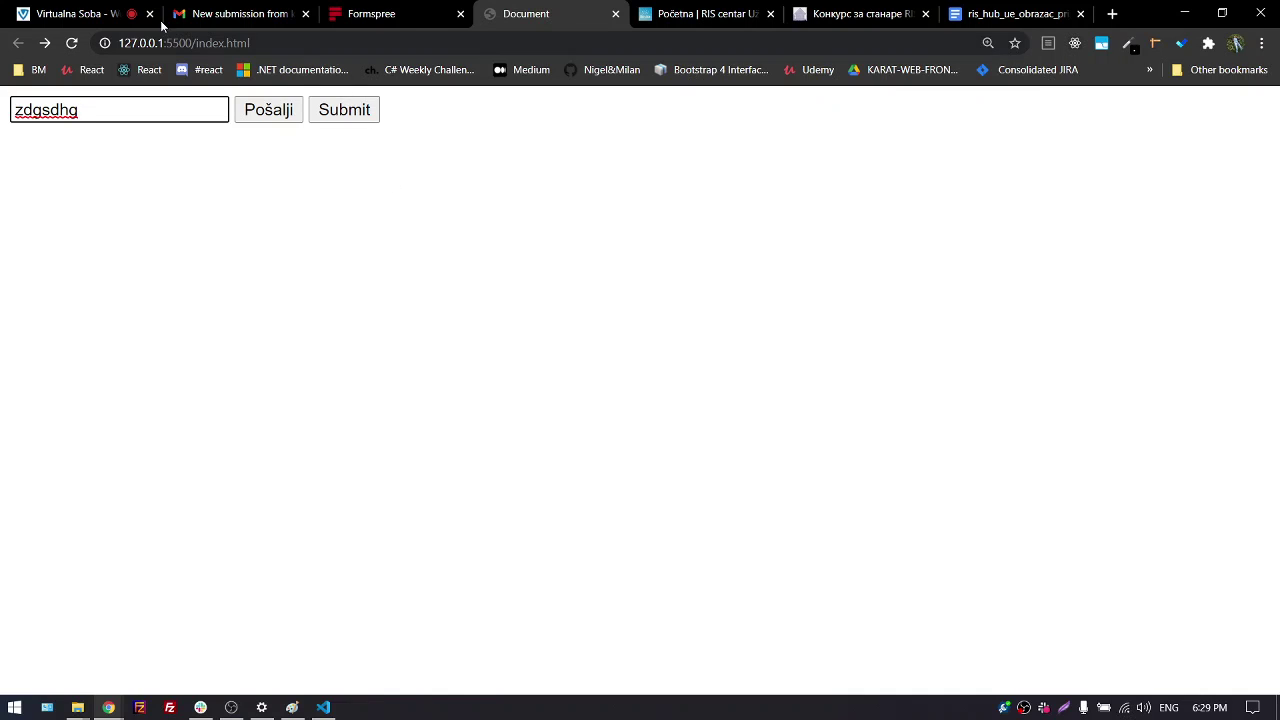
# Check the Virtualna Soba tab, then snap Chrome back beside the editor
pyautogui.click(88, 13)
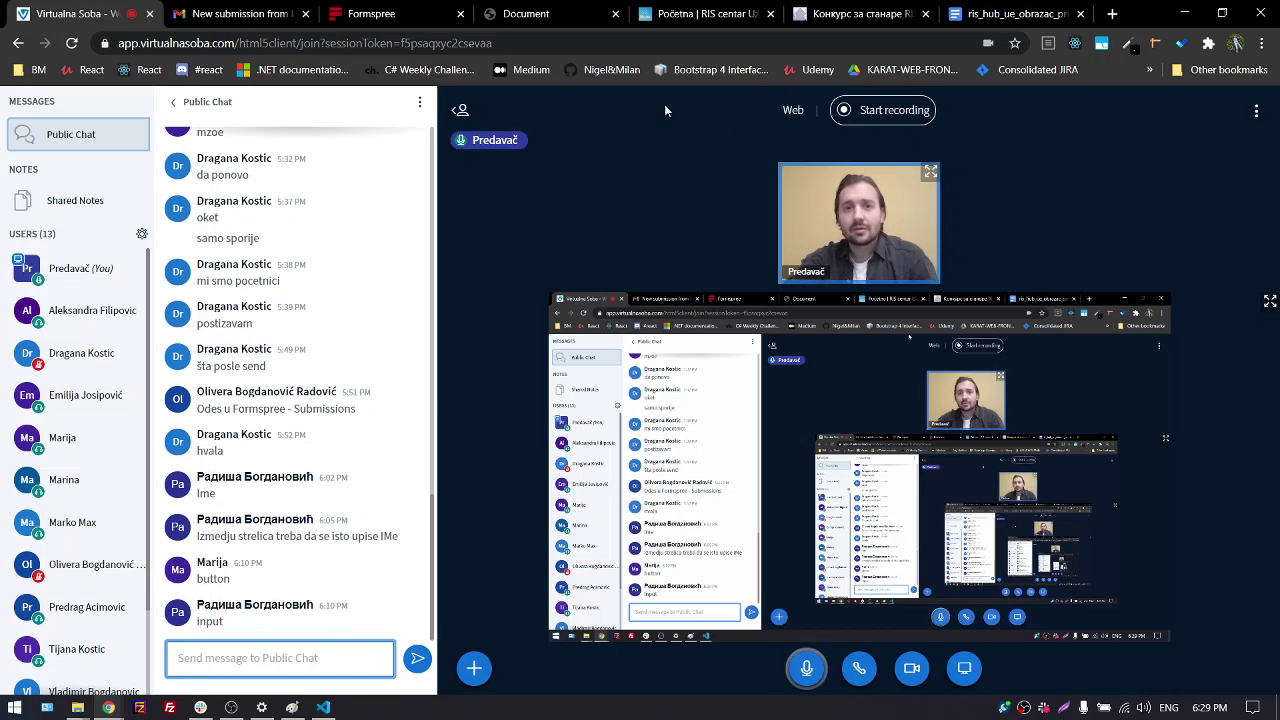
pyautogui.click(535, 14)
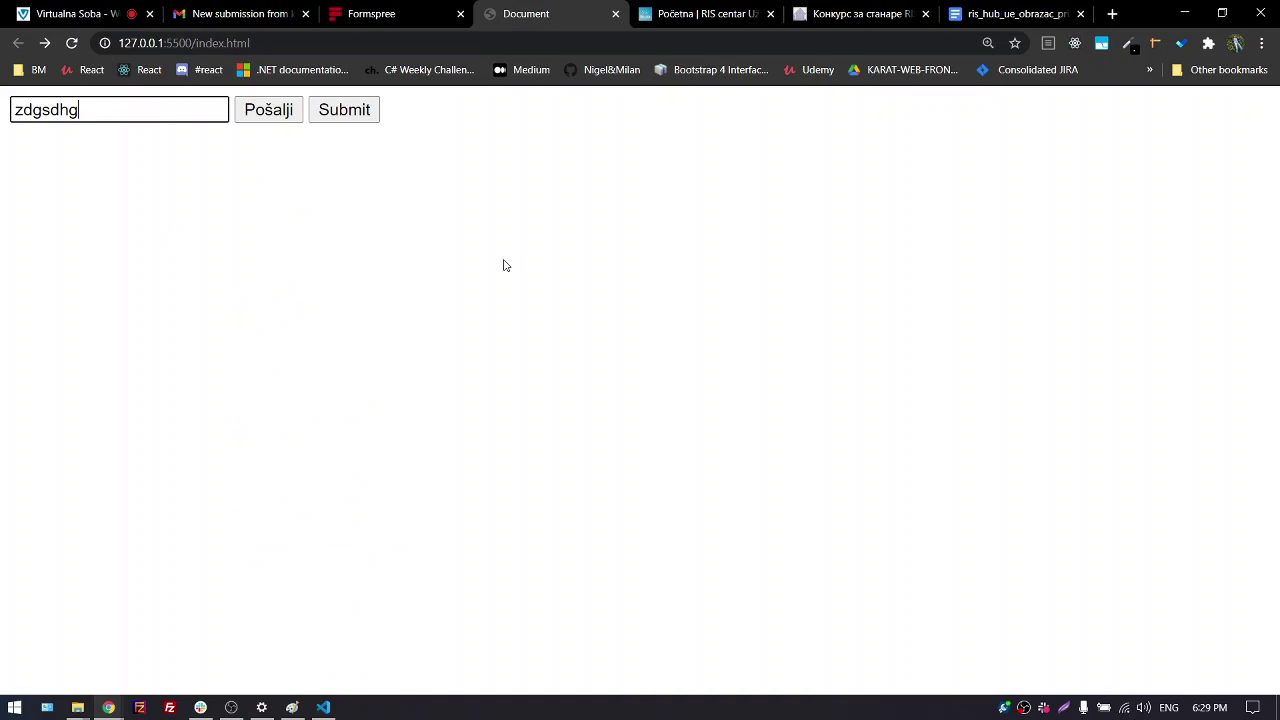
pyautogui.press('super+Down')
pyautogui.scroll(2, 505, 260)
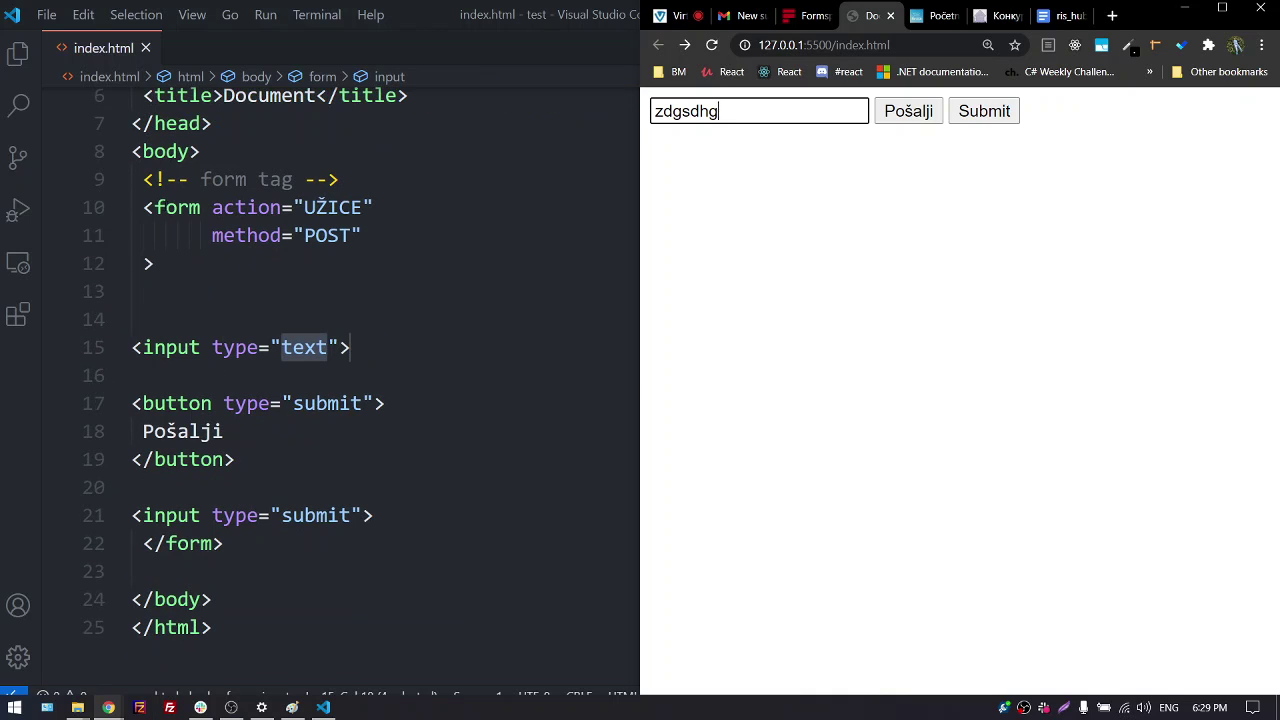
# Undo the recent input tag additions in index.html and save
pyautogui.click(166, 207)
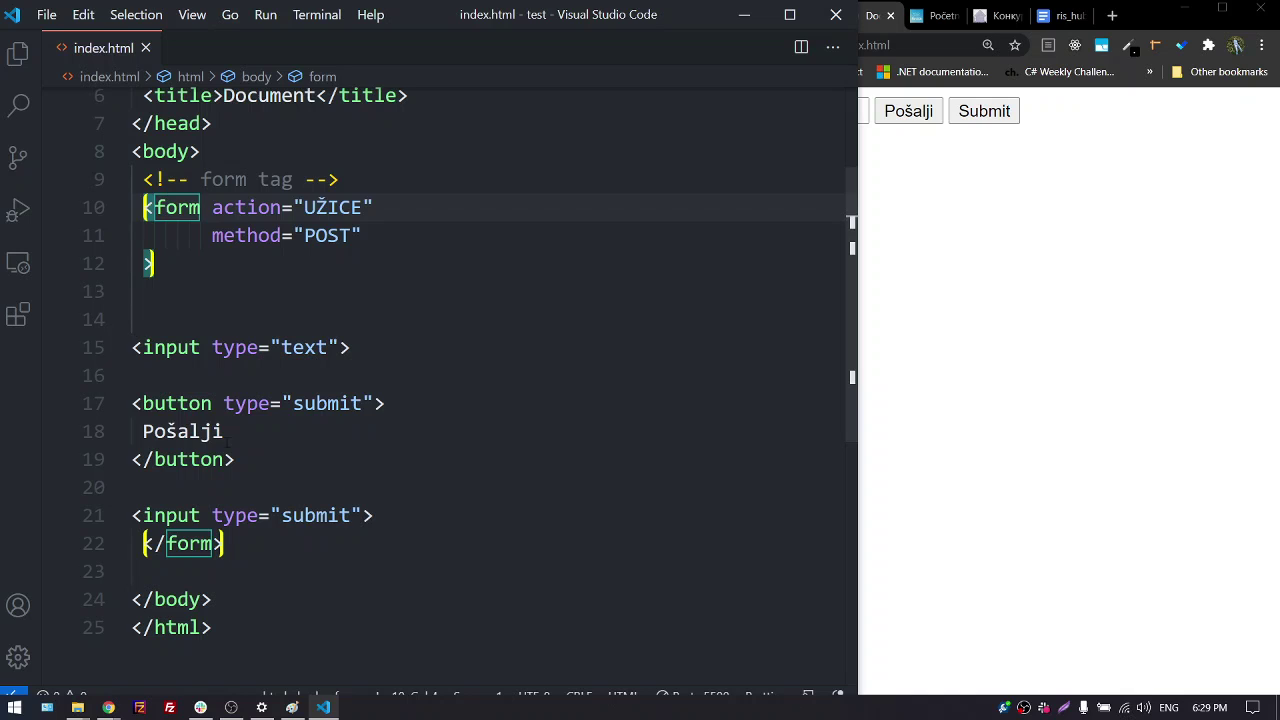
pyautogui.hotkey('ctrl', 'z')
pyautogui.hotkey('ctrl', 'z')
pyautogui.hotkey('ctrl', 'z')
pyautogui.hotkey('ctrl', 'z')
pyautogui.hotkey('ctrl', 'z')
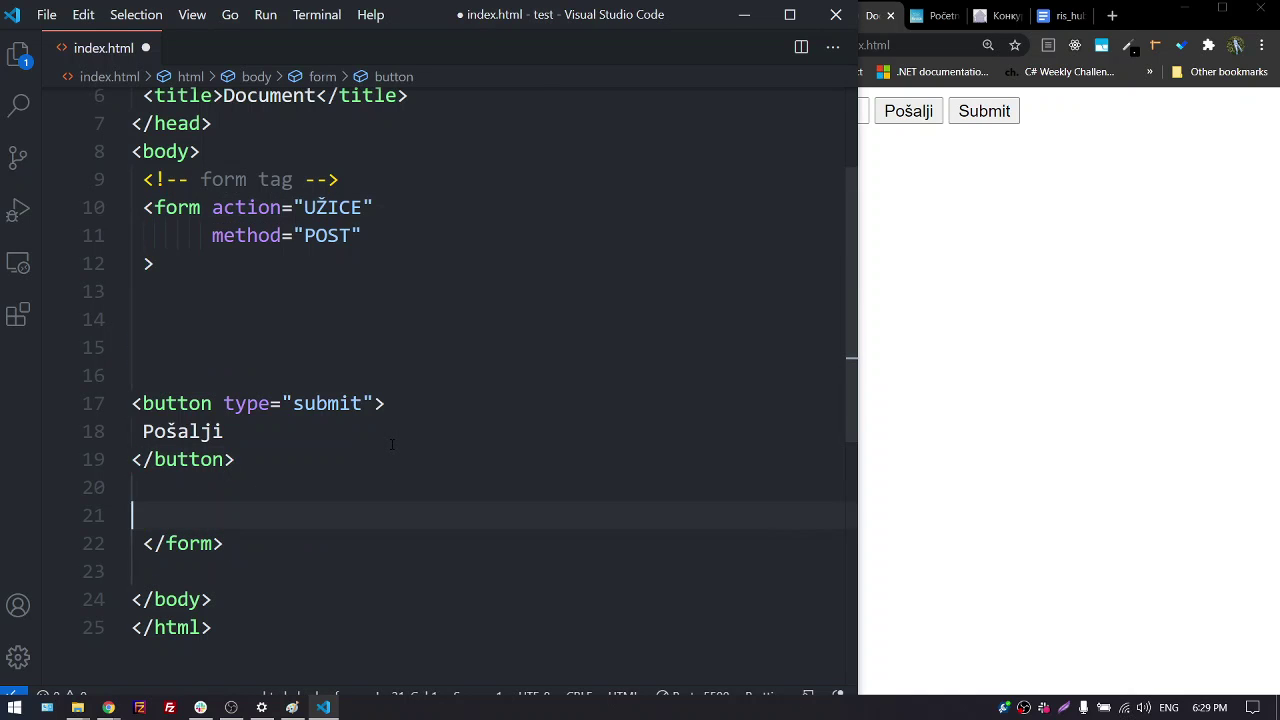
pyautogui.hotkey('ctrl', 'z')
pyautogui.hotkey('ctrl', 'z')
pyautogui.hotkey('ctrl', 'z')
pyautogui.hotkey('ctrl', 'z')
pyautogui.hotkey('ctrl', 'z')
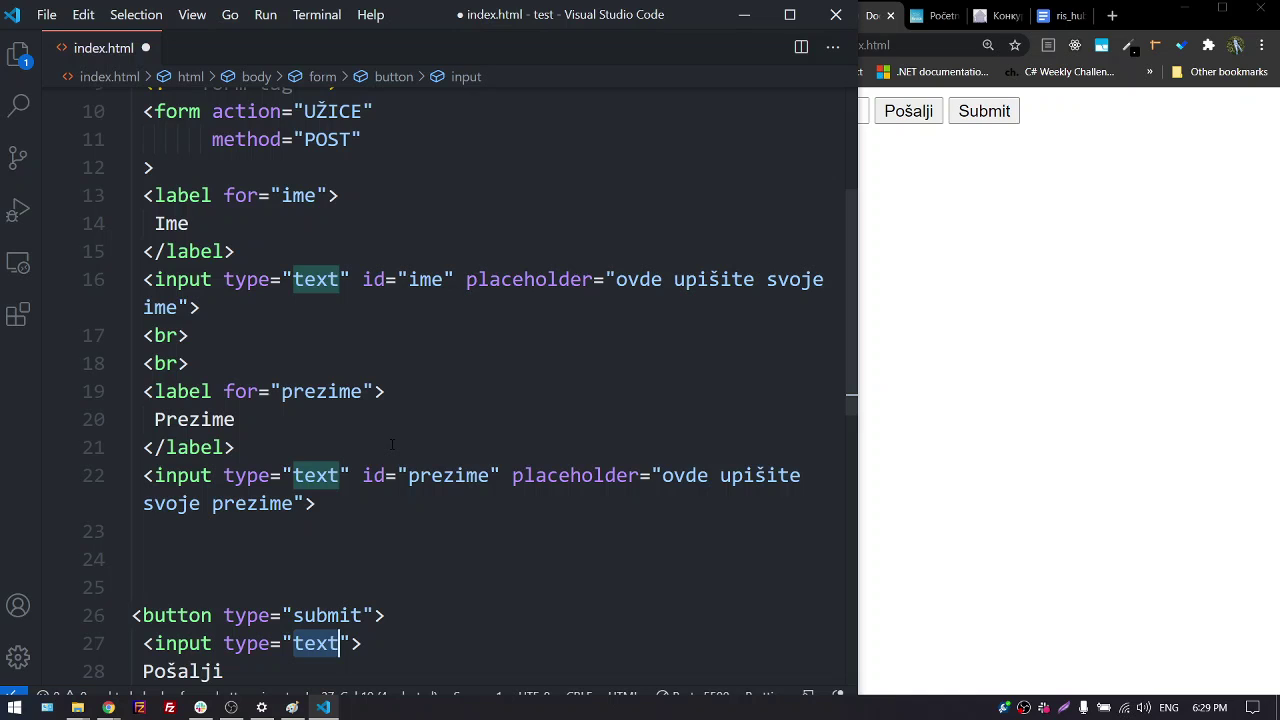
pyautogui.hotkey('ctrl', 's')
# Narrow the preview and delete the stray text input inside the button, then save
pyautogui.click(976, 357)
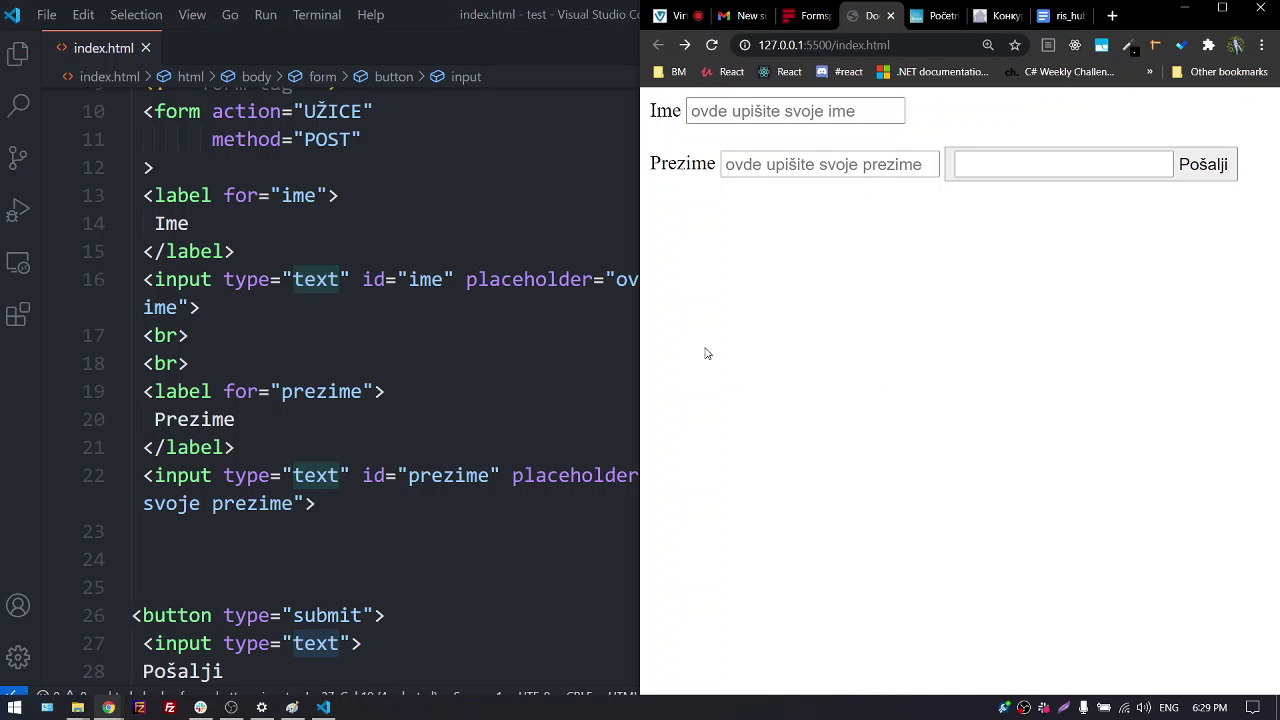
pyautogui.moveTo(640, 323); pyautogui.dragTo(862, 318)
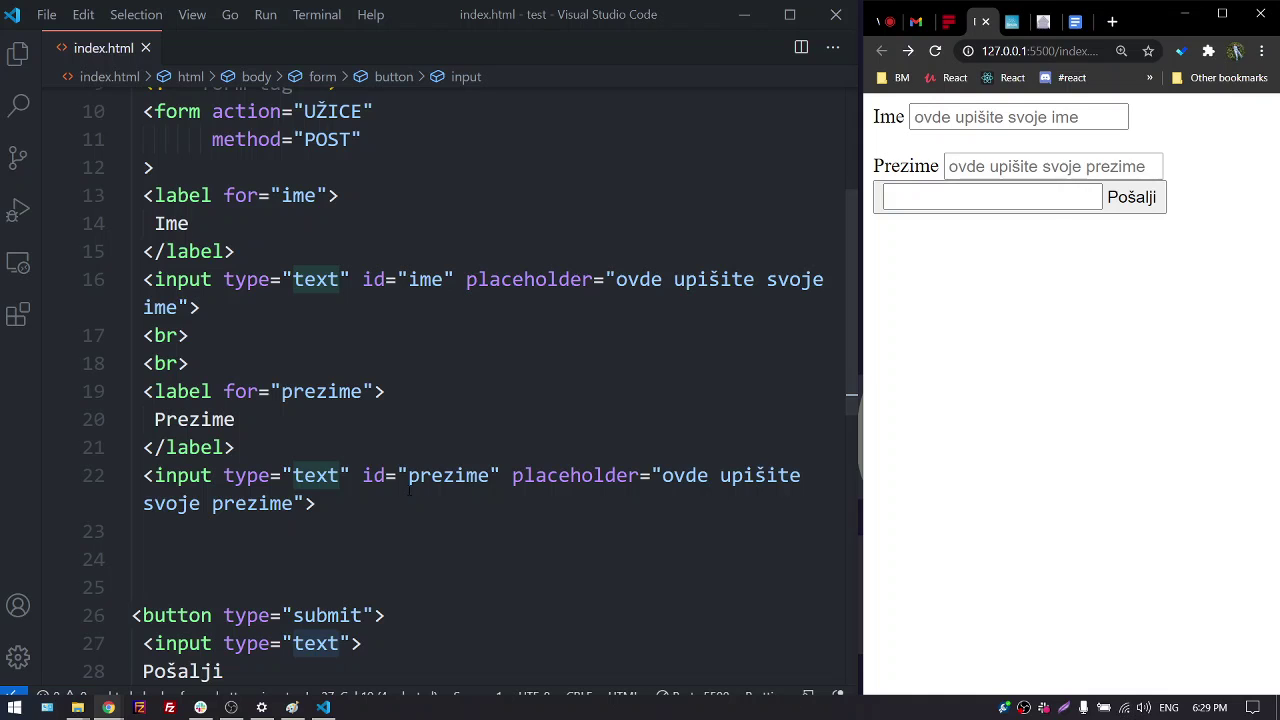
pyautogui.scroll(-2, 518, 510)
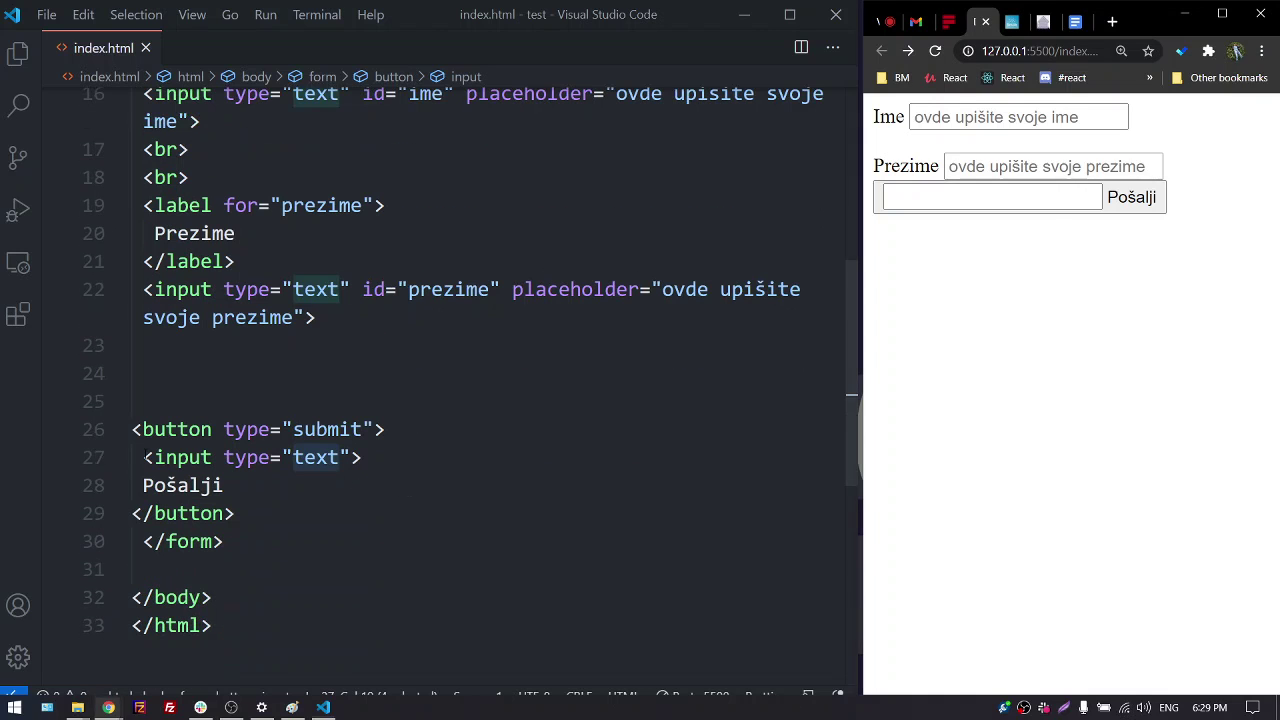
pyautogui.moveTo(146, 457); pyautogui.dragTo(362, 457)
pyautogui.press('BackSpace')
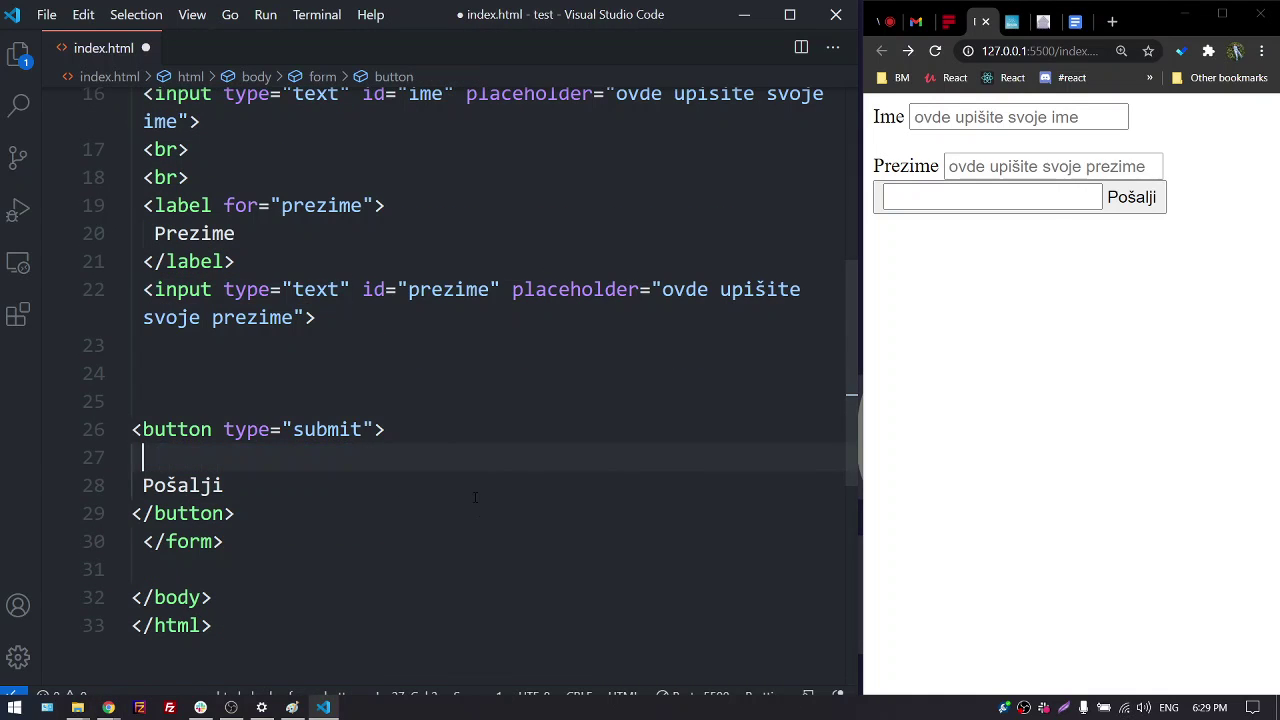
pyautogui.hotkey('ctrl', 's')
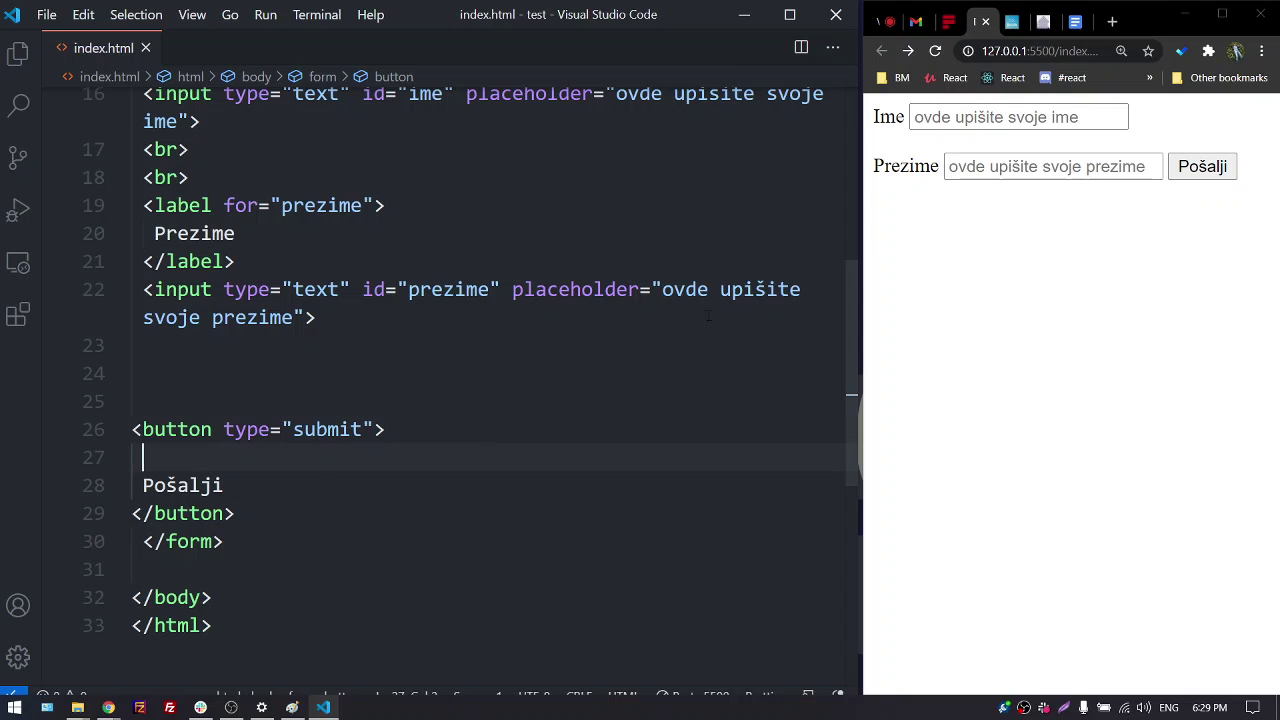
# Add a <br> line break above the Pošalji button and save
pyautogui.click(286, 400)
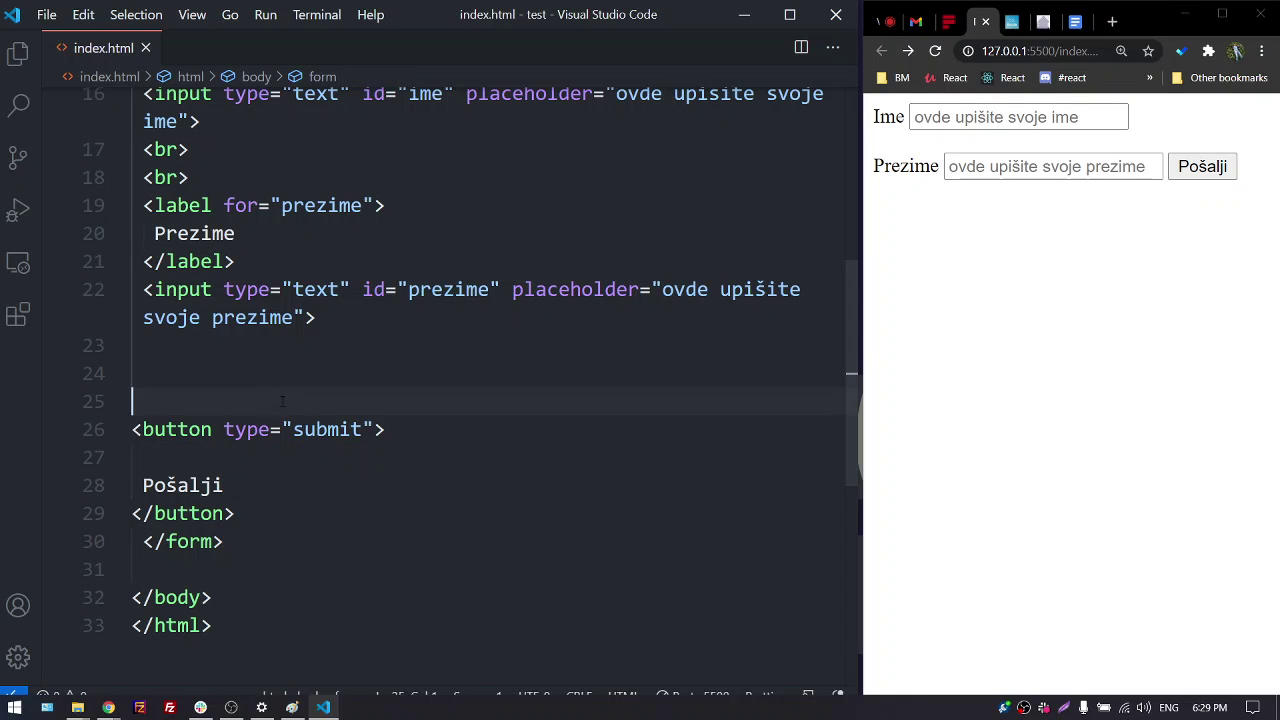
pyautogui.write('br')
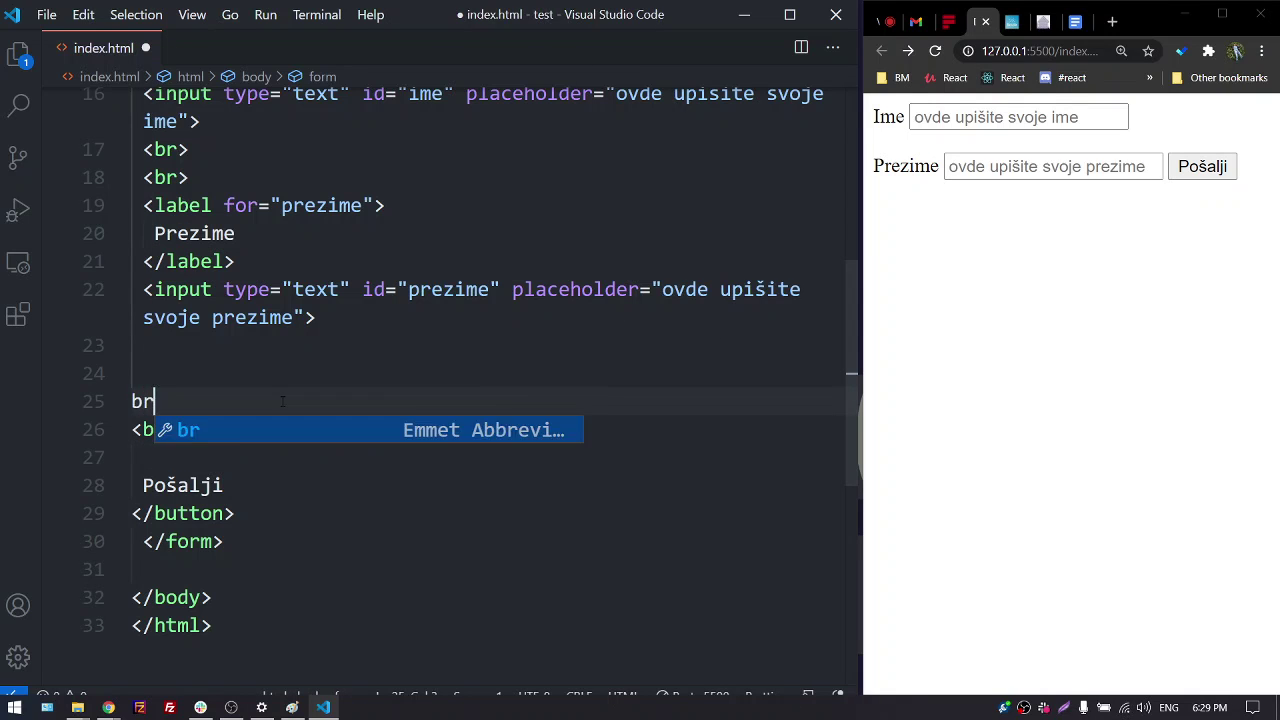
pyautogui.press('Tab')
pyautogui.hotkey('ctrl', 's')
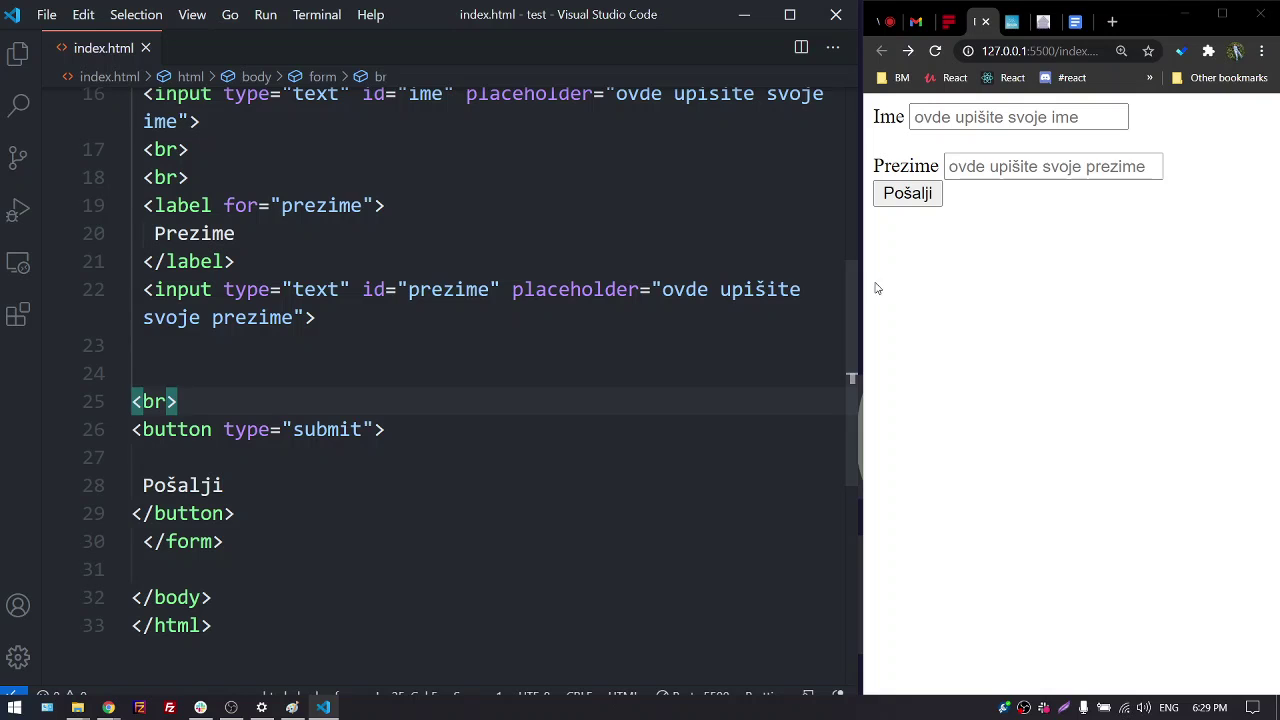
# Select the whole form block on lines 9–30 and delete it
pyautogui.scroll(2, 334, 405)
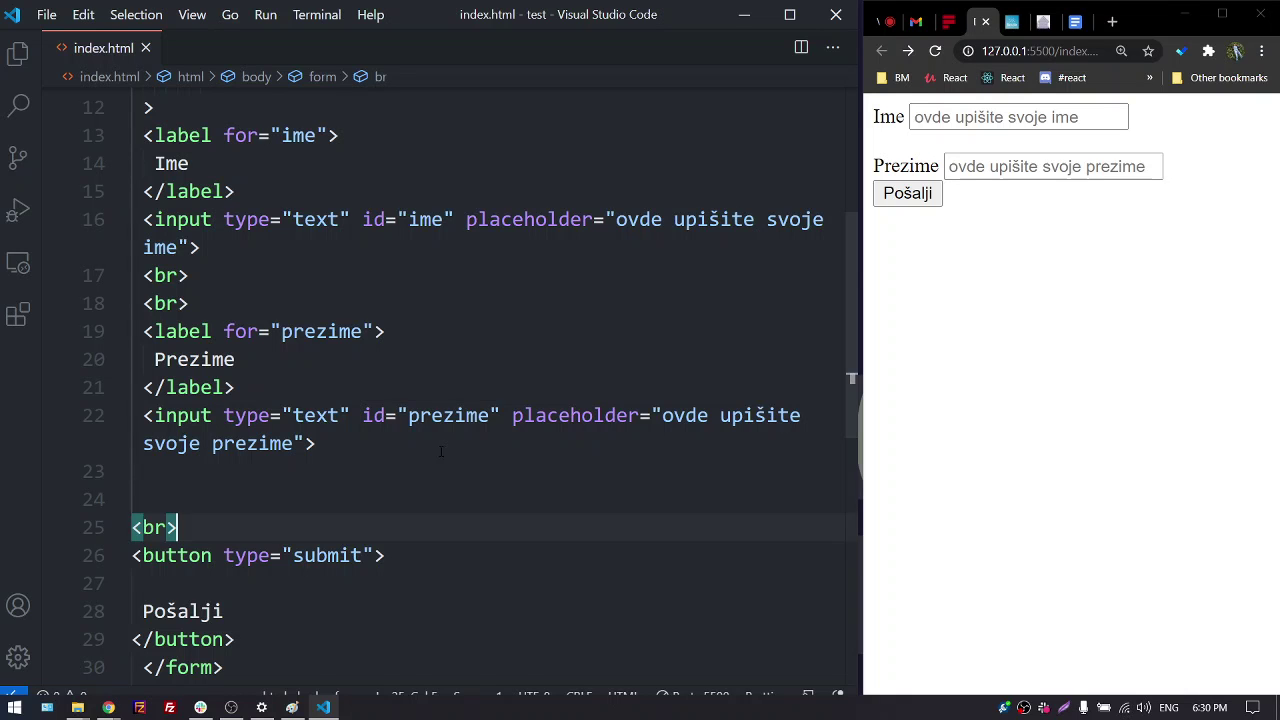
pyautogui.scroll(2, 441, 452)
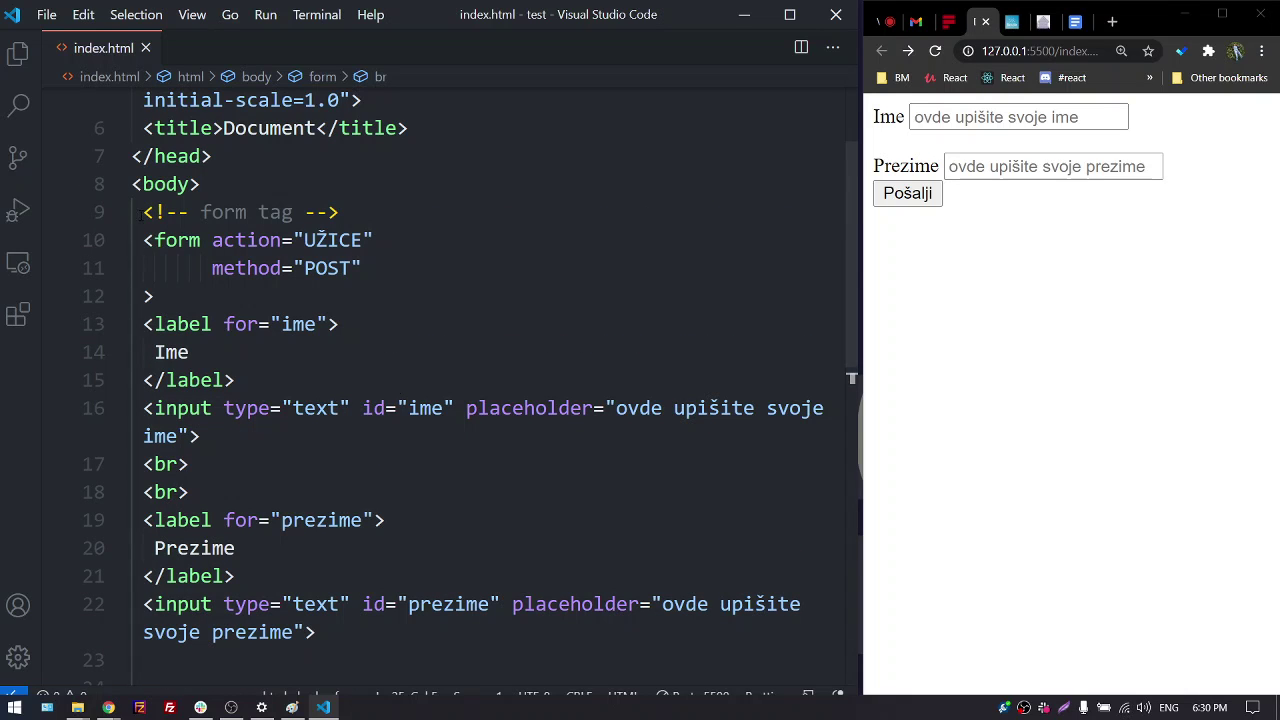
pyautogui.moveTo(140, 212); pyautogui.dragTo(368, 620)
pyautogui.scroll(-2, 419, 404)
pyautogui.scroll(-1, 419, 404)
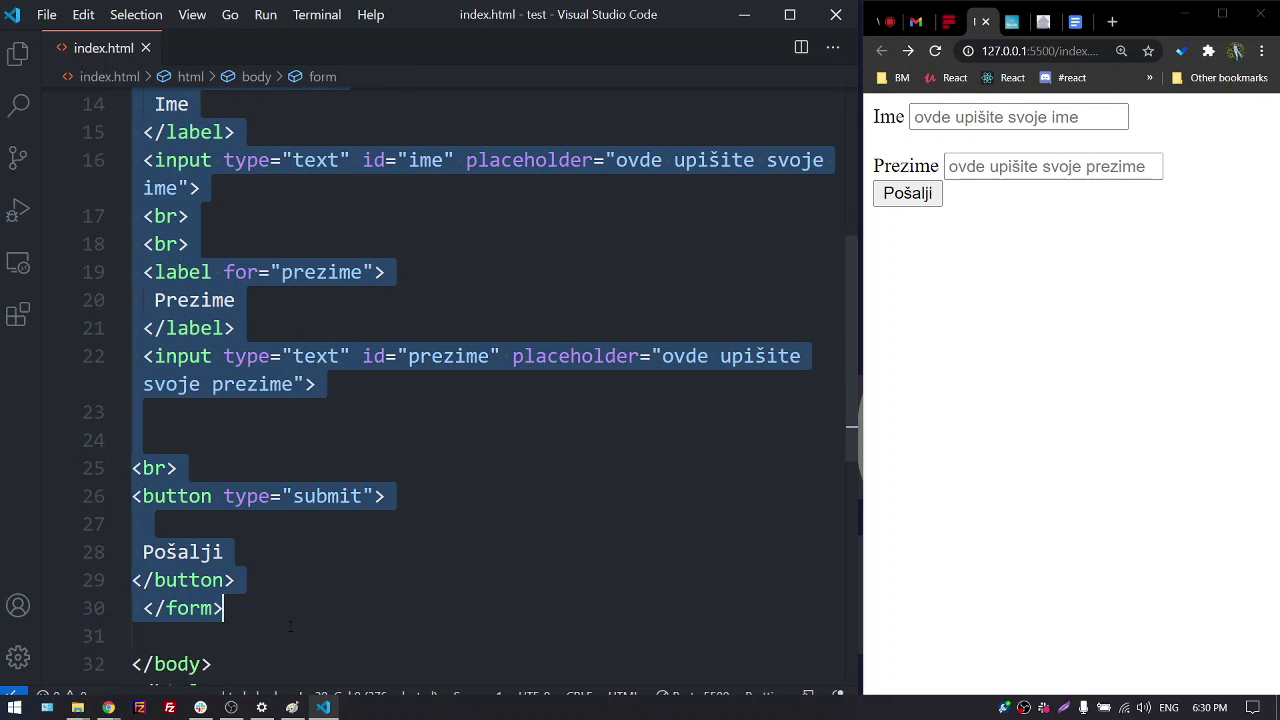
pyautogui.press('Delete')
pyautogui.scroll(3, 420, 394)
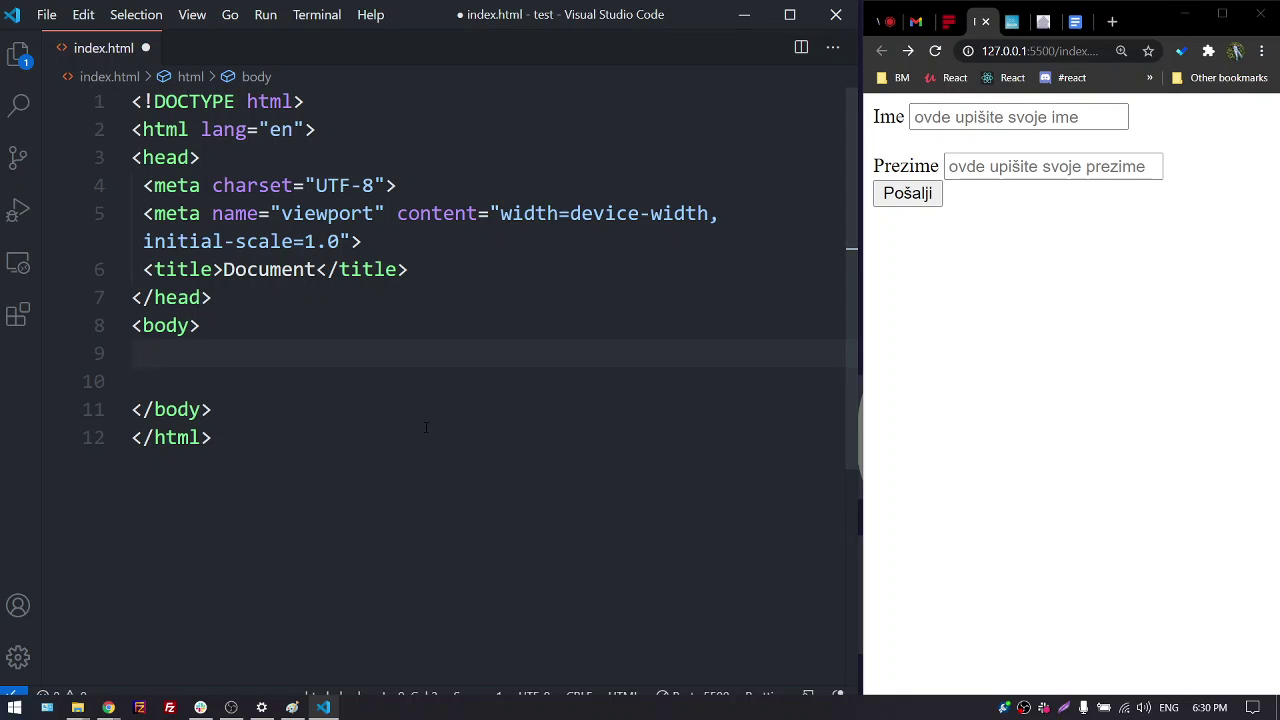
# Add an h1 heading reading 'heading 1' and save
pyautogui.write('h1')
pyautogui.press('Tab')
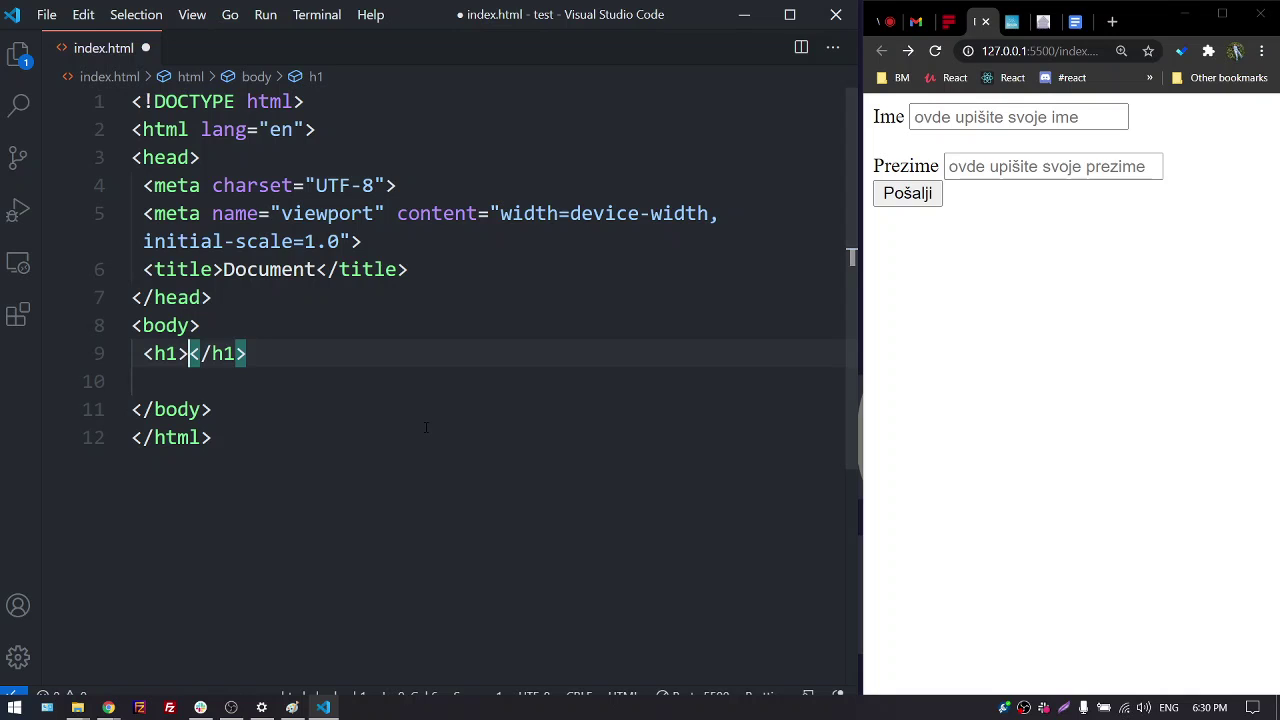
pyautogui.press('Right')
pyautogui.press('Right')
pyautogui.press('Right')
pyautogui.press('Right')
pyautogui.press('Right')
pyautogui.press('Left')
pyautogui.press('Left')
pyautogui.press('Left')
pyautogui.press('Left')
pyautogui.press('Left')
pyautogui.write('heading')
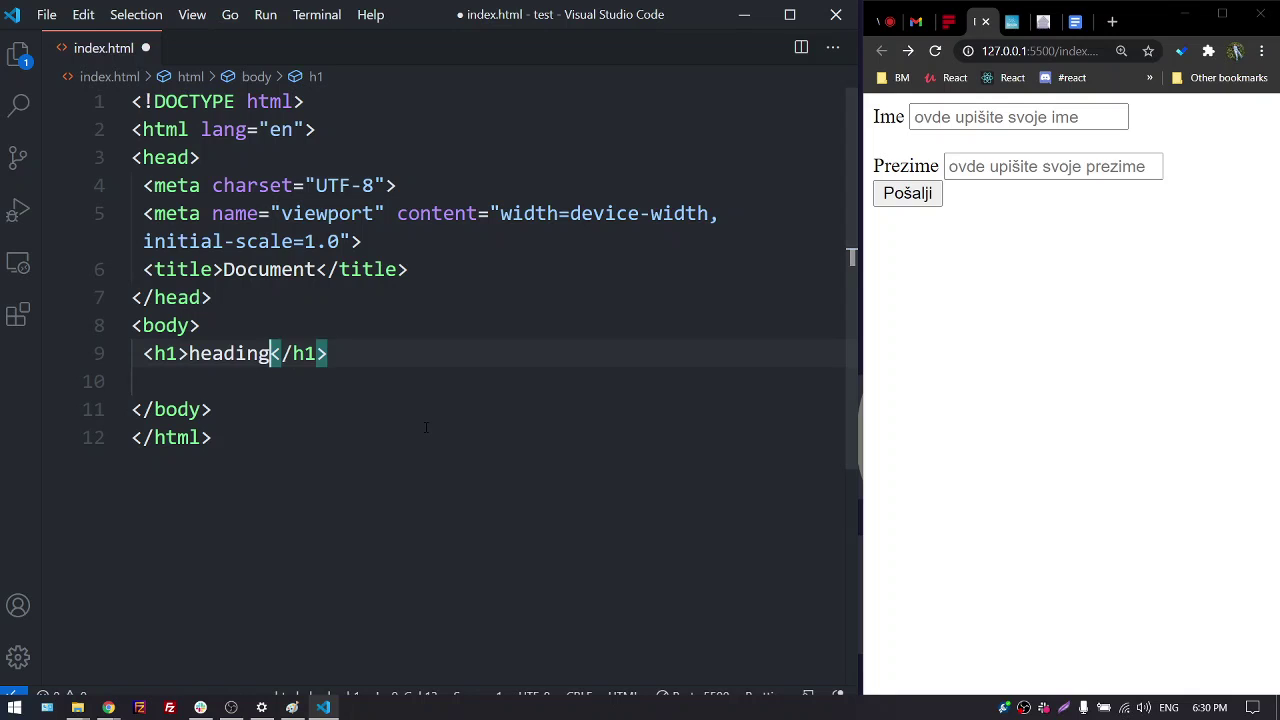
pyautogui.write(' 1')
pyautogui.hotkey('ctrl', 's')
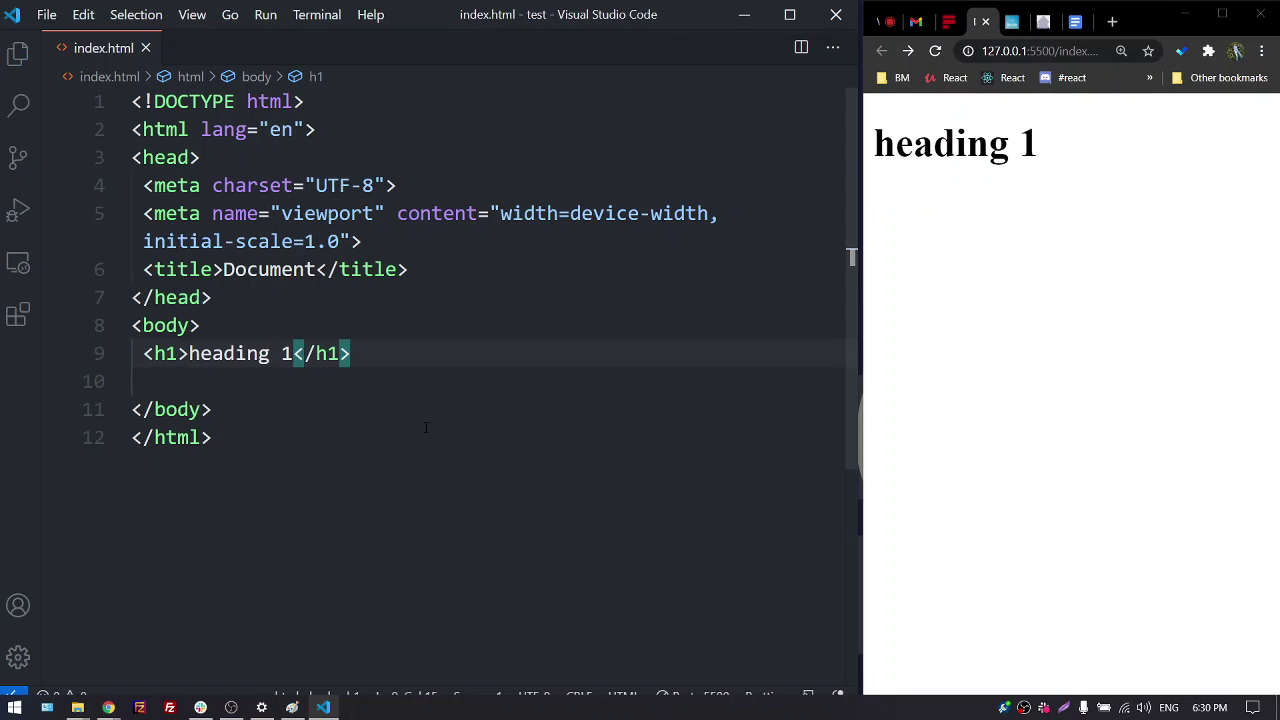
pyautogui.press('Right')
pyautogui.press('Right')
pyautogui.press('Right')
pyautogui.press('Right')
pyautogui.press('Right')
pyautogui.press('Return')
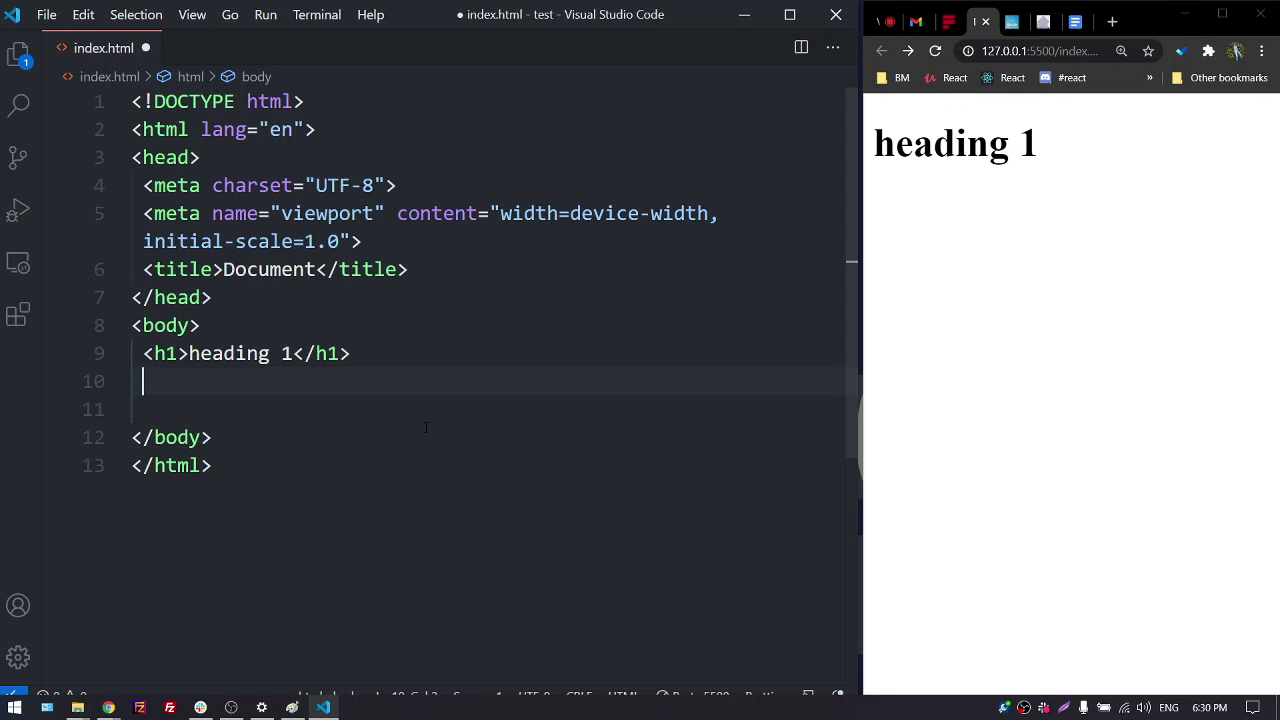
# Add an h3 heading reading 'heading 3' below it and save
pyautogui.write('h')
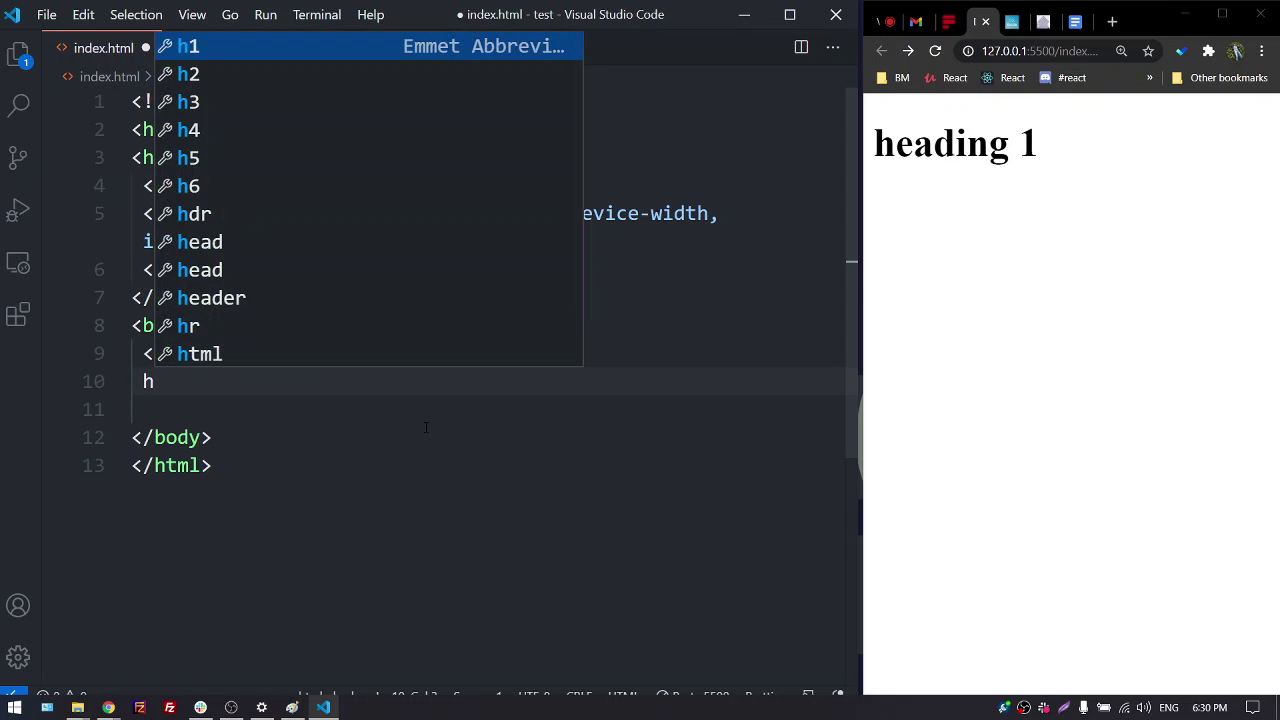
pyautogui.write('3')
pyautogui.press('Tab')
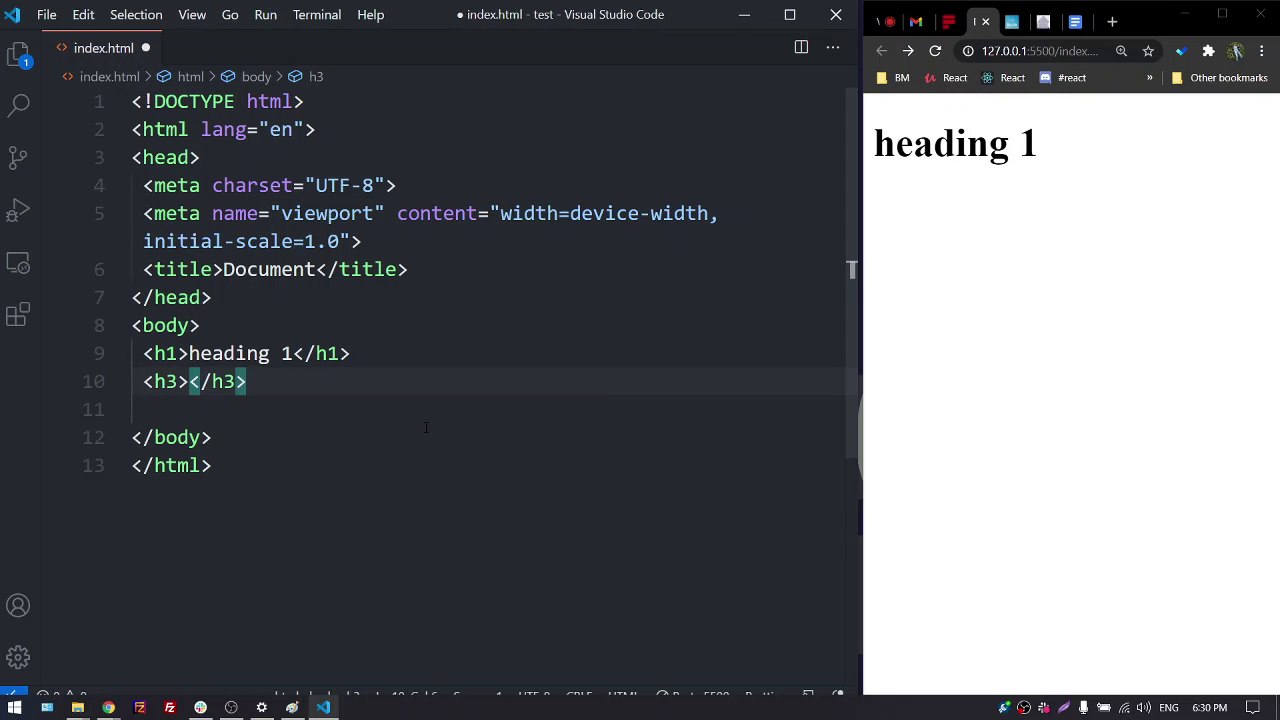
pyautogui.write('heading')
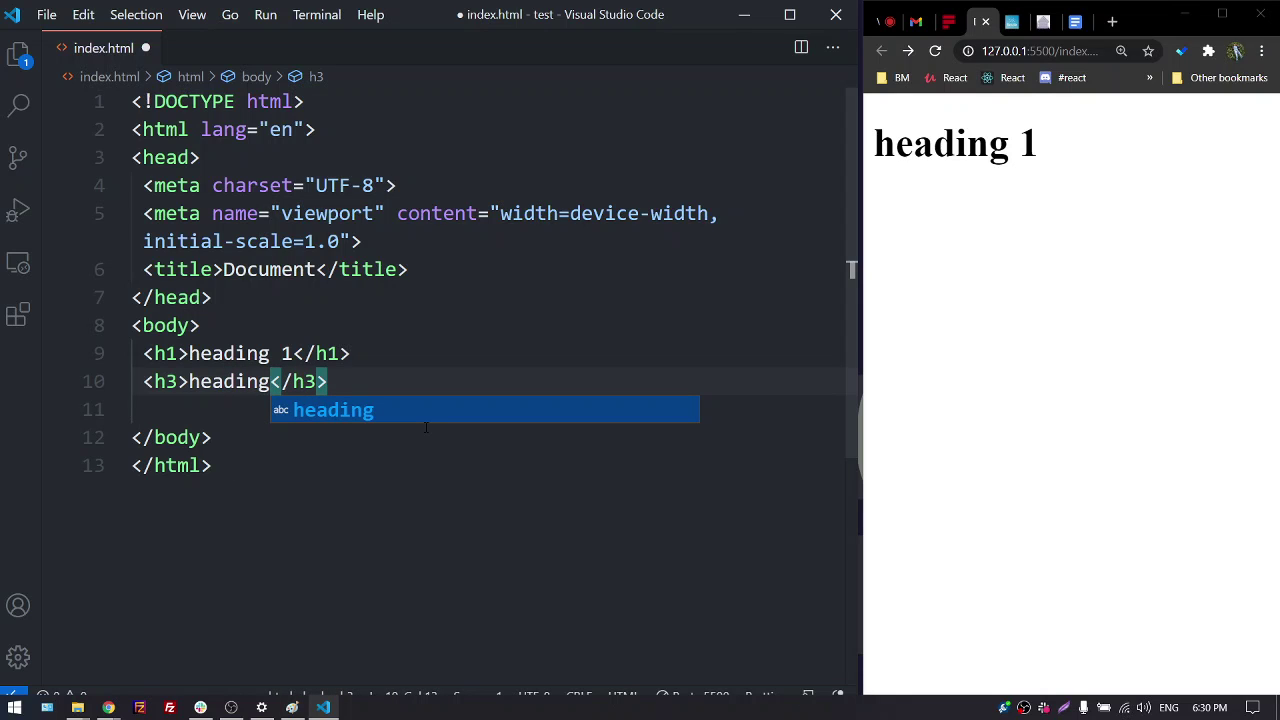
pyautogui.write('3')
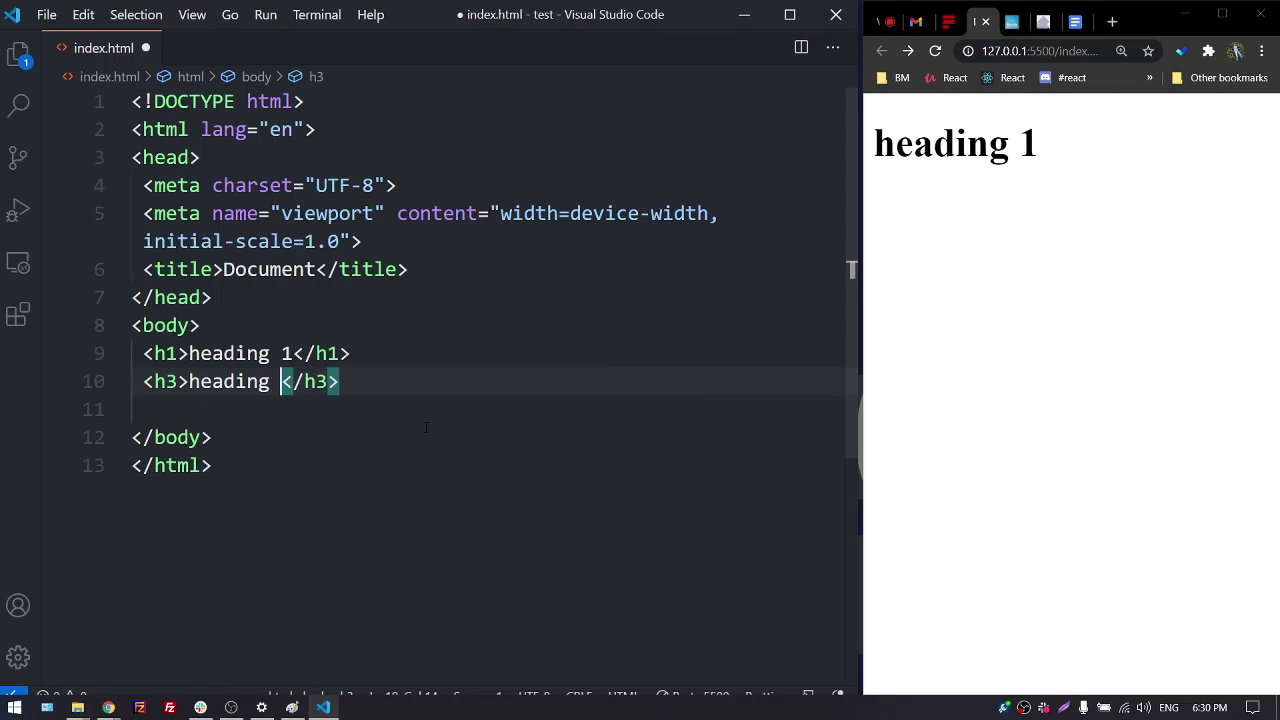
pyautogui.hotkey('ctrl', 's')
pyautogui.press('Right')
pyautogui.press('Right')
pyautogui.press('Right')
pyautogui.press('Right')
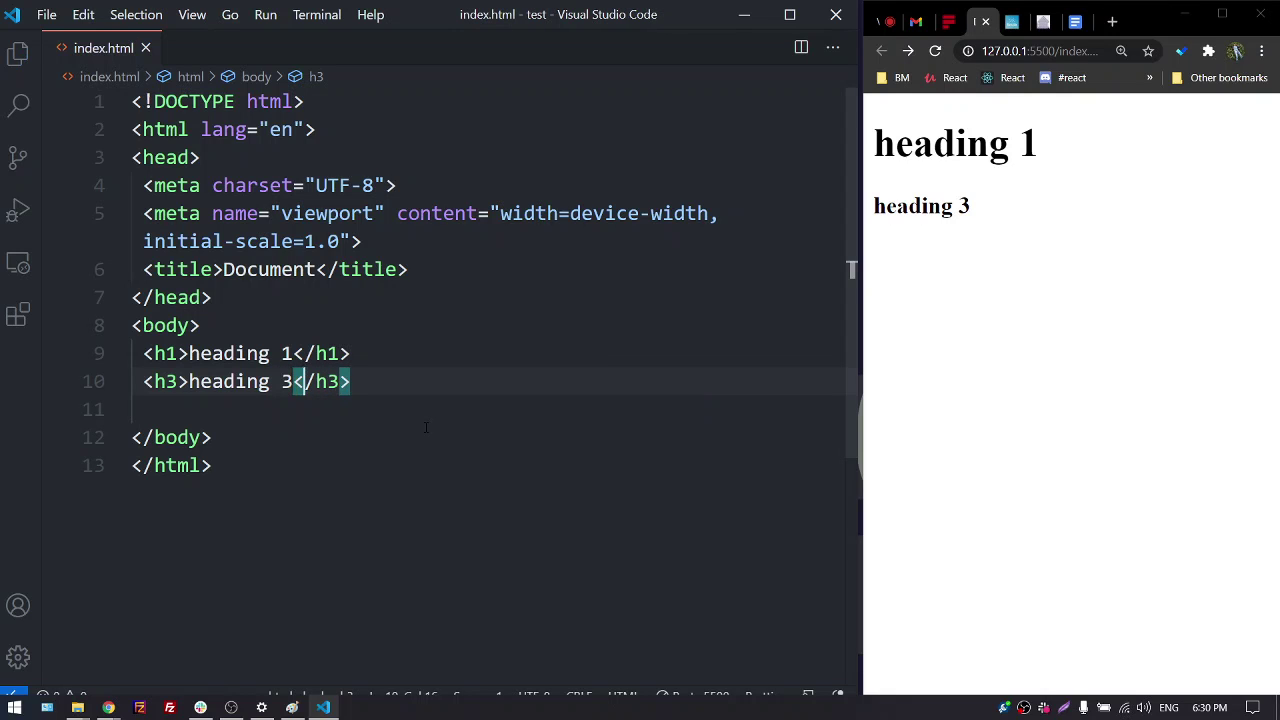
pyautogui.press('Right')
pyautogui.press('Return')
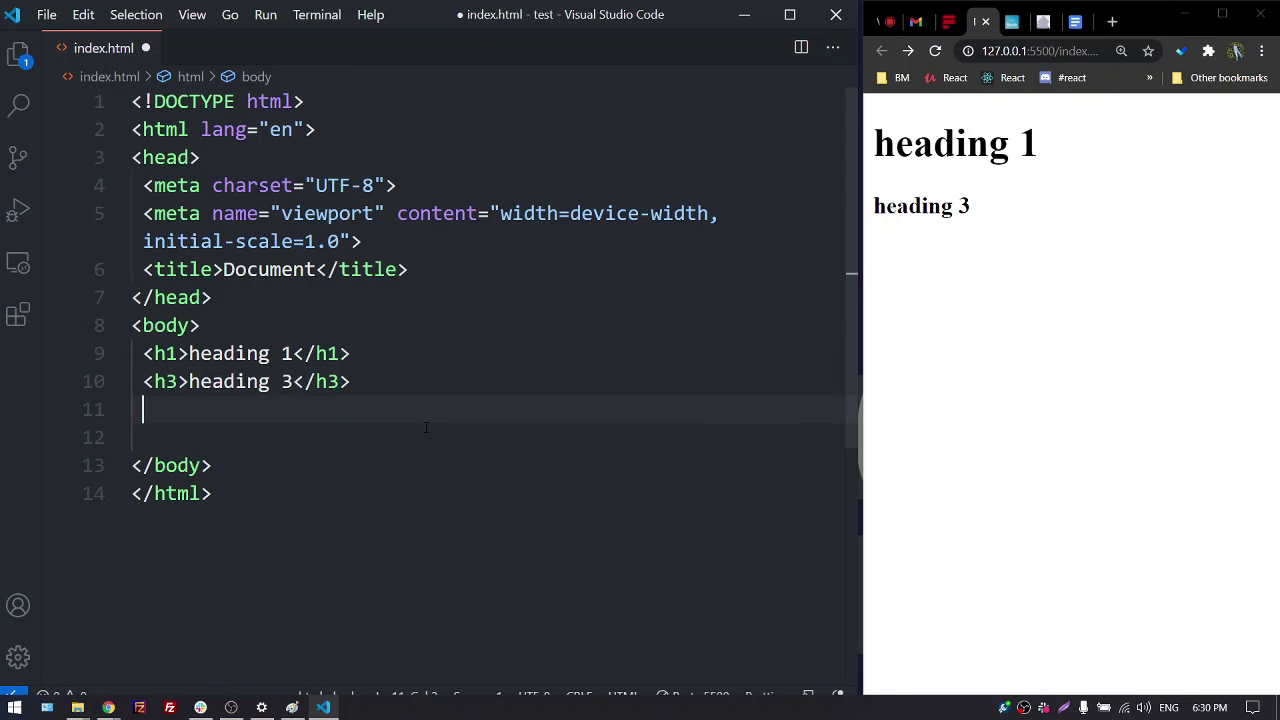
# Add an h6 heading reading 'heading 6' and save
pyautogui.write('h1')
pyautogui.press('Tab')
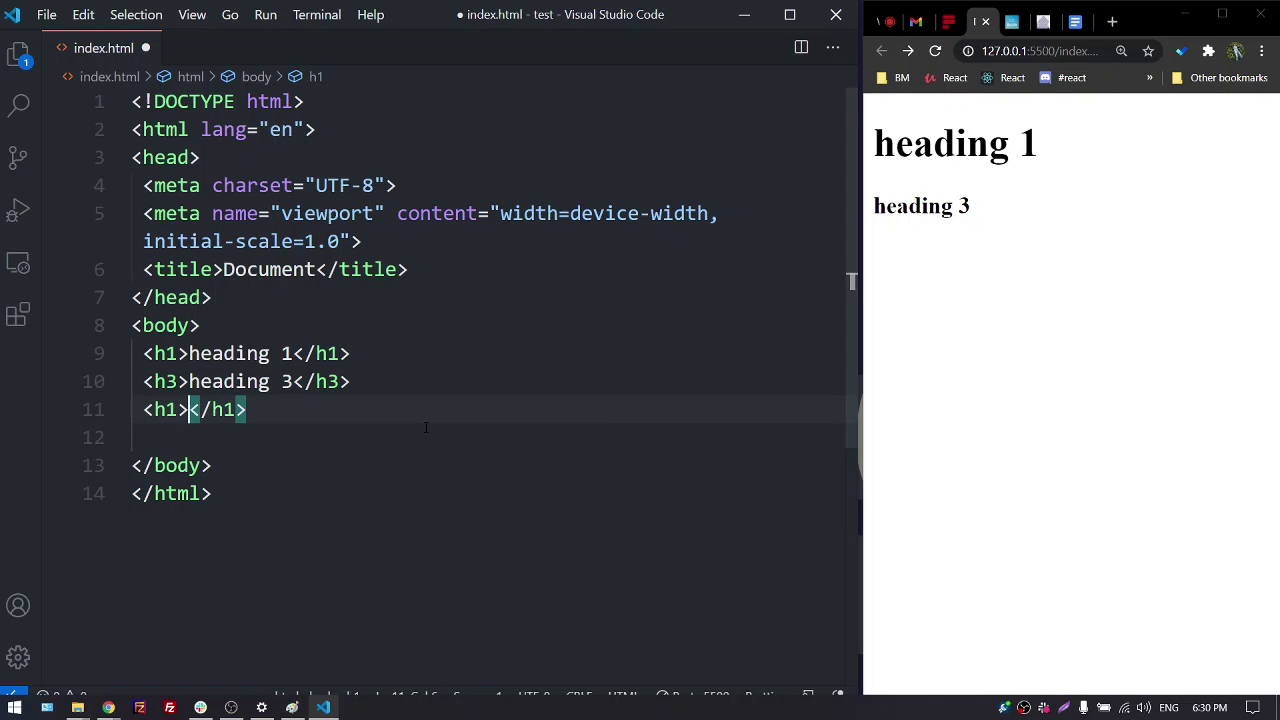
pyautogui.hotkey('ctrl', 'z')
pyautogui.press('BackSpace')
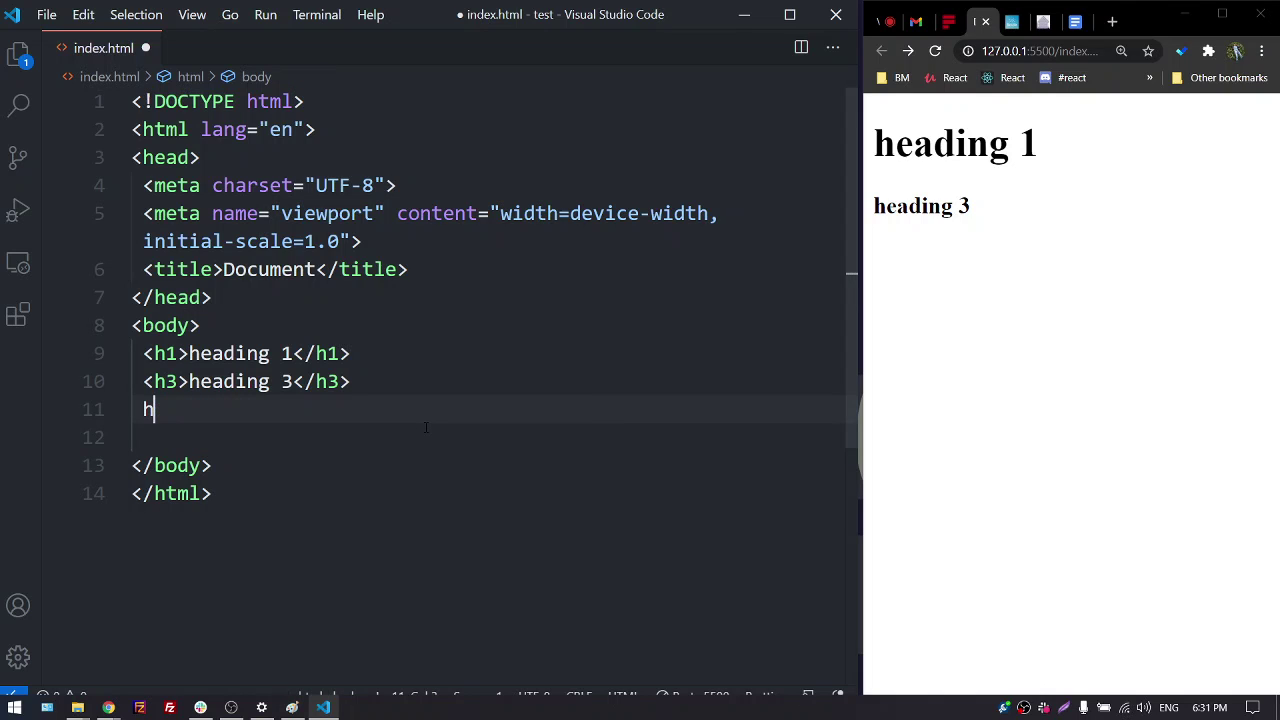
pyautogui.write('6')
pyautogui.press('Tab')
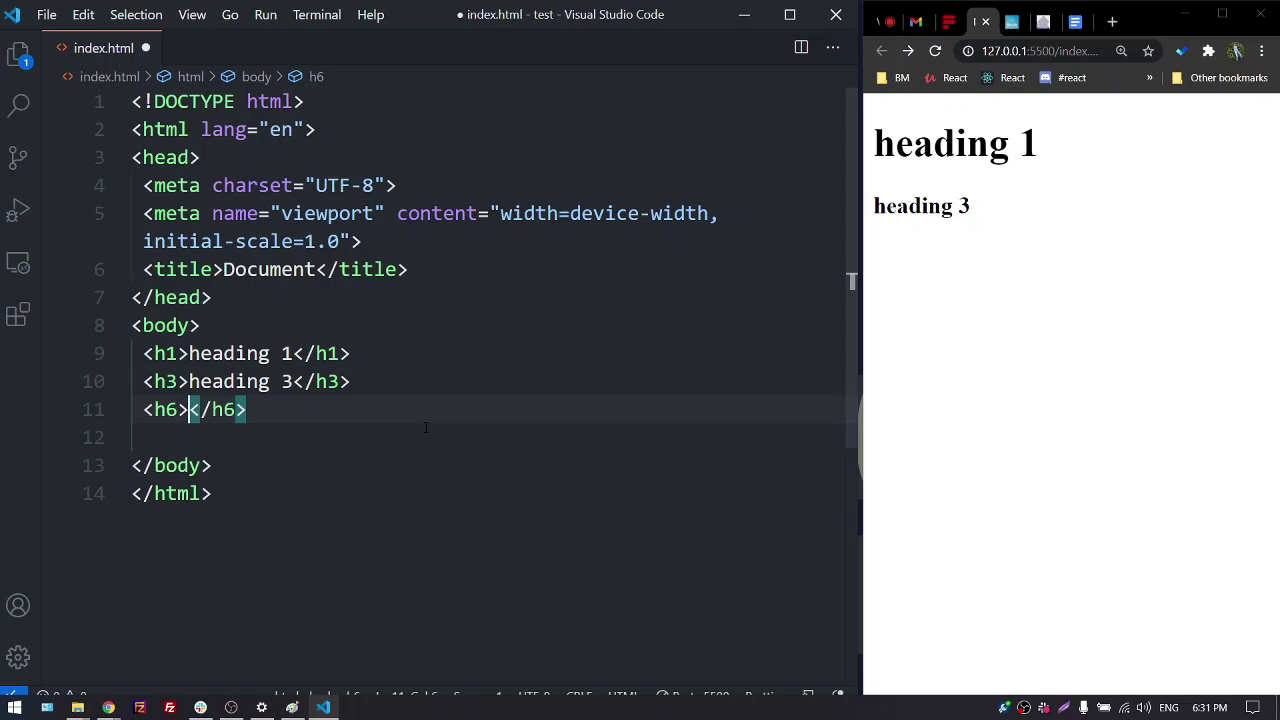
pyautogui.write('heading ')
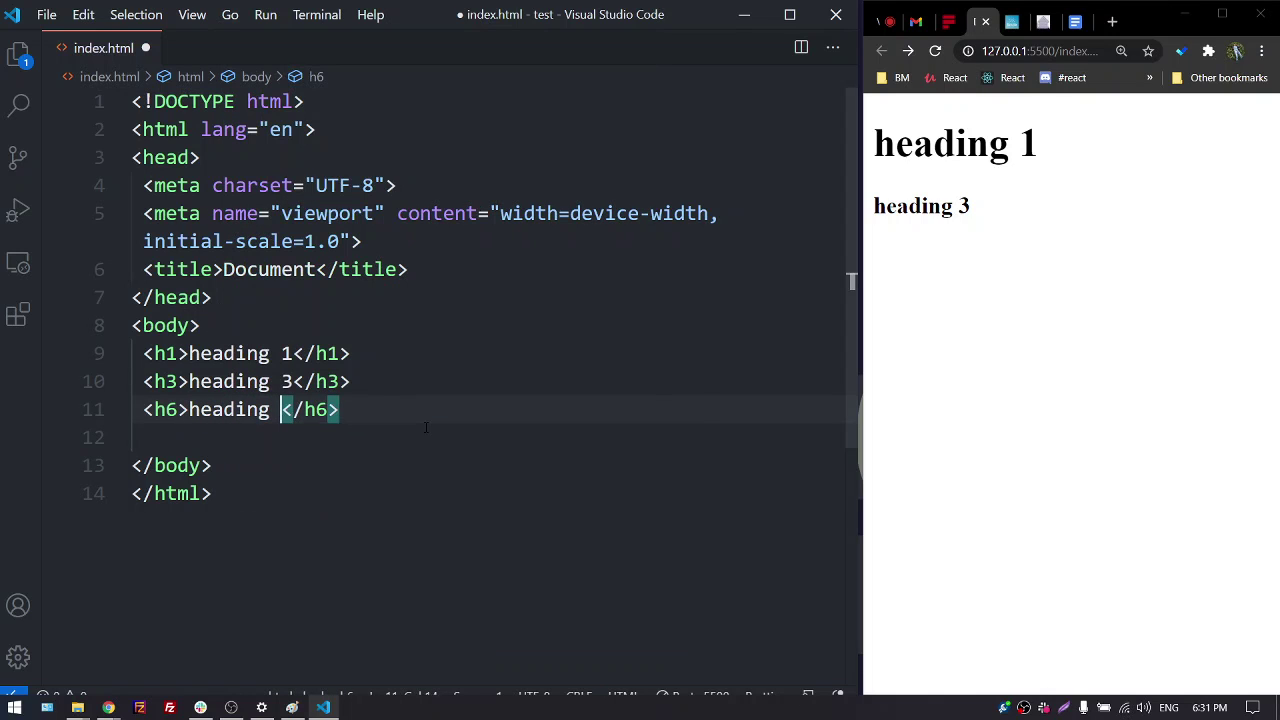
pyautogui.write('6')
pyautogui.hotkey('ctrl', 's')
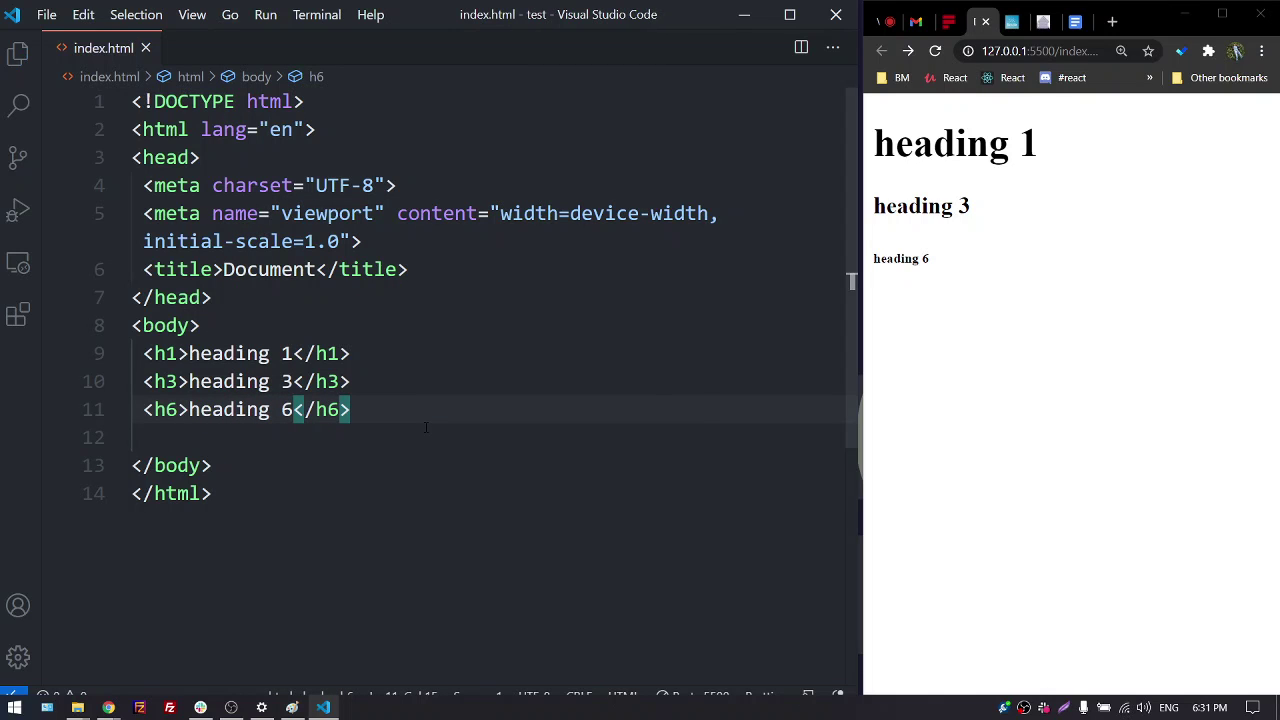
pyautogui.press('Right')
pyautogui.press('Right')
pyautogui.press('Right')
pyautogui.press('Right')
pyautogui.press('Right')
pyautogui.press('Return')
# Add a paragraph filled with Emmet lorem placeholder text and save
pyautogui.write('p')
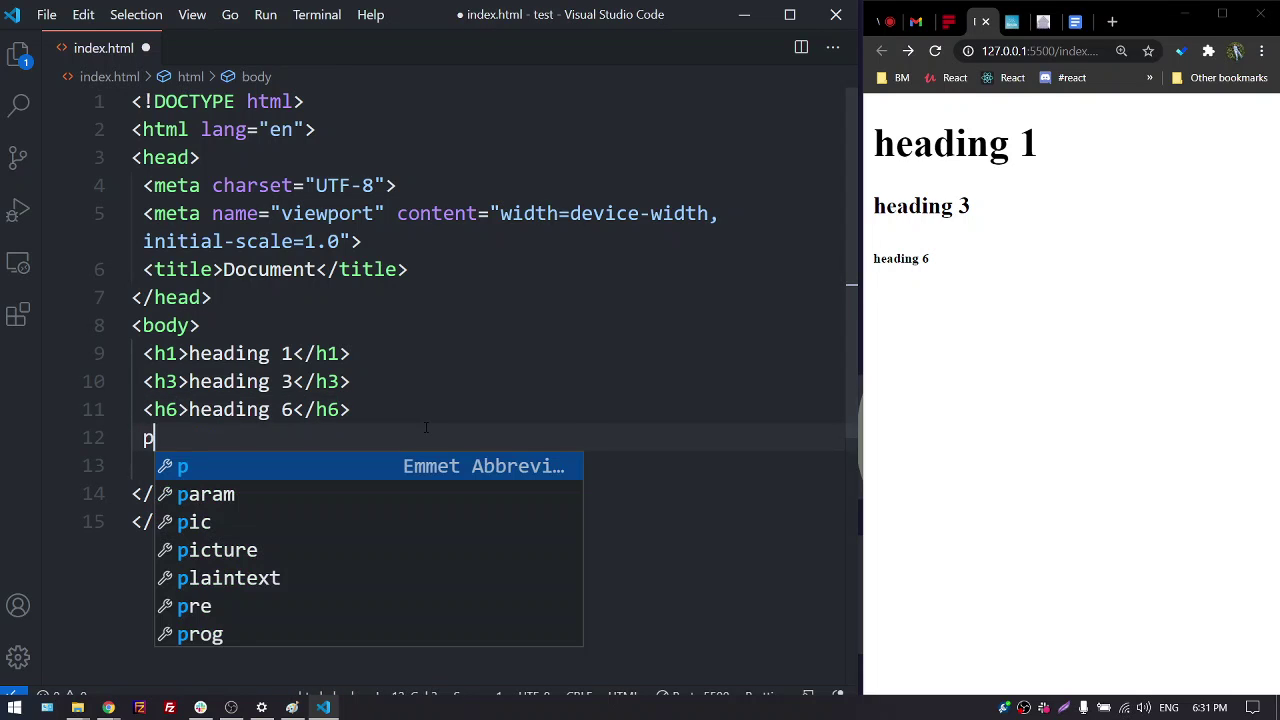
pyautogui.press('Tab')
pyautogui.write('lorem')
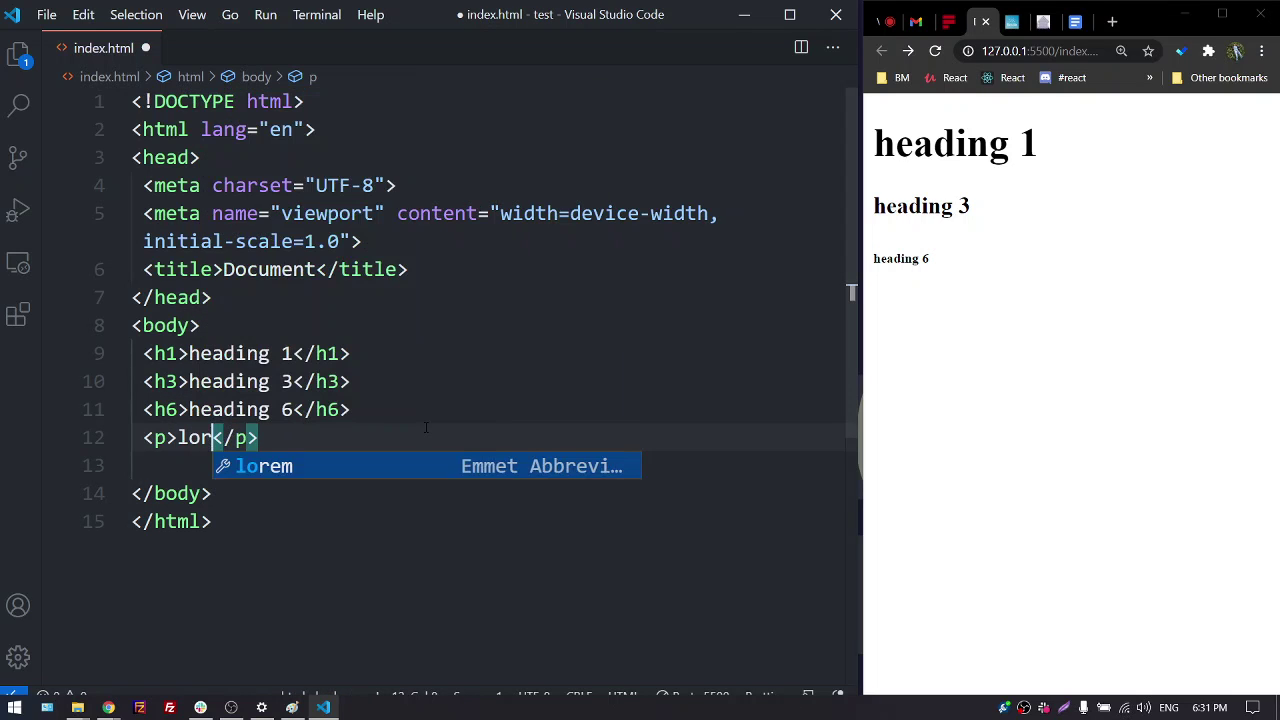
pyautogui.press('Tab')
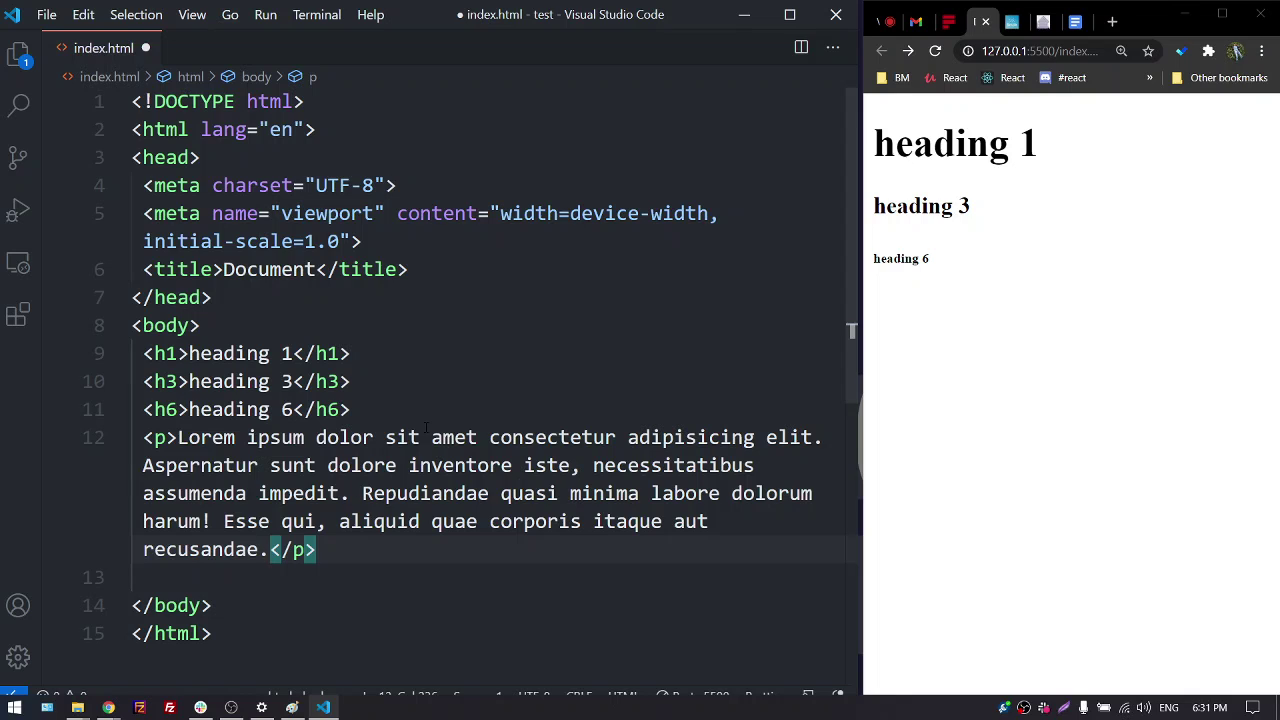
pyautogui.hotkey('ctrl', 's')
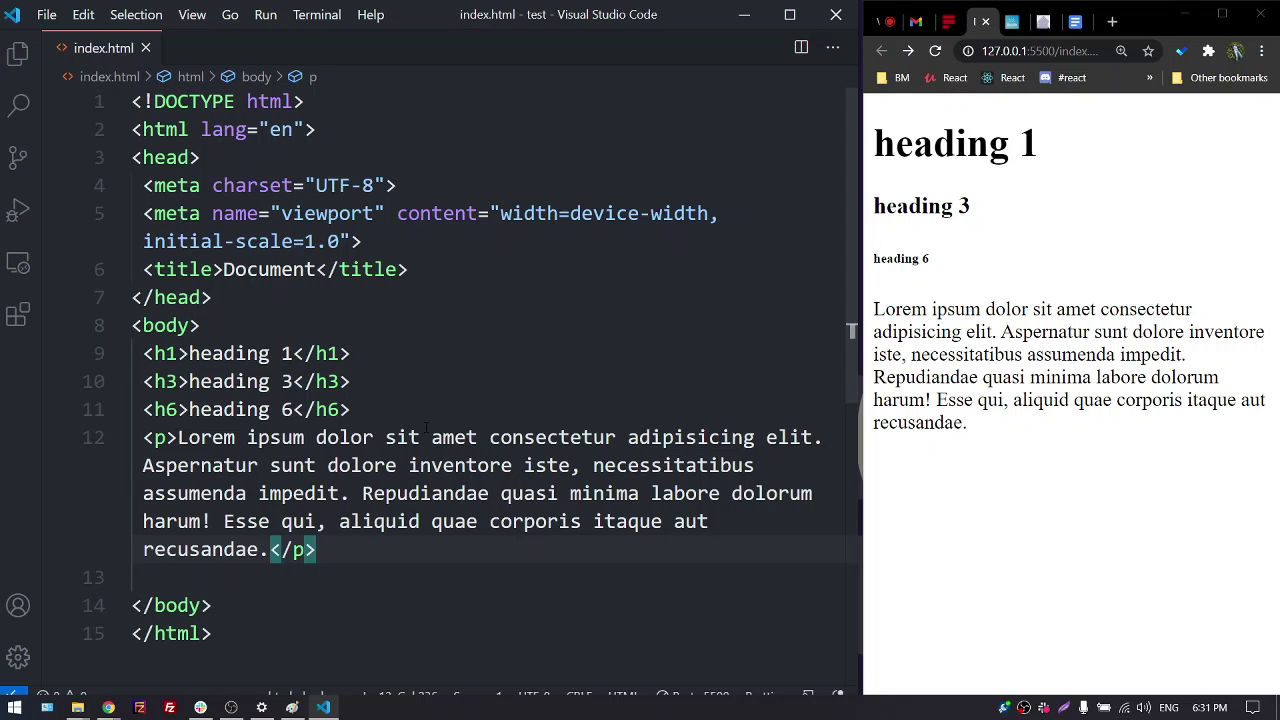
pyautogui.press('Right')
pyautogui.press('Right')
pyautogui.press('Right')
pyautogui.press('Right')
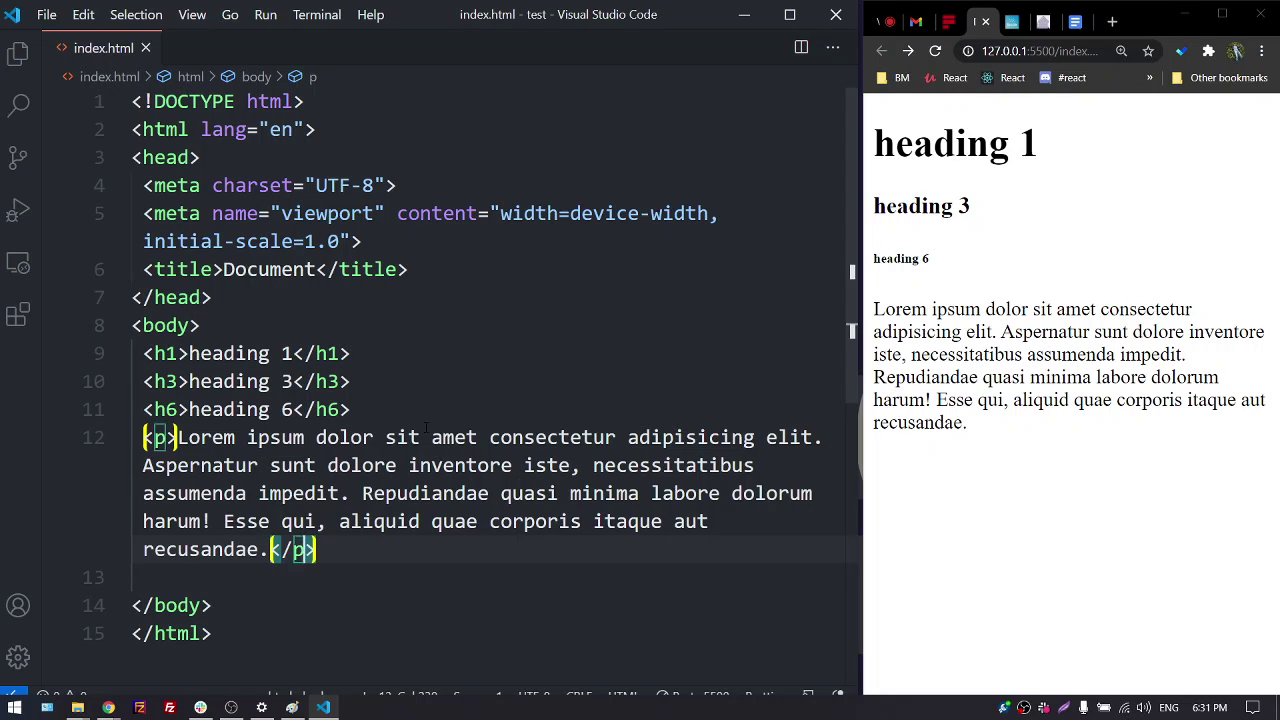
pyautogui.press('Return')
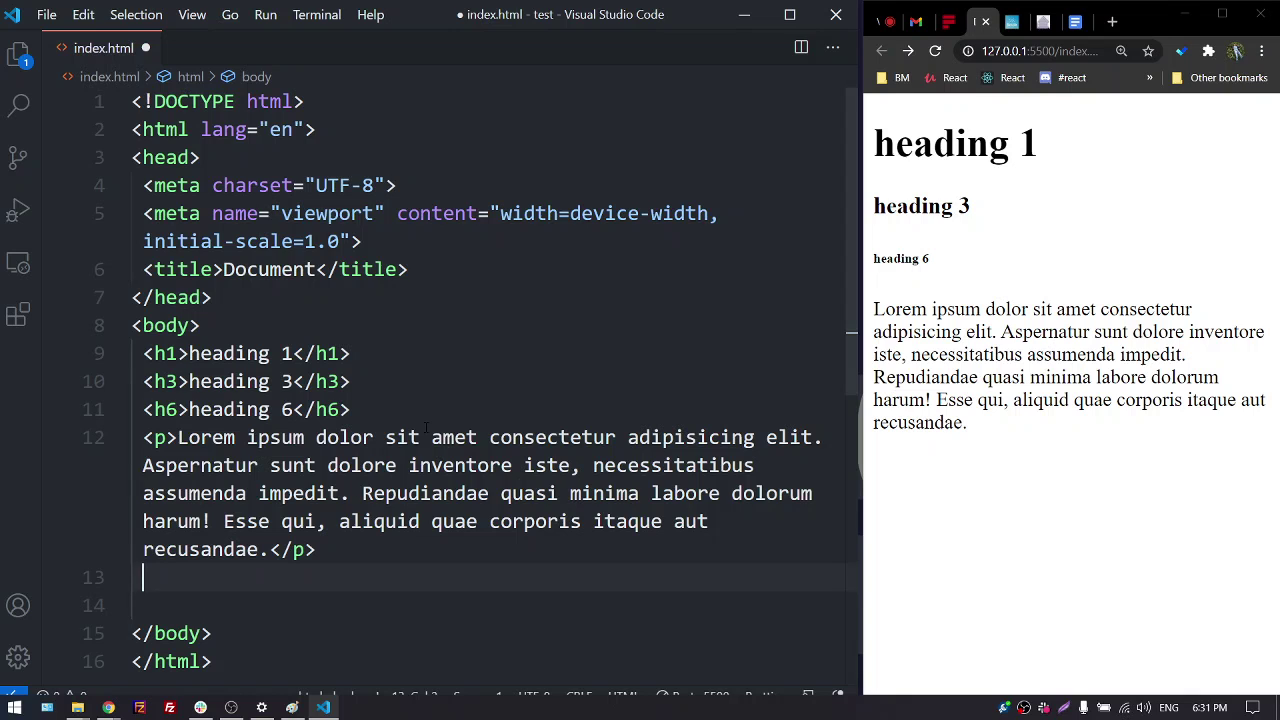
# Insert an img tag with src and alt, plus width and height attributes
pyautogui.write('img')
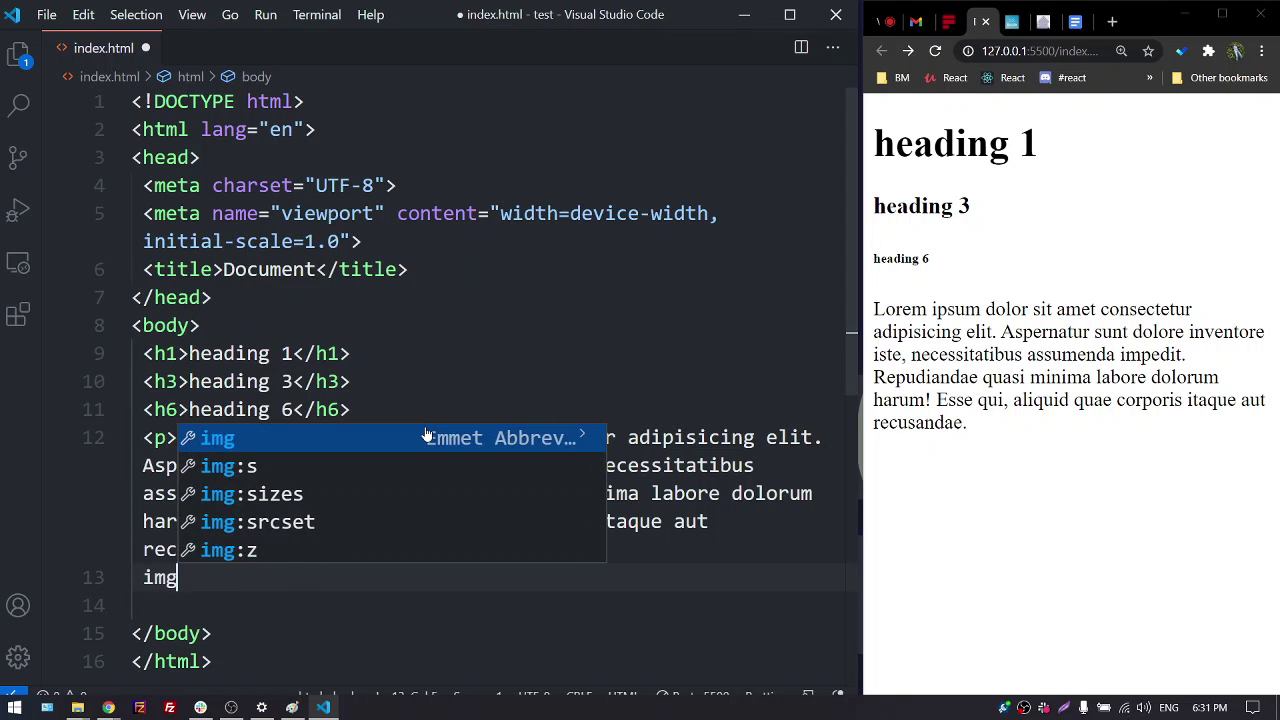
pyautogui.press('Tab')
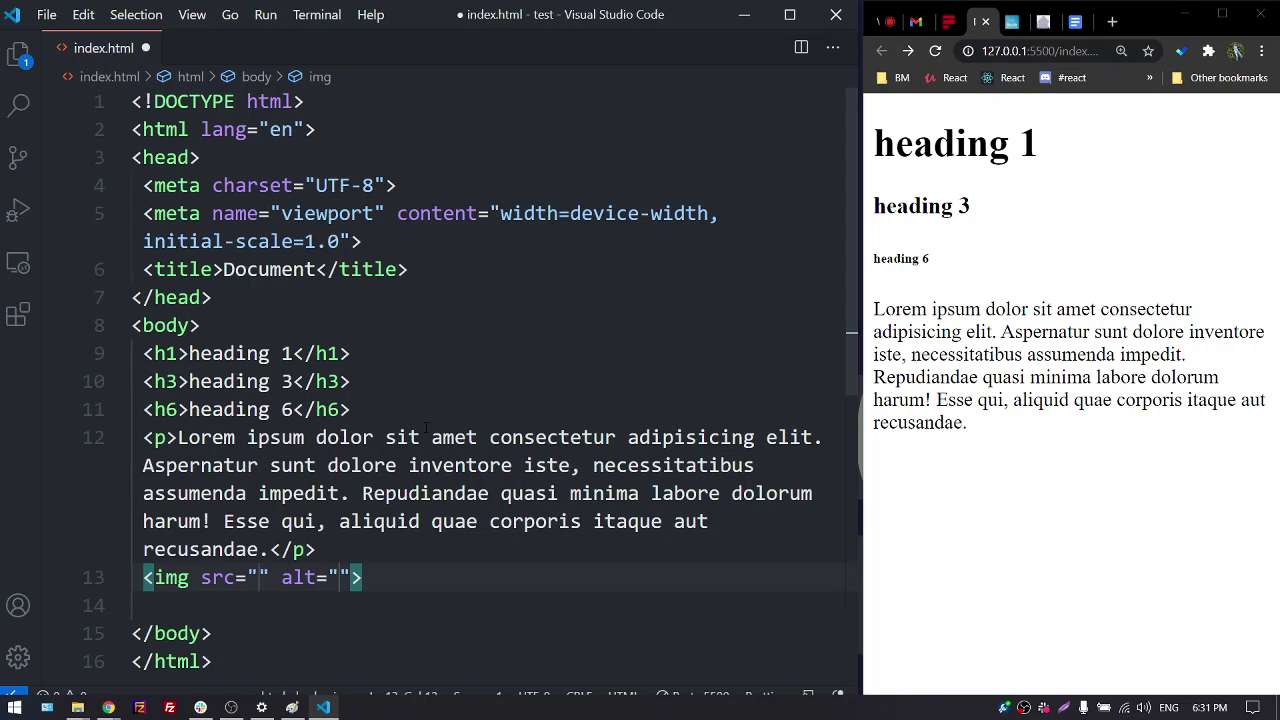
pyautogui.press('Right')
pyautogui.press('Right')
pyautogui.press('Right')
pyautogui.press('Right')
pyautogui.press('Right')
pyautogui.press('Right')
pyautogui.press('Right')
pyautogui.press('Right')
pyautogui.write('wi')
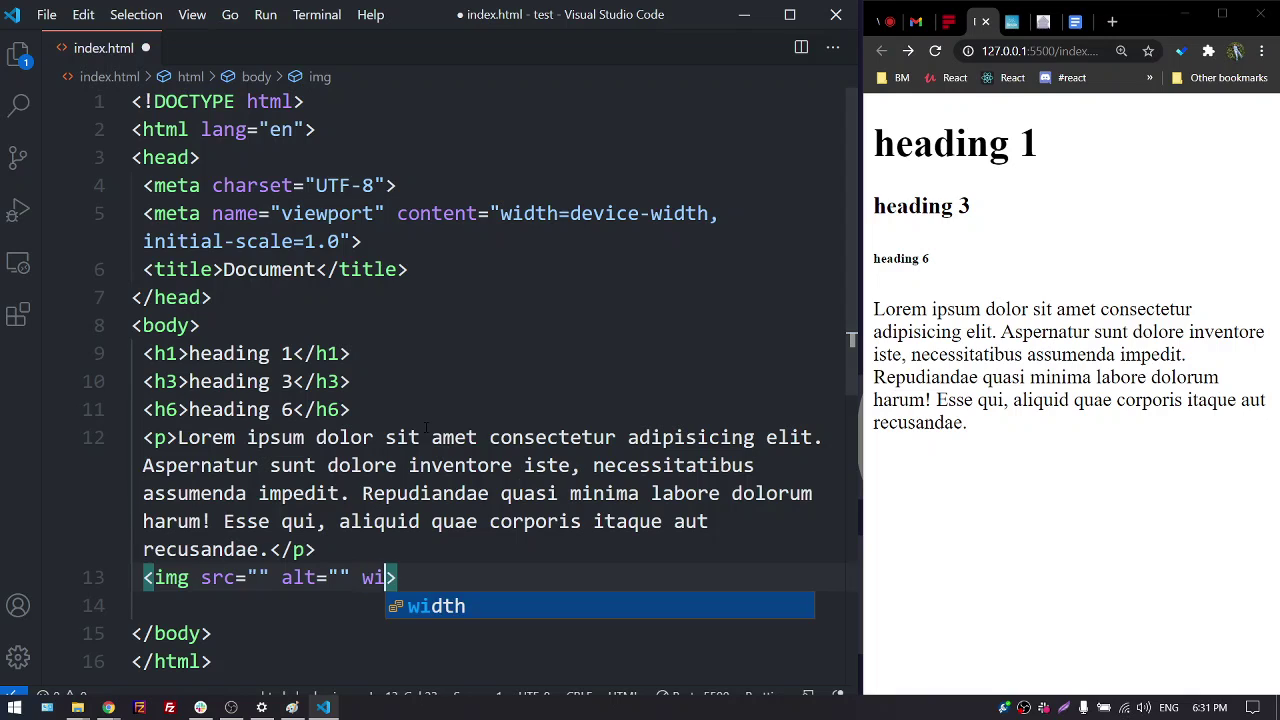
pyautogui.press('Return')
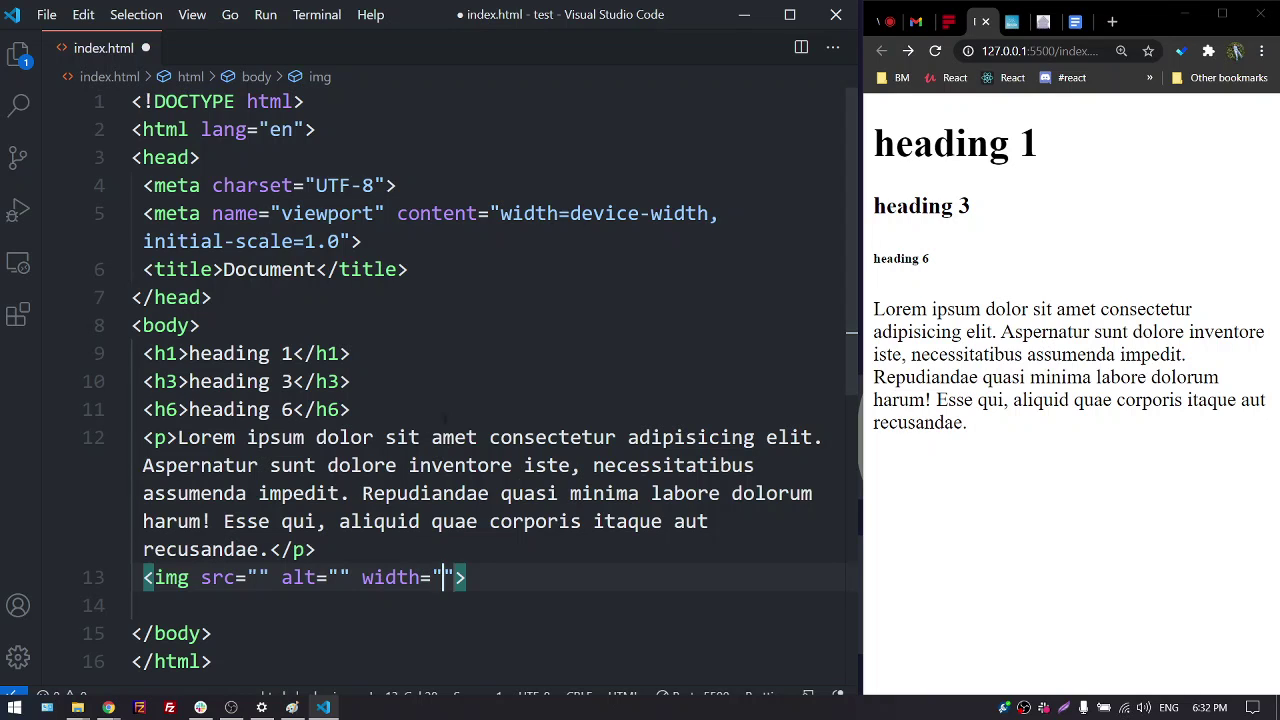
pyautogui.scroll(-1, 498, 492)
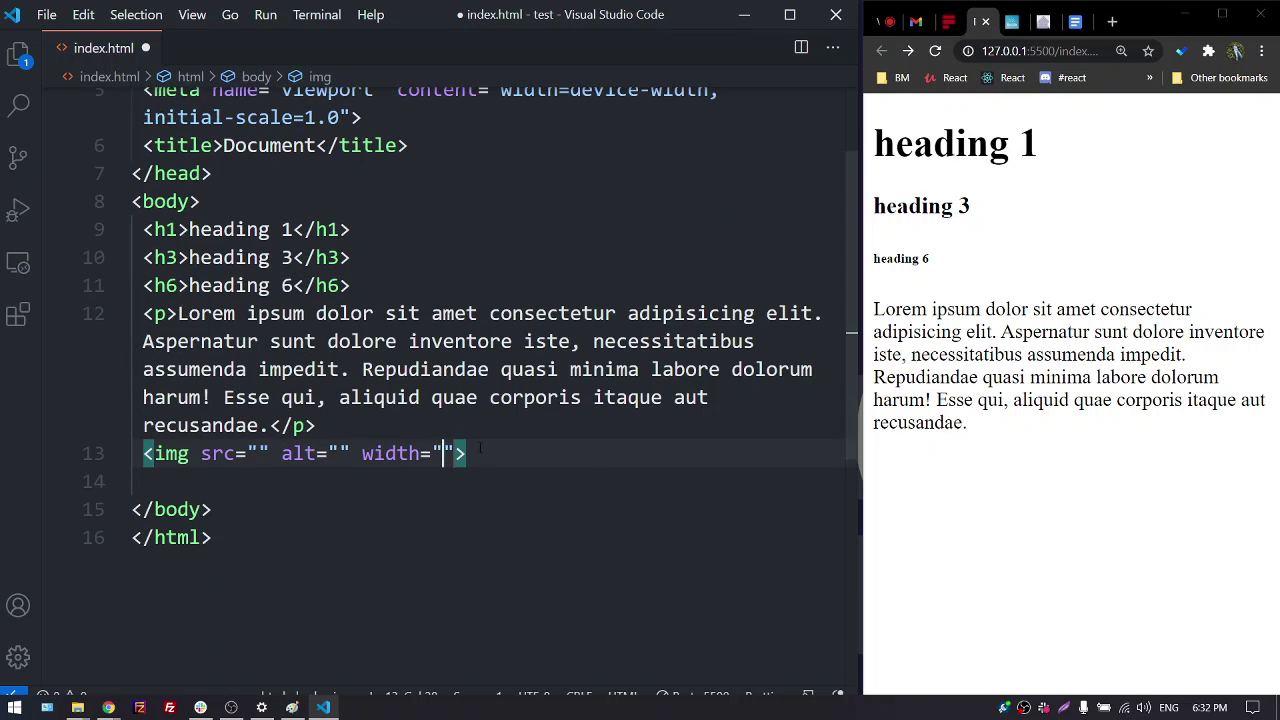
pyautogui.click(482, 452)
pyautogui.press('Left')
pyautogui.write('he')
pyautogui.press('Return')
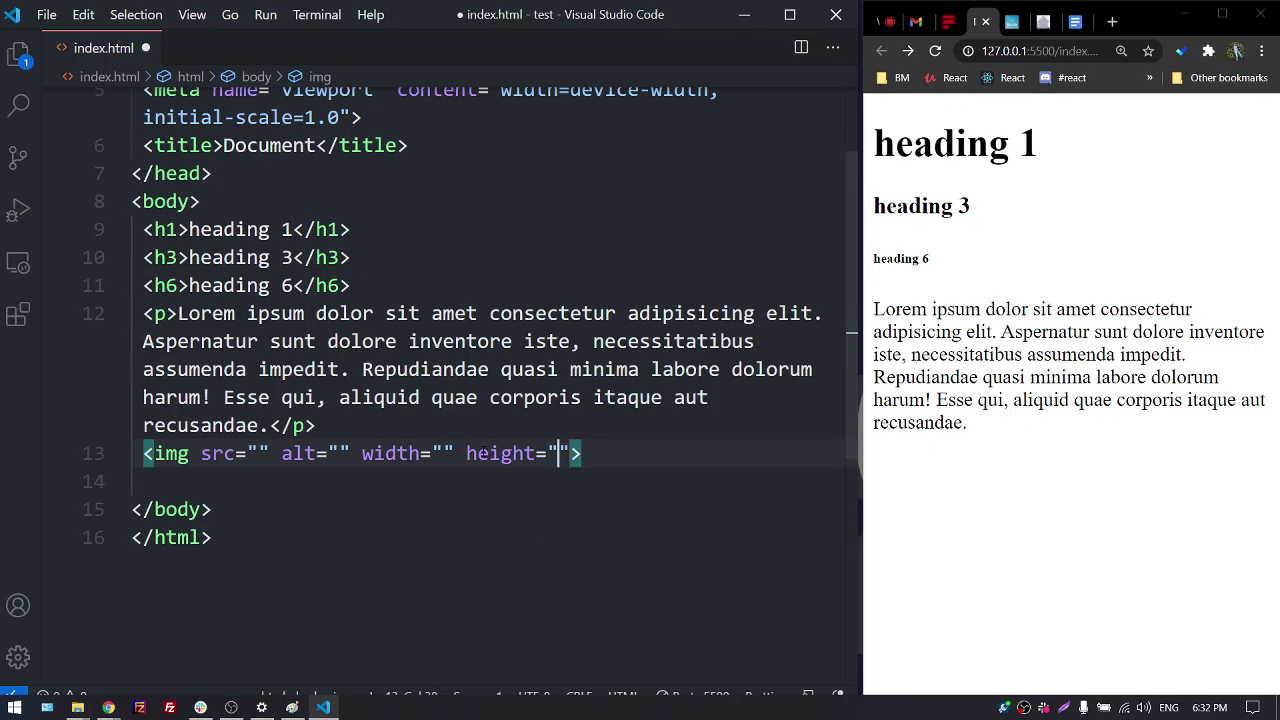
pyautogui.press('End')
pyautogui.press('Return')
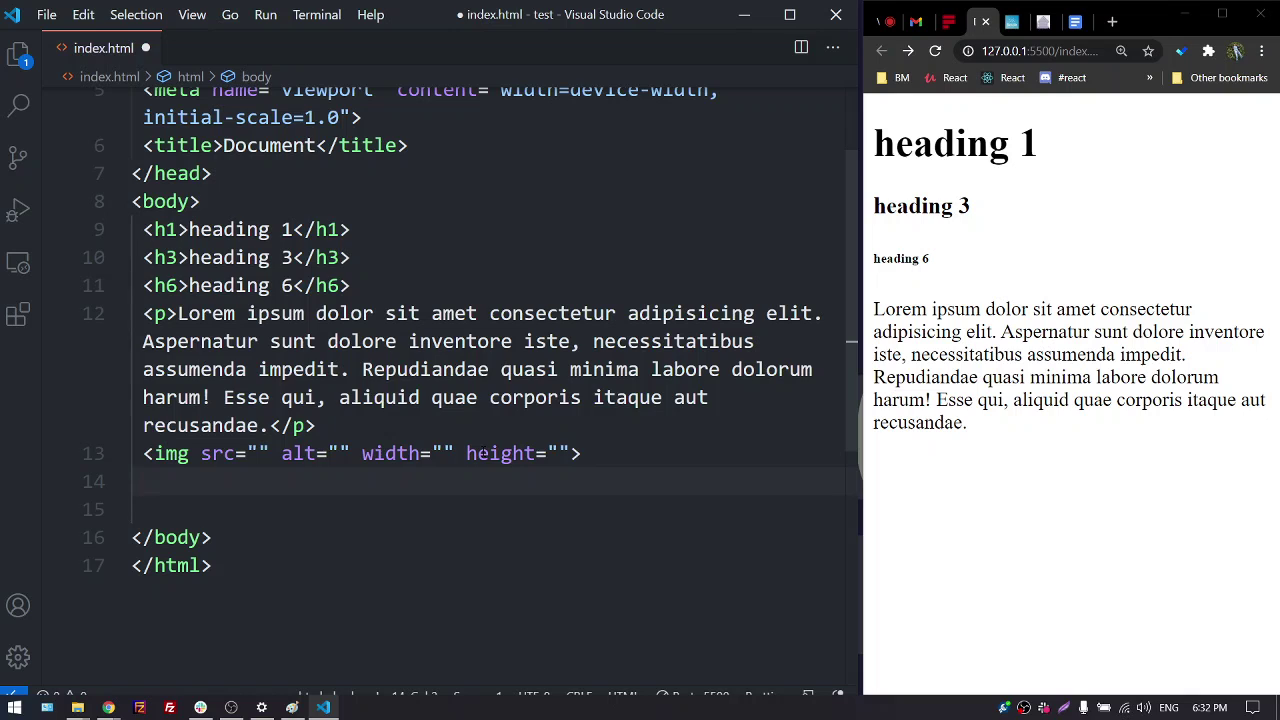
# Add an empty anchor tag below the image
pyautogui.write('a')
pyautogui.press('Tab')
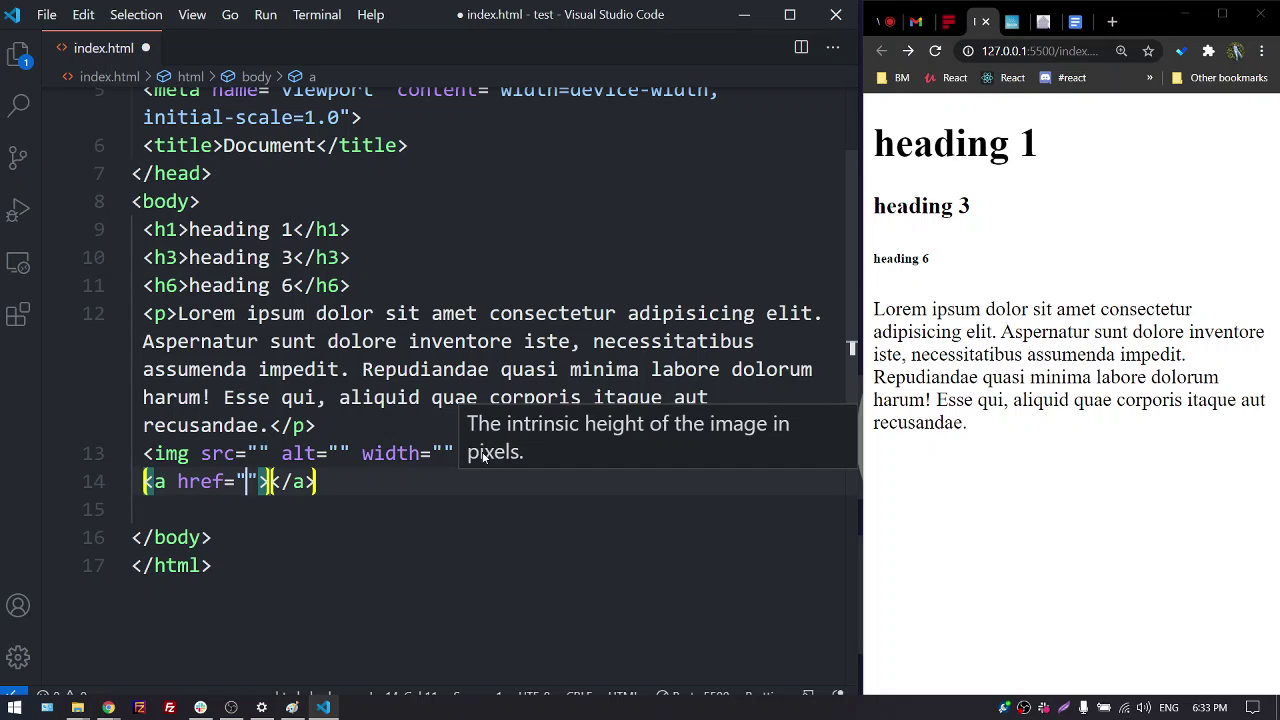
pyautogui.press('Tab')
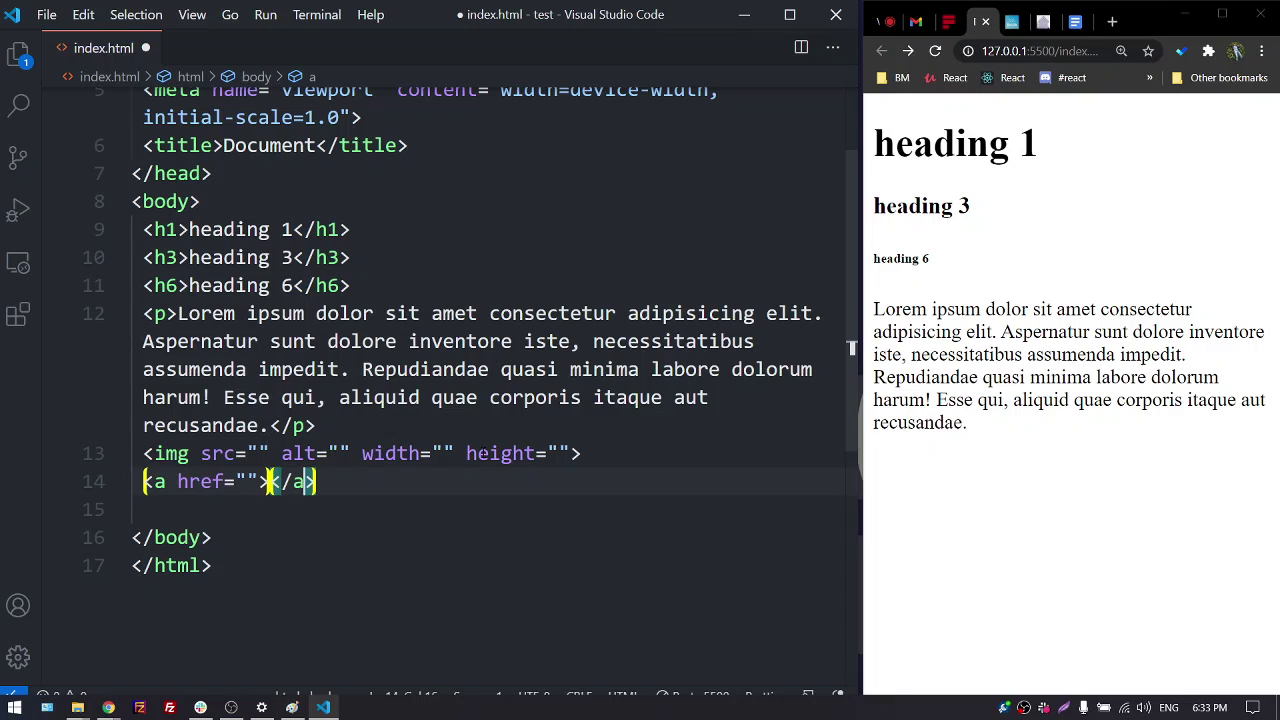
pyautogui.press('End')
pyautogui.press('Return')
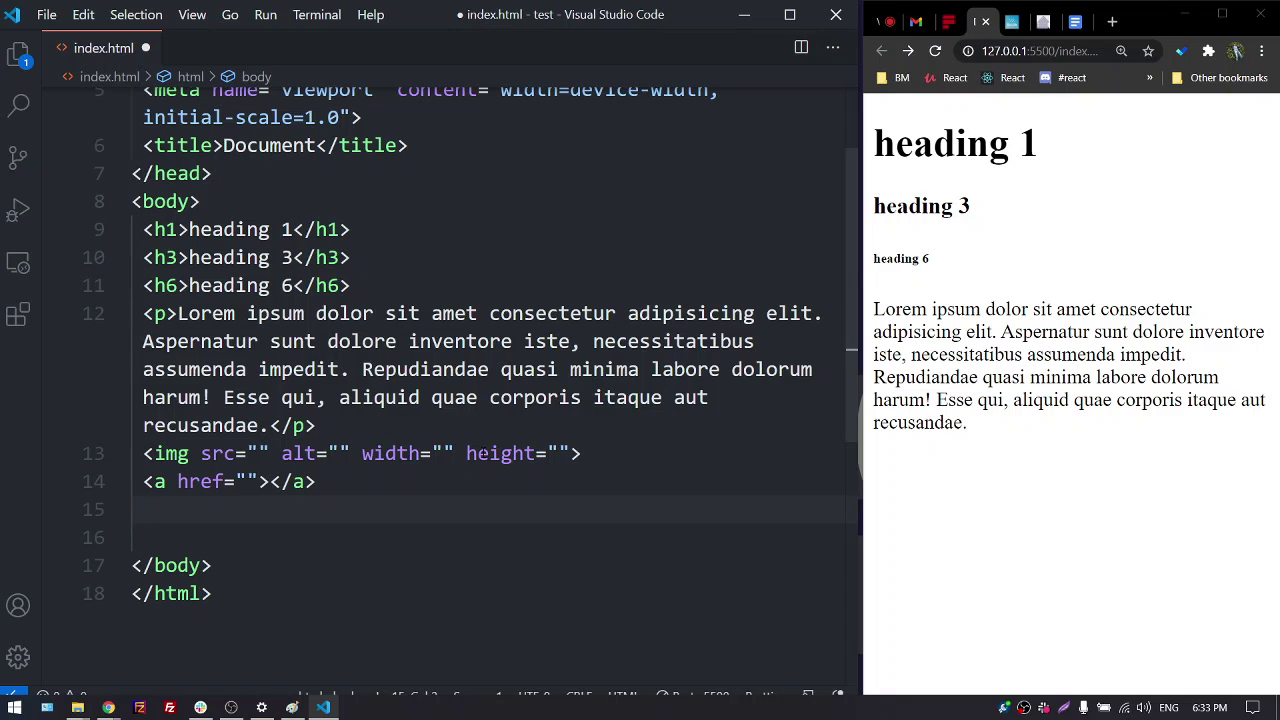
# Create an unordered list containing 'list item 1' and save
pyautogui.write('ul')
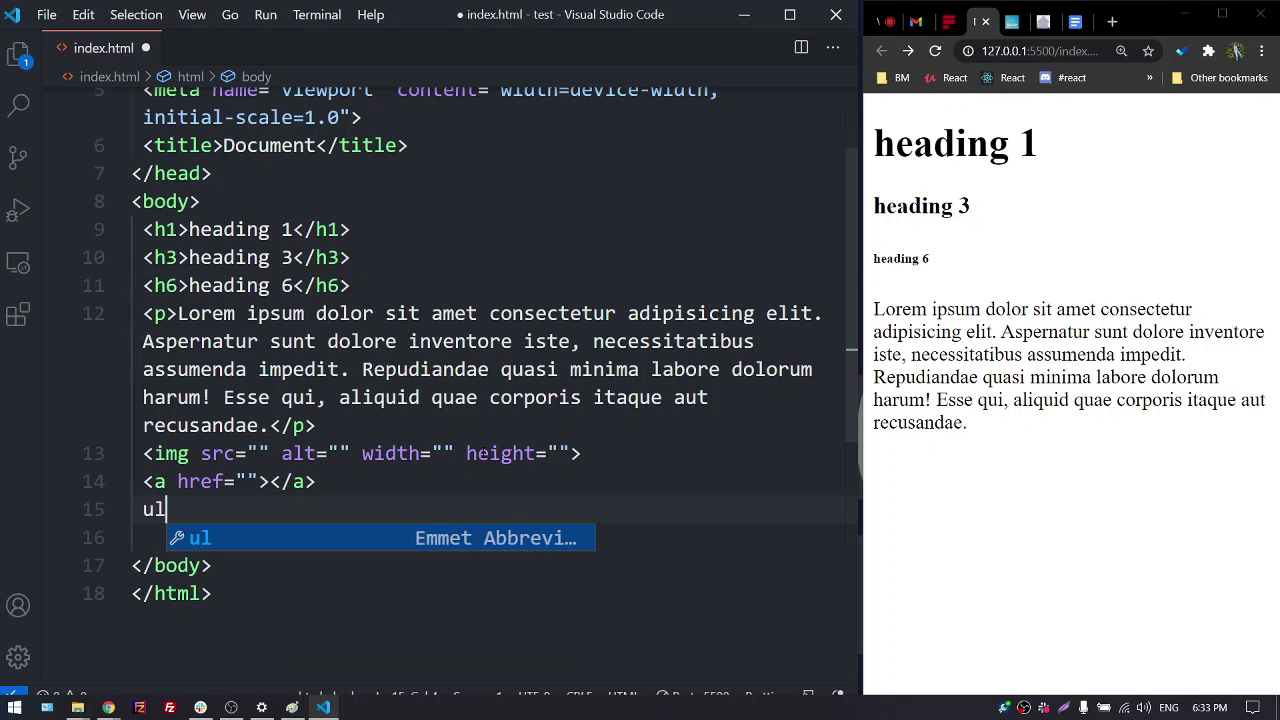
pyautogui.press('Tab')
pyautogui.press('Return')
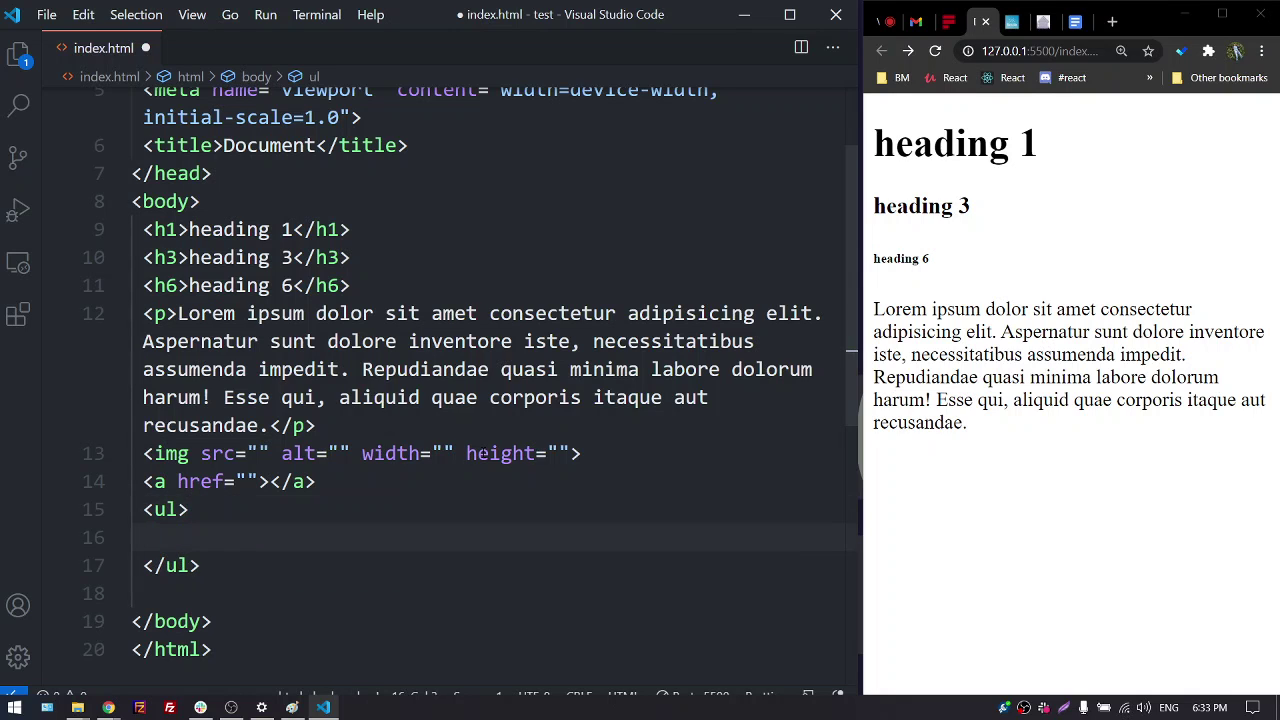
pyautogui.write('li')
pyautogui.press('Tab')
pyautogui.hotkey('ctrl', 's')
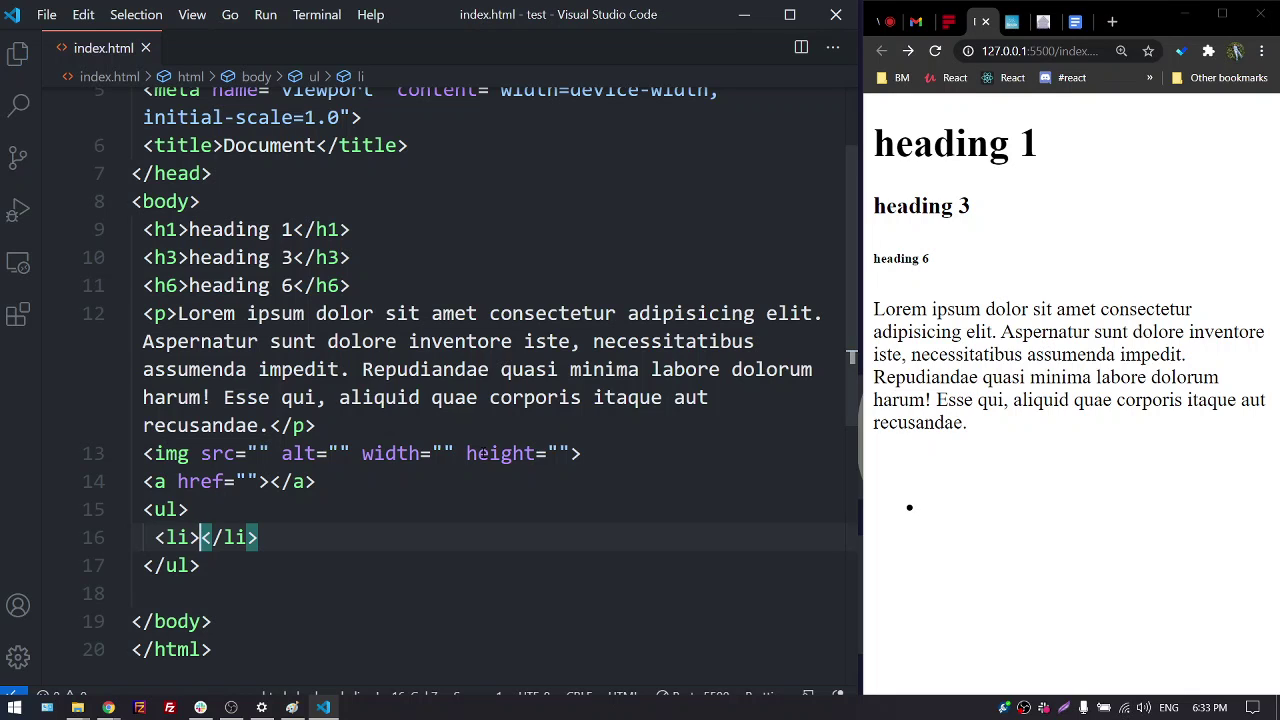
pyautogui.write('list ite')
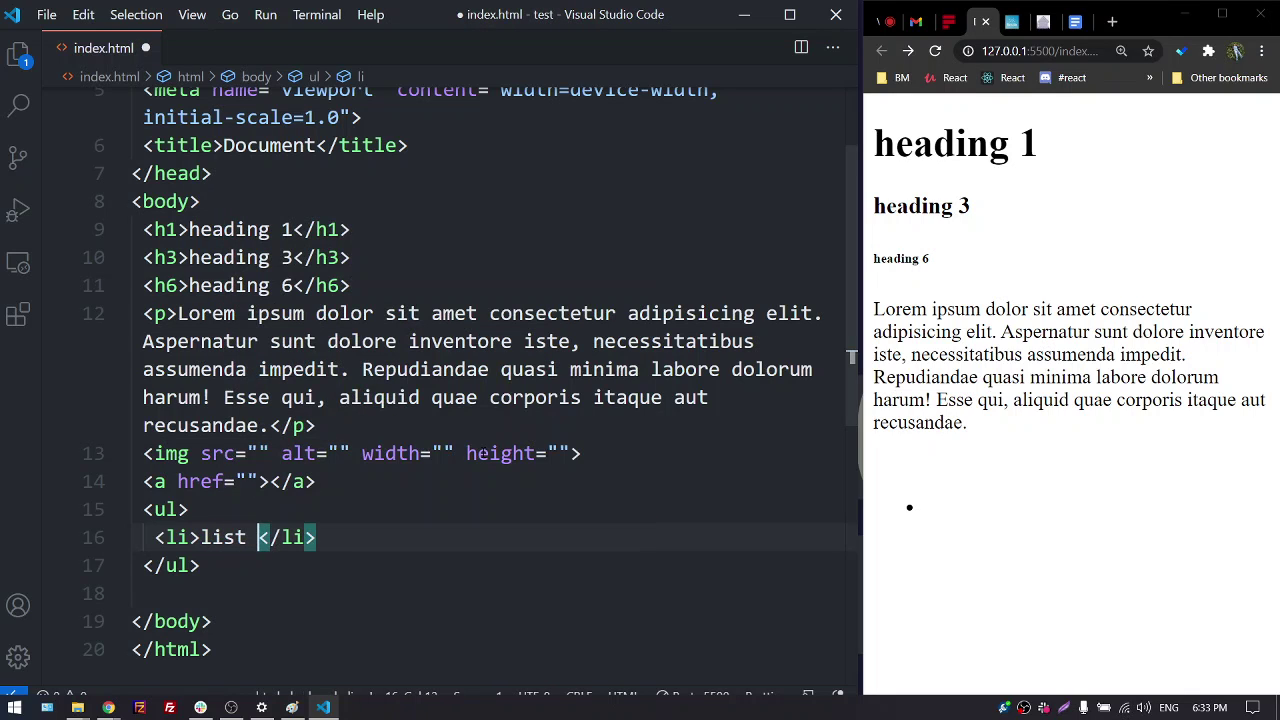
pyautogui.write('m 1')
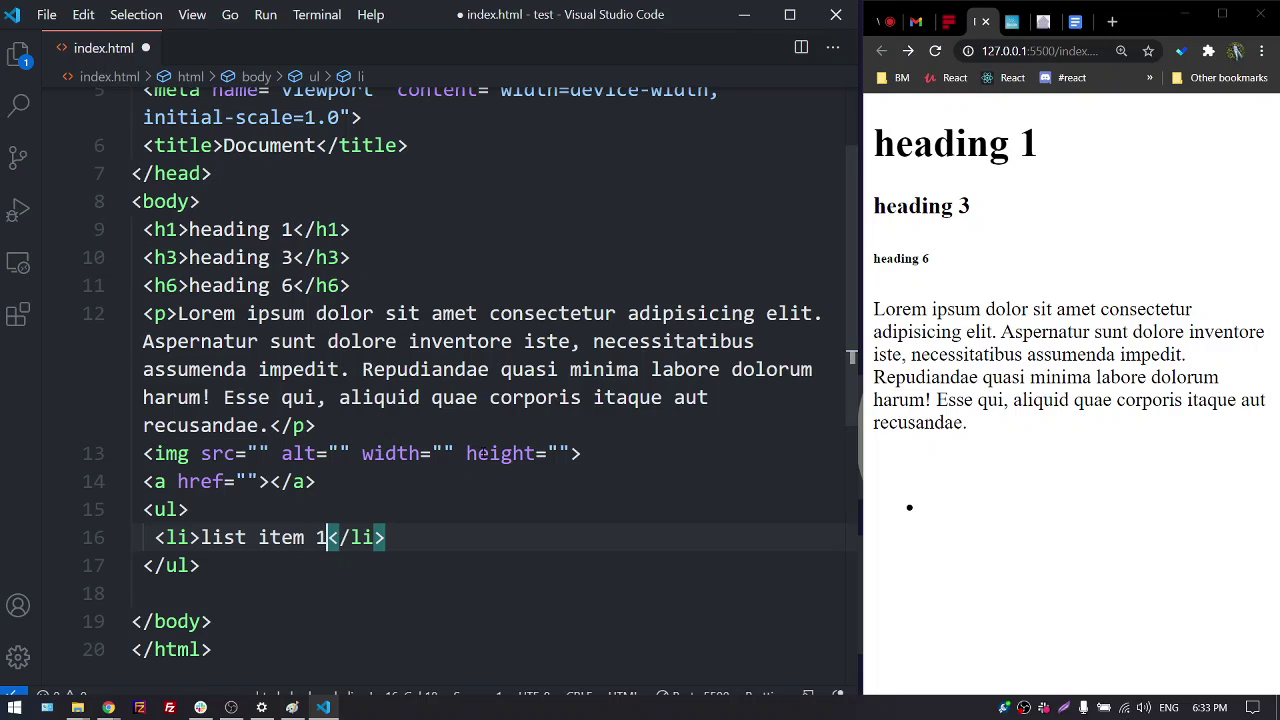
pyautogui.hotkey('ctrl', 's')
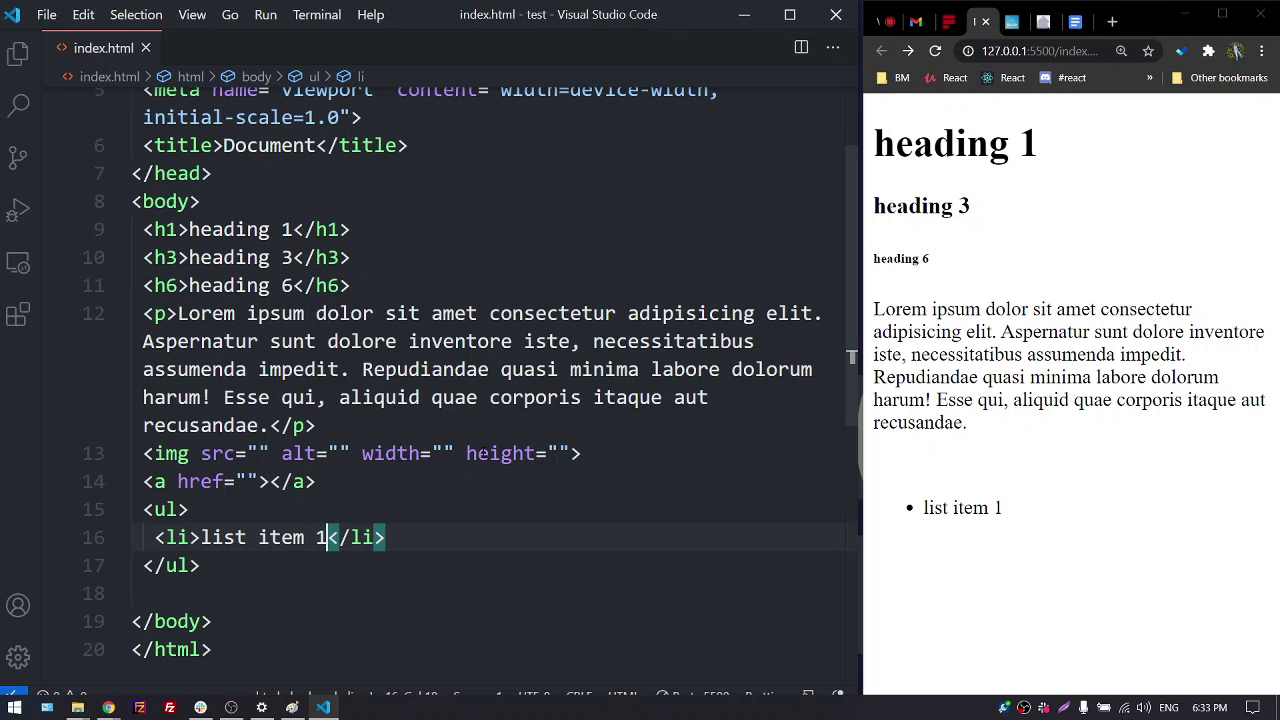
pyautogui.press('Down')
pyautogui.press('Return')
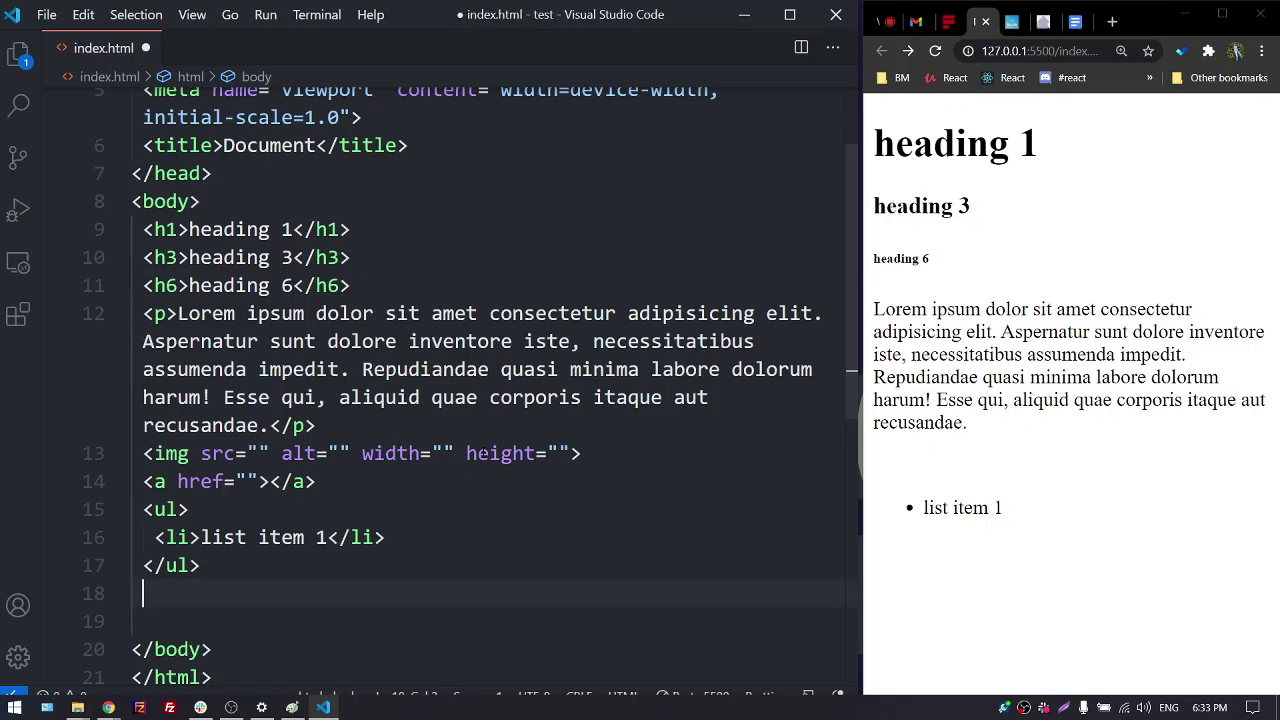
# Create an ordered list with the item 'jedan' and save
pyautogui.write('ol')
pyautogui.press('Tab')
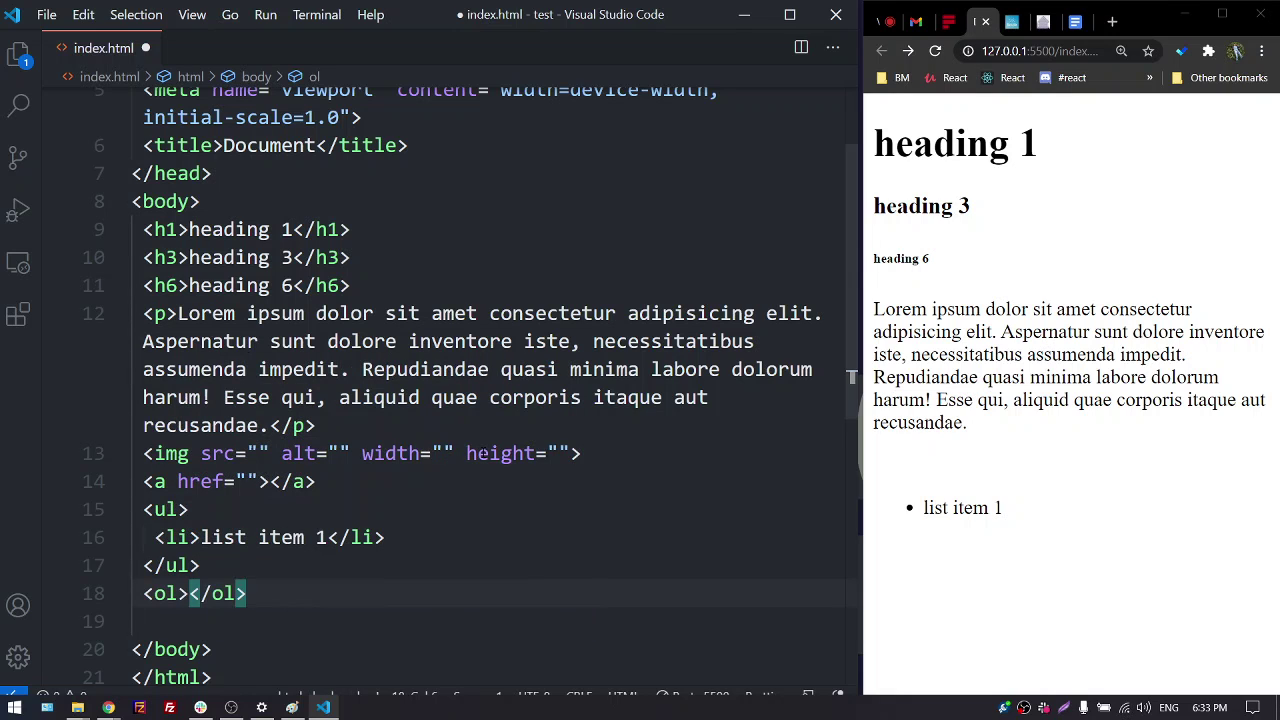
pyautogui.press('Return')
pyautogui.write('l')
pyautogui.press('Tab')
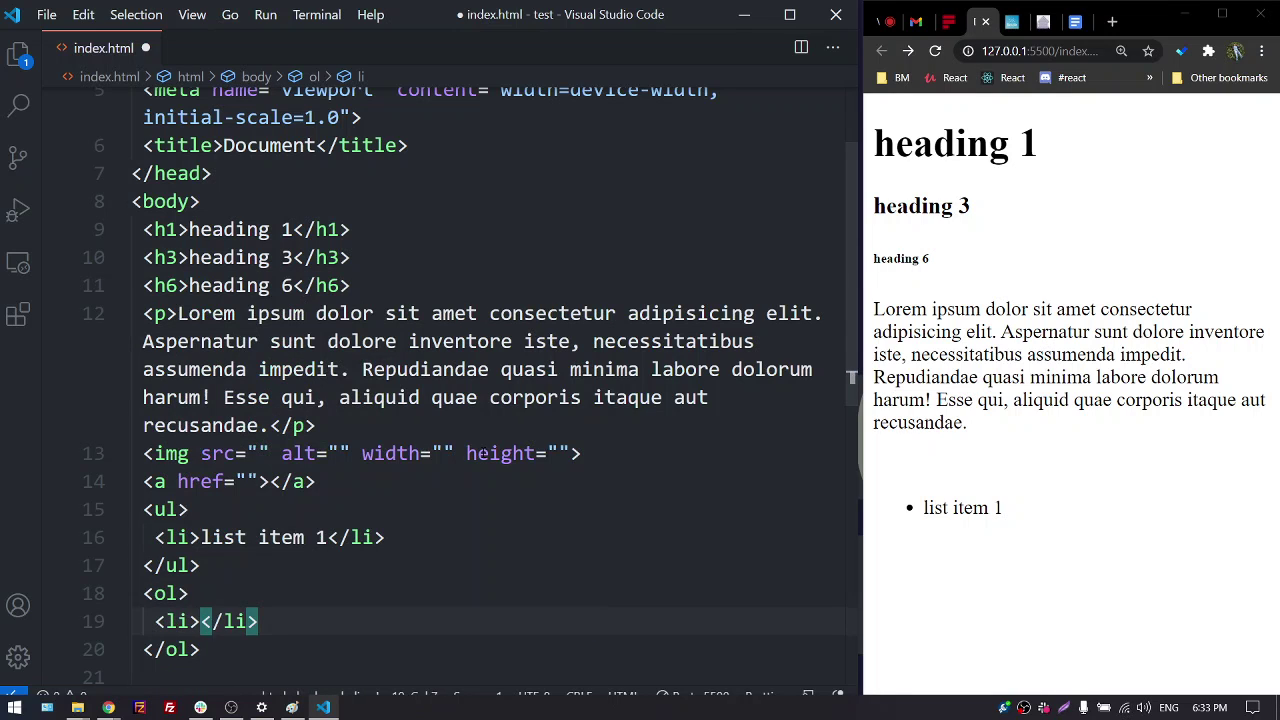
pyautogui.write('jedan')
pyautogui.hotkey('ctrl', 's')
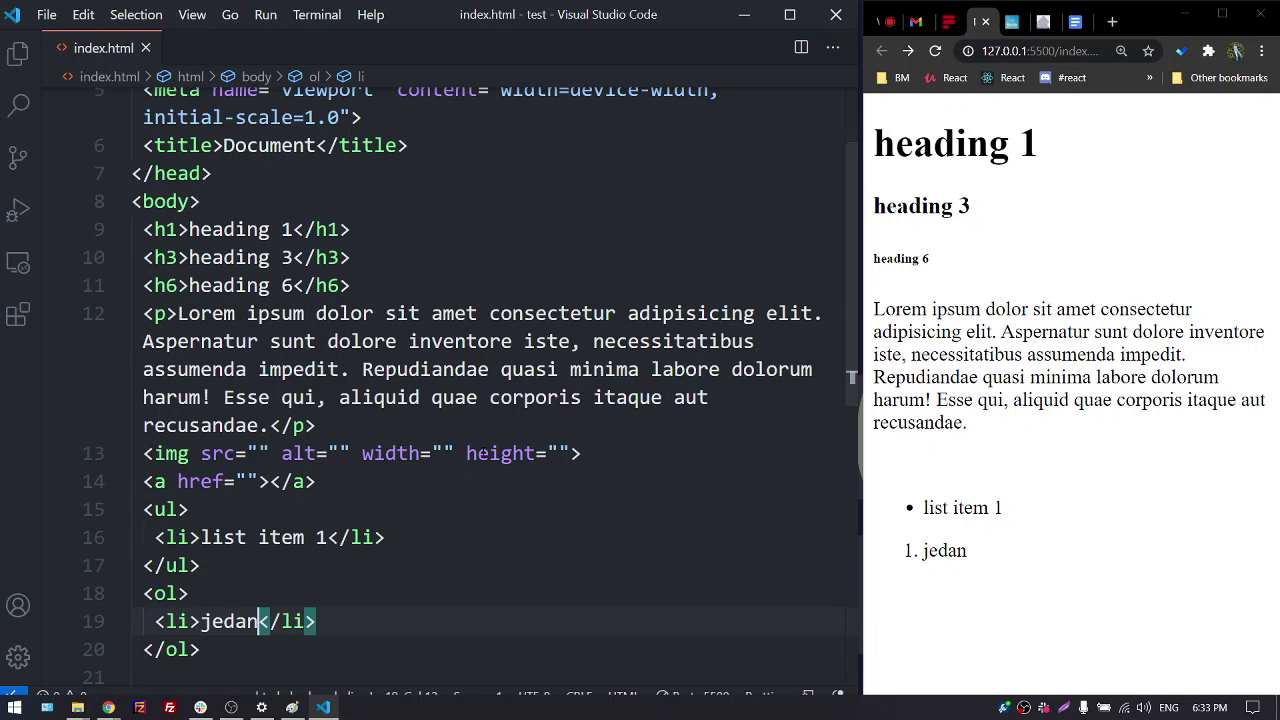
pyautogui.press('Down')
pyautogui.press('Return')
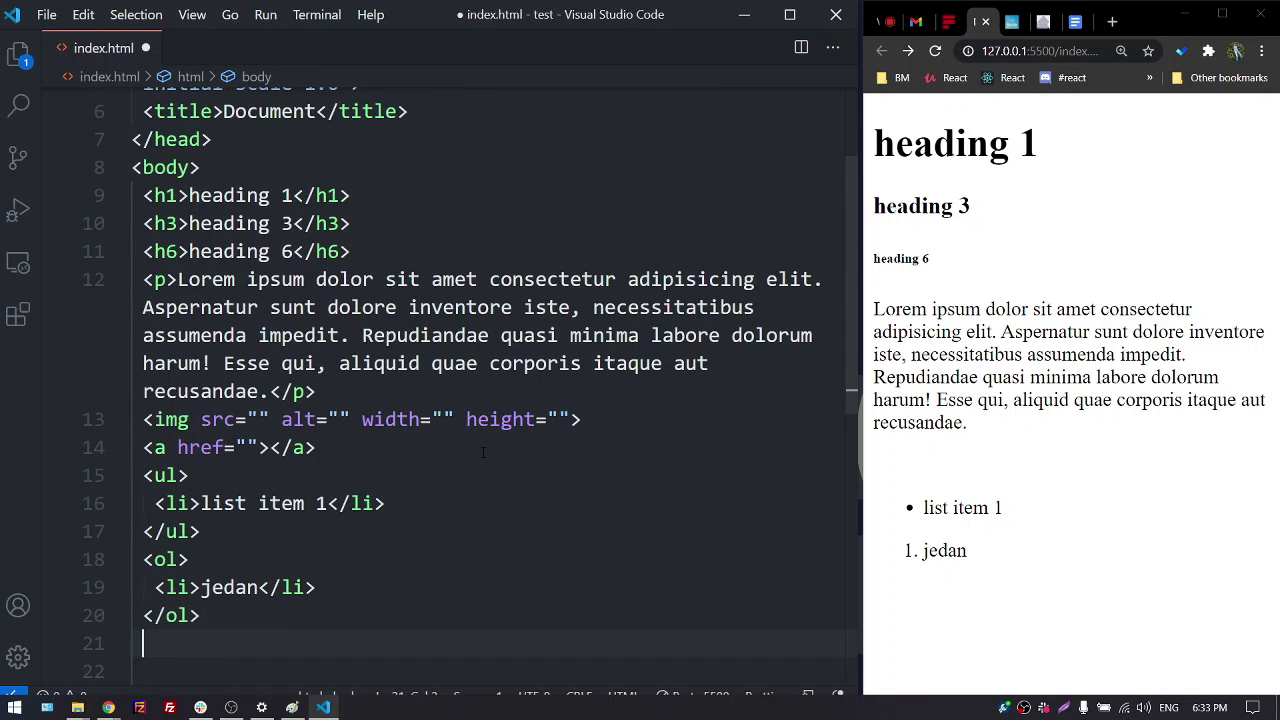
# Start a second ordered list containing the text 'na primer:'
pyautogui.write('ol')
pyautogui.press('Tab')
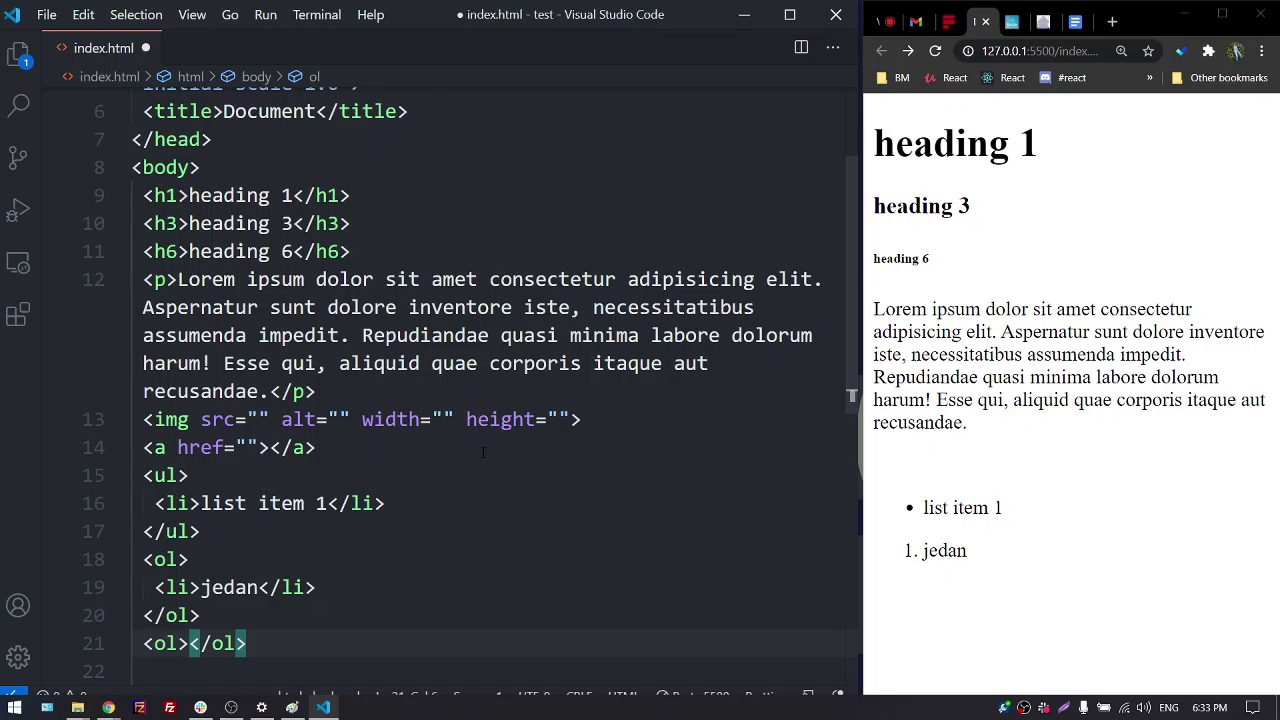
pyautogui.press('Return')
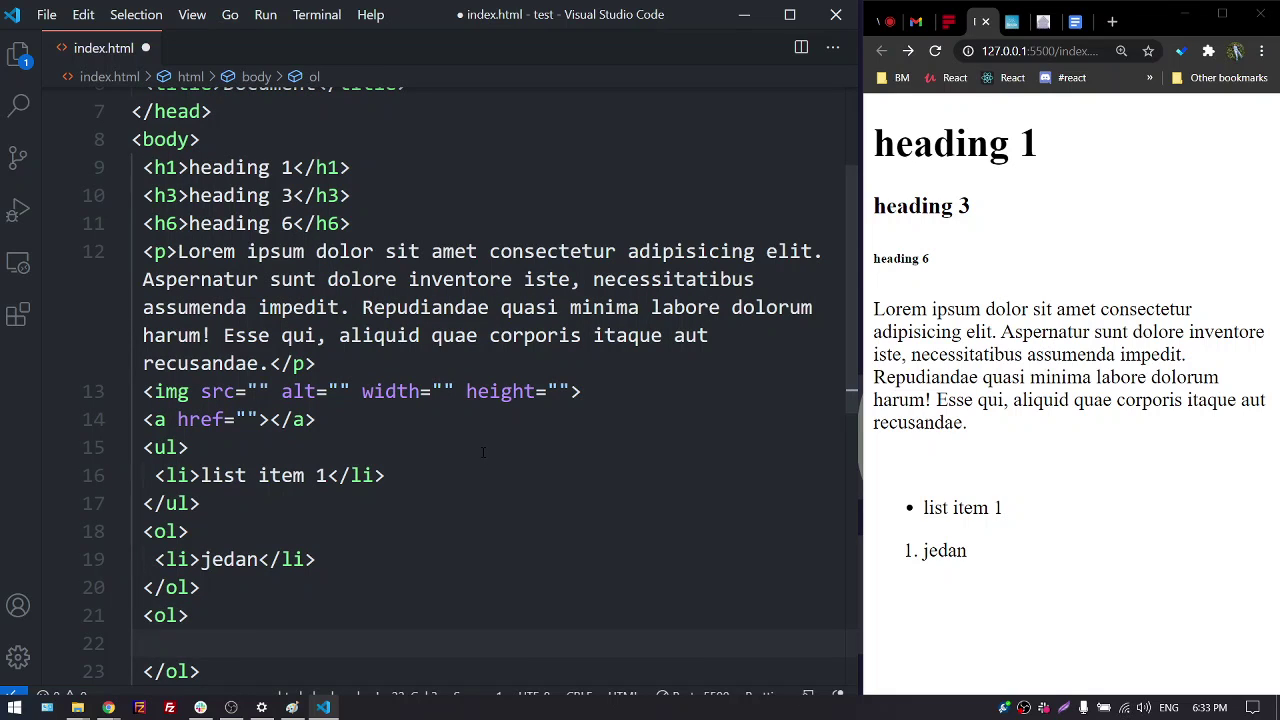
pyautogui.write('na pri')
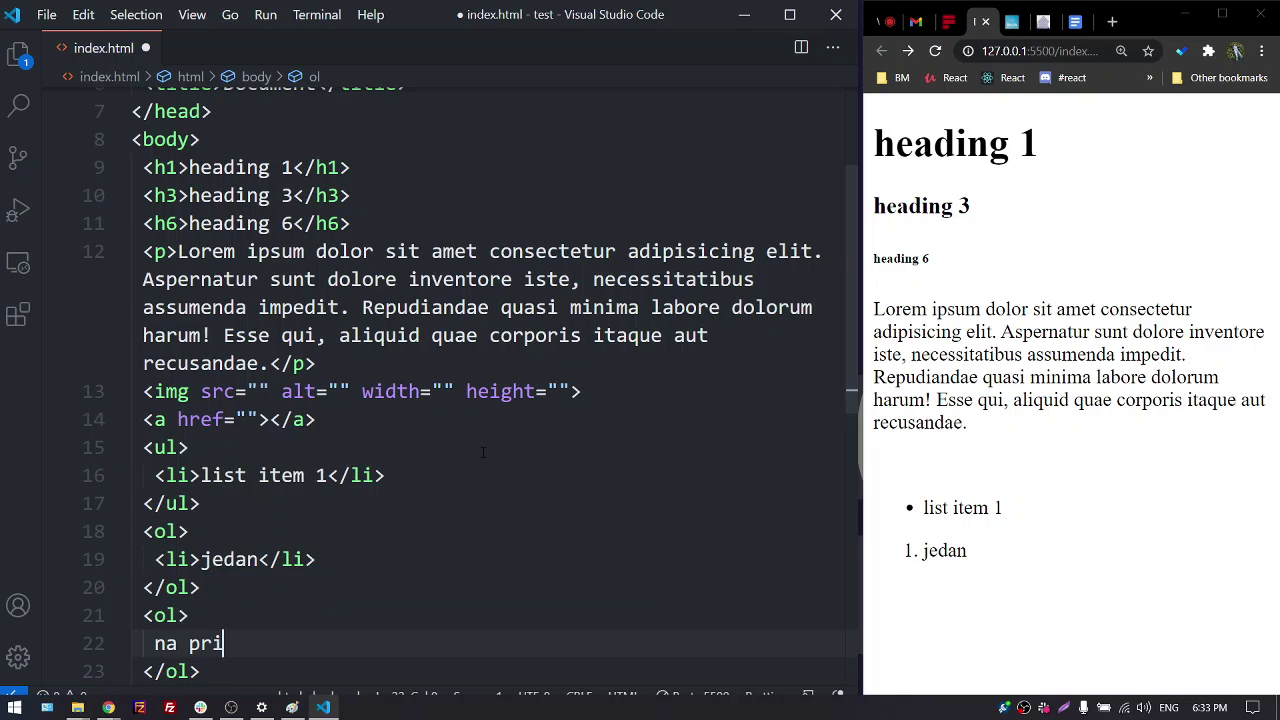
pyautogui.write('mer:')
pyautogui.press('Return')
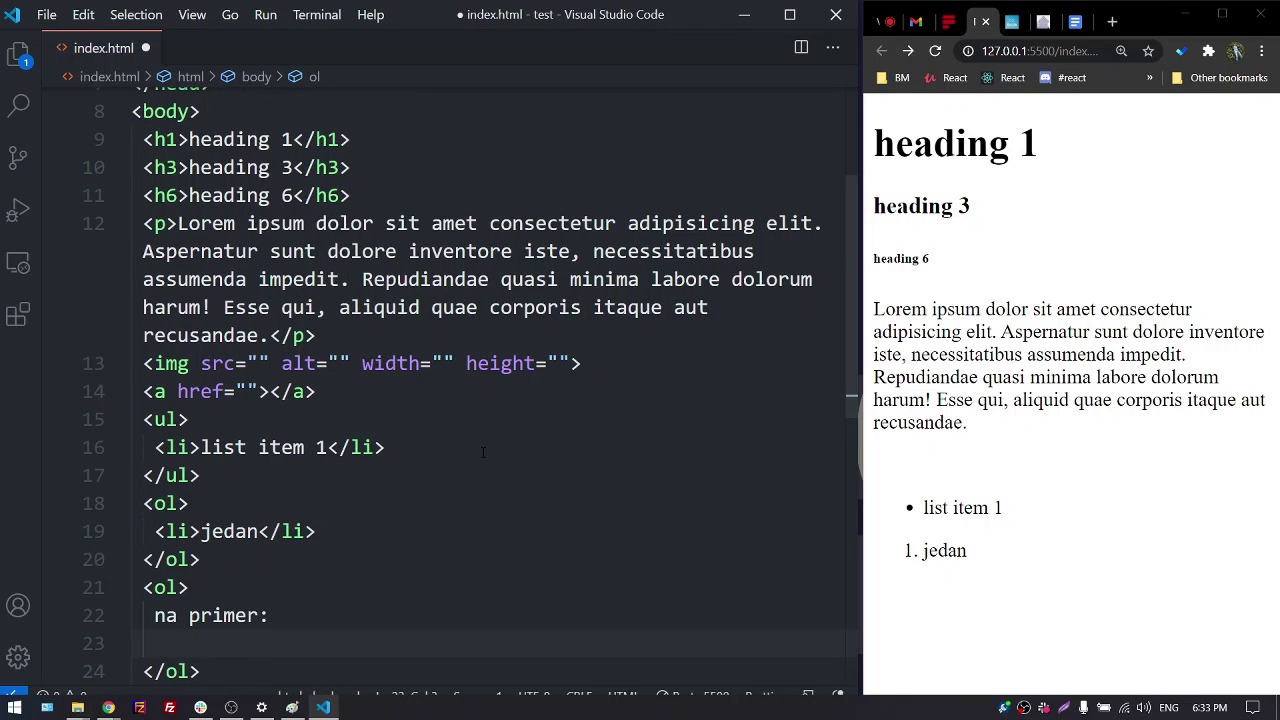
# Nest a bulleted list with item 'primer 1' under it and save
pyautogui.write('ul')
pyautogui.press('Tab')
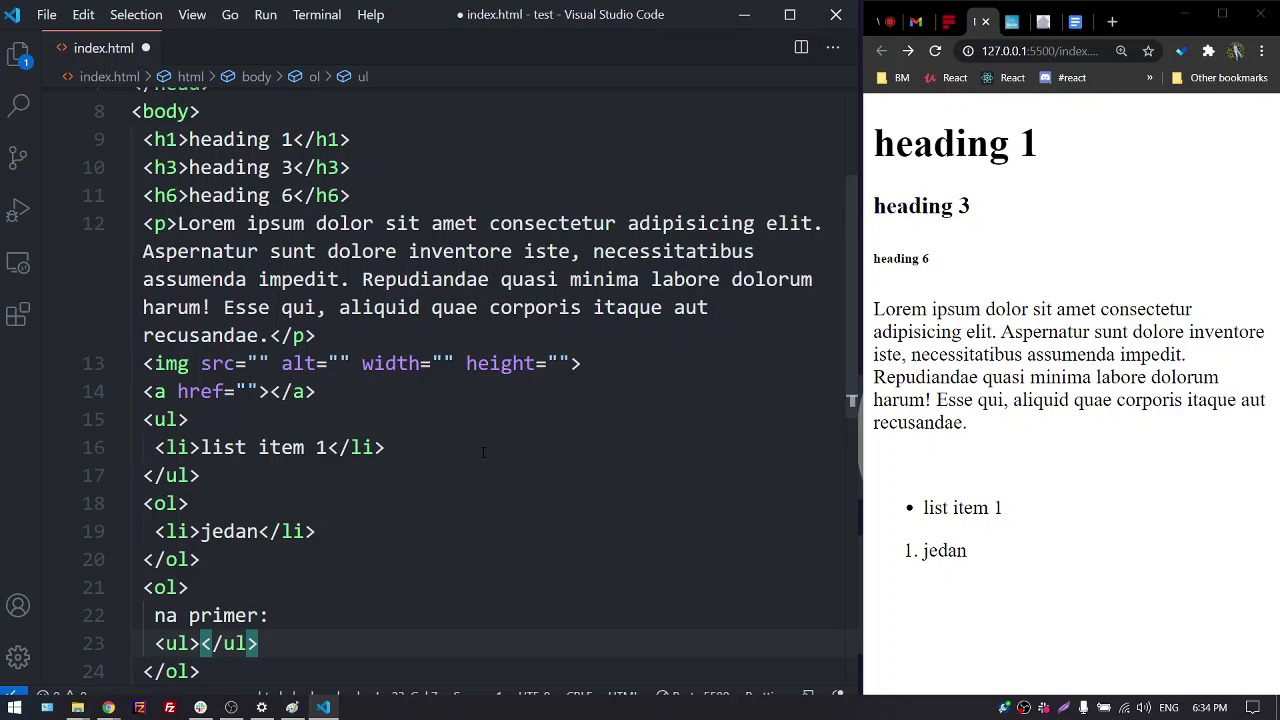
pyautogui.press('Return')
pyautogui.write('li')
pyautogui.press('Tab')
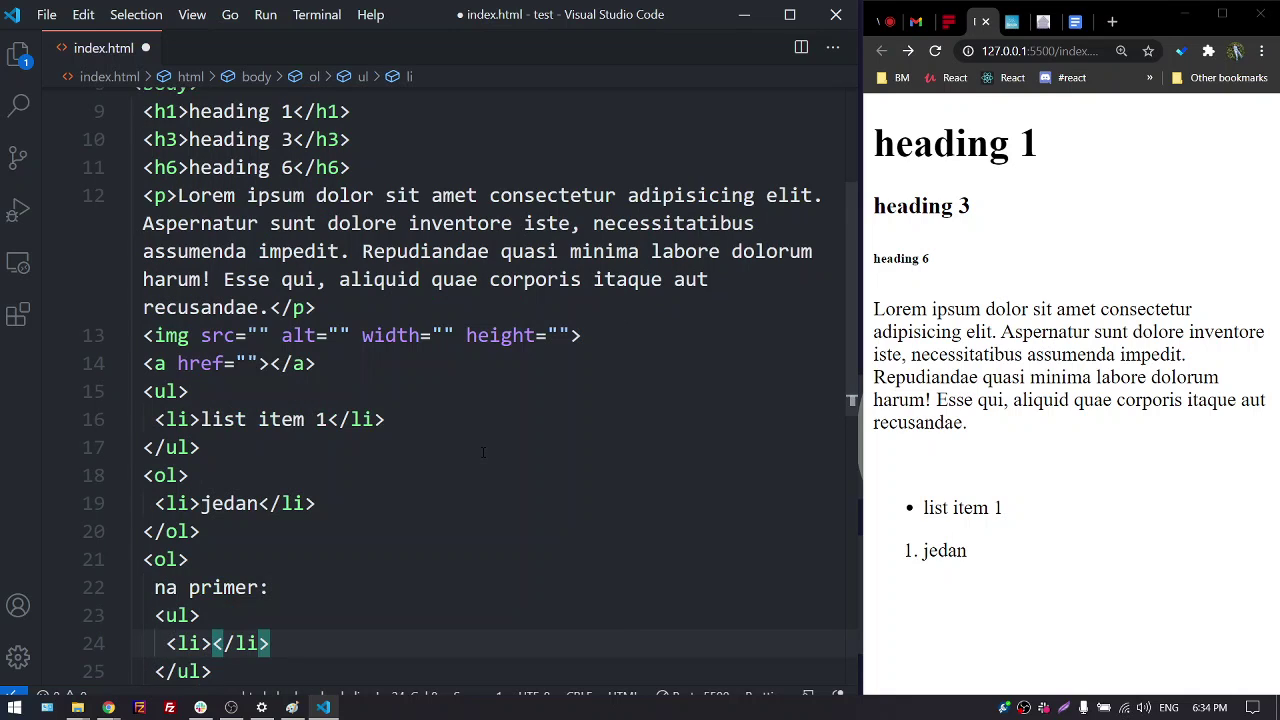
pyautogui.write('primer ')
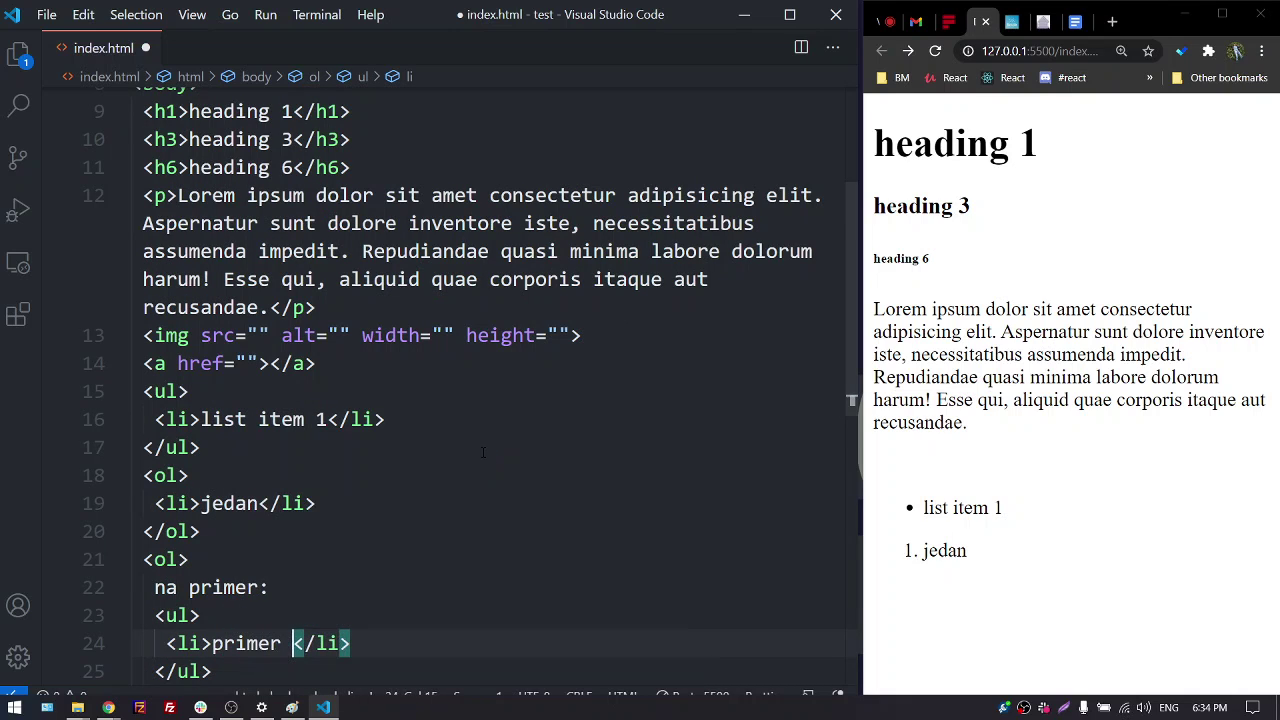
pyautogui.write('1')
pyautogui.hotkey('ctrl', 's')
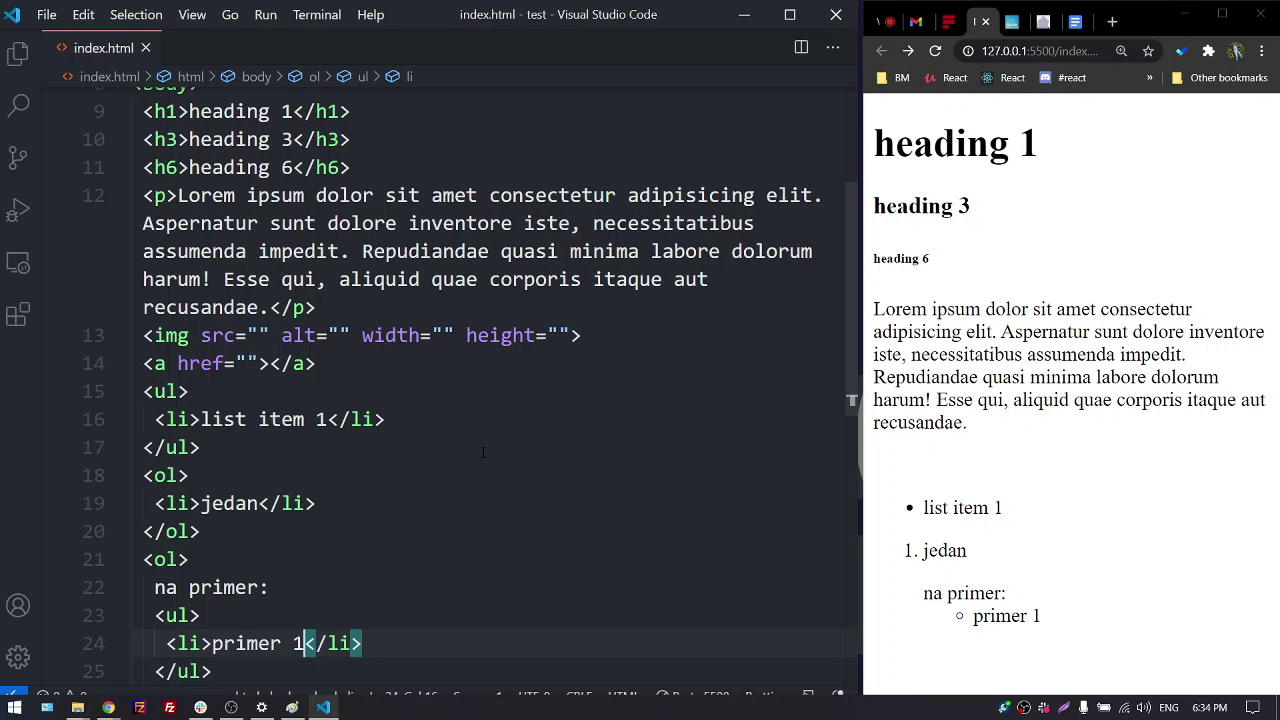
pyautogui.press('Down')
pyautogui.press('Down')
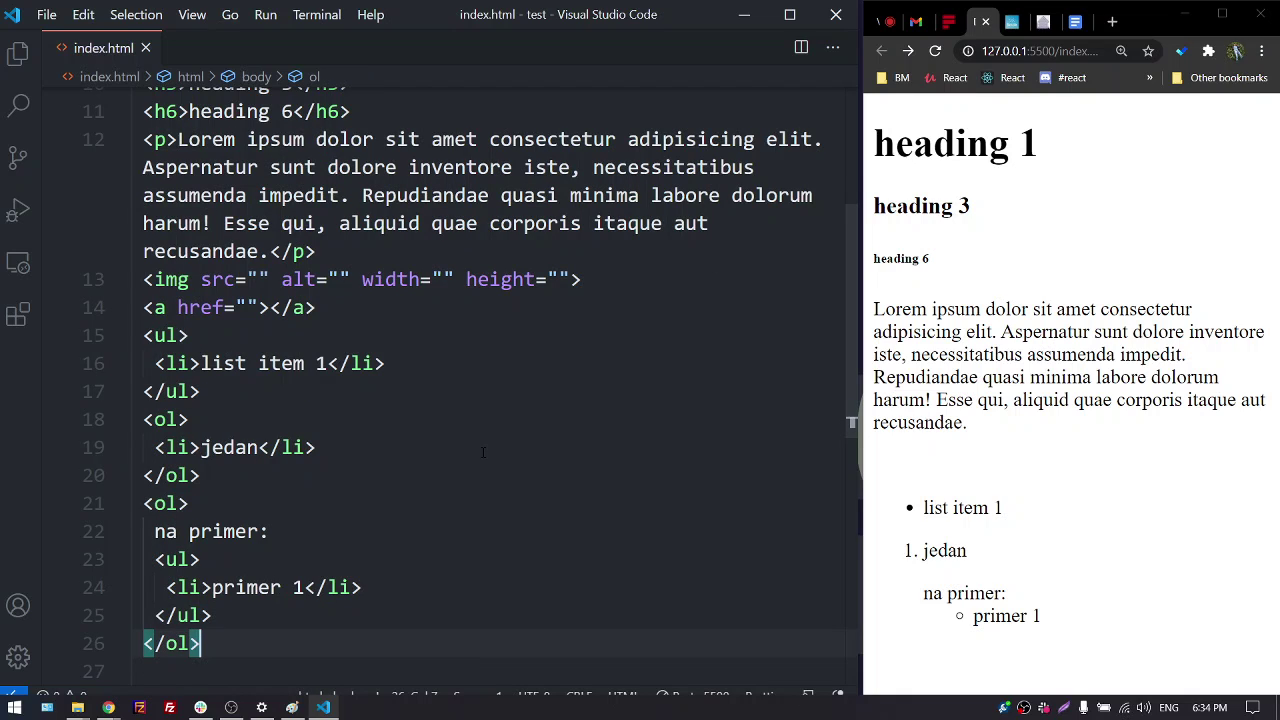
pyautogui.press('Return')
# Insert a <table> element after the lists, containing an empty <tr> row
pyautogui.write('ta')
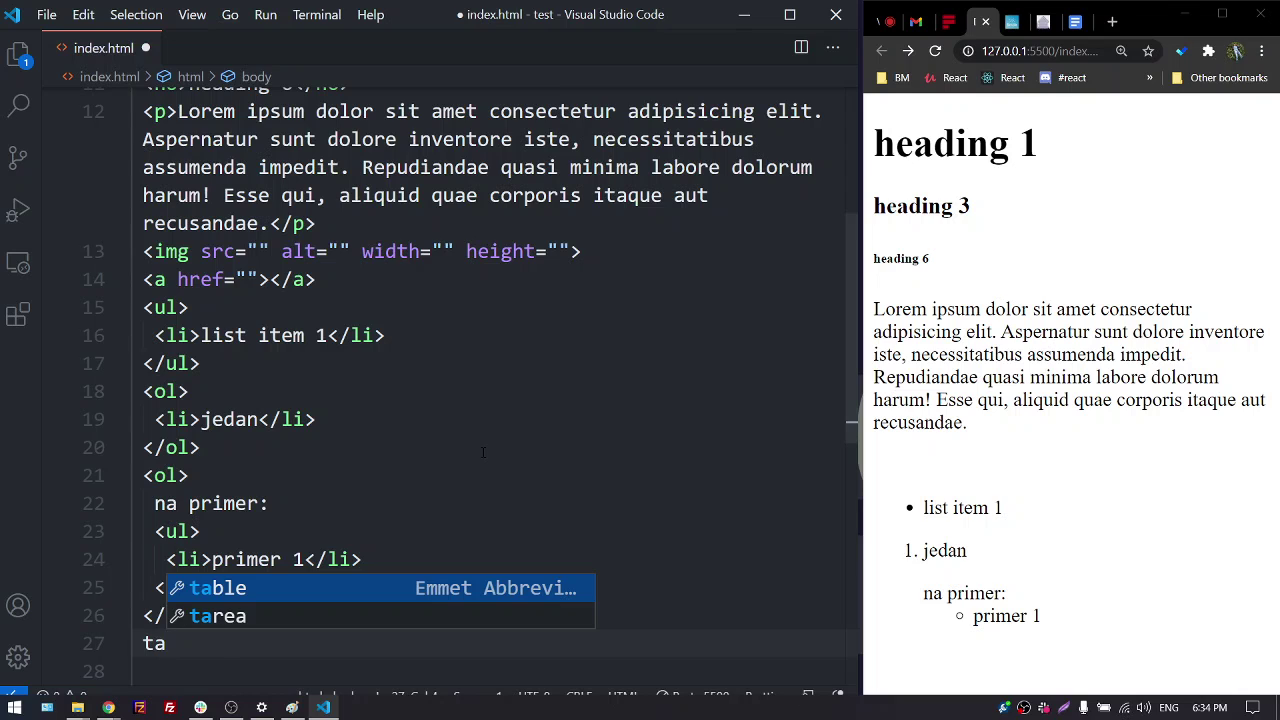
pyautogui.press('Tab')
pyautogui.press('Return')
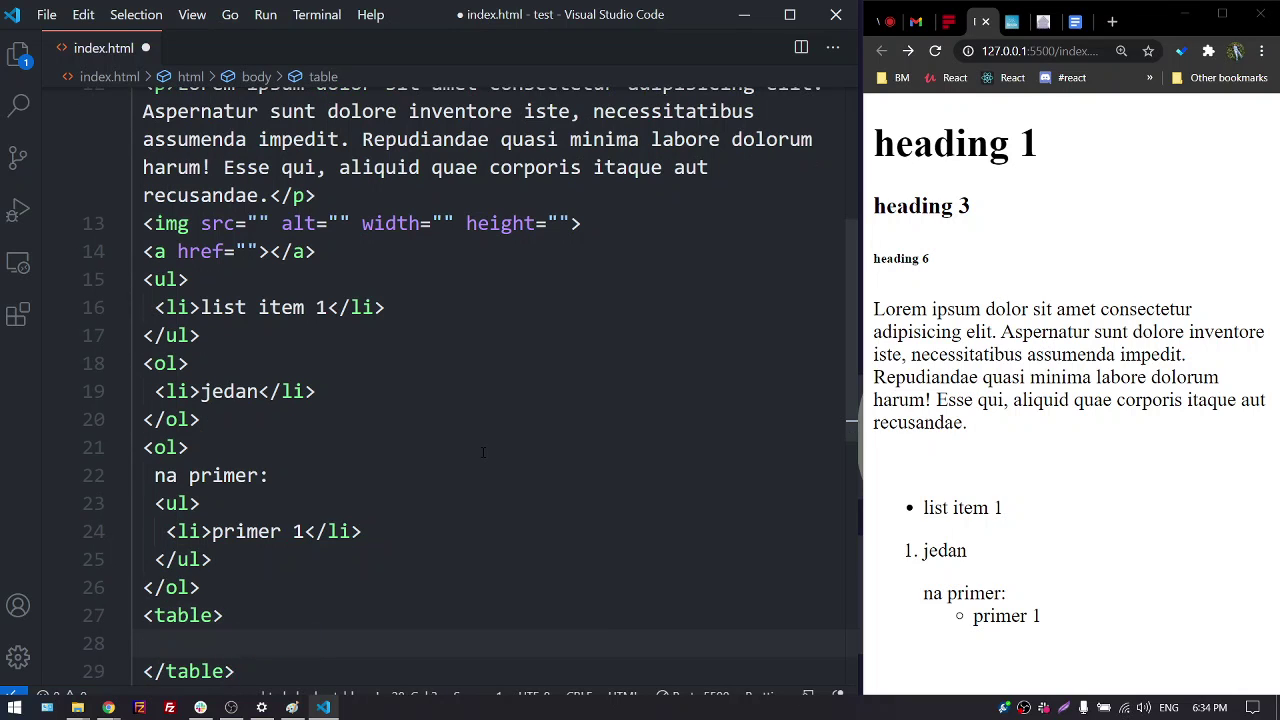
pyautogui.write('th')
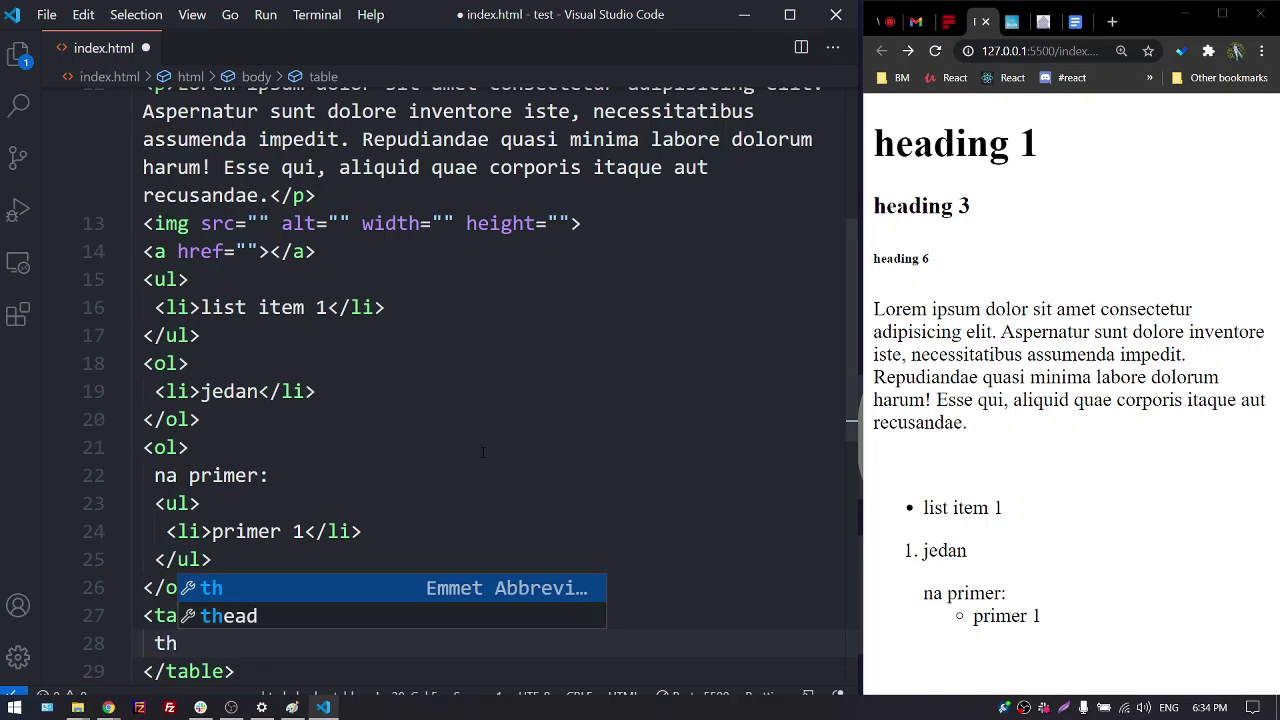
pyautogui.press('Tab')
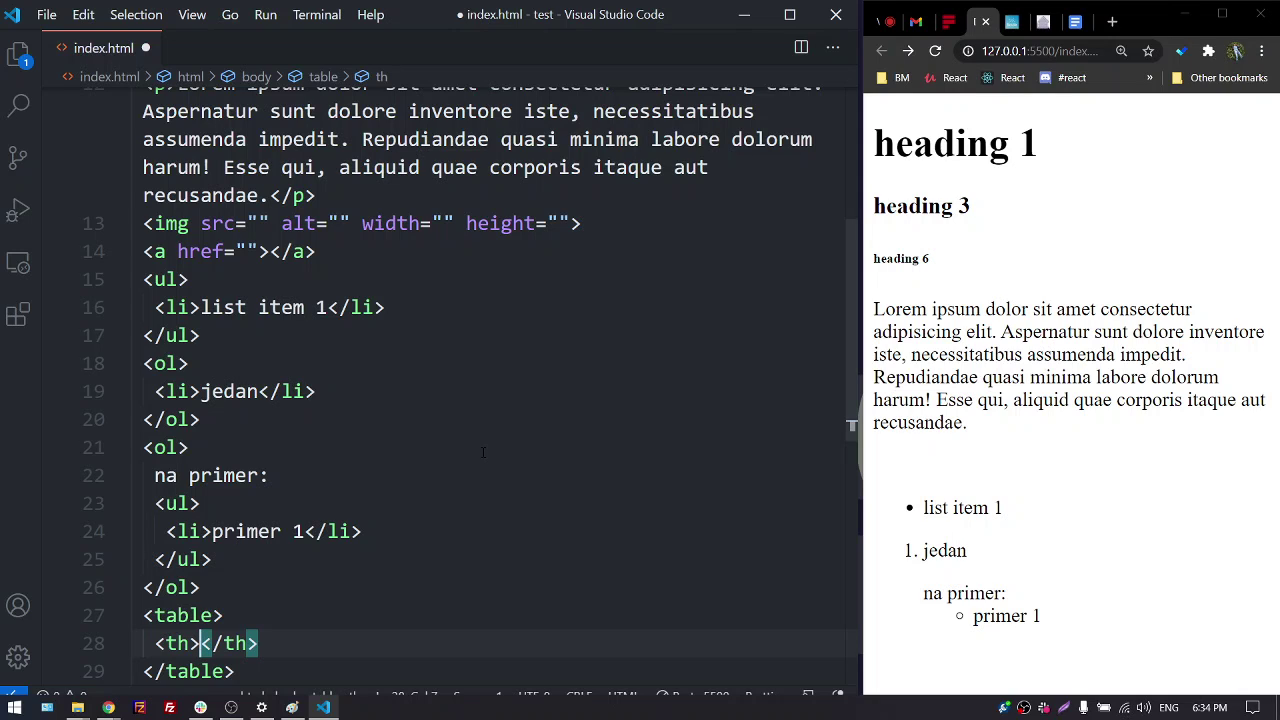
pyautogui.hotkey('ctrl', 'z')
pyautogui.press('BackSpace')
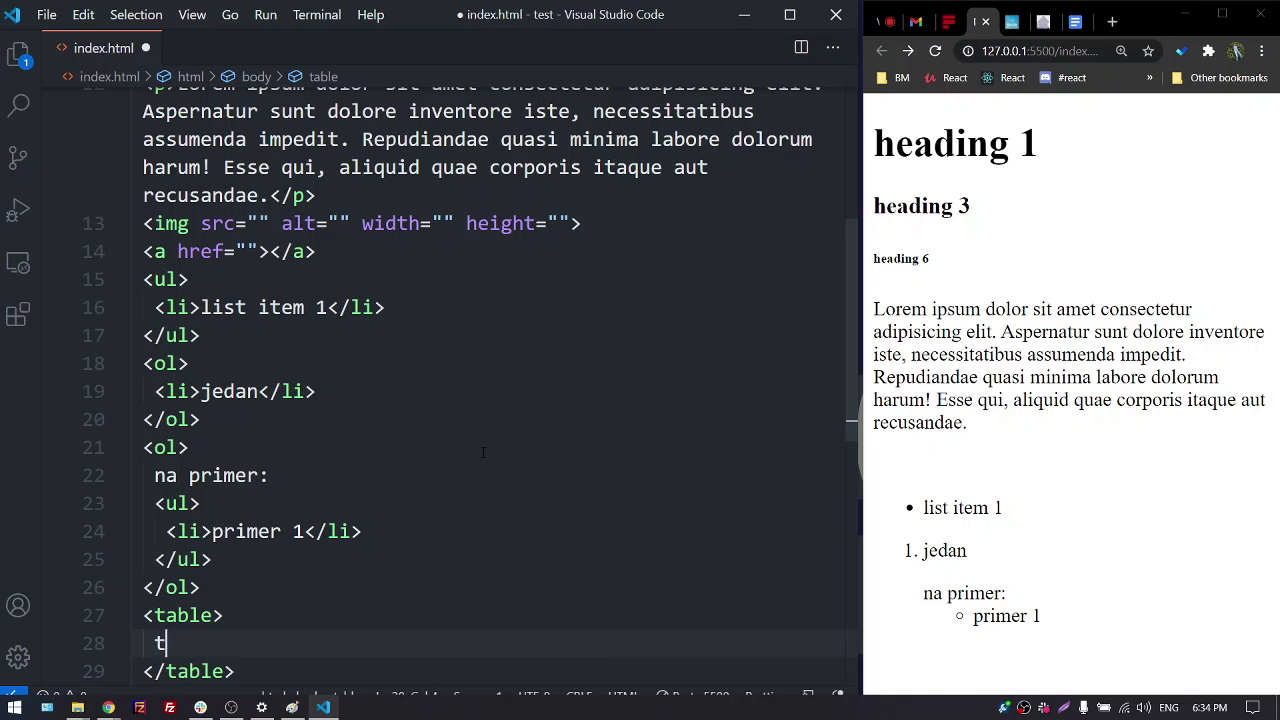
pyautogui.write('r')
pyautogui.press('Tab')
pyautogui.press('Return')
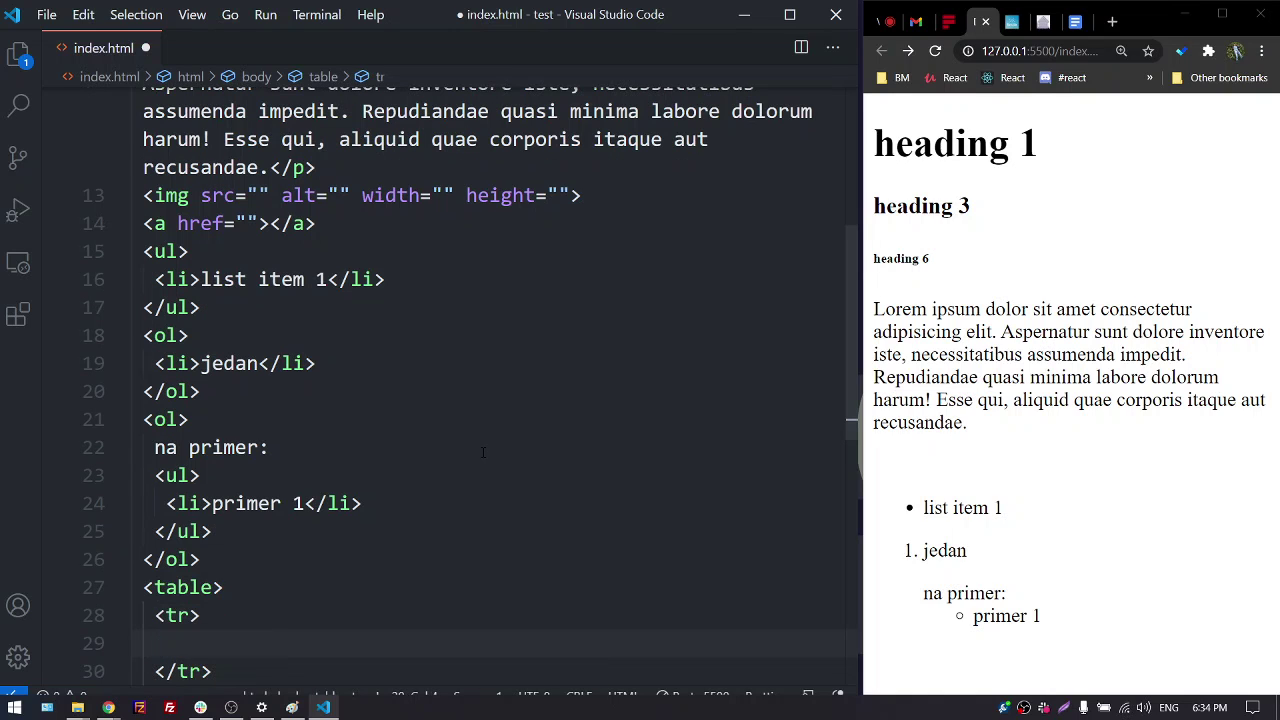
# Fill the first row with header cells 'ime' and 'prezime'
pyautogui.write('th')
pyautogui.press('Tab')
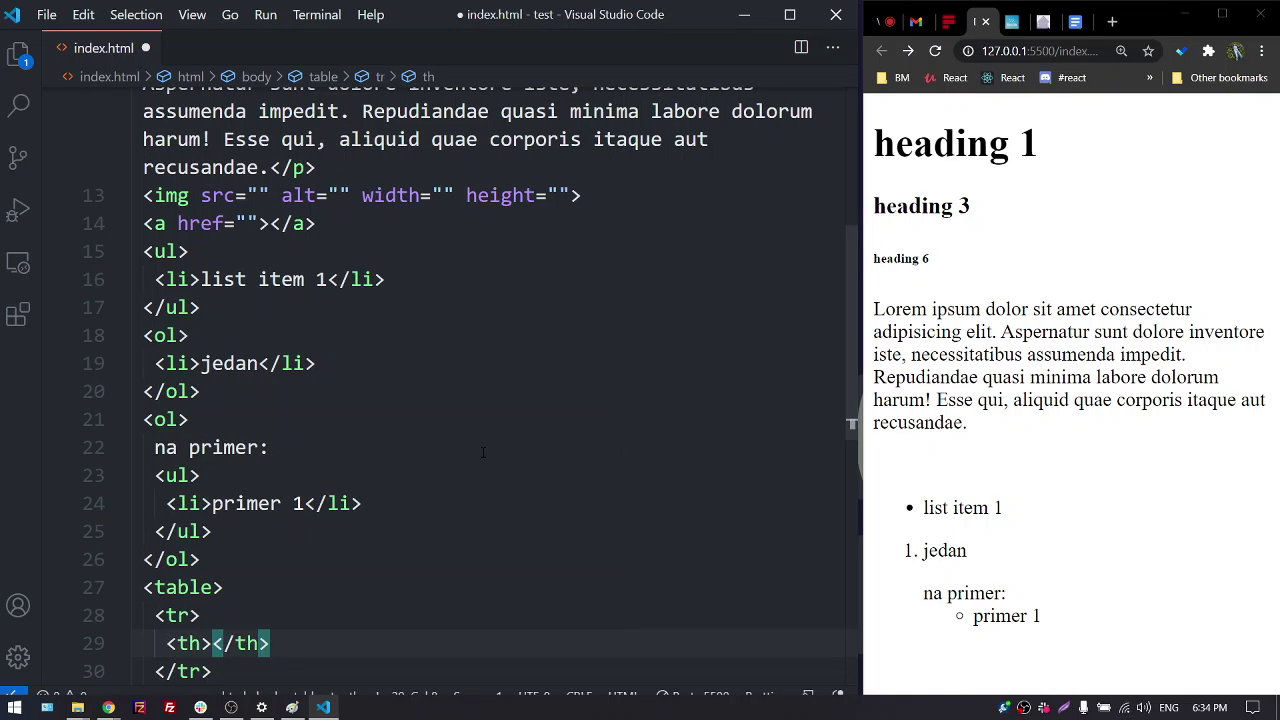
pyautogui.write('ime')
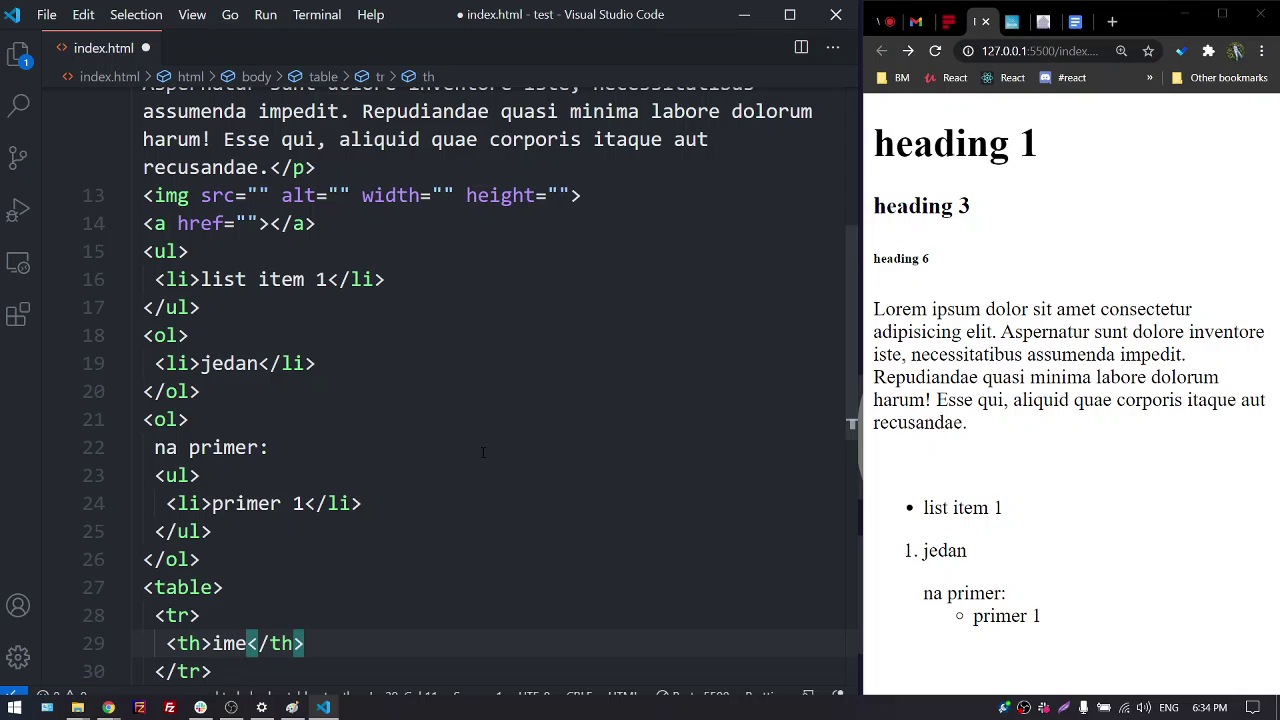
pyautogui.press('Right')
pyautogui.press('Right')
pyautogui.press('Right')
pyautogui.press('Right')
pyautogui.press('Right')
pyautogui.press('Return')
pyautogui.write('th')
pyautogui.press('Tab')
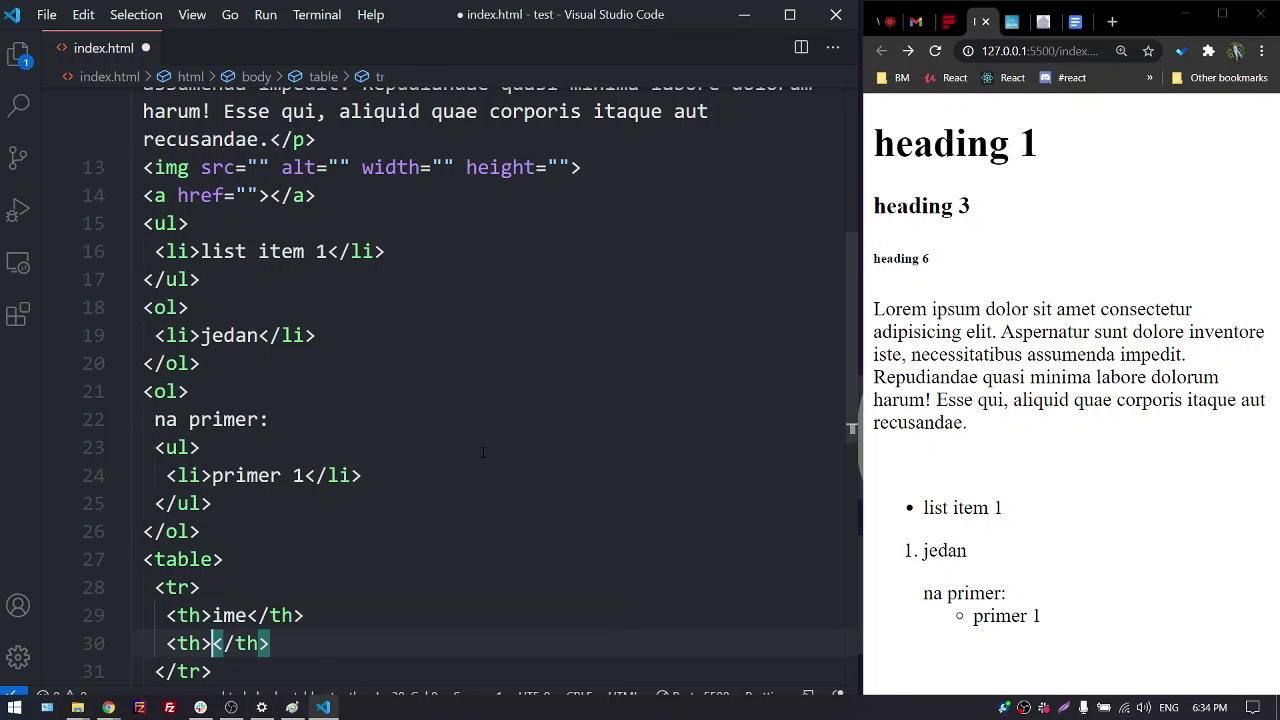
pyautogui.write('p')
pyautogui.write('rezime')
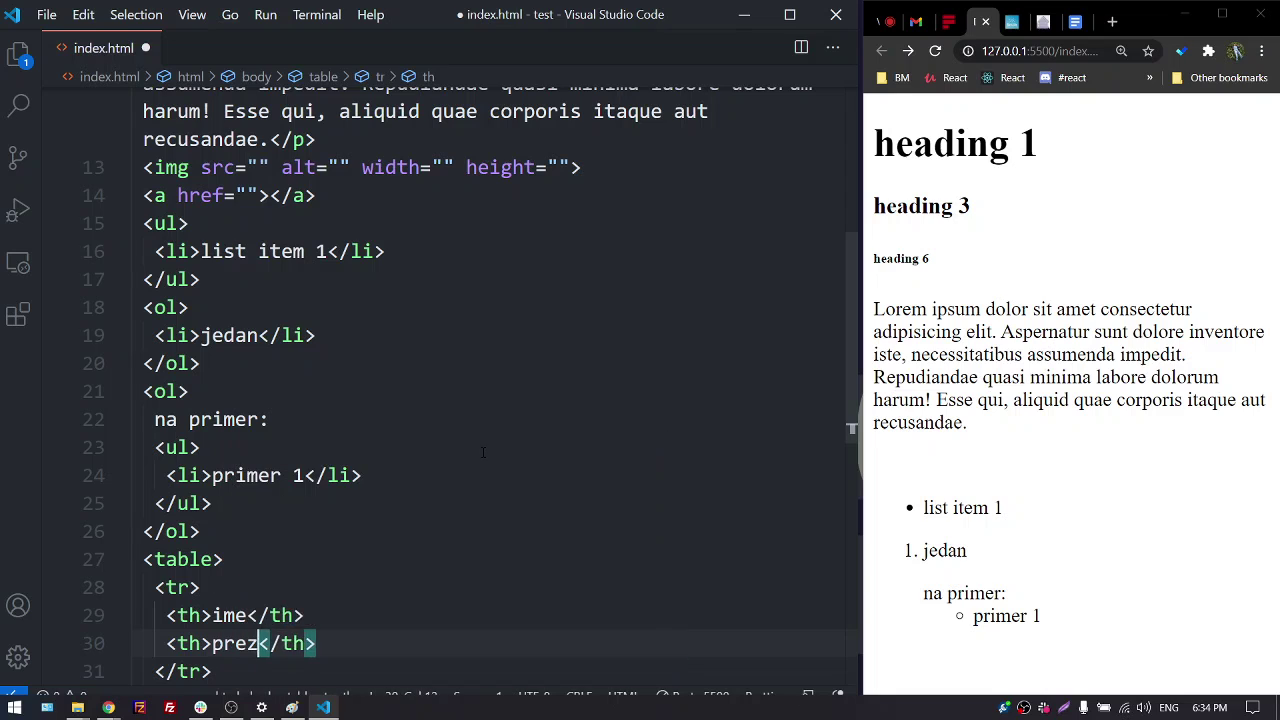
pyautogui.press('Right')
pyautogui.press('Right')
pyautogui.press('Right')
pyautogui.press('Right')
pyautogui.press('Right')
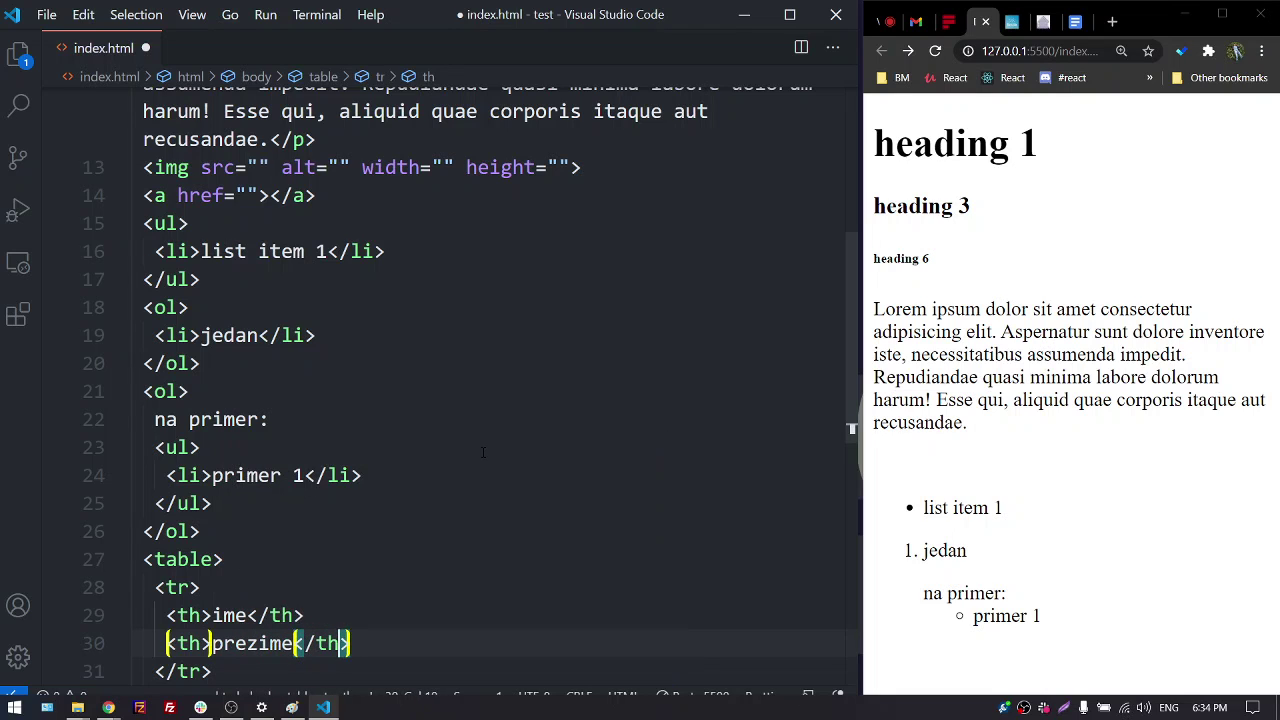
pyautogui.press('Down')
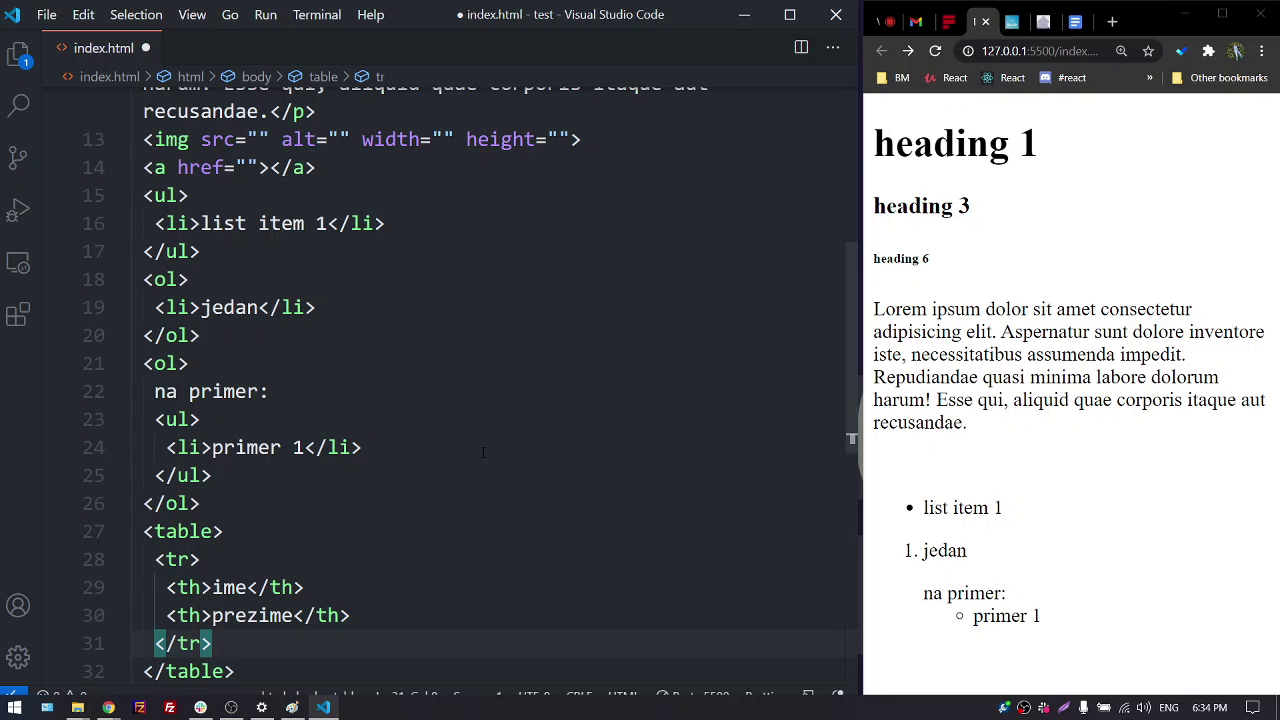
# Add a second <tr> row below the header row
pyautogui.press('Return')
pyautogui.write('tr')
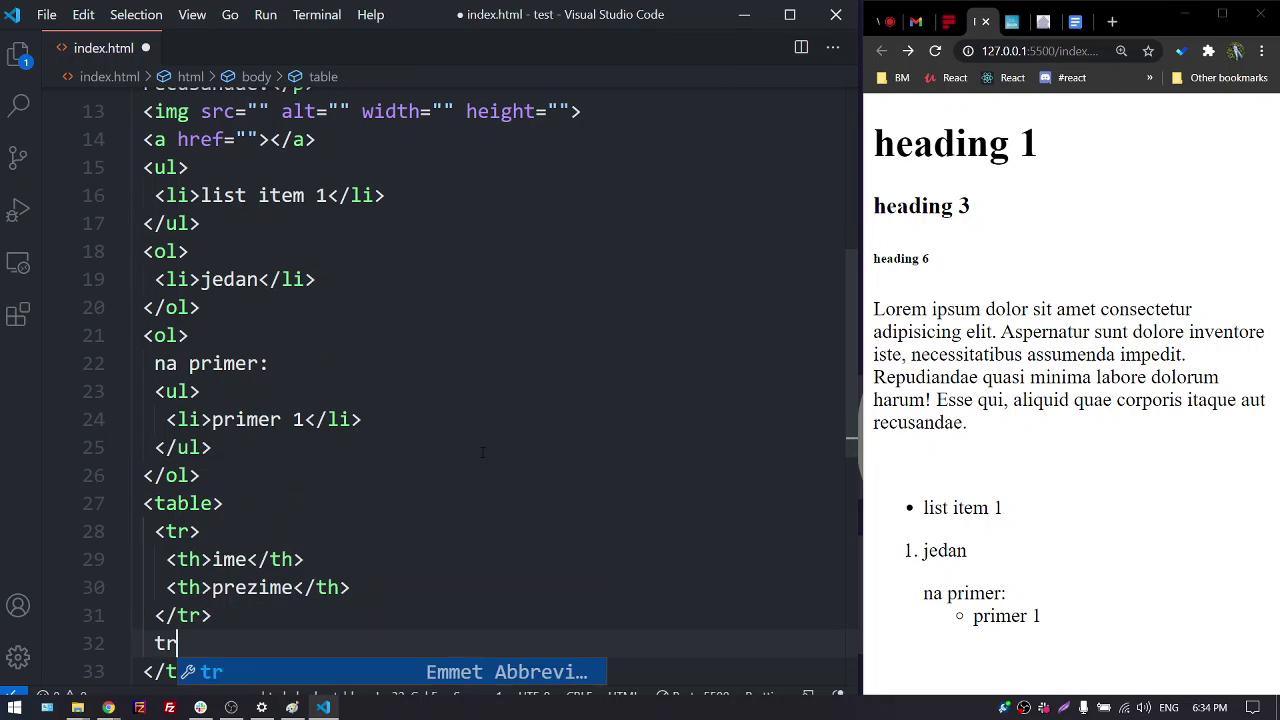
pyautogui.press('Tab')
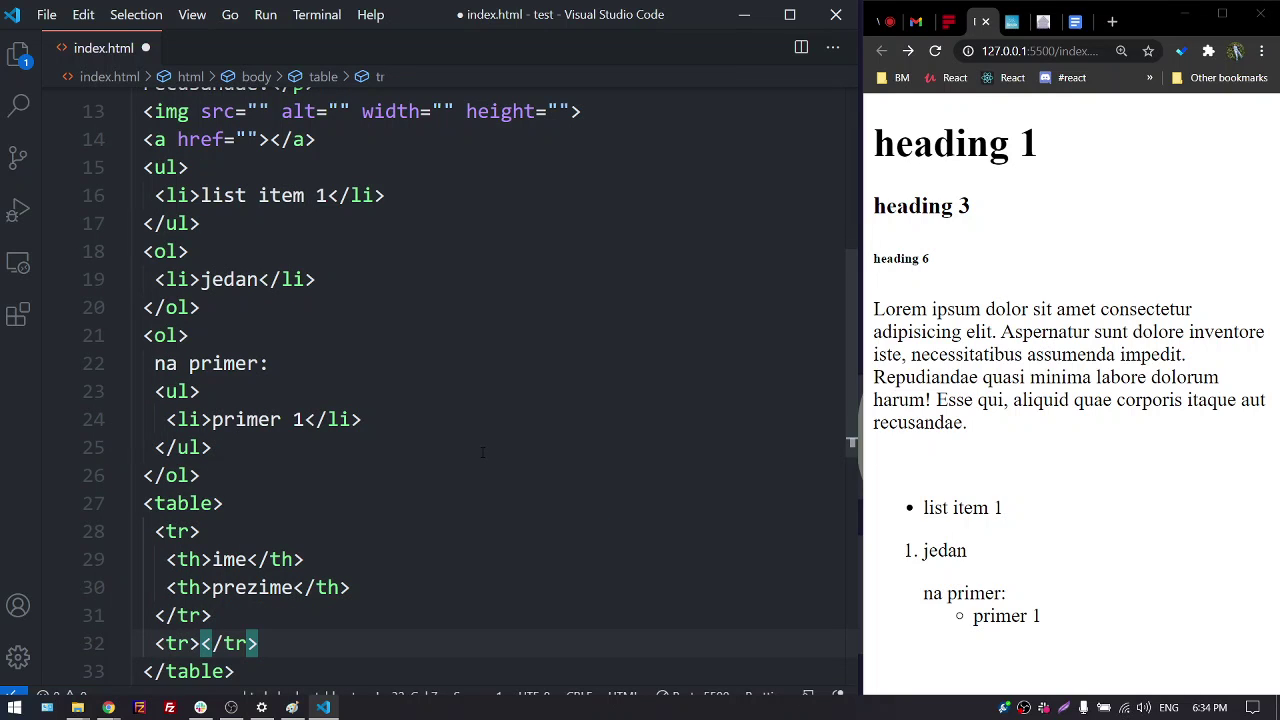
pyautogui.write('ime')
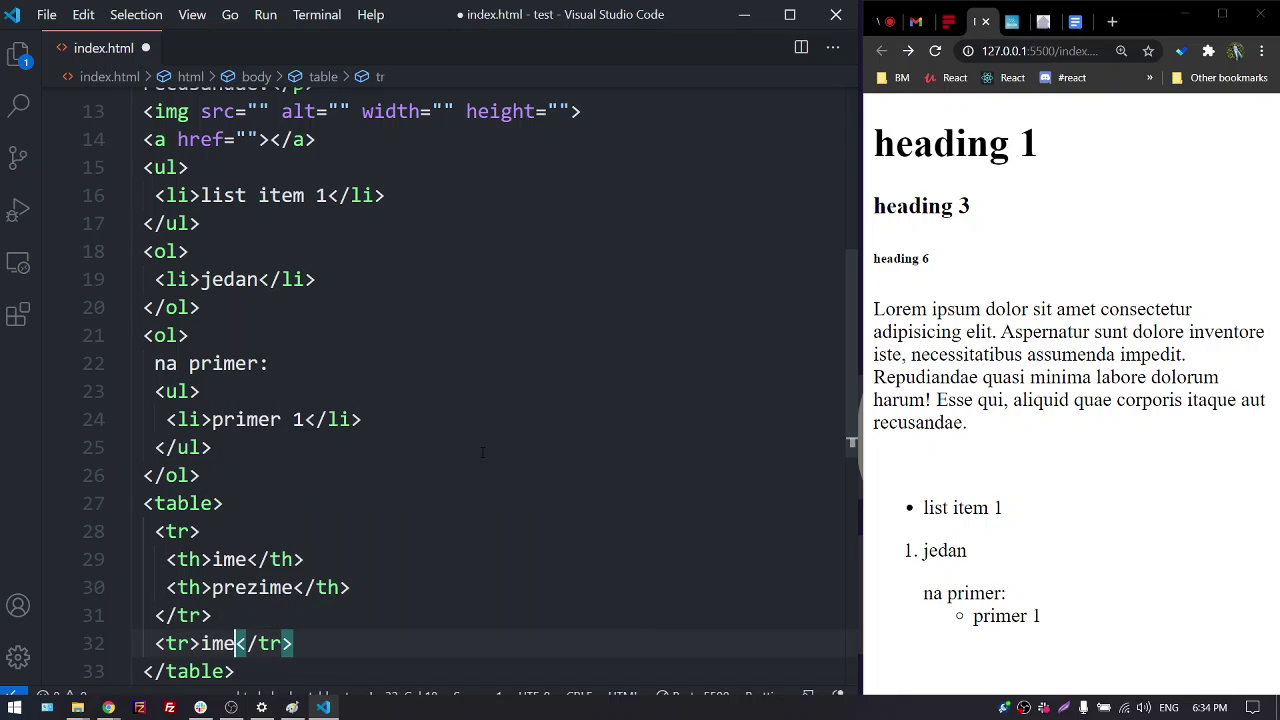
pyautogui.press('BackSpace')
pyautogui.press('BackSpace')
pyautogui.press('BackSpace')
pyautogui.write('milan')
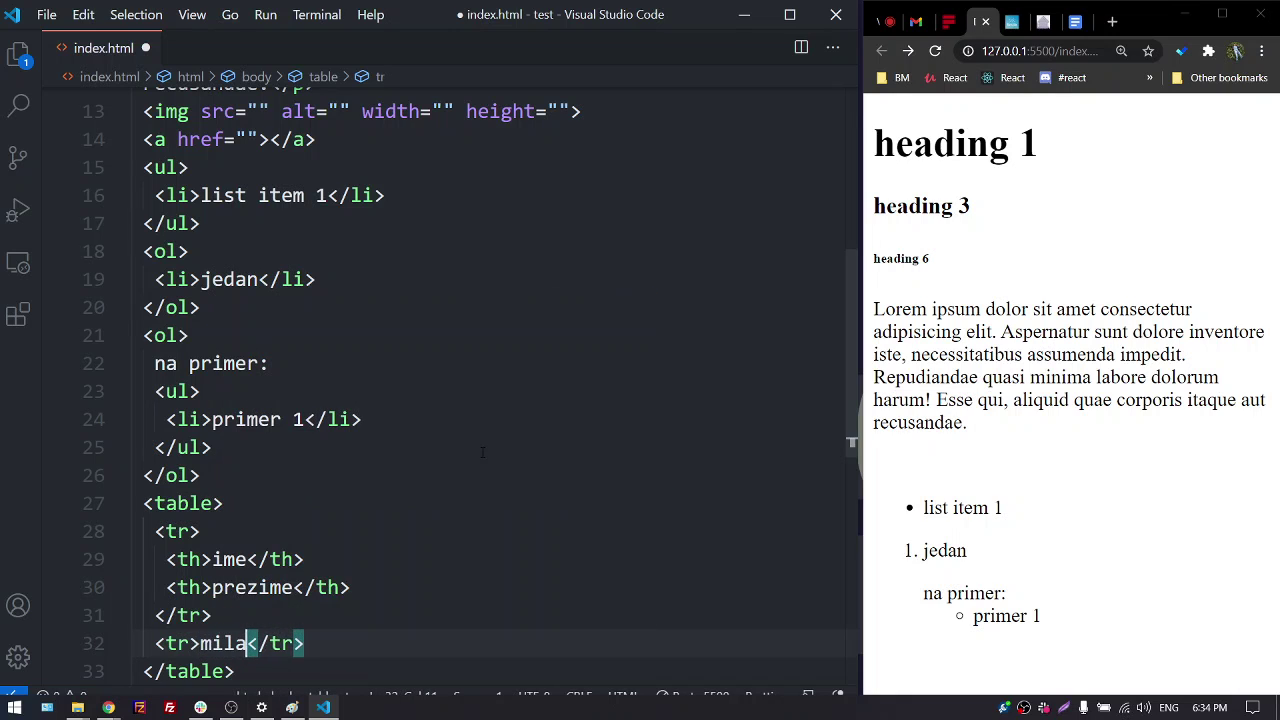
pyautogui.press('Right')
pyautogui.press('Right')
pyautogui.press('Right')
pyautogui.press('Right')
pyautogui.press('Right')
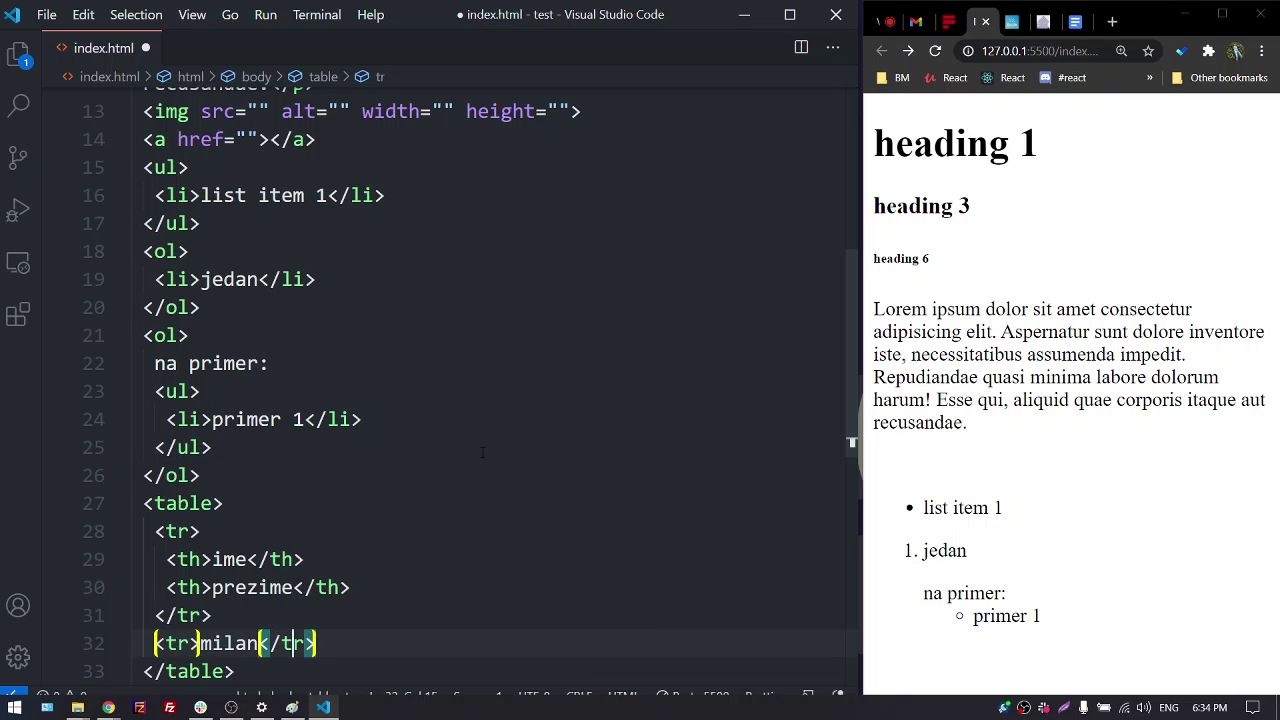
pyautogui.press('Return')
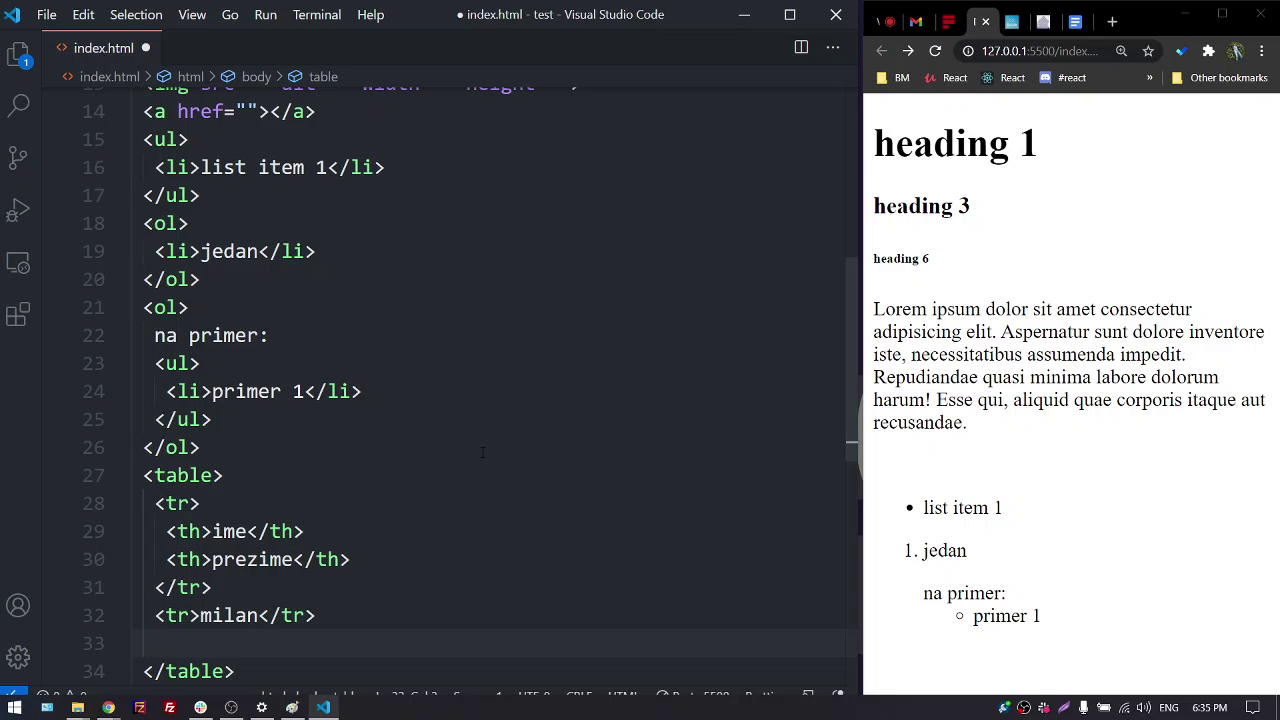
pyautogui.press('Left')
pyautogui.press('Left')
pyautogui.press('Left')
pyautogui.press('Left')
pyautogui.press('Left')
pyautogui.press('Left')
pyautogui.press('Left')
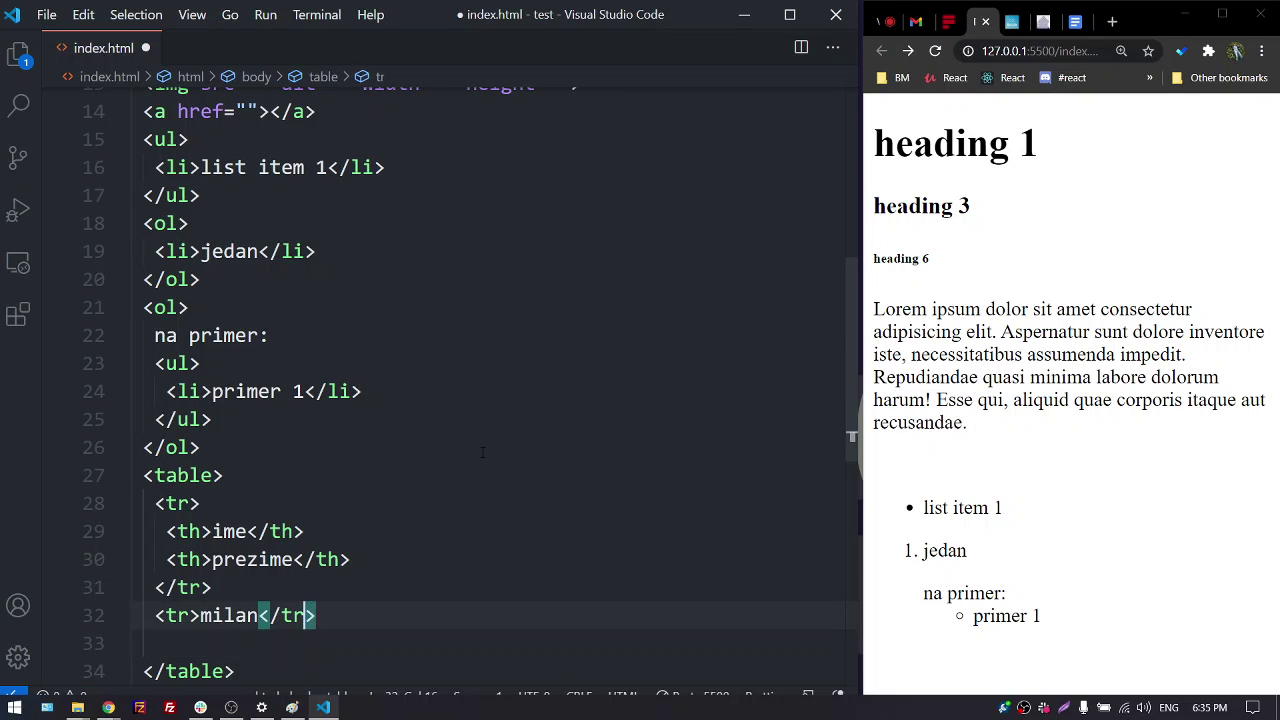
pyautogui.press('Right')
pyautogui.press('Right')
pyautogui.press('Right')
pyautogui.press('Right')
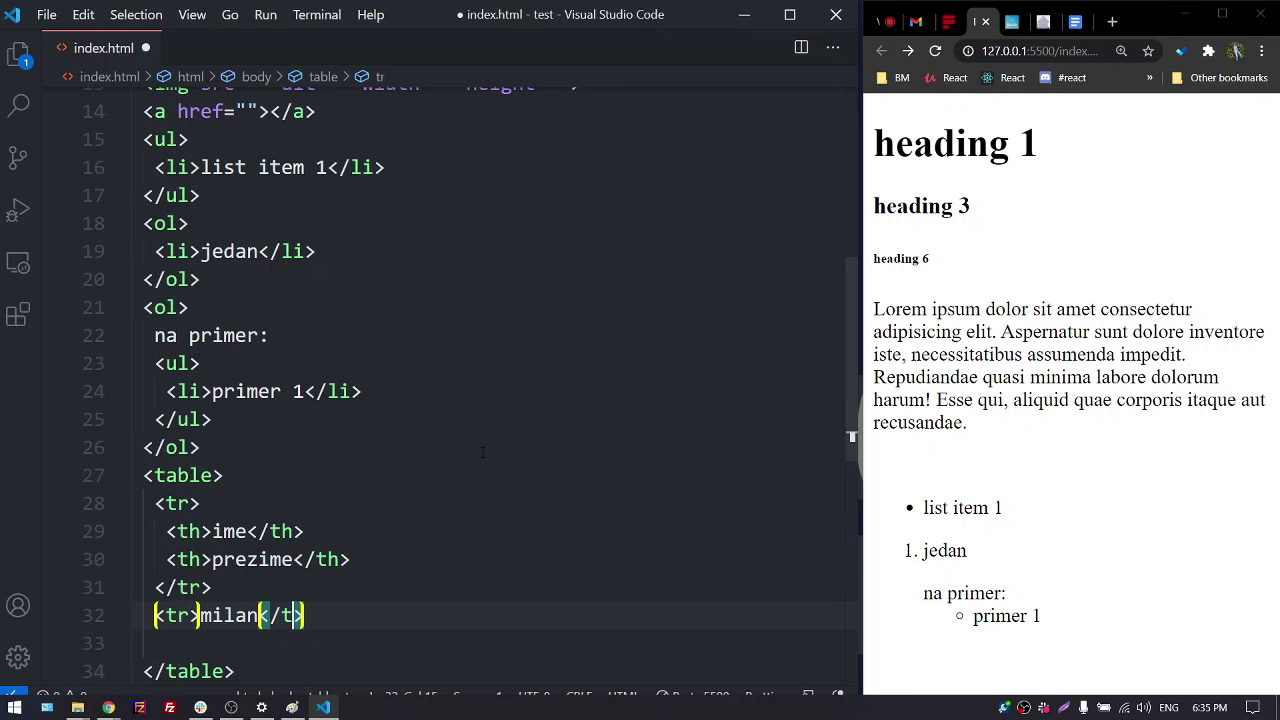
pyautogui.press('BackSpace')
pyautogui.write('d')
pyautogui.press('Left')
pyautogui.press('Left')
pyautogui.press('Left')
pyautogui.press('Left')
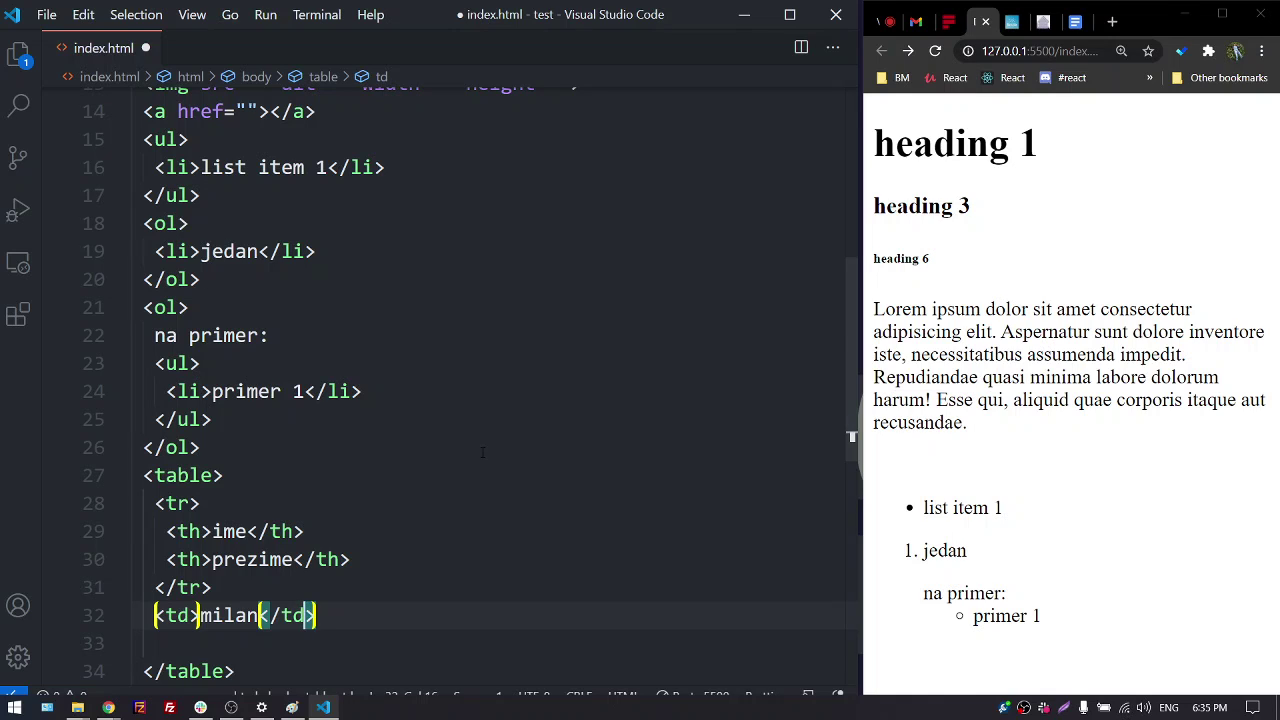
pyautogui.hotkey('ctrl', 'z')
pyautogui.hotkey('ctrl', 'z')
pyautogui.hotkey('ctrl', 'z')
pyautogui.hotkey('ctrl', 'z')
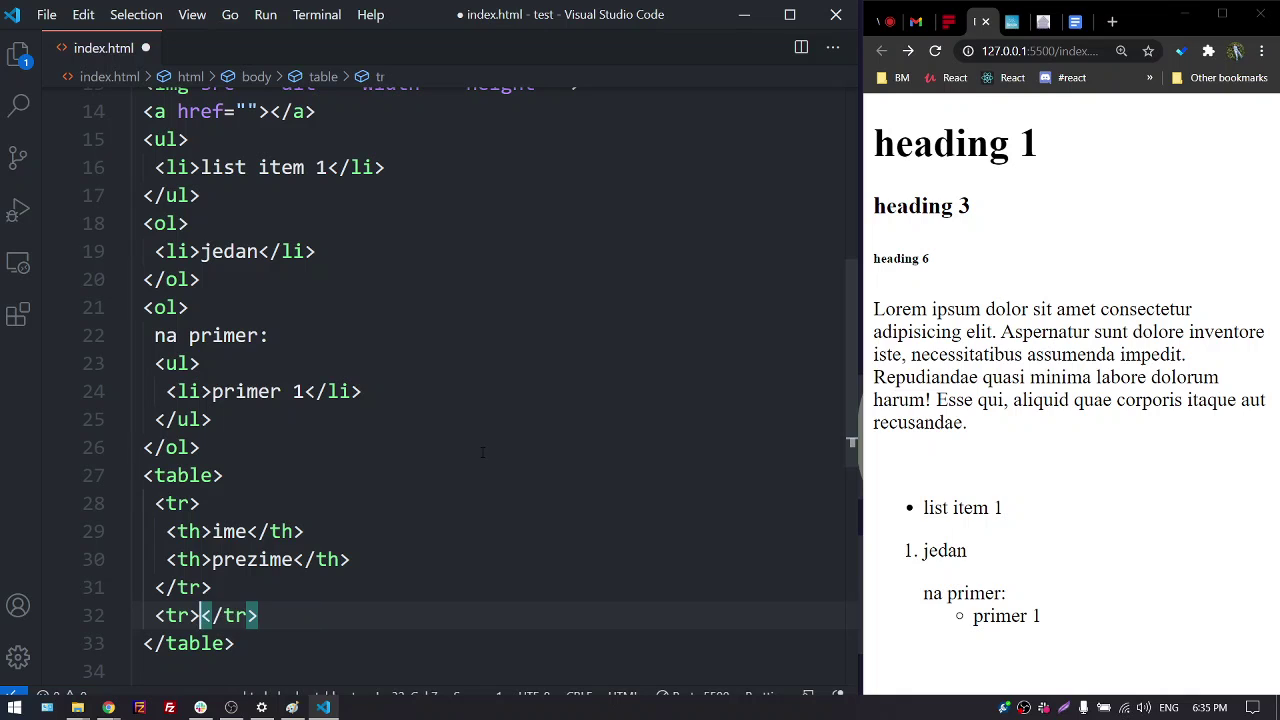
# Put 'milan' in a <td> data cell inside the new row
pyautogui.press('Return')
pyautogui.write('td')
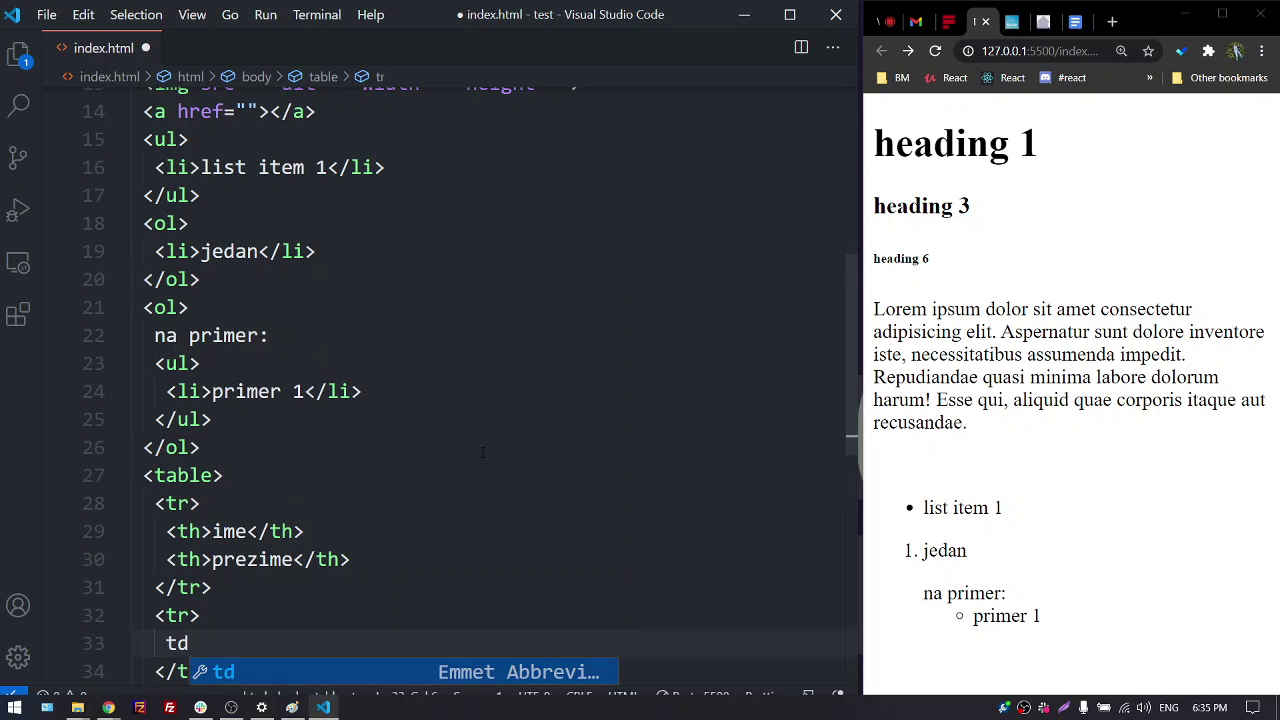
pyautogui.press('Tab')
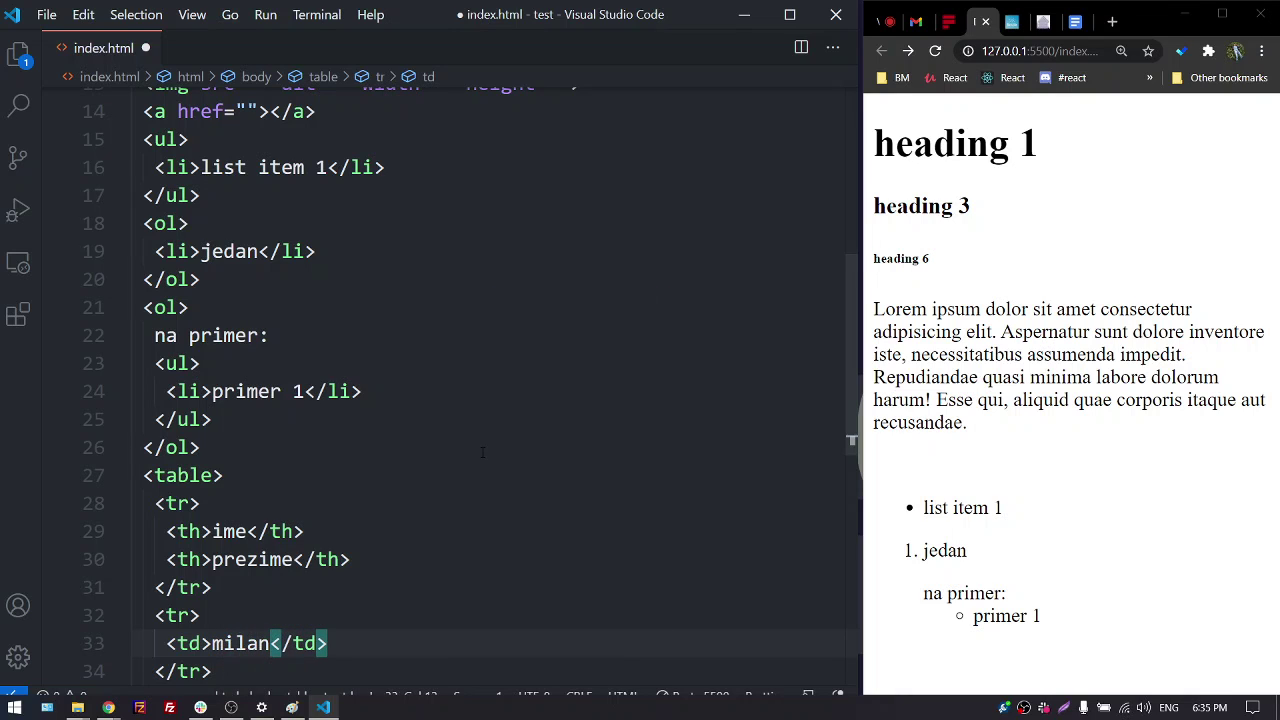
pyautogui.press('Right')
pyautogui.press('Right')
pyautogui.press('Right')
pyautogui.press('Right')
pyautogui.press('Right')
pyautogui.scroll(-2, 490, 447)
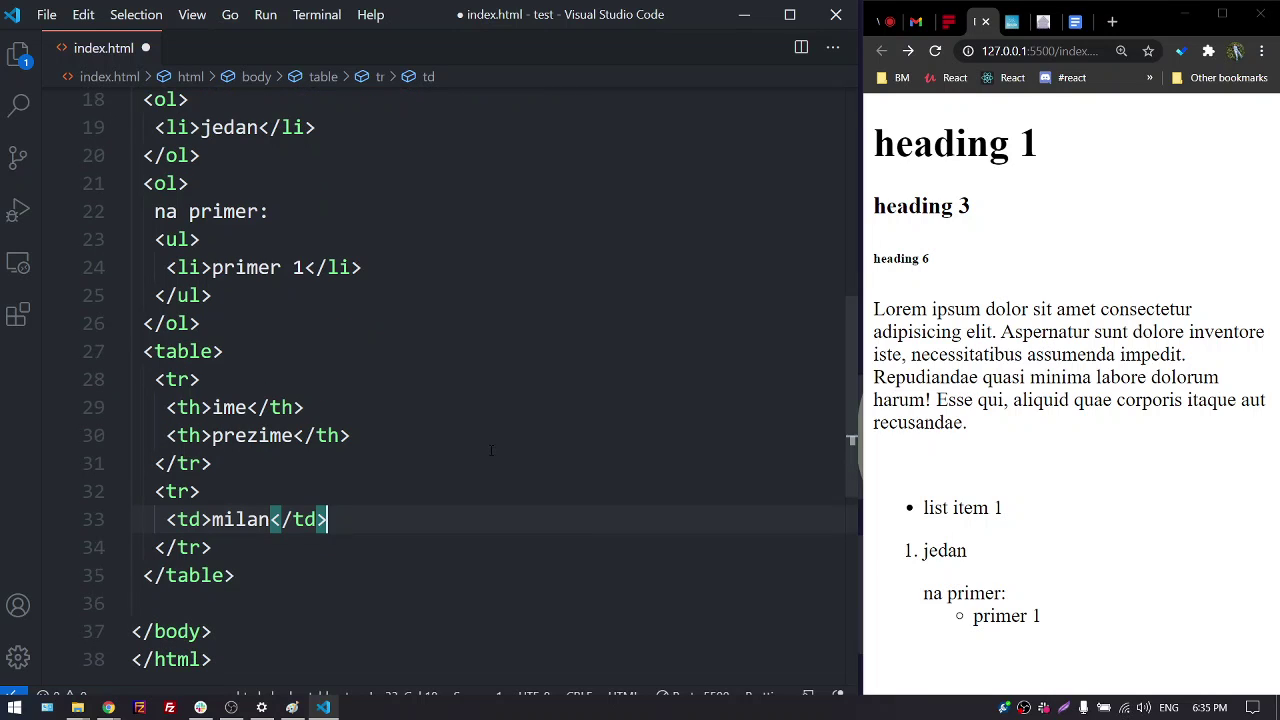
pyautogui.press('Return')
pyautogui.write('tf')
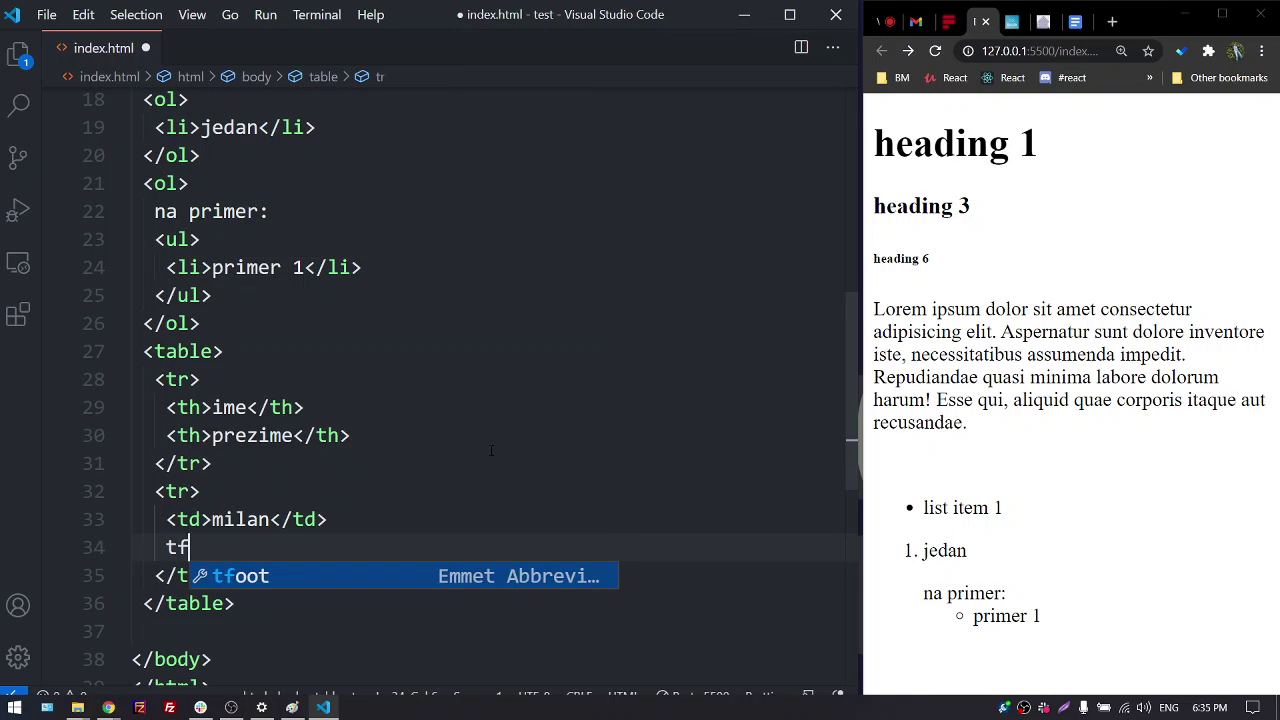
pyautogui.press('BackSpace')
pyautogui.write('d')
pyautogui.press('Tab')
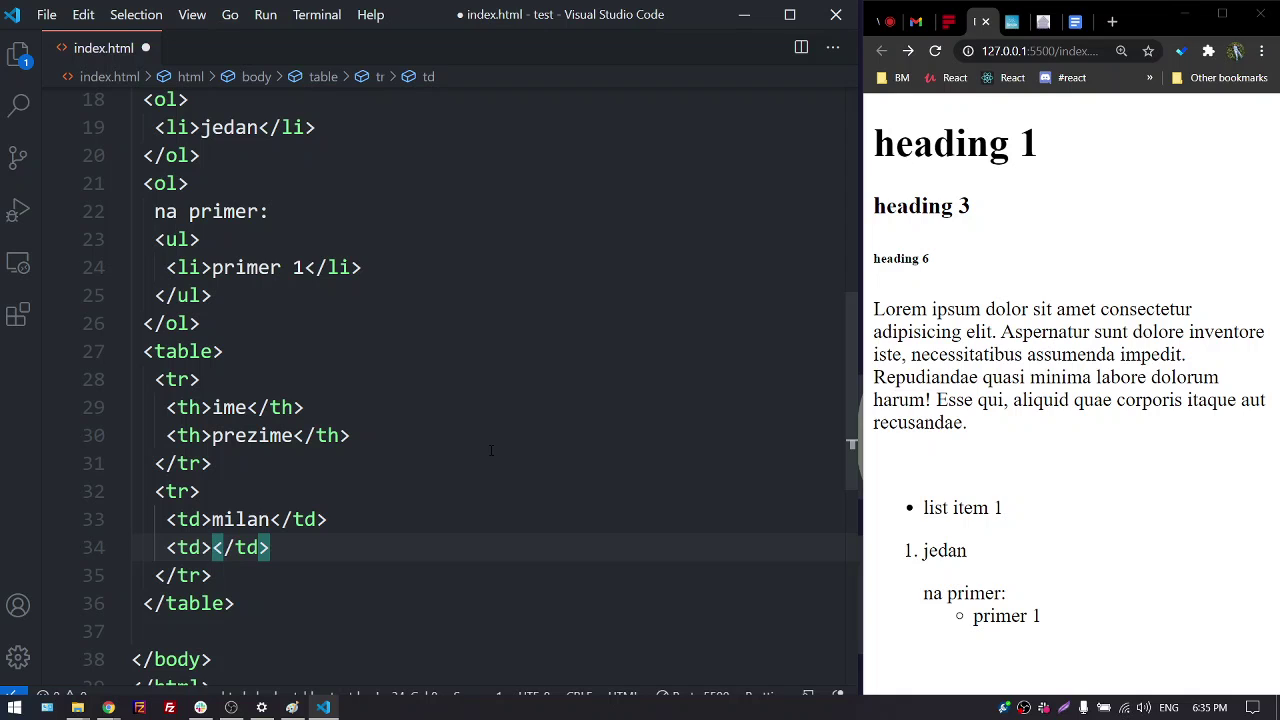
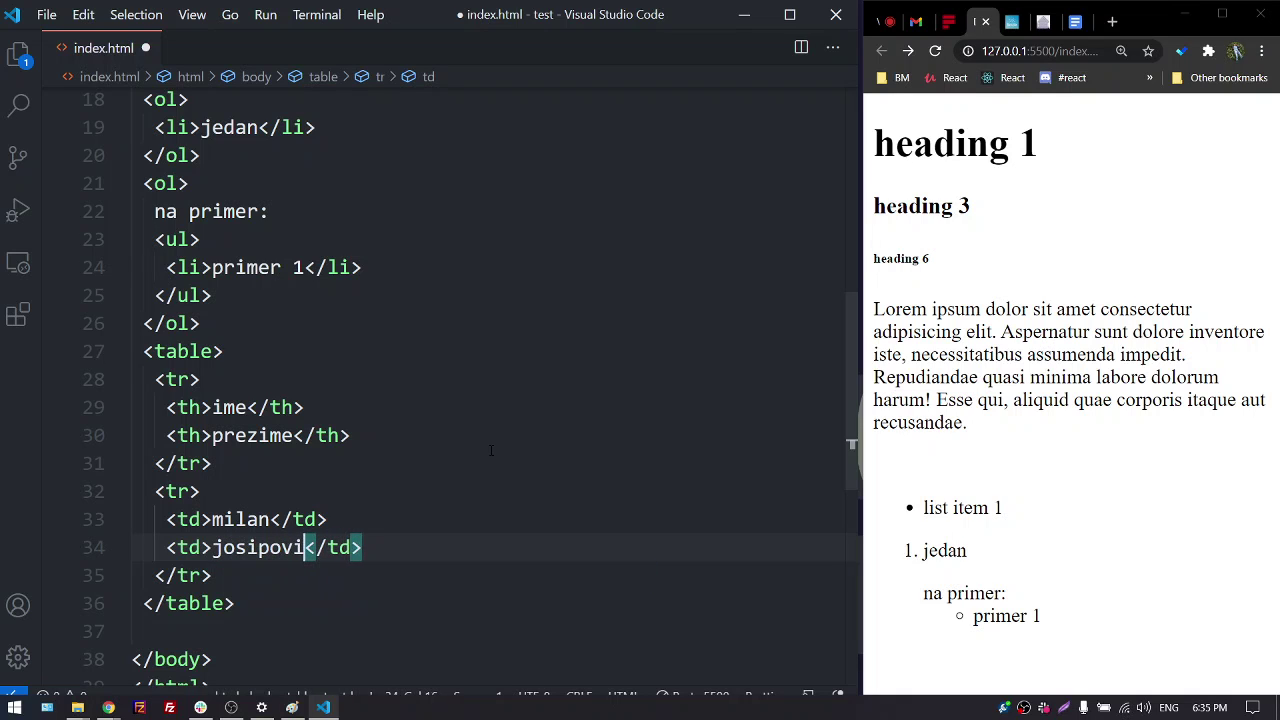
pyautogui.write('vic')
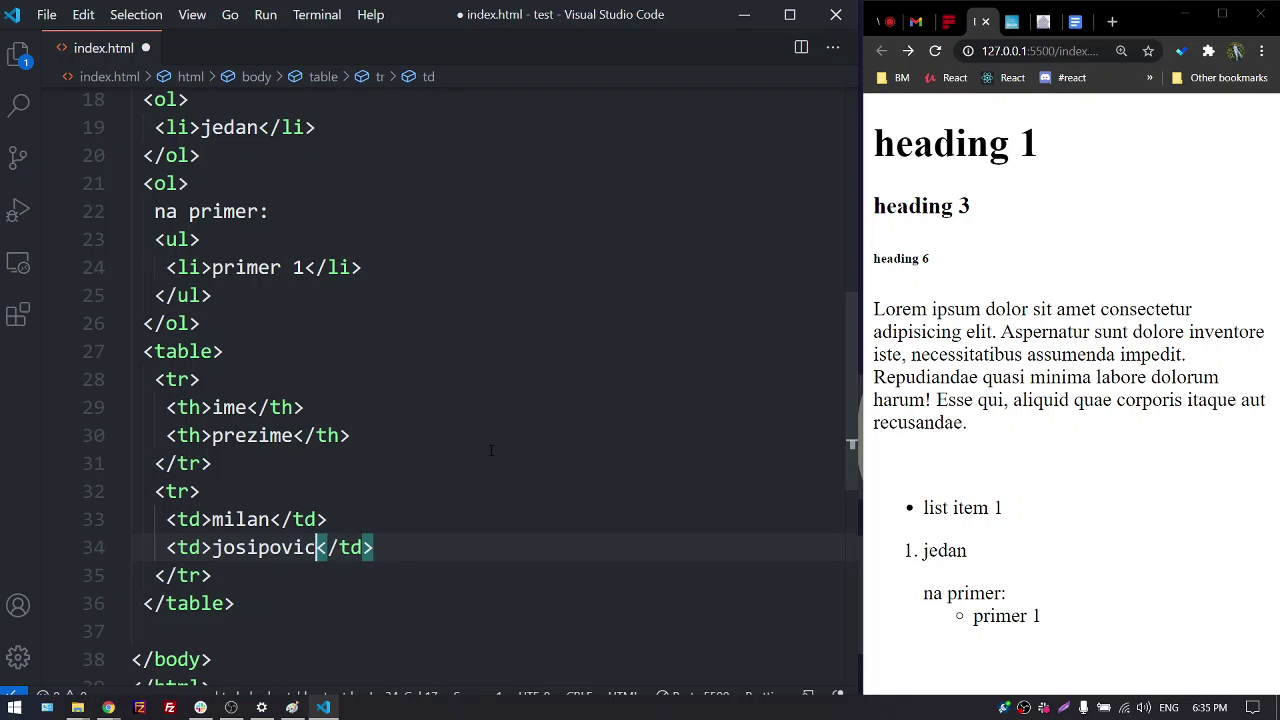
pyautogui.hotkey('ctrl', 's')
pyautogui.scroll(-1, 1011, 491)
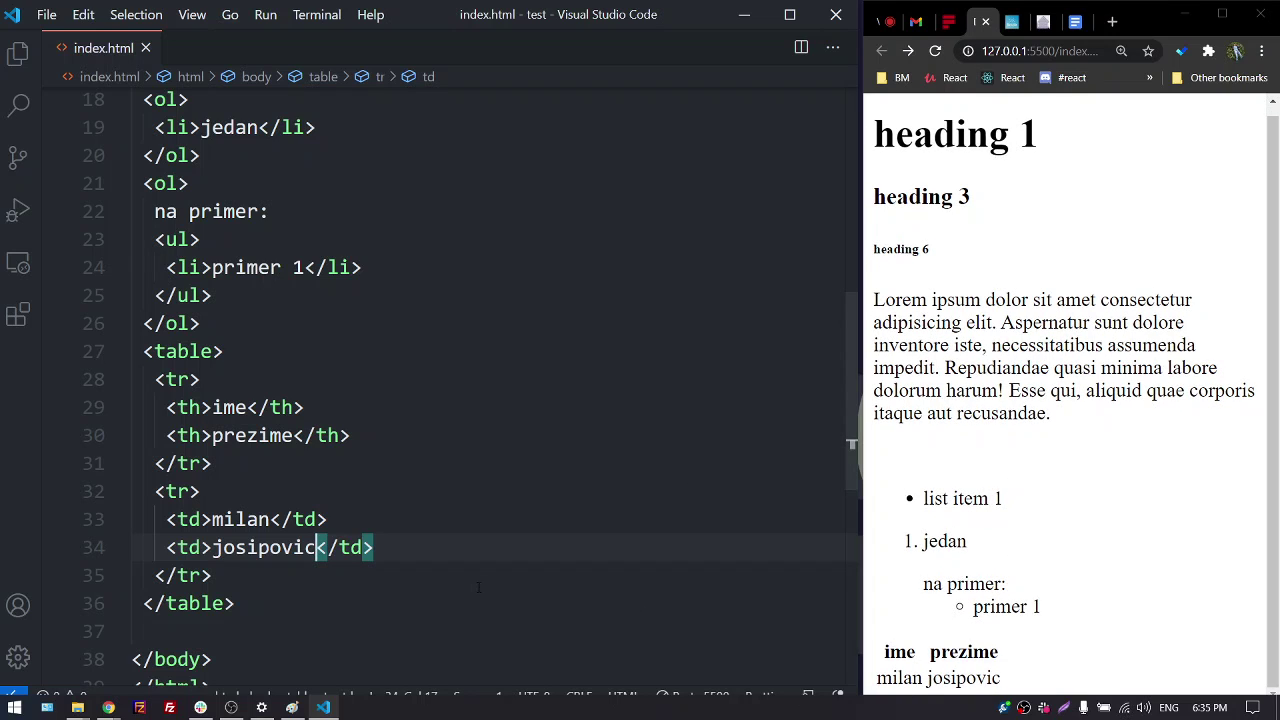
pyautogui.moveTo(166, 547); pyautogui.dragTo(373, 547)
pyautogui.hotkey('ctrl', 'c')
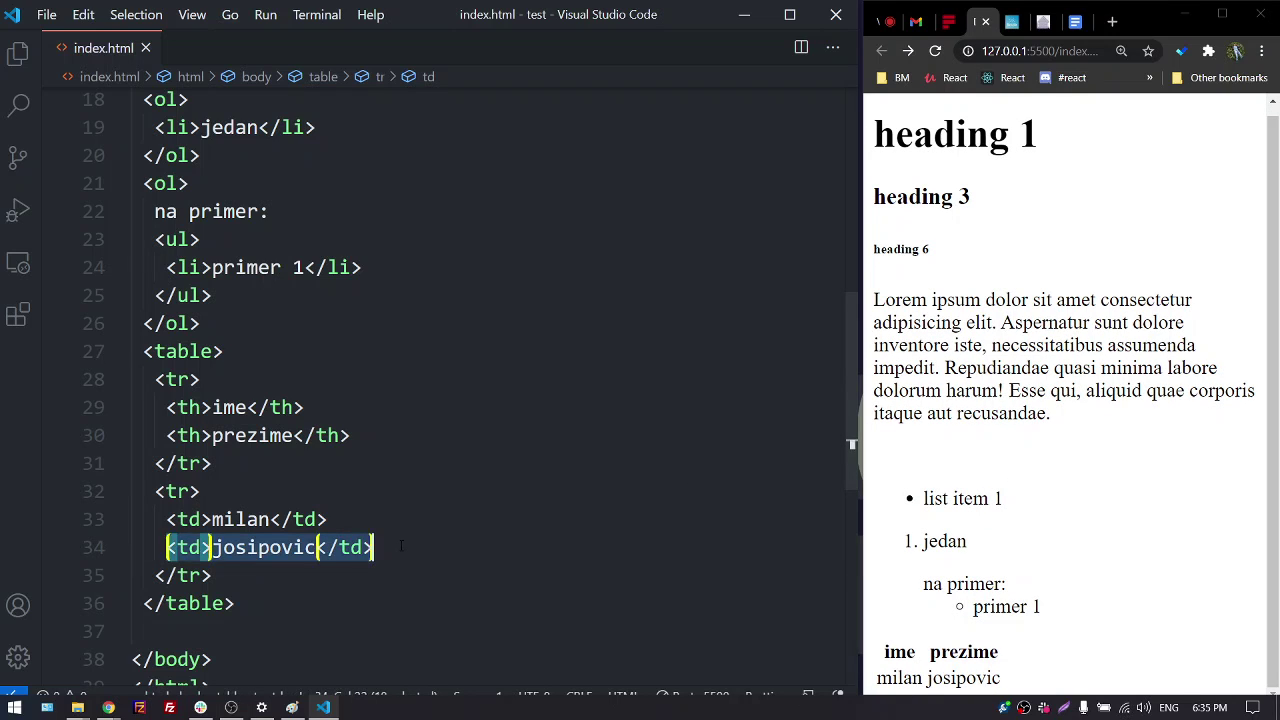
pyautogui.press('BackSpace')
pyautogui.click(315, 572)
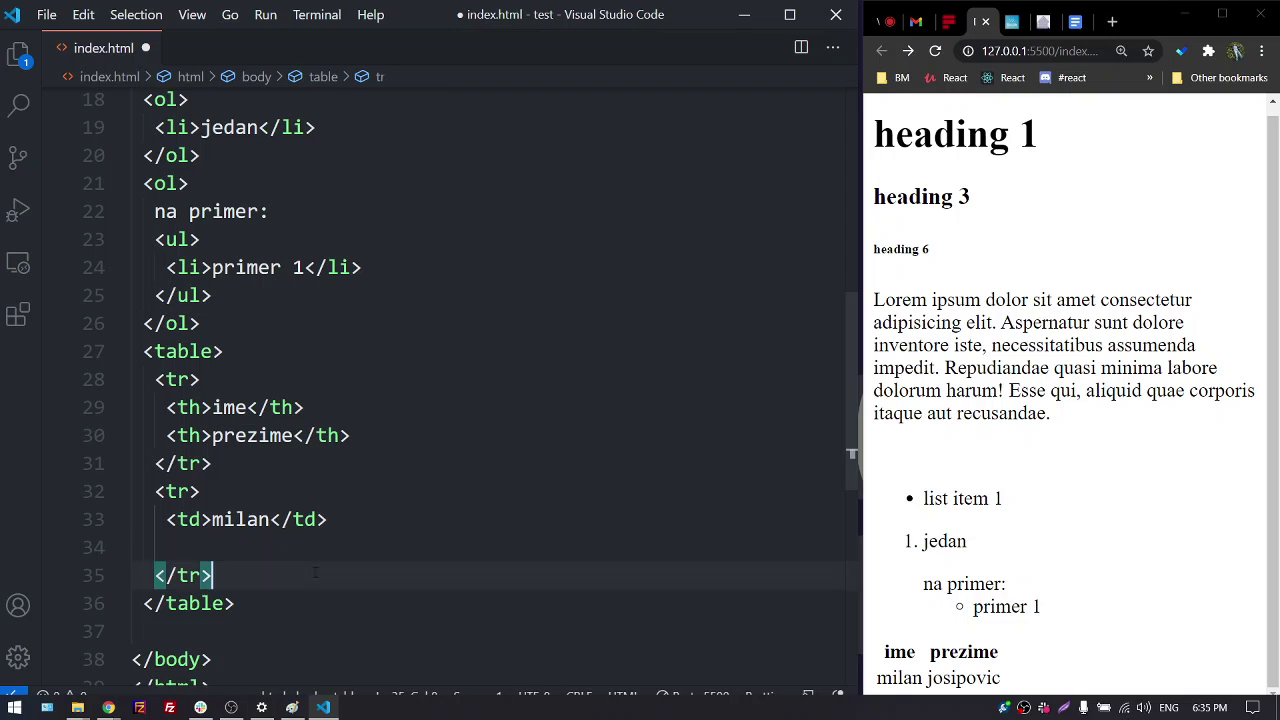
pyautogui.press('Return')
pyautogui.hotkey('ctrl', 'v')
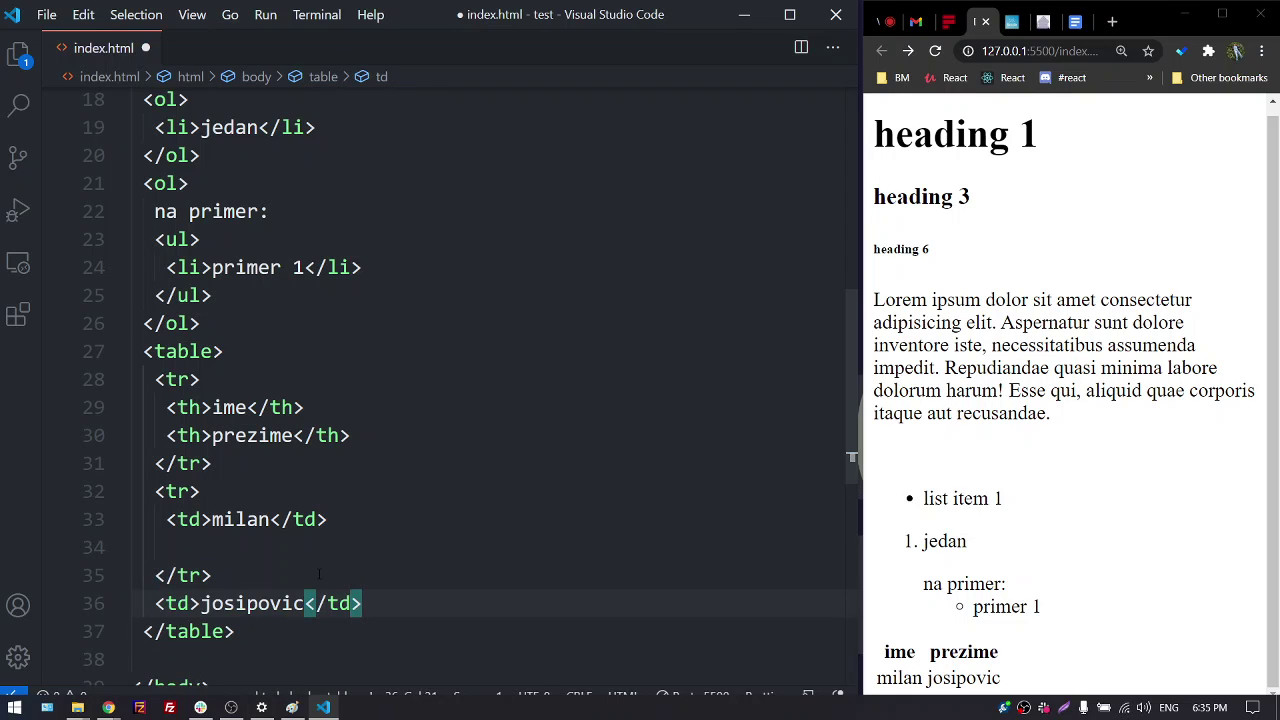
pyautogui.hotkey('ctrl', 's')
pyautogui.scroll(-1, 894, 586)
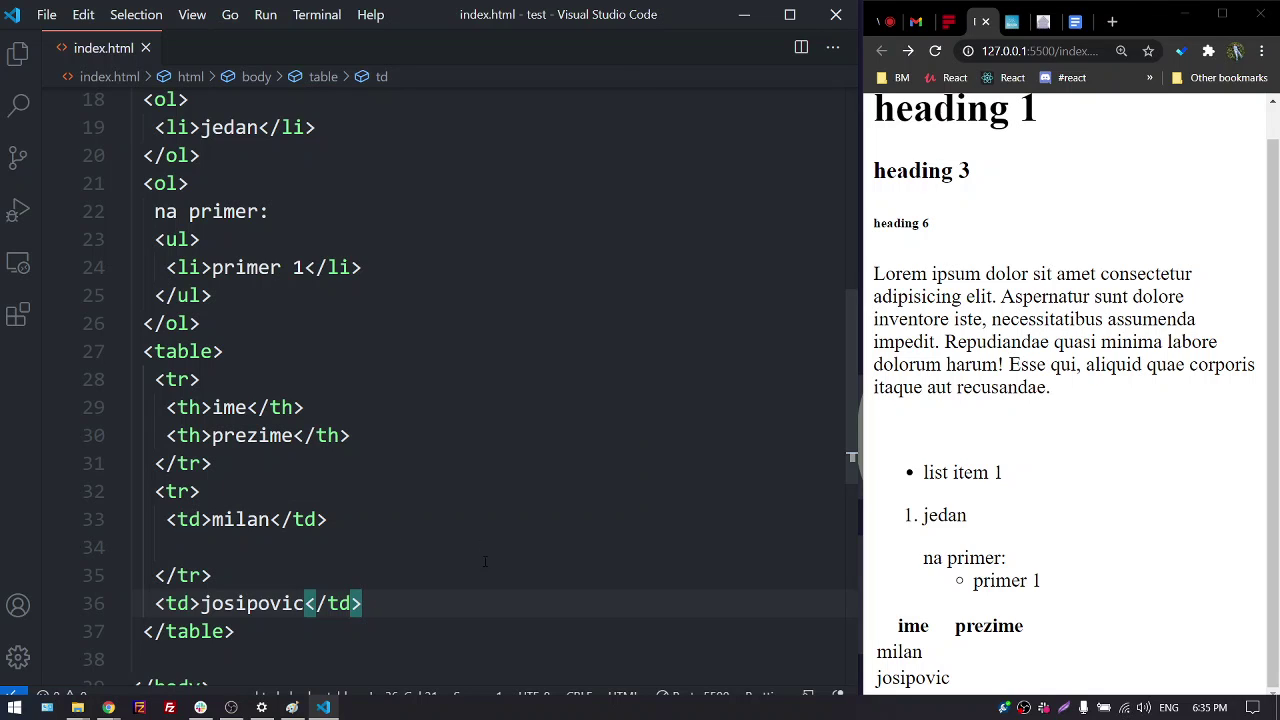
pyautogui.moveTo(156, 603); pyautogui.dragTo(388, 604)
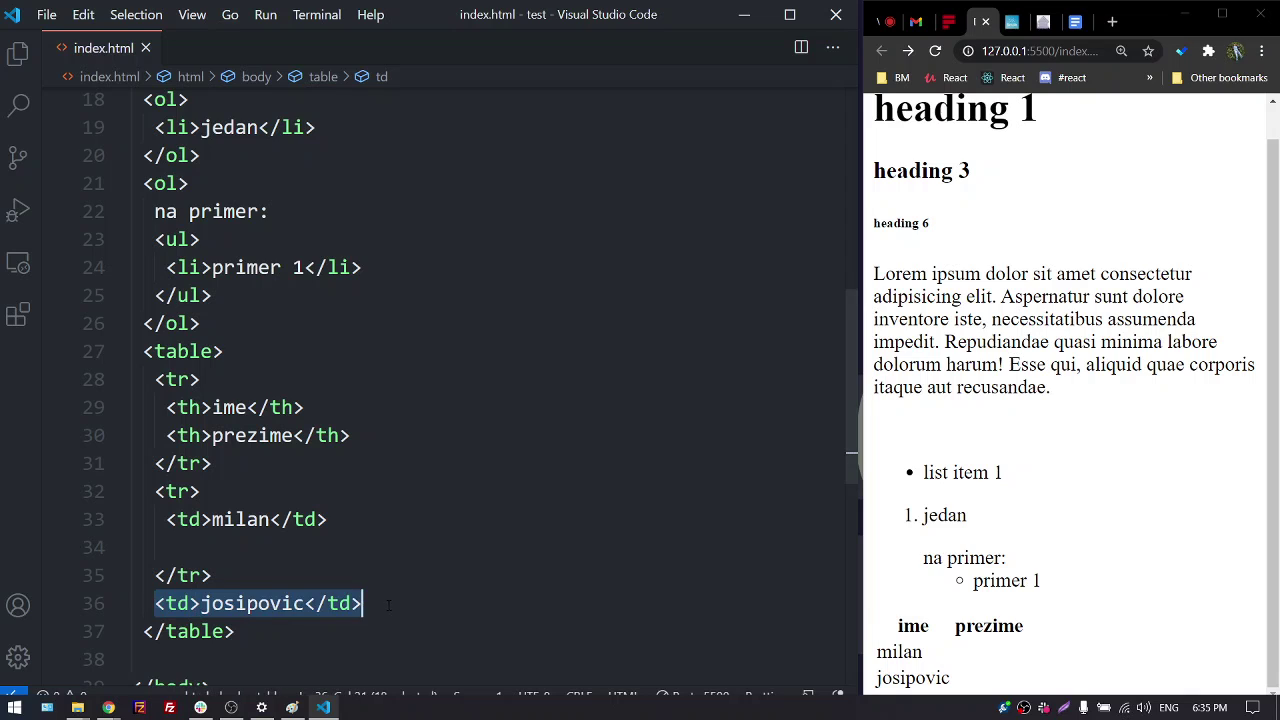
pyautogui.hotkey('ctrl', 'x')
pyautogui.click(350, 543)
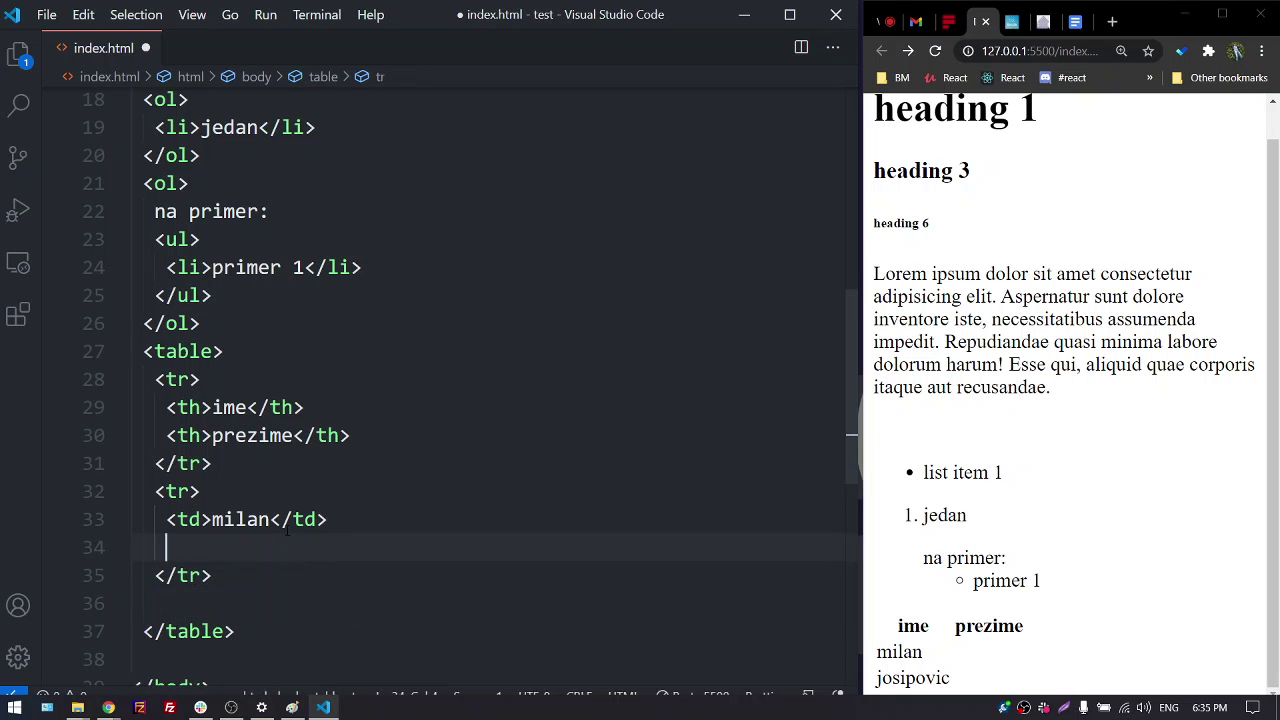
pyautogui.hotkey('ctrl', 'v')
pyautogui.hotkey('ctrl', 's')
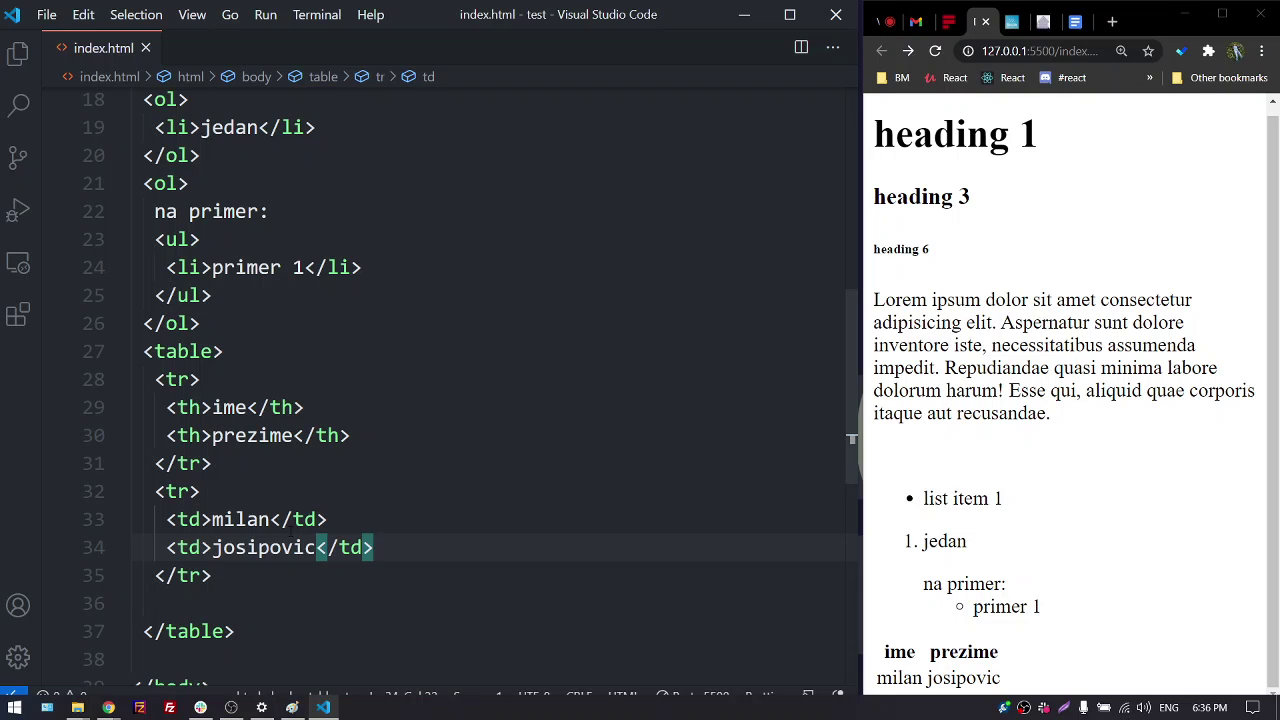
# Maximize Chrome, search 'amazing grace programming' and open the Grace Hopper Wikipedia result
pyautogui.click(1212, 13)
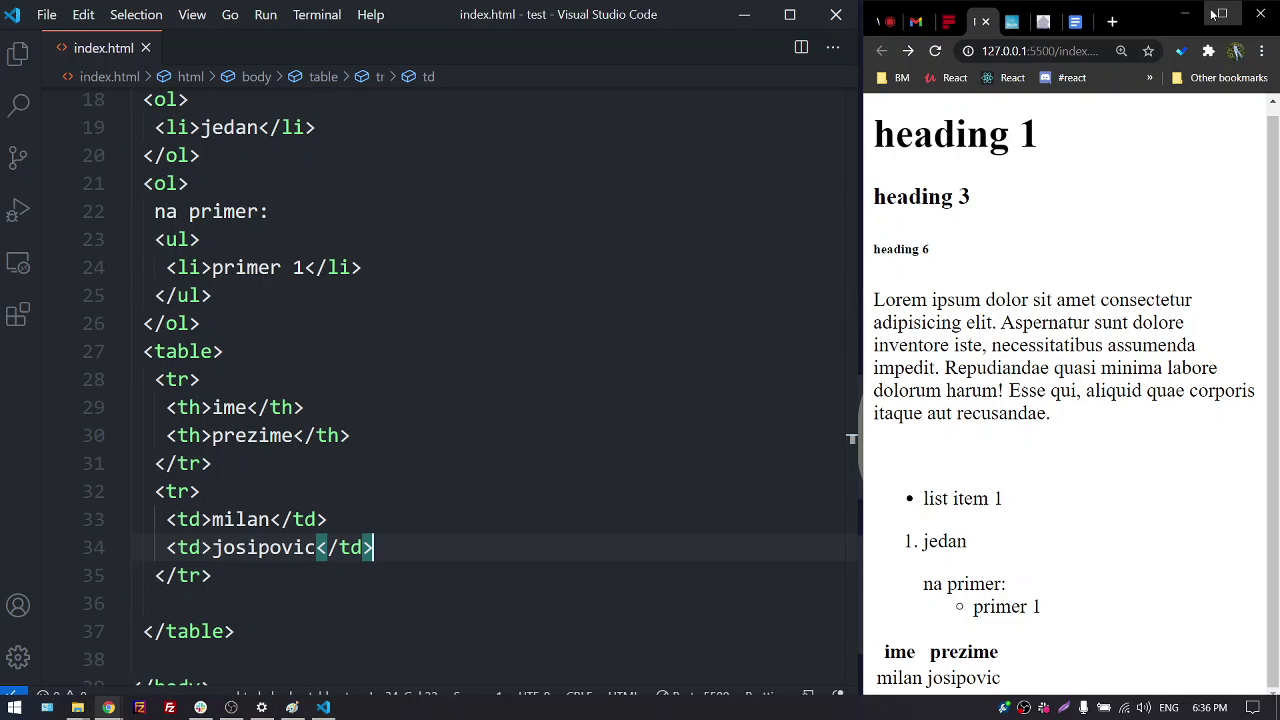
pyautogui.click(1213, 14)
pyautogui.click(1112, 13)
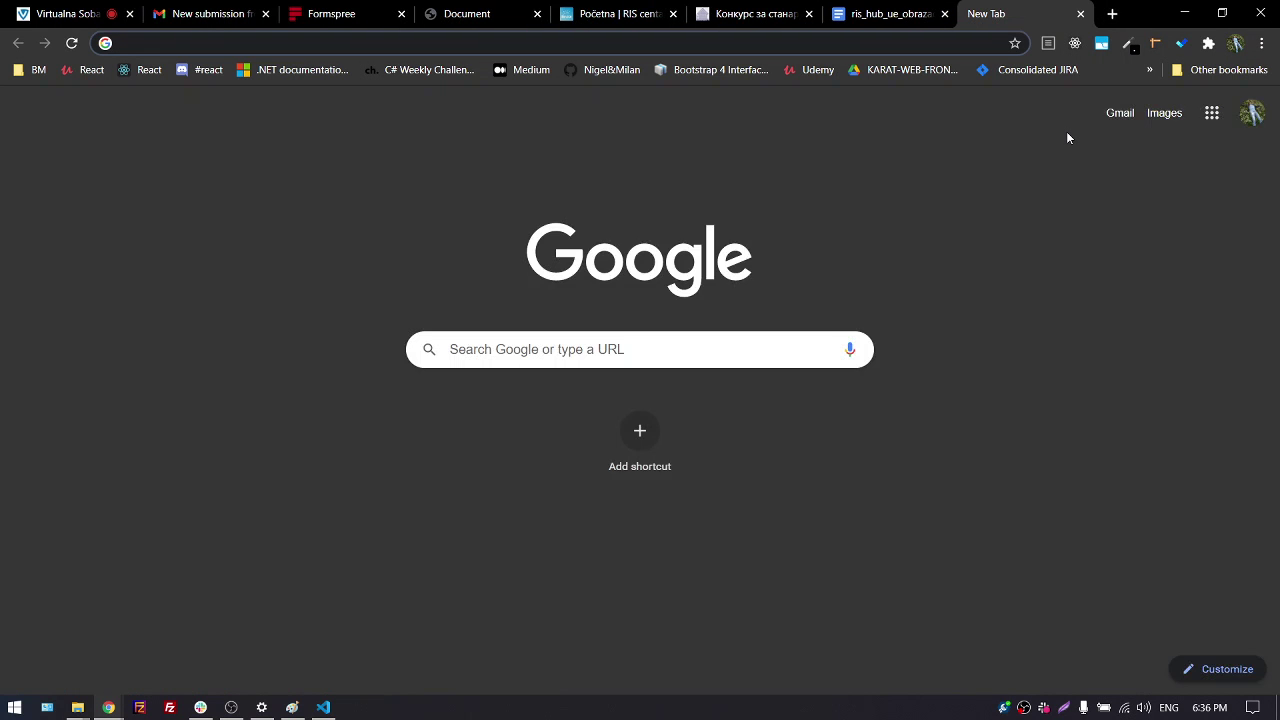
pyautogui.write('ama')
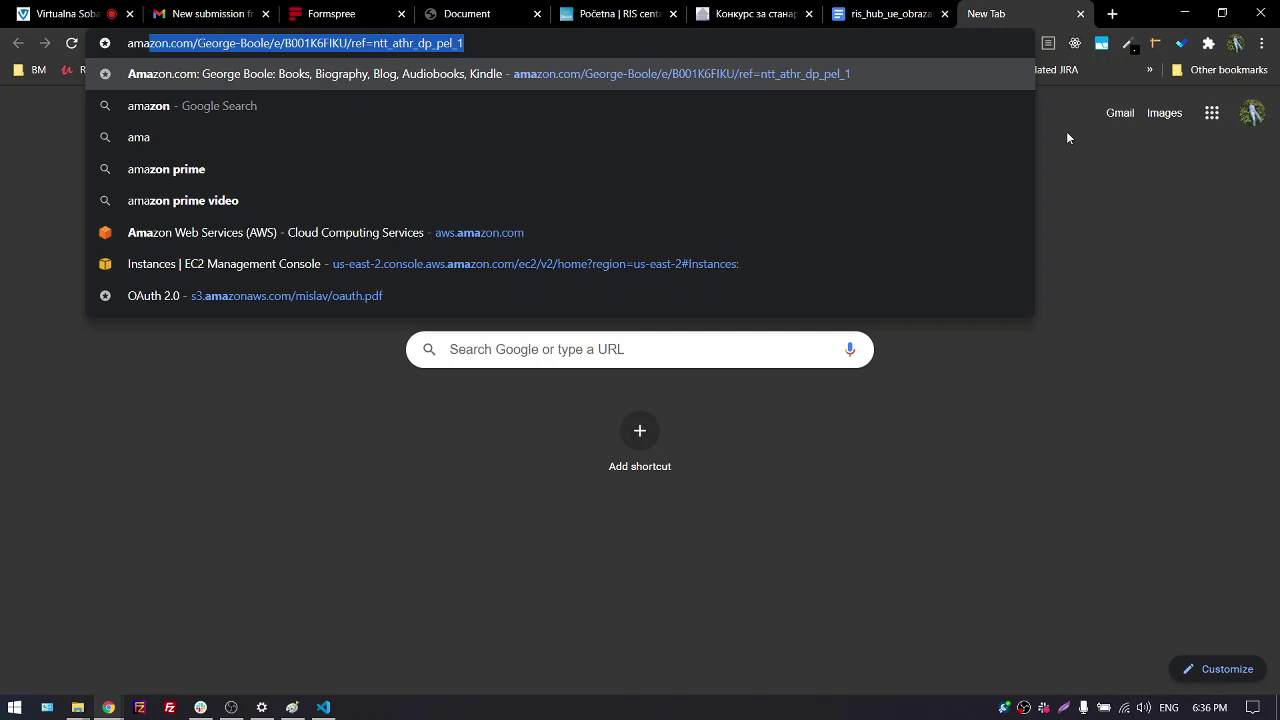
pyautogui.write('zing')
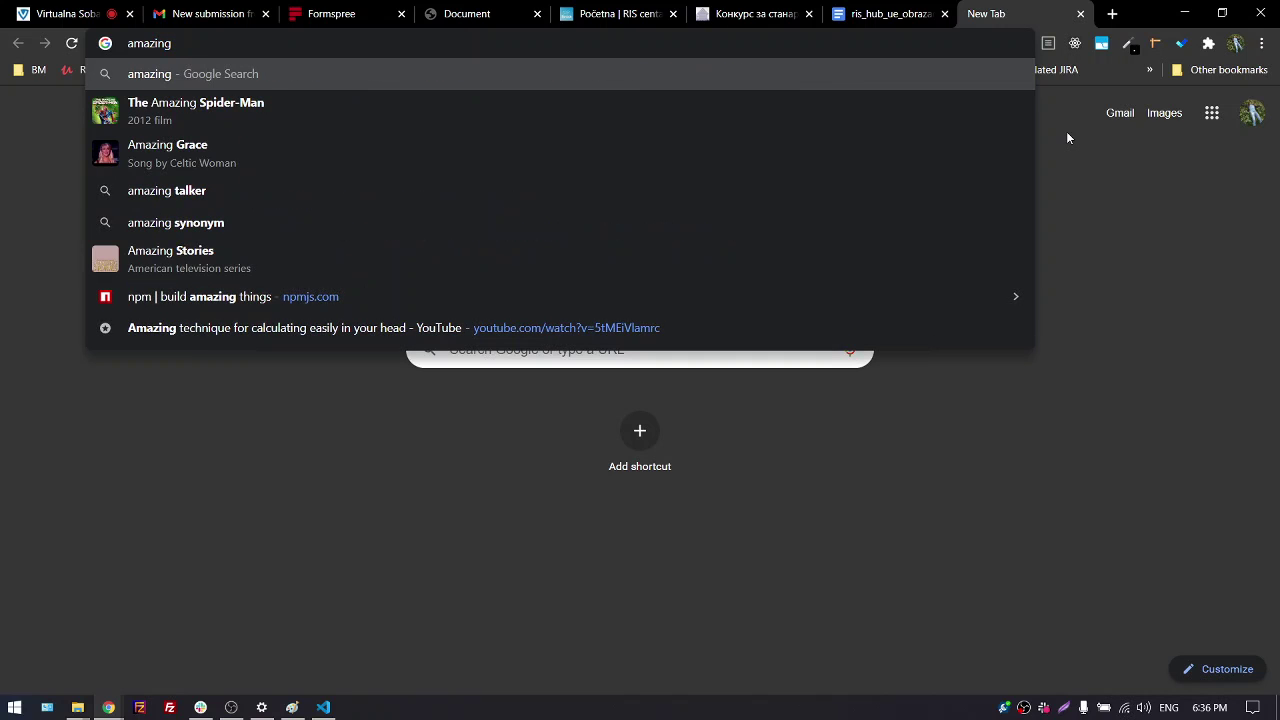
pyautogui.write(' grace')
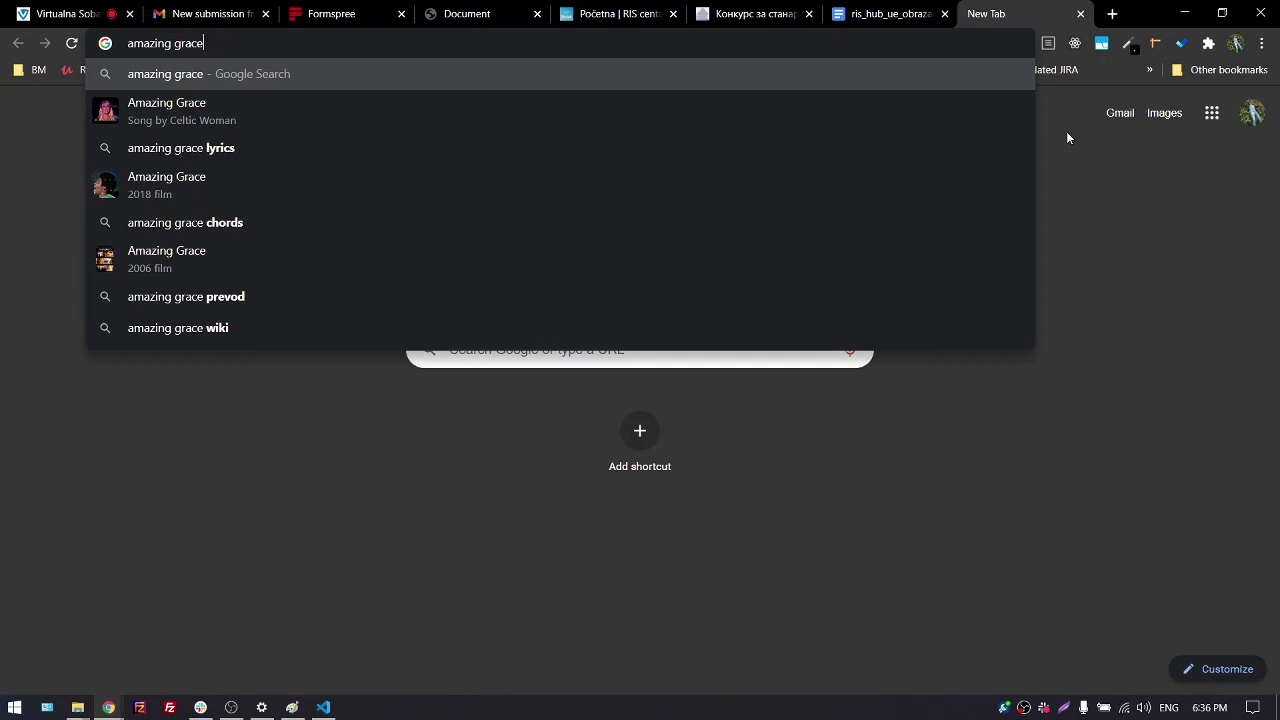
pyautogui.write(' pr')
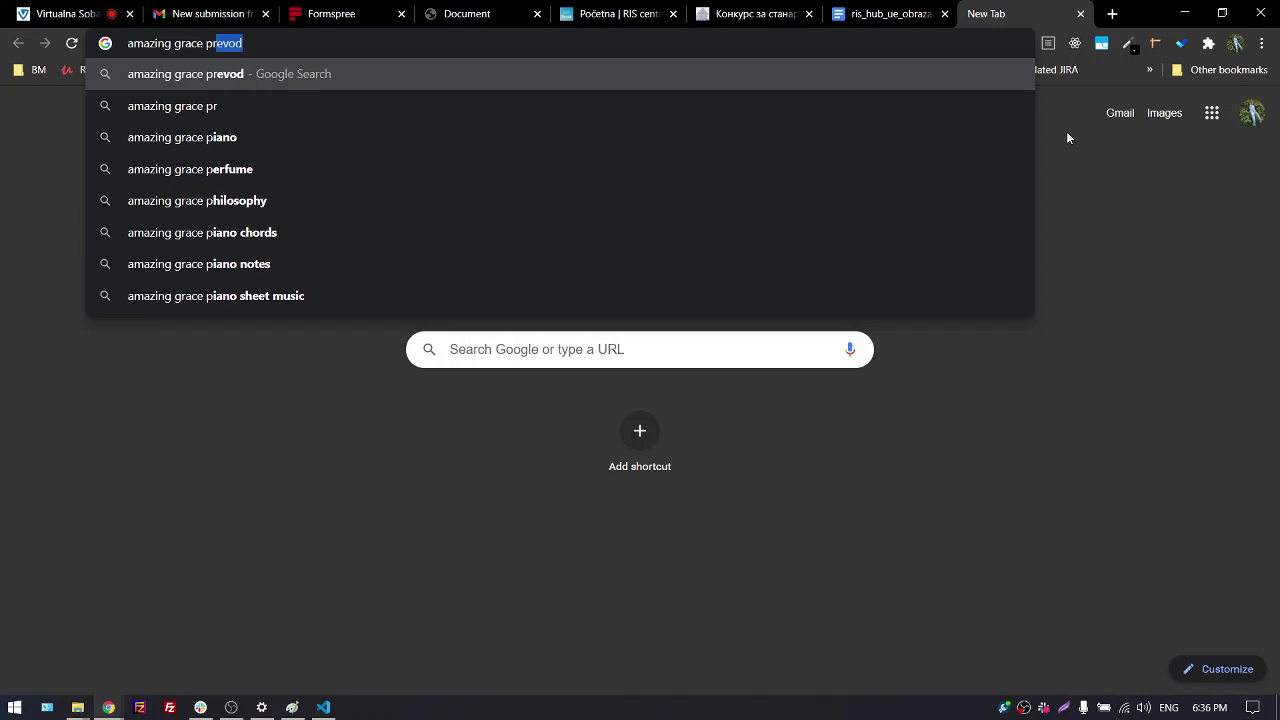
pyautogui.write('ogra')
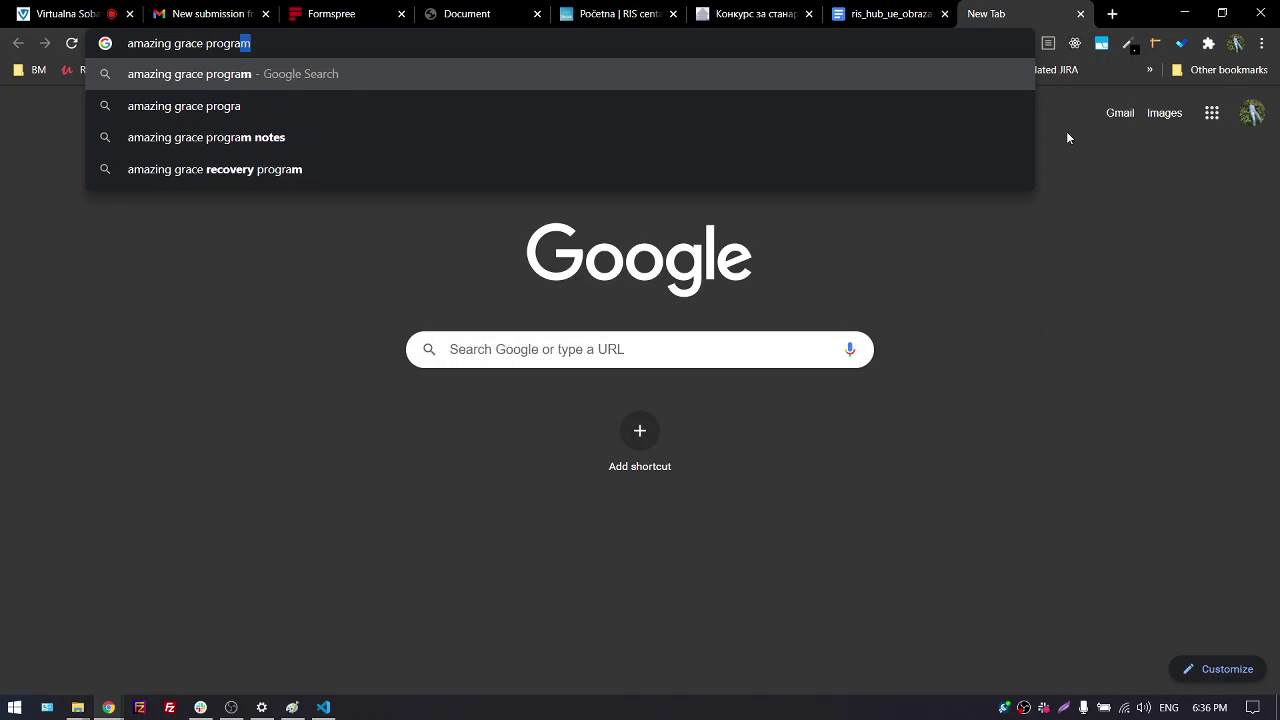
pyautogui.write('mming')
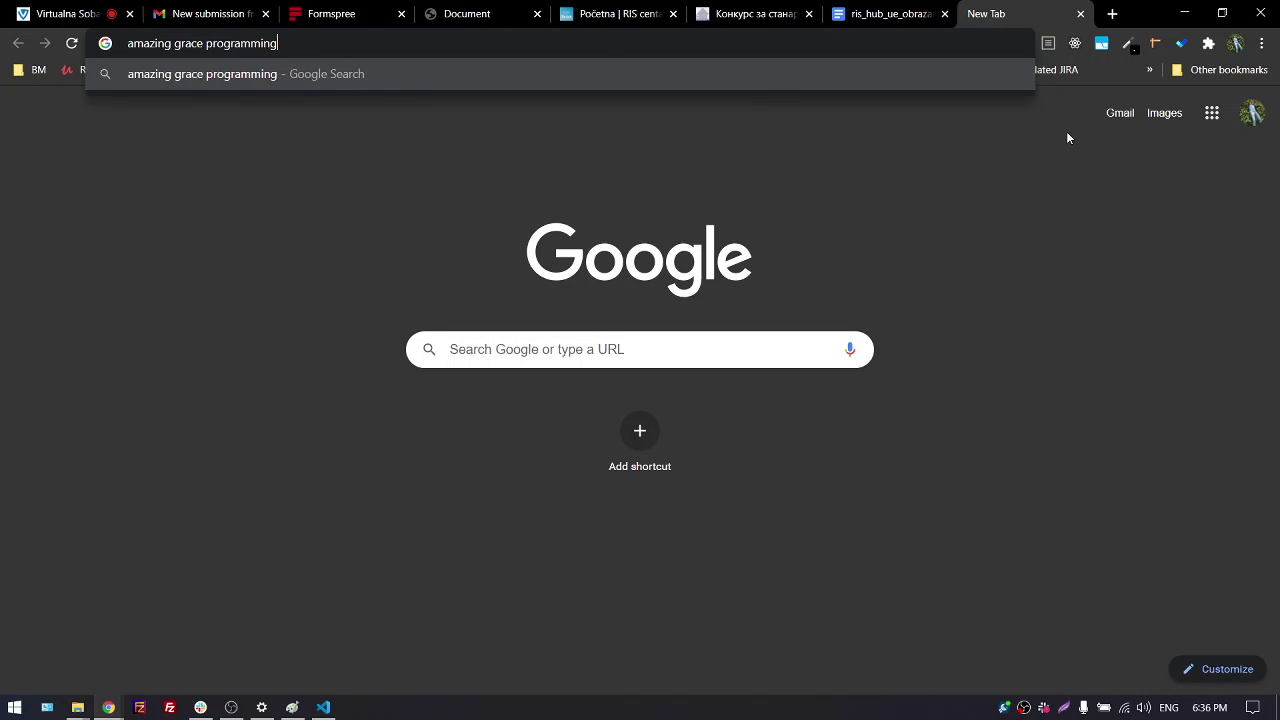
pyautogui.press('Return')
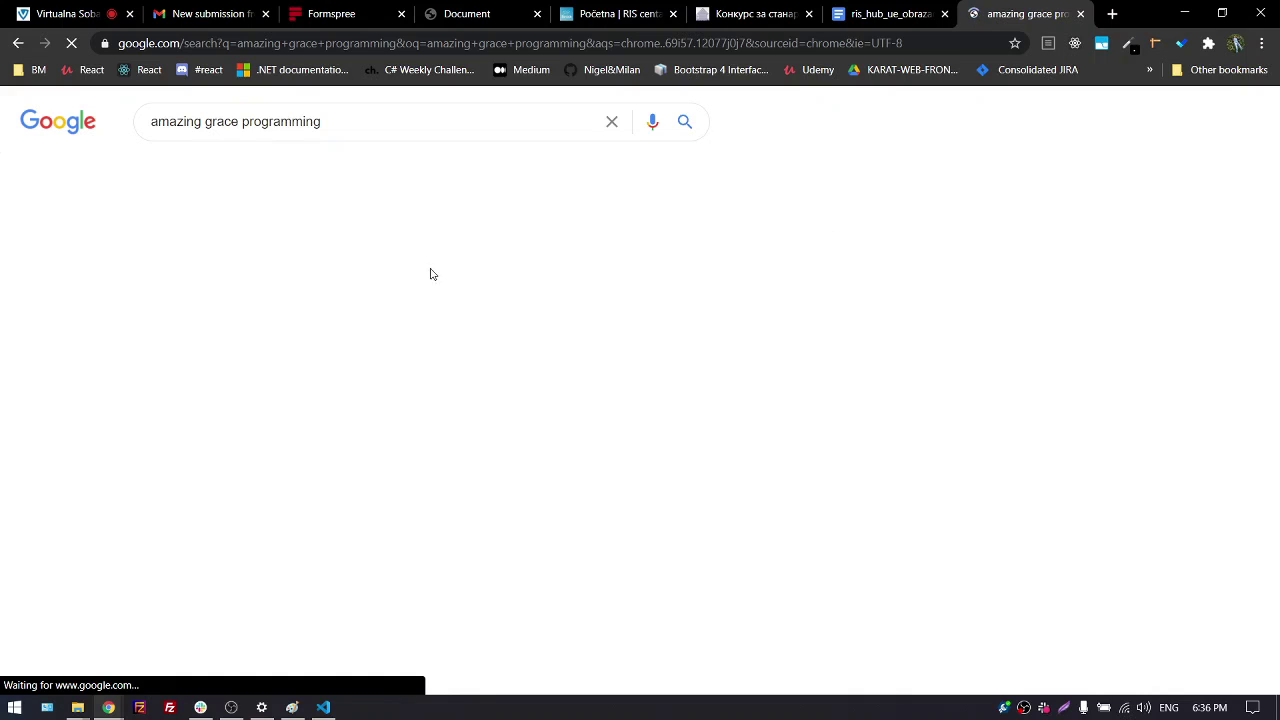
pyautogui.click(190, 262)
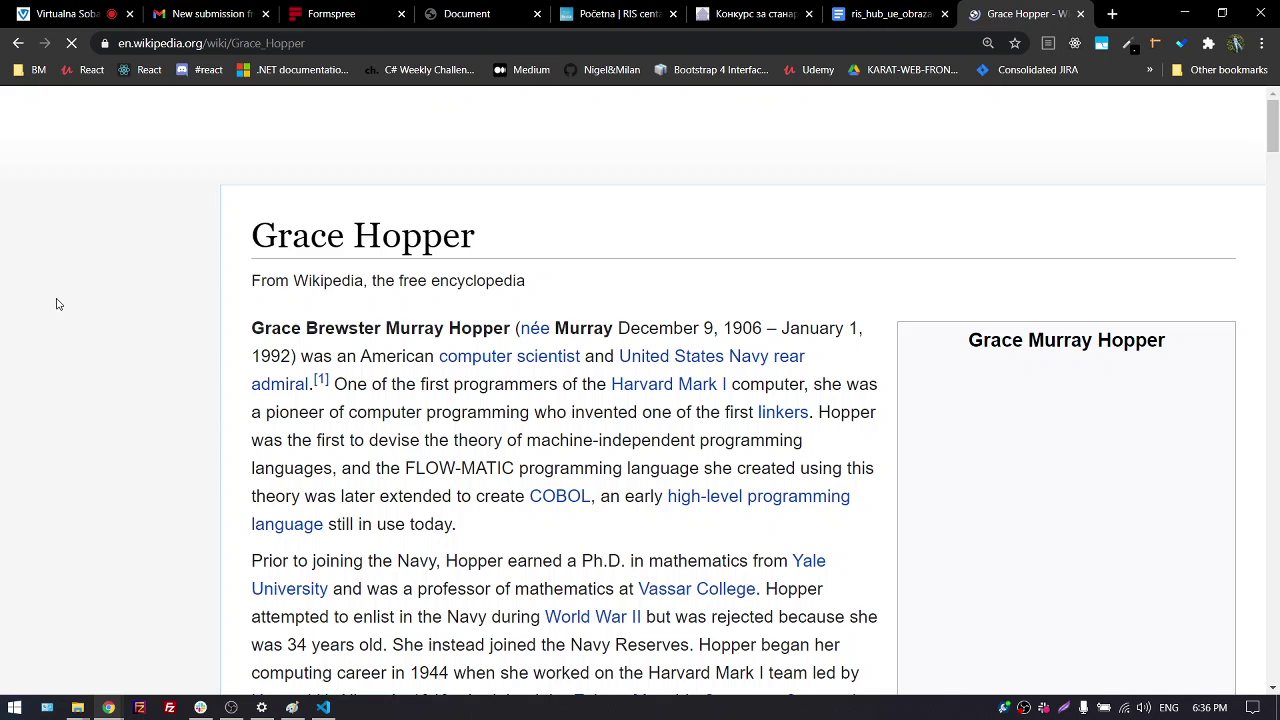
pyautogui.scroll(-2, 683, 336)
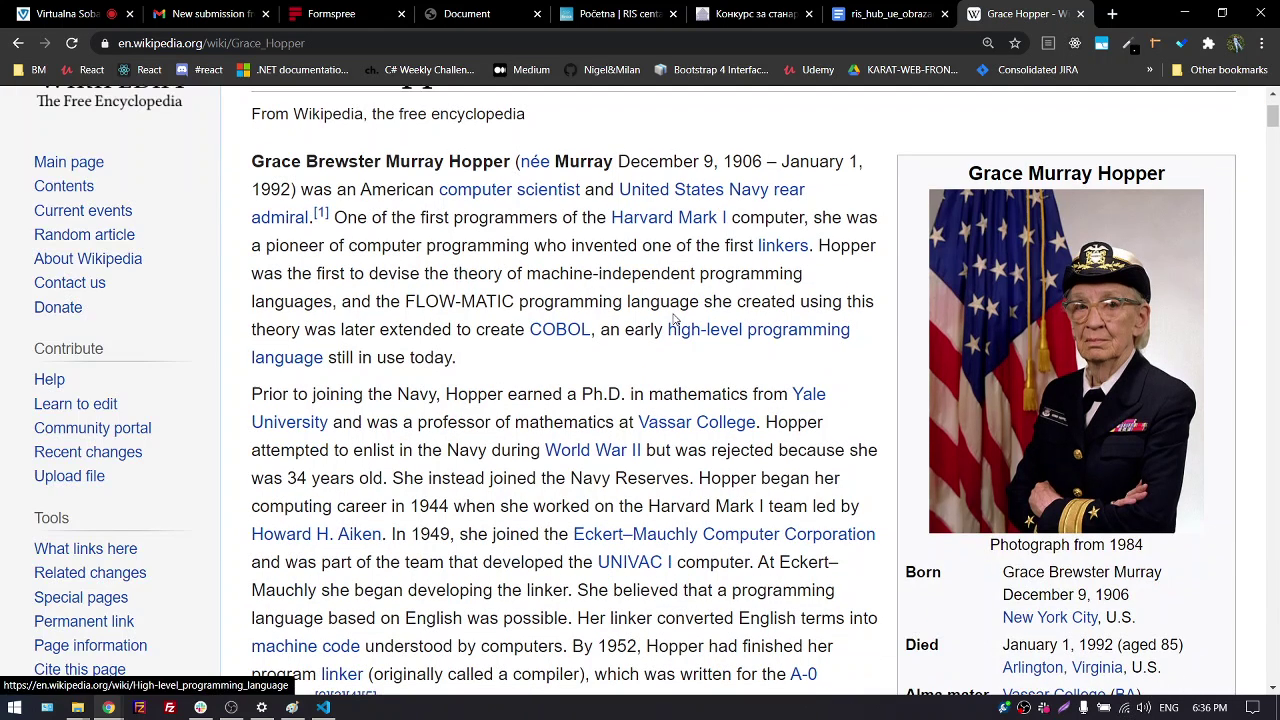
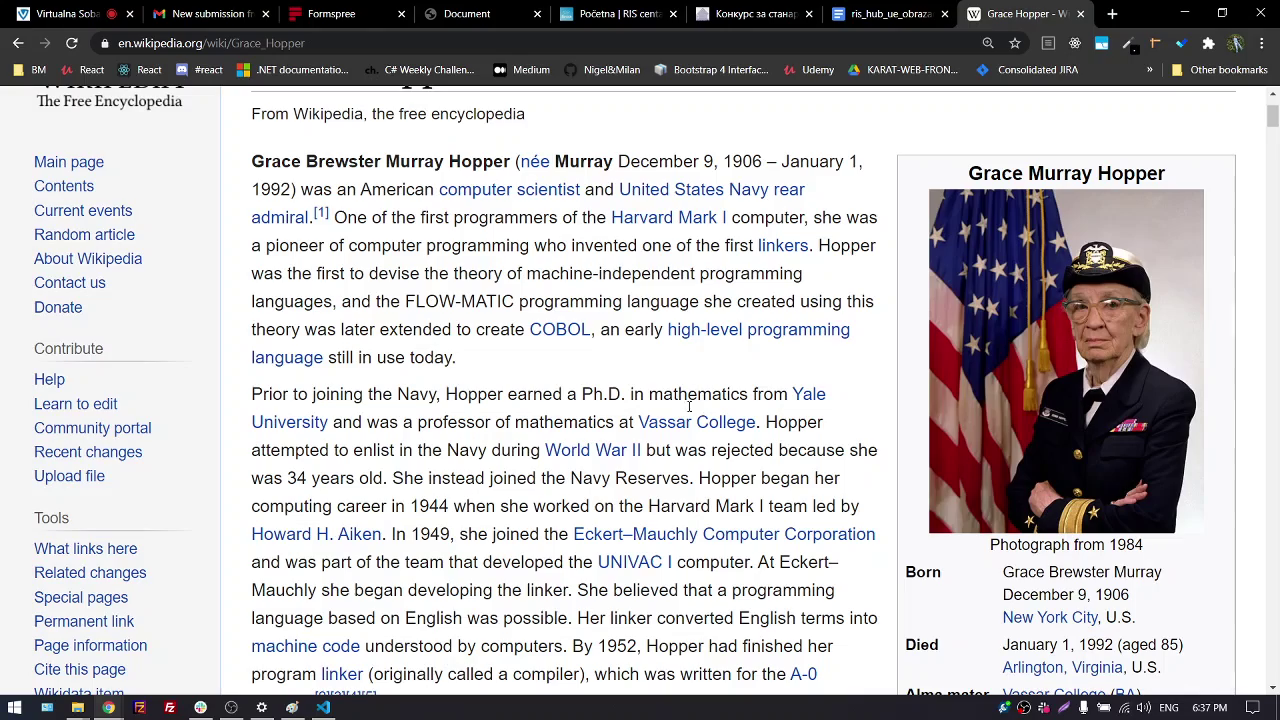
# Close the Grace Hopper Wikipedia tab to go back to the local index.html page
pyautogui.scroll(-2, 640, 437)
pyautogui.scroll(-10, 603, 420)
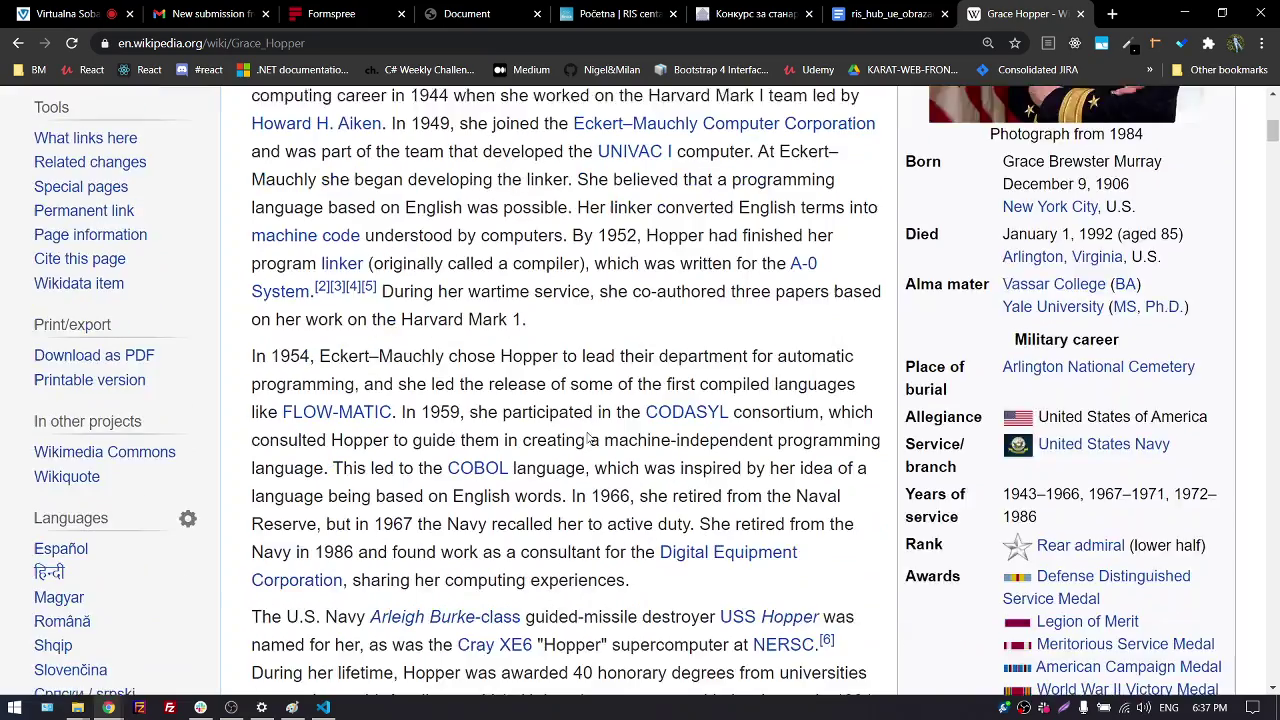
pyautogui.scroll(12, 603, 415)
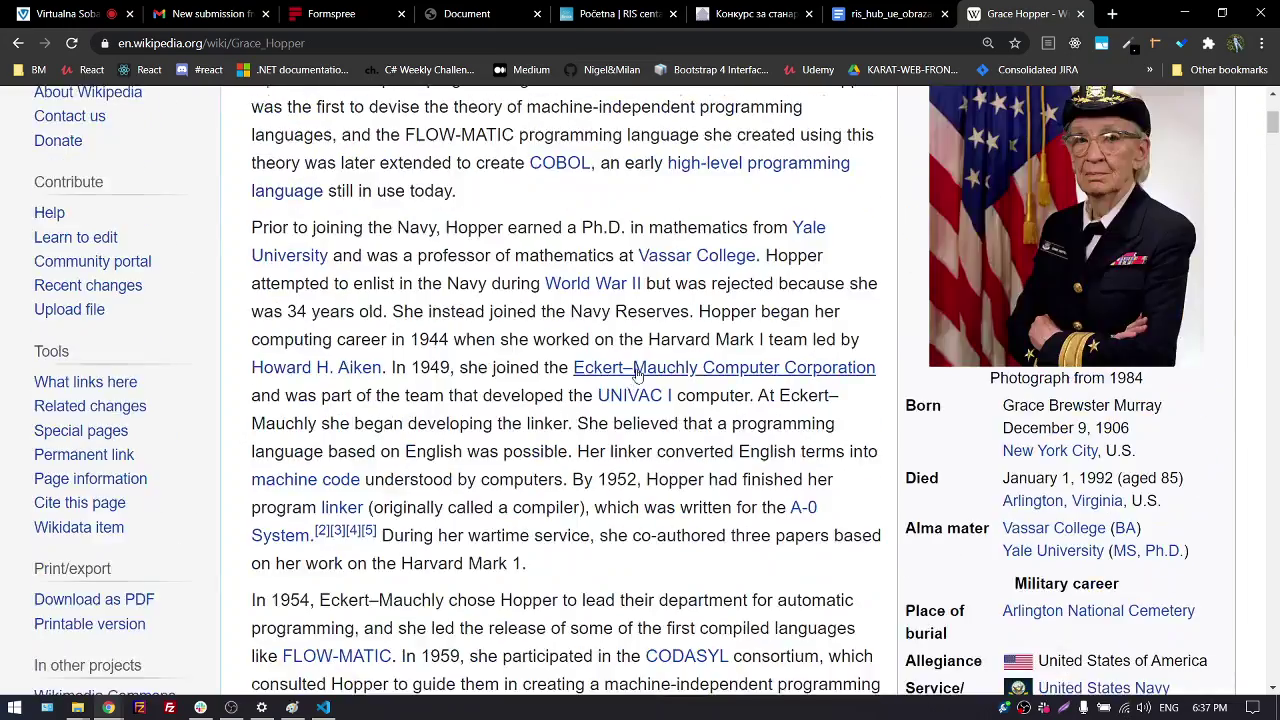
pyautogui.scroll(-1, 1045, 353)
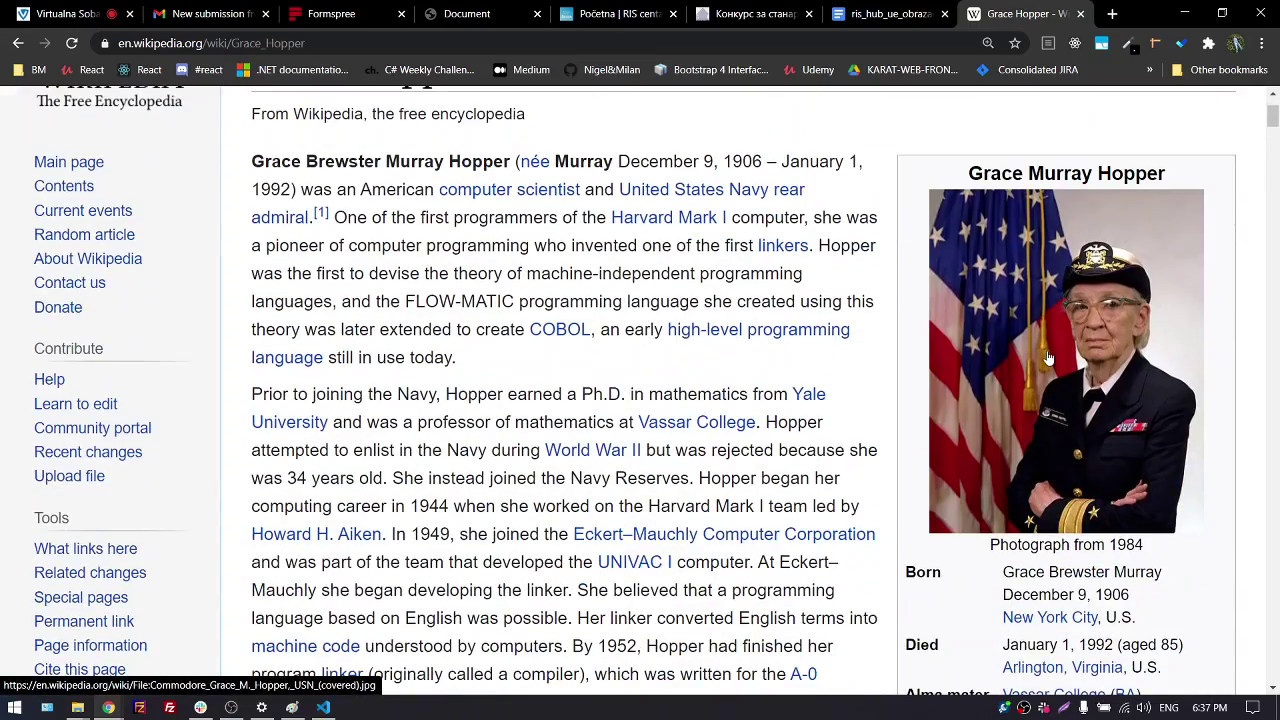
pyautogui.scroll(2, 907, 366)
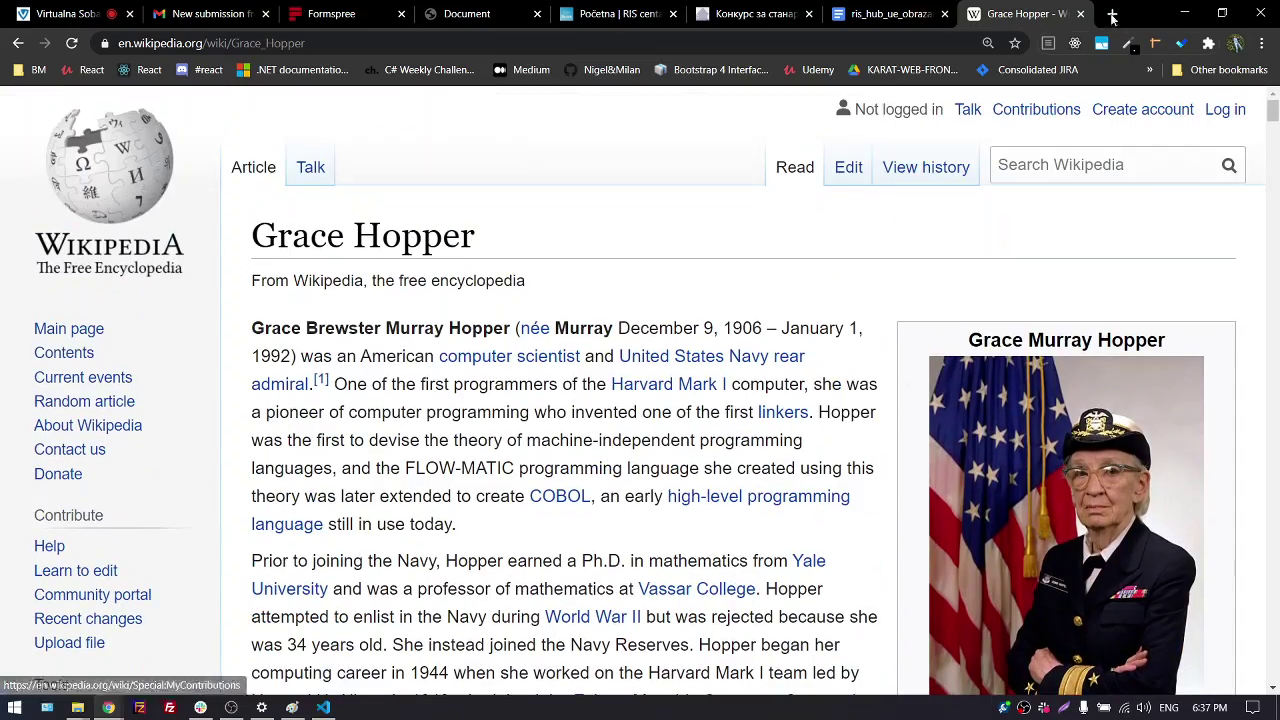
pyautogui.click(1080, 13)
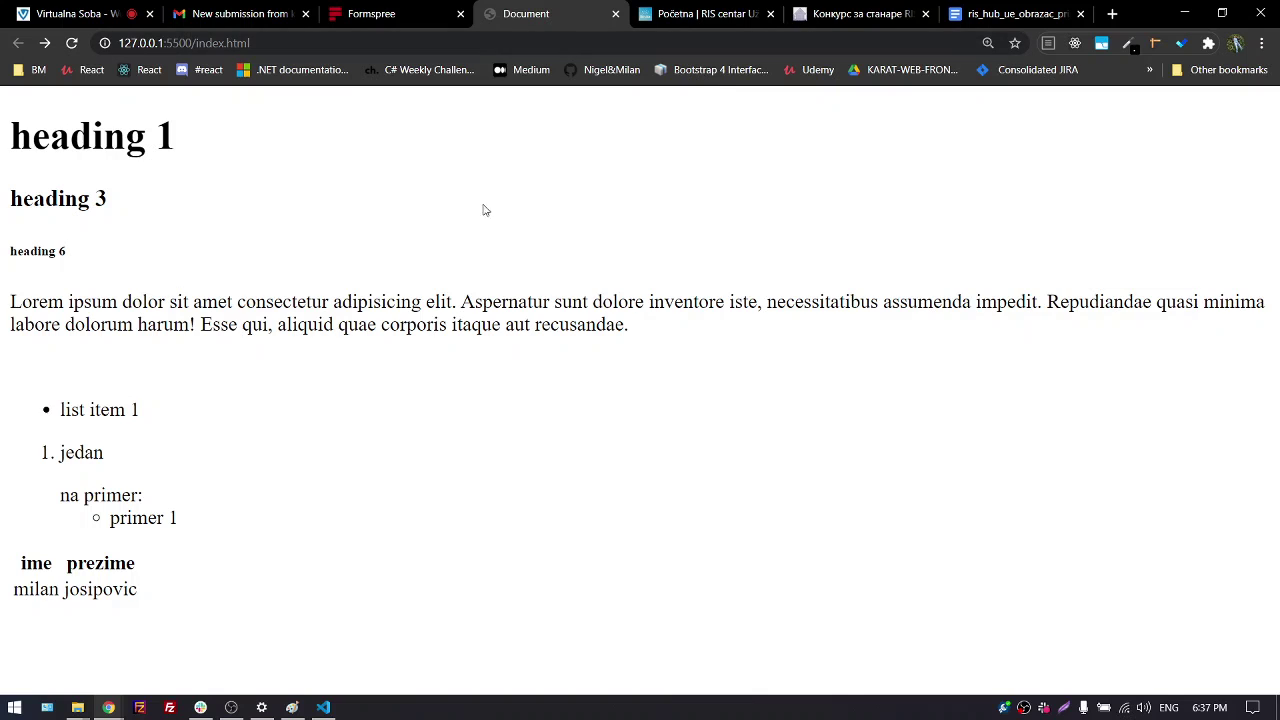
# Snap the browser beside the editor and insert an Emmet form element after </table>
pyautogui.press('super+Right')
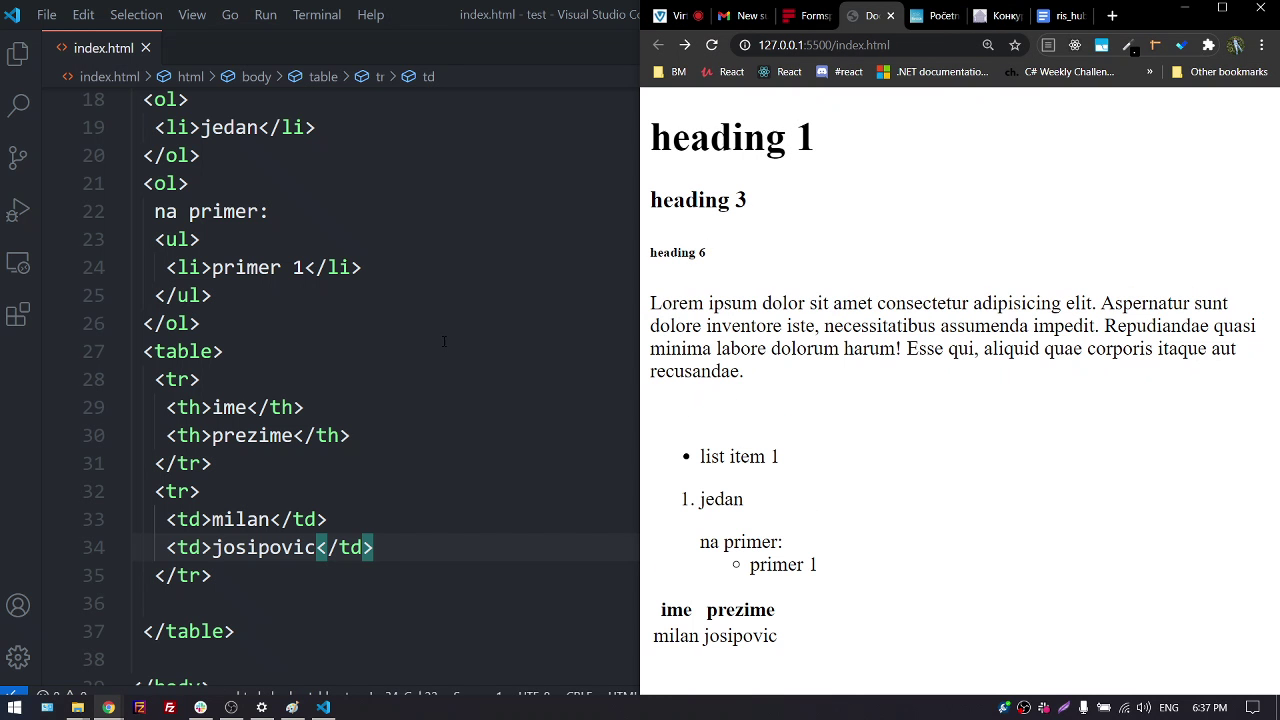
pyautogui.click(297, 607)
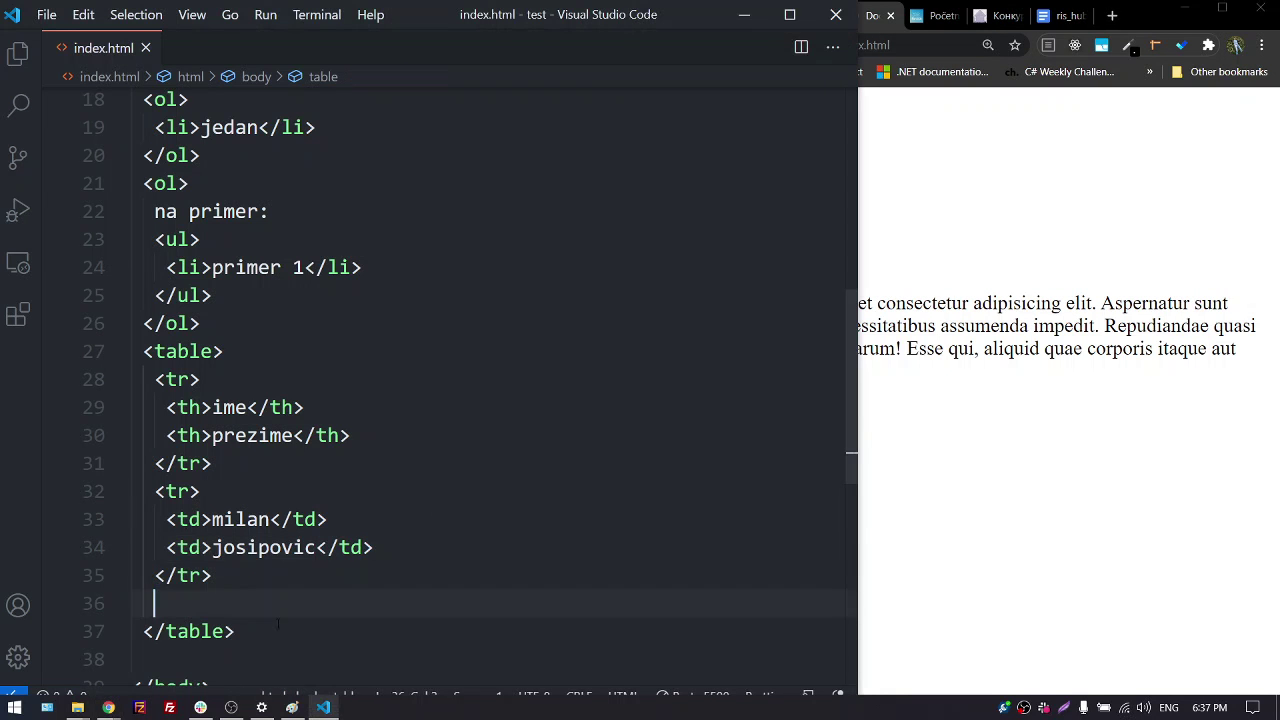
pyautogui.click(298, 631)
pyautogui.scroll(-2, 300, 620)
pyautogui.press('Return')
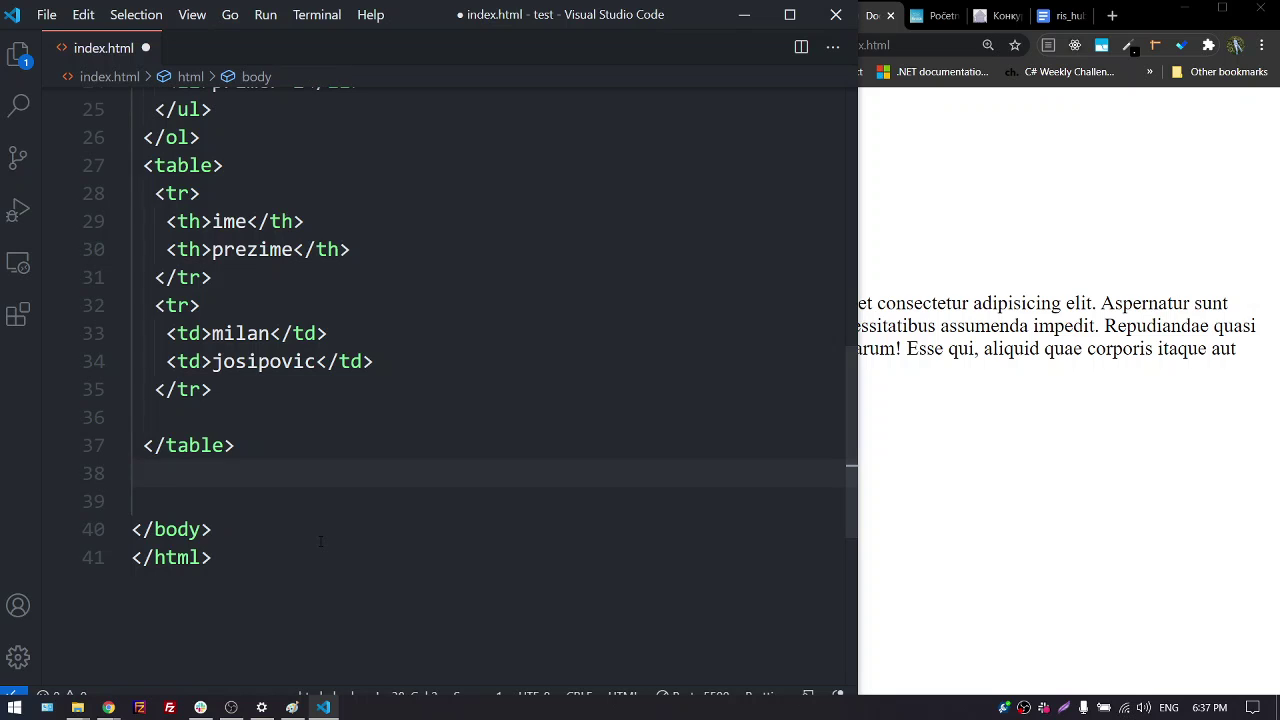
pyautogui.write('for')
pyautogui.press('Tab')
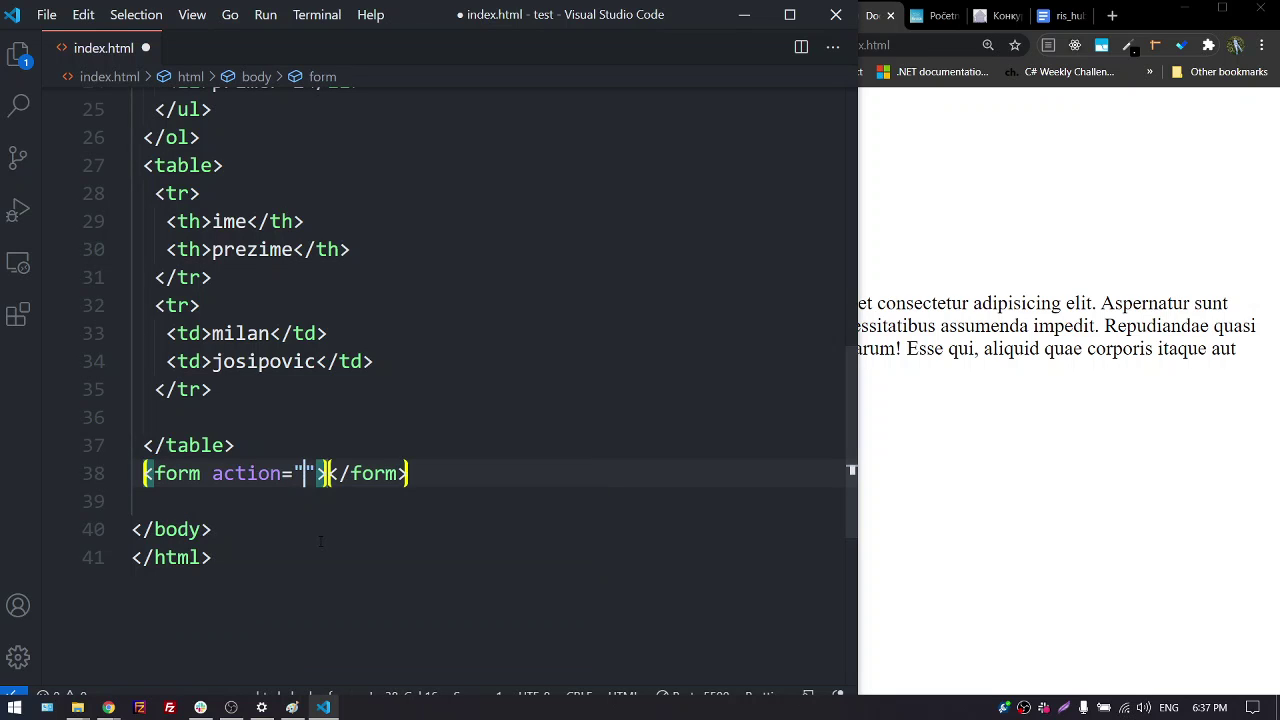
# Add an empty label element with a for attribute inside the form
pyautogui.press('Right')
pyautogui.press('Right')
pyautogui.press('Return')
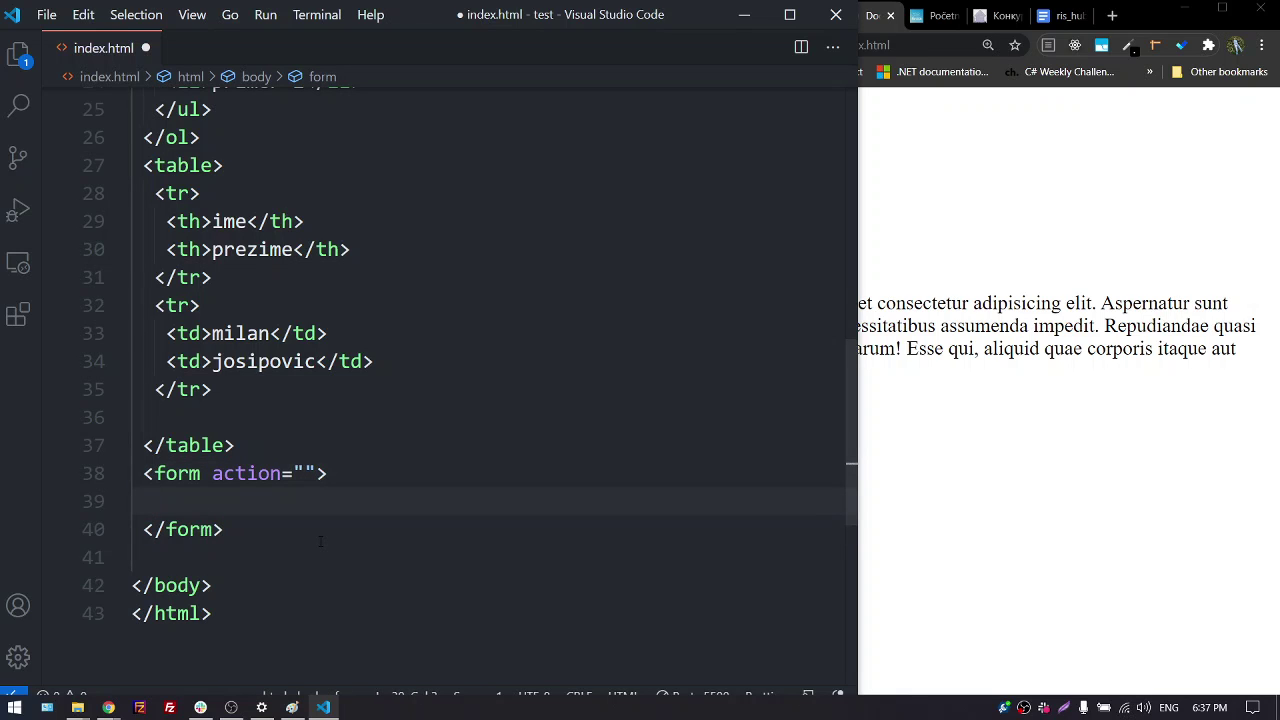
pyautogui.write('la')
pyautogui.press('Tab')
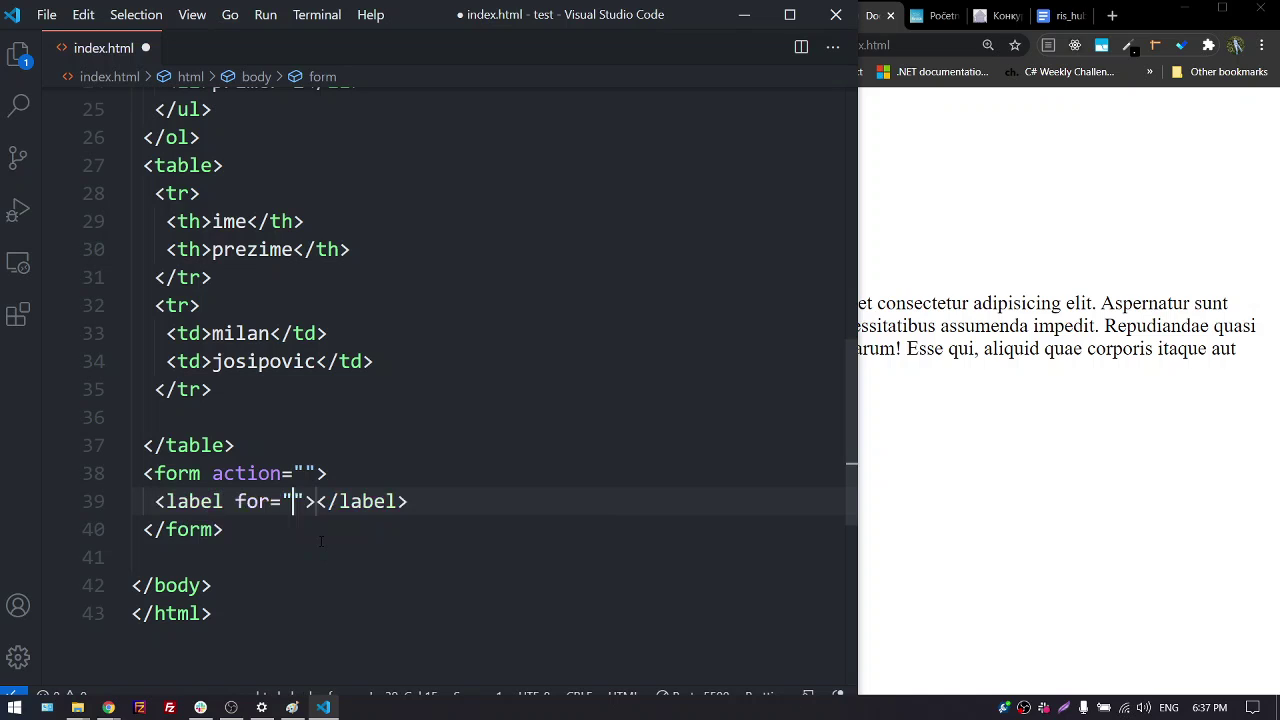
pyautogui.press('Right')
pyautogui.press('Right')
pyautogui.press('Right')
pyautogui.press('Right')
pyautogui.press('Right')
pyautogui.press('Right')
pyautogui.press('Right')
pyautogui.press('Right')
pyautogui.press('Right')
pyautogui.press('Right')
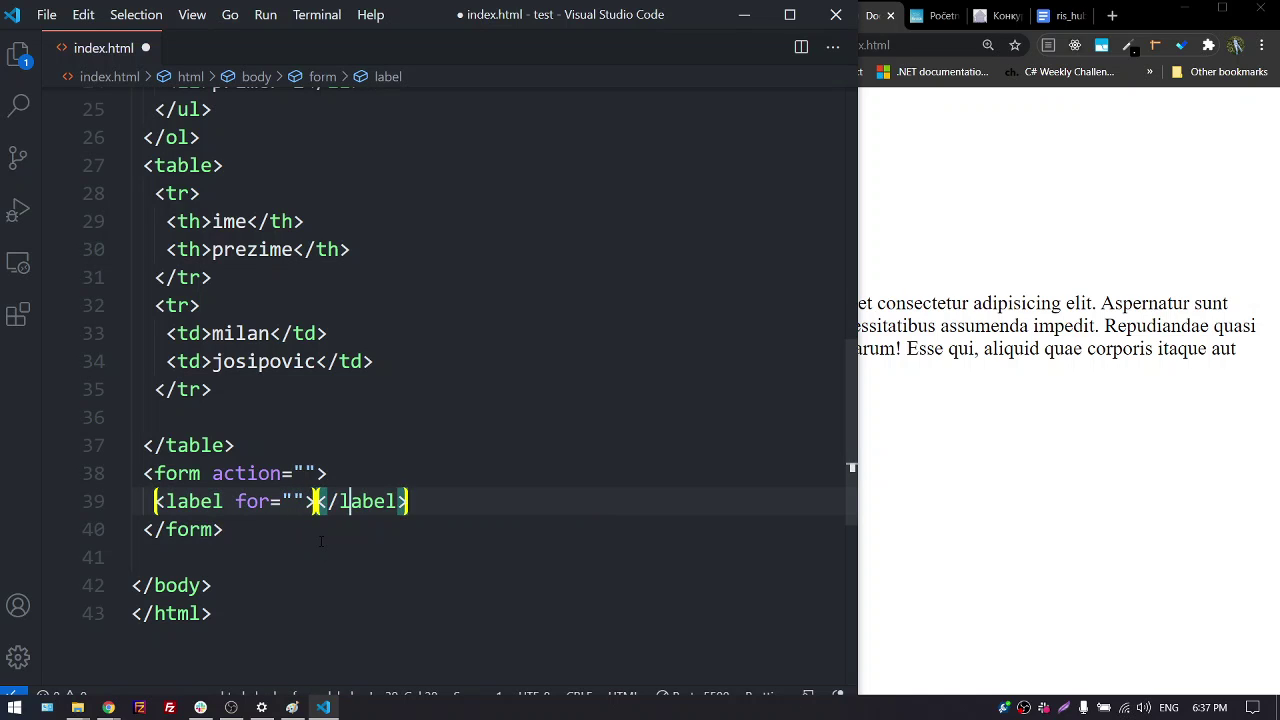
pyautogui.press('Return')
# Add an input of type text below the label, undoing an accidental img tag
pyautogui.write('im')
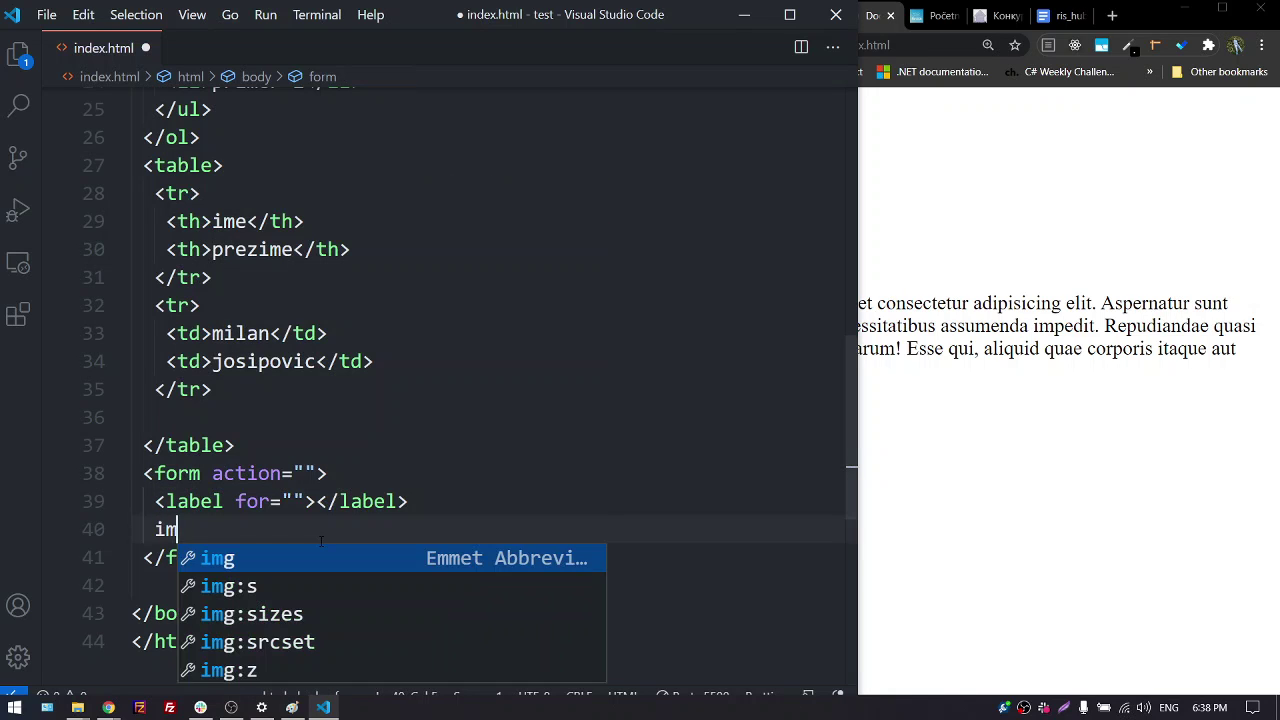
pyautogui.press('Tab')
pyautogui.hotkey('ctrl', 'z')
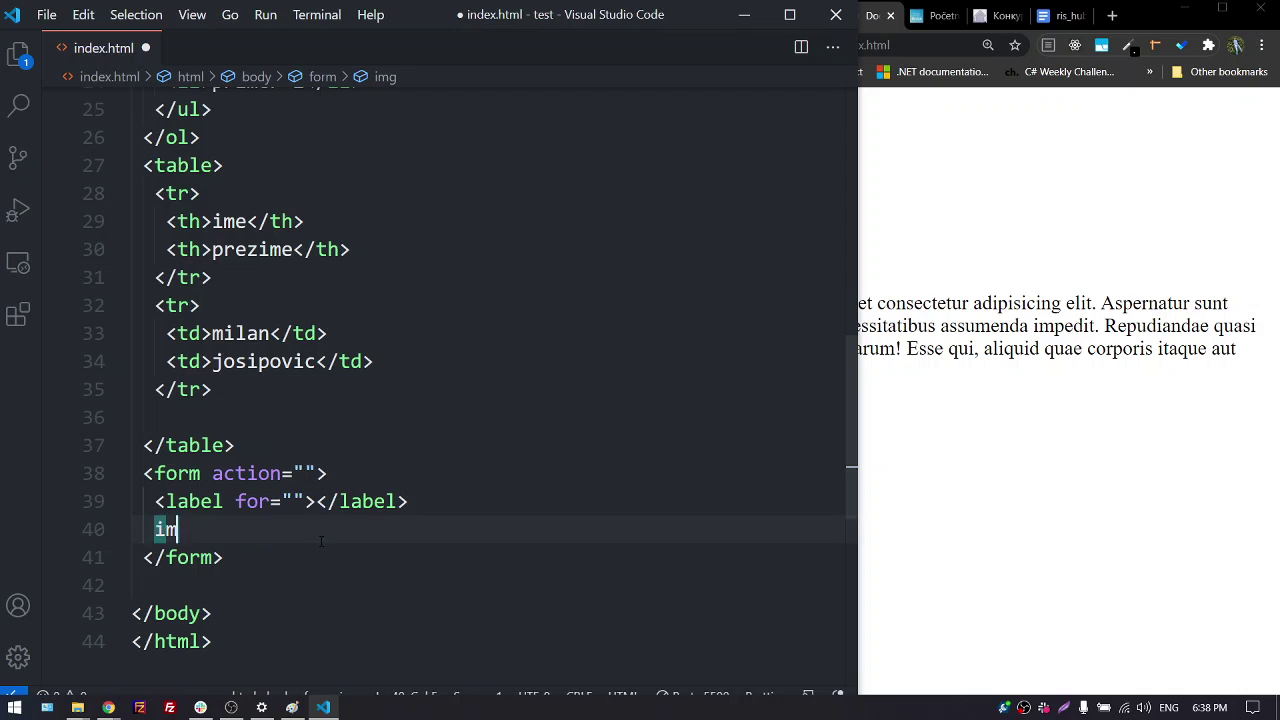
pyautogui.press('BackSpace')
pyautogui.write('n')
pyautogui.press('Tab')
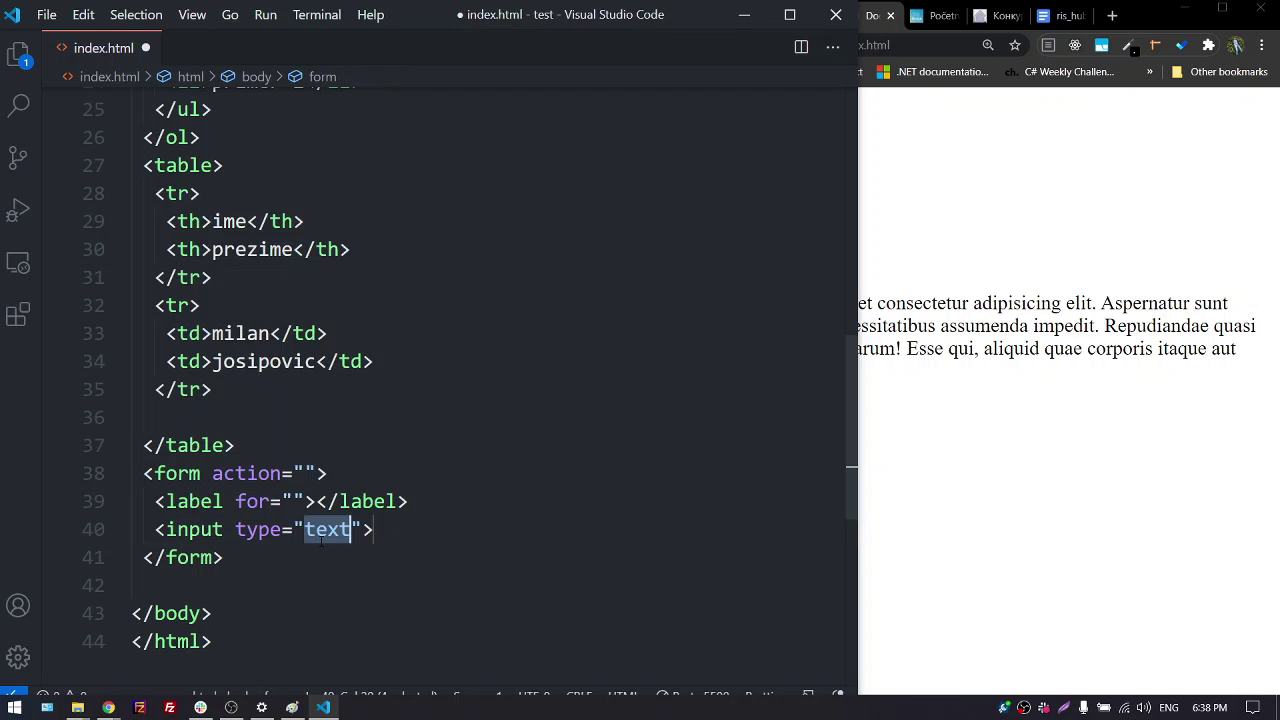
pyautogui.press('Right')
pyautogui.press('Right')
pyautogui.press('Right')
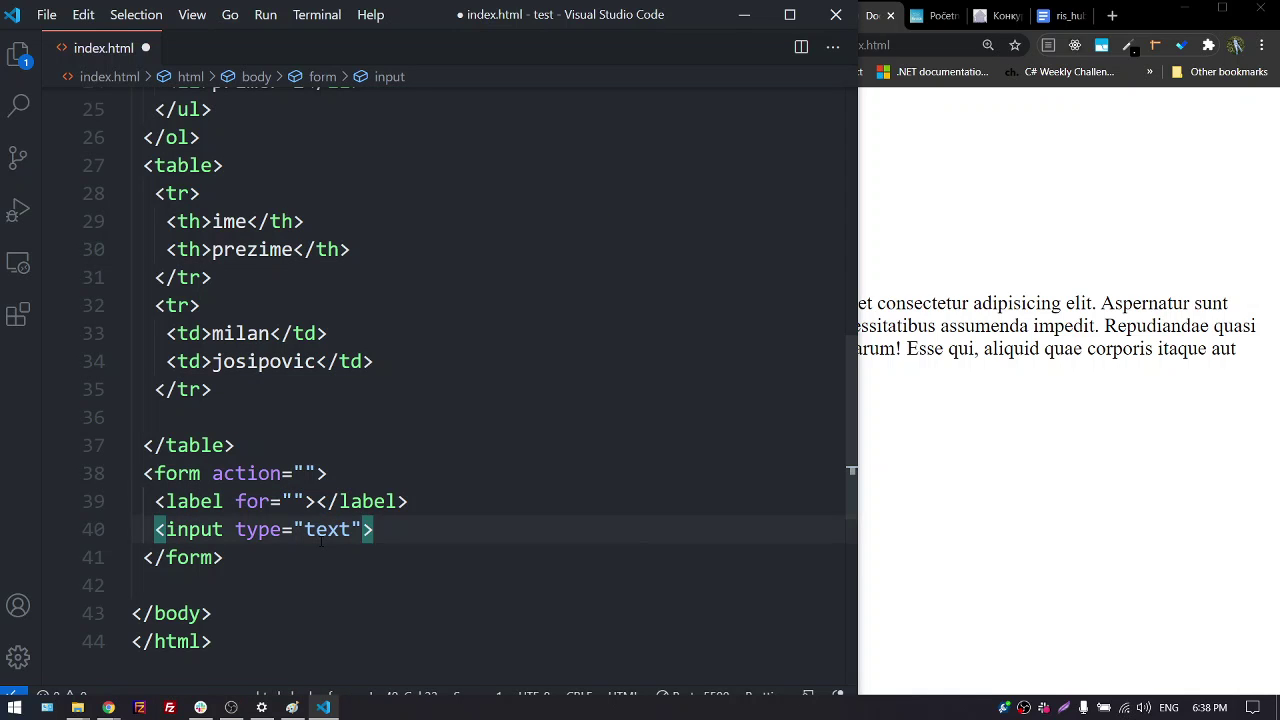
pyautogui.press('Return')
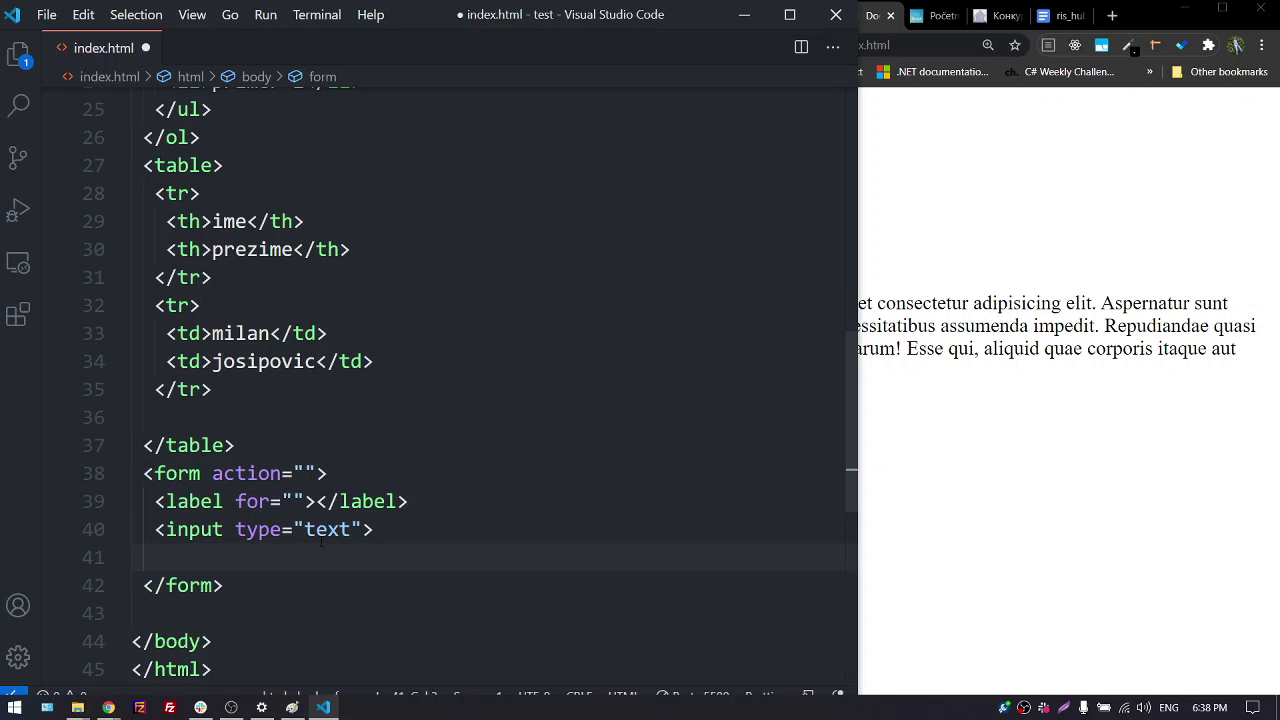
# Insert an input type="button" with an empty value on line 41 and select that line
pyautogui.write('im')
pyautogui.press('BackSpace')
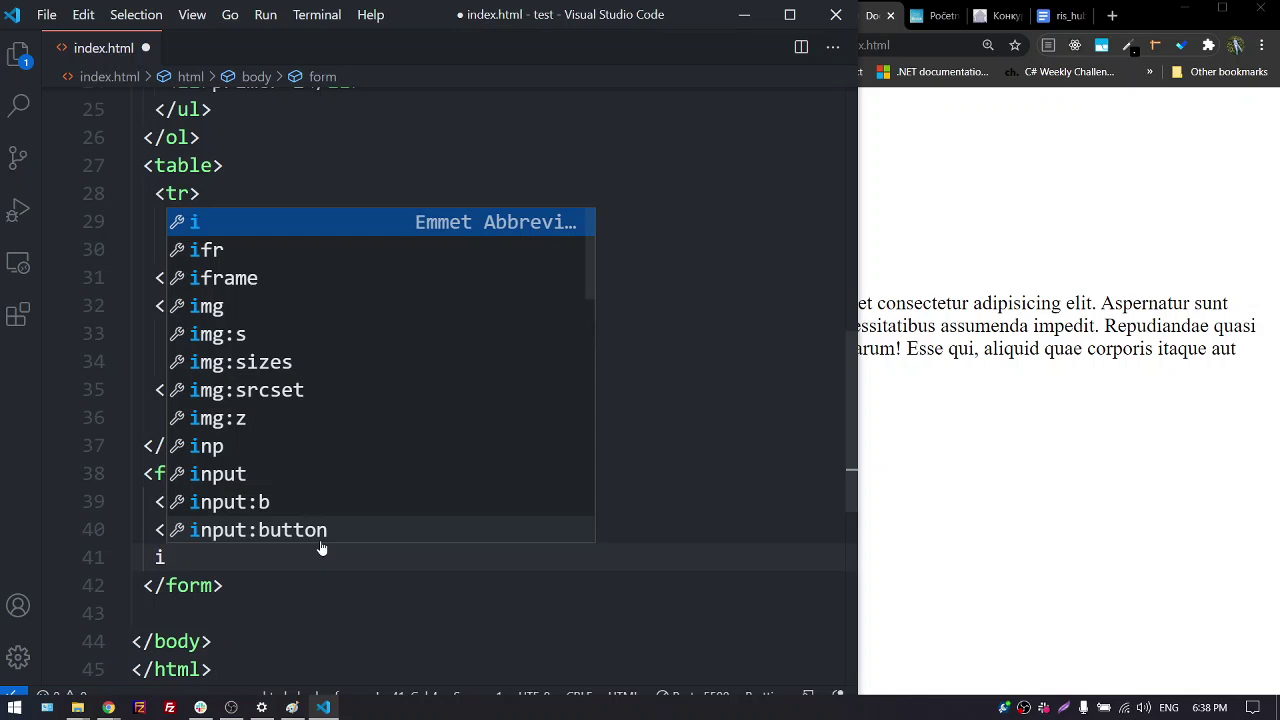
pyautogui.press('Down')
pyautogui.press('Down')
pyautogui.press('Down')
pyautogui.press('Down')
pyautogui.press('Down')
pyautogui.press('Down')
pyautogui.press('Down')
pyautogui.press('Down')
pyautogui.press('Down')
pyautogui.press('Down')
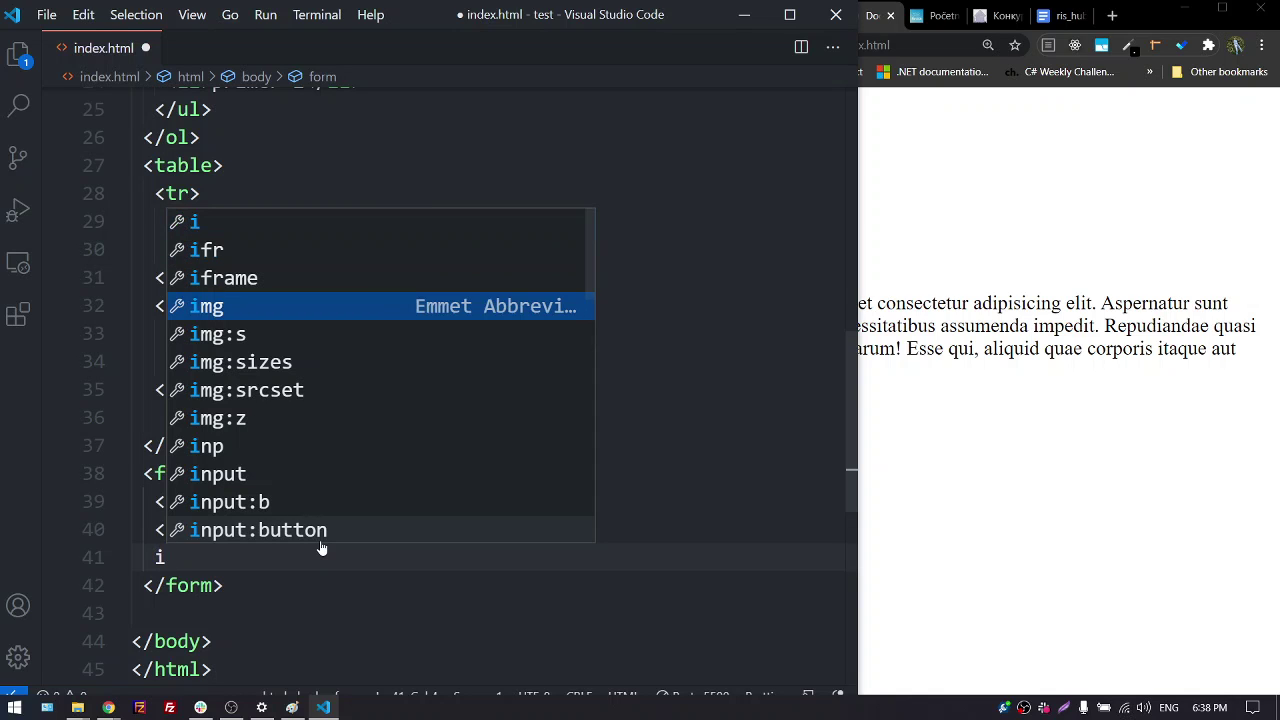
pyautogui.press('Down')
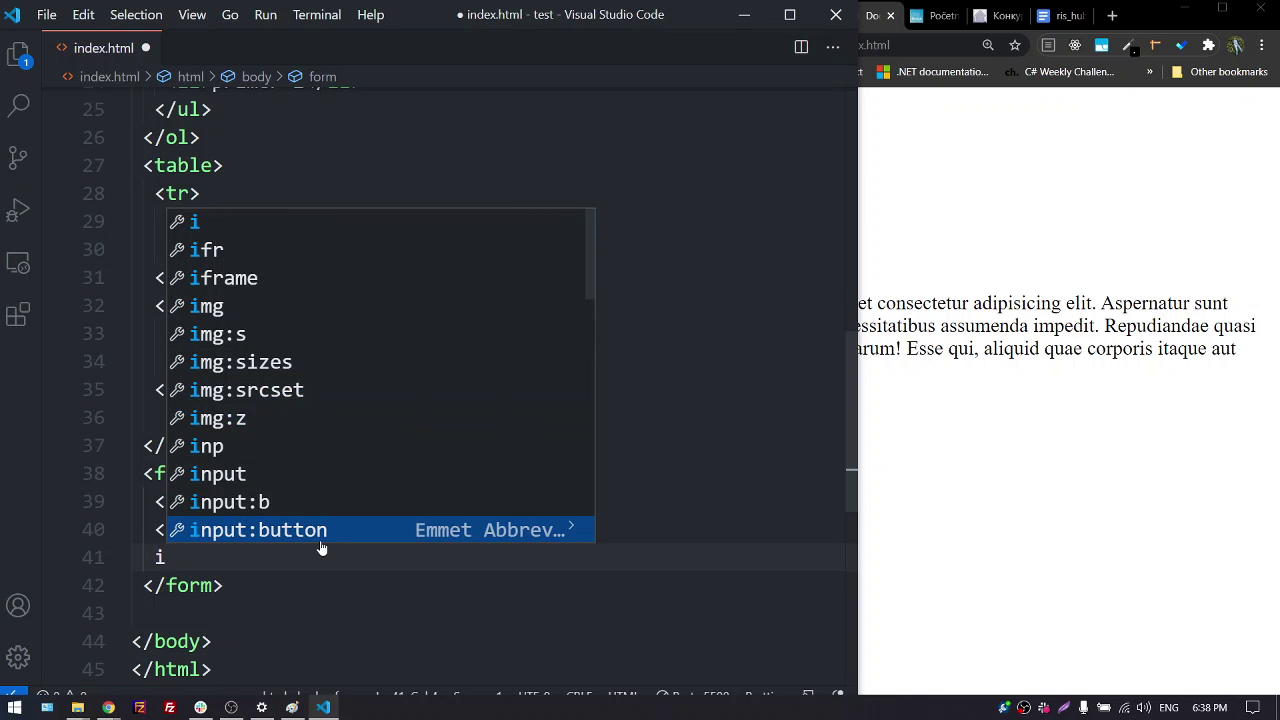
pyautogui.click(321, 541)
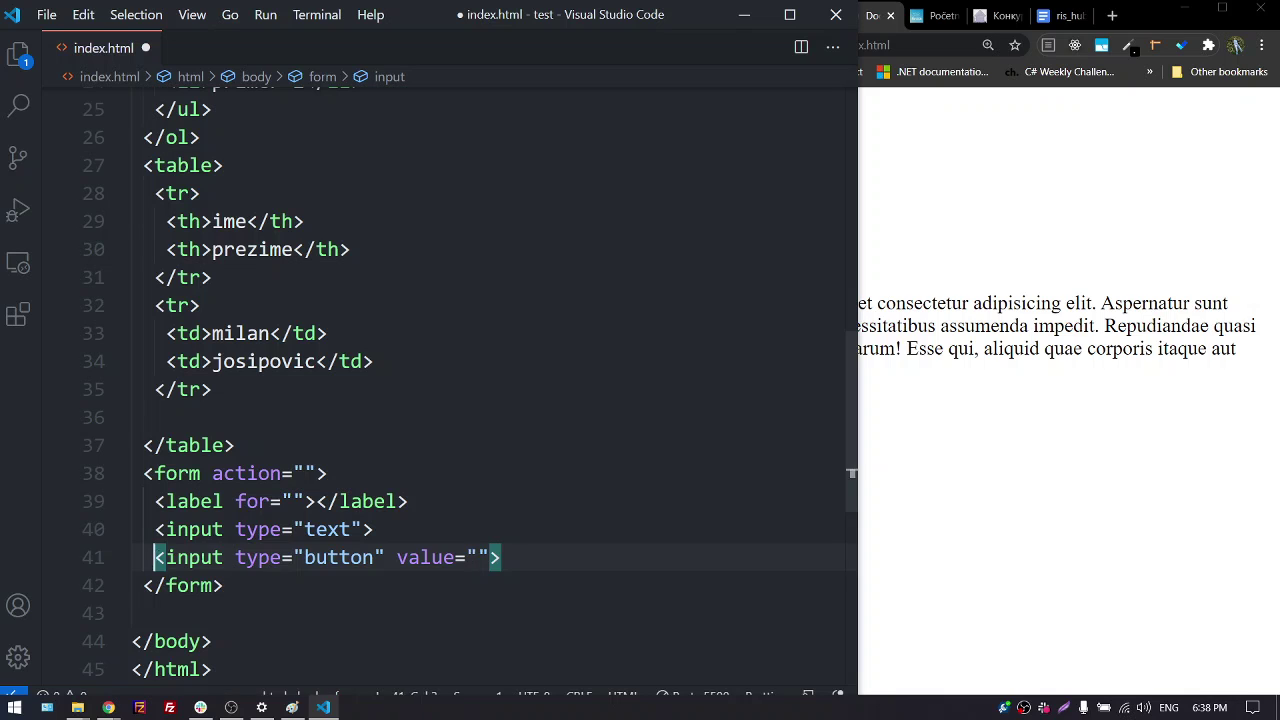
pyautogui.moveTo(155, 557); pyautogui.dragTo(500, 557)
pyautogui.hotkey('ctrl', 'c')
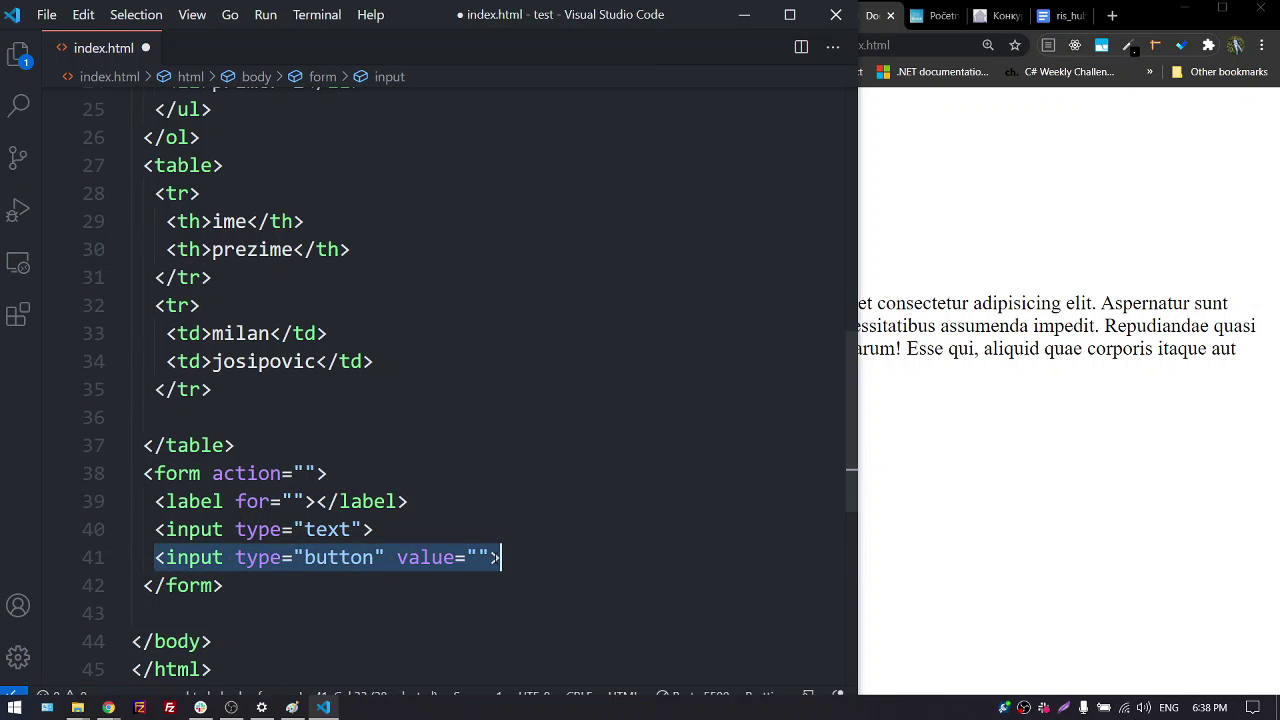
pyautogui.click(1220, 8)
# Search the web for the copied button input code in a new tab
pyautogui.click(1220, 8)
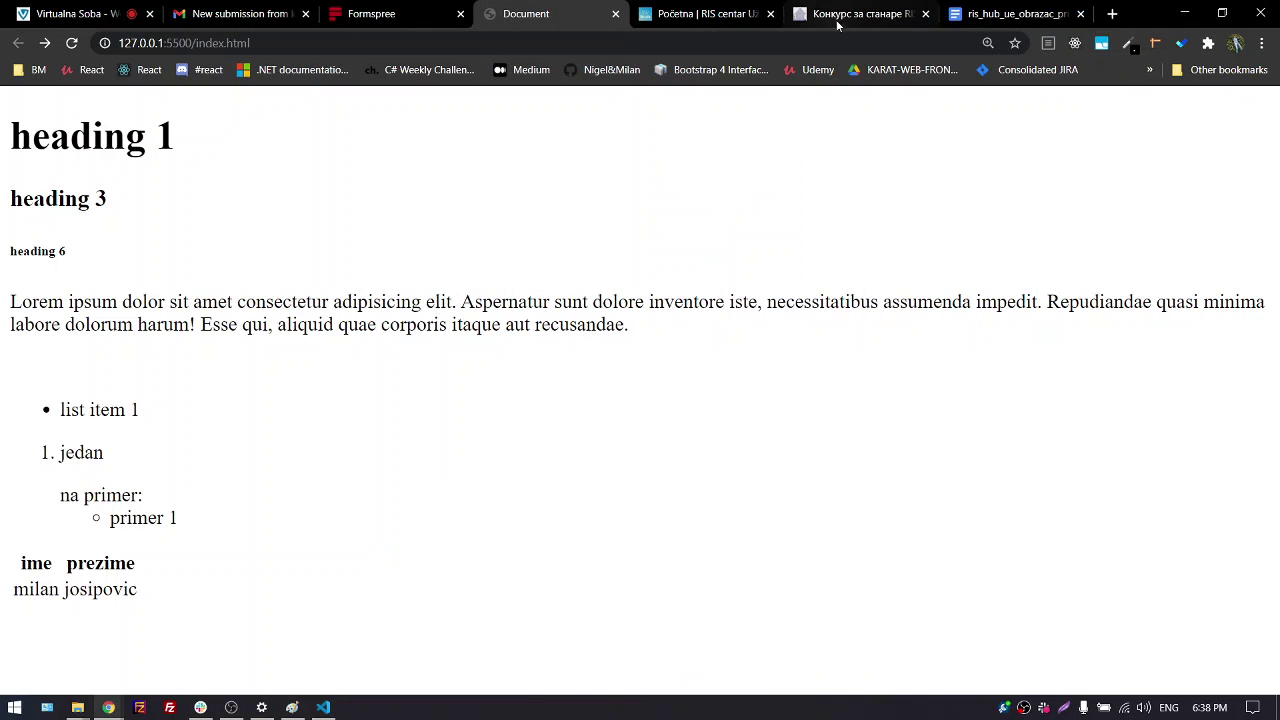
pyautogui.click(1112, 14)
pyautogui.hotkey('ctrl', 'v')
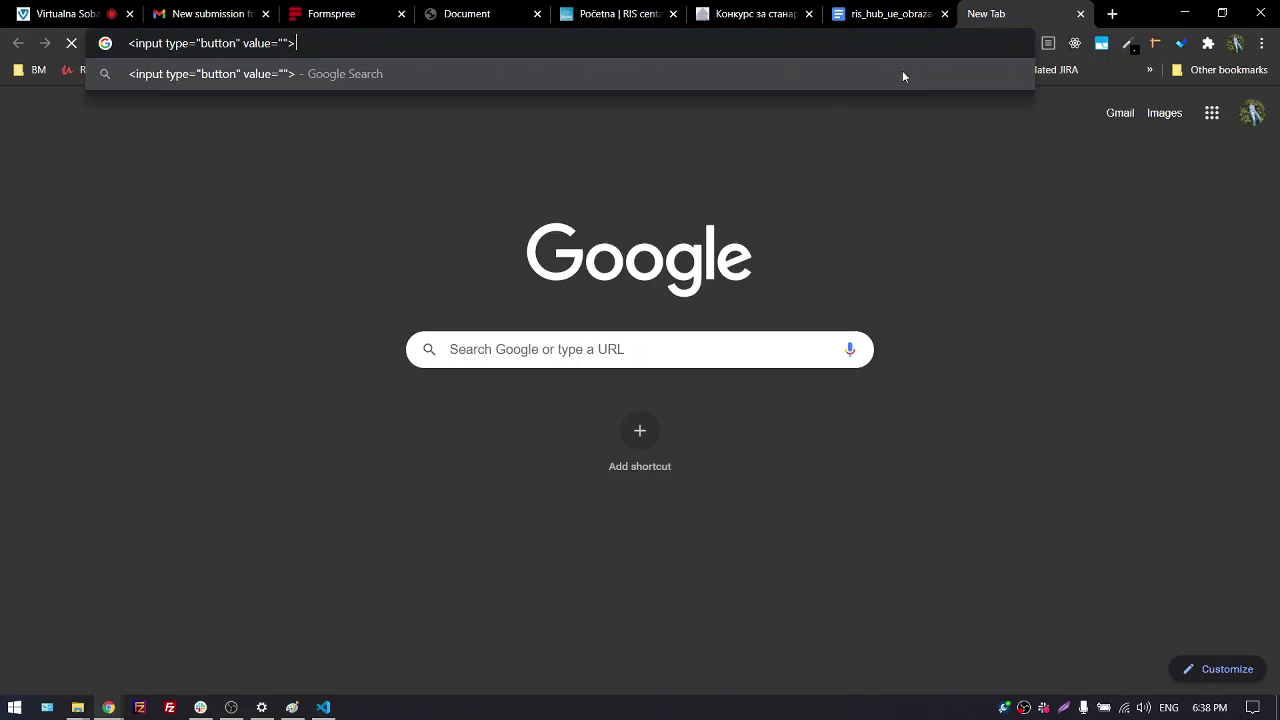
pyautogui.press('Return')
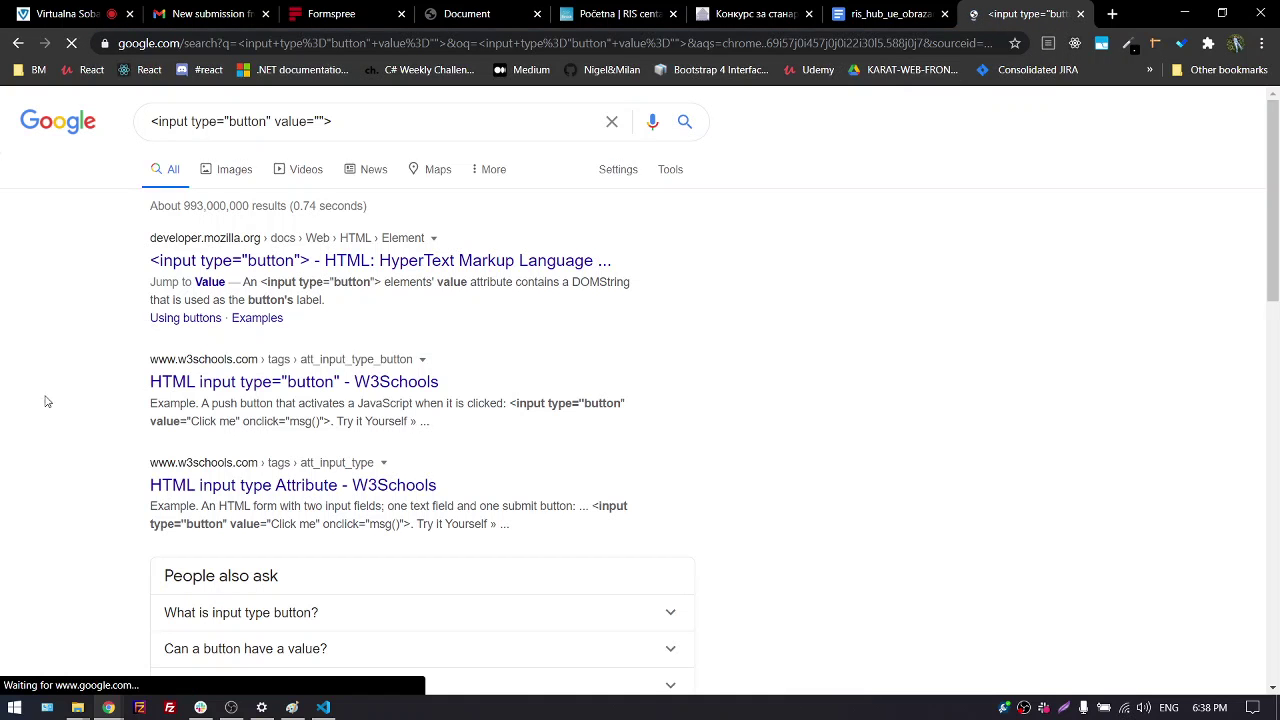
# Read the MDN input type="button" reference and highlight its URL
pyautogui.click(313, 262)
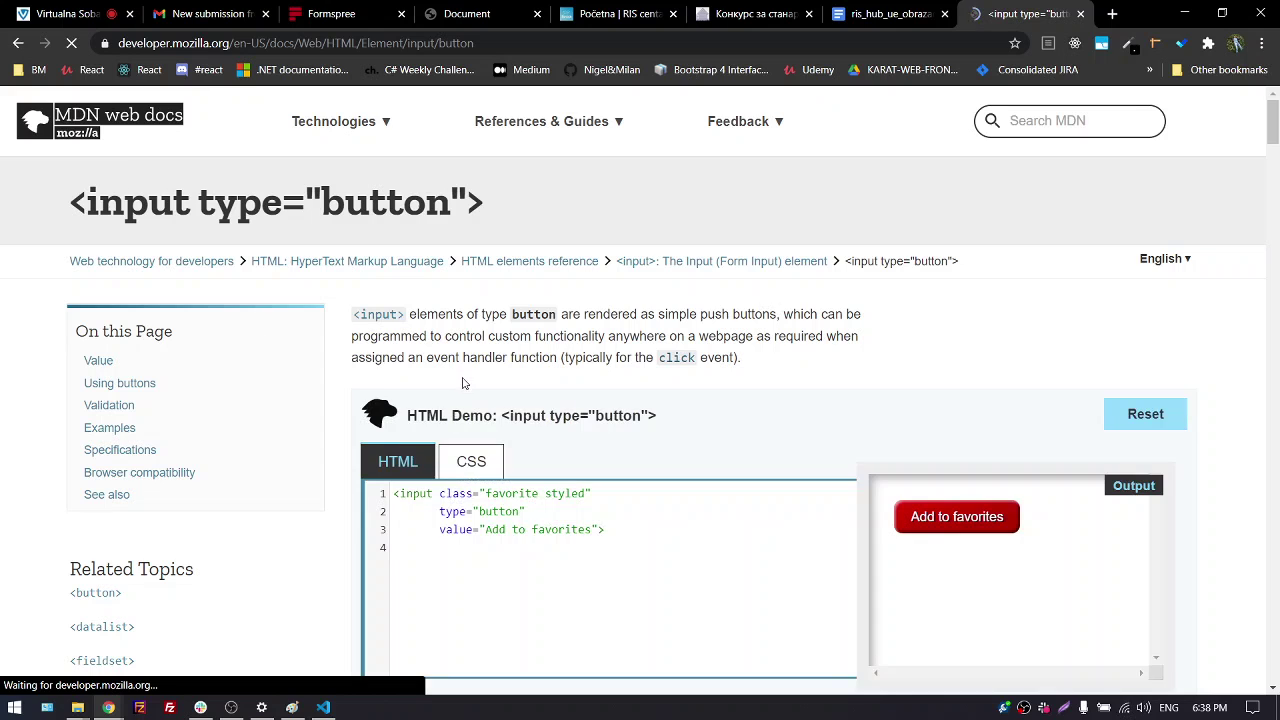
pyautogui.scroll(-3, 636, 437)
pyautogui.scroll(-3, 636, 437)
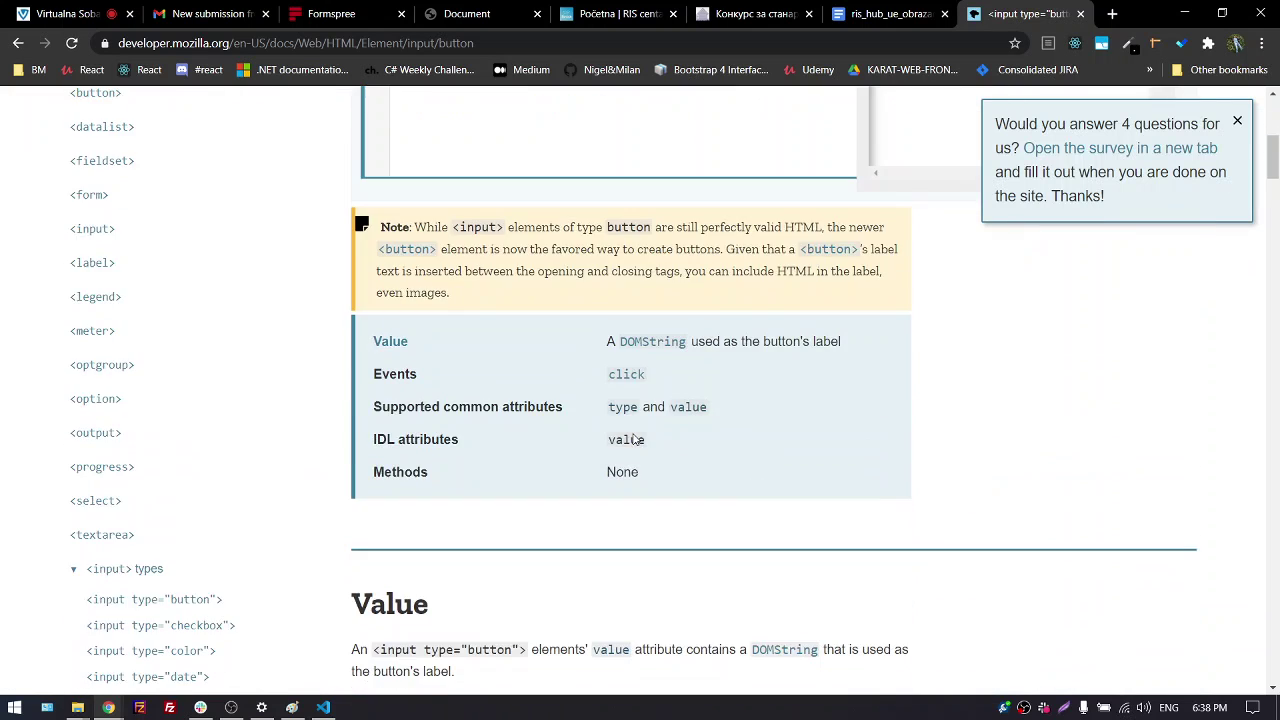
pyautogui.scroll(5, 636, 437)
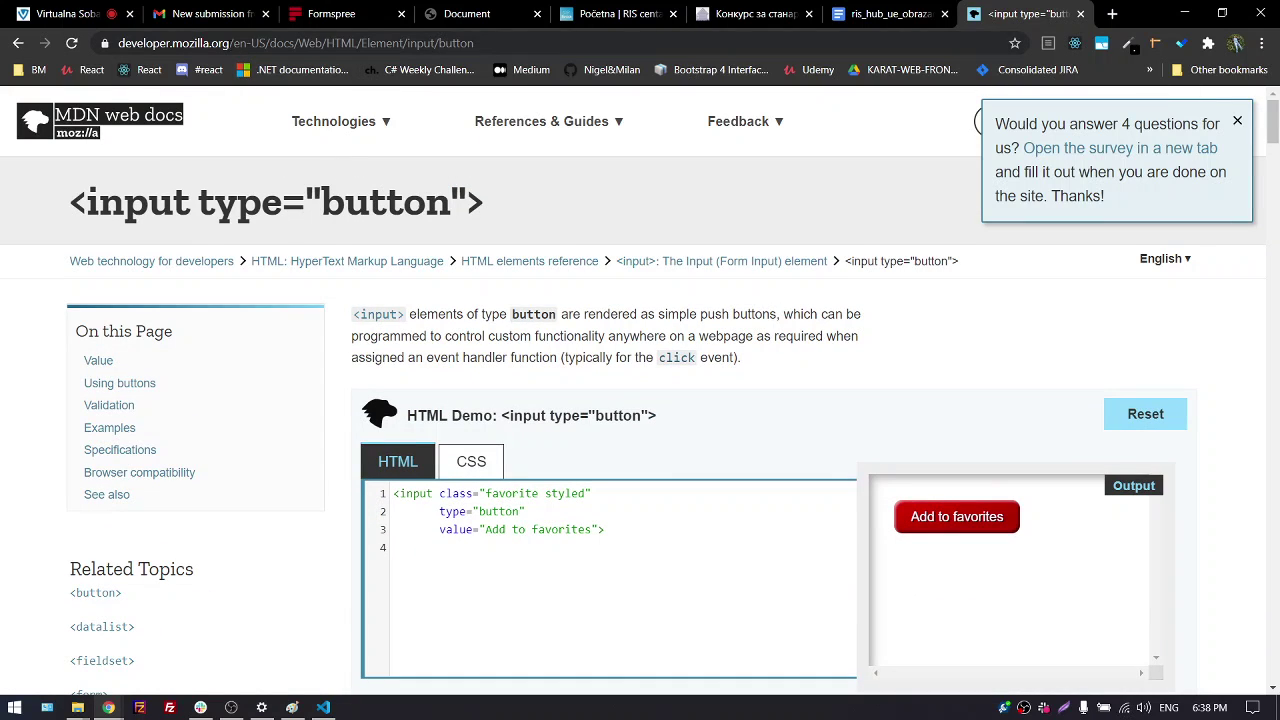
pyautogui.moveTo(120, 43); pyautogui.dragTo(267, 43)
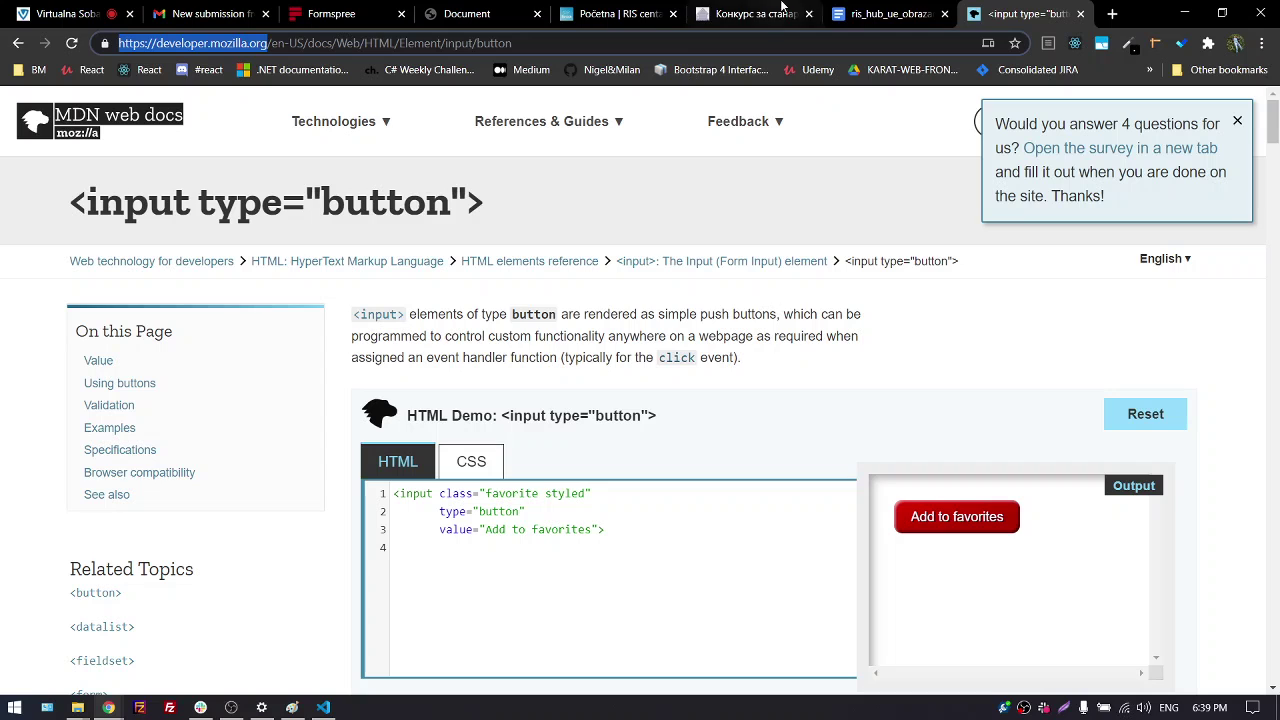
# Load w3schools.com in a new tab after wordpress.org opened by mistake
pyautogui.click(1112, 13)
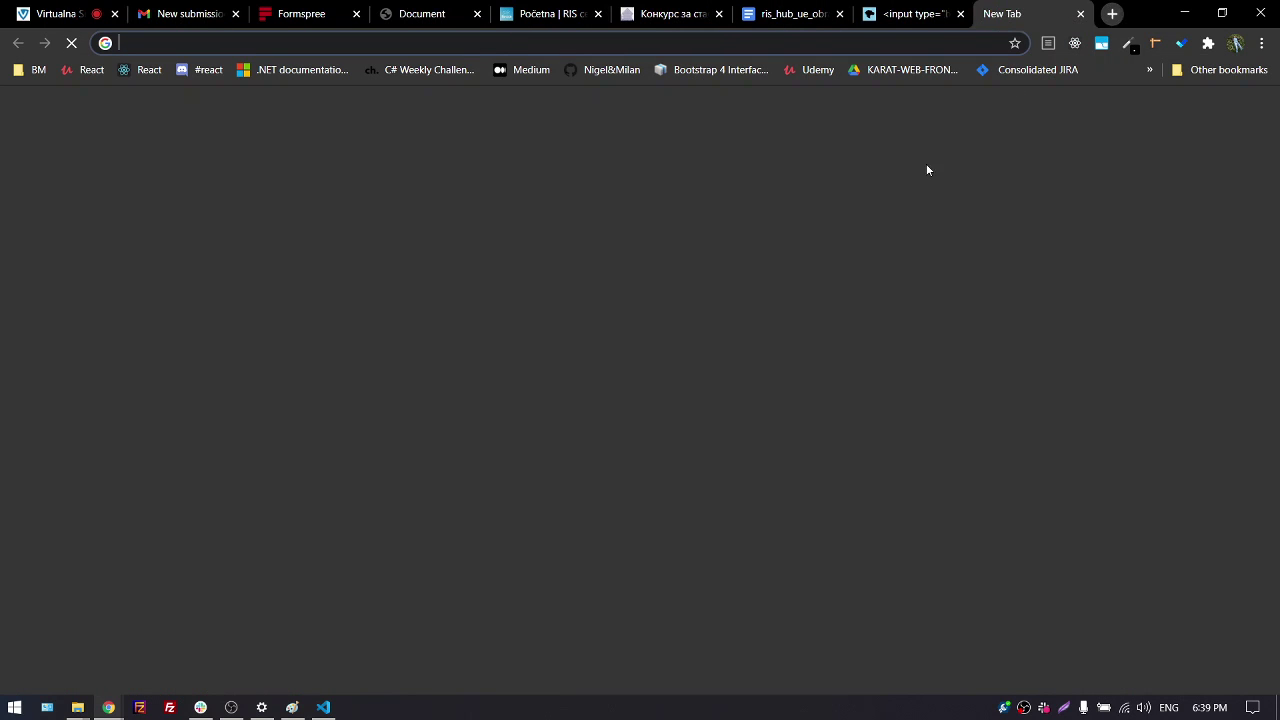
pyautogui.write('w')
pyautogui.press('Return')
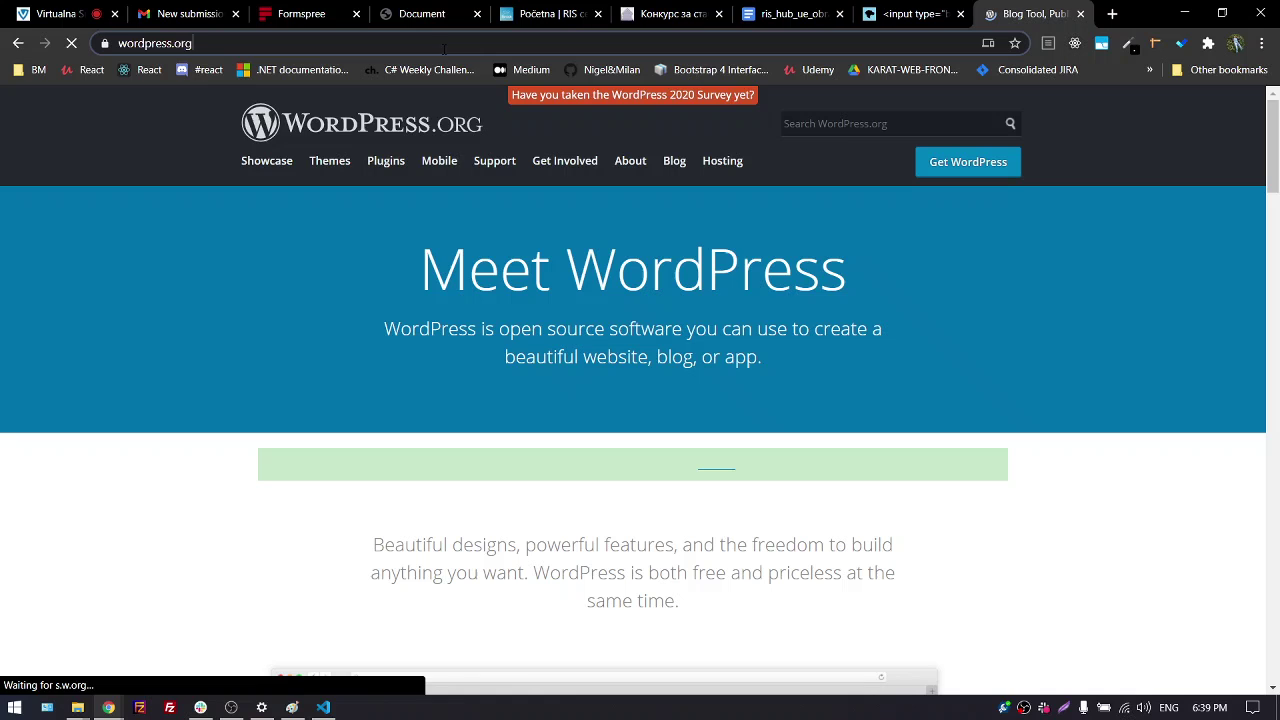
pyautogui.click(446, 46)
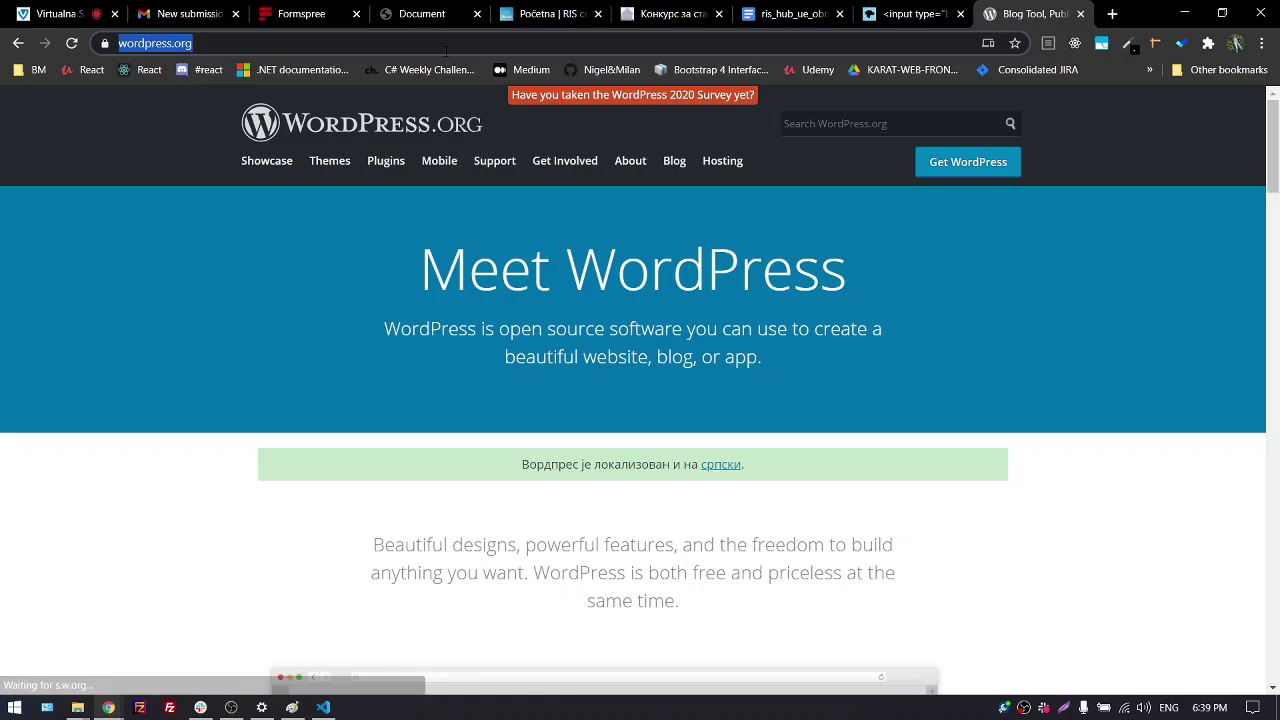
pyautogui.write('w3')
pyautogui.press('Return')
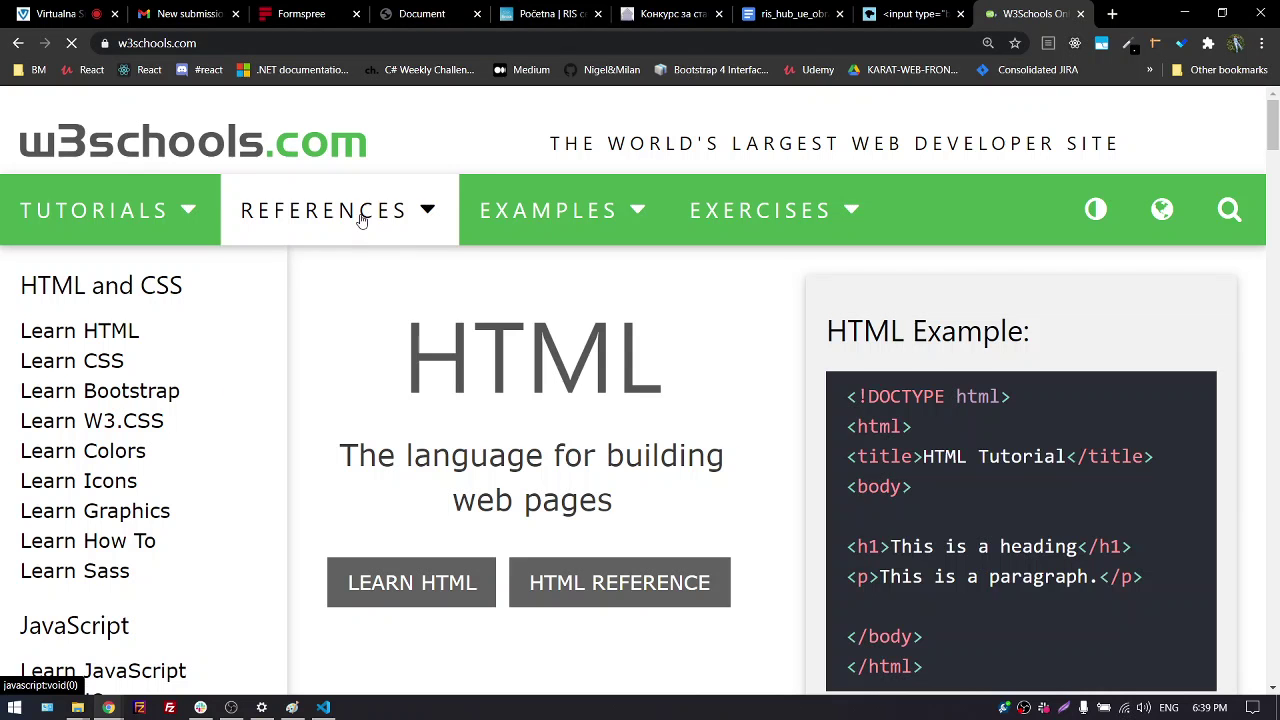
# Browse the W3Schools HTML Tutorial, then return through the MDN tab to local index.html
pyautogui.click(420, 578)
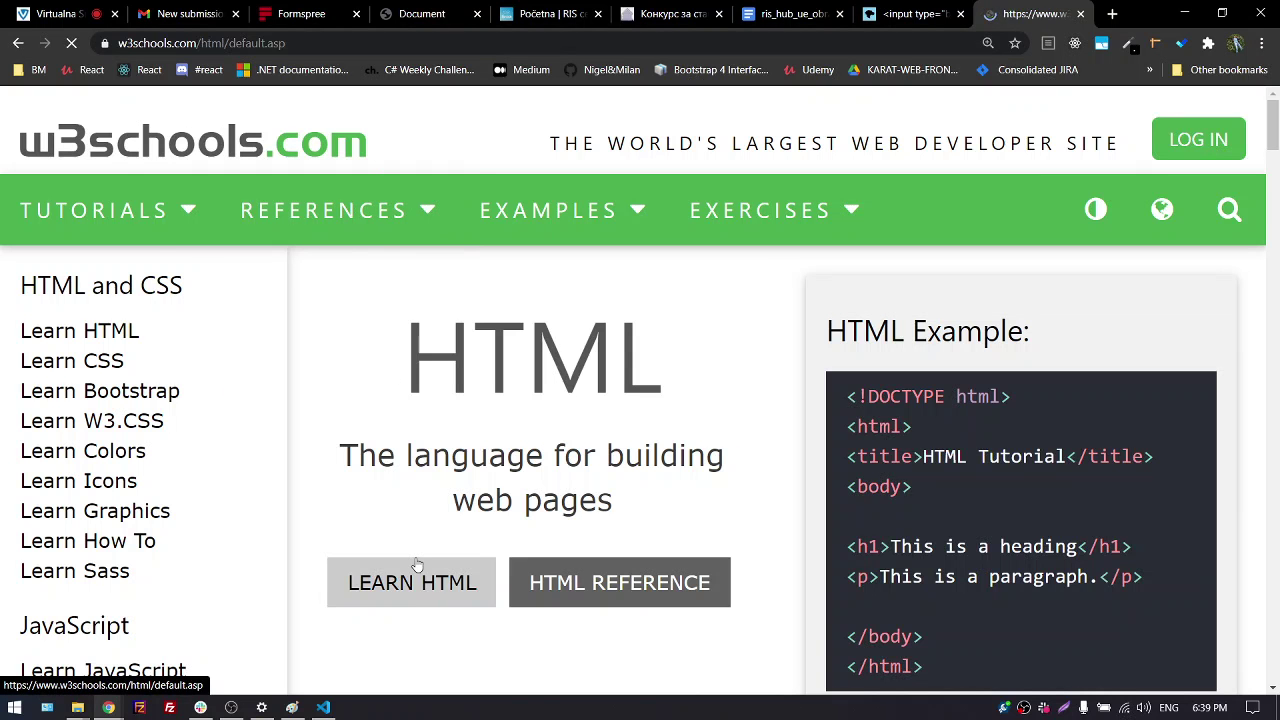
pyautogui.scroll(-1, 490, 505)
pyautogui.scroll(-8, 503, 505)
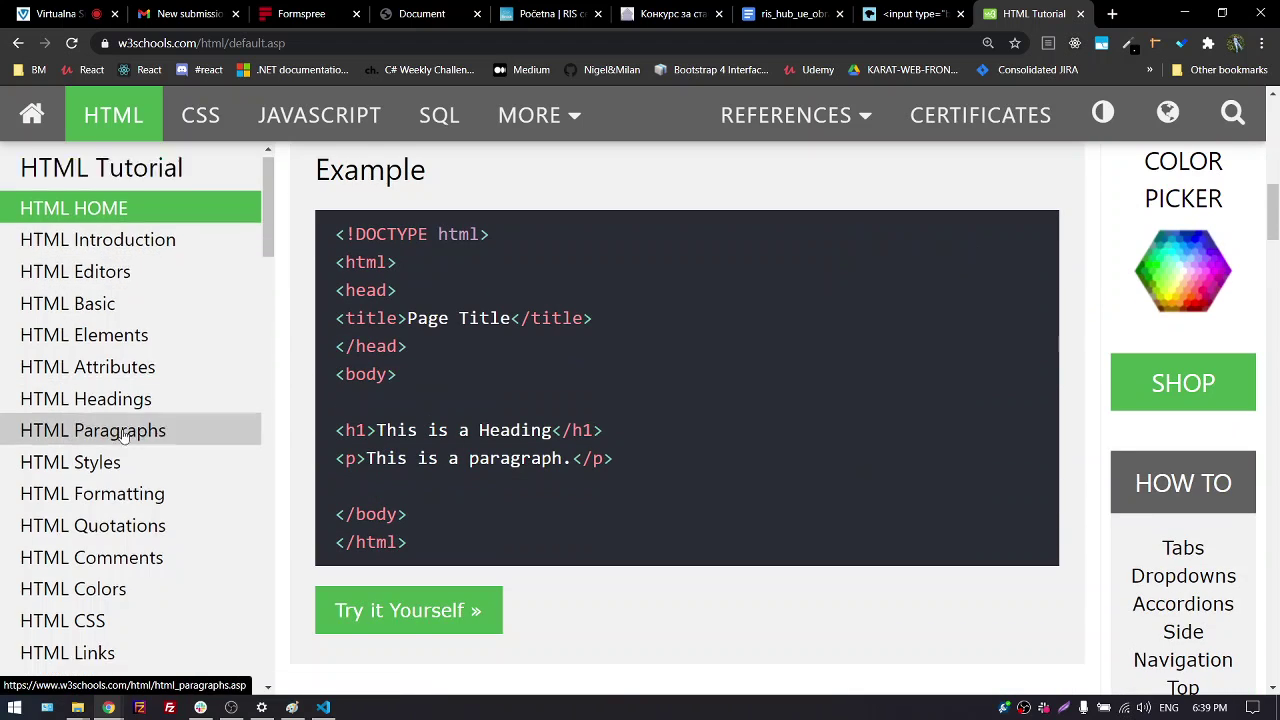
pyautogui.scroll(-3, 120, 486)
pyautogui.scroll(3, 125, 483)
pyautogui.scroll(9, 714, 403)
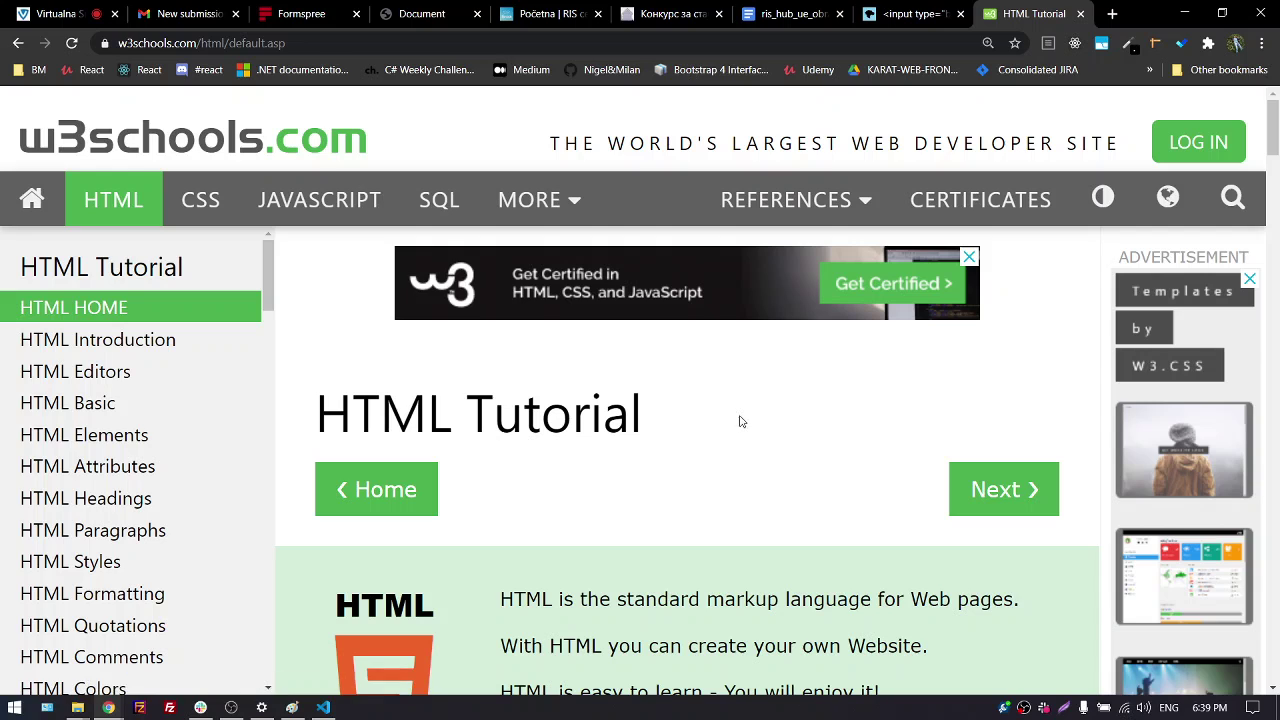
pyautogui.click(899, 8)
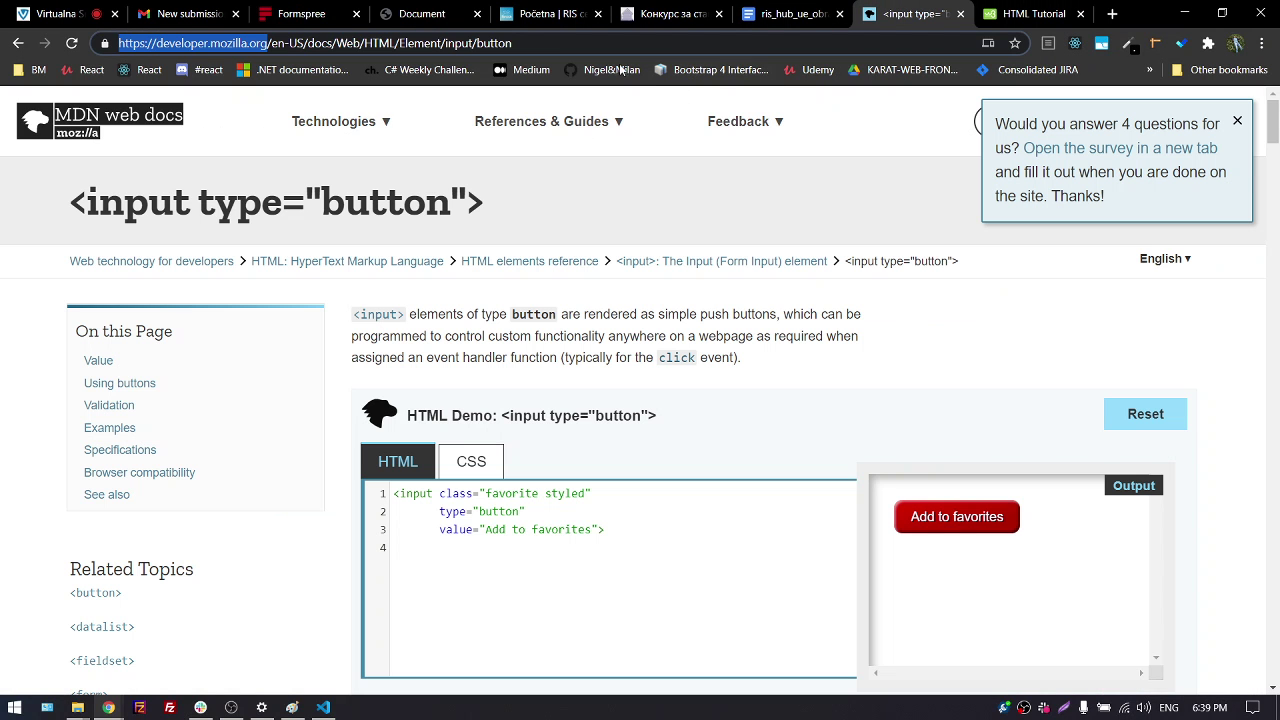
pyautogui.click(425, 14)
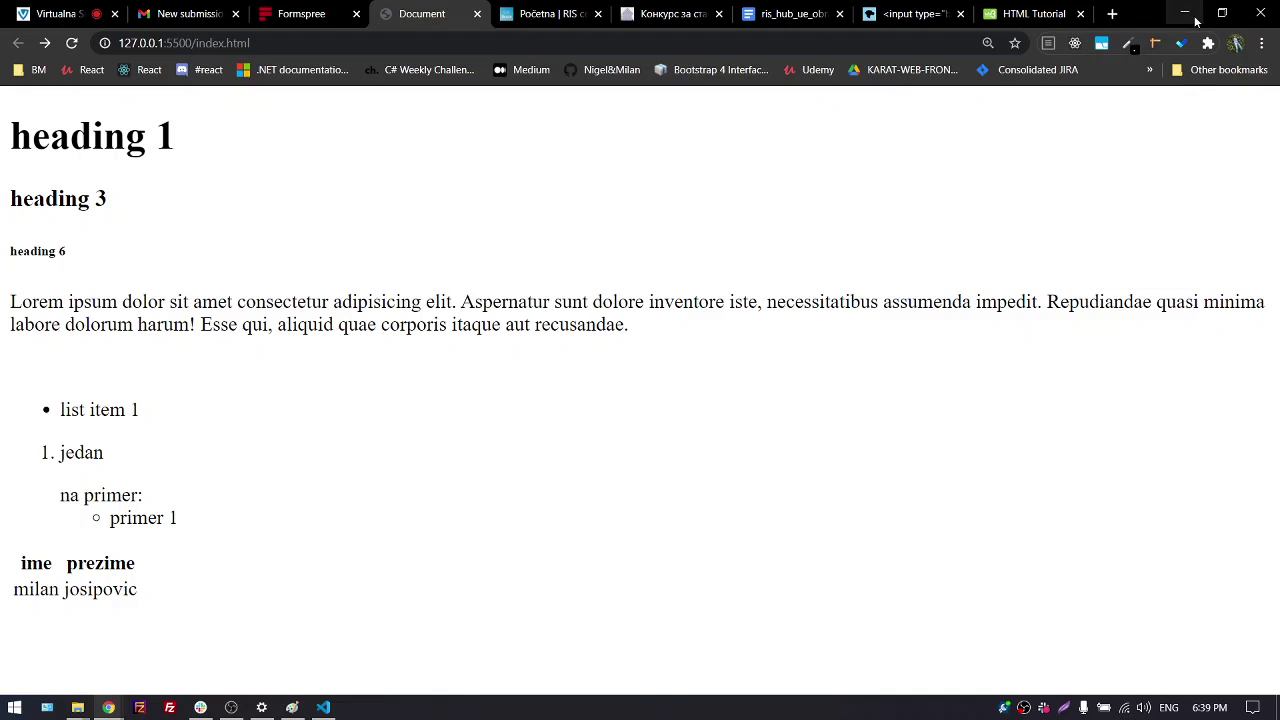
# Minimize Chrome, maximize VS Code and scroll through index.html's markup
pyautogui.click(1185, 14)
pyautogui.click(790, 14)
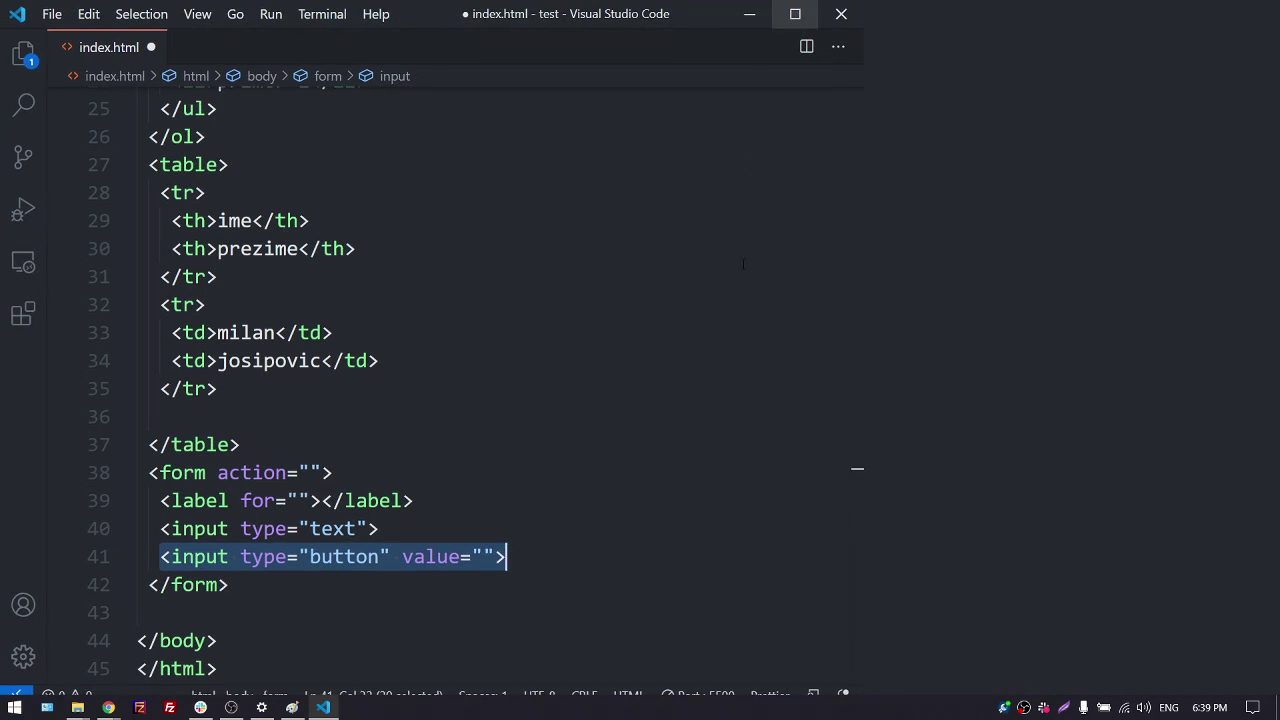
pyautogui.scroll(4, 672, 446)
pyautogui.scroll(5, 672, 446)
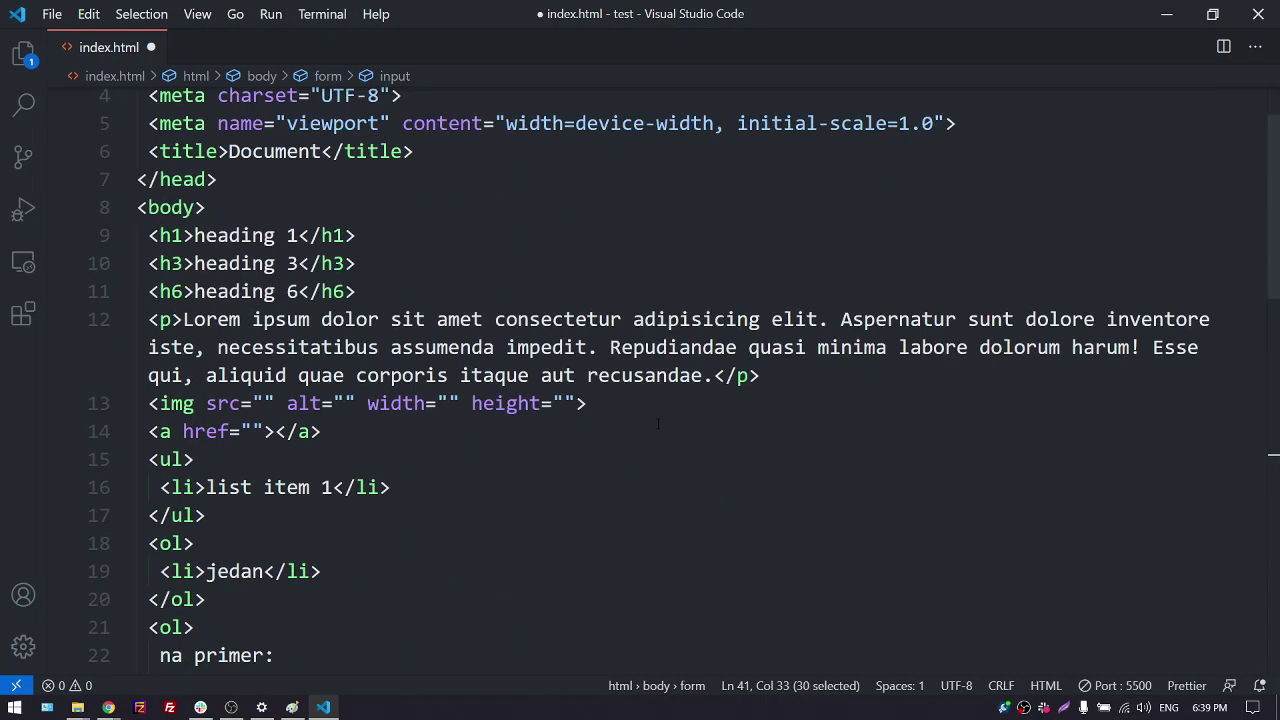
pyautogui.scroll(-1, 654, 415)
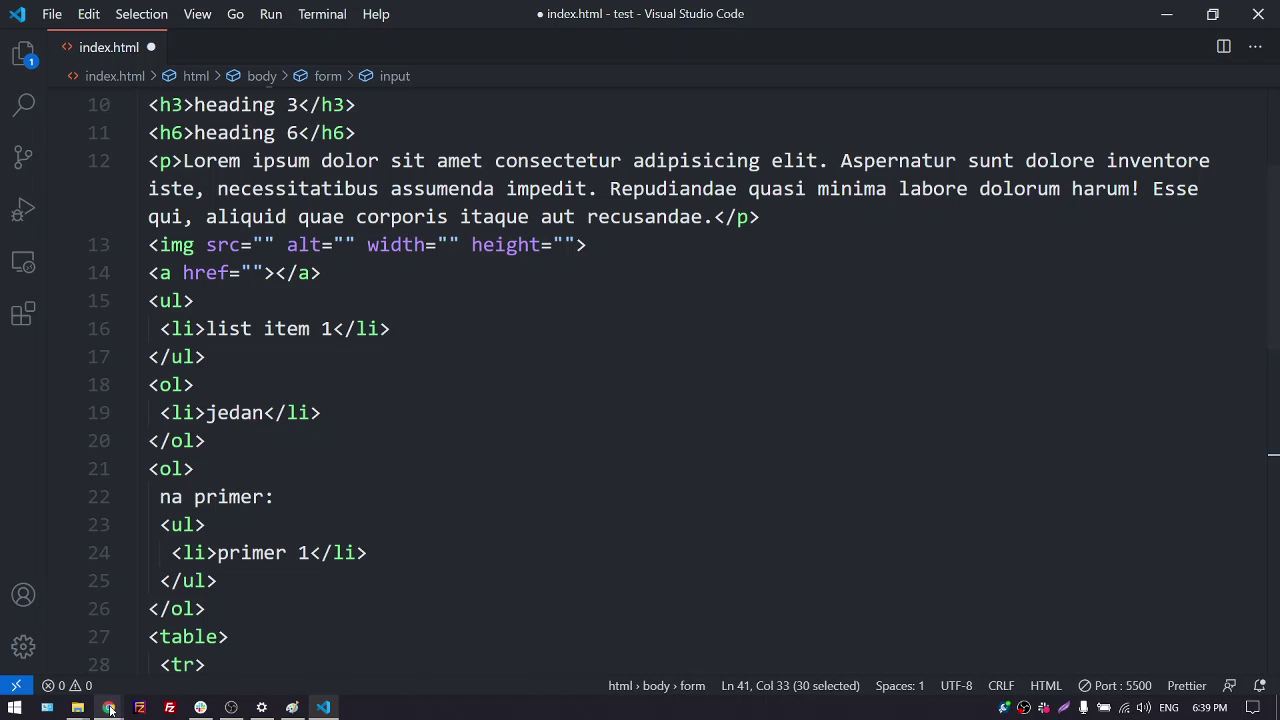
pyautogui.moveTo(108, 707)
pyautogui.click(89, 650)
# Read the Virtualna Soba chat question about the button's value, then return to index.html
pyautogui.click(55, 13)
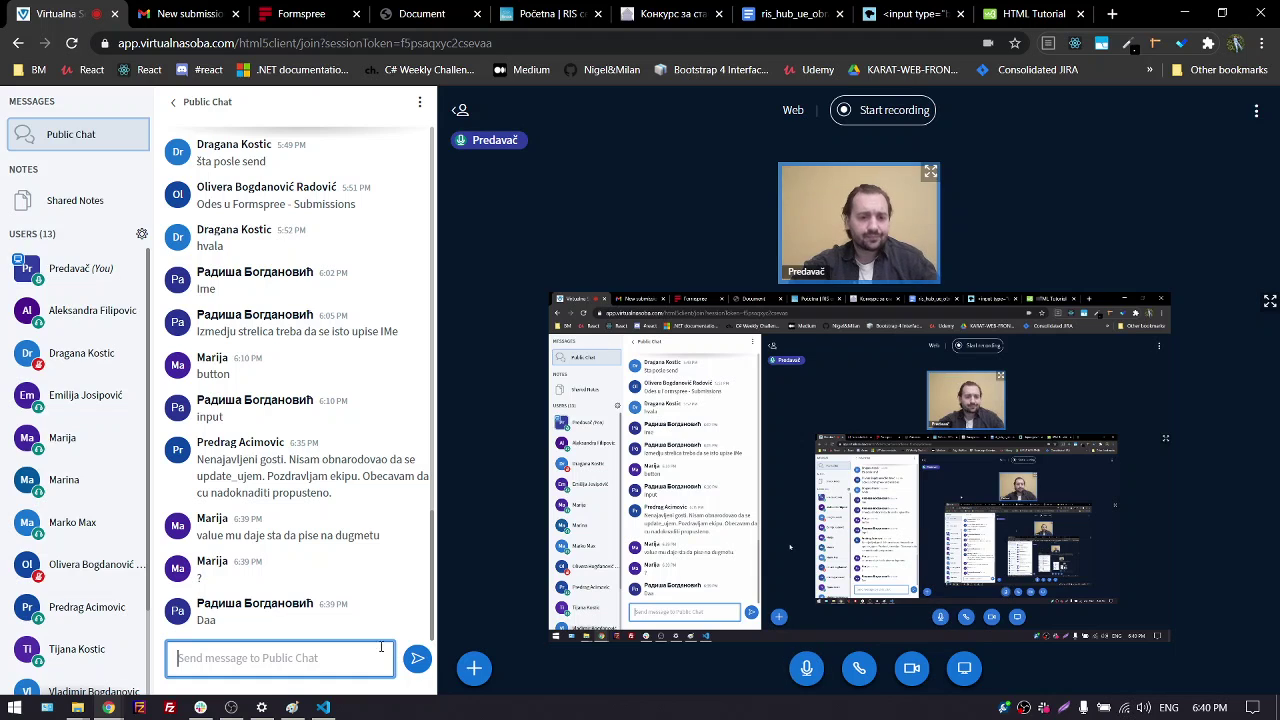
pyautogui.click(323, 707)
pyautogui.scroll(3, 315, 500)
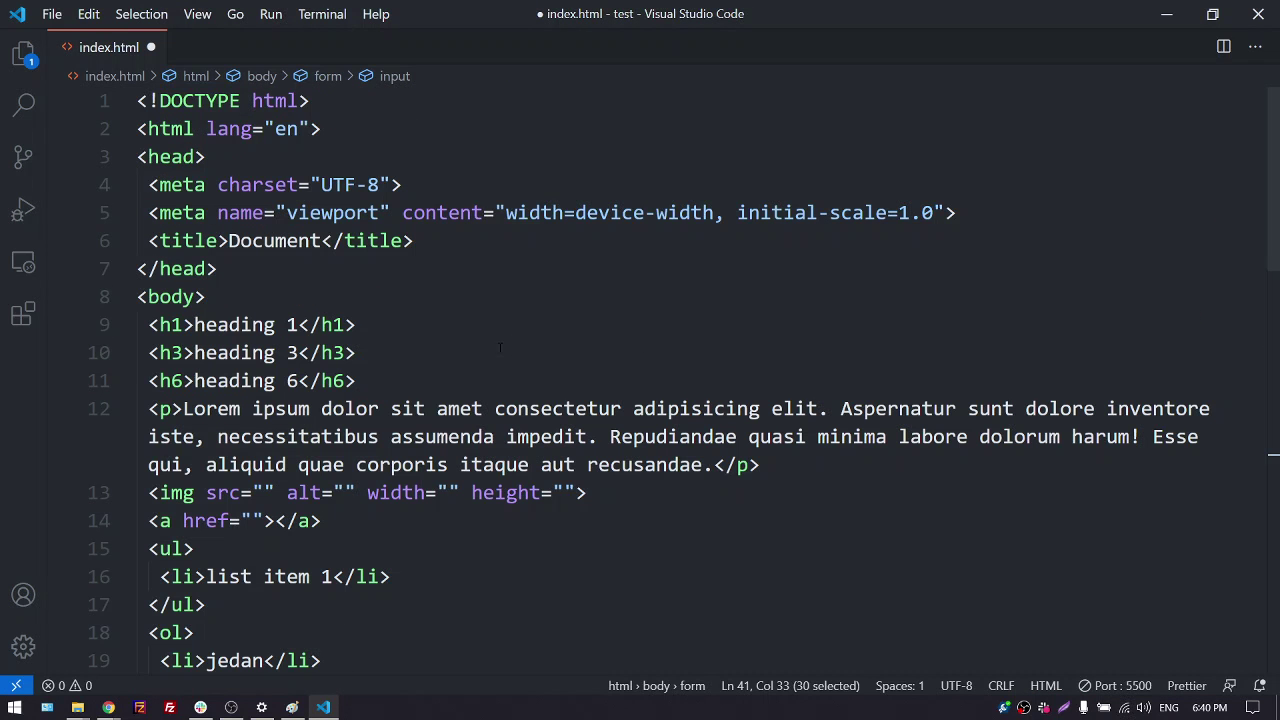
pyautogui.doubleClick(266, 243)
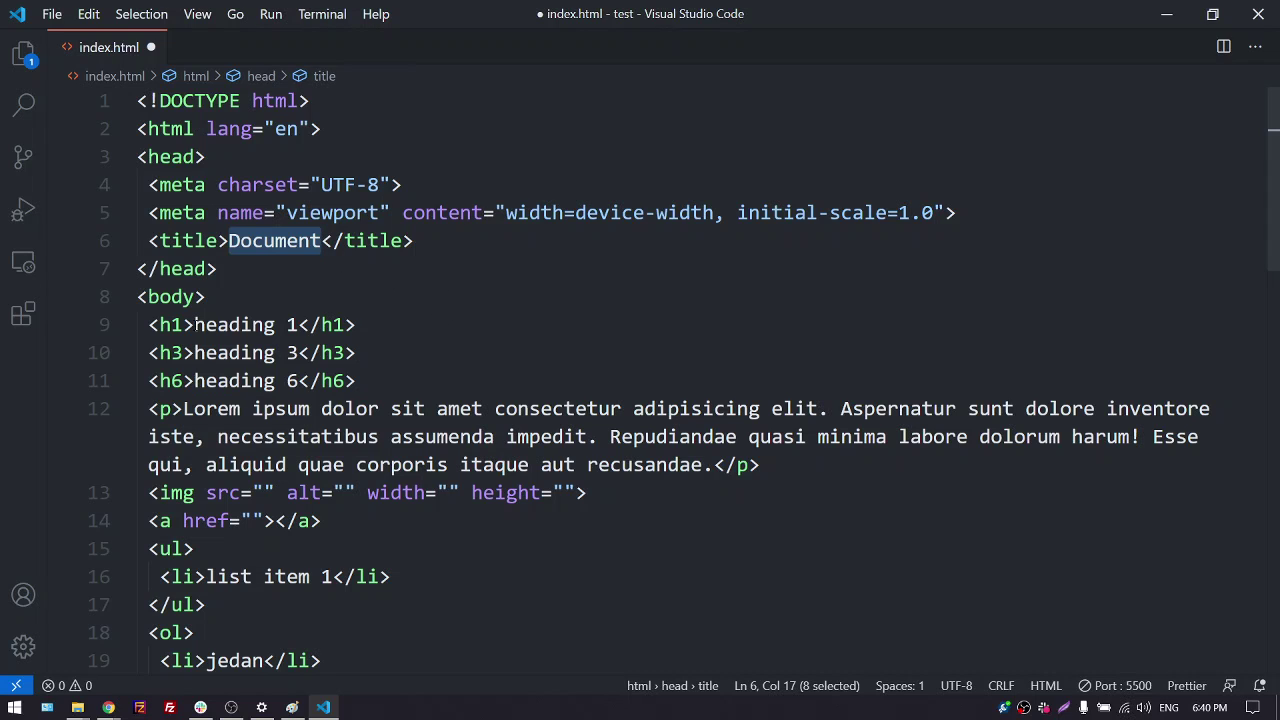
pyautogui.moveTo(194, 325); pyautogui.dragTo(298, 325)
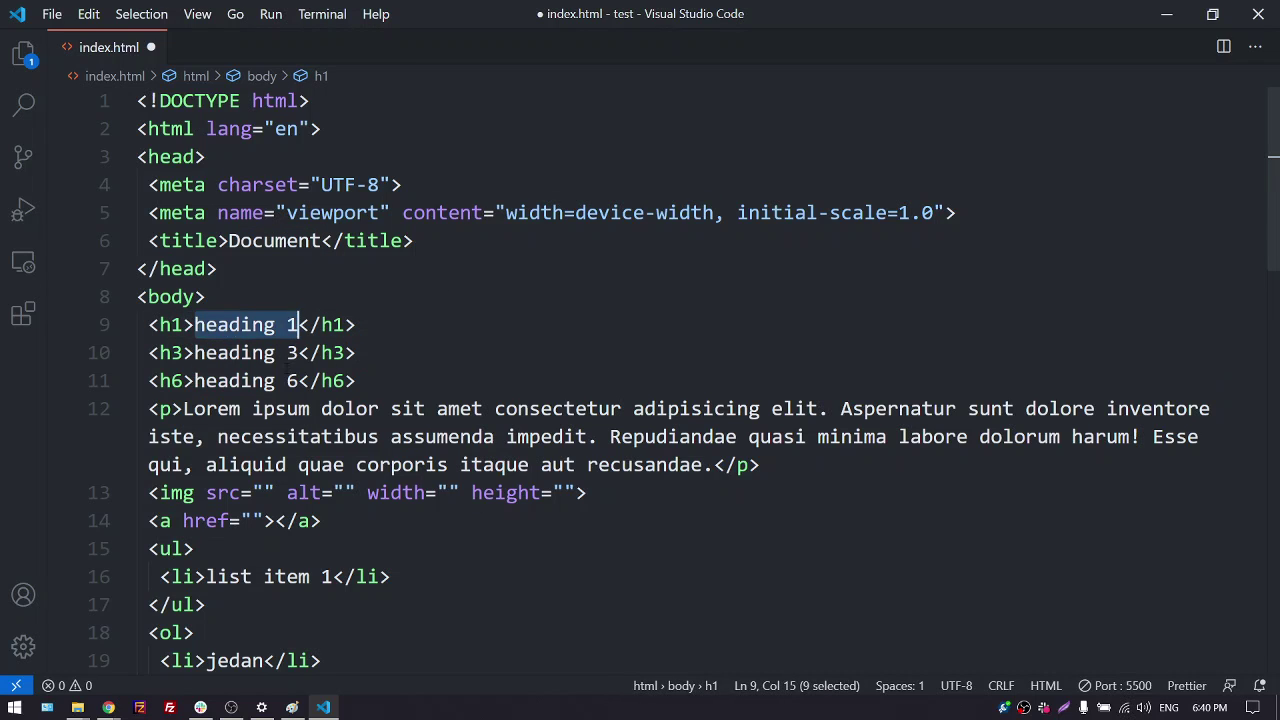
pyautogui.moveTo(183, 409); pyautogui.dragTo(541, 437)
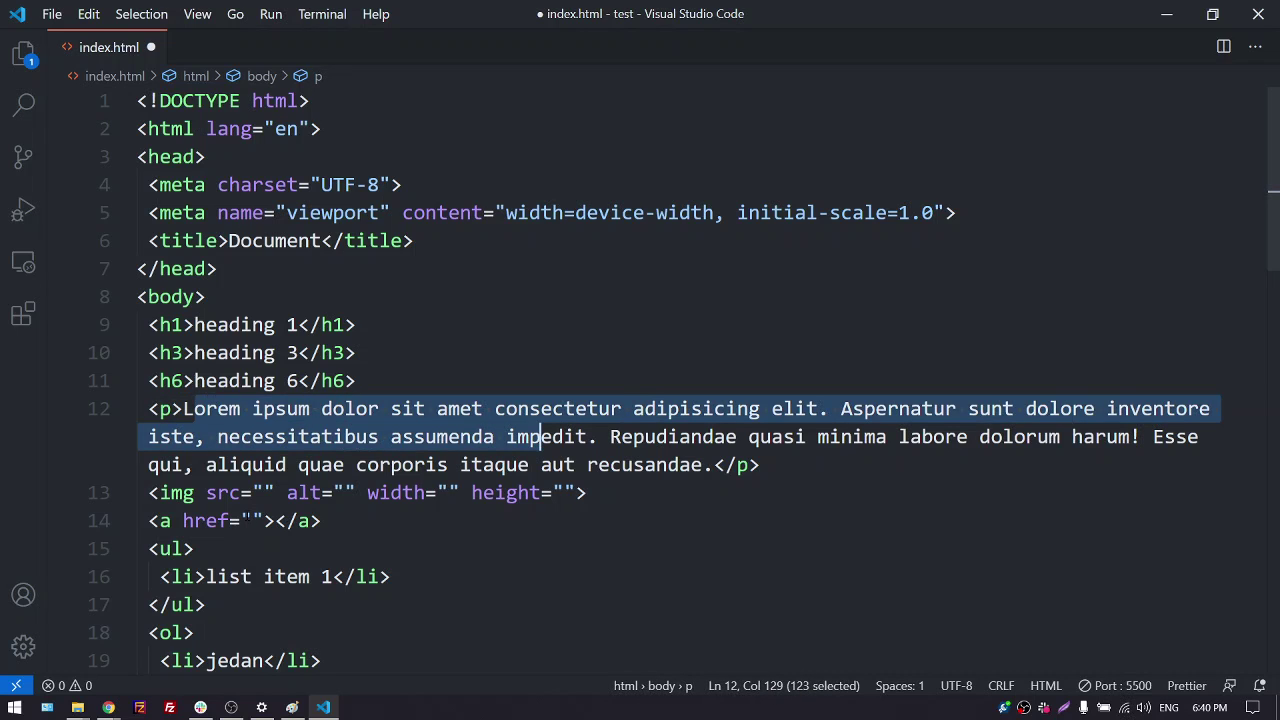
pyautogui.moveTo(150, 521); pyautogui.dragTo(322, 521)
pyautogui.scroll(-2, 361, 500)
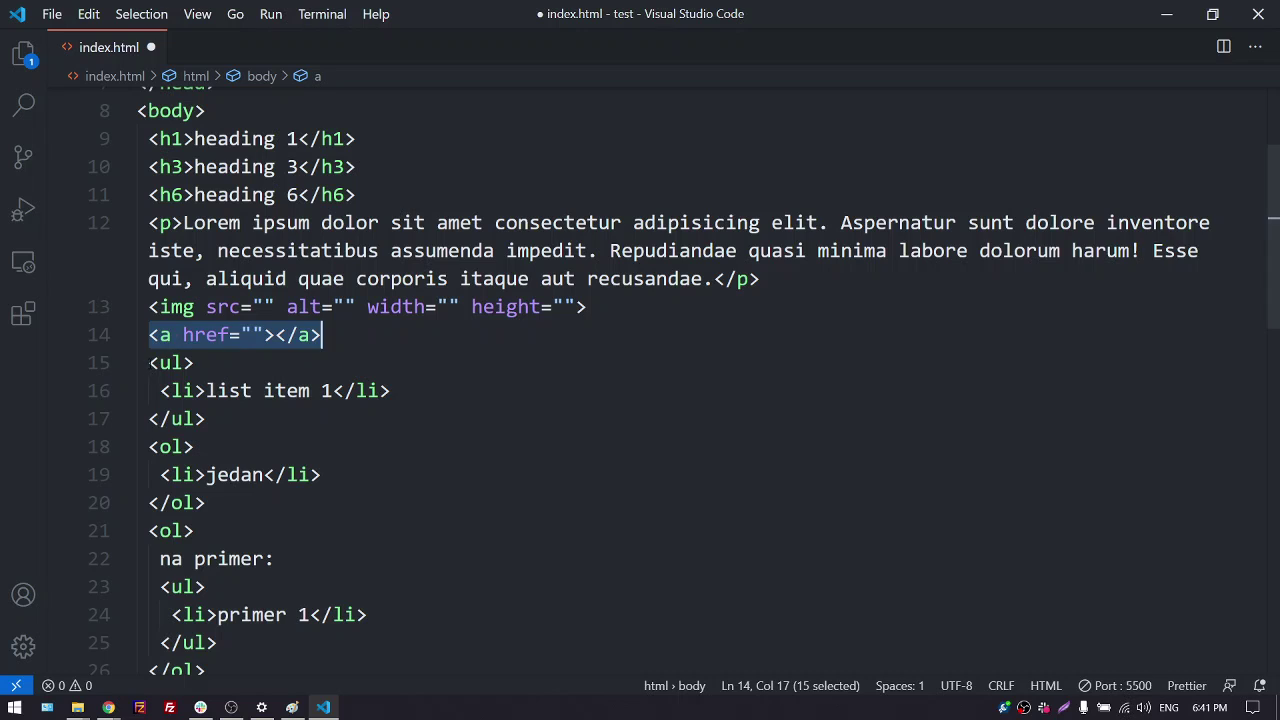
pyautogui.moveTo(150, 364); pyautogui.dragTo(206, 419)
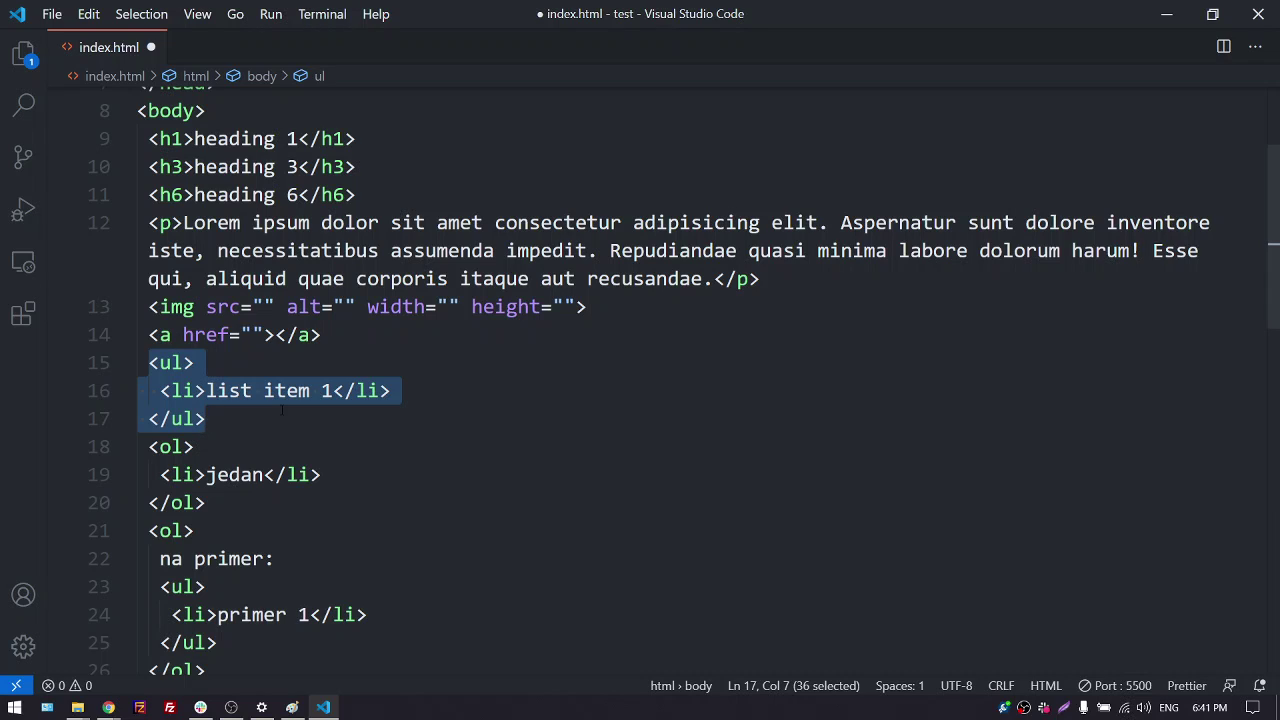
pyautogui.scroll(-3, 640, 380)
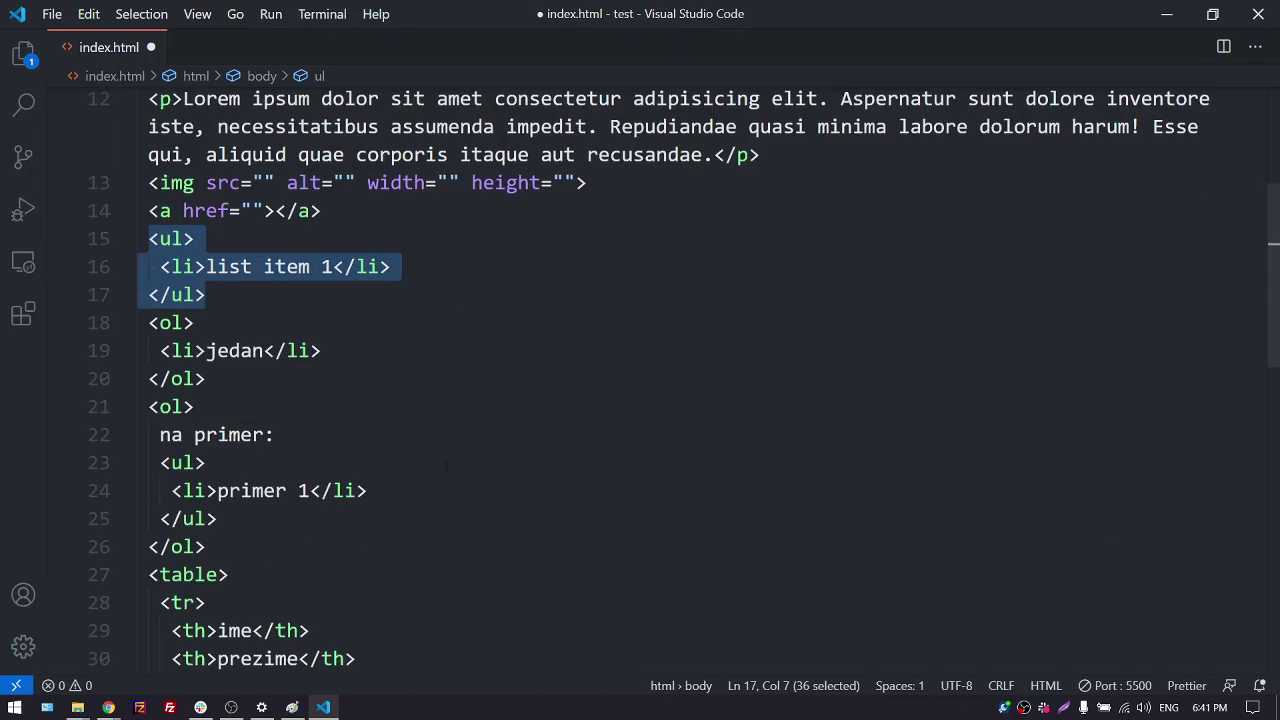
pyautogui.click(206, 388)
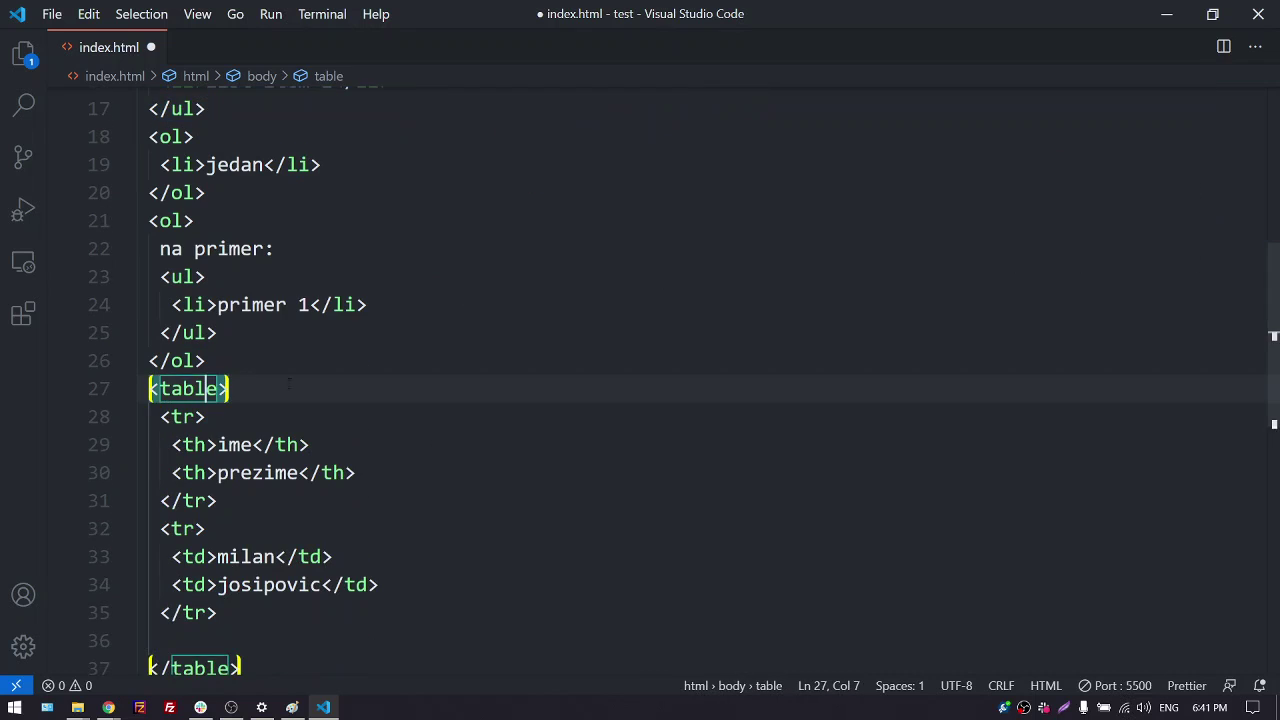
pyautogui.scroll(-2, 420, 392)
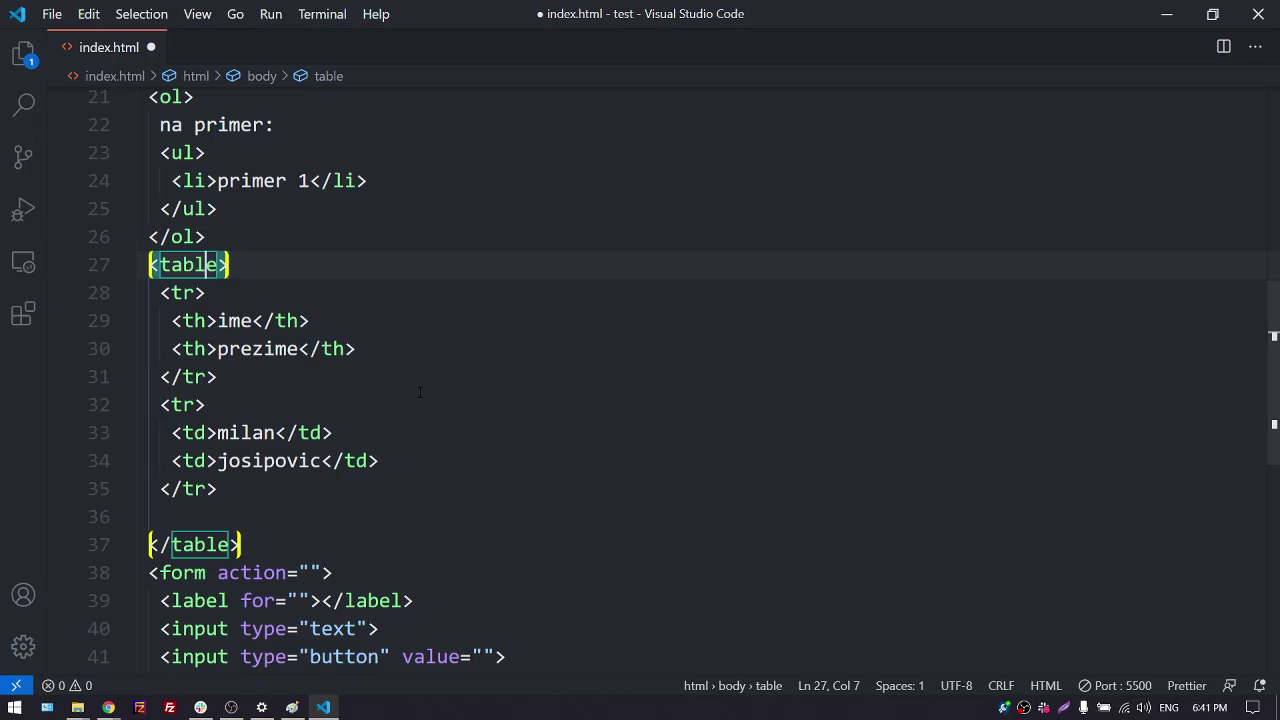
pyautogui.scroll(-3, 466, 371)
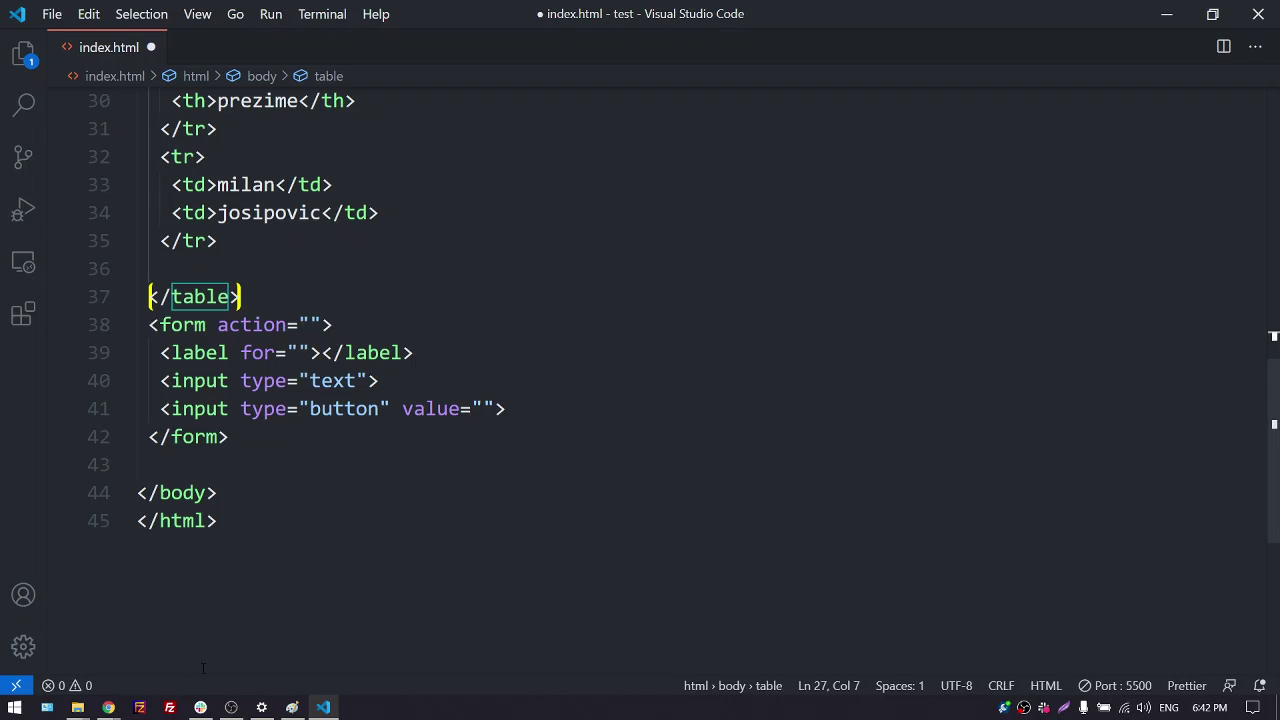
# Show Formspree's plain HTML form snippet and select the form ID in its action URL
pyautogui.moveTo(108, 707)
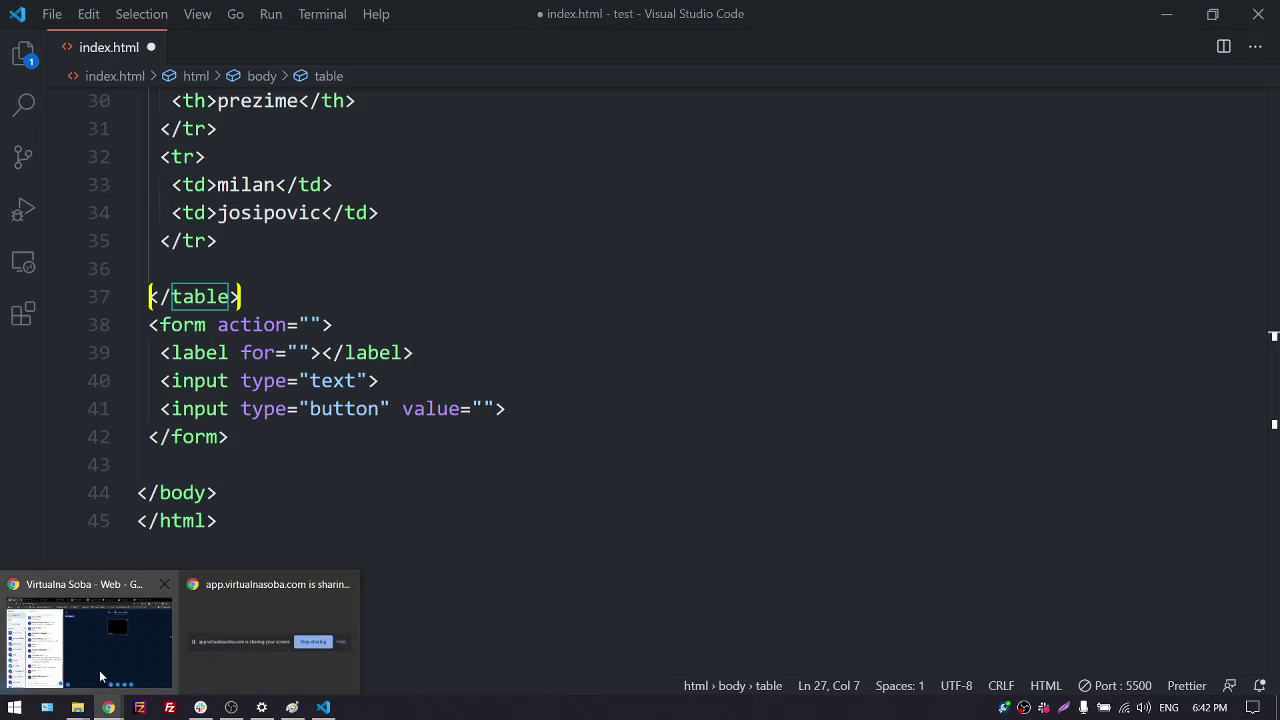
pyautogui.click(100, 662)
pyautogui.click(310, 14)
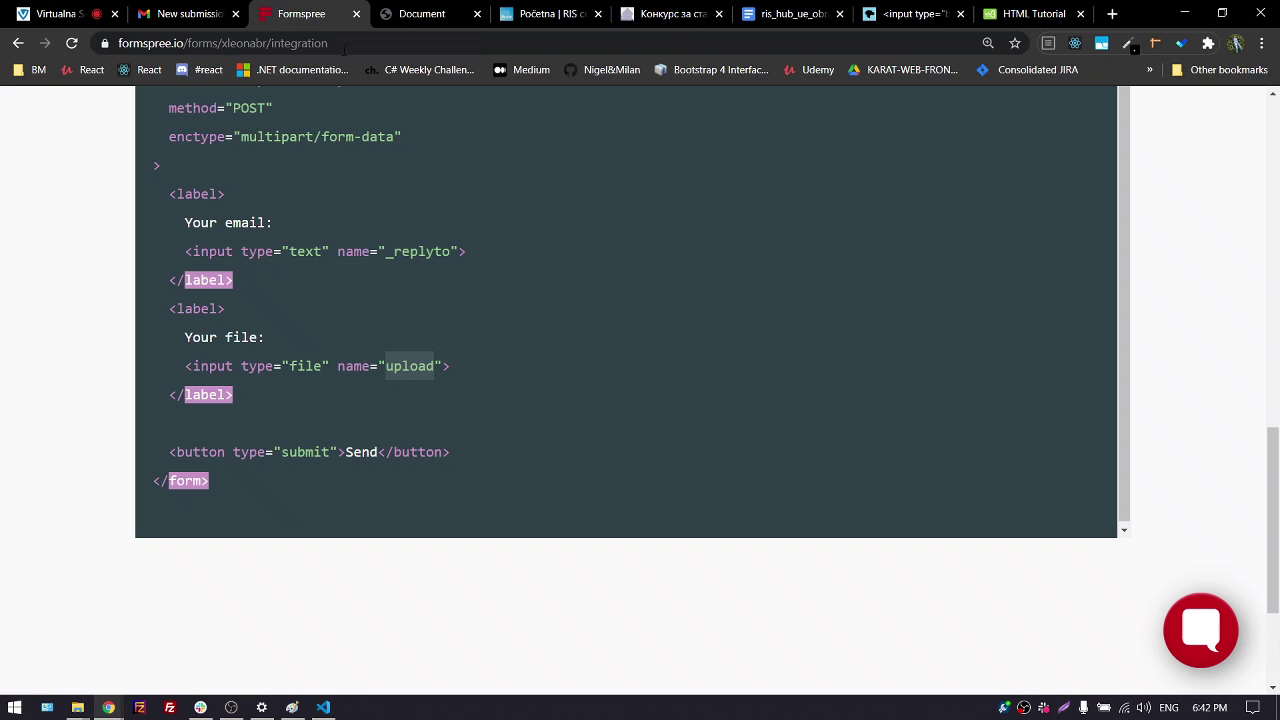
pyautogui.scroll(2, 370, 339)
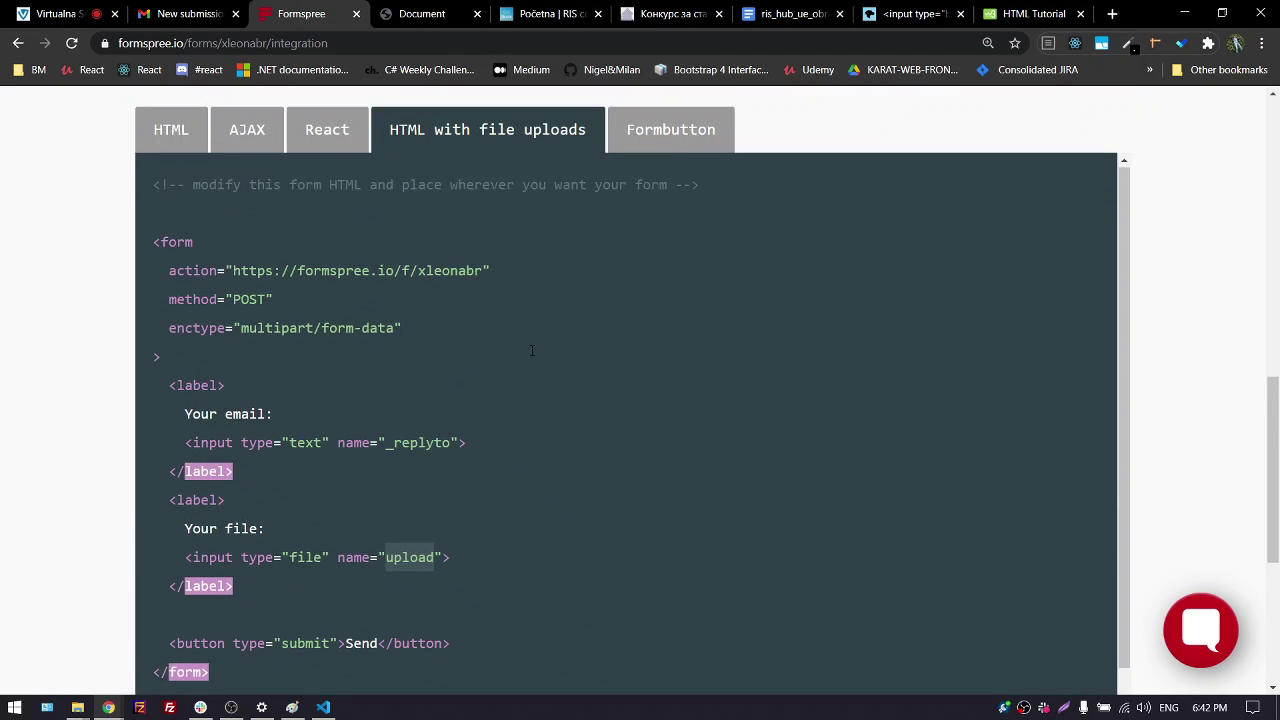
pyautogui.click(180, 148)
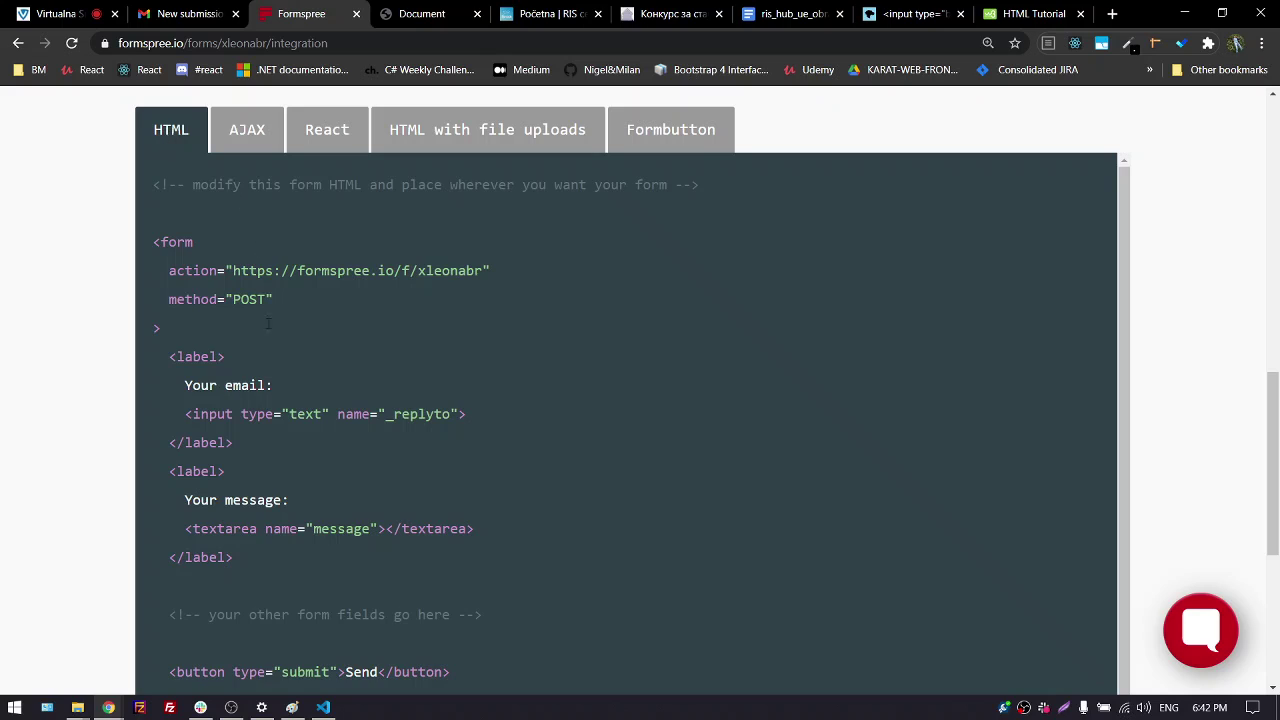
pyautogui.scroll(-1, 370, 375)
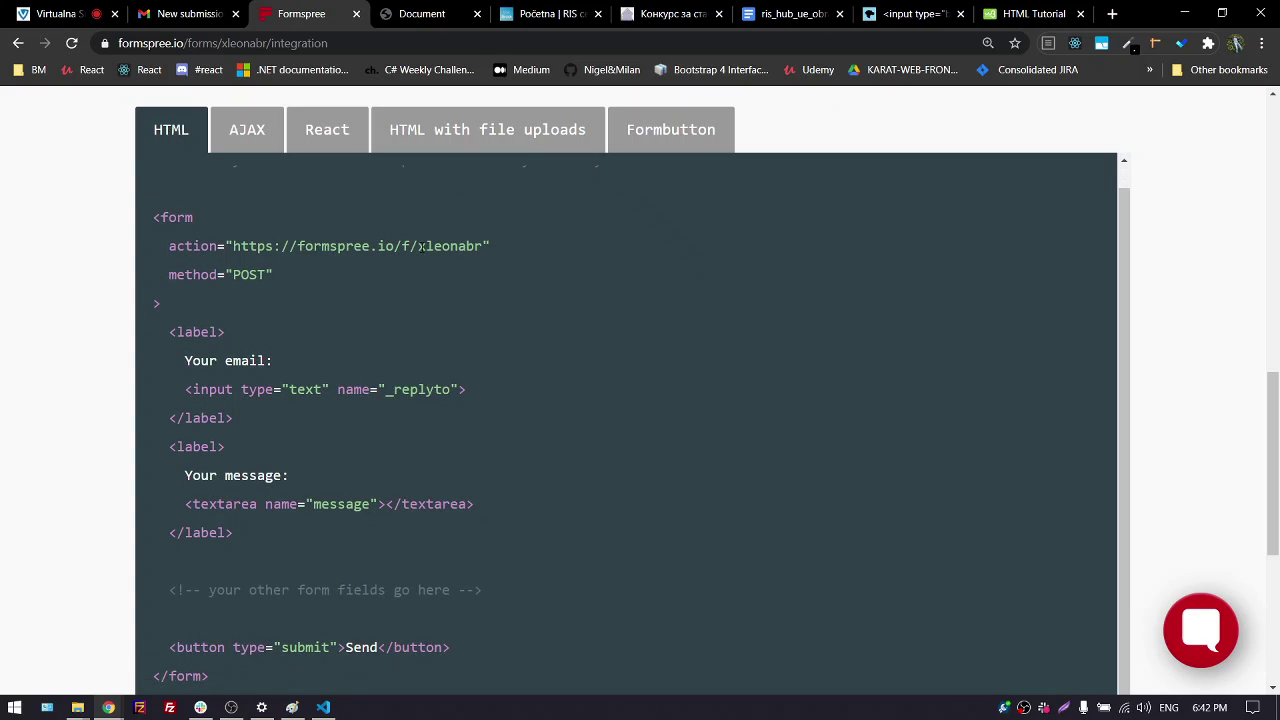
pyautogui.moveTo(421, 246); pyautogui.dragTo(556, 246)
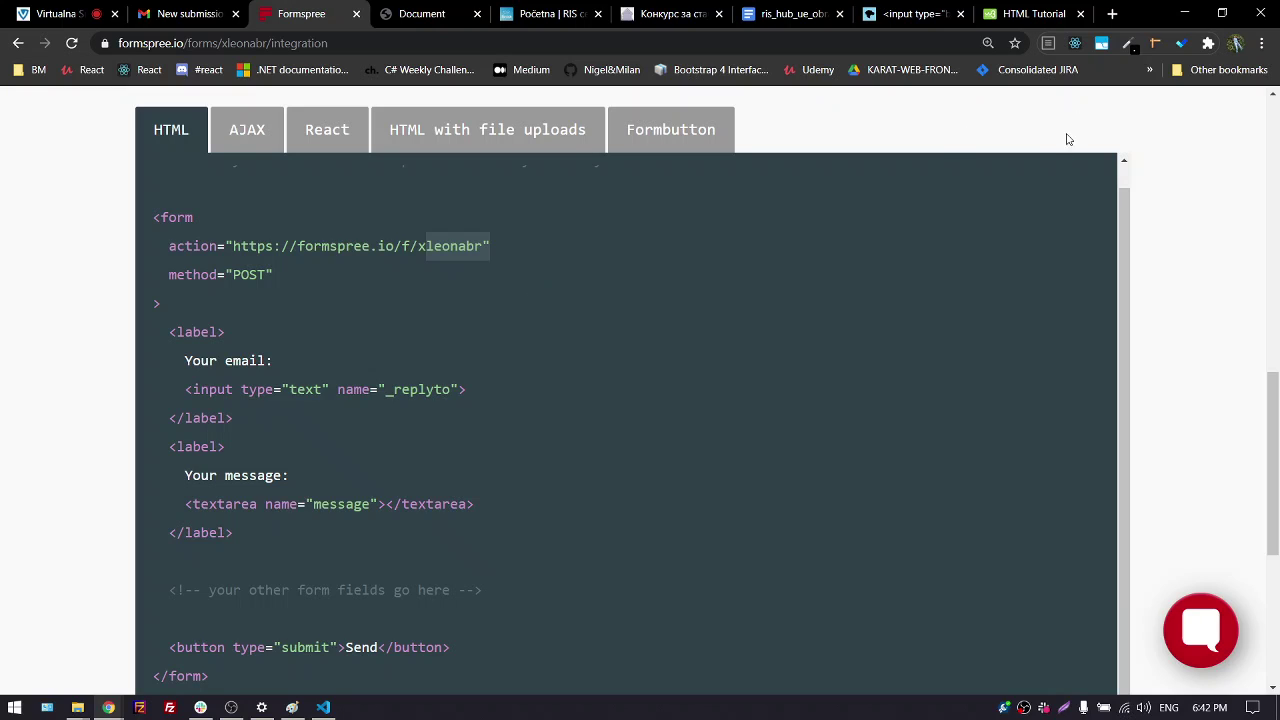
pyautogui.hotkey('ctrl', 't')
# Go to netlify.com, log in, and open the team's Sites list with its drag-and-drop deploy area
pyautogui.write('ne')
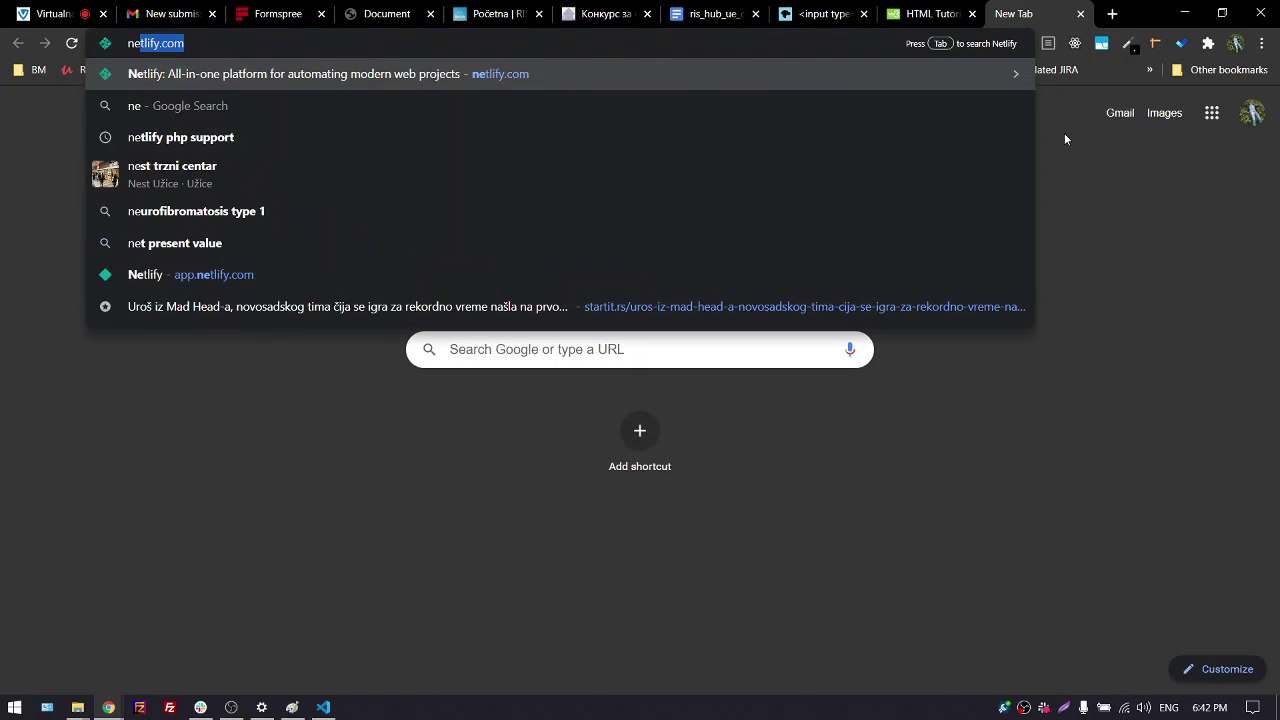
pyautogui.press('Return')
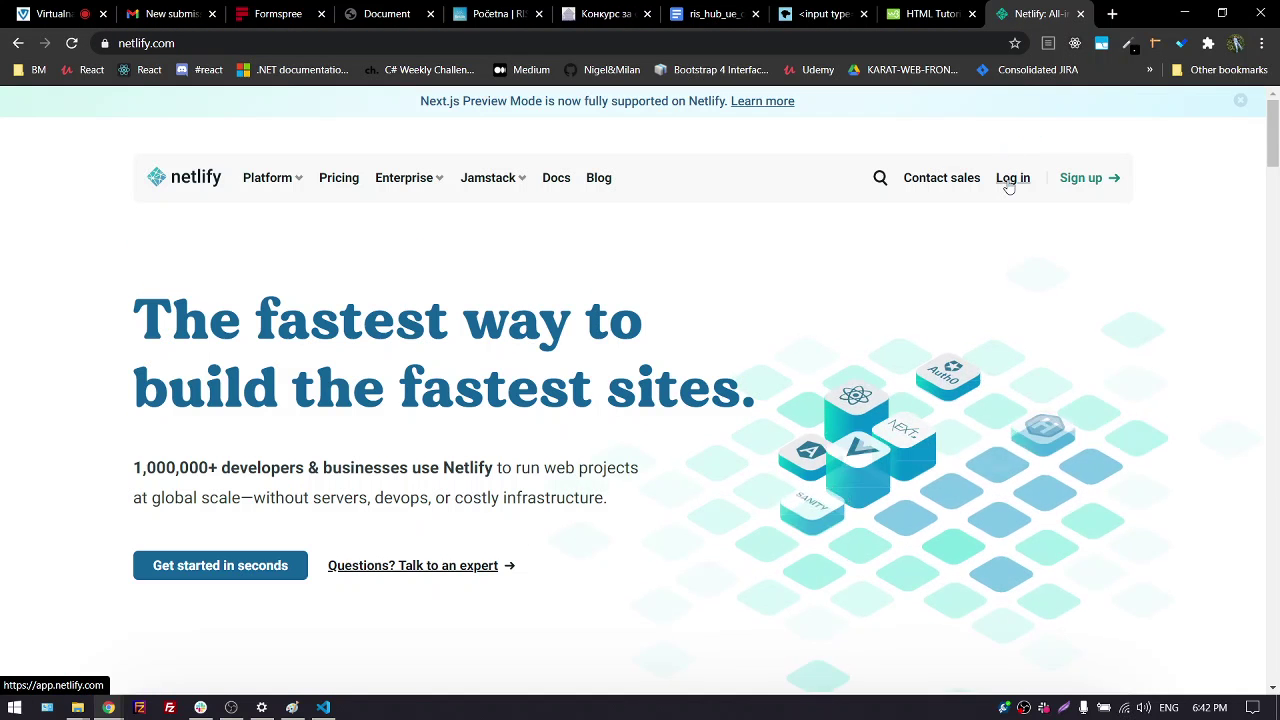
pyautogui.click(1012, 177)
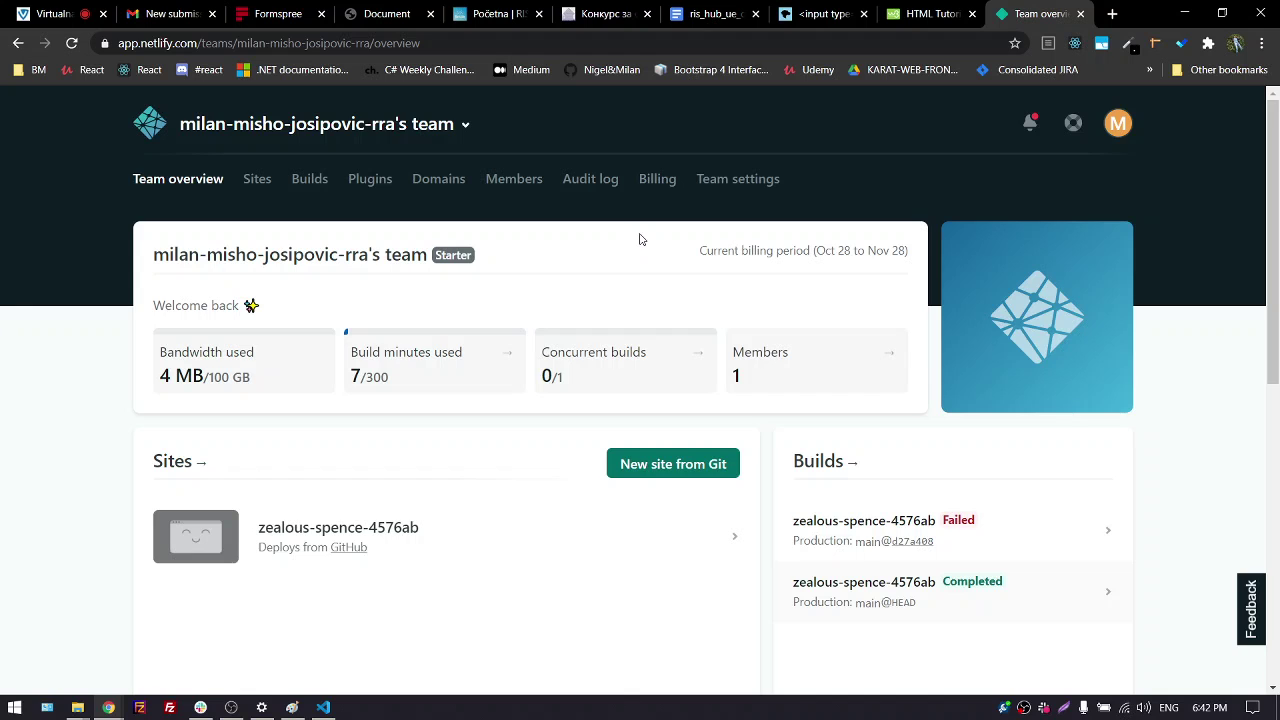
pyautogui.scroll(-3, 594, 480)
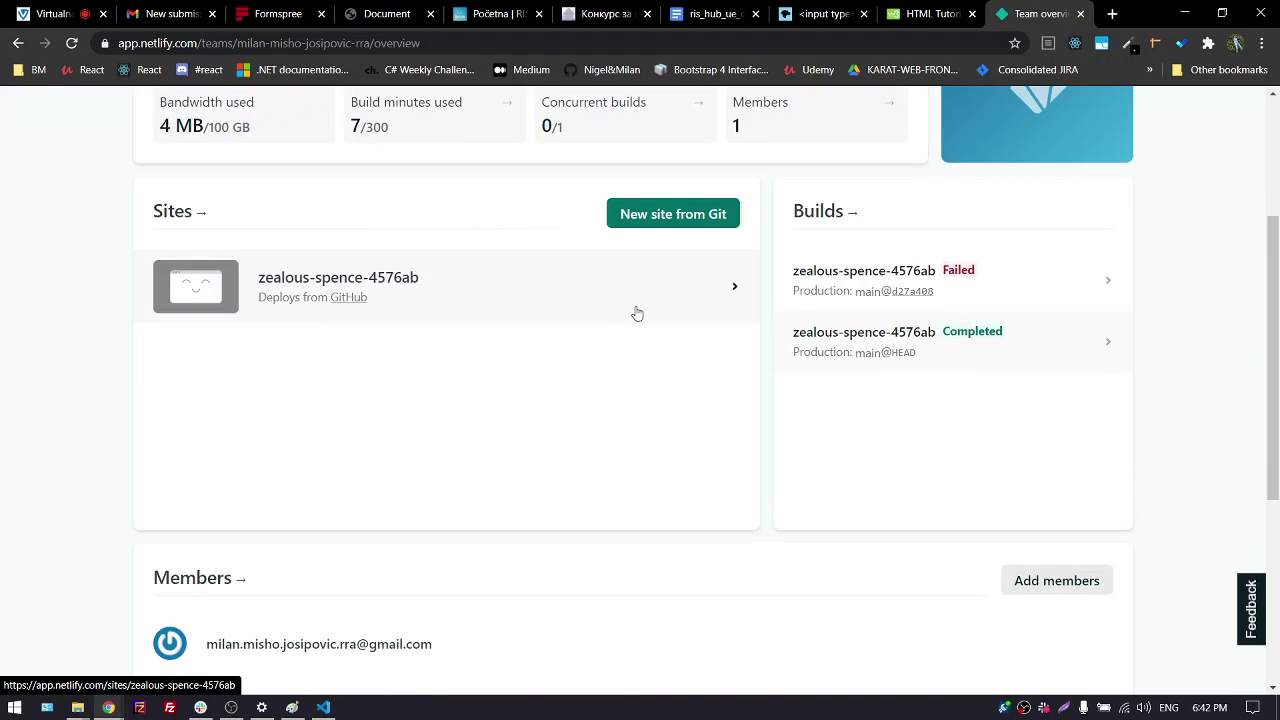
pyautogui.scroll(-3, 627, 335)
pyautogui.scroll(4, 617, 355)
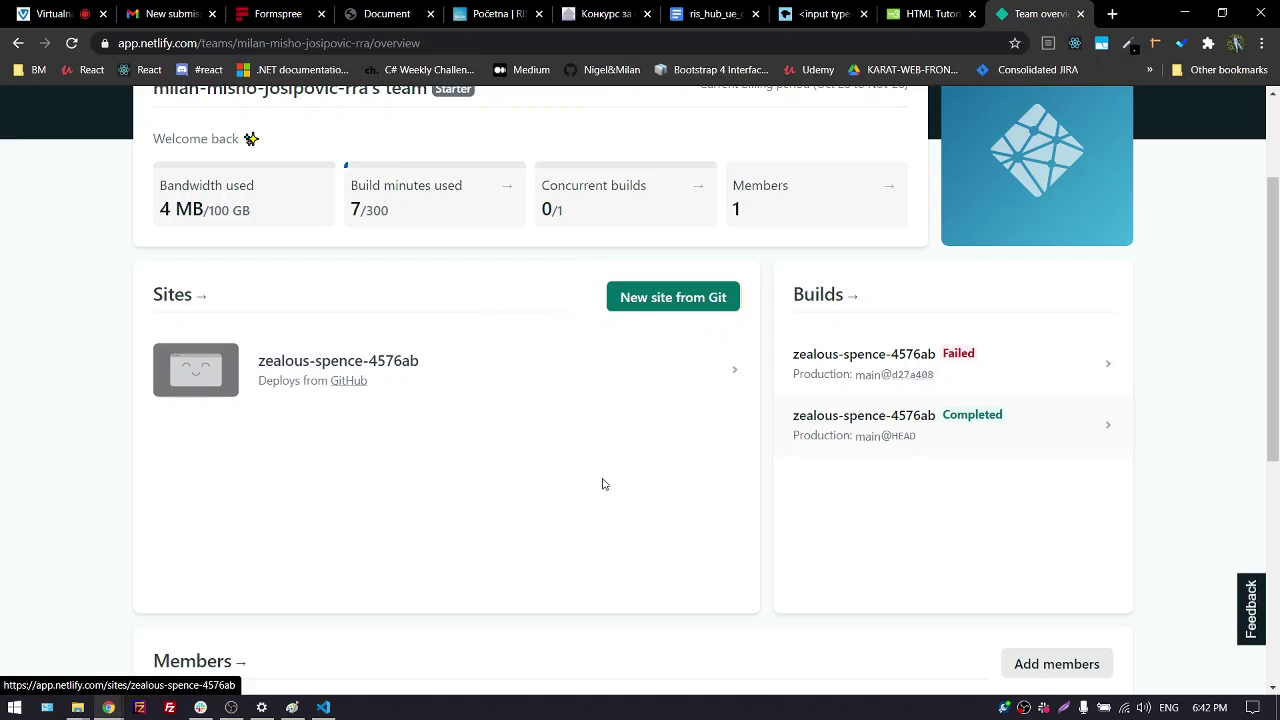
pyautogui.scroll(2, 517, 450)
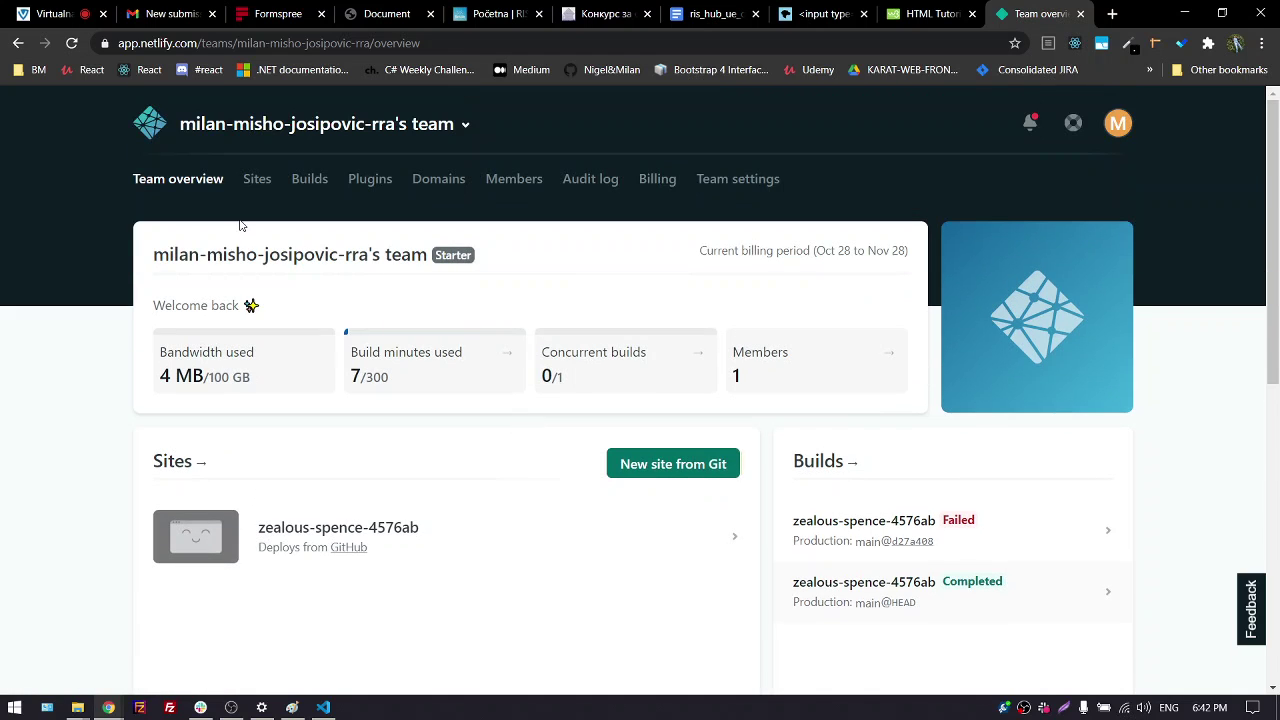
pyautogui.click(257, 178)
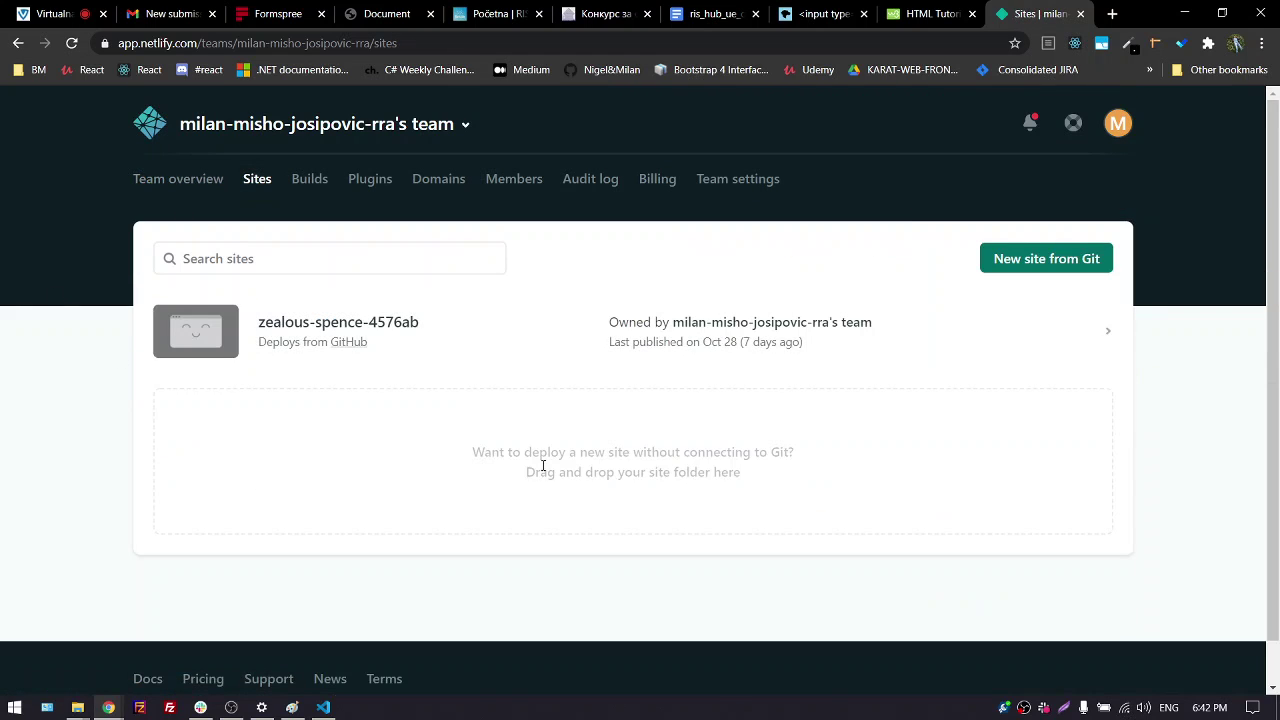
pyautogui.moveTo(474, 451); pyautogui.dragTo(586, 476)
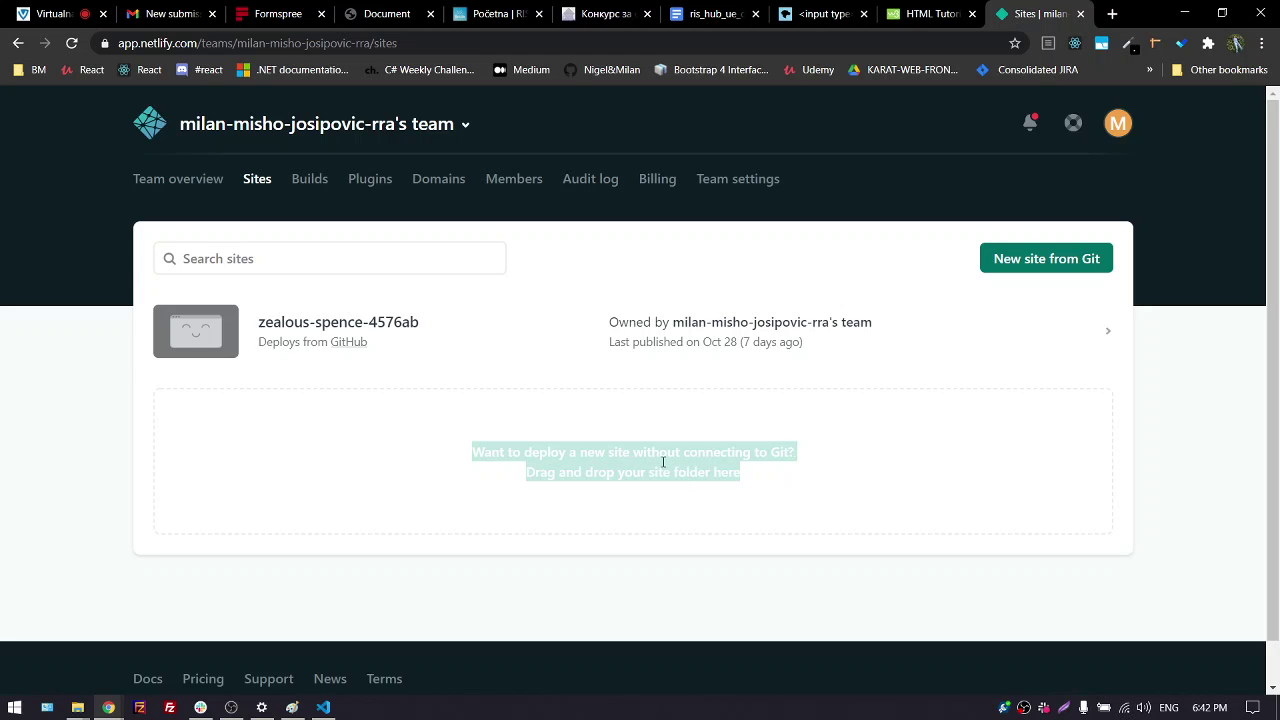
# Resize the browser to reveal the desktop and drop the 'test' folder onto Netlify's deploy area
pyautogui.click(1221, 14)
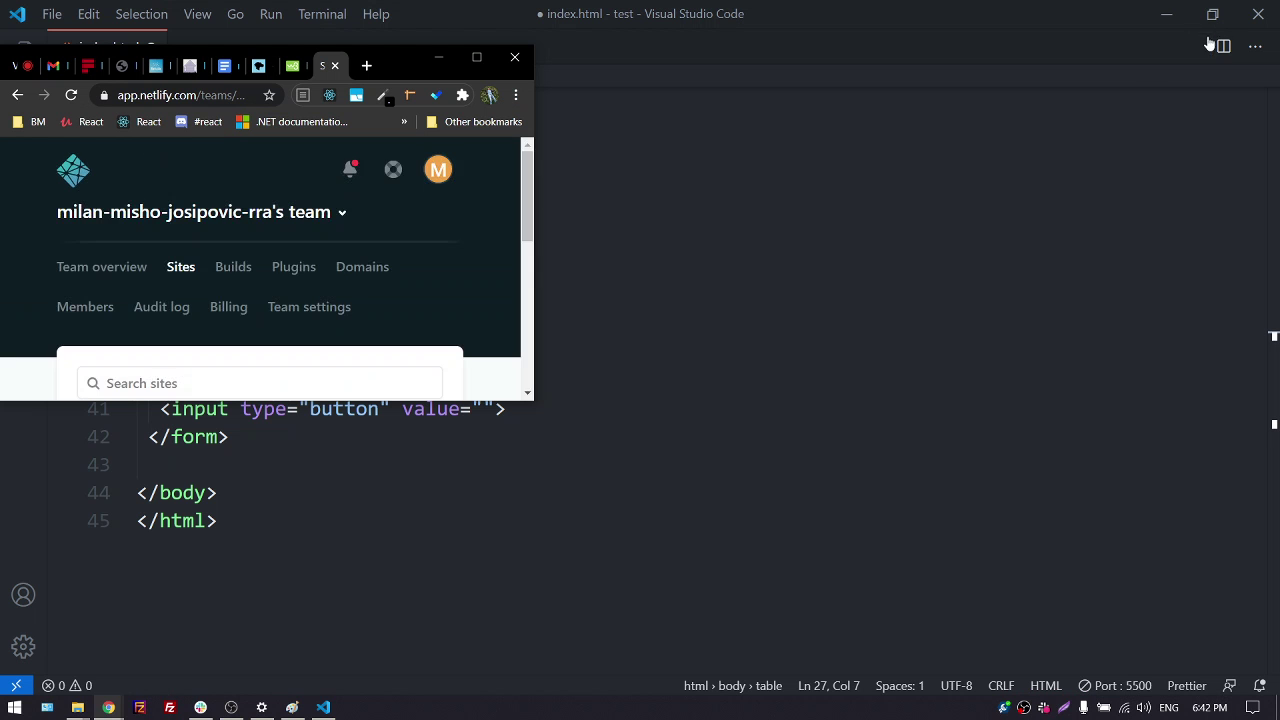
pyautogui.click(1165, 18)
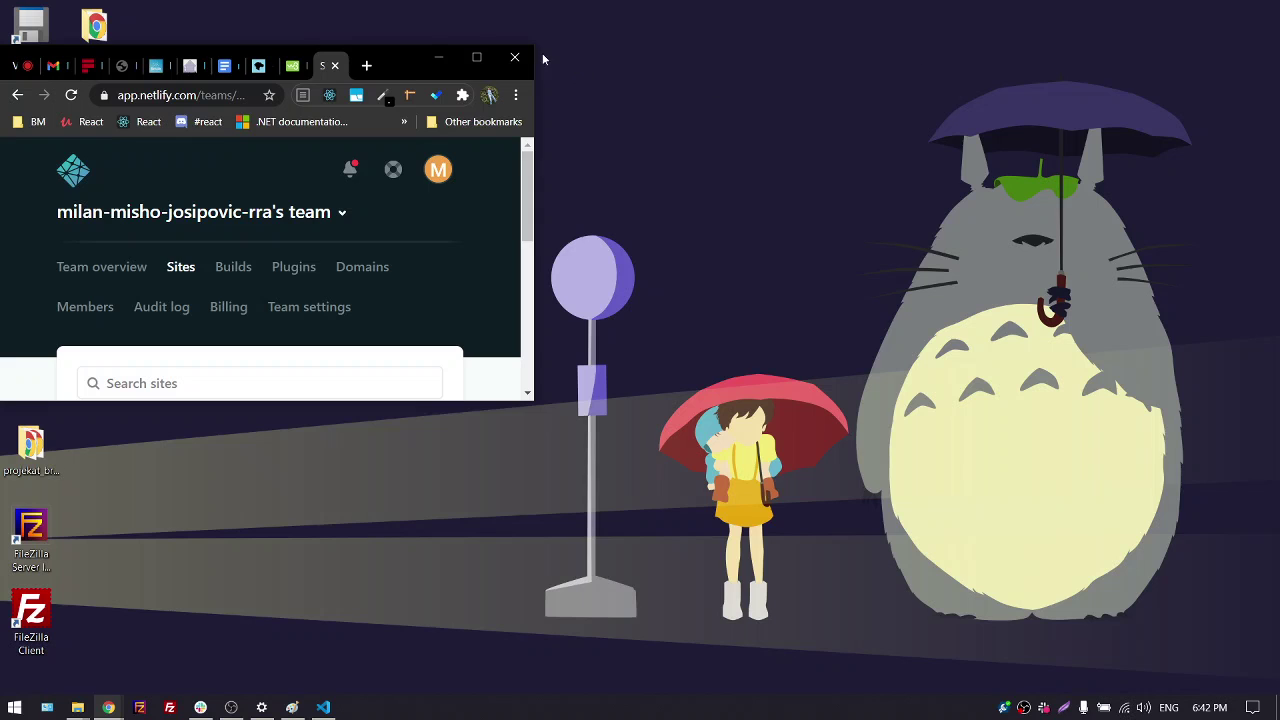
pyautogui.moveTo(421, 68); pyautogui.dragTo(784, 60)
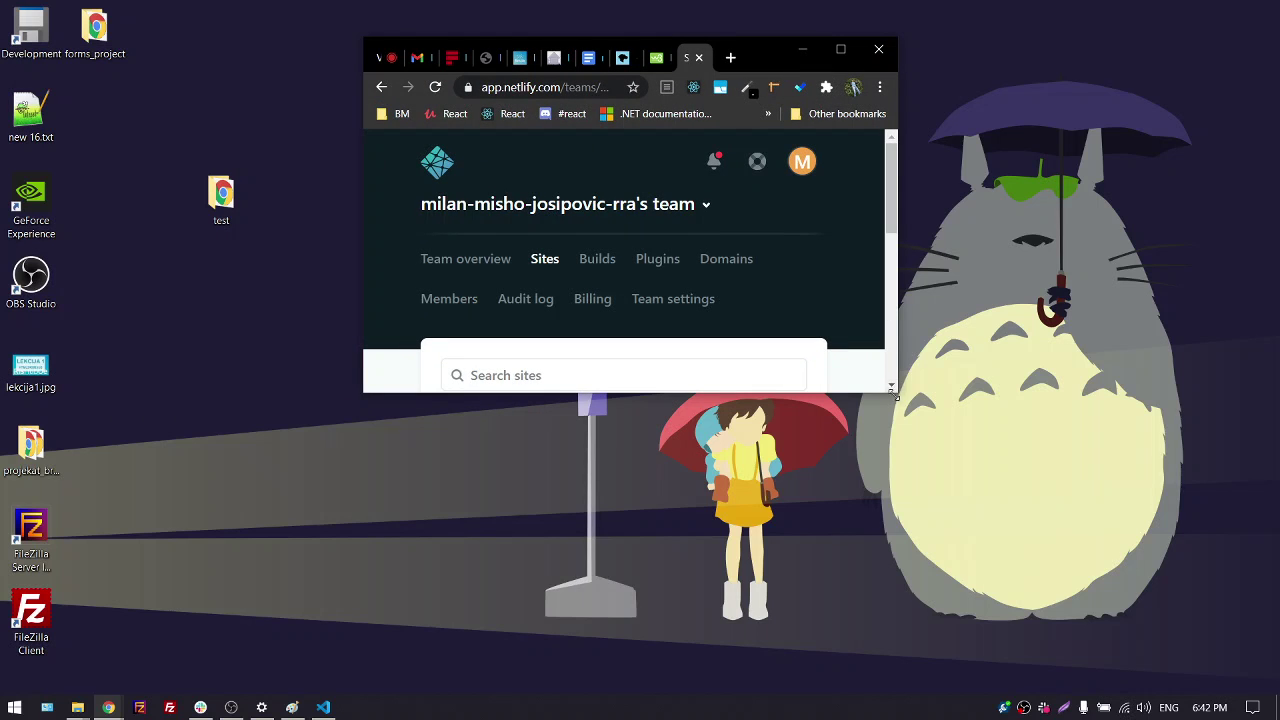
pyautogui.moveTo(893, 390); pyautogui.dragTo(1141, 694)
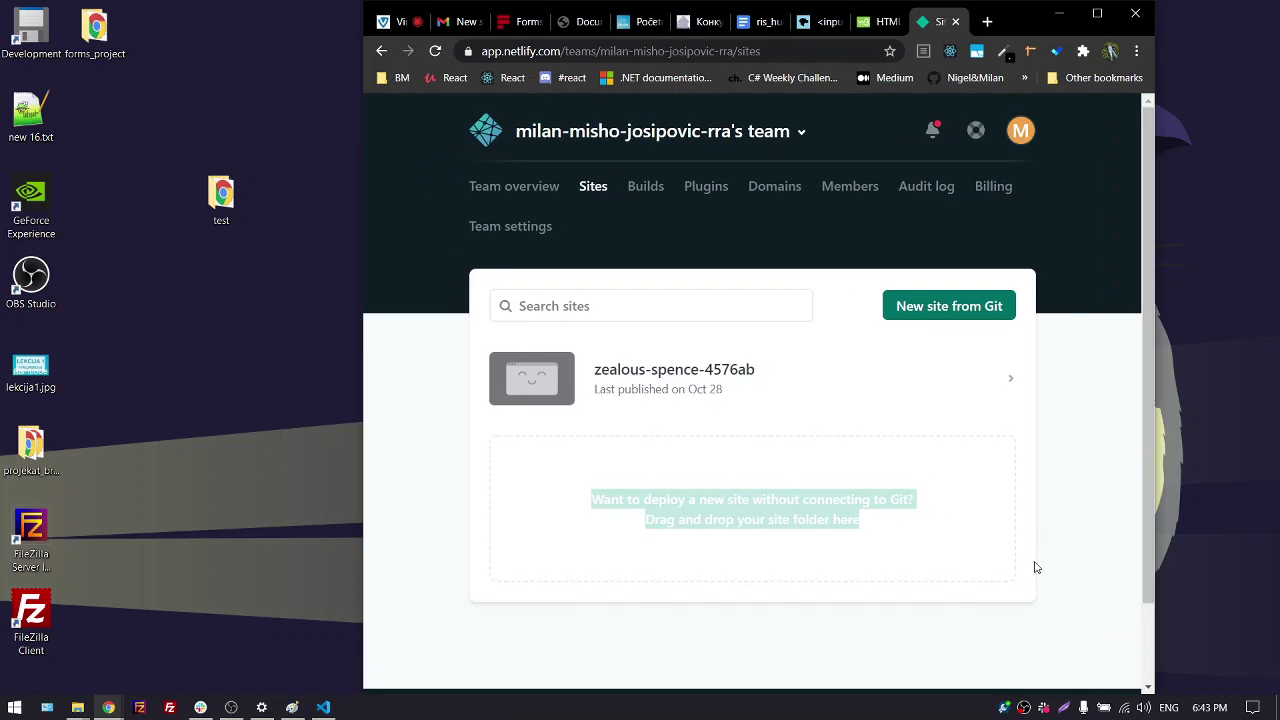
pyautogui.scroll(-2, 580, 386)
pyautogui.moveTo(227, 226); pyautogui.dragTo(637, 406)
# View the live site at peaceful-jones-b96372.netlify.app, then return to its overview
pyautogui.click(1097, 14)
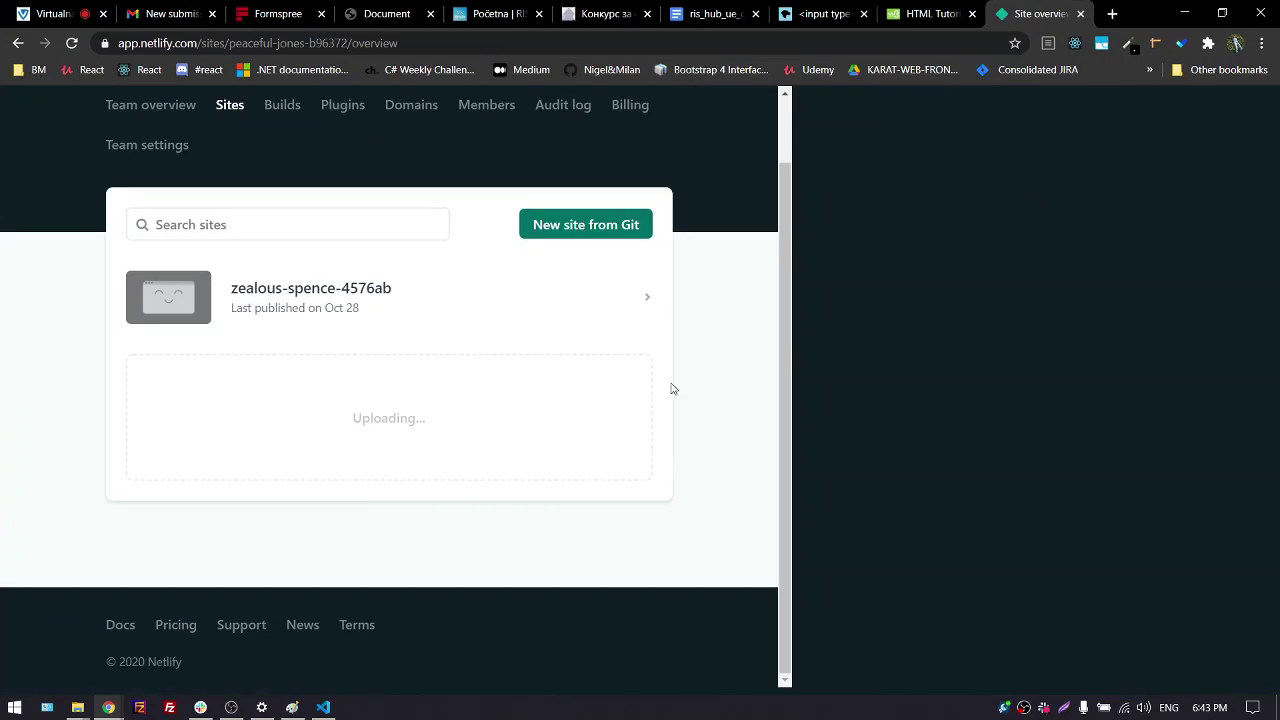
pyautogui.scroll(-3, 75, 403)
pyautogui.scroll(-3, 137, 423)
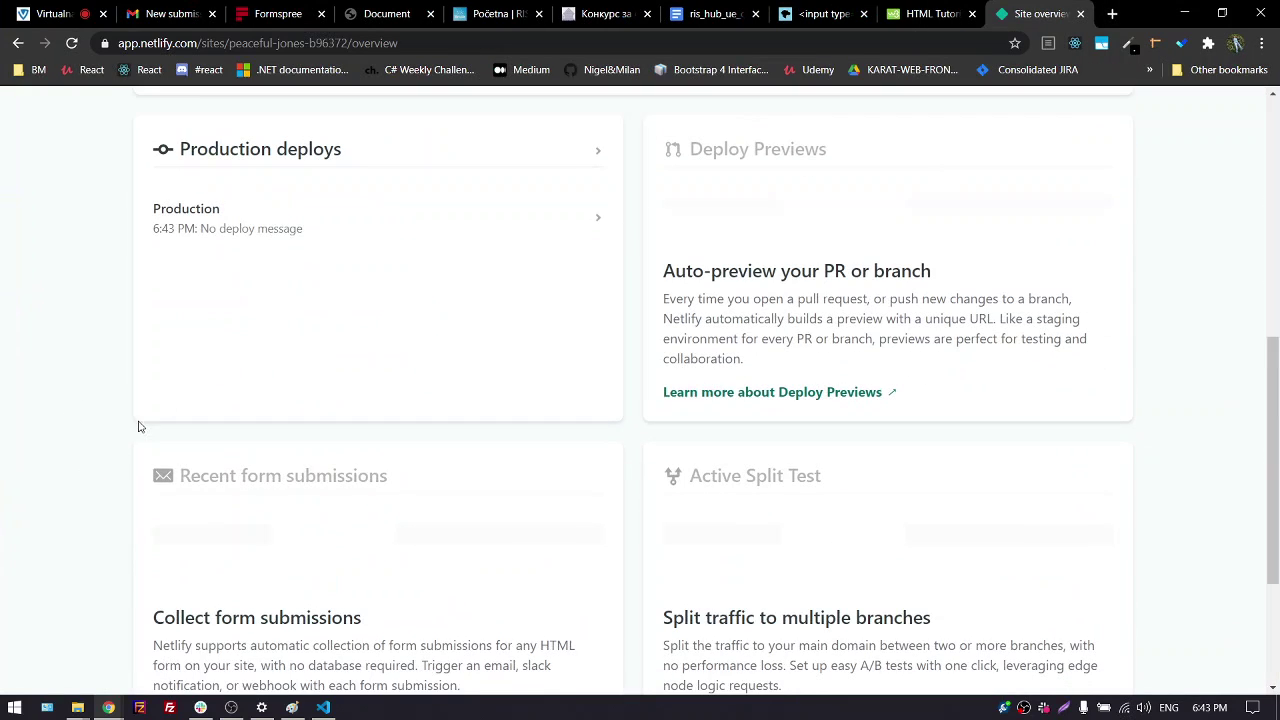
pyautogui.scroll(4, 3, 333)
pyautogui.scroll(1, 51, 277)
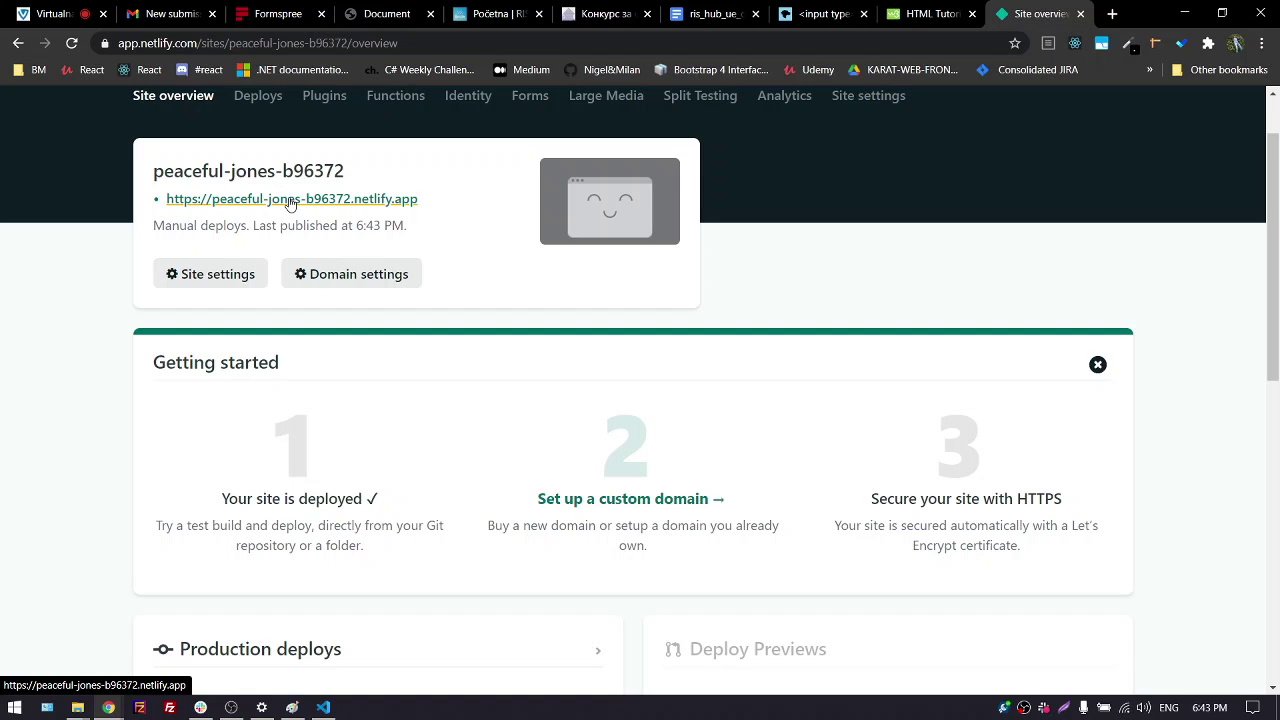
pyautogui.click(290, 200)
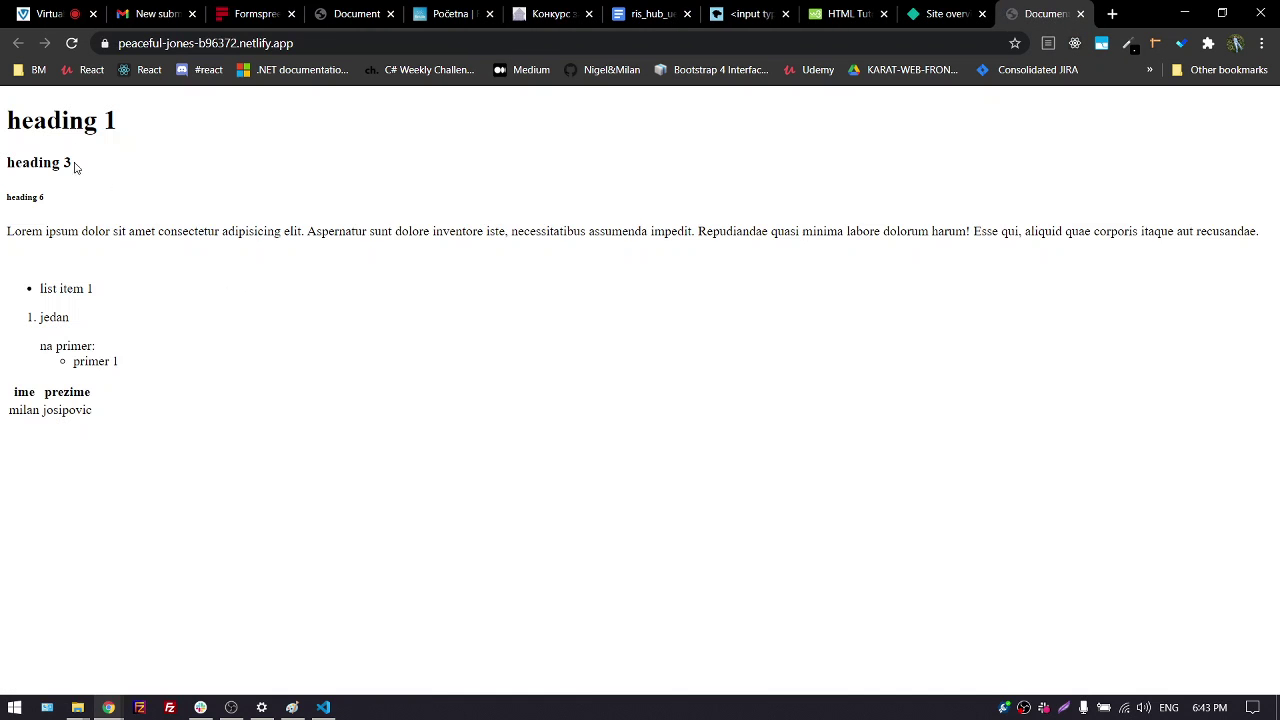
pyautogui.click(343, 42)
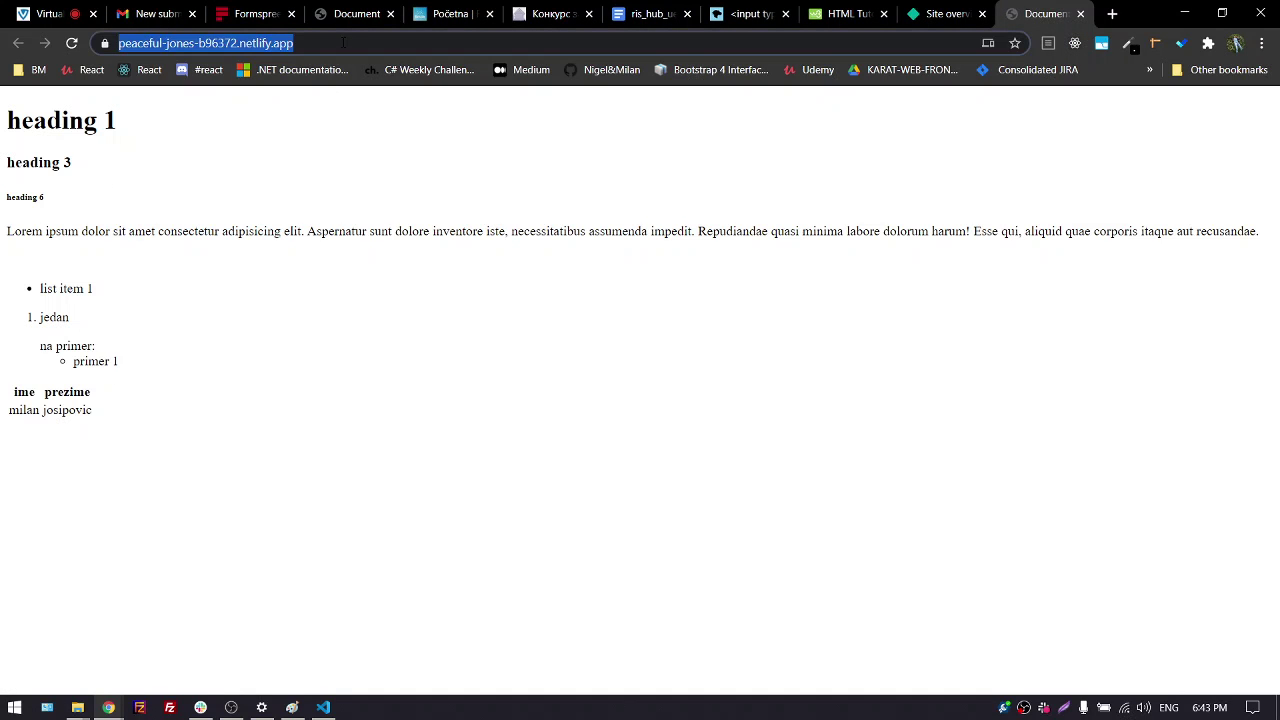
pyautogui.click(945, 13)
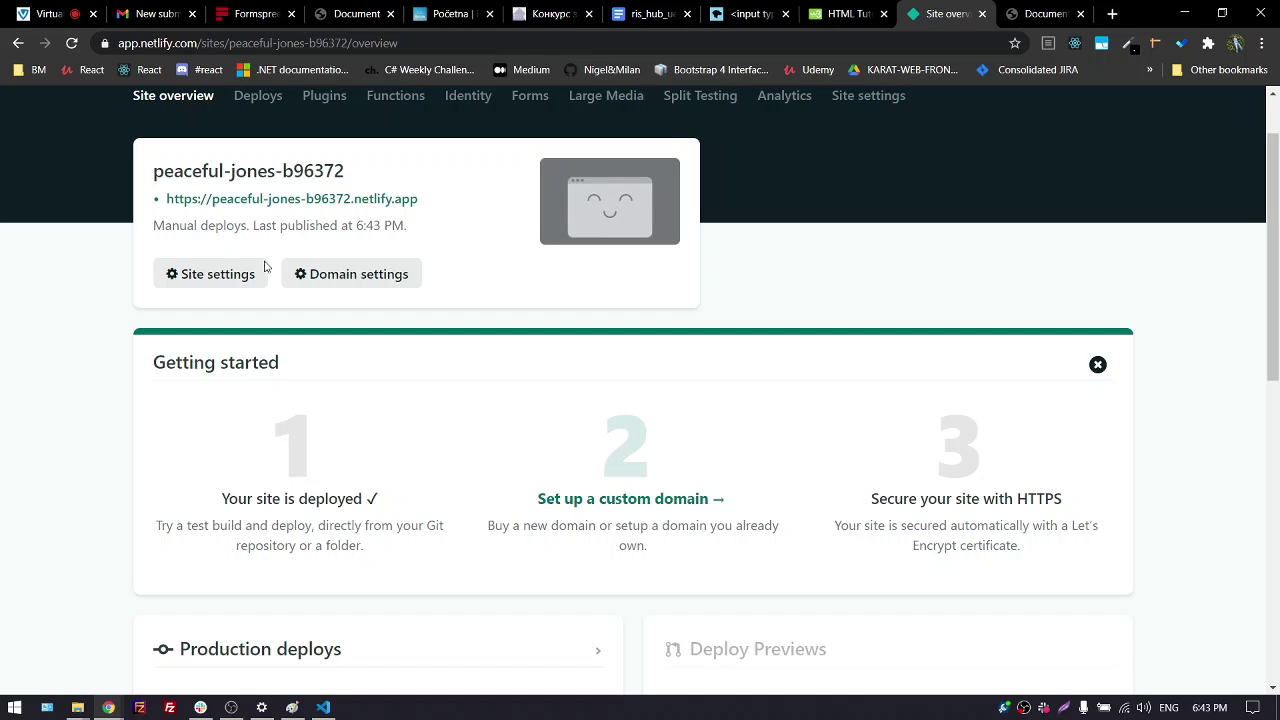
# In Site settings, start changing the name and select the current peaceful-jones-b96372
pyautogui.click(238, 286)
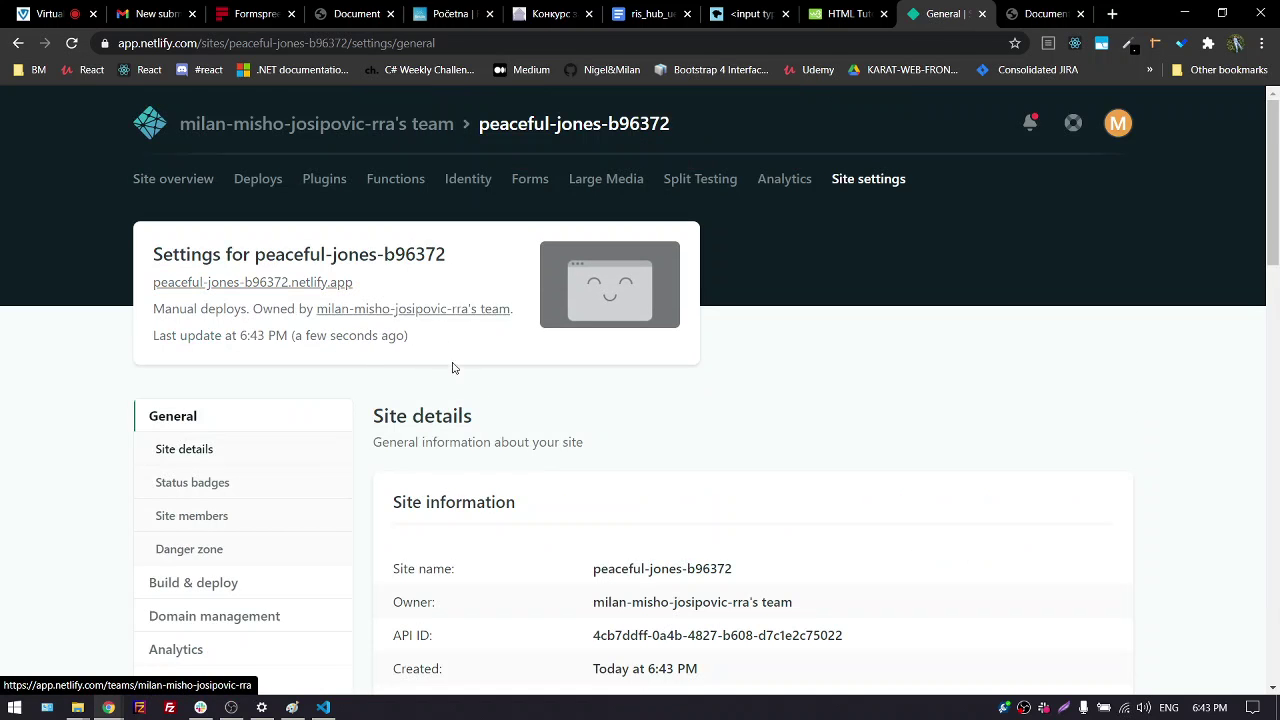
pyautogui.scroll(-2, 453, 374)
pyautogui.scroll(2, 450, 365)
pyautogui.scroll(-2, 440, 390)
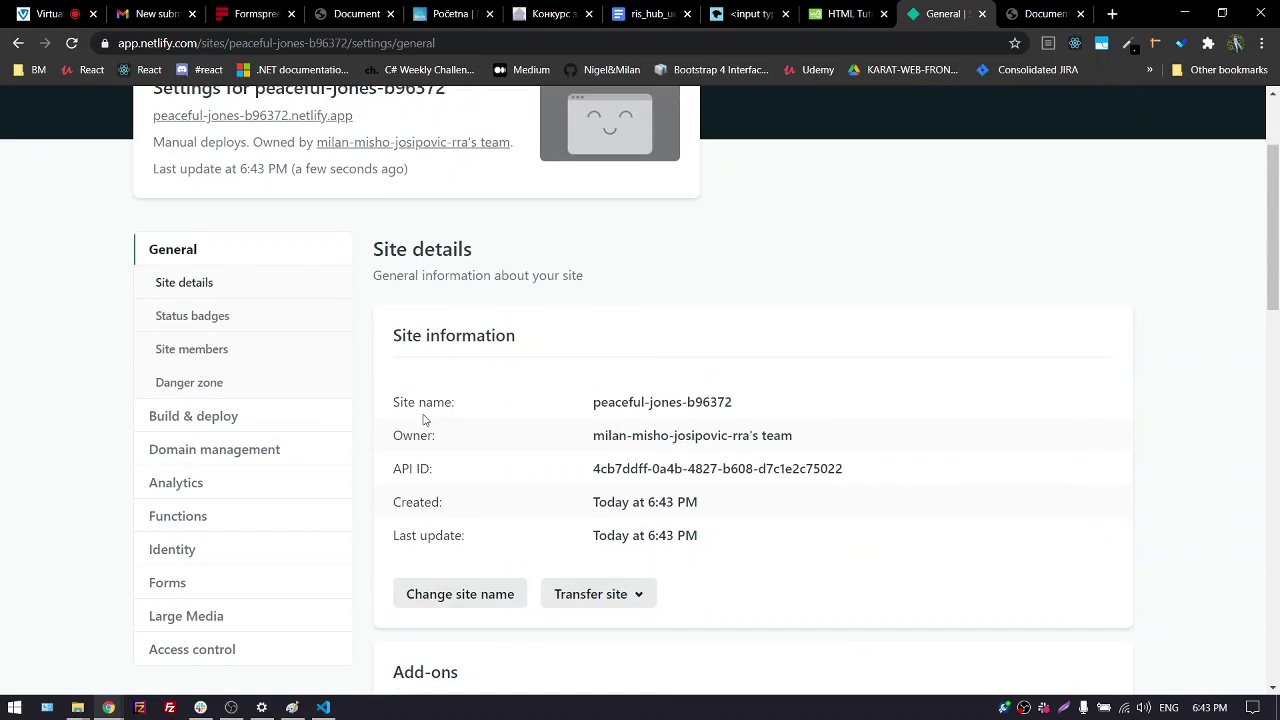
pyautogui.click(488, 593)
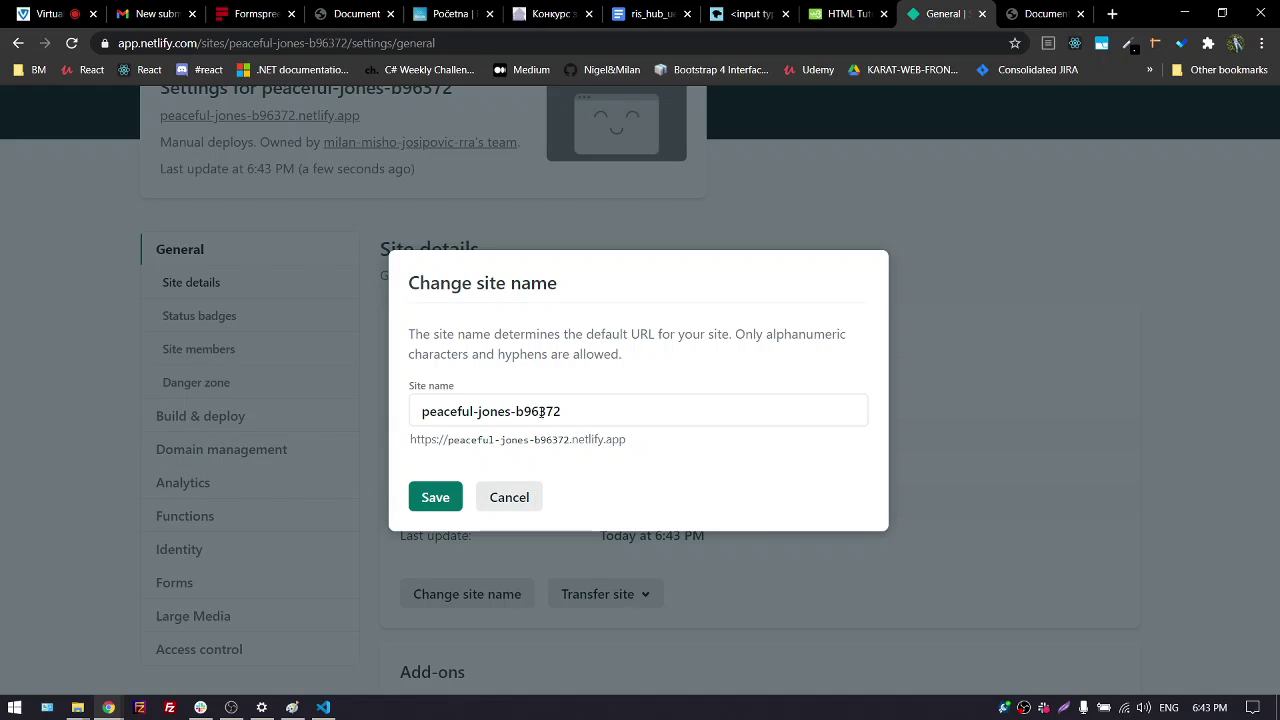
pyautogui.moveTo(569, 440); pyautogui.dragTo(675, 441)
pyautogui.moveTo(610, 411); pyautogui.dragTo(367, 406)
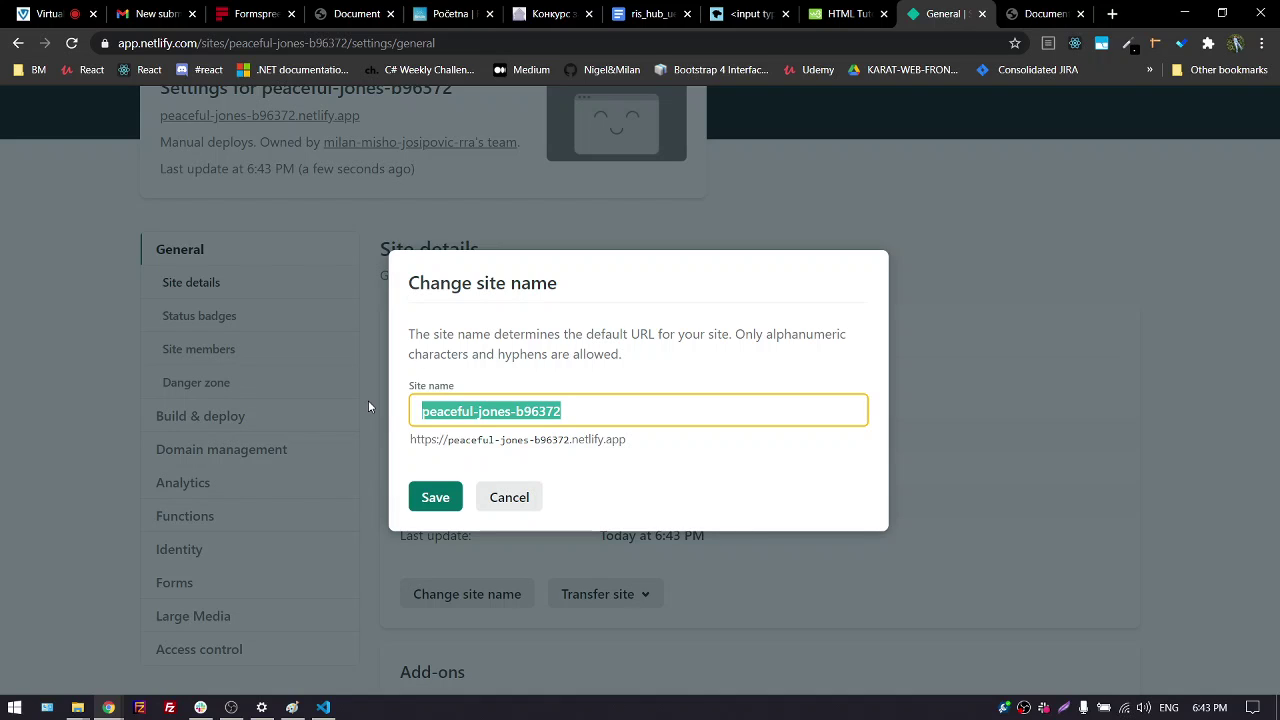
# Try several site names, ending with 'web', which turns out to be taken
pyautogui.write('ri')
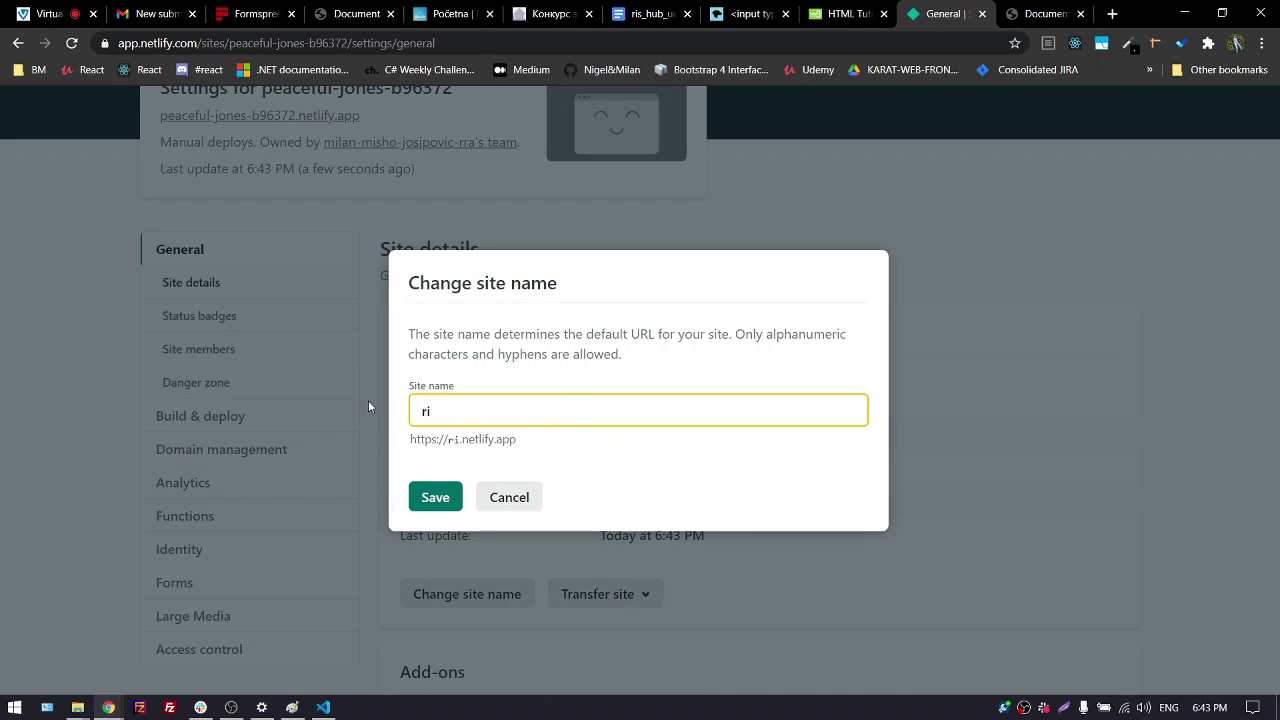
pyautogui.press('BackSpace')
pyautogui.write('isrra')
pyautogui.press('BackSpace')
pyautogui.press('BackSpace')
pyautogui.press('BackSpace')
pyautogui.press('BackSpace')
pyautogui.press('BackSpace')
pyautogui.press('BackSpace')
pyautogui.write('qwerty')
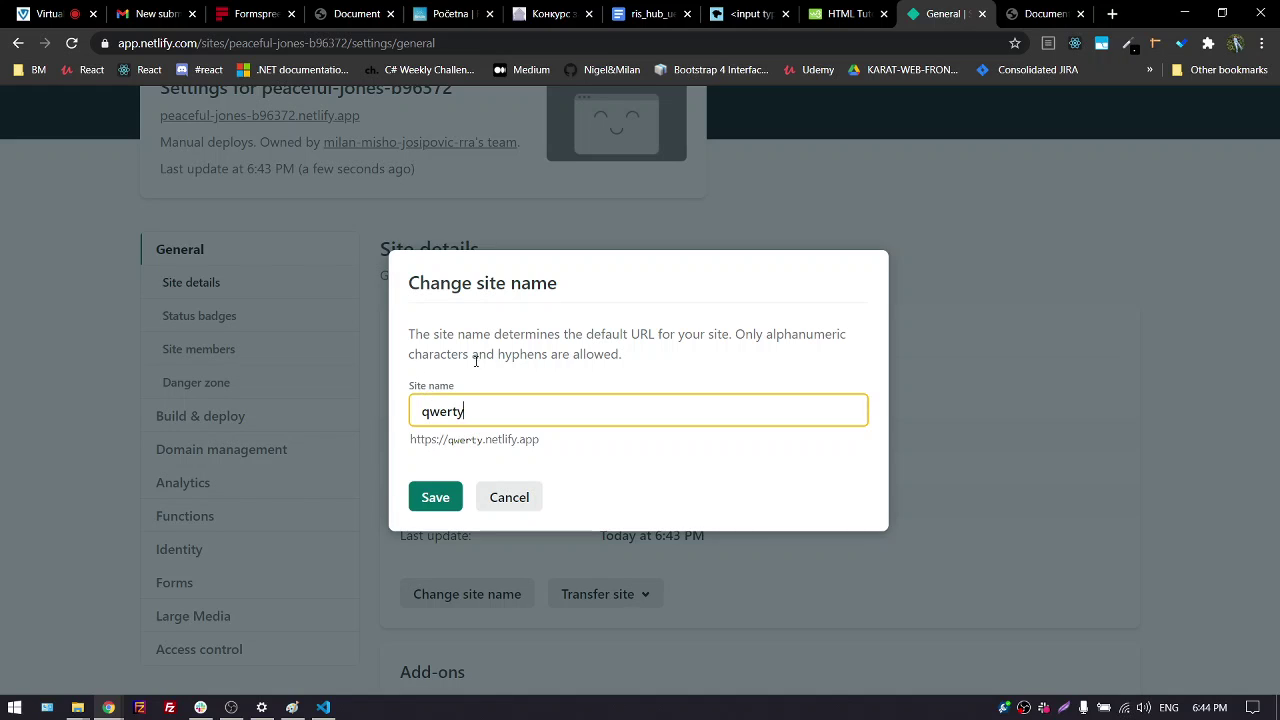
pyautogui.moveTo(481, 416); pyautogui.dragTo(365, 428)
pyautogui.write('miri')
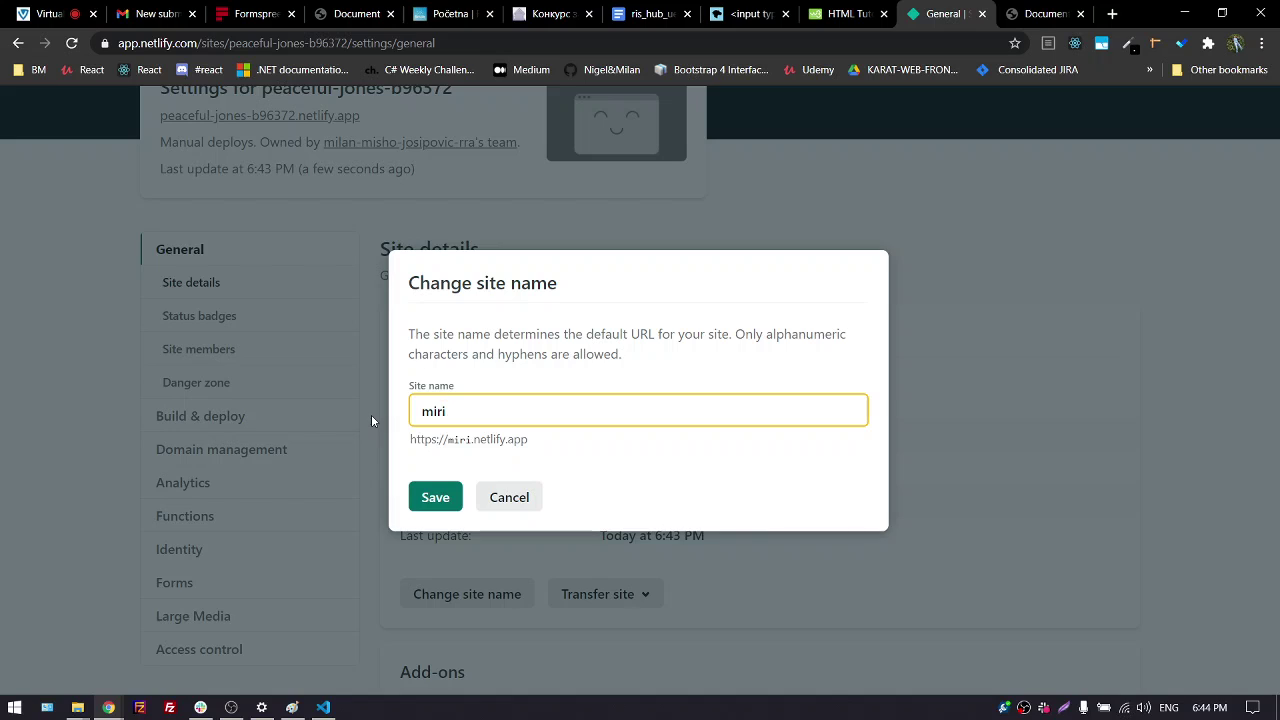
pyautogui.press('BackSpace')
pyautogui.press('BackSpace')
pyautogui.press('BackSpace')
pyautogui.press('BackSpace')
pyautogui.write('web')
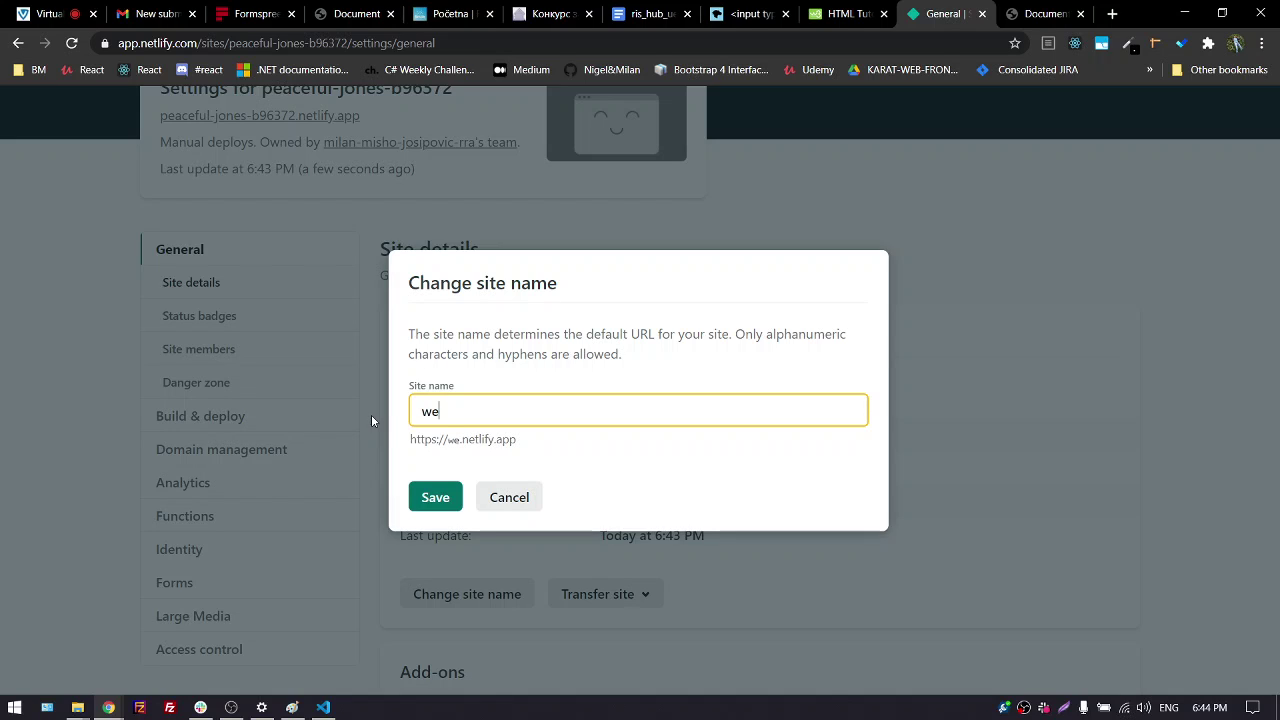
pyautogui.click(437, 484)
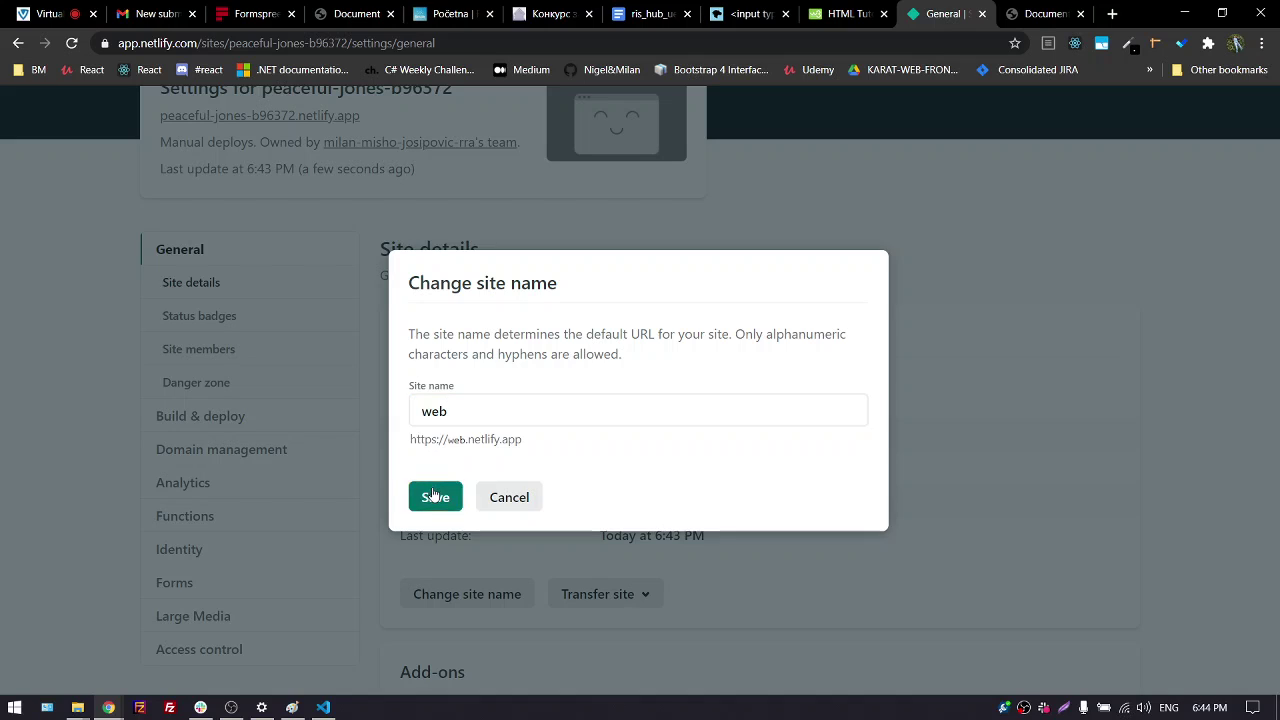
# Extend the name to 'webzapocetnike' and save it
pyautogui.click(475, 410)
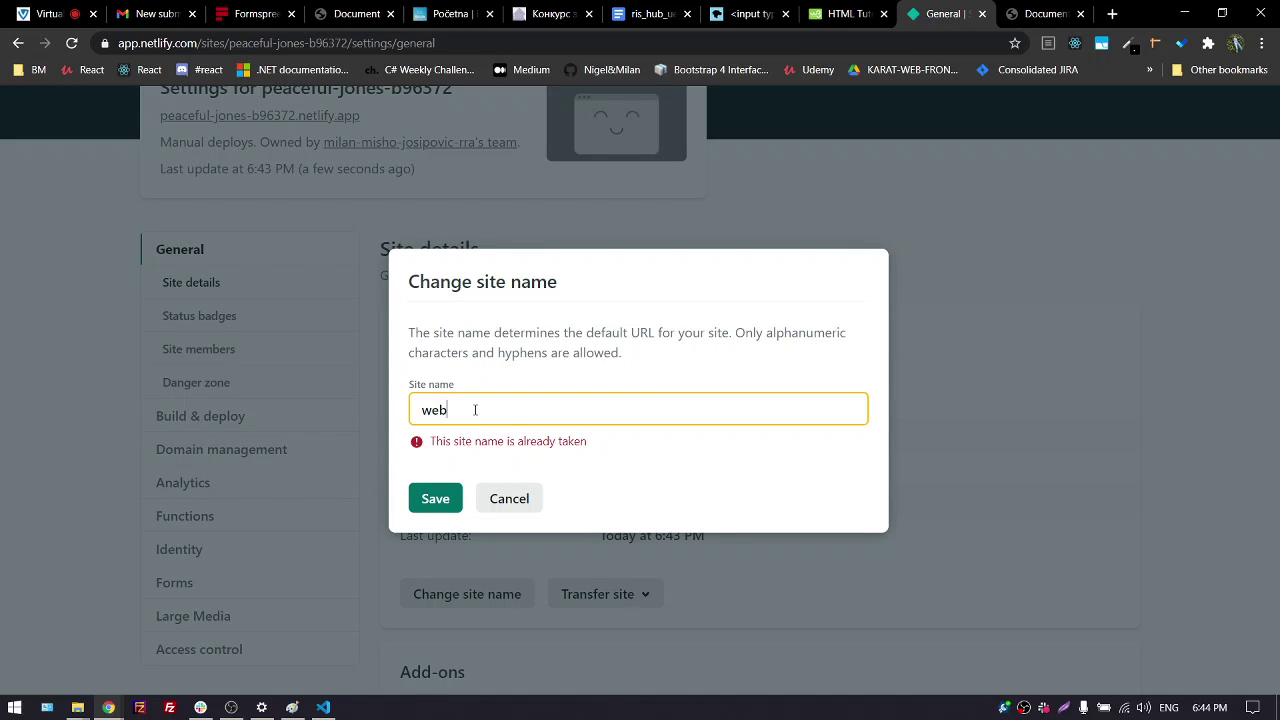
pyautogui.write('za')
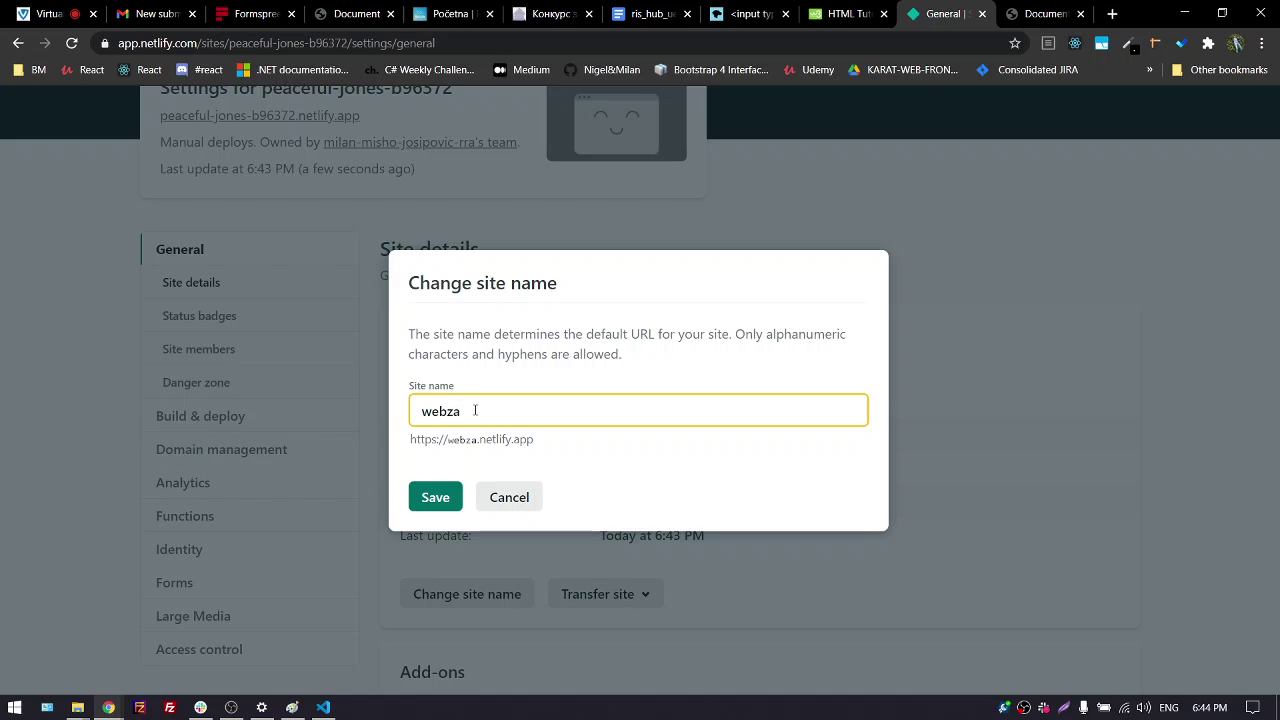
pyautogui.write('pocetnike')
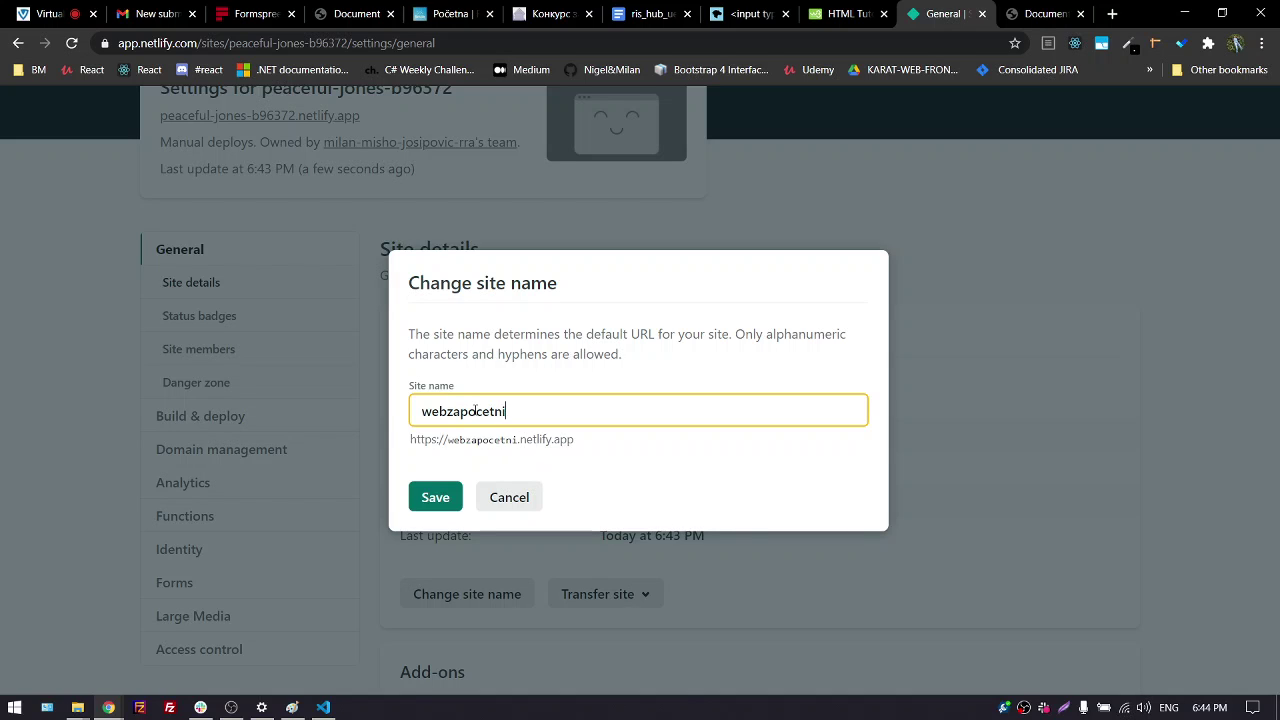
pyautogui.click(434, 500)
pyautogui.scroll(-4, 420, 517)
# Open webzapocetnike.netlify.app in a new tab and review its headings, lists and ime/prezime table
pyautogui.scroll(5, 266, 463)
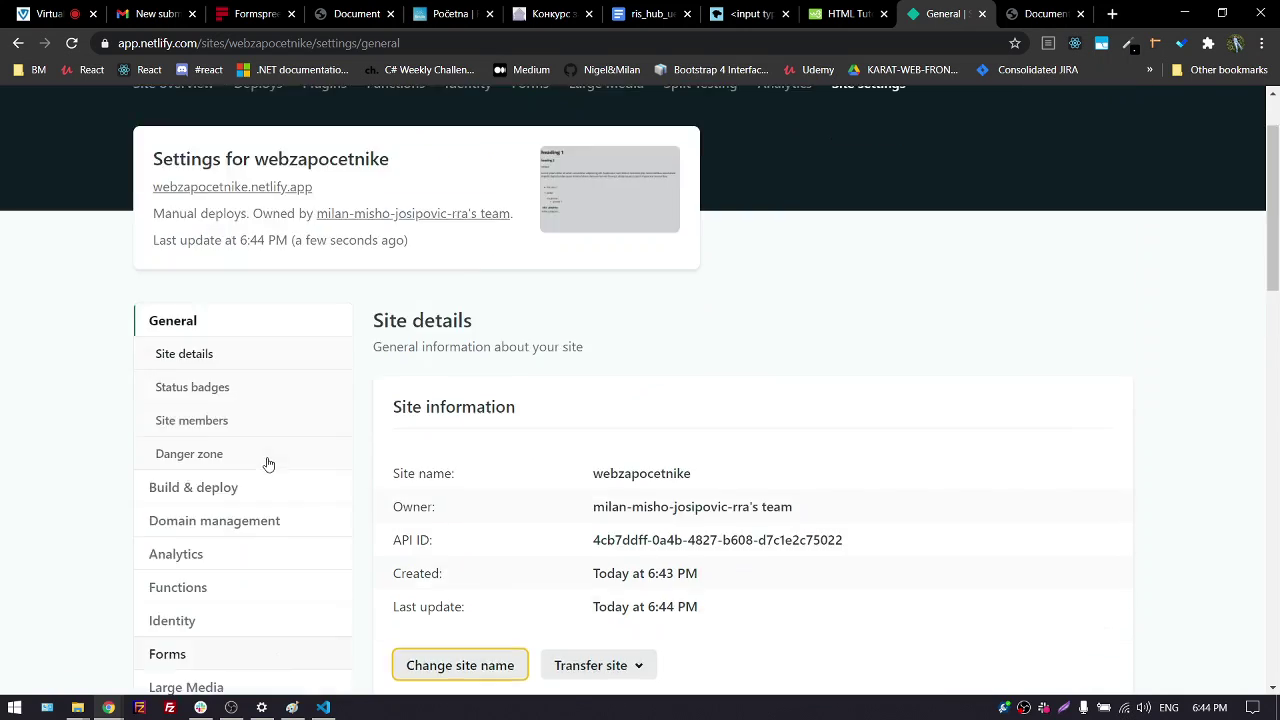
pyautogui.click(206, 286)
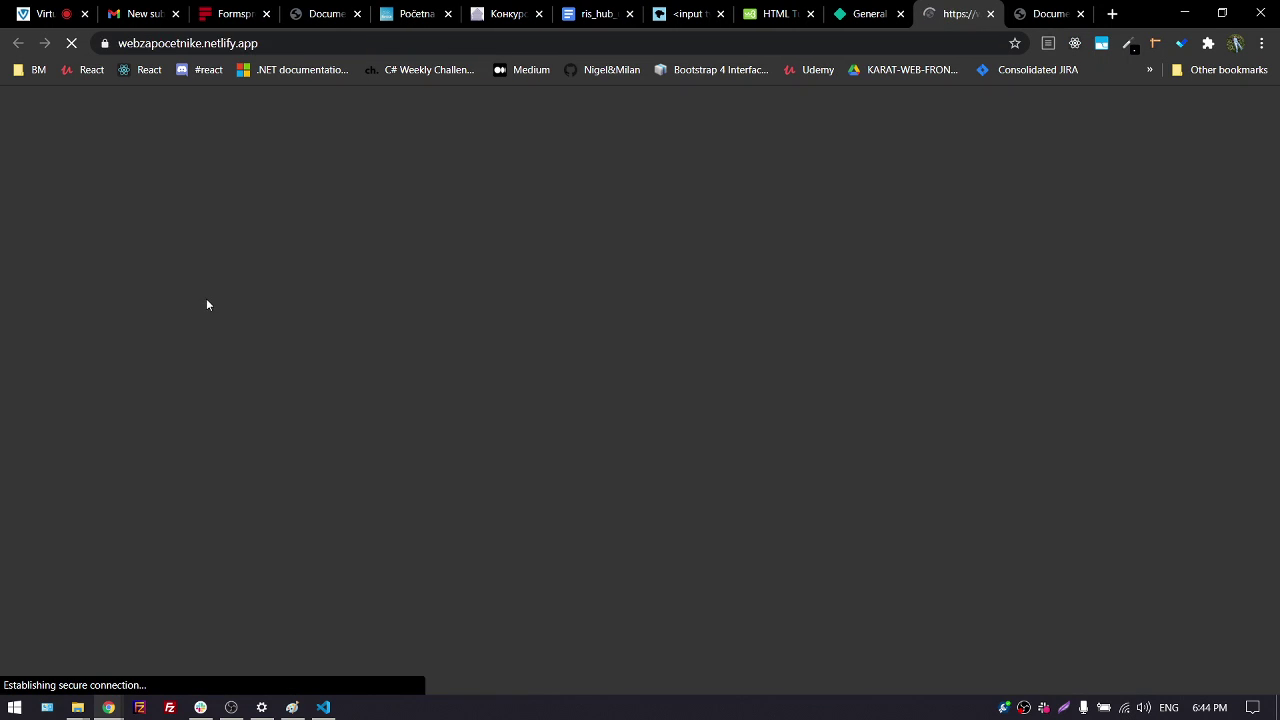
pyautogui.click(272, 50)
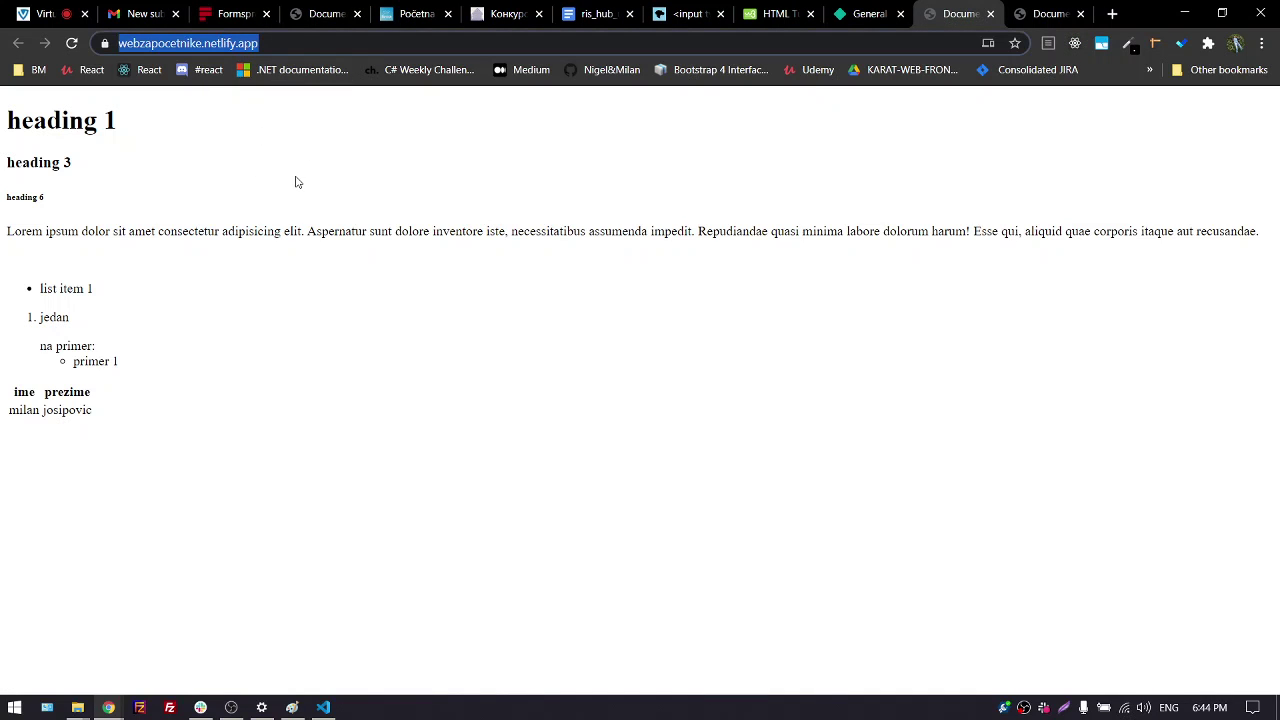
pyautogui.click(226, 43)
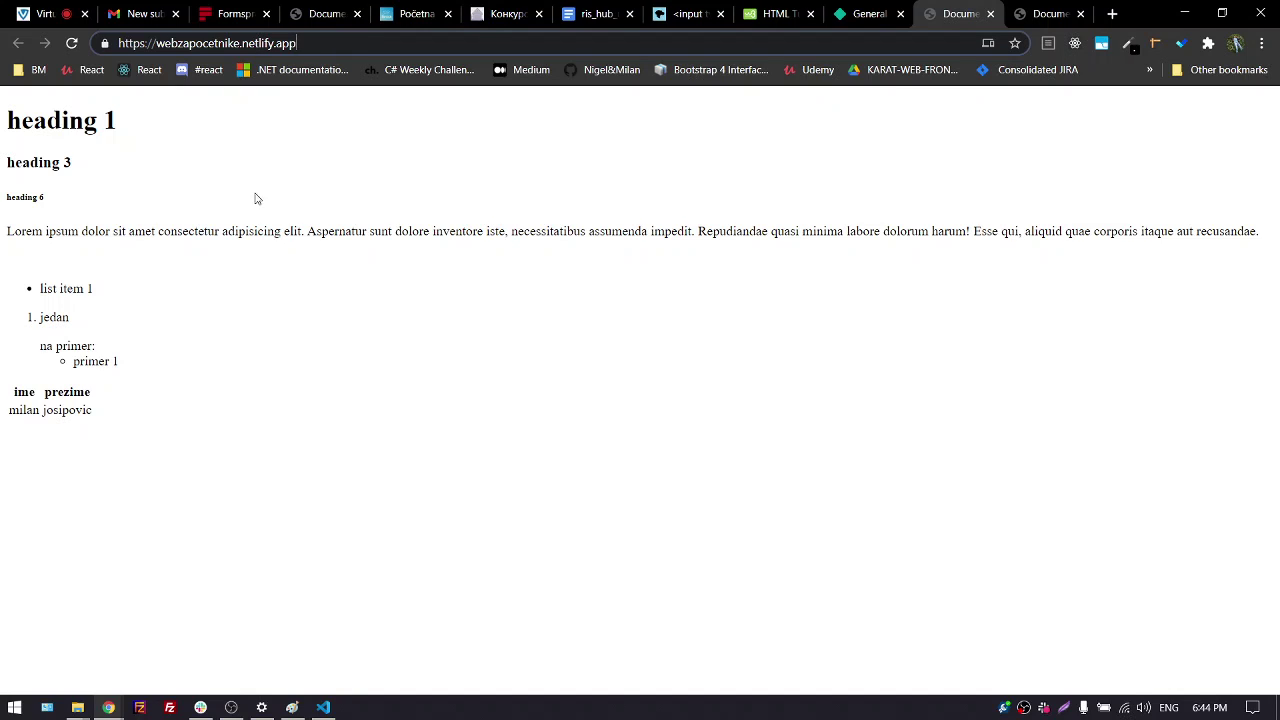
pyautogui.moveTo(14, 134); pyautogui.dragTo(174, 420)
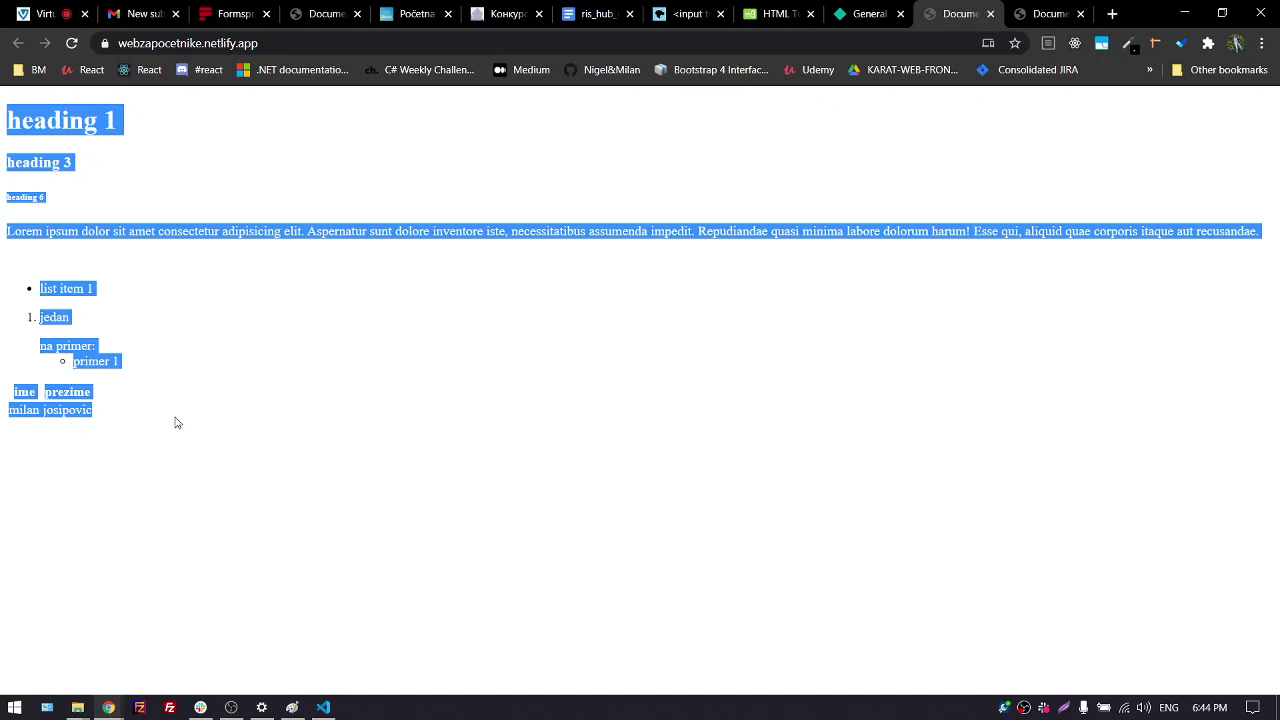
pyautogui.click(165, 420)
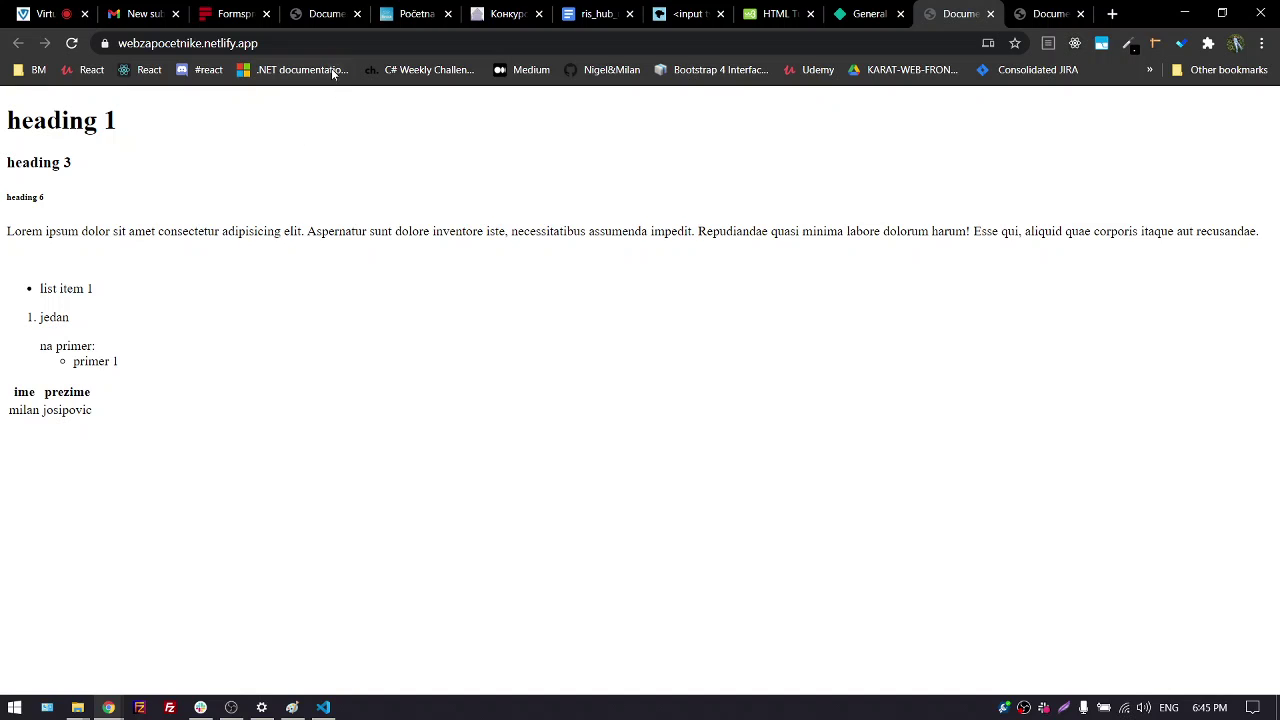
# Copy the live site's address and paste it into a new Notepad++ document
pyautogui.moveTo(260, 44); pyautogui.dragTo(36, 33)
pyautogui.hotkey('ctrl', 'c')
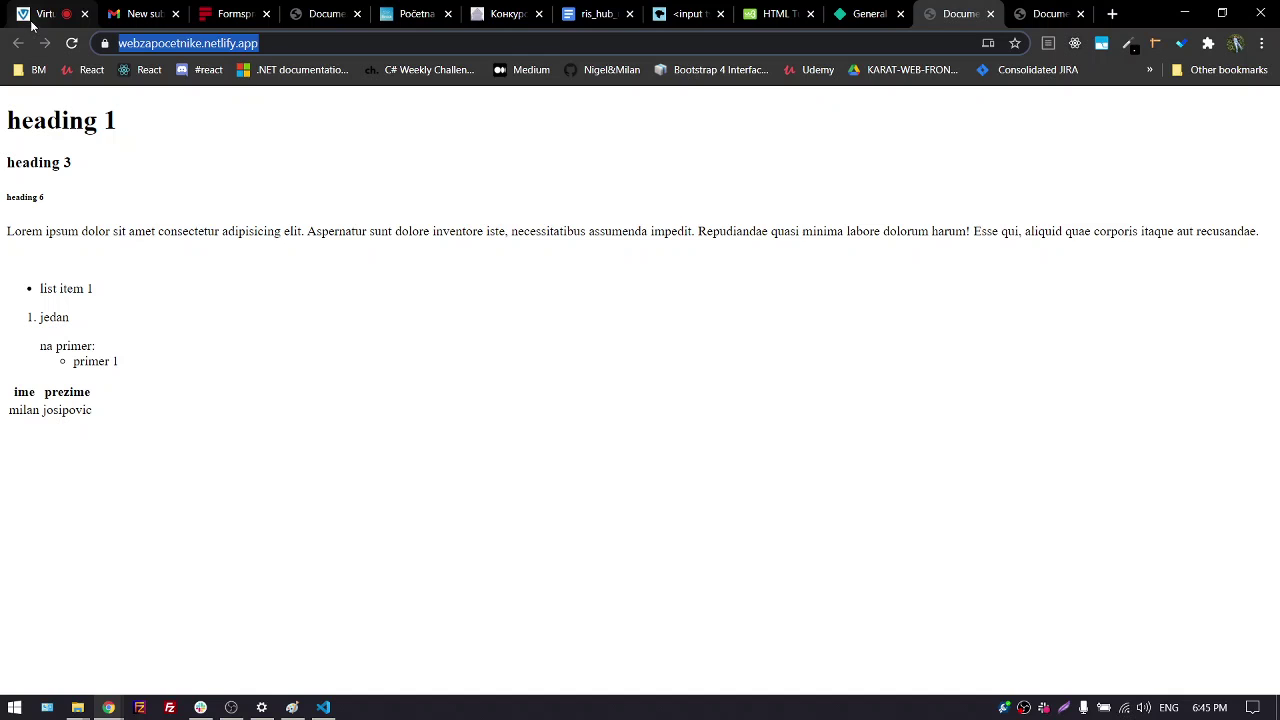
pyautogui.press('super')
pyautogui.write('ne')
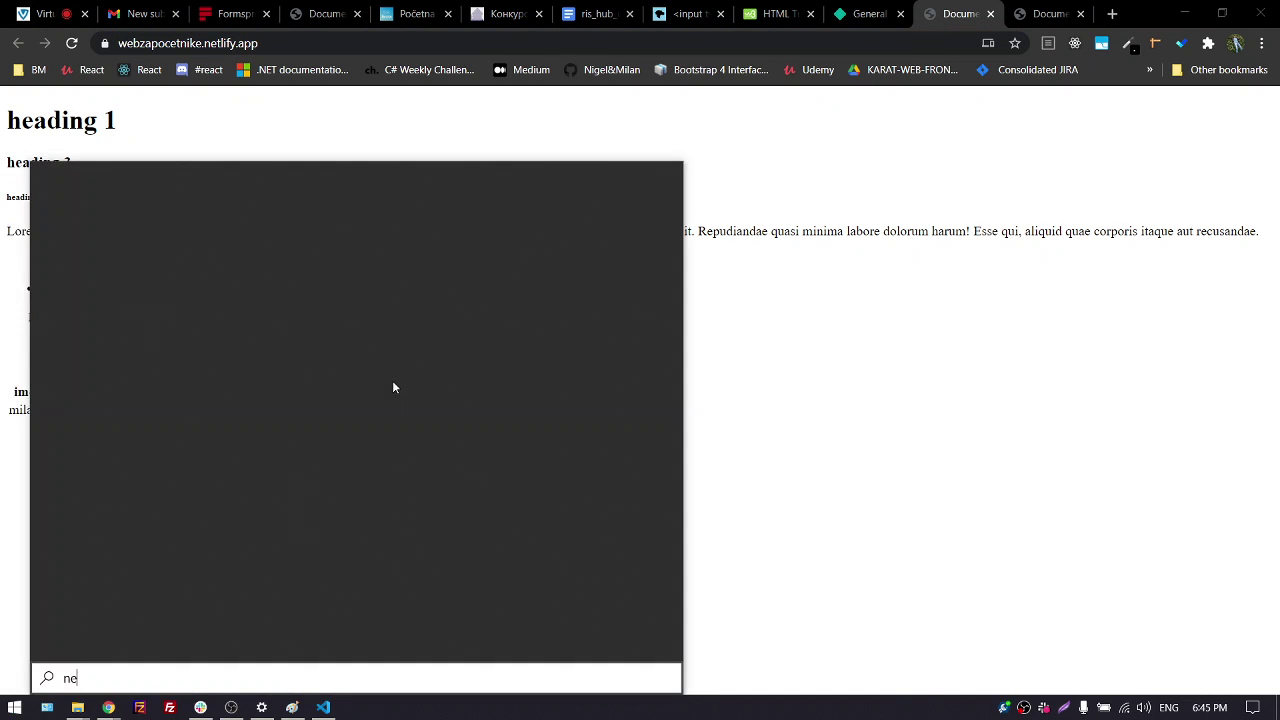
pyautogui.press('BackSpace')
pyautogui.write('otep')
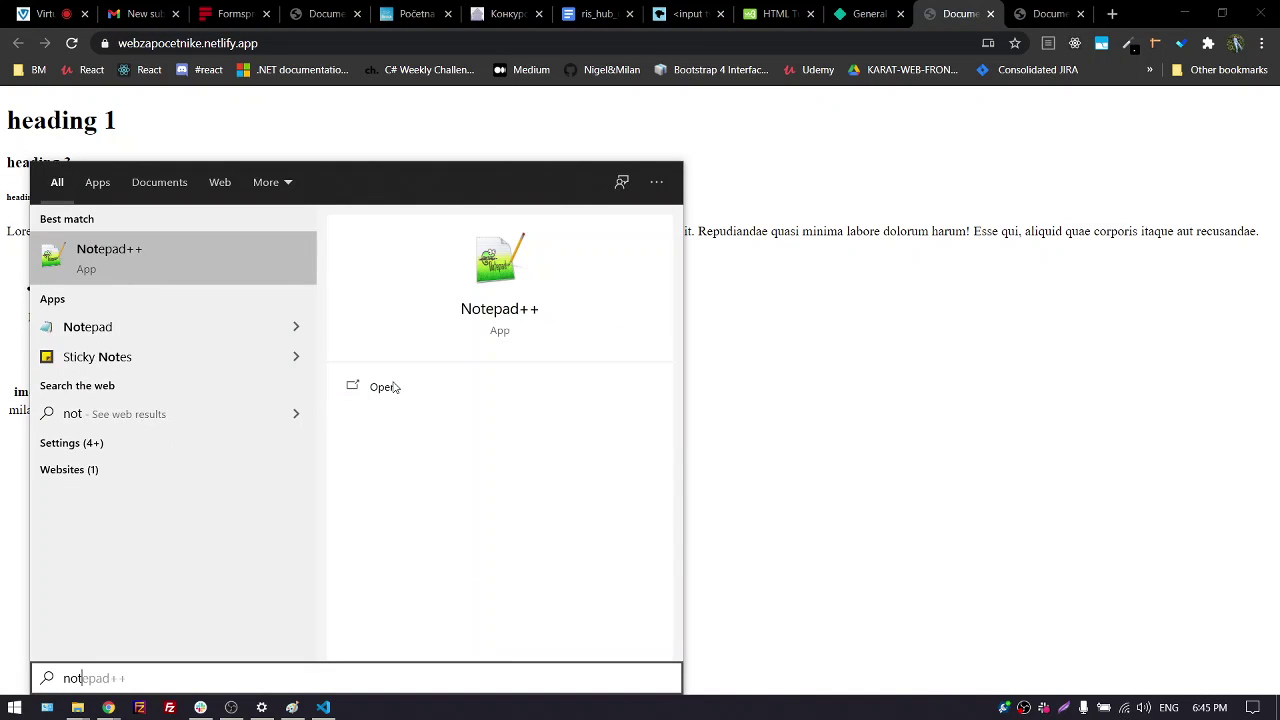
pyautogui.press('Return')
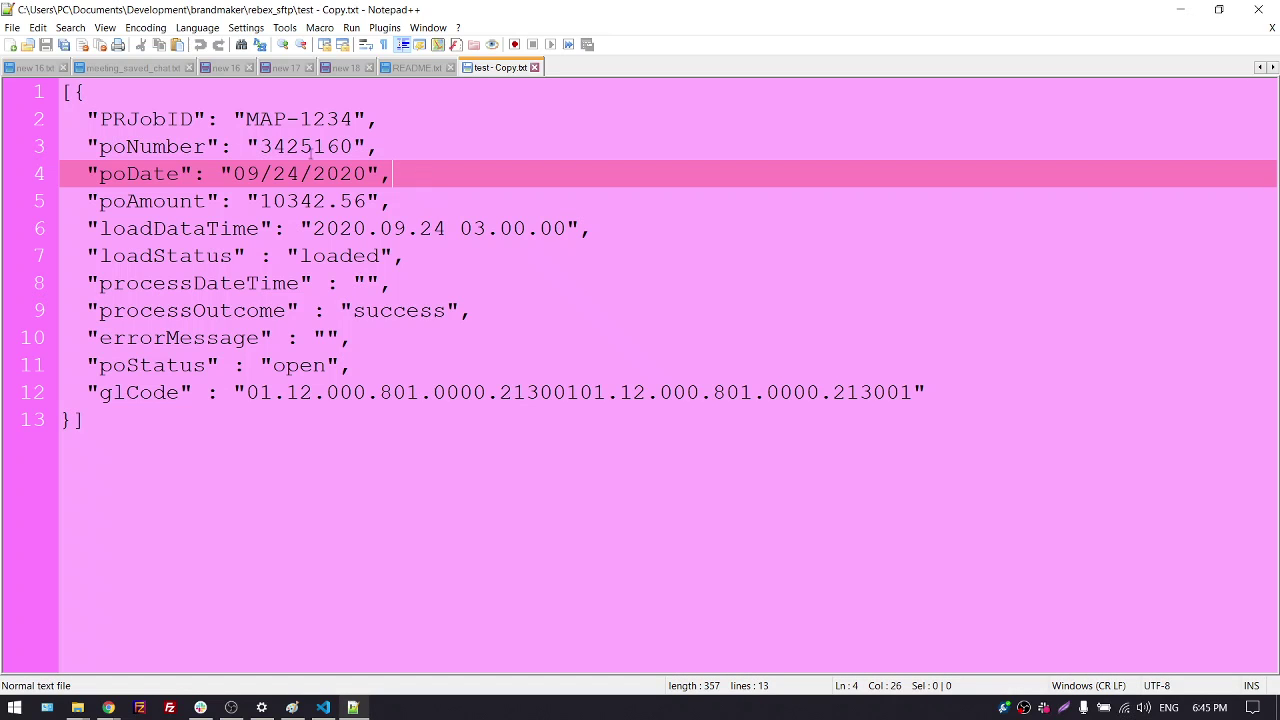
pyautogui.click(10, 44)
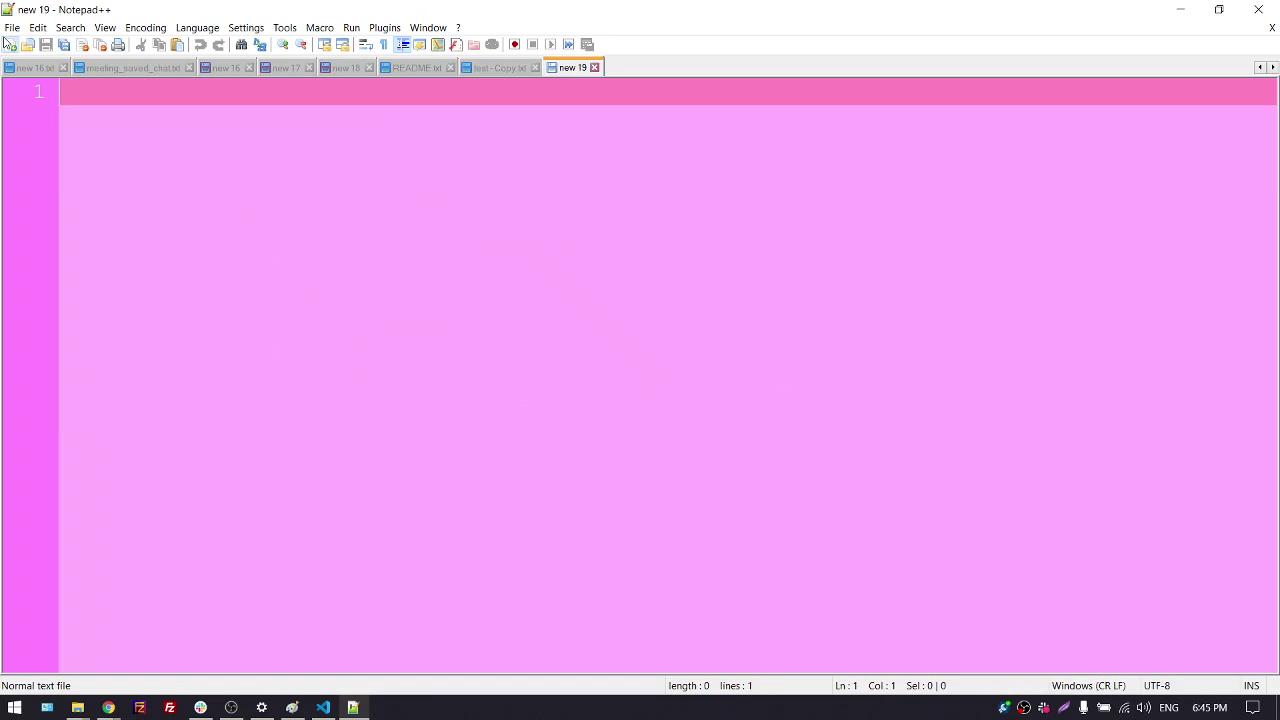
pyautogui.hotkey('ctrl', 'v')
pyautogui.scroll(4, 309, 271)
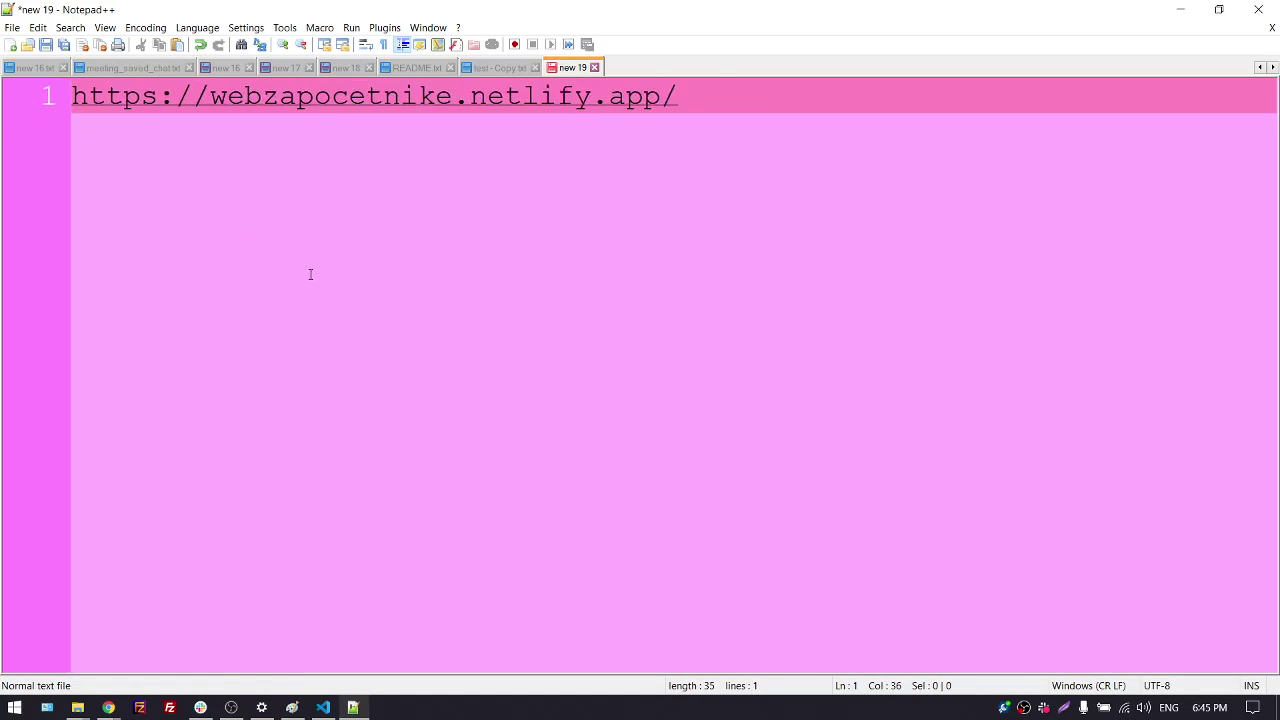
pyautogui.moveTo(240, 98); pyautogui.dragTo(90, 100)
pyautogui.press('BackSpace')
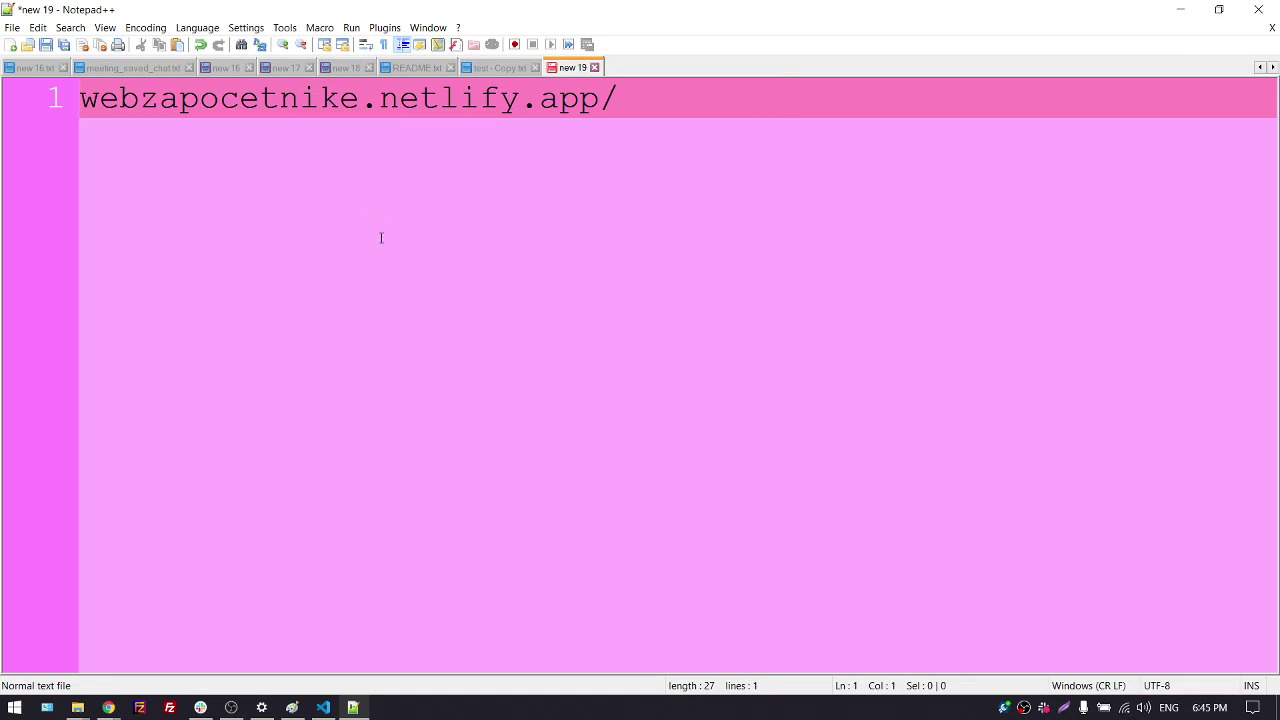
pyautogui.click(648, 100)
pyautogui.press('BackSpace')
pyautogui.moveTo(605, 108); pyautogui.dragTo(70, 95)
pyautogui.hotkey('ctrl', 'c')
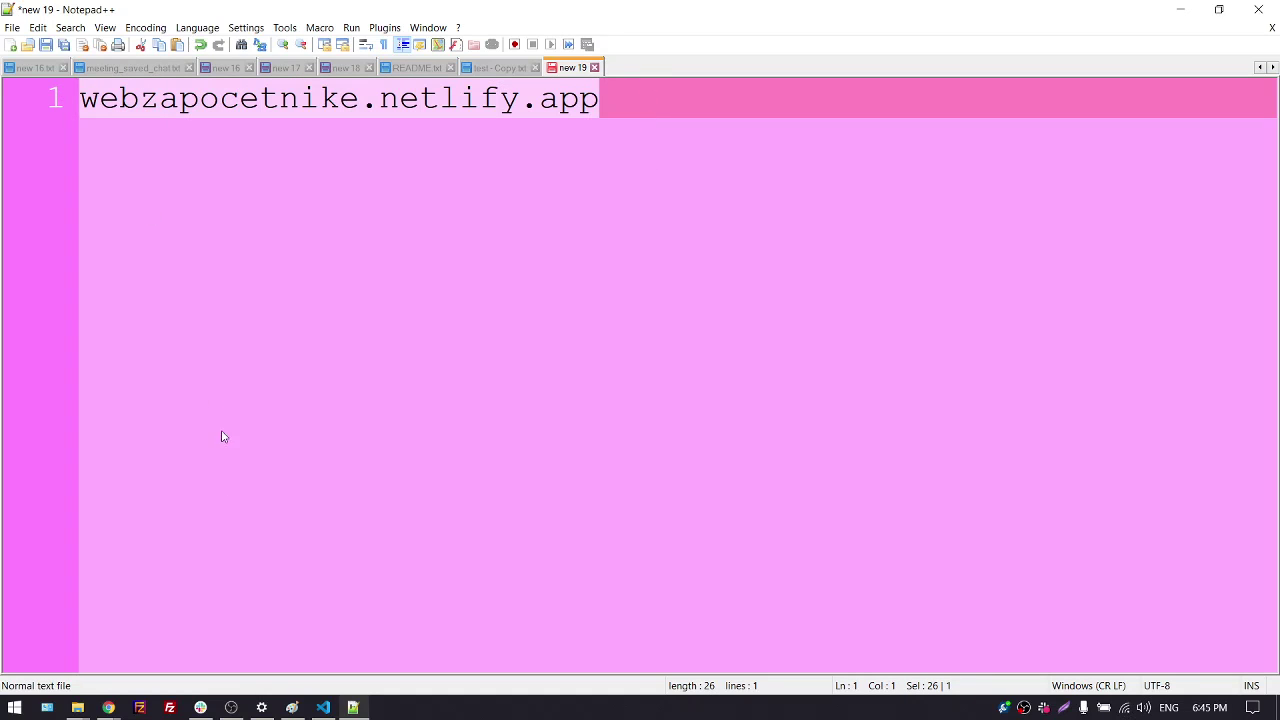
# Post webzapocetnike.netlify.app as a message in the Slack #general channel
pyautogui.click(200, 707)
pyautogui.click(454, 621)
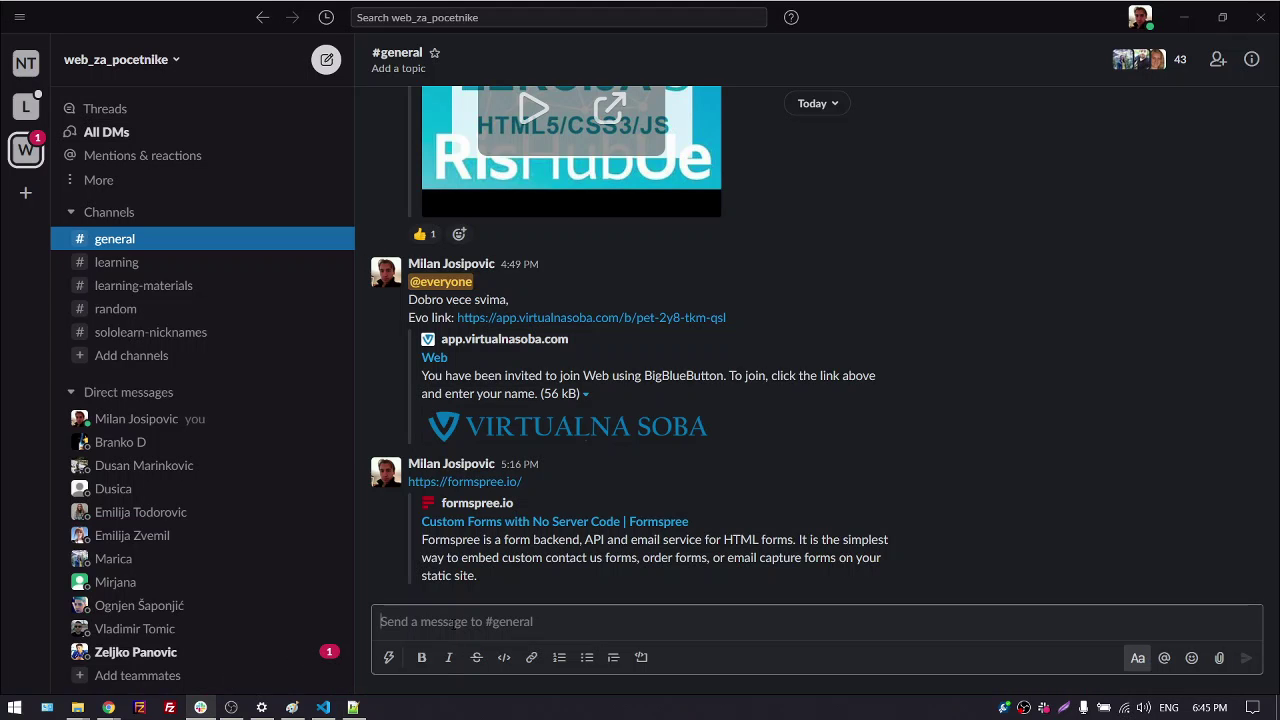
pyautogui.hotkey('ctrl', 'v')
pyautogui.press('Return')
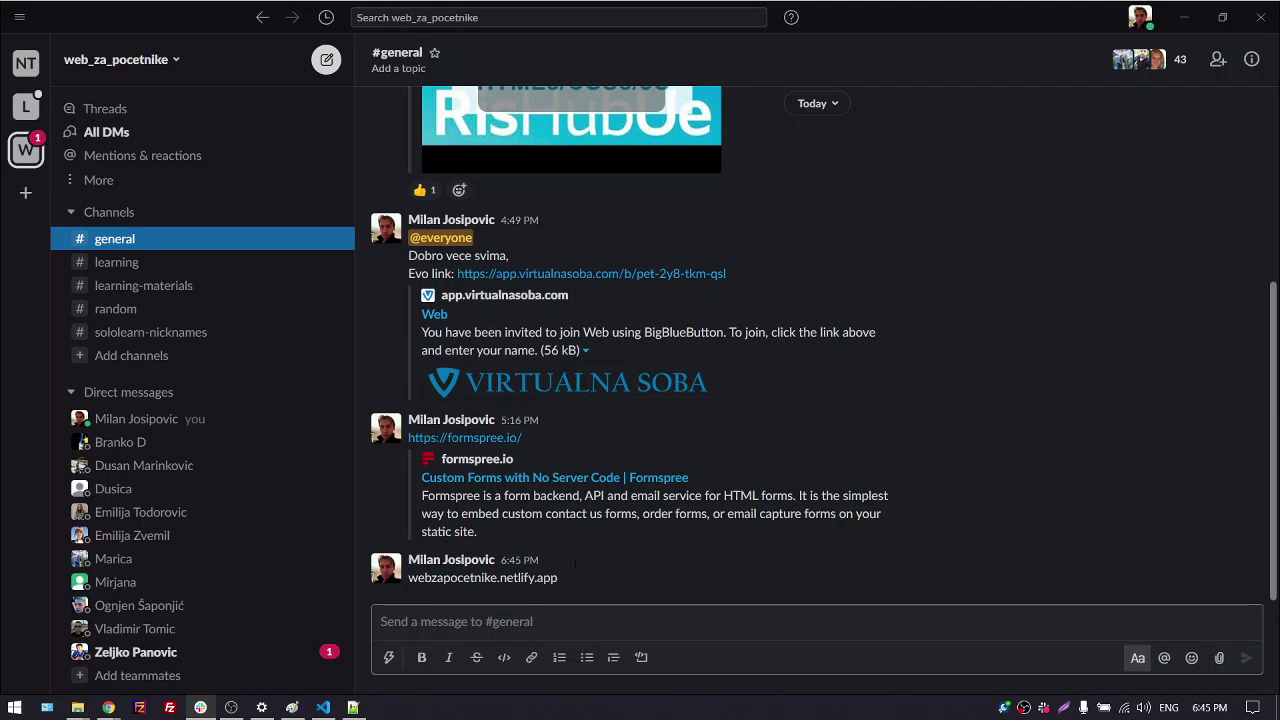